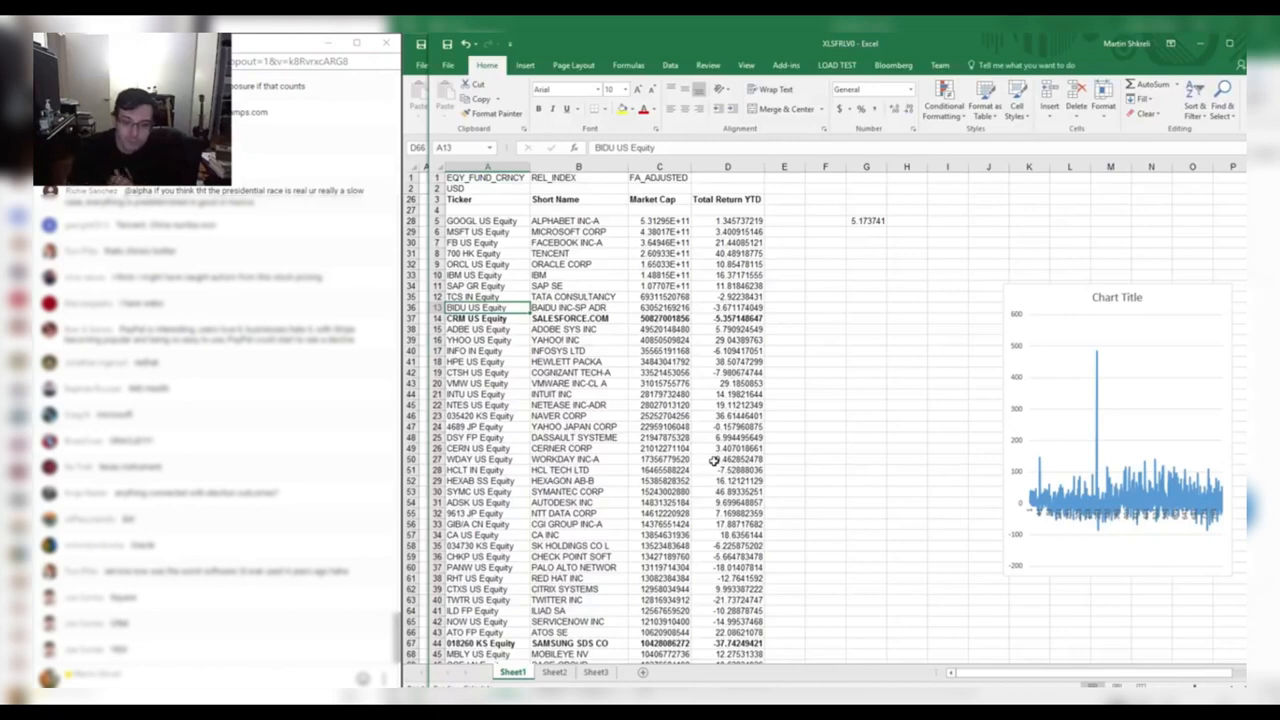
Switch to the Tech workbook and inspect the market cap formula in Salesforce.com's row.
{"action": "key", "text": "ctrl+Tab"}
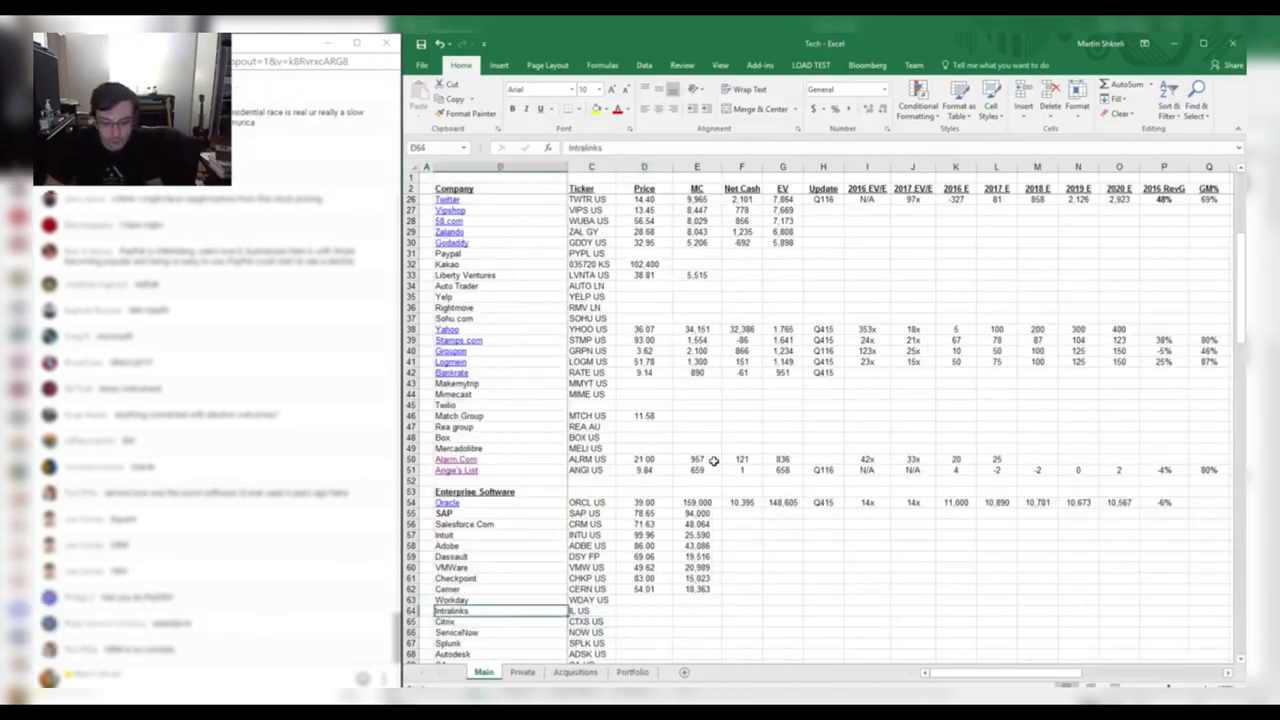
{"action": "key", "text": "Up"}
{"action": "key", "text": "Up"}
{"action": "key", "text": "Up"}
{"action": "key", "text": "Up"}
{"action": "key", "text": "Up"}
{"action": "key", "text": "Up"}
{"action": "key", "text": "Up"}
{"action": "key", "text": "Up"}
{"action": "key", "text": "Right"}
{"action": "key", "text": "Right"}
{"action": "key", "text": "Right"}
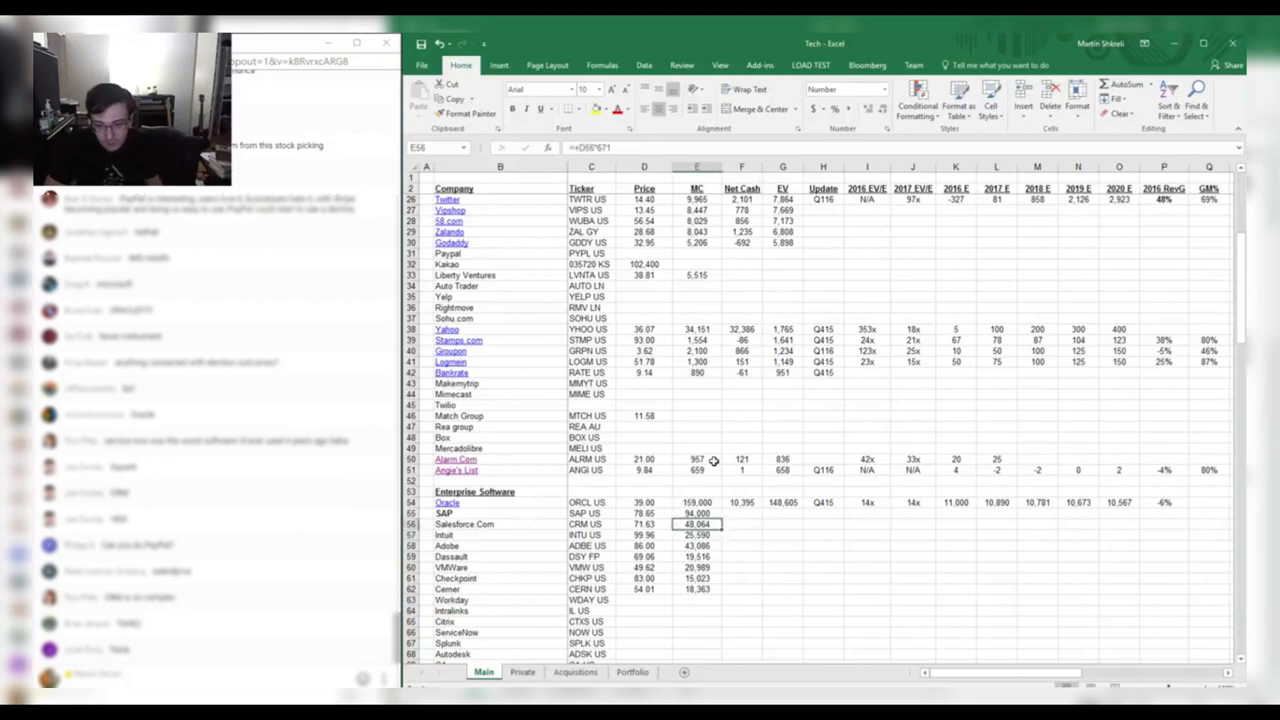
{"action": "key", "text": "Left"}
{"action": "key", "text": "Left"}
{"action": "key", "text": "Left"}
{"action": "key", "text": "ctrl+k"}
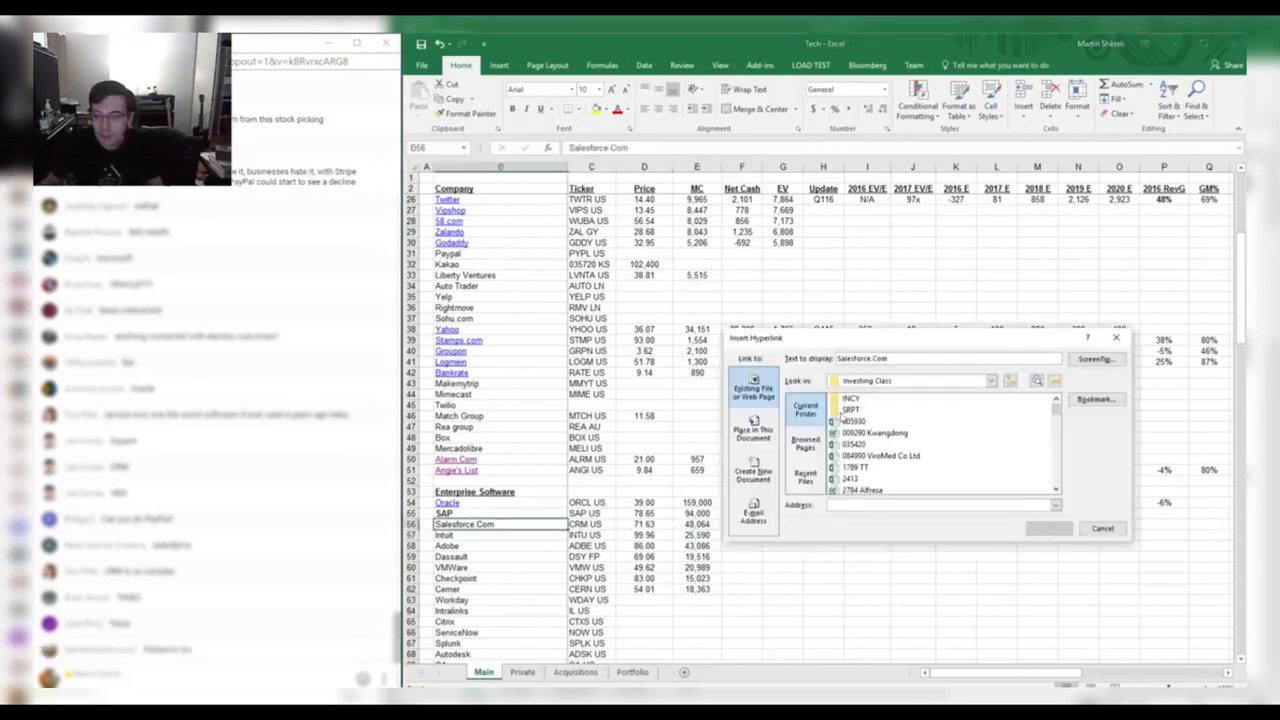
{"action": "left_click", "coordinate": [891, 434]}
{"action": "key", "text": "c"}
{"action": "scroll", "coordinate": [930, 464], "scroll_direction": "down", "scroll_amount": 2}
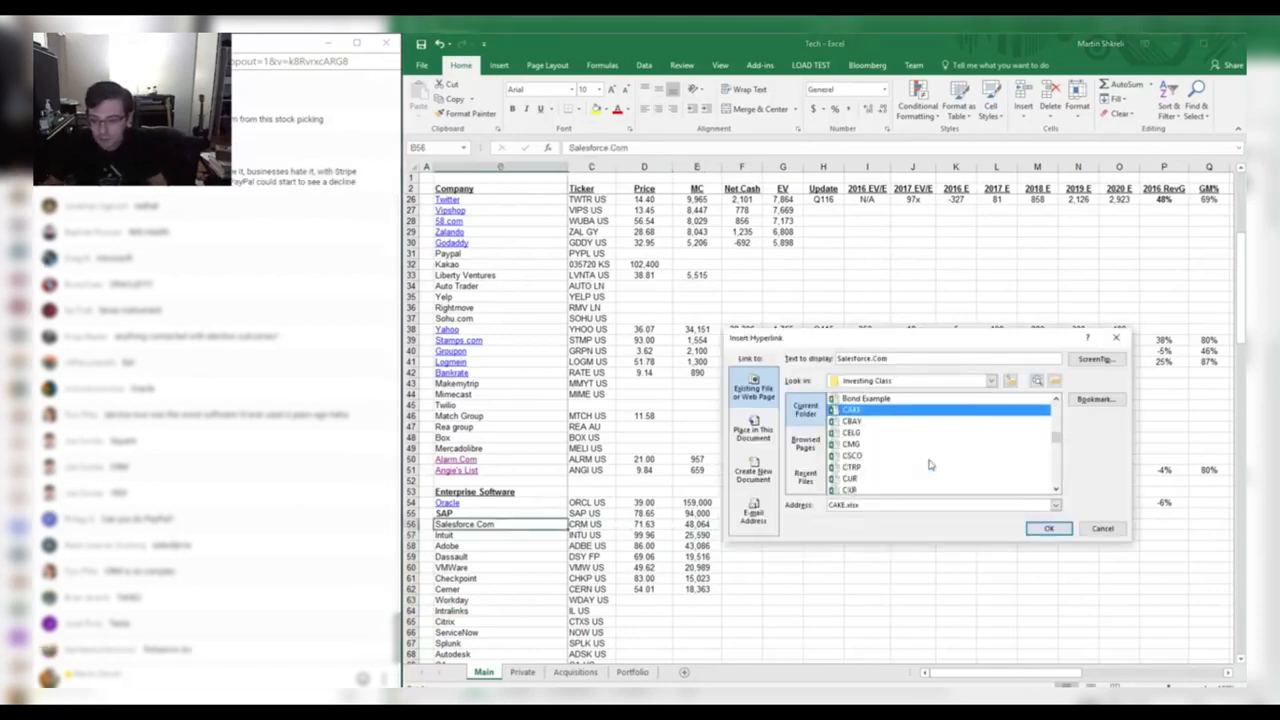
{"action": "key", "text": "Escape"}
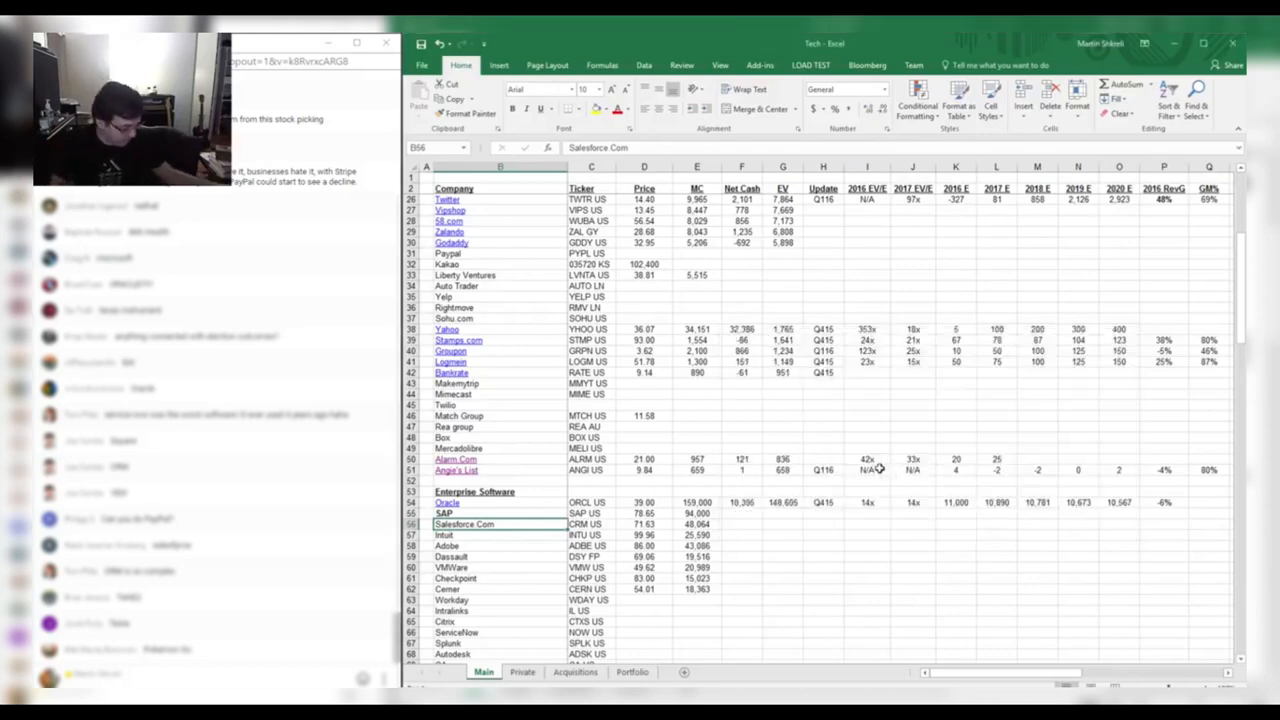
Switch to the Bloomberg terminal and request the quote for CRM Equity.
{"action": "key", "text": "alt+Tab"}
{"action": "key", "text": "Tab"}
{"action": "key", "text": "Tab"}
{"action": "key", "text": "Tab"}
{"action": "key", "text": "Tab"}
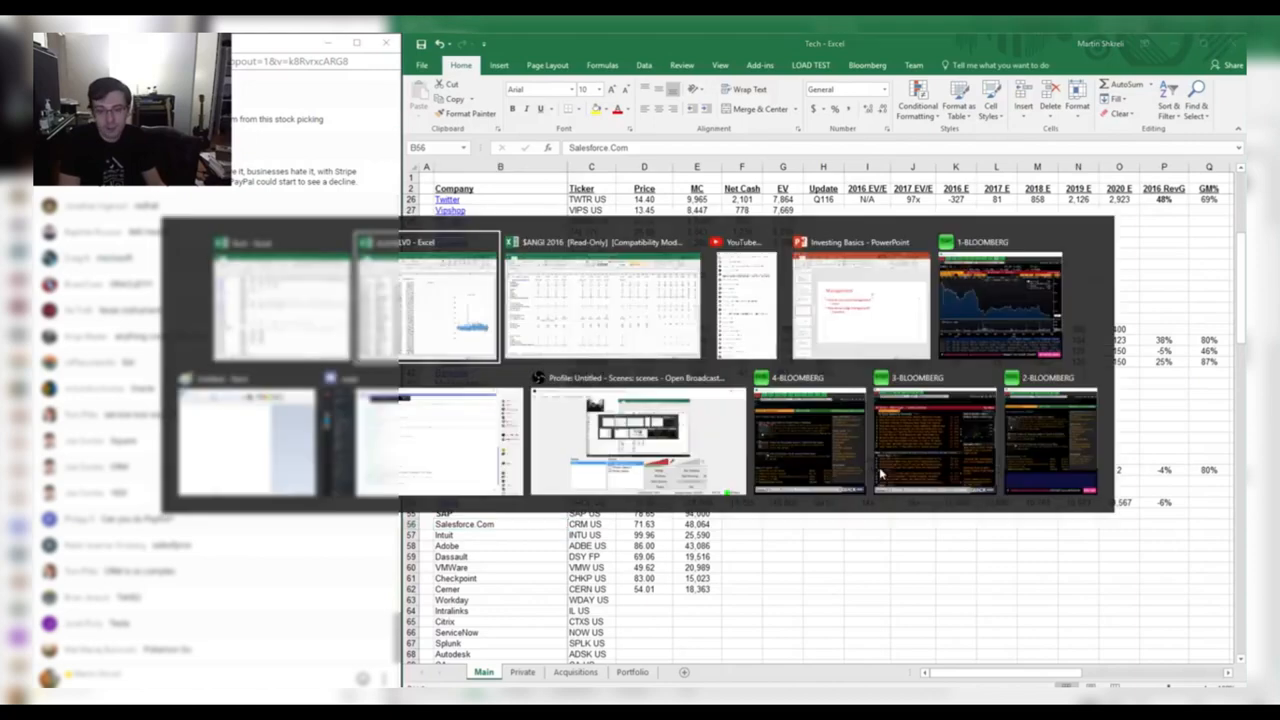
{"action": "type", "text": "CRM"}
{"action": "key", "text": "F8"}
{"action": "type", "text": "Q"}
{"action": "key", "text": "Return"}
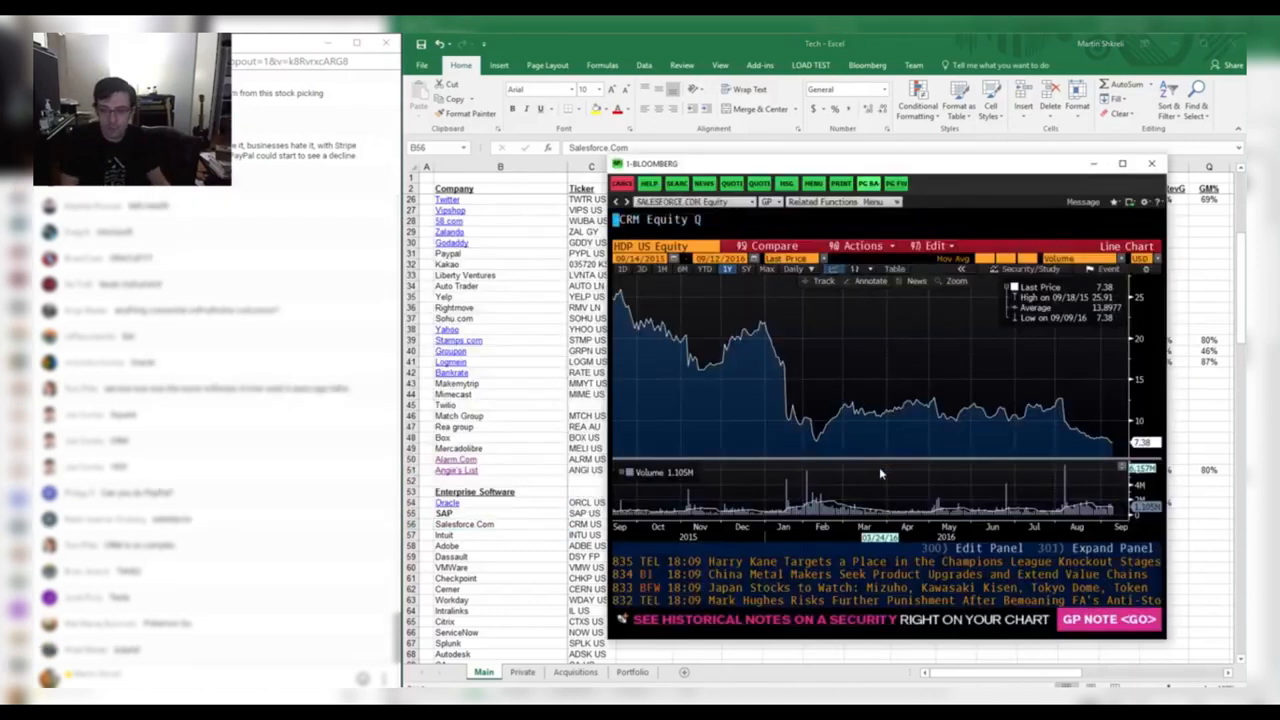
Return to the Tech workbook and set Salesforce.com's price to 74.
{"action": "key", "text": "alt+Tab"}
{"action": "key", "text": "Right"}
{"action": "key", "text": "Right"}
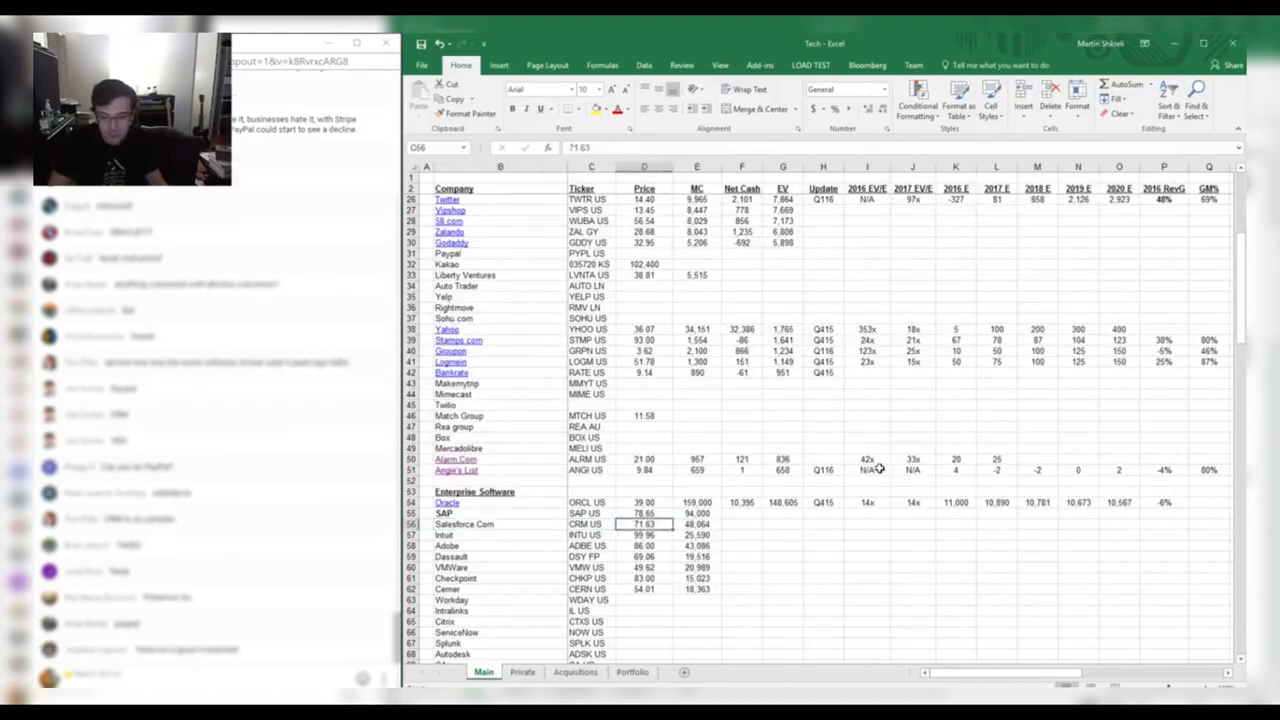
{"action": "type", "text": "74"}
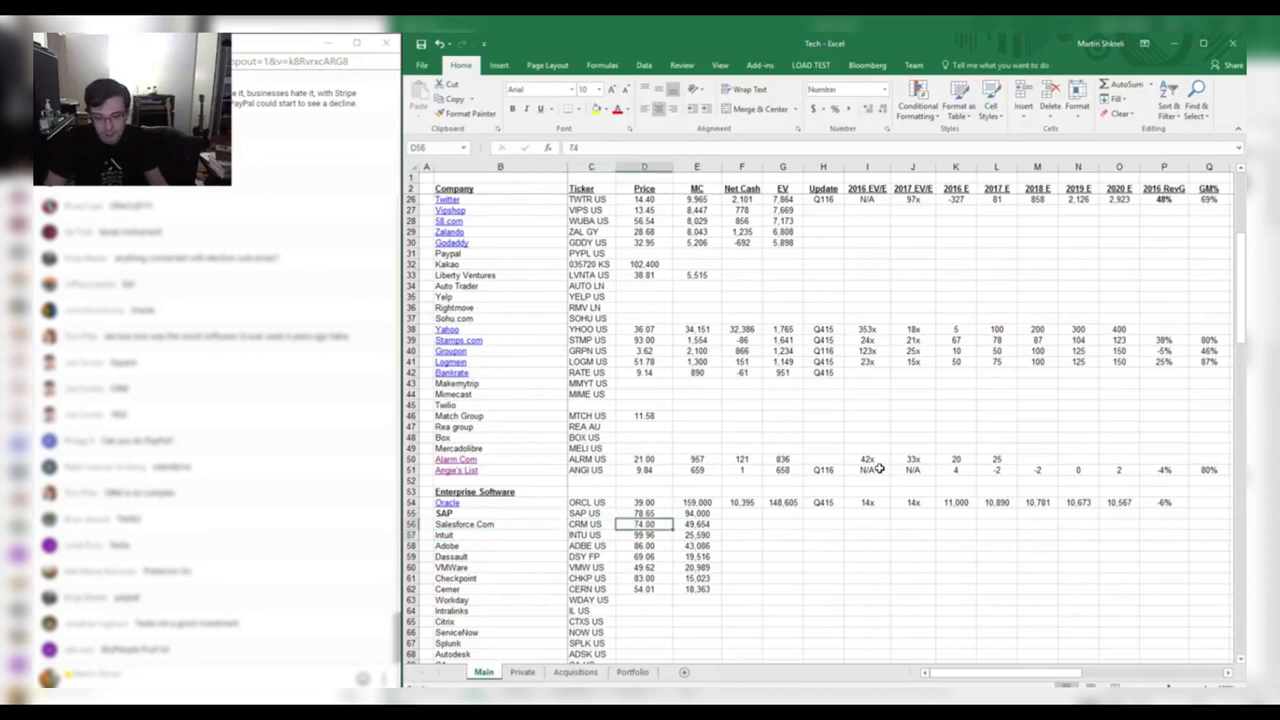
Create a new blank workbook and enter the labels Price, Shares, MC, Cash, Debt and EV down L2:L7.
{"action": "key", "text": "ctrl+n"}
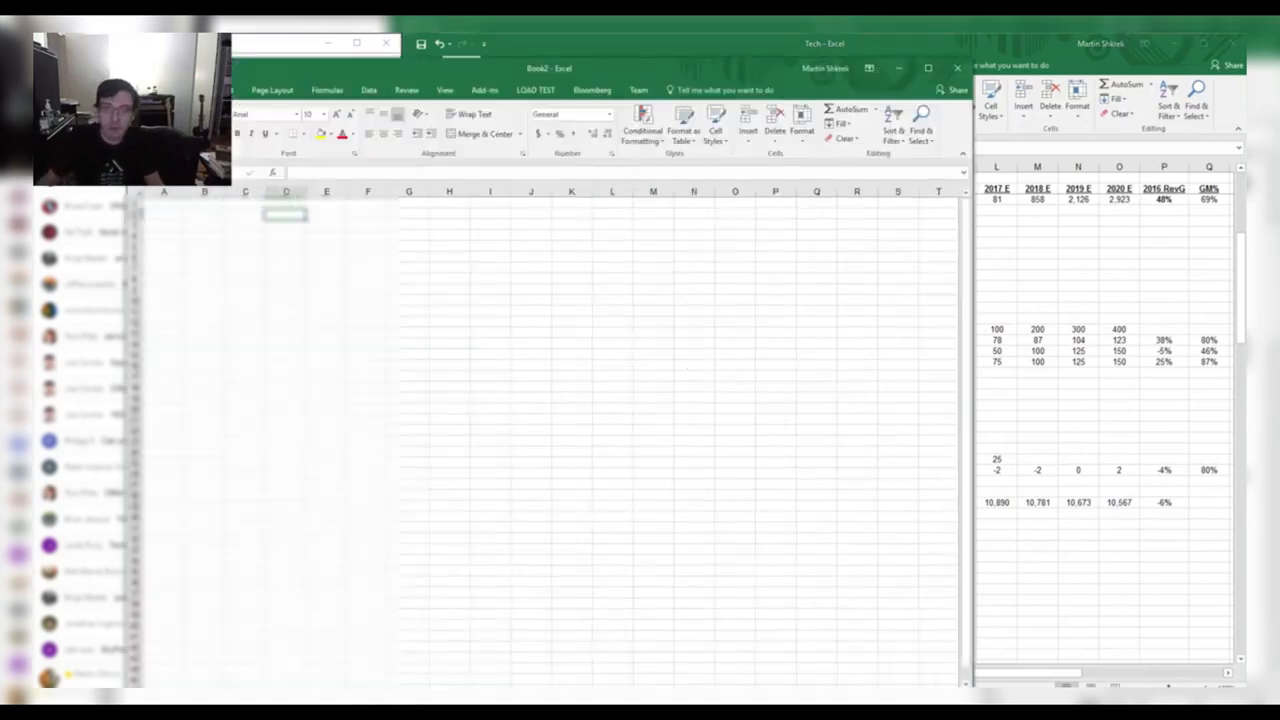
{"action": "left_click_drag", "start_coordinate": [574, 69], "coordinate": [851, 50]}
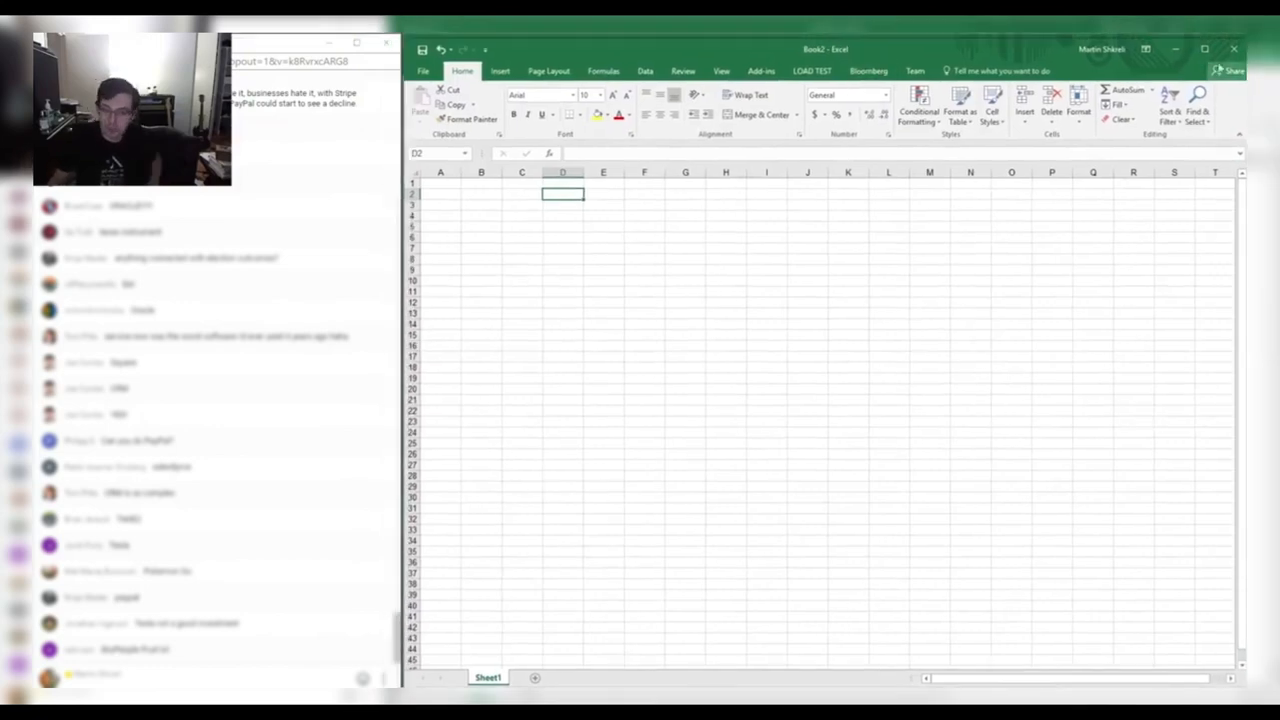
{"action": "left_click", "coordinate": [901, 194]}
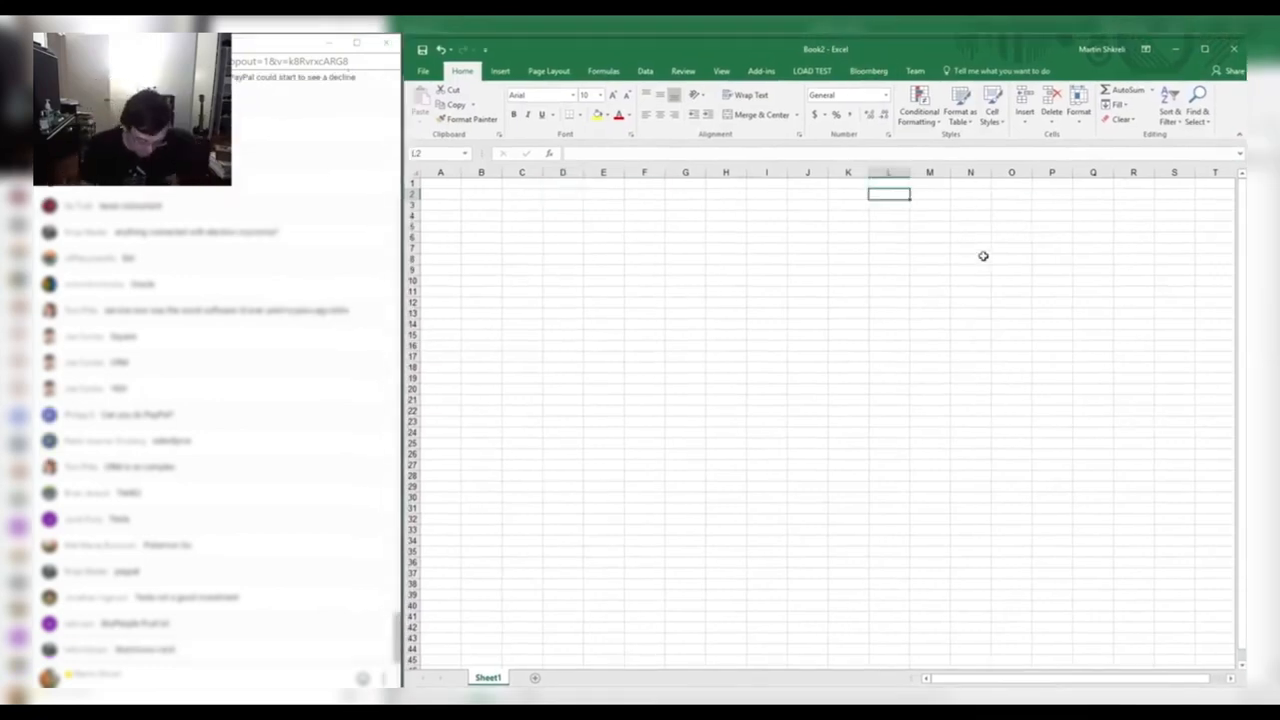
{"action": "type", "text": "Price"}
{"action": "key", "text": "Return"}
{"action": "type", "text": "Shares"}
{"action": "key", "text": "Return"}
{"action": "type", "text": "MNCC"}
{"action": "key", "text": "Return"}
{"action": "type", "text": "Cash"}
{"action": "key", "text": "Return"}
{"action": "type", "text": "Debt"}
{"action": "key", "text": "Return"}
{"action": "type", "text": "EV"}
{"action": "key", "text": "Return"}
Save the new workbook as CRM in the Investing Class folder on the Desktop.
{"action": "key", "text": "ctrl+s"}
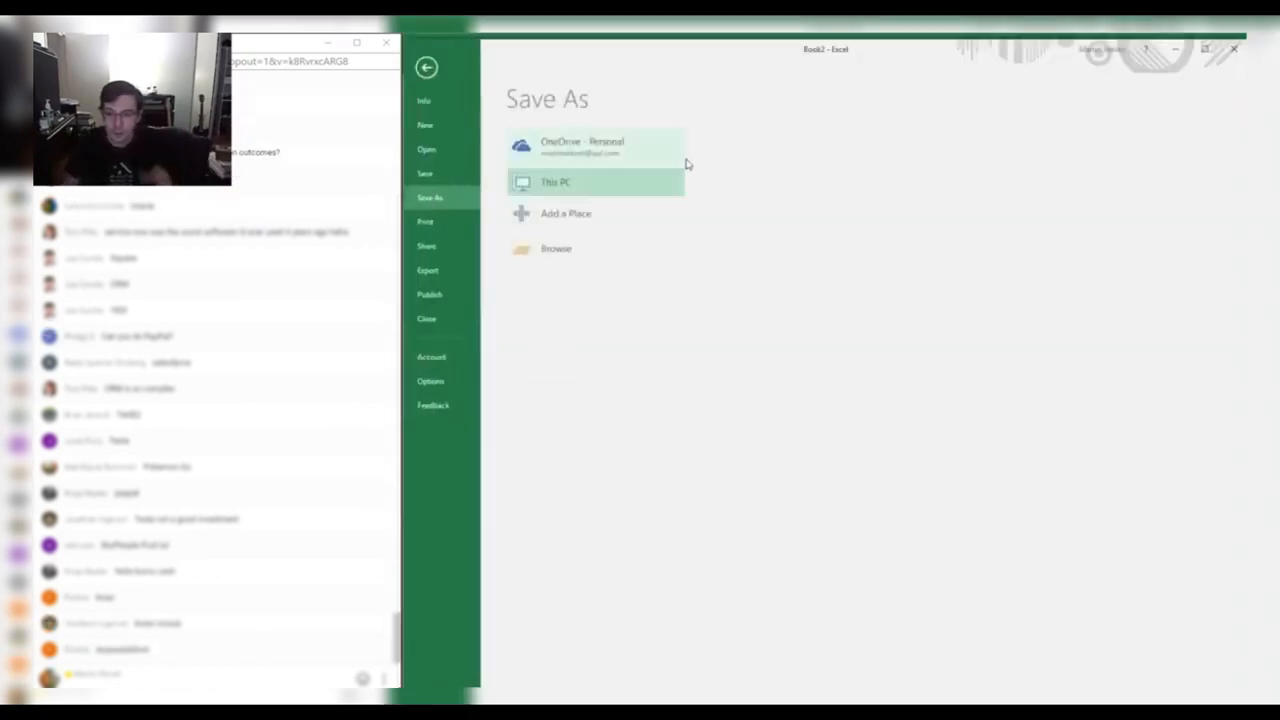
{"action": "left_click", "coordinate": [718, 137]}
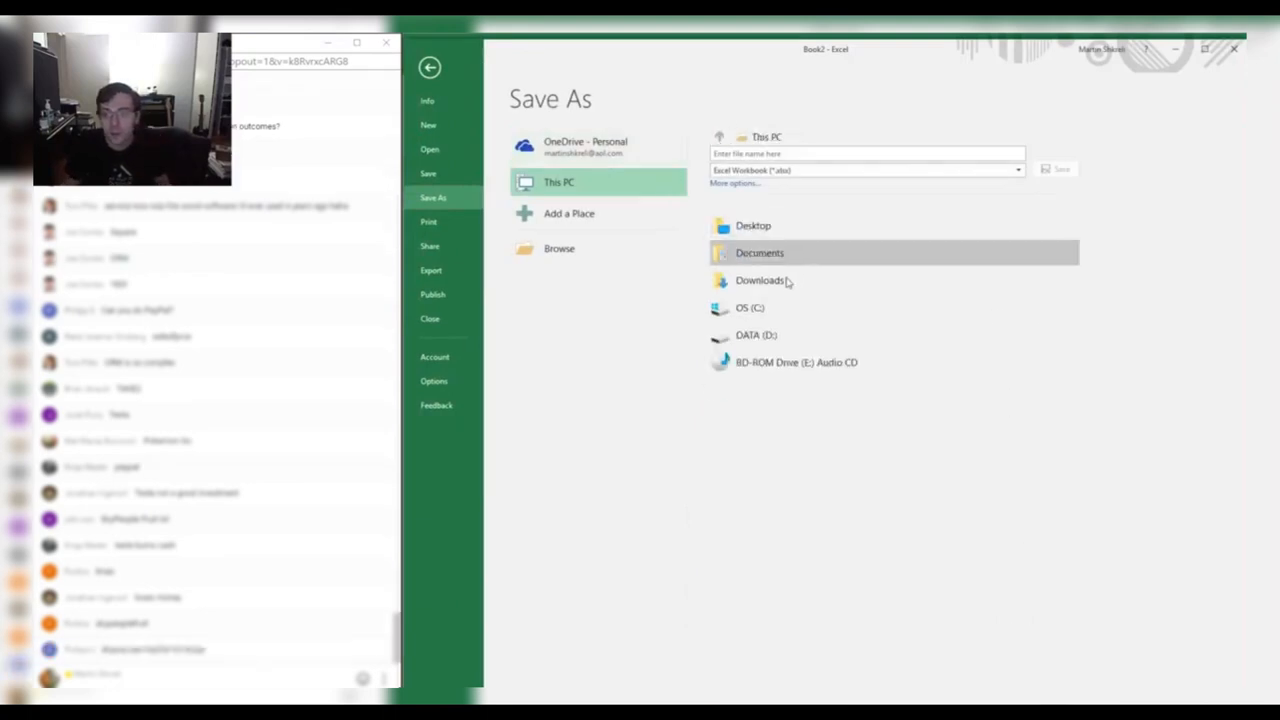
{"action": "left_click", "coordinate": [762, 224]}
{"action": "left_click", "coordinate": [766, 302]}
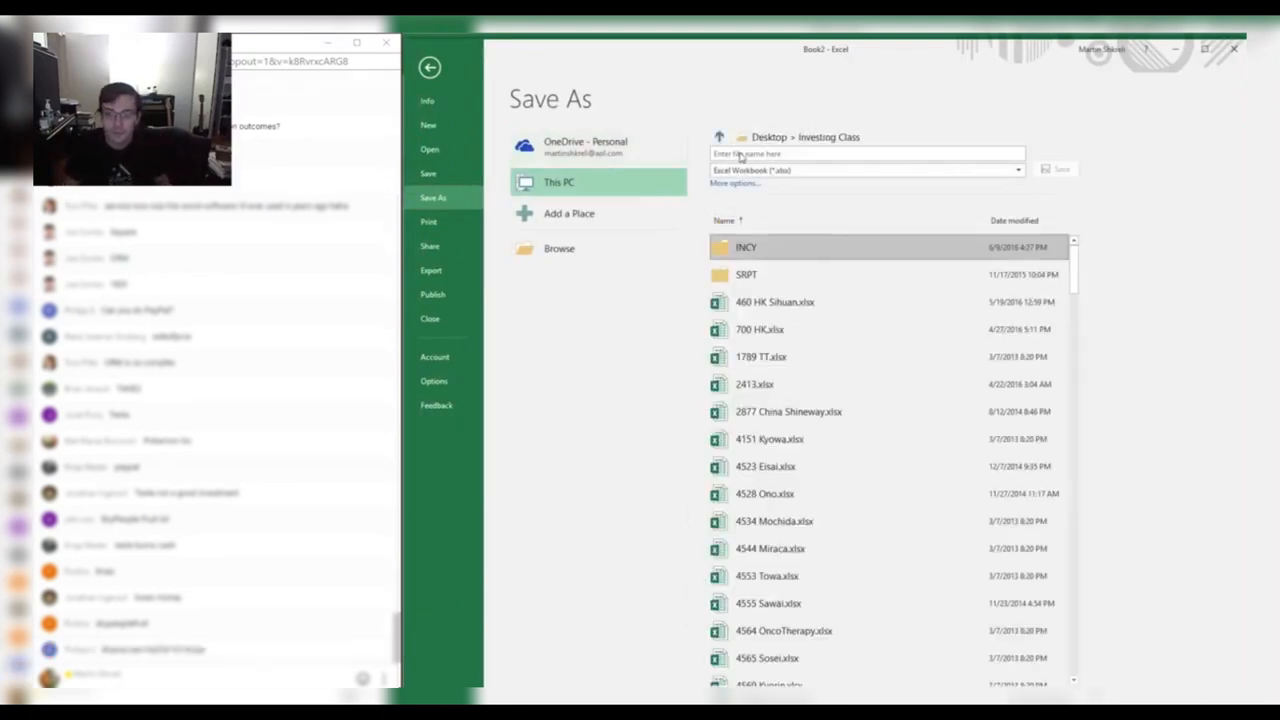
{"action": "type", "text": "CRM"}
{"action": "key", "text": "Return"}
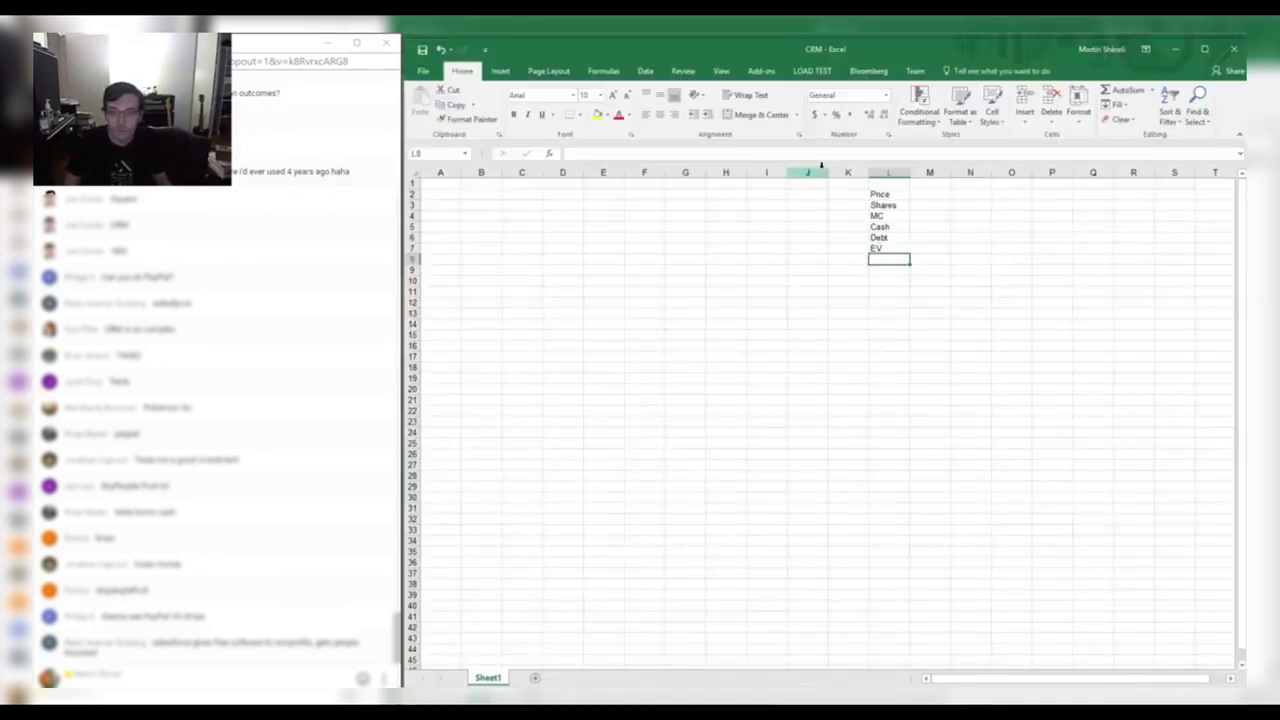
Rename Sheet1 of the CRM workbook to Main.
{"action": "double_click", "coordinate": [488, 678]}
{"action": "type", "text": "Main"}
{"action": "key", "text": "Return"}
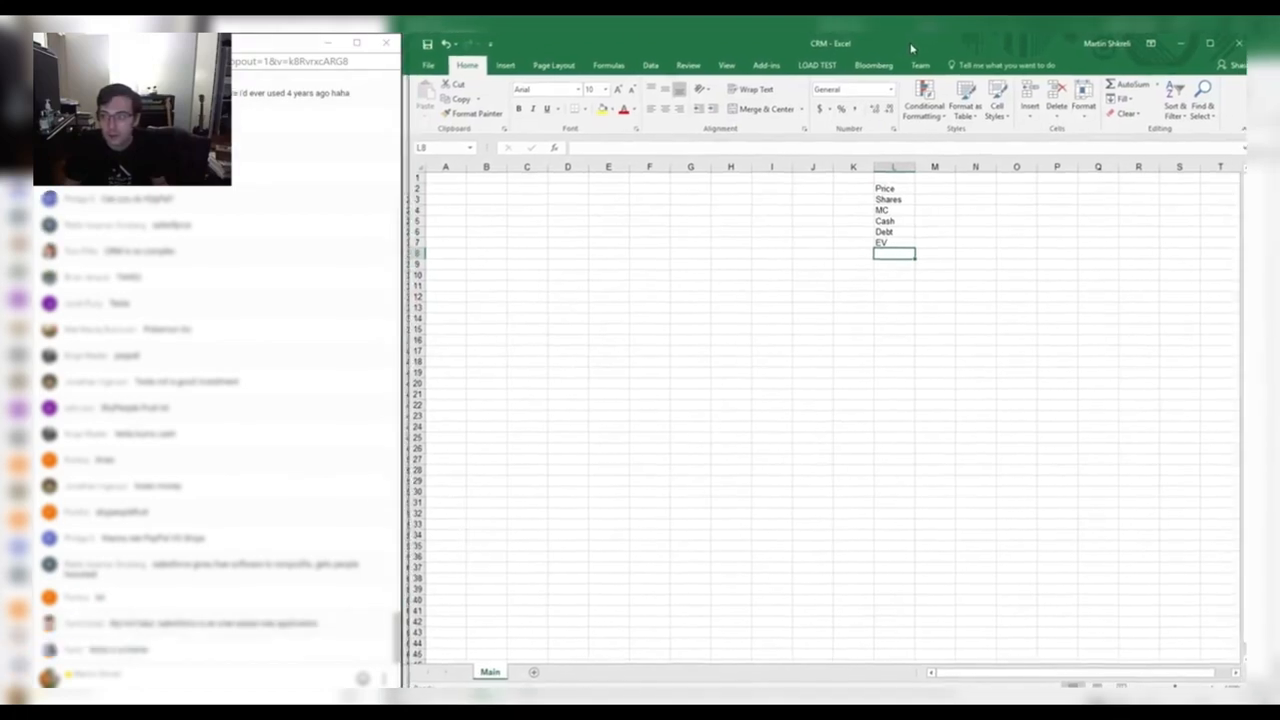
{"action": "left_click_drag", "start_coordinate": [889, 49], "coordinate": [892, 47]}
Switch to a new browser window and go to sec.gov.
{"action": "key", "text": "alt+Tab"}
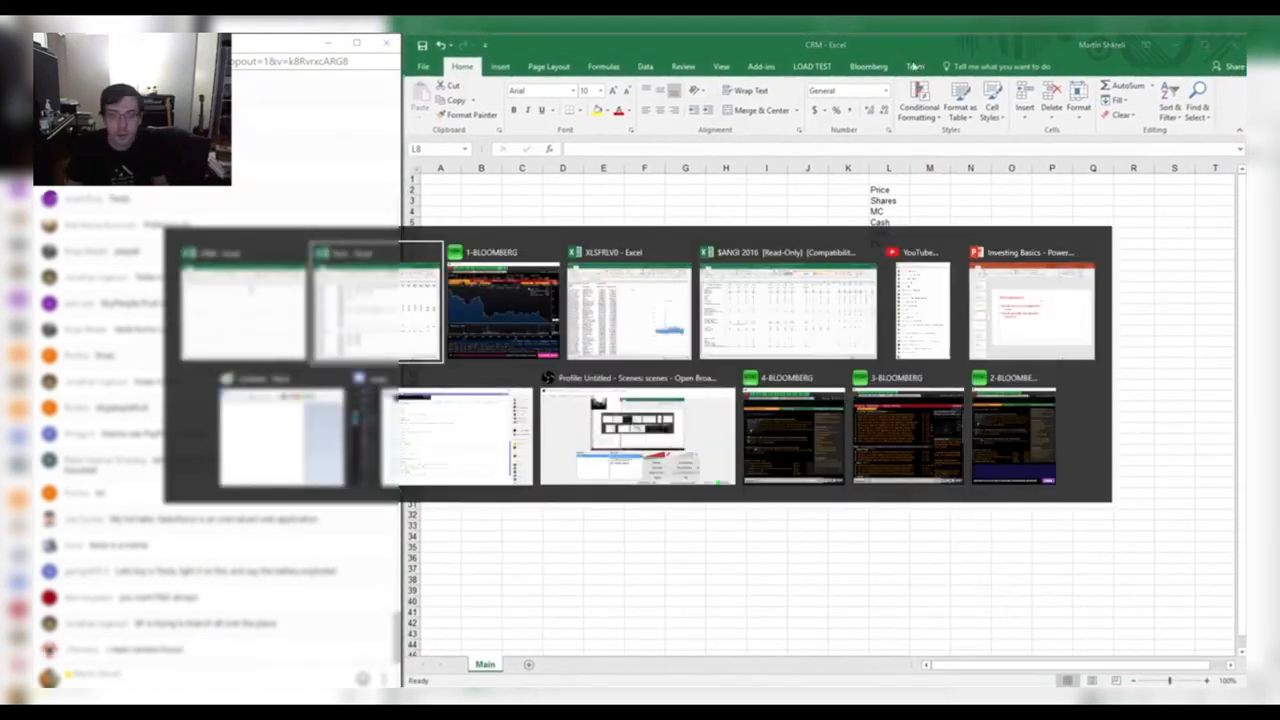
{"action": "key", "text": "alt+Tab"}
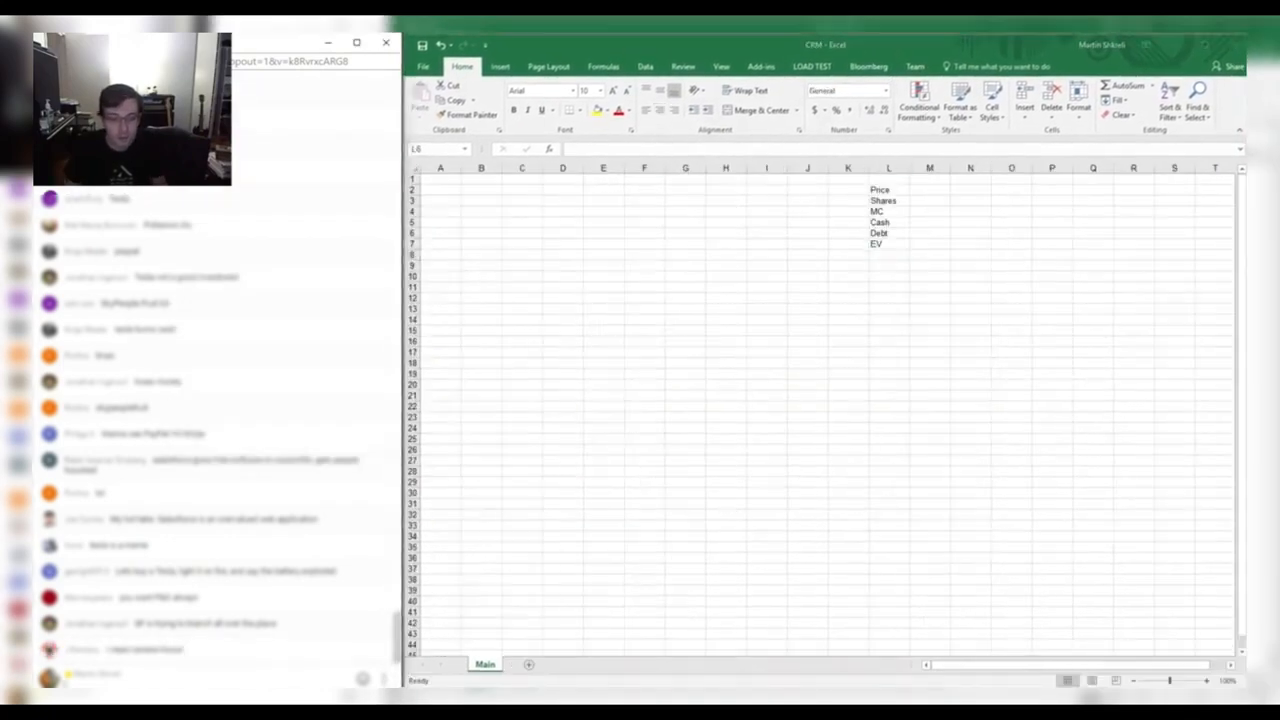
{"action": "right_click", "coordinate": [355, 700]}
{"action": "left_click", "coordinate": [343, 644]}
{"action": "type", "text": "sec.gov"}
{"action": "key", "text": "Return"}
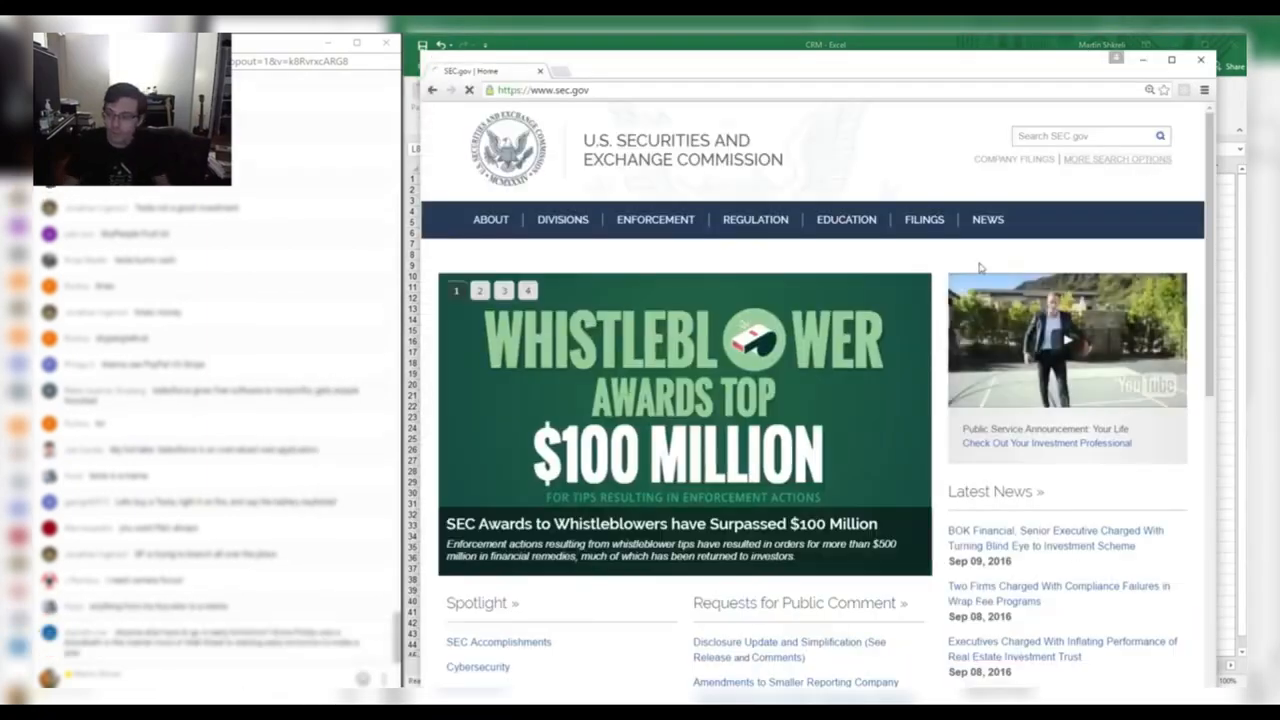
Search the SEC's company filings for ticker crm and open the main document of the latest 10-Q.
{"action": "left_click", "coordinate": [1160, 159]}
{"action": "left_click", "coordinate": [660, 476]}
{"action": "type", "text": "crm"}
{"action": "key", "text": "Return"}
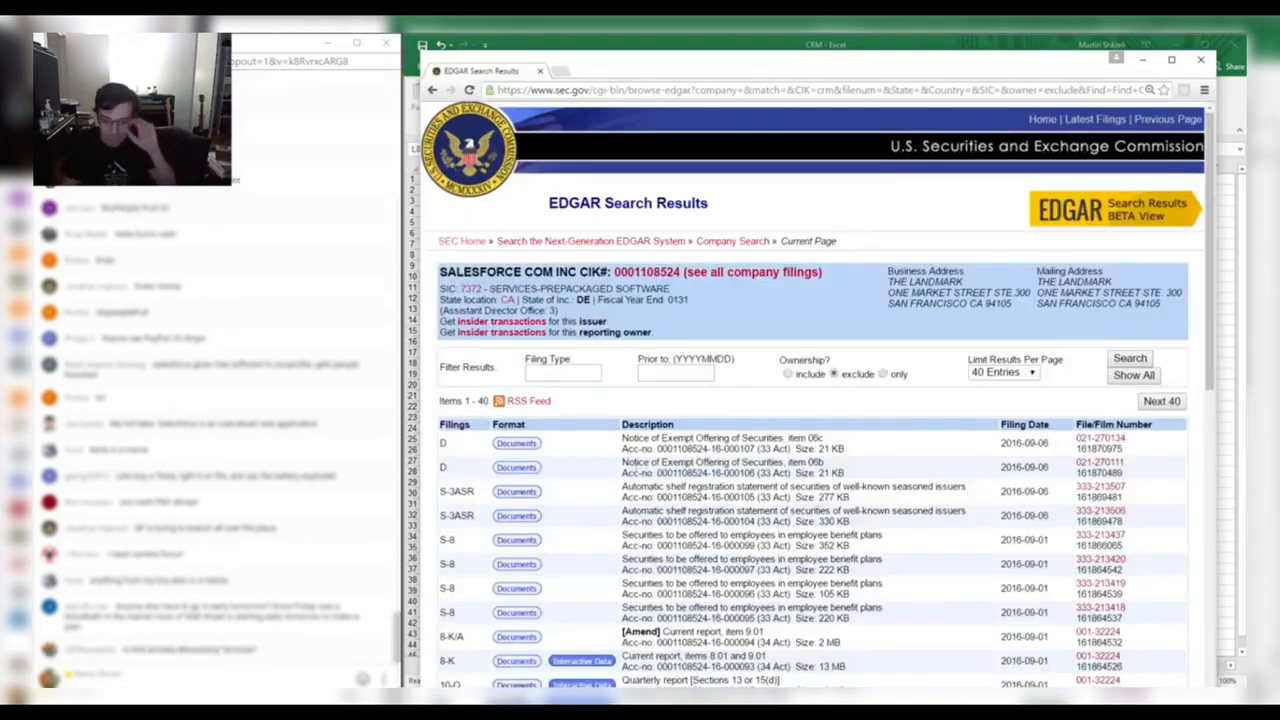
{"action": "left_click", "coordinate": [516, 684]}
{"action": "left_click", "coordinate": [815, 439]}
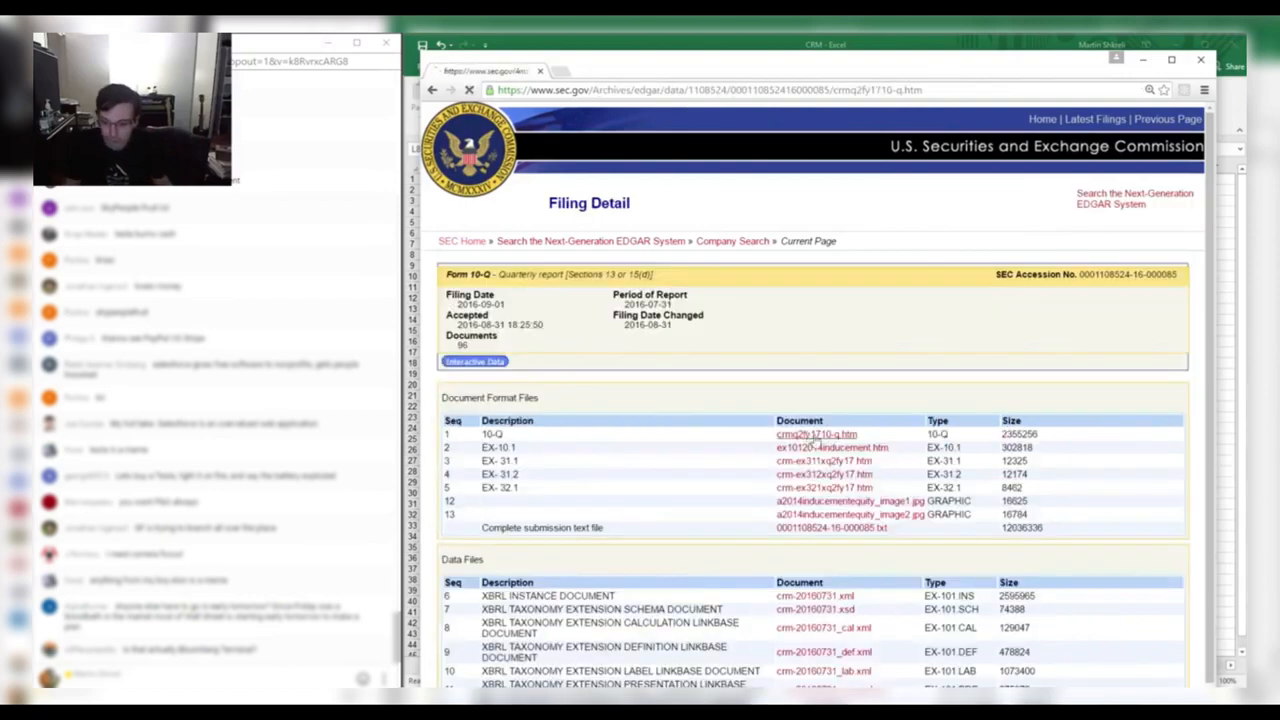
Examine the 10-Q's balance sheet and the statement of shares outstanding on its cover page.
{"action": "scroll", "coordinate": [950, 423], "scroll_direction": "down", "scroll_amount": 15}
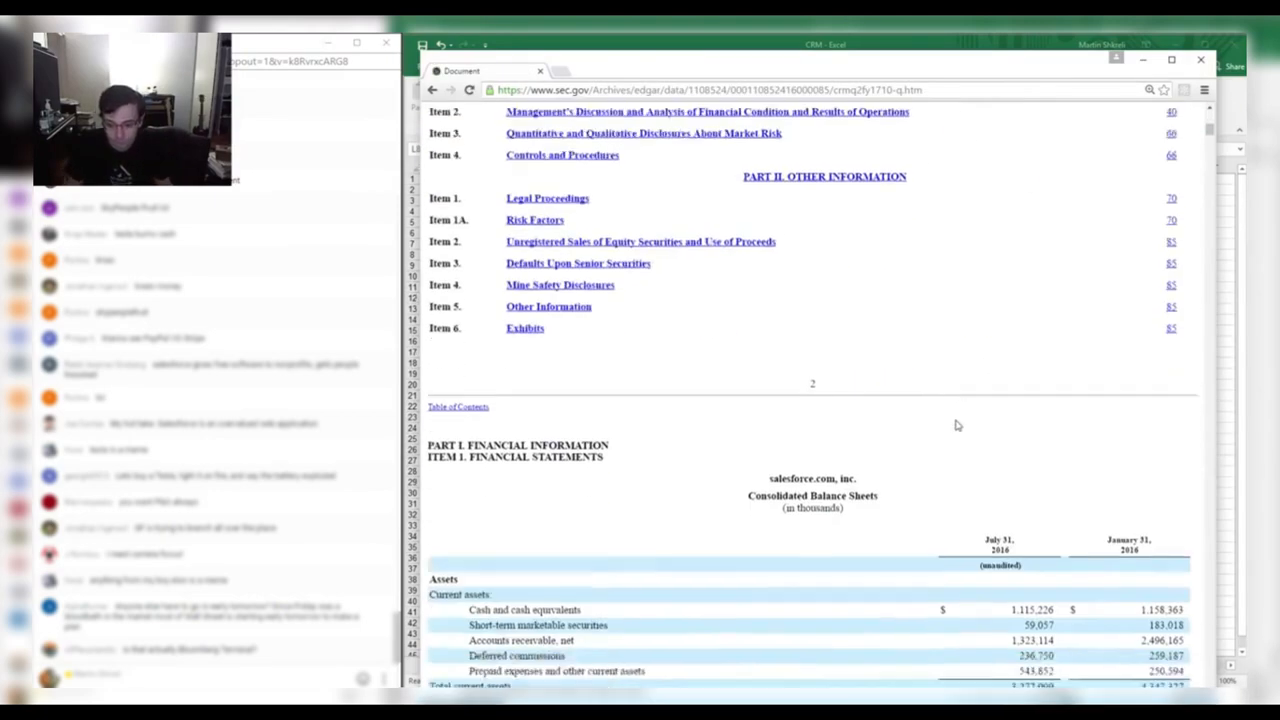
{"action": "scroll", "coordinate": [957, 423], "scroll_direction": "up", "scroll_amount": 1}
{"action": "scroll", "coordinate": [960, 423], "scroll_direction": "down", "scroll_amount": 4}
{"action": "scroll", "coordinate": [958, 421], "scroll_direction": "up", "scroll_amount": 5}
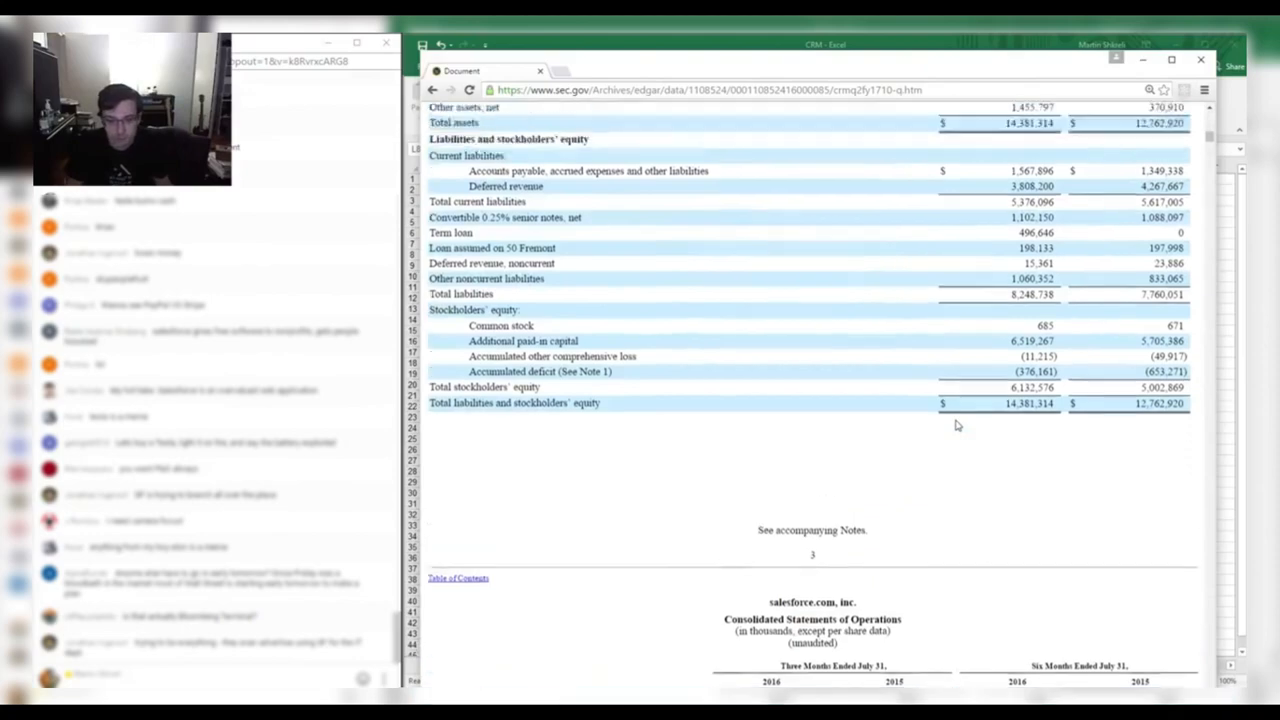
{"action": "scroll", "coordinate": [956, 419], "scroll_direction": "up", "scroll_amount": 8}
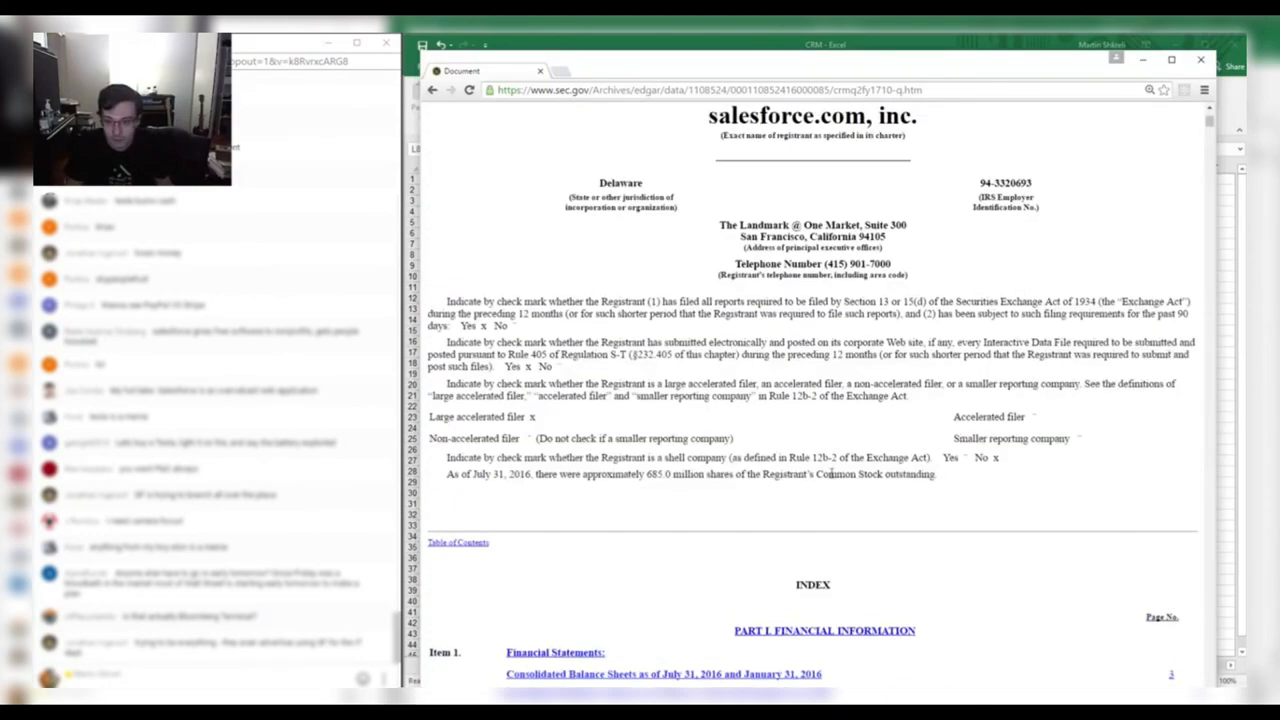
{"action": "left_click_drag", "start_coordinate": [518, 475], "coordinate": [771, 472]}
{"action": "left_click", "coordinate": [771, 471]}
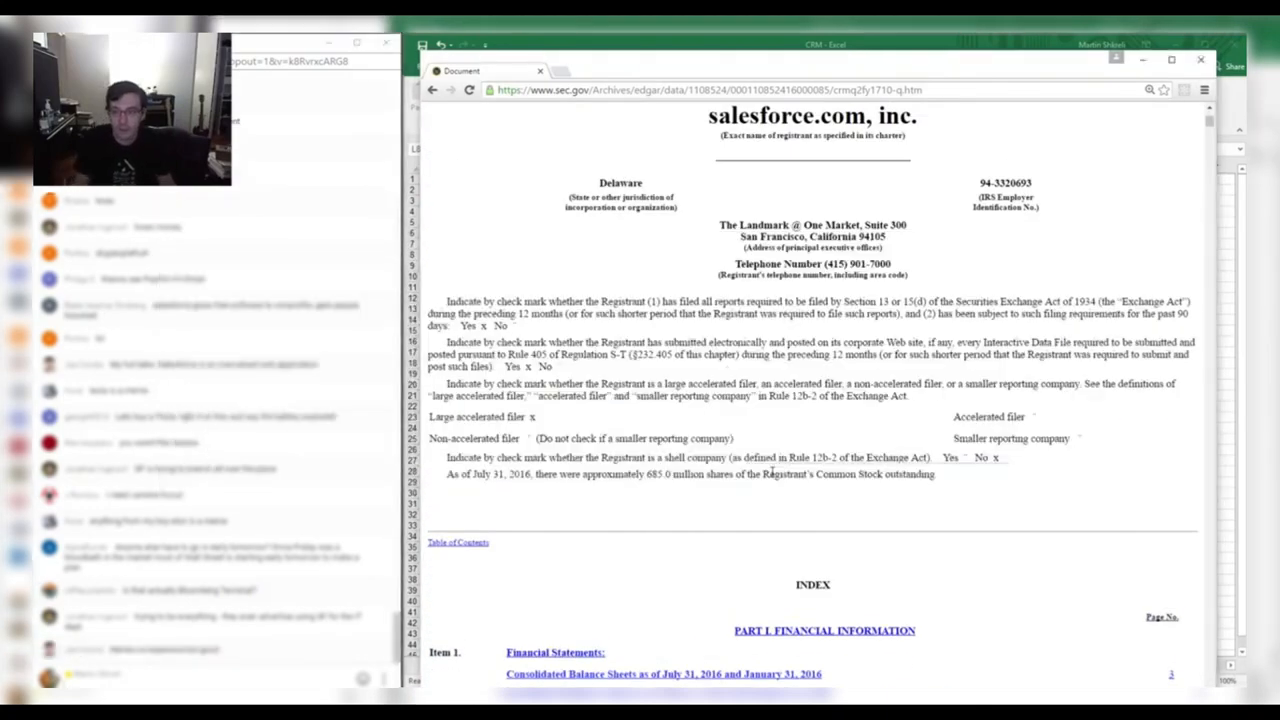
Back in the CRM workbook, enter price 74 in M2, shares 685 in M3 and the period Q216 in N3.
{"action": "key", "text": "alt+Tab"}
{"action": "key", "text": "Right"}
{"action": "key", "text": "Up"}
{"action": "key", "text": "Up"}
{"action": "key", "text": "Up"}
{"action": "key", "text": "Up"}
{"action": "key", "text": "Up"}
{"action": "key", "text": "Up"}
{"action": "type", "text": "74"}
{"action": "key", "text": "Return"}
{"action": "type", "text": "685"}
{"action": "key", "text": "Right"}
{"action": "type", "text": "Q216"}
{"action": "key", "text": "Return"}
Calculate the market cap in M4 as shares times price with +M3*M2.
{"action": "key", "text": "Left"}
{"action": "type", "text": "+M3*"}
{"action": "key", "text": "Up"}
{"action": "key", "text": "Up"}
{"action": "key", "text": "Return"}
Format M3:M7 as numbers with 0 decimal places and a thousands separator.
{"action": "key", "text": "Up"}
{"action": "key", "text": "Up"}
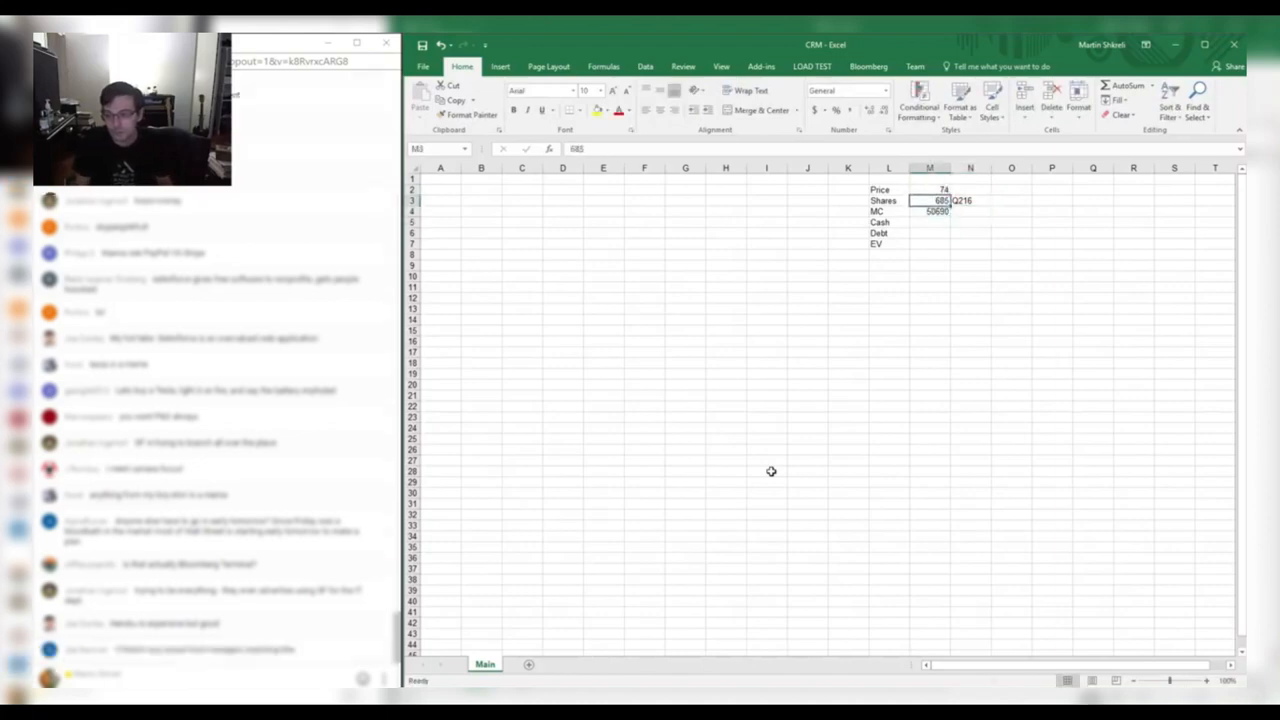
{"action": "key", "text": "shift+Down"}
{"action": "key", "text": "shift+Down"}
{"action": "key", "text": "shift+Down"}
{"action": "key", "text": "shift+Down"}
{"action": "key", "text": "ctrl+1"}
{"action": "key", "text": "Down"}
{"action": "key", "text": "Tab"}
{"action": "type", "text": "0"}
{"action": "key", "text": "Tab"}
{"action": "key", "text": "space"}
{"action": "key", "text": "Return"}
{"action": "key", "text": "Down"}
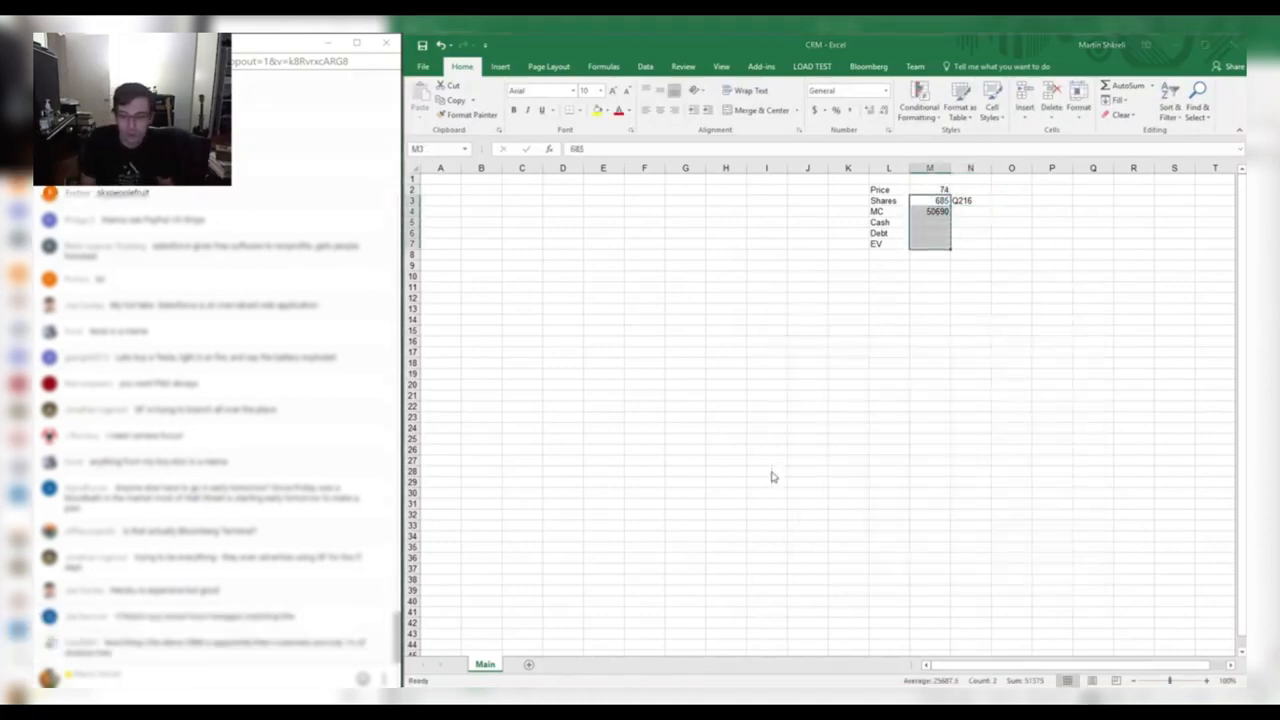
Copy the Q216 label to the Cash and Debt rows in N5 and N6, and centre N3:N6.
{"action": "key", "text": "Up"}
{"action": "key", "text": "Right"}
{"action": "key", "text": "ctrl+c"}
{"action": "key", "text": "Down"}
{"action": "key", "text": "Down"}
{"action": "key", "text": "Down"}
{"action": "key", "text": "Up"}
{"action": "key", "text": "ctrl+v"}
{"action": "key", "text": "Down"}
{"action": "key", "text": "ctrl+v"}
{"action": "key", "text": "shift+Up"}
{"action": "key", "text": "shift+Up"}
{"action": "key", "text": "shift+Up"}
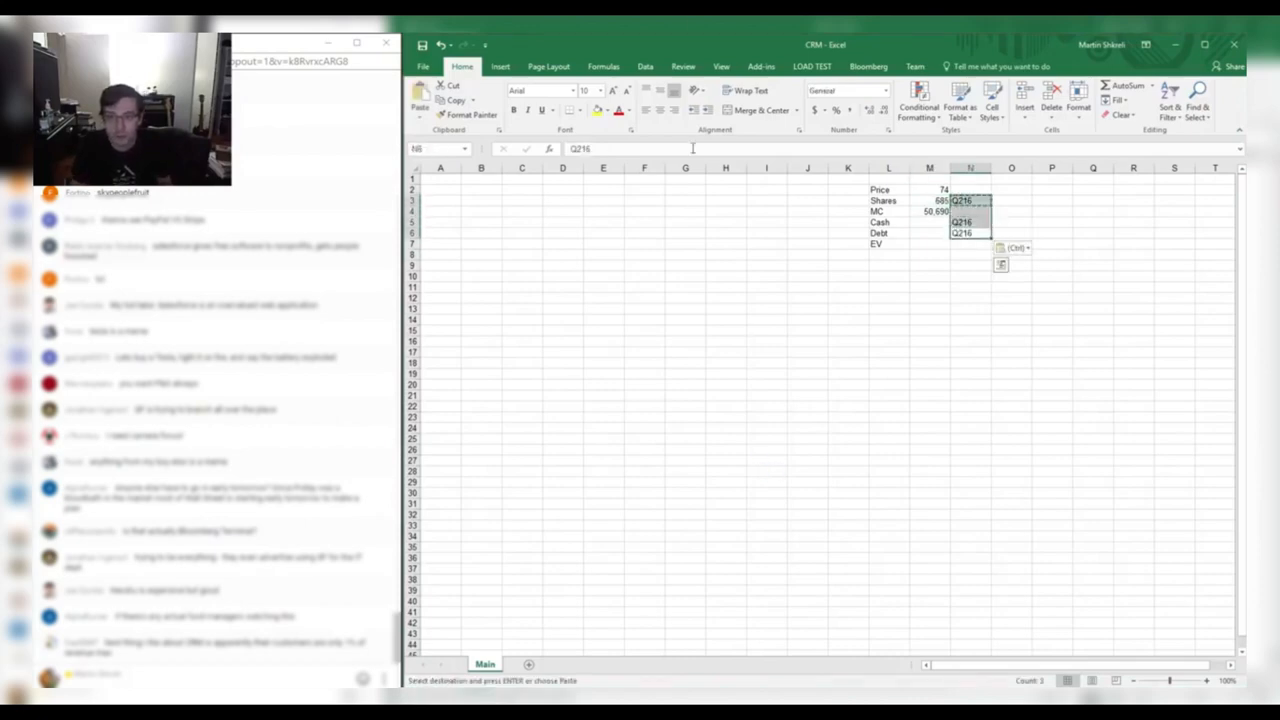
{"action": "left_click", "coordinate": [674, 110]}
Start the Cash formula in M5 with 1115.226, the July 31, 2016 cash and cash equivalents from the 10-Q.
{"action": "left_click", "coordinate": [930, 222]}
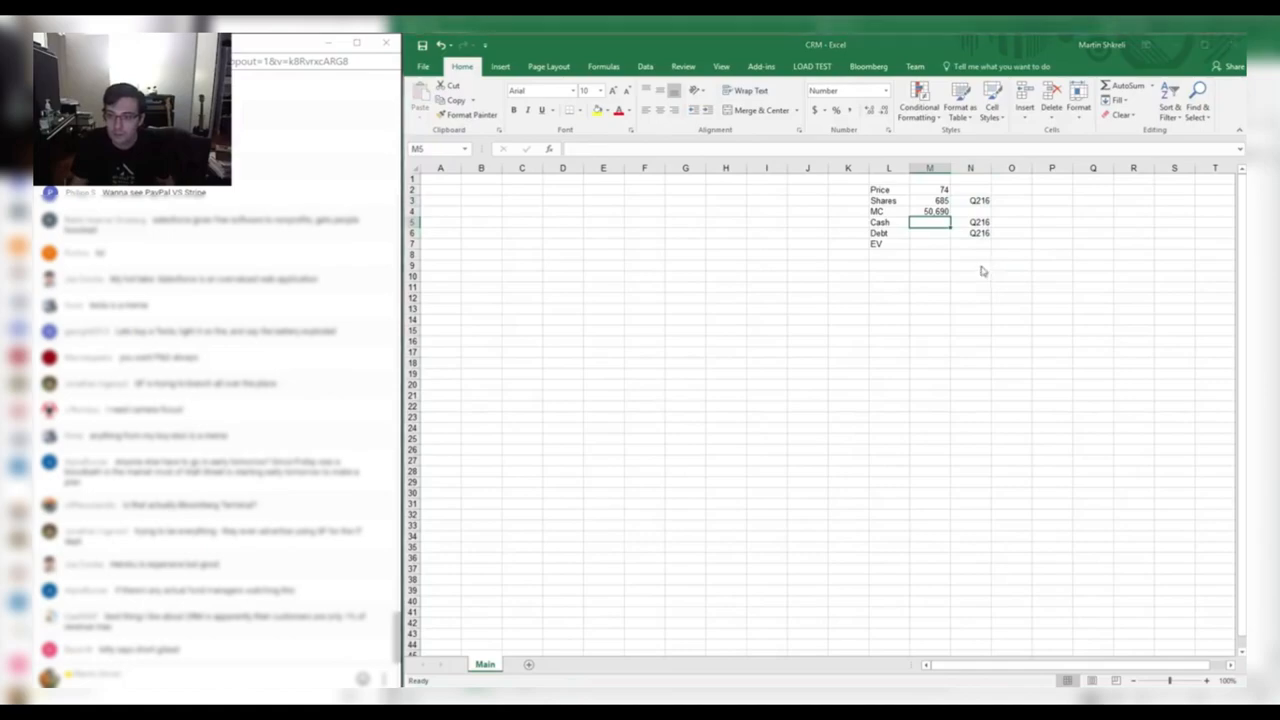
{"action": "key", "text": "alt+Tab"}
{"action": "scroll", "coordinate": [913, 374], "scroll_direction": "down", "scroll_amount": 10}
{"action": "key", "text": "alt+Tab"}
{"action": "key", "text": "alt+Tab"}
{"action": "key", "text": "alt+Tab"}
{"action": "type", "text": "+111"}
{"action": "key", "text": "alt+Tab"}
{"action": "key", "text": "alt+Tab"}
{"action": "type", "text": "5.226+"}
Add the 10-Q's short-term marketable securities, 59.057, to the Cash formula.
{"action": "key", "text": "alt+Tab"}
{"action": "key", "text": "alt+Tab"}
{"action": "type", "text": "59"}
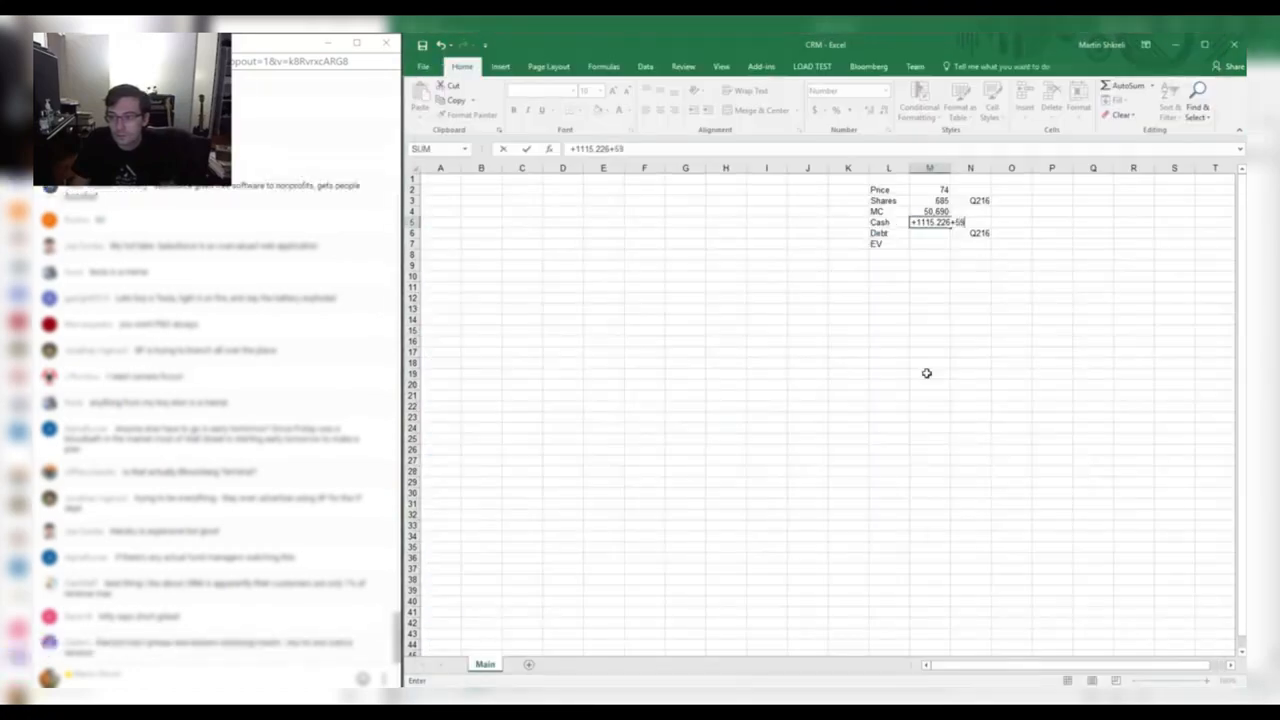
{"action": "key", "text": "alt+Tab"}
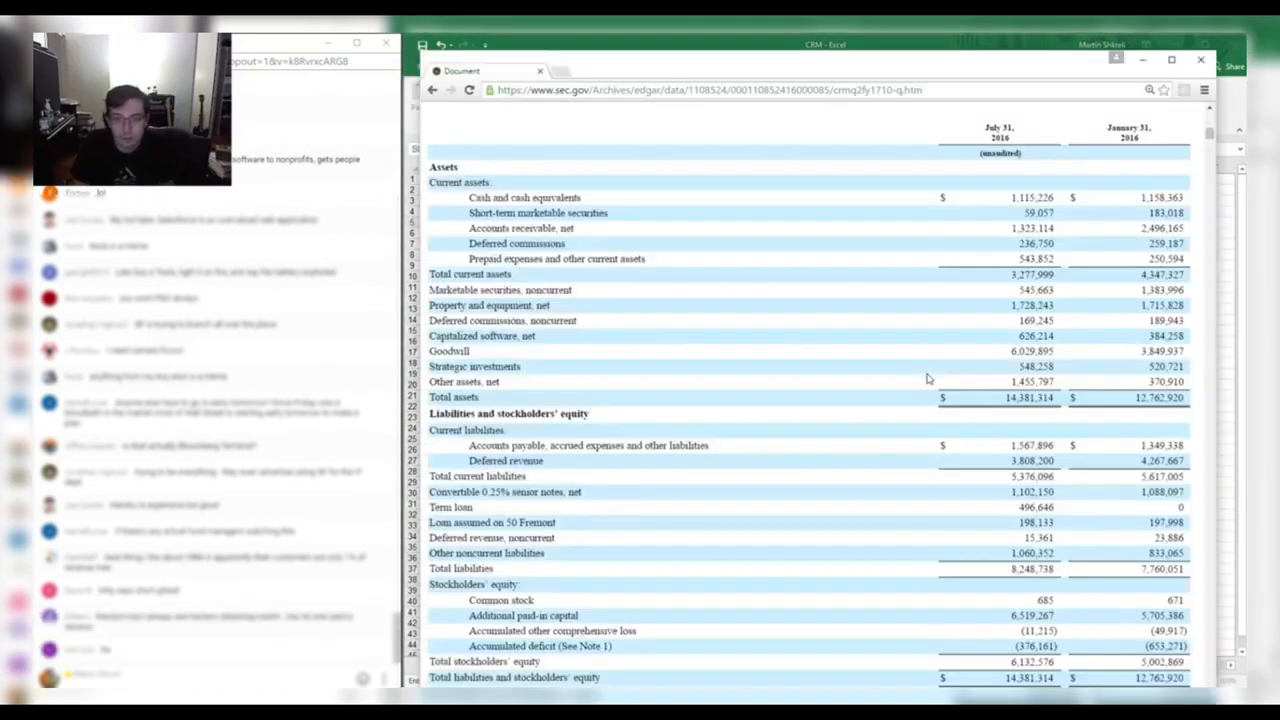
{"action": "key", "text": "alt+Tab"}
{"action": "type", "text": ".057+"}
Add the 10-Q's noncurrent marketable securities, 545.663, to the Cash formula in M5.
{"action": "key", "text": "alt+Tab"}
{"action": "key", "text": "alt+Tab"}
{"action": "type", "text": "545.663"}
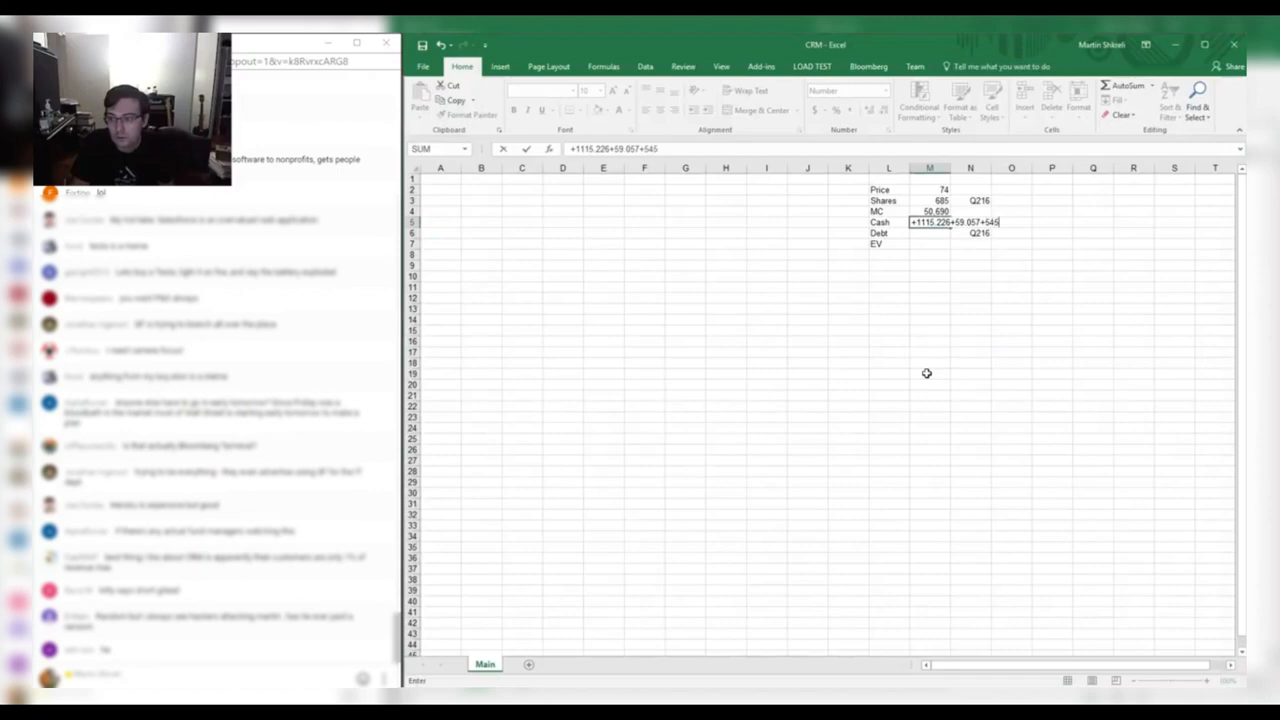
{"action": "key", "text": "alt+Tab"}
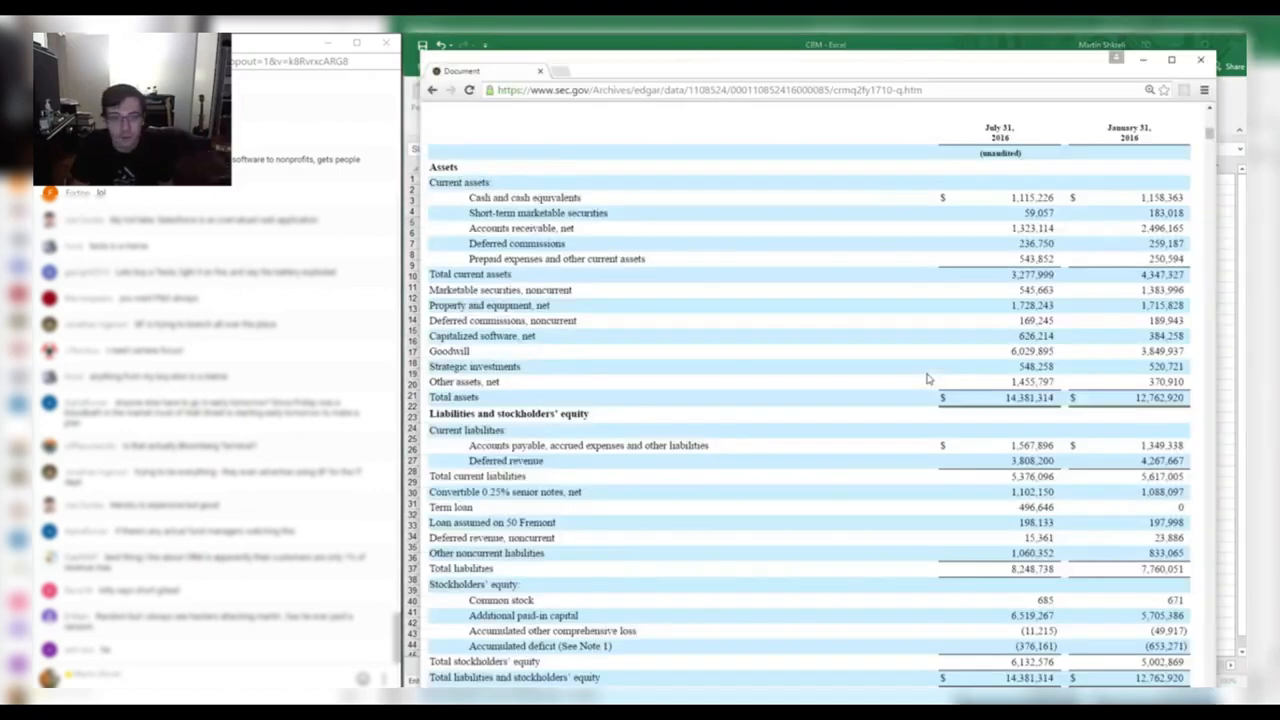
{"action": "key", "text": "alt+Tab"}
Complete the Cash formula by adding the 10-Q's strategic investments, 548.
{"action": "type", "text": "+"}
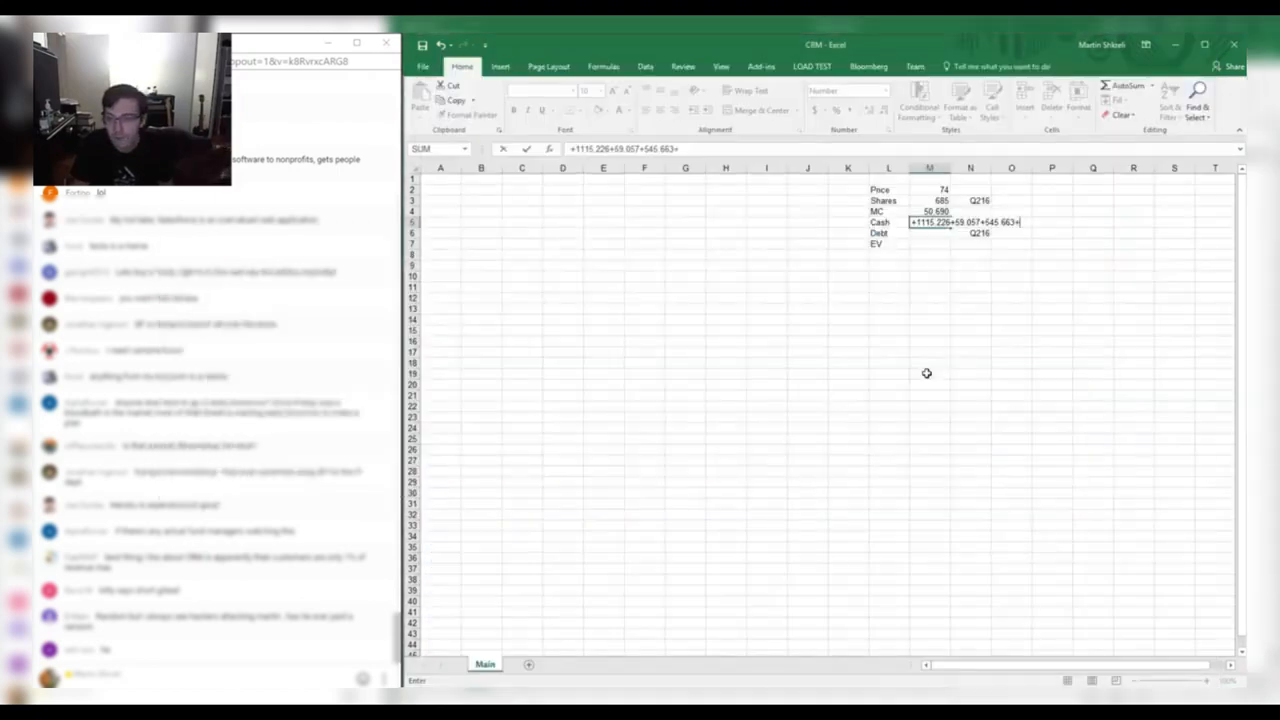
{"action": "key", "text": "alt+Tab"}
{"action": "key", "text": "alt+Tab"}
{"action": "type", "text": "548"}
{"action": "key", "text": "Return"}
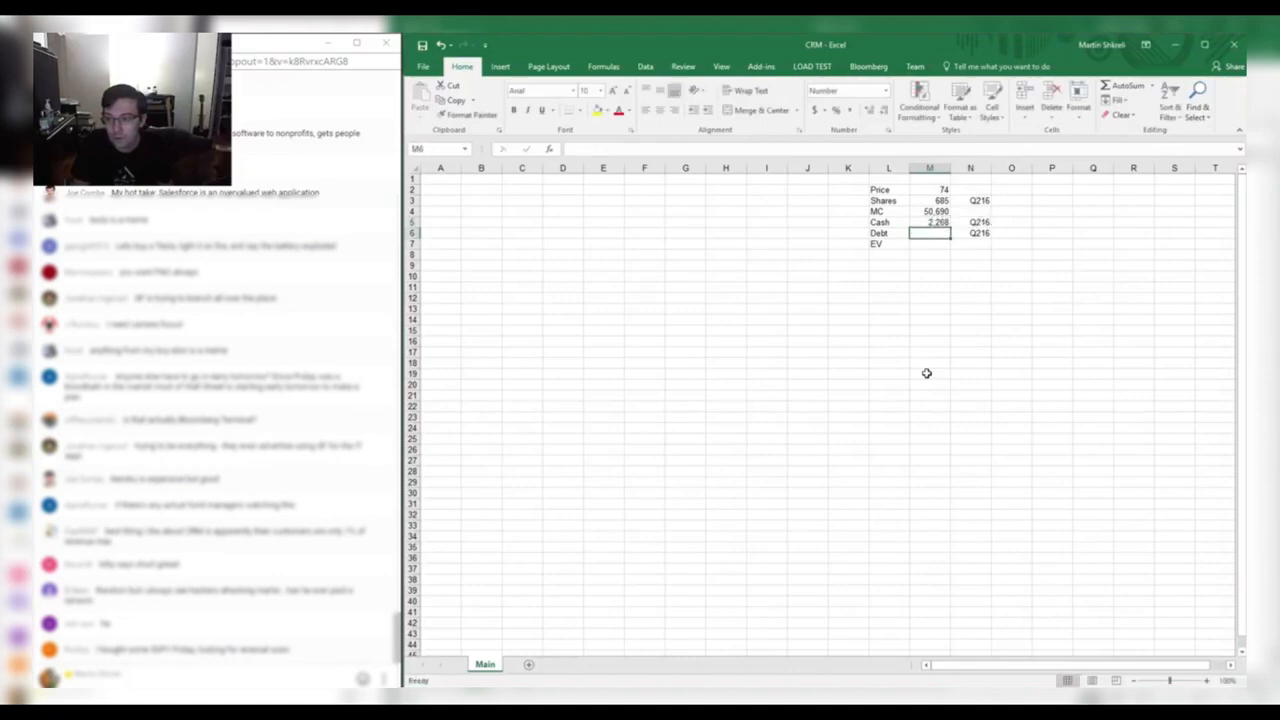
Start the Debt formula in M6 with 1102.150, the 10-Q's July 31, 2016 convertible 0.25% senior notes.
{"action": "key", "text": "alt+Tab"}
{"action": "key", "text": "alt+Tab"}
{"action": "type", "text": "+"}
{"action": "key", "text": "alt+Tab"}
{"action": "key", "text": "alt+Tab"}
{"action": "type", "text": "1102.150"}
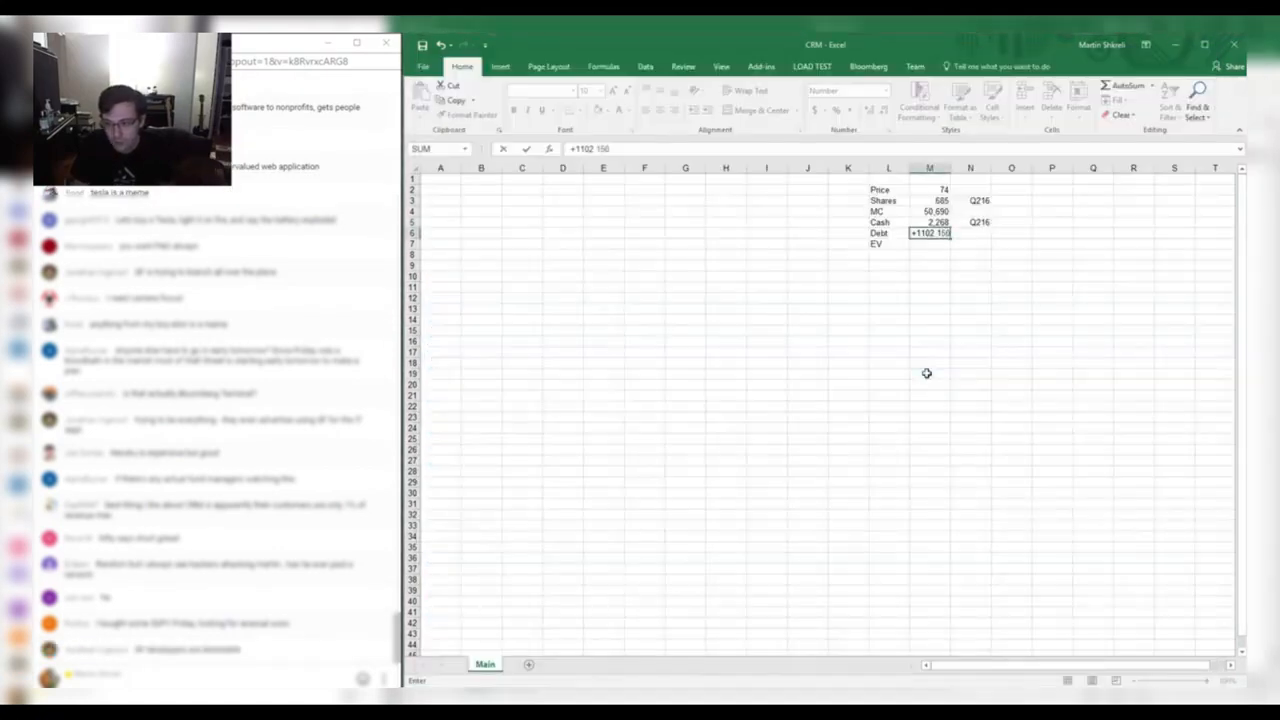
Add the 10-Q's term loan, 496.646, to the Debt formula and enter it.
{"action": "key", "text": "alt+Tab"}
{"action": "key", "text": "alt+Tab"}
{"action": "type", "text": "+496"}
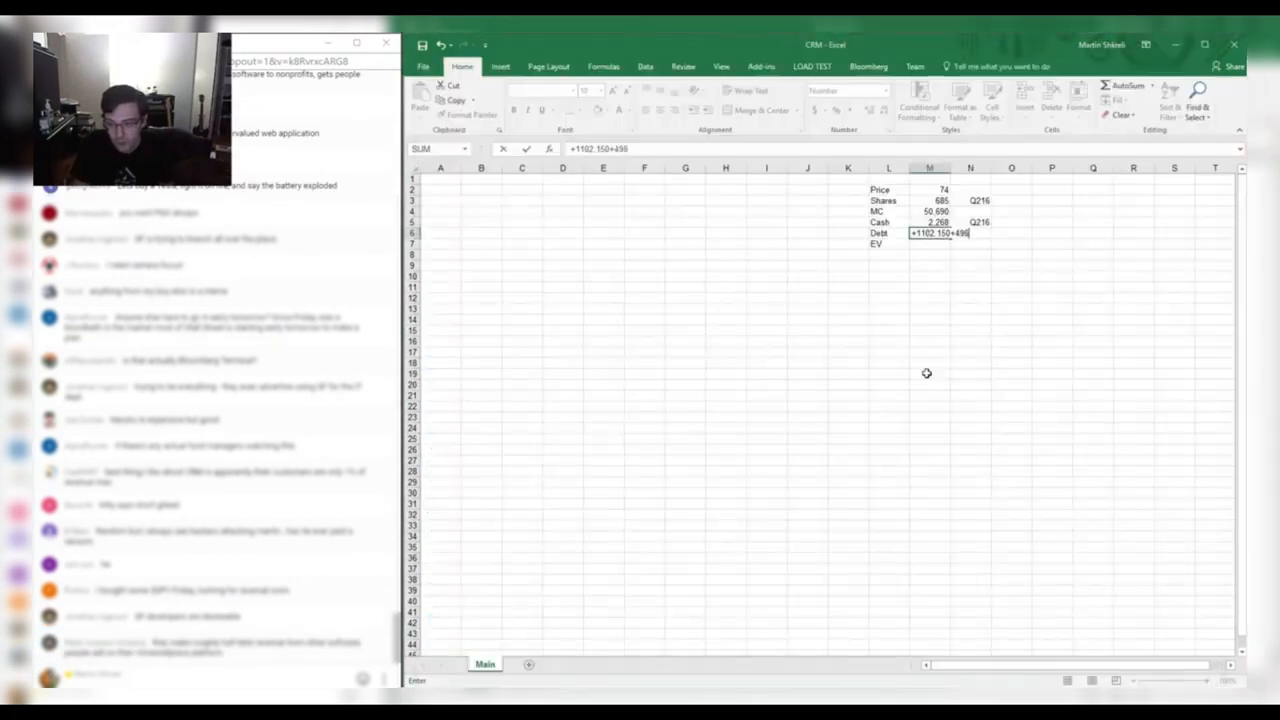
{"action": "key", "text": "alt+Tab"}
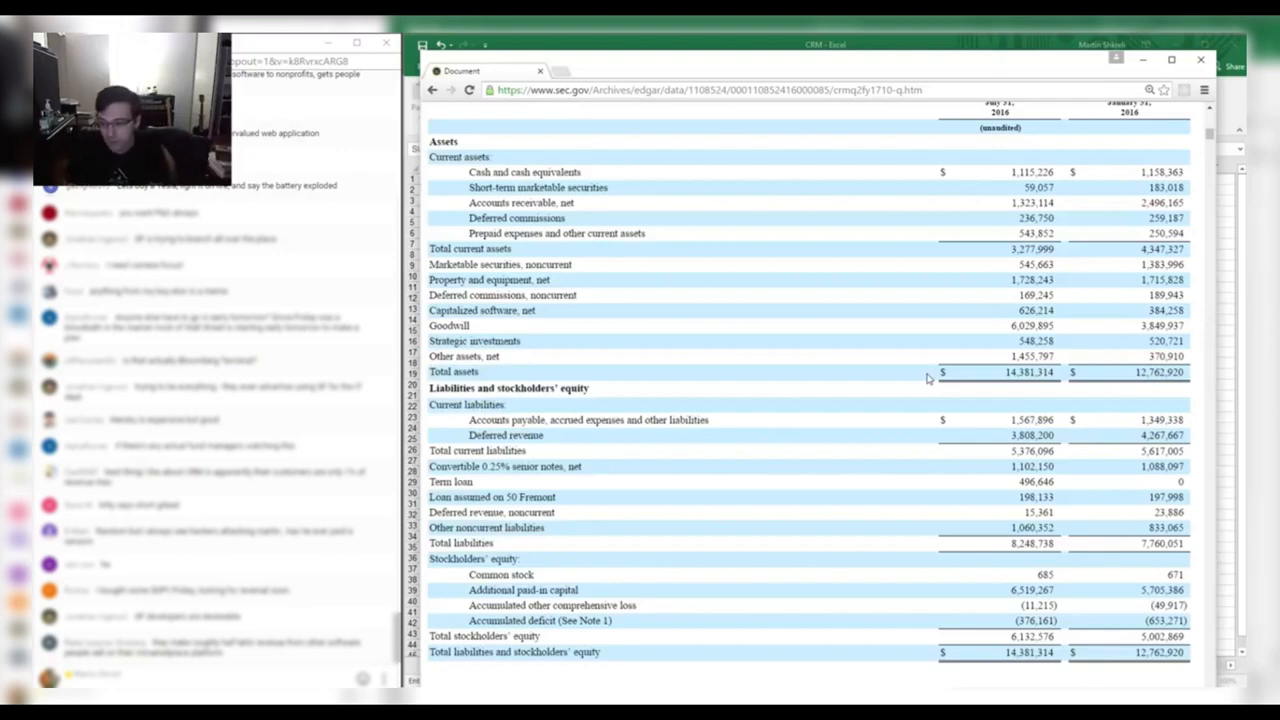
{"action": "key", "text": "alt+Tab"}
{"action": "key", "text": "Return"}
Calculate EV in M7 as market cap minus cash plus debt, =+M4-M5+M6.
{"action": "type", "text": "+M6+M4-M5"}
{"action": "key", "text": "Return"}
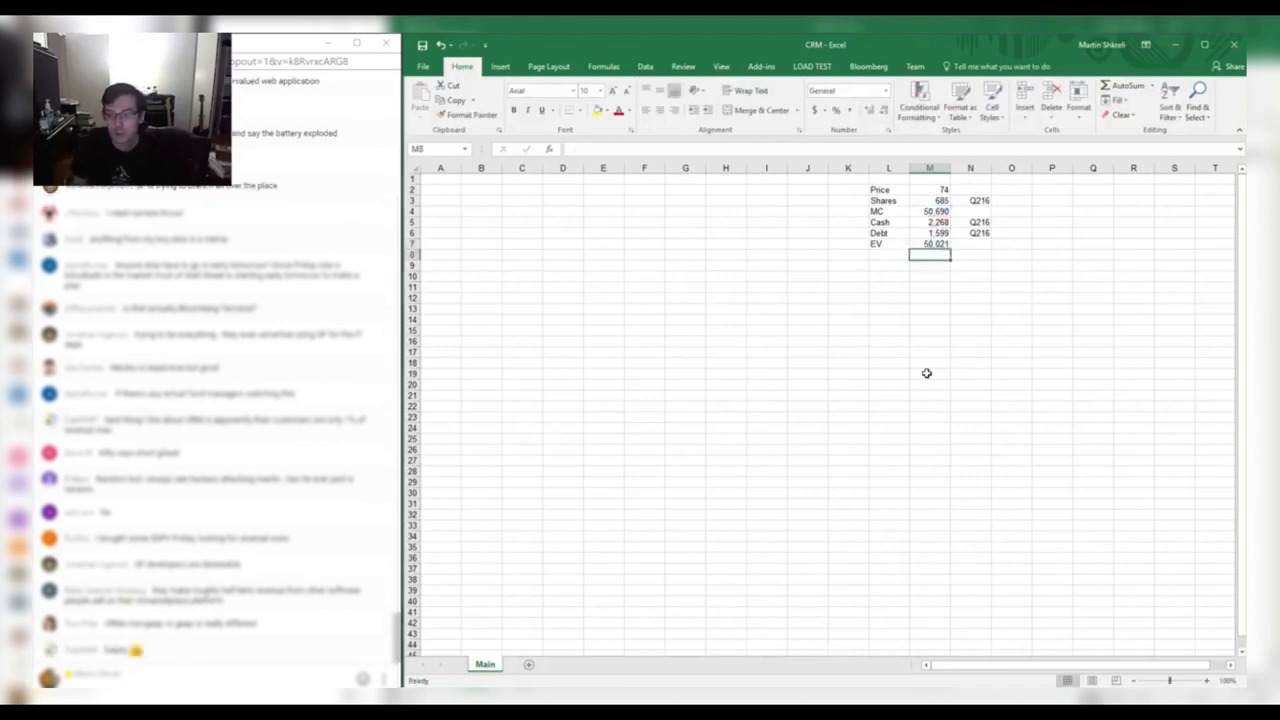
{"action": "key", "text": "alt+Tab"}
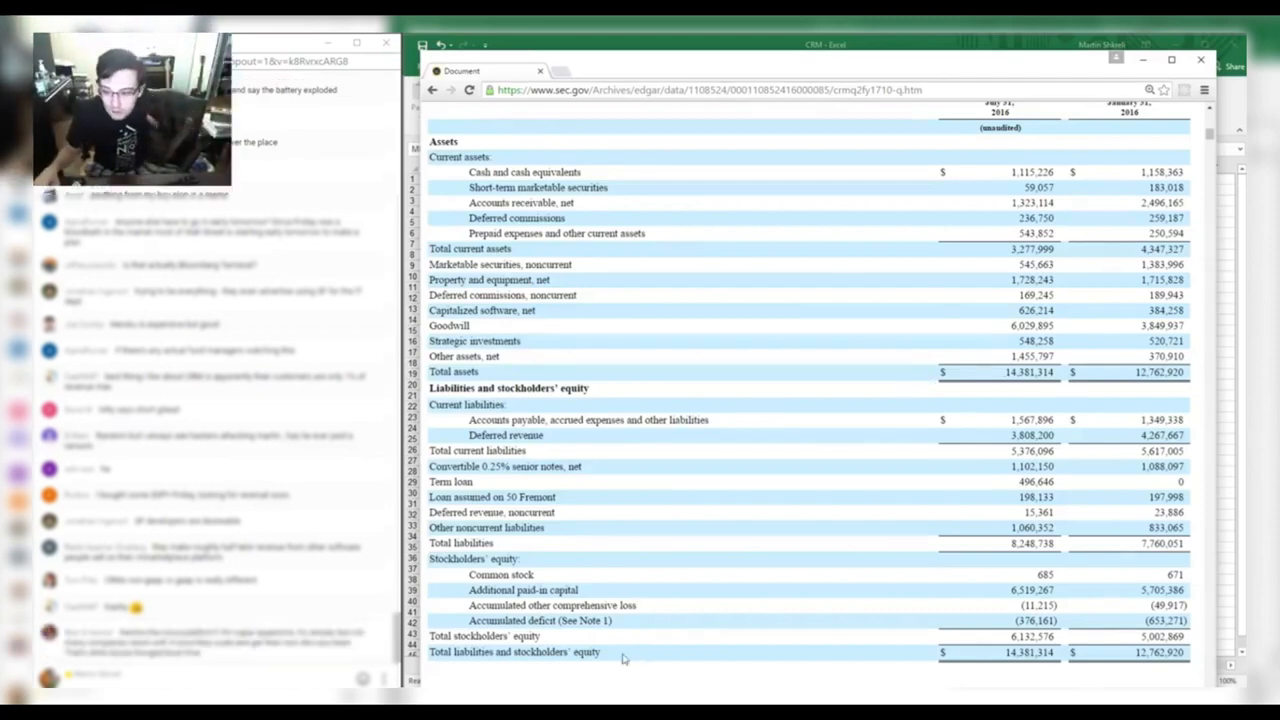
{"action": "key", "text": "alt+Tab"}
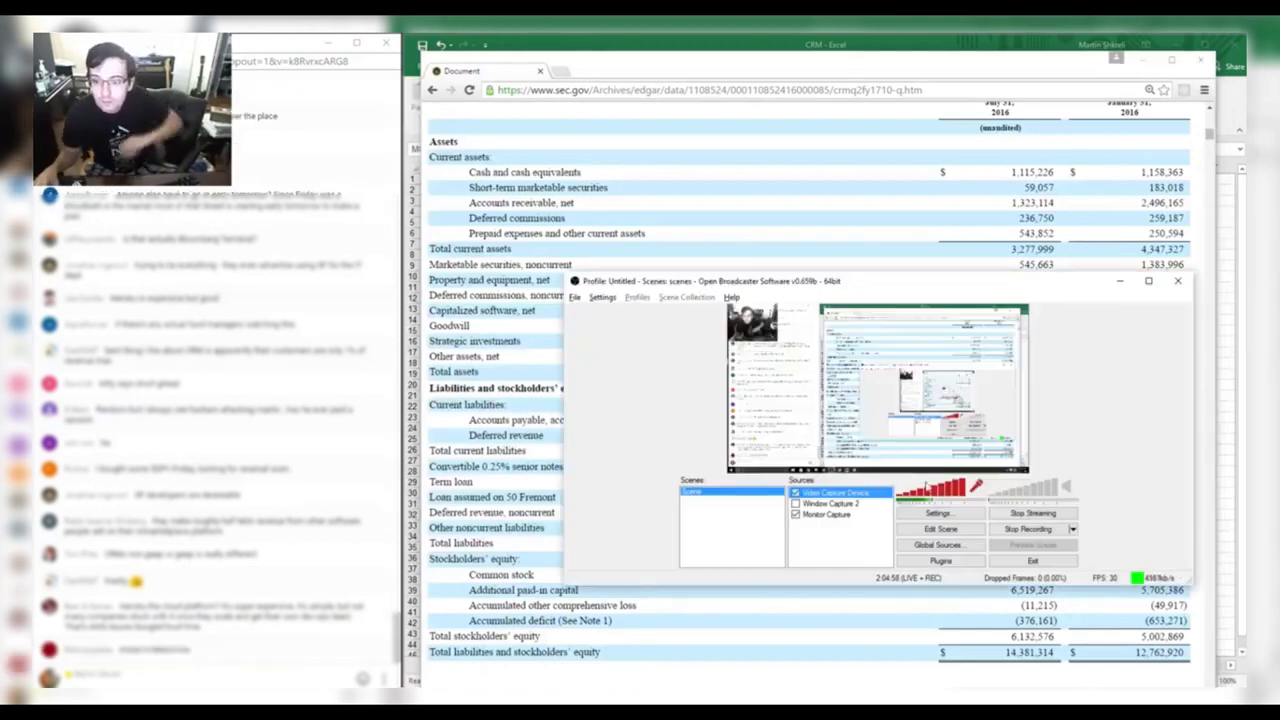
{"action": "left_click", "coordinate": [743, 608]}
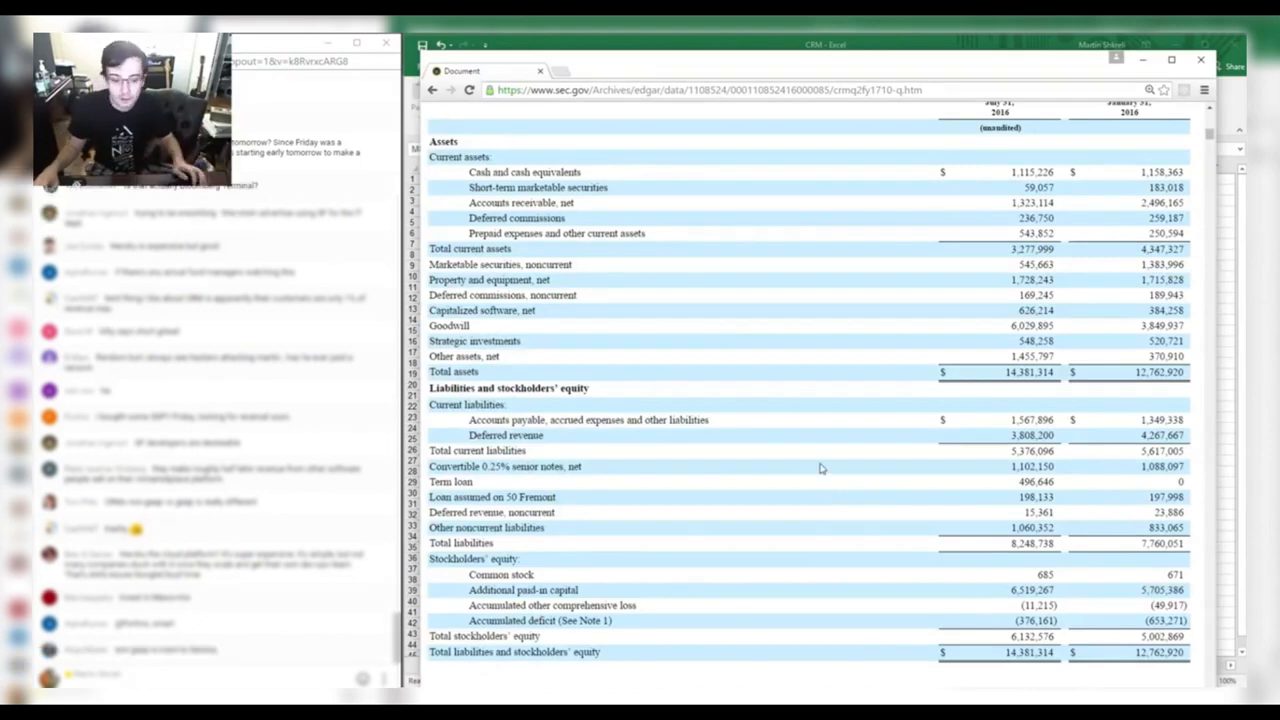
{"action": "key", "text": "alt+Tab"}
{"action": "key", "text": "alt+Tab"}
{"action": "key", "text": "alt+Tab"}
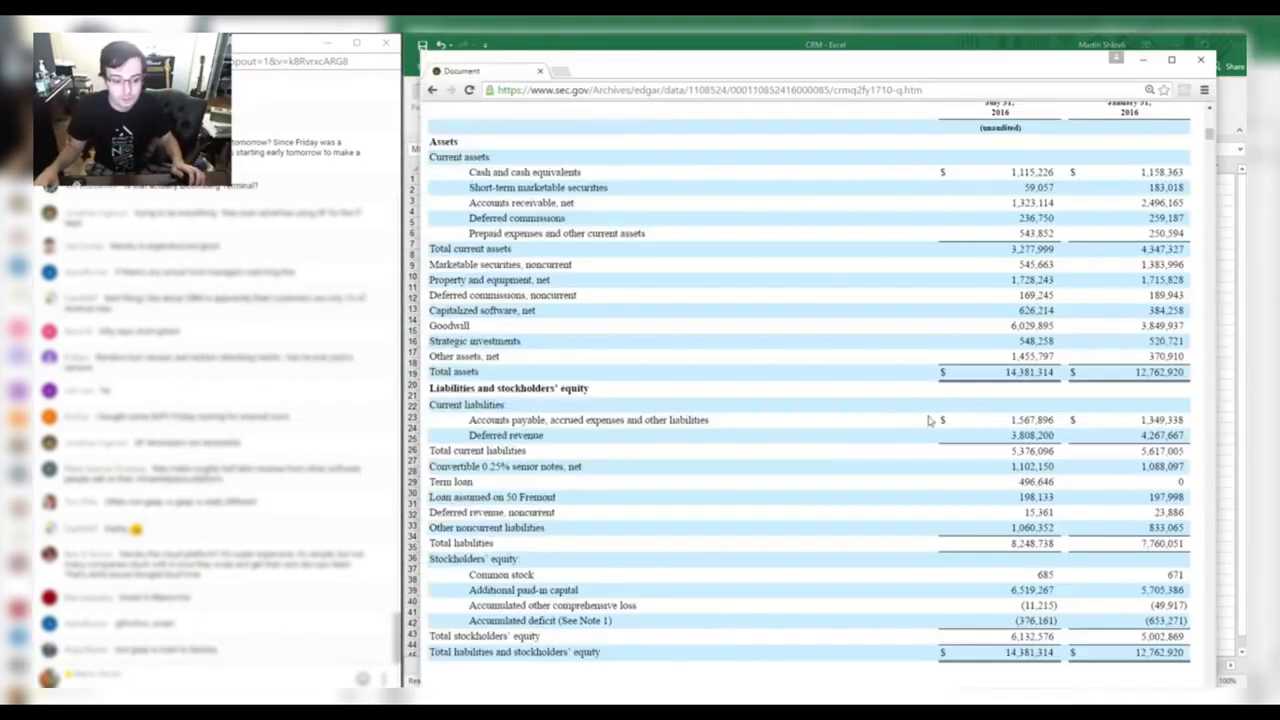
Add the 10-Q's loan assumed on 50 Fremont, 198.13, to the Debt formula in M6.
{"action": "left_click_drag", "start_coordinate": [467, 498], "coordinate": [1065, 503]}
{"action": "key", "text": "alt+Tab"}
{"action": "key", "text": "Up"}
{"action": "type", "text": "=1102.15+496.646"}
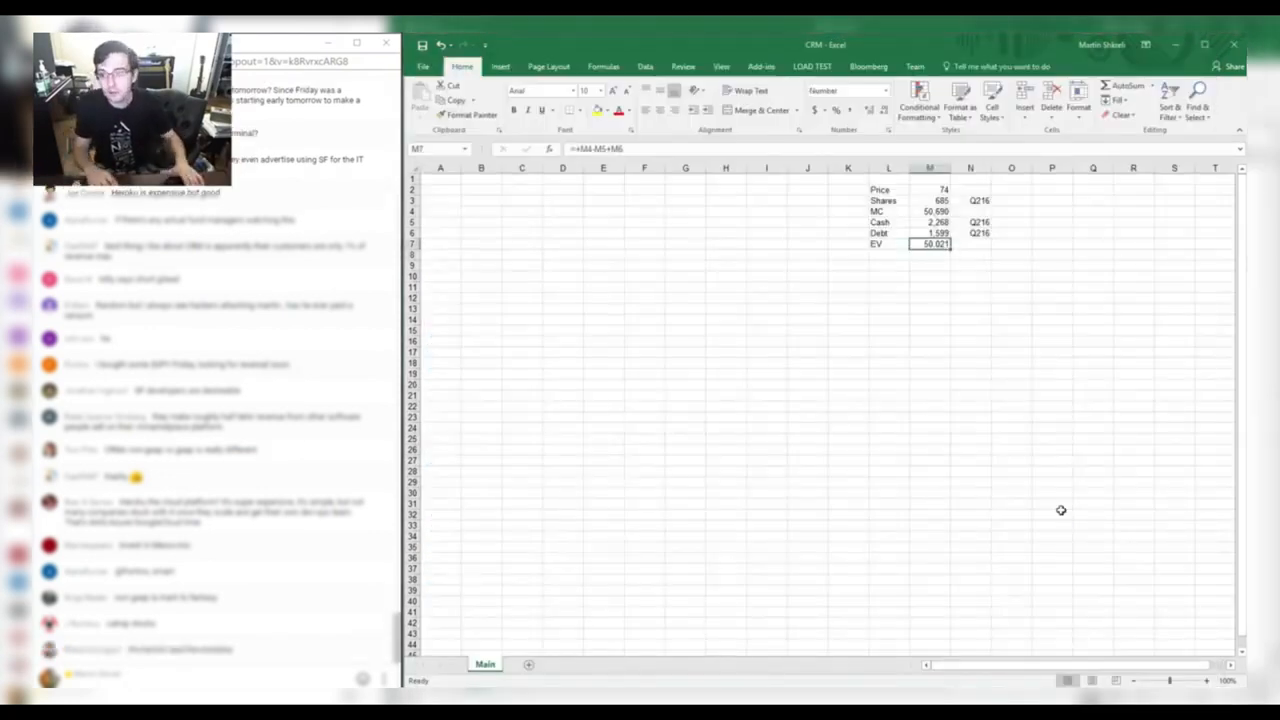
{"action": "type", "text": "+1"}
{"action": "key", "text": "alt+Tab"}
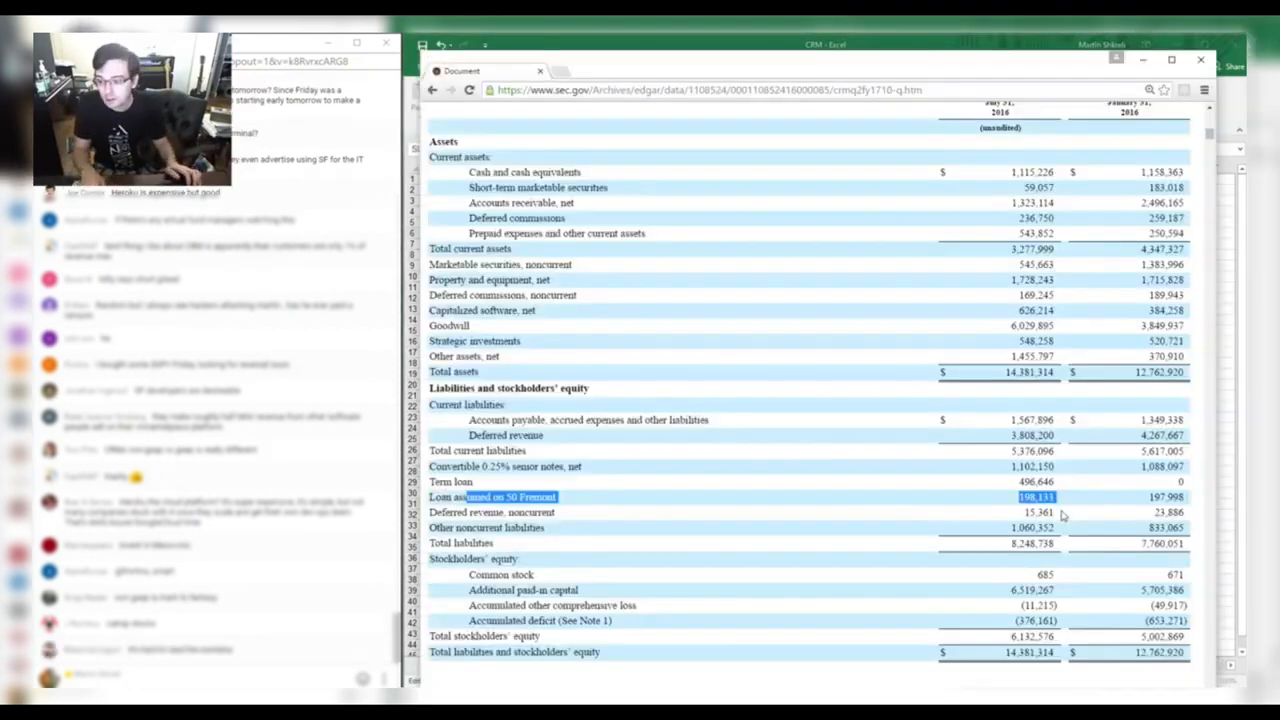
{"action": "key", "text": "alt+Tab"}
{"action": "type", "text": "98.13"}
{"action": "key", "text": "Return"}
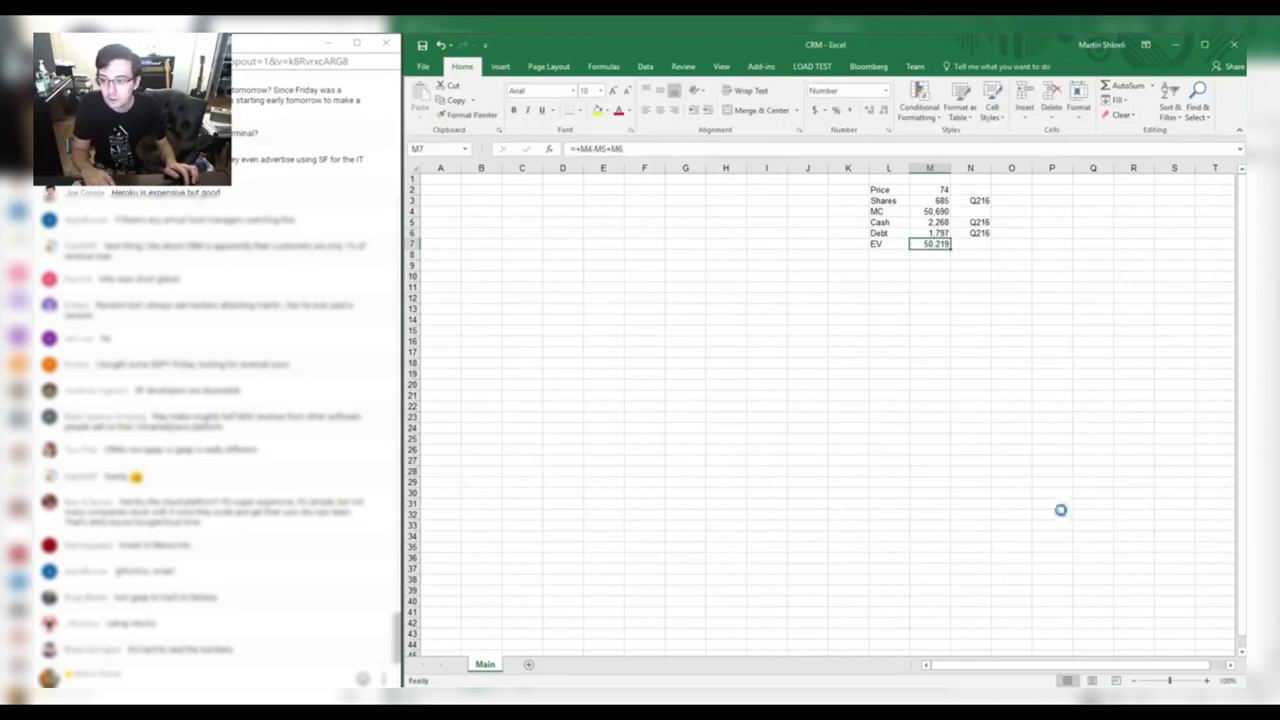
Find the 10-Q's Consolidated Statements of Operations, then add a worksheet named Model with Main in A1.
{"action": "key", "text": "alt+Tab"}
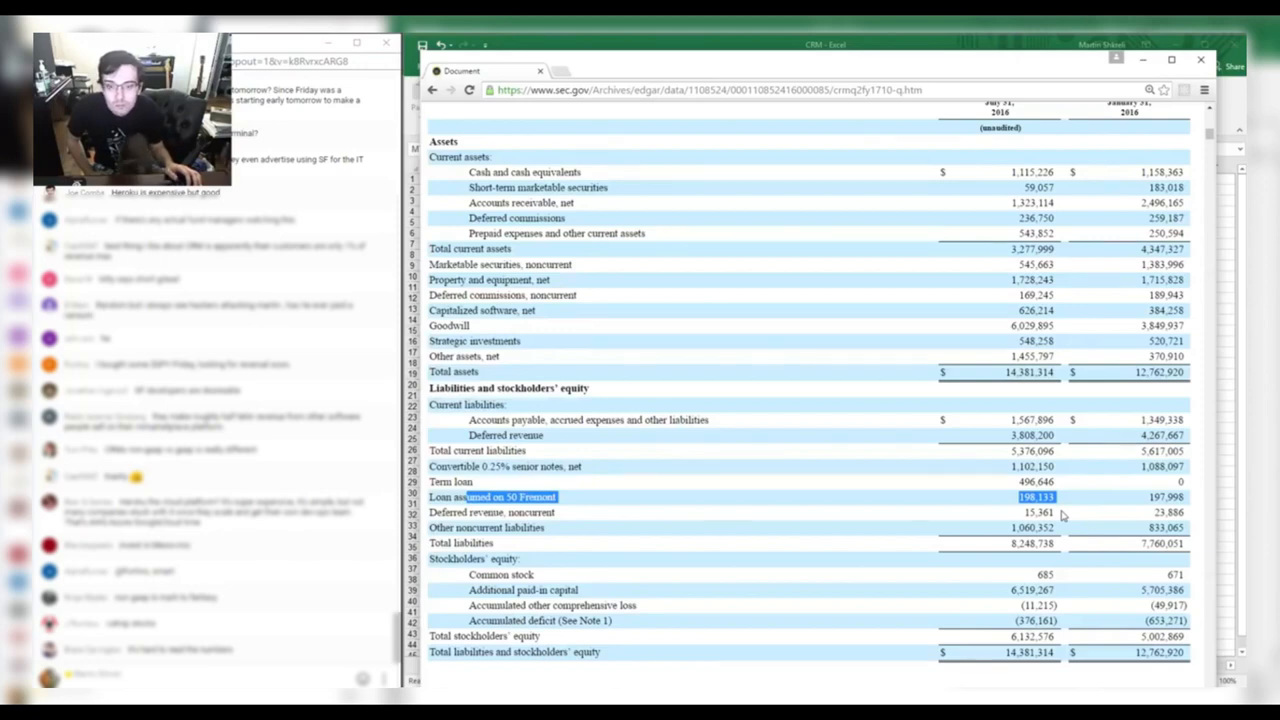
{"action": "scroll", "coordinate": [1062, 514], "scroll_direction": "down", "scroll_amount": 5}
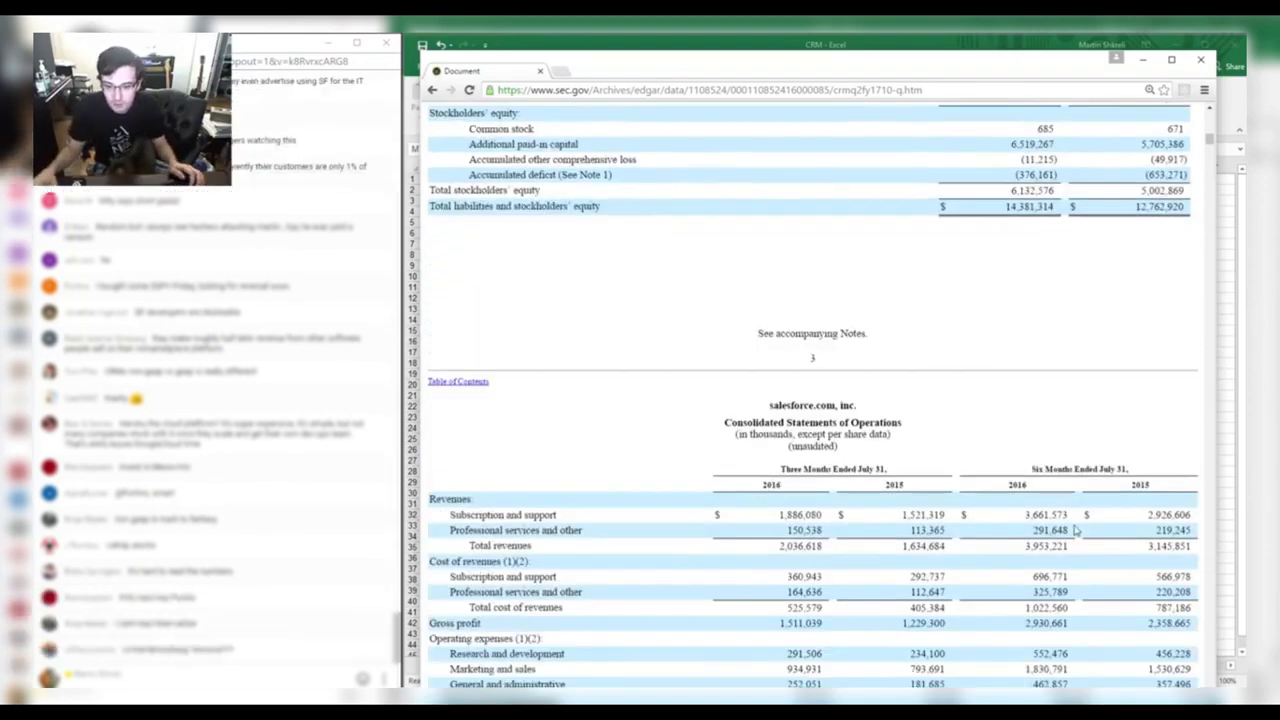
{"action": "scroll", "coordinate": [1076, 531], "scroll_direction": "down", "scroll_amount": 3}
{"action": "key", "text": "alt+Tab"}
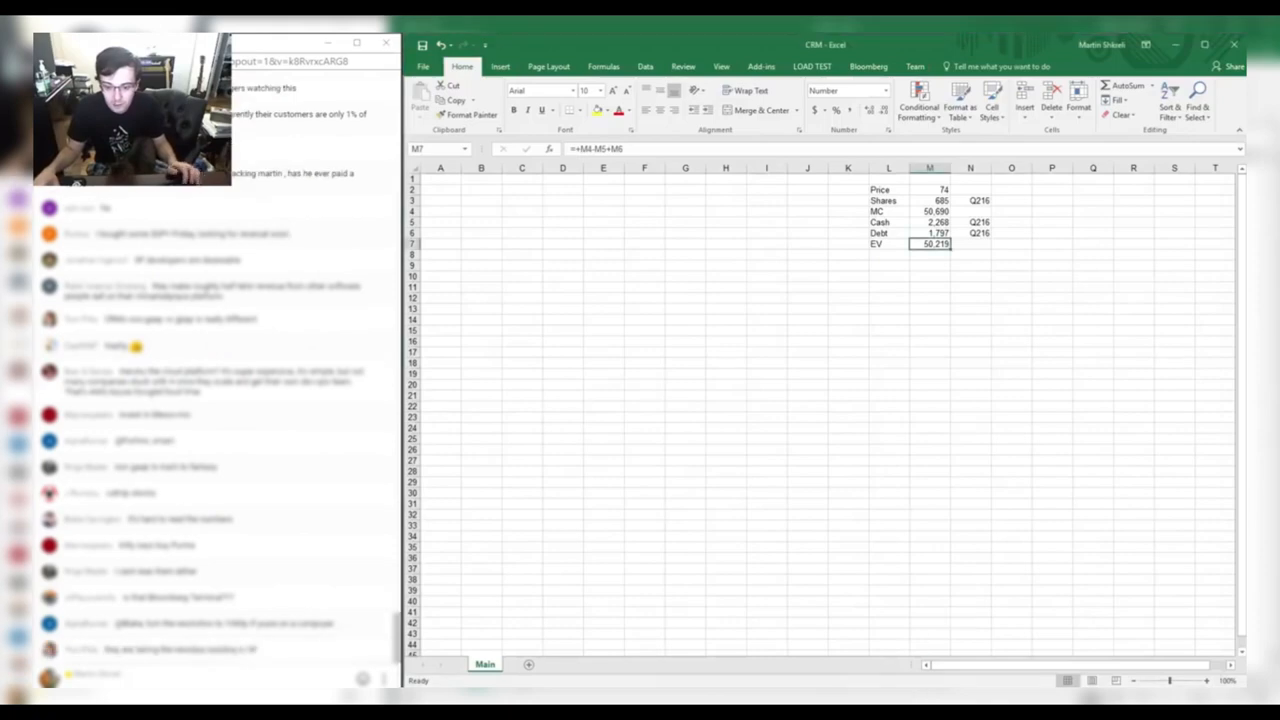
{"action": "left_click", "coordinate": [530, 666]}
{"action": "double_click", "coordinate": [522, 665]}
{"action": "type", "text": "Model"}
{"action": "key", "text": "Return"}
{"action": "type", "text": "Main"}
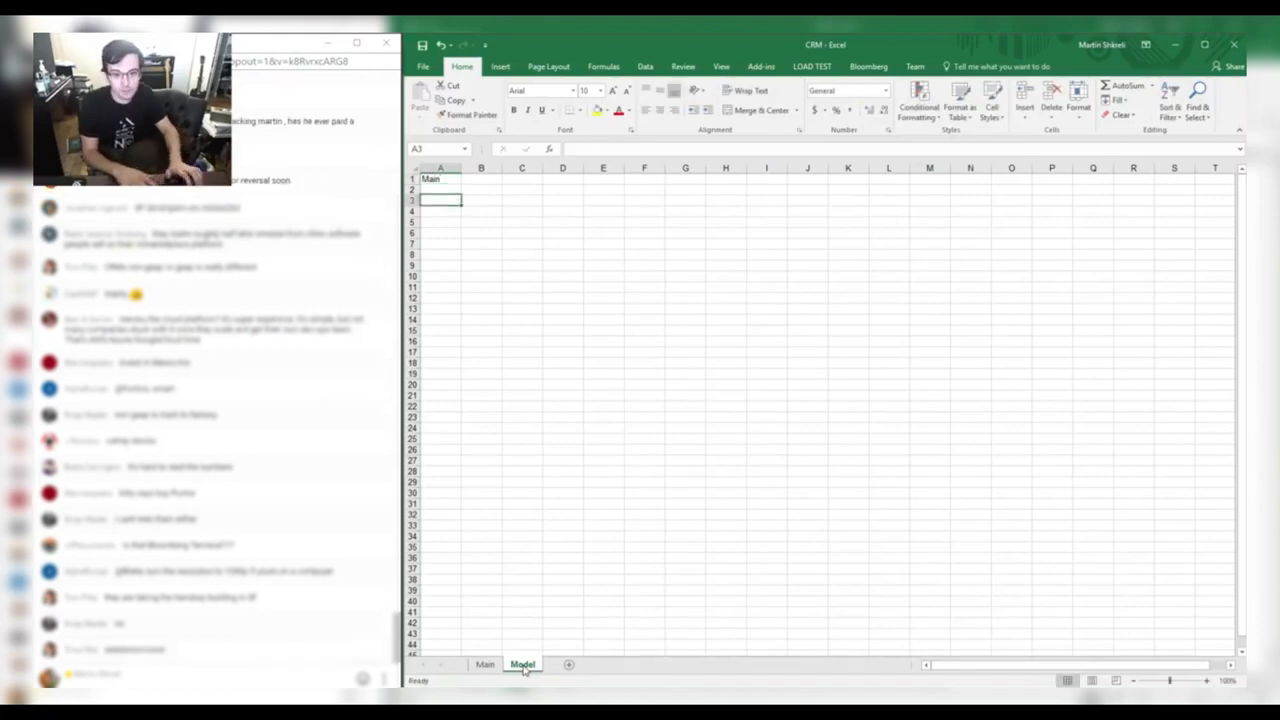
Label the revenue rows on the Model sheet Subscription in B3 and Services in B4, following the 10-Q.
{"action": "key", "text": "alt+Tab"}
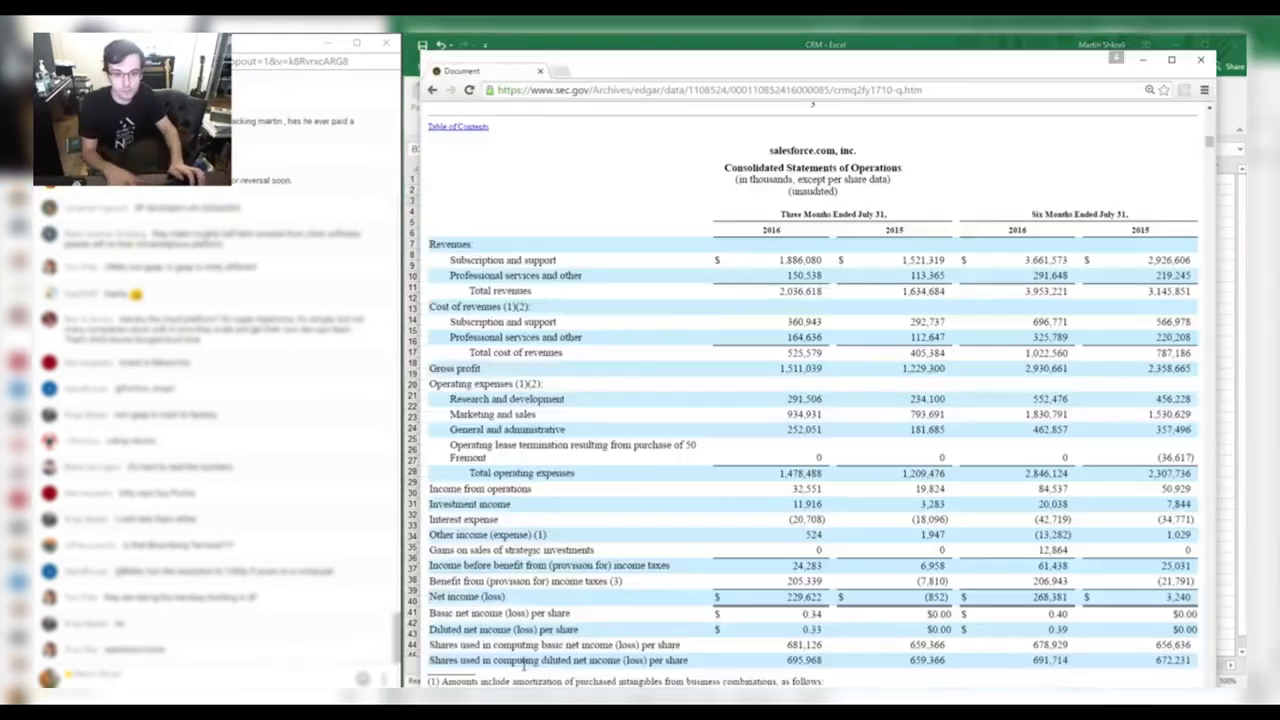
{"action": "key", "text": "alt+Tab"}
{"action": "type", "text": "Subscription"}
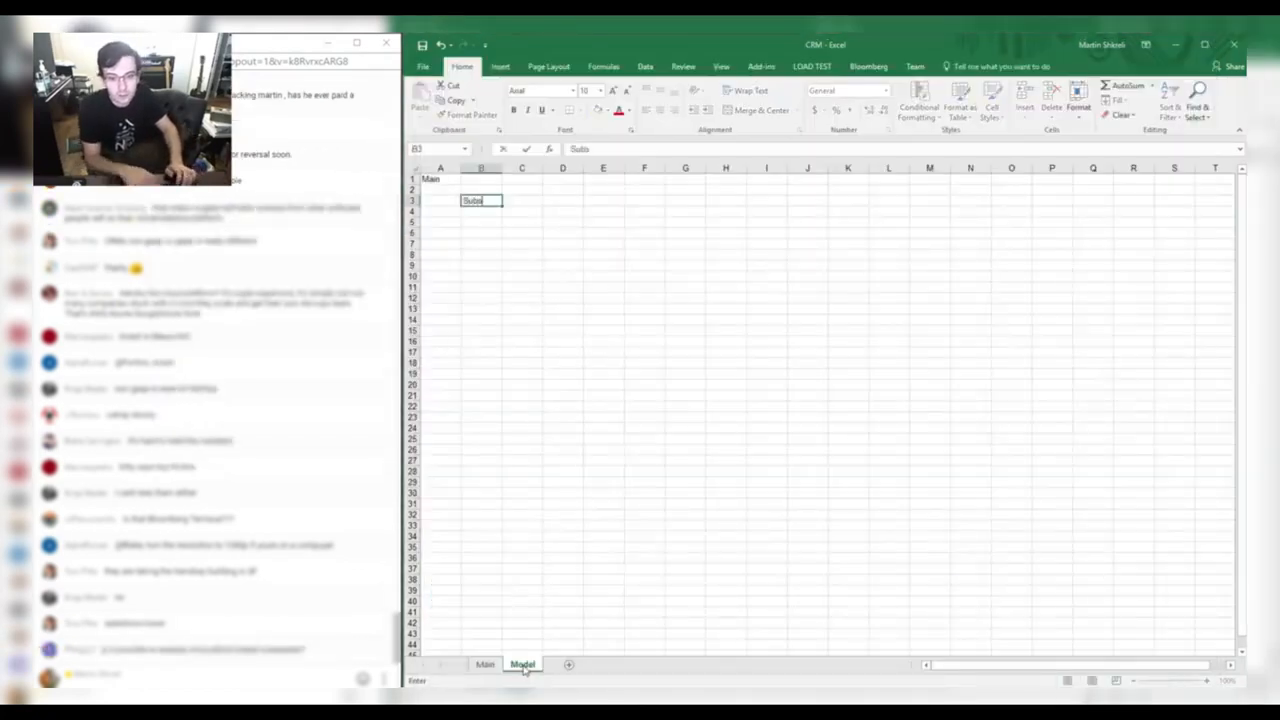
{"action": "key", "text": "Return"}
{"action": "key", "text": "alt+Tab"}
{"action": "key", "text": "alt+Tab"}
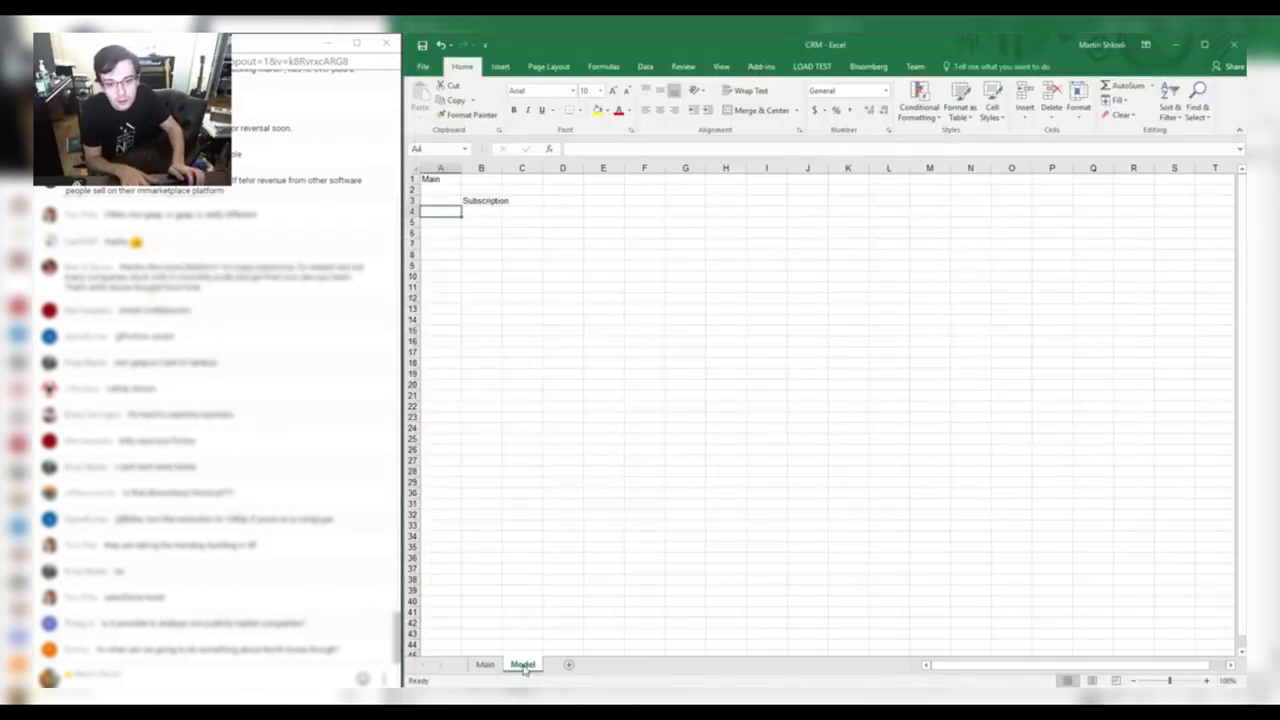
{"action": "key", "text": "Right"}
{"action": "type", "text": "Services"}
Enter the quarter headings Q114 through Q416 across C2:N2.
{"action": "key", "text": "Right"}
{"action": "key", "text": "Up"}
{"action": "key", "text": "Up"}
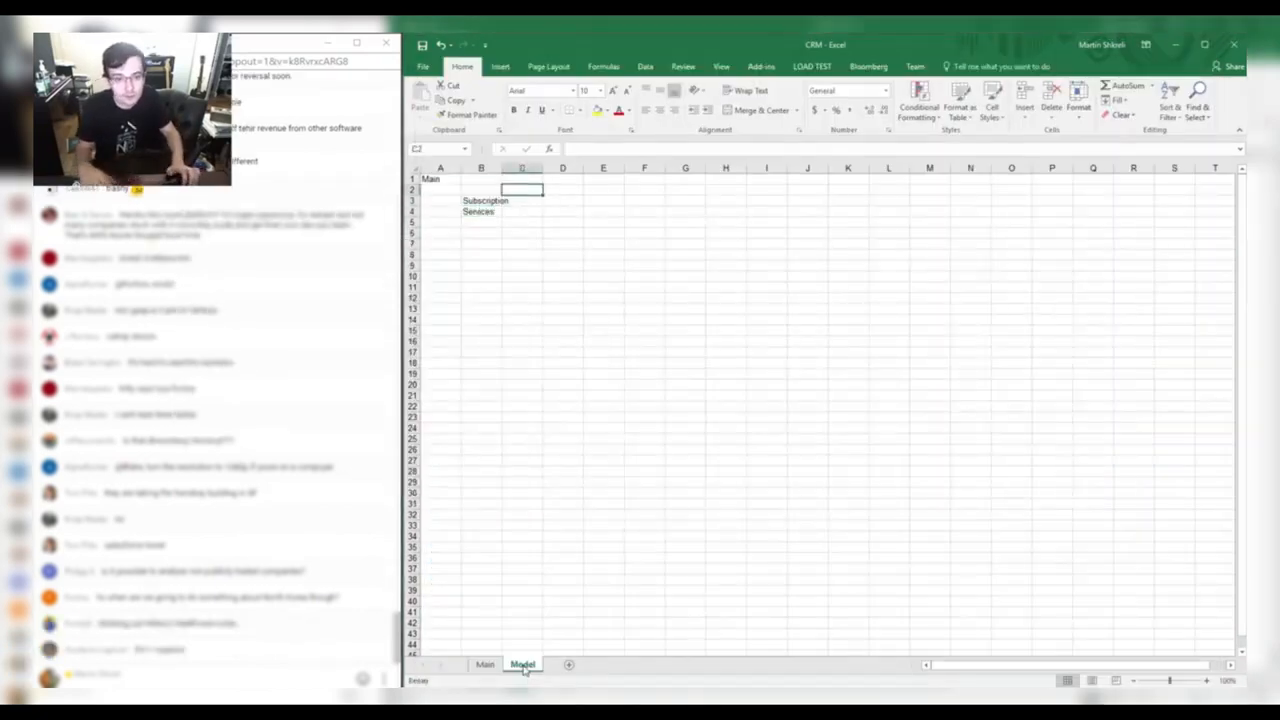
{"action": "type", "text": "Q114"}
{"action": "key", "text": "Right"}
{"action": "type", "text": "Q214"}
{"action": "key", "text": "Right"}
{"action": "type", "text": "Q314"}
{"action": "key", "text": "Right"}
{"action": "type", "text": "Q414"}
{"action": "key", "text": "Right"}
{"action": "type", "text": "Q115"}
{"action": "key", "text": "Right"}
{"action": "type", "text": "Q215"}
{"action": "key", "text": "Right"}
{"action": "type", "text": "Q315"}
{"action": "key", "text": "Right"}
{"action": "type", "text": "Q"}
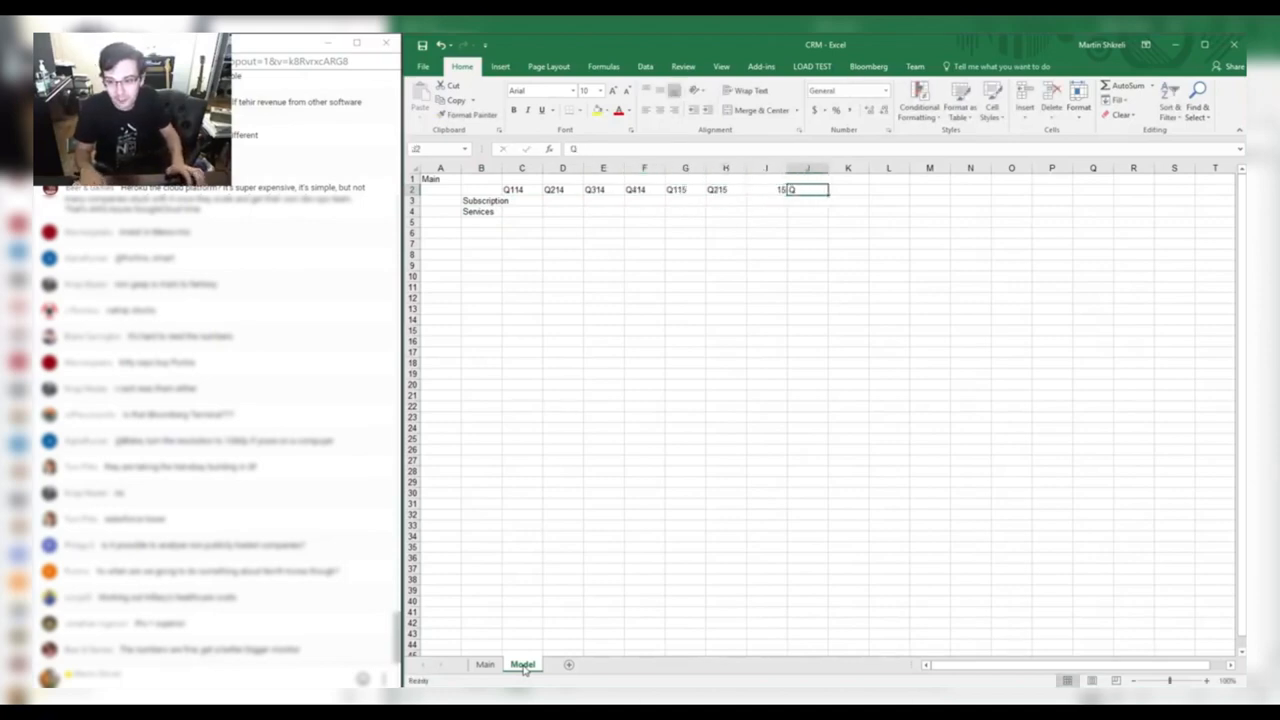
{"action": "type", "text": "415"}
{"action": "key", "text": "Right"}
{"action": "type", "text": "Q116"}
{"action": "key", "text": "Right"}
{"action": "type", "text": "Q216"}
{"action": "key", "text": "Right"}
{"action": "type", "text": "Q316"}
{"action": "key", "text": "Right"}
{"action": "type", "text": "Q416"}
Freeze the panes at C3 so that rows 1–2 and columns A–B stay in view.
{"action": "key", "text": "Down"}
{"action": "key", "text": "Left"}
{"action": "key", "text": "Left"}
{"action": "key", "text": "Left"}
{"action": "key", "text": "Left"}
{"action": "key", "text": "Left"}
{"action": "key", "text": "Left"}
{"action": "key", "text": "Left"}
{"action": "key", "text": "Left"}
{"action": "key", "text": "Left"}
{"action": "key", "text": "Left"}
{"action": "key", "text": "Left"}
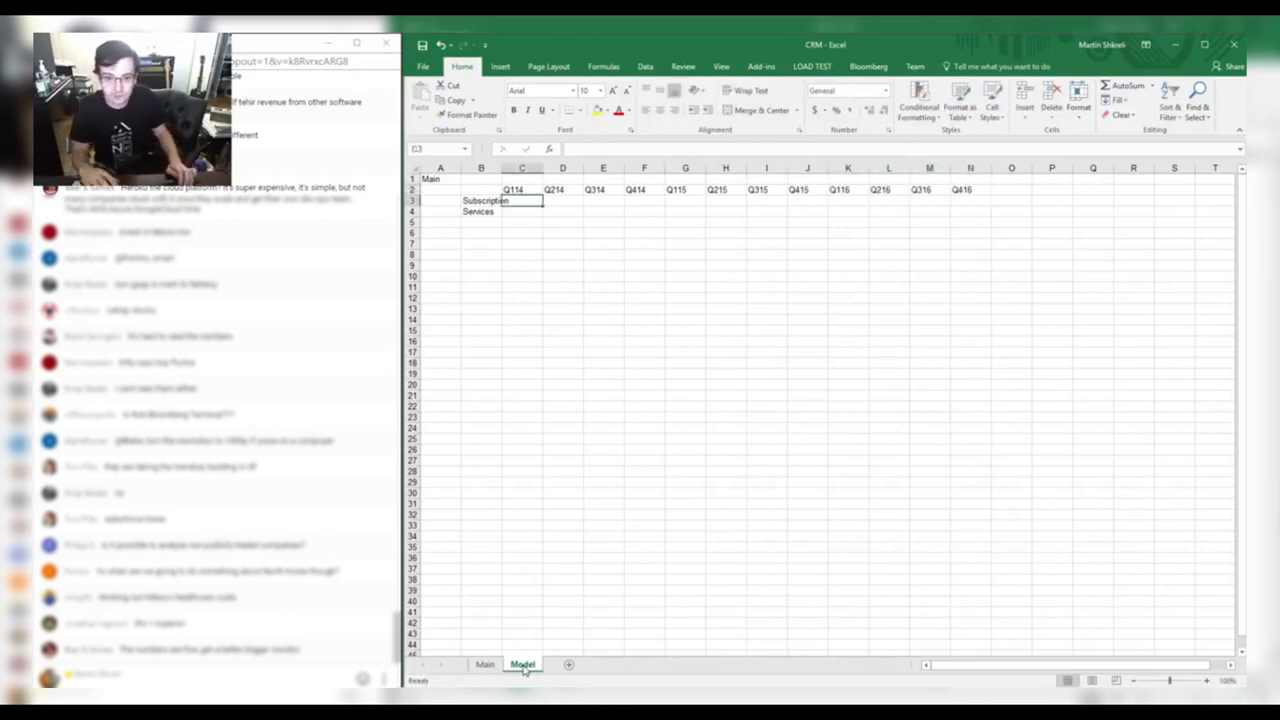
{"action": "key", "text": "alt+w"}
{"action": "key", "text": "f"}
{"action": "key", "text": "f"}
Right-align the contents of columns C through AG.
{"action": "key", "text": "ctrl+space"}
{"action": "key", "text": "shift+Right"}
{"action": "key", "text": "shift+Right"}
{"action": "key", "text": "shift+Right"}
{"action": "key", "text": "shift+Right"}
{"action": "key", "text": "shift+Right"}
{"action": "key", "text": "shift+Right"}
{"action": "key", "text": "shift+Right"}
{"action": "key", "text": "shift+Right"}
{"action": "key", "text": "shift+Right"}
{"action": "key", "text": "shift+Right"}
{"action": "key", "text": "shift+Right"}
{"action": "key", "text": "shift+Right"}
{"action": "key", "text": "shift+Right"}
{"action": "key", "text": "shift+Right"}
{"action": "key", "text": "shift+Right"}
{"action": "key", "text": "shift+Right"}
{"action": "key", "text": "shift+Right"}
{"action": "key", "text": "shift+Right"}
{"action": "key", "text": "shift+Right"}
{"action": "key", "text": "shift+Right"}
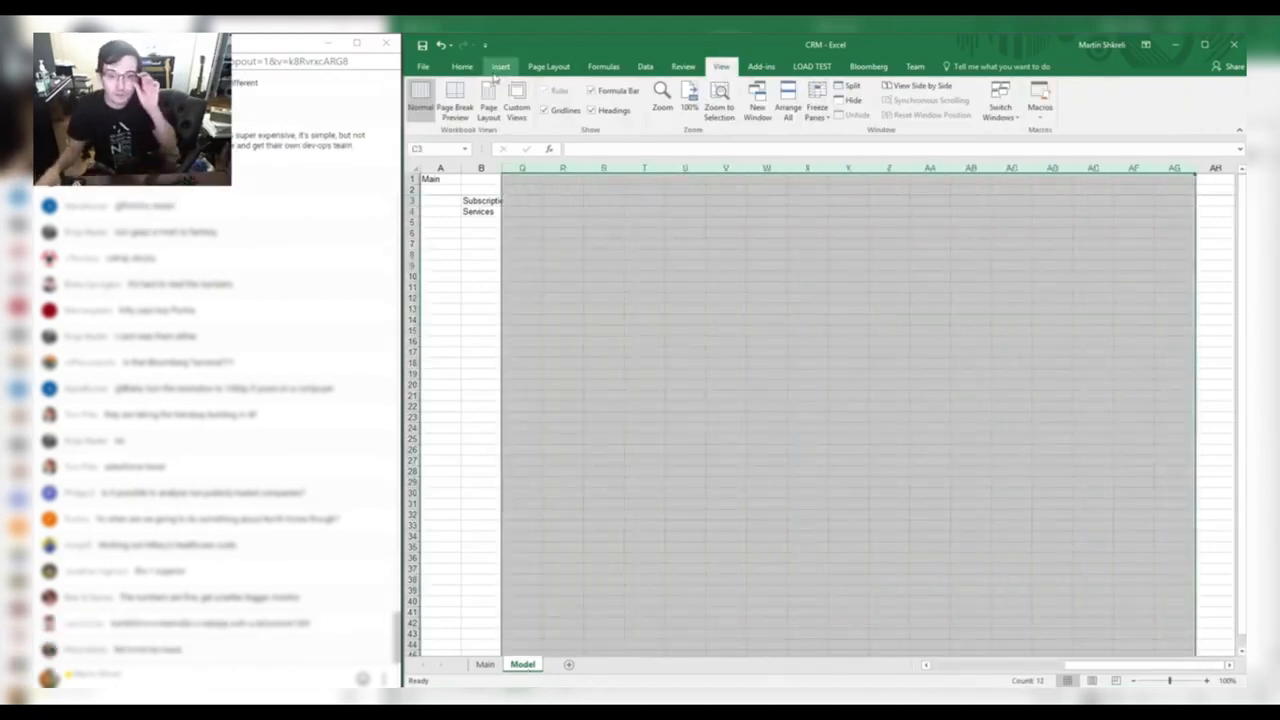
{"action": "left_click", "coordinate": [462, 66]}
{"action": "left_click", "coordinate": [640, 232]}
Fit the widths of columns A and B to their labels.
{"action": "double_click", "coordinate": [461, 169]}
{"action": "left_click", "coordinate": [464, 169]}
{"action": "left_click", "coordinate": [485, 210]}
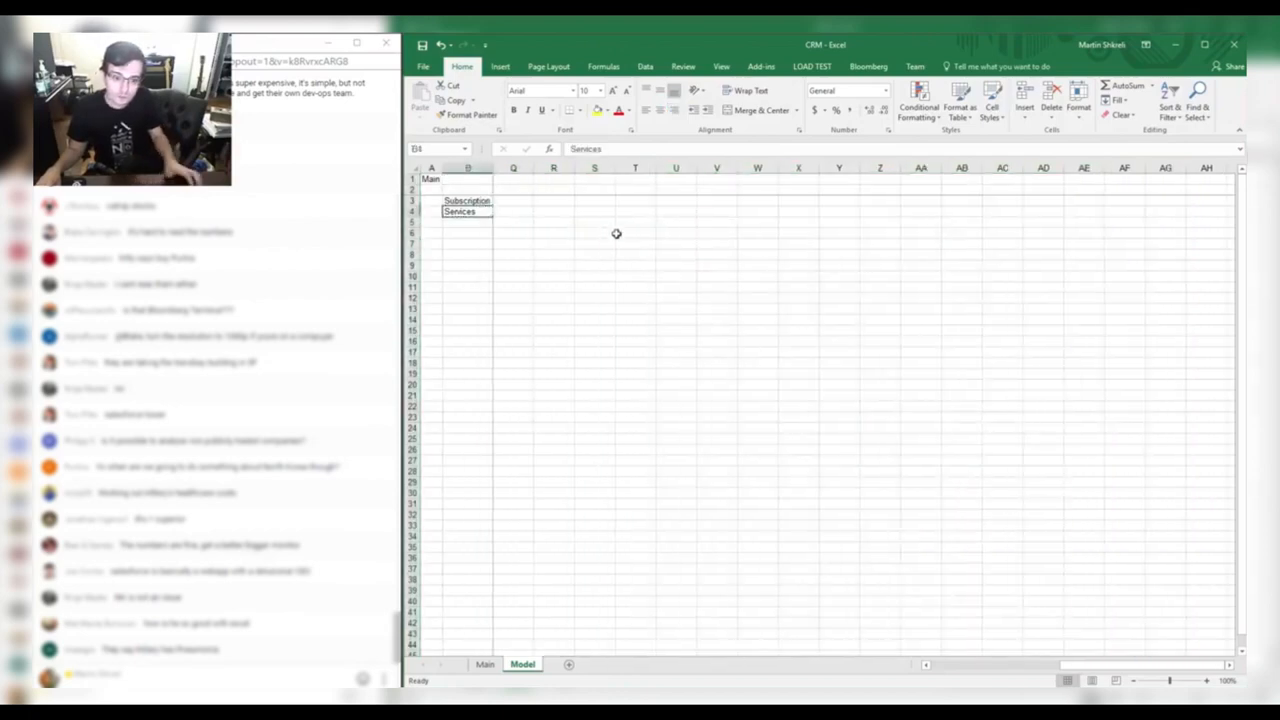
{"action": "key", "text": "Right"}
Enter the 10-Q's Q216 subscription and support revenue, 1886.08, in L3.
{"action": "left_click", "coordinate": [624, 201]}
{"action": "left_click", "coordinate": [828, 209]}
{"action": "key", "text": "alt+Tab"}
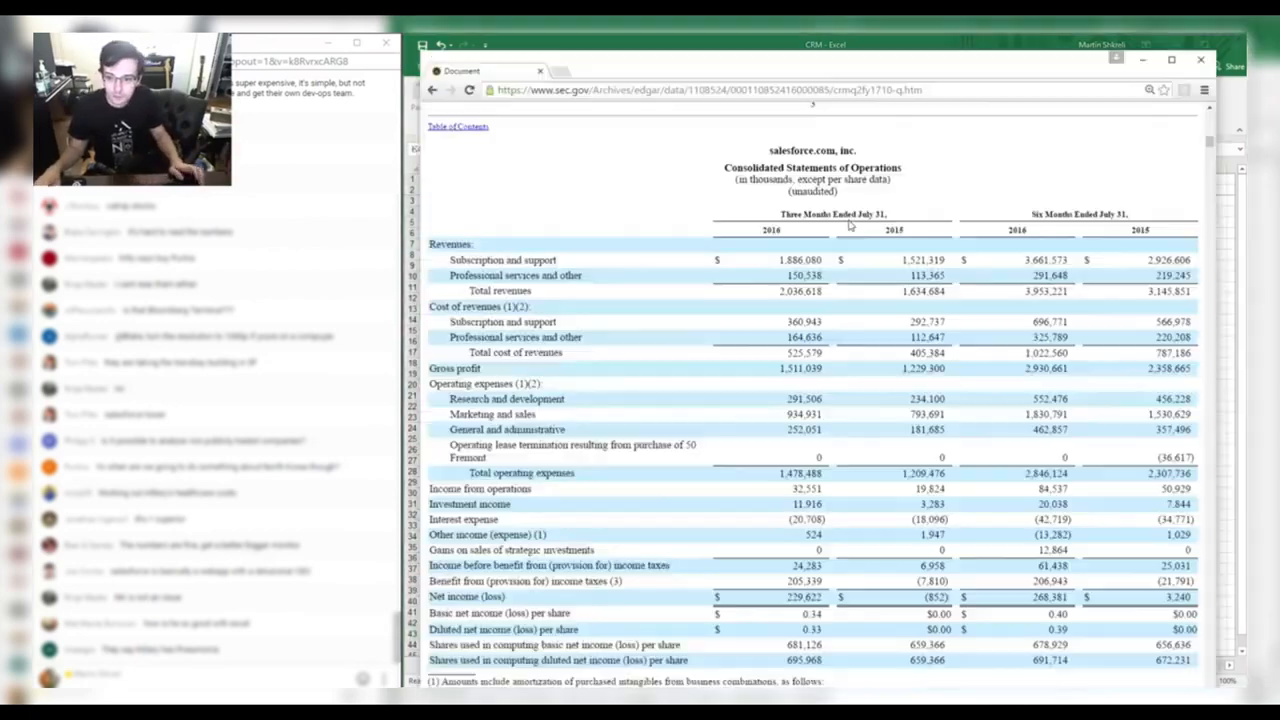
{"action": "key", "text": "alt+Tab"}
{"action": "key", "text": "Right"}
{"action": "key", "text": "alt+Tab"}
{"action": "key", "text": "alt+Tab"}
{"action": "type", "text": "1886"}
{"action": "key", "text": "alt+Tab"}
{"action": "key", "text": "alt+Tab"}
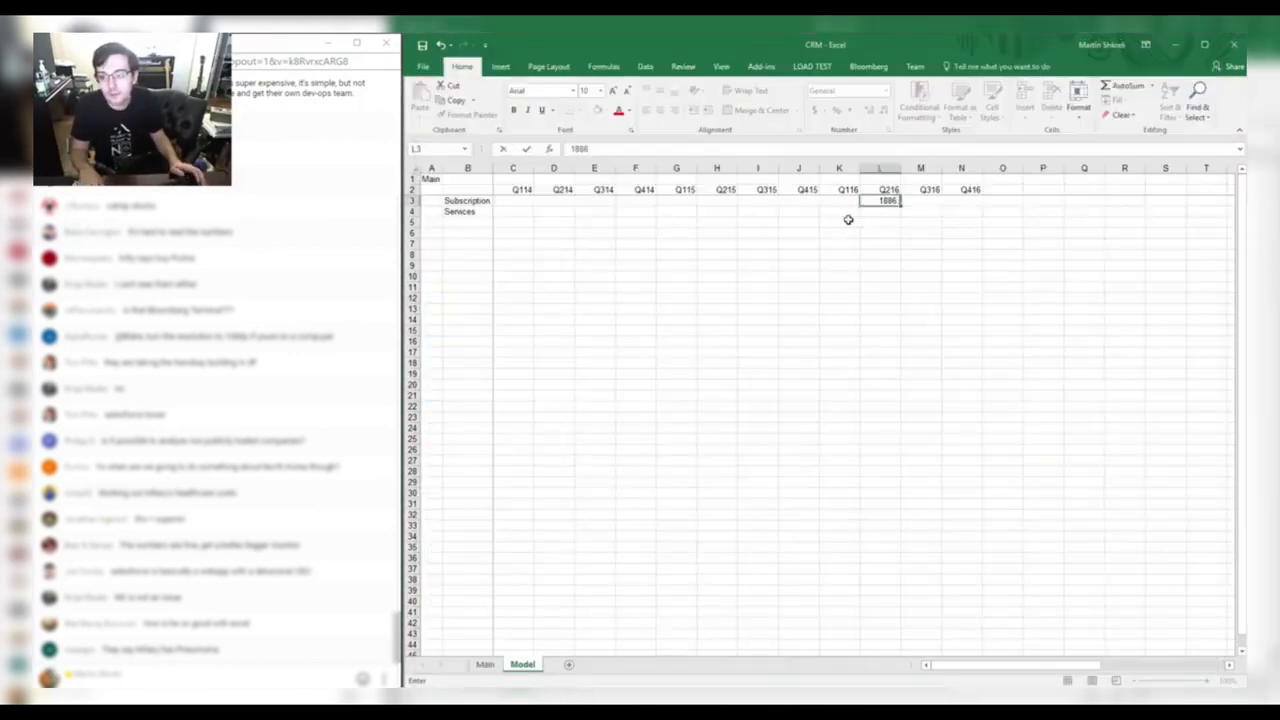
{"action": "key", "text": "Return"}
Enter the 10-Q's Q216 professional services revenue, 150.538, in L4.
{"action": "key", "text": "alt+Tab"}
{"action": "key", "text": "alt+Tab"}
{"action": "type", "text": "150"}
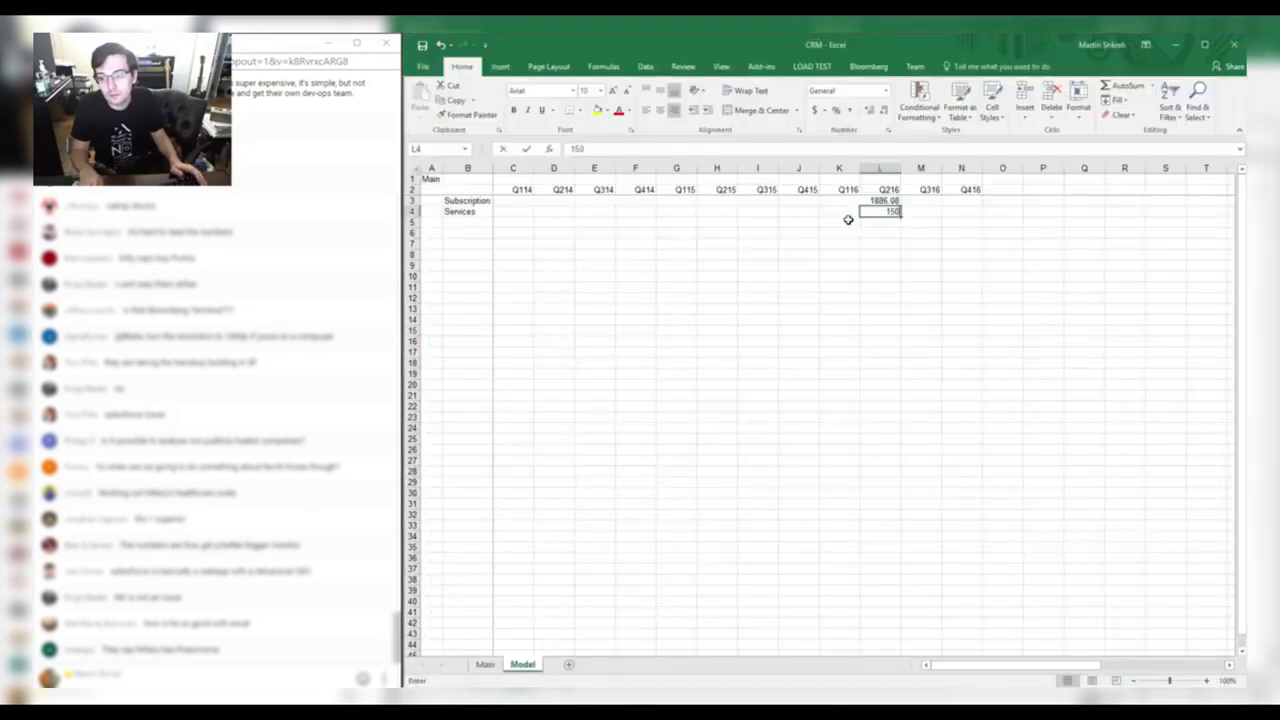
{"action": "type", "text": ".538"}
{"action": "key", "text": "Return"}
Total the Q216 revenue in L5 with the formula =+L4+L3.
{"action": "type", "text": "+"}
{"action": "key", "text": "Up"}
{"action": "type", "text": "+"}
{"action": "key", "text": "Up"}
{"action": "key", "text": "Up"}
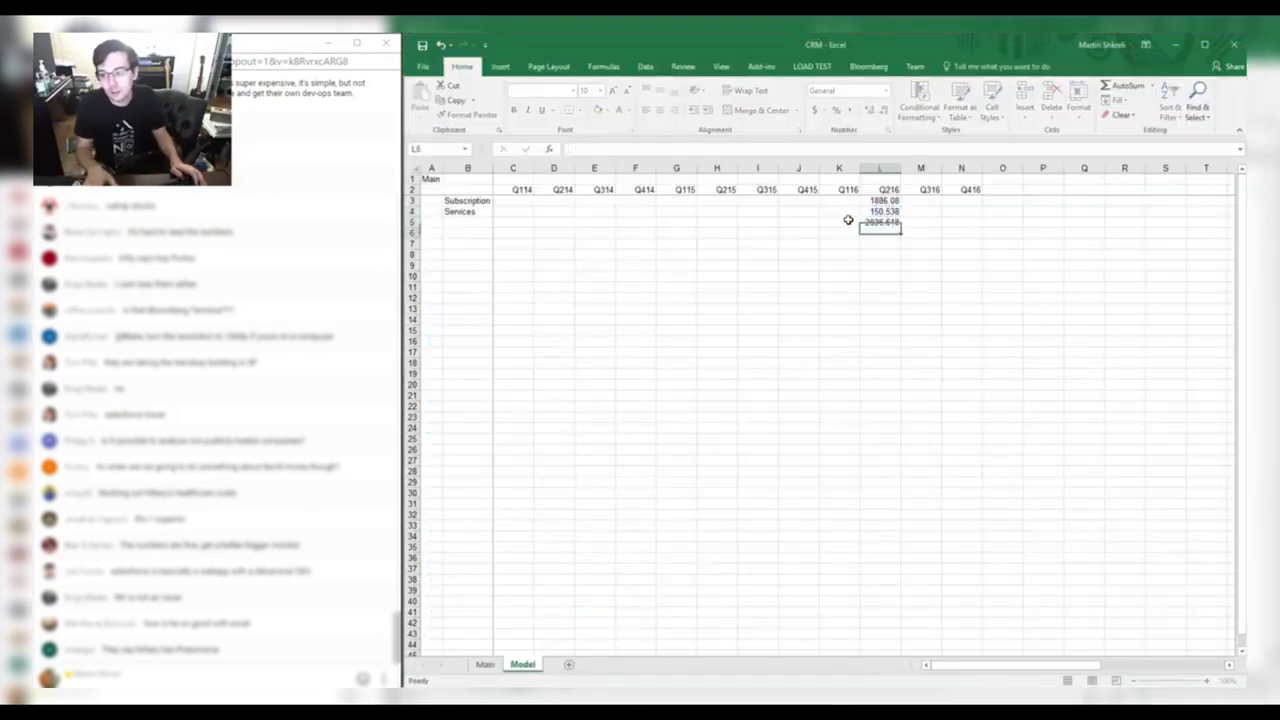
{"action": "key", "text": "Return"}
Format rows 3 to 5 as numbers with 0 decimal places and a thousands separator.
{"action": "key", "text": "Up"}
{"action": "key", "text": "shift+space"}
{"action": "key", "text": "shift+Up"}
{"action": "key", "text": "shift+Up"}
{"action": "key", "text": "ctrl+1"}
{"action": "key", "text": "Tab"}
{"action": "key", "text": "Down"}
{"action": "key", "text": "Tab"}
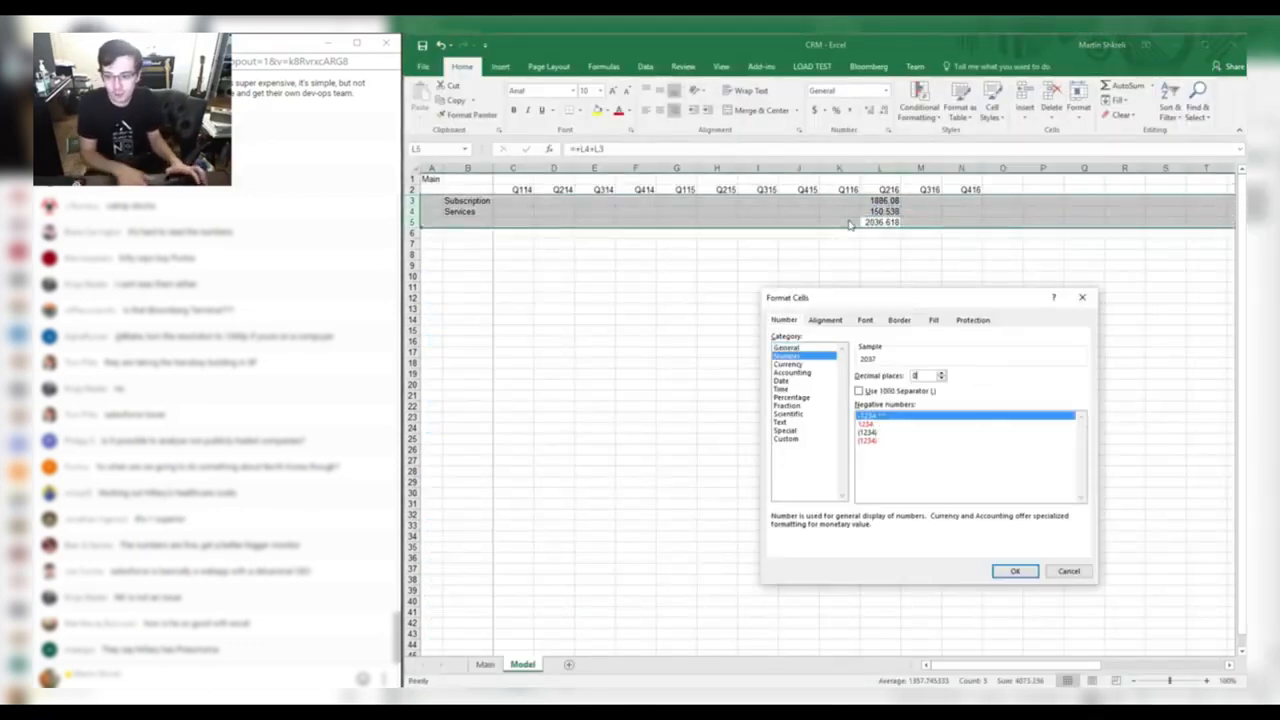
{"action": "type", "text": "0"}
{"action": "key", "text": "Tab"}
{"action": "key", "text": "space"}
{"action": "key", "text": "Return"}
Make the total in row 5 bold and label it Revenue in B5.
{"action": "key", "text": "Up"}
{"action": "key", "text": "Down"}
{"action": "key", "text": "shift+space"}
{"action": "key", "text": "ctrl+b"}
{"action": "key", "text": "ctrl+Left"}
{"action": "key", "text": "Right"}
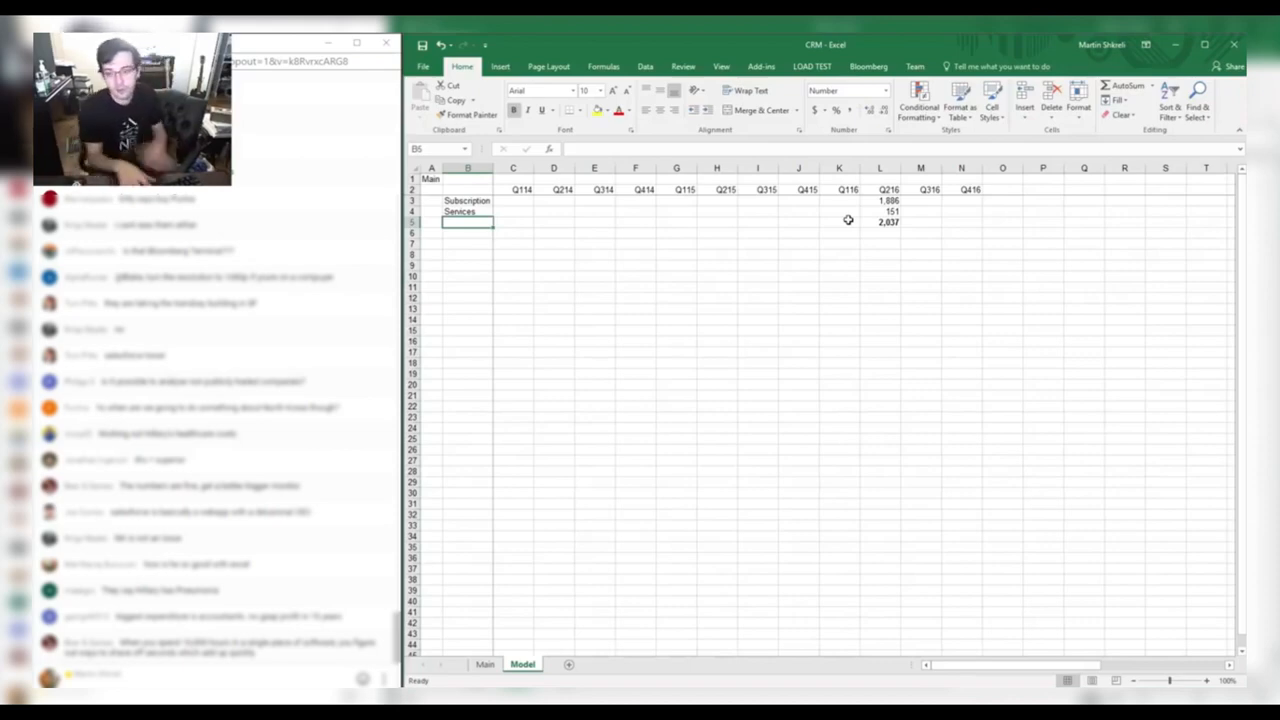
{"action": "type", "text": "Revenue"}
{"action": "key", "text": "ctrl+Right"}
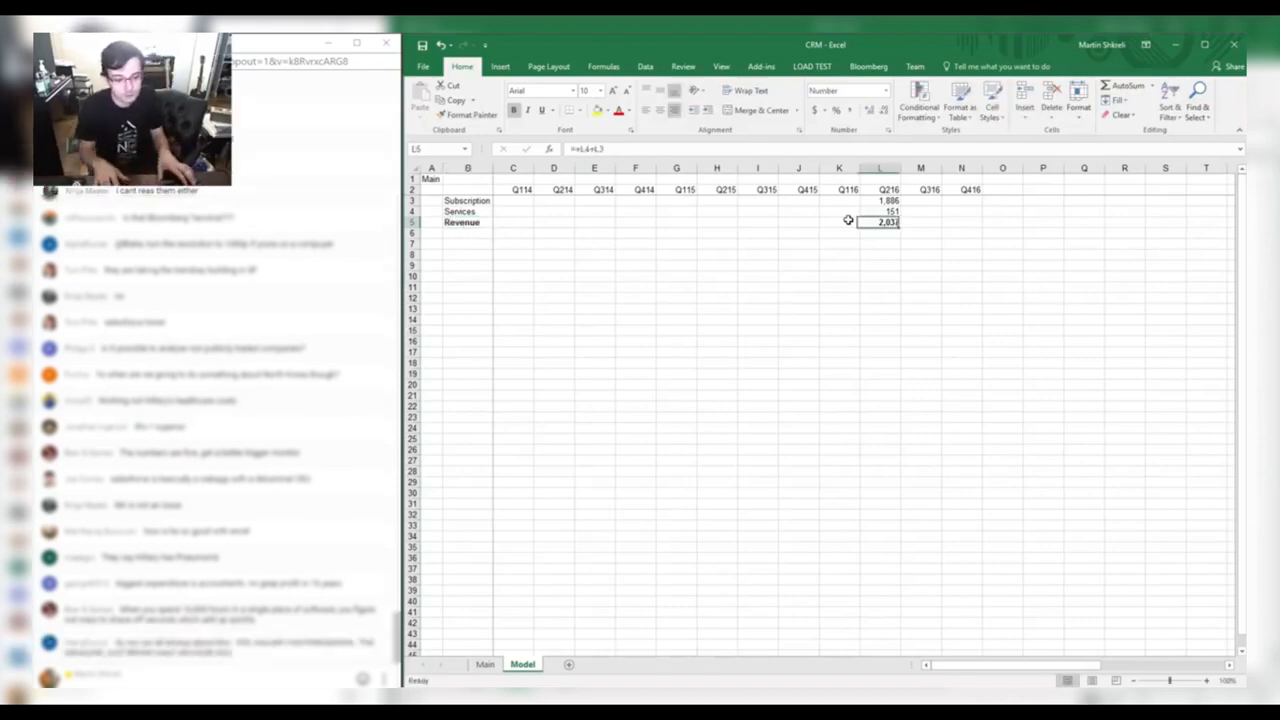
Copy the Q216 revenue block L3:L5 into the Q215 column, starting at H3.
{"action": "key", "text": "alt+Tab"}
{"action": "key", "text": "alt+Tab"}
{"action": "key", "text": "Up"}
{"action": "key", "text": "Up"}
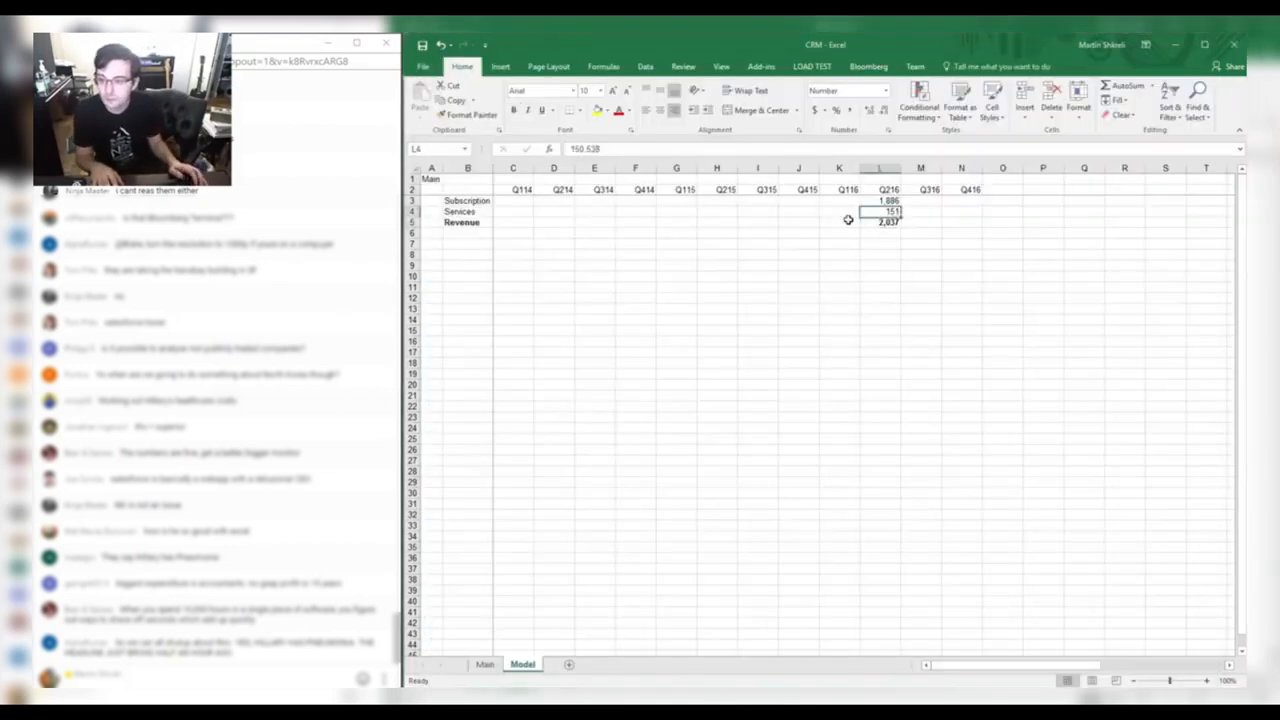
{"action": "key", "text": "shift+Down"}
{"action": "key", "text": "shift+Down"}
{"action": "key", "text": "ctrl+c"}
{"action": "key", "text": "Left"}
{"action": "key", "text": "Left"}
{"action": "key", "text": "Left"}
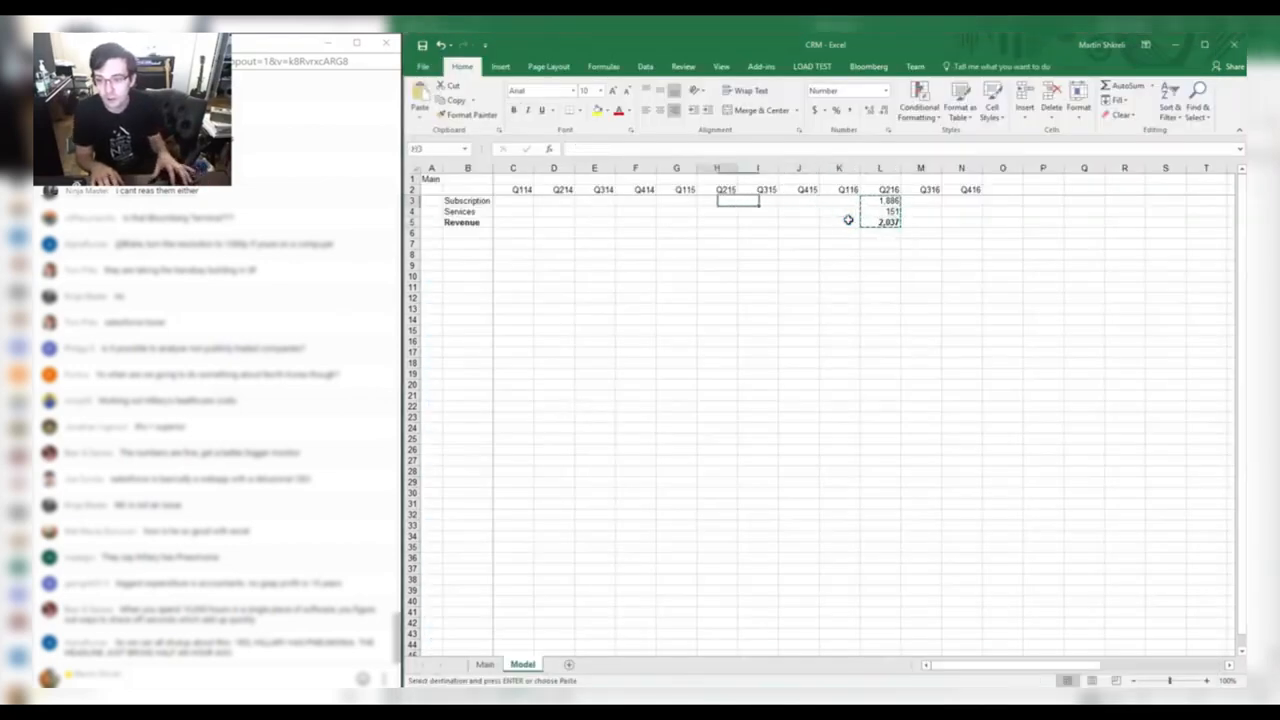
{"action": "key", "text": "ctrl+v"}
Replace the Q215 subscription revenue in H3 with the 10-Q's figure, 1521.319.
{"action": "key", "text": "alt+Tab"}
{"action": "key", "text": "alt+Tab"}
{"action": "type", "text": "15"}
{"action": "key", "text": "alt+Tab"}
{"action": "key", "text": "alt+Tab"}
{"action": "type", "text": "21.31"}
{"action": "key", "text": "Return"}
Replace the Q215 services revenue in H4 with the 10-Q's figure, 113.365.
{"action": "key", "text": "alt+Tab"}
{"action": "key", "text": "alt+Tab"}
{"action": "type", "text": "113"}
{"action": "key", "text": "Return"}
Calculate Q216 year-over-year revenue growth in L25 with the formula =L5/H5-1 and format it as a percentage.
{"action": "key", "text": "Right"}
{"action": "key", "text": "Right"}
{"action": "key", "text": "Right"}
{"action": "key", "text": "Right"}
{"action": "key", "text": "Down"}
{"action": "key", "text": "Down"}
{"action": "key", "text": "Down"}
{"action": "key", "text": "Down"}
{"action": "key", "text": "Down"}
{"action": "key", "text": "Down"}
{"action": "key", "text": "Down"}
{"action": "key", "text": "Down"}
{"action": "key", "text": "Down"}
{"action": "key", "text": "Down"}
{"action": "key", "text": "Down"}
{"action": "key", "text": "Down"}
{"action": "key", "text": "Down"}
{"action": "key", "text": "Down"}
{"action": "key", "text": "Down"}
{"action": "key", "text": "Down"}
{"action": "key", "text": "Down"}
{"action": "key", "text": "Down"}
{"action": "key", "text": "Down"}
{"action": "key", "text": "Down"}
{"action": "type", "text": "=L5/"}
{"action": "key", "text": "Up"}
{"action": "key", "text": "Up"}
{"action": "key", "text": "Up"}
{"action": "key", "text": "Up"}
{"action": "key", "text": "Up"}
{"action": "key", "text": "Up"}
{"action": "key", "text": "Up"}
{"action": "key", "text": "Up"}
{"action": "key", "text": "Up"}
{"action": "key", "text": "Up"}
{"action": "key", "text": "Up"}
{"action": "key", "text": "Up"}
{"action": "key", "text": "Up"}
{"action": "key", "text": "Up"}
{"action": "key", "text": "Up"}
{"action": "key", "text": "Up"}
{"action": "key", "text": "Up"}
{"action": "key", "text": "Up"}
{"action": "key", "text": "Up"}
{"action": "key", "text": "Up"}
{"action": "key", "text": "Left"}
{"action": "key", "text": "Left"}
{"action": "key", "text": "Left"}
{"action": "key", "text": "Left"}
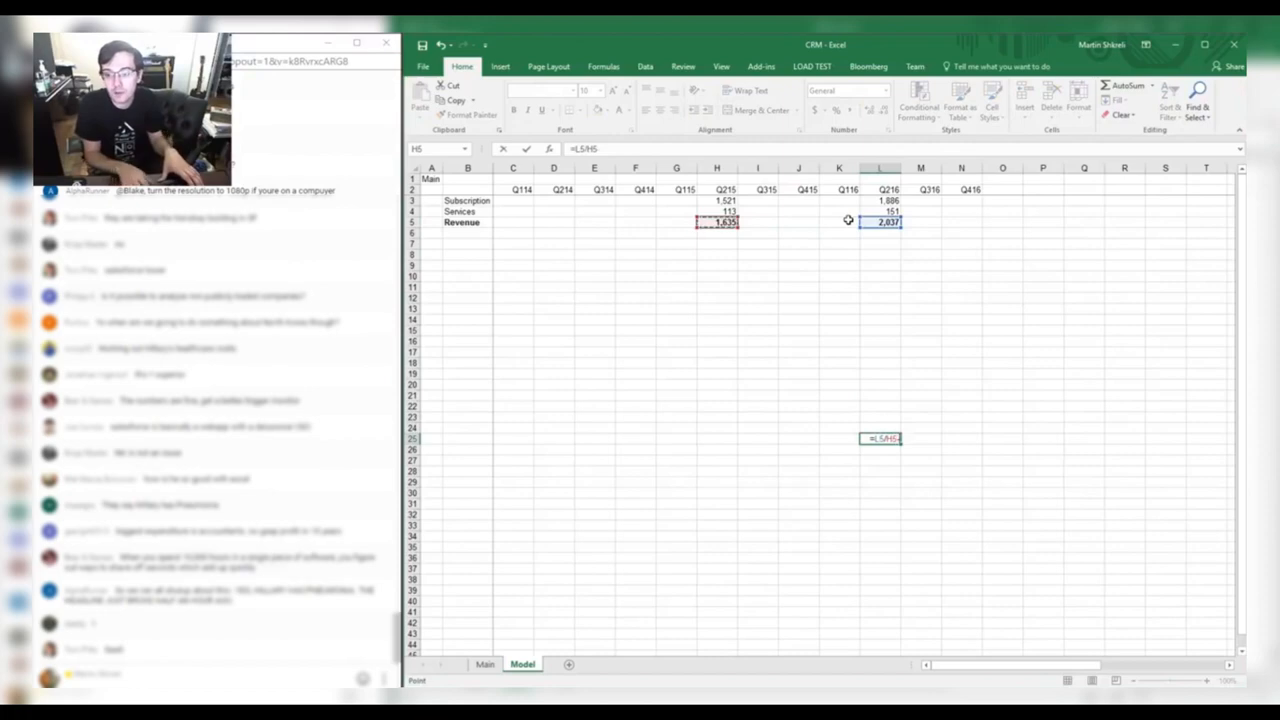
{"action": "key", "text": "ctrl+Return"}
{"action": "key", "text": "ctrl+shift+5"}
Label the growth row Revenue Y/Y in B25 and fit column B's width to it.
{"action": "key", "text": "Home"}
{"action": "key", "text": "Right"}
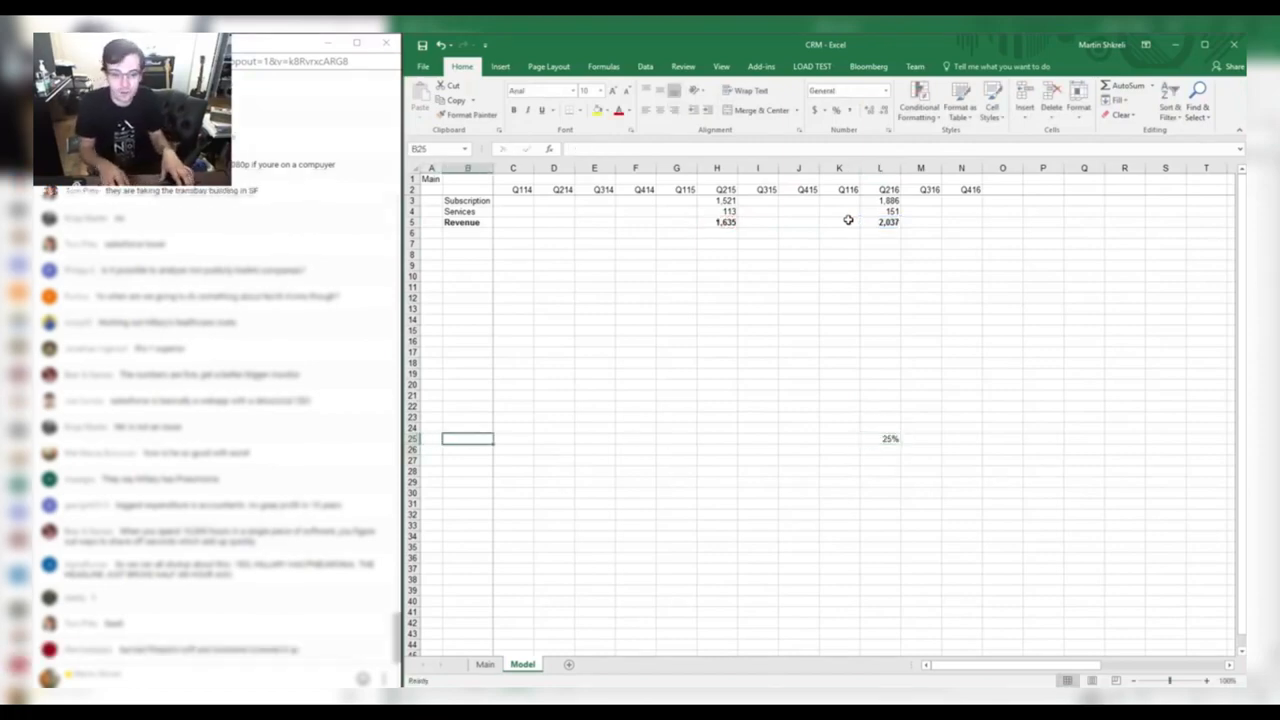
{"action": "type", "text": "Revenue"}
{"action": "key", "text": "BackSpace"}
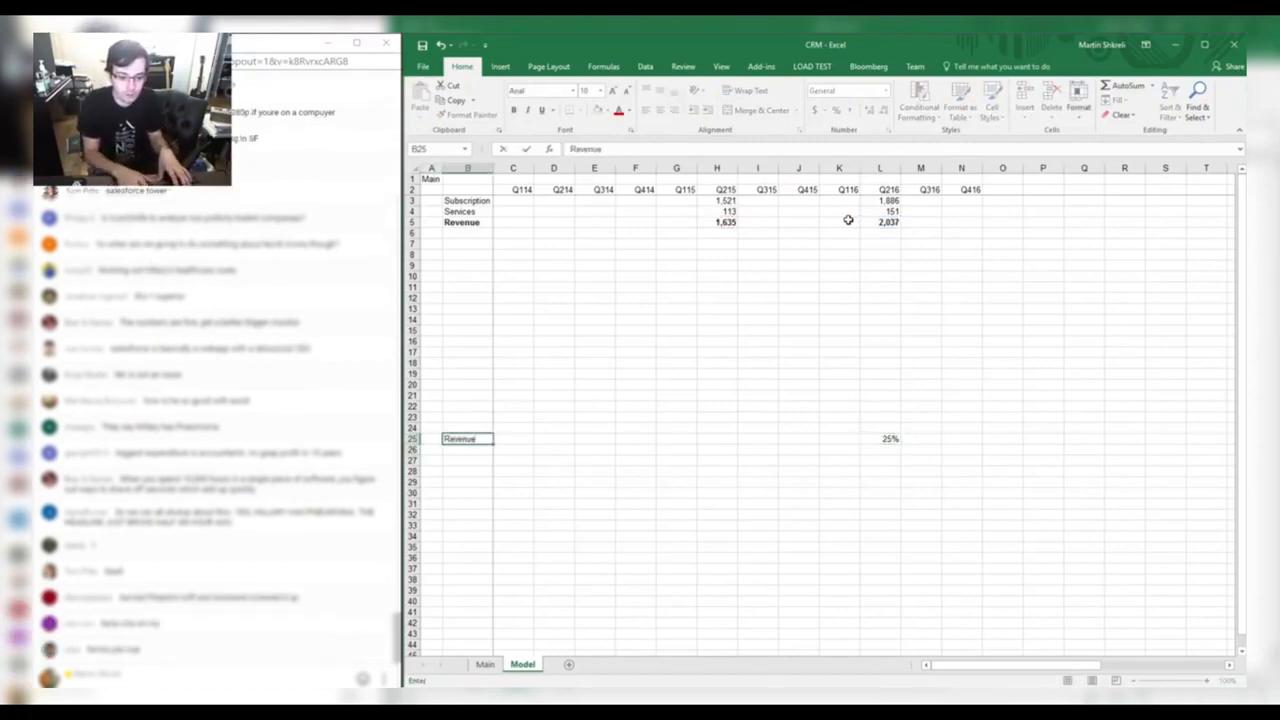
{"action": "type", "text": "Y/Y"}
{"action": "key", "text": "ctrl+Return"}
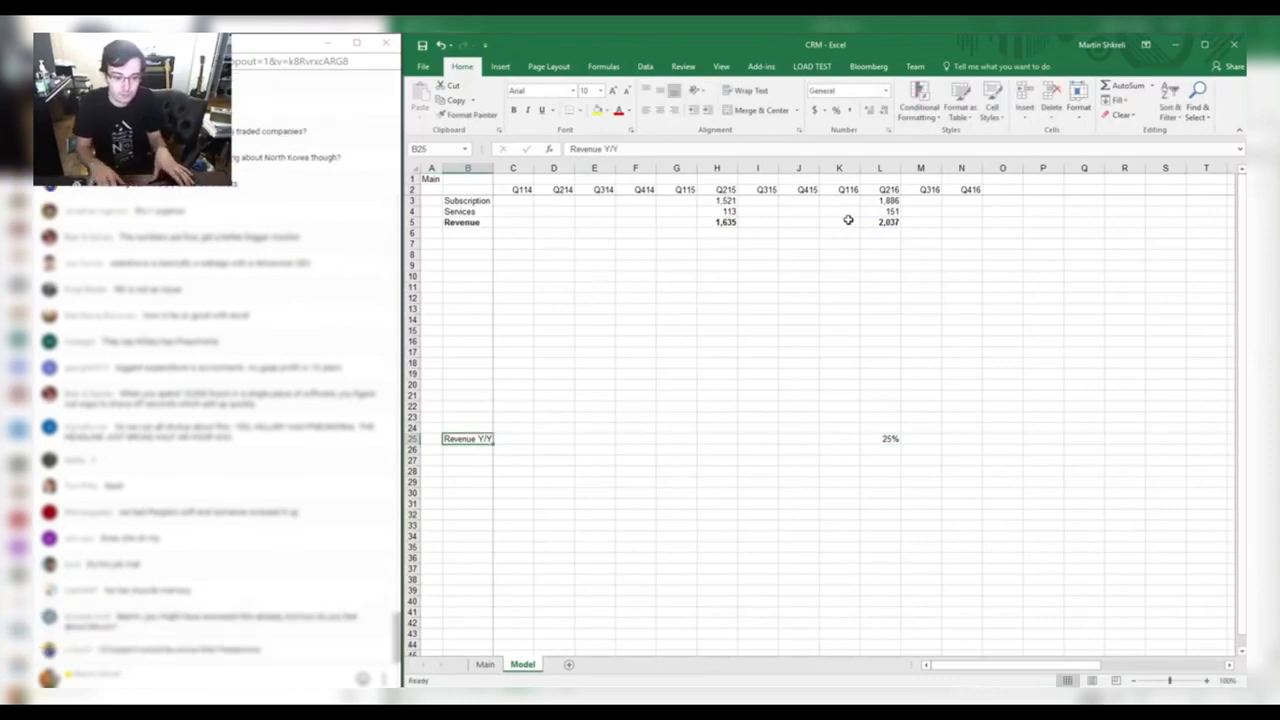
{"action": "double_click", "coordinate": [494, 168]}
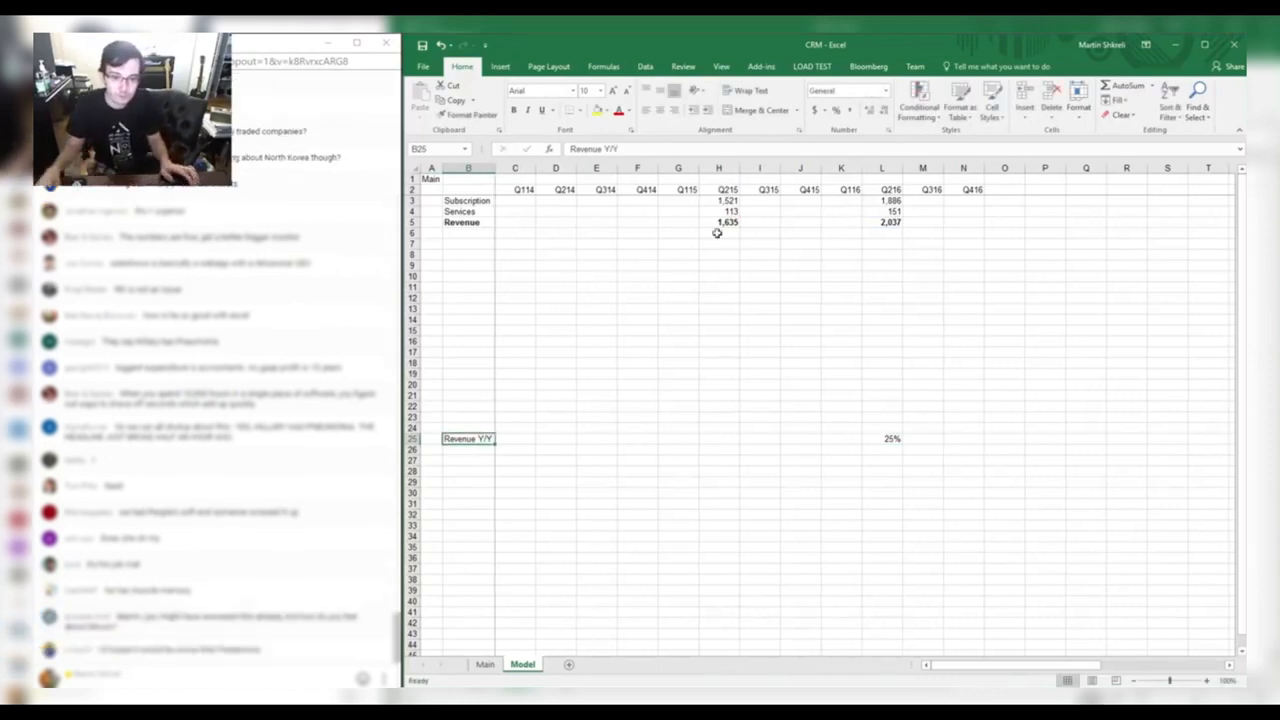
Enter the 10-Q's total cost of revenues for Q216, 525.579, in L6 of the Model sheet.
{"action": "left_click", "coordinate": [880, 222]}
{"action": "key", "text": "alt+Tab"}
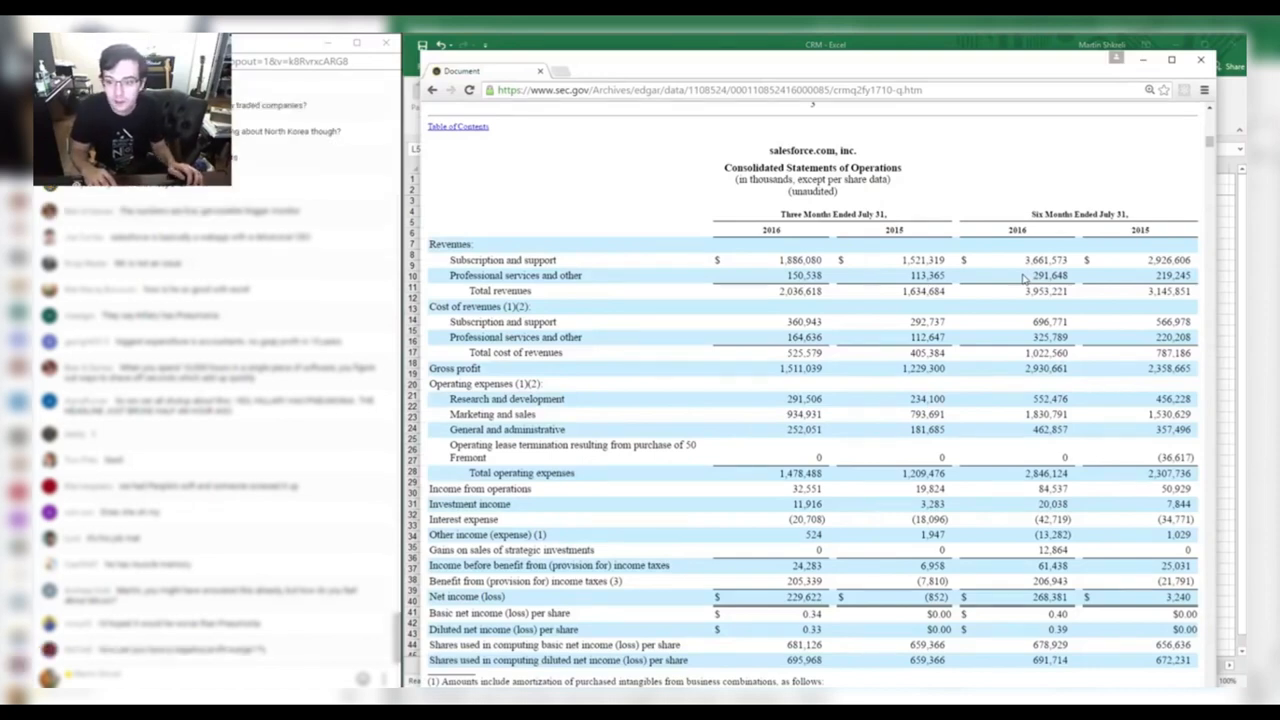
{"action": "key", "text": "alt+Tab"}
{"action": "key", "text": "alt+Tab"}
{"action": "key", "text": "alt+Tab"}
{"action": "key", "text": "alt+Tab"}
{"action": "key", "text": "alt+Tab"}
Calculate Q216 gross profit in L7 by subtracting the cost in L6 from the revenue in L5.
{"action": "type", "text": "="}
{"action": "key", "text": "Up"}
{"action": "key", "text": "Up"}
{"action": "type", "text": "-"}
{"action": "key", "text": "Up"}
{"action": "key", "text": "Return"}
Calculate Q216 gross margin as a percentage in L26 with the formula =L7/L5.
{"action": "key", "text": "Down"}
{"action": "key", "text": "Down"}
{"action": "key", "text": "Down"}
{"action": "key", "text": "Down"}
{"action": "key", "text": "Down"}
{"action": "key", "text": "Down"}
{"action": "key", "text": "Down"}
{"action": "key", "text": "Down"}
{"action": "key", "text": "Down"}
{"action": "key", "text": "Down"}
{"action": "key", "text": "Down"}
{"action": "key", "text": "Down"}
{"action": "key", "text": "Down"}
{"action": "key", "text": "Down"}
{"action": "key", "text": "Down"}
{"action": "key", "text": "Down"}
{"action": "key", "text": "Down"}
{"action": "key", "text": "Down"}
{"action": "type", "text": "="}
{"action": "key", "text": "Up"}
{"action": "key", "text": "Up"}
{"action": "key", "text": "Up"}
{"action": "key", "text": "Up"}
{"action": "key", "text": "Up"}
{"action": "key", "text": "Up"}
{"action": "key", "text": "Up"}
{"action": "key", "text": "Up"}
{"action": "key", "text": "Up"}
{"action": "key", "text": "Up"}
{"action": "key", "text": "Up"}
{"action": "key", "text": "Up"}
{"action": "key", "text": "Up"}
{"action": "key", "text": "Up"}
{"action": "key", "text": "Up"}
{"action": "key", "text": "Up"}
{"action": "key", "text": "Up"}
{"action": "key", "text": "Up"}
{"action": "key", "text": "Up"}
{"action": "type", "text": "/"}
{"action": "key", "text": "Up"}
{"action": "key", "text": "Up"}
{"action": "key", "text": "Up"}
{"action": "key", "text": "Up"}
{"action": "key", "text": "Up"}
{"action": "key", "text": "Up"}
{"action": "key", "text": "Up"}
{"action": "key", "text": "Up"}
{"action": "key", "text": "Up"}
{"action": "key", "text": "Up"}
{"action": "key", "text": "Up"}
{"action": "key", "text": "Up"}
{"action": "key", "text": "Up"}
{"action": "key", "text": "Up"}
{"action": "key", "text": "Up"}
{"action": "key", "text": "Up"}
{"action": "key", "text": "Up"}
{"action": "key", "text": "Up"}
{"action": "key", "text": "Up"}
{"action": "key", "text": "Up"}
{"action": "key", "text": "Return"}
{"action": "key", "text": "Up"}
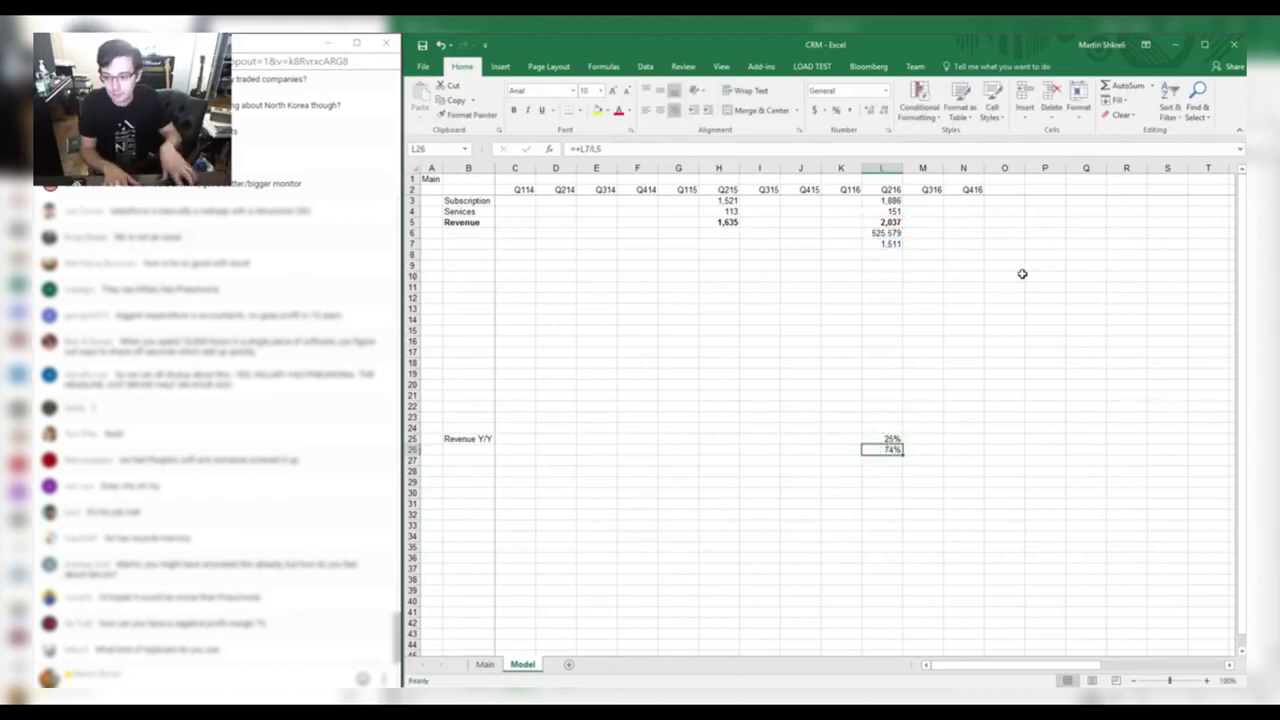
Label the margin row Gross Margin in B26.
{"action": "key", "text": "Left"}
{"action": "key", "text": "Left"}
{"action": "key", "text": "Left"}
{"action": "key", "text": "Left"}
{"action": "key", "text": "Left"}
{"action": "key", "text": "Left"}
{"action": "key", "text": "Left"}
{"action": "key", "text": "Left"}
{"action": "key", "text": "Left"}
{"action": "key", "text": "Left"}
{"action": "type", "text": "Gross Margin"}
{"action": "key", "text": "Right"}
Format rows 6 through 15 as numbers with 0 decimal places and a thousands separator.
{"action": "key", "text": "Right"}
{"action": "key", "text": "Right"}
{"action": "key", "text": "Right"}
{"action": "key", "text": "Right"}
{"action": "key", "text": "Right"}
{"action": "key", "text": "Right"}
{"action": "key", "text": "Right"}
{"action": "key", "text": "Right"}
{"action": "key", "text": "Right"}
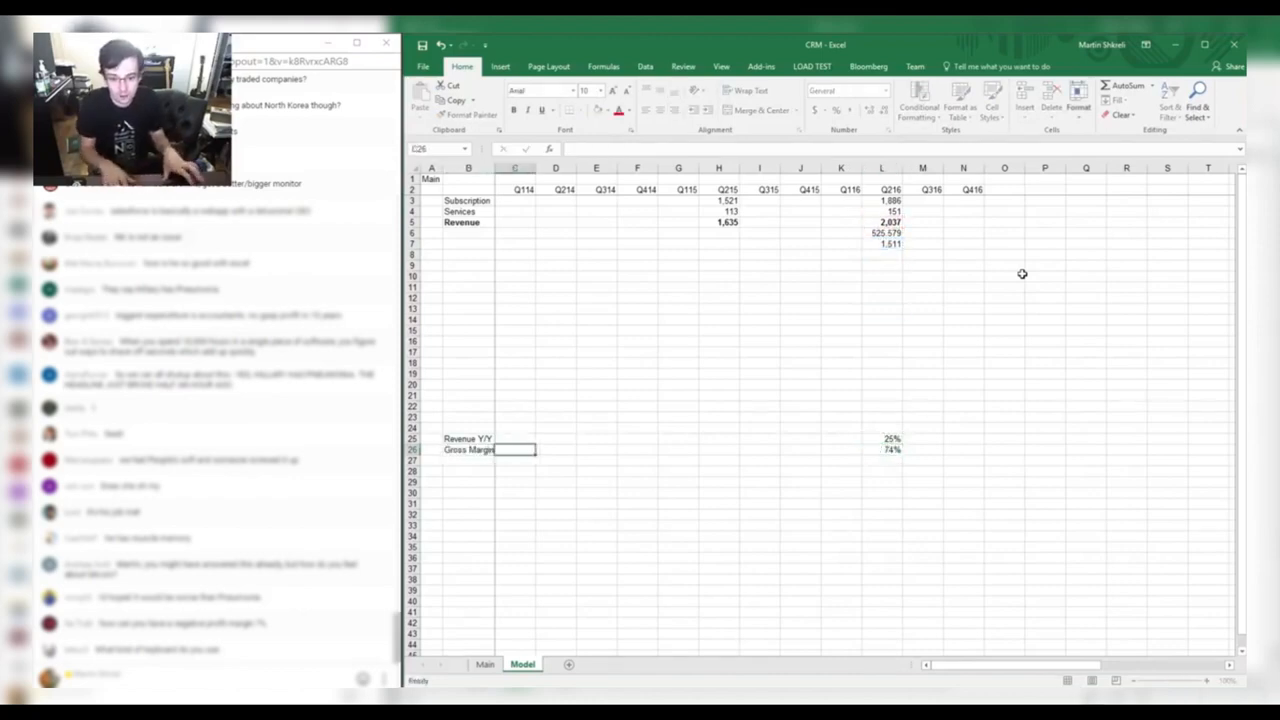
{"action": "key", "text": "Up"}
{"action": "key", "text": "Up"}
{"action": "key", "text": "Up"}
{"action": "key", "text": "Up"}
{"action": "key", "text": "Up"}
{"action": "key", "text": "Up"}
{"action": "key", "text": "Up"}
{"action": "key", "text": "Up"}
{"action": "key", "text": "Up"}
{"action": "key", "text": "Up"}
{"action": "key", "text": "Up"}
{"action": "key", "text": "Up"}
{"action": "key", "text": "Up"}
{"action": "key", "text": "Up"}
{"action": "key", "text": "Up"}
{"action": "key", "text": "Up"}
{"action": "key", "text": "Up"}
{"action": "key", "text": "Up"}
{"action": "key", "text": "Up"}
{"action": "key", "text": "Up"}
{"action": "key", "text": "shift+space"}
{"action": "key", "text": "shift+Down"}
{"action": "key", "text": "shift+Down"}
{"action": "key", "text": "shift+Down"}
{"action": "key", "text": "shift+Down"}
{"action": "key", "text": "shift+Down"}
{"action": "key", "text": "shift+Down"}
{"action": "key", "text": "shift+Down"}
{"action": "key", "text": "shift+Down"}
{"action": "key", "text": "shift+Down"}
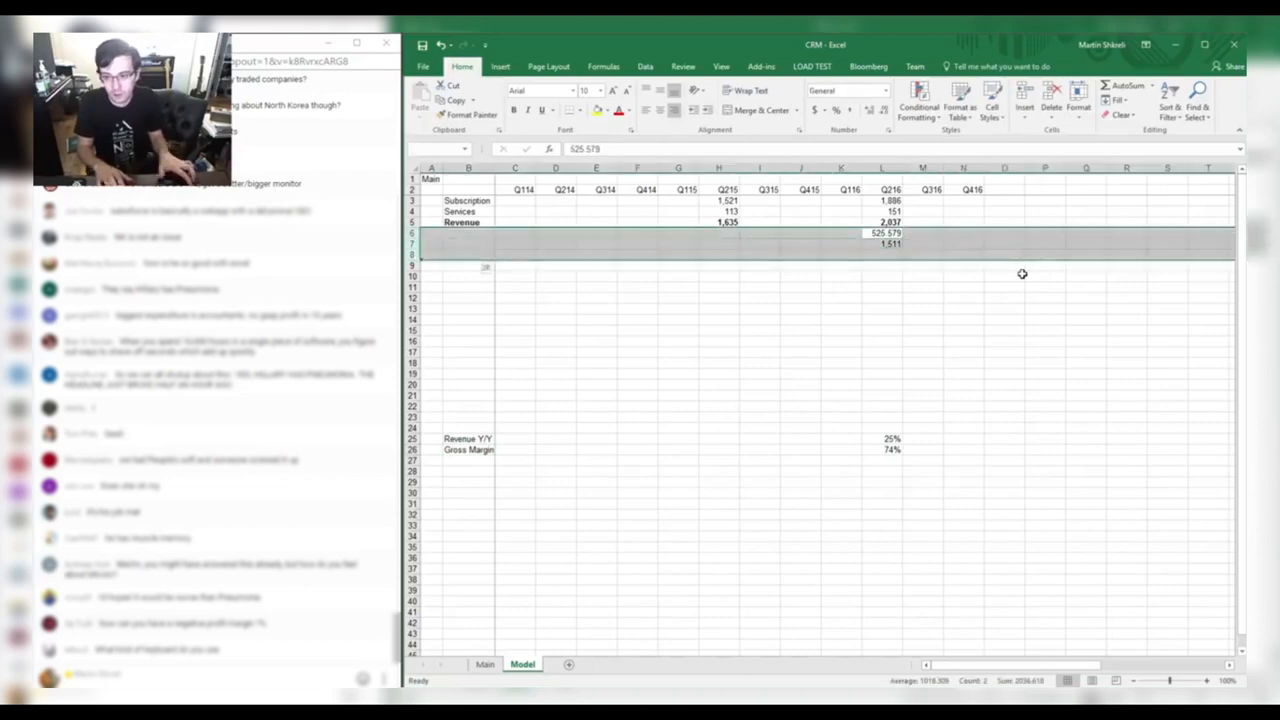
{"action": "key", "text": "ctrl+1"}
{"action": "key", "text": "Down"}
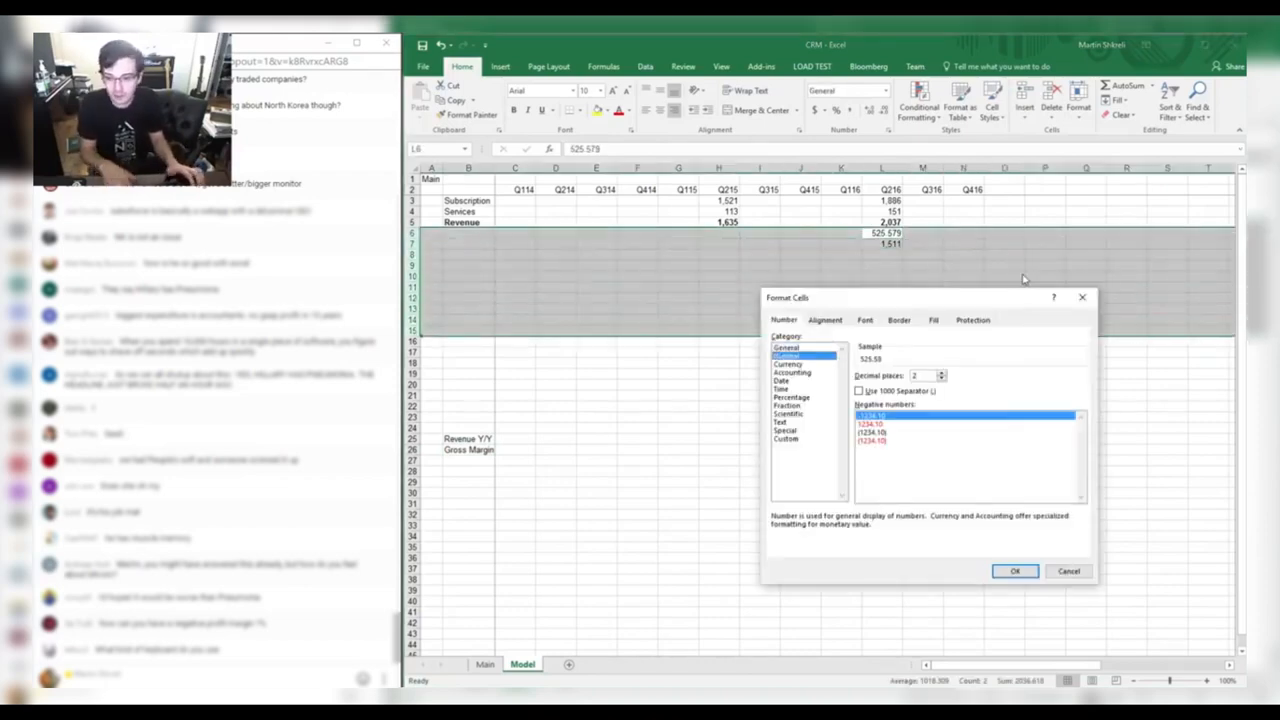
{"action": "type", "text": "0"}
{"action": "key", "text": "Tab"}
{"action": "key", "text": "space"}
{"action": "key", "text": "Return"}
Label the cost row COGS in B6 and the row below it Gross Profit in B7.
{"action": "key", "text": "Up"}
{"action": "key", "text": "Down"}
{"action": "key", "text": "ctrl+Left"}
{"action": "key", "text": "Right"}
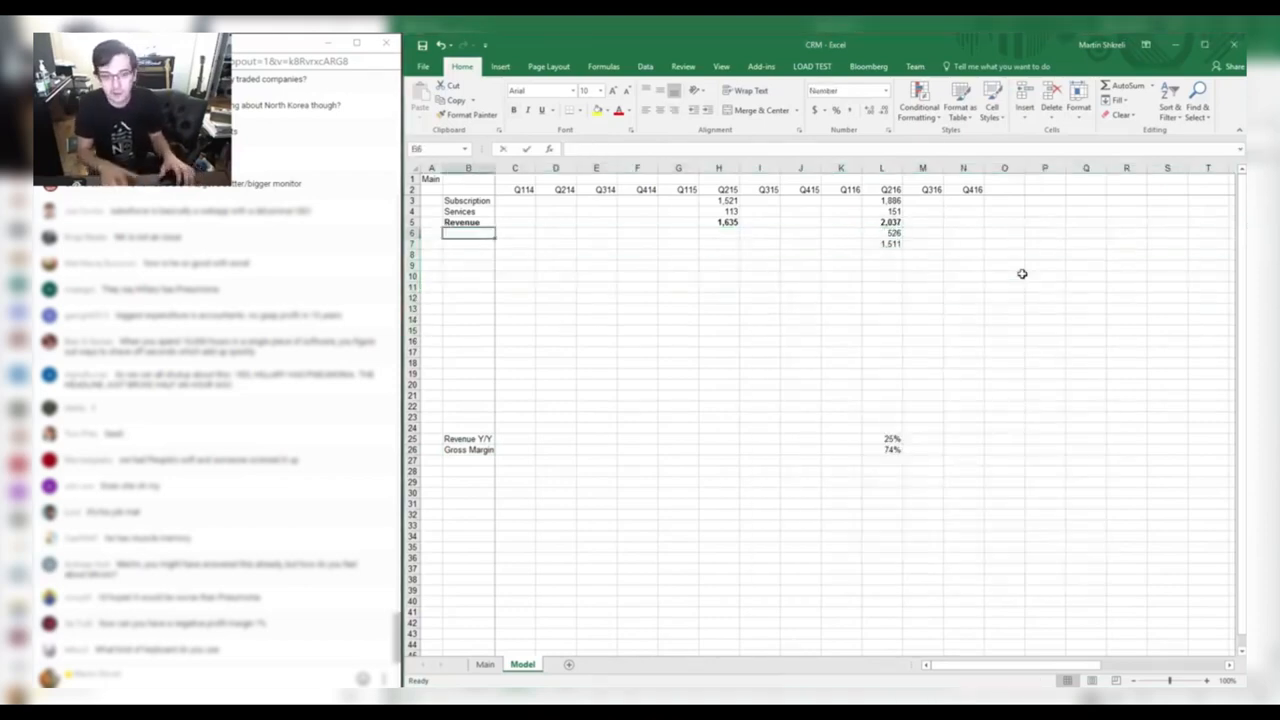
{"action": "type", "text": "COGS"}
{"action": "key", "text": "Return"}
{"action": "type", "text": "Gross Profit"}
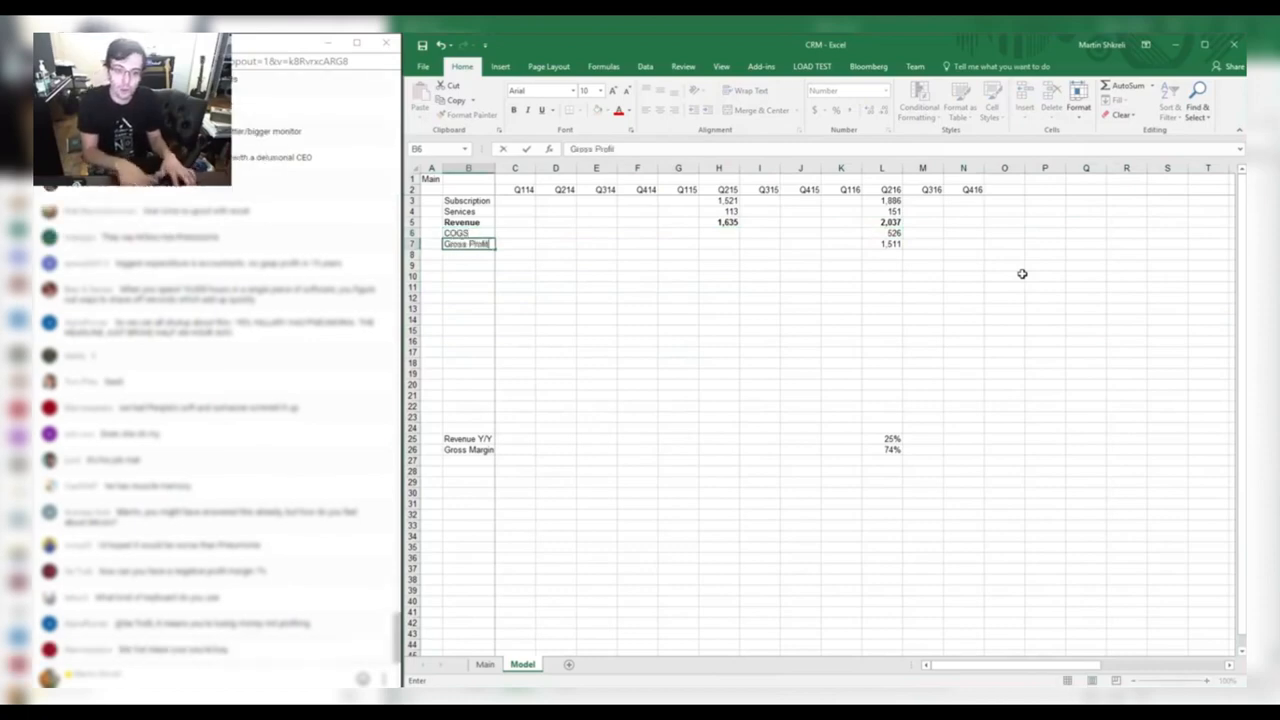
{"action": "key", "text": "Up"}
Review the 10-Q's statement of operations and enter the Q216 marketing and sales expense, 934.931, in L8.
{"action": "key", "text": "ctrl+Right"}
{"action": "key", "text": "Down"}
{"action": "key", "text": "alt+Tab"}
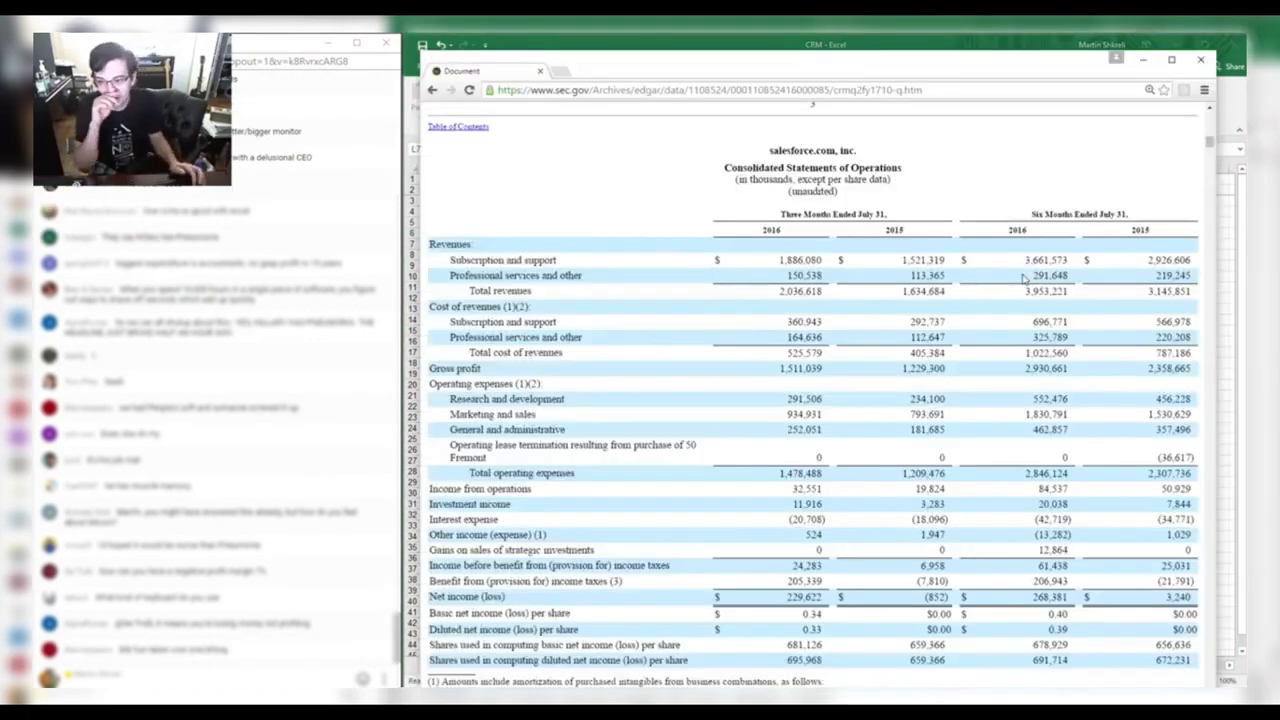
{"action": "left_click_drag", "start_coordinate": [822, 276], "coordinate": [764, 283]}
{"action": "left_click_drag", "start_coordinate": [822, 322], "coordinate": [706, 270]}
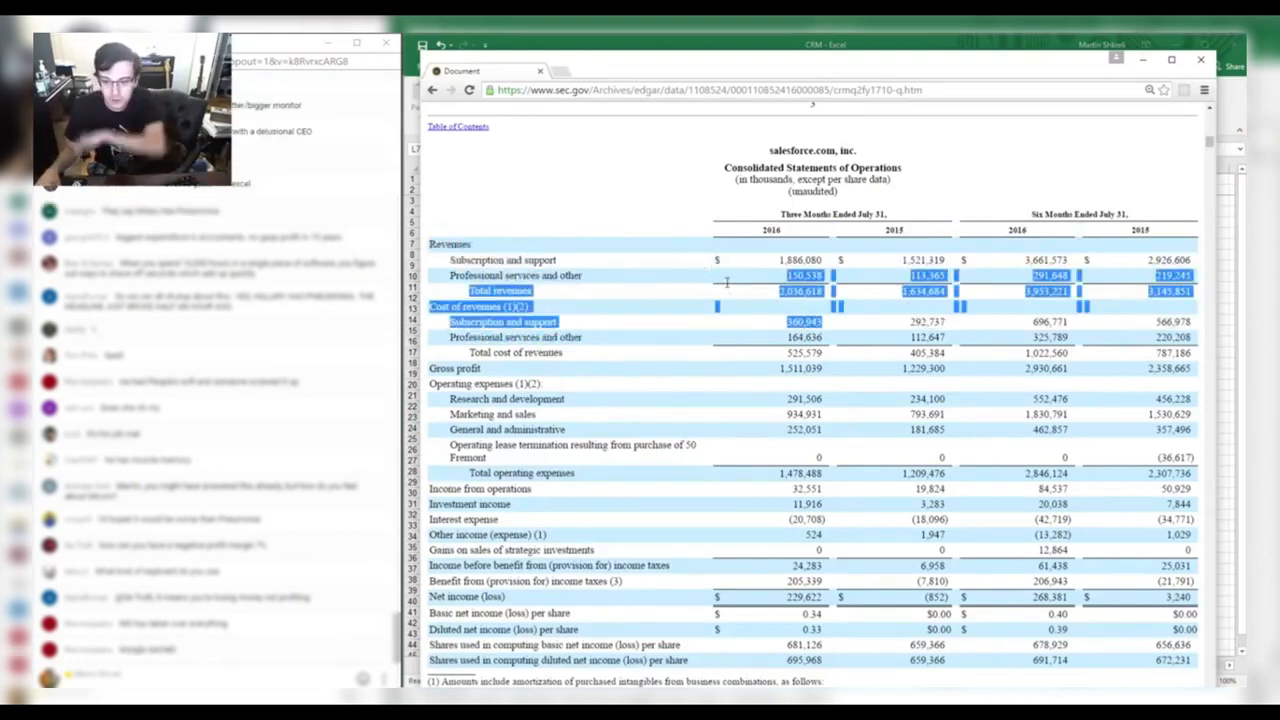
{"action": "left_click", "coordinate": [757, 418]}
{"action": "key", "text": "alt+Tab"}
{"action": "key", "text": "Down"}
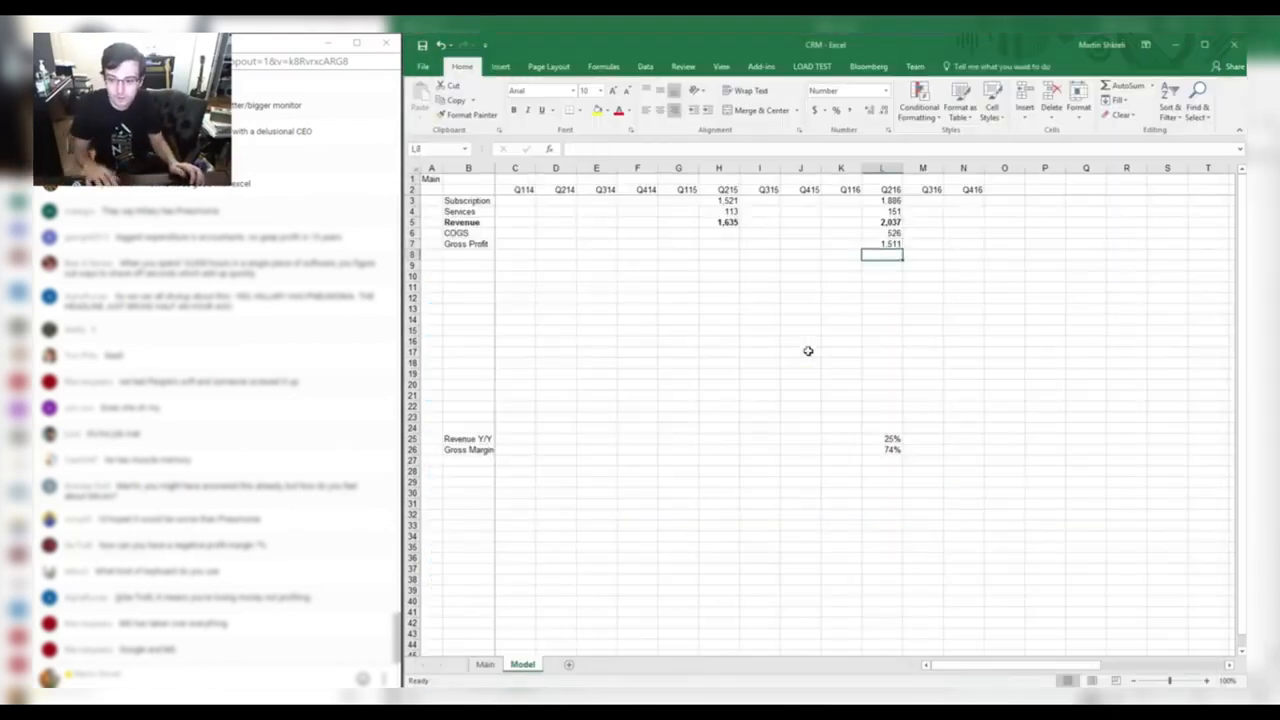
{"action": "key", "text": "alt+Tab"}
{"action": "key", "text": "alt+Tab"}
{"action": "key", "text": "alt+Tab"}
{"action": "key", "text": "alt+Tab"}
{"action": "type", "text": "1511"}
{"action": "key", "text": "Return"}
Enter the 10-Q's Q216 research and development expense, 291.506, in L9.
{"action": "key", "text": "alt+Tab"}
{"action": "key", "text": "alt+Tab"}
{"action": "type", "text": "29"}
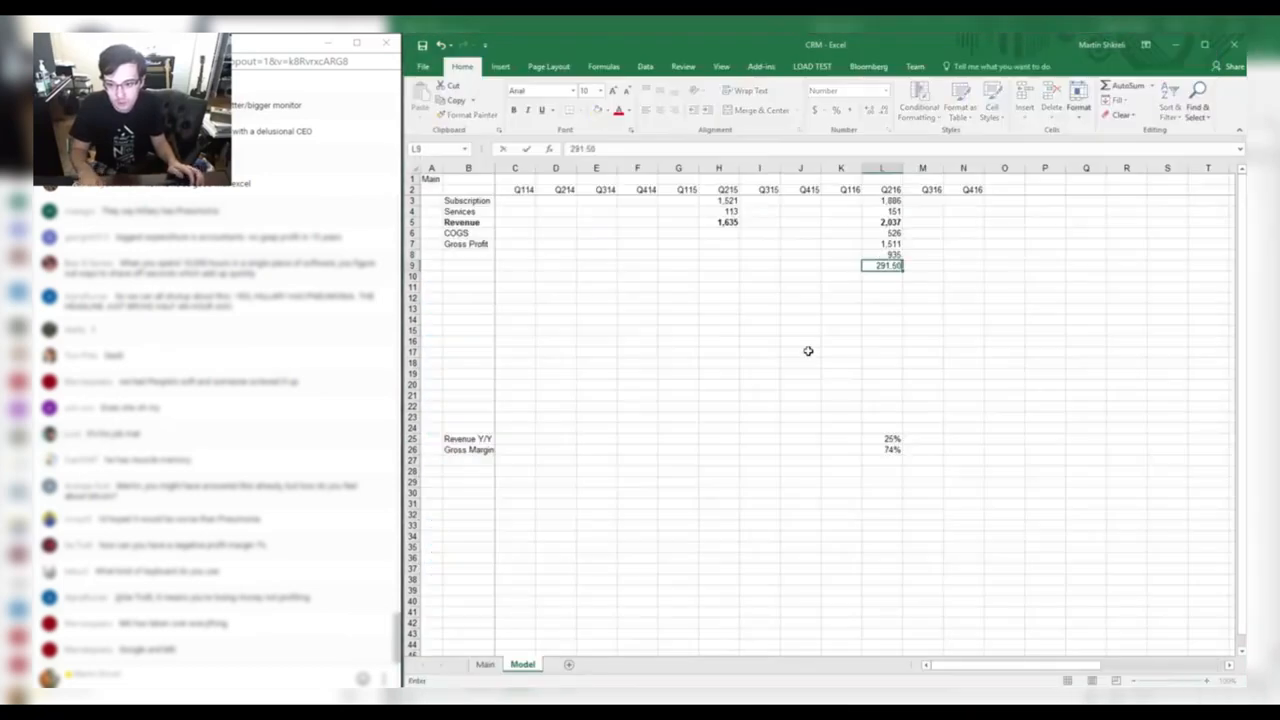
{"action": "key", "text": "alt+Tab"}
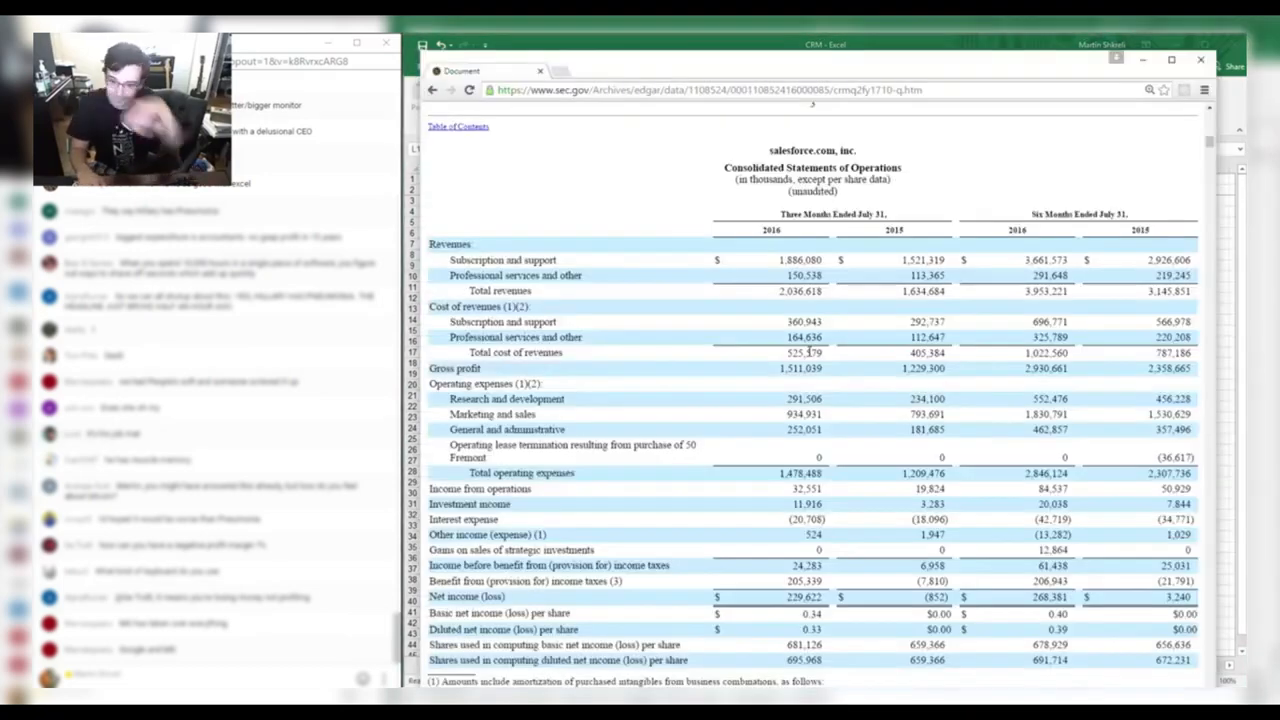
Enter the 10-Q's Q216 general and administrative expense, 252, in L10.
{"action": "key", "text": "alt+Tab"}
{"action": "type", "text": "252"}
{"action": "key", "text": "ctrl+Left"}
Label the three expense rows M&S, R&D and G&A in B8, B9 and B10.
{"action": "key", "text": "Right"}
{"action": "key", "text": "Up"}
{"action": "key", "text": "Up"}
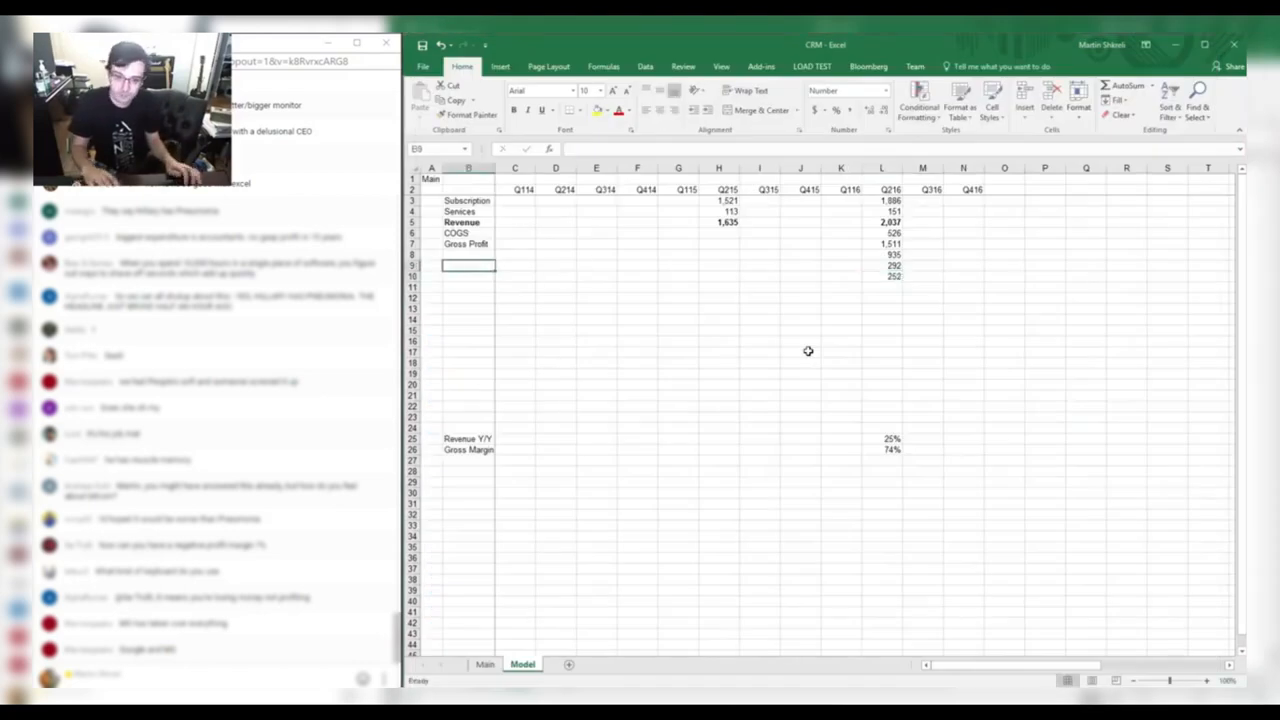
{"action": "type", "text": "S"}
{"action": "key", "text": "alt+Tab"}
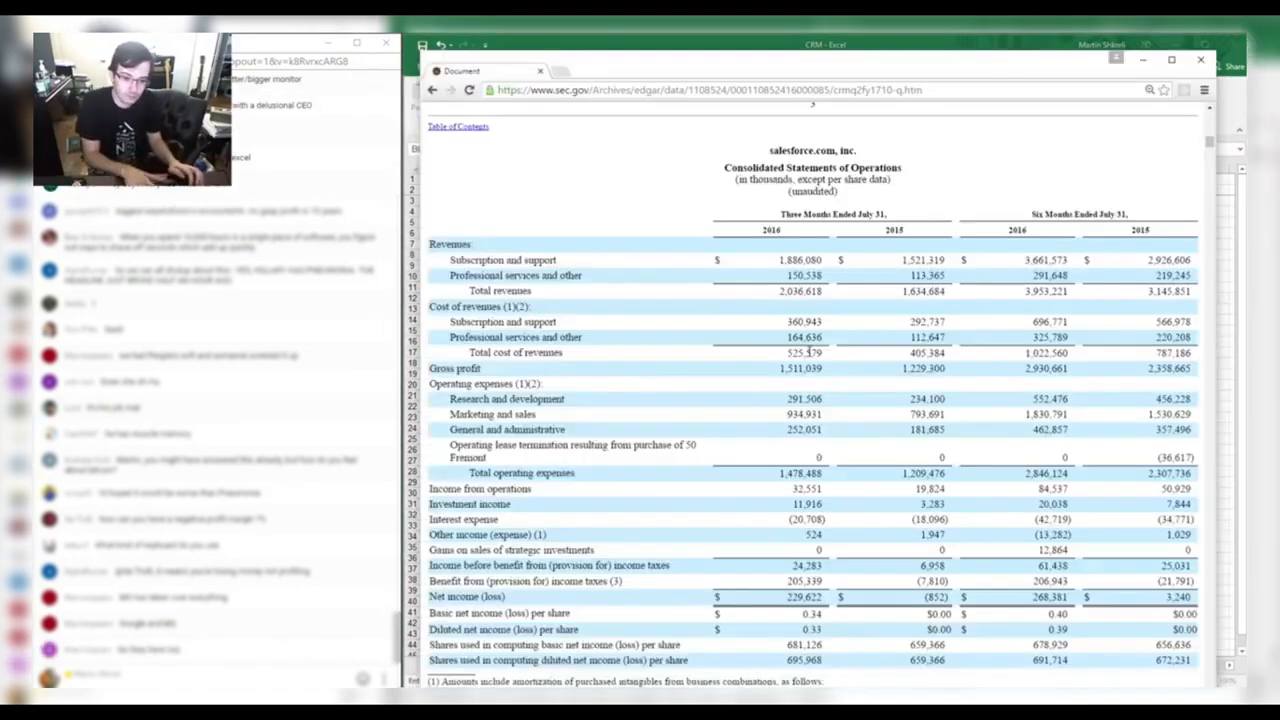
{"action": "key", "text": "alt+Tab"}
{"action": "type", "text": "&M"}
{"action": "key", "text": "Return"}
{"action": "type", "text": "R&D"}
{"action": "key", "text": "alt+Tab"}
{"action": "key", "text": "alt+Tab"}
{"action": "type", "text": "G&"}
{"action": "key", "text": "Return"}
Label B11 Operating Expenses and B12 Operating Margin.
{"action": "type", "text": "Operating Costs"}
{"action": "key", "text": "Return"}
{"action": "type", "text": "Operating Margin"}
{"action": "key", "text": "Up"}
{"action": "key", "text": "Up"}
{"action": "key", "text": "ctrl+Right"}
{"action": "key", "text": "Down"}
{"action": "key", "text": "ctrl+Left"}
{"action": "type", "text": "Operating Expenses"}
{"action": "key", "text": "Tab"}
{"action": "key", "text": "Up"}
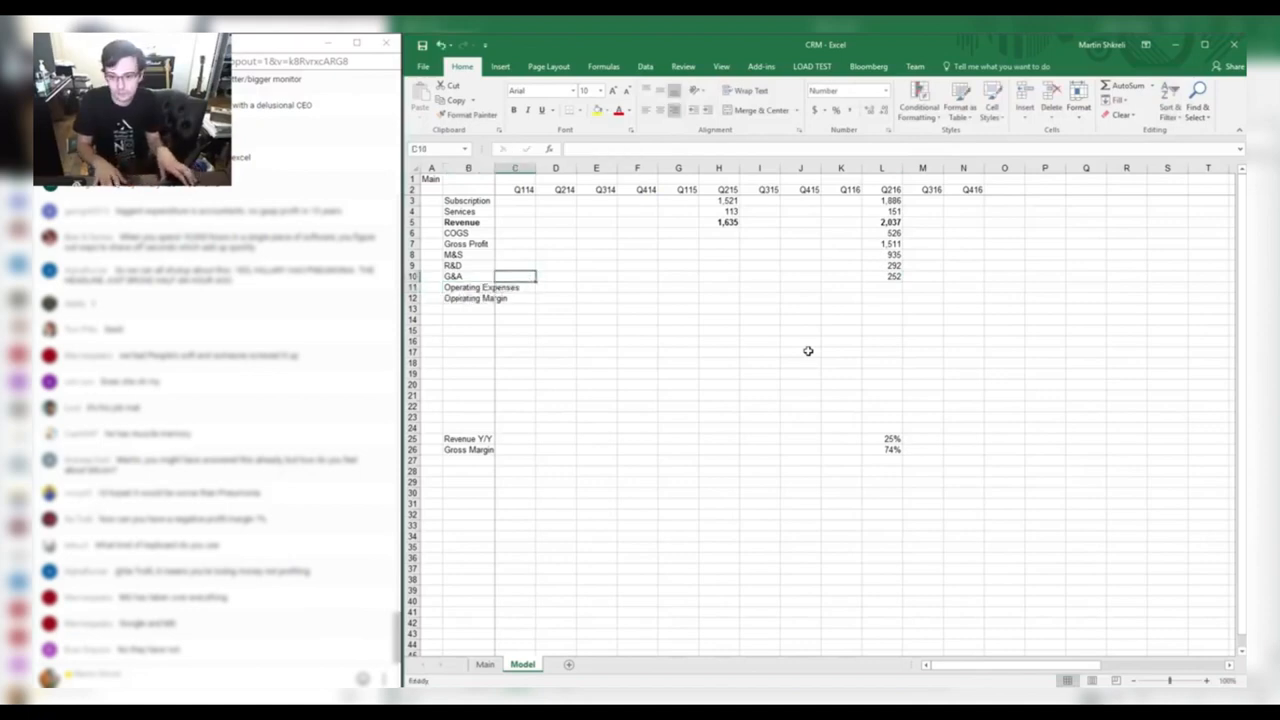
Change the label in B12 to Operating Profit.
{"action": "key", "text": "Down"}
{"action": "key", "text": "Left"}
{"action": "key", "text": "Down"}
{"action": "key", "text": "F2"}
{"action": "key", "text": "BackSpace"}
{"action": "key", "text": "BackSpace"}
{"action": "key", "text": "BackSpace"}
{"action": "key", "text": "BackSpace"}
{"action": "key", "text": "BackSpace"}
{"action": "key", "text": "BackSpace"}
{"action": "type", "text": "Pro"}
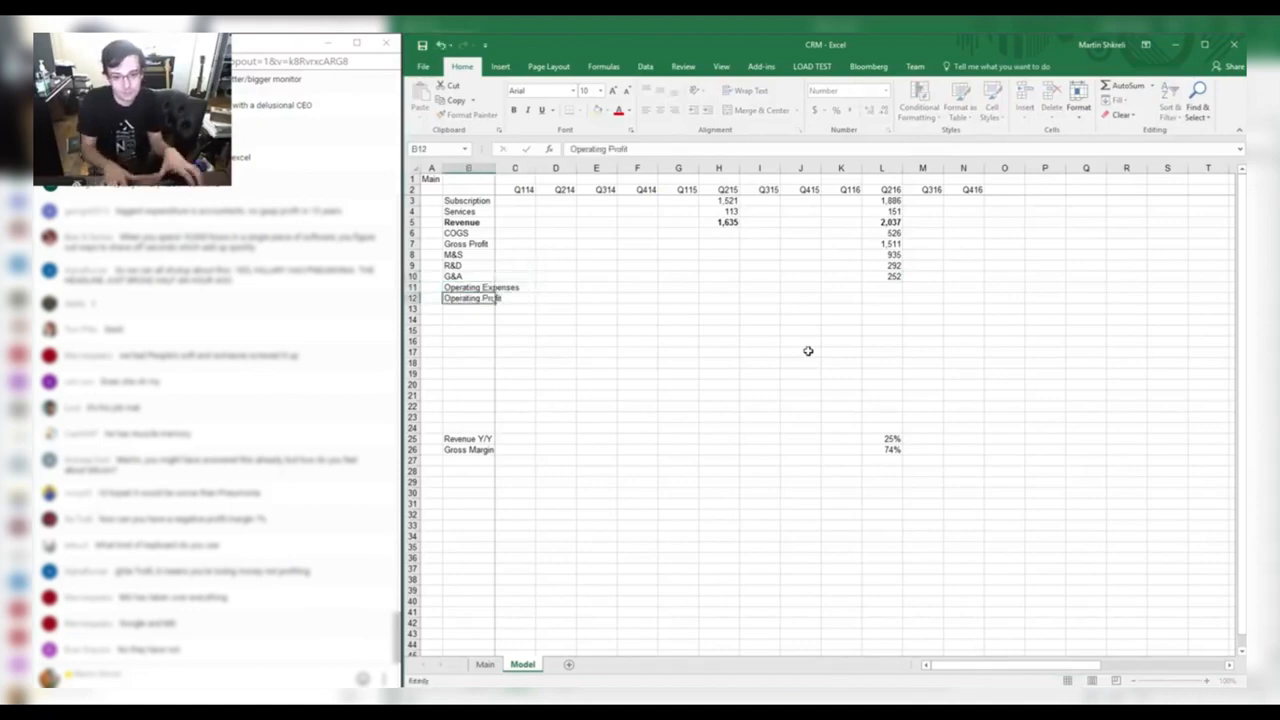
{"action": "key", "text": "Tab"}
Calculate Q216 operating expenses in L11 as the sum of L8 through L10.
{"action": "key", "text": "Right"}
{"action": "key", "text": "Up"}
{"action": "key", "text": "Up"}
{"action": "key", "text": "Up"}
{"action": "key", "text": "ctrl+Right"}
{"action": "key", "text": "Down"}
{"action": "key", "text": "Down"}
{"action": "type", "text": "="}
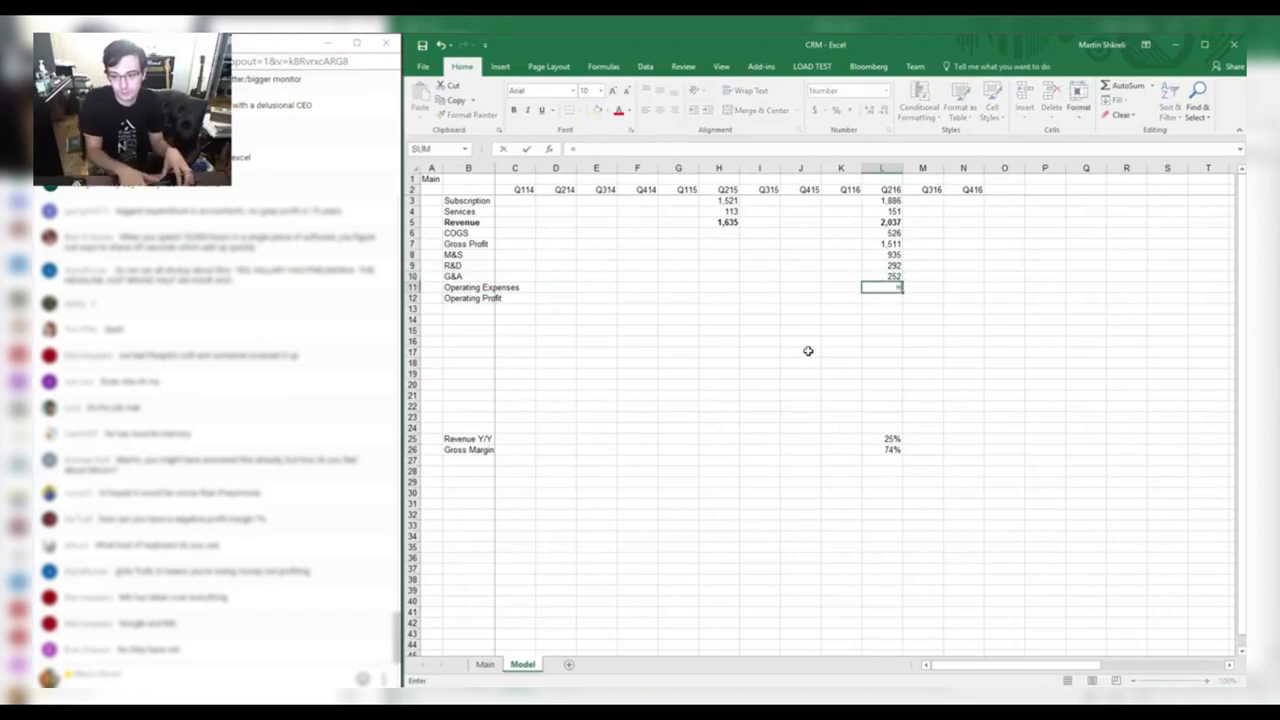
{"action": "type", "text": "sum("}
{"action": "key", "text": "Up"}
{"action": "key", "text": "shift+Up"}
{"action": "key", "text": "shift+Up"}
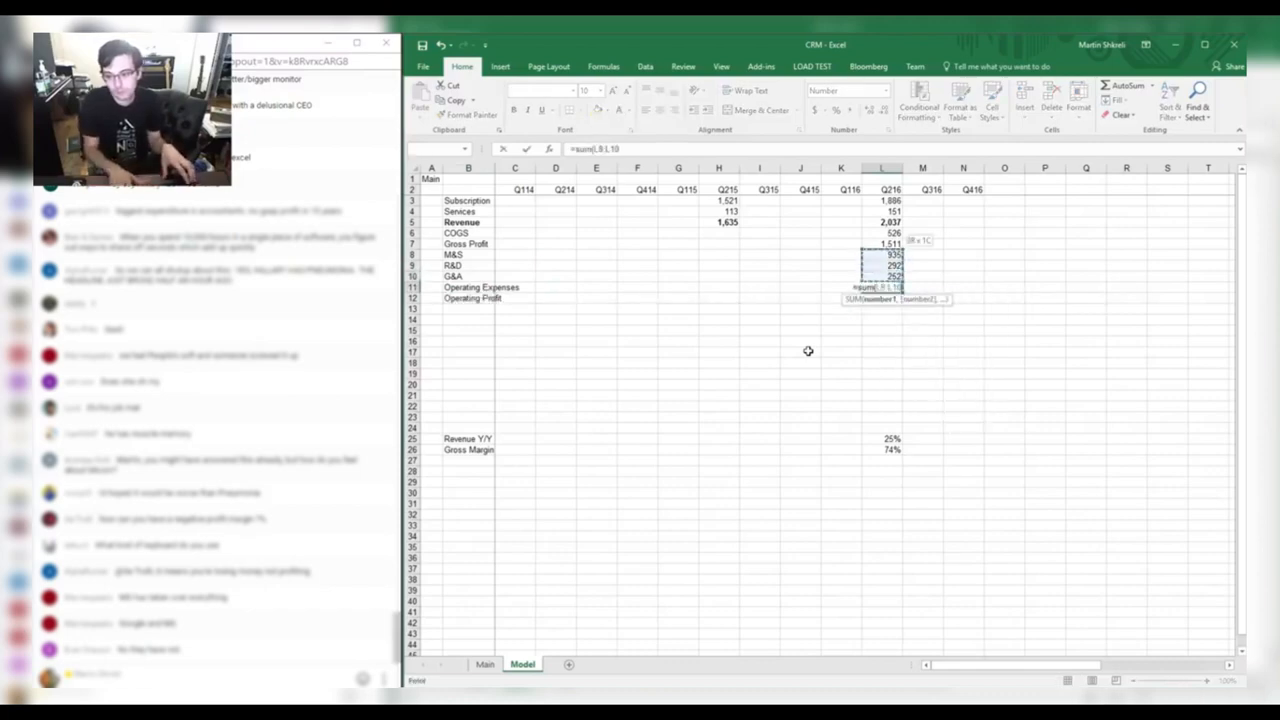
{"action": "key", "text": "Return"}
Calculate Q216 operating profit in L12 as gross profit minus operating expenses, L7-L11.
{"action": "type", "text": "="}
{"action": "key", "text": "Up"}
{"action": "key", "text": "Up"}
{"action": "key", "text": "Up"}
{"action": "key", "text": "Up"}
{"action": "key", "text": "Up"}
{"action": "type", "text": "-"}
{"action": "key", "text": "Up"}
{"action": "key", "text": "Return"}
Compare the operating figures with the 10-Q and auto-fit column B's width to its labels.
{"action": "key", "text": "alt+Tab"}
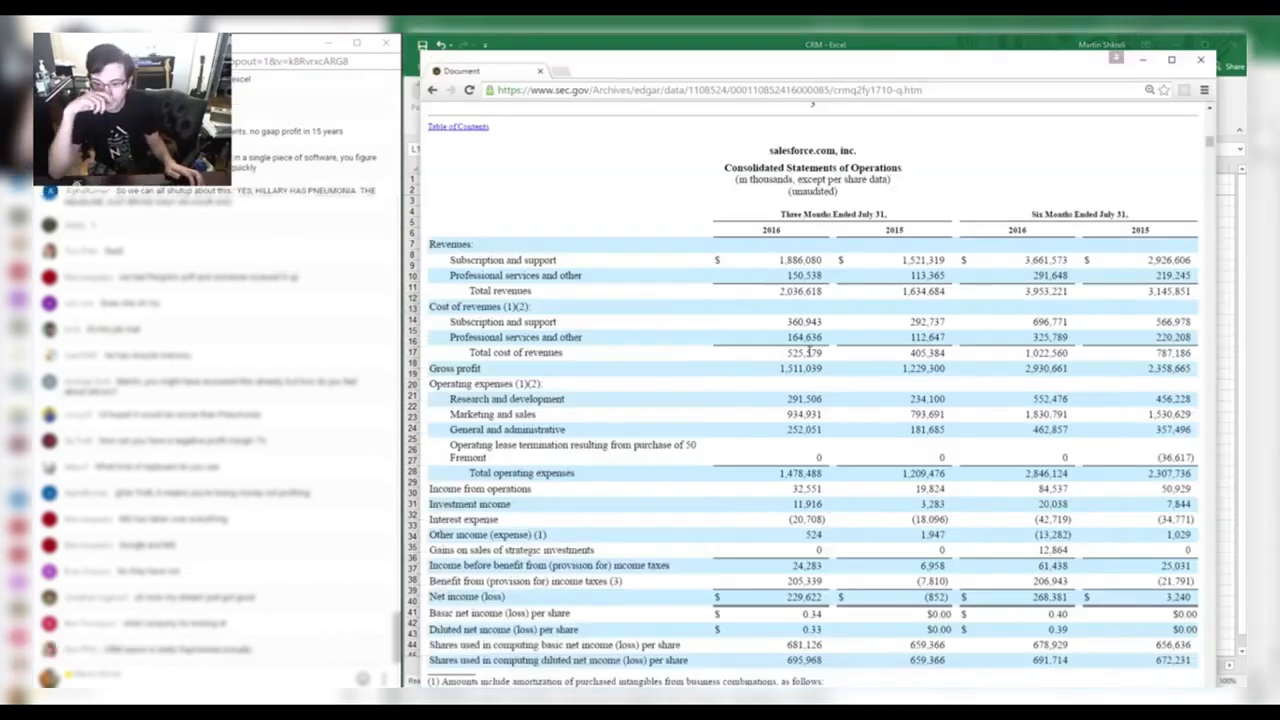
{"action": "key", "text": "alt+Tab"}
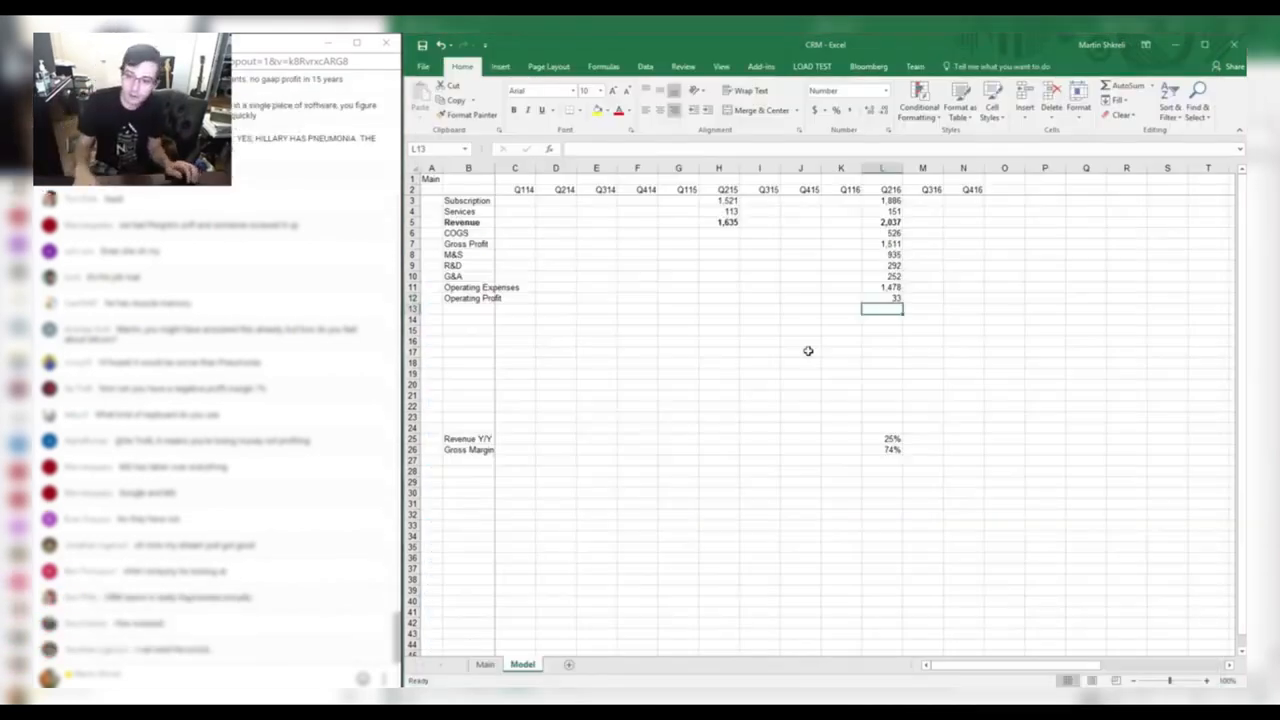
{"action": "double_click", "coordinate": [494, 168]}
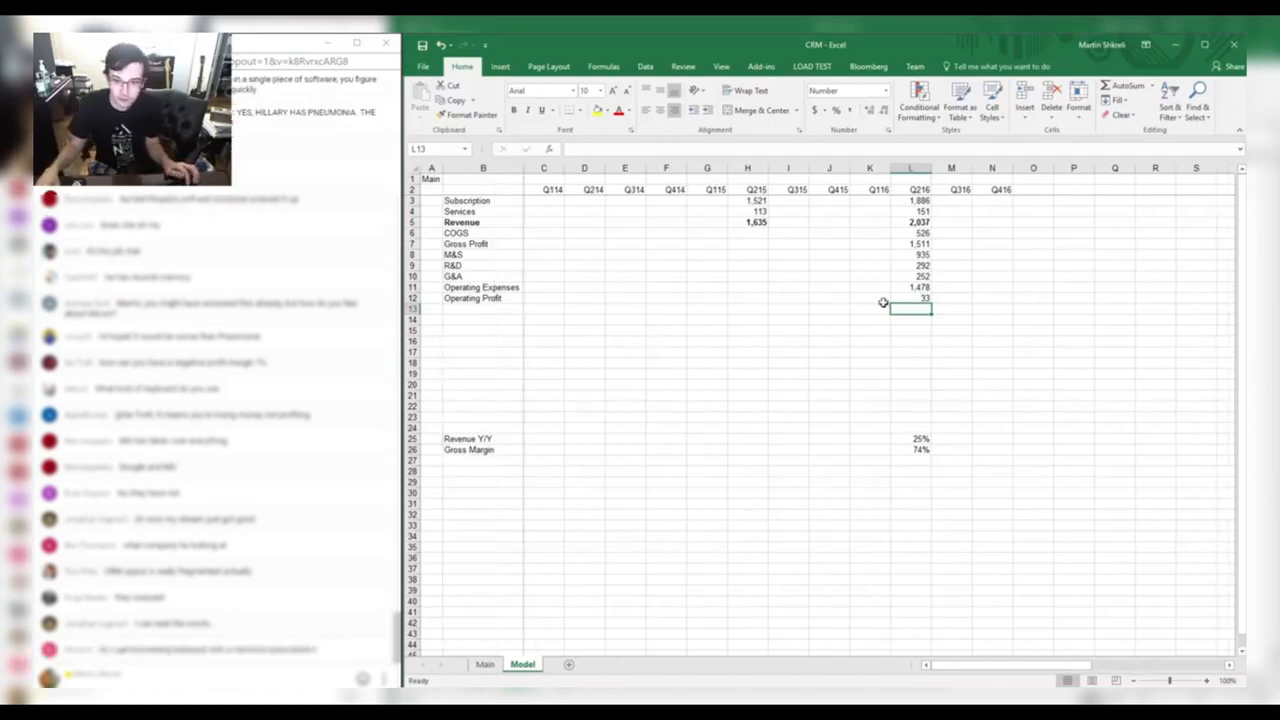
Enter the 10-Q's Q216 investment income less interest expense, +11.916-20.708, in L13.
{"action": "key", "text": "alt+Tab"}
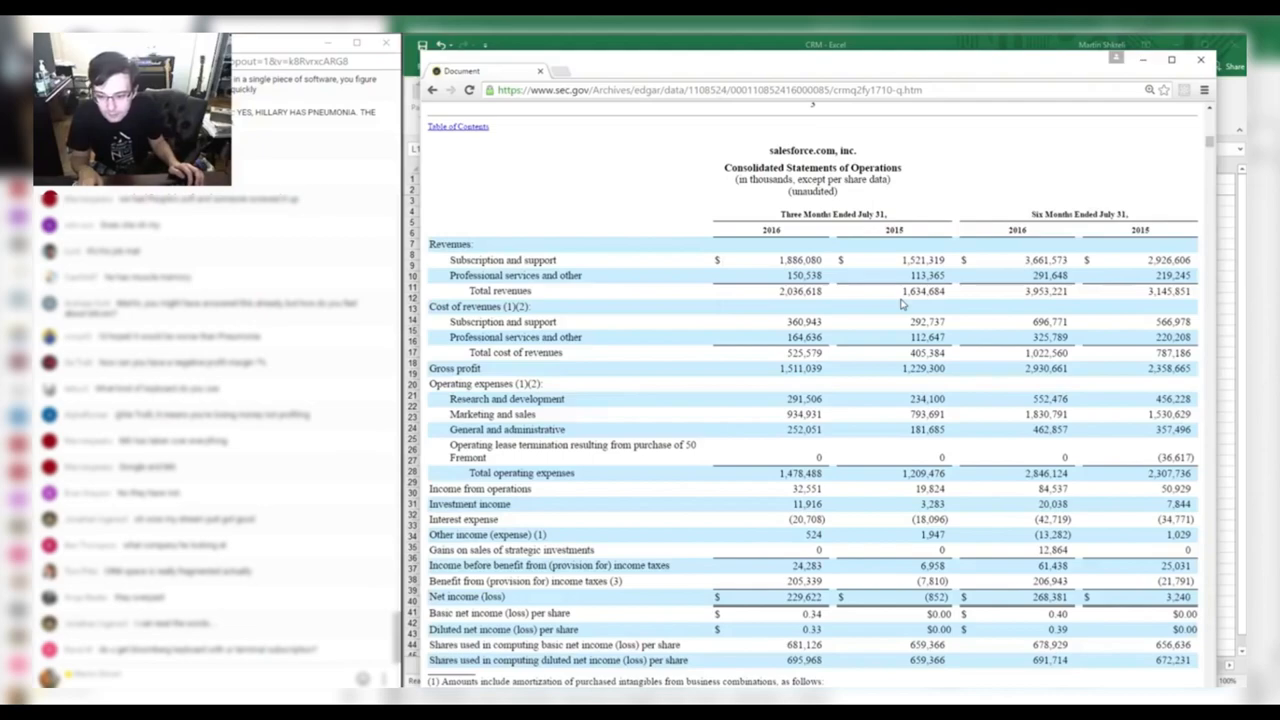
{"action": "key", "text": "alt+Tab"}
{"action": "type", "text": "+11.9"}
{"action": "key", "text": "alt+Tab"}
{"action": "type", "text": "16-"}
{"action": "key", "text": "alt+Tab"}
{"action": "key", "text": "alt+Tab"}
{"action": "type", "text": "20.708"}
{"action": "key", "text": "Return"}
Calculate Q216 pretax income in L14 as L12+L13.
{"action": "type", "text": "+"}
{"action": "key", "text": "Up"}
{"action": "key", "text": "Up"}
{"action": "type", "text": "+"}
{"action": "key", "text": "Up"}
{"action": "key", "text": "Return"}
{"action": "key", "text": "alt+Tab"}
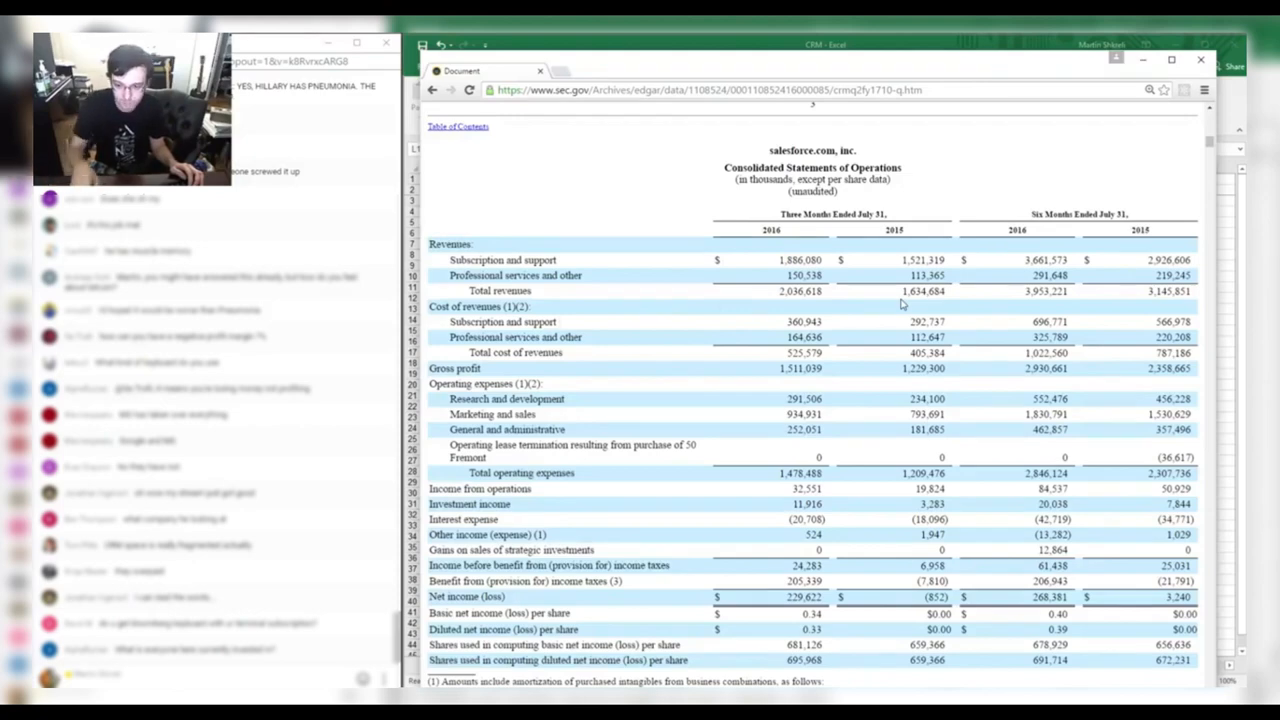
{"action": "key", "text": "alt+Tab"}
{"action": "type", "text": "+"}
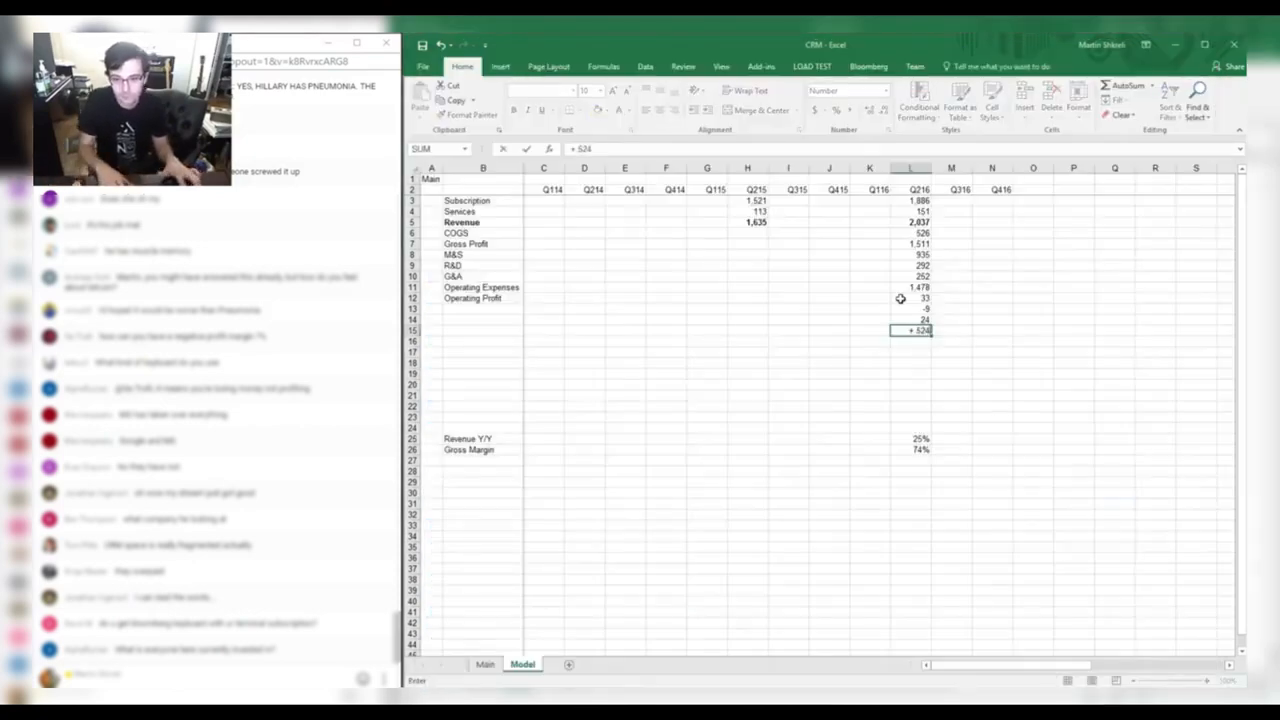
{"action": "type", "text": "524"}
{"action": "key", "text": "Return"}
Append the 10-Q's Q216 other income, +.524, to the formula in L13.
{"action": "key", "text": "alt+Tab"}
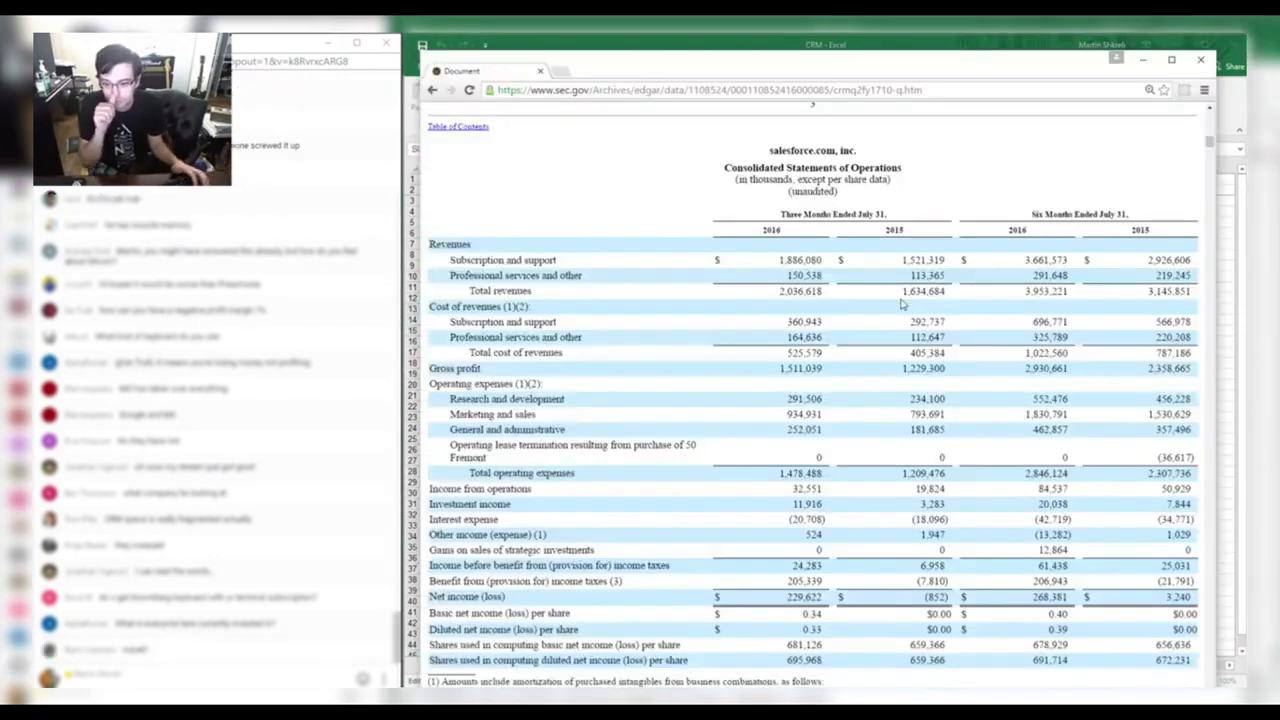
{"action": "key", "text": "alt+Tab"}
{"action": "type", "text": "+.524"}
{"action": "key", "text": "Return"}
Check the 10-Q's tax line and enter 0 as the Q216 taxes in L15.
{"action": "key", "text": "Down"}
{"action": "key", "text": "Right"}
{"action": "key", "text": "alt+Tab"}
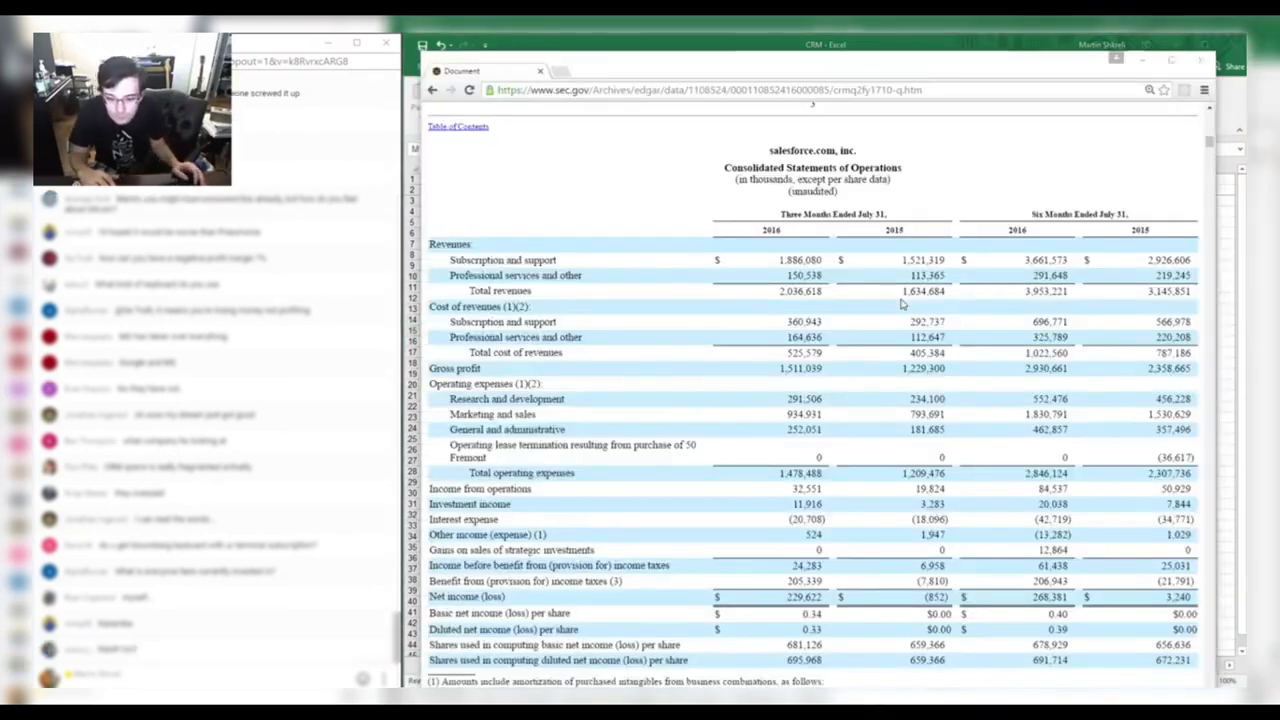
{"action": "key", "text": "alt+Tab"}
{"action": "key", "text": "Left"}
{"action": "type", "text": "0"}
{"action": "key", "text": "Return"}
Calculate Q216 net income in L16 as pretax income minus taxes, L14-L15.
{"action": "type", "text": "+"}
{"action": "key", "text": "Up"}
{"action": "key", "text": "Up"}
{"action": "type", "text": "-"}
{"action": "key", "text": "Up"}
{"action": "key", "text": "Return"}
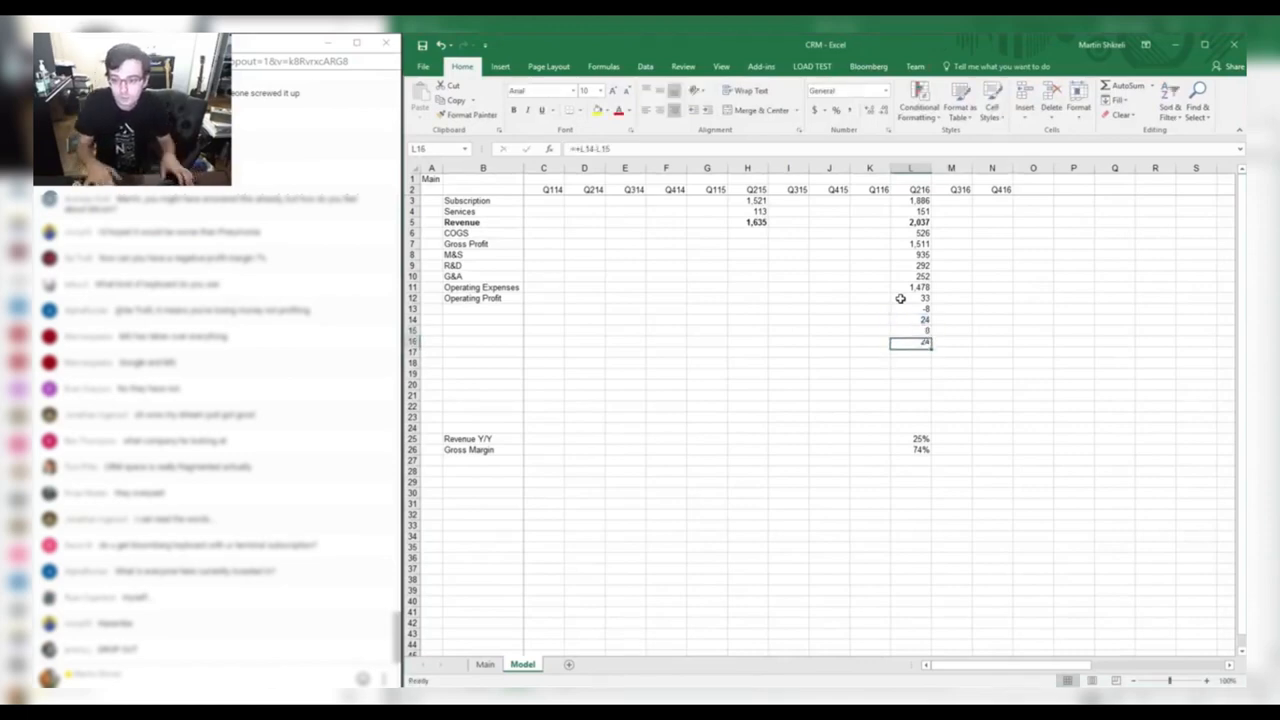
Label B16 Net Income and B15 Taxes.
{"action": "key", "text": "Up"}
{"action": "key", "text": "Left"}
{"action": "key", "text": "Left"}
{"action": "key", "text": "Left"}
{"action": "key", "text": "Left"}
{"action": "key", "text": "Left"}
{"action": "key", "text": "Left"}
{"action": "key", "text": "Left"}
{"action": "key", "text": "Left"}
{"action": "key", "text": "Left"}
{"action": "key", "text": "Left"}
{"action": "type", "text": "NM"}
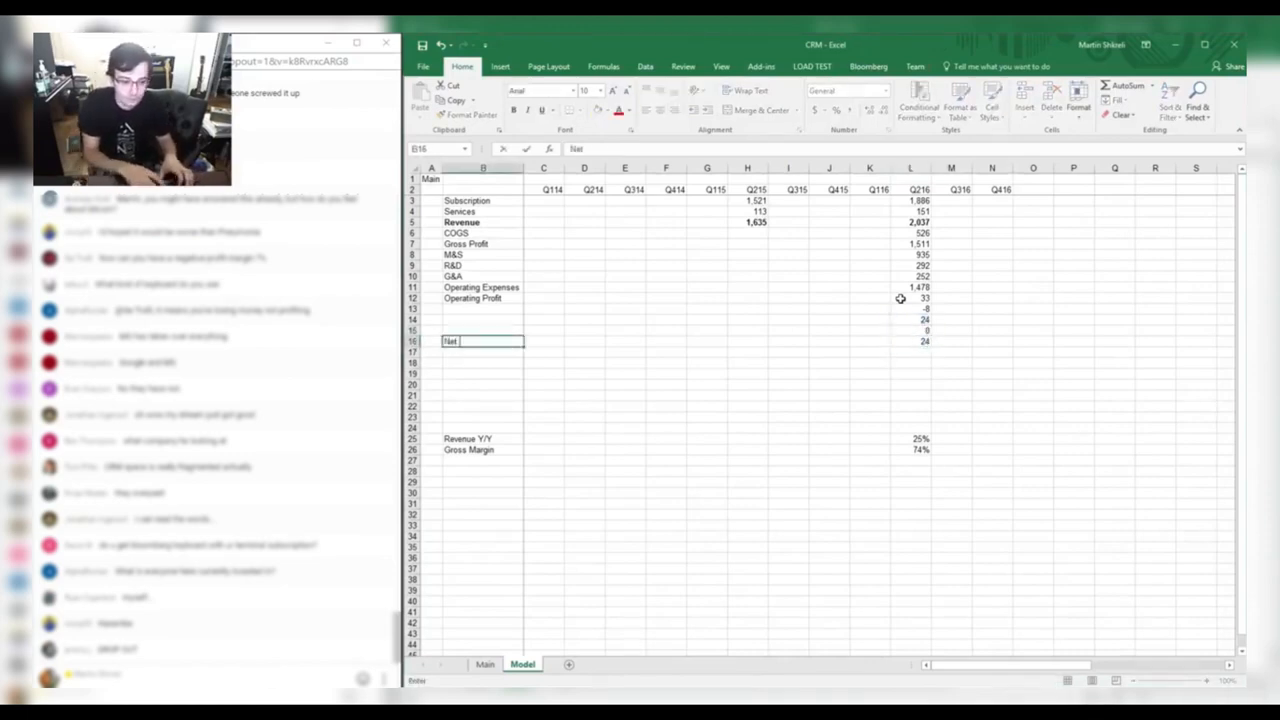
{"action": "key", "text": "Up"}
{"action": "type", "text": "Taxes"}
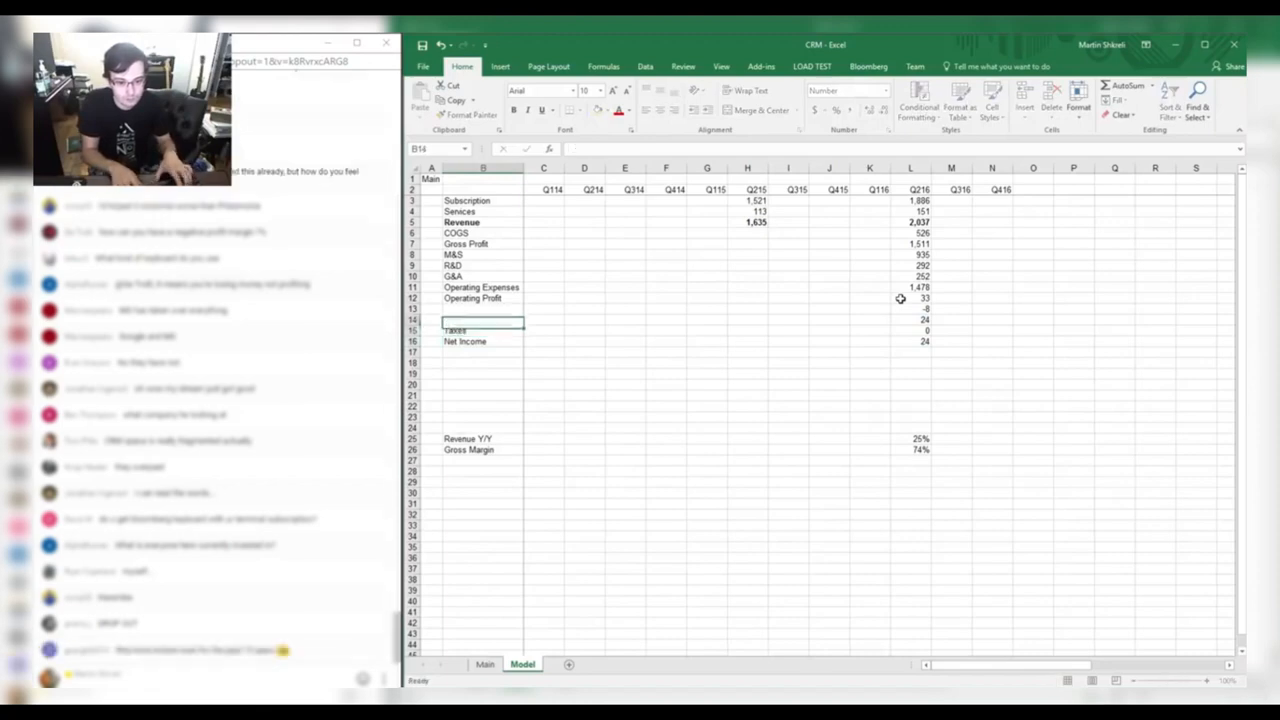
Label B14 Pretax Income and B13 Interest Income.
{"action": "key", "text": "Up"}
{"action": "type", "text": "Pretax Income"}
{"action": "key", "text": "Up"}
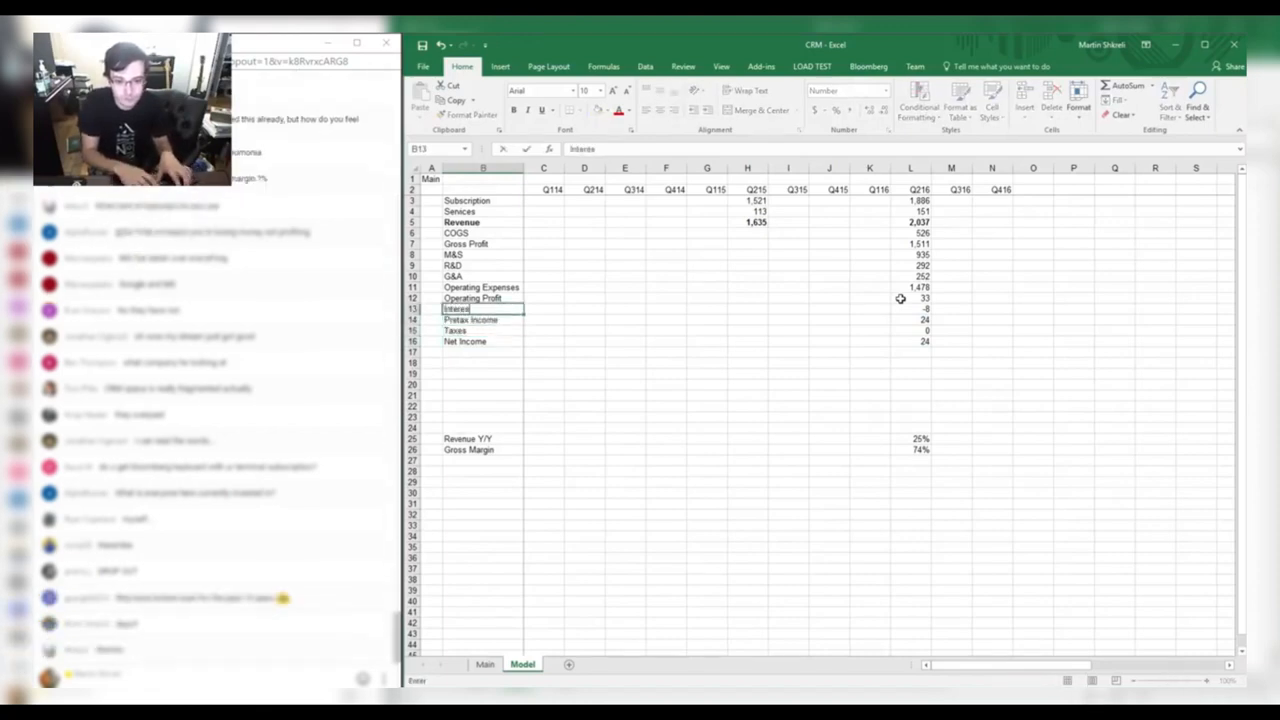
{"action": "type", "text": "Interest Income"}
{"action": "left_click", "coordinate": [908, 319]}
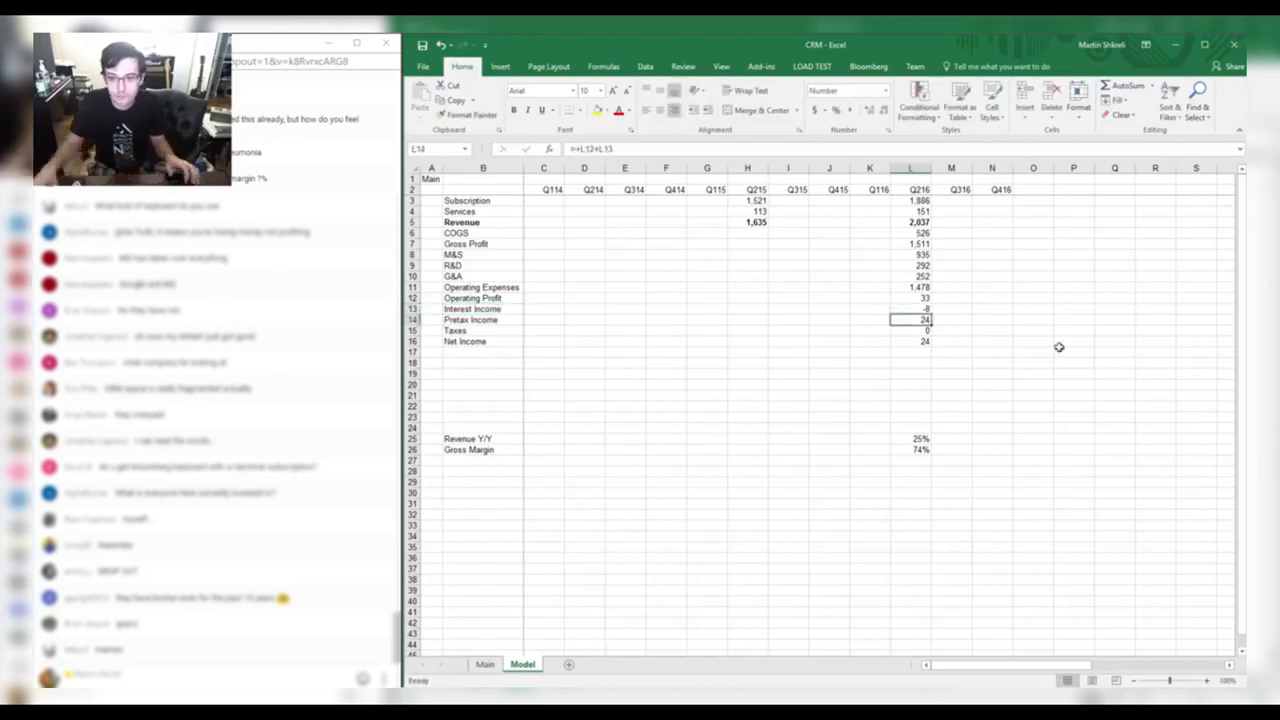
Draw a vertical line shape along the boundary between columns L and M, from row 1 down to about row 44.
{"action": "left_click", "coordinate": [498, 67]}
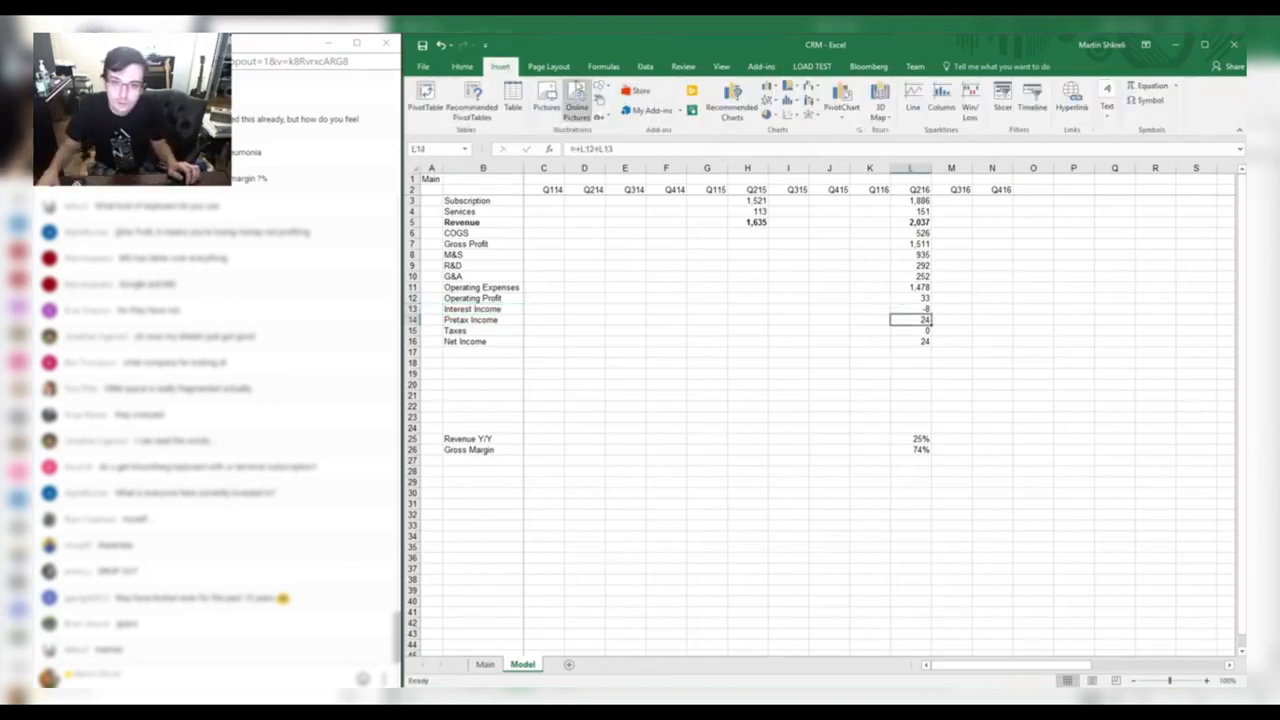
{"action": "left_click", "coordinate": [600, 91]}
{"action": "left_click", "coordinate": [606, 119]}
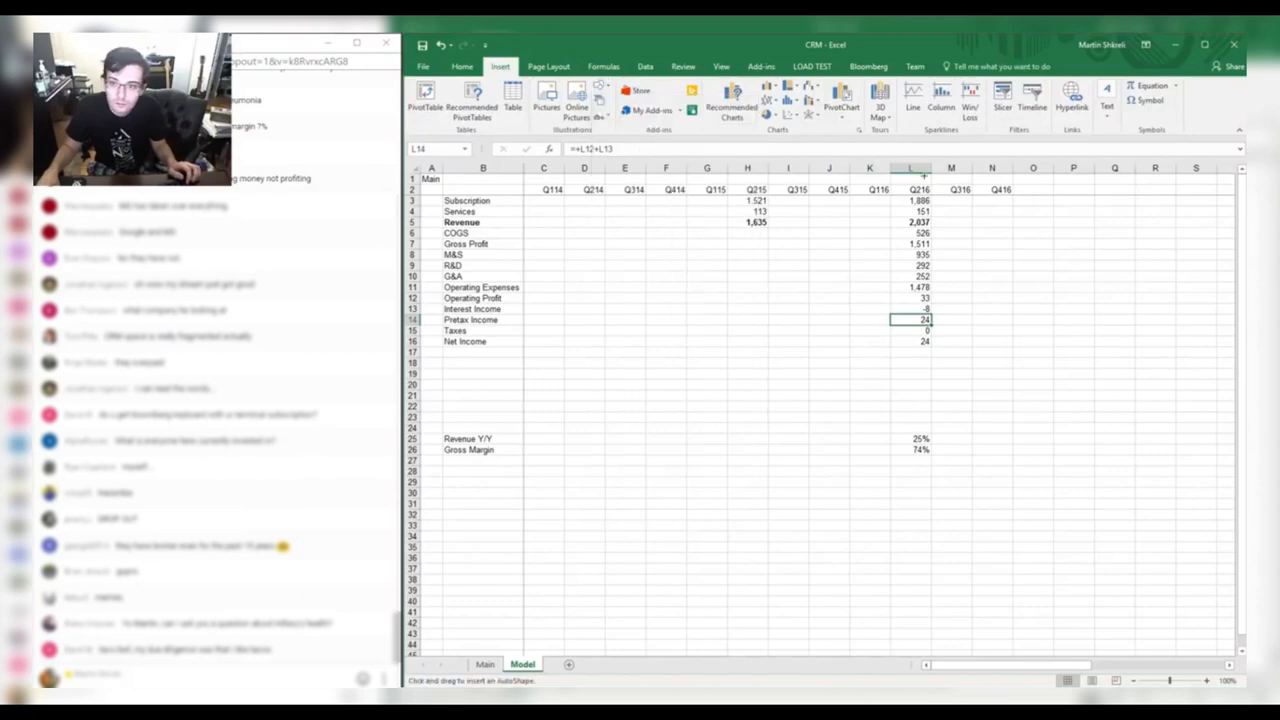
{"action": "left_click_drag", "start_coordinate": [933, 175], "coordinate": [934, 650]}
{"action": "left_click", "coordinate": [861, 406]}
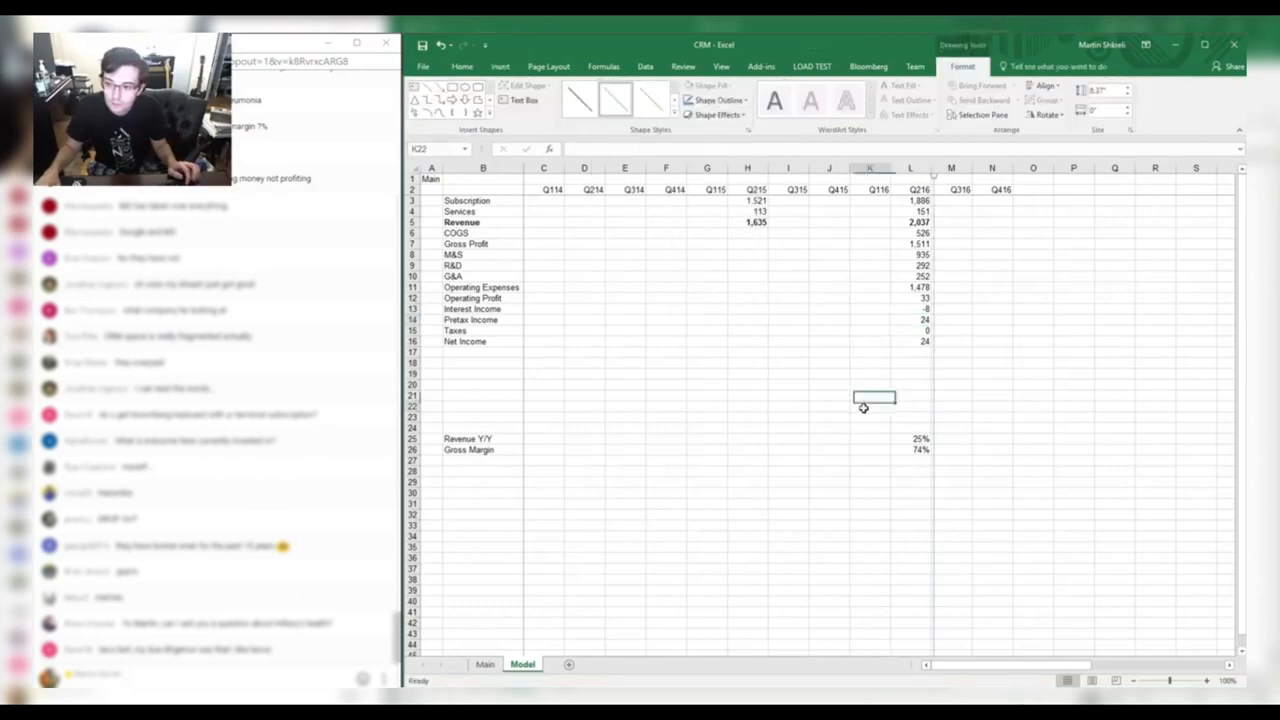
Copy the Q216 cells L6:L16 into the Q215 column, starting at H6.
{"action": "left_click", "coordinate": [914, 235]}
{"action": "key", "text": "ctrl+shift+Down"}
{"action": "key", "text": "ctrl+c"}
{"action": "key", "text": "Left"}
{"action": "key", "text": "Left"}
{"action": "key", "text": "Left"}
{"action": "key", "text": "Left"}
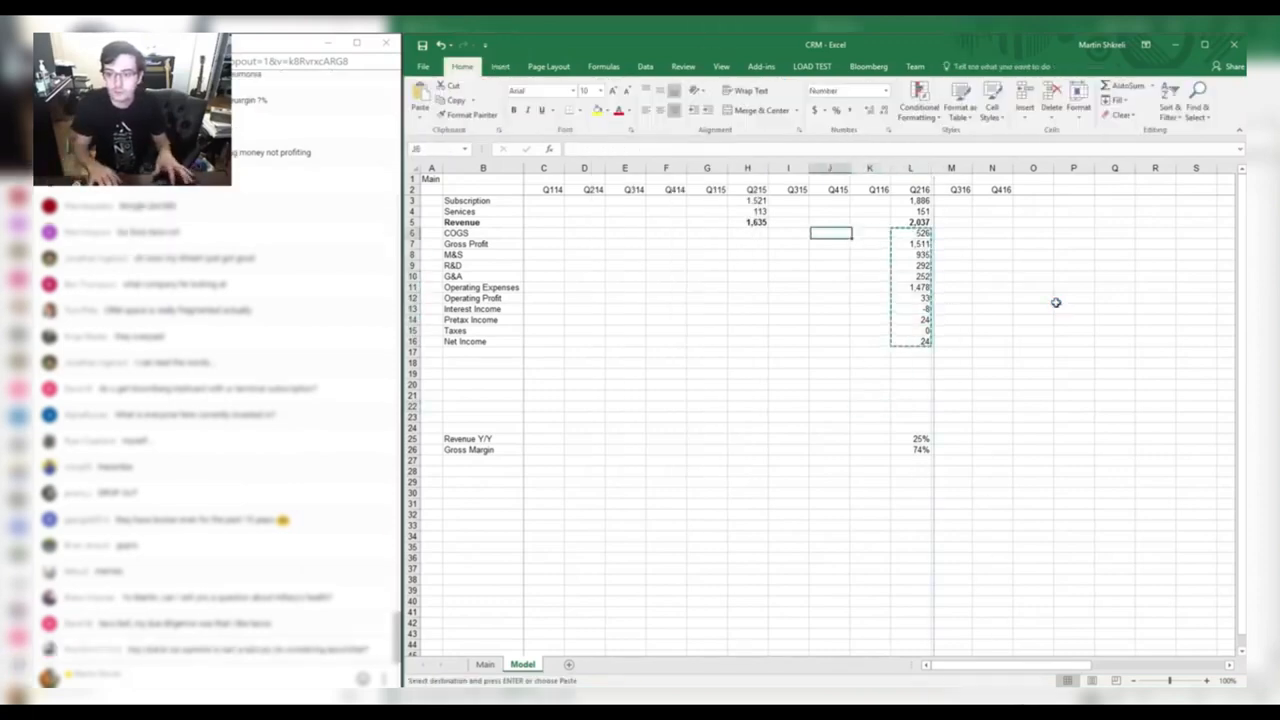
{"action": "key", "text": "ctrl+v"}
Replace the Q215 COGS in H6 with the 10-Q's two cost-of-revenue lines, =292.737+112.647.
{"action": "key", "text": "alt+Tab"}
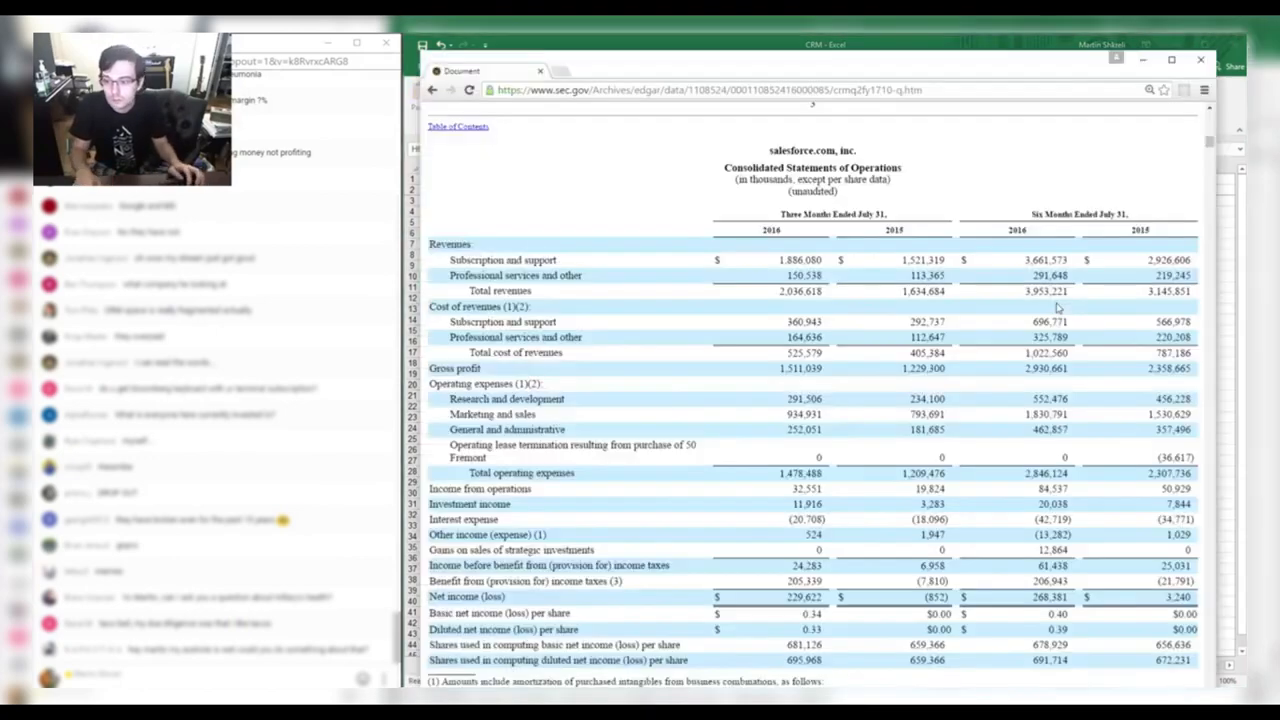
{"action": "key", "text": "alt+Tab"}
{"action": "type", "text": "=292.737+"}
{"action": "key", "text": "alt+Tab"}
{"action": "key", "text": "alt+Tab"}
{"action": "type", "text": "112.647"}
{"action": "key", "text": "Return"}
Enter the 10-Q's Q215 marketing and sales expense, 793.691, in H8 and research and development expense, 234.1, in H9.
{"action": "key", "text": "alt+Tab"}
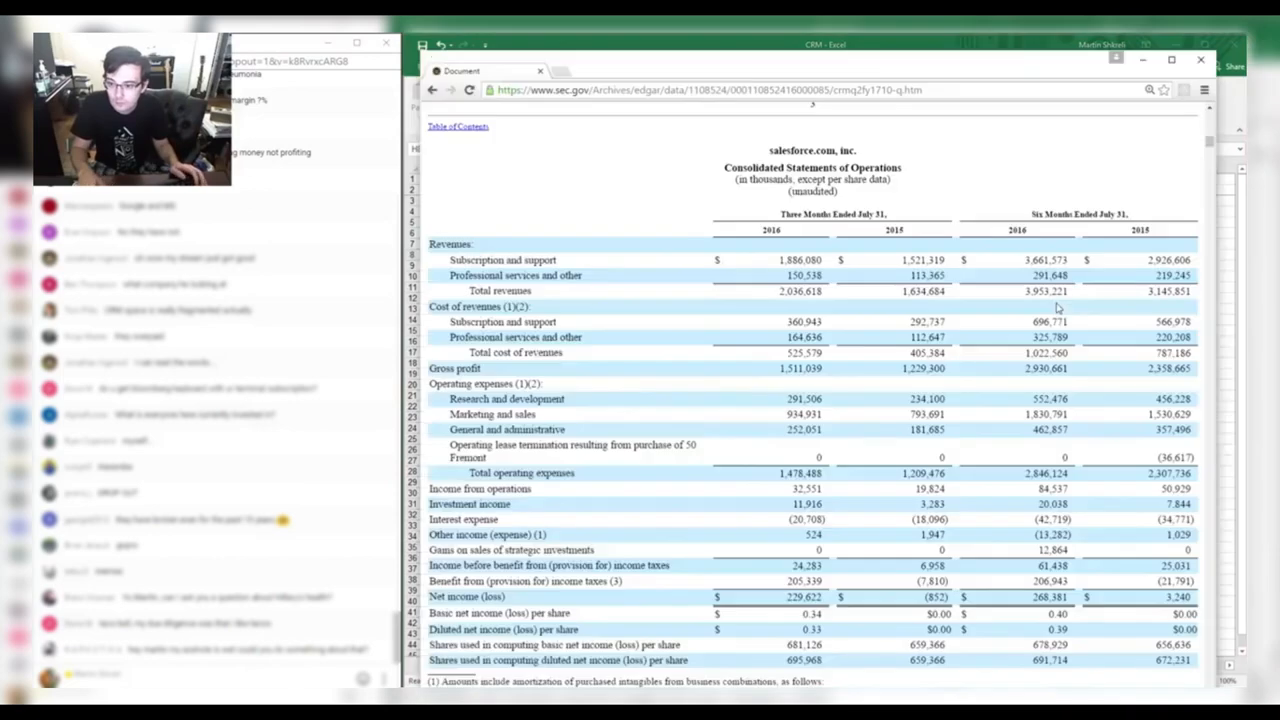
{"action": "key", "text": "alt+Tab"}
{"action": "type", "text": "234.1"}
{"action": "key", "text": "Return"}
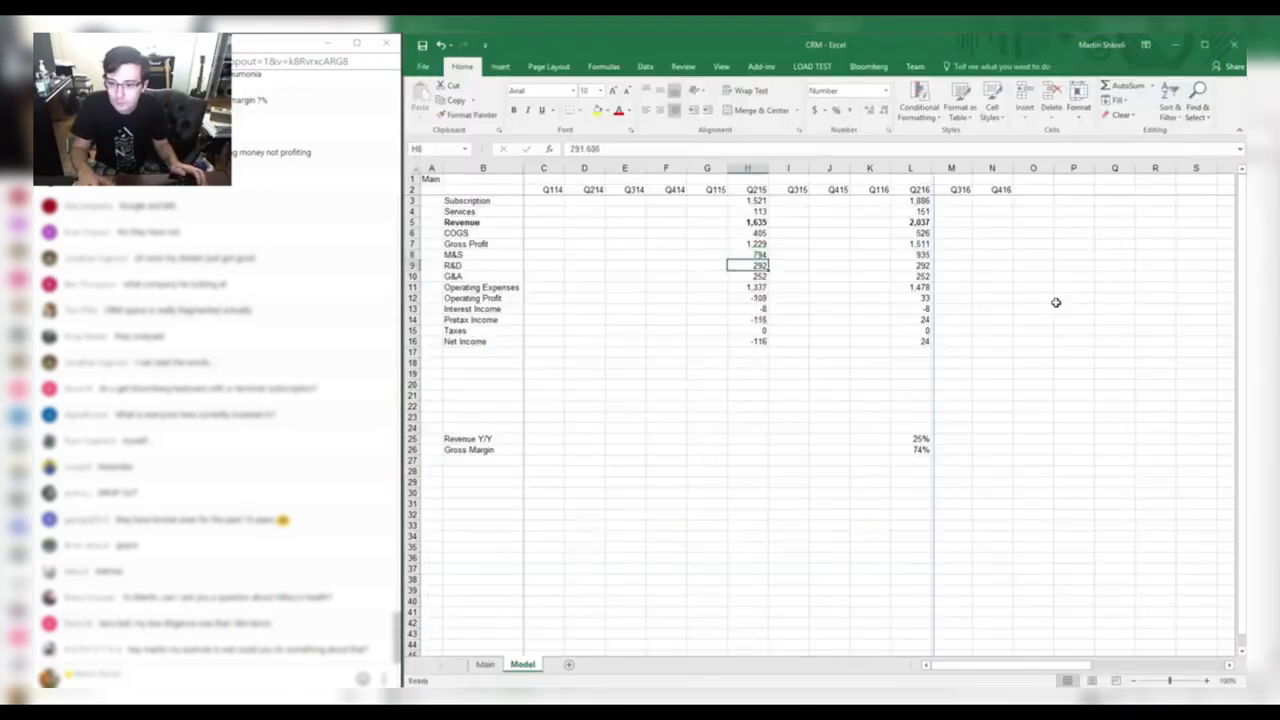
Enter the 10-Q's Q215 general and administrative expense, 181.685, in H10.
{"action": "key", "text": "alt+Tab"}
{"action": "key", "text": "alt+Tab"}
{"action": "type", "text": "181"}
{"action": "key", "text": "alt+Tab"}
{"action": "key", "text": "alt+Tab"}
{"action": "type", "text": ".685"}
{"action": "key", "text": "Return"}
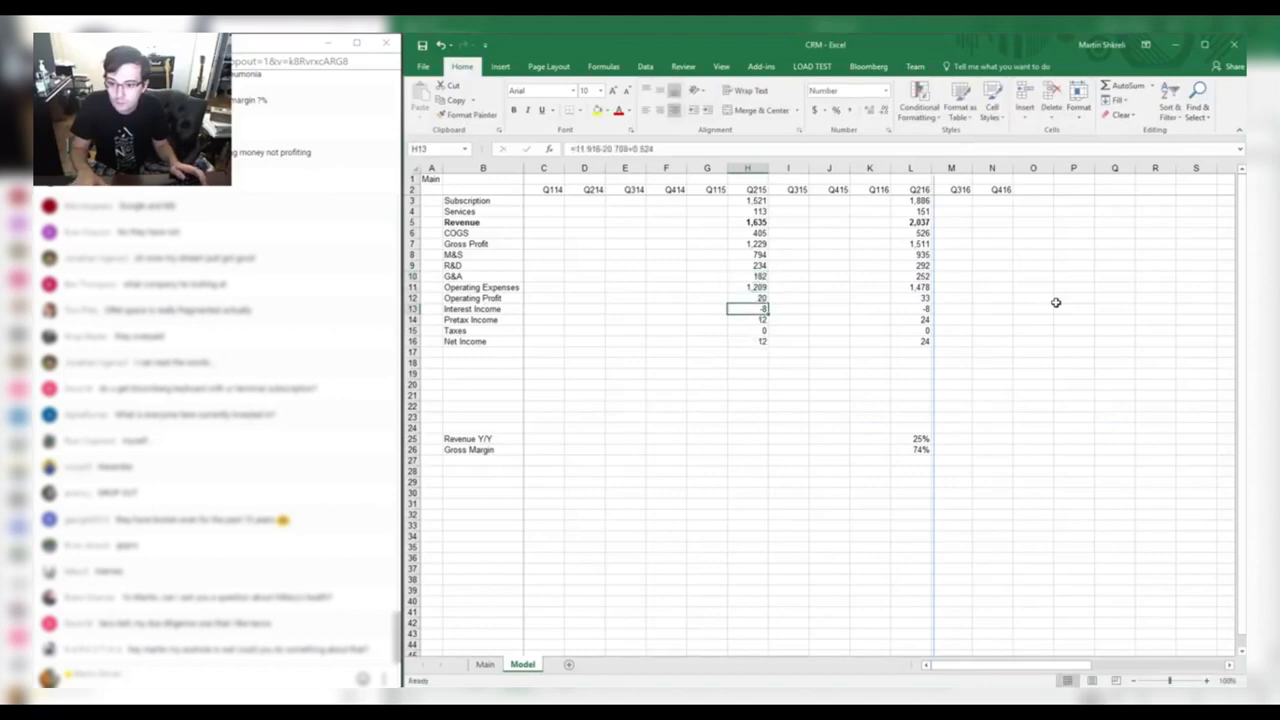
Replace the Q215 interest income in H13 with the 10-Q's investment income, interest expense and other income, +3.283-18.096+1.947.
{"action": "key", "text": "alt+Tab"}
{"action": "key", "text": "alt+Tab"}
{"action": "type", "text": "+3.283"}
{"action": "key", "text": "alt+Tab"}
{"action": "key", "text": "alt+Tab"}
{"action": "type", "text": "-18.096"}
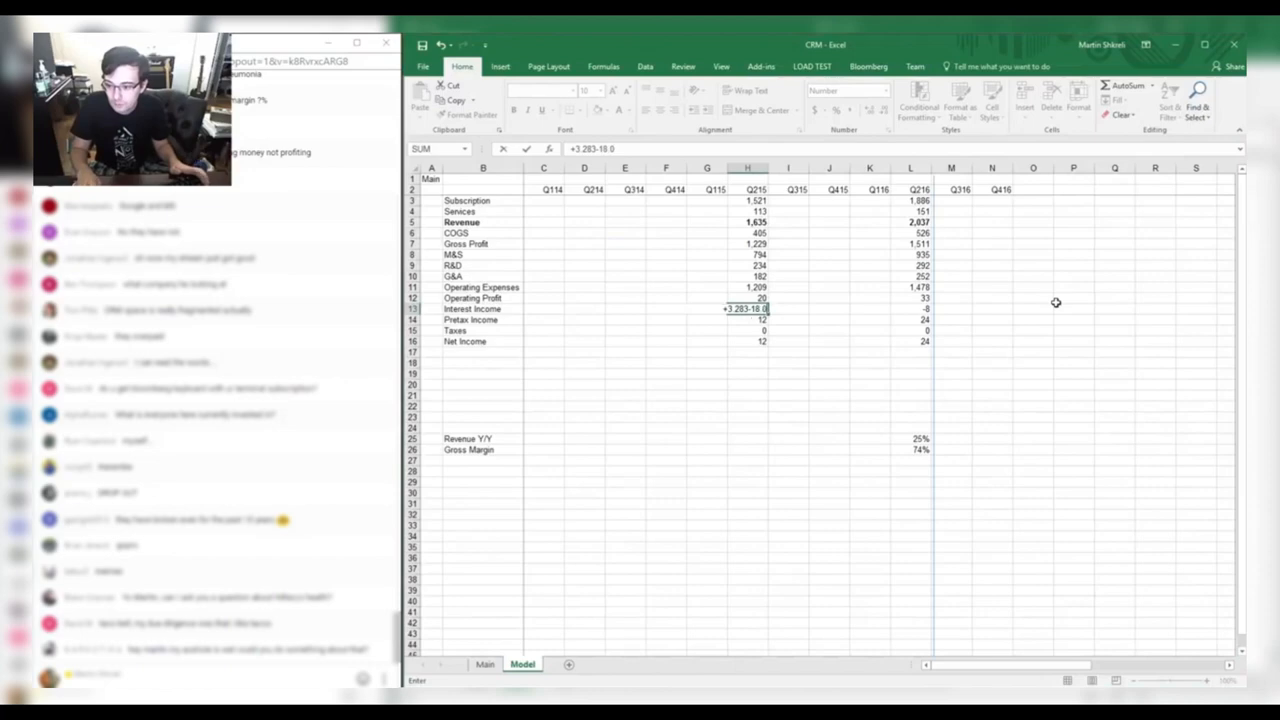
{"action": "key", "text": "alt+Tab"}
{"action": "key", "text": "alt+Tab"}
{"action": "type", "text": "+1.947"}
{"action": "key", "text": "Return"}
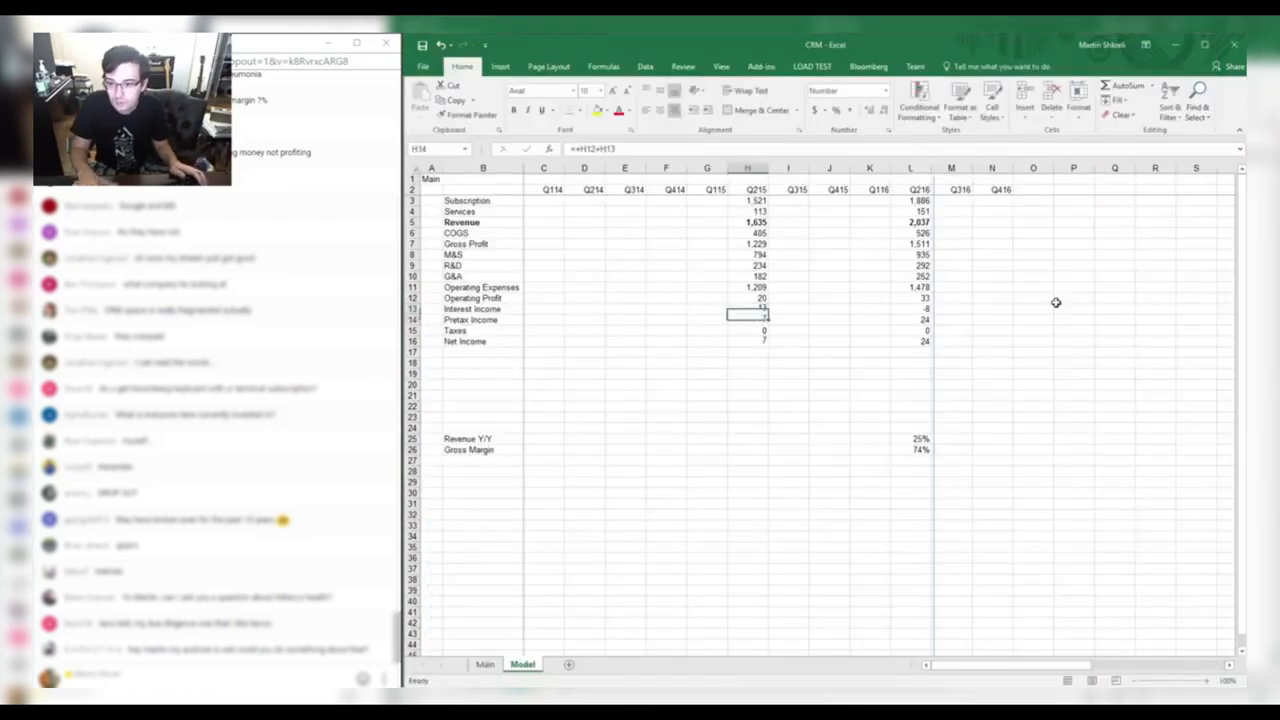
Enter the 10-Q's Q215 diluted share count, 659.366, in H18.
{"action": "key", "text": "alt+Tab"}
{"action": "scroll", "coordinate": [1057, 303], "scroll_direction": "down", "scroll_amount": 2}
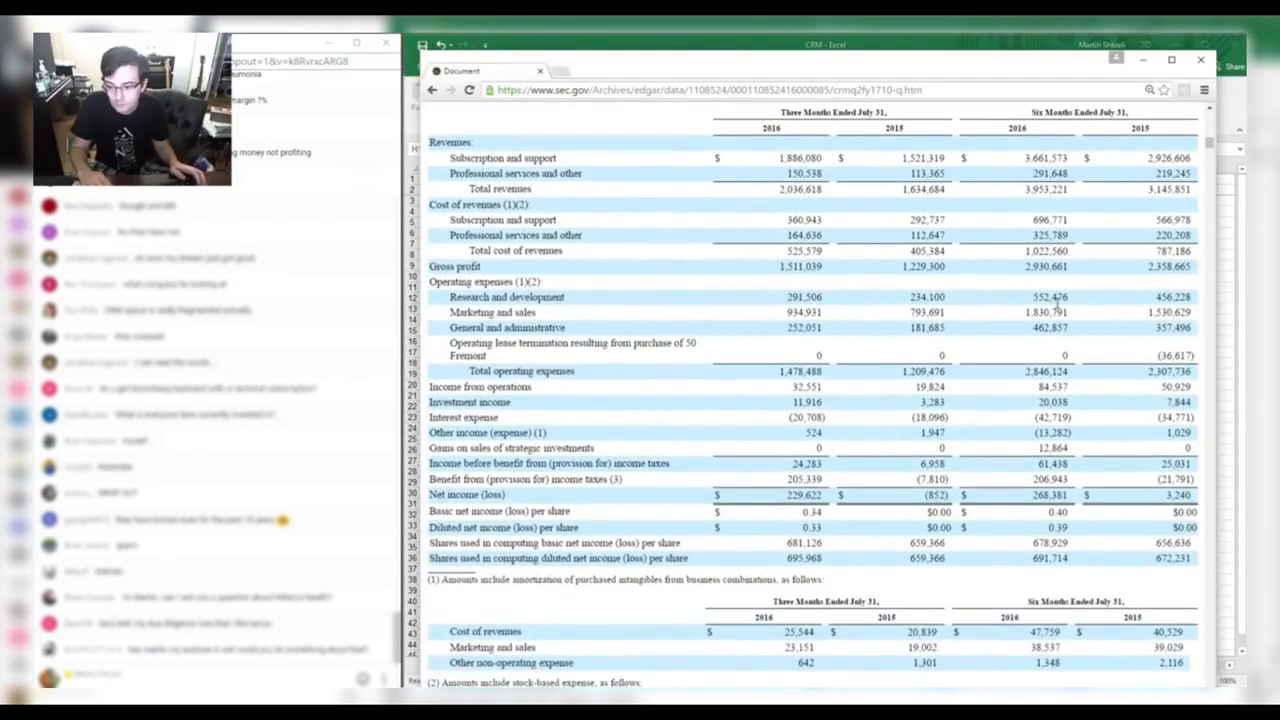
{"action": "key", "text": "alt+Tab"}
{"action": "key", "text": "Down"}
{"action": "key", "text": "Down"}
{"action": "key", "text": "Down"}
{"action": "key", "text": "alt+Tab"}
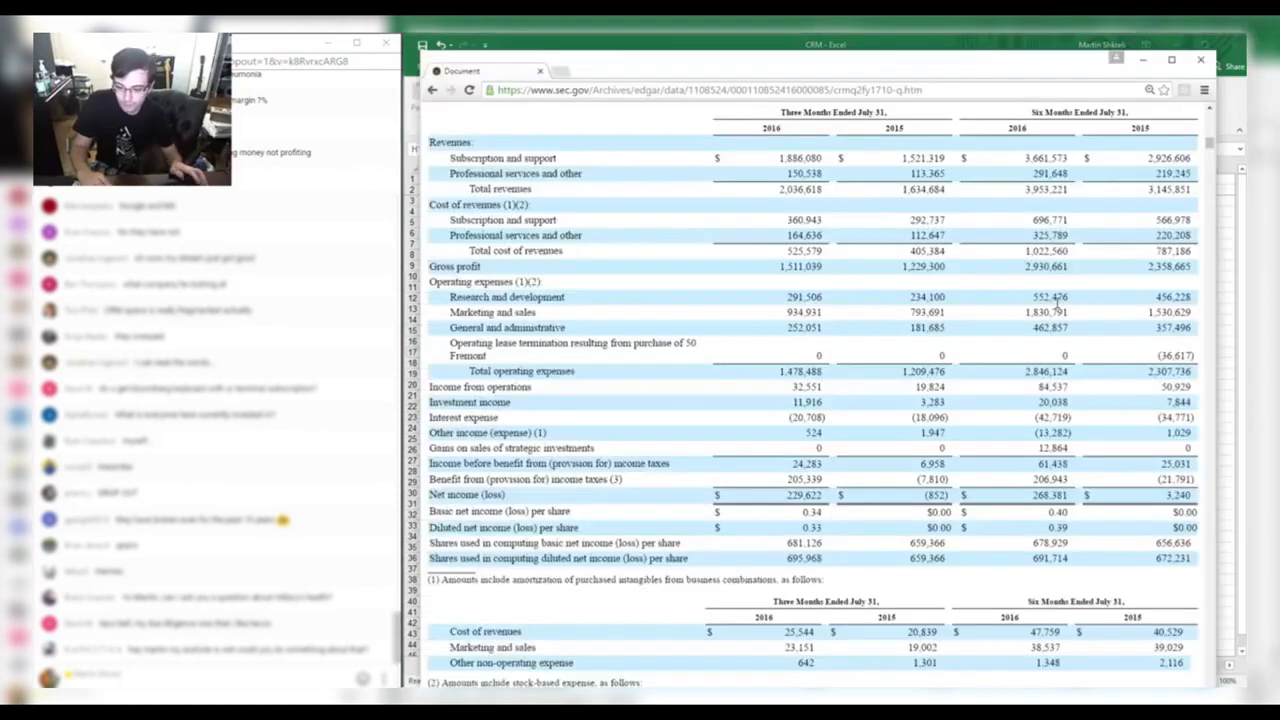
{"action": "key", "text": "alt+Tab"}
{"action": "type", "text": "659"}
{"action": "key", "text": "alt+Tab"}
{"action": "key", "text": "alt+Tab"}
{"action": "type", "text": "366"}
Enter the 10-Q's Q216 diluted share count, 695.968, in L18.
{"action": "key", "text": "Right"}
{"action": "key", "text": "Right"}
{"action": "key", "text": "Right"}
{"action": "key", "text": "Right"}
{"action": "key", "text": "alt+Tab"}
{"action": "key", "text": "alt+Tab"}
{"action": "type", "text": "695"}
{"action": "key", "text": "alt+Tab"}
{"action": "key", "text": "alt+Tab"}
{"action": "type", "text": ".968"}
Calculate Q215 earnings per share in H17 as =H16/H18 and copy the formula to the Q216 cell L17.
{"action": "key", "text": "ctrl+Left"}
{"action": "key", "text": "Up"}
{"action": "type", "text": "="}
{"action": "key", "text": "Up"}
{"action": "type", "text": "/"}
{"action": "key", "text": "Down"}
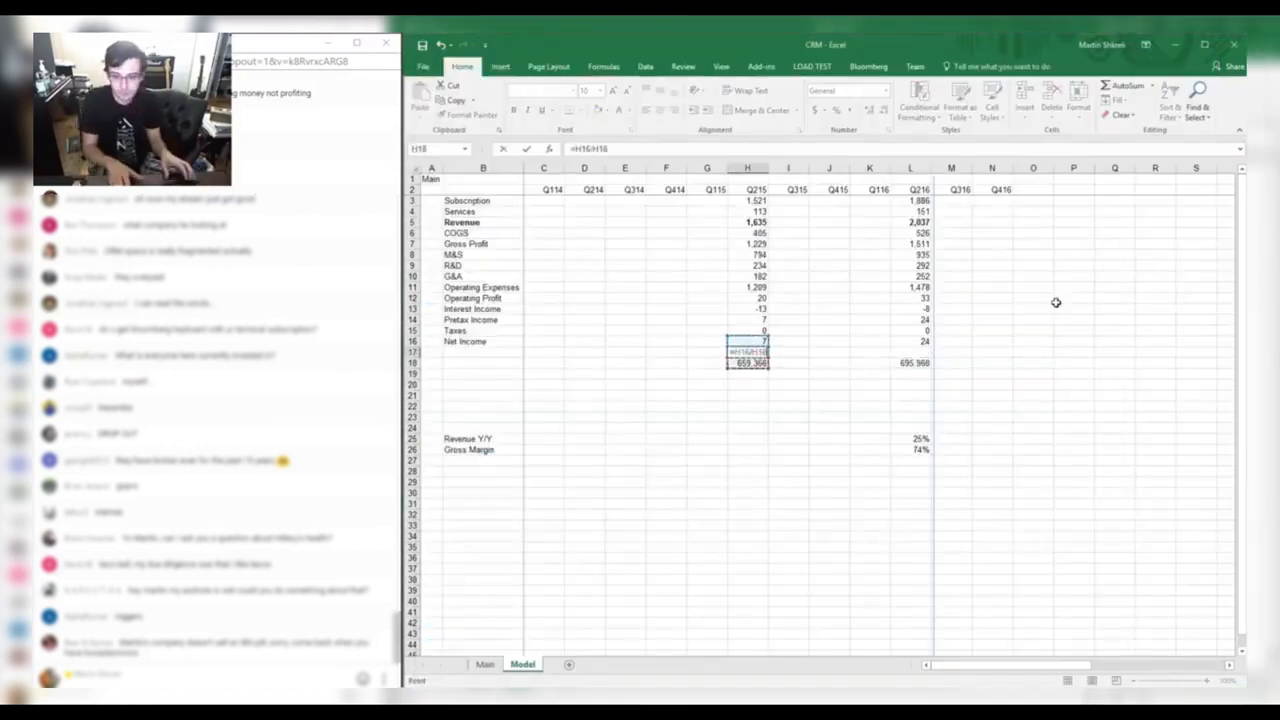
{"action": "key", "text": "Return"}
{"action": "key", "text": "Up"}
{"action": "key", "text": "Down"}
{"action": "key", "text": "Right"}
{"action": "key", "text": "Right"}
{"action": "key", "text": "Right"}
{"action": "key", "text": "Right"}
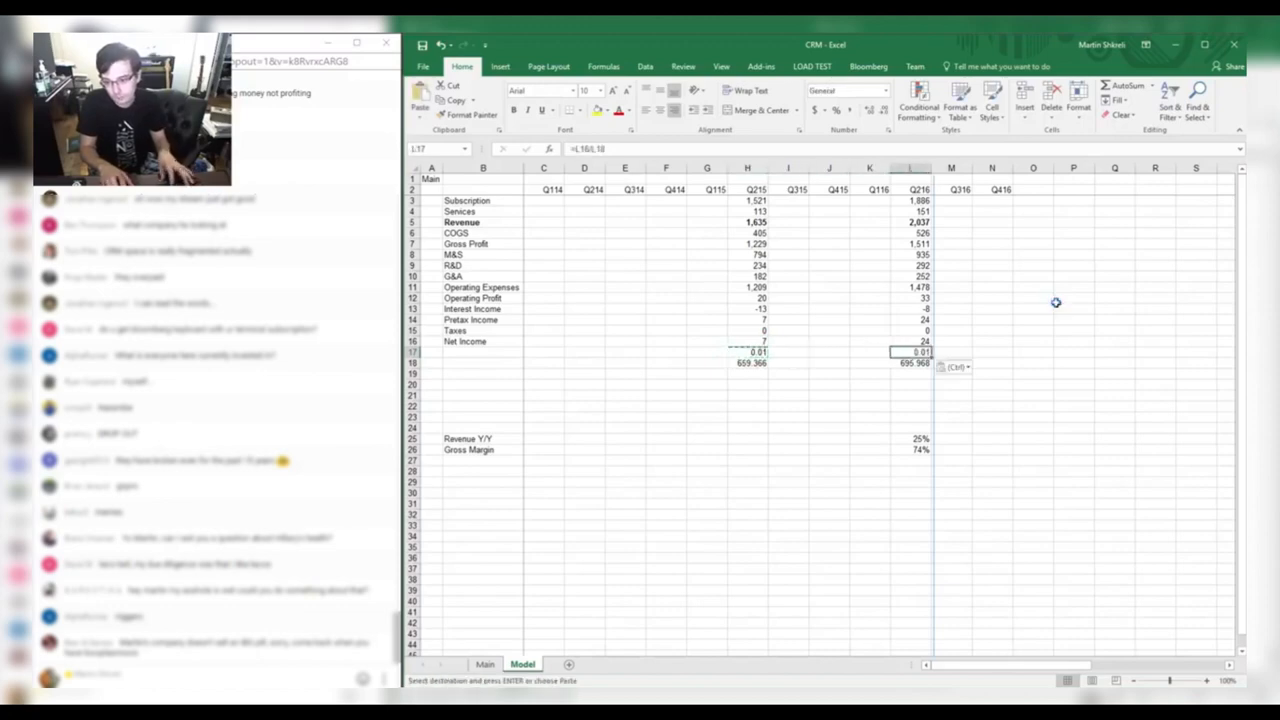
Format row 18 as numbers with 0 decimal places and a thousands separator.
{"action": "key", "text": "shift+space"}
{"action": "key", "text": "ctrl+1"}
{"action": "key", "text": "Tab"}
{"action": "type", "text": "0"}
{"action": "key", "text": "Tab"}
{"action": "key", "text": "Return"}
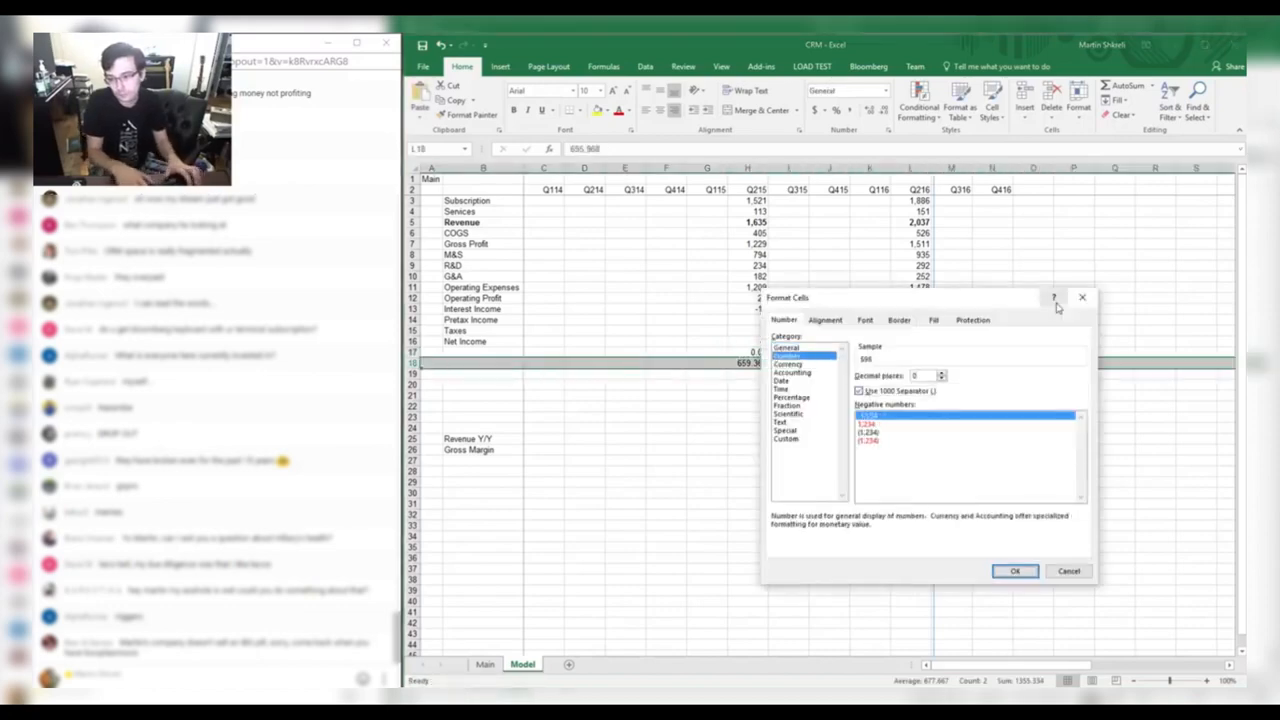
{"action": "key", "text": "Up"}
{"action": "key", "text": "Down"}
Label row 18 Shares and row 17 EPS in column B.
{"action": "key", "text": "ctrl+Left"}
{"action": "key", "text": "ctrl+Left"}
{"action": "key", "text": "Right"}
{"action": "type", "text": "Shares"}
{"action": "key", "text": "Up"}
{"action": "type", "text": "EPS"}
{"action": "key", "text": "Right"}
{"action": "key", "text": "ctrl+Right"}
{"action": "key", "text": "Right"}
{"action": "key", "text": "Right"}
{"action": "key", "text": "Right"}
{"action": "key", "text": "Right"}
{"action": "key", "text": "Up"}
{"action": "key", "text": "ctrl+Up"}
{"action": "key", "text": "Down"}
{"action": "key", "text": "alt+Tab"}
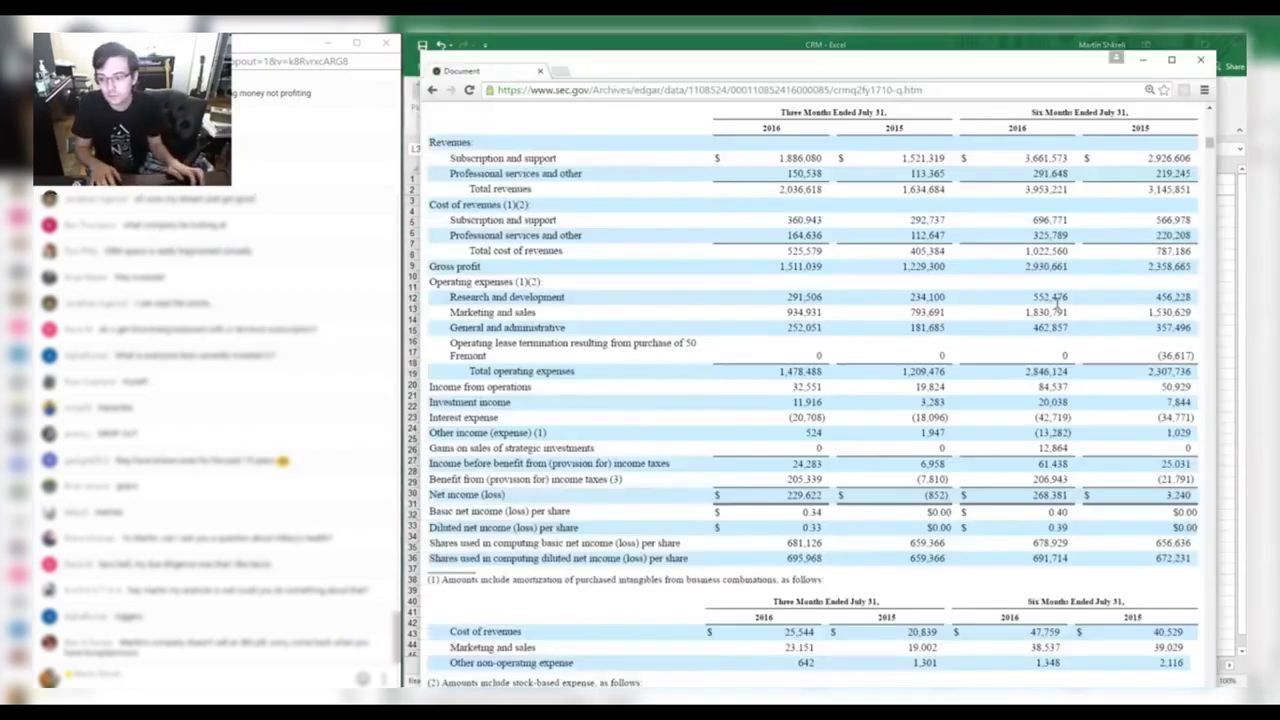
{"action": "key", "text": "alt+Tab"}
Copy the Q216 gross margin formula from L26 to the Q215 cell H26.
{"action": "left_click", "coordinate": [920, 450]}
{"action": "key", "text": "ctrl+c"}
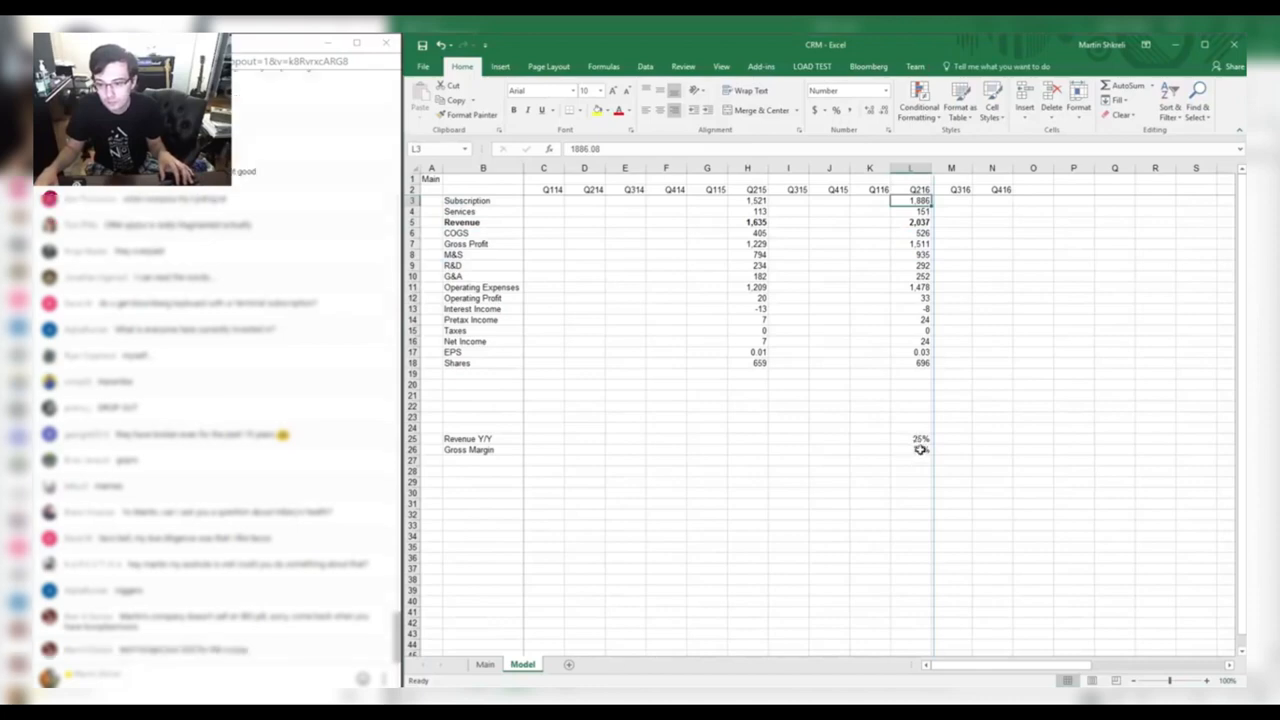
{"action": "left_click", "coordinate": [757, 449]}
{"action": "key", "text": "ctrl+v"}
Examine the 10-Q's stock-based expense footnote and the operating section of its cash flow statement.
{"action": "left_click", "coordinate": [918, 374]}
{"action": "key", "text": "alt+Tab"}
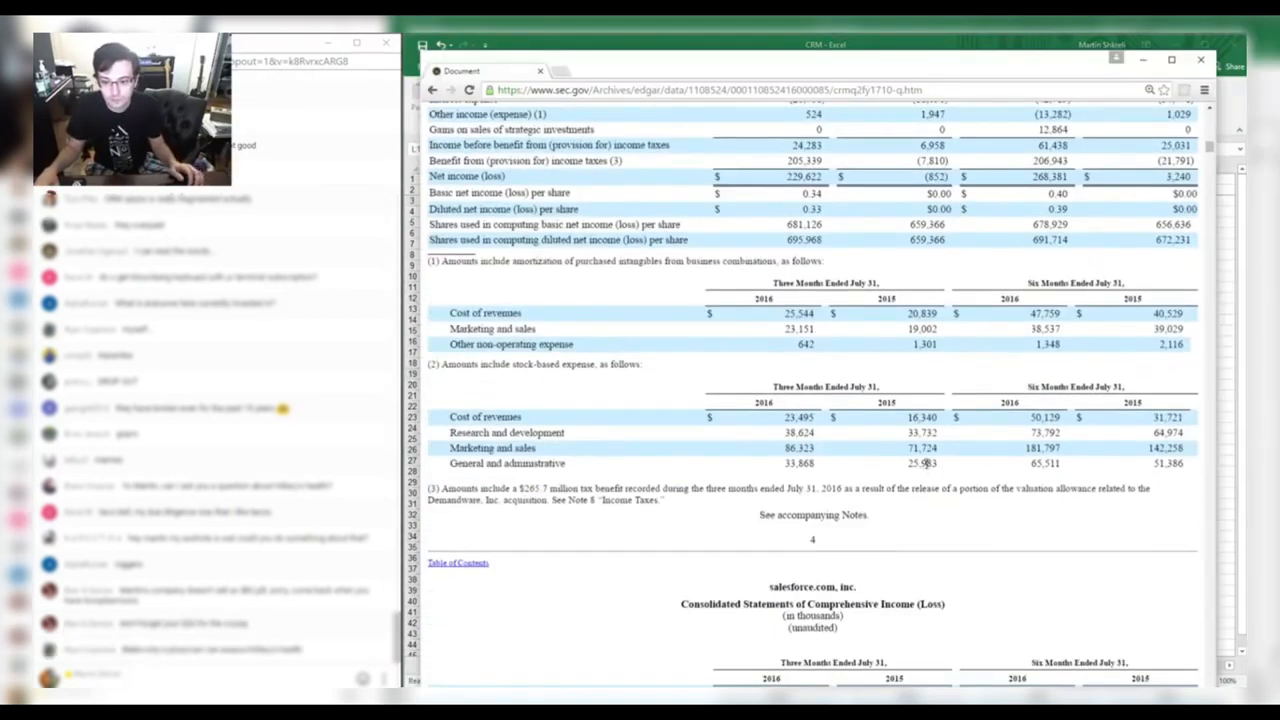
{"action": "mouse_move", "coordinate": [830, 459]}
{"action": "left_mouse_down"}
{"action": "mouse_move", "coordinate": [700, 390]}
{"action": "mouse_move", "coordinate": [437, 363]}
{"action": "mouse_move", "coordinate": [826, 478]}
{"action": "left_mouse_up"}
{"action": "left_click", "coordinate": [437, 363]}
{"action": "left_click", "coordinate": [827, 479]}
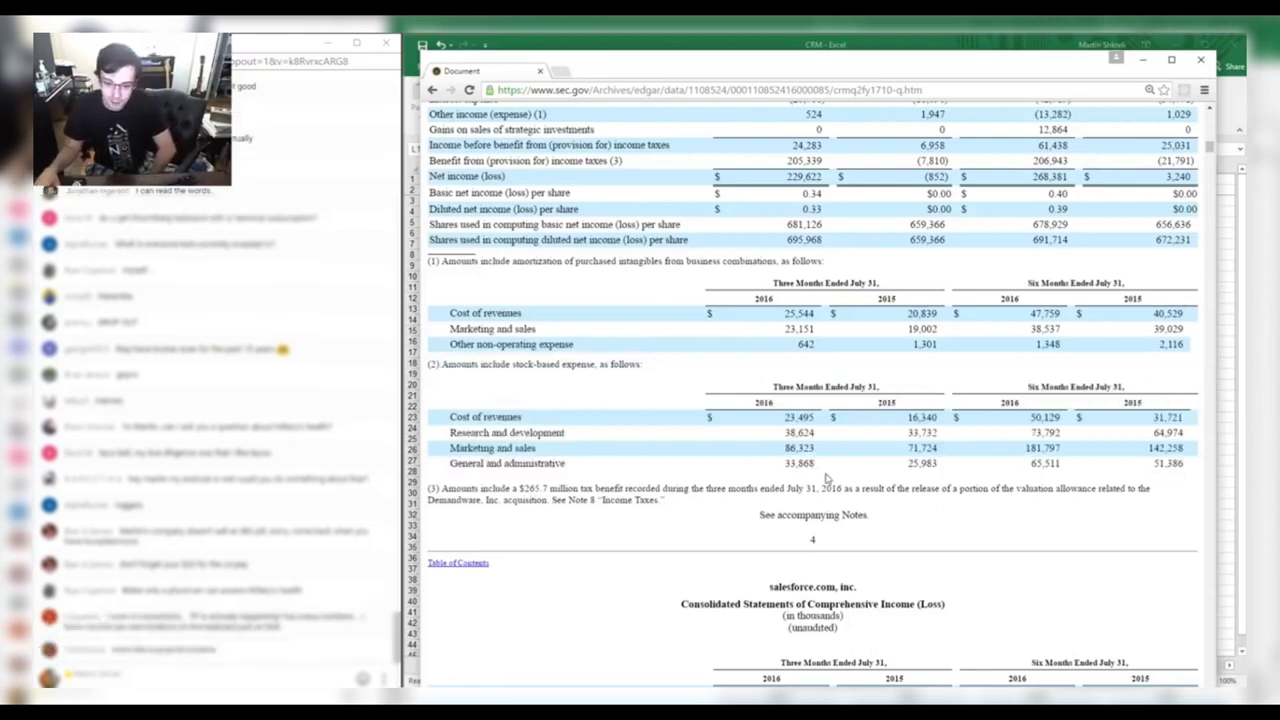
{"action": "scroll", "coordinate": [827, 480], "scroll_direction": "down", "scroll_amount": 5}
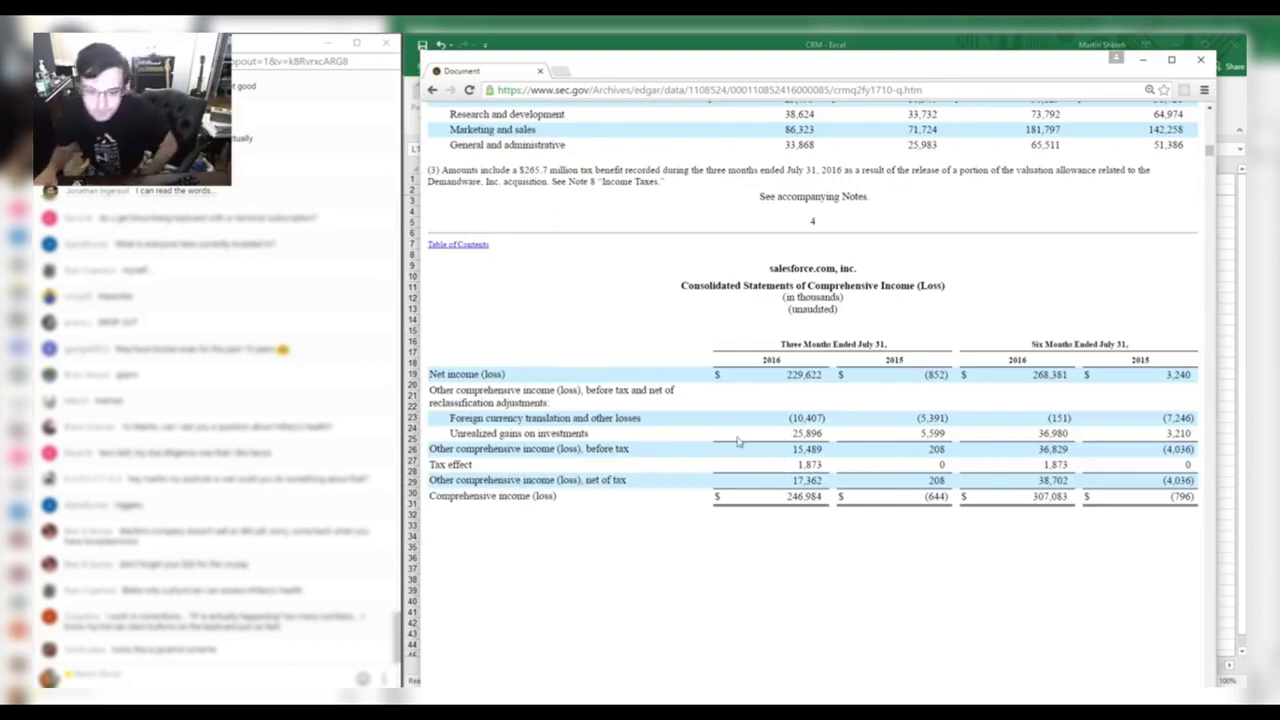
{"action": "scroll", "coordinate": [690, 440], "scroll_direction": "down", "scroll_amount": 8}
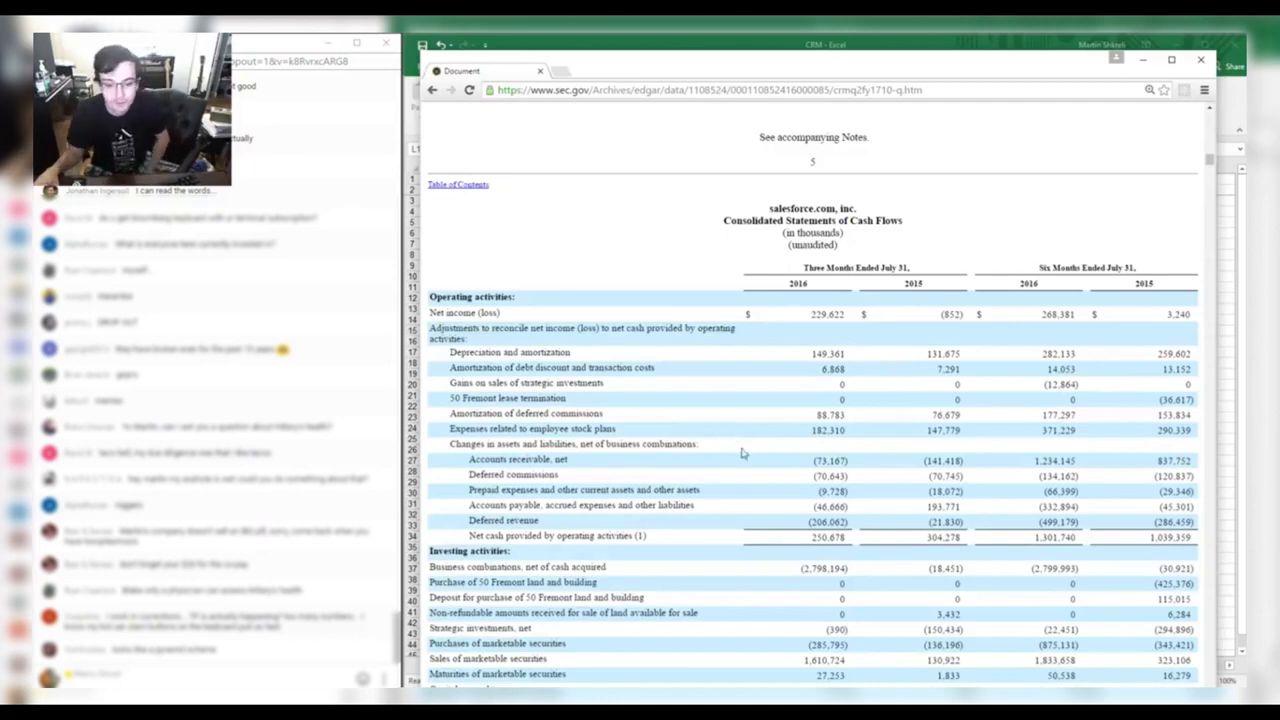
{"action": "left_click_drag", "start_coordinate": [846, 535], "coordinate": [799, 525]}
{"action": "left_click", "coordinate": [820, 551]}
{"action": "scroll", "coordinate": [903, 468], "scroll_direction": "down", "scroll_amount": 1}
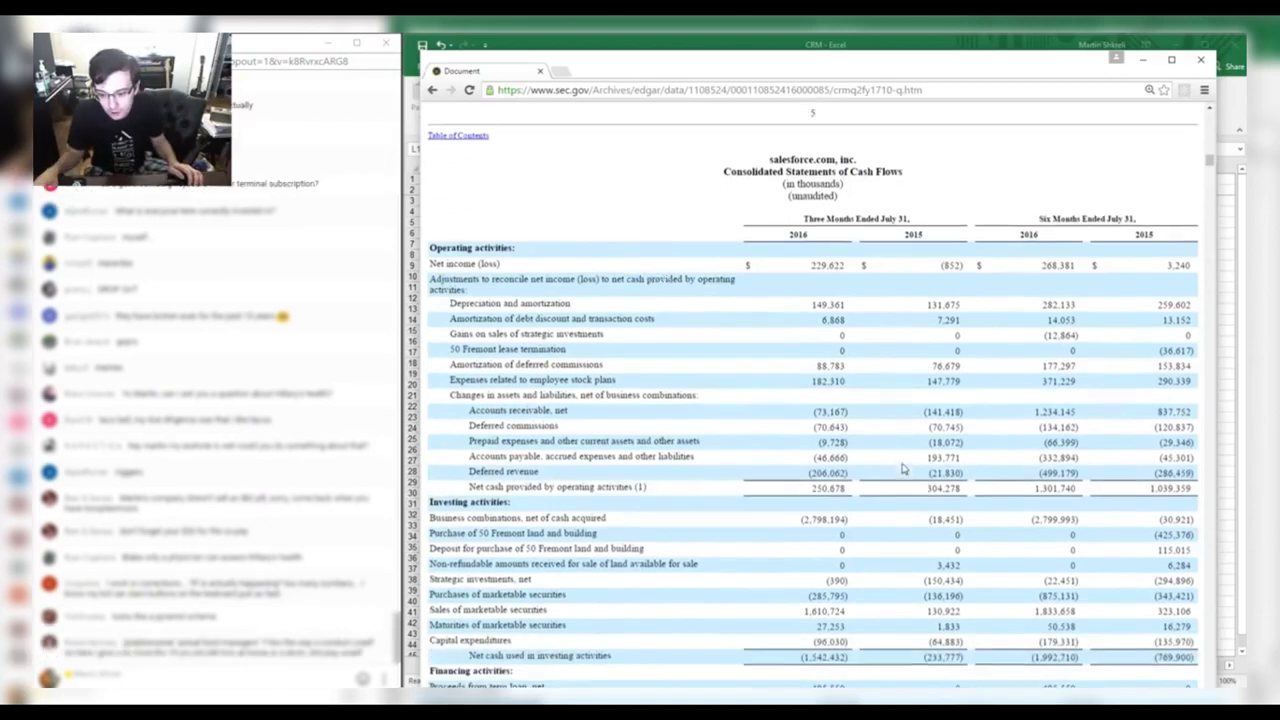
Examine the net income and employee stock plan expense lines in the 10-Q's cash flow statement, with L28 selected in the Model sheet.
{"action": "key", "text": "alt+Tab"}
{"action": "left_click", "coordinate": [903, 469]}
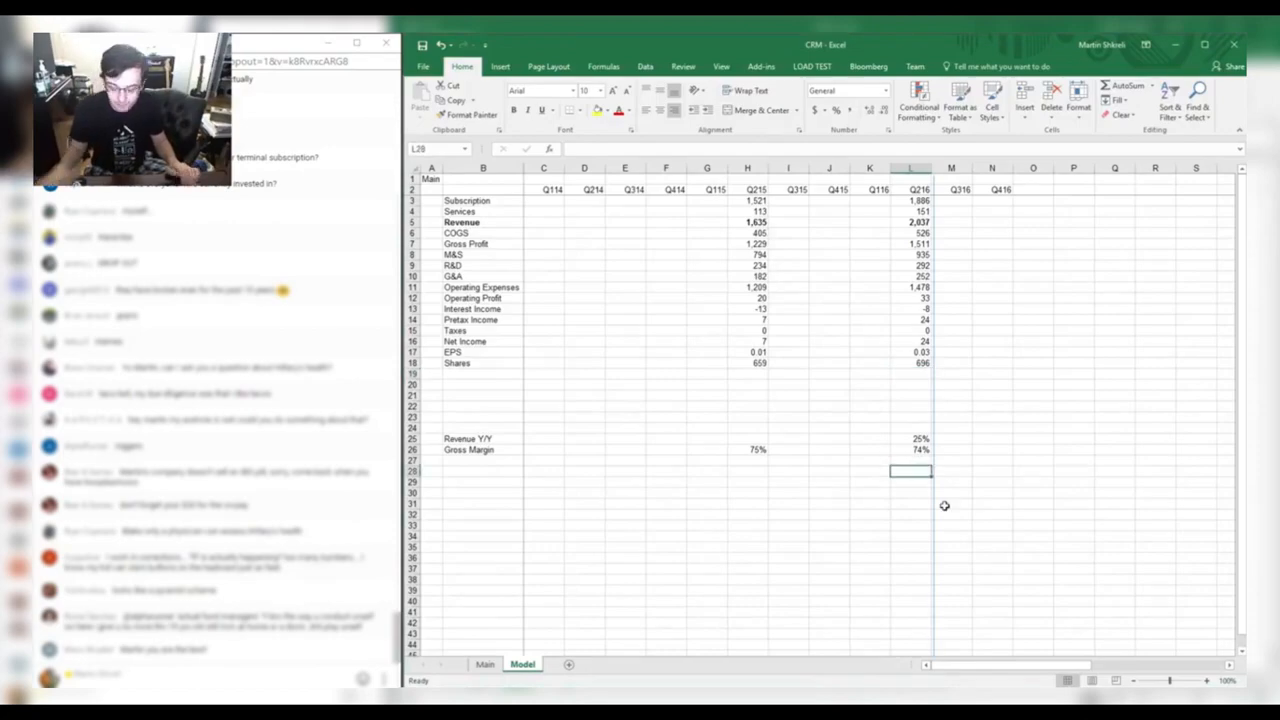
{"action": "key", "text": "alt+Tab"}
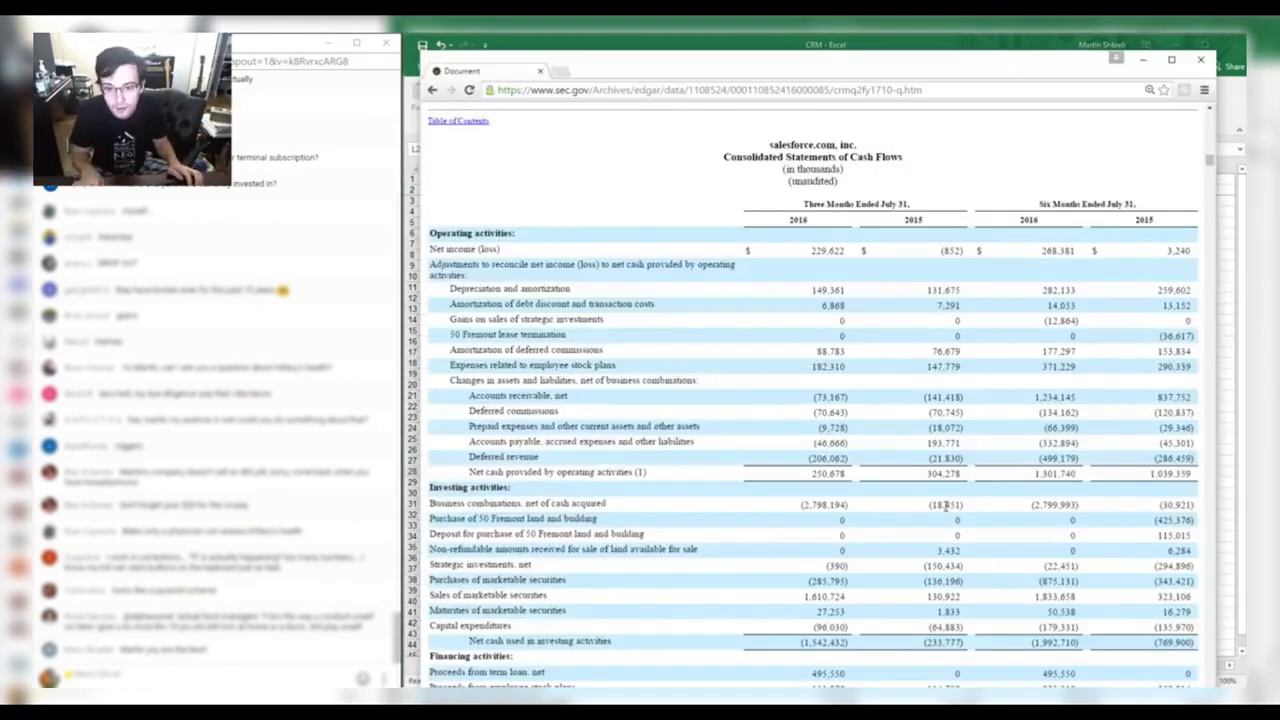
{"action": "key", "text": "alt+Tab"}
{"action": "key", "text": "alt+Tab"}
{"action": "key", "text": "alt+Tab"}
{"action": "key", "text": "alt+Tab"}
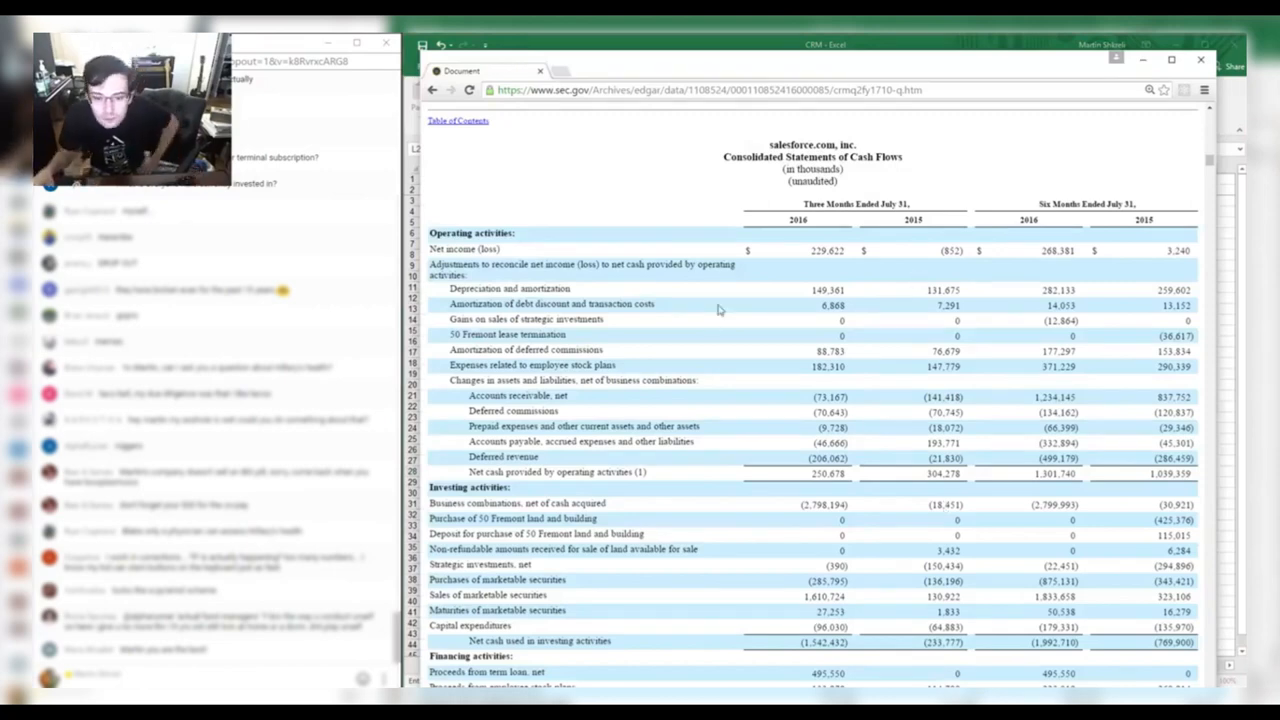
{"action": "left_click_drag", "start_coordinate": [594, 364], "coordinate": [800, 369]}
{"action": "left_click", "coordinate": [808, 371]}
{"action": "left_click_drag", "start_coordinate": [855, 247], "coordinate": [721, 245]}
{"action": "left_click", "coordinate": [721, 247]}
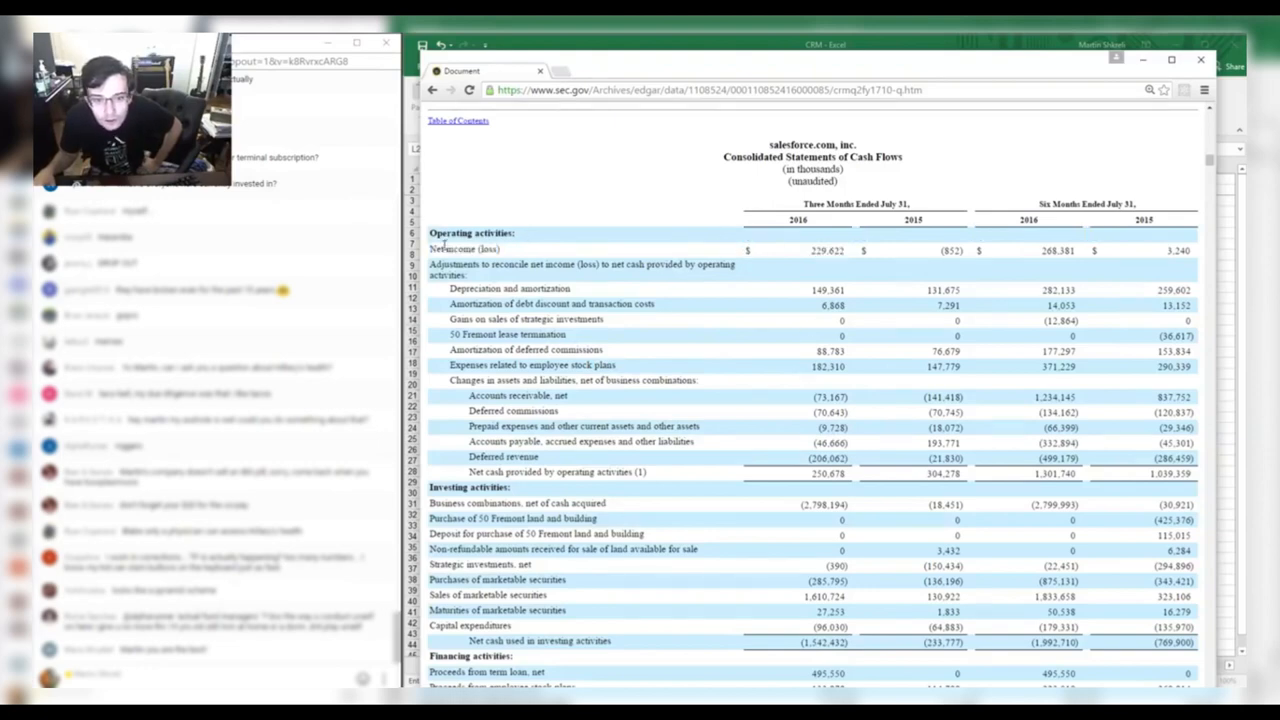
{"action": "left_click_drag", "start_coordinate": [459, 248], "coordinate": [872, 246]}
{"action": "left_click", "coordinate": [872, 250]}
Compare the 10-Q's net income with the income tax benefit line and footnotes of the income statement, and return to the cash flow statement.
{"action": "scroll", "coordinate": [873, 245], "scroll_direction": "up", "scroll_amount": 10}
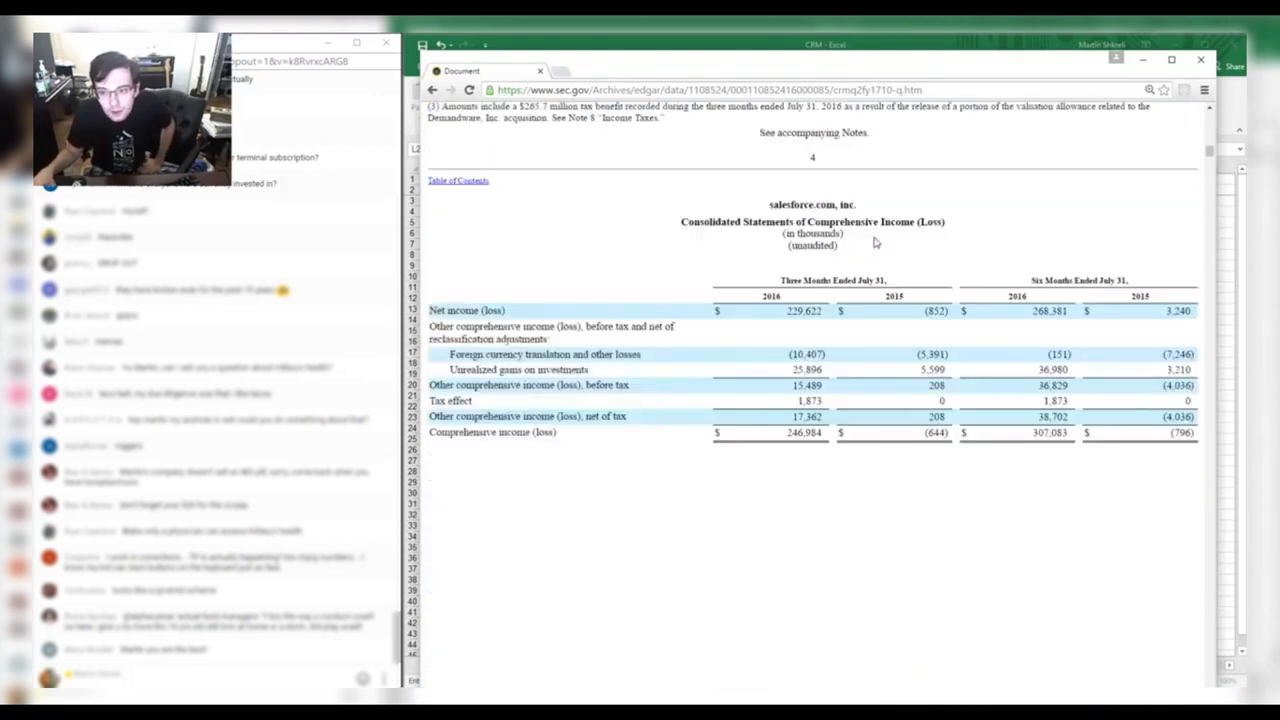
{"action": "left_click_drag", "start_coordinate": [456, 310], "coordinate": [839, 326]}
{"action": "scroll", "coordinate": [880, 418], "scroll_direction": "up", "scroll_amount": 4}
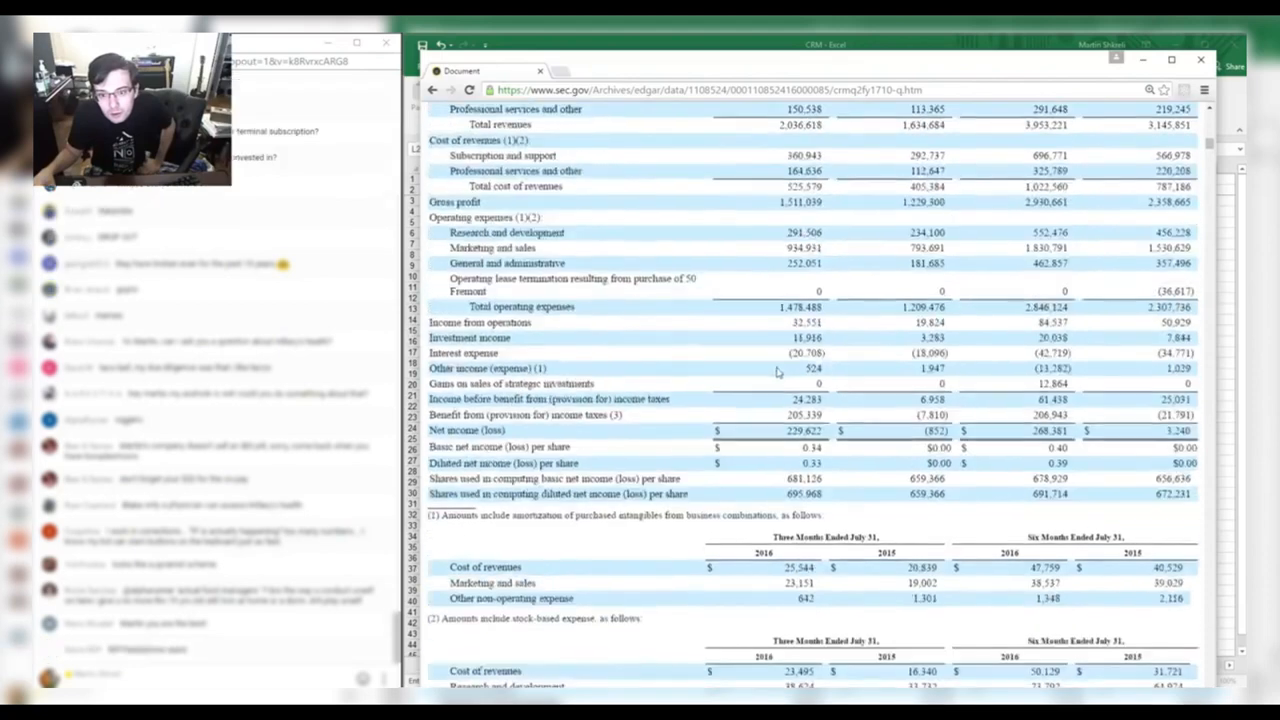
{"action": "scroll", "coordinate": [779, 377], "scroll_direction": "up", "scroll_amount": 3}
{"action": "double_click", "coordinate": [815, 431]}
{"action": "left_click_drag", "start_coordinate": [750, 417], "coordinate": [515, 415]}
{"action": "left_click", "coordinate": [515, 415]}
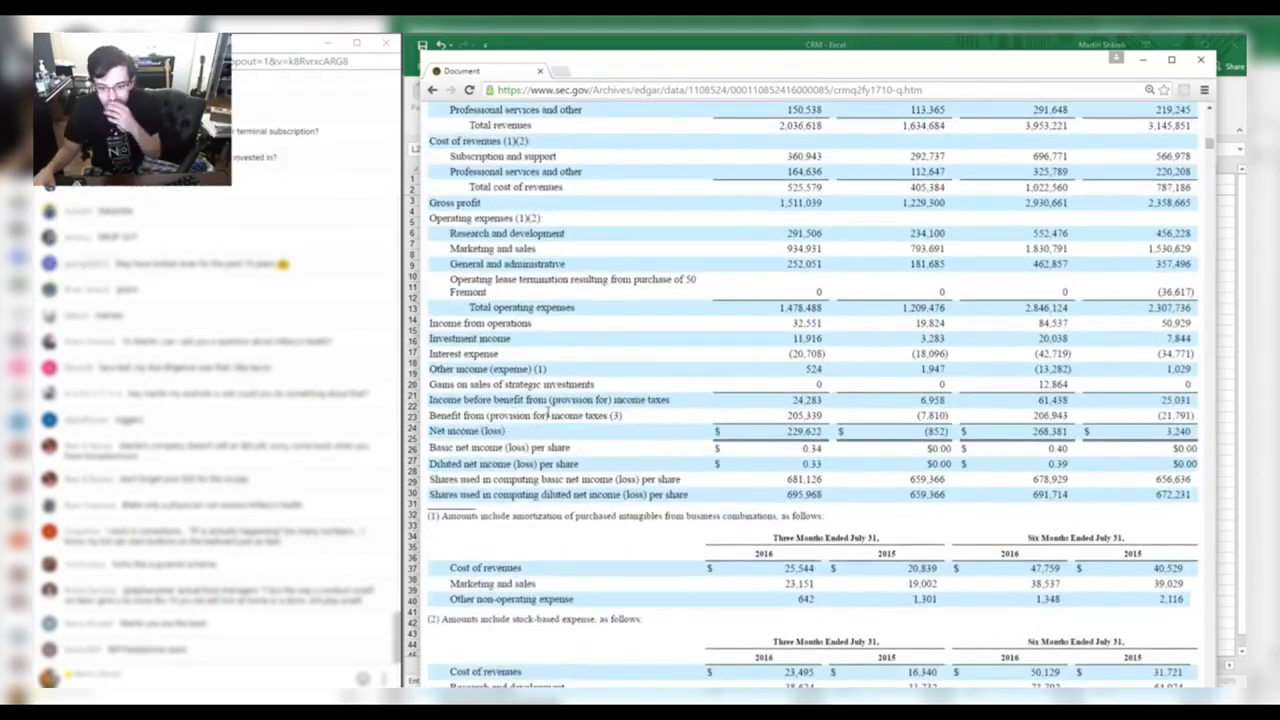
{"action": "scroll", "coordinate": [603, 447], "scroll_direction": "down", "scroll_amount": 2}
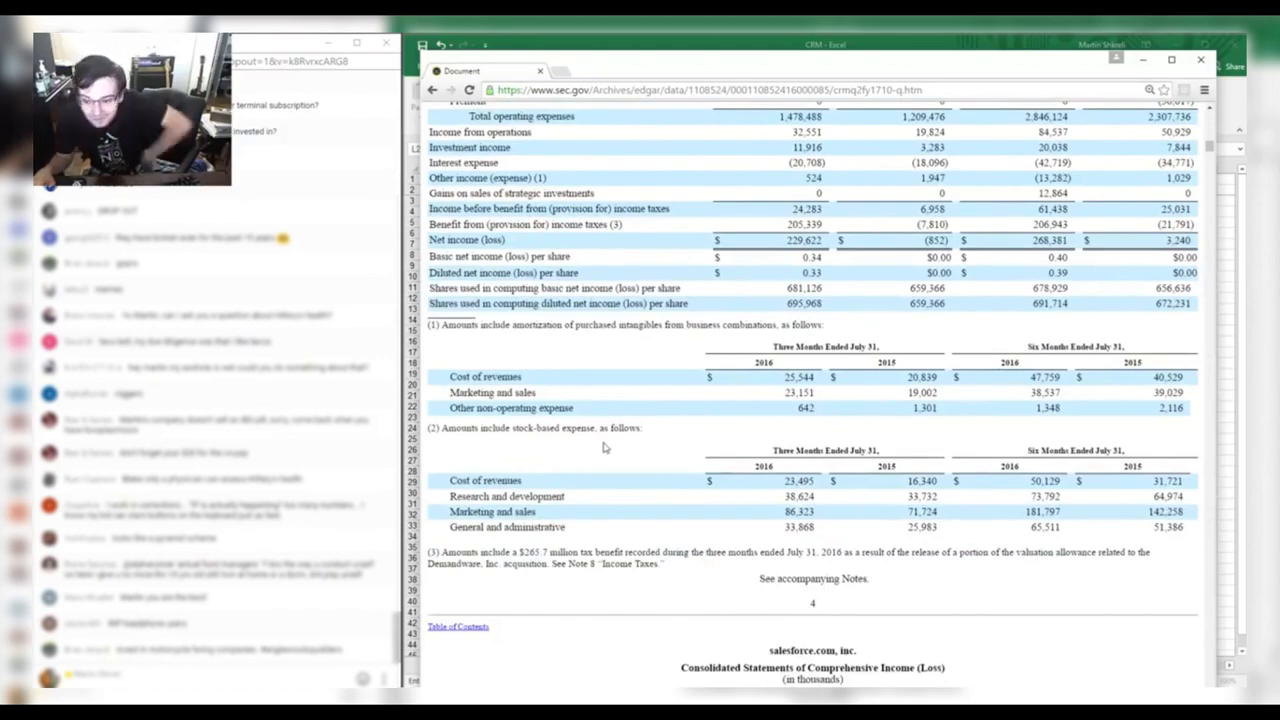
{"action": "scroll", "coordinate": [640, 440], "scroll_direction": "down", "scroll_amount": 13}
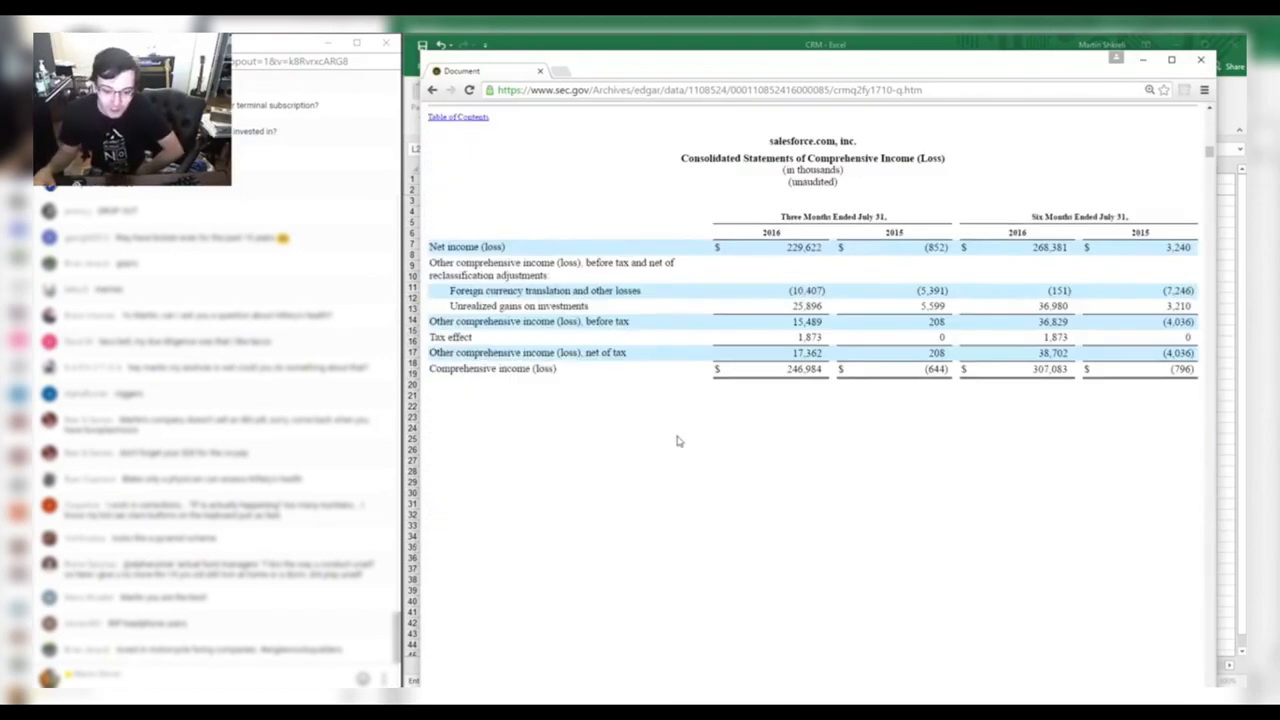
{"action": "scroll", "coordinate": [891, 440], "scroll_direction": "up", "scroll_amount": 3}
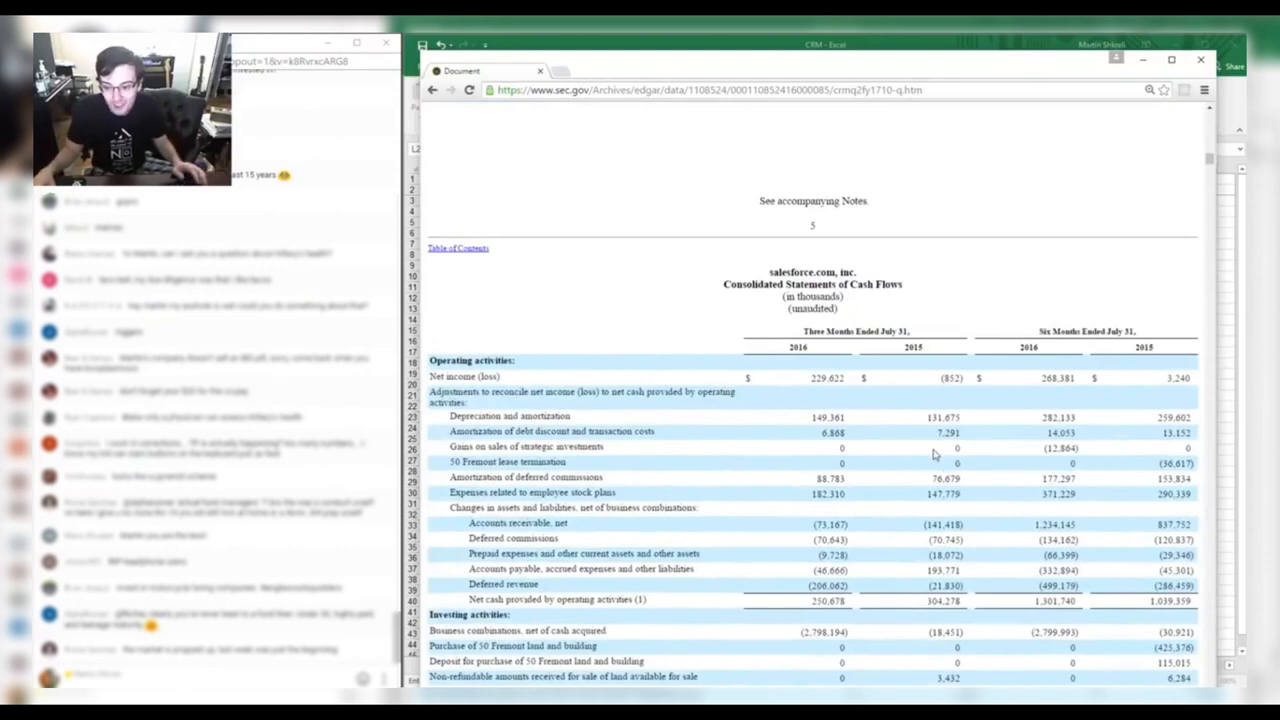
Enter the 10-Q's Q216 net cash provided by operating activities, 250.678, in L28.
{"action": "key", "text": "alt+Tab"}
{"action": "key", "text": "alt+Tab"}
{"action": "key", "text": "alt+Tab"}
{"action": "type", "text": "250,678"}
{"action": "key", "text": "ctrl+Left"}
{"action": "key", "text": "Right"}
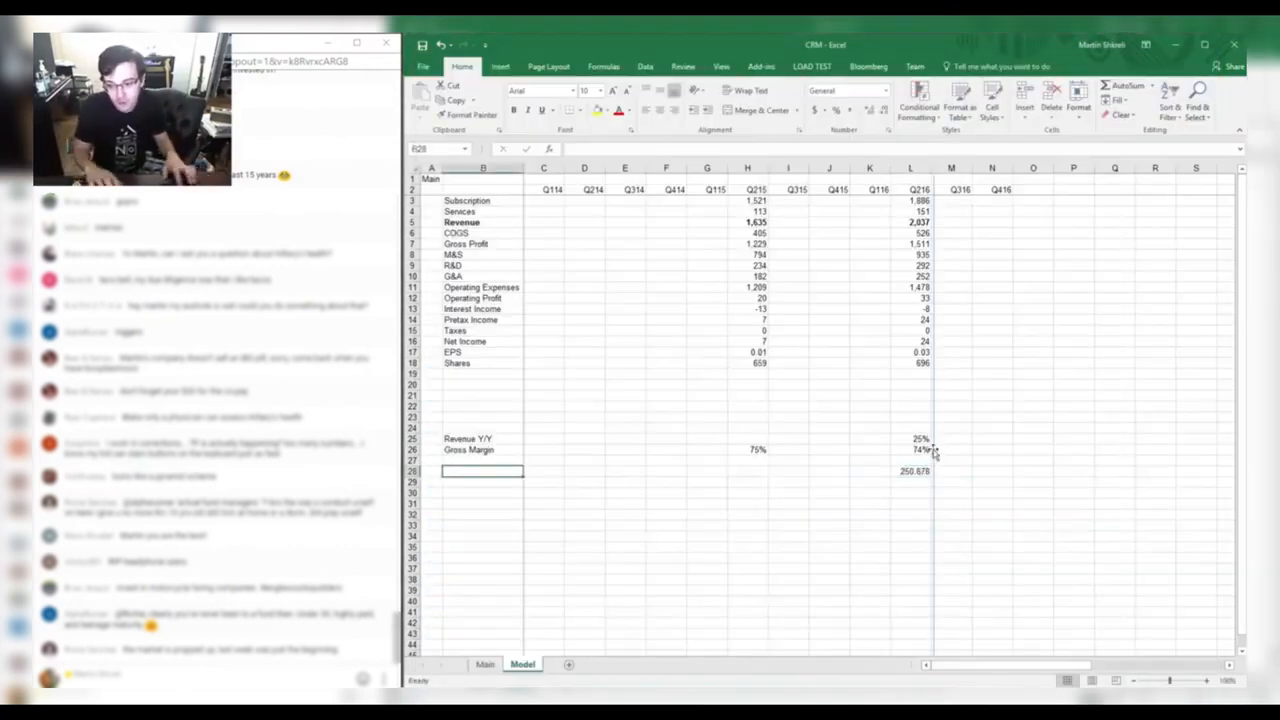
Label rows 28 to 30 in column B as CFFO, CapEx and SBC.
{"action": "type", "text": "CFFO"}
{"action": "key", "text": "Return"}
{"action": "type", "text": "Cap"}
{"action": "key", "text": "Return"}
{"action": "type", "text": "FCF"}
{"action": "key", "text": "Up"}
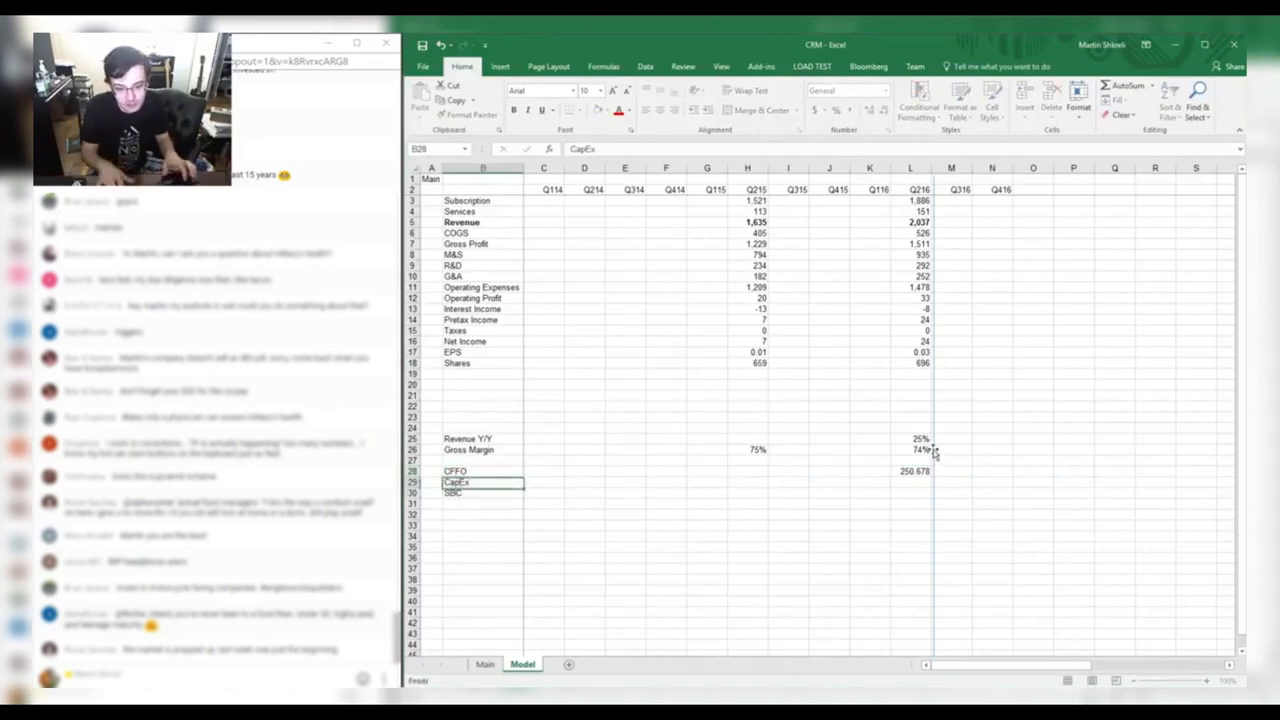
Enter the 10-Q's Q216 capital expenditures, 96.03, in L29.
{"action": "key", "text": "Up"}
{"action": "key", "text": "ctrl+Right"}
{"action": "key", "text": "Down"}
{"action": "key", "text": "alt+Tab"}
{"action": "scroll", "coordinate": [933, 454], "scroll_direction": "down", "scroll_amount": 3}
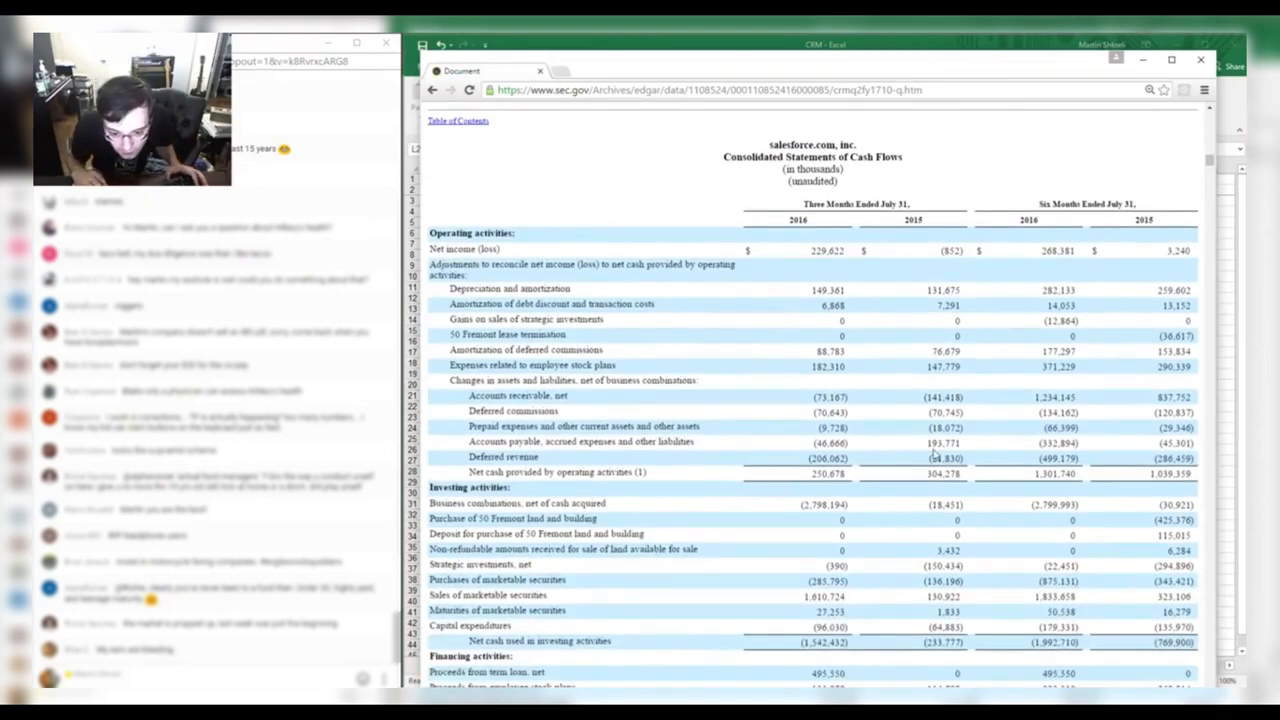
{"action": "scroll", "coordinate": [934, 455], "scroll_direction": "down", "scroll_amount": 1}
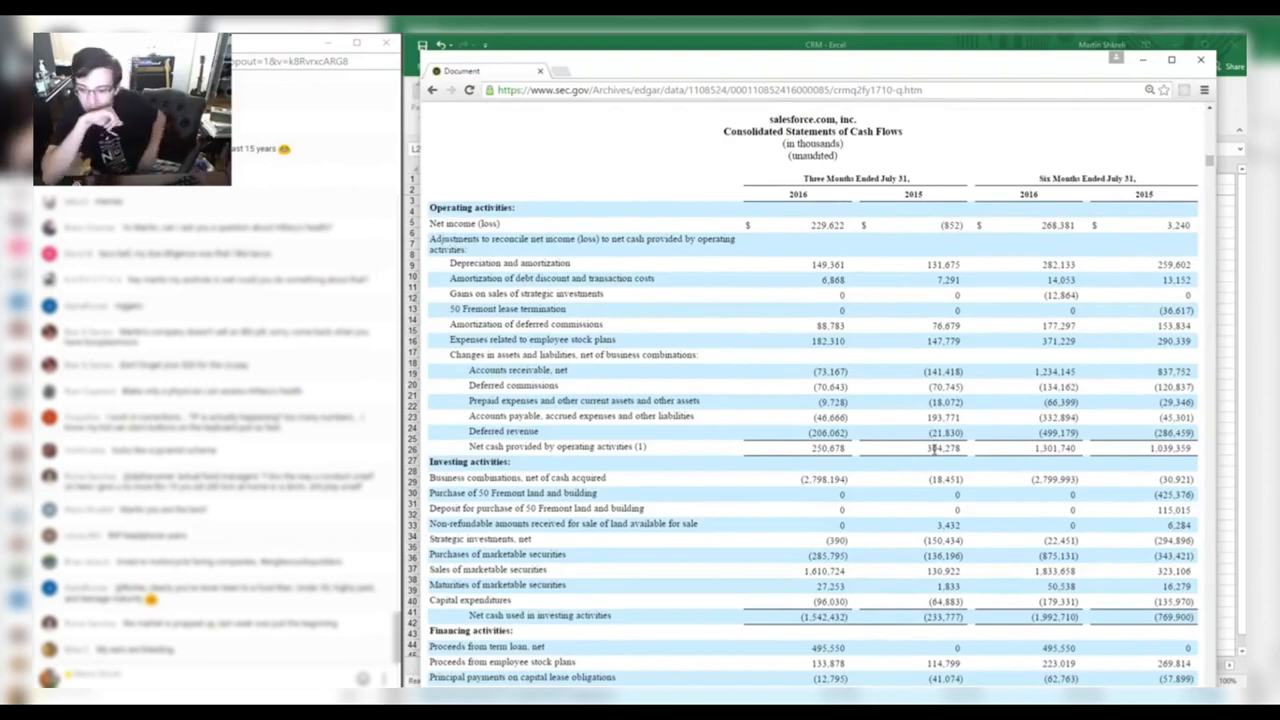
{"action": "key", "text": "alt+Tab"}
{"action": "type", "text": "96"}
{"action": "key", "text": "alt+Tab"}
{"action": "key", "text": "alt+Tab"}
{"action": "type", "text": ",030"}
{"action": "key", "text": "Return"}
Enter the 10-Q's Q216 expenses related to employee stock plans, 182.31, in L30.
{"action": "key", "text": "alt+Tab"}
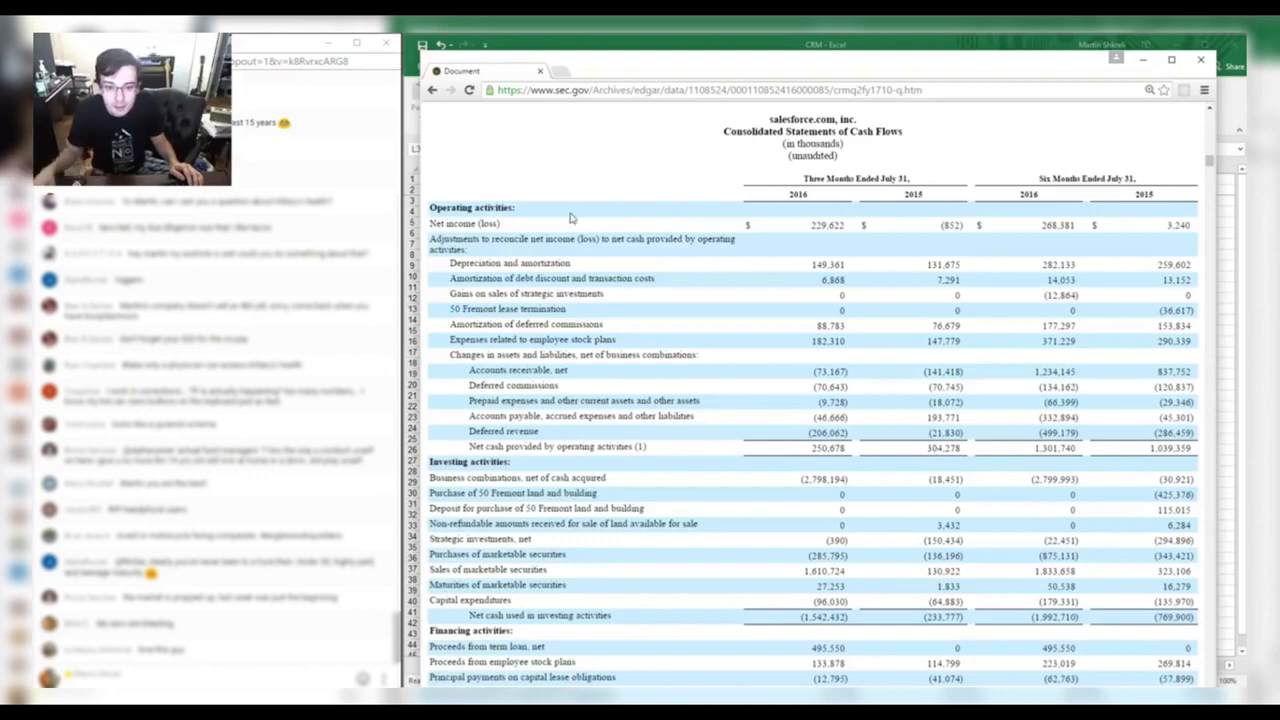
{"action": "left_click_drag", "start_coordinate": [451, 341], "coordinate": [855, 342]}
{"action": "key", "text": "alt+Tab"}
{"action": "type", "text": "182."}
{"action": "key", "text": "alt+Tab"}
{"action": "key", "text": "alt+Tab"}
{"action": "type", "text": "31"}
{"action": "key", "text": "Return"}
Subtract CapEx and SBC from the Q216 operating cash flow in L31 with +L28-L29-L30.
{"action": "type", "text": "+"}
{"action": "key", "text": "Up"}
{"action": "key", "text": "Up"}
{"action": "key", "text": "Up"}
{"action": "type", "text": "-"}
{"action": "key", "text": "Up"}
{"action": "key", "text": "Up"}
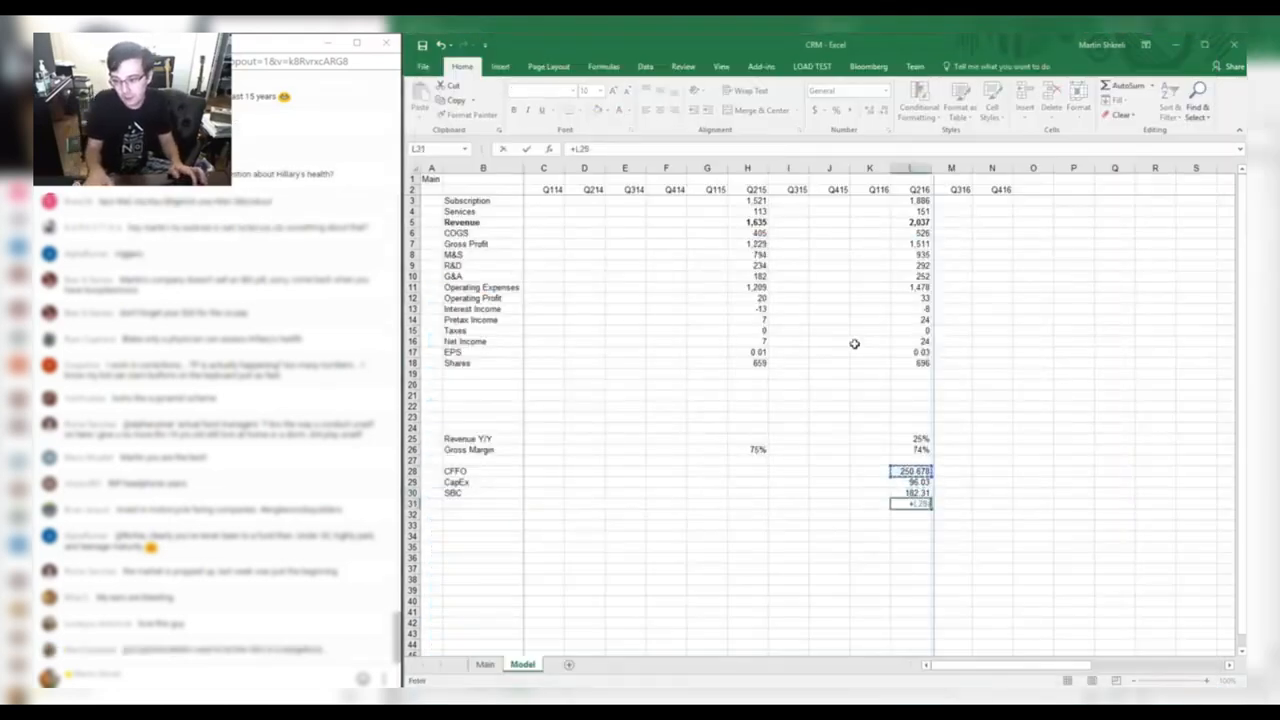
{"action": "type", "text": "-"}
{"action": "key", "text": "Up"}
{"action": "key", "text": "Return"}
{"action": "key", "text": "ctrl+Left"}
{"action": "key", "text": "Right"}
{"action": "key", "text": "ctrl+Right"}
{"action": "key", "text": "ctrl+Left"}
{"action": "key", "text": "Right"}
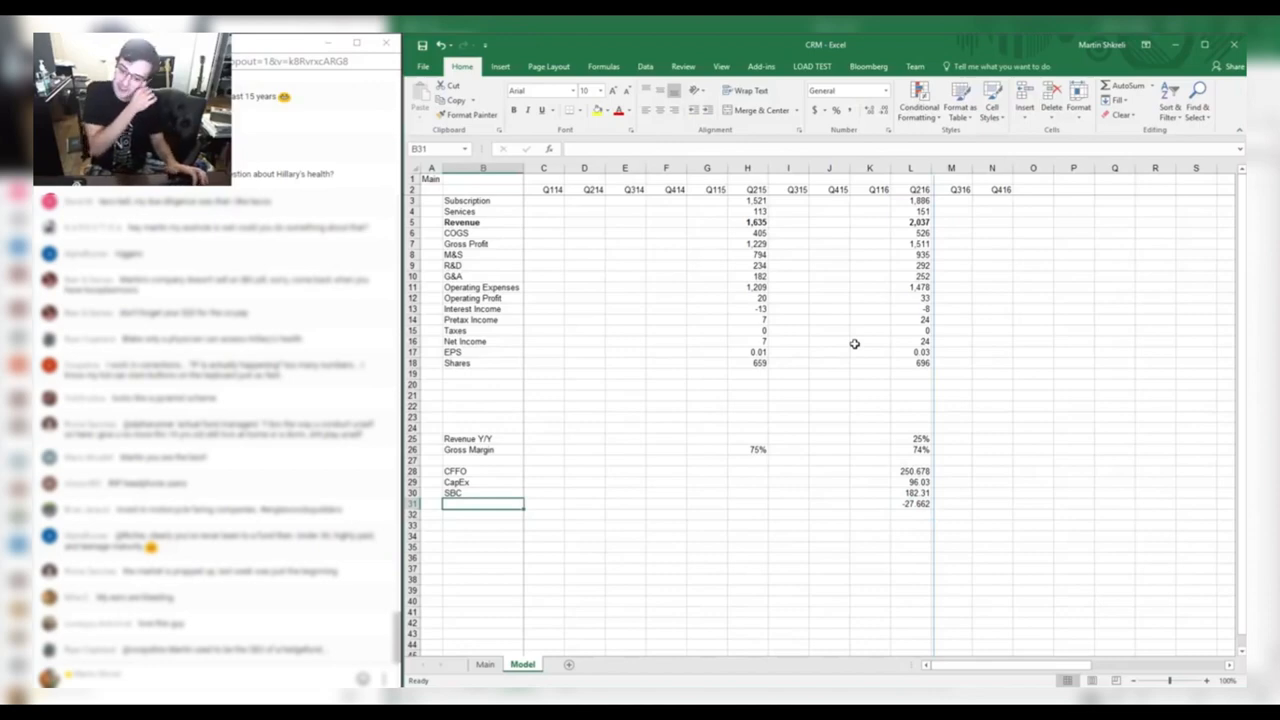
{"action": "key", "text": "shift+F10"}
{"action": "key", "text": "Escape"}
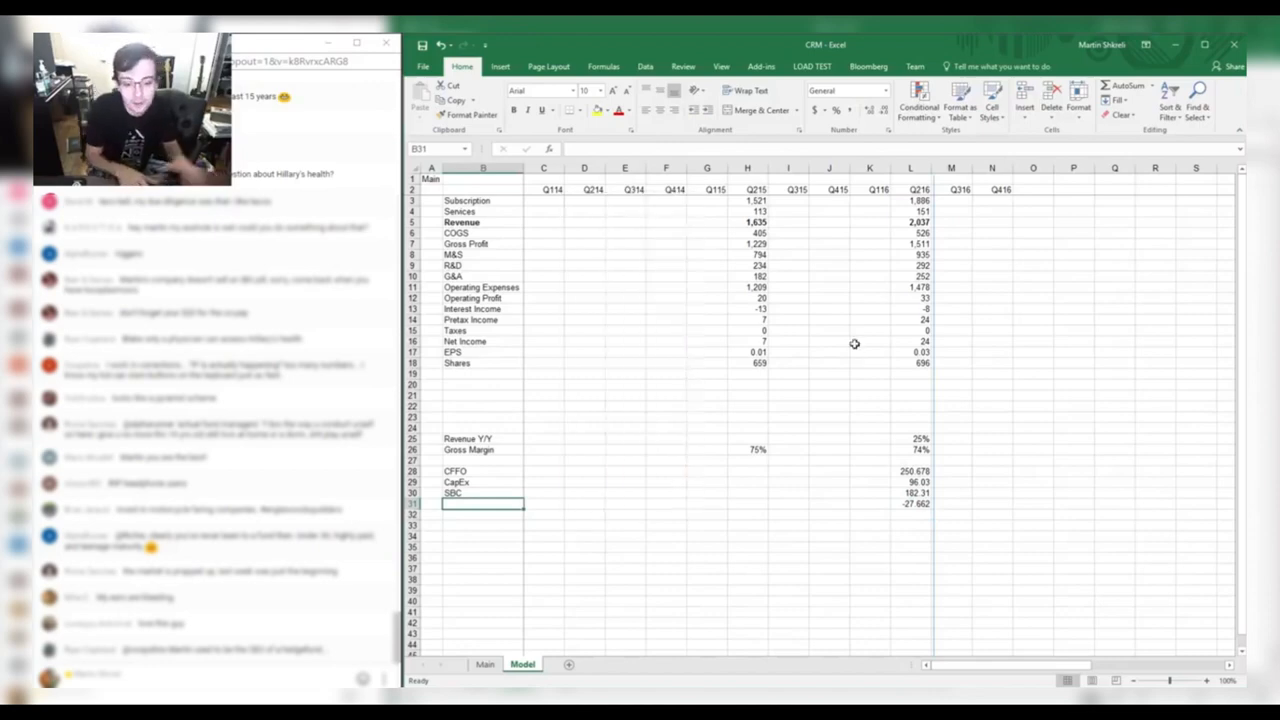
Label B31 as FCF and format rows 28 to 31 as numbers with no decimals and a thousands separator.
{"action": "type", "text": "FC"}
{"action": "key", "text": "ctrl+Right"}
{"action": "key", "text": "shift+space"}
{"action": "key", "text": "shift+Up"}
{"action": "key", "text": "shift+Up"}
{"action": "key", "text": "shift+Up"}
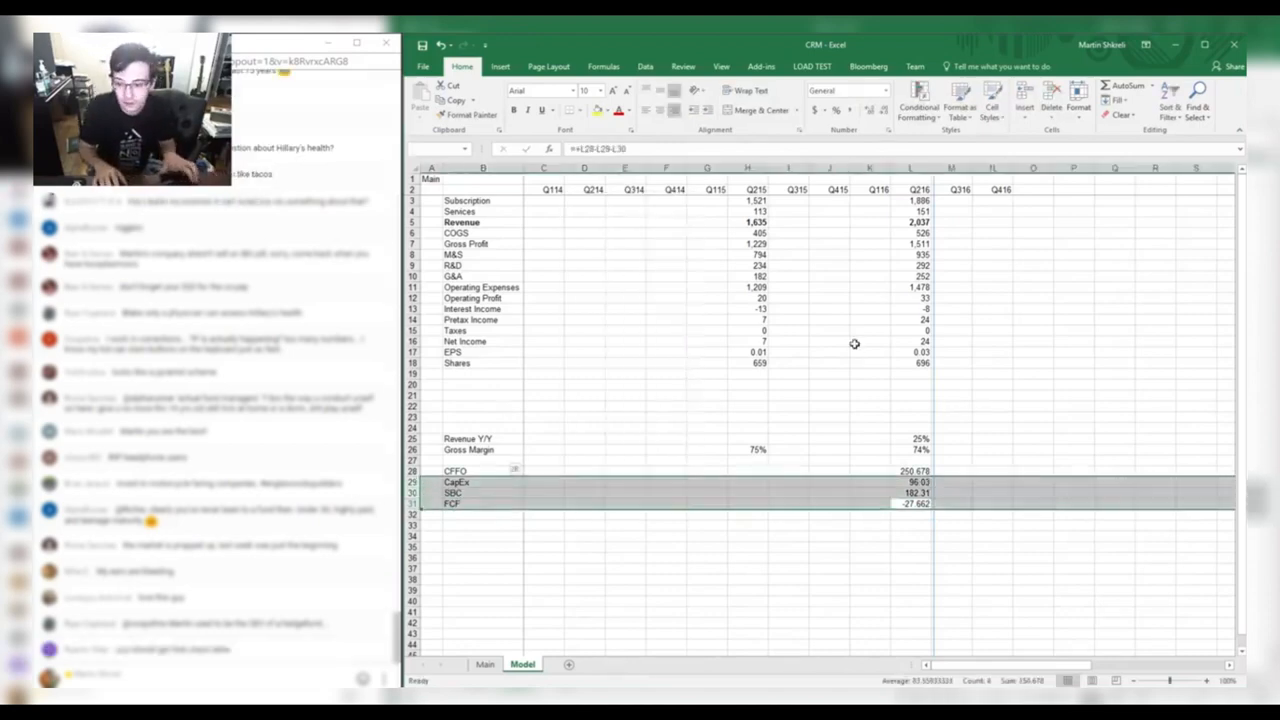
{"action": "key", "text": "ctrl+1"}
{"action": "key", "text": "Down"}
{"action": "key", "text": "Tab"}
{"action": "type", "text": "0"}
{"action": "key", "text": "Tab"}
{"action": "key", "text": "space"}
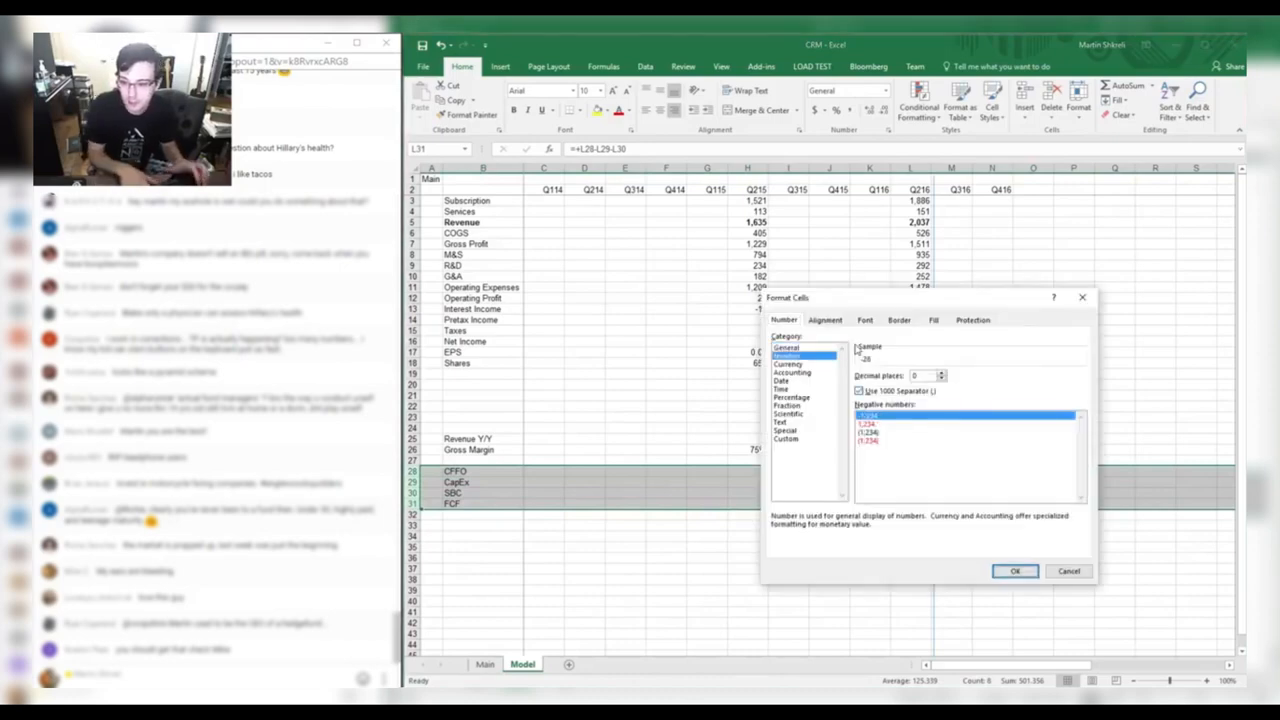
{"action": "key", "text": "Return"}
Make the CFFO row, row 28, bold.
{"action": "key", "text": "Up"}
{"action": "key", "text": "Up"}
{"action": "key", "text": "Up"}
{"action": "key", "text": "shift+space"}
{"action": "key", "text": "ctrl+shift+equal"}
On the Main sheet, format the share price in M2 as a number with two decimals.
{"action": "key", "text": "ctrl+Page_Up"}
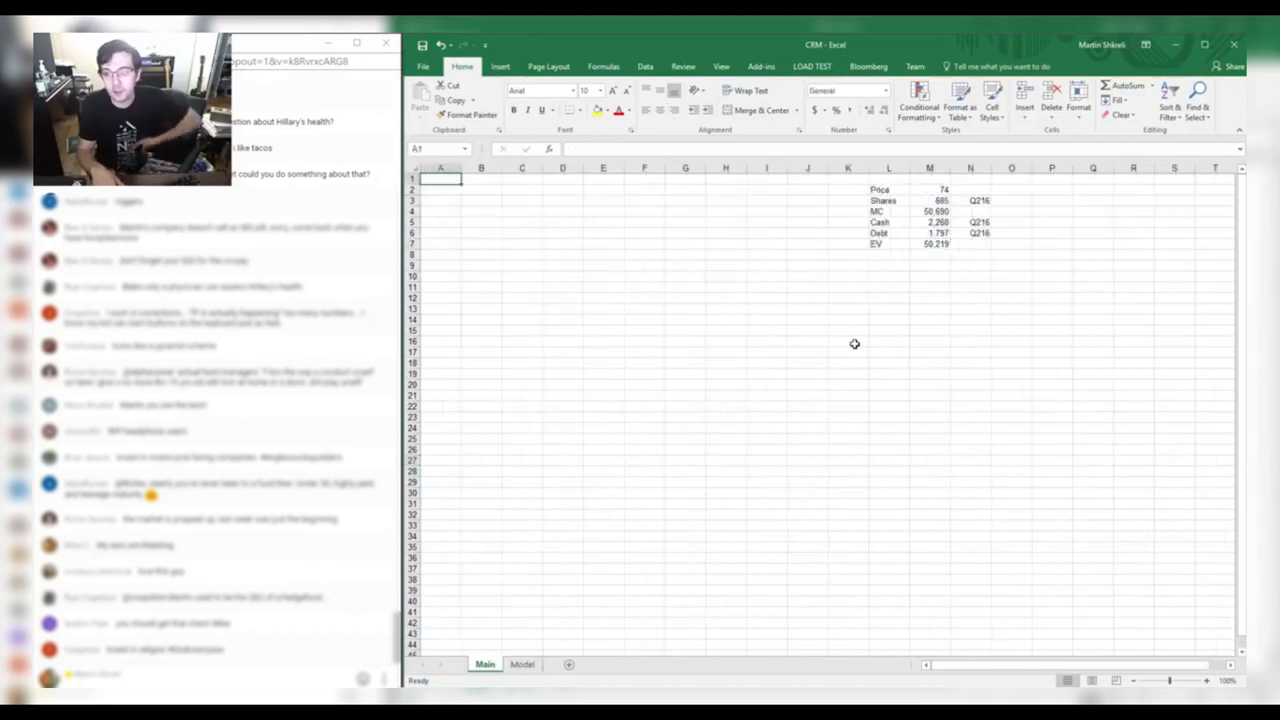
{"action": "key", "text": "Down"}
{"action": "key", "text": "ctrl+Right"}
{"action": "key", "text": "Right"}
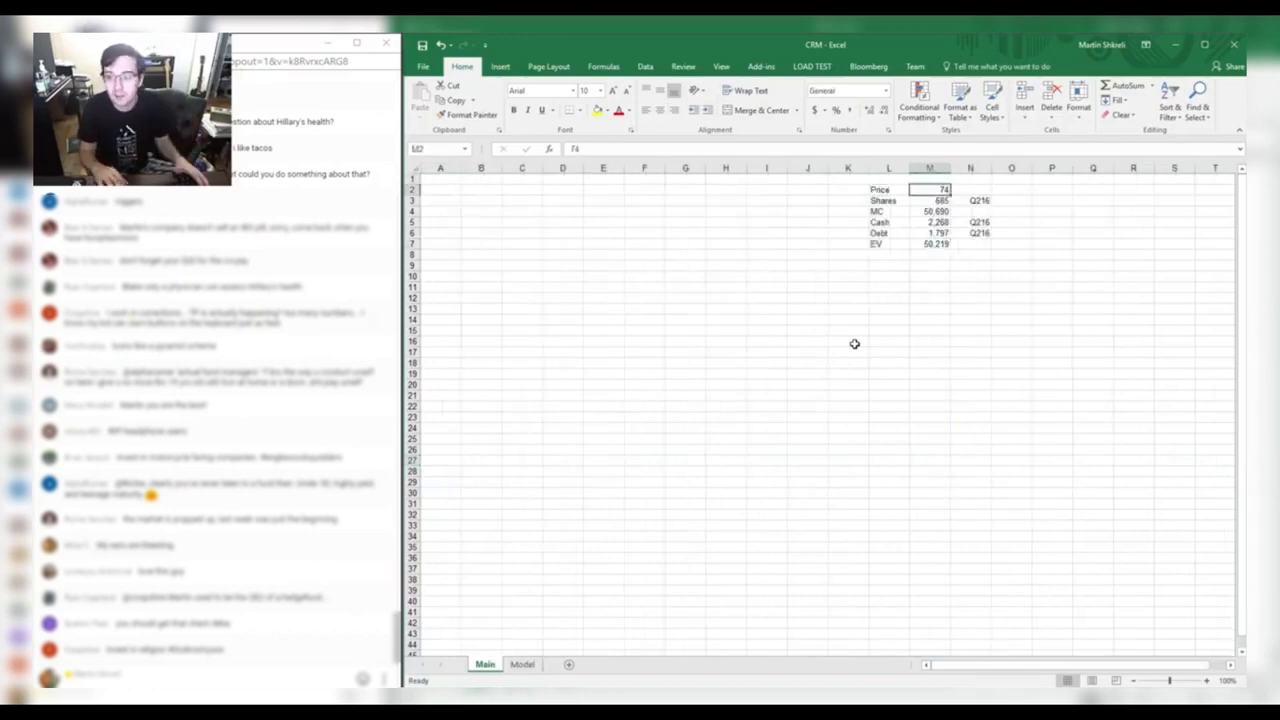
{"action": "key", "text": "ctrl+shift+1"}
{"action": "key", "text": "Home"}
{"action": "key", "text": "Right"}
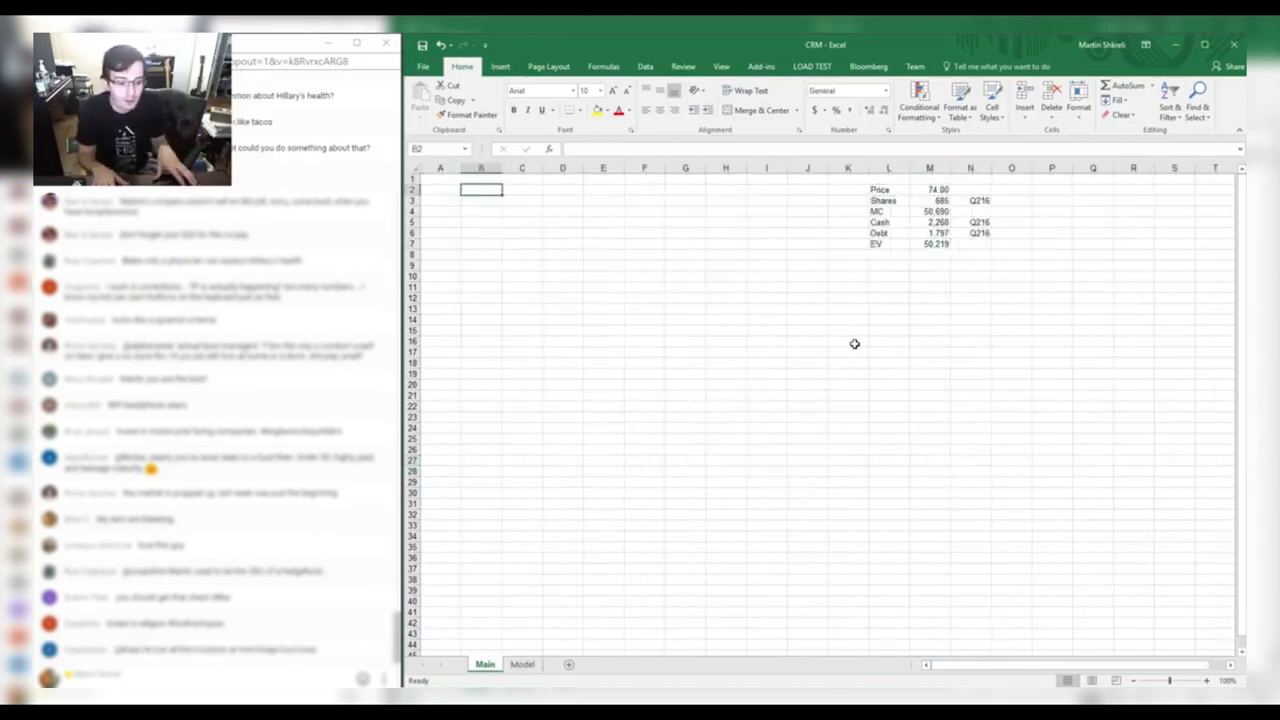
Return to the Model sheet and send the message "what do you mean?" in the live chat.
{"action": "key", "text": "ctrl+Page_Down"}
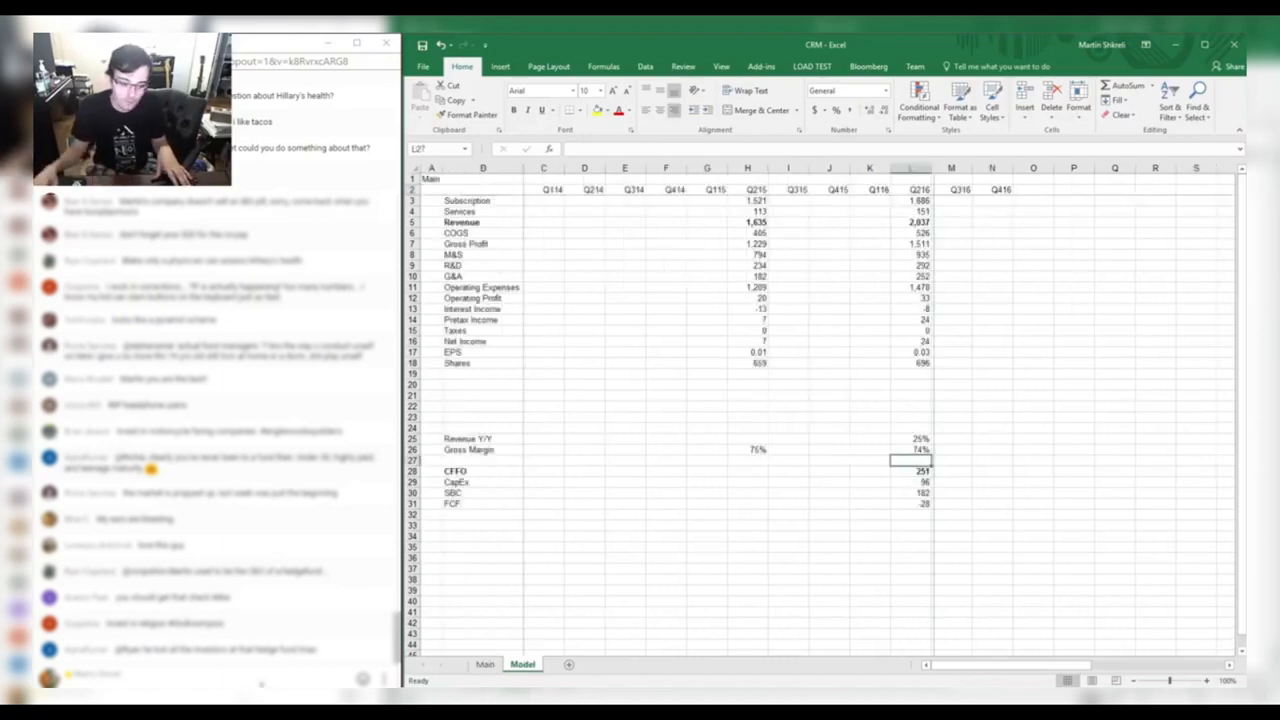
{"action": "left_click", "coordinate": [262, 684]}
{"action": "type", "text": "what do you need"}
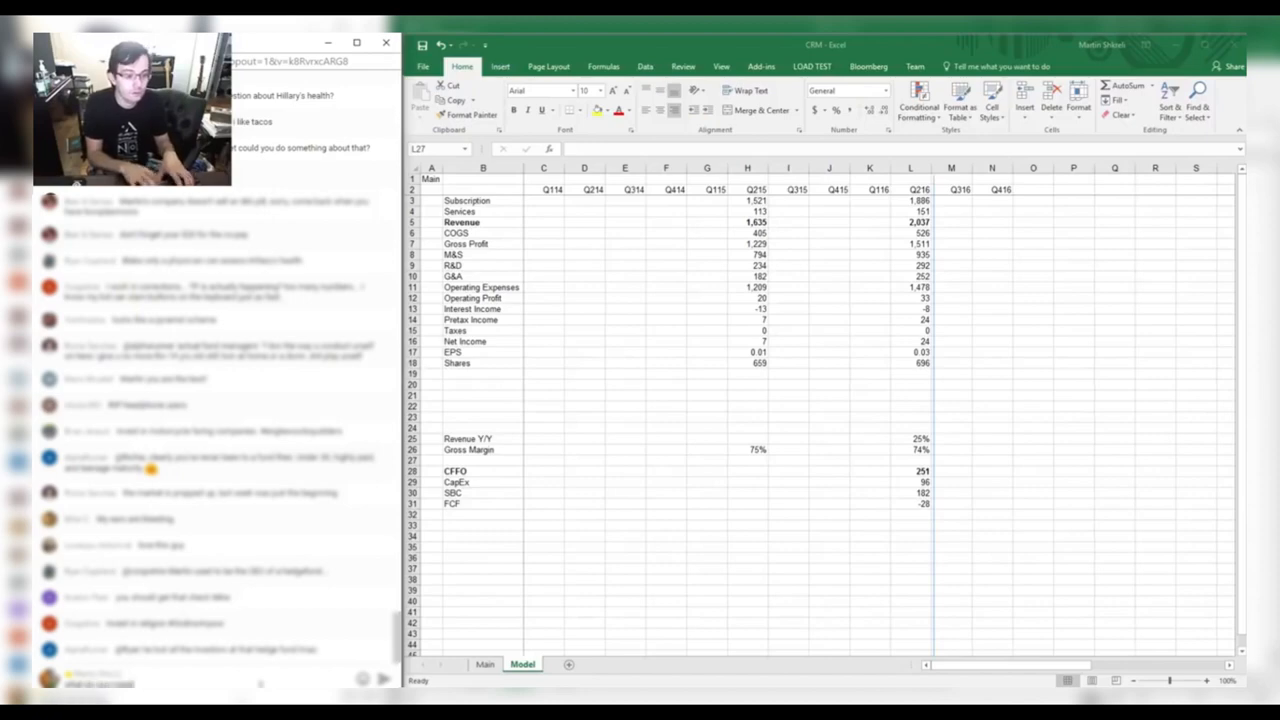
{"action": "key", "text": "Return"}
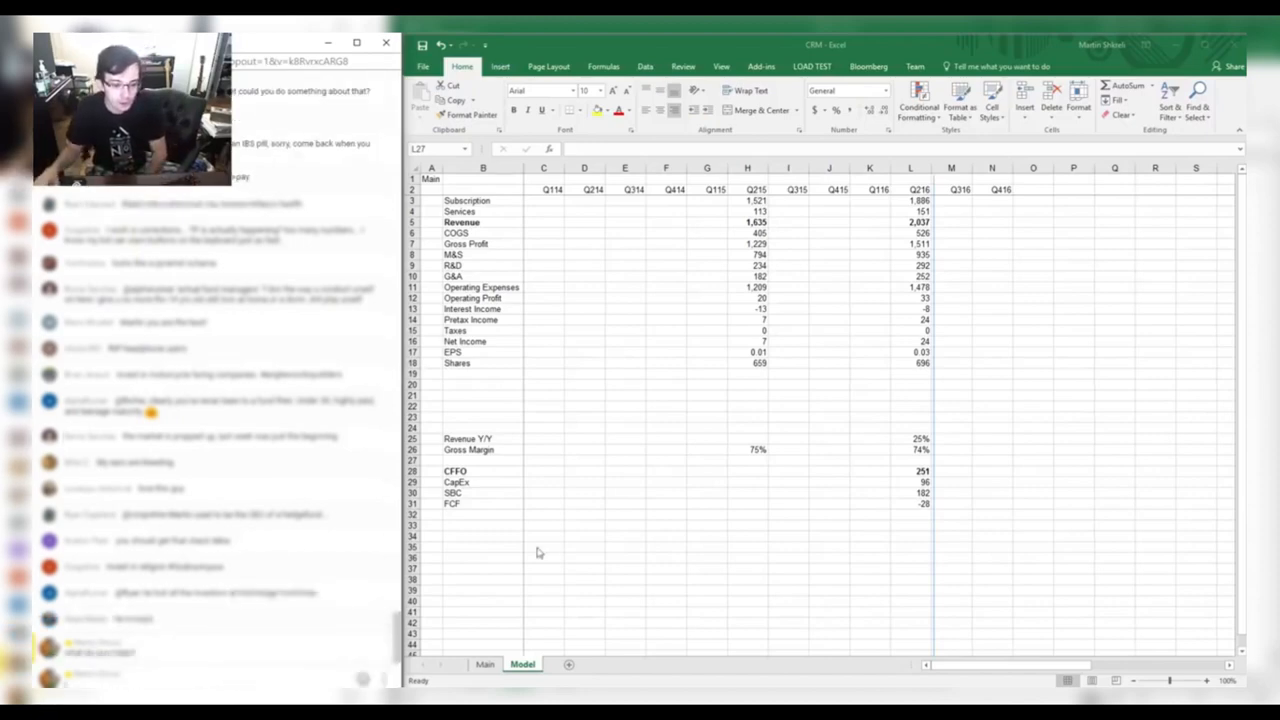
Review the July 2016 10-Q's cash flow statement, stock-based expense notes and Consolidated Statements of Operations.
{"action": "left_click", "coordinate": [845, 459]}
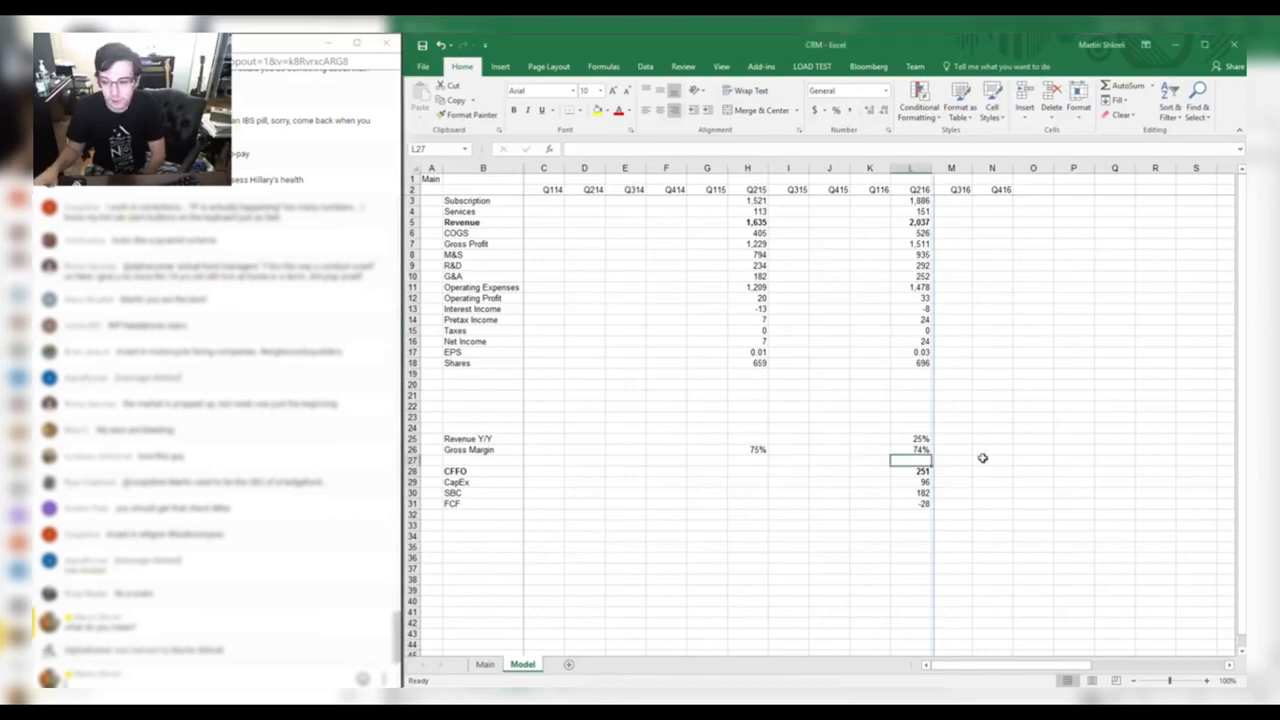
{"action": "left_click", "coordinate": [952, 438]}
{"action": "left_click", "coordinate": [959, 203]}
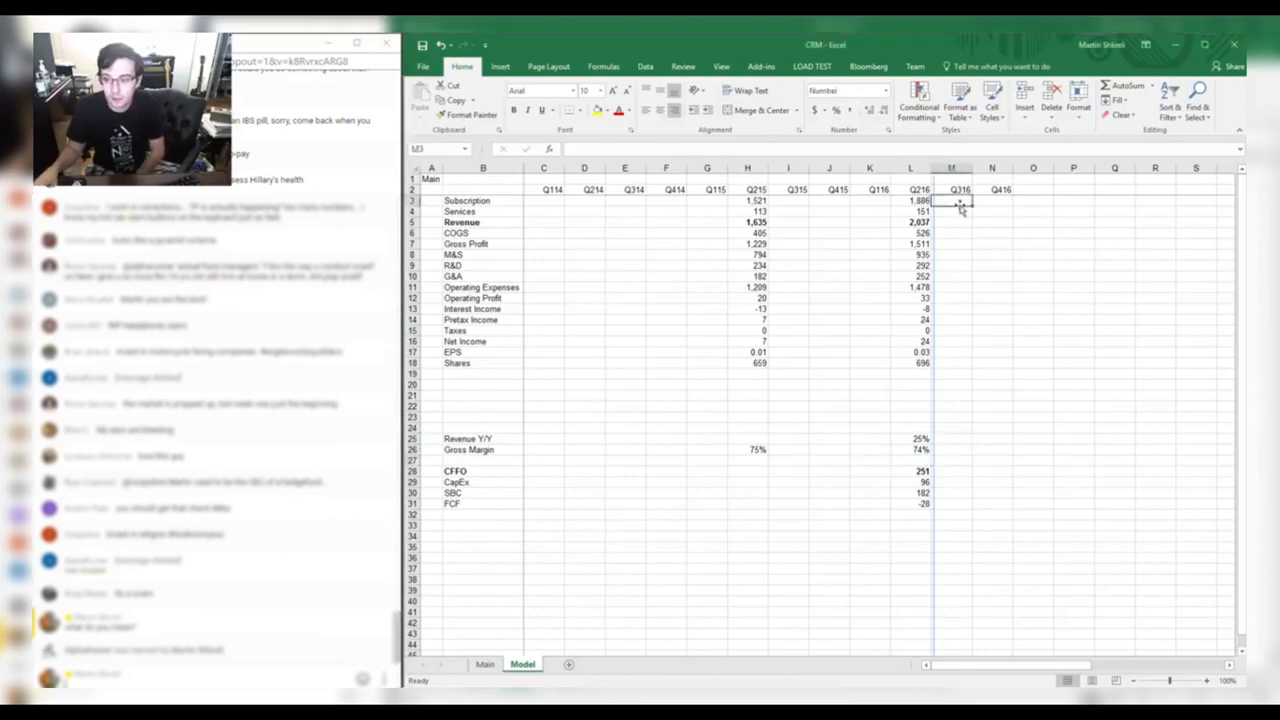
{"action": "key", "text": "alt+Tab"}
{"action": "key", "text": "alt+Tab"}
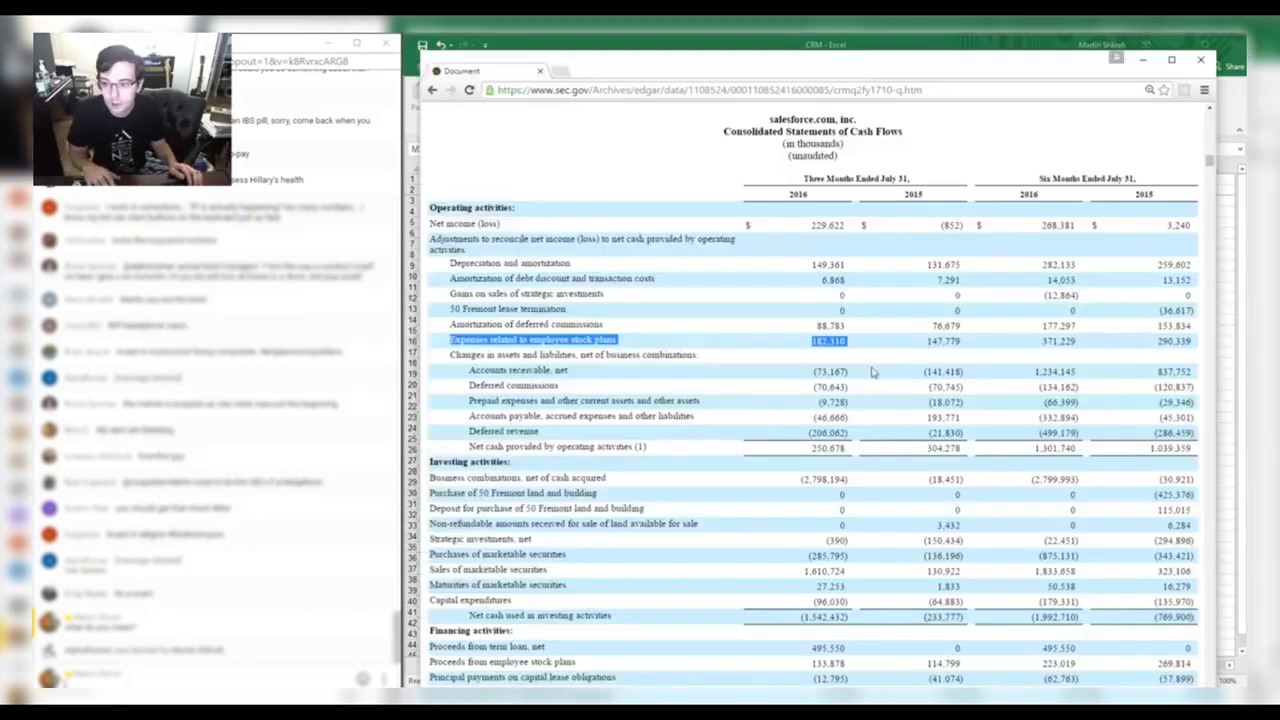
{"action": "scroll", "coordinate": [871, 372], "scroll_direction": "up", "scroll_amount": 15}
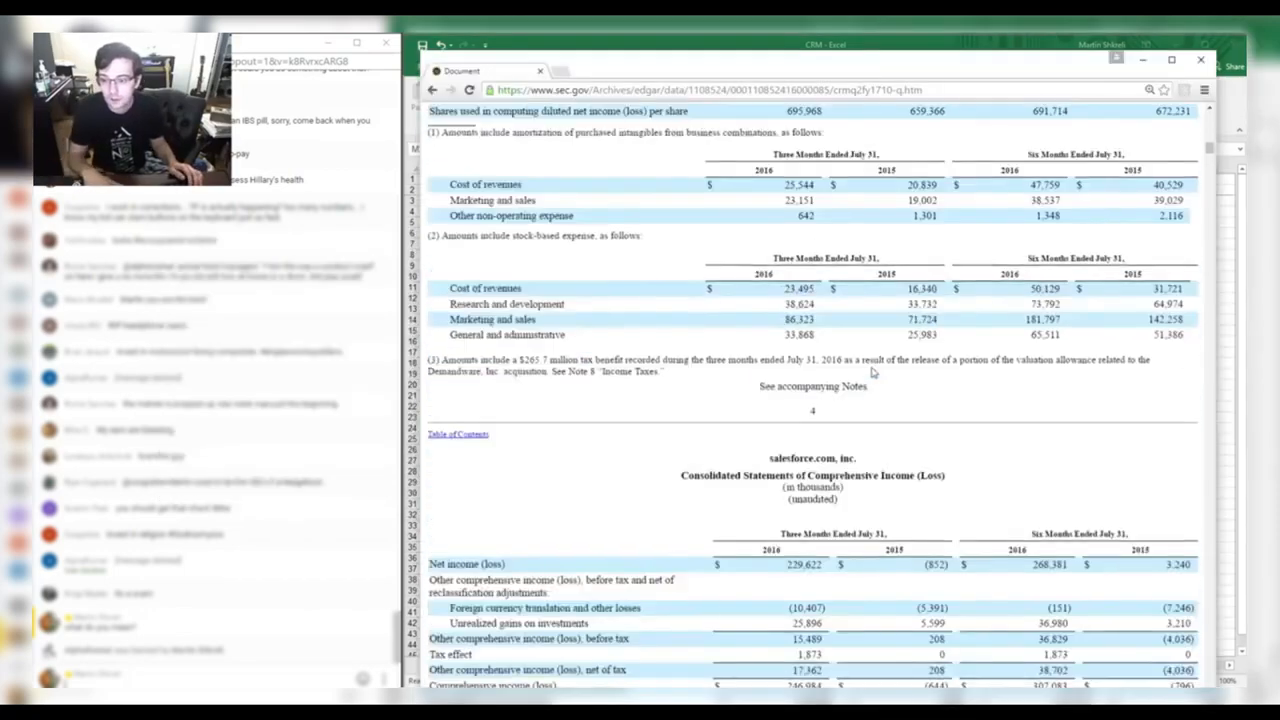
{"action": "scroll", "coordinate": [871, 372], "scroll_direction": "up", "scroll_amount": 5}
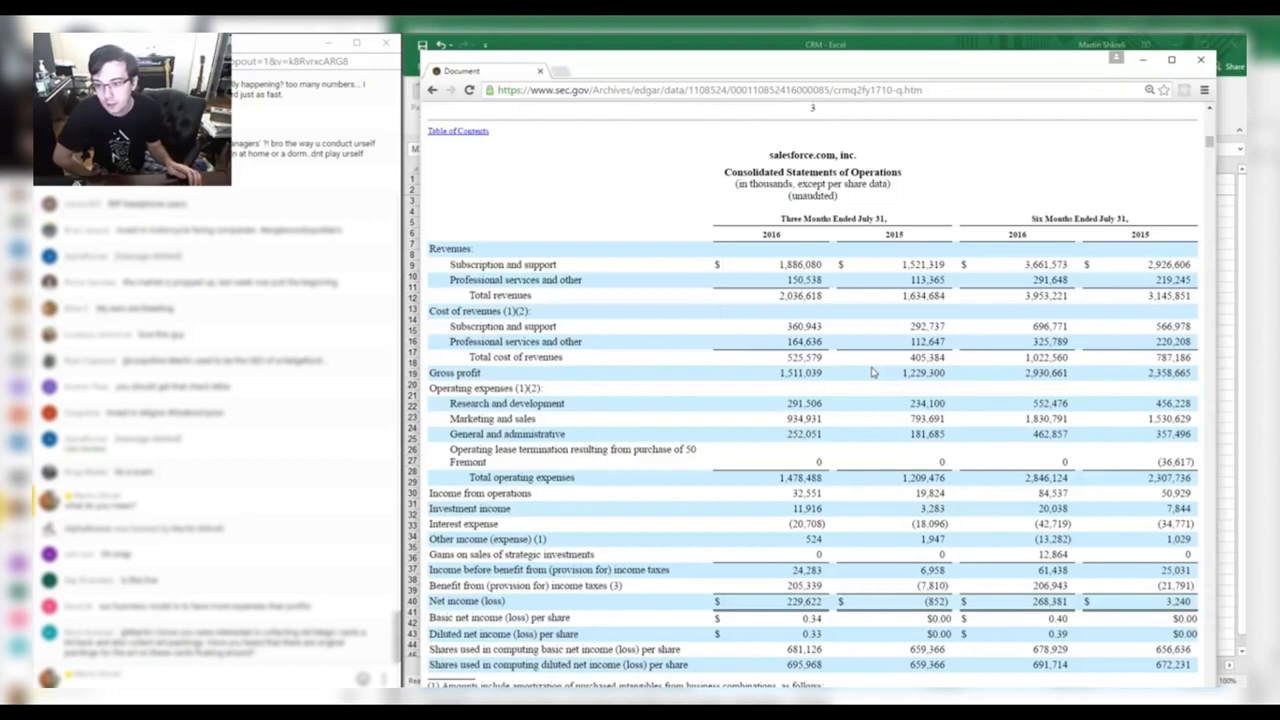
Go back to Salesforce's EDGAR filing list and open the 10-Q document for the period ending 2016-04-30.
{"action": "key", "text": "alt+Left"}
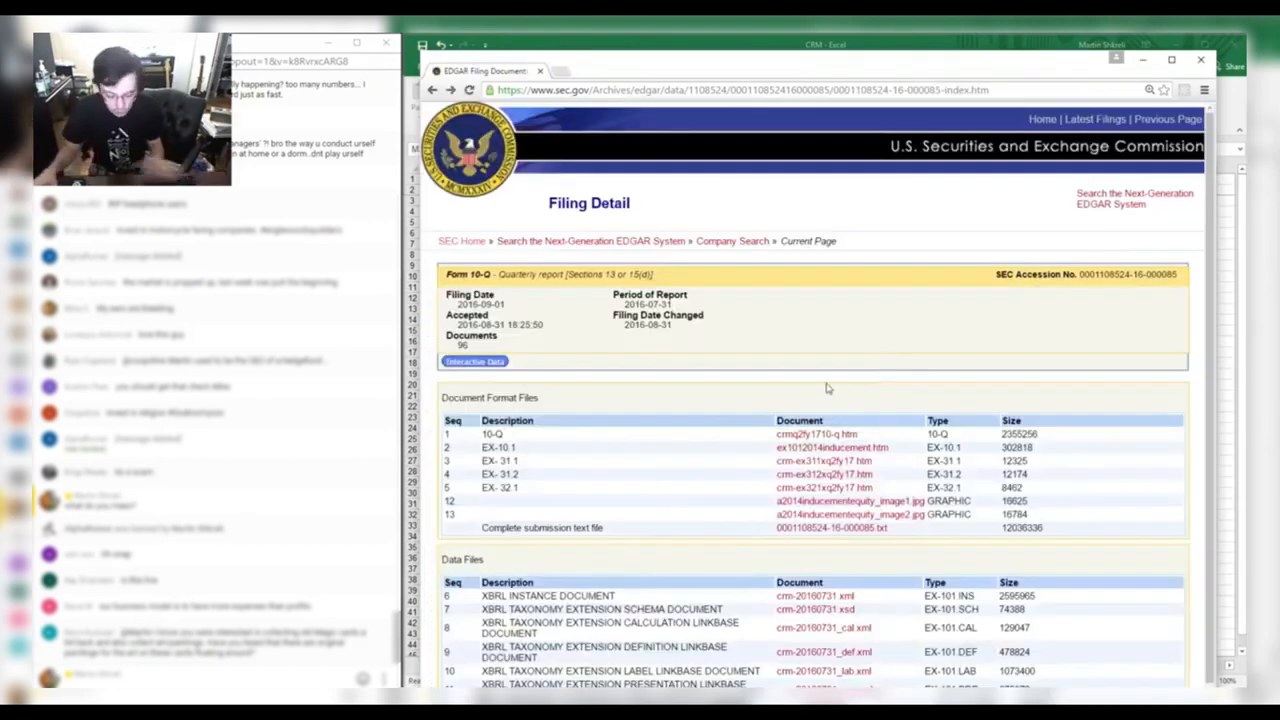
{"action": "left_click", "coordinate": [432, 90]}
{"action": "scroll", "coordinate": [546, 573], "scroll_direction": "down", "scroll_amount": 2}
{"action": "scroll", "coordinate": [519, 487], "scroll_direction": "down", "scroll_amount": 2}
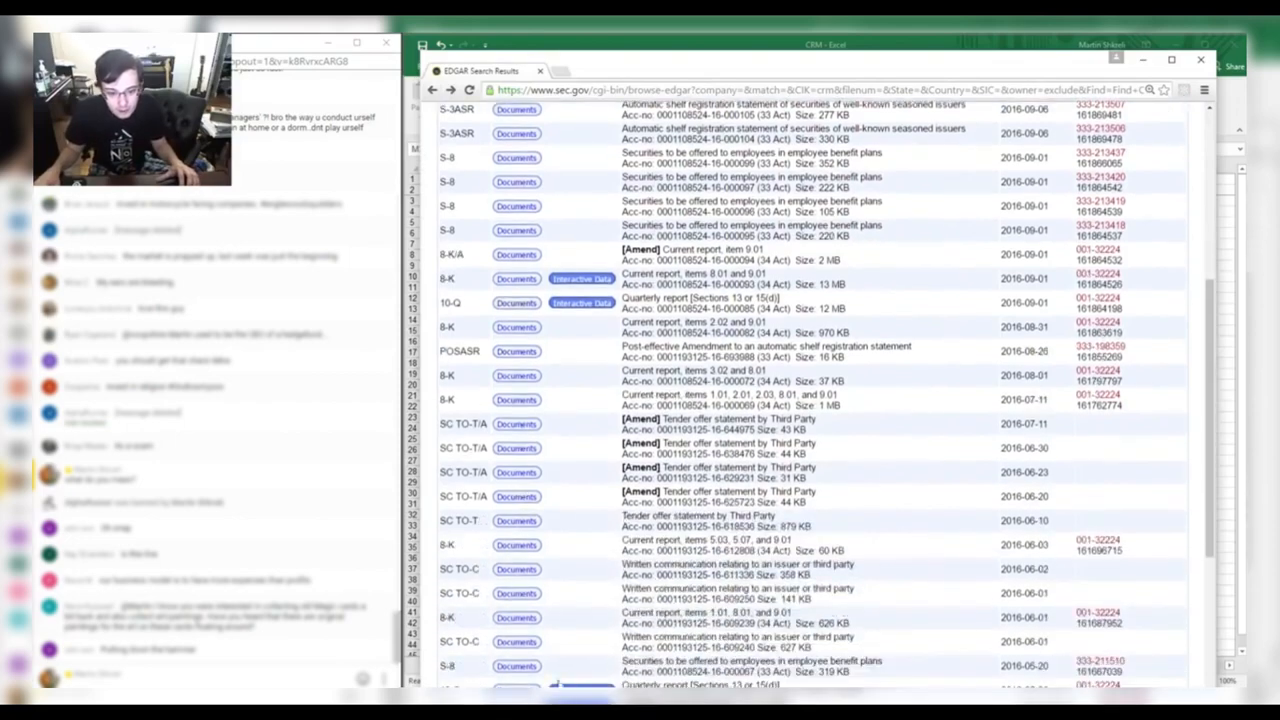
{"action": "left_click", "coordinate": [516, 688]}
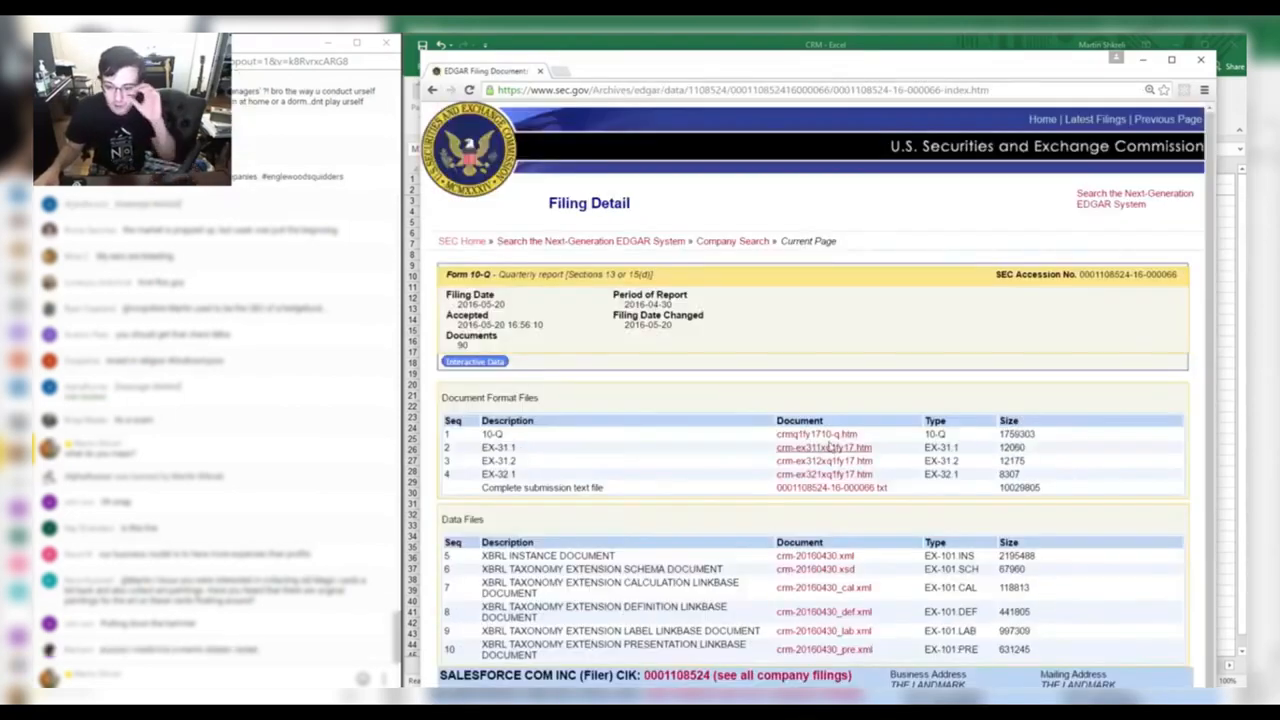
{"action": "left_click", "coordinate": [822, 440]}
Find the Consolidated Statements of Operations for the three months ended April 30 in the 10-Q.
{"action": "scroll", "coordinate": [830, 438], "scroll_direction": "down", "scroll_amount": 15}
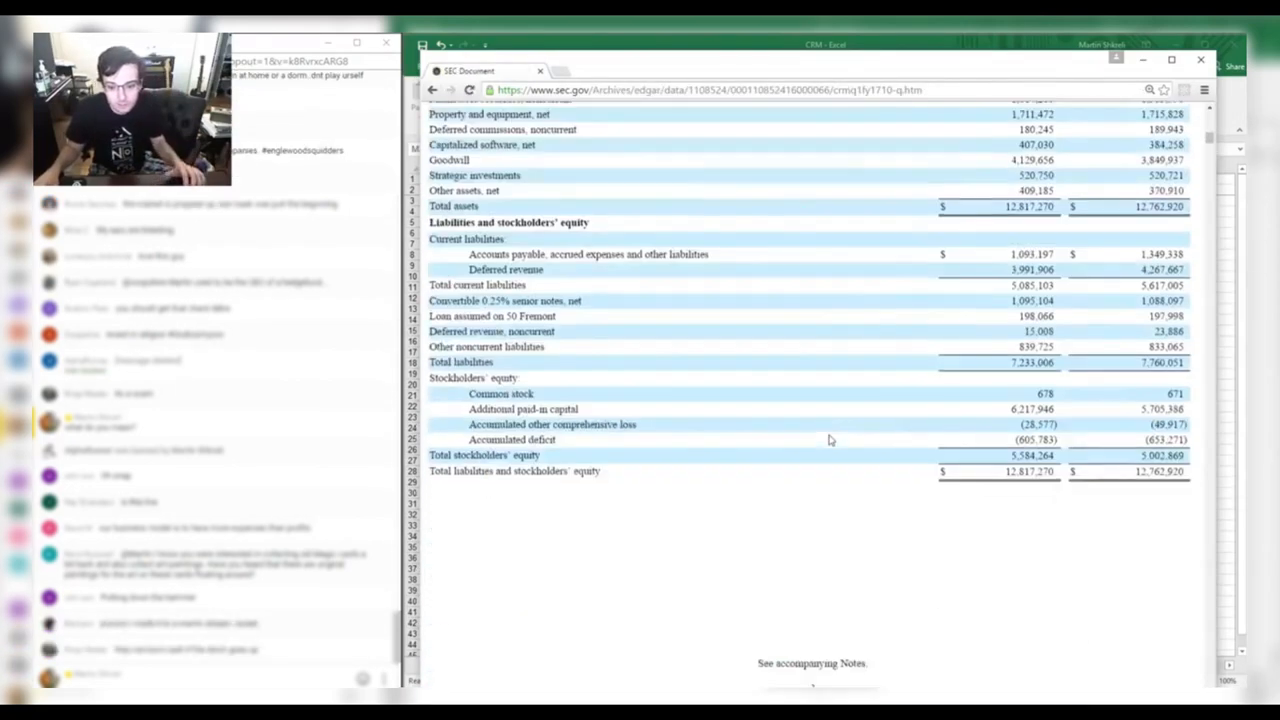
{"action": "scroll", "coordinate": [829, 439], "scroll_direction": "up", "scroll_amount": 5}
{"action": "scroll", "coordinate": [829, 439], "scroll_direction": "down", "scroll_amount": 10}
{"action": "scroll", "coordinate": [829, 439], "scroll_direction": "up", "scroll_amount": 7}
{"action": "scroll", "coordinate": [829, 439], "scroll_direction": "up", "scroll_amount": 5}
{"action": "scroll", "coordinate": [829, 439], "scroll_direction": "down", "scroll_amount": 10}
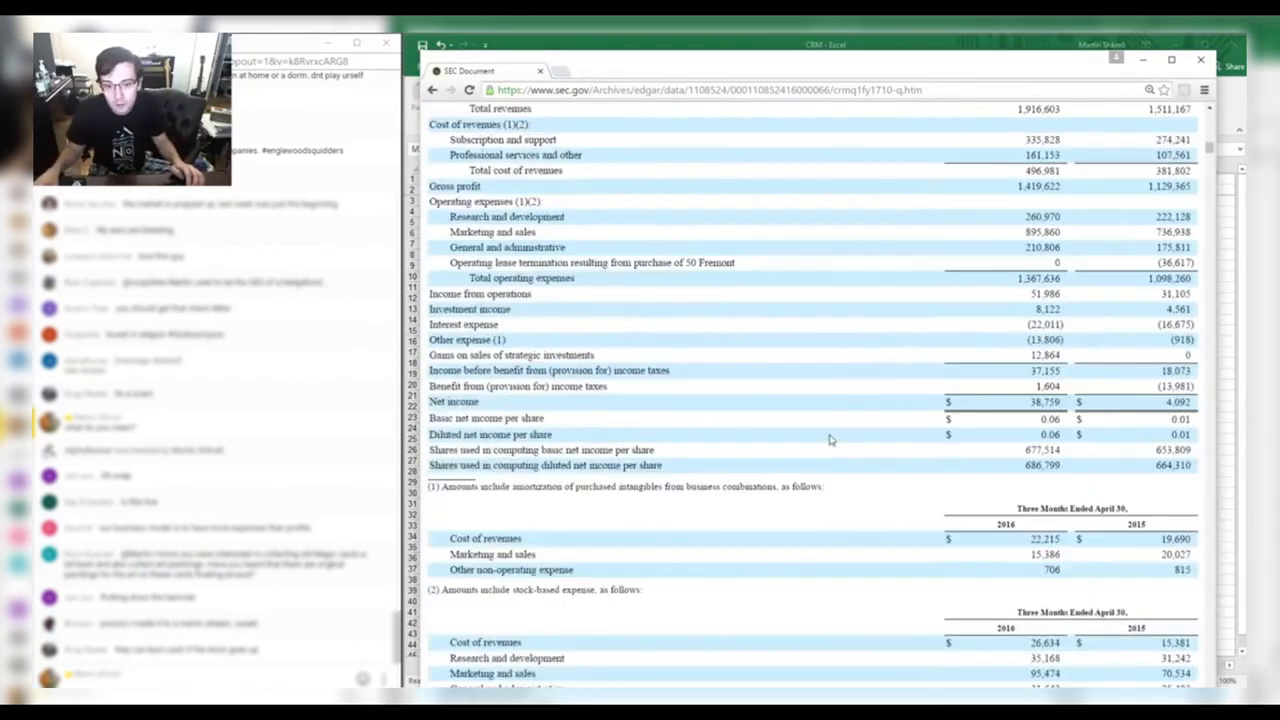
{"action": "scroll", "coordinate": [829, 439], "scroll_direction": "up", "scroll_amount": 4}
{"action": "scroll", "coordinate": [829, 439], "scroll_direction": "down", "scroll_amount": 1}
{"action": "scroll", "coordinate": [829, 439], "scroll_direction": "down", "scroll_amount": 2}
{"action": "scroll", "coordinate": [829, 439], "scroll_direction": "up", "scroll_amount": 1}
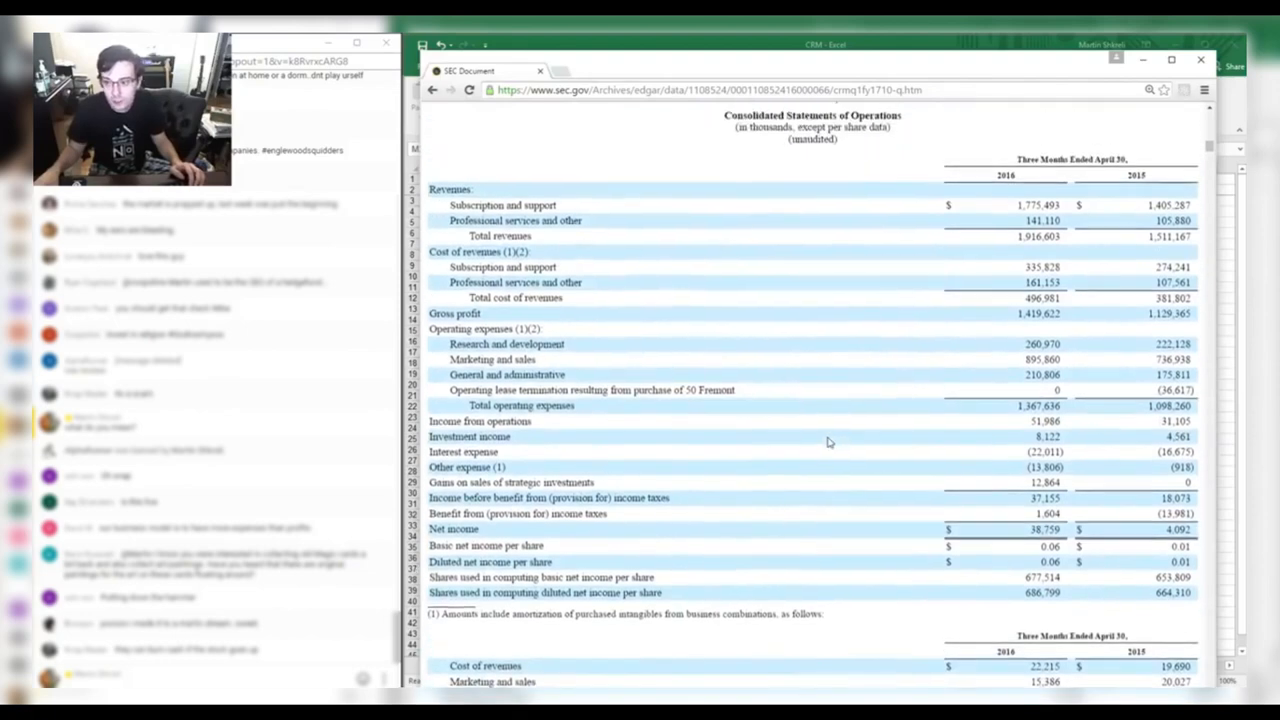
In the workbook, copy the Q216 income statement L3:L18 into the Q116 column starting at K3.
{"action": "key", "text": "alt+Tab"}
{"action": "key", "text": "Up"}
{"action": "key", "text": "Down"}
{"action": "key", "text": "Left"}
{"action": "key", "text": "Down"}
{"action": "key", "text": "Up"}
{"action": "key", "text": "ctrl+shift+Down"}
{"action": "key", "text": "ctrl+c"}
{"action": "key", "text": "Left"}
{"action": "key", "text": "ctrl+v"}
{"action": "key", "text": "Escape"}
{"action": "key", "text": "Down"}
{"action": "key", "text": "Up"}
Enter the 10-Q's Q116 subscription revenue, 1775.493, in K3 and services revenue, 141.11, in K4.
{"action": "key", "text": "alt+Tab"}
{"action": "key", "text": "alt+Tab"}
{"action": "type", "text": "1775"}
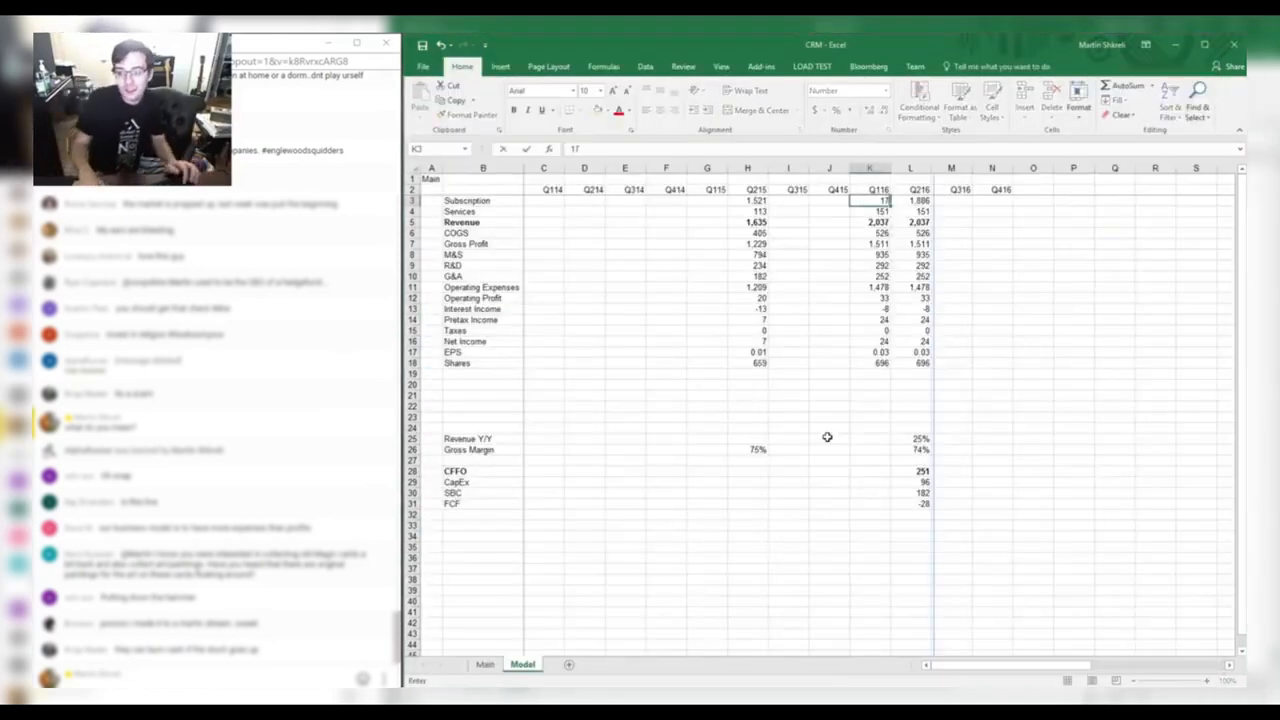
{"action": "key", "text": "alt+Tab"}
{"action": "key", "text": "alt+Tab"}
{"action": "key", "text": "alt+Tab"}
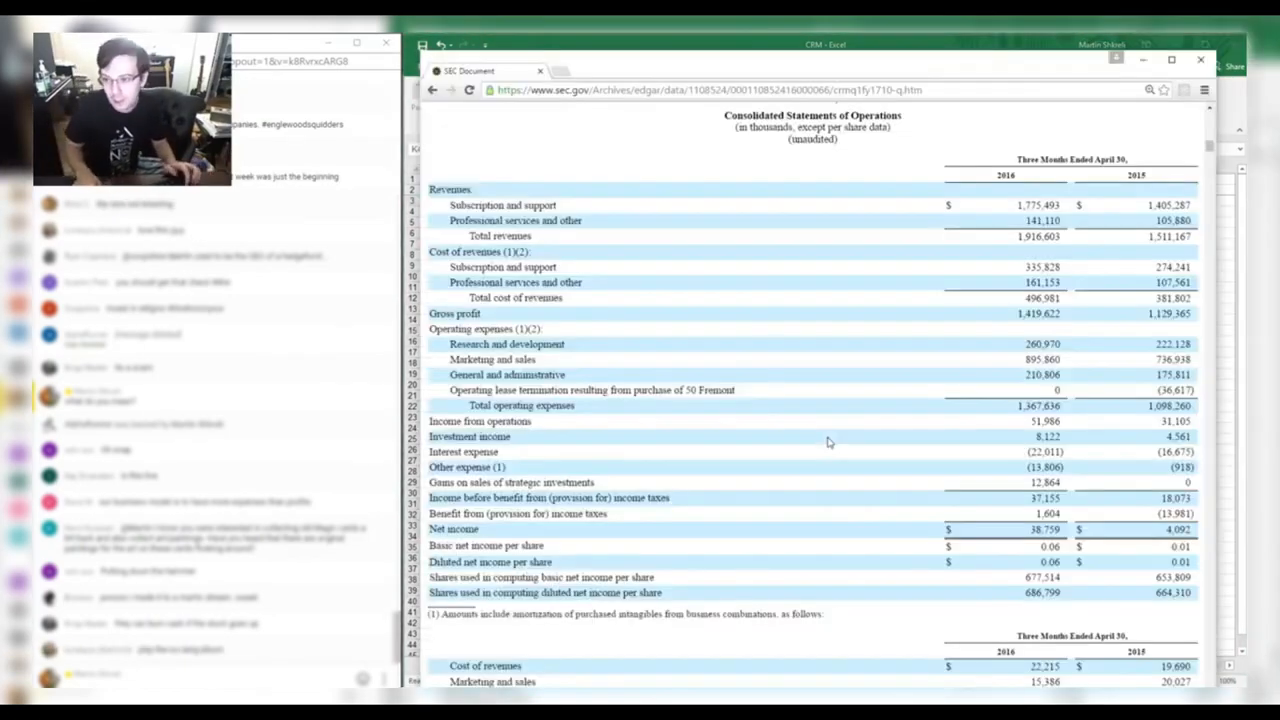
{"action": "key", "text": "alt+Tab"}
{"action": "key", "text": "Return"}
{"action": "type", "text": "14"}
{"action": "key", "text": "Return"}
{"action": "key", "text": "Return"}
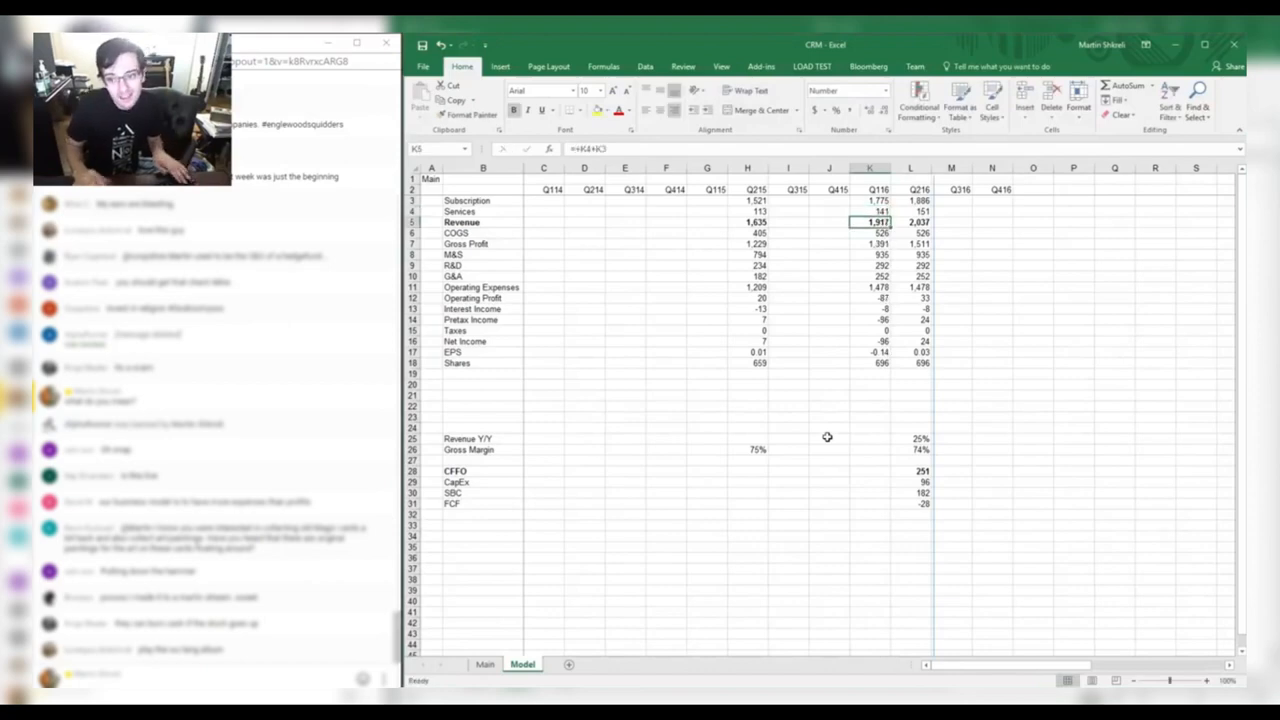
Enter the 10-Q's Q116 total cost of revenues, 496.981, as COGS in K6.
{"action": "key", "text": "alt+Tab"}
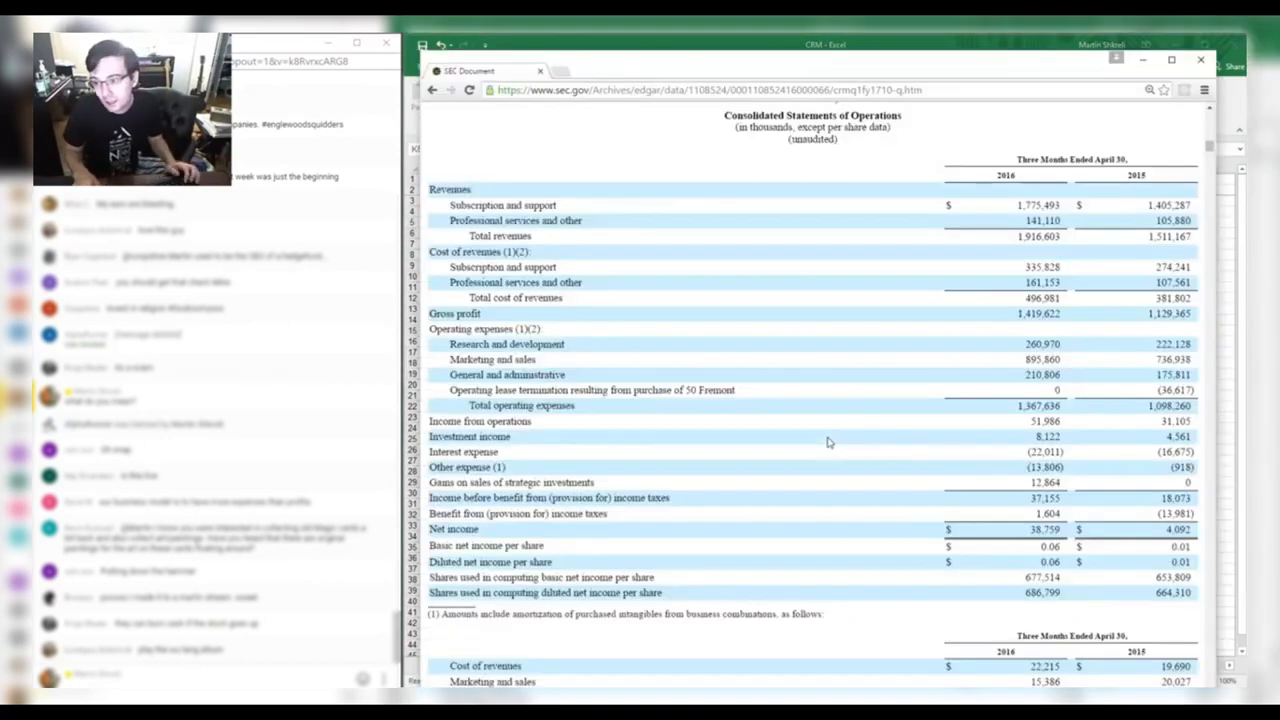
{"action": "key", "text": "alt+Tab"}
{"action": "type", "text": "496"}
{"action": "key", "text": "Return"}
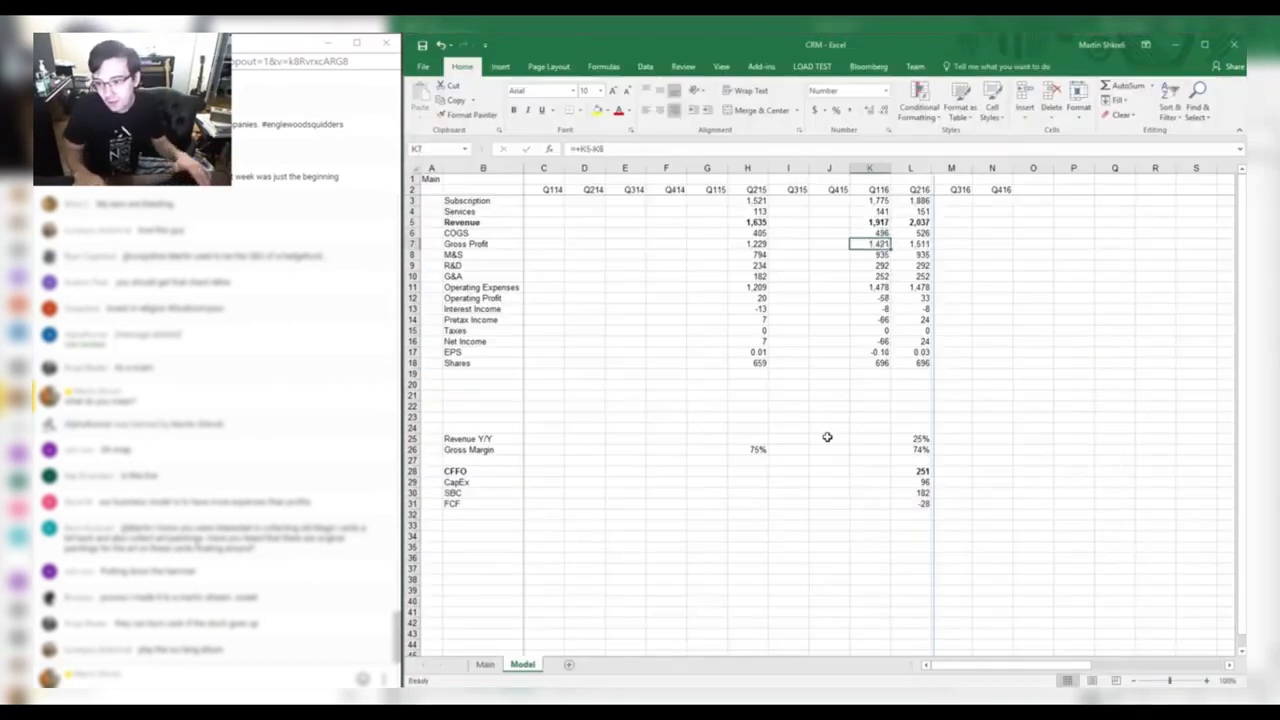
{"action": "key", "text": "alt+Tab"}
{"action": "key", "text": "alt+Tab"}
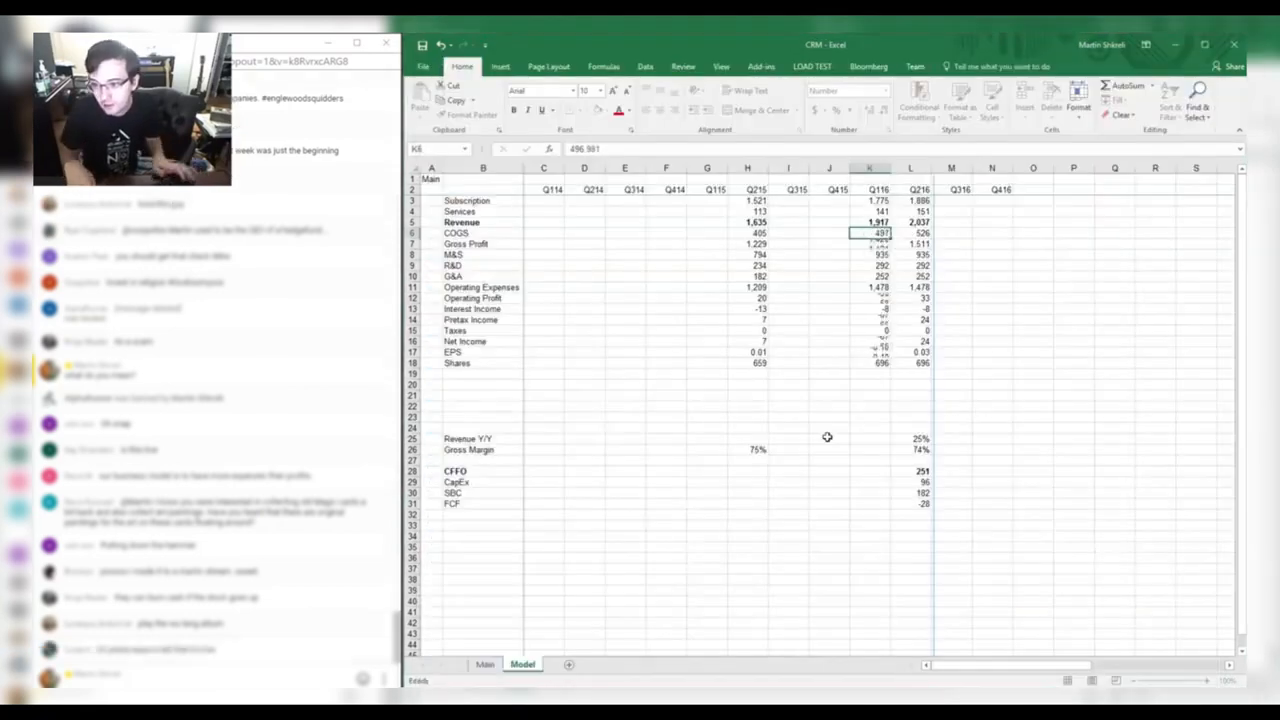
Enter the 10-Q's Q116 operating expenses in K8:K10: M&S 895.86, R&D 260.97 and G&A 210.806.
{"action": "key", "text": "alt+Tab"}
{"action": "key", "text": "alt+Tab"}
{"action": "type", "text": "260.97"}
{"action": "key", "text": "Return"}
{"action": "key", "text": "alt+Tab"}
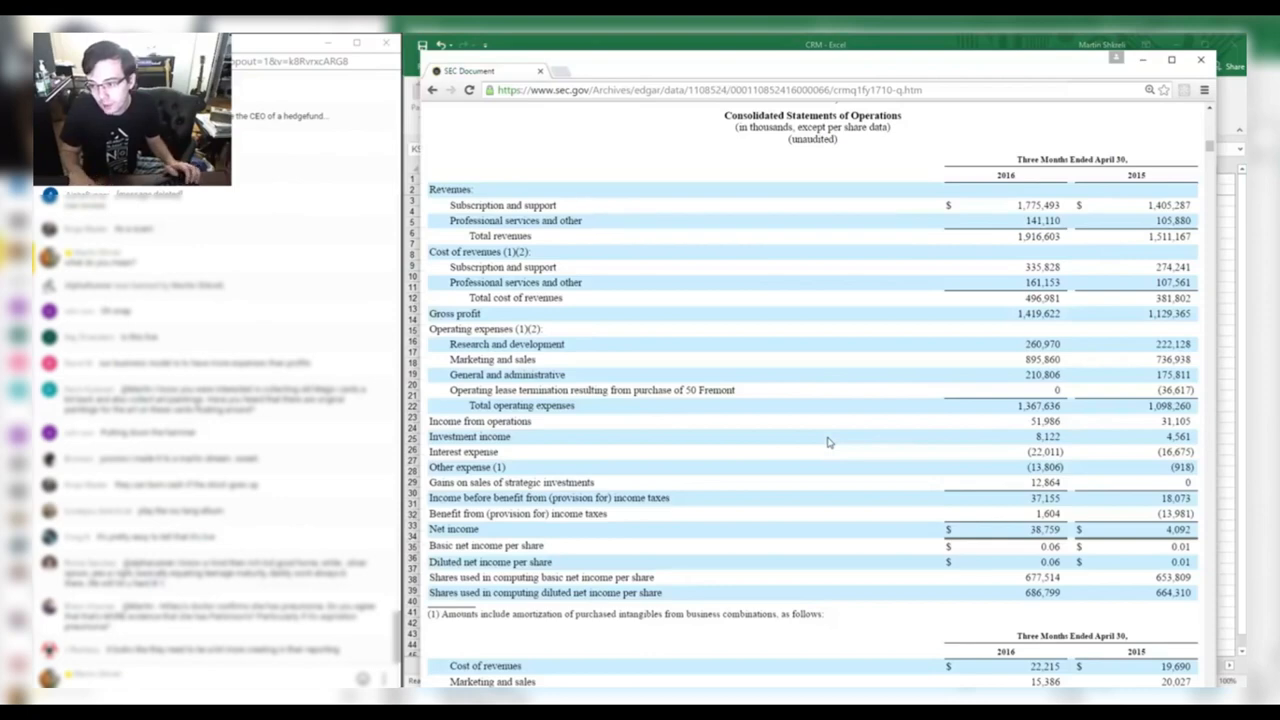
{"action": "key", "text": "alt+Tab"}
{"action": "type", "text": "260"}
{"action": "key", "text": "Return"}
{"action": "key", "text": "alt+Tab"}
{"action": "key", "text": "alt+Tab"}
{"action": "type", "text": "210"}
{"action": "key", "text": "Return"}
Calculate Q116 interest income in K13 from the 10-Q's investment income, interest expense and other expense as +8.122-22.011-13.806.
{"action": "key", "text": "Down"}
{"action": "key", "text": "Down"}
{"action": "key", "text": "alt+Tab"}
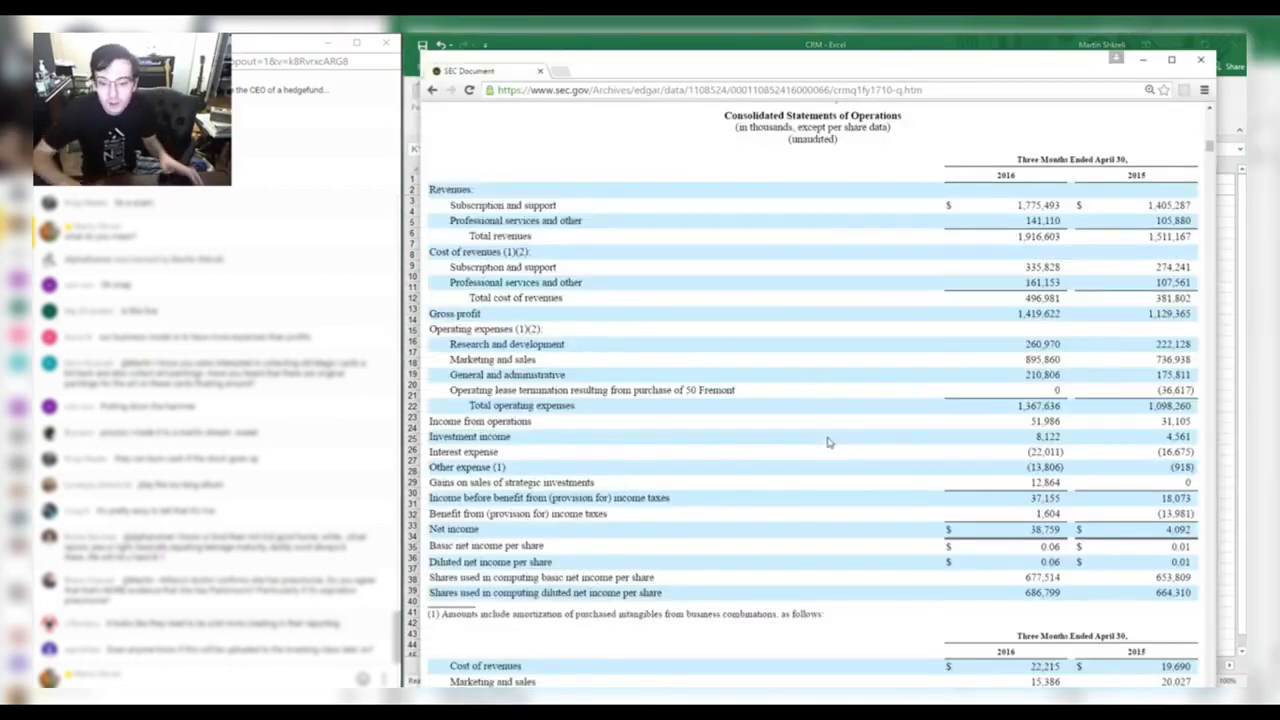
{"action": "key", "text": "alt+Tab"}
{"action": "key", "text": "Down"}
{"action": "key", "text": "alt+Tab"}
{"action": "key", "text": "alt+Tab"}
{"action": "type", "text": "+8.122"}
{"action": "key", "text": "alt+Tab"}
{"action": "key", "text": "alt+Tab"}
{"action": "type", "text": "-22.011"}
{"action": "key", "text": "alt+Tab"}
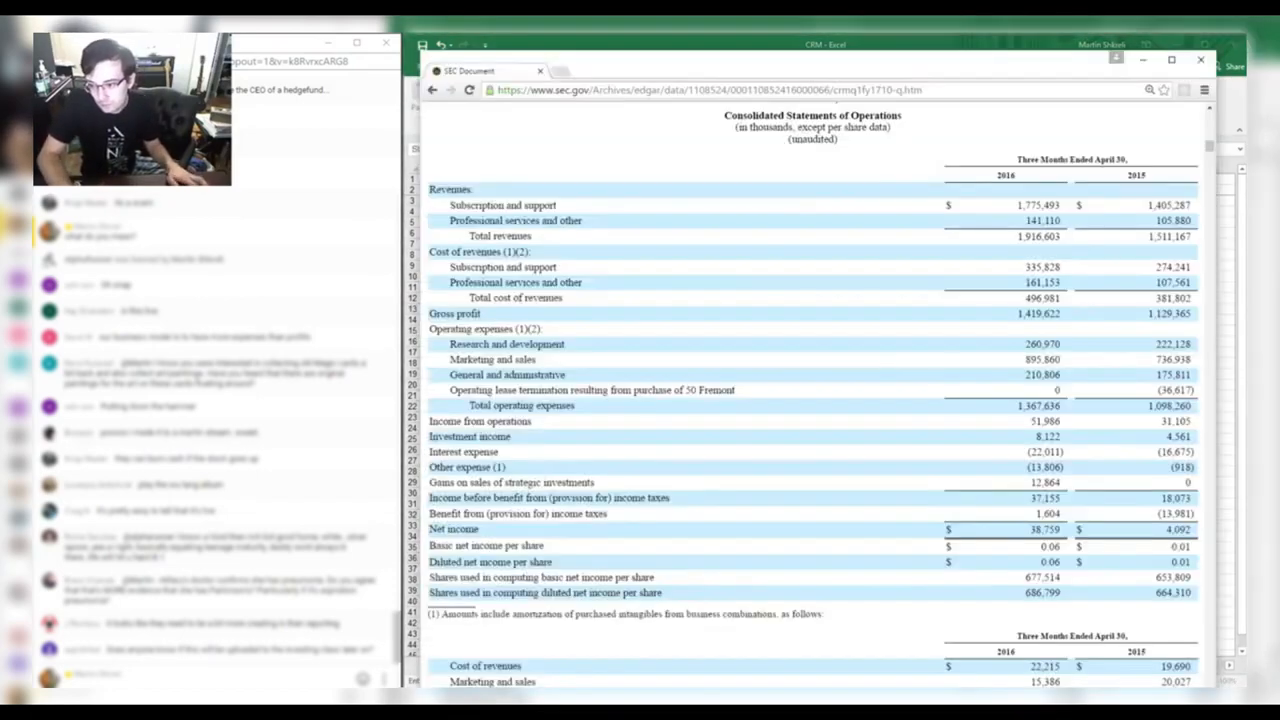
{"action": "key", "text": "alt+Tab"}
{"action": "type", "text": "-13.806"}
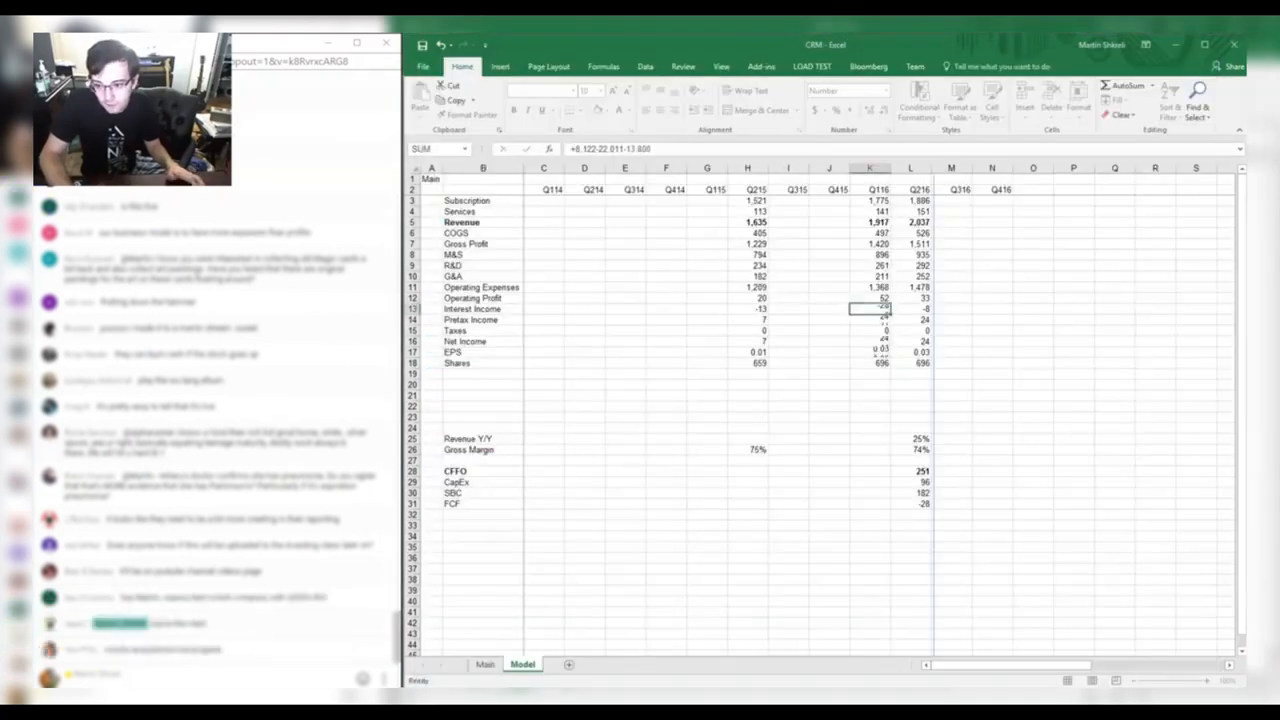
{"action": "key", "text": "Return"}
Enter the 10-Q's Q116 income tax benefit as -1.604 in the Taxes cell K15.
{"action": "key", "text": "alt+Tab"}
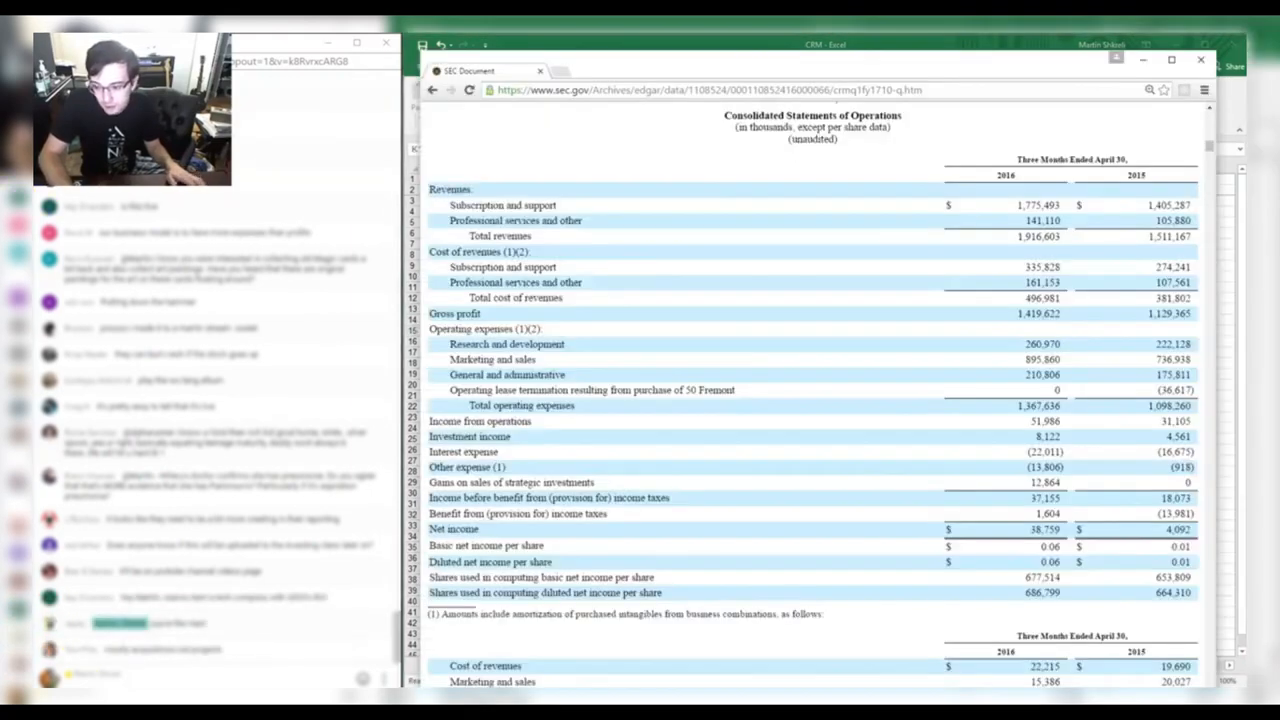
{"action": "key", "text": "alt+Tab"}
{"action": "type", "text": "-1.604"}
{"action": "key", "text": "alt+Tab"}
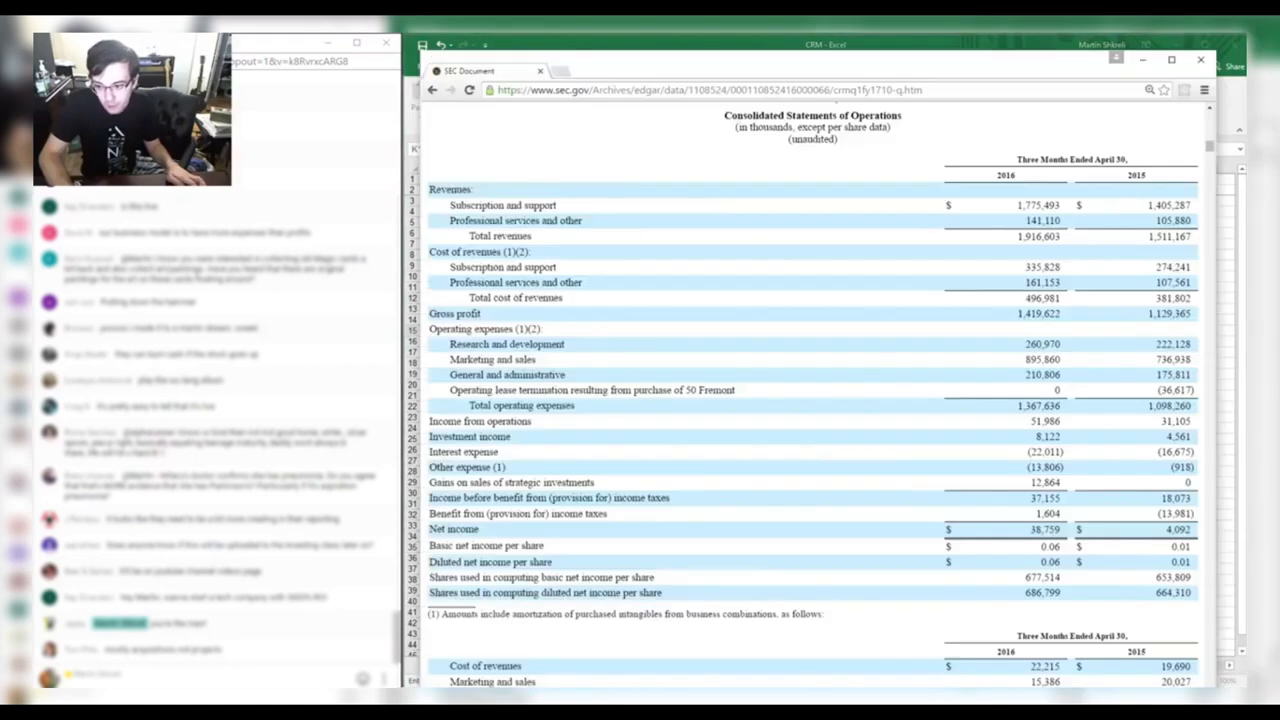
{"action": "key", "text": "alt+Tab"}
{"action": "type", "text": "-"}
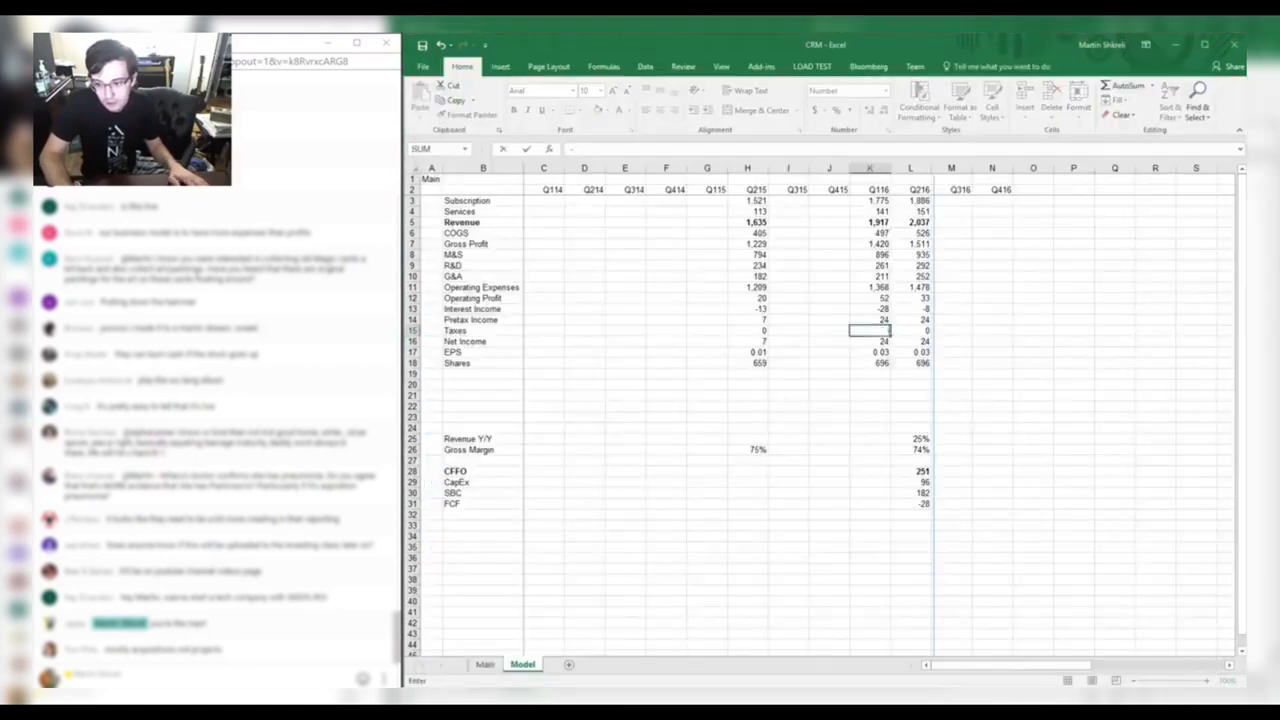
{"action": "type", "text": "1.68"}
{"action": "key", "text": "Return"}
Enter the 10-Q's Q116 diluted share count, 686.799, in K18.
{"action": "key", "text": "Down"}
{"action": "key", "text": "Down"}
{"action": "key", "text": "alt+Tab"}
{"action": "key", "text": "alt+Tab"}
{"action": "type", "text": "686."}
{"action": "key", "text": "alt+Tab"}
{"action": "key", "text": "alt+Tab"}
{"action": "type", "text": "788"}
{"action": "key", "text": "Return"}
Copy the Q215 income statement H3:H18 into the Q115 column starting at G3.
{"action": "key", "text": "Up"}
{"action": "key", "text": "Up"}
{"action": "key", "text": "Left"}
{"action": "key", "text": "Left"}
{"action": "key", "text": "Left"}
{"action": "key", "text": "ctrl+Up"}
{"action": "key", "text": "Down"}
{"action": "key", "text": "ctrl+shift+Down"}
{"action": "key", "text": "ctrl+c"}
{"action": "key", "text": "Left"}
{"action": "key", "text": "ctrl+v"}
{"action": "key", "text": "Escape"}
{"action": "key", "text": "Down"}
{"action": "key", "text": "Up"}
Enter the 10-Q's Q115 subscription revenue, 1405.287, in G3 and services revenue, 105.88, in G4.
{"action": "key", "text": "alt+Tab"}
{"action": "scroll", "coordinate": [812, 400], "scroll_direction": "up", "scroll_amount": 1}
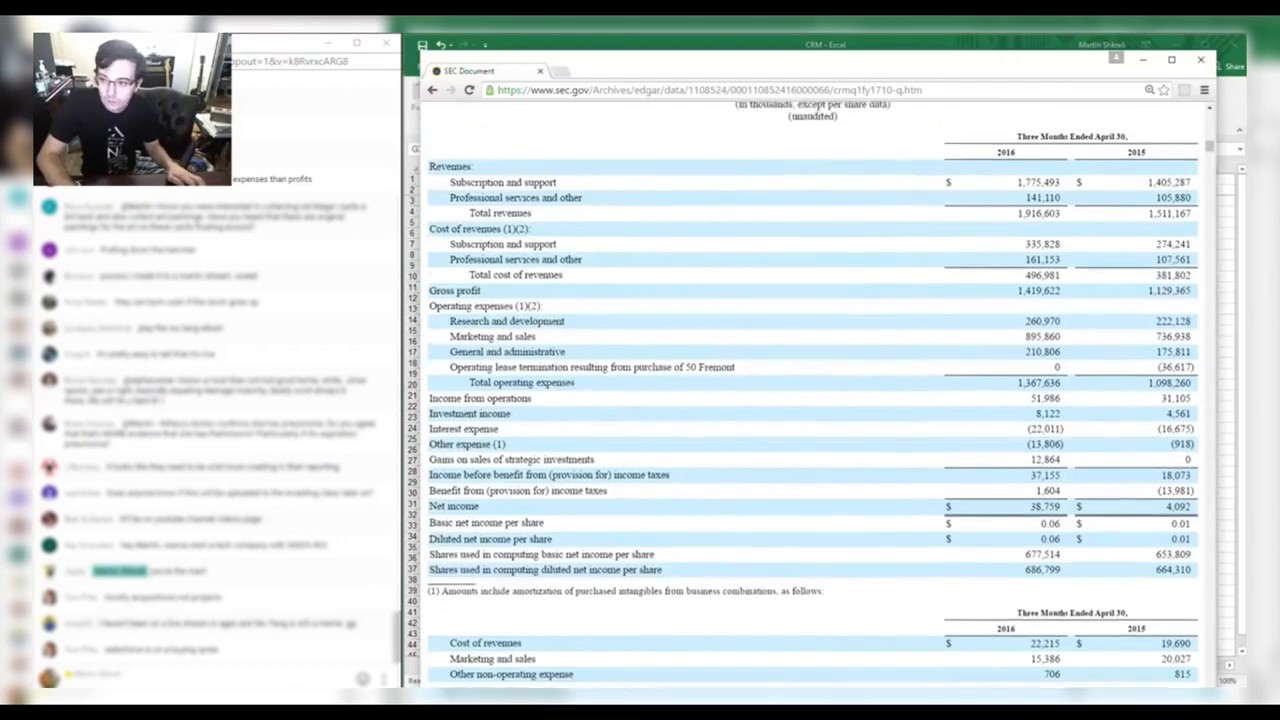
{"action": "key", "text": "alt+Tab"}
{"action": "key", "text": "alt+Tab"}
{"action": "key", "text": "alt+Tab"}
{"action": "type", "text": ".287"}
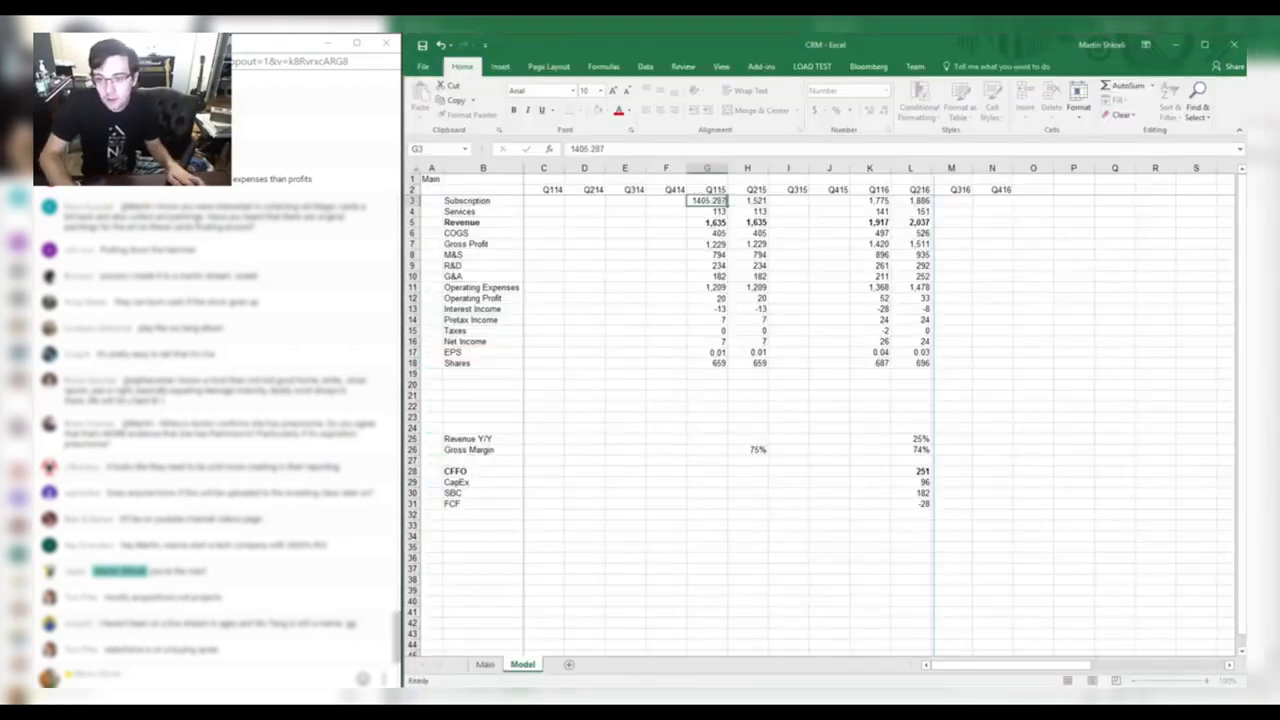
{"action": "key", "text": "Return"}
{"action": "key", "text": "alt+Tab"}
{"action": "key", "text": "alt+Tab"}
{"action": "type", "text": "105.88"}
{"action": "key", "text": "Return"}
Enter the 10-Q's Q115 total cost of revenues, 381.802, in the COGS cell G6 and marketing and sales, 736.938, in G8.
{"action": "key", "text": "Down"}
{"action": "key", "text": "alt+Tab"}
{"action": "key", "text": "alt+Tab"}
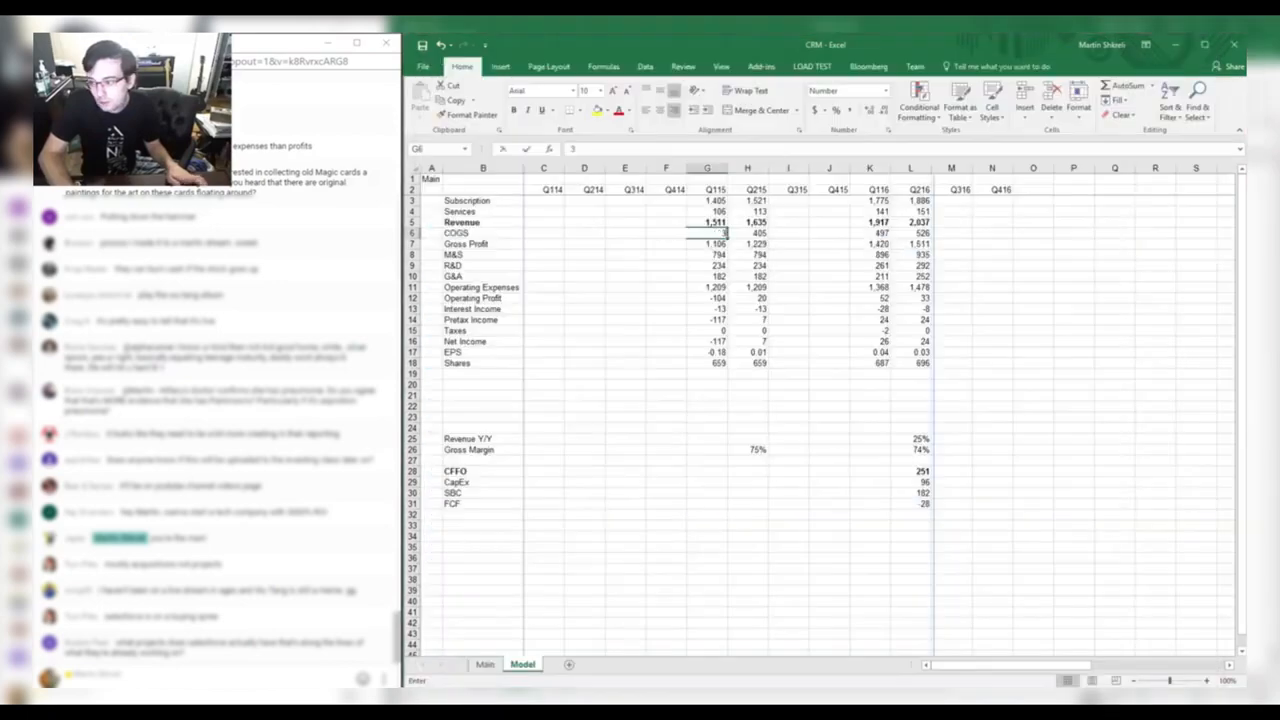
{"action": "type", "text": "381"}
{"action": "key", "text": "Return"}
{"action": "key", "text": "alt+Tab"}
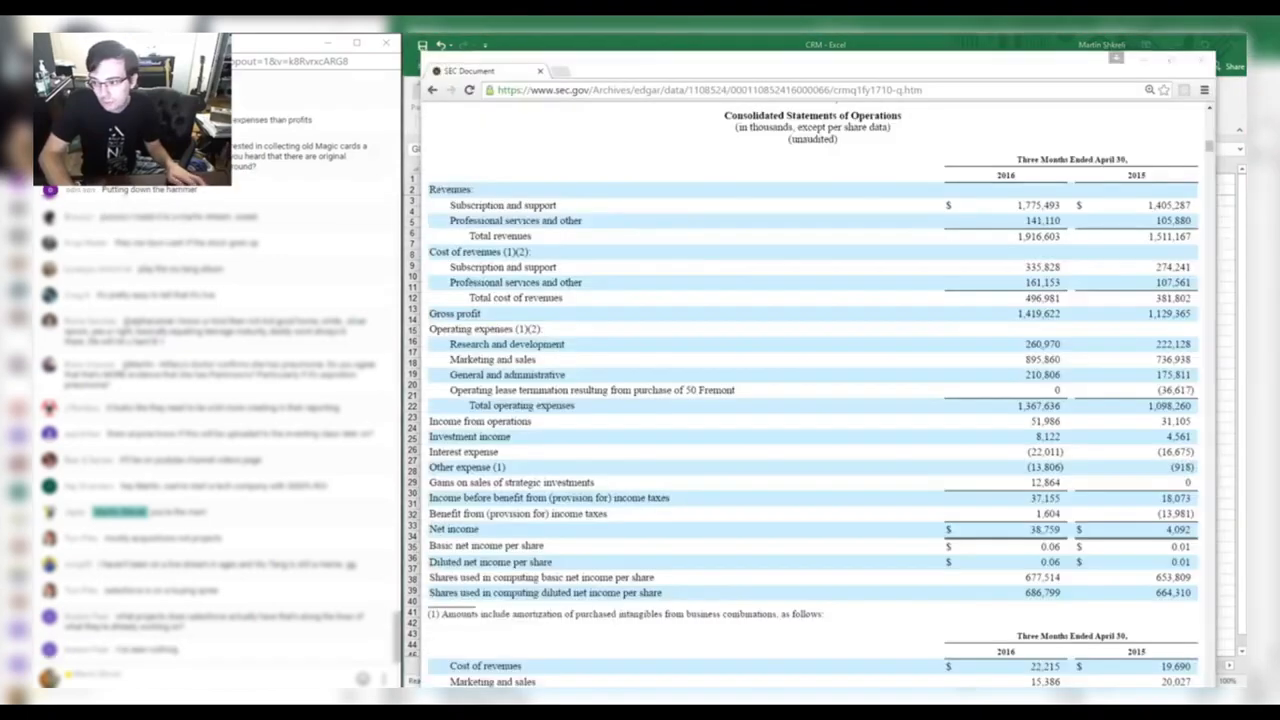
{"action": "key", "text": "alt+Tab"}
{"action": "type", "text": "736.93"}
{"action": "key", "text": "Return"}
Enter the 10-Q's Q115 research and development, 222.128, in G9 and general and administrative expense, 175.811, in G10.
{"action": "key", "text": "alt+Tab"}
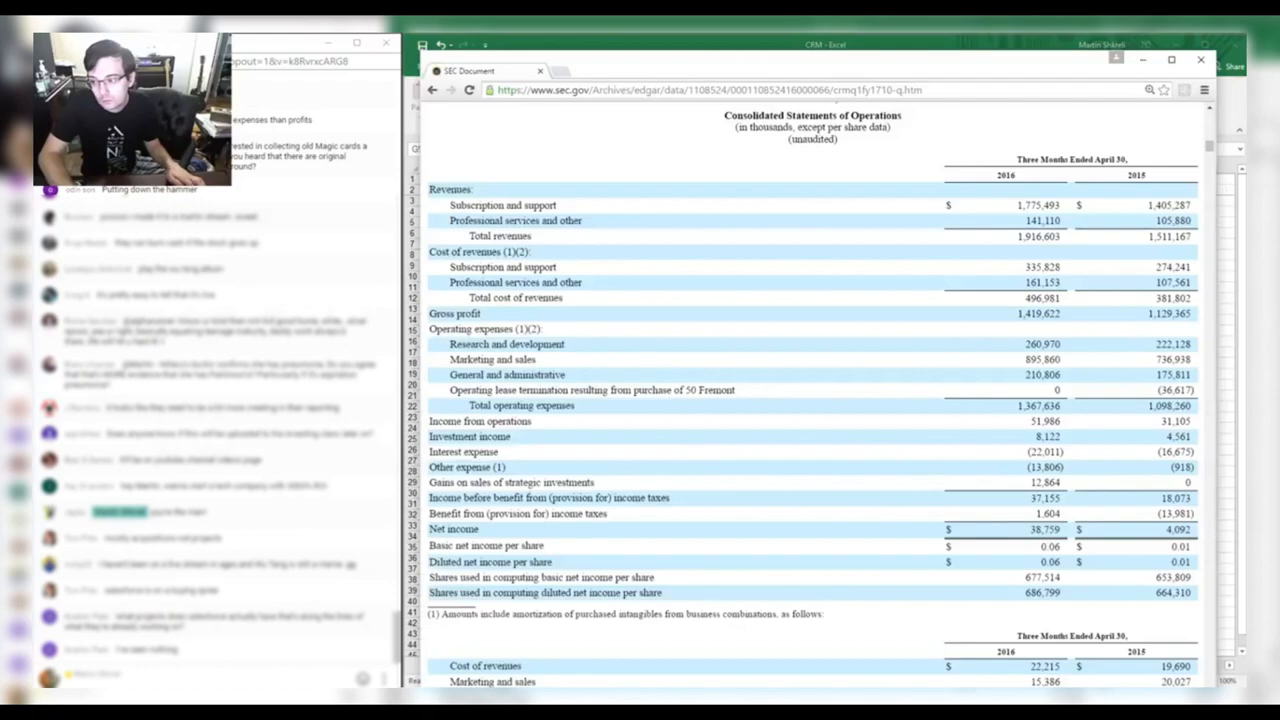
{"action": "key", "text": "alt+Tab"}
{"action": "type", "text": "222.12"}
{"action": "key", "text": "Return"}
{"action": "key", "text": "alt+Tab"}
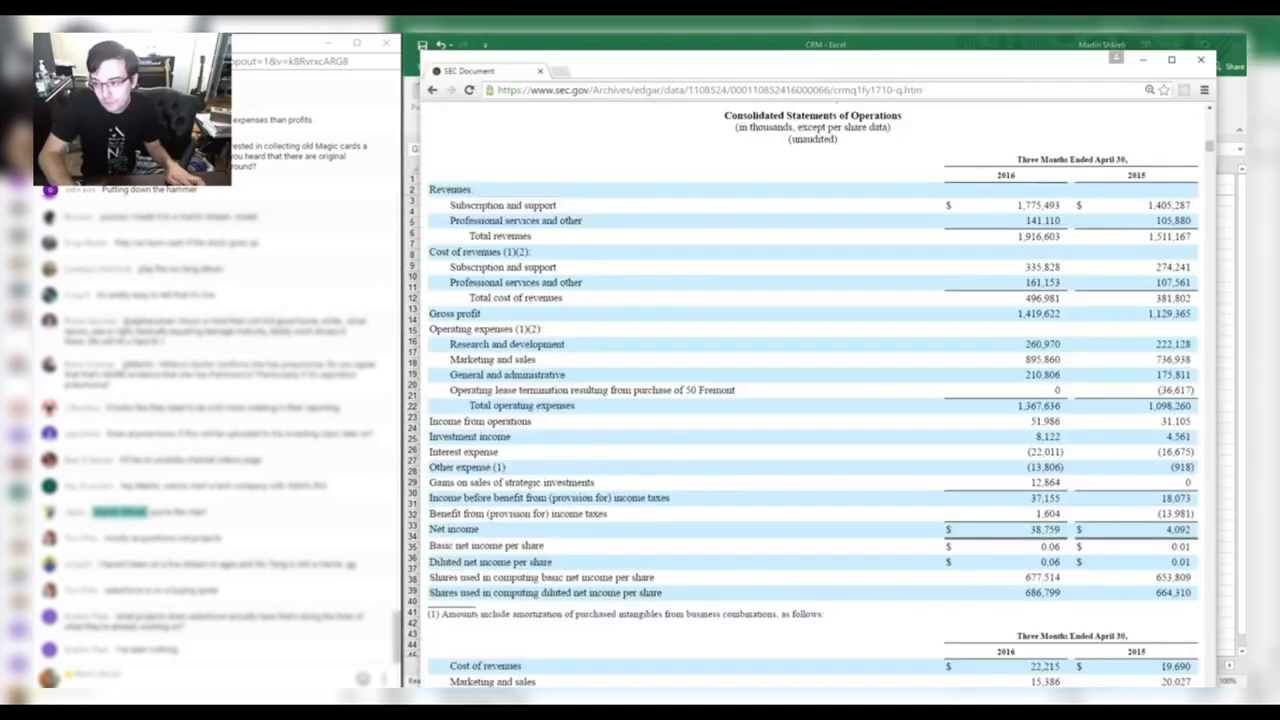
{"action": "key", "text": "alt+Tab"}
{"action": "key", "text": "alt+Tab"}
{"action": "key", "text": "alt+Tab"}
{"action": "type", "text": "175.81"}
{"action": "key", "text": "Return"}
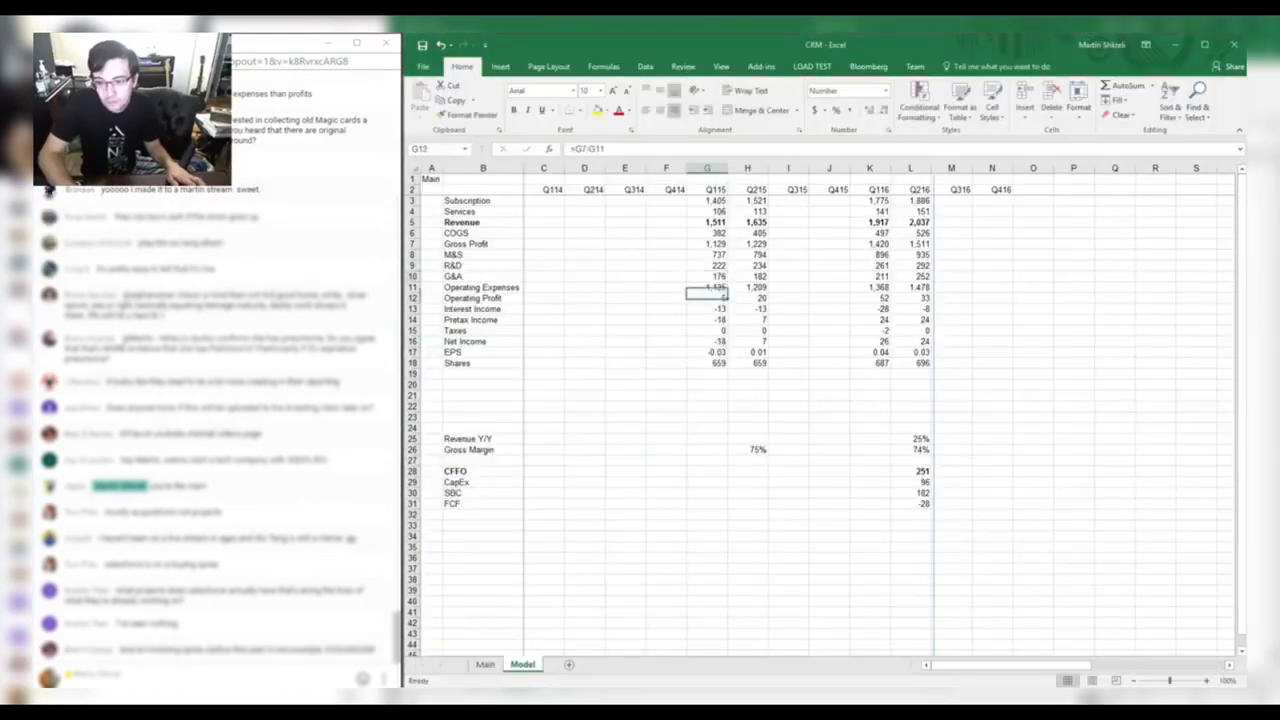
Set the Q115 Interest Income in G13 to the formula +4.561-16.675-.918, combining the 10-Q's investment income, interest expense and other expense.
{"action": "key", "text": "Down"}
{"action": "key", "text": "alt+Tab"}
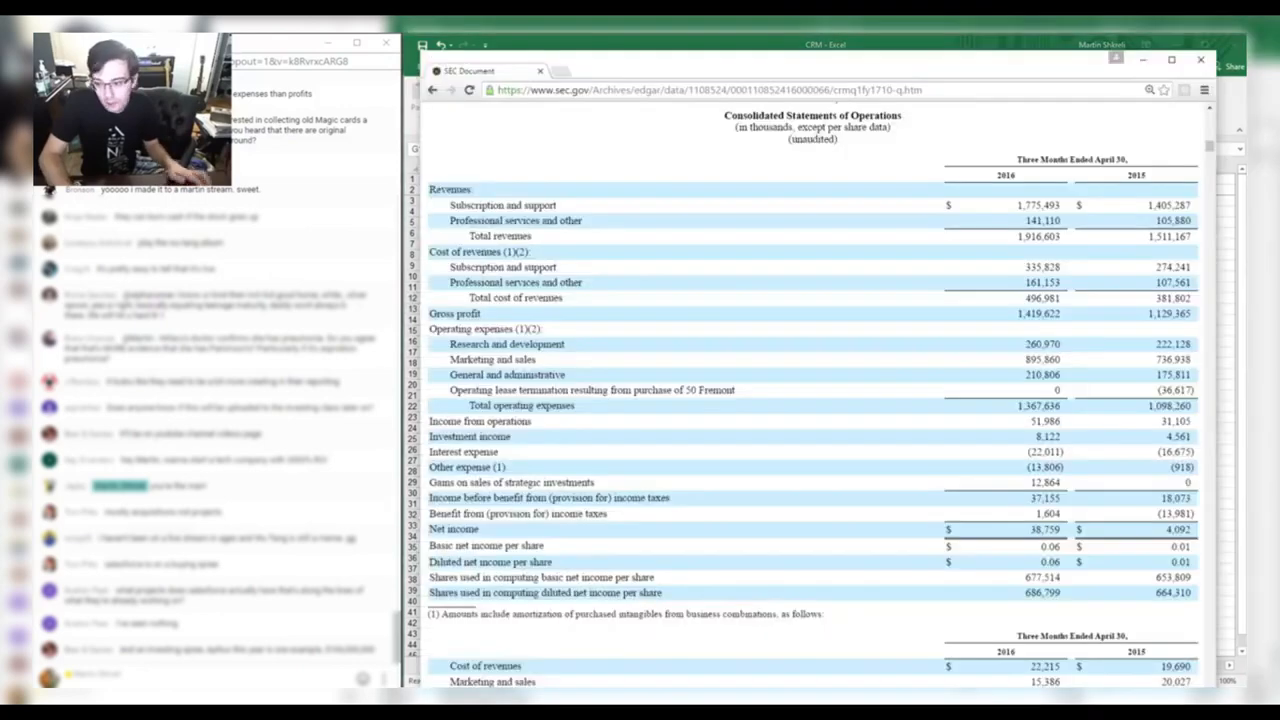
{"action": "key", "text": "alt+Tab"}
{"action": "key", "text": "Down"}
{"action": "type", "text": "+4"}
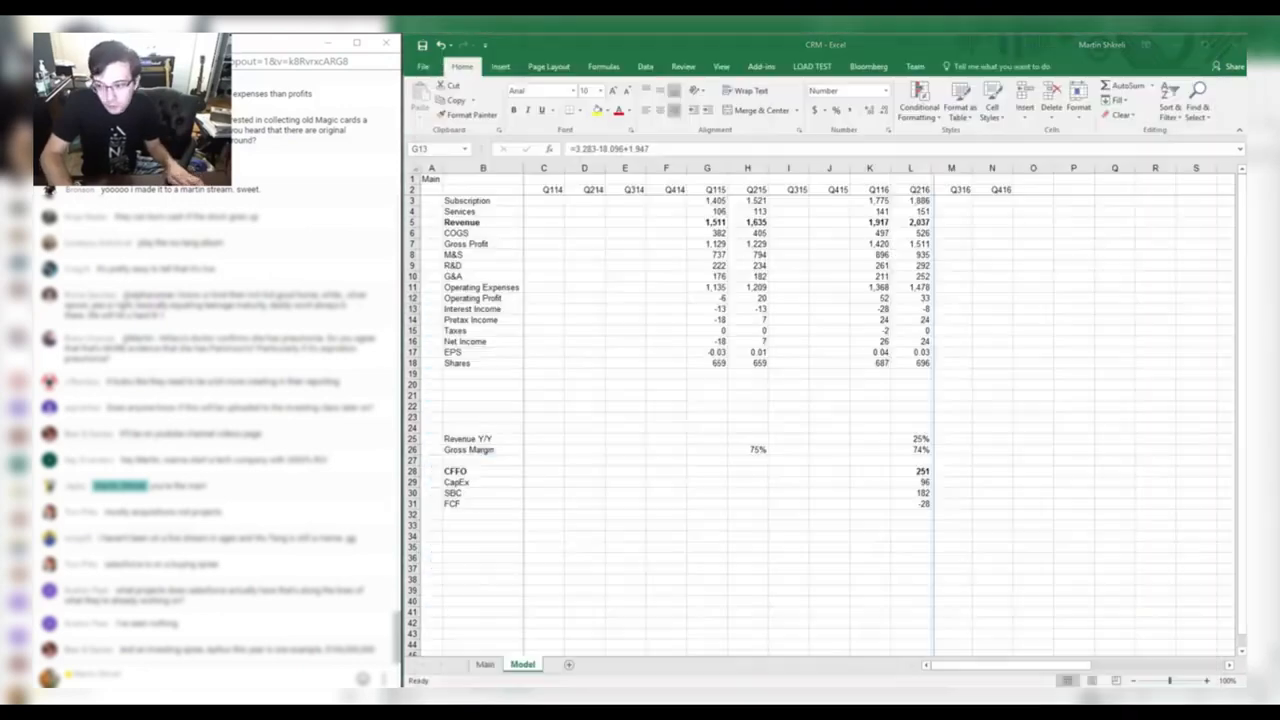
{"action": "type", "text": ".561-"}
{"action": "key", "text": "alt+Tab"}
{"action": "key", "text": "alt+Tab"}
{"action": "type", "text": "16.675"}
{"action": "key", "text": "alt+Tab"}
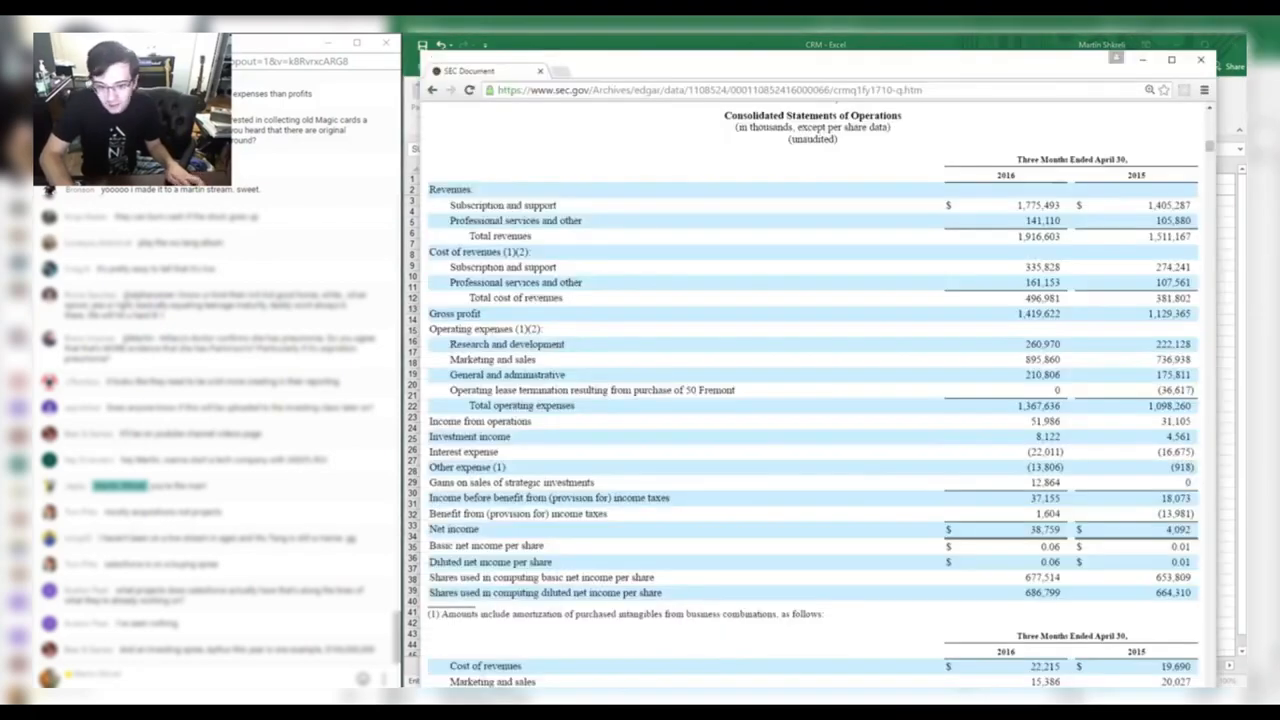
{"action": "key", "text": "alt+Tab"}
{"action": "type", "text": "-.918"}
{"action": "key", "text": "Return"}
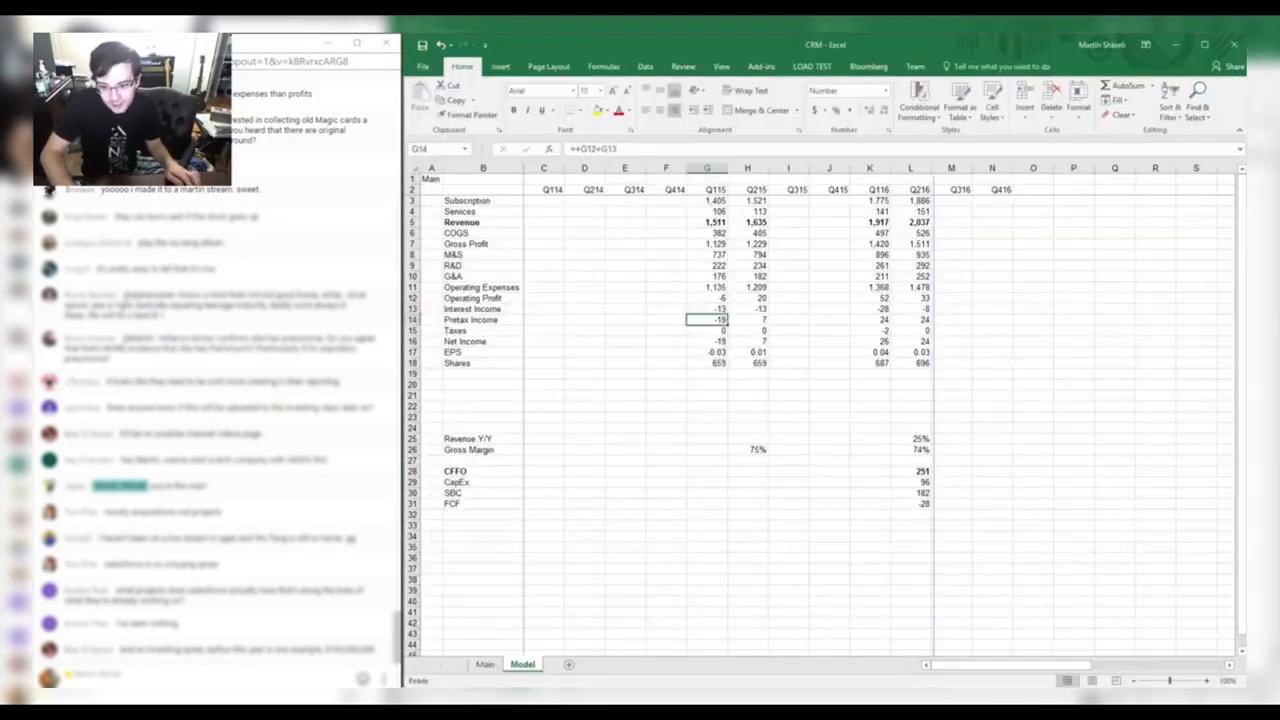
Enter the 10-Q's Q115 income tax provision, 13.981, in G15 and the diluted share count, 664.31, in G18.
{"action": "key", "text": "alt+Tab"}
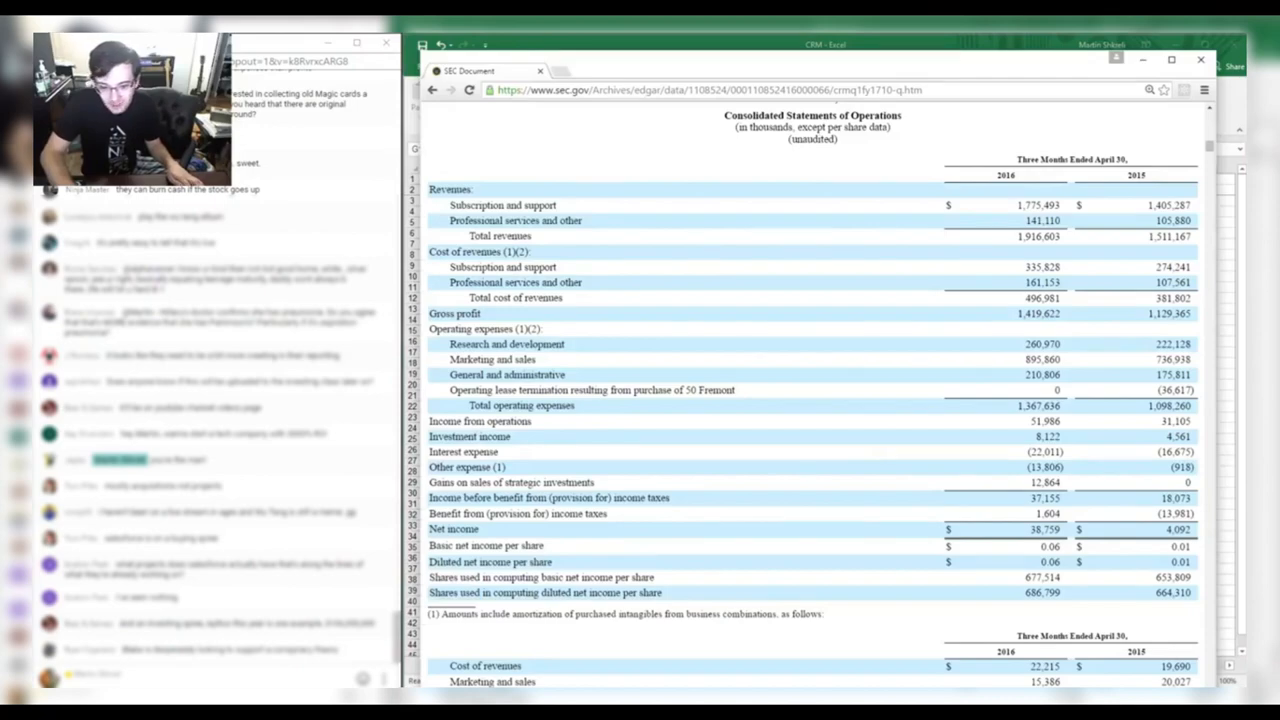
{"action": "key", "text": "alt+Tab"}
{"action": "key", "text": "alt+Tab"}
{"action": "key", "text": "alt+Tab"}
{"action": "type", "text": "13.881"}
{"action": "key", "text": "Down"}
{"action": "key", "text": "Down"}
{"action": "key", "text": "Down"}
{"action": "key", "text": "alt+Tab"}
{"action": "key", "text": "alt+Tab"}
{"action": "key", "text": "F2"}
{"action": "type", "text": "664"}
{"action": "key", "text": "Return"}
Copy the Q215 Gross Margin formula from H26 into the Q115 cell G26.
{"action": "key", "text": "Right"}
{"action": "key", "text": "Up"}
{"action": "key", "text": "ctrl+Down"}
{"action": "key", "text": "ctrl+c"}
{"action": "key", "text": "Left"}
{"action": "key", "text": "ctrl+v"}
{"action": "key", "text": "Escape"}
Calculate the Q116 Revenue Y/Y growth in K25 with the formula =K5/G5-1.
{"action": "key", "text": "Up"}
{"action": "key", "text": "Right"}
{"action": "key", "text": "Right"}
{"action": "key", "text": "Right"}
{"action": "key", "text": "Right"}
{"action": "type", "text": "=k5/g5-1"}
{"action": "key", "text": "ctrl+Return"}
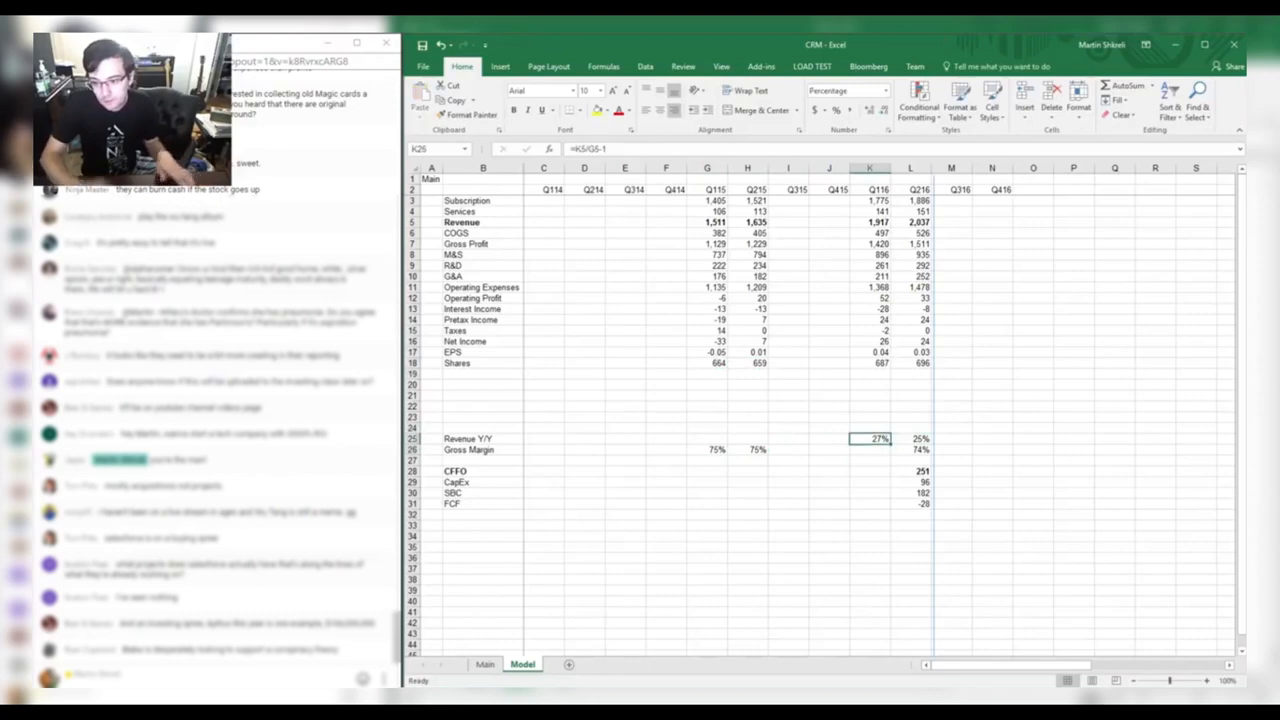
Switch to the browser and open the Salesforce website in place of the 10-Q.
{"action": "key", "text": "alt+Tab"}
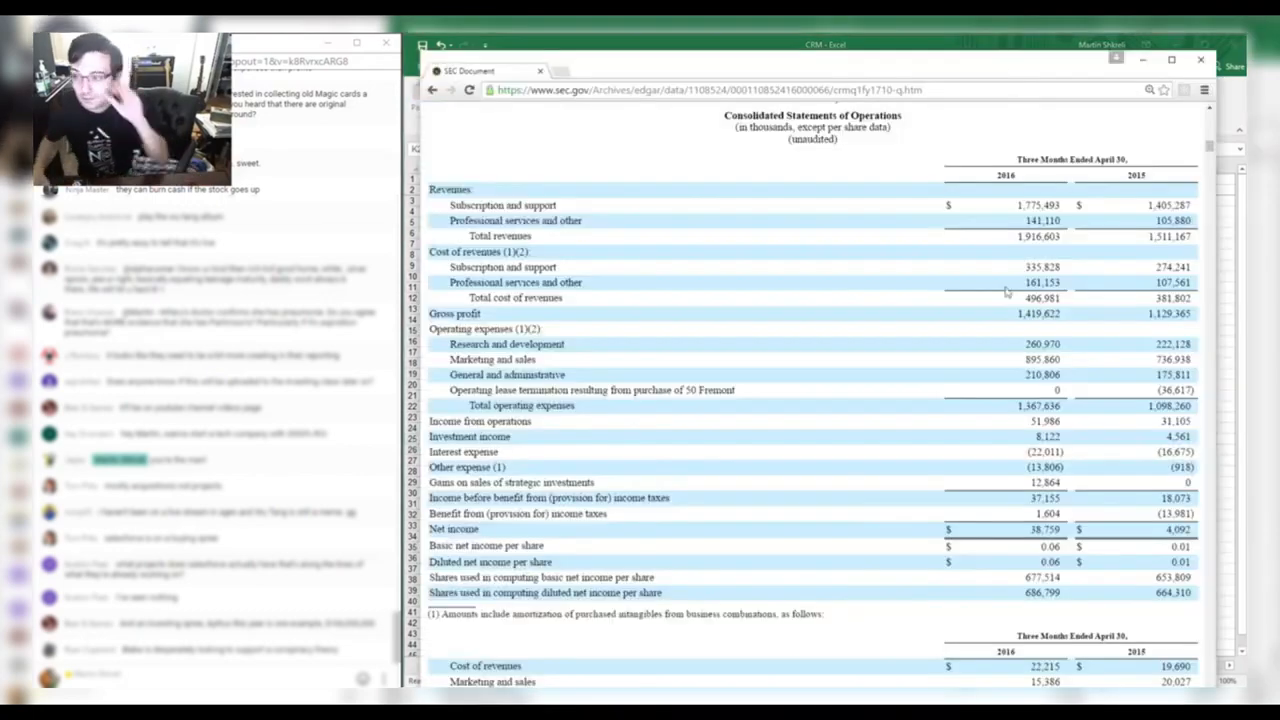
{"action": "key", "text": "alt+Tab"}
{"action": "key", "text": "alt+Tab"}
{"action": "key", "text": "ctrl+l"}
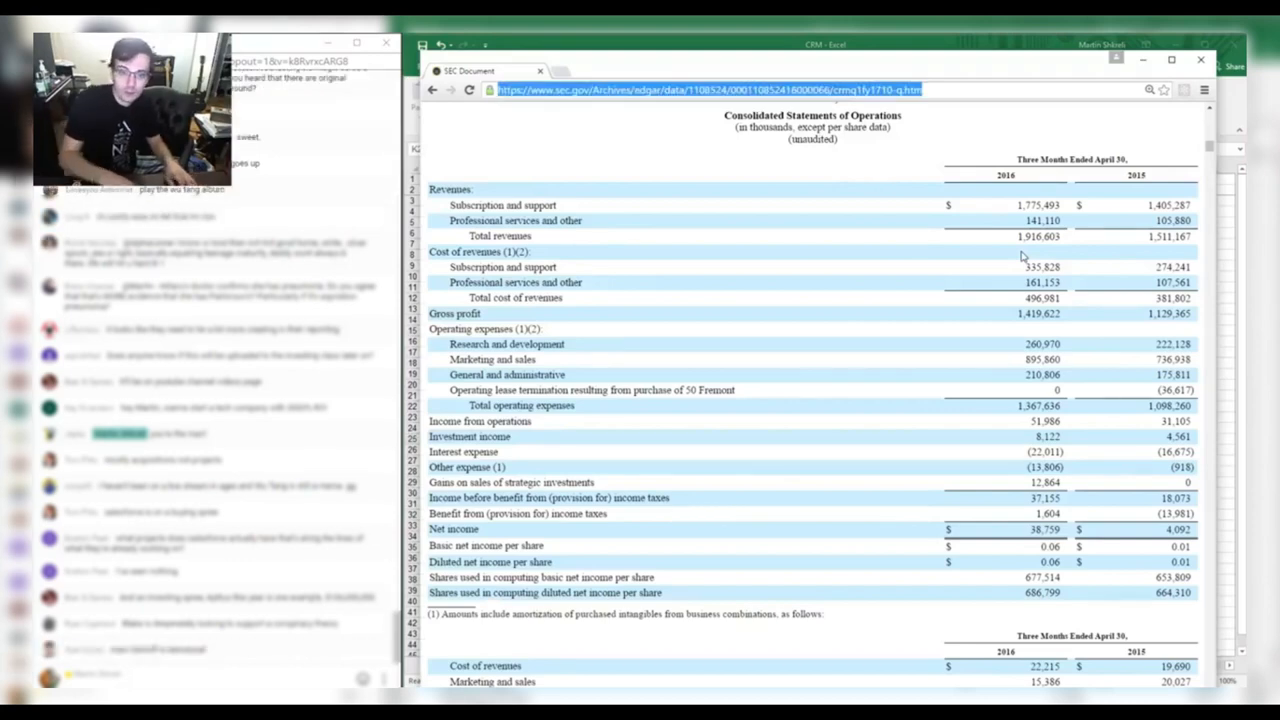
{"action": "type", "text": "salesfro"}
{"action": "key", "text": "BackSpace"}
{"action": "key", "text": "BackSpace"}
{"action": "key", "text": "BackSpace"}
{"action": "type", "text": "force"}
{"action": "key", "text": "Return"}
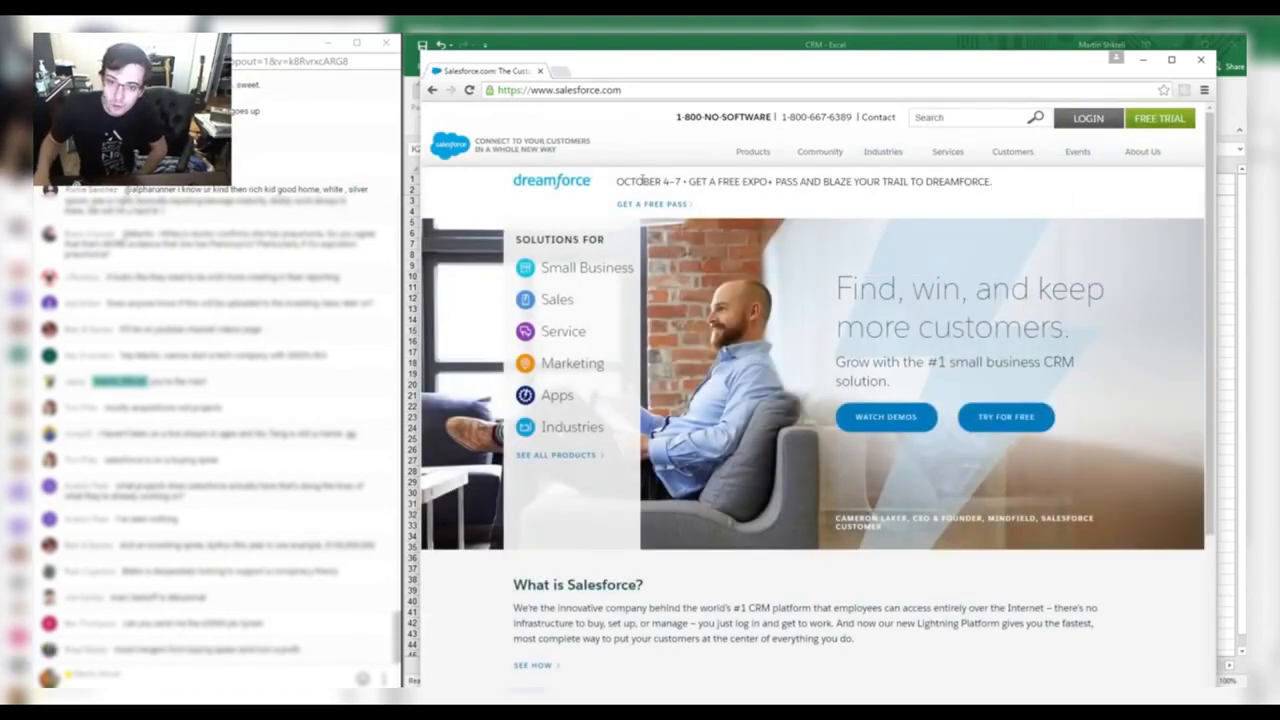
Open Salesforce's Investor Information page, enlarge the browser window and look over the company overview.
{"action": "mouse_move", "coordinate": [1127, 163]}
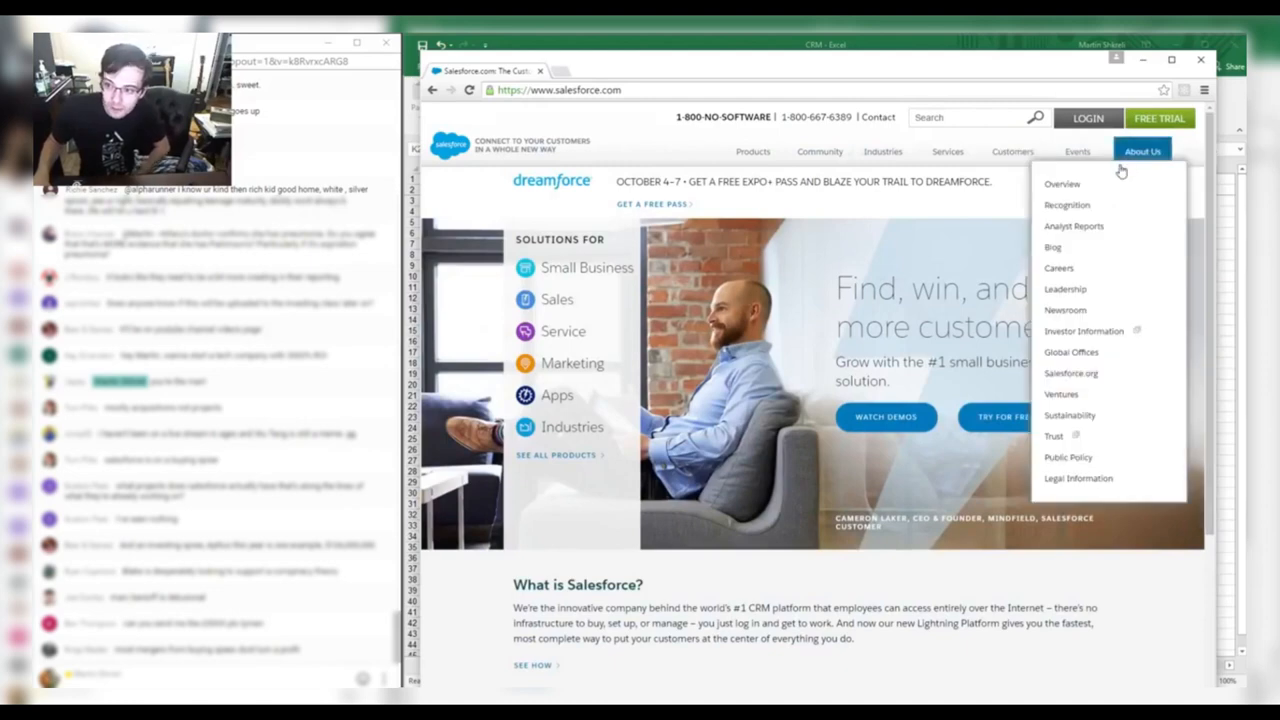
{"action": "left_click", "coordinate": [1094, 335]}
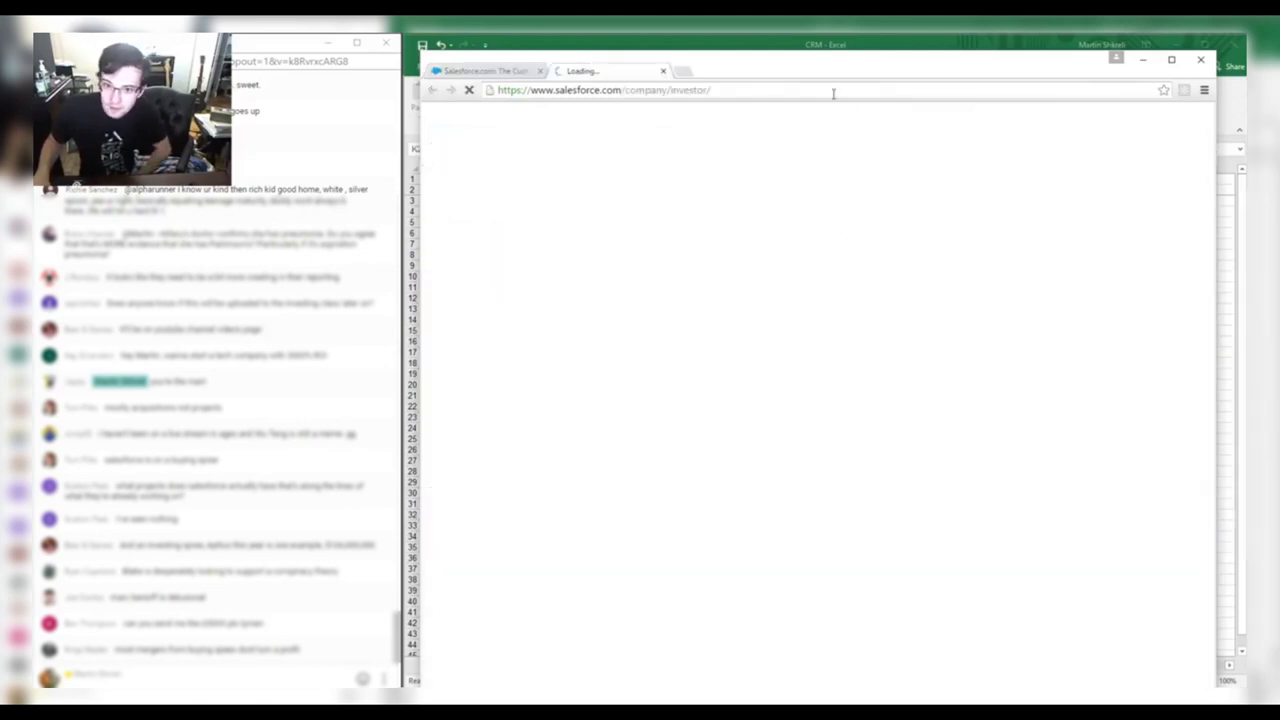
{"action": "left_click_drag", "start_coordinate": [826, 70], "coordinate": [855, 55]}
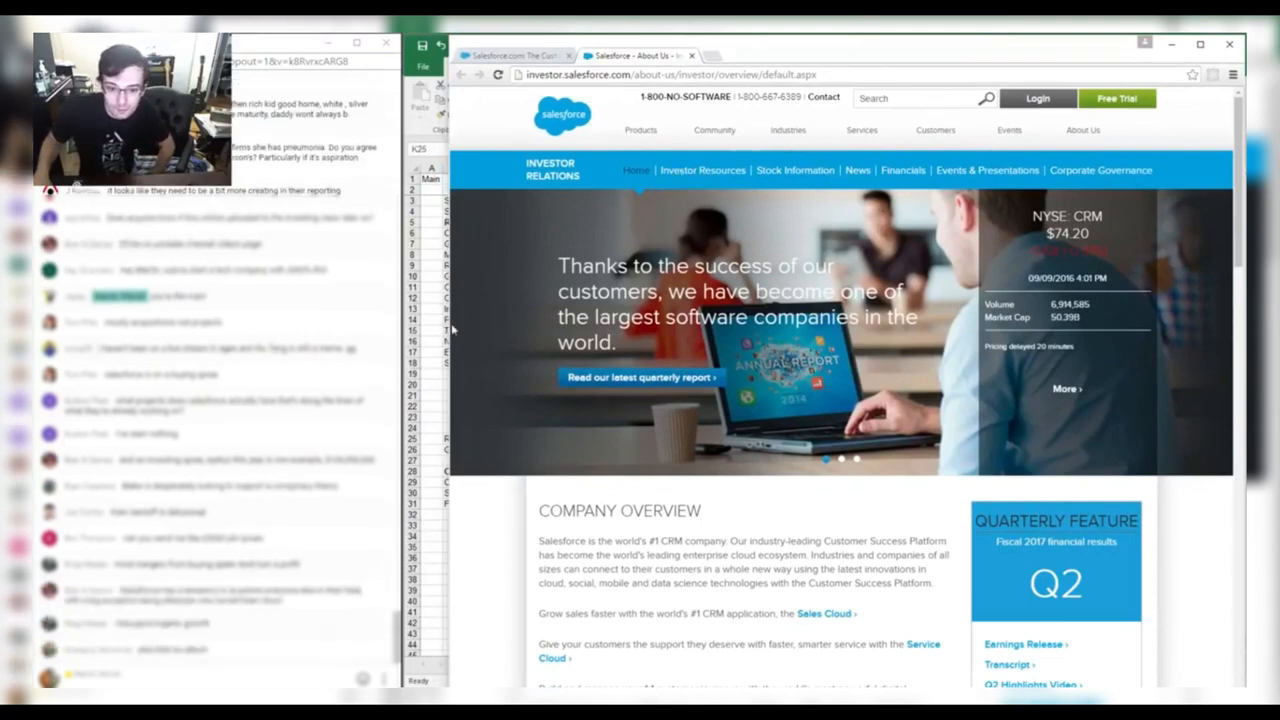
{"action": "left_click_drag", "start_coordinate": [447, 322], "coordinate": [410, 322]}
{"action": "scroll", "coordinate": [899, 383], "scroll_direction": "down", "scroll_amount": 3}
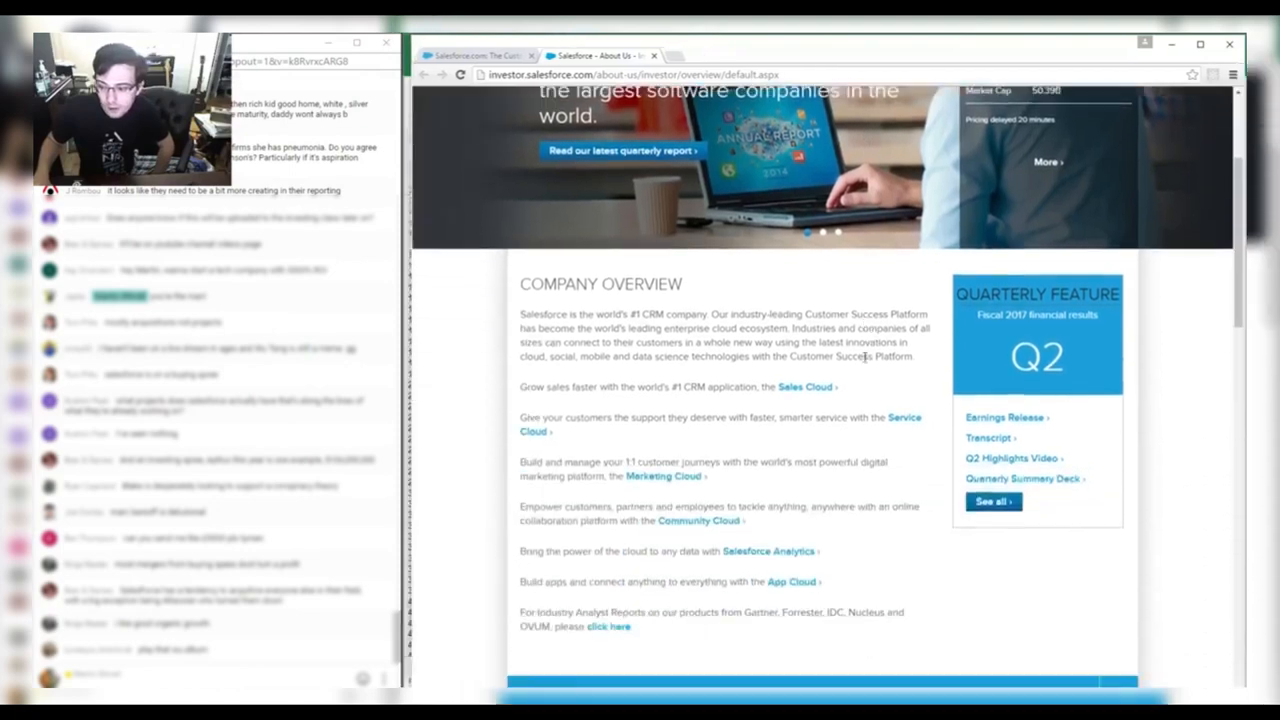
{"action": "scroll", "coordinate": [899, 383], "scroll_direction": "down", "scroll_amount": 5}
{"action": "scroll", "coordinate": [940, 380], "scroll_direction": "up", "scroll_amount": 6}
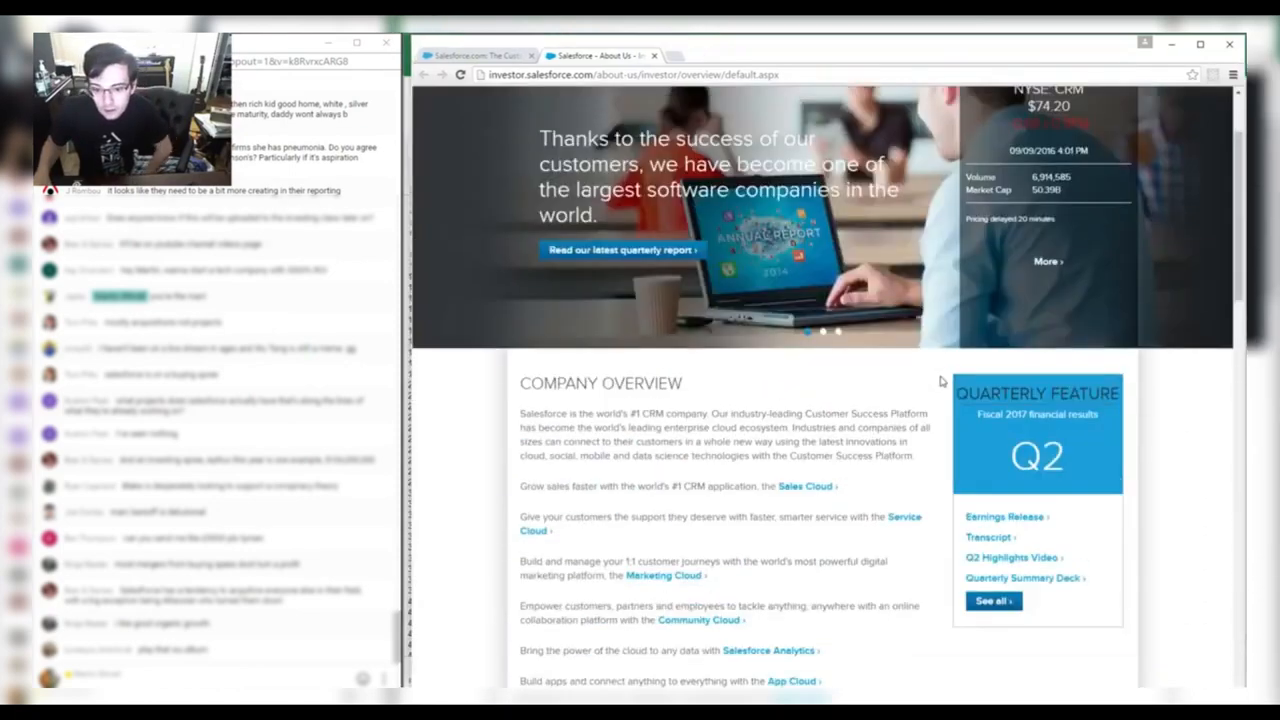
{"action": "scroll", "coordinate": [1090, 380], "scroll_direction": "up", "scroll_amount": 2}
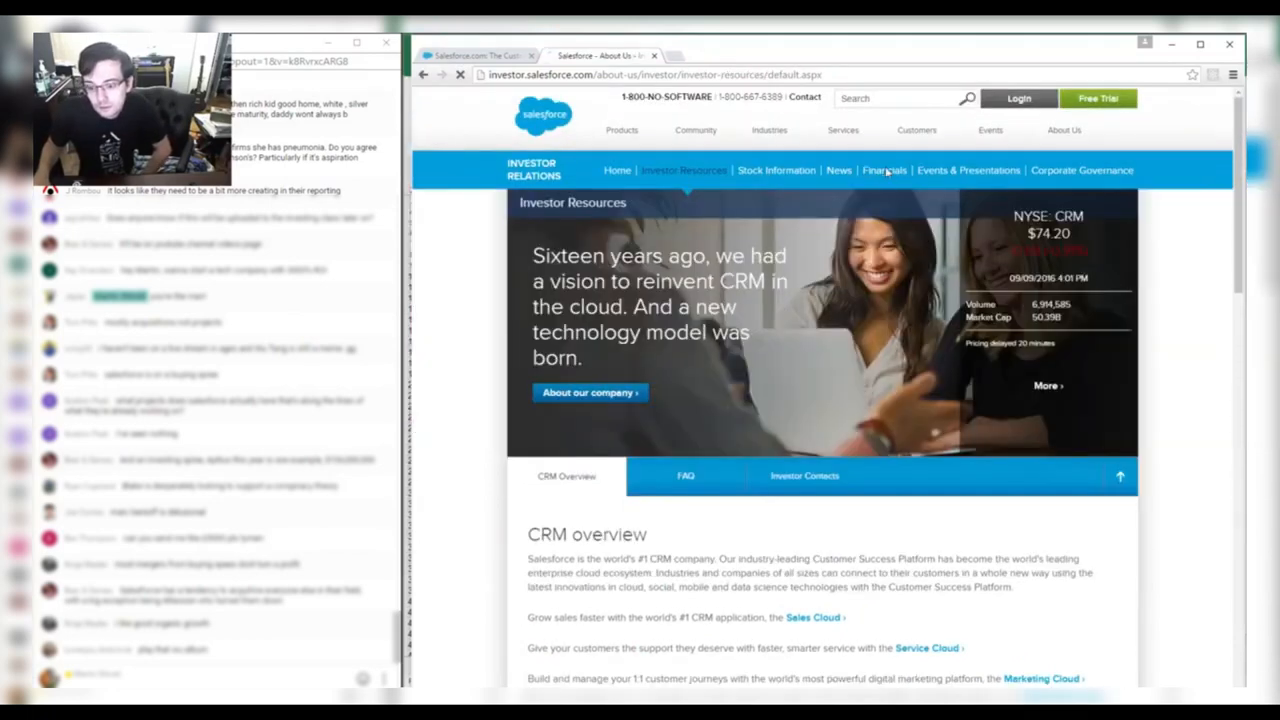
Open the fiscal 2016 Q4 earnings release from the investor Financials page and go to its statements of operations on page 7.
{"action": "left_click", "coordinate": [886, 171]}
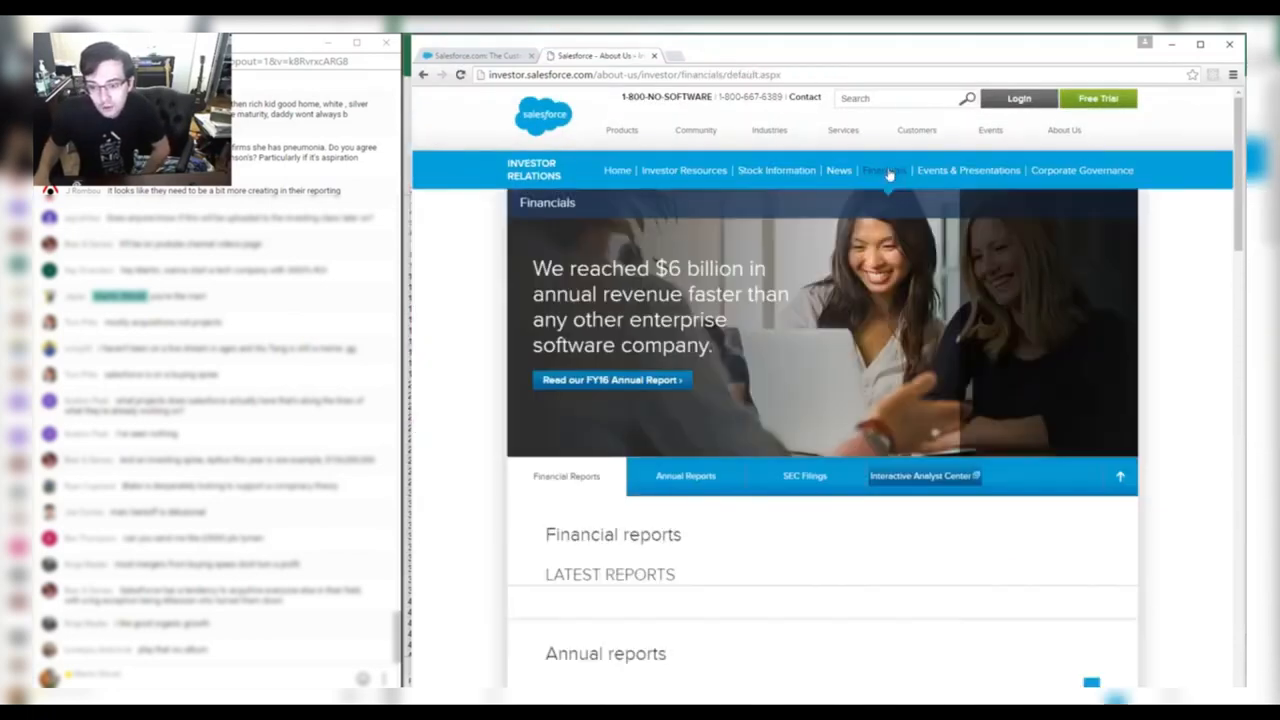
{"action": "scroll", "coordinate": [886, 171], "scroll_direction": "down", "scroll_amount": 4}
{"action": "scroll", "coordinate": [1148, 327], "scroll_direction": "up", "scroll_amount": 1}
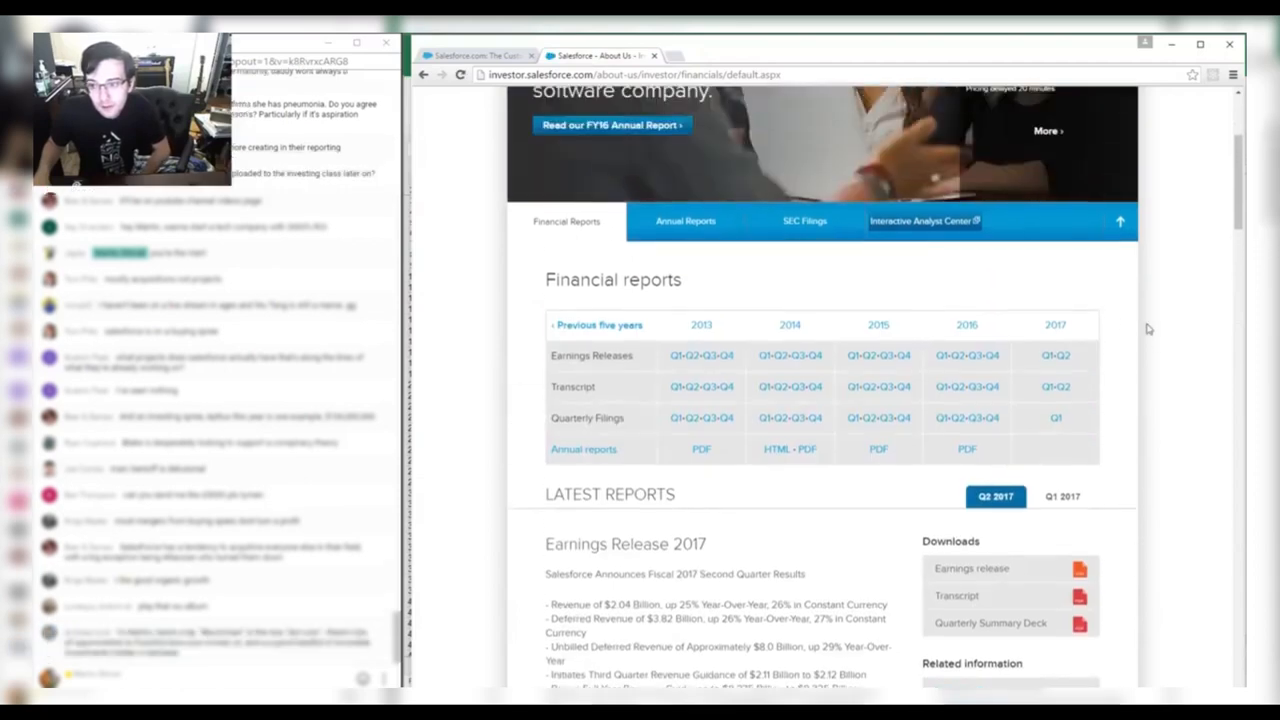
{"action": "left_click", "coordinate": [995, 358]}
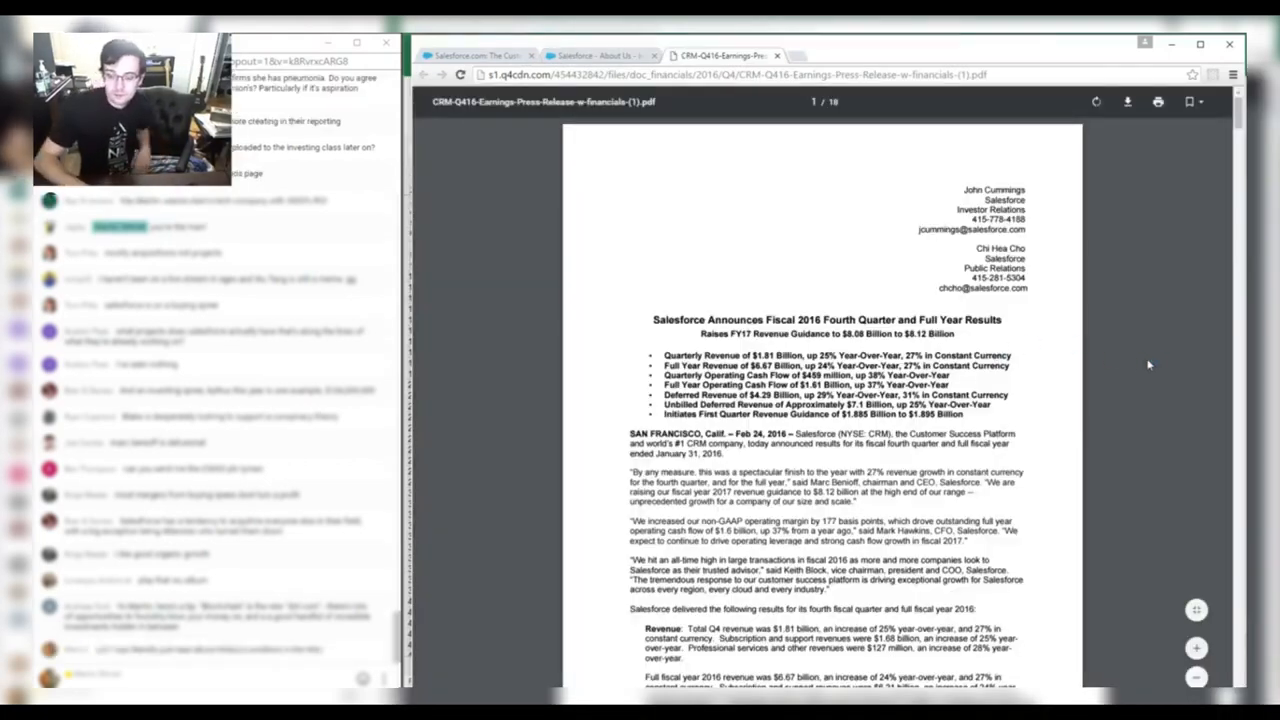
{"action": "scroll", "coordinate": [1148, 365], "scroll_direction": "down", "scroll_amount": 20}
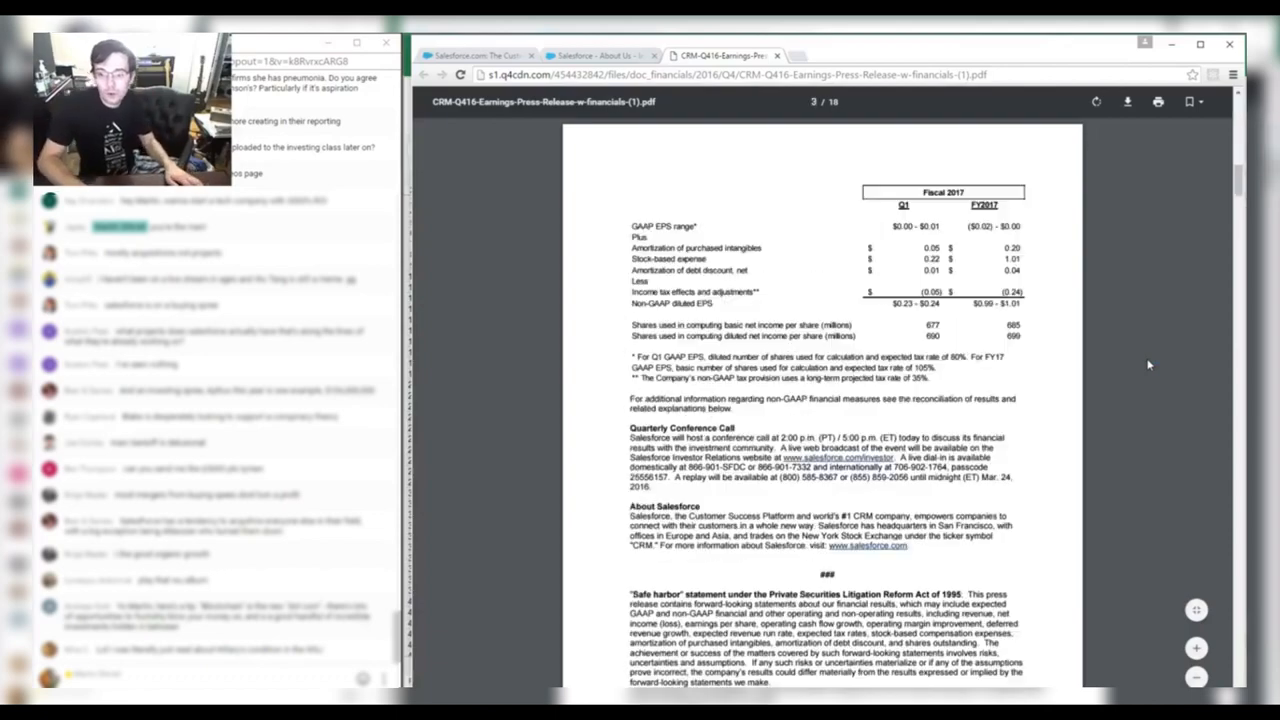
{"action": "scroll", "coordinate": [1148, 365], "scroll_direction": "down", "scroll_amount": 12}
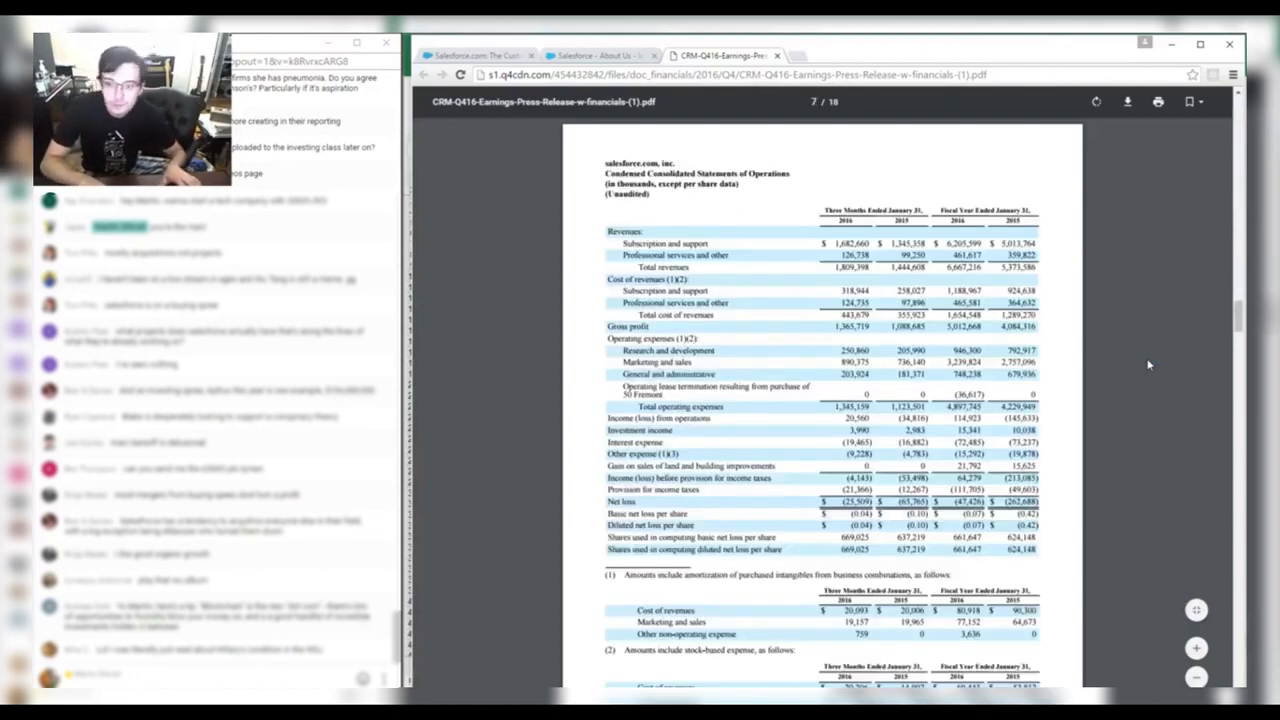
Switch back to the Excel Model sheet and insert a blank row above the quarter headings in row 2.
{"action": "key", "text": "alt+Tab"}
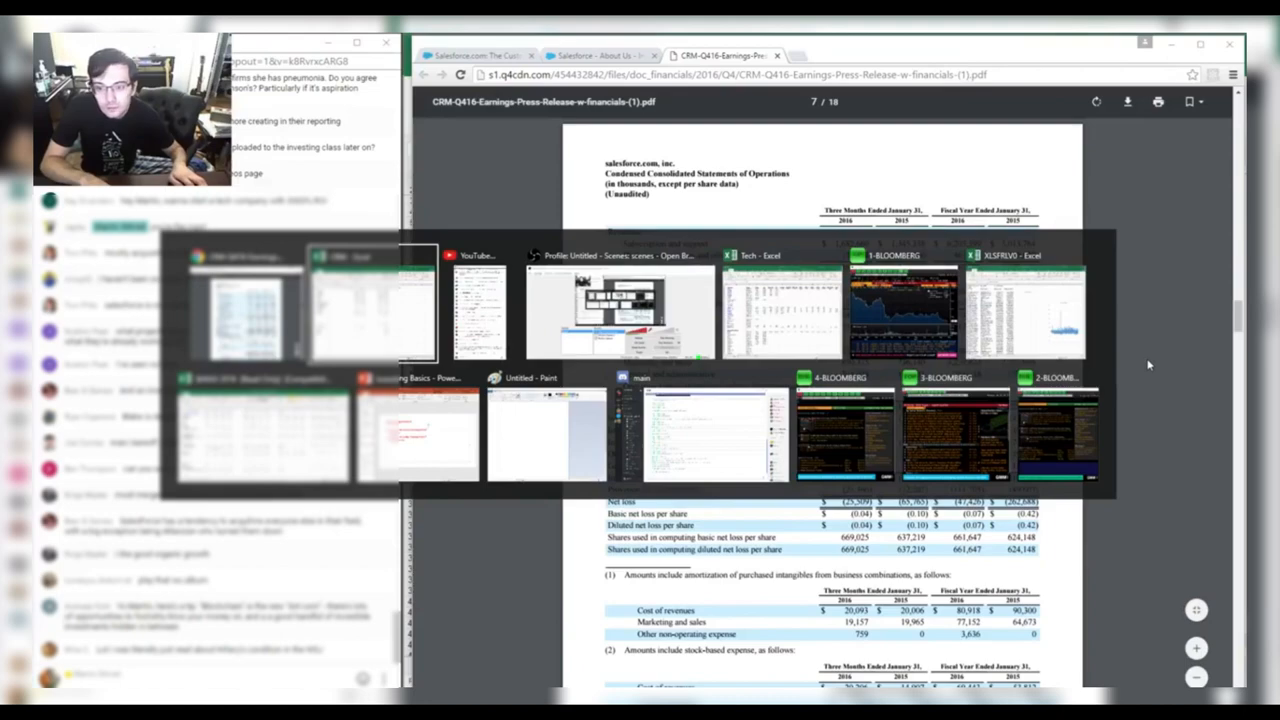
{"action": "key", "text": "Up"}
{"action": "key", "text": "Up"}
{"action": "key", "text": "Up"}
{"action": "key", "text": "Up"}
{"action": "key", "text": "Up"}
{"action": "key", "text": "Up"}
{"action": "key", "text": "Up"}
{"action": "key", "text": "Up"}
{"action": "key", "text": "Up"}
{"action": "key", "text": "Up"}
{"action": "key", "text": "Up"}
{"action": "key", "text": "Up"}
{"action": "key", "text": "Up"}
{"action": "key", "text": "Up"}
{"action": "key", "text": "Up"}
{"action": "key", "text": "Up"}
{"action": "key", "text": "Up"}
{"action": "key", "text": "Up"}
{"action": "key", "text": "Up"}
{"action": "key", "text": "Up"}
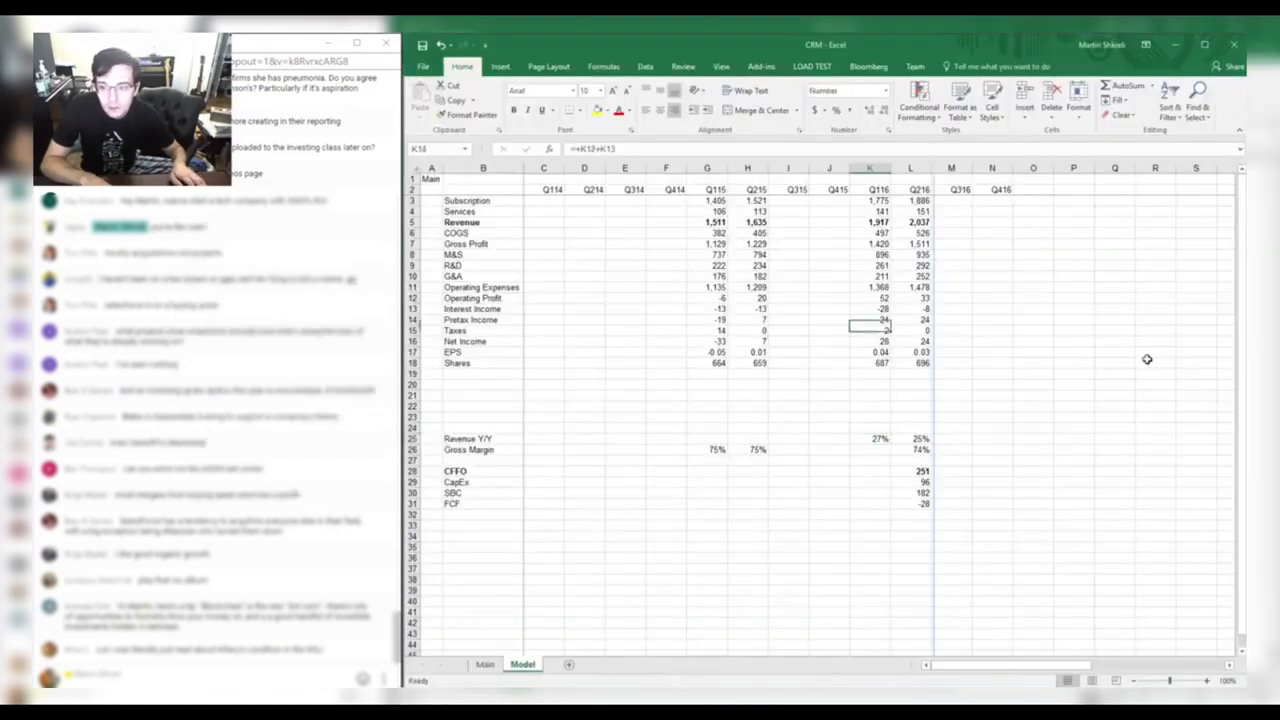
{"action": "key", "text": "Left"}
{"action": "key", "text": "Down"}
{"action": "key", "text": "shift+space"}
{"action": "key", "text": "ctrl+shift+plus"}
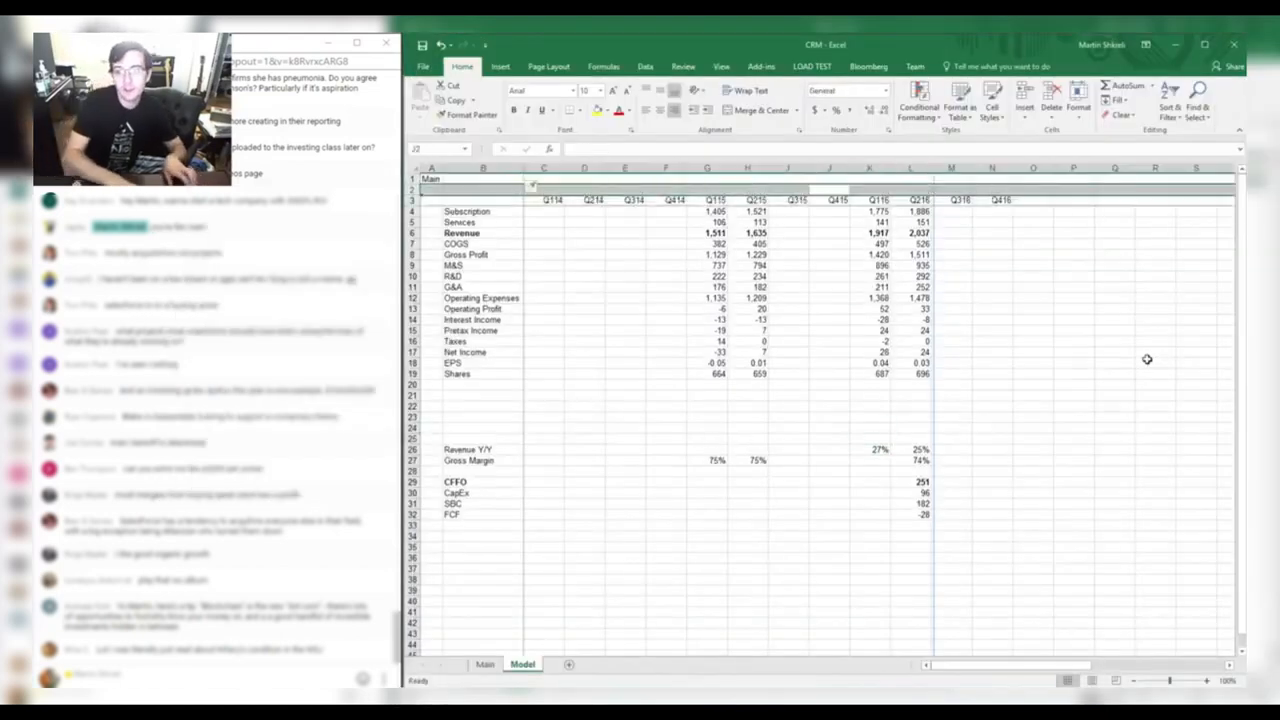
Enter the earnings release's quarter-end date, 1/31/2016, above the Q415 heading in J2.
{"action": "key", "text": "Up"}
{"action": "key", "text": "Down"}
{"action": "key", "text": "alt+Tab"}
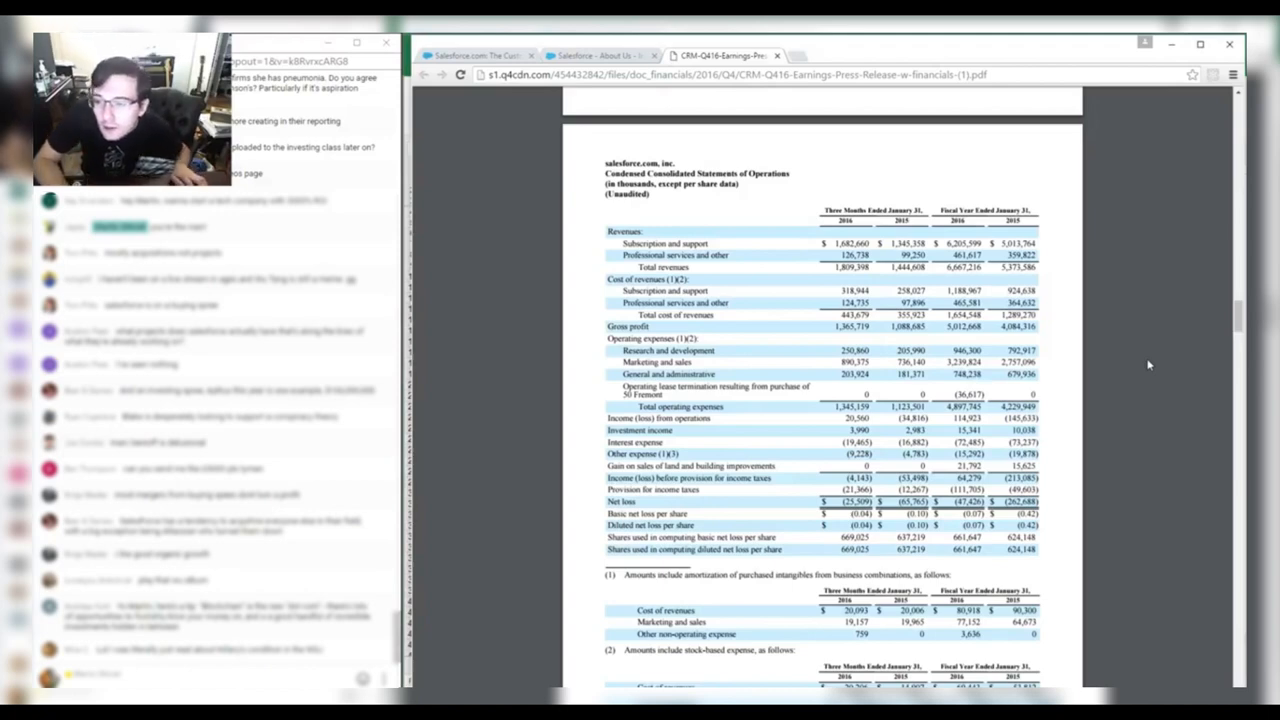
{"action": "key", "text": "alt+Tab"}
{"action": "type", "text": "1/31/2016"}
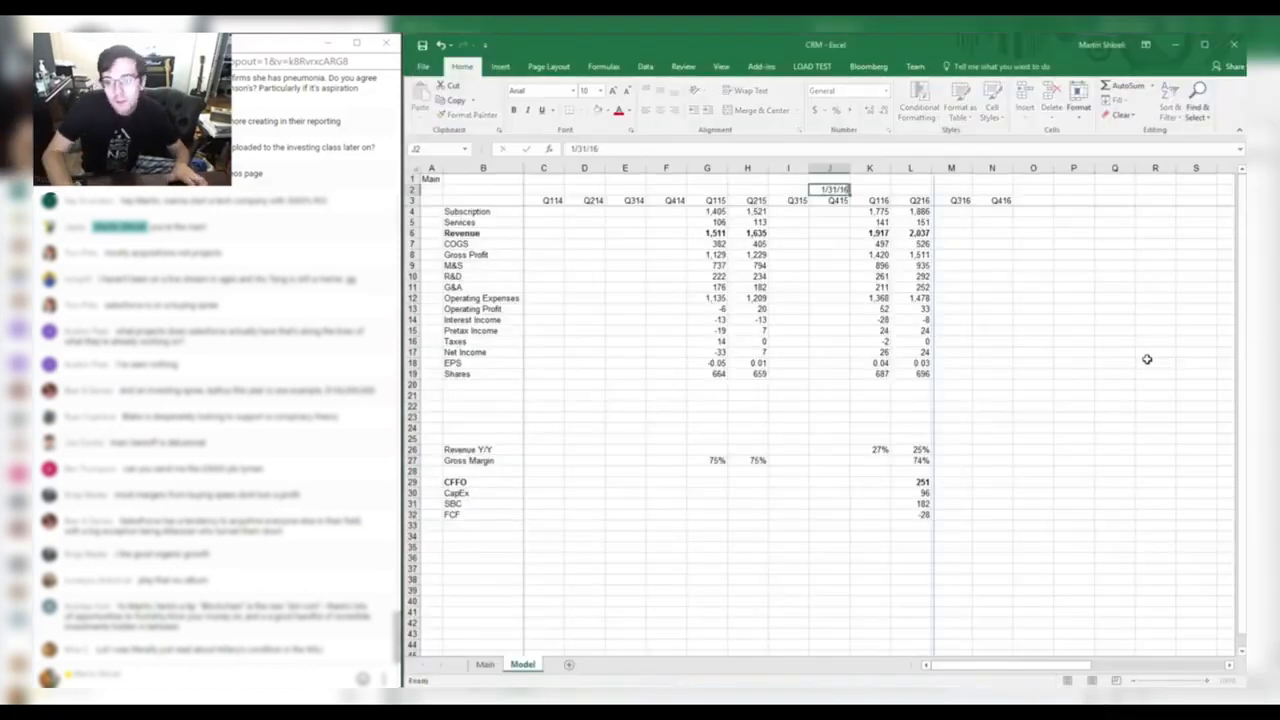
{"action": "key", "text": "Return"}
Enter Q415 subscription revenue, 1682.66, in J4 and services revenue, 126.738, in J5, and copy the Q116 lines K6:K19 into the column from J6.
{"action": "key", "text": "Down"}
{"action": "key", "text": "alt+Tab"}
{"action": "key", "text": "alt+Tab"}
{"action": "type", "text": "1,683"}
{"action": "key", "text": "Return"}
{"action": "key", "text": "alt+Tab"}
{"action": "key", "text": "alt+Tab"}
{"action": "type", "text": "126"}
{"action": "key", "text": "Return"}
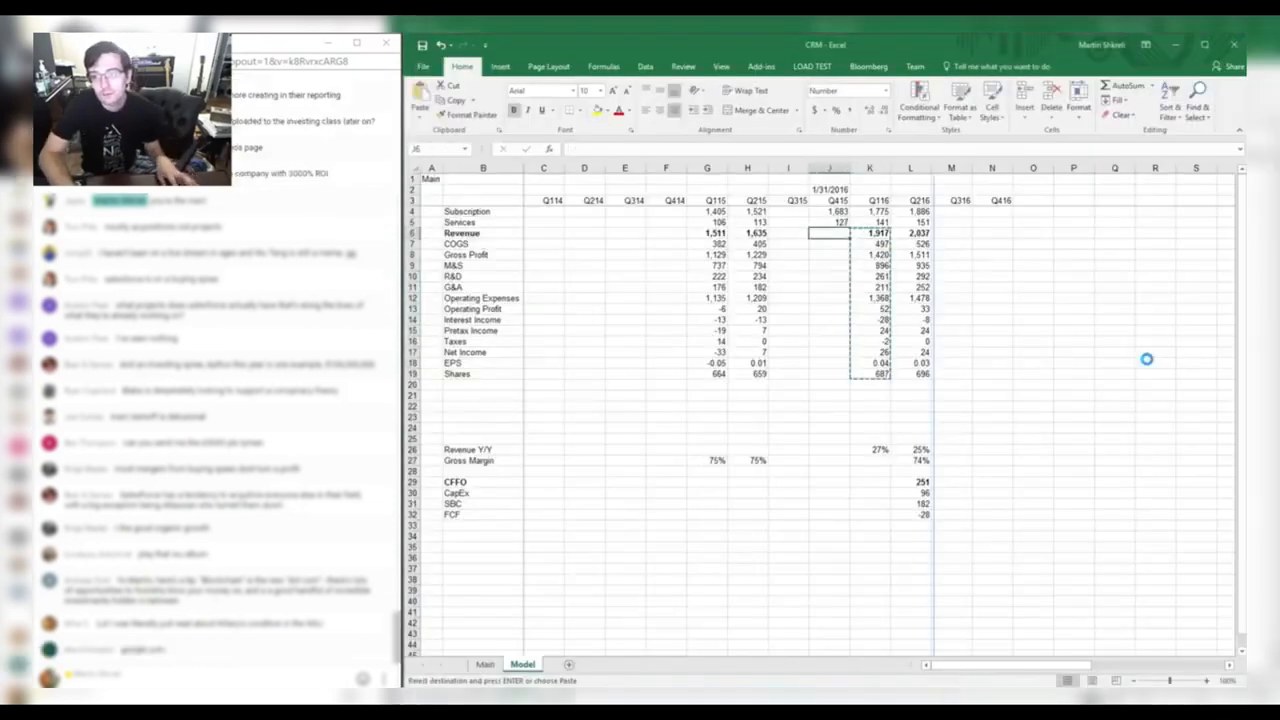
Enter the earnings release's Q415 total cost of revenues, 443.679, in J7 and marketing and sales, 890.375, in J9.
{"action": "key", "text": "alt+Tab"}
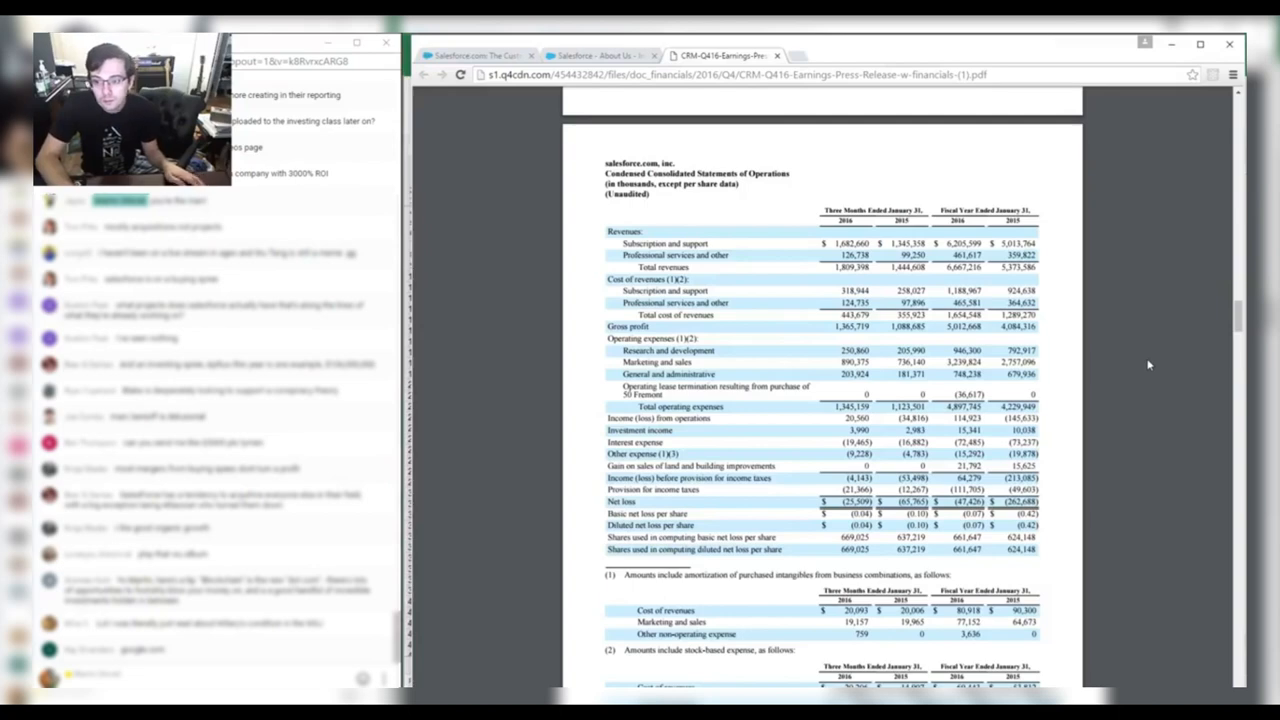
{"action": "key", "text": "alt+Tab"}
{"action": "type", "text": "443.679"}
{"action": "key", "text": "Return"}
{"action": "key", "text": "alt+Tab"}
{"action": "key", "text": "alt+Tab"}
{"action": "type", "text": "890.375"}
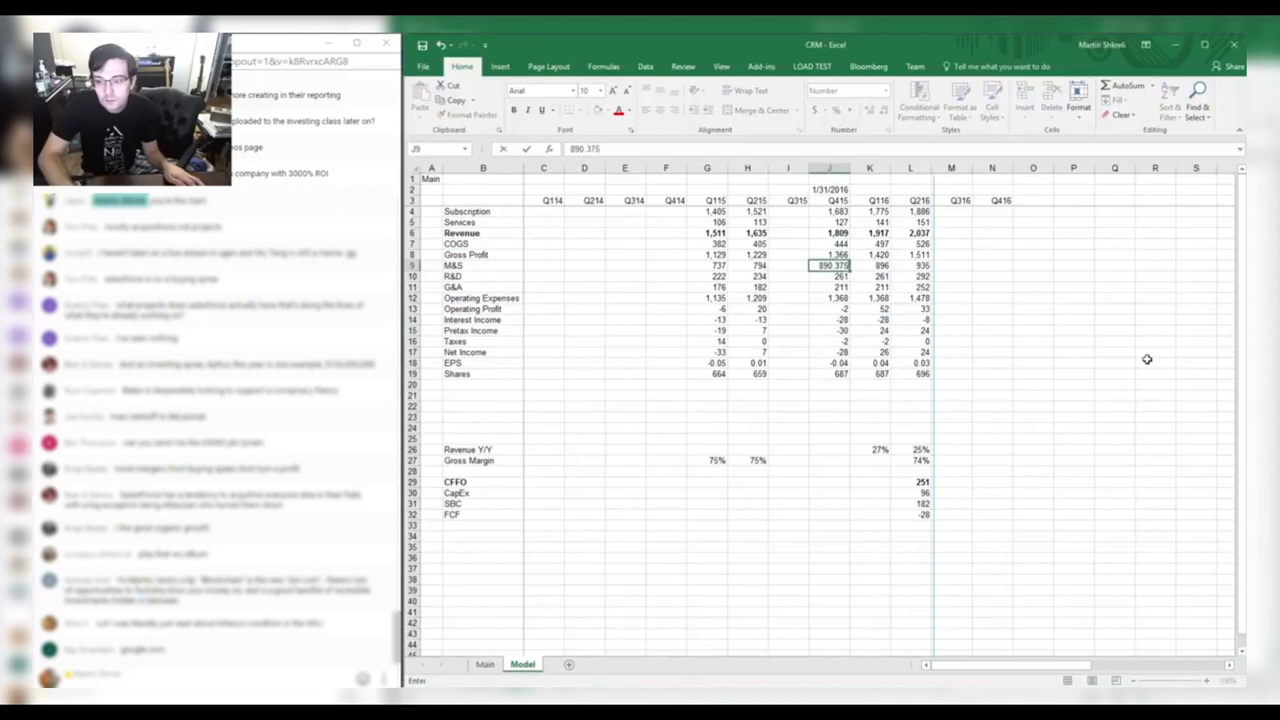
{"action": "key", "text": "Return"}
Enter the earnings release's Q415 research and development, 250.86, in J10 and general and administrative expense, 203.924, in J11.
{"action": "key", "text": "alt+Tab"}
{"action": "key", "text": "alt+Tab"}
{"action": "type", "text": "250.86"}
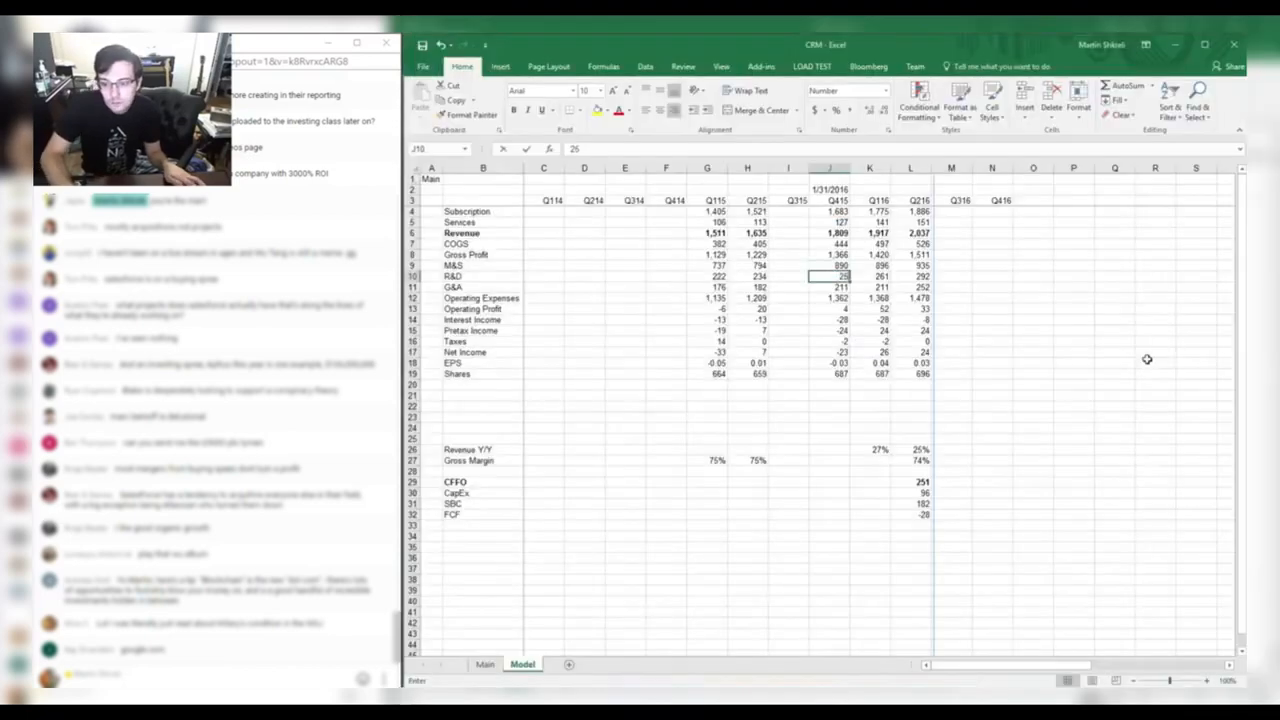
{"action": "key", "text": "Return"}
{"action": "key", "text": "alt+Tab"}
{"action": "key", "text": "alt+Tab"}
{"action": "type", "text": "203.924"}
{"action": "key", "text": "Return"}
Enter the earnings release's Q415 interest income in J14 as +3.99-19.465-9.228, combining investment income, interest expense and other expense.
{"action": "key", "text": "Return"}
{"action": "key", "text": "Down"}
{"action": "type", "text": "=8.122-22.011-13.806"}
{"action": "key", "text": "Return"}
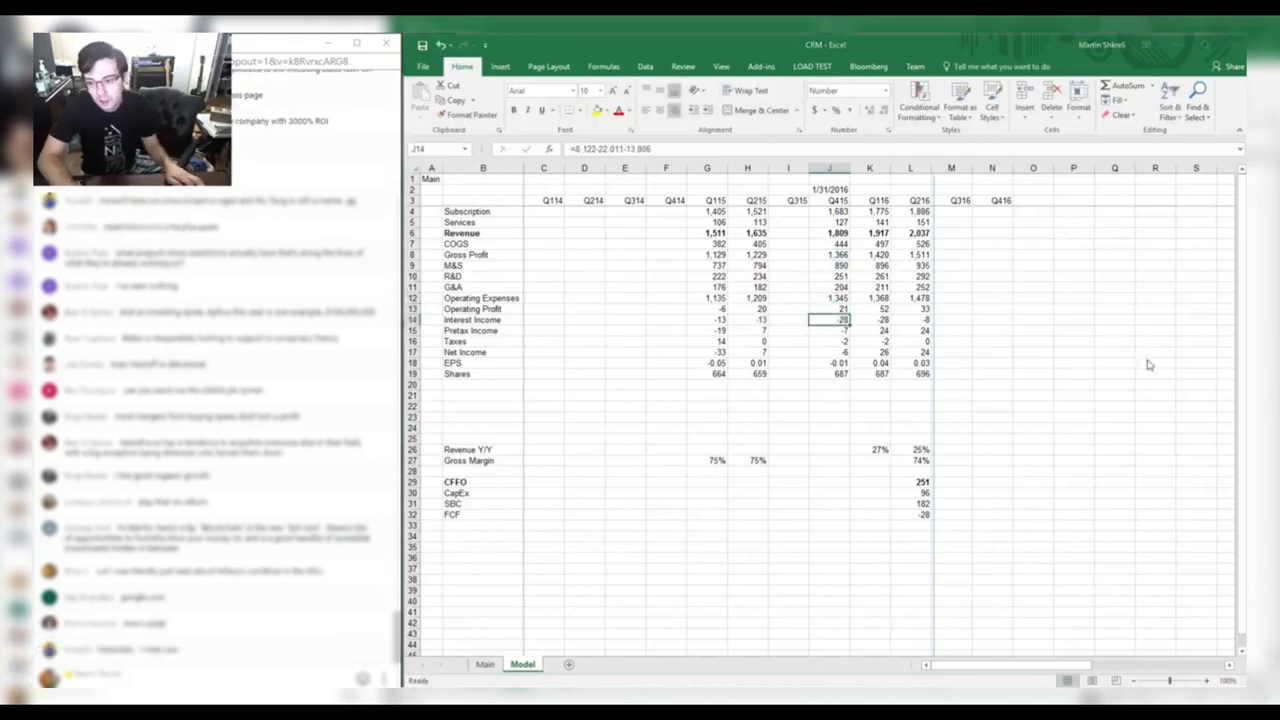
{"action": "key", "text": "alt+Tab"}
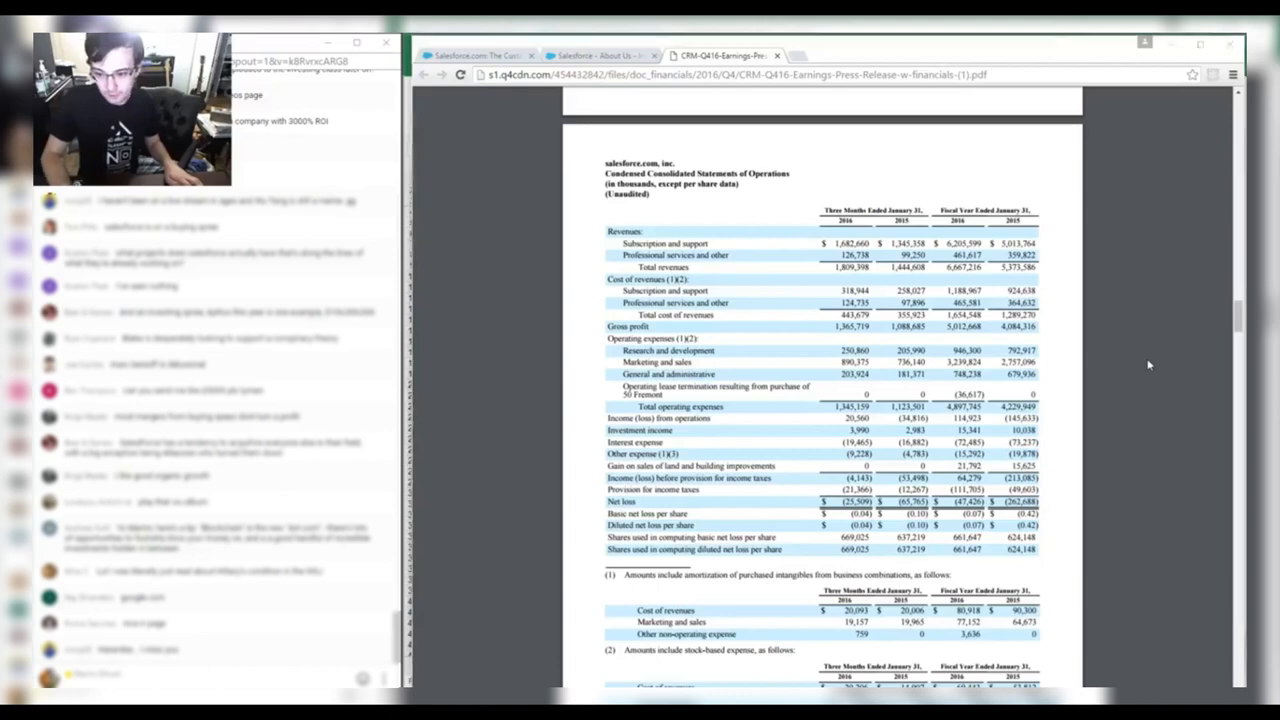
{"action": "key", "text": "alt+Tab"}
{"action": "type", "text": "=.3"}
{"action": "key", "text": "Escape"}
{"action": "key", "text": "F2"}
{"action": "key", "text": "Escape"}
{"action": "type", "text": "=3.99-"}
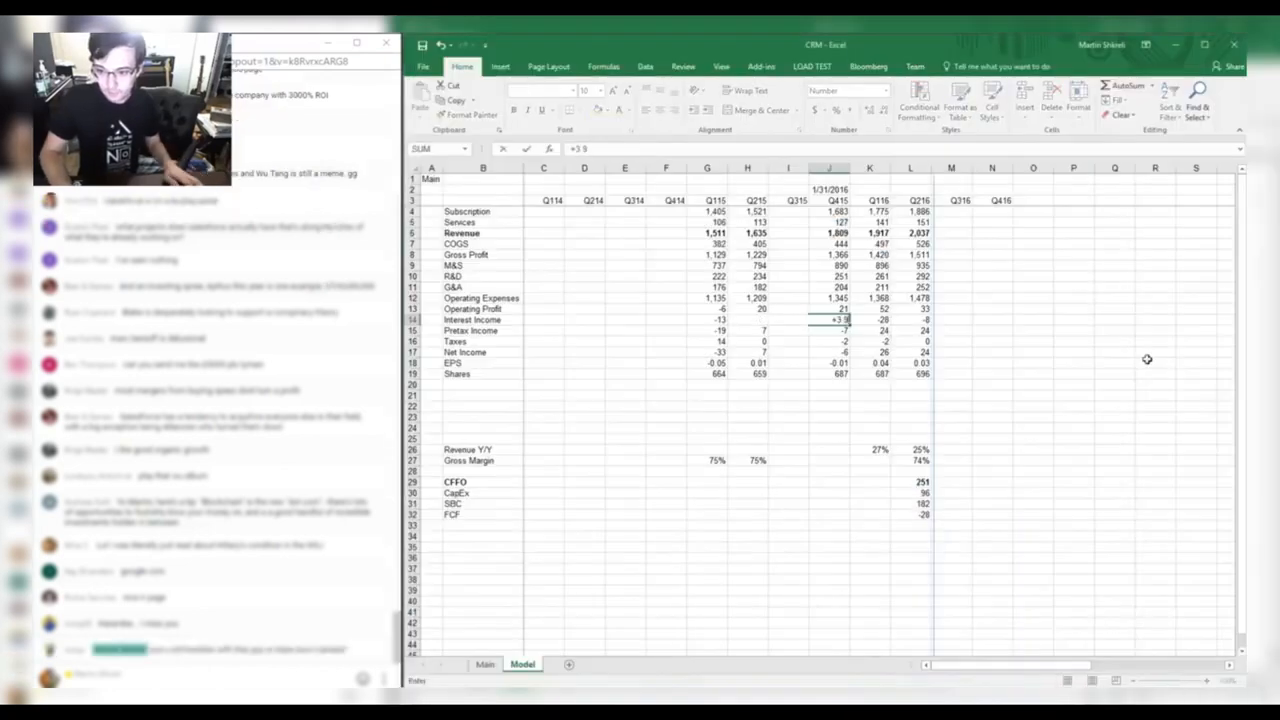
{"action": "key", "text": "alt+Tab"}
{"action": "key", "text": "alt+Tab"}
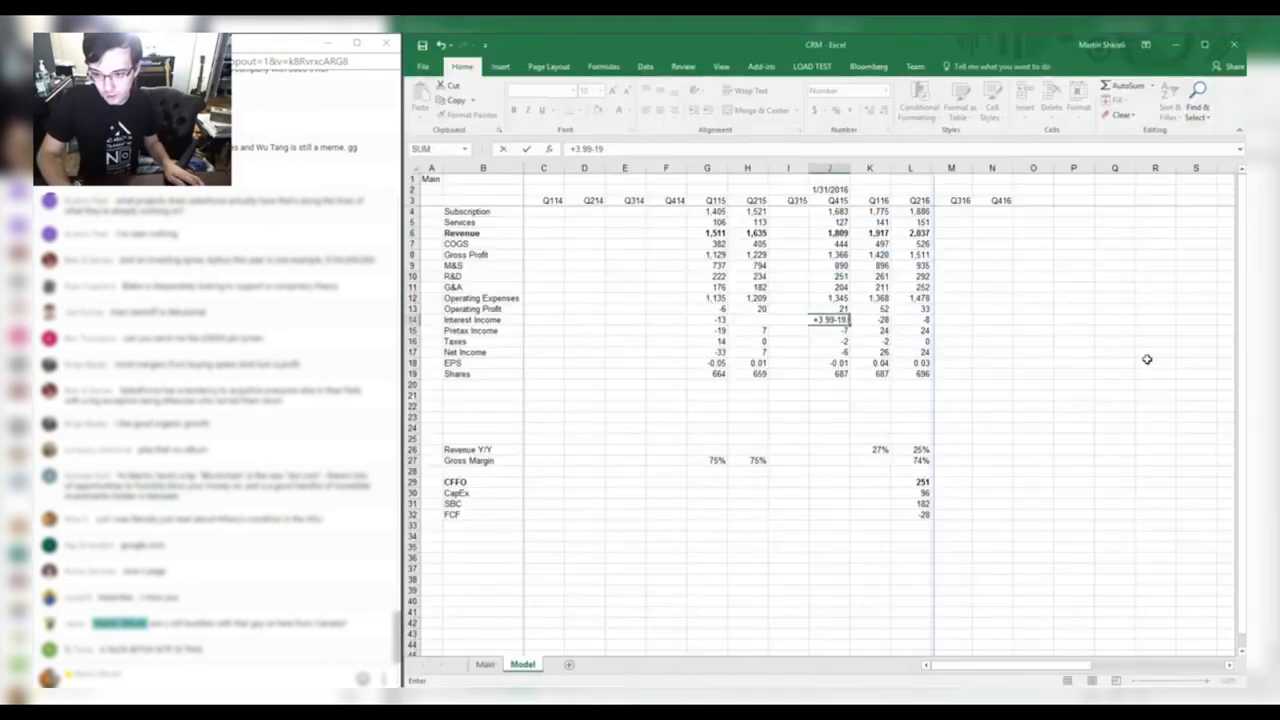
{"action": "key", "text": "alt+Tab"}
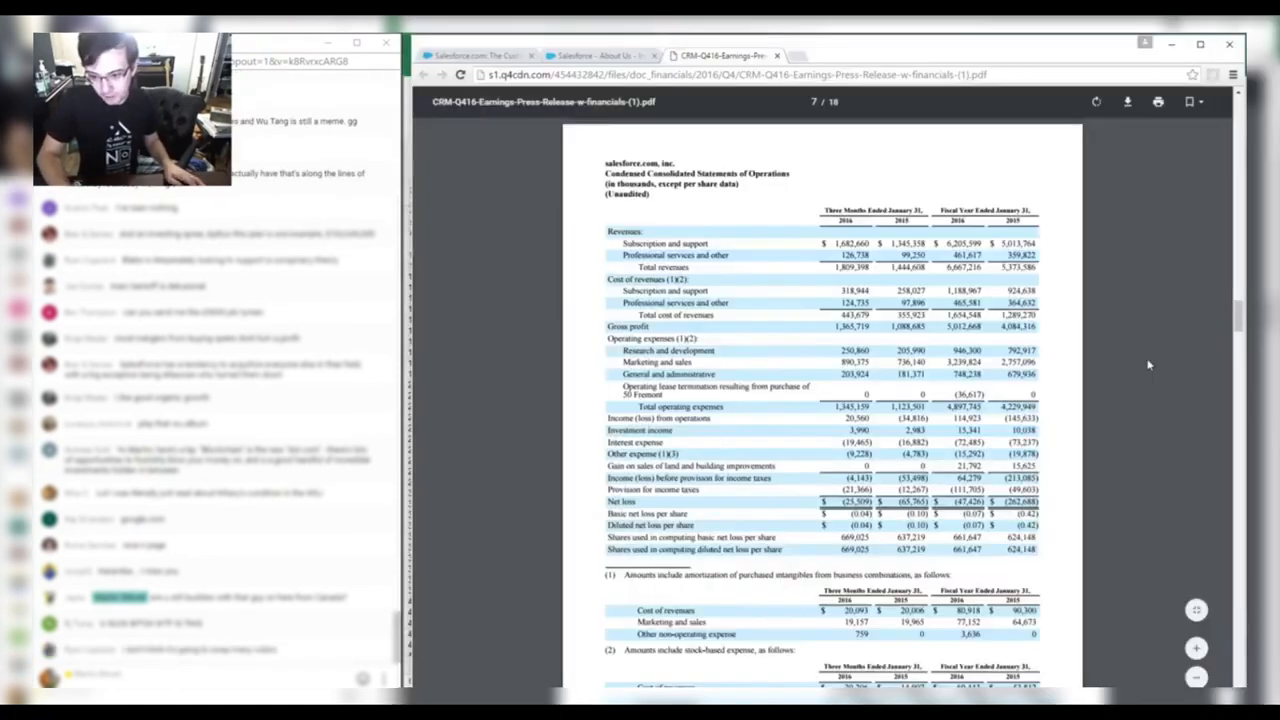
{"action": "key", "text": "alt+Tab"}
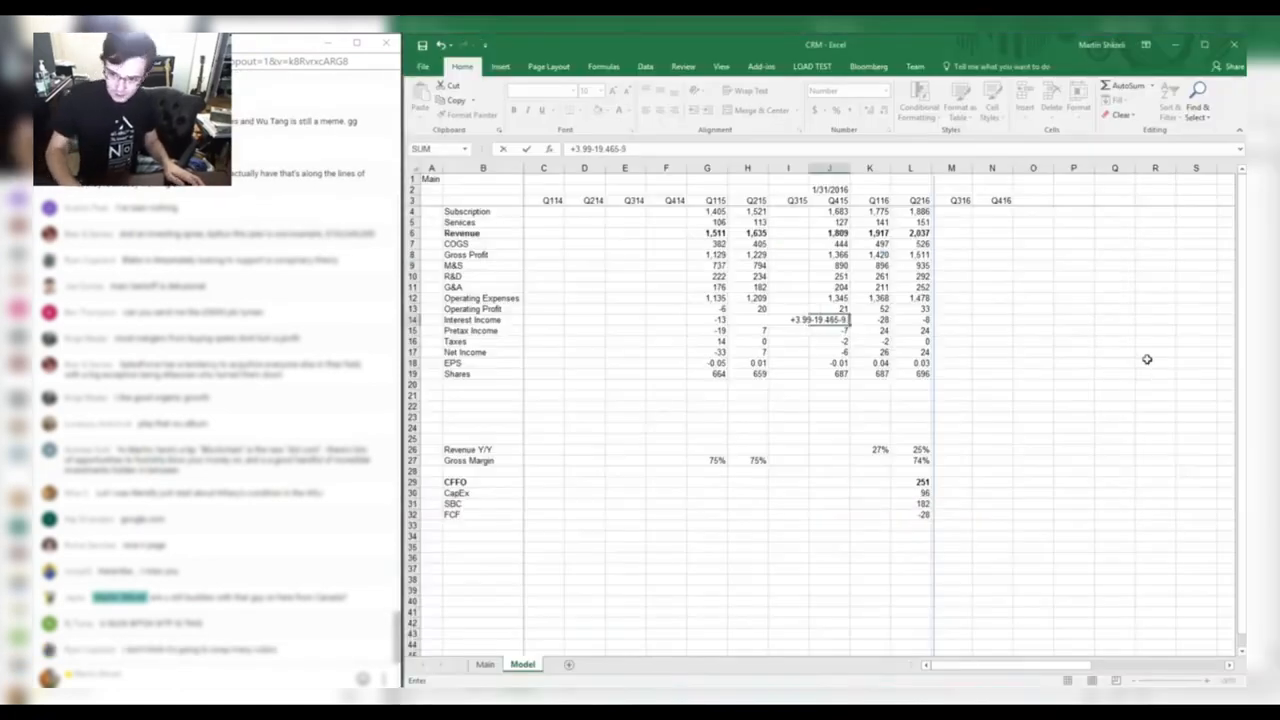
{"action": "type", "text": "19.465-9.228"}
{"action": "key", "text": "Return"}
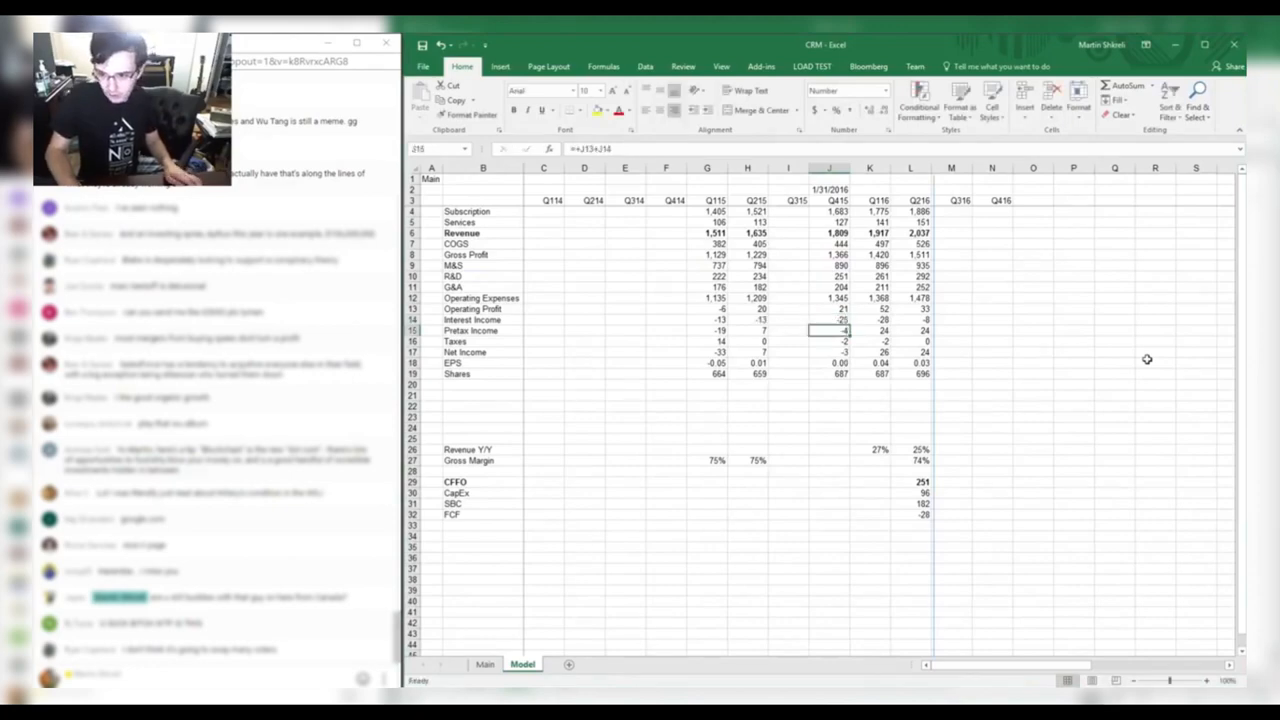
Enter the release's Q415 provision for income taxes in J16 as a positive 21.366.
{"action": "key", "text": "alt+Tab"}
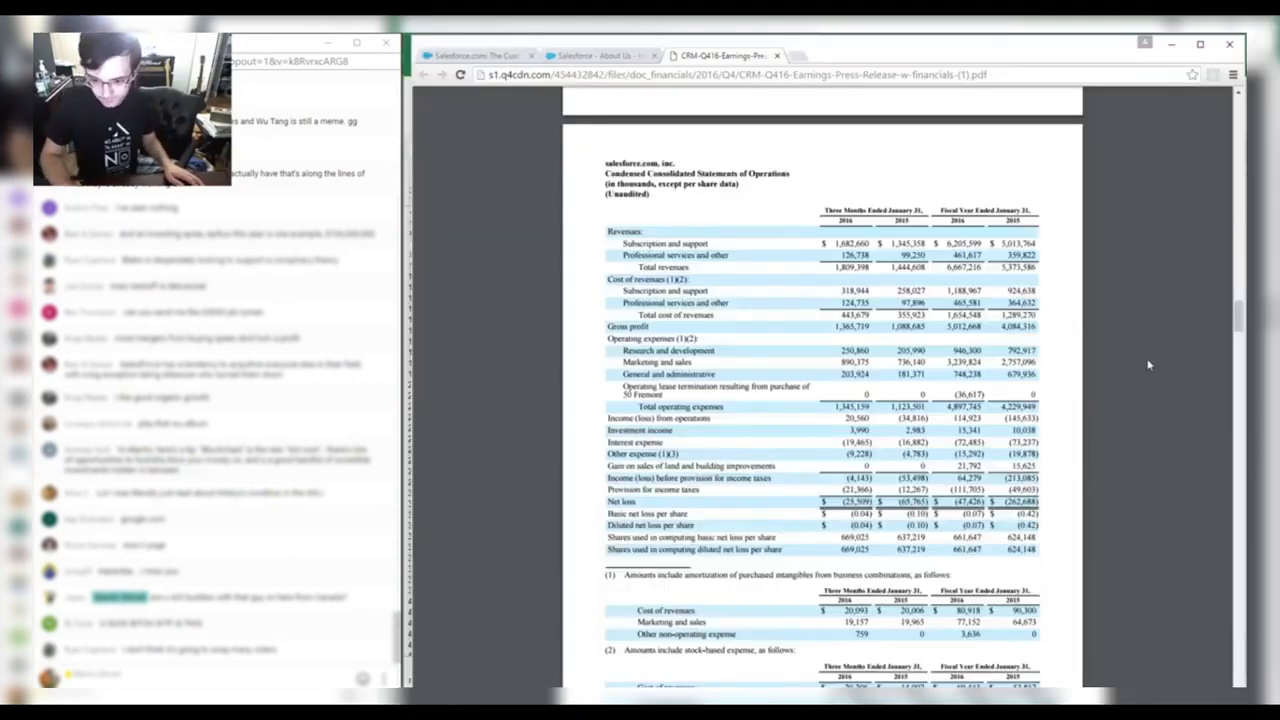
{"action": "key", "text": "alt+Tab"}
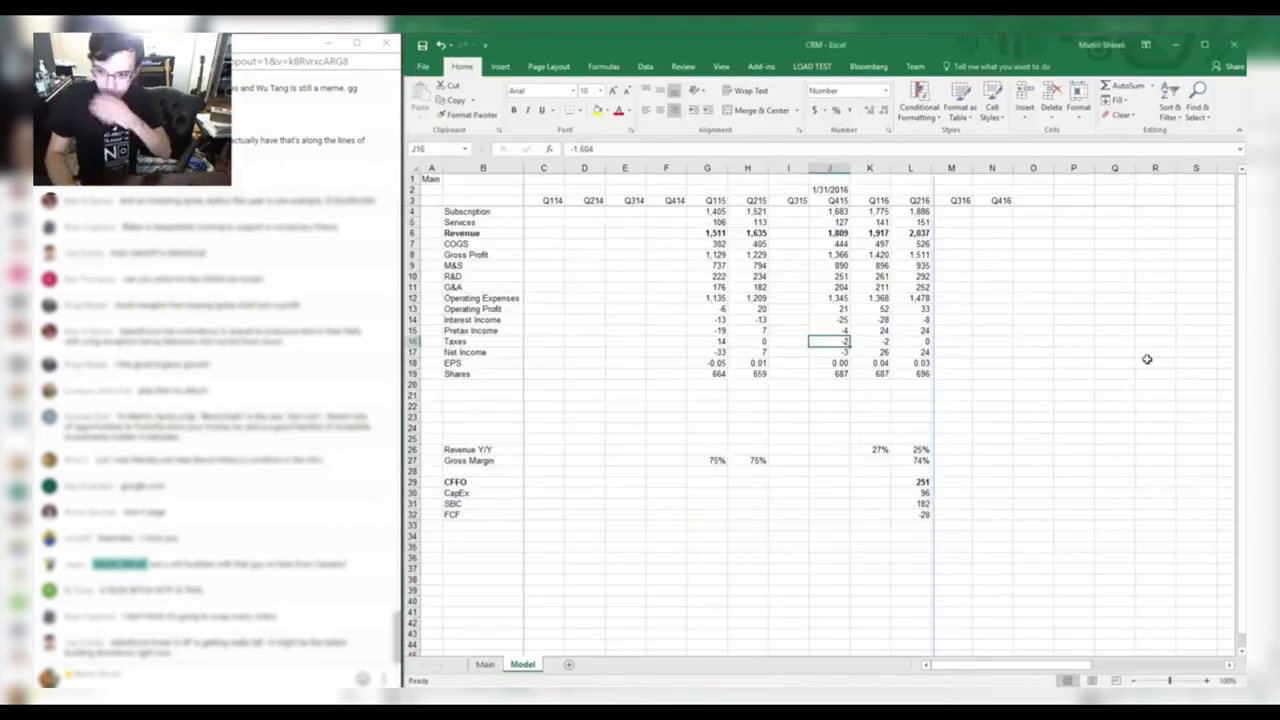
{"action": "type", "text": "-21"}
{"action": "key", "text": "alt+Tab"}
{"action": "key", "text": "alt+Tab"}
{"action": "key", "text": "Down"}
{"action": "key", "text": "Down"}
{"action": "key", "text": "Down"}
{"action": "key", "text": "alt+Tab"}
{"action": "key", "text": "alt+Tab"}
{"action": "key", "text": "Up"}
{"action": "key", "text": "Up"}
{"action": "key", "text": "Up"}
{"action": "key", "text": "F2"}
{"action": "key", "text": "Home"}
{"action": "key", "text": "Delete"}
{"action": "key", "text": "Return"}
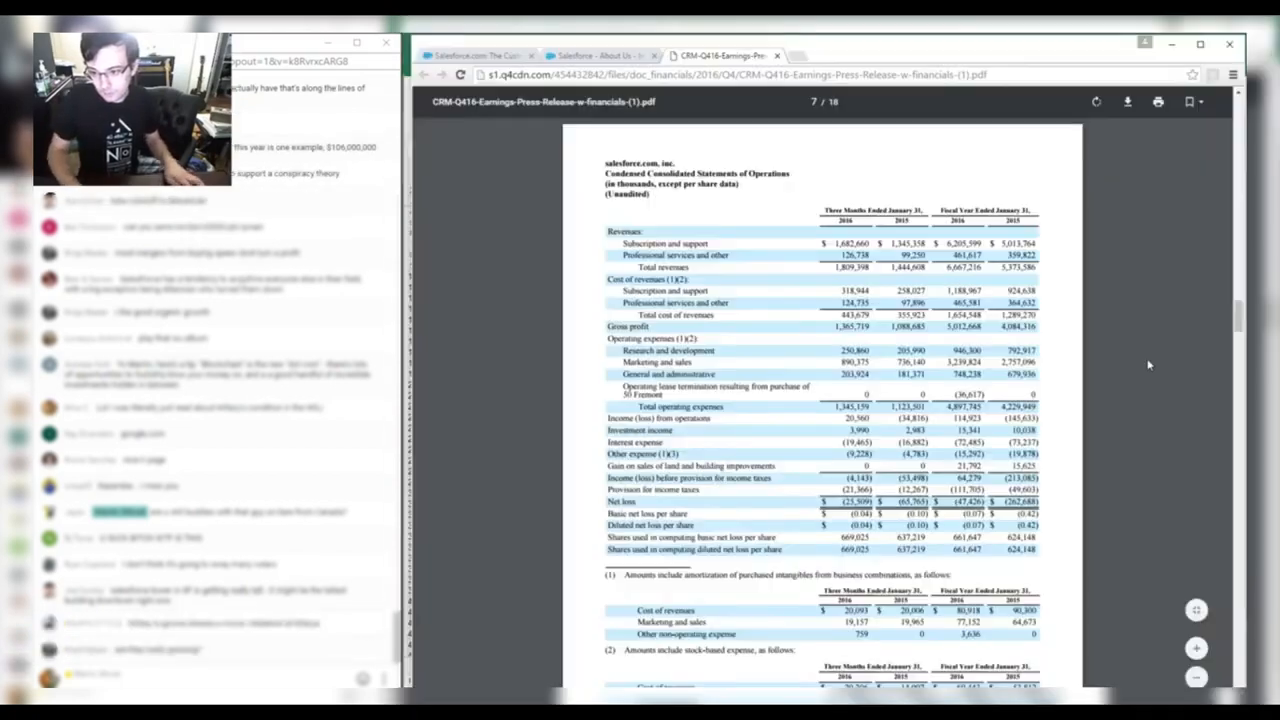
Enter the release's Q415 diluted share count, 669.025, in J19.
{"action": "key", "text": "alt+Tab"}
{"action": "key", "text": "alt+Tab"}
{"action": "key", "text": "Down"}
{"action": "key", "text": "Down"}
{"action": "type", "text": "669.0"}
{"action": "key", "text": "alt+Tab"}
{"action": "key", "text": "alt+Tab"}
{"action": "type", "text": "16"}
{"action": "key", "text": "Return"}
Copy the Revenue Y/Y formula from Q116 into the Q415 column at J26.
{"action": "key", "text": "Right"}
{"action": "key", "text": "ctrl+Down"}
{"action": "key", "text": "ctrl+c"}
{"action": "key", "text": "Left"}
{"action": "key", "text": "Return"}
Copy the Gross Margin formula from L27 into J27:K27 for Q415 and Q116, and into F27 for Q414.
{"action": "key", "text": "Down"}
{"action": "key", "text": "Right"}
{"action": "key", "text": "Right"}
{"action": "key", "text": "ctrl+c"}
{"action": "key", "text": "shift+Left"}
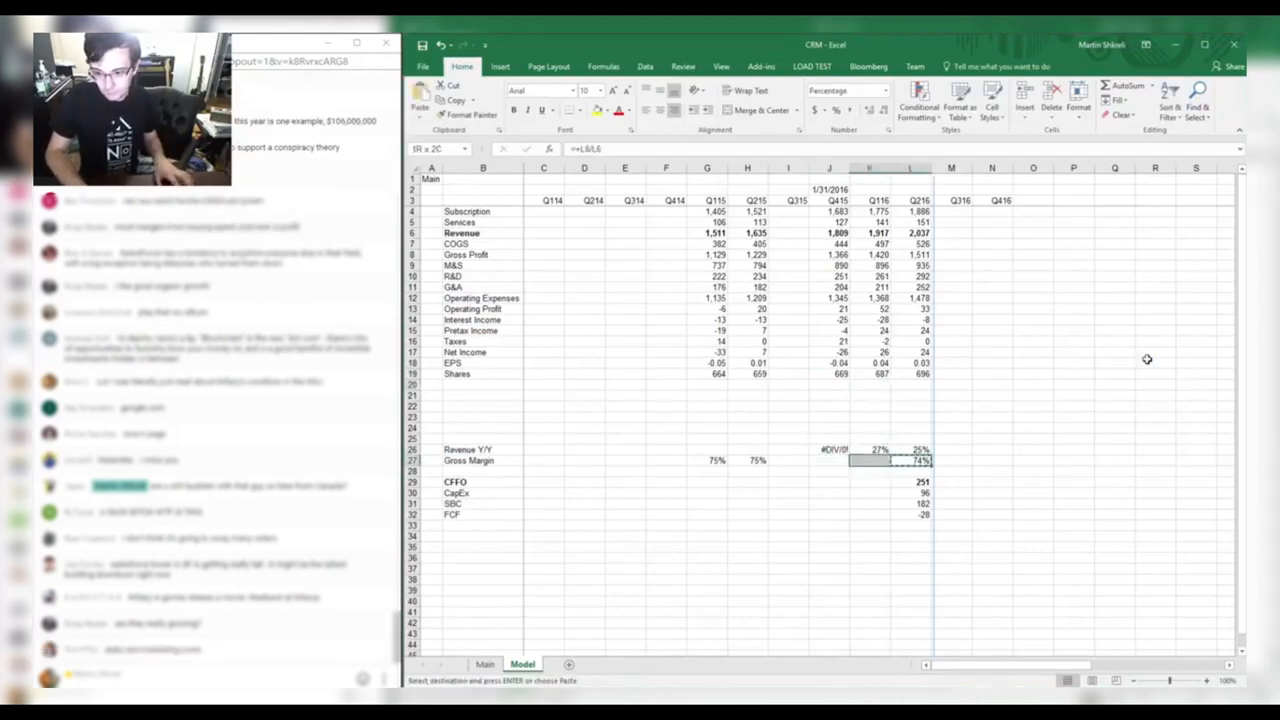
{"action": "key", "text": "shift+Left"}
{"action": "key", "text": "ctrl+v"}
{"action": "key", "text": "Left"}
{"action": "key", "text": "Left"}
{"action": "key", "text": "Left"}
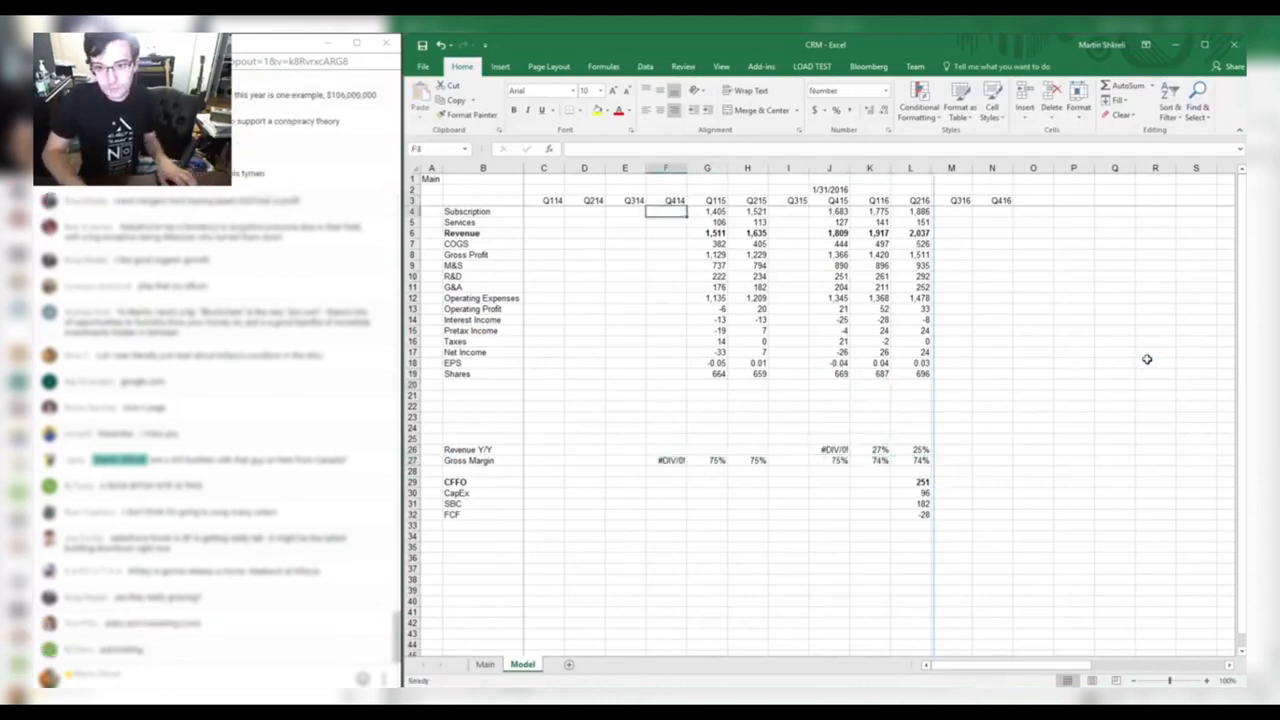
Enter the release's prior-year Q414 subscription revenue, 1345.358, in F4 and services revenue, 99.25, in F5.
{"action": "key", "text": "alt+Tab"}
{"action": "key", "text": "alt+Tab"}
{"action": "type", "text": "1345.358"}
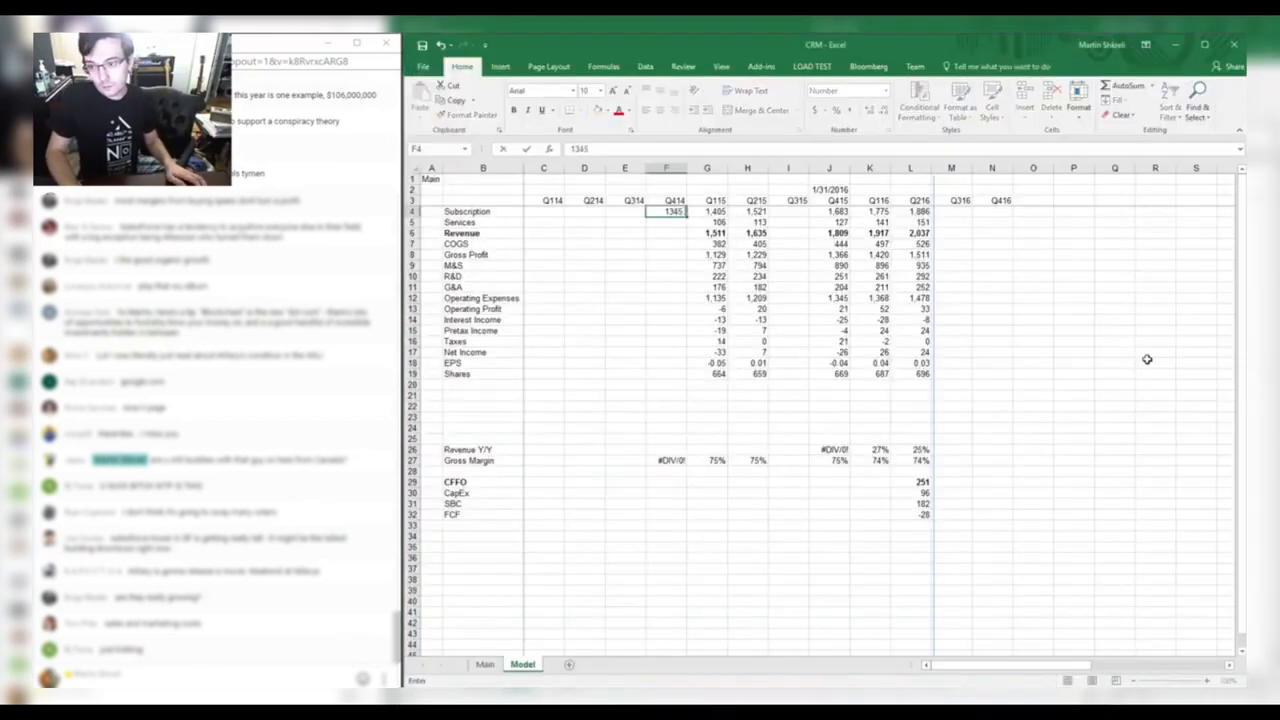
{"action": "key", "text": "Return"}
{"action": "key", "text": "alt+Tab"}
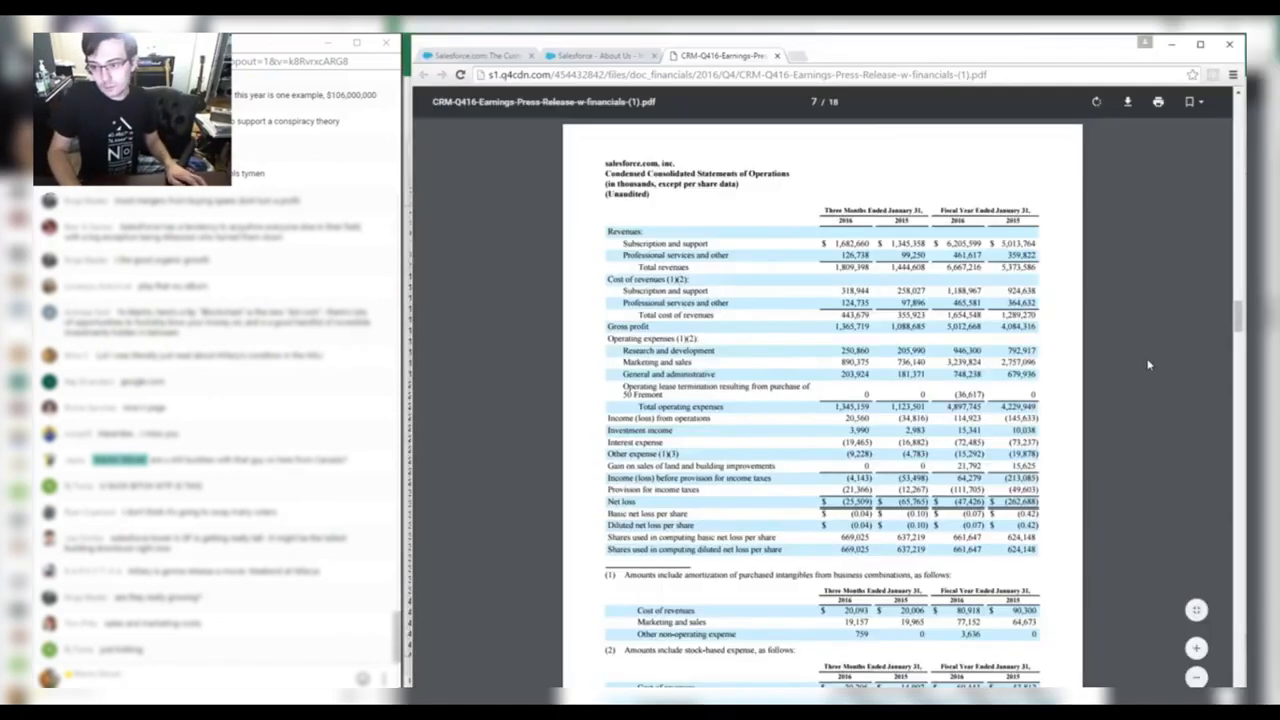
{"action": "key", "text": "alt+Tab"}
{"action": "type", "text": "99"}
{"action": "key", "text": "Return"}
Copy the total Revenue formula from G6 into F6 for Q414.
{"action": "key", "text": "Right"}
{"action": "key", "text": "ctrl+c"}
{"action": "key", "text": "Left"}
{"action": "key", "text": "ctrl+v"}
{"action": "key", "text": "Escape"}
Copy the quarter-end date from J2 to F2 above the Q414 heading and change it to 1/31/2015.
{"action": "key", "text": "Down"}
{"action": "key", "text": "Right"}
{"action": "key", "text": "Right"}
{"action": "key", "text": "Up"}
{"action": "key", "text": "Right"}
{"action": "key", "text": "Right"}
{"action": "key", "text": "Up"}
{"action": "key", "text": "Up"}
{"action": "key", "text": "Up"}
{"action": "key", "text": "Up"}
{"action": "key", "text": "ctrl+c"}
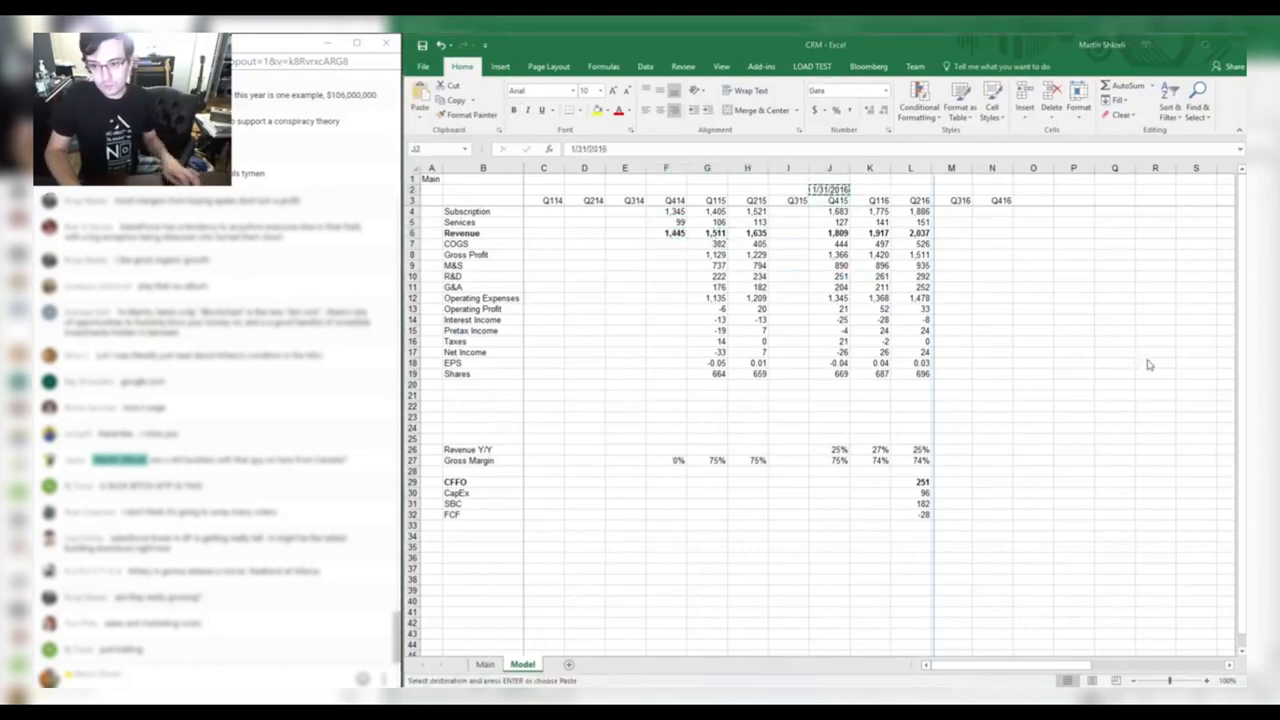
{"action": "key", "text": "alt+Tab"}
{"action": "key", "text": "alt+Tab"}
{"action": "key", "text": "Left"}
{"action": "key", "text": "Left"}
{"action": "key", "text": "Left"}
{"action": "key", "text": "Left"}
{"action": "type", "text": "1/31/201"}
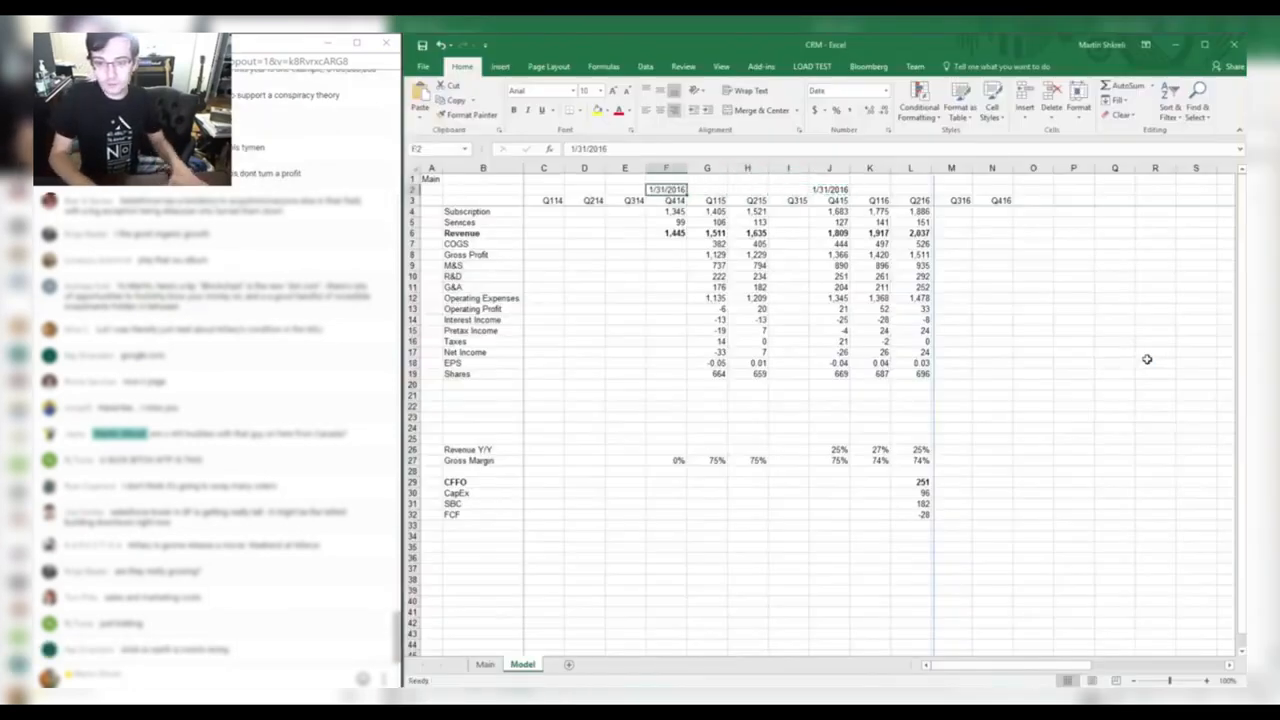
{"action": "type", "text": "5"}
{"action": "key", "text": "Return"}
Copy the Q115 lines G7:G19, from COGS through Shares, into the Q414 column starting at F7.
{"action": "key", "text": "Down"}
{"action": "key", "text": "Down"}
{"action": "key", "text": "Down"}
{"action": "key", "text": "Right"}
{"action": "key", "text": "Down"}
{"action": "key", "text": "ctrl+shift+Down"}
{"action": "key", "text": "ctrl+c"}
{"action": "key", "text": "Left"}
{"action": "key", "text": "ctrl+v"}
{"action": "key", "text": "Escape"}
Enter the release's Q414 total cost of revenues, 355.923, in F7.
{"action": "key", "text": "alt+Tab"}
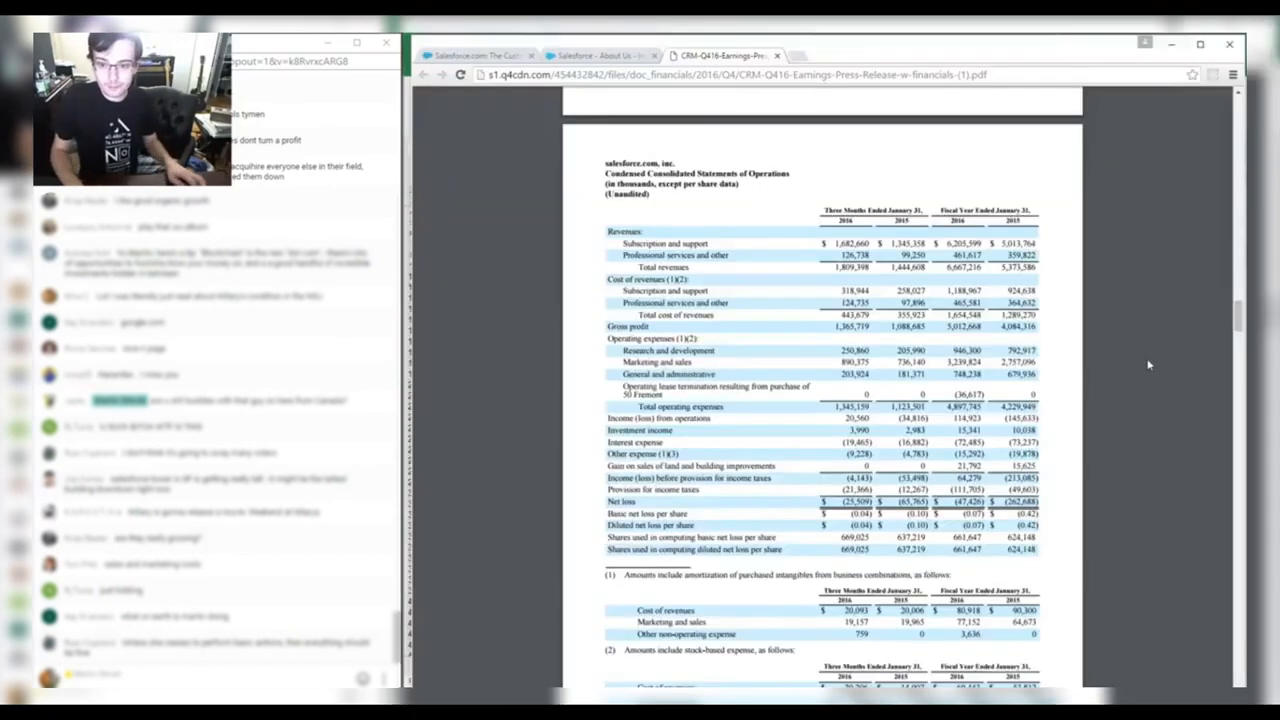
{"action": "key", "text": "alt+Tab"}
{"action": "type", "text": "355"}
{"action": "key", "text": "alt+Tab"}
{"action": "key", "text": "alt+Tab"}
{"action": "type", "text": ".9"}
{"action": "key", "text": "Return"}
Enter Q414 marketing and sales, 736.14, in F9, research and development, 205.99, in F10 and general and administrative expense, 181.371, in F11.
{"action": "key", "text": "alt+Tab"}
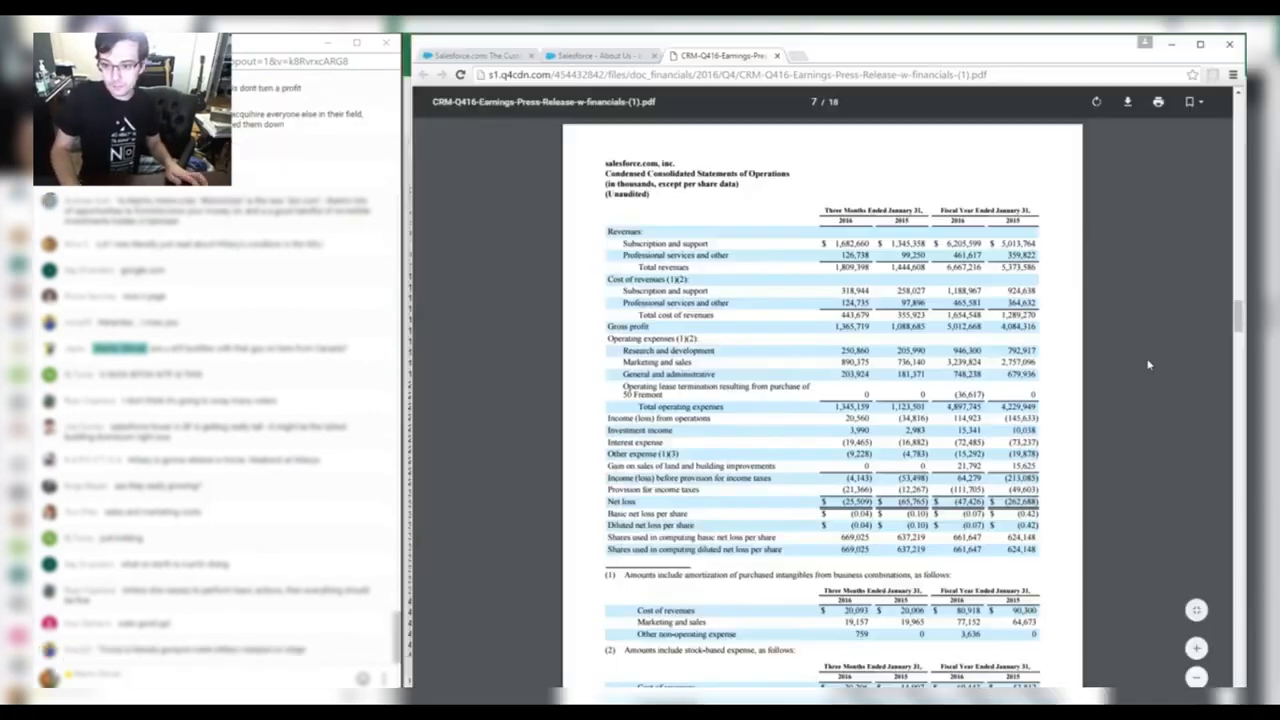
{"action": "key", "text": "alt+Tab"}
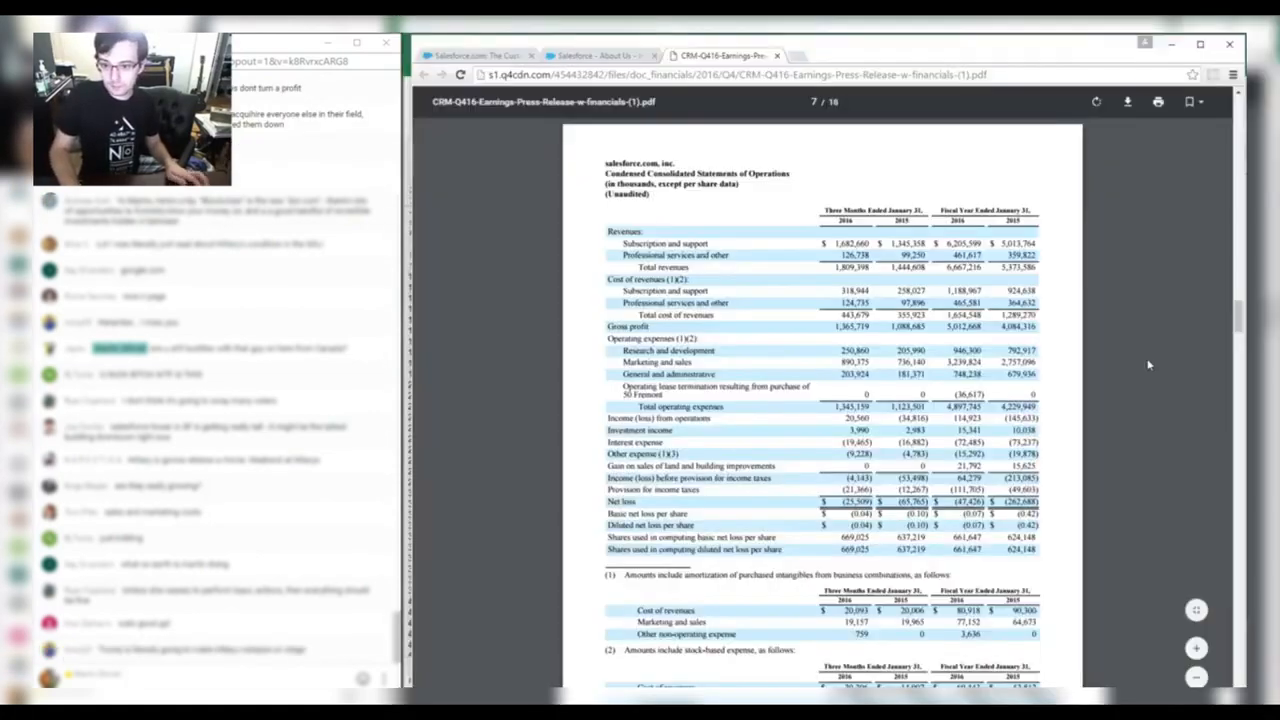
{"action": "key", "text": "alt+Tab"}
{"action": "key", "text": "alt+Tab"}
{"action": "key", "text": "alt+Tab"}
{"action": "key", "text": "alt+Tab"}
{"action": "type", "text": "181.371"}
{"action": "key", "text": "Return"}
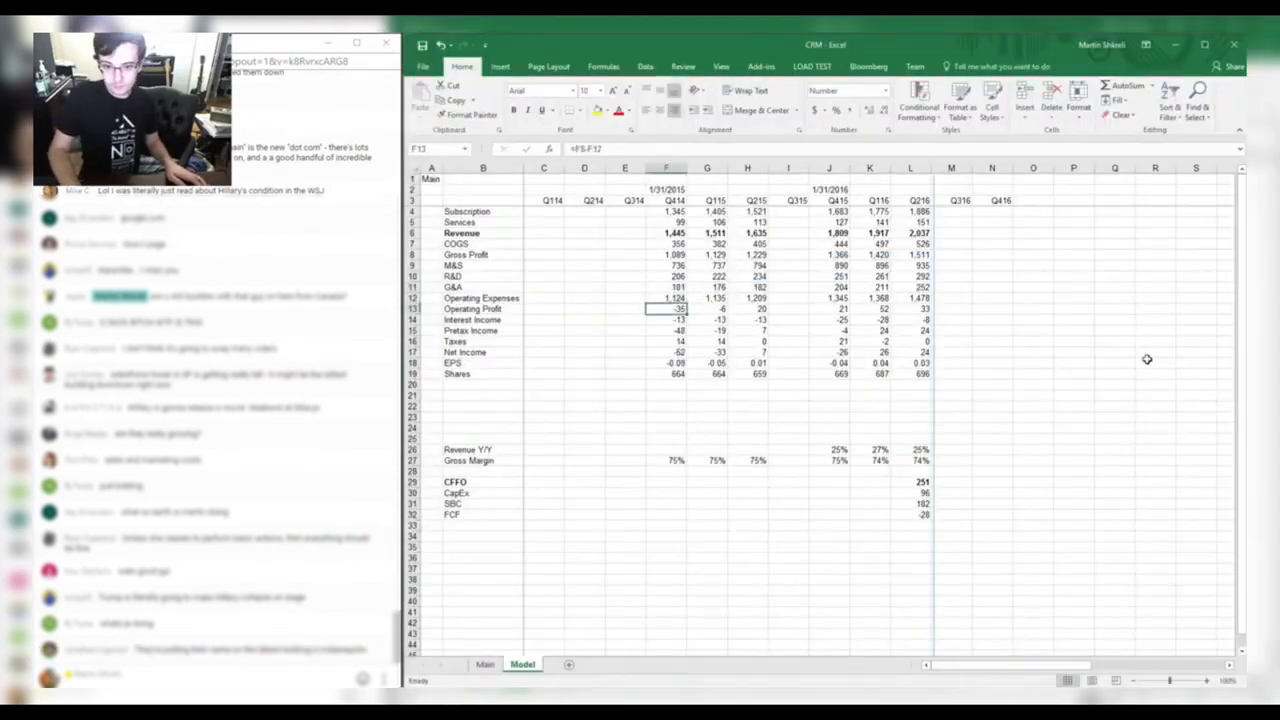
Enter Q414 interest income in F14 as +2.983-16.882-4.783, combining the release's investment income, interest expense and other expense.
{"action": "key", "text": "alt+Tab"}
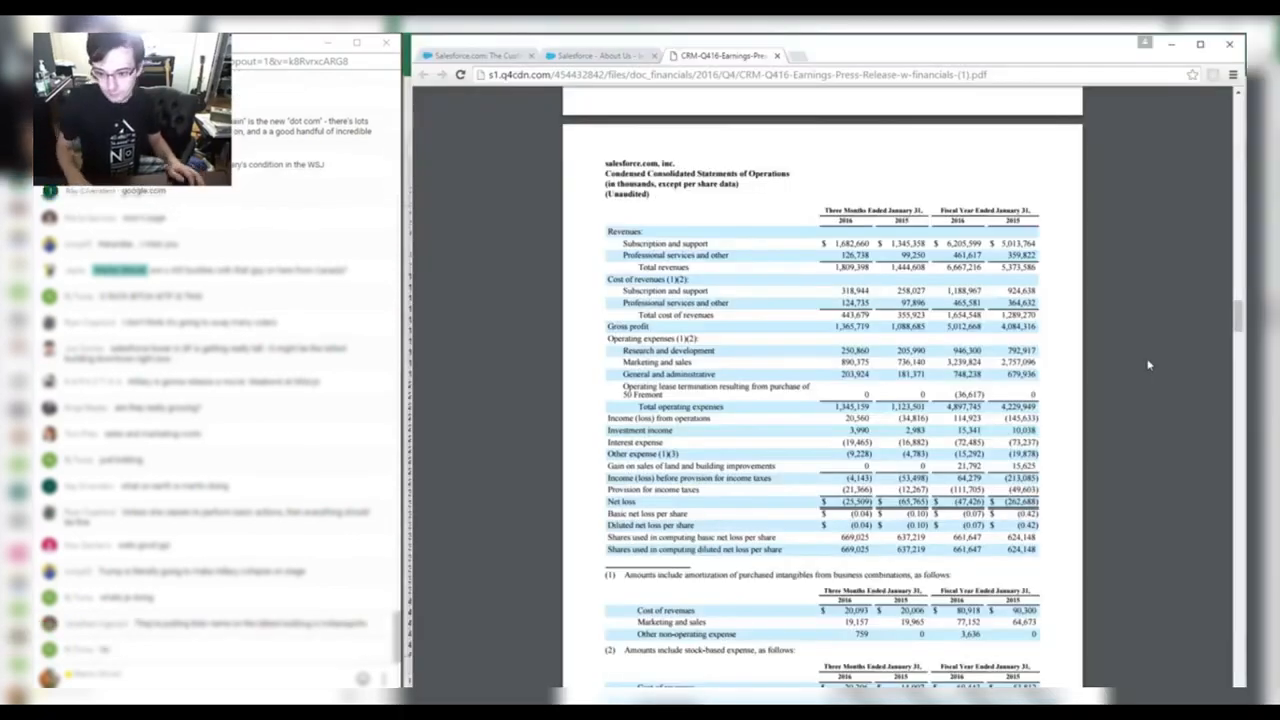
{"action": "key", "text": "alt+Tab"}
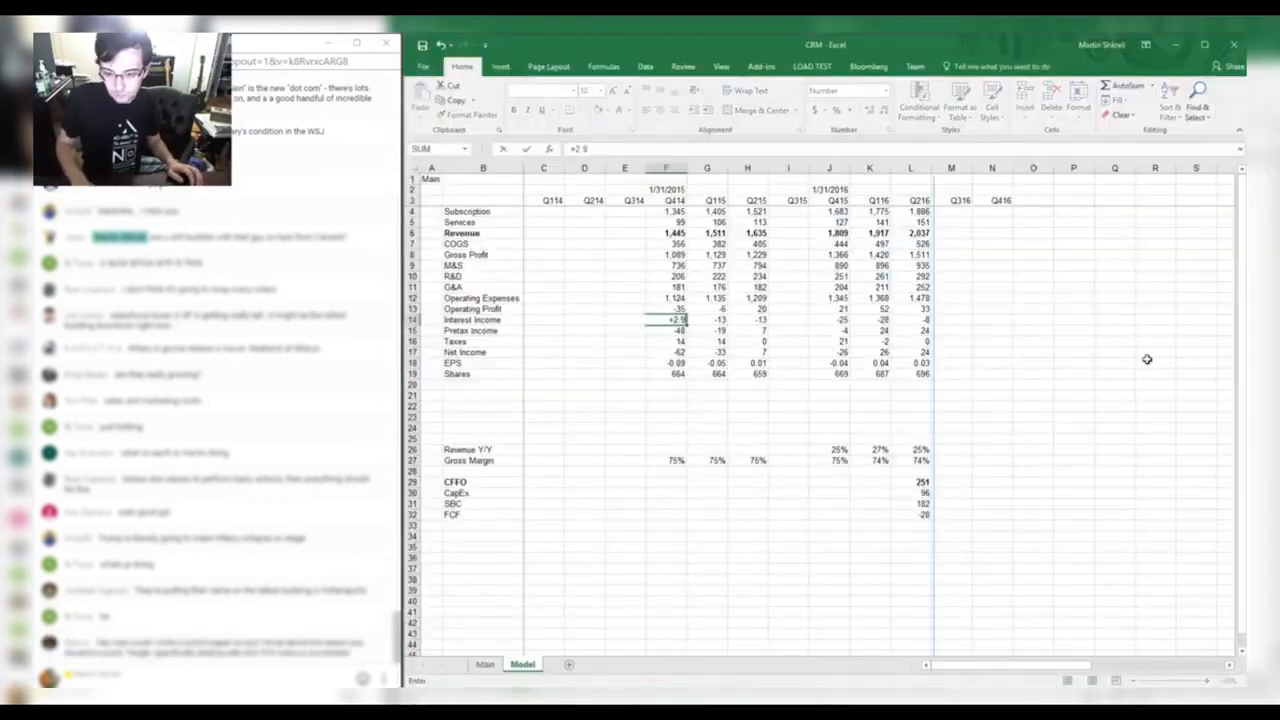
{"action": "key", "text": "alt+Tab"}
{"action": "key", "text": "alt+Tab"}
{"action": "type", "text": "-"}
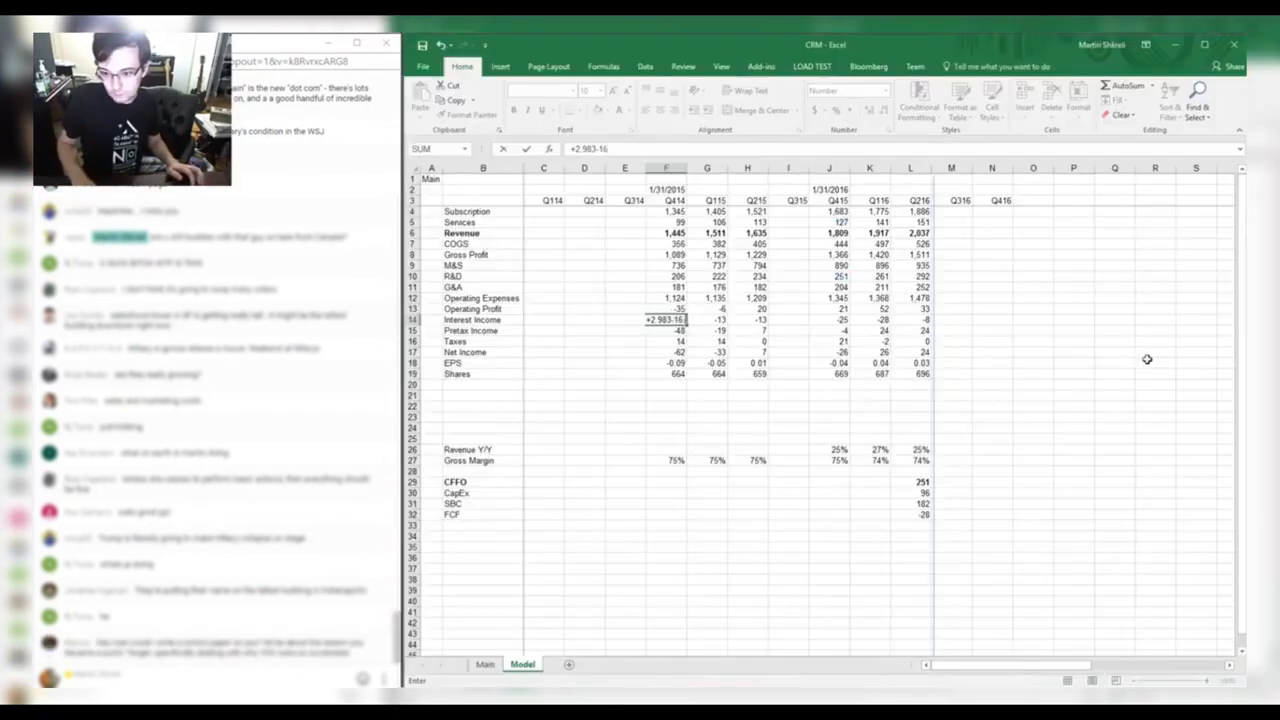
{"action": "type", "text": "16.88"}
{"action": "key", "text": "alt+Tab"}
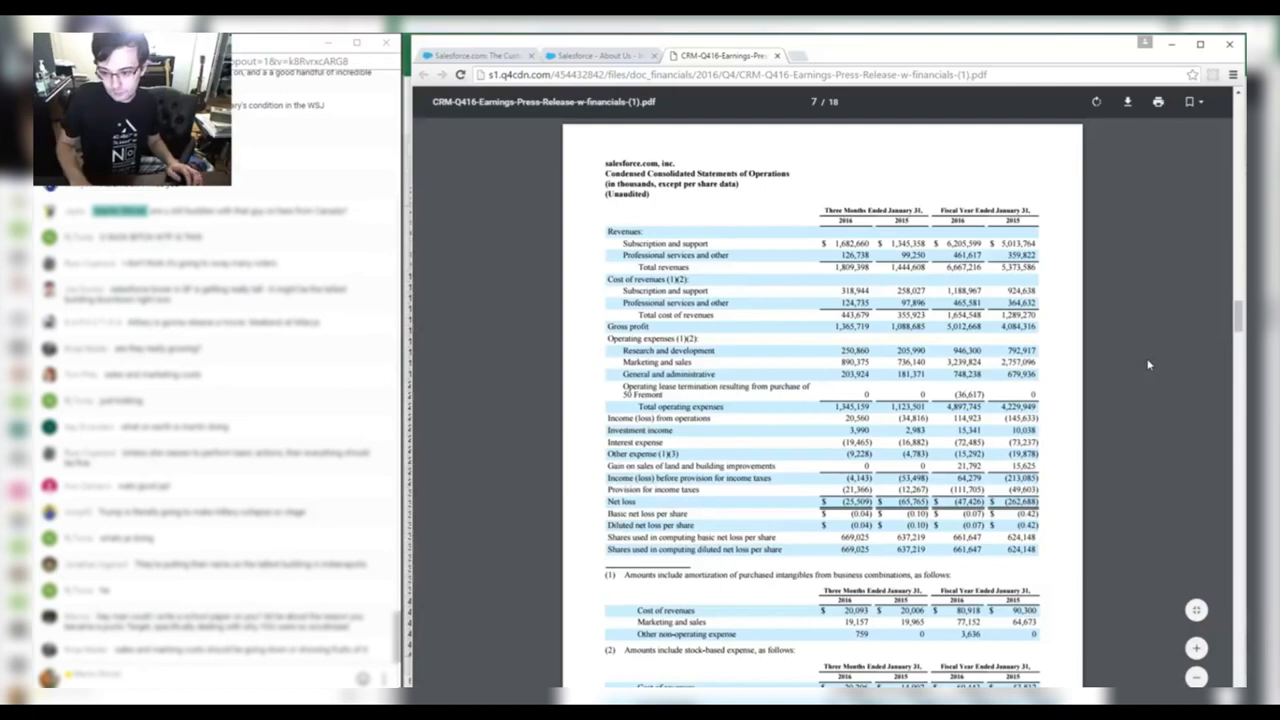
{"action": "key", "text": "alt+Tab"}
{"action": "type", "text": "2-4"}
{"action": "key", "text": "alt+Tab"}
{"action": "key", "text": "alt+Tab"}
{"action": "type", "text": ".783"}
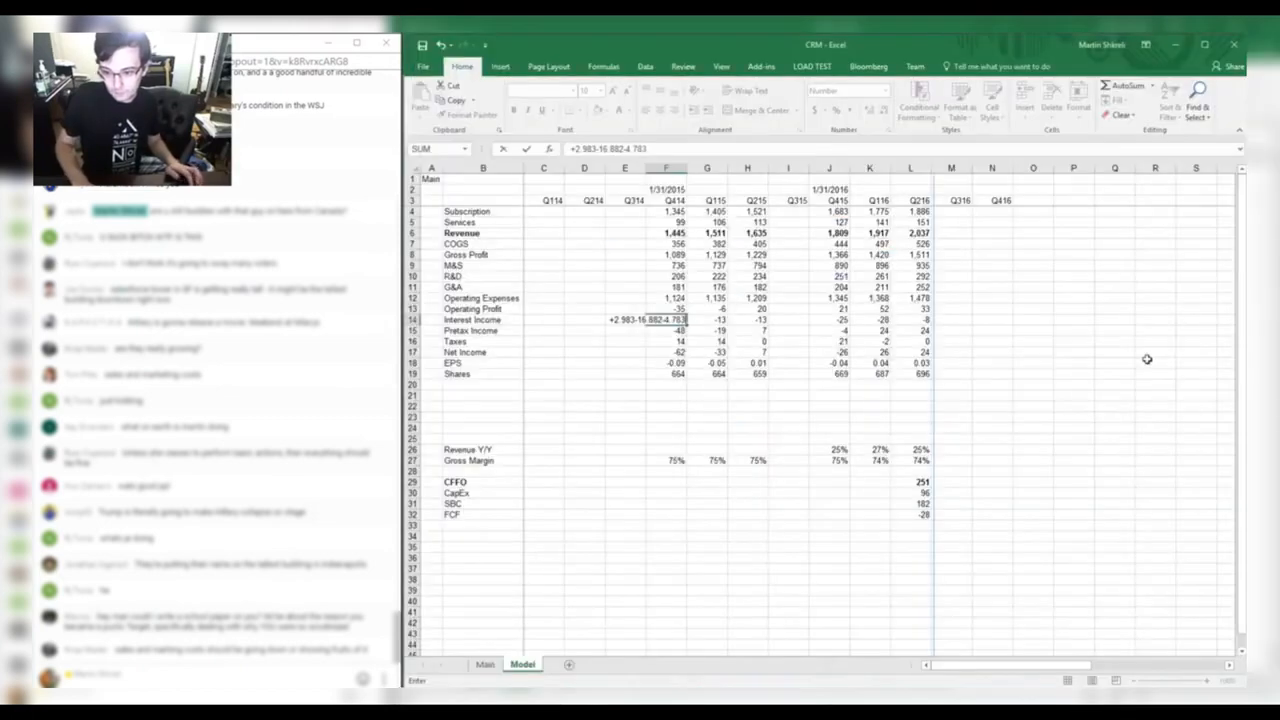
{"action": "key", "text": "alt+Tab"}
{"action": "key", "text": "alt+Tab"}
{"action": "key", "text": "Return"}
Enter the release's Q414 provision for income taxes, 12.267, in F16.
{"action": "key", "text": "Down"}
{"action": "key", "text": "alt+Tab"}
{"action": "key", "text": "alt+Tab"}
{"action": "type", "text": "12.267"}
{"action": "key", "text": "Return"}
Enter the release's Q414 diluted share count, 637.219, in F19.
{"action": "key", "text": "Down"}
{"action": "key", "text": "Down"}
{"action": "key", "text": "alt+Tab"}
{"action": "key", "text": "alt+Tab"}
{"action": "type", "text": "637.219"}
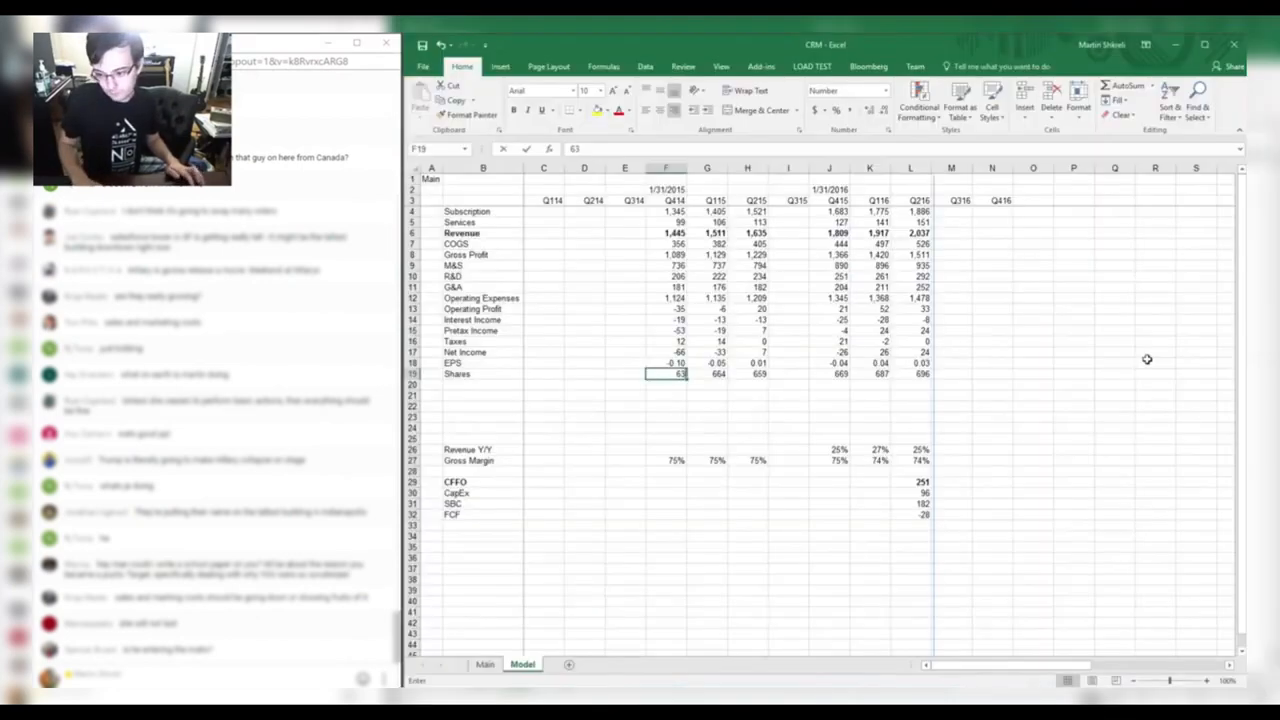
Make the Revenue Y/Y row, row 26, bold.
{"action": "key", "text": "Right"}
{"action": "key", "text": "Right"}
{"action": "key", "text": "Down"}
{"action": "key", "text": "Down"}
{"action": "key", "text": "Down"}
{"action": "key", "text": "Right"}
{"action": "key", "text": "Down"}
{"action": "key", "text": "Down"}
{"action": "key", "text": "Right"}
{"action": "key", "text": "Down"}
{"action": "key", "text": "Down"}
{"action": "key", "text": "shift+space"}
{"action": "key", "text": "ctrl+b"}
{"action": "key", "text": "Up"}
{"action": "key", "text": "Up"}
{"action": "key", "text": "Up"}
{"action": "key", "text": "Up"}
{"action": "key", "text": "Up"}
{"action": "key", "text": "Up"}
{"action": "key", "text": "Up"}
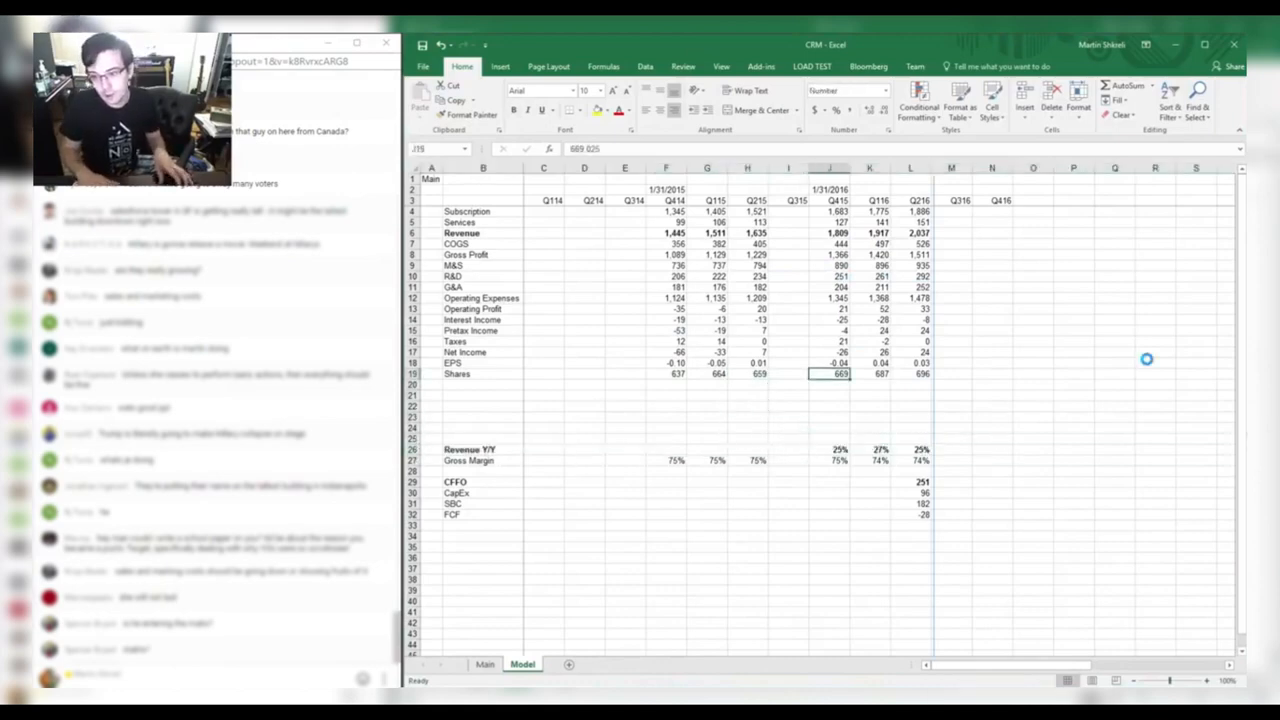
{"action": "key", "text": "ctrl+Up"}
Close the Q416 release and open the Q1 fiscal 2017 earnings release in the browser at its consolidated statements of operations.
{"action": "key", "text": "alt+Tab"}
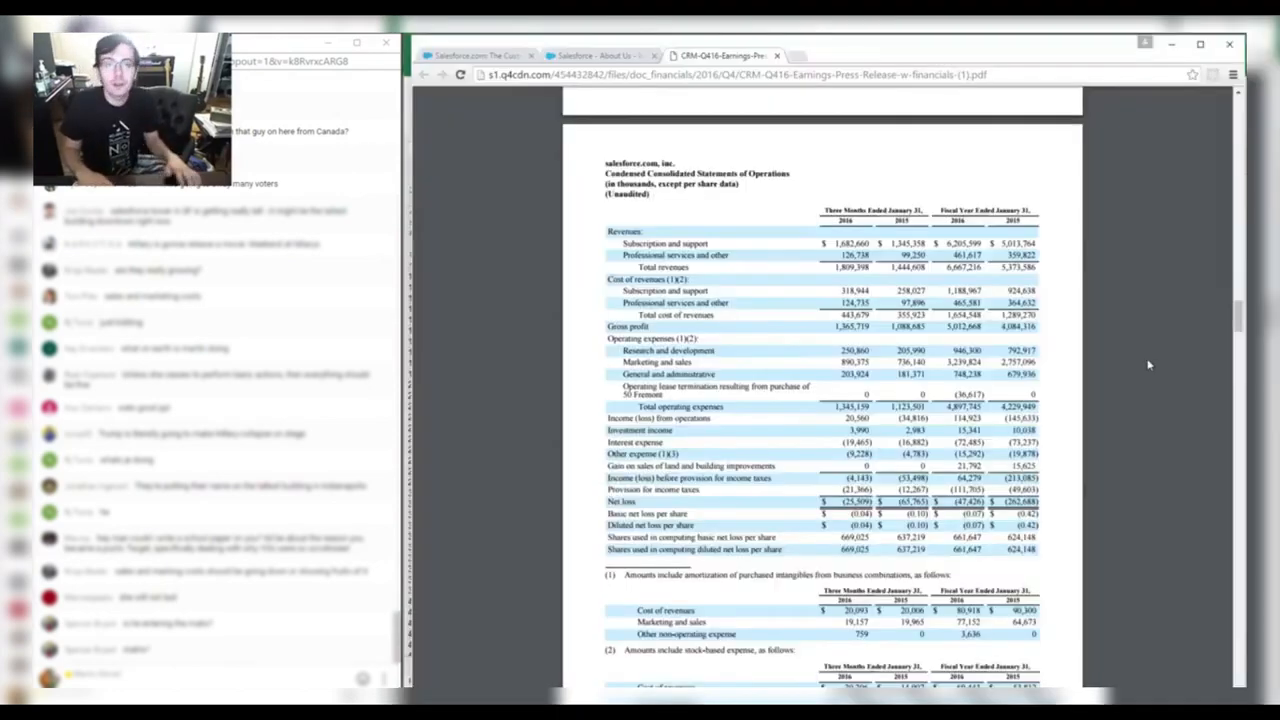
{"action": "key", "text": "ctrl+w"}
{"action": "left_click", "coordinate": [1047, 357]}
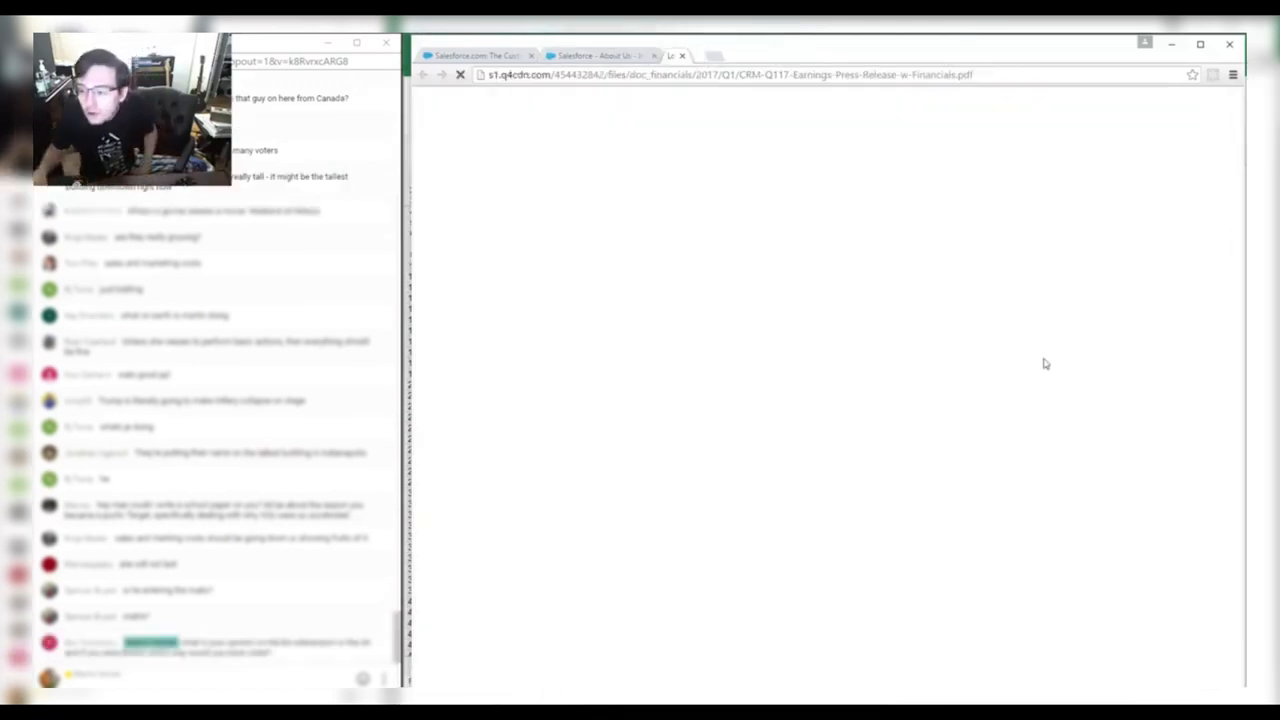
{"action": "scroll", "coordinate": [955, 297], "scroll_direction": "down", "scroll_amount": 20}
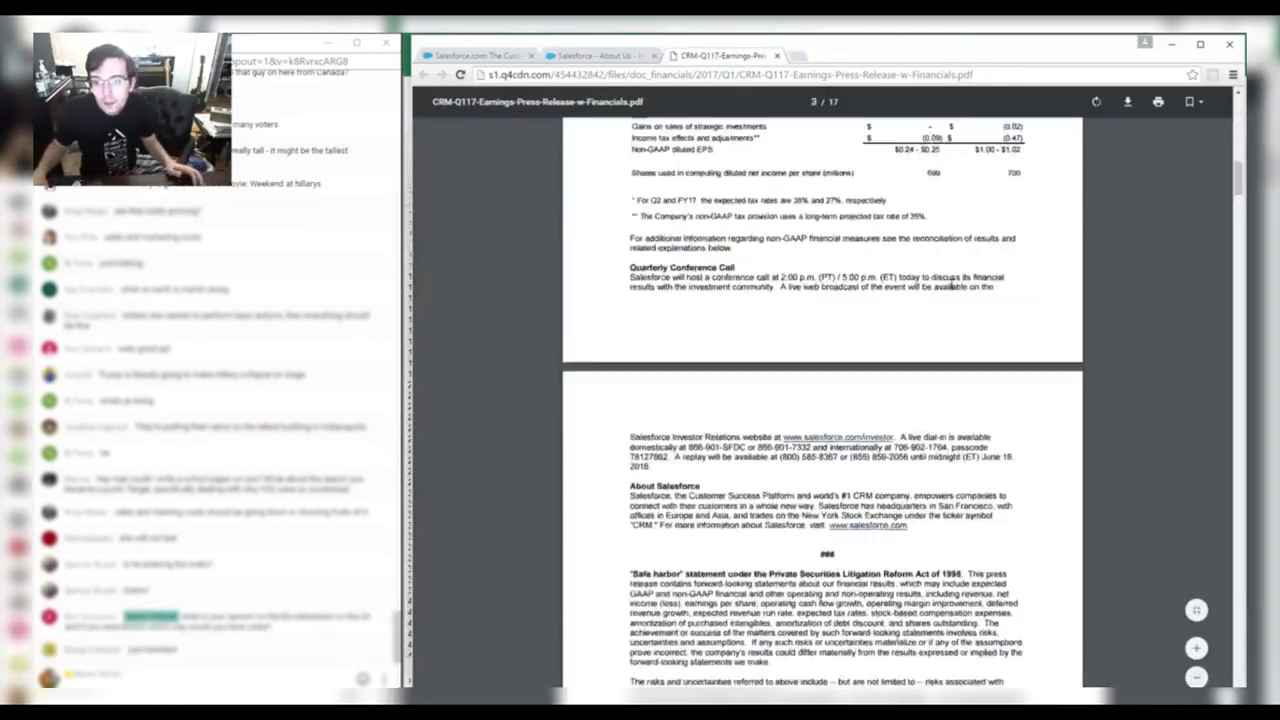
{"action": "scroll", "coordinate": [952, 289], "scroll_direction": "down", "scroll_amount": 10}
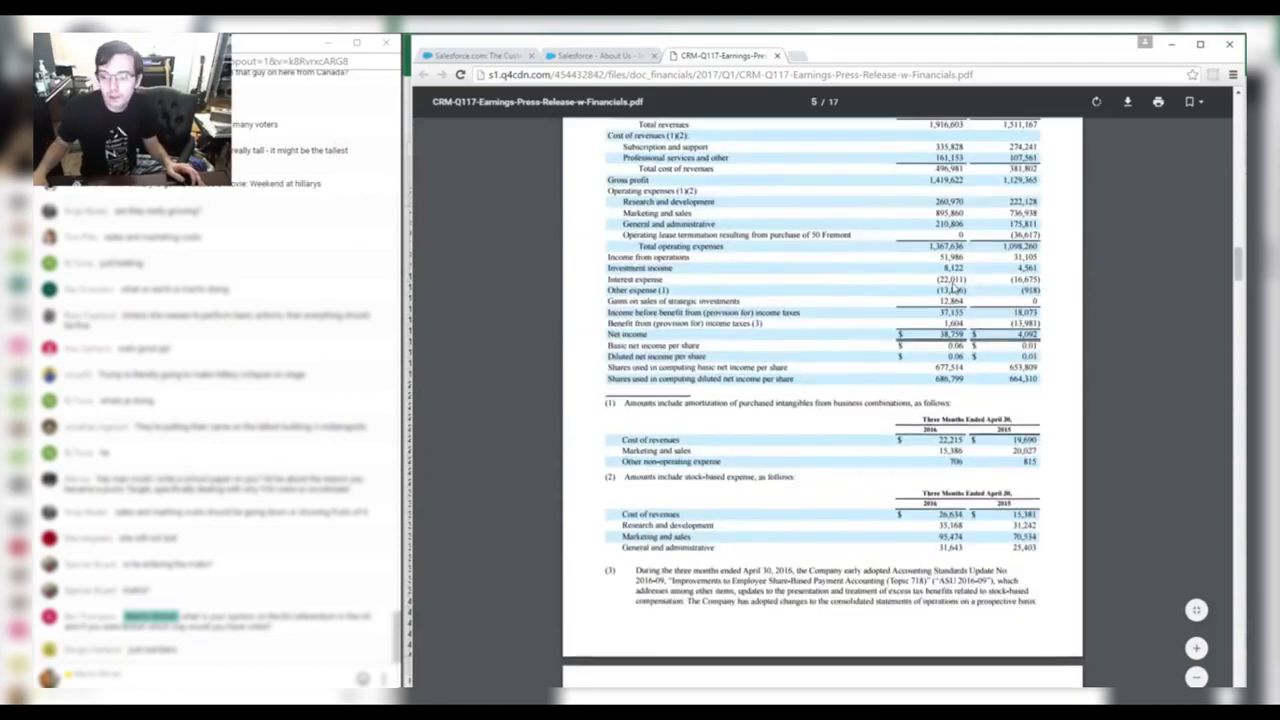
{"action": "scroll", "coordinate": [957, 282], "scroll_direction": "up", "scroll_amount": 9}
{"action": "scroll", "coordinate": [957, 282], "scroll_direction": "up", "scroll_amount": 4}
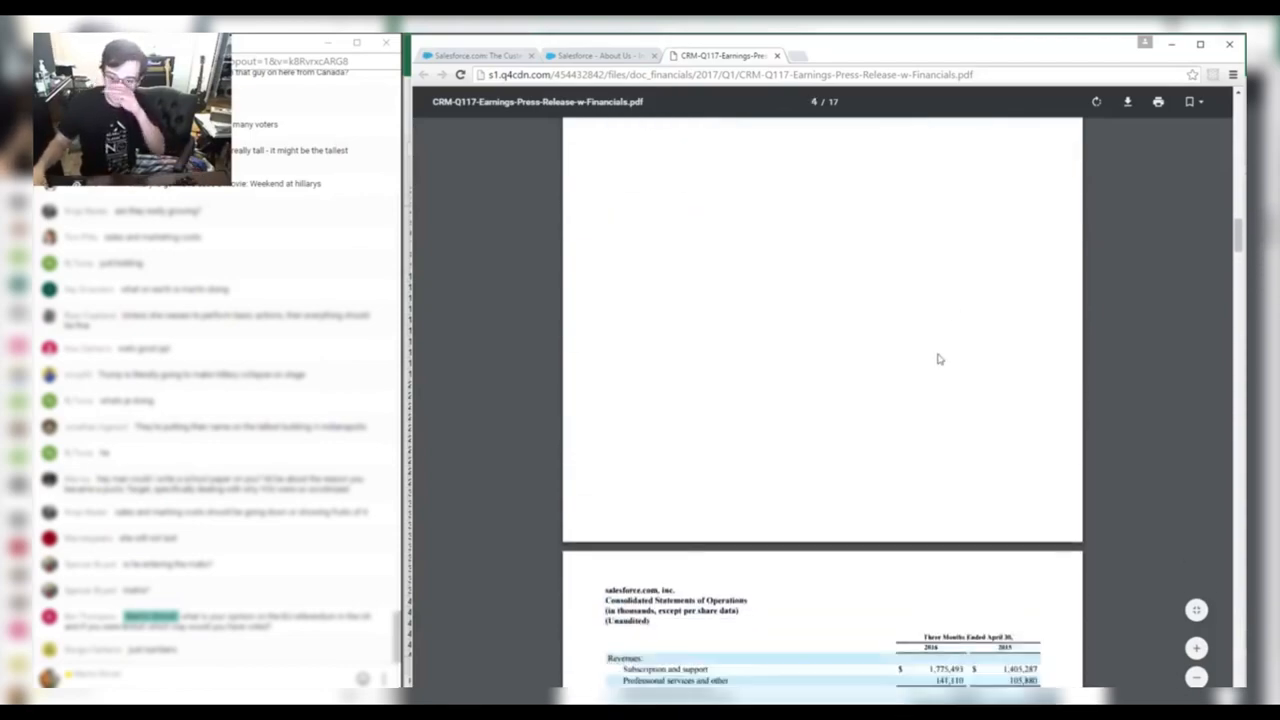
{"action": "scroll", "coordinate": [937, 357], "scroll_direction": "down", "scroll_amount": 3}
Enter the quarter-end dates 4/30/2016 in K2 and 4/30/2015 in G2 of the Model sheet.
{"action": "key", "text": "alt+Tab"}
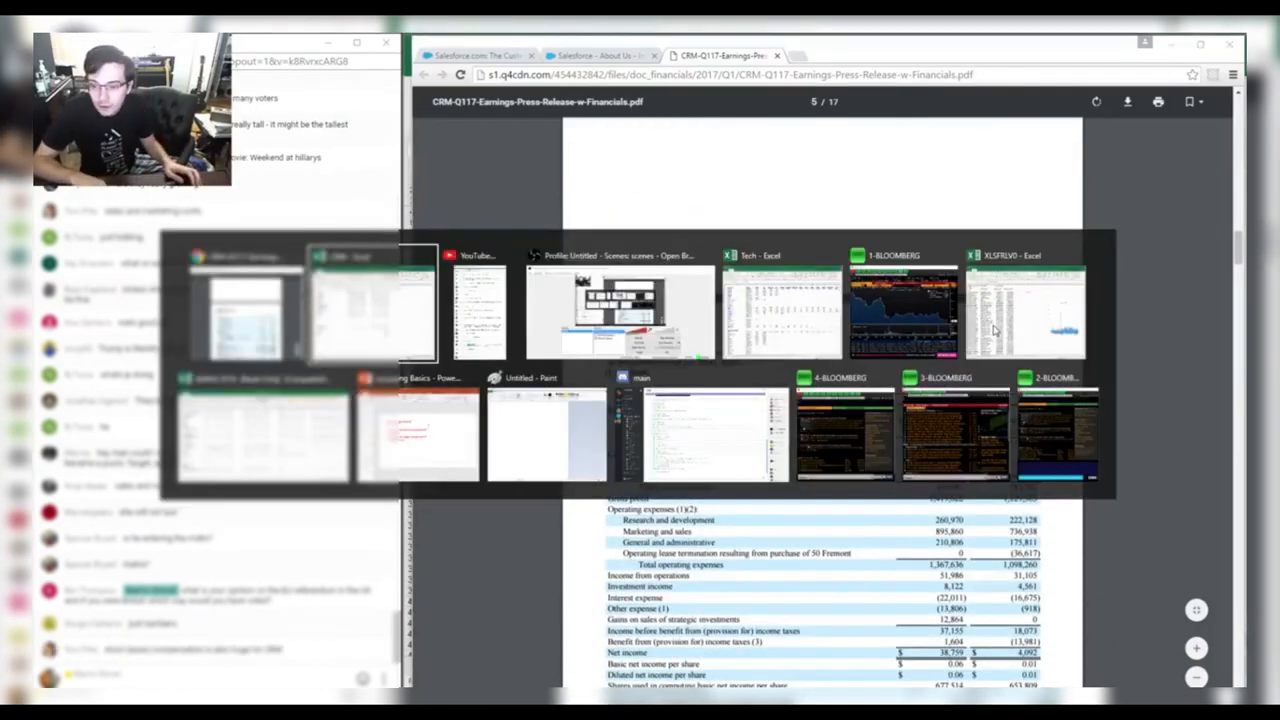
{"action": "key", "text": "alt+Tab"}
{"action": "key", "text": "alt+Tab"}
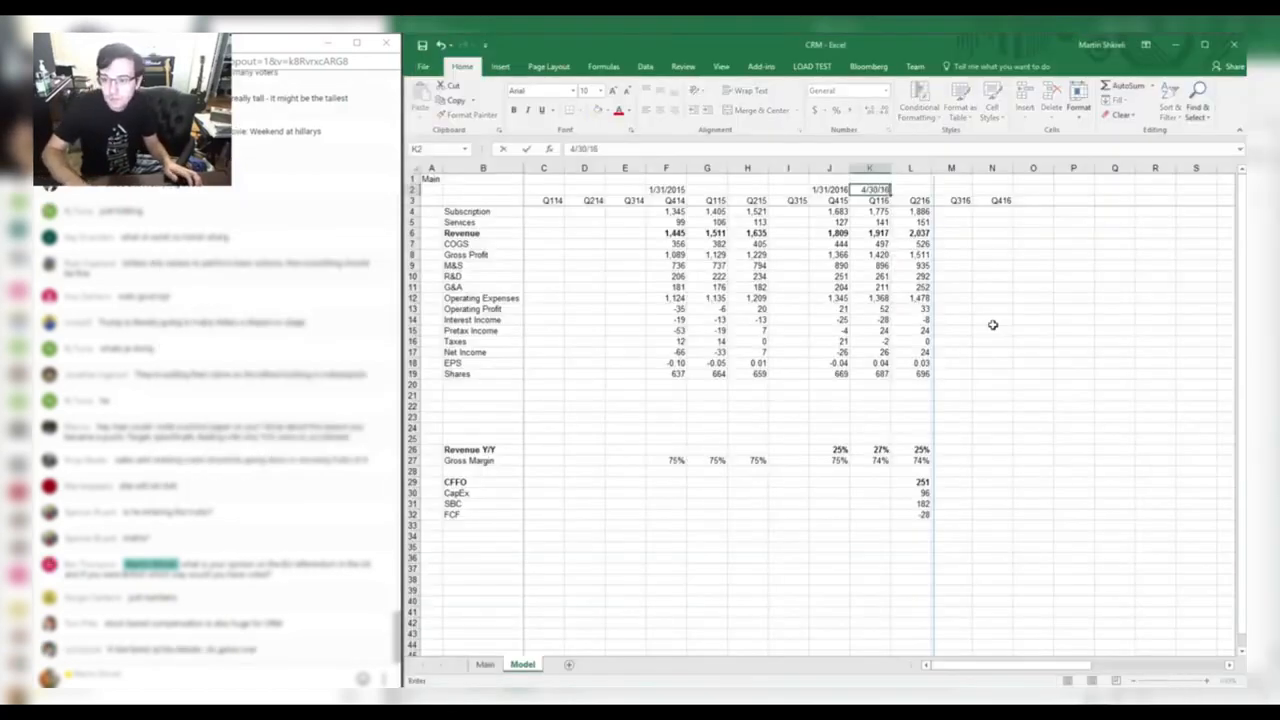
{"action": "key", "text": "Left"}
{"action": "key", "text": "Left"}
{"action": "key", "text": "Left"}
{"action": "key", "text": "Left"}
{"action": "type", "text": "4/30/"}
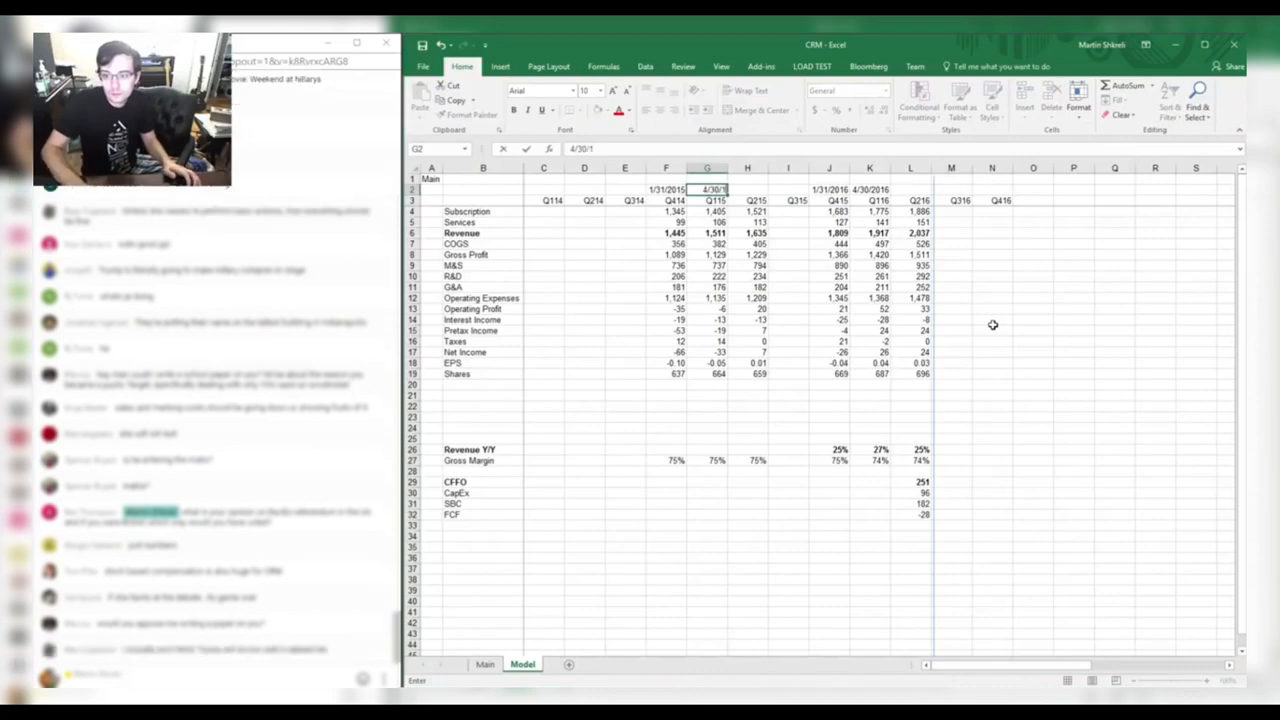
{"action": "type", "text": "2015"}
{"action": "key", "text": "Right"}
Close the Q117 release and open the Q2 fiscal 2017 earnings release from the investor site's financial reports table.
{"action": "key", "text": "Right"}
{"action": "key", "text": "Right"}
{"action": "key", "text": "Right"}
{"action": "key", "text": "Right"}
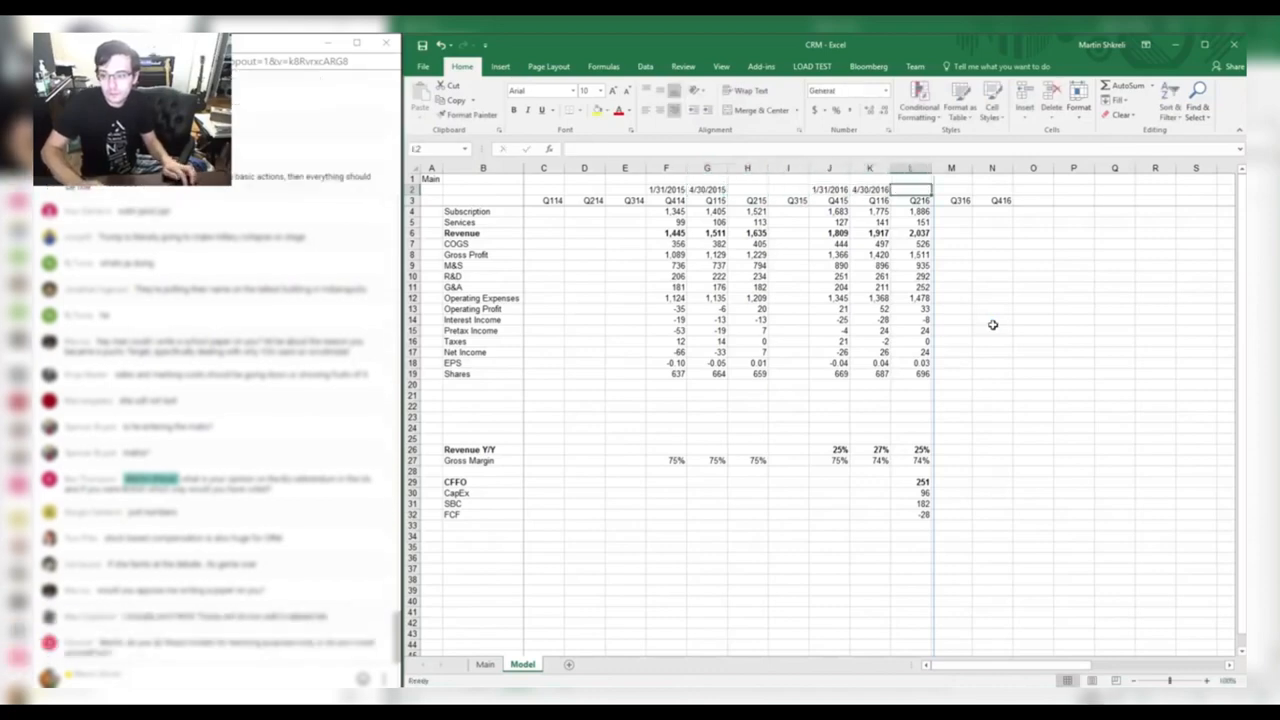
{"action": "key", "text": "alt+Tab"}
{"action": "key", "text": "ctrl+w"}
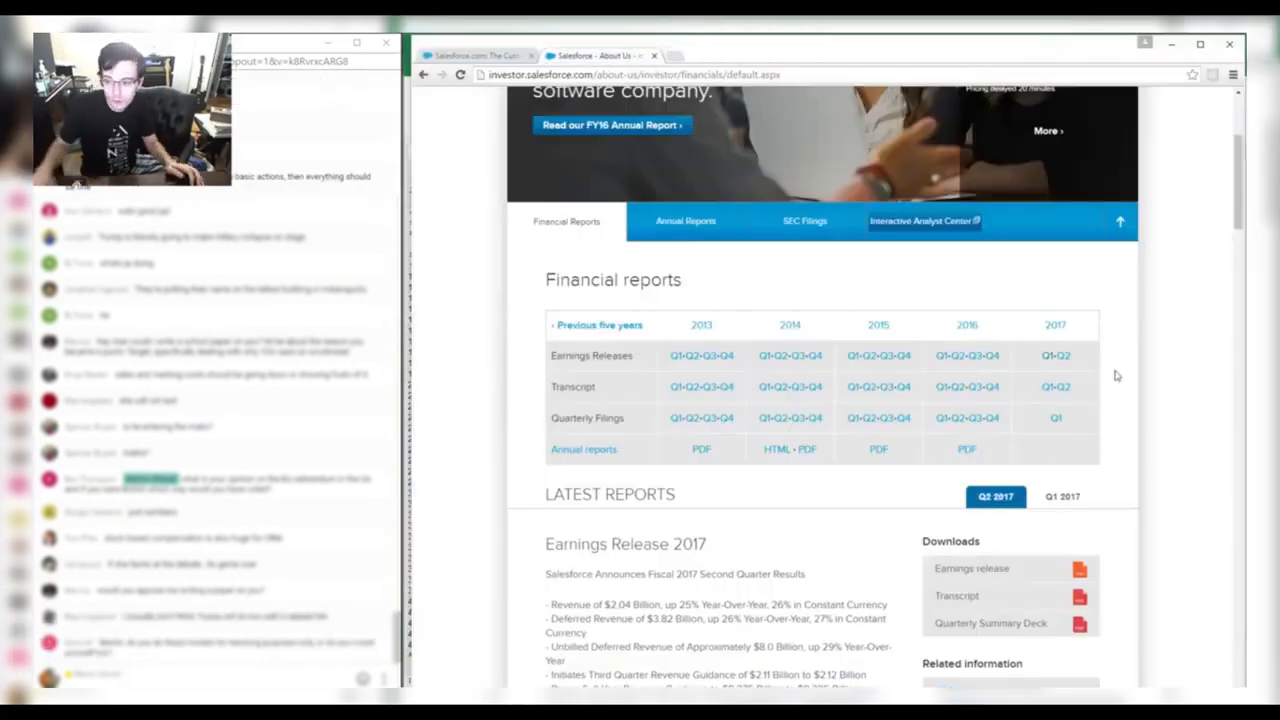
{"action": "left_click", "coordinate": [1063, 358]}
{"action": "key", "text": "alt+Tab"}
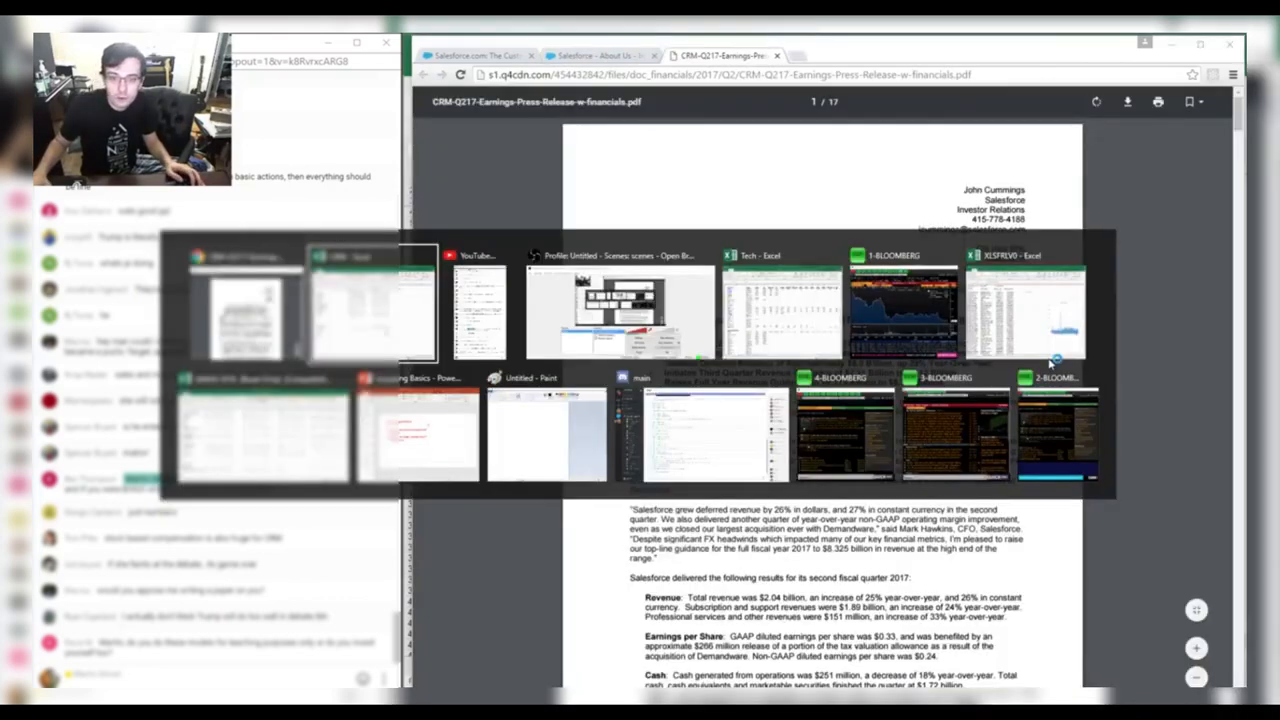
{"action": "key", "text": "alt+Tab"}
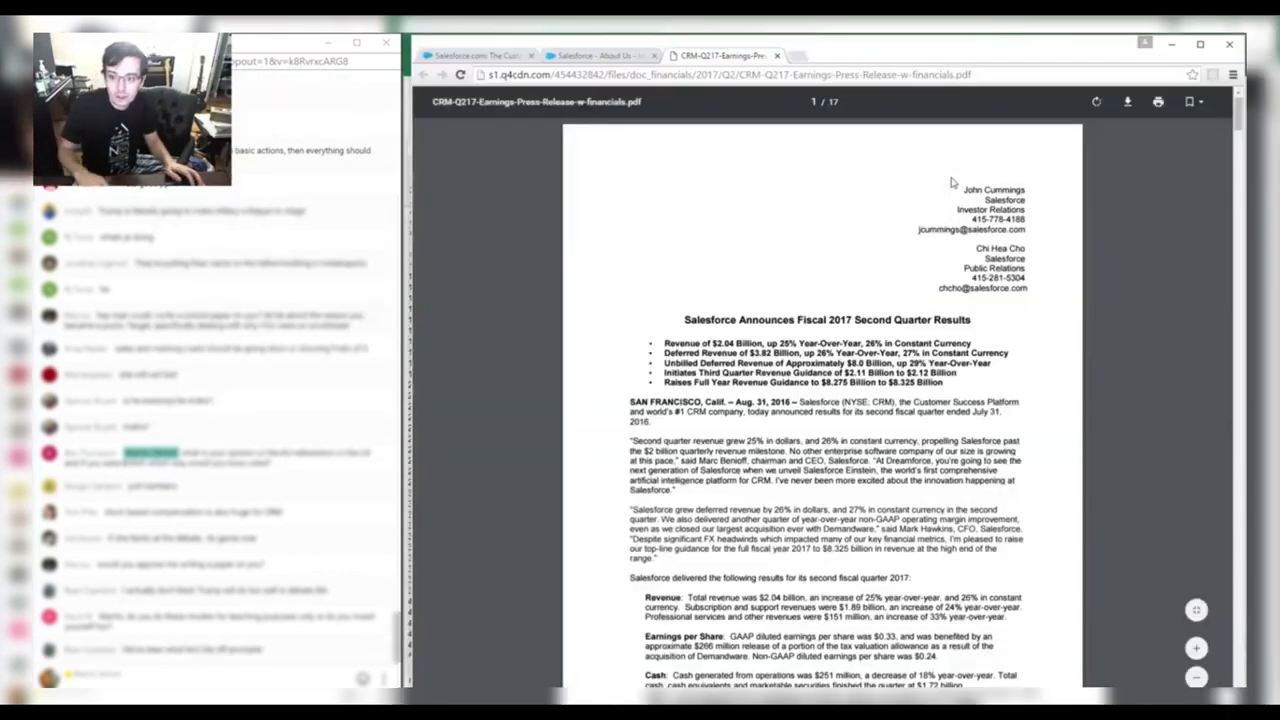
Relabel the latest quarter headers to the company's fiscal years: Q217 in L3, Q117 in K3 and Q416 in J3.
{"action": "key", "text": "alt+Tab"}
{"action": "key", "text": "Left"}
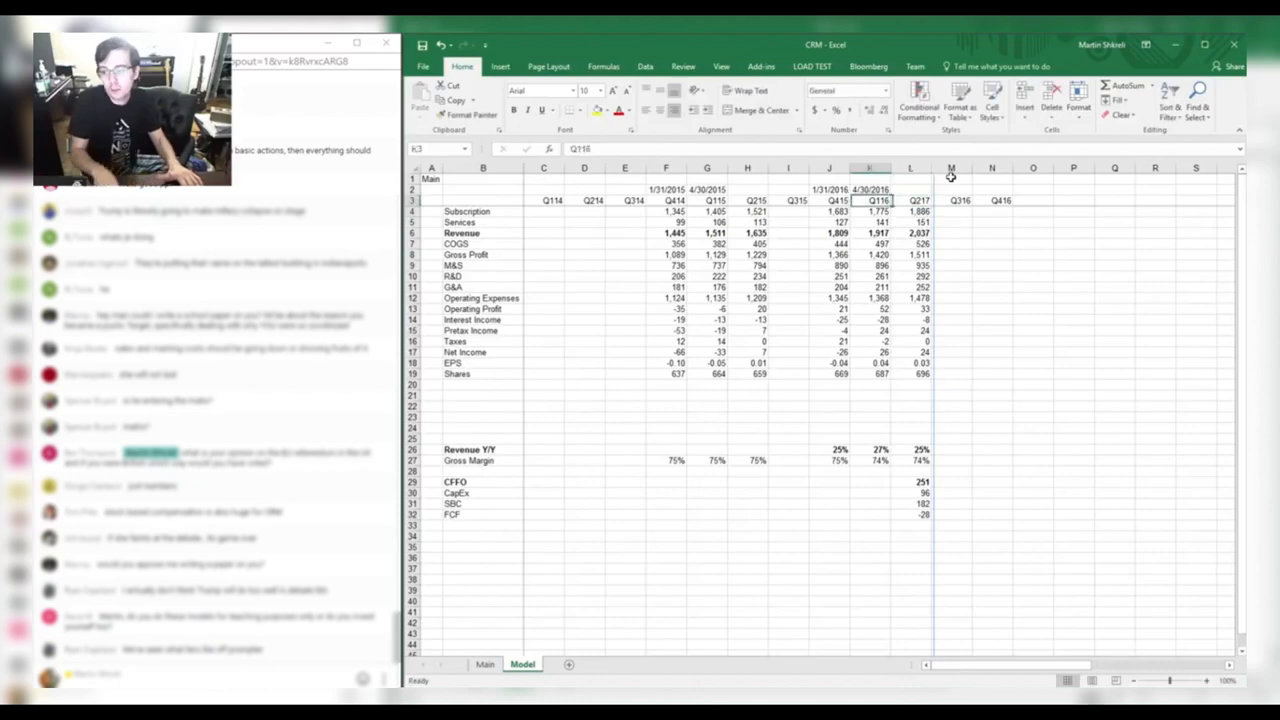
{"action": "key", "text": "Down"}
{"action": "key", "text": "Left"}
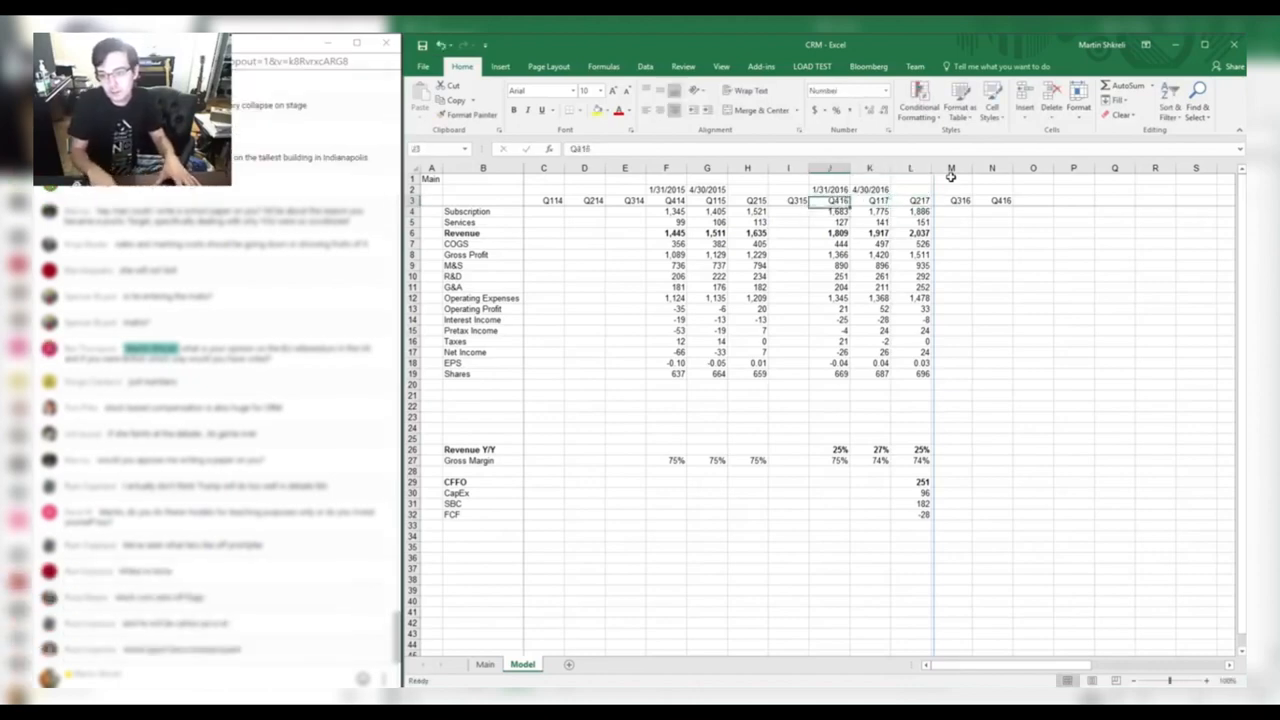
Change the quarter headers in I3, H3 and G3 to Q316, Q216 and Q116.
{"action": "key", "text": "Up"}
{"action": "key", "text": "Left"}
{"action": "key", "text": "F2"}
{"action": "key", "text": "BackSpace"}
{"action": "type", "text": "6"}
{"action": "key", "text": "Return"}
{"action": "key", "text": "Up"}
{"action": "key", "text": "Left"}
{"action": "key", "text": "F2"}
{"action": "key", "text": "BackSpace"}
{"action": "type", "text": "6"}
{"action": "key", "text": "Return"}
{"action": "key", "text": "Up"}
{"action": "key", "text": "Left"}
{"action": "key", "text": "F2"}
{"action": "key", "text": "BackSpace"}
{"action": "type", "text": "6"}
{"action": "key", "text": "Return"}
Change the quarter headers in F3, E3, D3 and C3 to Q415, Q315, Q215 and Q115.
{"action": "key", "text": "Up"}
{"action": "key", "text": "Left"}
{"action": "key", "text": "F2"}
{"action": "key", "text": "BackSpace"}
{"action": "type", "text": "5"}
{"action": "key", "text": "Return"}
{"action": "key", "text": "Up"}
{"action": "key", "text": "Left"}
{"action": "key", "text": "F2"}
{"action": "key", "text": "BackSpace"}
{"action": "type", "text": "5"}
{"action": "key", "text": "Return"}
{"action": "key", "text": "Up"}
{"action": "key", "text": "Left"}
{"action": "type", "text": "5"}
{"action": "key", "text": "Return"}
{"action": "key", "text": "Up"}
{"action": "key", "text": "Left"}
{"action": "key", "text": "F2"}
{"action": "key", "text": "BackSpace"}
{"action": "type", "text": "5"}
{"action": "key", "text": "Return"}
Look up the quarter end in the Q217 release's statement of operations and enter 7/31/2016 in L2.
{"action": "key", "text": "Right"}
{"action": "key", "text": "Up"}
{"action": "key", "text": "Up"}
{"action": "key", "text": "Right"}
{"action": "key", "text": "Right"}
{"action": "key", "text": "Right"}
{"action": "key", "text": "Right"}
{"action": "key", "text": "Right"}
{"action": "key", "text": "Right"}
{"action": "key", "text": "Right"}
{"action": "key", "text": "Right"}
{"action": "key", "text": "Right"}
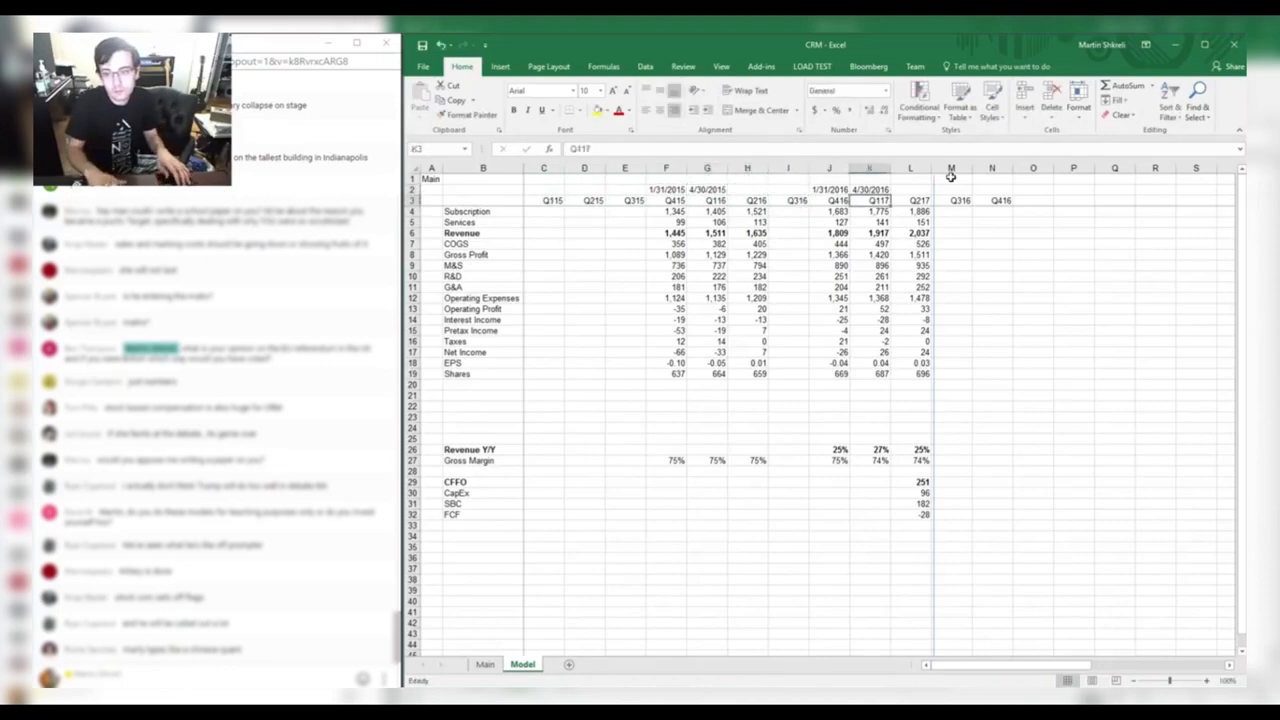
{"action": "key", "text": "alt+Tab"}
{"action": "scroll", "coordinate": [952, 183], "scroll_direction": "down", "scroll_amount": 20}
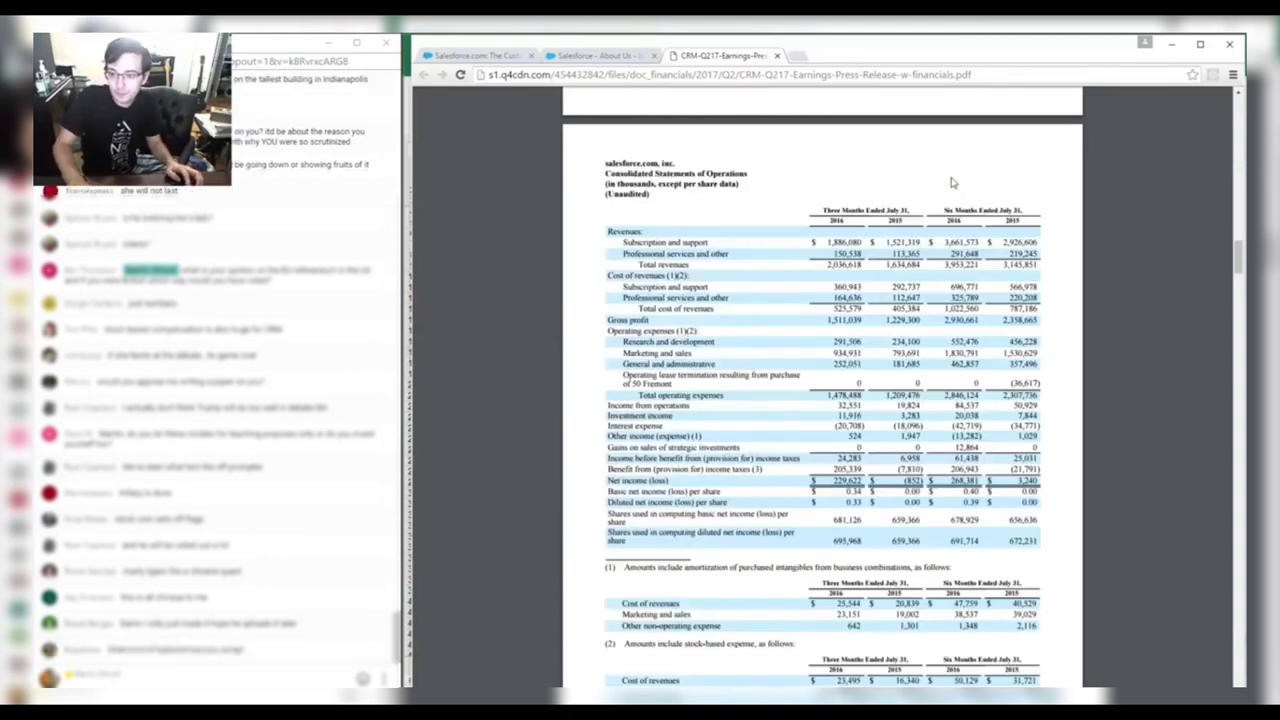
{"action": "key", "text": "alt+Tab"}
{"action": "key", "text": "Left"}
Enter the prior-year quarter-end date 7/31/2015 in H2.
{"action": "key", "text": "Left"}
{"action": "key", "text": "Left"}
{"action": "key", "text": "Left"}
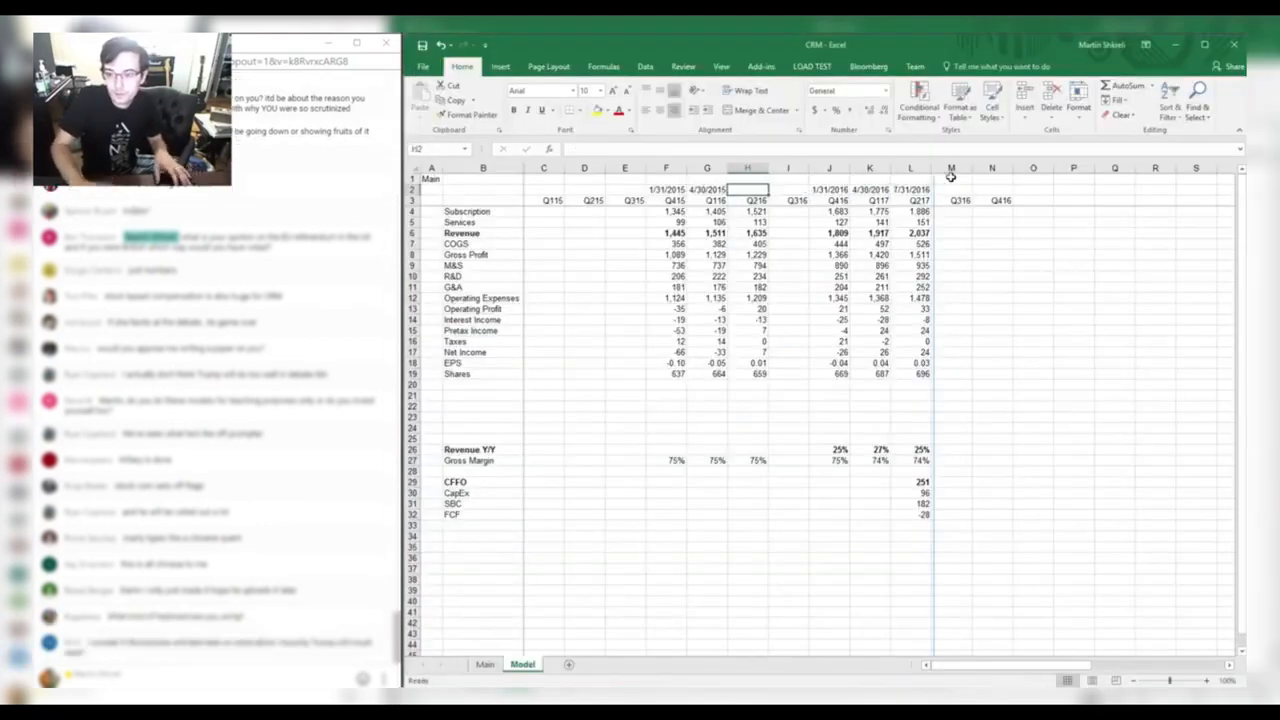
{"action": "key", "text": "alt+Tab"}
{"action": "key", "text": "alt+Tab"}
{"action": "key", "text": "Right"}
{"action": "key", "text": "Right"}
Replace the Q217 release with the Q3 fiscal 2016 earnings release and go to its statements of operations.
{"action": "key", "text": "alt+Tab"}
{"action": "key", "text": "ctrl+w"}
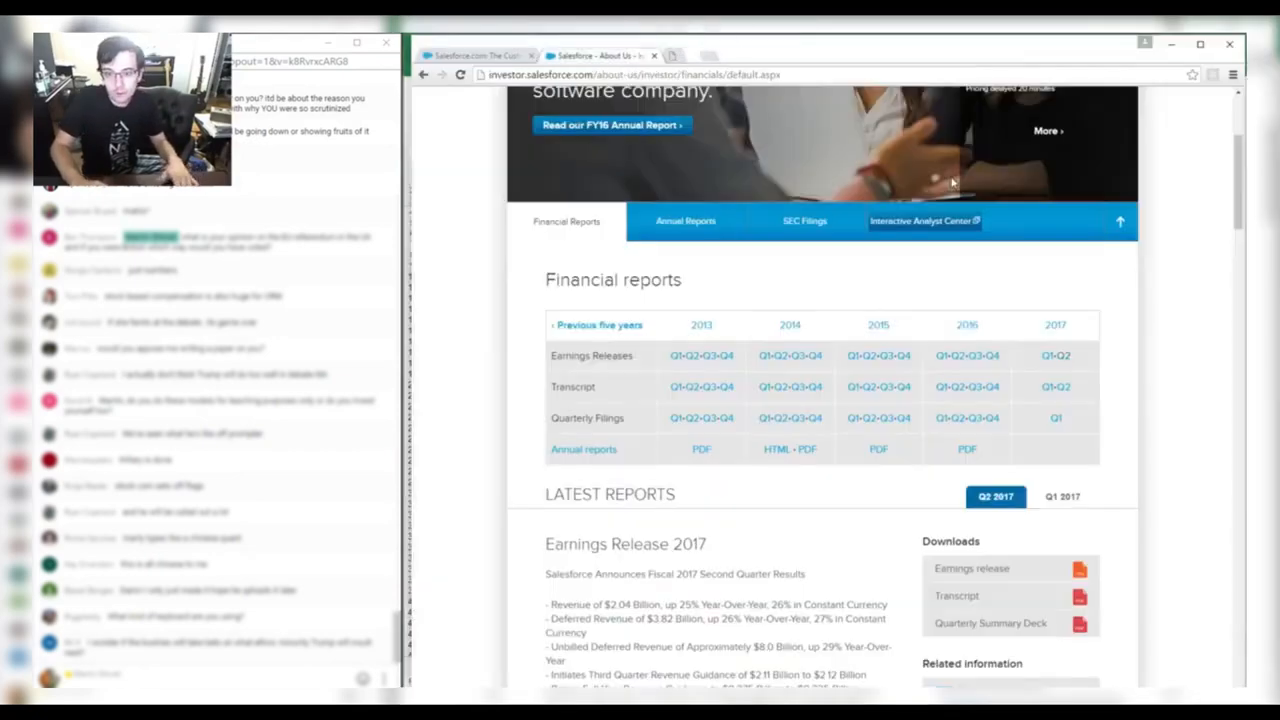
{"action": "left_click", "coordinate": [979, 362]}
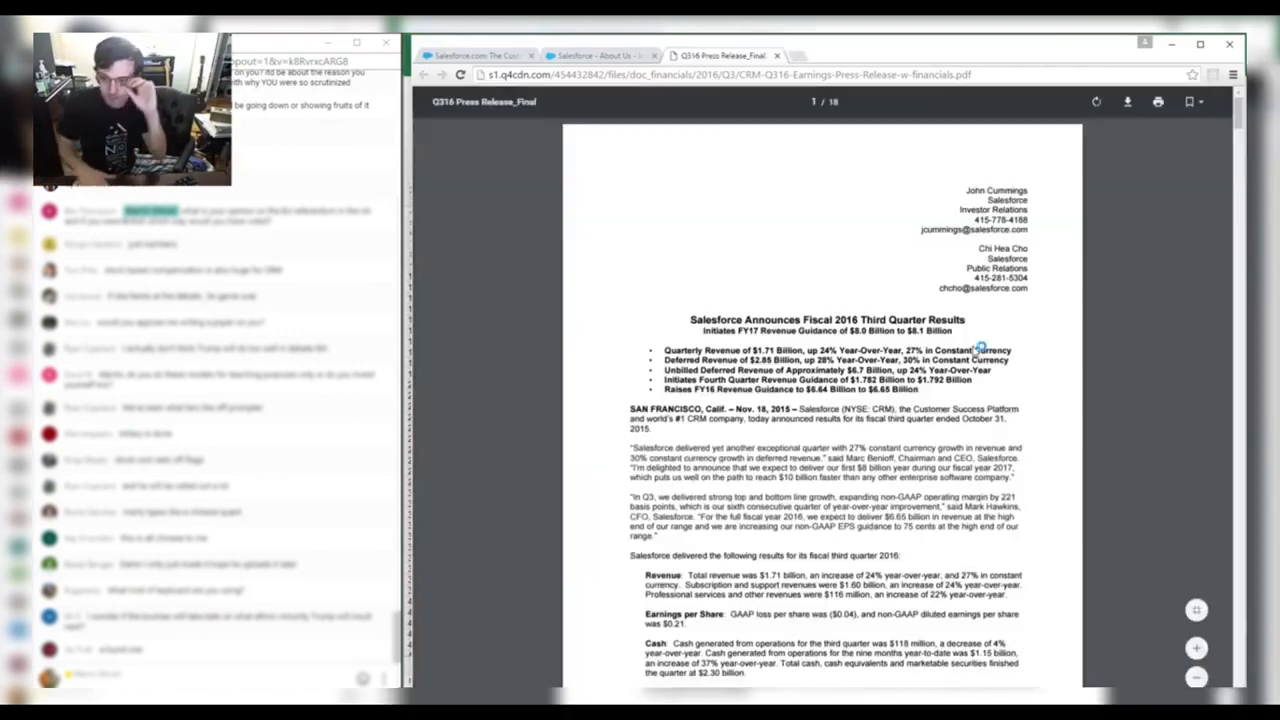
{"action": "scroll", "coordinate": [980, 348], "scroll_direction": "down", "scroll_amount": 20}
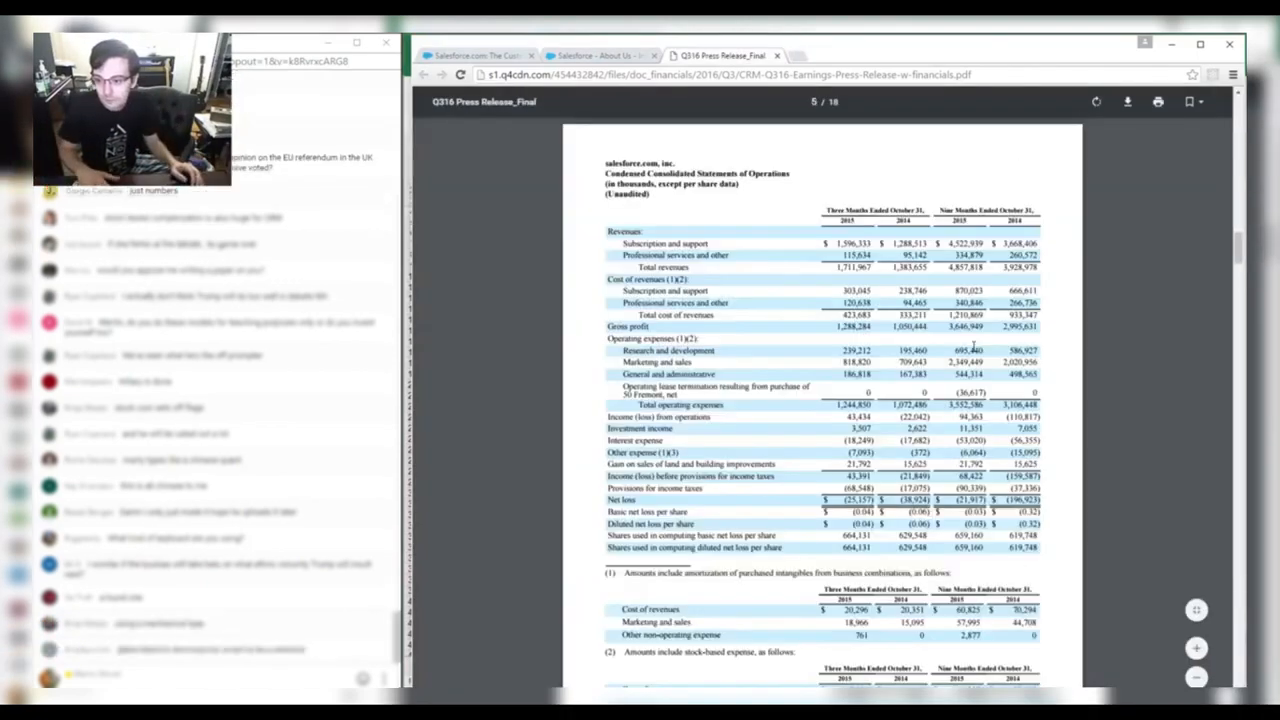
Enter the quarter-end date 10/31/2015 in I2 of the Model sheet.
{"action": "key", "text": "alt+Tab"}
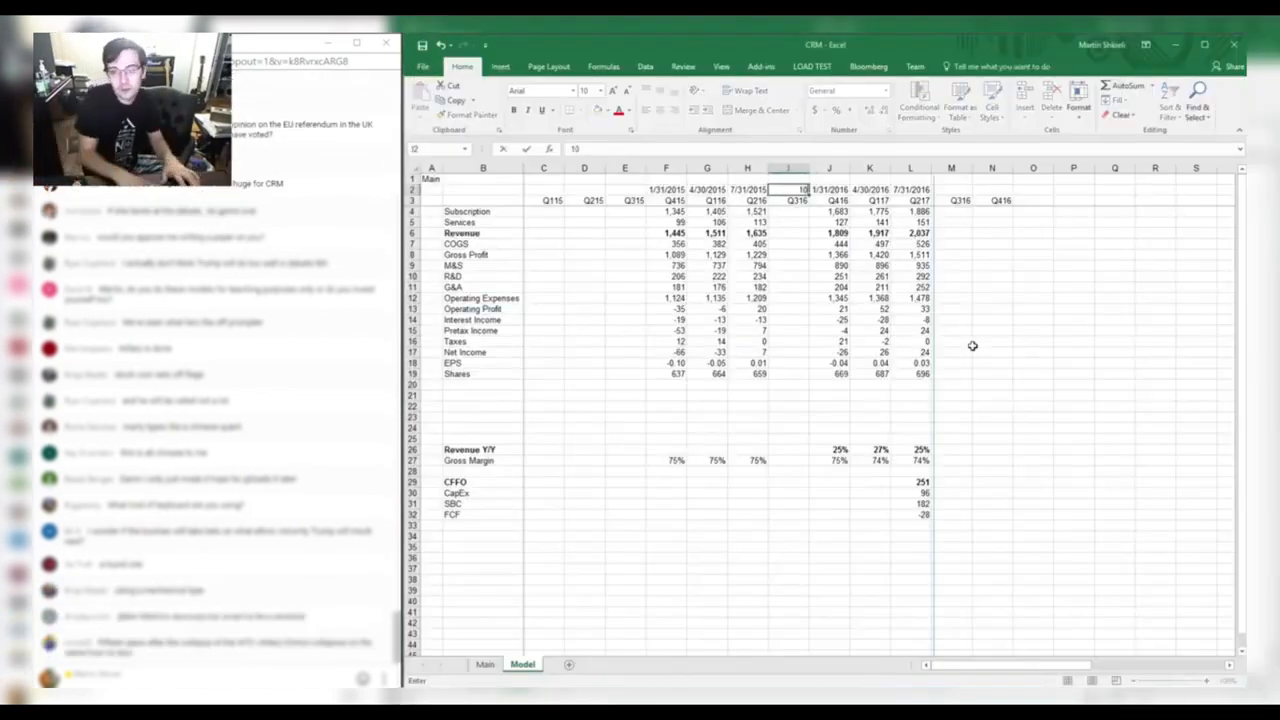
{"action": "type", "text": "10/31"}
{"action": "key", "text": "Return"}
Enter Q316 subscription revenue, 1596.33, in I4 and services revenue, 115.63, in I5, and fill I6:I19 from the Q416 column.
{"action": "key", "text": "alt+Tab"}
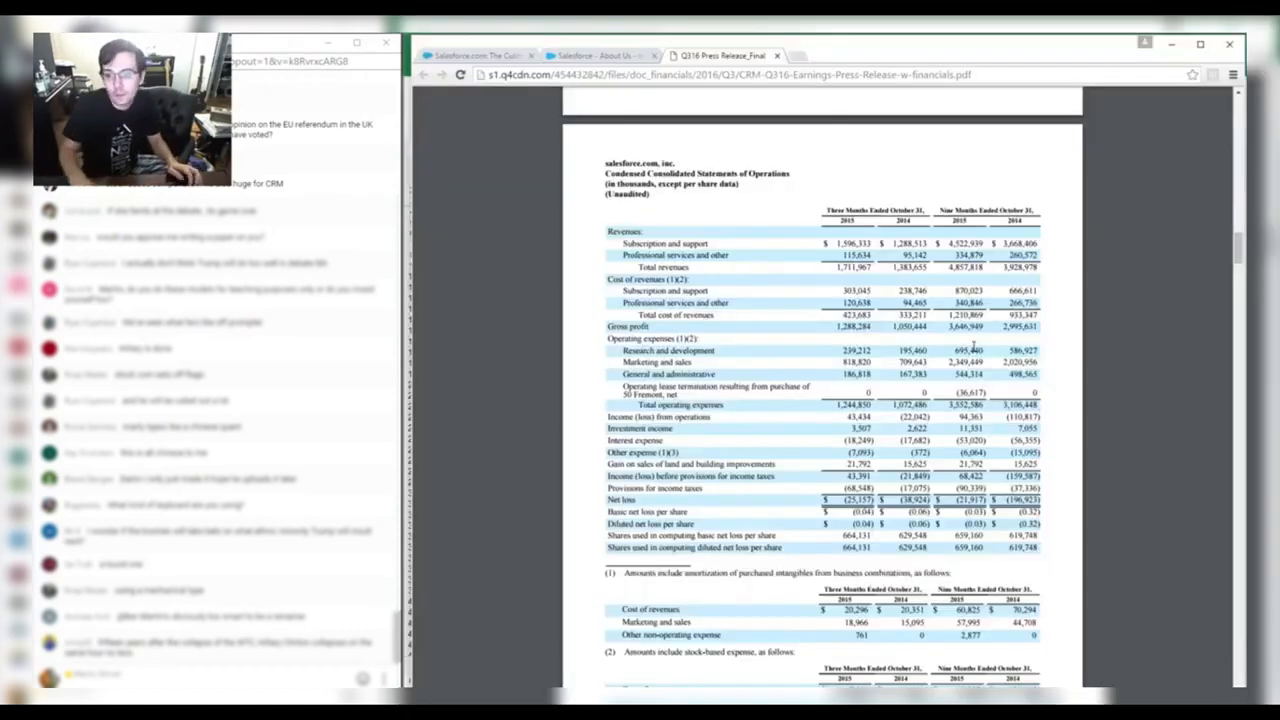
{"action": "key", "text": "alt+Tab"}
{"action": "key", "text": "alt+Tab"}
{"action": "key", "text": "alt+Tab"}
{"action": "type", "text": "1596.33"}
{"action": "key", "text": "Return"}
{"action": "key", "text": "alt+Tab"}
{"action": "key", "text": "alt+Tab"}
{"action": "type", "text": "115"}
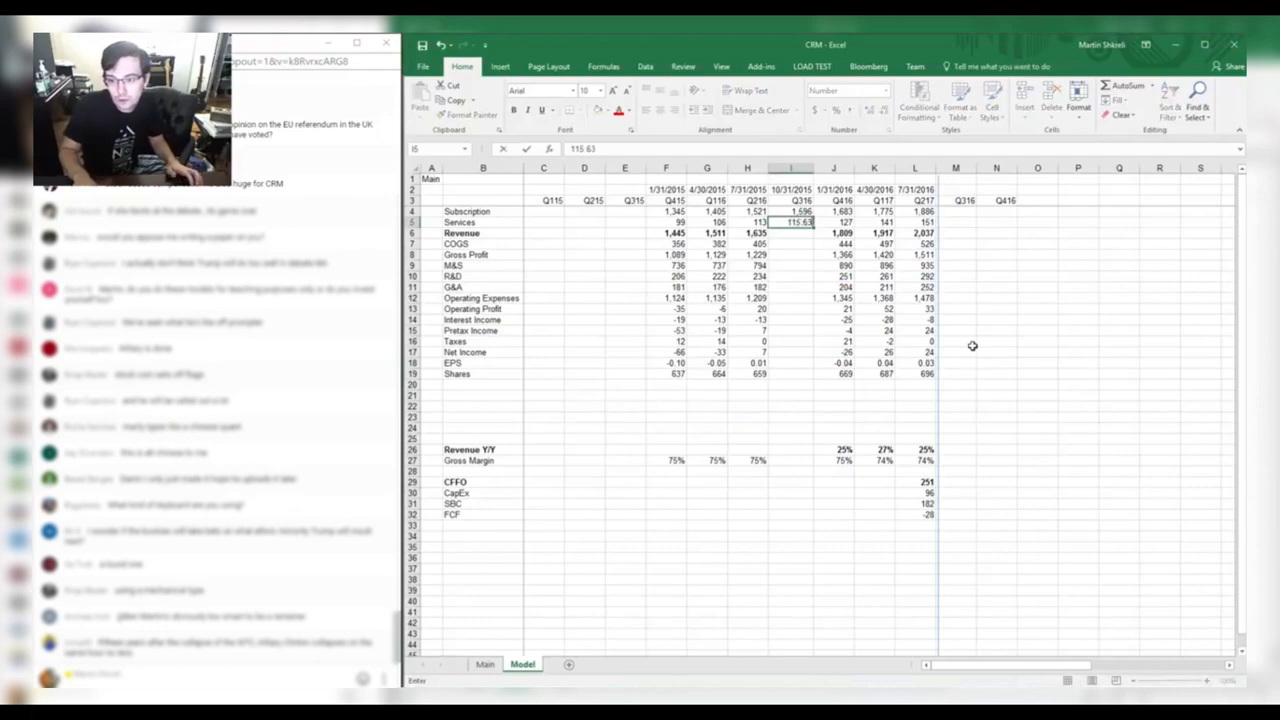
{"action": "key", "text": "Return"}
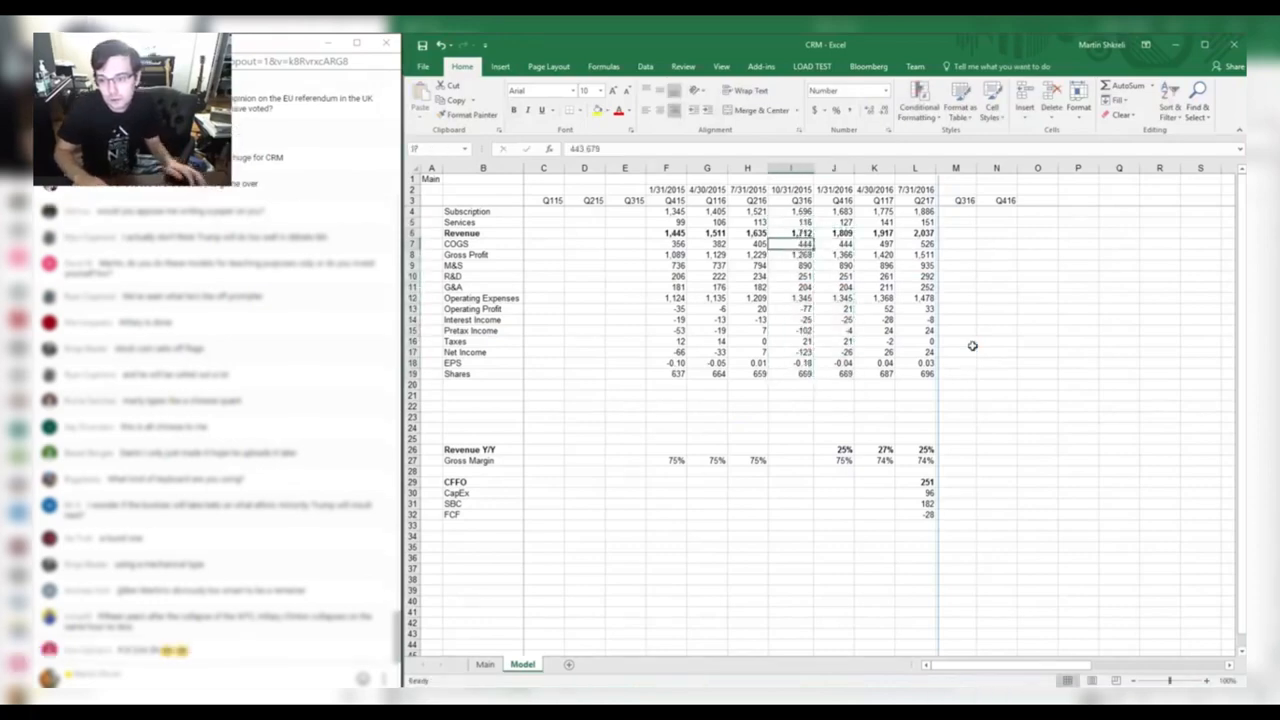
Enter the release's Q316 total cost of revenues, 423.68, in I7.
{"action": "key", "text": "alt+Tab"}
{"action": "key", "text": "alt+Tab"}
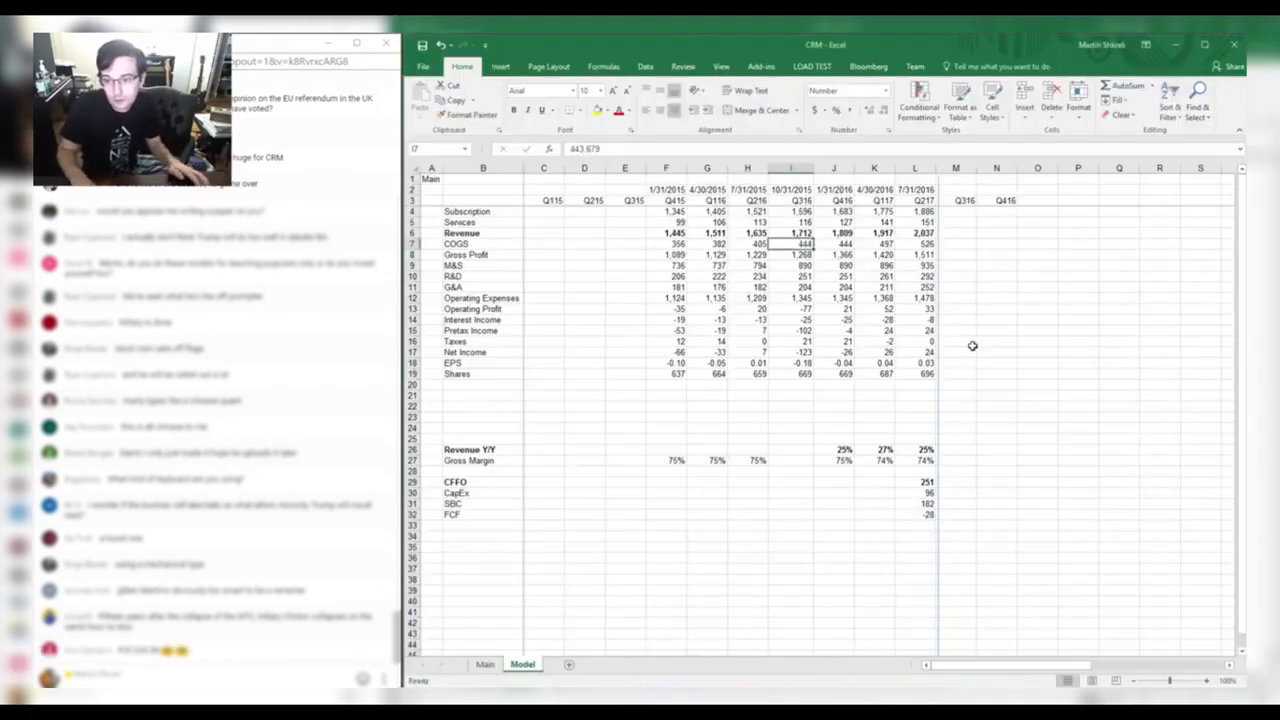
{"action": "key", "text": "alt+Tab"}
{"action": "key", "text": "alt+Tab"}
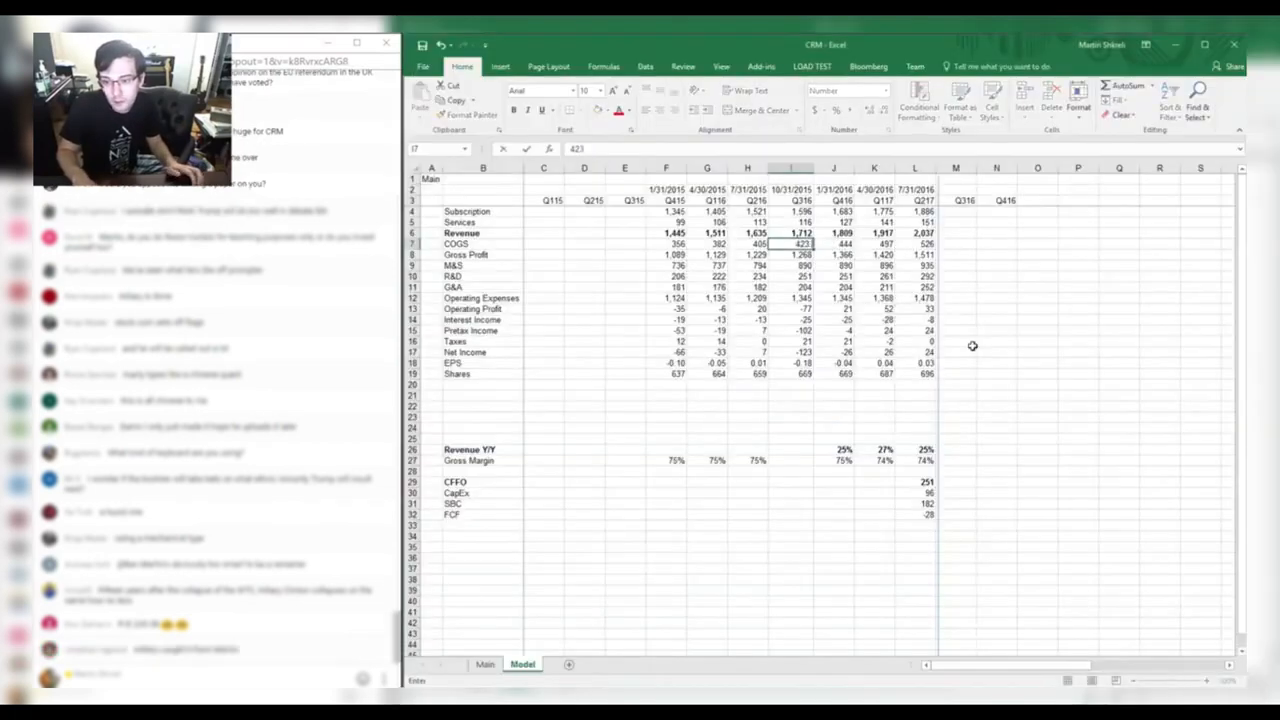
{"action": "type", "text": "423.68"}
{"action": "key", "text": "Return"}
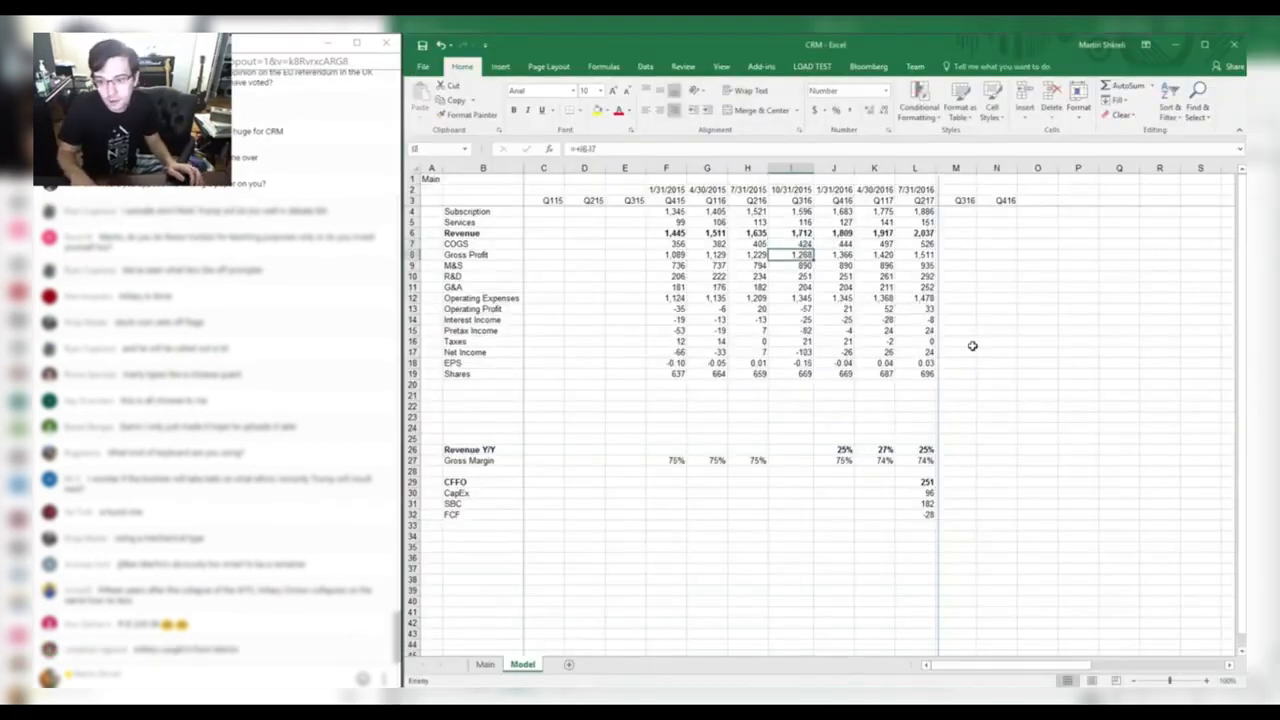
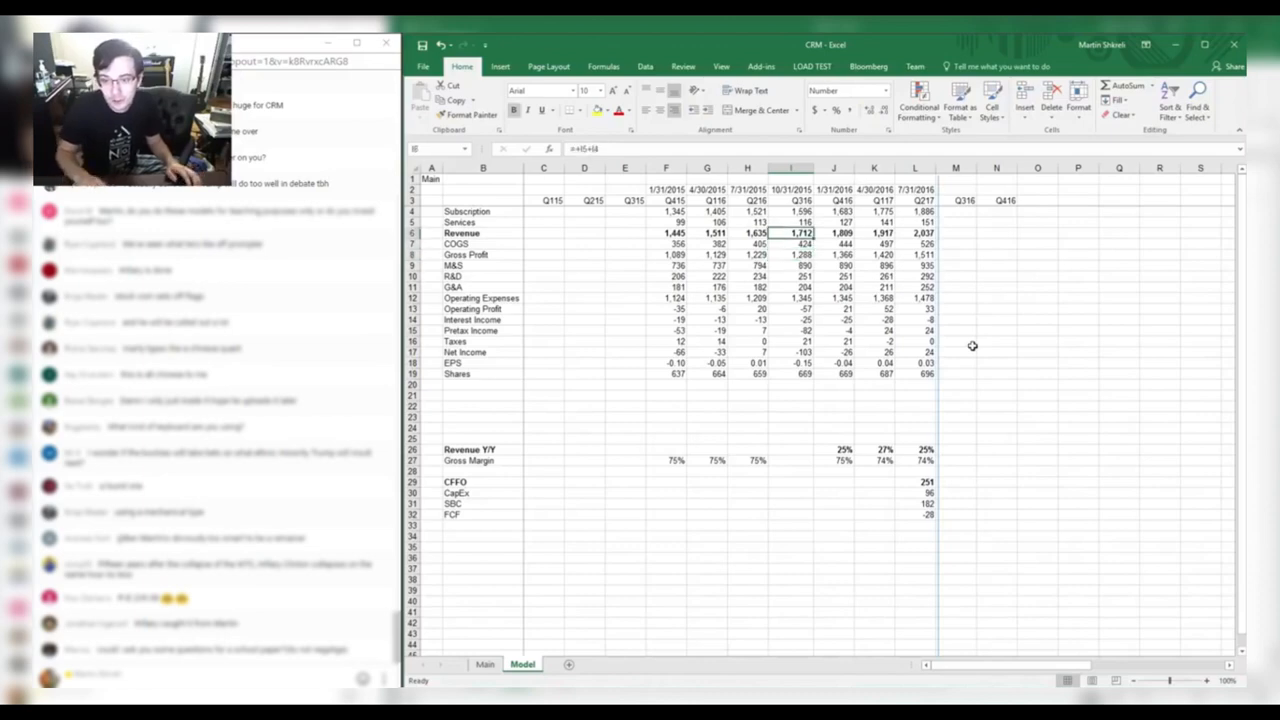
Check Q316 revenue and gross profit against the release and enter marketing and sales expense, 818.8, in I9.
{"action": "key", "text": "alt+Tab"}
{"action": "key", "text": "alt+Tab"}
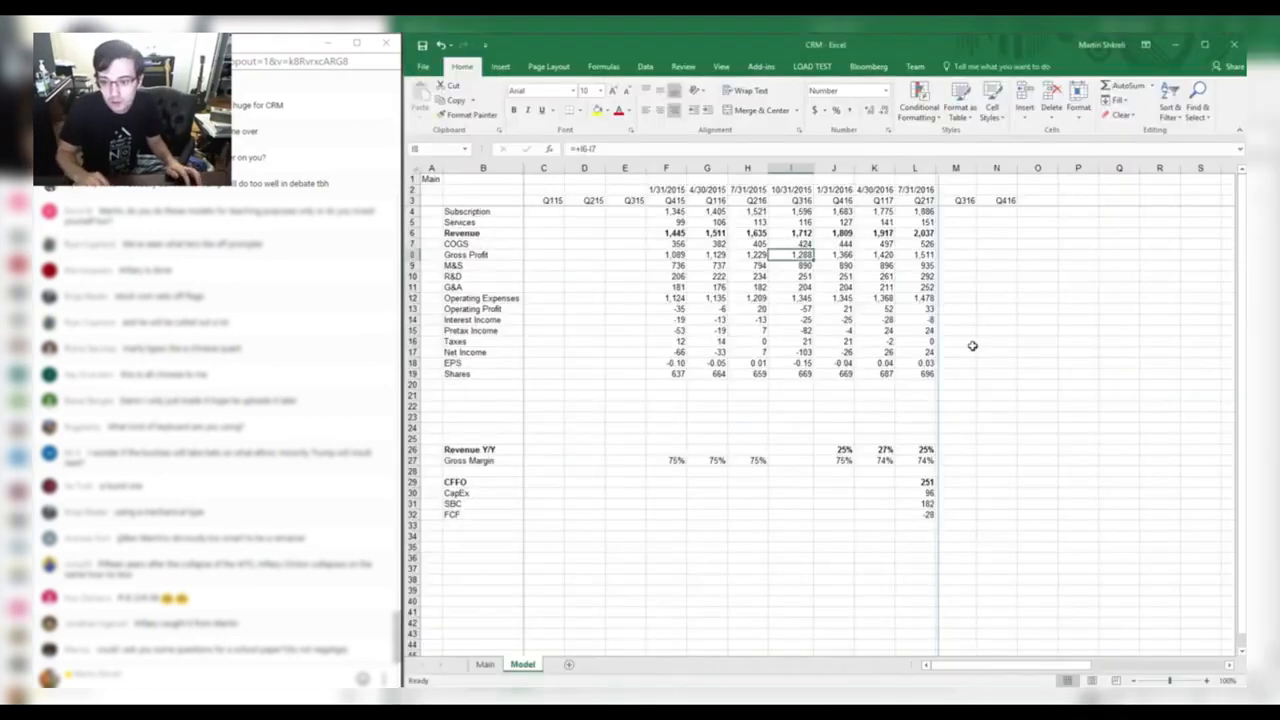
{"action": "key", "text": "alt+Tab"}
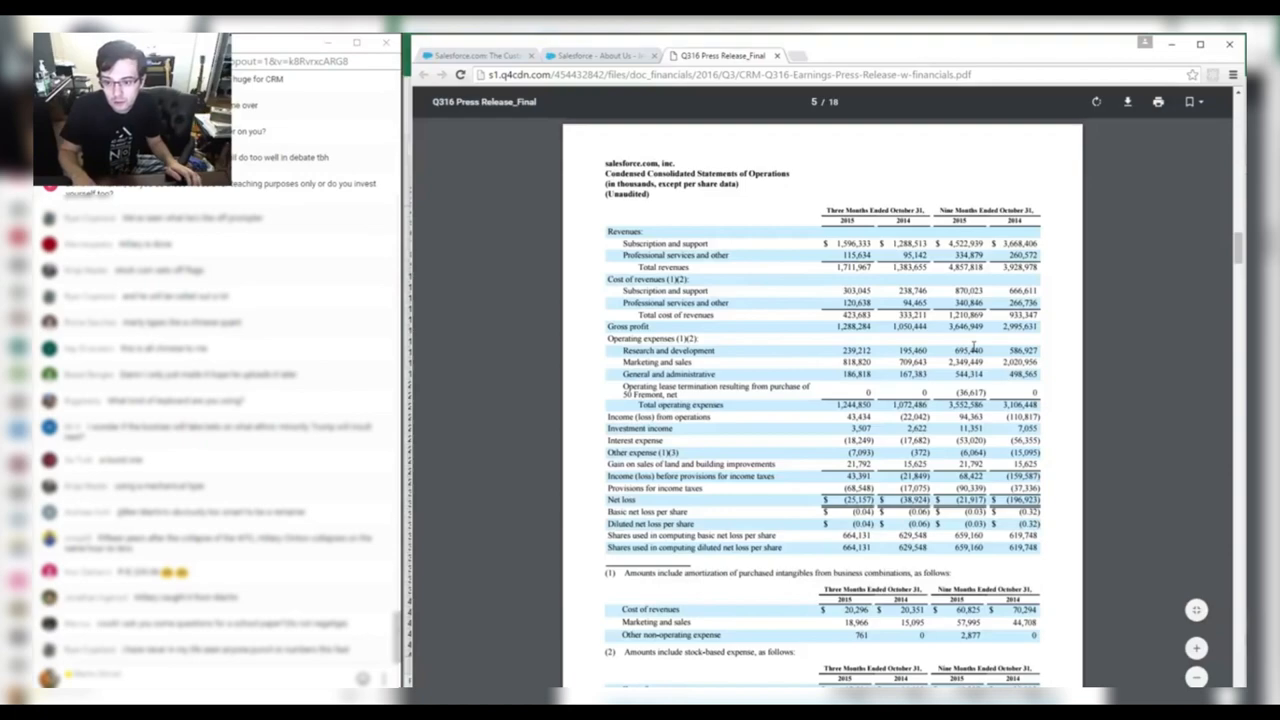
{"action": "key", "text": "alt+Tab"}
{"action": "type", "text": "818.8"}
{"action": "key", "text": "alt+Tab"}
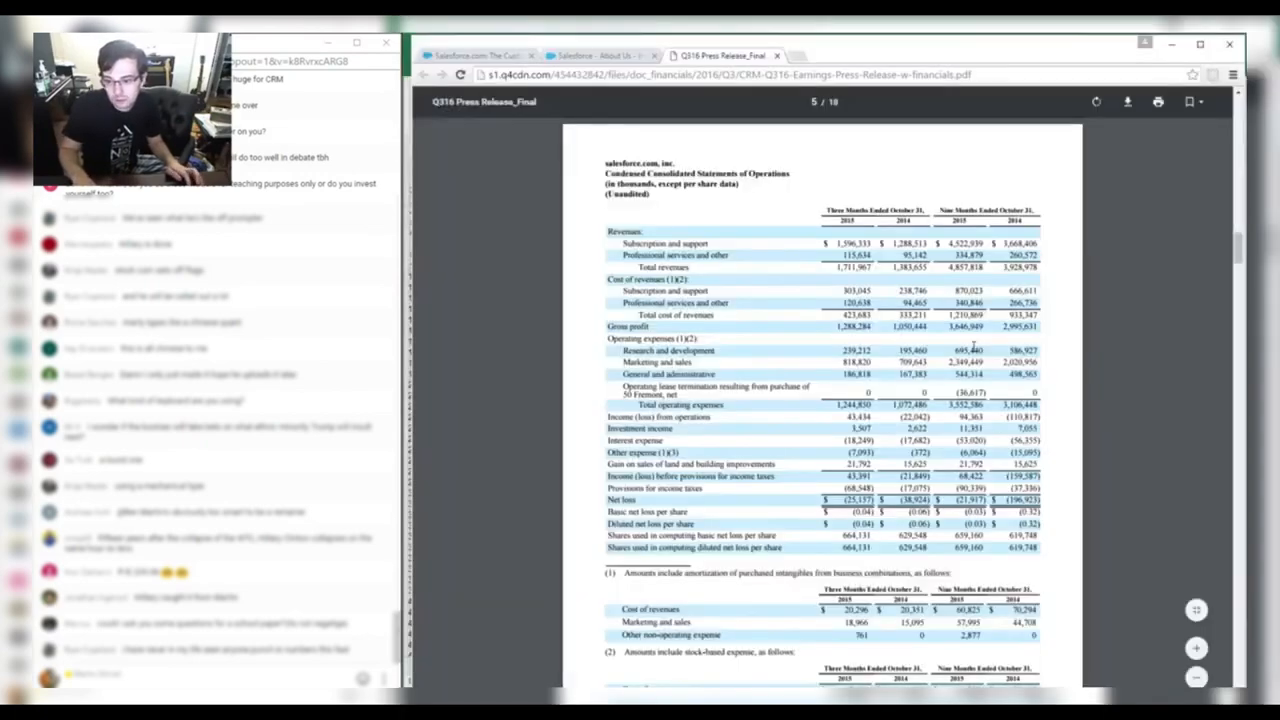
{"action": "key", "text": "alt+Tab"}
{"action": "key", "text": "Return"}
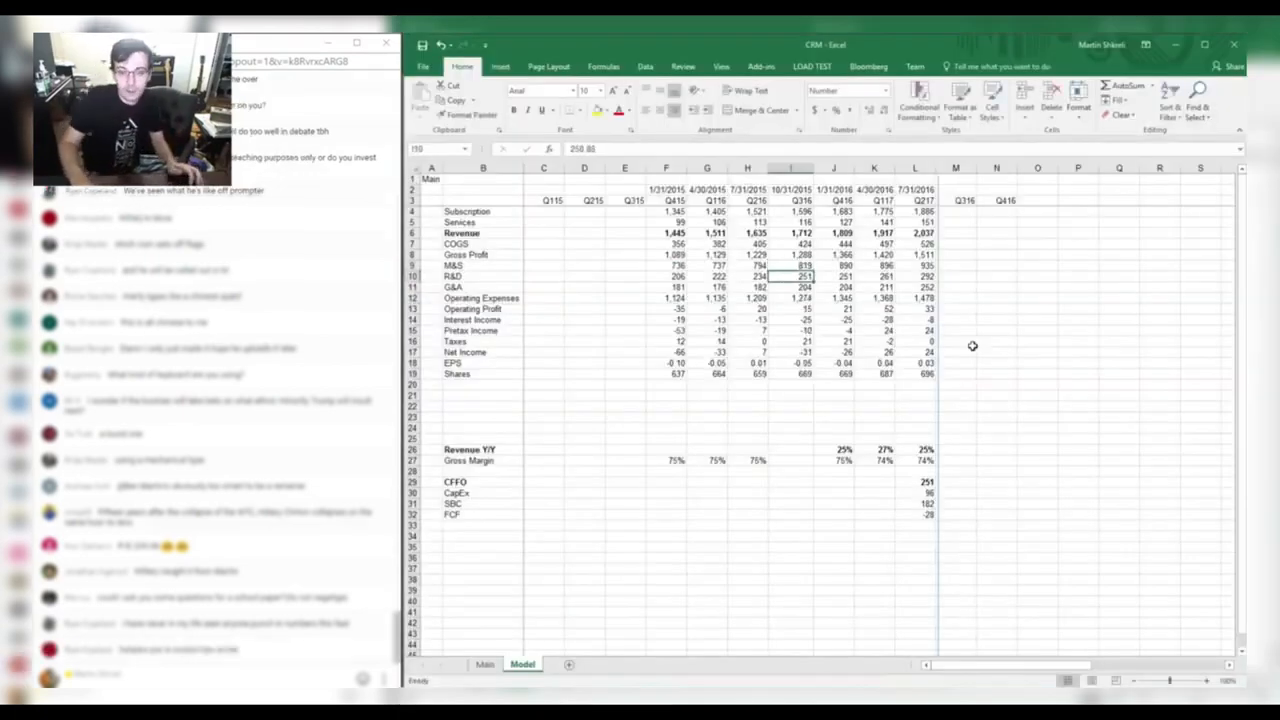
Enter the release's Q316 research and development expense, 239, in I10 and general and administrative expense, 187, in I11.
{"action": "key", "text": "alt+Tab"}
{"action": "key", "text": "alt+Tab"}
{"action": "type", "text": "233"}
{"action": "key", "text": "alt+Tab"}
{"action": "key", "text": "alt+Tab"}
{"action": "key", "text": "Return"}
{"action": "key", "text": "alt+Tab"}
{"action": "key", "text": "alt+Tab"}
{"action": "type", "text": "187"}
{"action": "key", "text": "Return"}
{"action": "key", "text": "Return"}
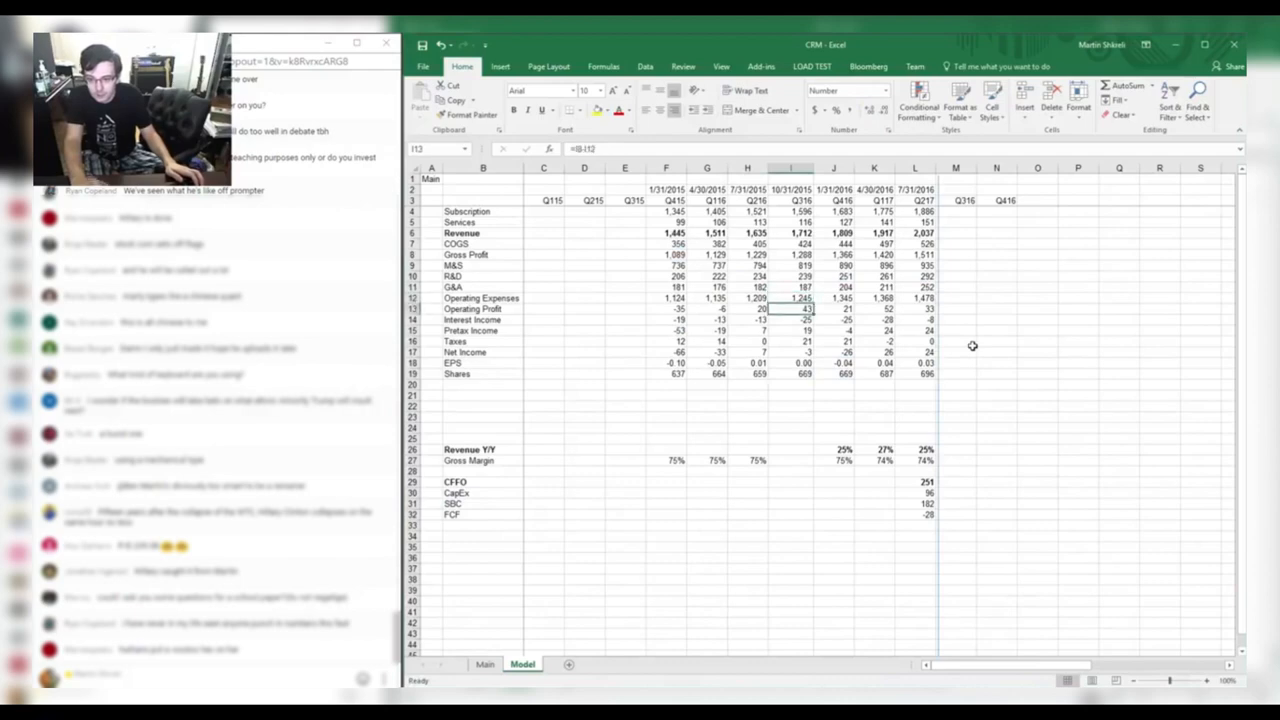
Enter Q316 interest income in I14 as +3.507-18.249-7.093, combining the release's investment income, interest expense and other expense.
{"action": "key", "text": "alt+Tab"}
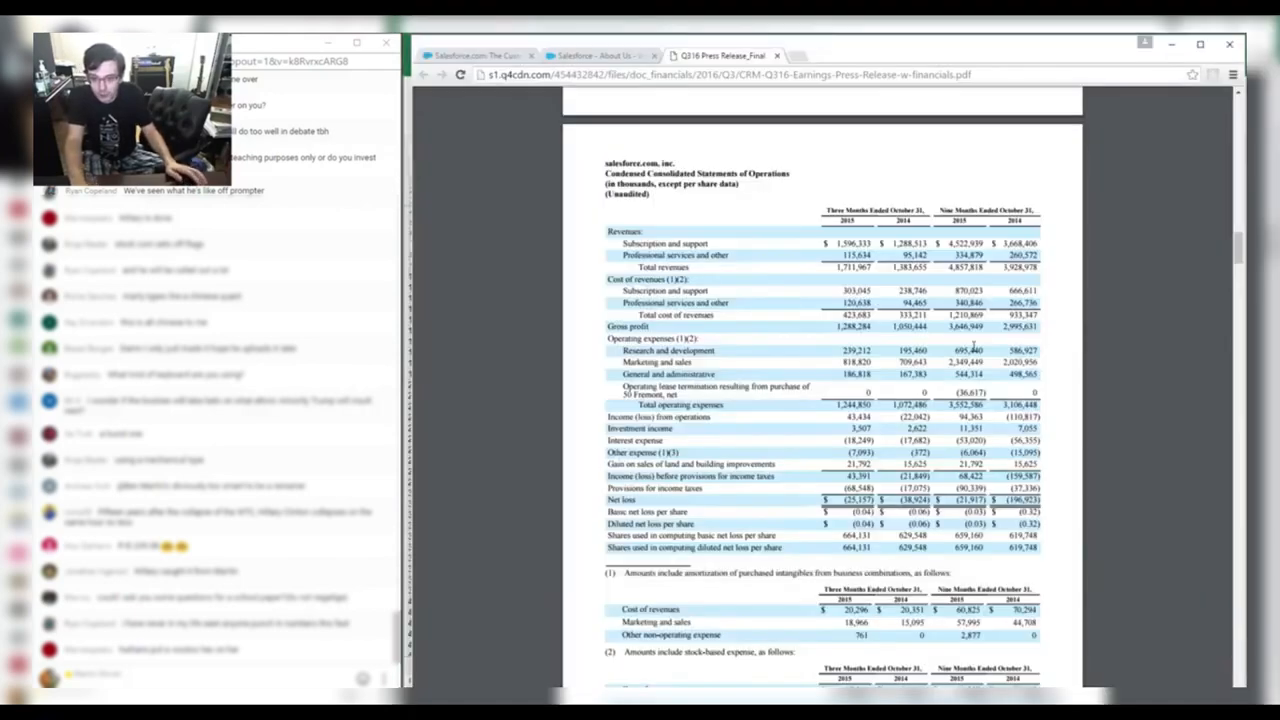
{"action": "key", "text": "alt+Tab"}
{"action": "type", "text": "+3.507-"}
{"action": "key", "text": "alt+Tab"}
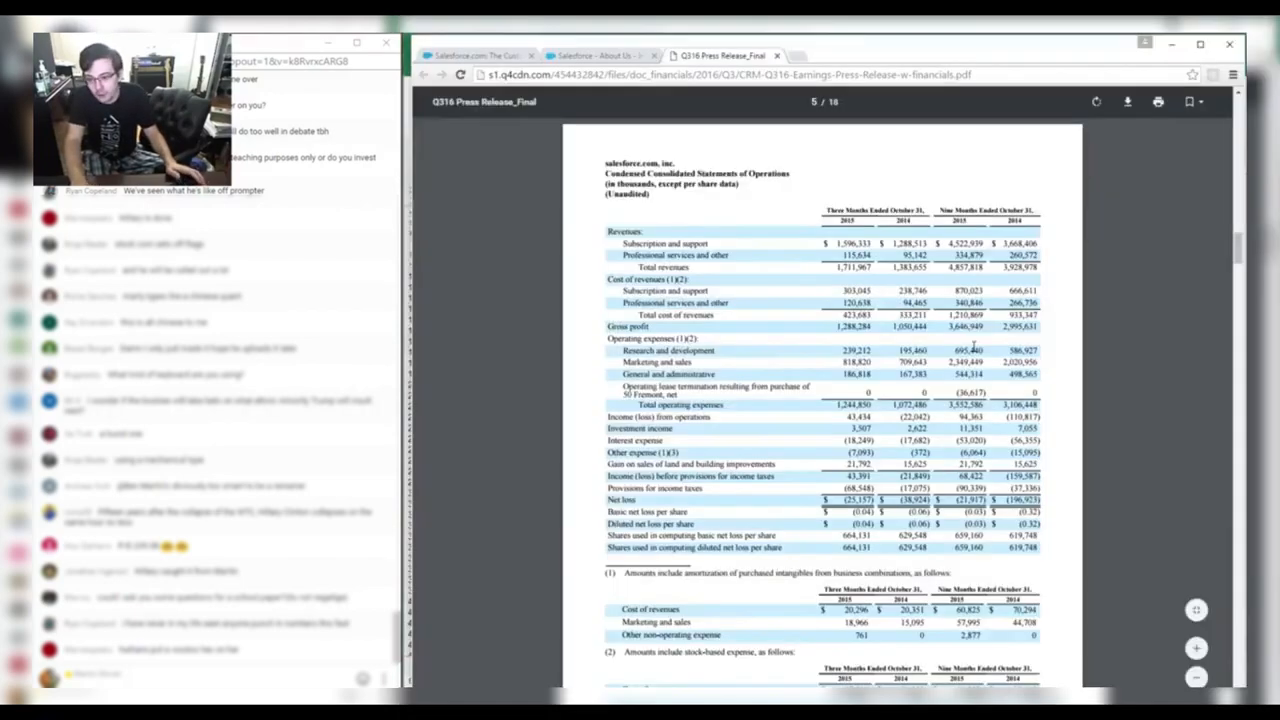
{"action": "key", "text": "alt+Tab"}
{"action": "type", "text": "18.2"}
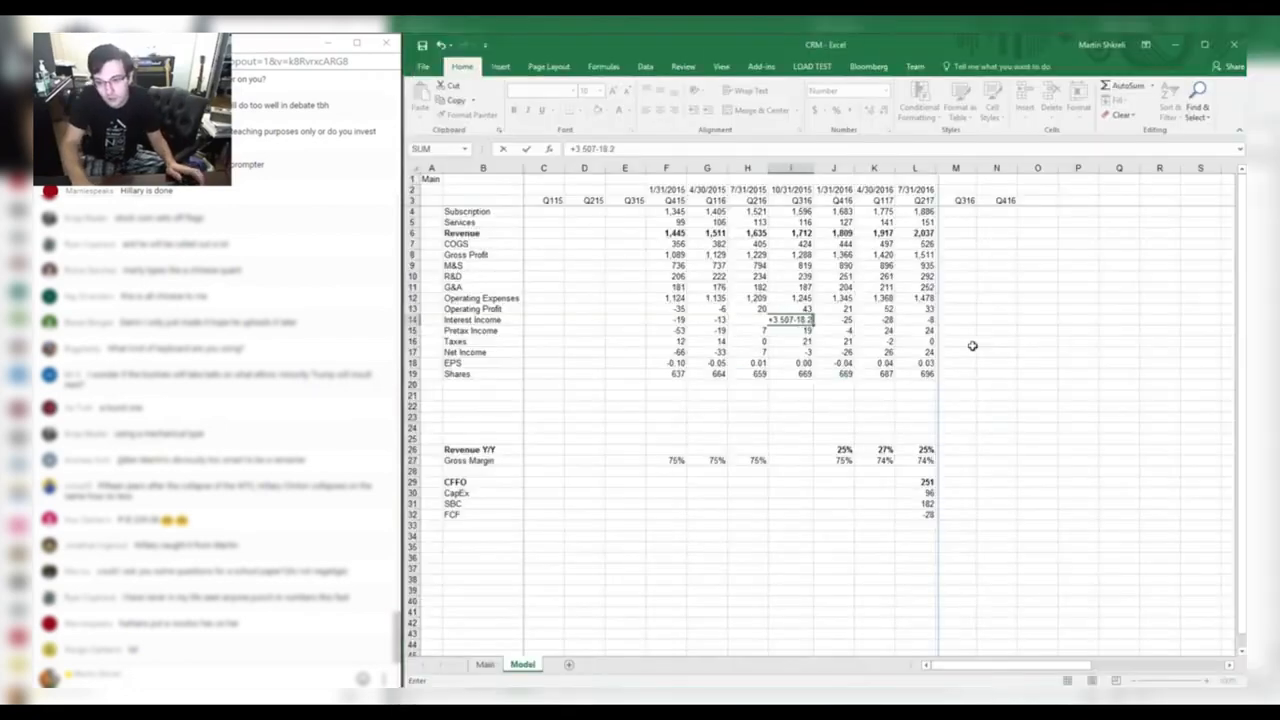
{"action": "type", "text": "49"}
{"action": "key", "text": "alt+Tab"}
{"action": "key", "text": "alt+Tab"}
{"action": "type", "text": "-7.09"}
{"action": "key", "text": "alt+Tab"}
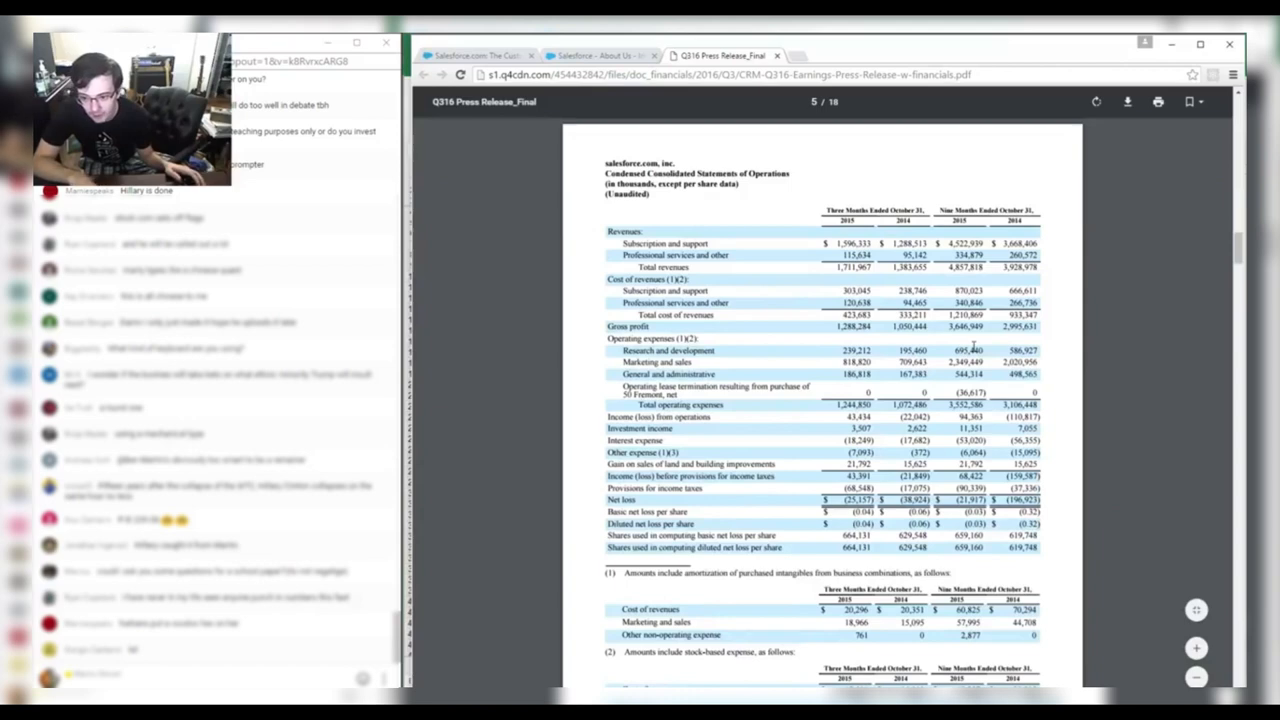
{"action": "key", "text": "alt+Tab"}
{"action": "type", "text": "3"}
{"action": "key", "text": "Return"}
Enter the release's Q316 provision for income taxes in I16, in millions, and the share count, 664.131, in I19.
{"action": "key", "text": "Return"}
{"action": "key", "text": "alt+Tab"}
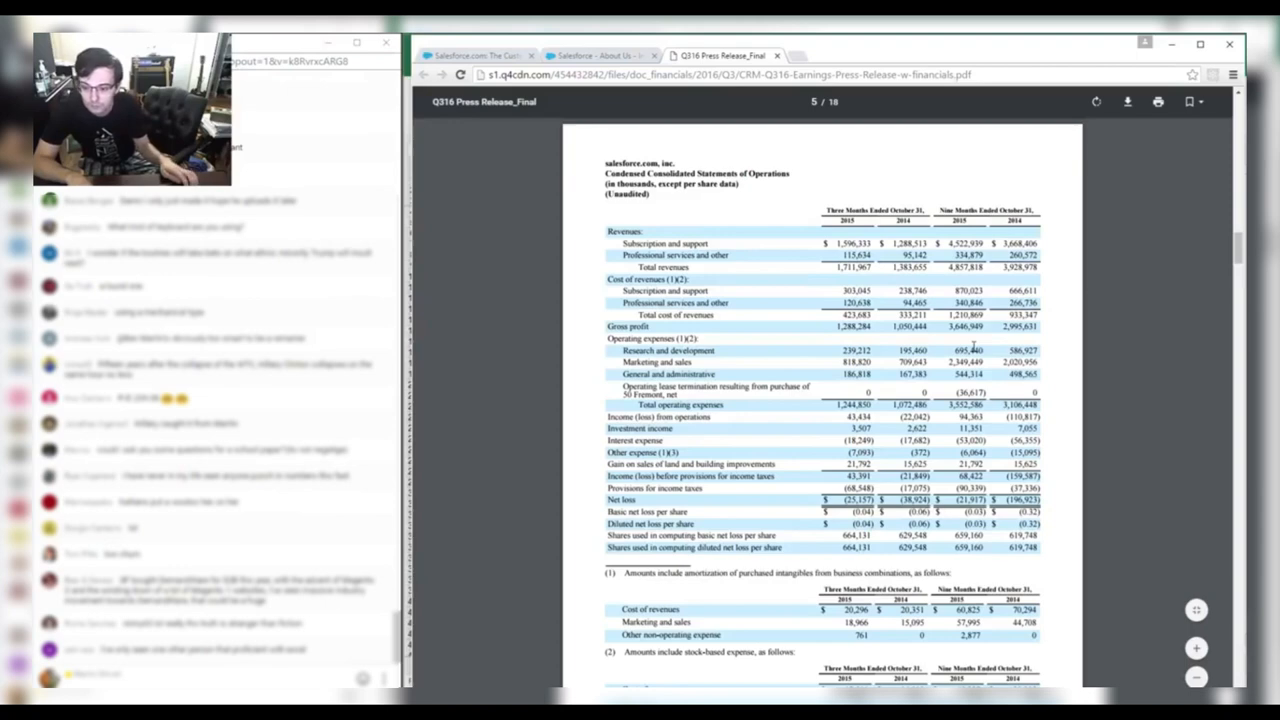
{"action": "key", "text": "alt+Tab"}
{"action": "key", "text": "Down"}
{"action": "key", "text": "Down"}
{"action": "key", "text": "Down"}
{"action": "key", "text": "alt+Tab"}
{"action": "key", "text": "alt+Tab"}
{"action": "type", "text": "664.131"}
{"action": "key", "text": "Right"}
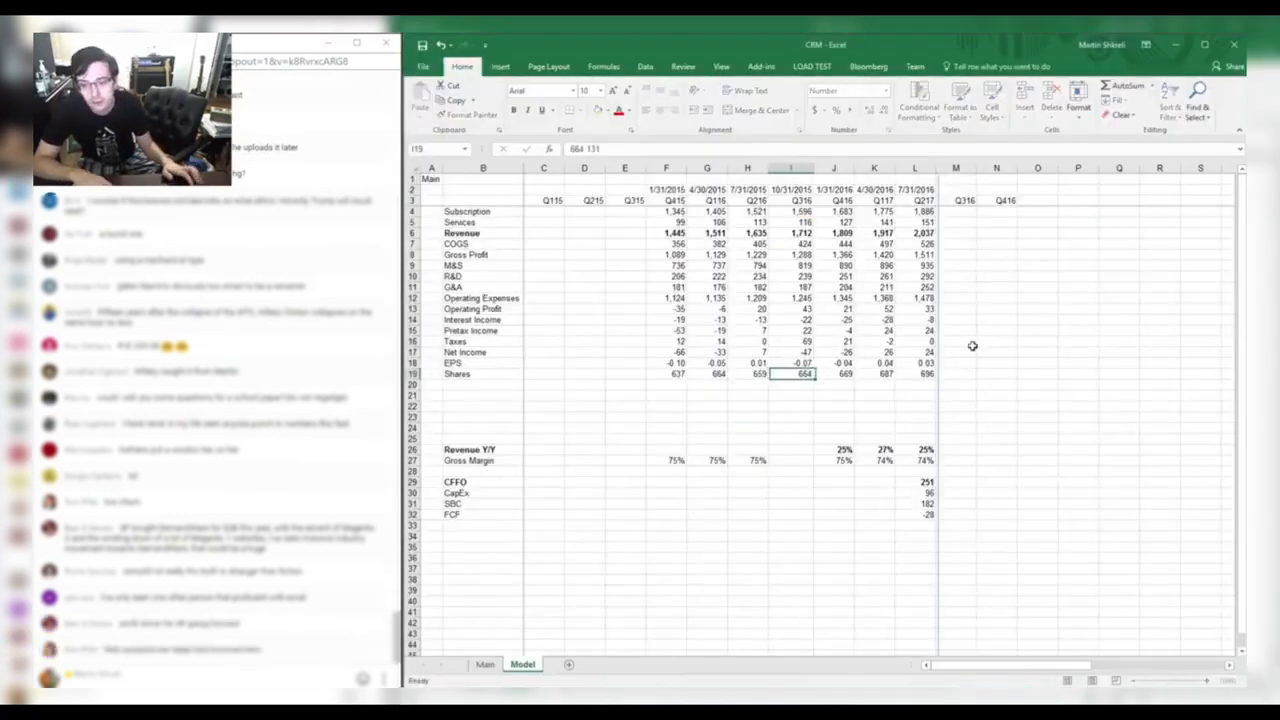
Copy the Q415 figures F4:F19 into the Q315 column E4:E19 and enter the quarter-end date 10/31/2014 in E2.
{"action": "key", "text": "Left"}
{"action": "key", "text": "Left"}
{"action": "key", "text": "Left"}
{"action": "key", "text": "ctrl+Up"}
{"action": "key", "text": "Down"}
{"action": "key", "text": "Down"}
{"action": "key", "text": "ctrl+shift+Down"}
{"action": "key", "text": "ctrl+c"}
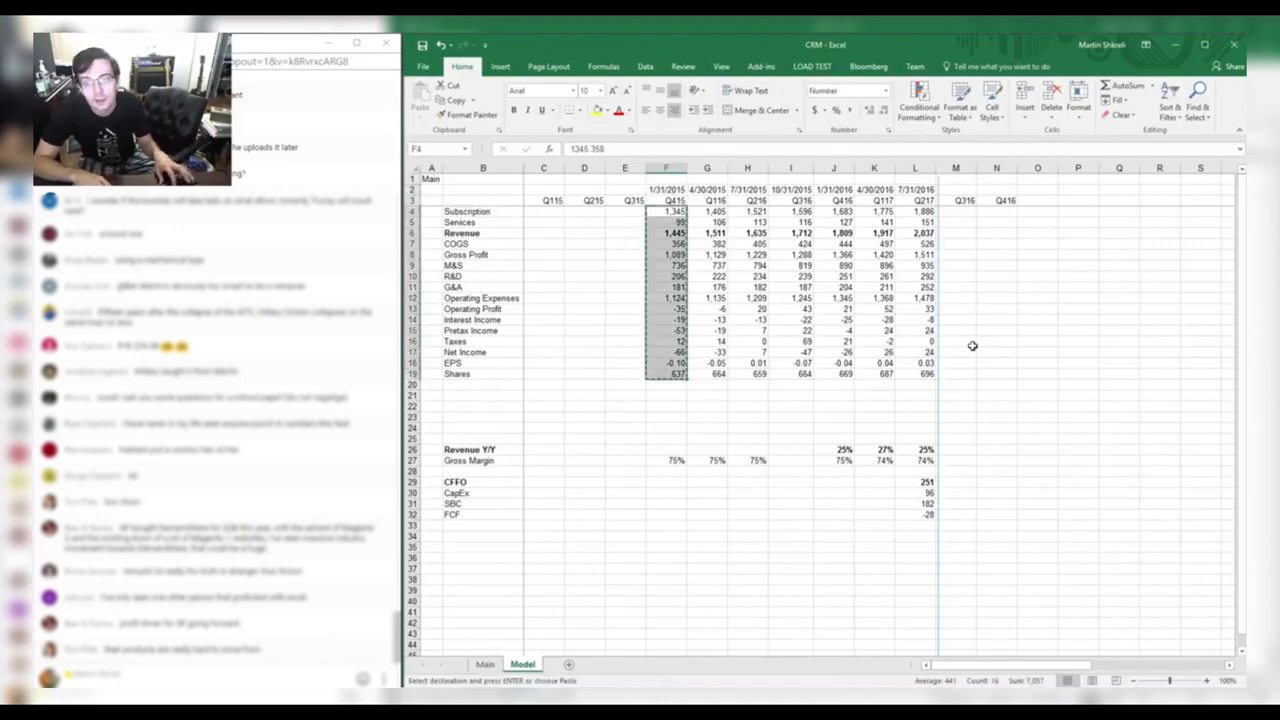
{"action": "key", "text": "alt+Tab"}
{"action": "key", "text": "alt+Tab"}
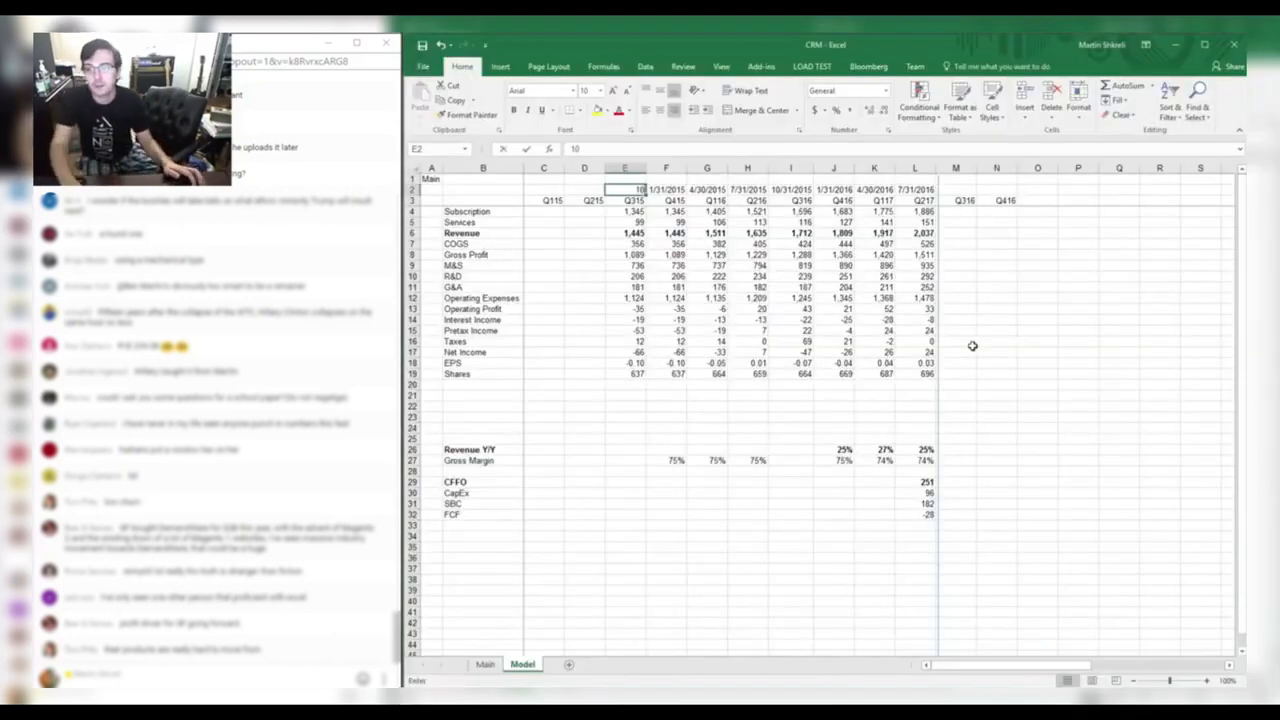
{"action": "key", "text": "Down"}
{"action": "key", "text": "Down"}
Enter Q315 subscription revenue, 1288.513, in E4 and services revenue, 95, in E5 from the release's prior-year quarter column.
{"action": "key", "text": "alt+Tab"}
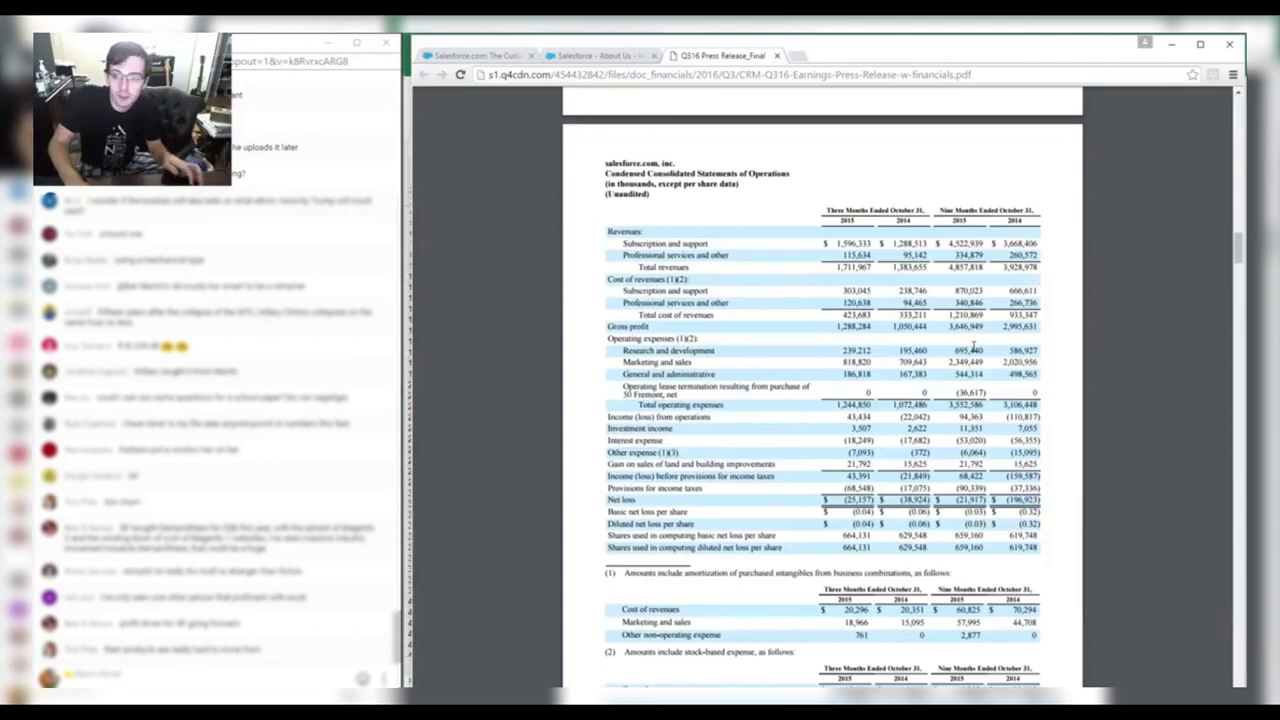
{"action": "key", "text": "alt+Tab"}
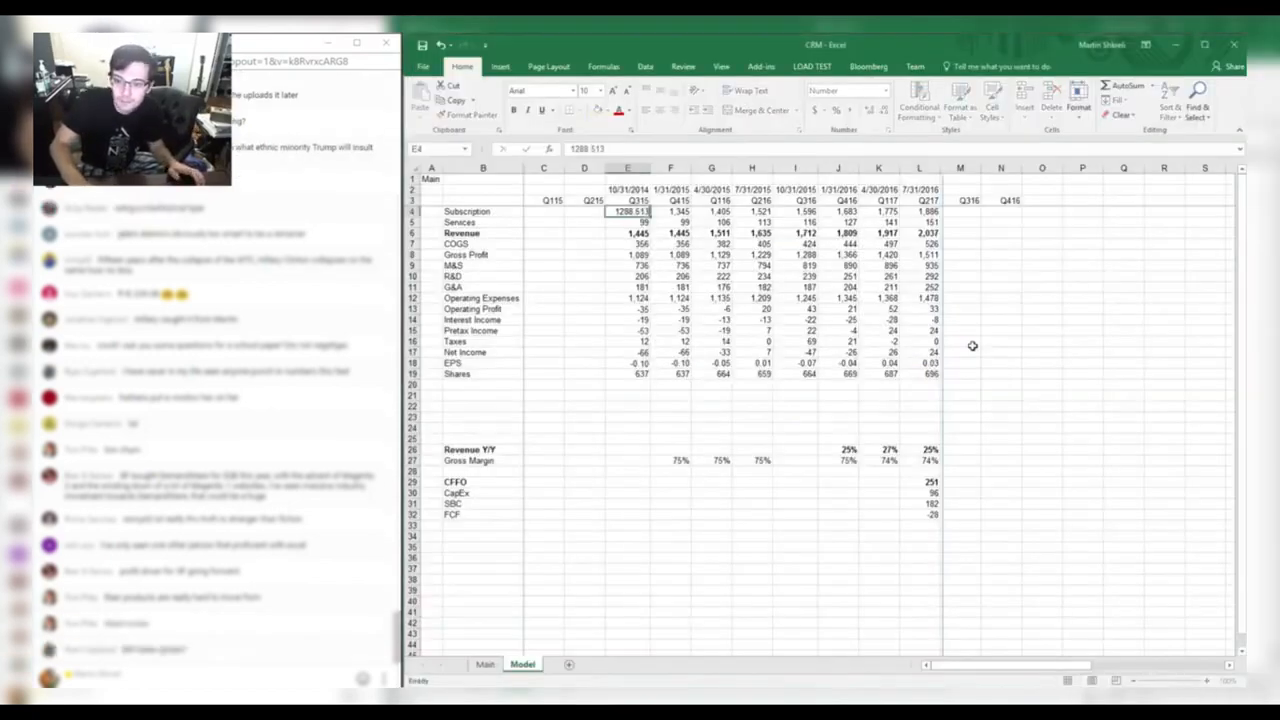
{"action": "key", "text": "alt+Tab"}
{"action": "key", "text": "alt+Tab"}
{"action": "key", "text": "alt+Tab"}
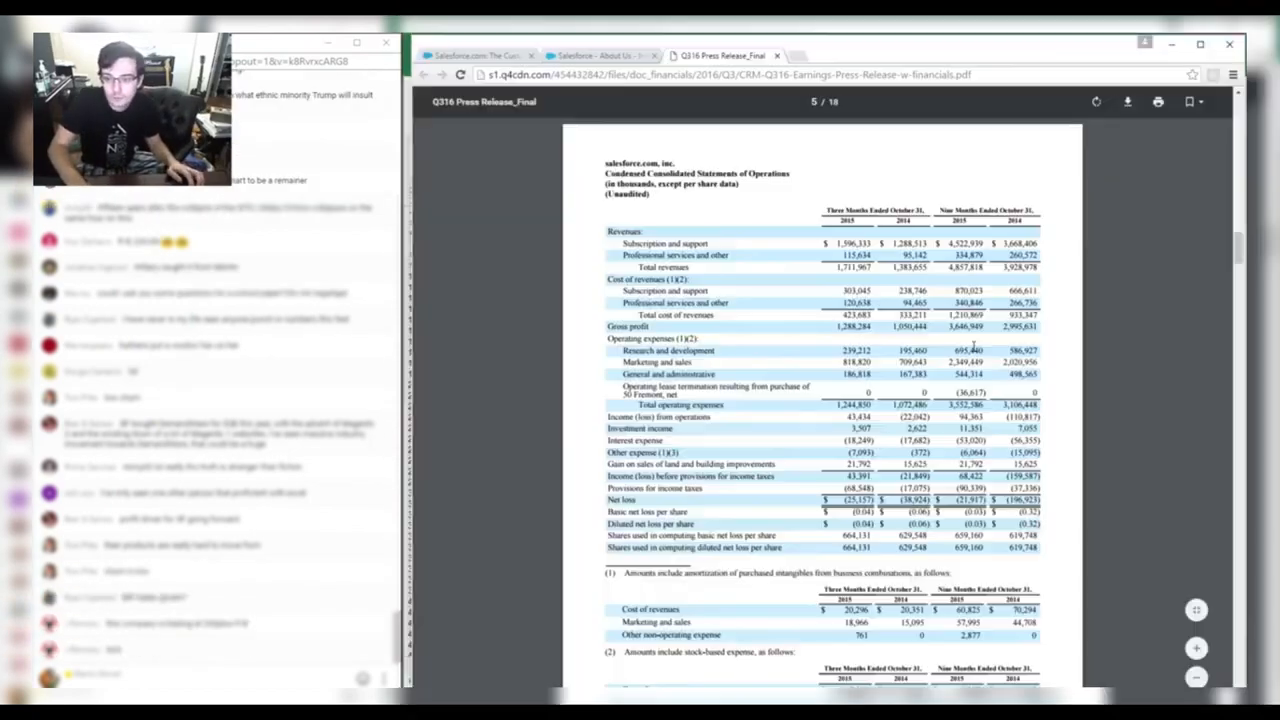
{"action": "key", "text": "alt+Tab"}
{"action": "type", "text": "95"}
{"action": "key", "text": "Down"}
{"action": "key", "text": "Down"}
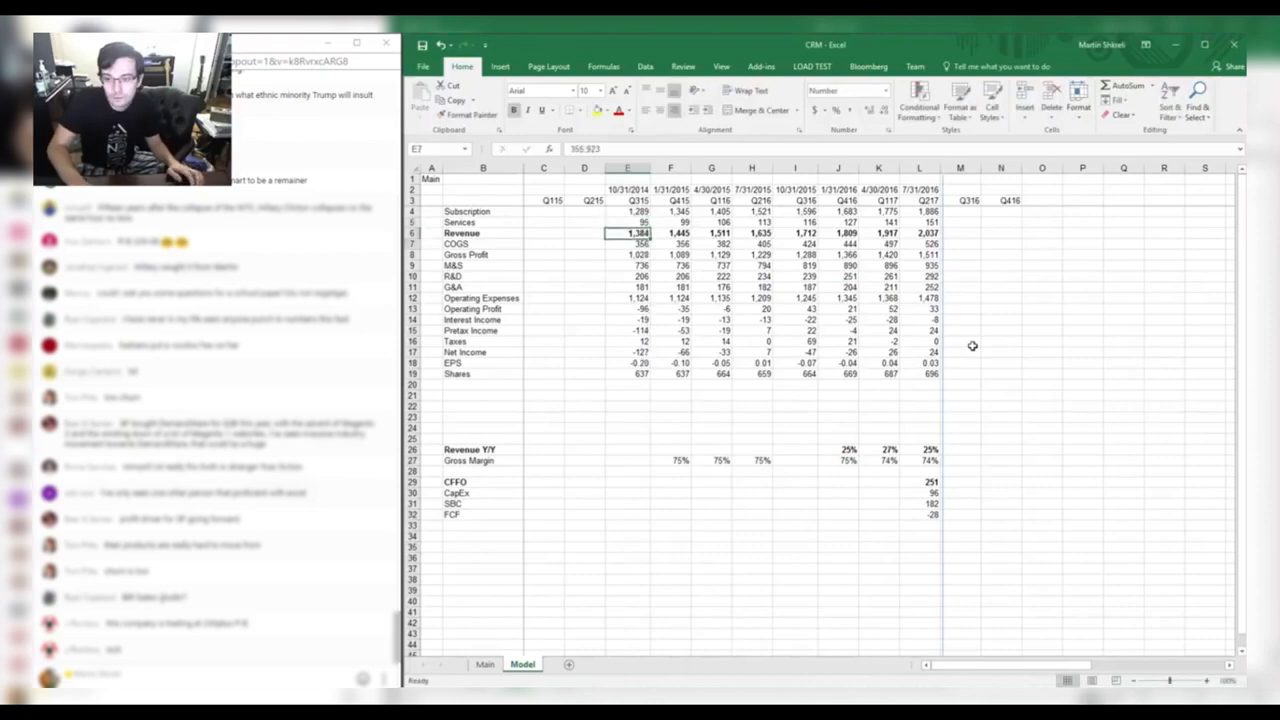
Enter the release's Q315 total cost of revenues, 333, in E7.
{"action": "key", "text": "alt+Tab"}
{"action": "key", "text": "alt+Tab"}
{"action": "key", "text": "alt+Tab"}
{"action": "key", "text": "alt+Tab"}
{"action": "type", "text": "335"}
{"action": "key", "text": "Return"}
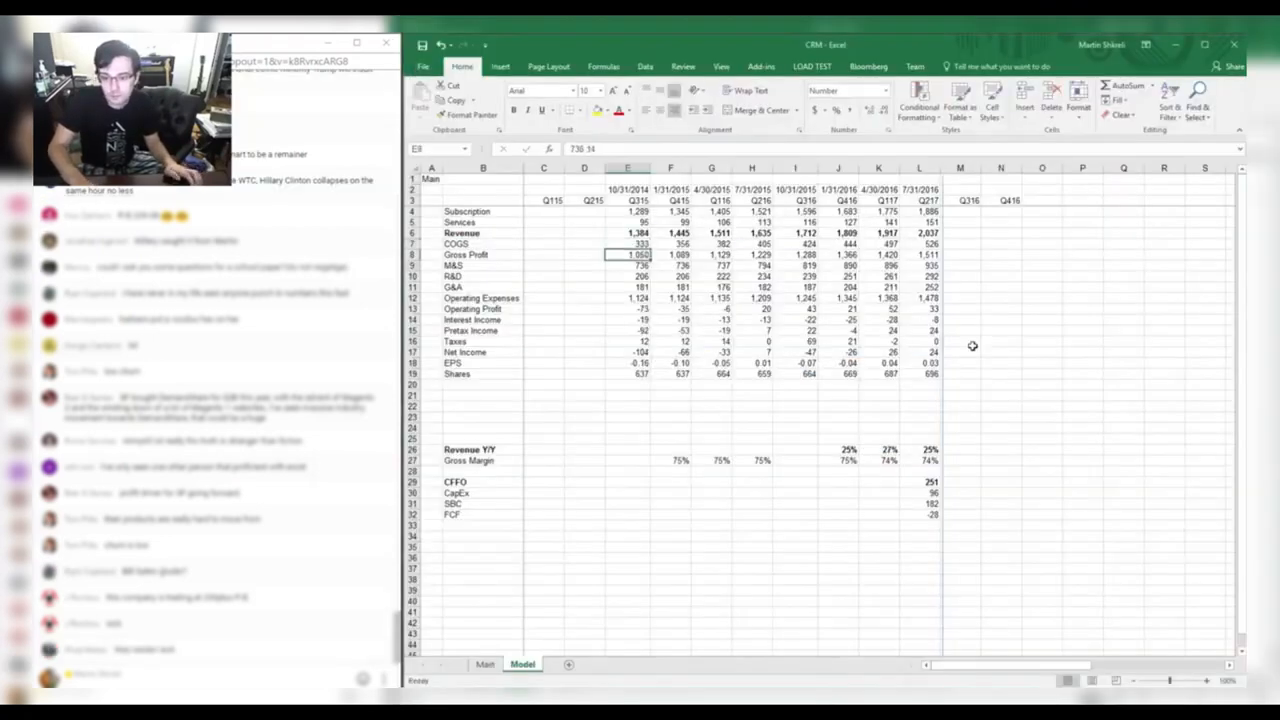
Enter Q315 marketing and sales expense, 709.643, in E9 and research and development expense, 195.46, in E10.
{"action": "key", "text": "alt+Tab"}
{"action": "key", "text": "alt+Tab"}
{"action": "key", "text": "Down"}
{"action": "type", "text": "709"}
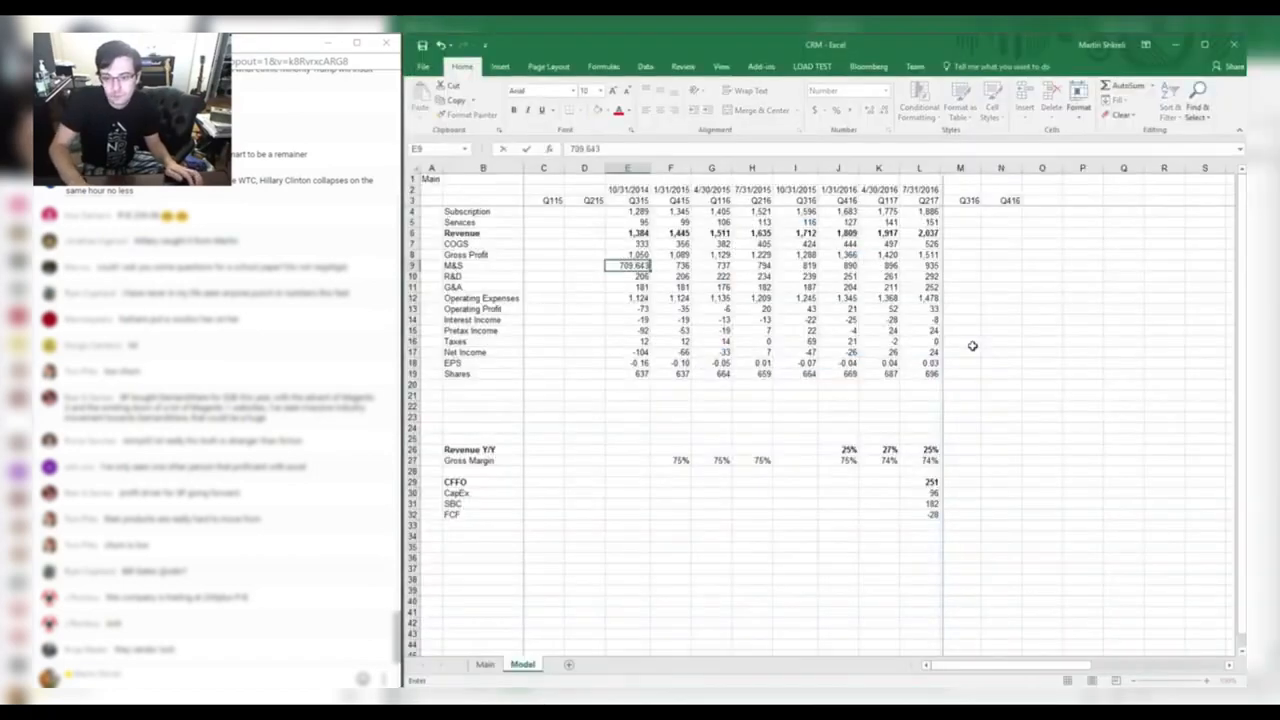
{"action": "key", "text": "Return"}
{"action": "key", "text": "alt+Tab"}
{"action": "key", "text": "alt+Tab"}
{"action": "type", "text": "195.46"}
{"action": "key", "text": "Return"}
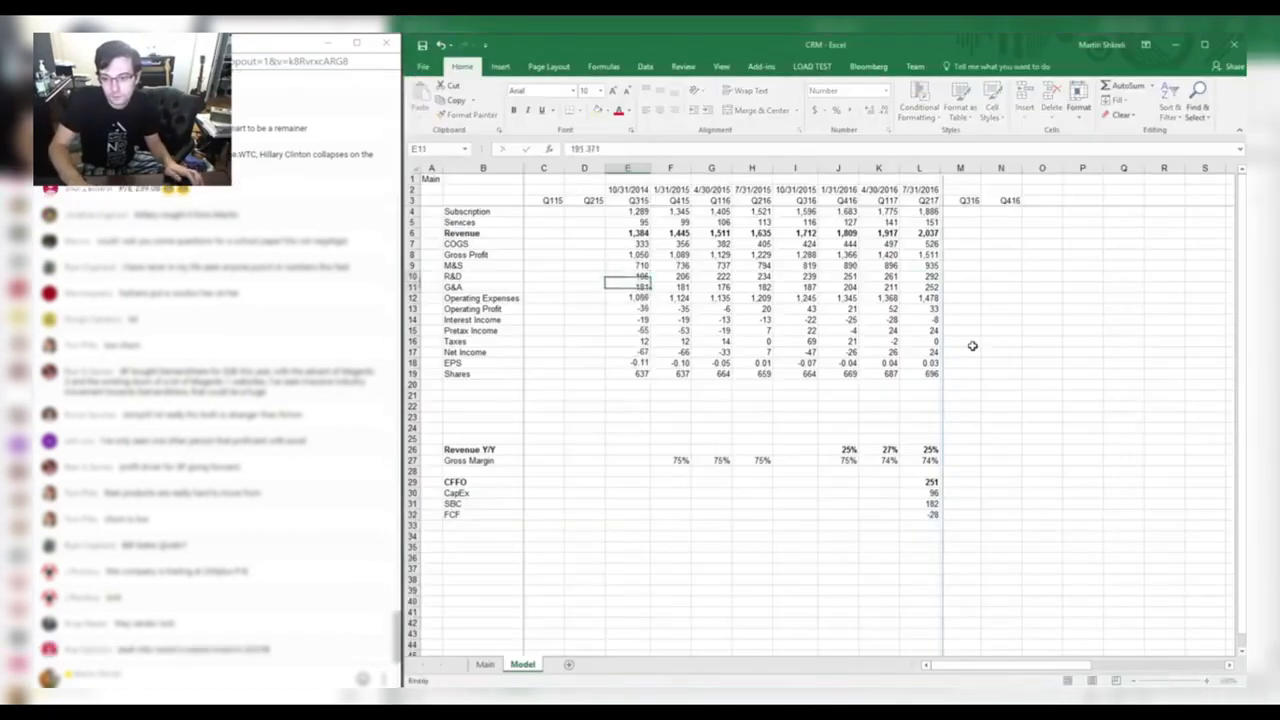
Enter the release's Q315 general and administrative expense, 167.3, in E11.
{"action": "key", "text": "alt+Tab"}
{"action": "key", "text": "alt+Tab"}
{"action": "type", "text": "167"}
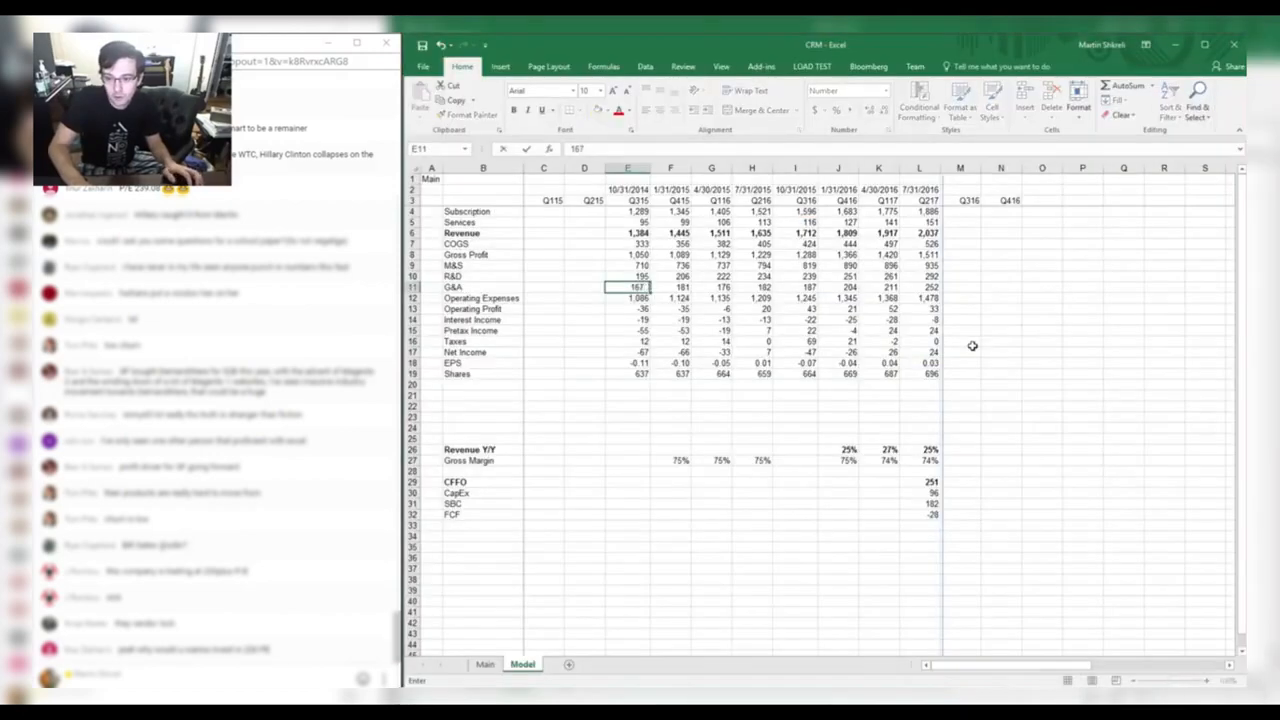
{"action": "key", "text": "alt+Tab"}
{"action": "key", "text": "alt+Tab"}
{"action": "type", "text": ".3"}
{"action": "key", "text": "Return"}
Enter Q315 interest income in E14 as +2.622-17.682-.372 from the release's investment income, interest expense and other expense.
{"action": "key", "text": "alt+Tab"}
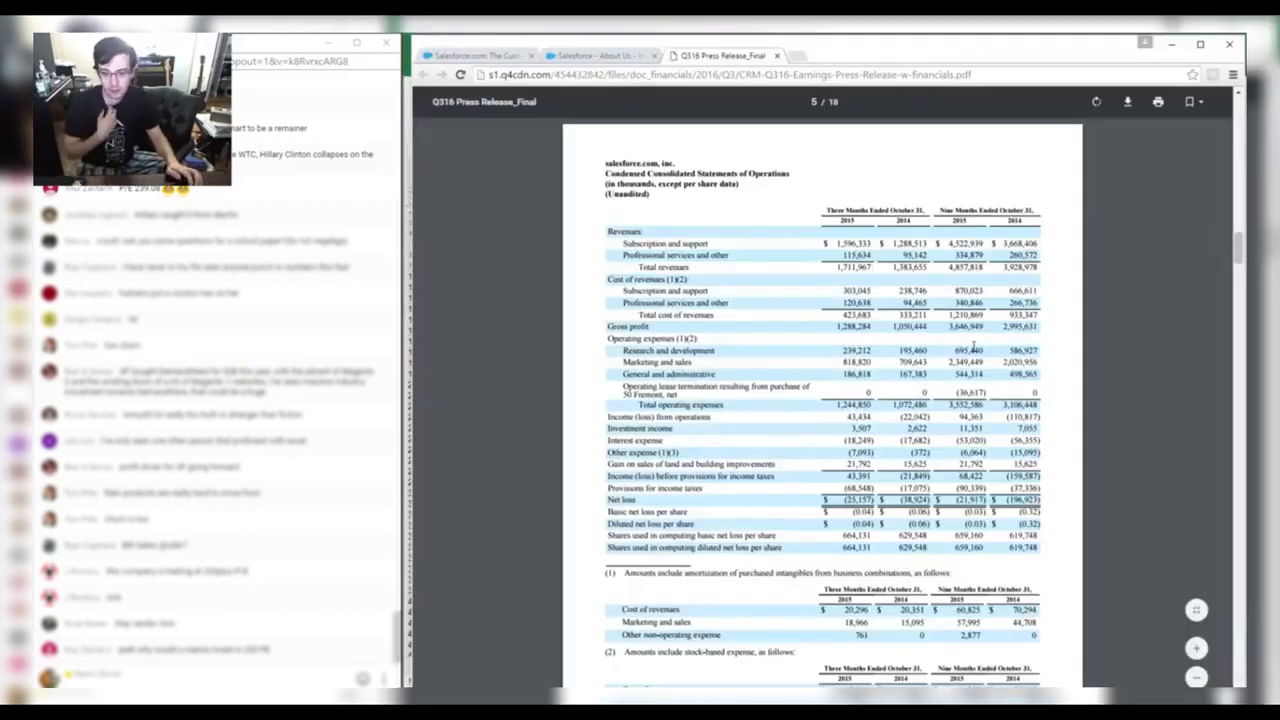
{"action": "key", "text": "alt+Tab"}
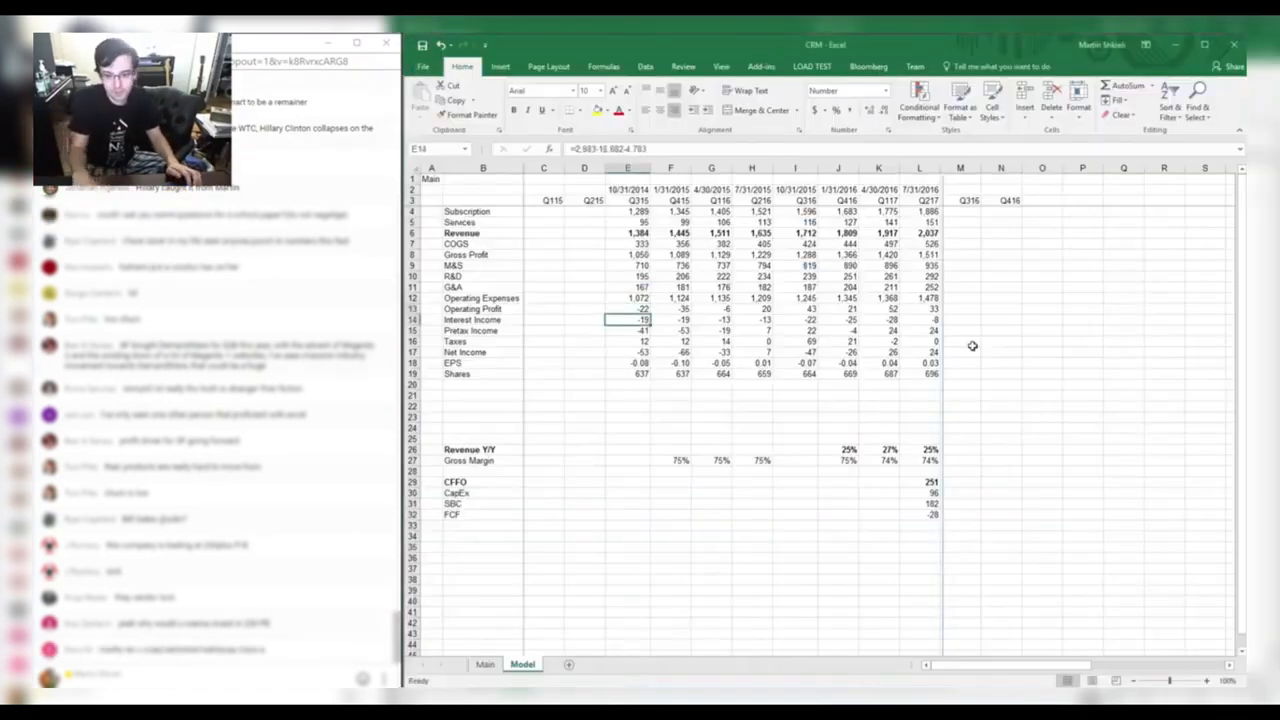
{"action": "key", "text": "alt+Tab"}
{"action": "key", "text": "alt+Tab"}
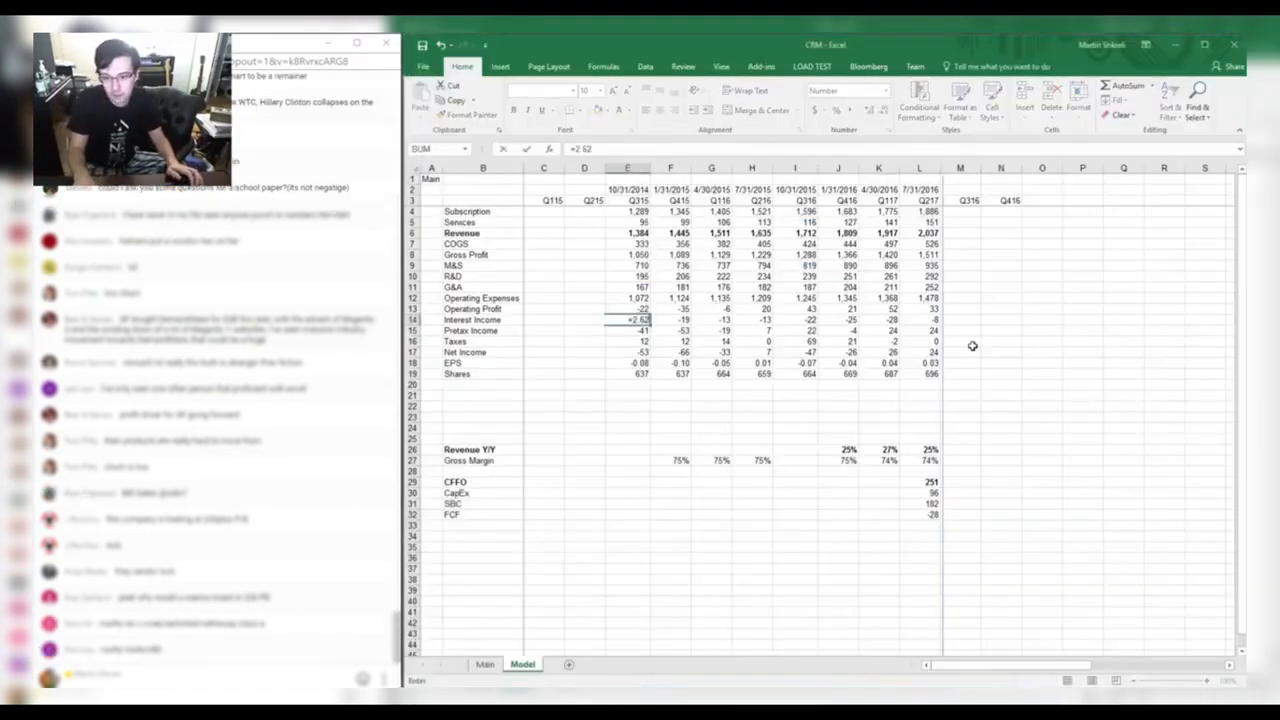
{"action": "key", "text": "alt+Tab"}
{"action": "key", "text": "alt+Tab"}
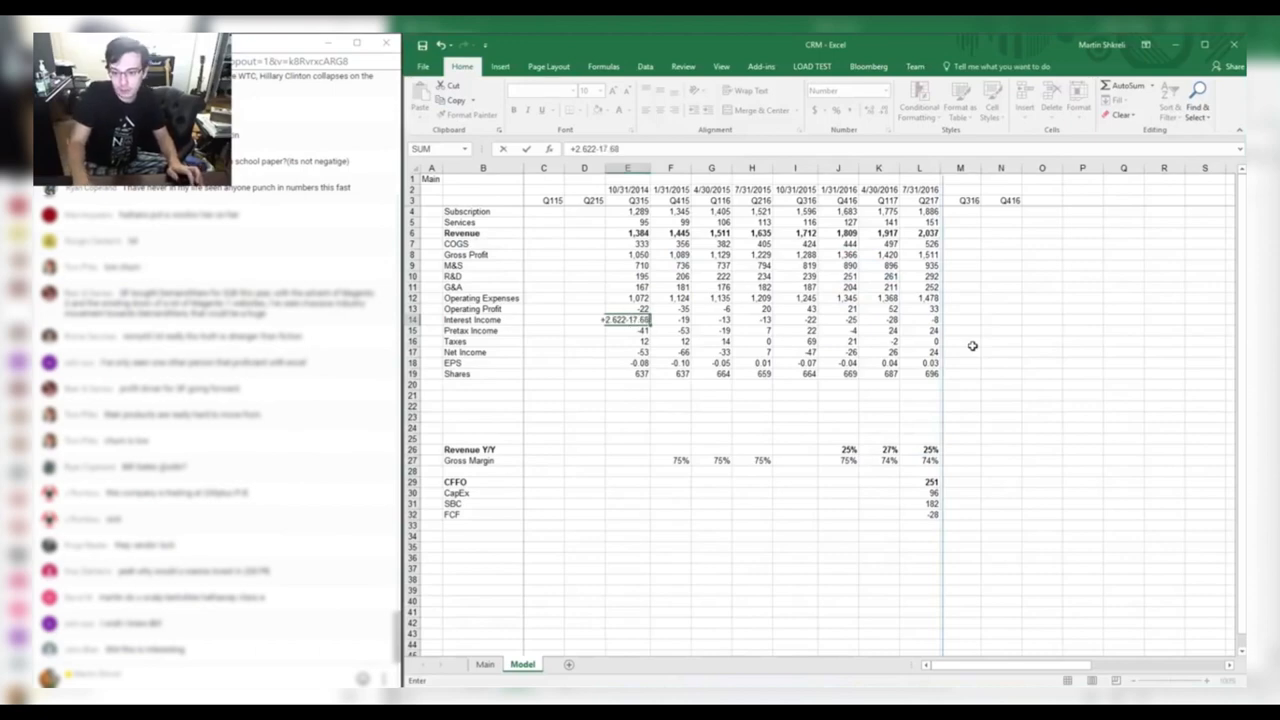
{"action": "key", "text": "alt+Tab"}
{"action": "key", "text": "alt+Tab"}
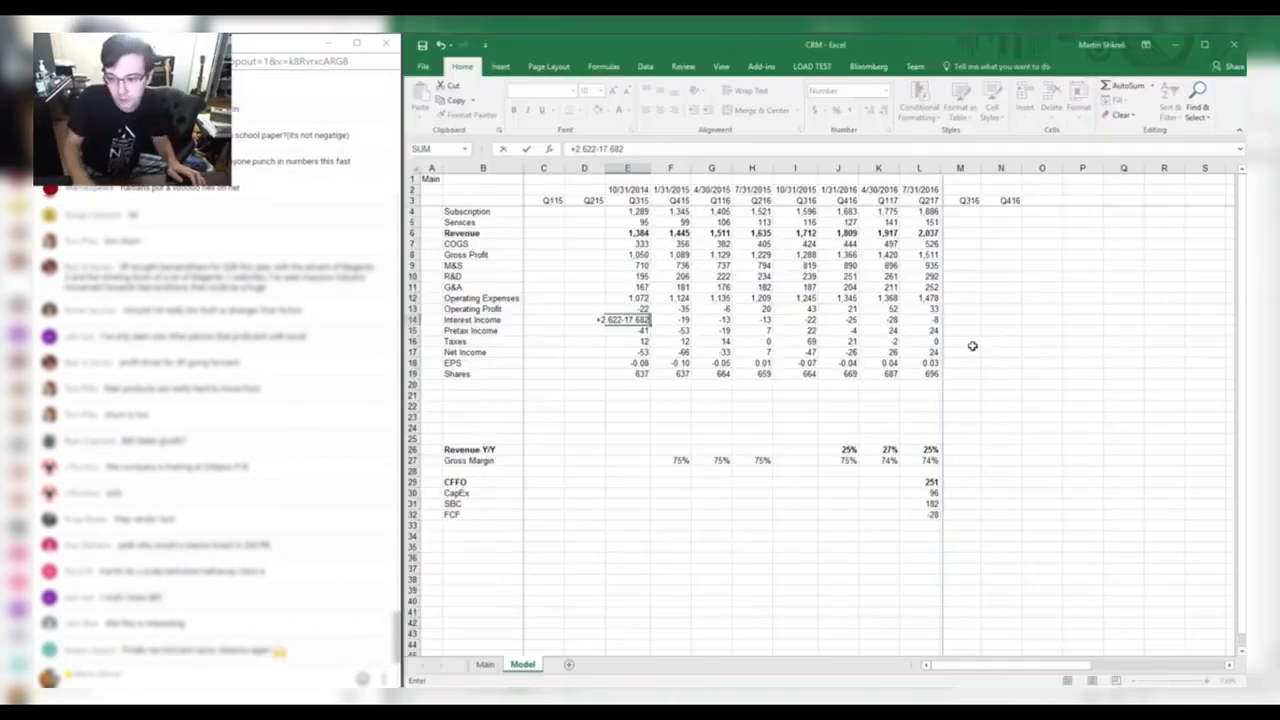
{"action": "key", "text": "alt+Tab"}
{"action": "key", "text": "alt+Tab"}
{"action": "type", "text": "-.372"}
{"action": "key", "text": "Return"}
{"action": "key", "text": "Down"}
Check the release's gain on sales of land and building improvements line and enter Q315 taxes, 17.075, in E16.
{"action": "key", "text": "alt+Tab"}
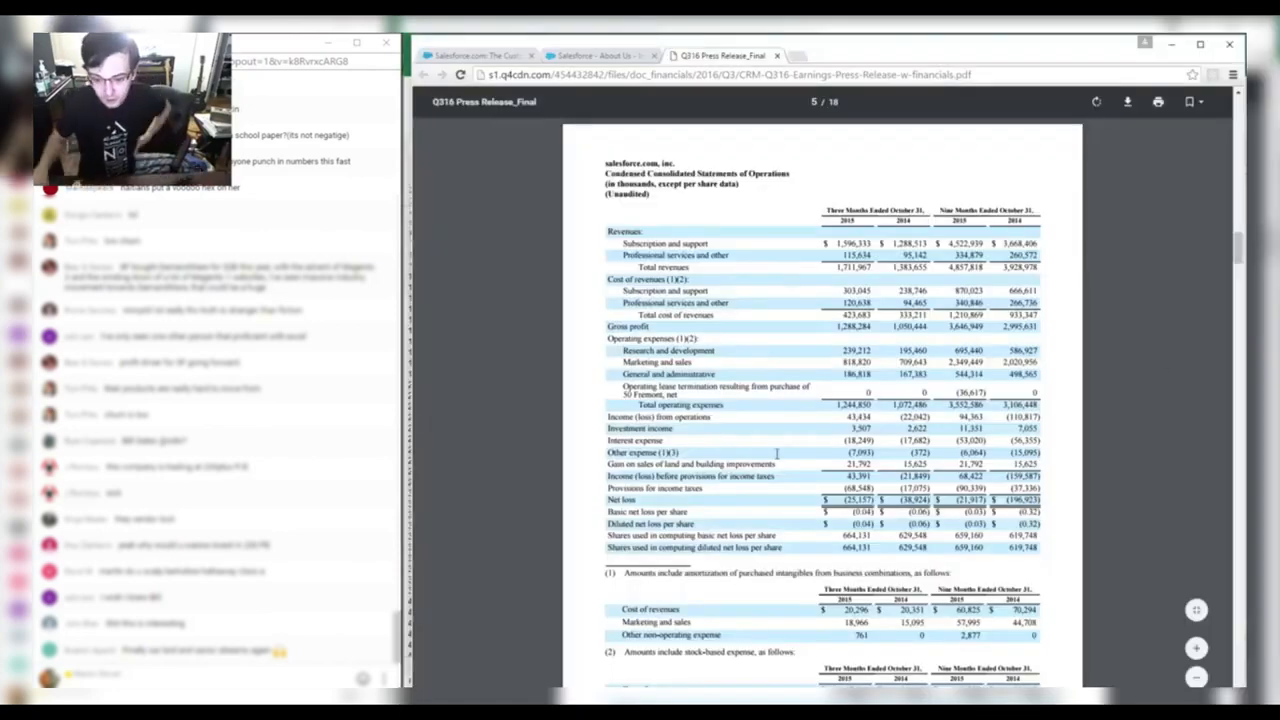
{"action": "left_click_drag", "start_coordinate": [614, 464], "coordinate": [799, 464]}
{"action": "left_click_drag", "start_coordinate": [884, 464], "coordinate": [1014, 464]}
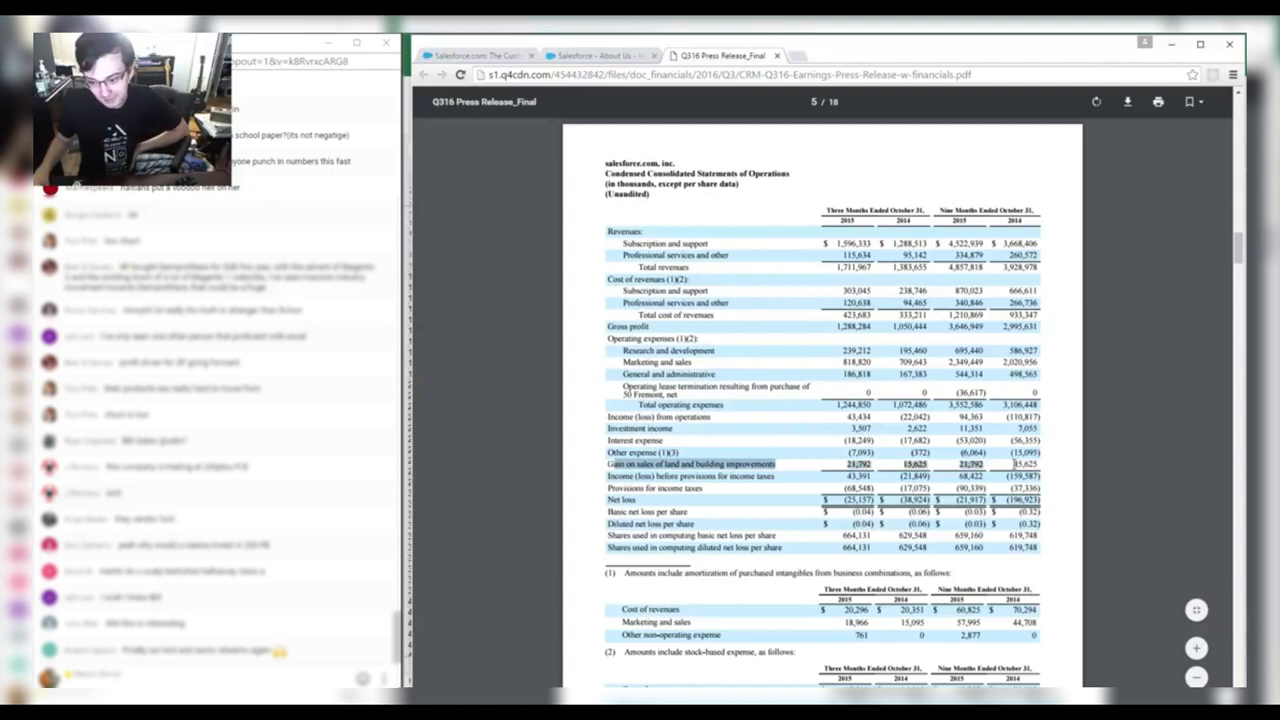
{"action": "key", "text": "alt+Tab"}
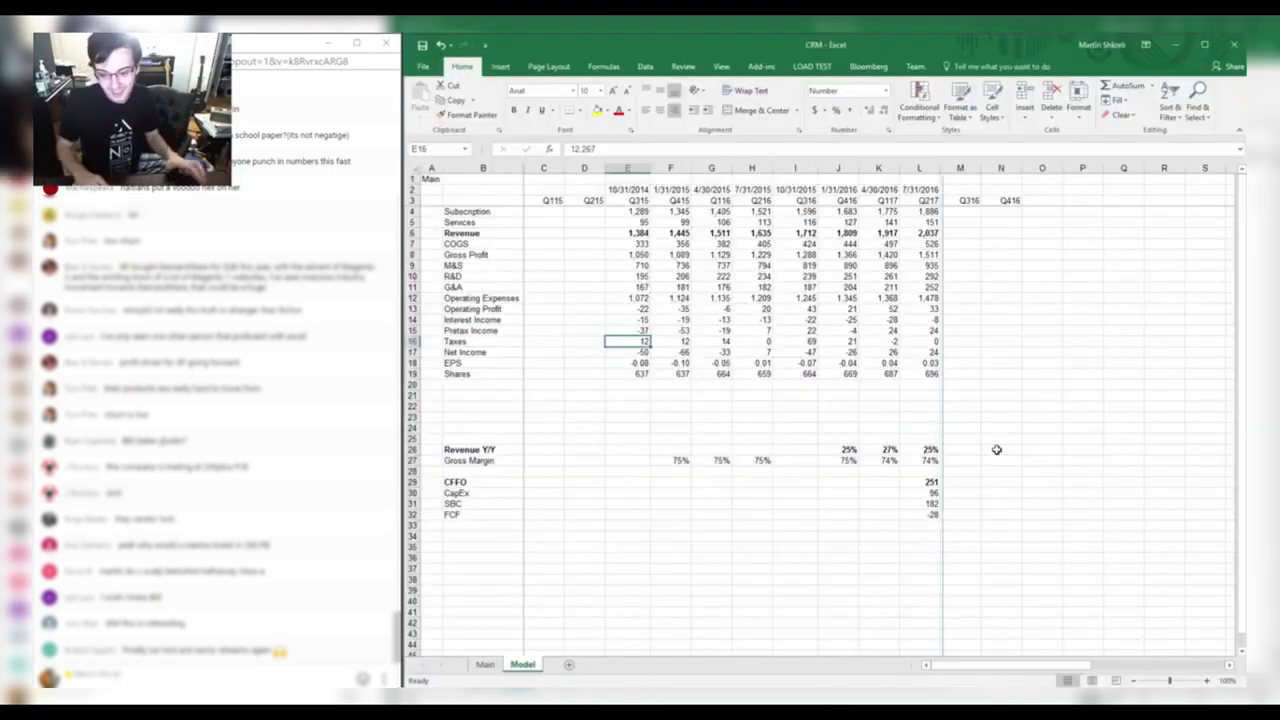
{"action": "key", "text": "alt+Tab"}
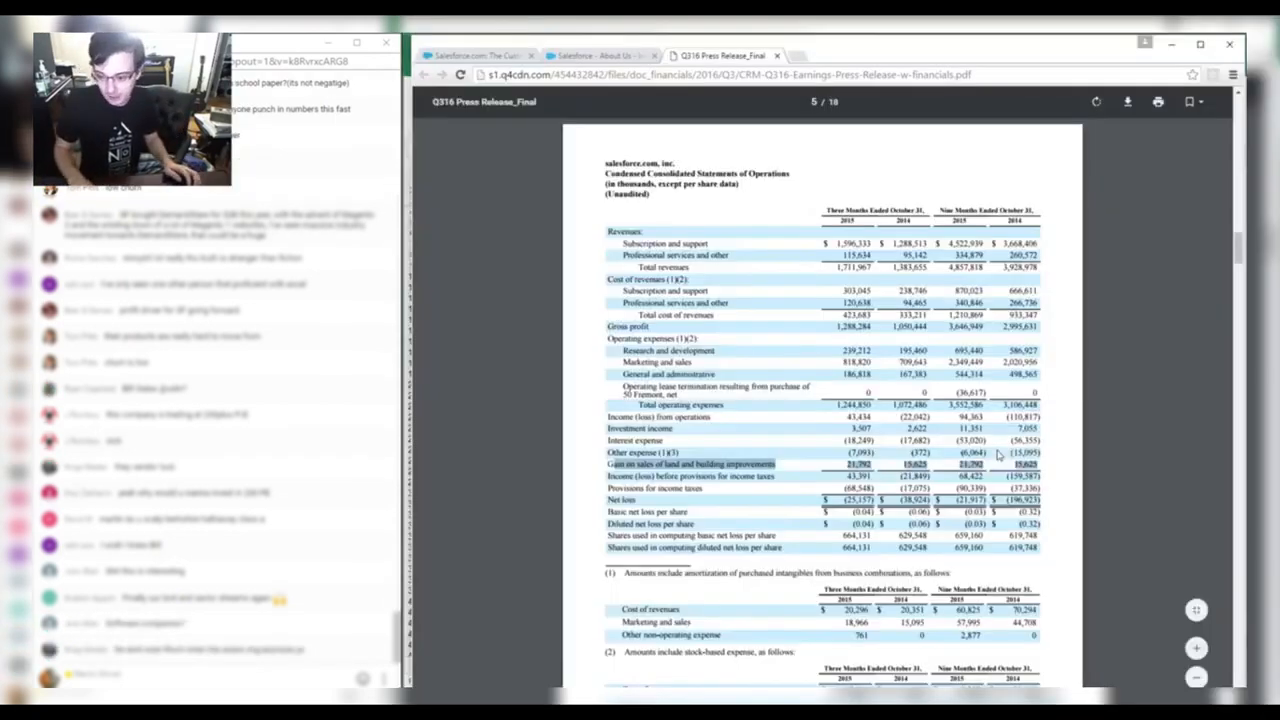
{"action": "key", "text": "alt+Tab"}
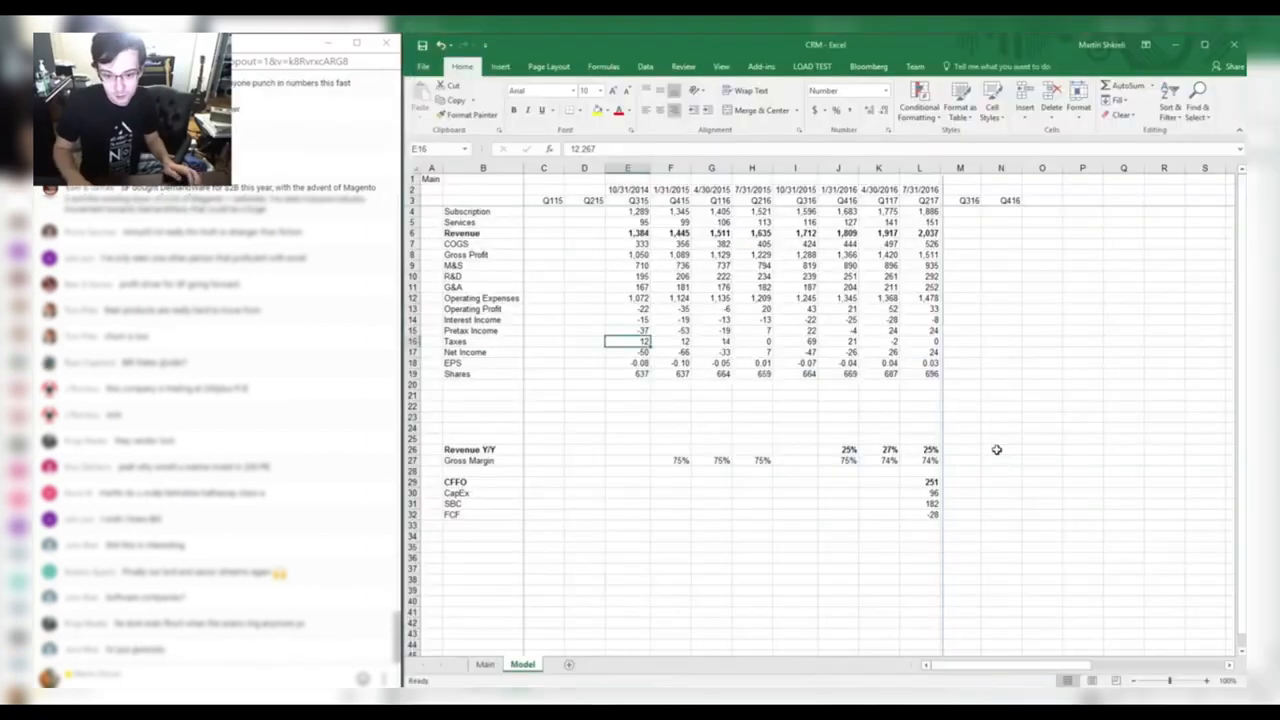
{"action": "key", "text": "alt+Tab"}
{"action": "key", "text": "alt+Tab"}
{"action": "type", "text": "17.075"}
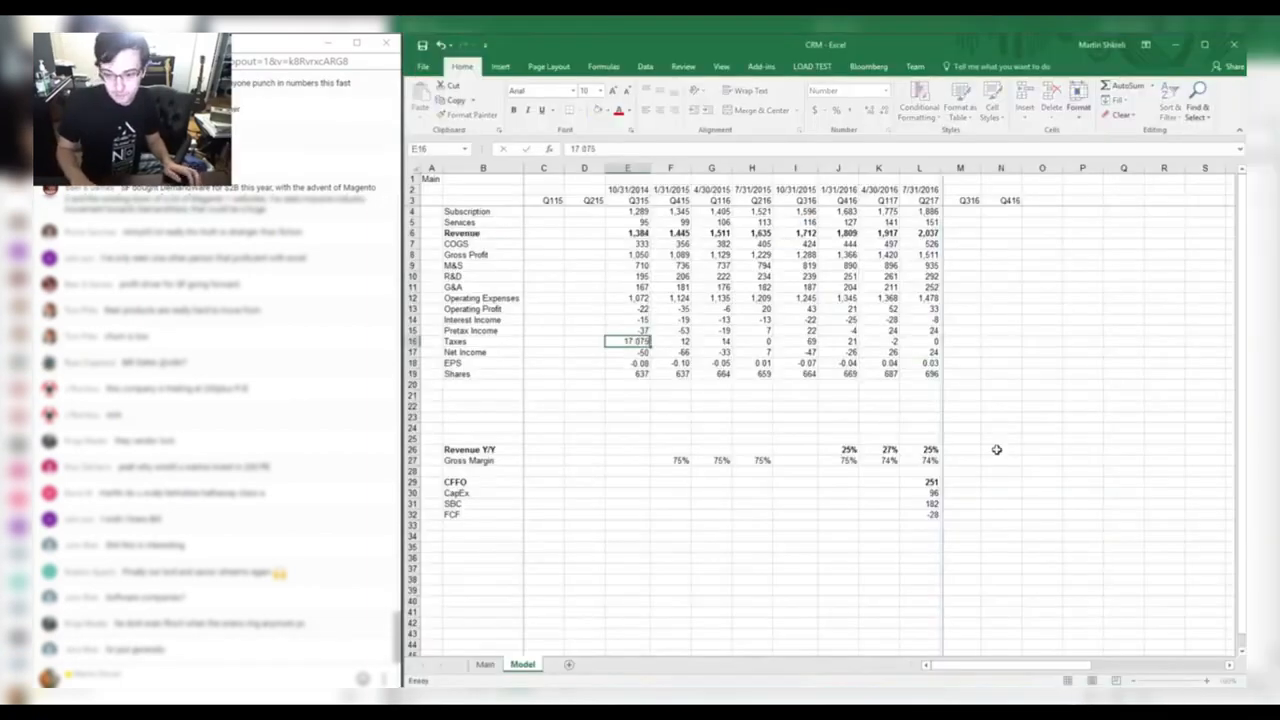
Enter the release's Q315 share count, 629.548, in E19.
{"action": "key", "text": "Down"}
{"action": "key", "text": "Down"}
{"action": "key", "text": "Down"}
{"action": "key", "text": "alt+Tab"}
{"action": "key", "text": "alt+Tab"}
{"action": "type", "text": "62"}
{"action": "key", "text": "alt+Tab"}
{"action": "key", "text": "alt+Tab"}
{"action": "type", "text": "9.548"}
{"action": "key", "text": "Right"}
{"action": "key", "text": "Right"}
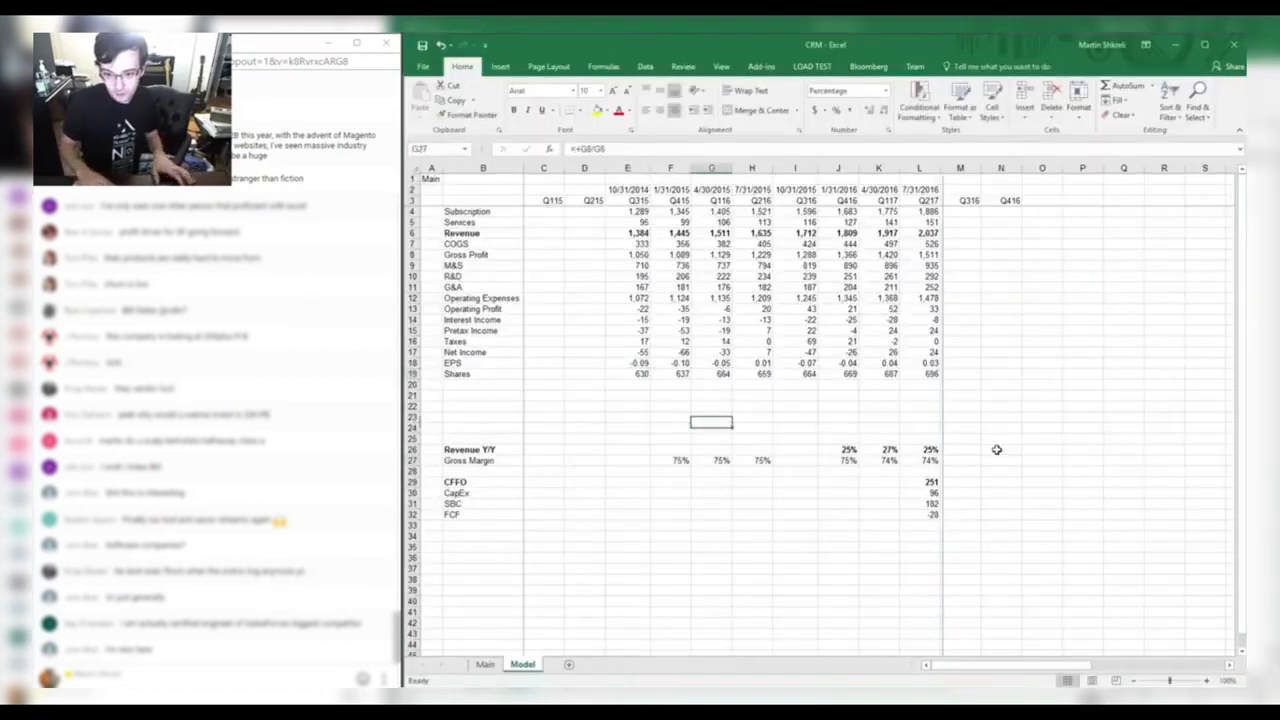
Copy the Gross Margin formula into the missing cells E27 and I27.
{"action": "key", "text": "ctrl+Down"}
{"action": "key", "text": "ctrl+c"}
{"action": "key", "text": "Left"}
{"action": "key", "text": "Left"}
{"action": "key", "text": "ctrl+v"}
{"action": "key", "text": "Right"}
{"action": "key", "text": "Right"}
{"action": "key", "text": "Right"}
{"action": "key", "text": "Right"}
{"action": "key", "text": "Return"}
{"action": "key", "text": "Right"}
{"action": "key", "text": "Up"}
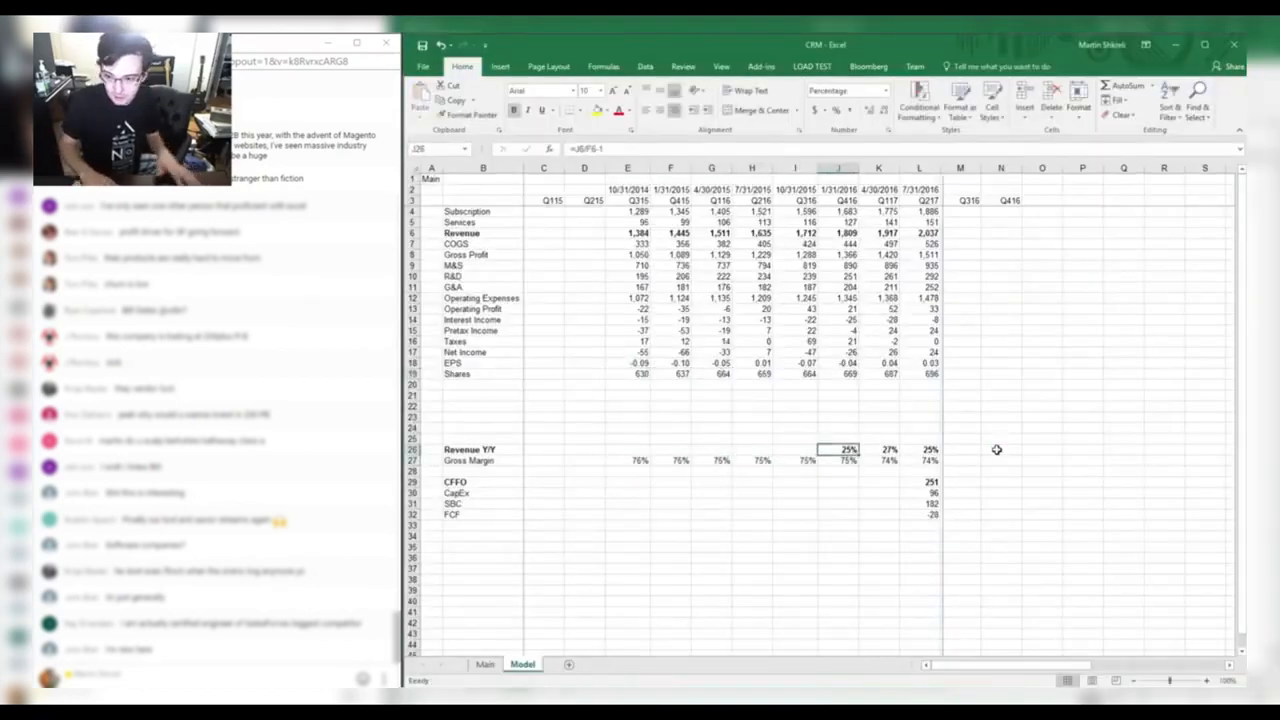
Copy the Revenue Y/Y growth formula from J26 into I26.
{"action": "key", "text": "ctrl+c"}
{"action": "key", "text": "Left"}
{"action": "key", "text": "Return"}
{"action": "key", "text": "ctrl+Right"}
{"action": "key", "text": "ctrl+Left"}
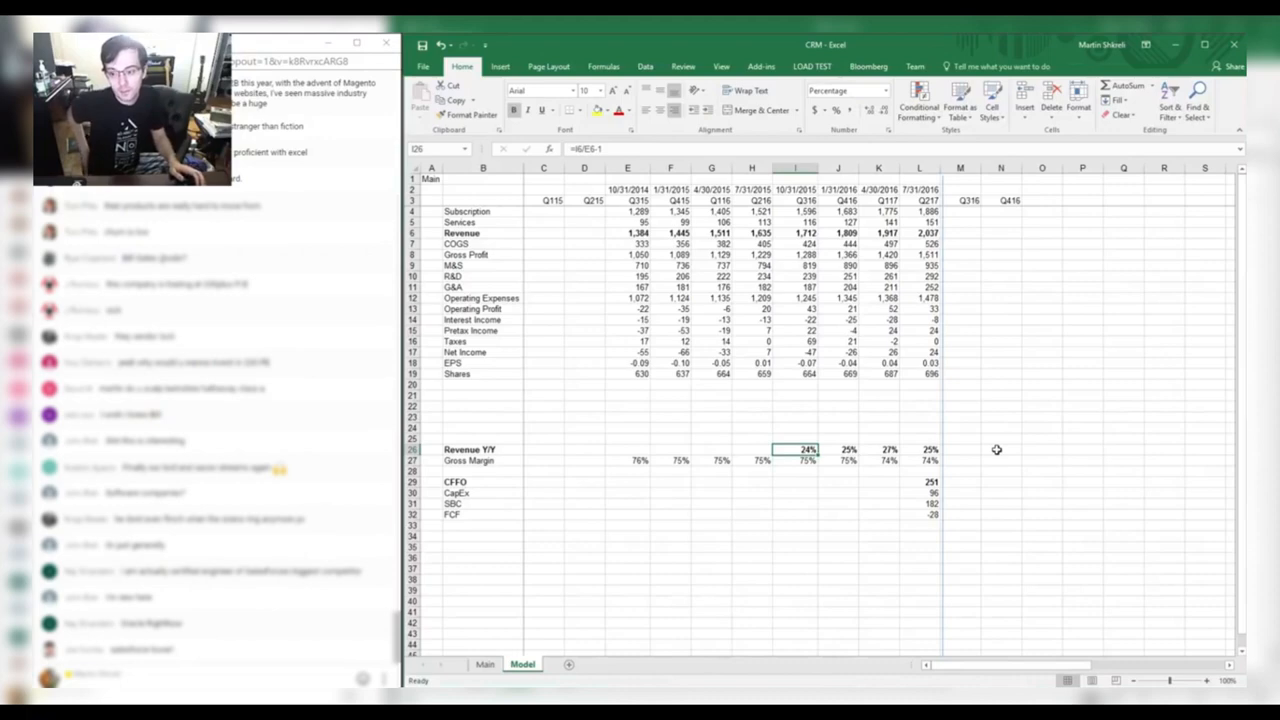
Switch to the browser, close the Q316 press release, and open the 2017 Q2 earnings release enlarged for reading.
{"action": "key", "text": "alt+Tab"}
{"action": "key", "text": "alt+Tab"}
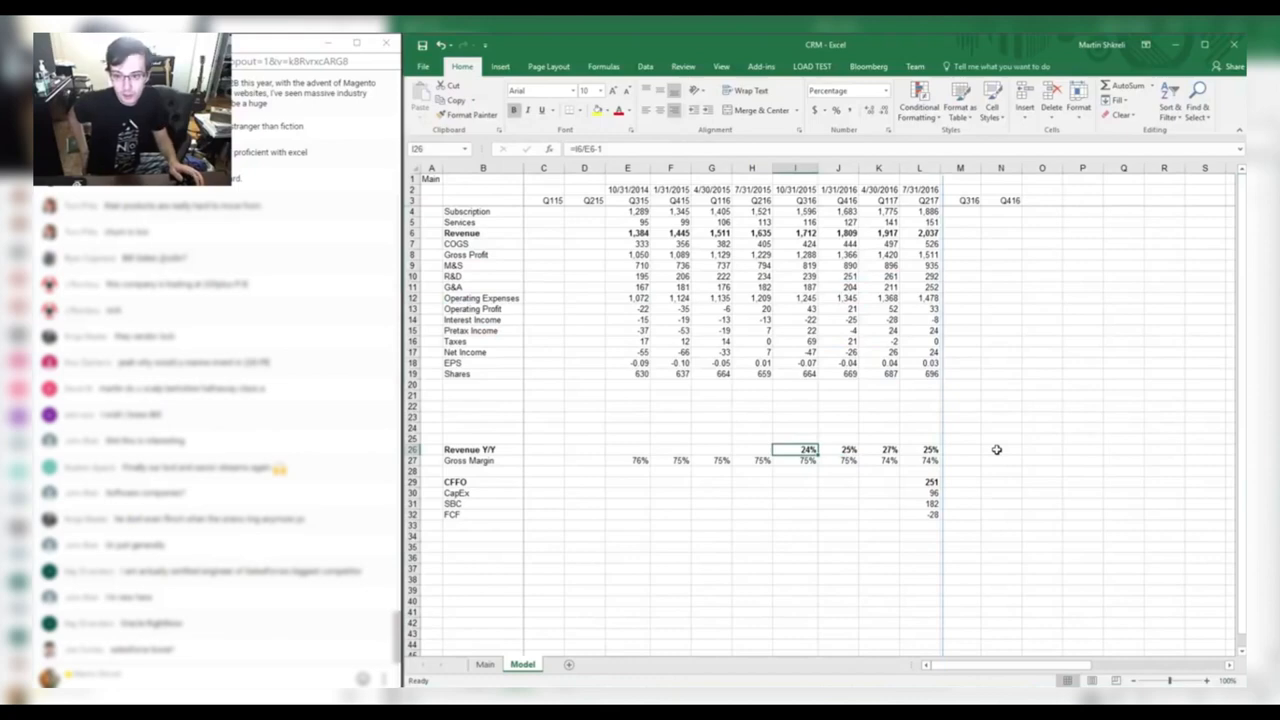
{"action": "key", "text": "alt+Tab"}
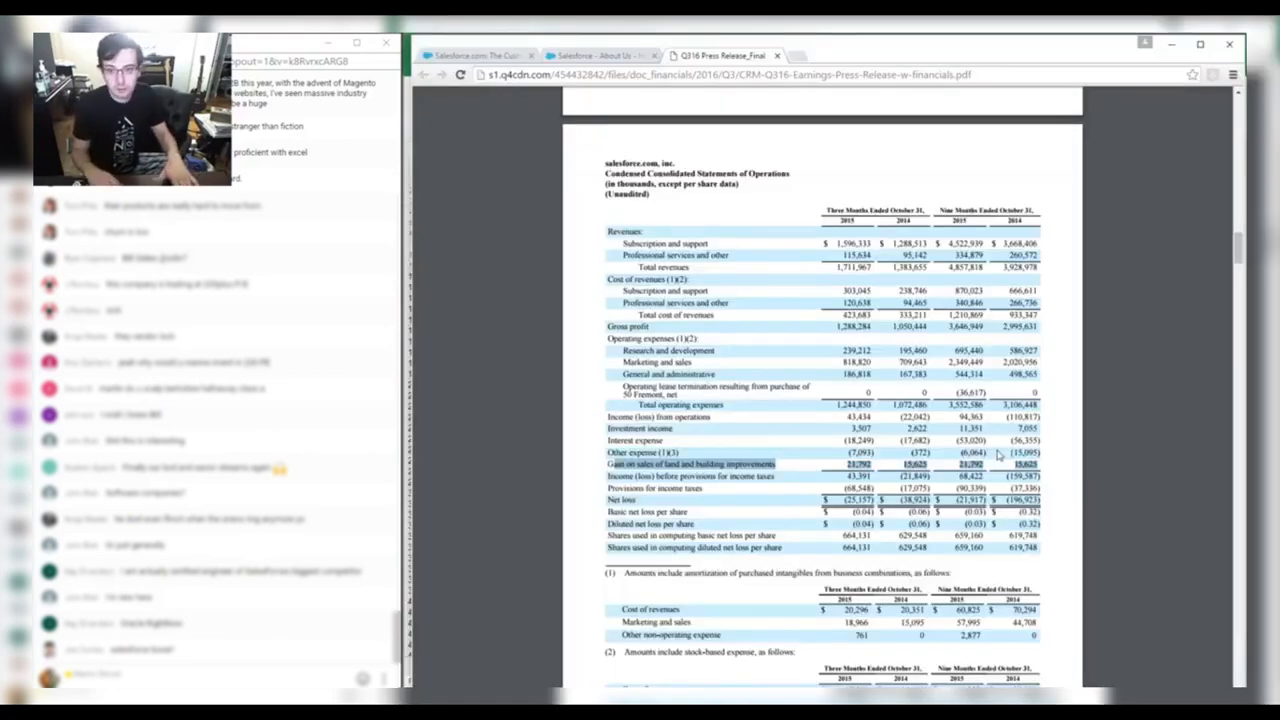
{"action": "key", "text": "ctrl+w"}
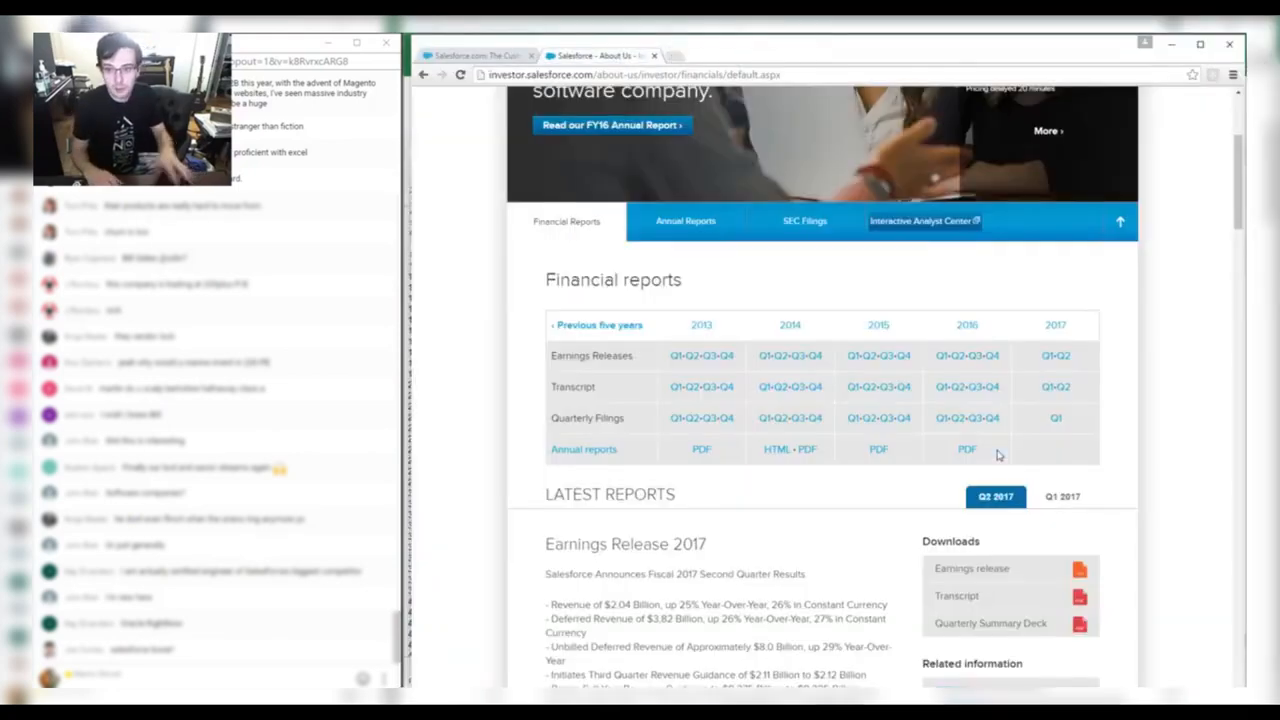
{"action": "left_click", "coordinate": [1064, 358]}
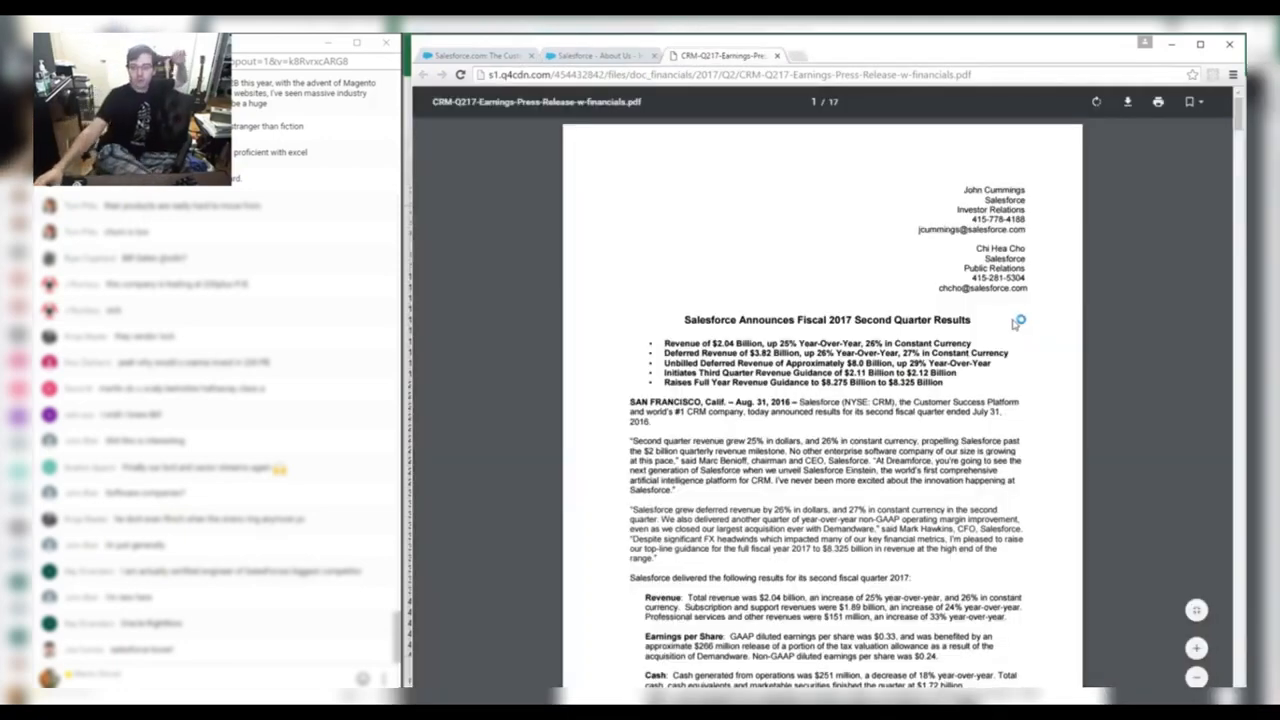
{"action": "left_click", "coordinate": [1196, 647]}
{"action": "left_click", "coordinate": [1196, 647]}
{"action": "left_click", "coordinate": [1196, 647]}
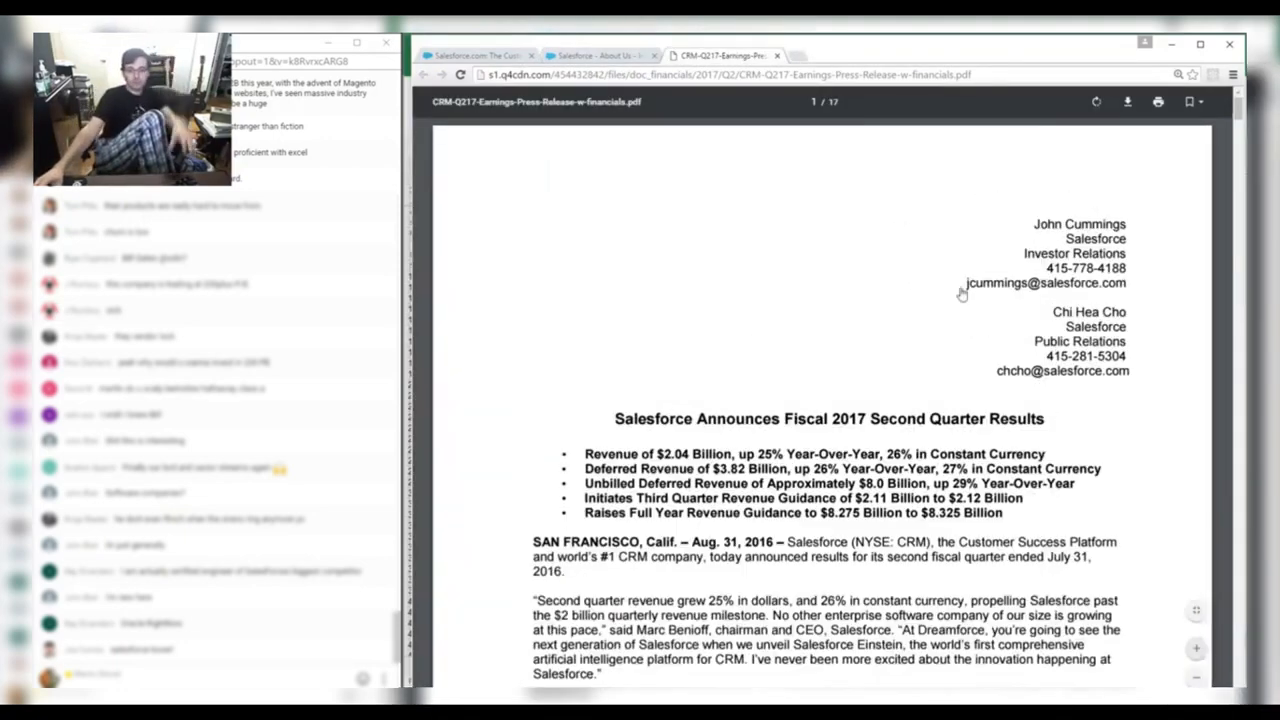
Copy the earnings release's web address and post it in the live chat.
{"action": "key", "text": "ctrl+l"}
{"action": "key", "text": "ctrl+c"}
{"action": "left_click", "coordinate": [267, 662]}
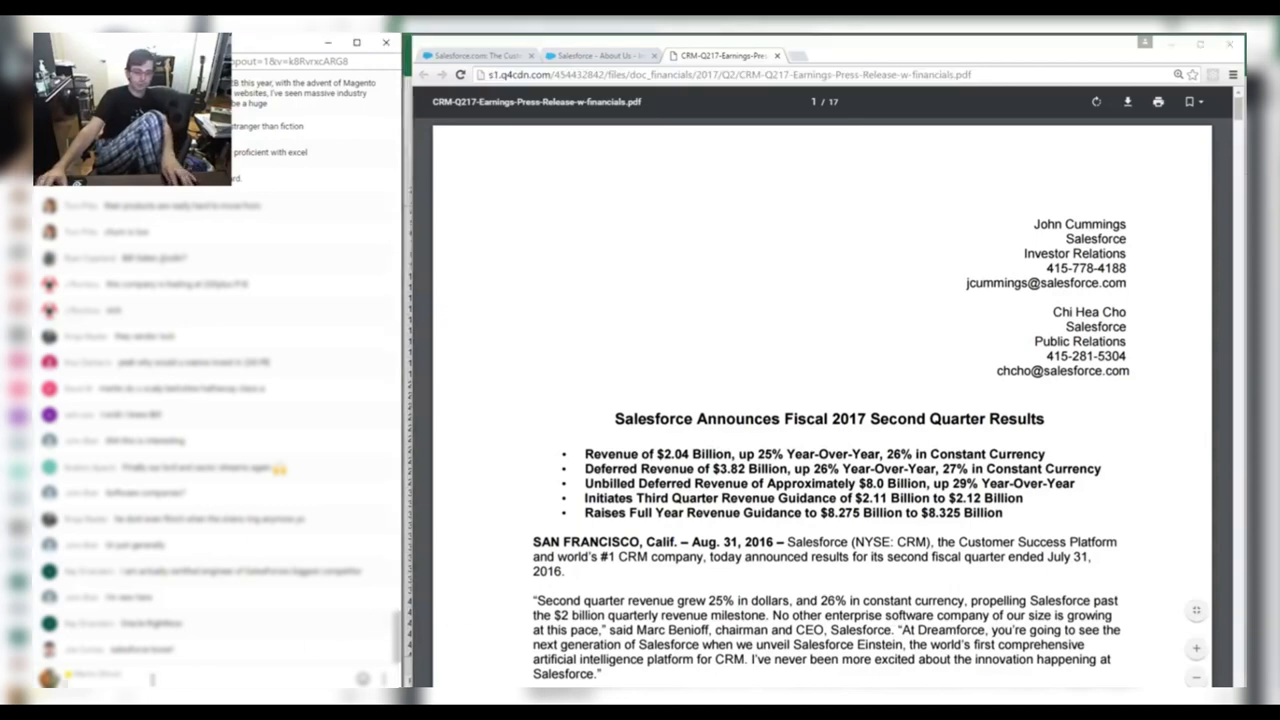
{"action": "key", "text": "ctrl+v"}
{"action": "key", "text": "Return"}
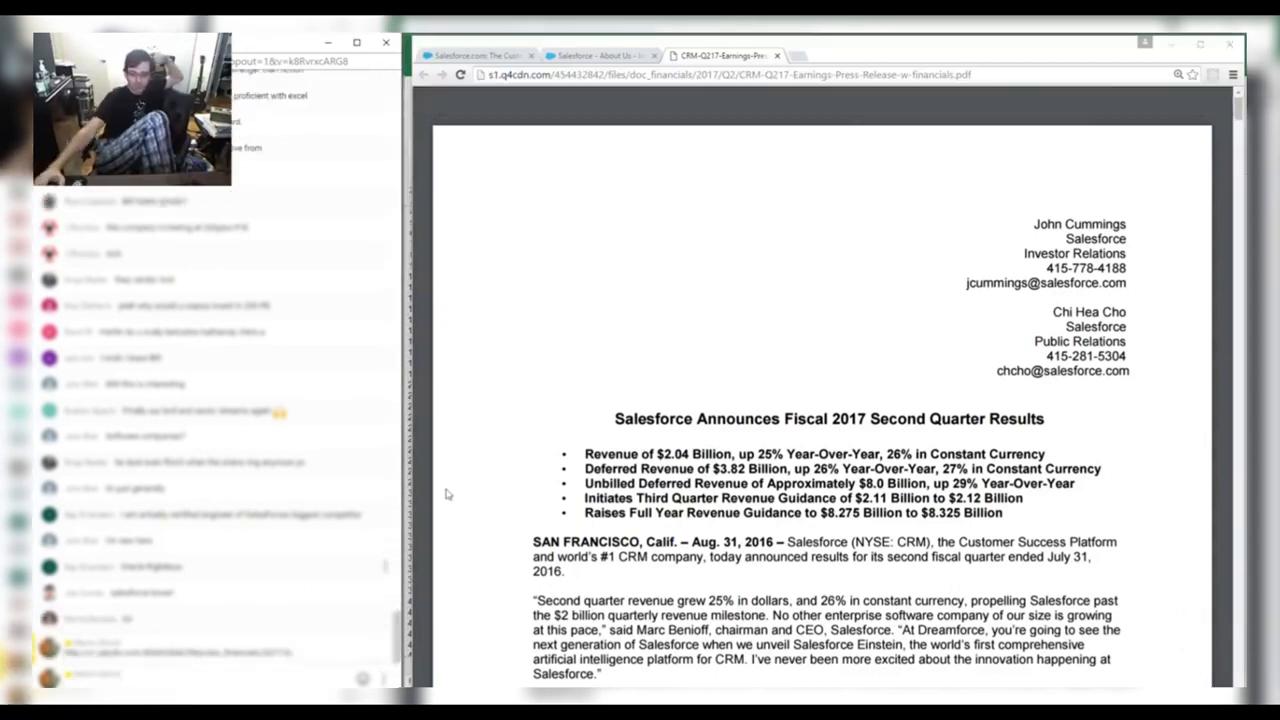
Examine the release's headline bullets on revenue, deferred revenue, and third quarter revenue guidance.
{"action": "left_click", "coordinate": [780, 410]}
{"action": "left_click_drag", "start_coordinate": [818, 453], "coordinate": [1066, 453]}
{"action": "left_click", "coordinate": [1066, 453]}
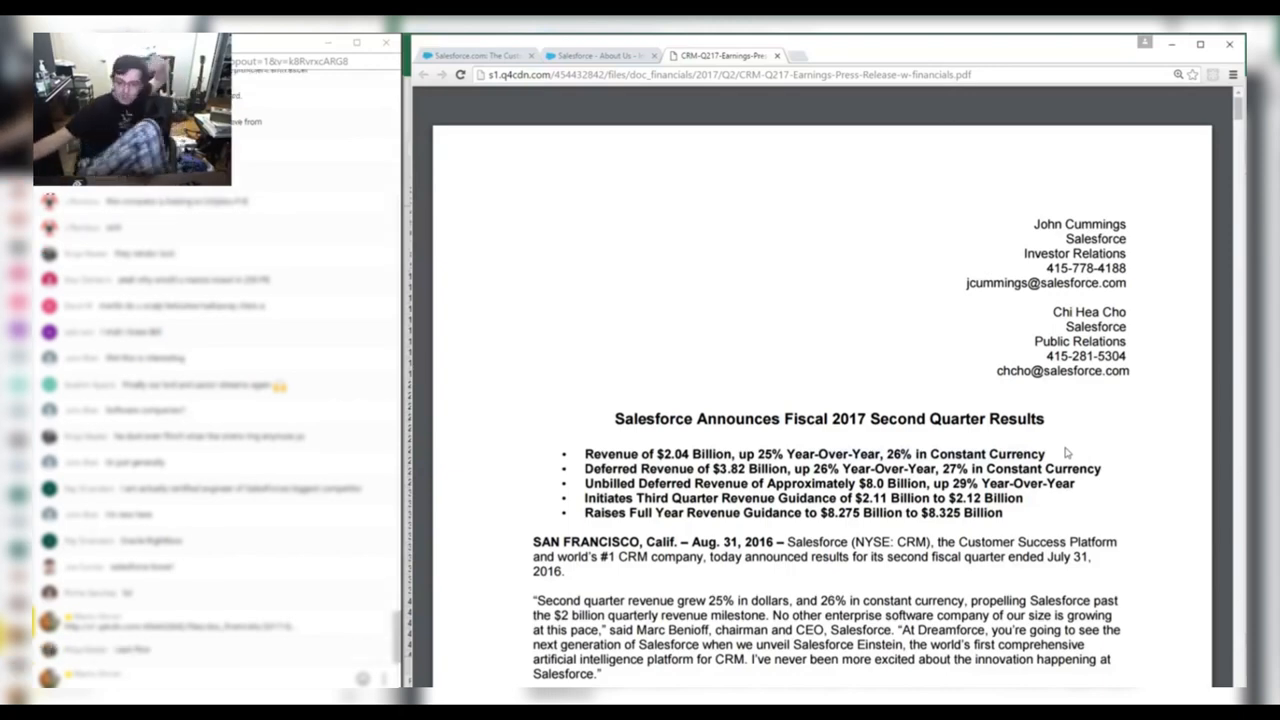
{"action": "mouse_move", "coordinate": [577, 477]}
{"action": "left_mouse_down"}
{"action": "mouse_move", "coordinate": [1140, 465]}
{"action": "mouse_move", "coordinate": [745, 454]}
{"action": "mouse_move", "coordinate": [584, 465]}
{"action": "mouse_move", "coordinate": [653, 496]}
{"action": "mouse_move", "coordinate": [805, 486]}
{"action": "mouse_move", "coordinate": [590, 471]}
{"action": "left_mouse_up"}
{"action": "left_click", "coordinate": [577, 469]}
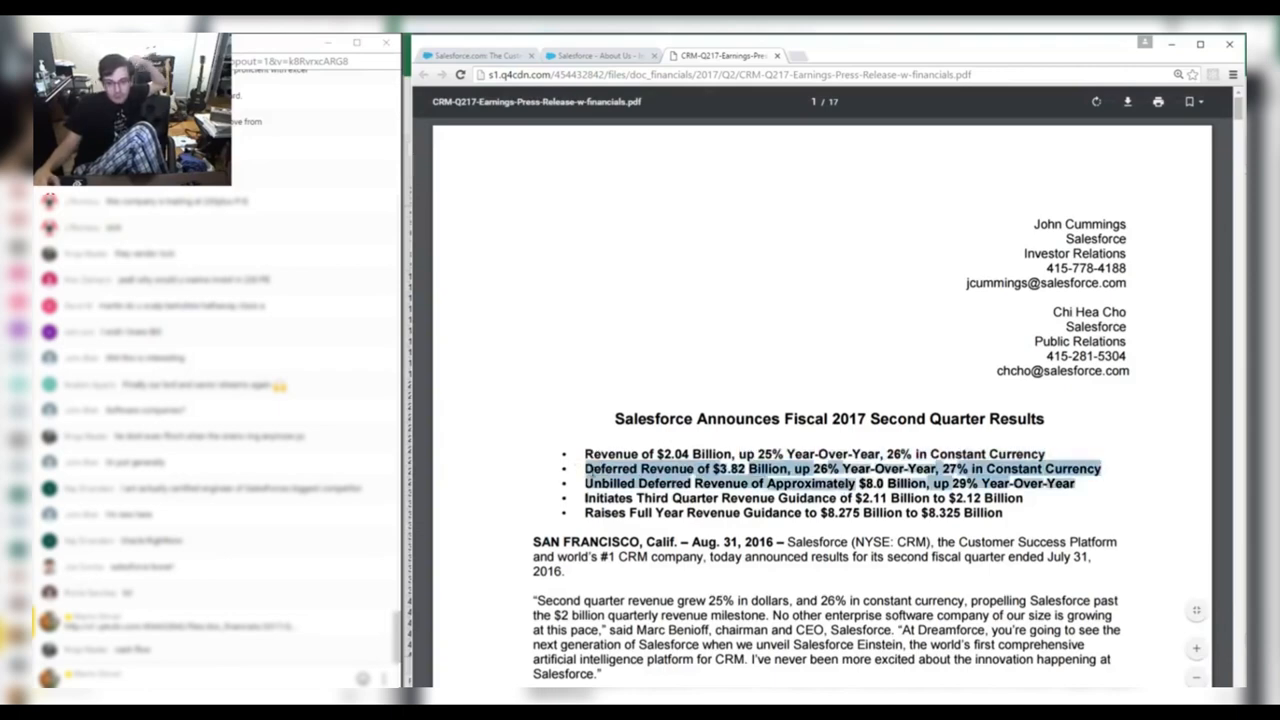
{"action": "left_click", "coordinate": [588, 471]}
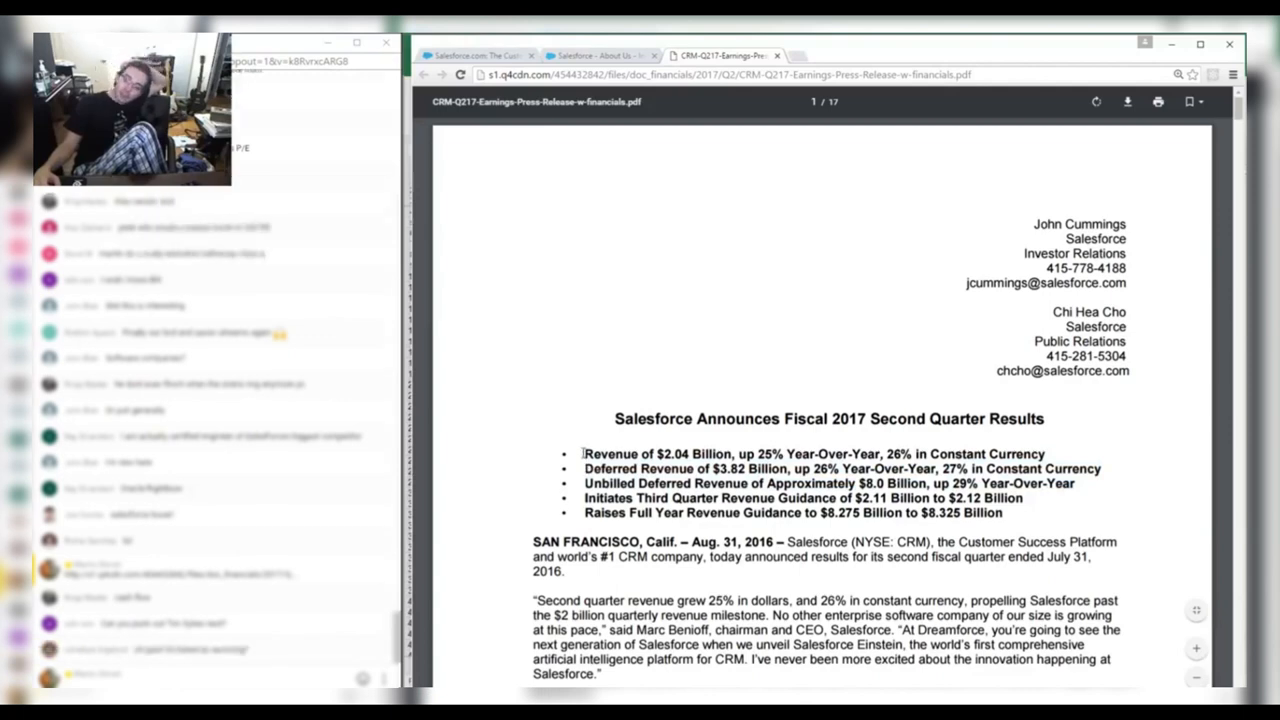
{"action": "left_click_drag", "start_coordinate": [577, 494], "coordinate": [1025, 497]}
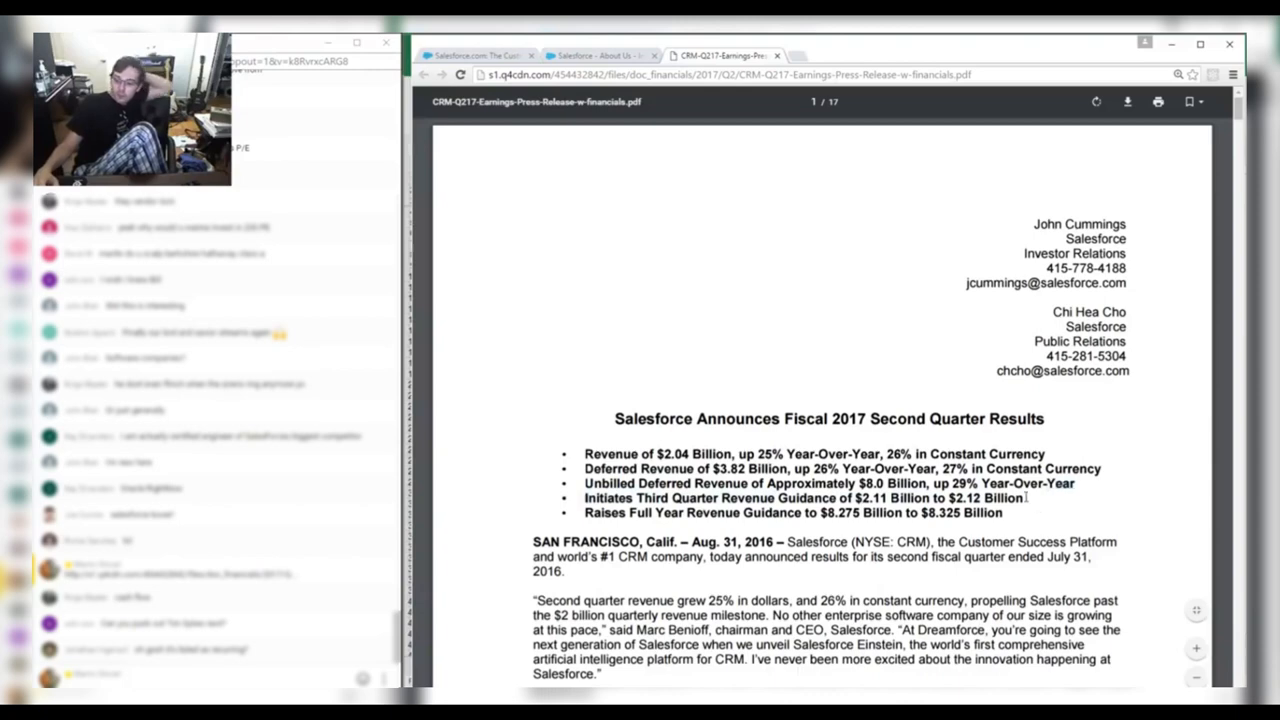
In the Excel model, add a comment to revenue cell M6 noting the 2.11-2.12 guidance from Q217.
{"action": "key", "text": "alt+Tab"}
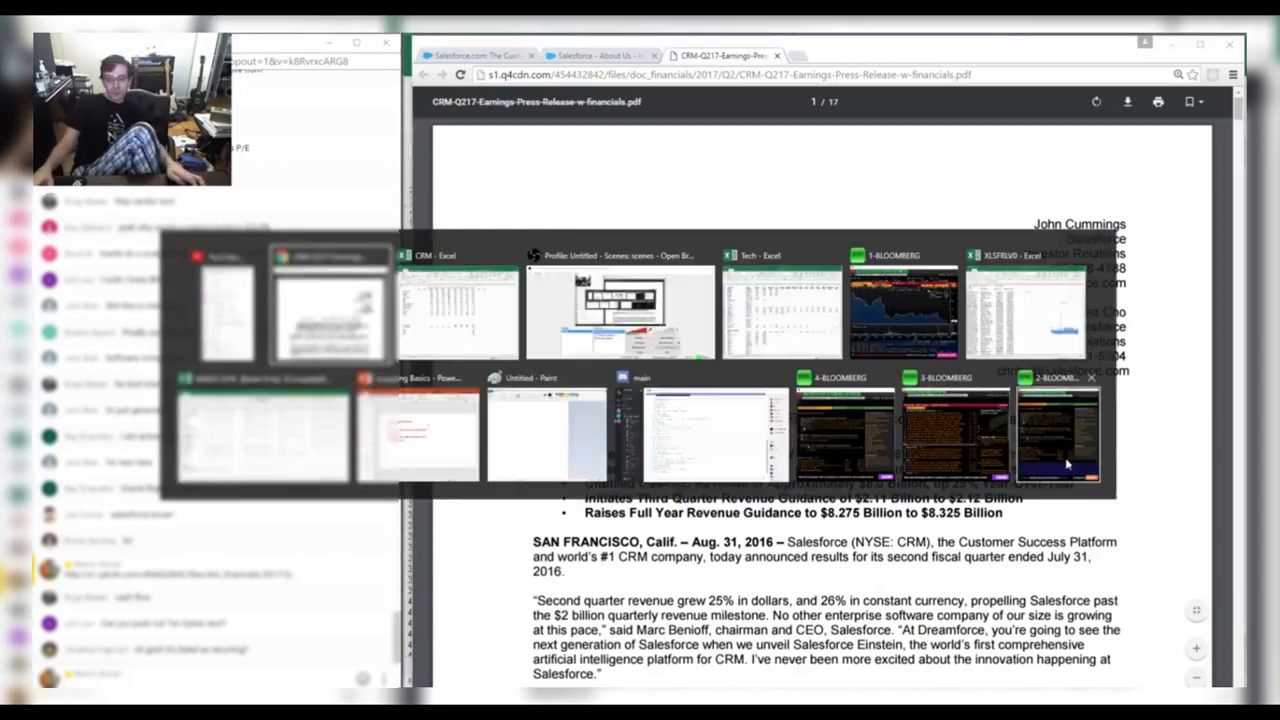
{"action": "right_click", "coordinate": [962, 234]}
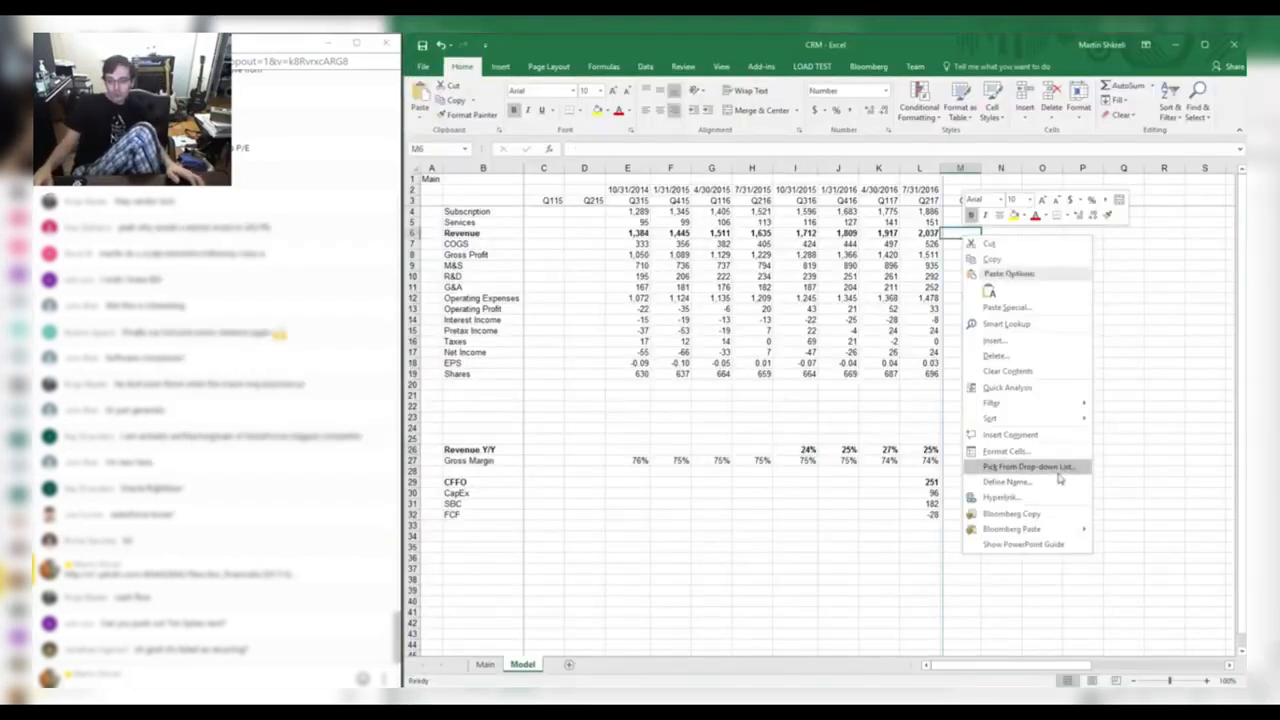
{"action": "left_click", "coordinate": [1021, 442]}
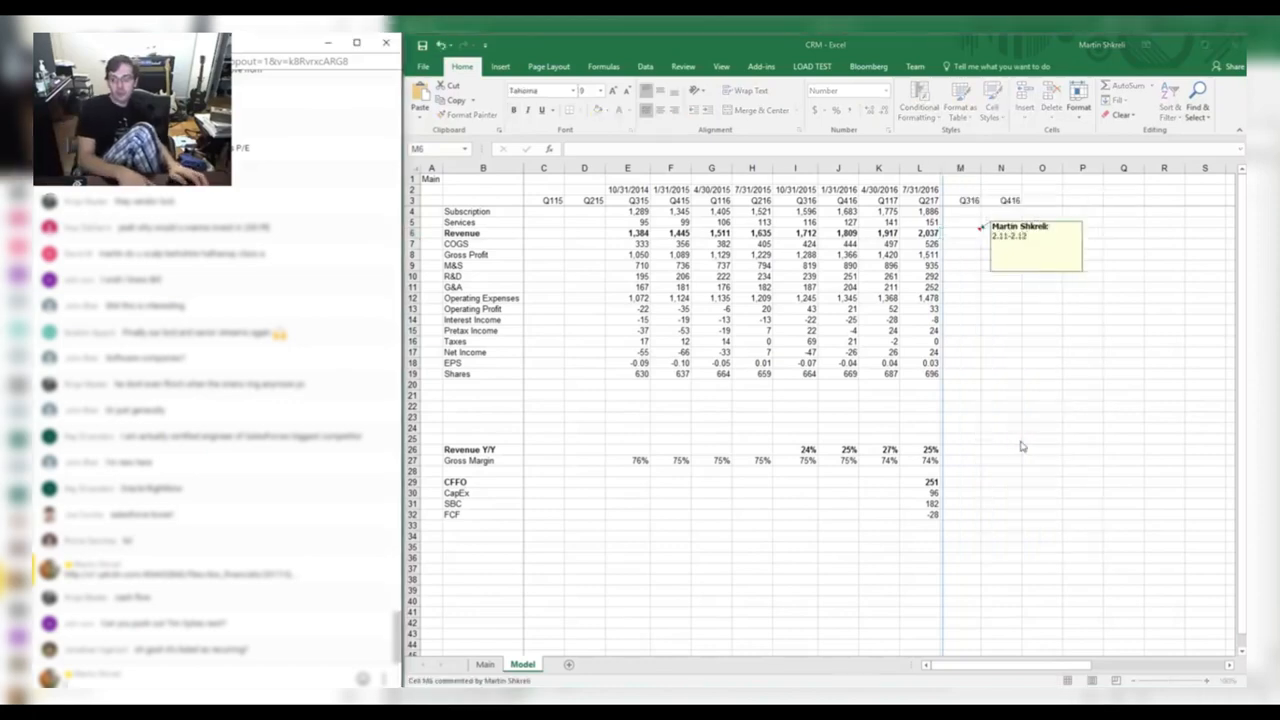
{"action": "key", "text": "alt+Tab"}
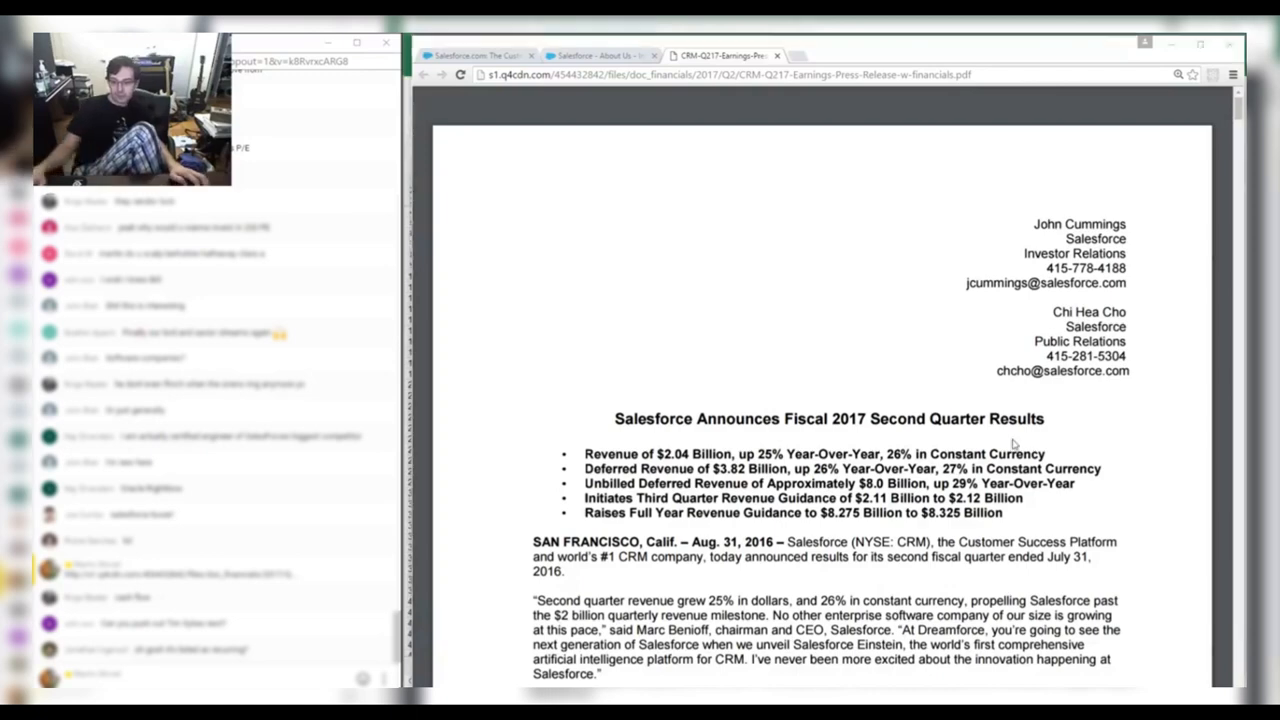
{"action": "key", "text": "alt+Tab"}
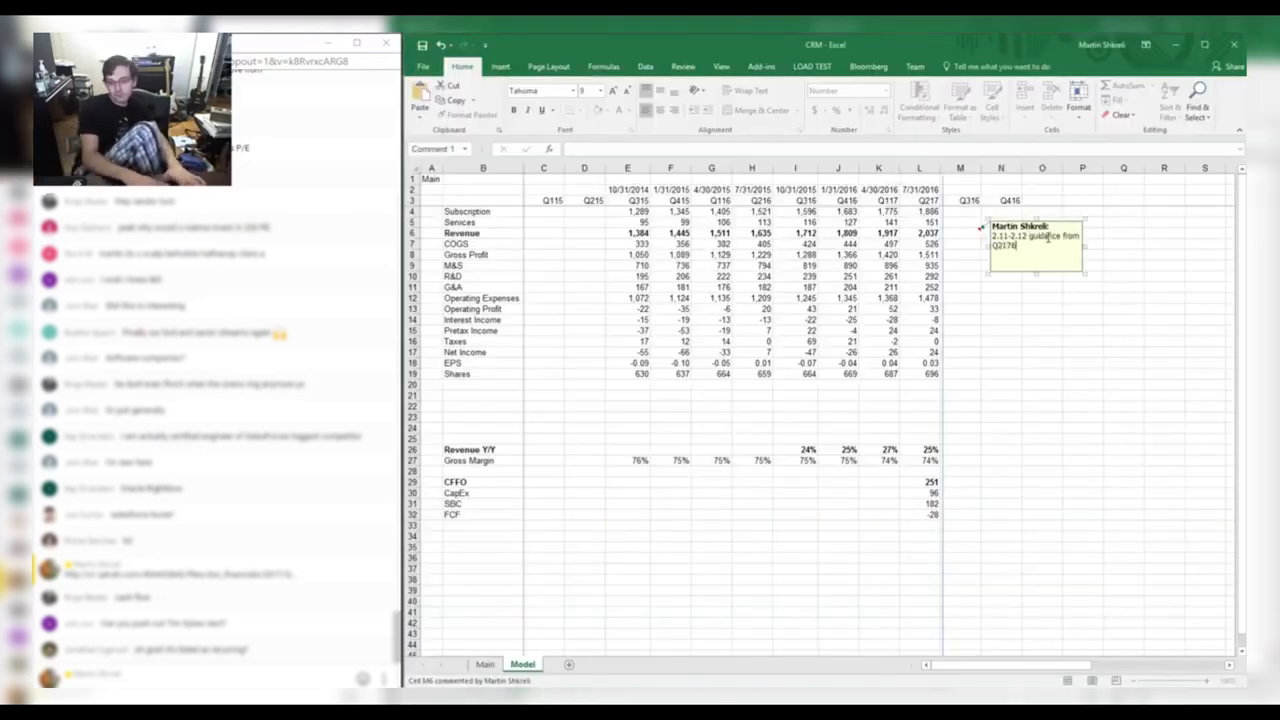
{"action": "key", "text": "Escape"}
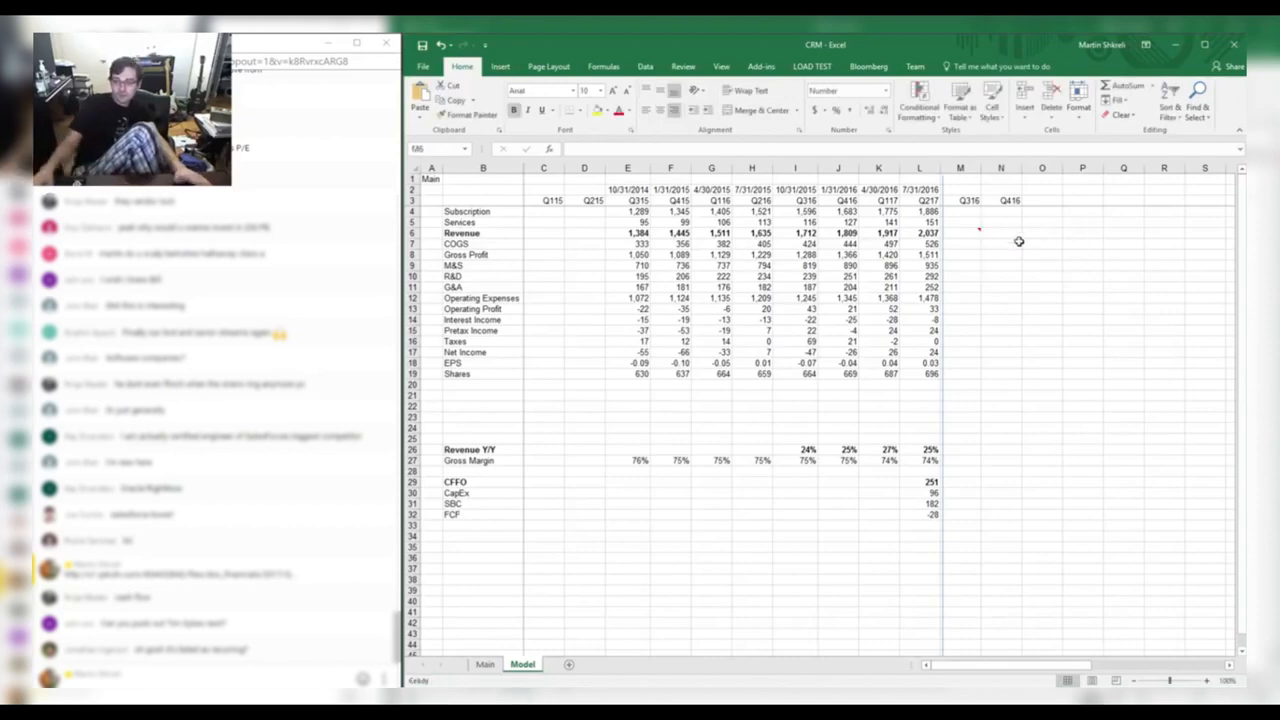
Project revenue in M6 as I6*1.25 and copy the Revenue Y/Y and Gross Margin formulas into column M.
{"action": "type", "text": "="}
{"action": "key", "text": "Left"}
{"action": "key", "text": "Left"}
{"action": "key", "text": "Left"}
{"action": "key", "text": "Left"}
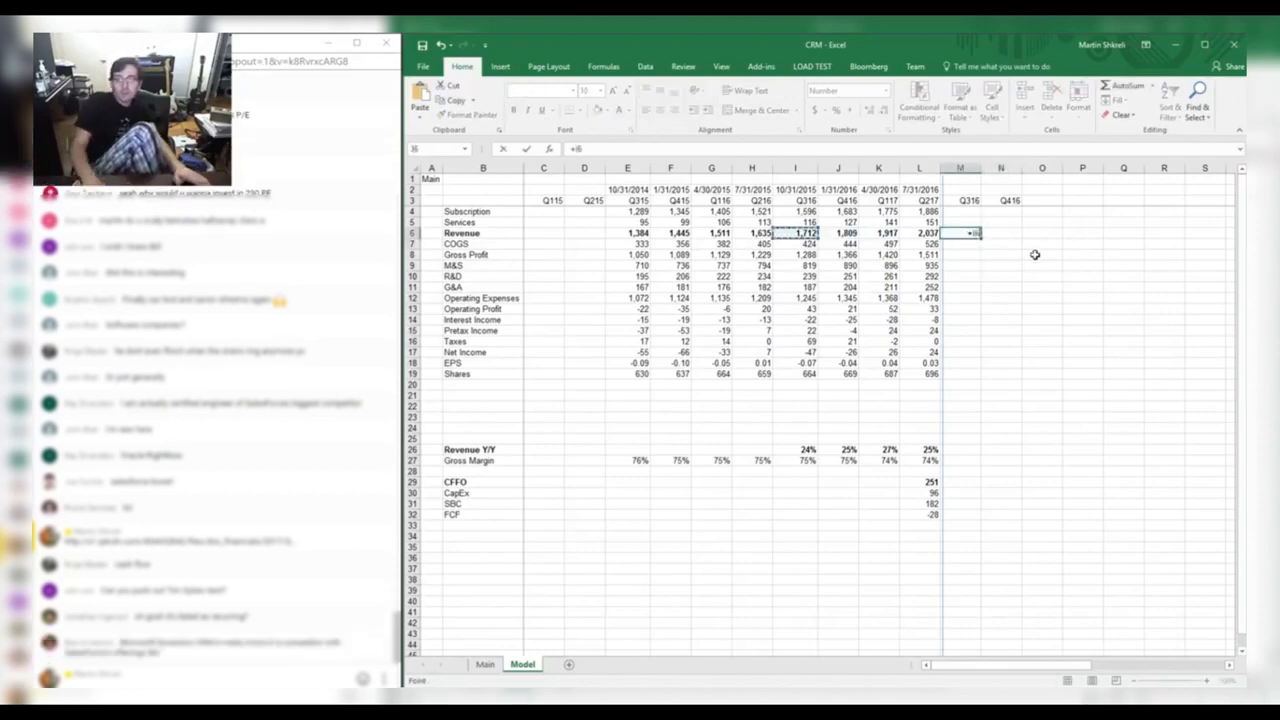
{"action": "type", "text": "*1.25"}
{"action": "key", "text": "ctrl+Return"}
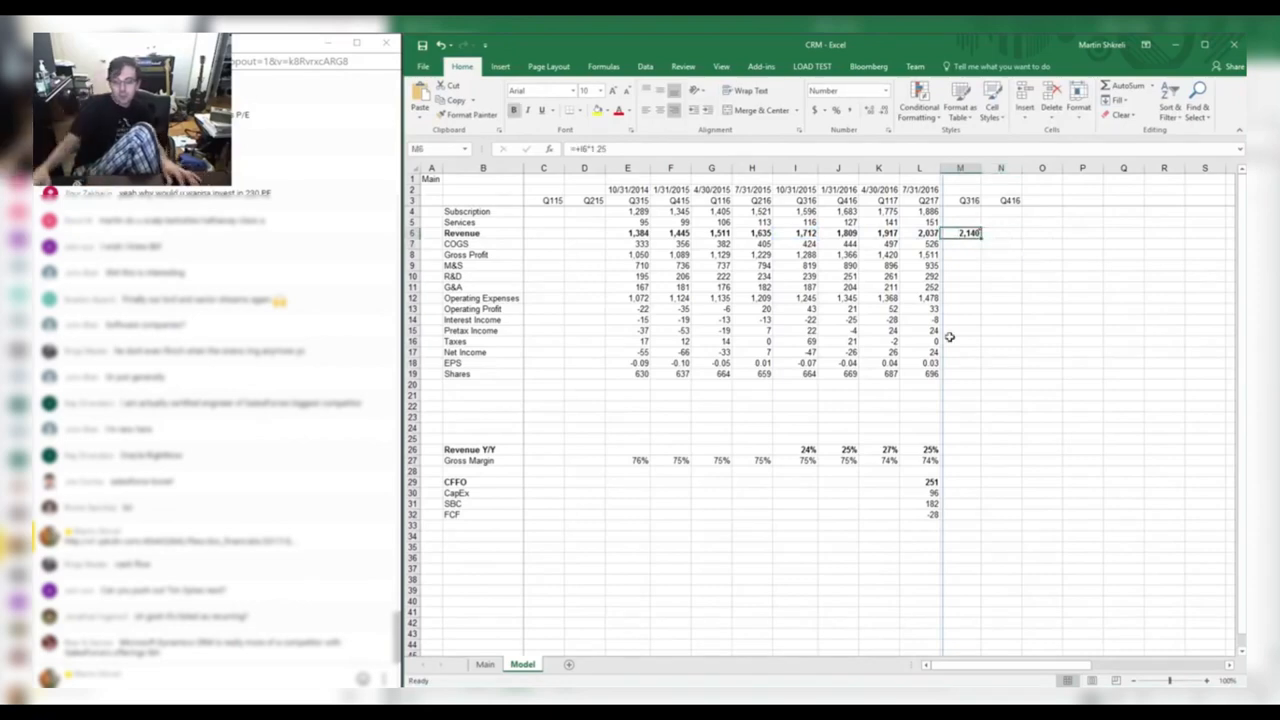
{"action": "left_click_drag", "start_coordinate": [930, 450], "coordinate": [972, 463]}
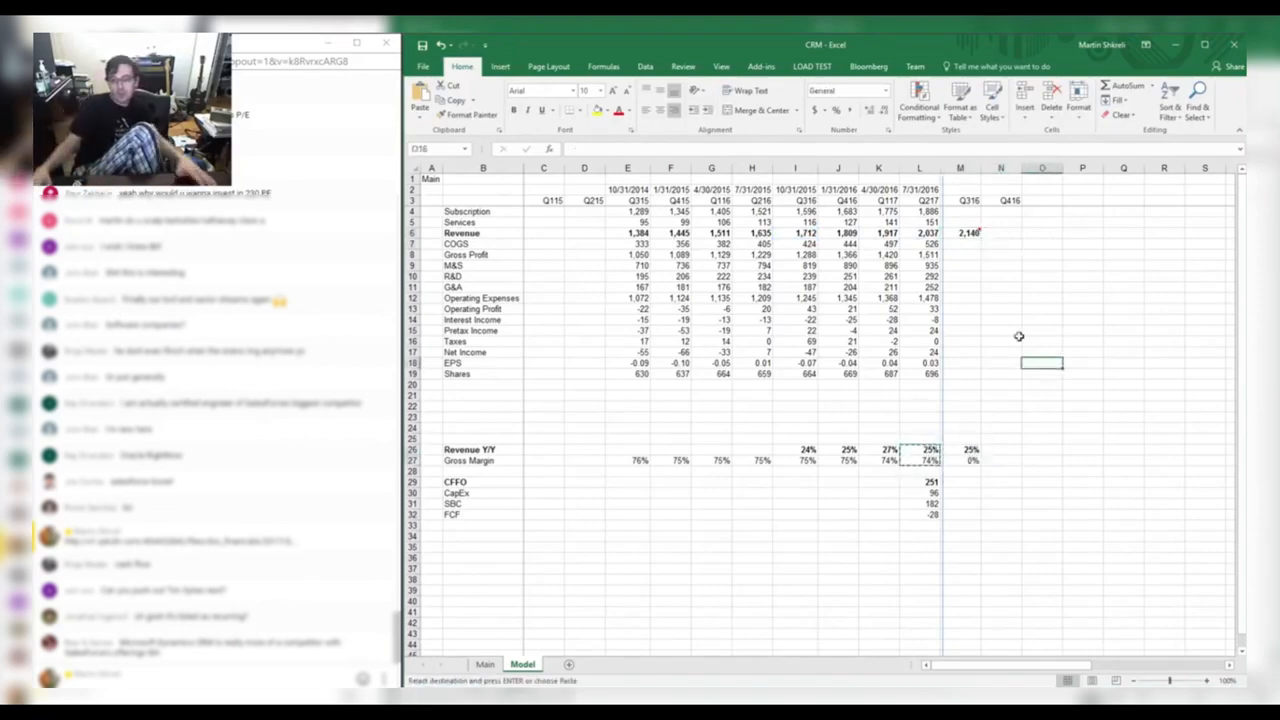
Project gross profit in M8 as the column's revenue multiplied by .74.
{"action": "left_click", "coordinate": [968, 265]}
{"action": "key", "text": "Up"}
{"action": "type", "text": "="}
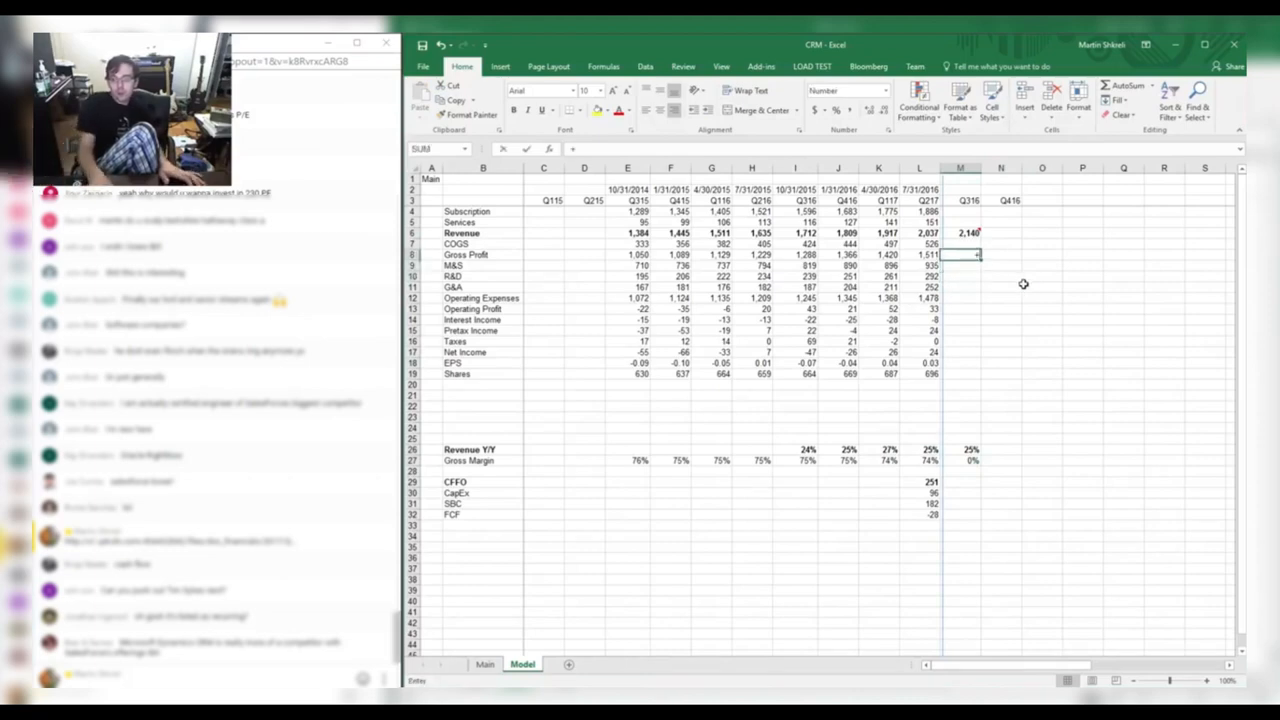
{"action": "key", "text": "Up"}
{"action": "key", "text": "Up"}
{"action": "type", "text": "*.74"}
{"action": "key", "text": "Return"}
Calculate COGS in M7 as revenue minus gross profit with M6-M8.
{"action": "key", "text": "Up"}
{"action": "key", "text": "Up"}
{"action": "type", "text": "+"}
{"action": "key", "text": "Up"}
{"action": "type", "text": "-"}
{"action": "key", "text": "Right"}
{"action": "key", "text": "Left"}
{"action": "key", "text": "Down"}
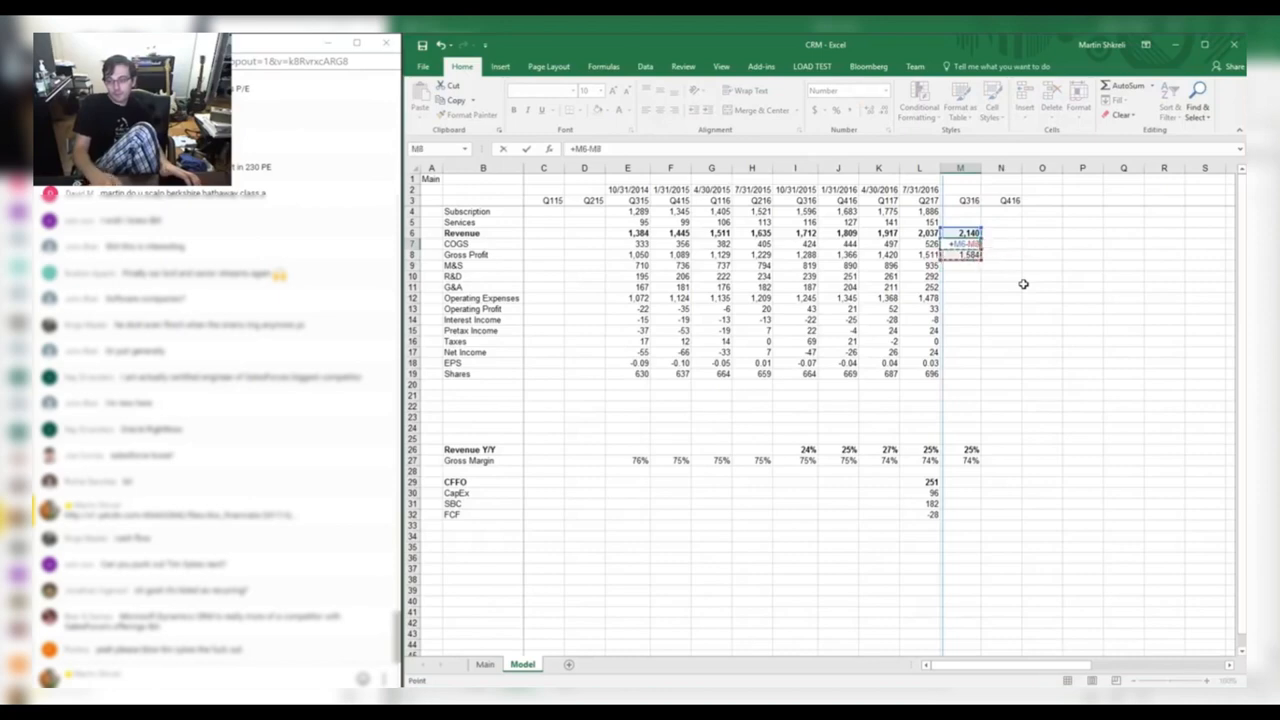
{"action": "key", "text": "Return"}
{"action": "key", "text": "Down"}
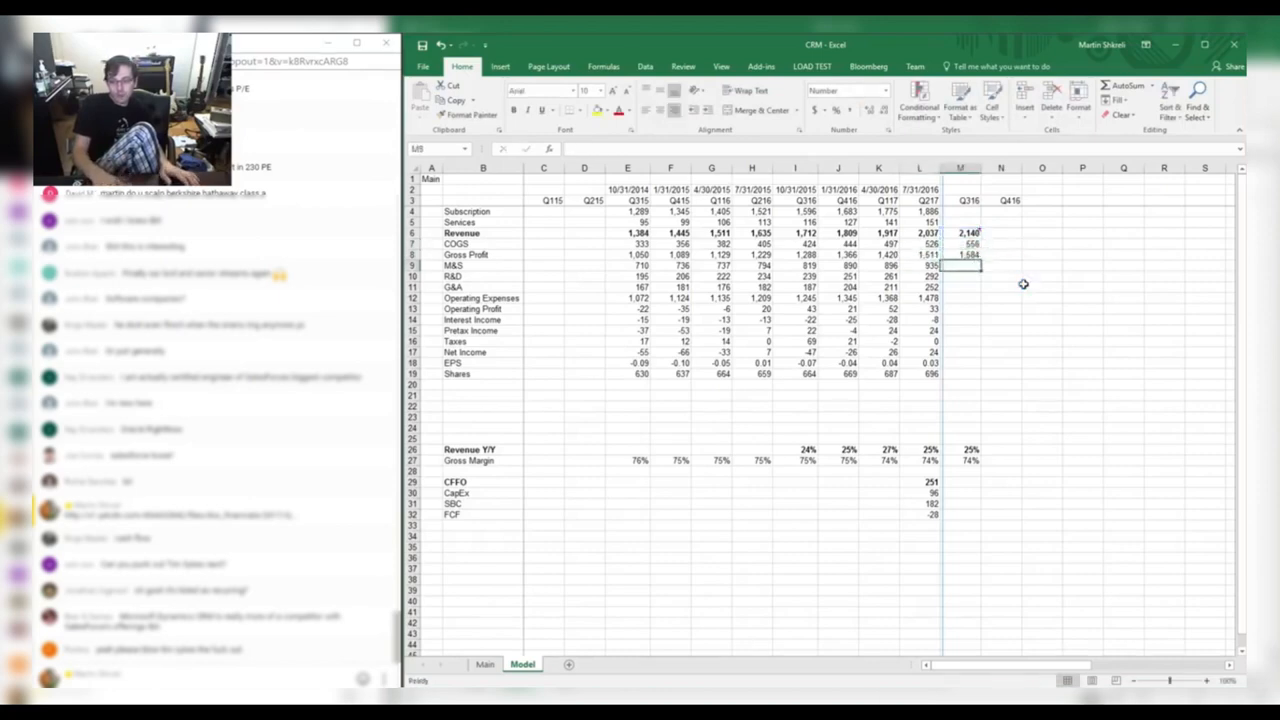
Project M&S expense in M9 as the year-ago quarter's value, I9*1.25.
{"action": "type", "text": "+"}
{"action": "key", "text": "Left"}
{"action": "key", "text": "Left"}
{"action": "key", "text": "Left"}
{"action": "key", "text": "Left"}
{"action": "type", "text": "*1"}
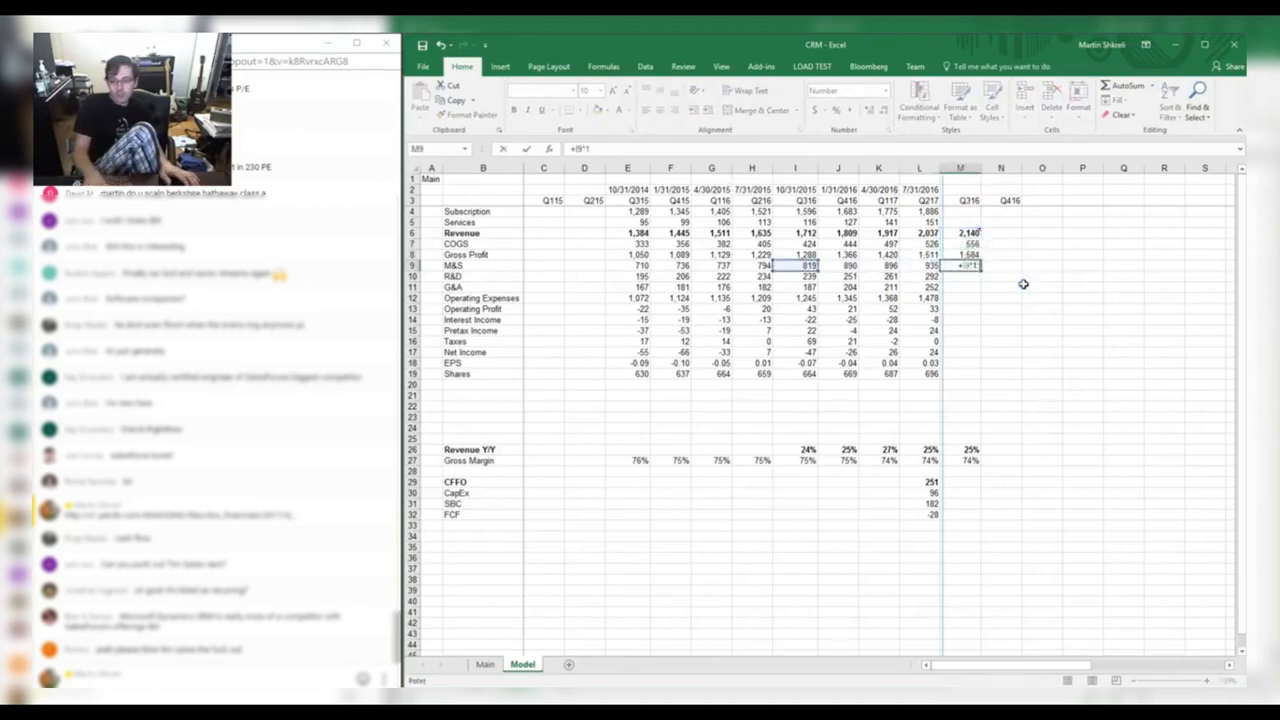
{"action": "type", "text": ".25"}
{"action": "key", "text": "Return"}
Insert a row above Gross Margin labelled "SG&A Y/Y" and go to its cell in column I.
{"action": "left_click", "coordinate": [925, 461]}
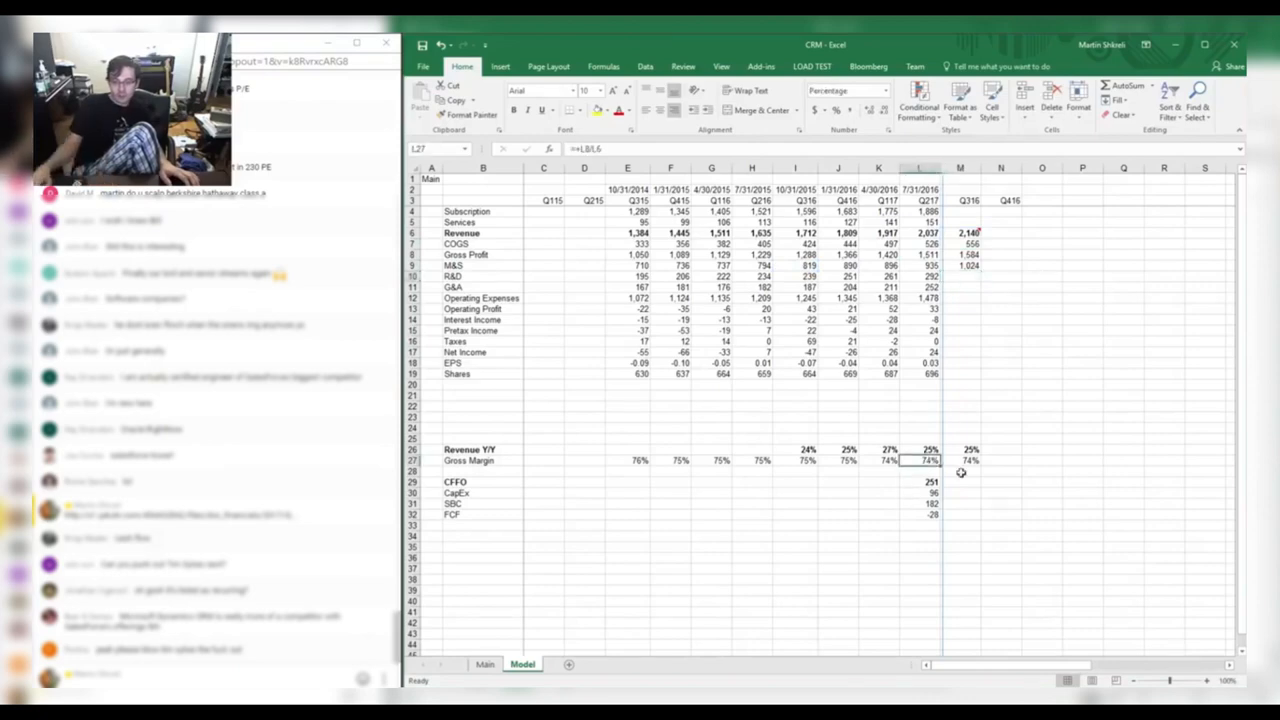
{"action": "key", "text": "shift+space"}
{"action": "key", "text": "ctrl+shift+plus"}
{"action": "key", "text": "Home"}
{"action": "key", "text": "Right"}
{"action": "type", "text": "SG"}
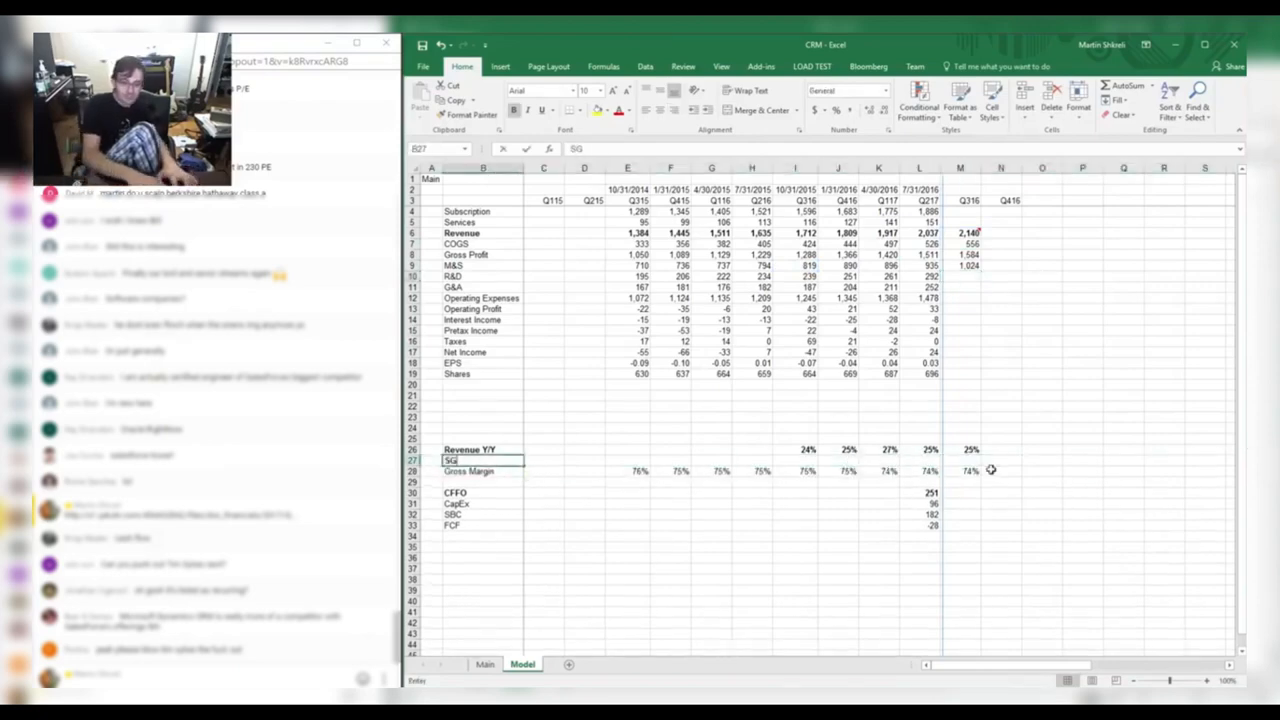
{"action": "type", "text": "&A Y/Y"}
{"action": "key", "text": "Right"}
{"action": "key", "text": "shift+space"}
{"action": "key", "text": "Right"}
{"action": "key", "text": "Right"}
{"action": "key", "text": "Right"}
{"action": "key", "text": "Right"}
{"action": "key", "text": "Right"}
{"action": "key", "text": "Right"}
{"action": "type", "text": "="}
{"action": "key", "text": "Right"}
{"action": "key", "text": "Up"}
{"action": "key", "text": "Up"}
{"action": "key", "text": "Up"}
{"action": "key", "text": "Left"}
{"action": "key", "text": "Up"}
{"action": "key", "text": "Up"}
{"action": "key", "text": "Up"}
{"action": "key", "text": "Up"}
{"action": "key", "text": "Up"}
{"action": "key", "text": "Up"}
{"action": "key", "text": "Up"}
{"action": "key", "text": "Up"}
{"action": "key", "text": "Up"}
{"action": "key", "text": "Up"}
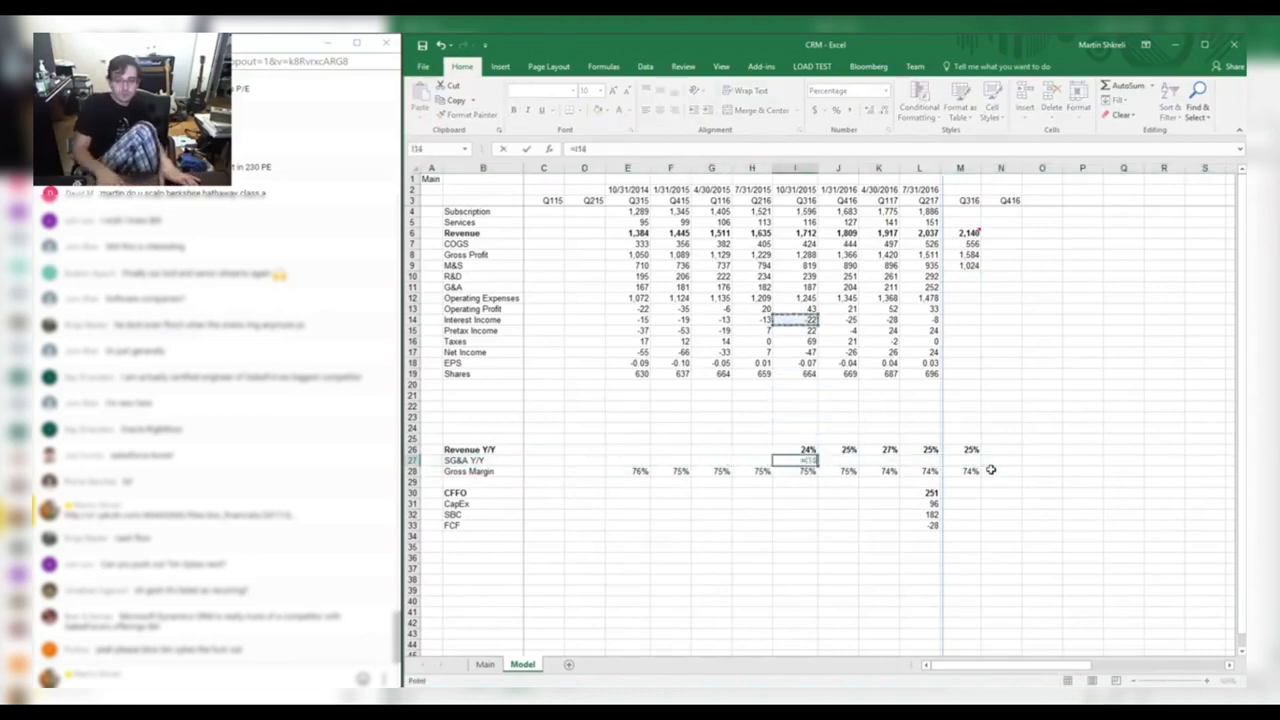
{"action": "key", "text": "Up"}
{"action": "key", "text": "Up"}
{"action": "key", "text": "Up"}
{"action": "key", "text": "Up"}
{"action": "key", "text": "Up"}
{"action": "key", "text": "Up"}
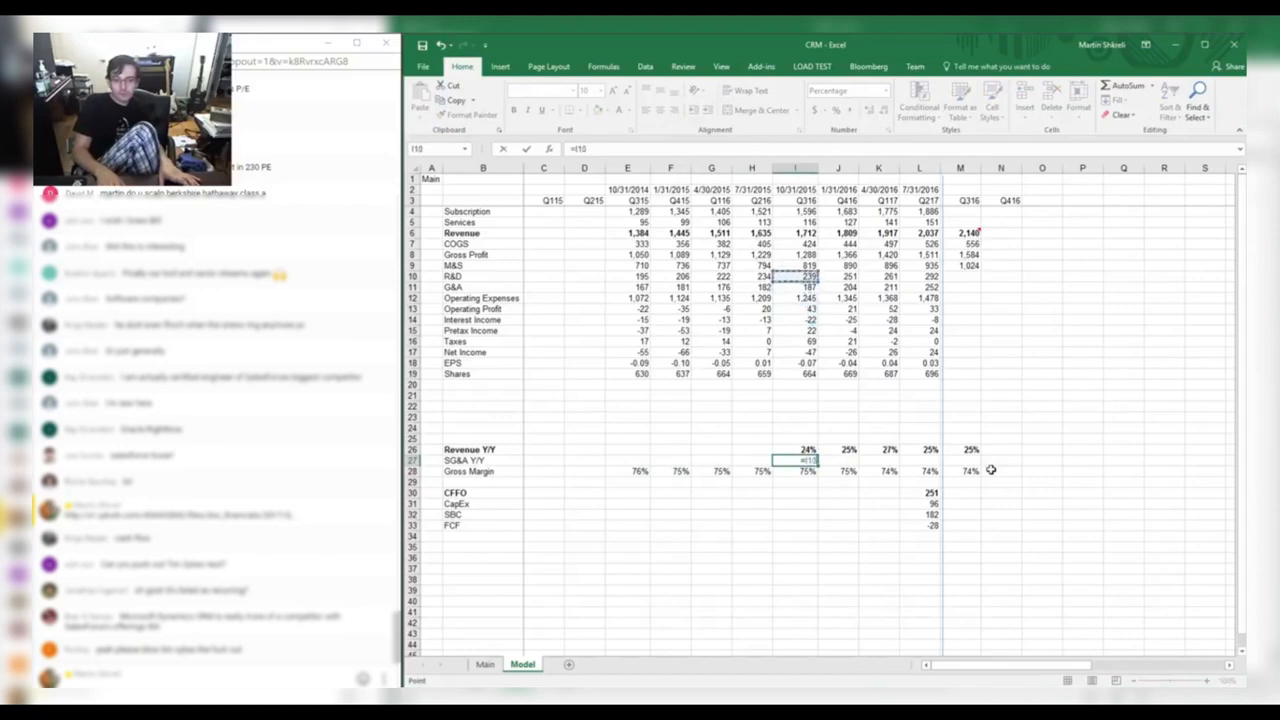
{"action": "type", "text": "/"}
{"action": "key", "text": "Up"}
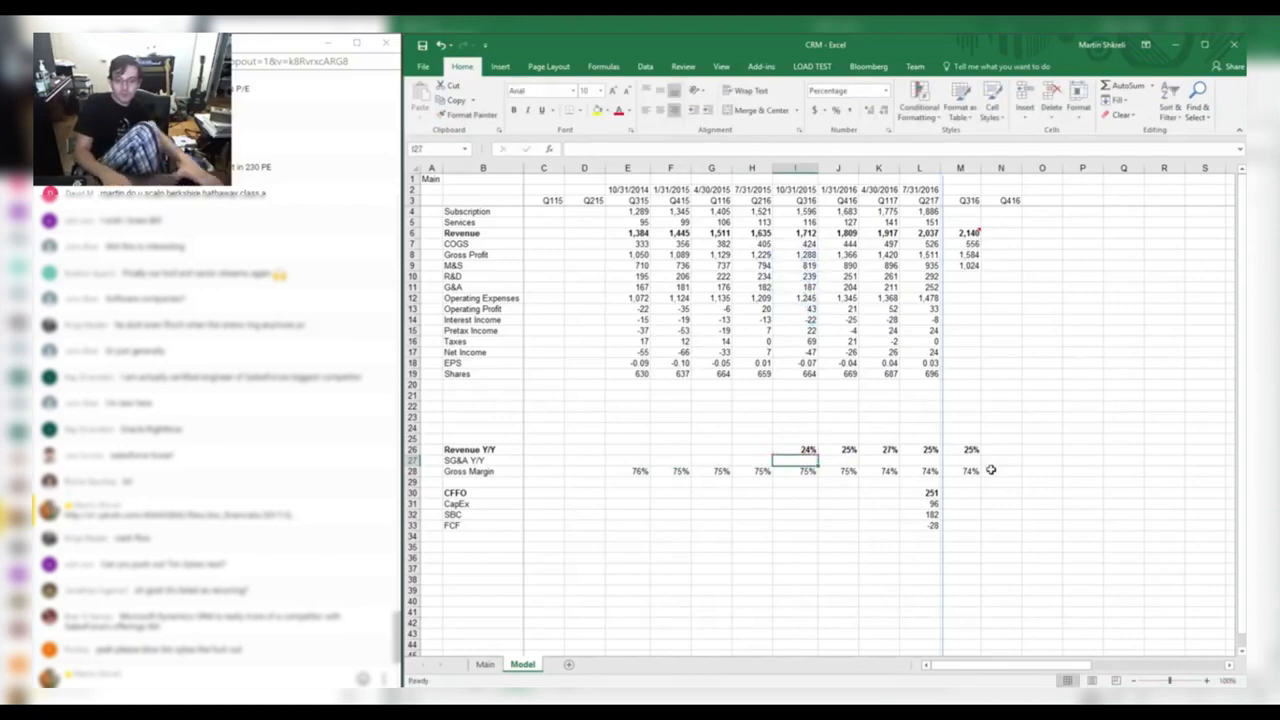
Calculate the year-over-year growth of M&S expense in I27 with the formula =I9/E9-1.
{"action": "key", "text": "Up"}
{"action": "key", "text": "Up"}
{"action": "key", "text": "Up"}
{"action": "key", "text": "Up"}
{"action": "key", "text": "Up"}
{"action": "key", "text": "Up"}
{"action": "key", "text": "Up"}
{"action": "key", "text": "Up"}
{"action": "key", "text": "Up"}
{"action": "key", "text": "Up"}
{"action": "key", "text": "Up"}
{"action": "key", "text": "Up"}
{"action": "key", "text": "Up"}
{"action": "key", "text": "Up"}
{"action": "key", "text": "Up"}
{"action": "key", "text": "Up"}
{"action": "key", "text": "Up"}
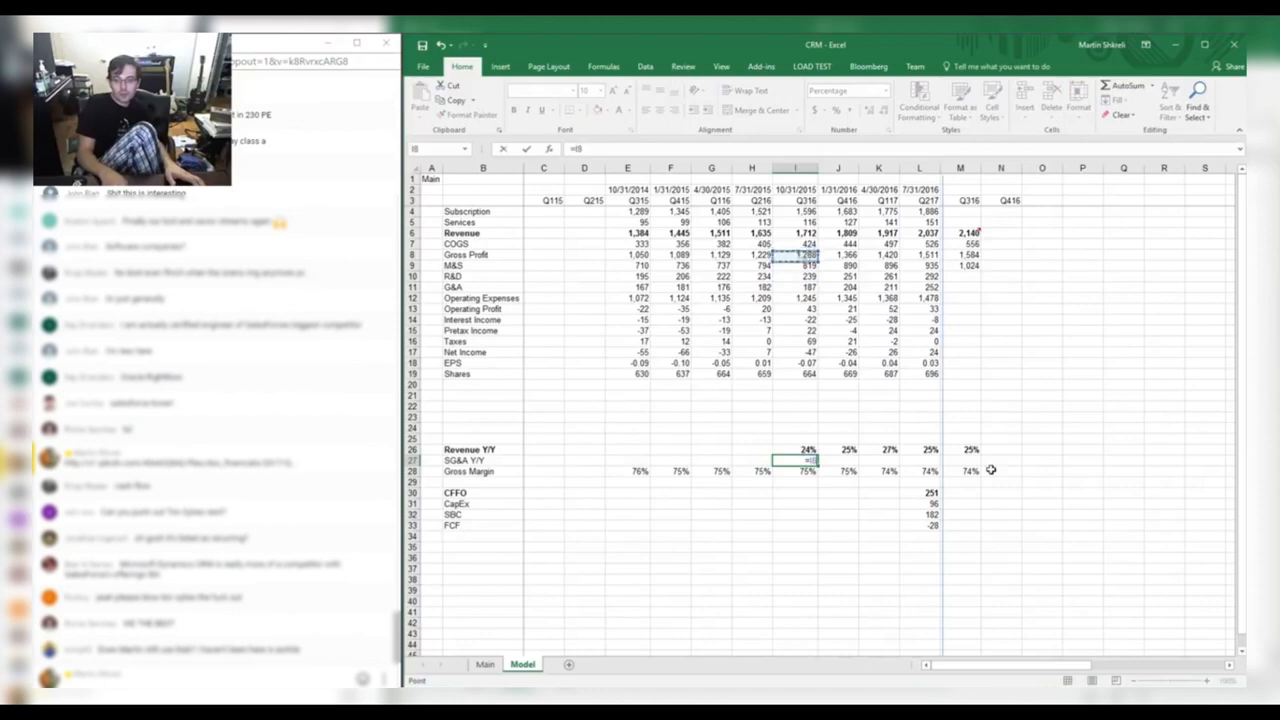
{"action": "type", "text": "/"}
{"action": "key", "text": "Up"}
{"action": "key", "text": "Up"}
{"action": "key", "text": "Up"}
{"action": "key", "text": "Up"}
{"action": "key", "text": "Up"}
{"action": "key", "text": "Up"}
{"action": "key", "text": "Up"}
{"action": "key", "text": "Up"}
{"action": "key", "text": "Up"}
{"action": "key", "text": "Up"}
{"action": "key", "text": "Up"}
{"action": "key", "text": "Up"}
{"action": "key", "text": "Up"}
{"action": "key", "text": "Up"}
{"action": "key", "text": "Up"}
{"action": "key", "text": "Up"}
{"action": "key", "text": "Up"}
{"action": "key", "text": "Up"}
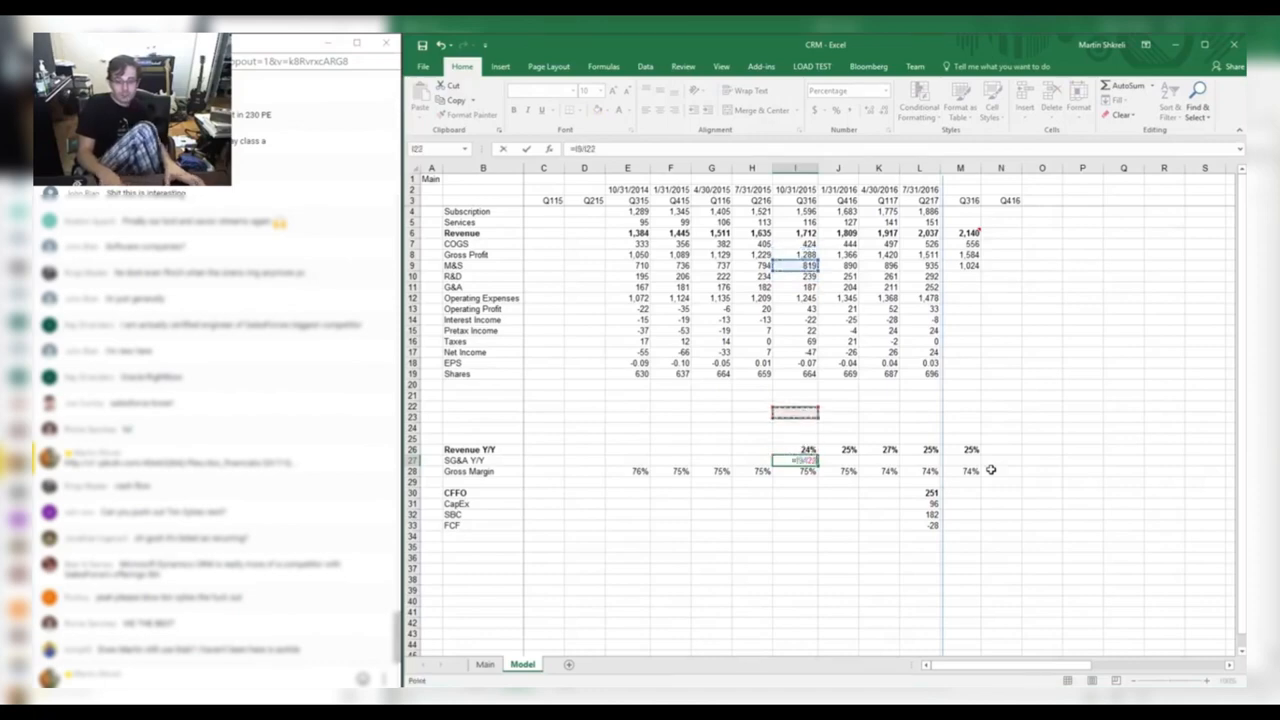
{"action": "key", "text": "Left"}
{"action": "key", "text": "Left"}
{"action": "key", "text": "Left"}
{"action": "key", "text": "Left"}
{"action": "type", "text": "-1"}
{"action": "key", "text": "Return"}
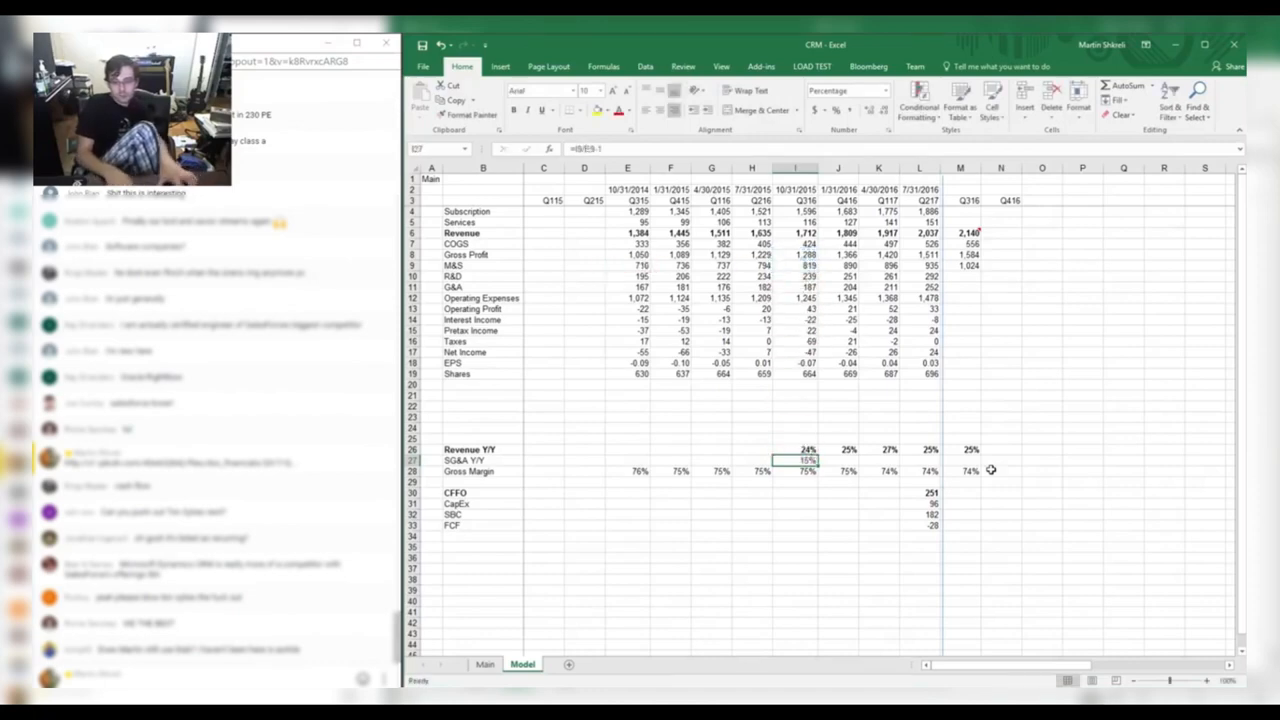
Copy the SG&A Y/Y growth formula from I27 across to J27:M27.
{"action": "key", "text": "ctrl+c"}
{"action": "key", "text": "shift+Right"}
{"action": "key", "text": "shift+Right"}
{"action": "key", "text": "shift+Right"}
{"action": "key", "text": "shift+Right"}
{"action": "key", "text": "ctrl+v"}
{"action": "key", "text": "Right"}
{"action": "key", "text": "Escape"}
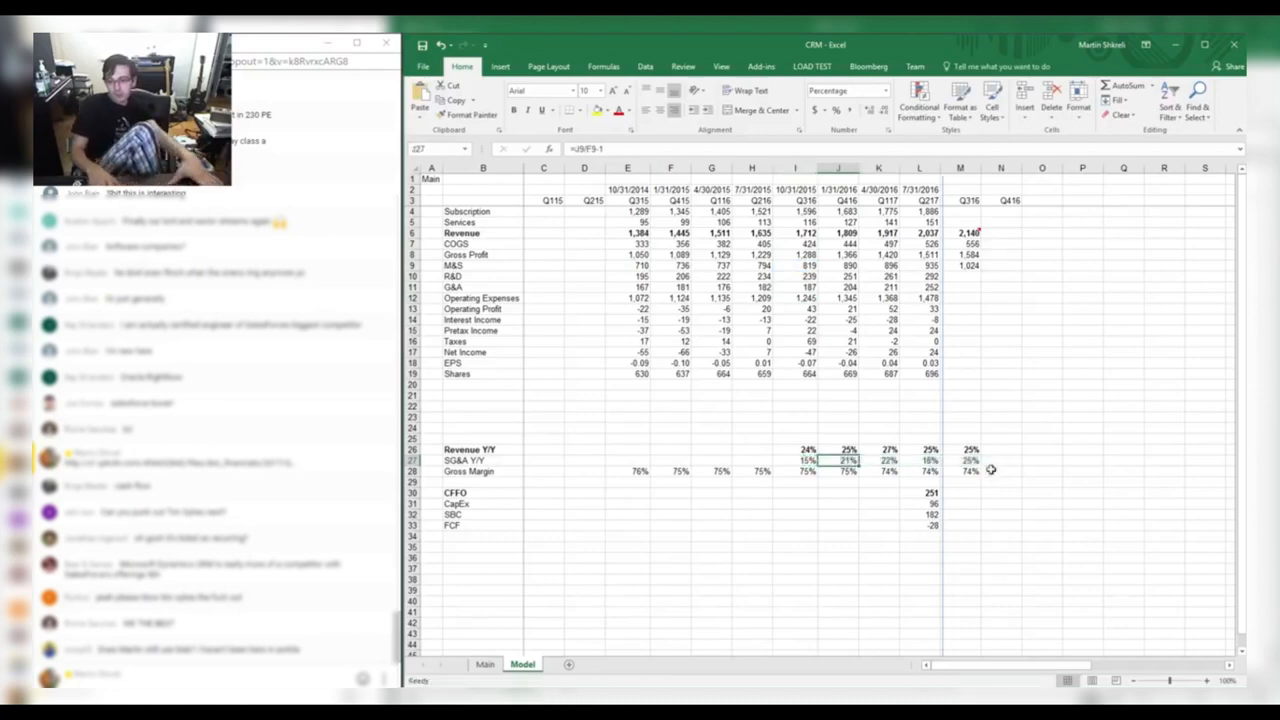
Compare the Revenue Y/Y and SG&A Y/Y growth rates across columns I to M.
{"action": "key", "text": "Left"}
{"action": "key", "text": "Up"}
{"action": "key", "text": "shift+Right"}
{"action": "key", "text": "shift+Right"}
{"action": "key", "text": "shift+Right"}
{"action": "key", "text": "shift+Right"}
{"action": "key", "text": "Down"}
{"action": "key", "text": "shift+Right"}
{"action": "key", "text": "shift+Right"}
{"action": "key", "text": "shift+Right"}
{"action": "key", "text": "shift+Right"}
Change the projected M&S expense in M9 to the formula =I9*1.2.
{"action": "key", "text": "Right"}
{"action": "key", "text": "Right"}
{"action": "key", "text": "Right"}
{"action": "key", "text": "Right"}
{"action": "key", "text": "Up"}
{"action": "key", "text": "Up"}
{"action": "key", "text": "Up"}
{"action": "key", "text": "Up"}
{"action": "key", "text": "Up"}
{"action": "key", "text": "Up"}
{"action": "key", "text": "Up"}
{"action": "key", "text": "Up"}
{"action": "key", "text": "Up"}
{"action": "key", "text": "Up"}
{"action": "key", "text": "Up"}
{"action": "key", "text": "Up"}
{"action": "key", "text": "Up"}
{"action": "key", "text": "Up"}
{"action": "key", "text": "Up"}
{"action": "key", "text": "Up"}
{"action": "key", "text": "Up"}
{"action": "key", "text": "Up"}
{"action": "type", "text": "=I9*1.2"}
{"action": "key", "text": "Return"}
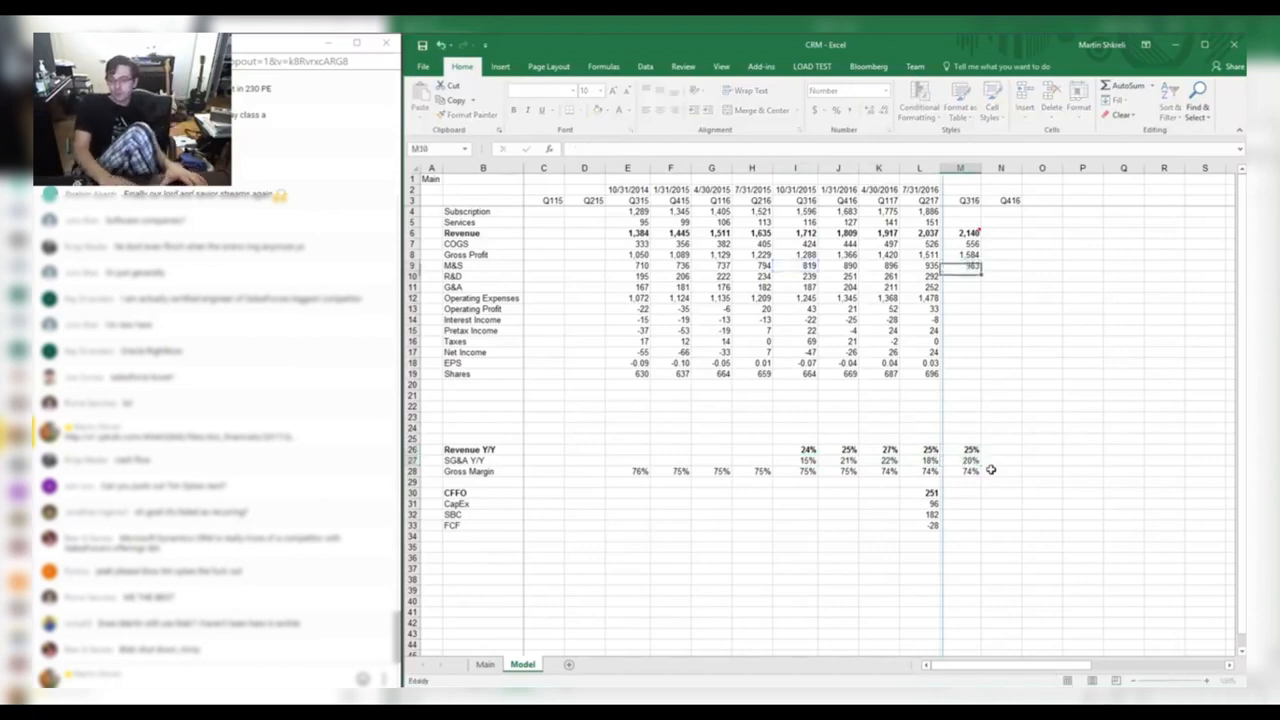
Copy the M9 projection formula down to R&D and G&A in M10:M11.
{"action": "key", "text": "Up"}
{"action": "key", "text": "ctrl+c"}
{"action": "key", "text": "shift+Down"}
{"action": "key", "text": "shift+Down"}
{"action": "key", "text": "ctrl+v"}
{"action": "key", "text": "Down"}
{"action": "key", "text": "Down"}
{"action": "key", "text": "Down"}
{"action": "key", "text": "Down"}
{"action": "key", "text": "Escape"}
Copy the Operating Expenses and Operating Profit formulas from L12:L13 into M12:M13.
{"action": "key", "text": "Left"}
{"action": "key", "text": "Up"}
{"action": "key", "text": "shift+Down"}
{"action": "key", "text": "ctrl+c"}
{"action": "key", "text": "shift+Right"}
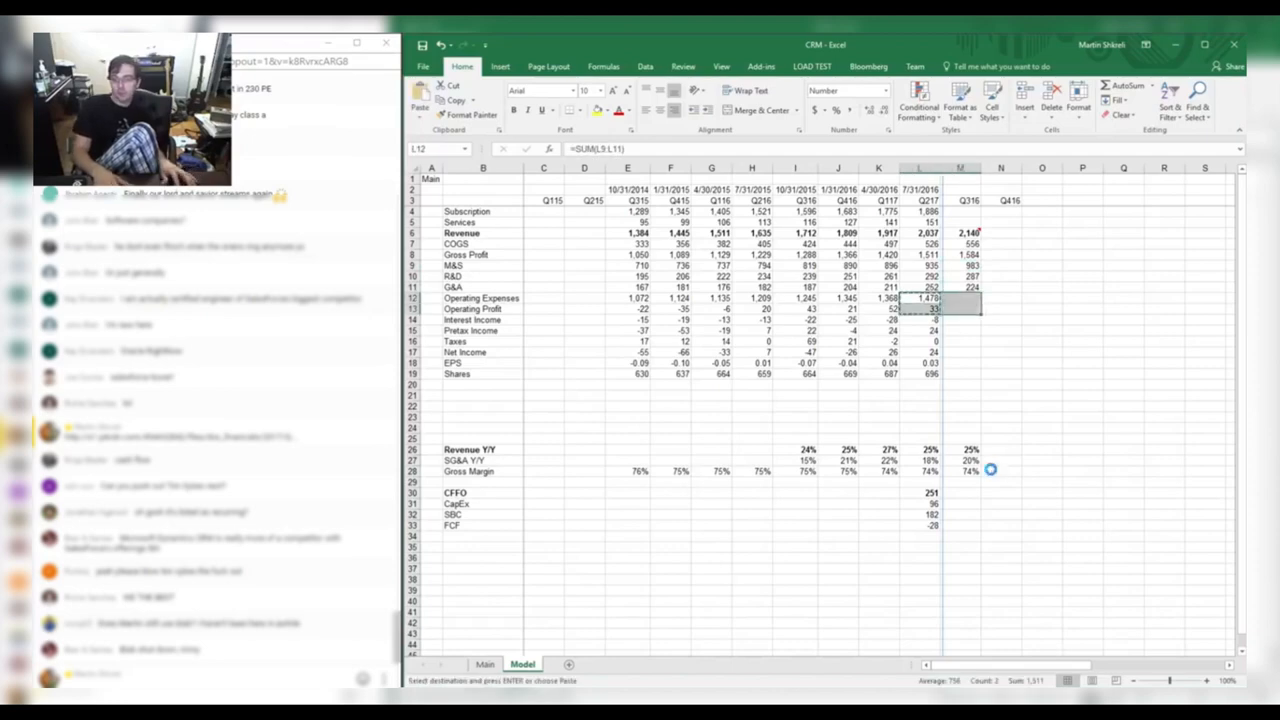
{"action": "key", "text": "ctrl+v"}
{"action": "key", "text": "Right"}
{"action": "key", "text": "Escape"}
{"action": "key", "text": "Down"}
{"action": "key", "text": "Down"}
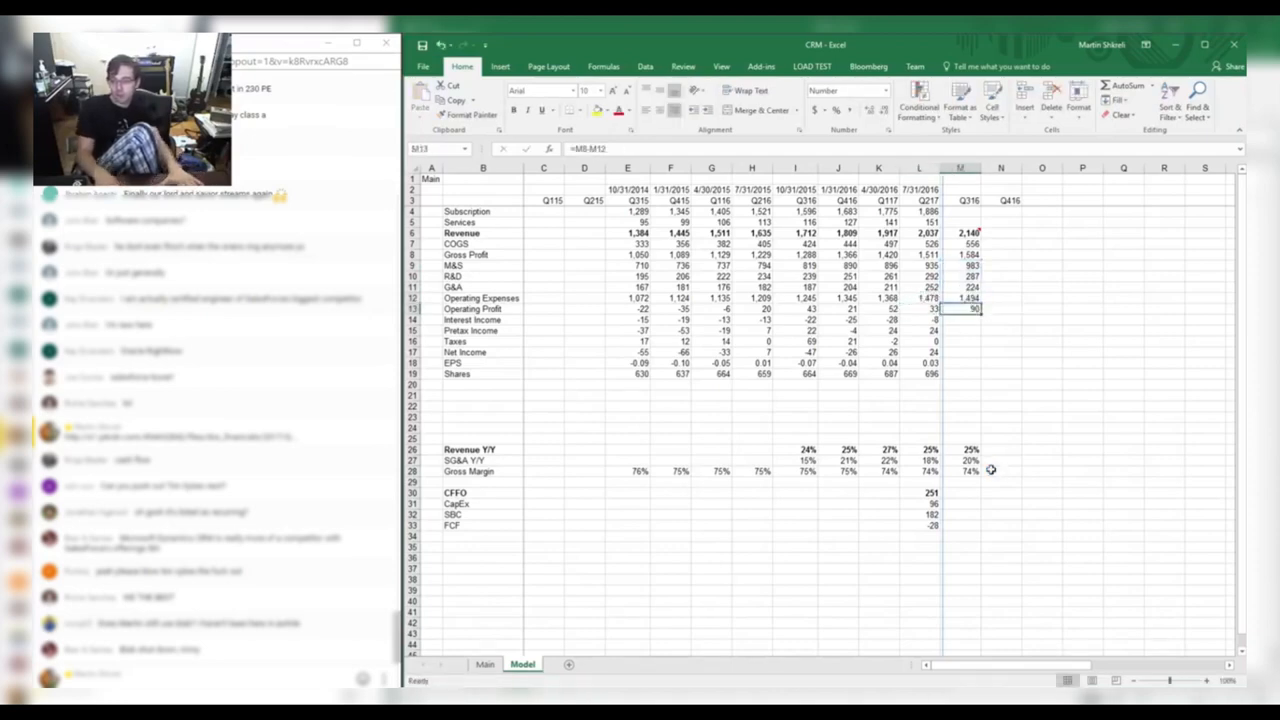
Calculate Pretax Income in M15 as operating profit plus interest income, M13+M14.
{"action": "key", "text": "Down"}
{"action": "type", "text": "=M13+M14"}
{"action": "key", "text": "ctrl+Return"}
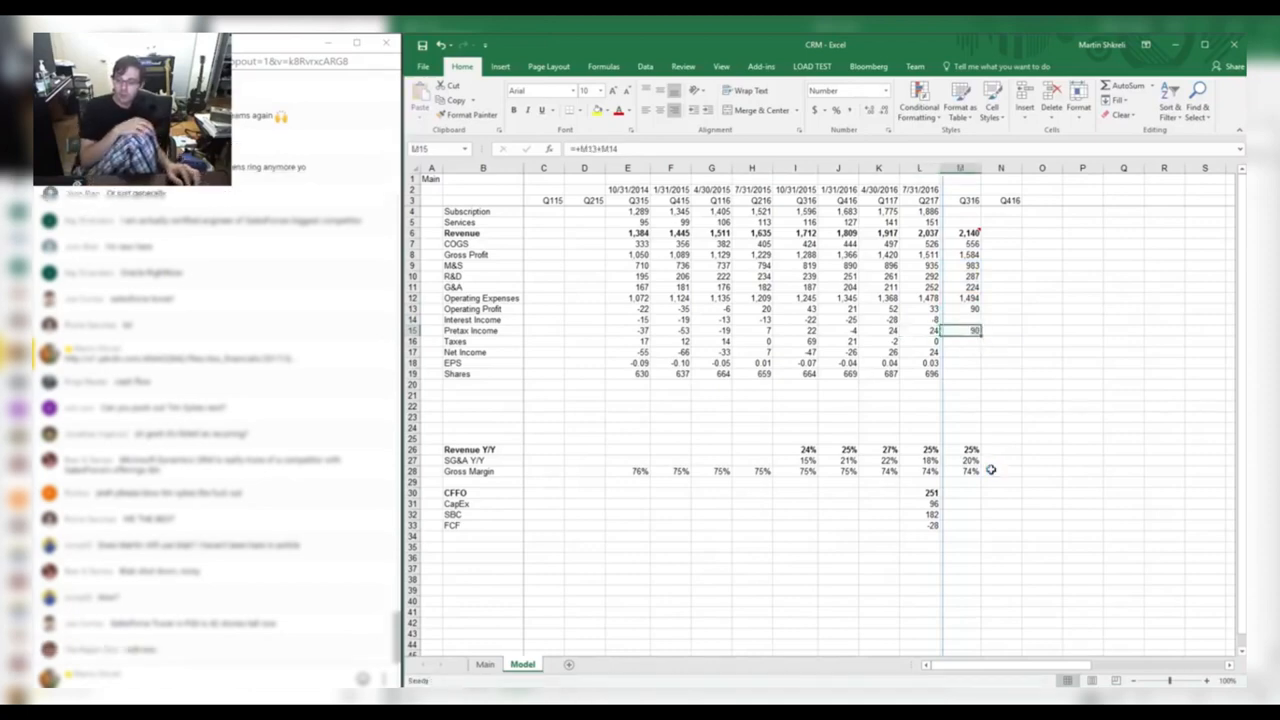
Project Taxes in M16 as a share of pretax income M15, and calculate Net Income in M17 with M15-M16.
{"action": "key", "text": "Down"}
{"action": "type", "text": "+M15-"}
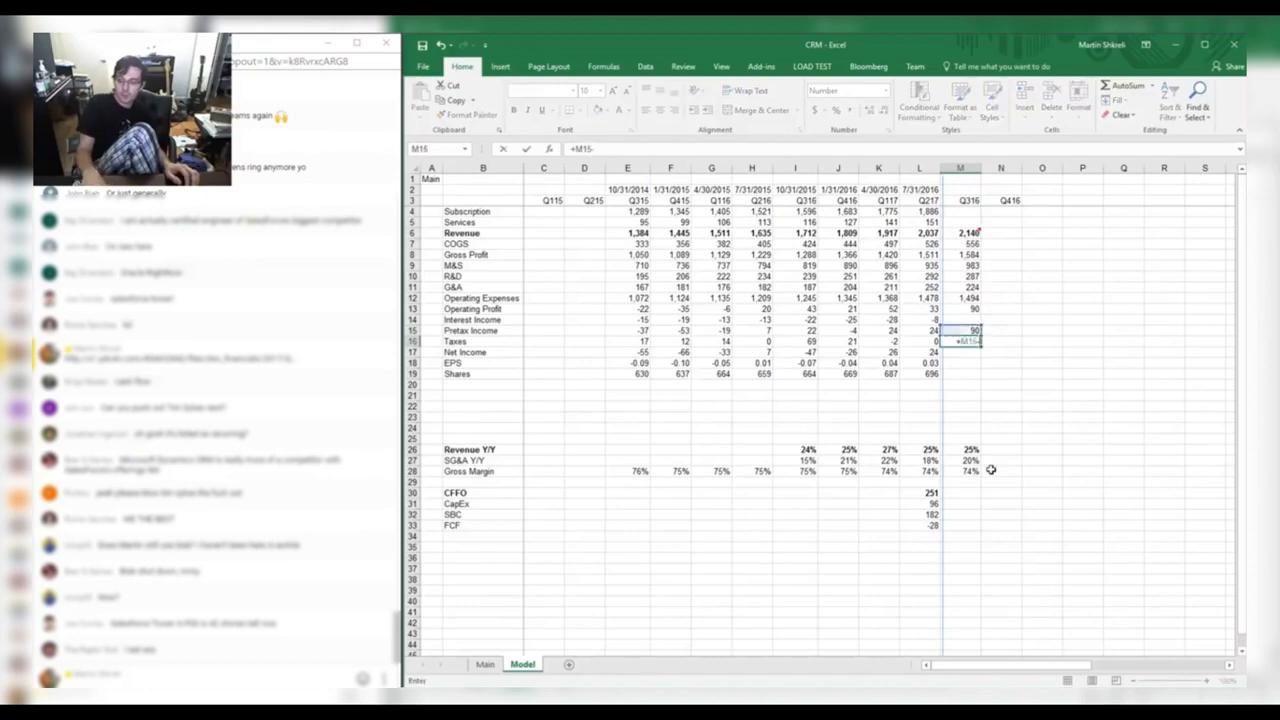
{"action": "type", "text": "*"}
{"action": "key", "text": "Return"}
{"action": "type", "text": "+M15-M16"}
{"action": "key", "text": "Return"}
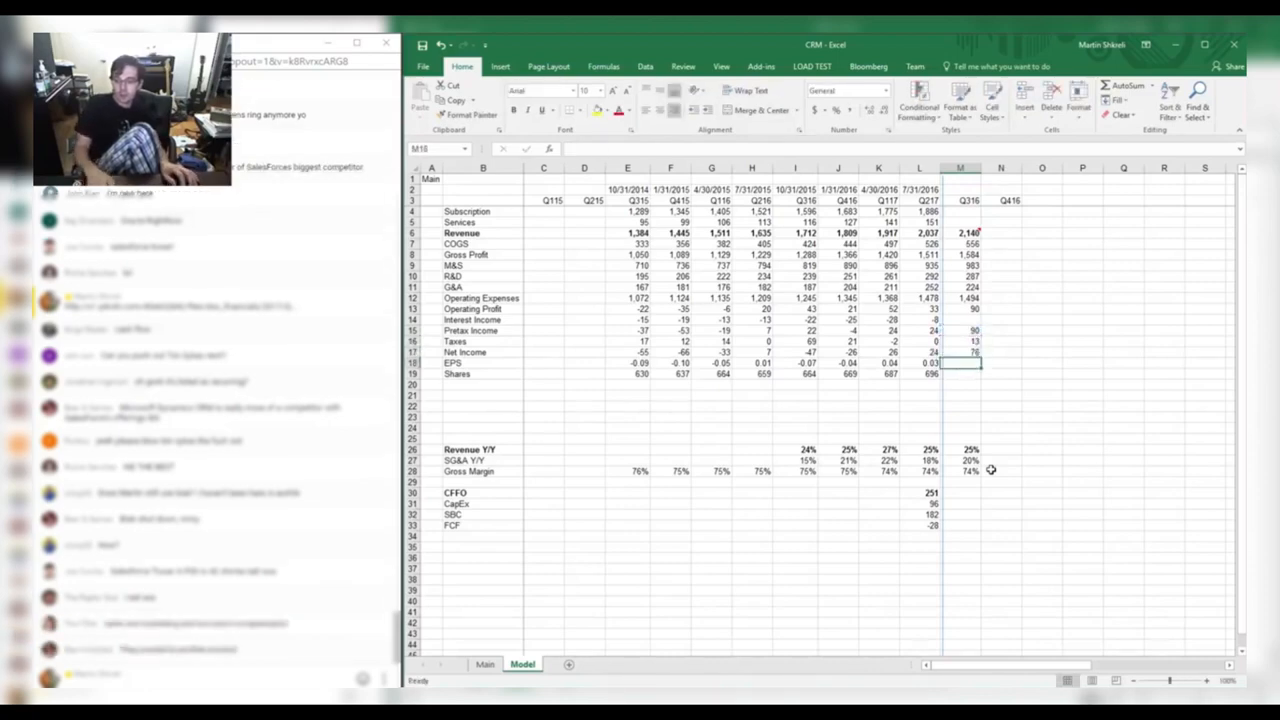
Copy the EPS and Shares cells from L18:L19 into M18:M19.
{"action": "key", "text": "Left"}
{"action": "key", "text": "shift+Down"}
{"action": "key", "text": "ctrl+c"}
{"action": "key", "text": "shift+Right"}
{"action": "key", "text": "ctrl+v"}
{"action": "key", "text": "Escape"}
{"action": "key", "text": "Right"}
{"action": "key", "text": "Right"}
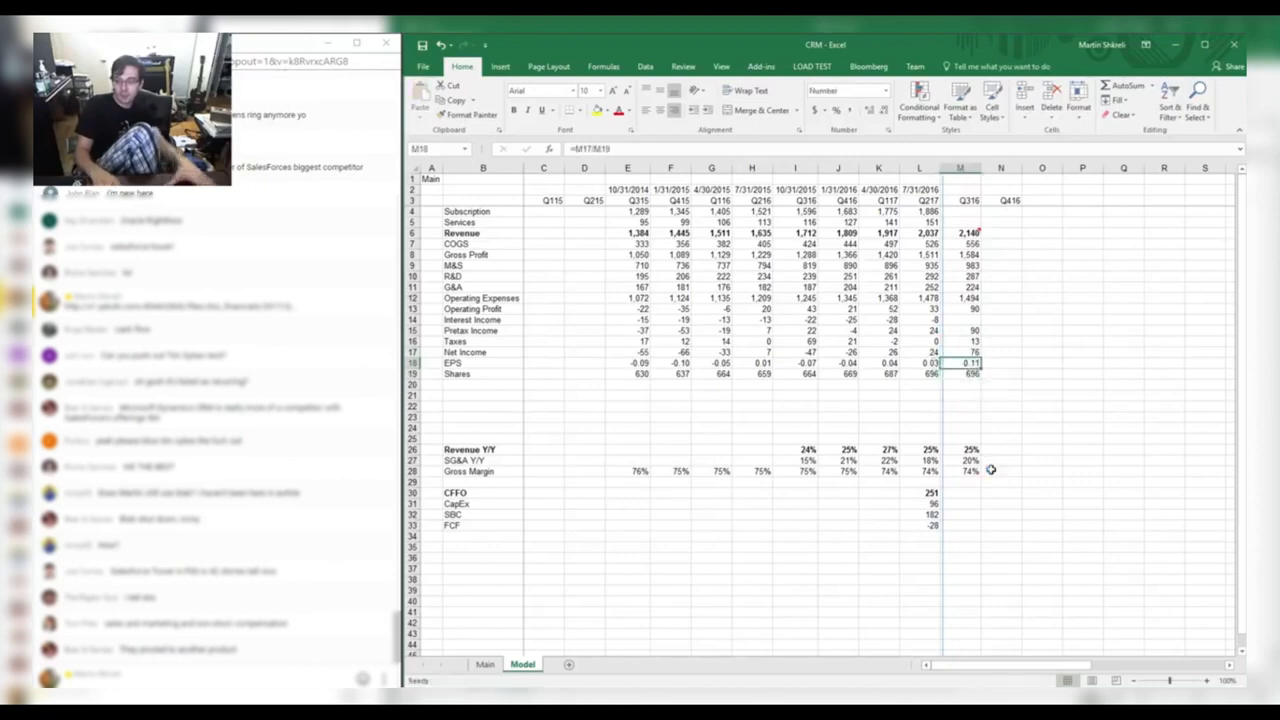
Link the share count in M19 to the previous quarter's value in L19.
{"action": "key", "text": "Down"}
{"action": "type", "text": "+"}
{"action": "key", "text": "Left"}
{"action": "key", "text": "Return"}
Copy the Pretax Income through Shares formulas from M15:M19 into the Q416 column, N15:N19.
{"action": "key", "text": "Up"}
{"action": "key", "text": "Up"}
{"action": "key", "text": "Up"}
{"action": "key", "text": "Left"}
{"action": "key", "text": "shift+Down"}
{"action": "key", "text": "ctrl+c"}
{"action": "key", "text": "shift+Right"}
{"action": "key", "text": "ctrl+v"}
{"action": "key", "text": "Up"}
{"action": "key", "text": "Up"}
{"action": "key", "text": "shift+Down"}
{"action": "key", "text": "ctrl+c"}
{"action": "key", "text": "shift+Right"}
{"action": "key", "text": "ctrl+v"}
Copy the Operating Expenses and Operating Profit formulas from M12:M13 into N12:N13.
{"action": "key", "text": "Up"}
{"action": "key", "text": "Up"}
{"action": "key", "text": "Up"}
{"action": "key", "text": "shift+Down"}
{"action": "key", "text": "ctrl+c"}
{"action": "key", "text": "shift+Right"}
{"action": "key", "text": "ctrl+v"}
Copy the COGS through Operating Profit formulas from M7:M13 into N7:N13.
{"action": "key", "text": "Up"}
{"action": "key", "text": "Up"}
{"action": "key", "text": "Up"}
{"action": "key", "text": "Up"}
{"action": "key", "text": "Up"}
{"action": "key", "text": "ctrl+shift+Down"}
{"action": "key", "text": "ctrl+c"}
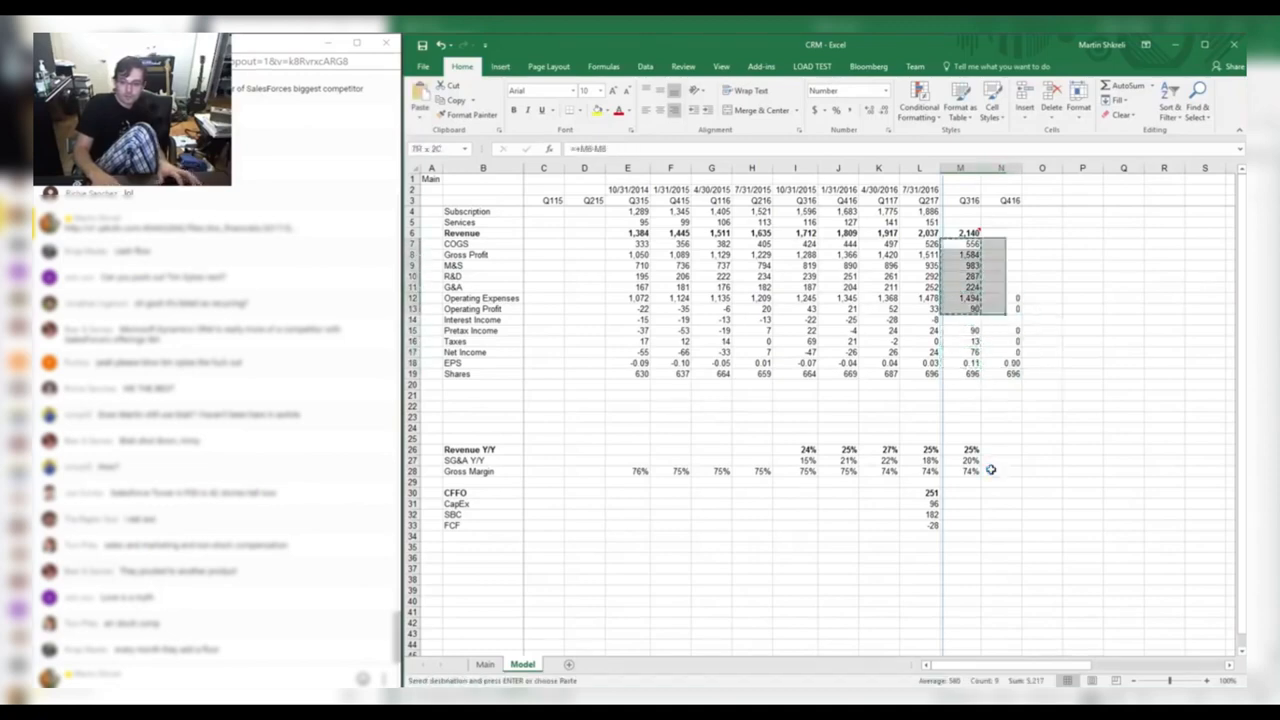
{"action": "key", "text": "shift+Right"}
{"action": "key", "text": "ctrl+v"}
{"action": "key", "text": "Right"}
{"action": "key", "text": "Up"}
{"action": "key", "text": "Escape"}
{"action": "key", "text": "Left"}
{"action": "key", "text": "Down"}
{"action": "key", "text": "Down"}
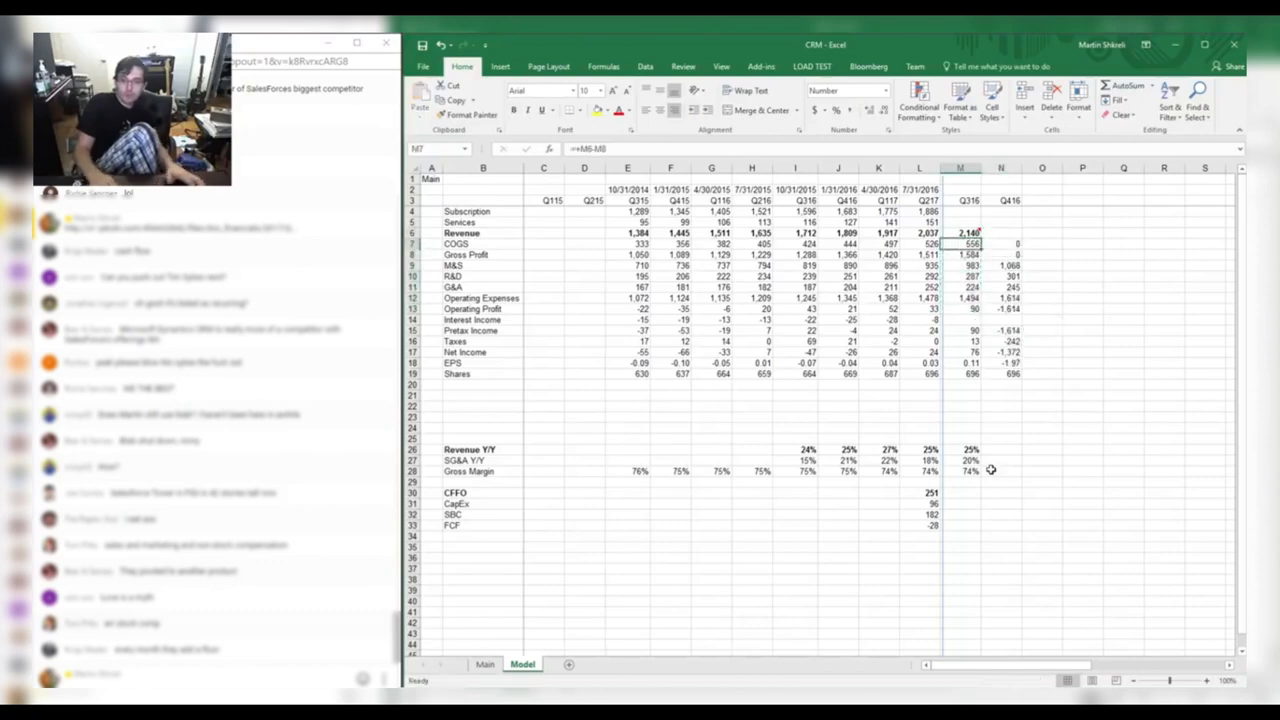
Project Q416 revenue in N6 as the year-ago quarter's revenue, J6*1.25.
{"action": "key", "text": "Right"}
{"action": "key", "text": "Up"}
{"action": "key", "text": "Up"}
{"action": "type", "text": "="}
{"action": "key", "text": "Left"}
{"action": "key", "text": "Left"}
{"action": "key", "text": "Left"}
{"action": "key", "text": "Left"}
{"action": "type", "text": "*1.25"}
{"action": "key", "text": "Right"}
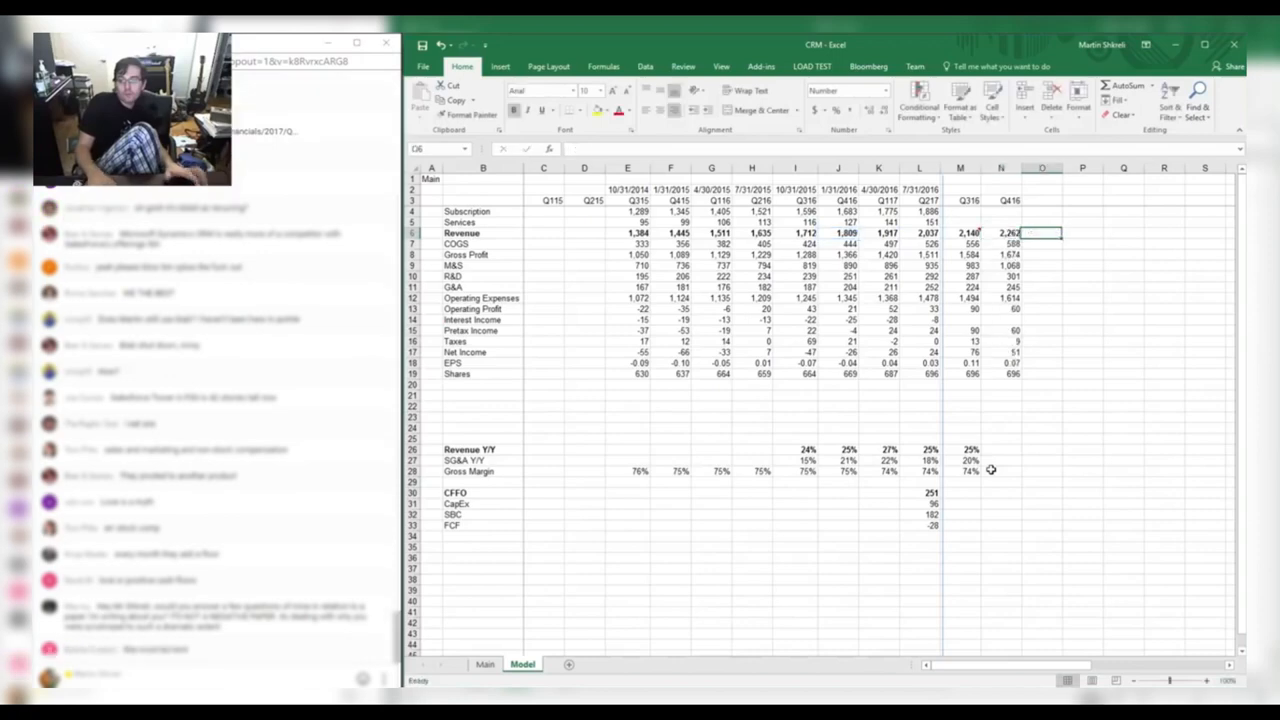
Calculate the Q316 period-end date in M2 as the year-ago date plus 365 days, I2+365.
{"action": "key", "text": "Left"}
{"action": "key", "text": "Up"}
{"action": "key", "text": "Up"}
{"action": "key", "text": "Up"}
{"action": "key", "text": "Left"}
{"action": "key", "text": "Up"}
{"action": "type", "text": "="}
{"action": "key", "text": "Left"}
{"action": "key", "text": "Left"}
{"action": "key", "text": "Left"}
{"action": "key", "text": "Left"}
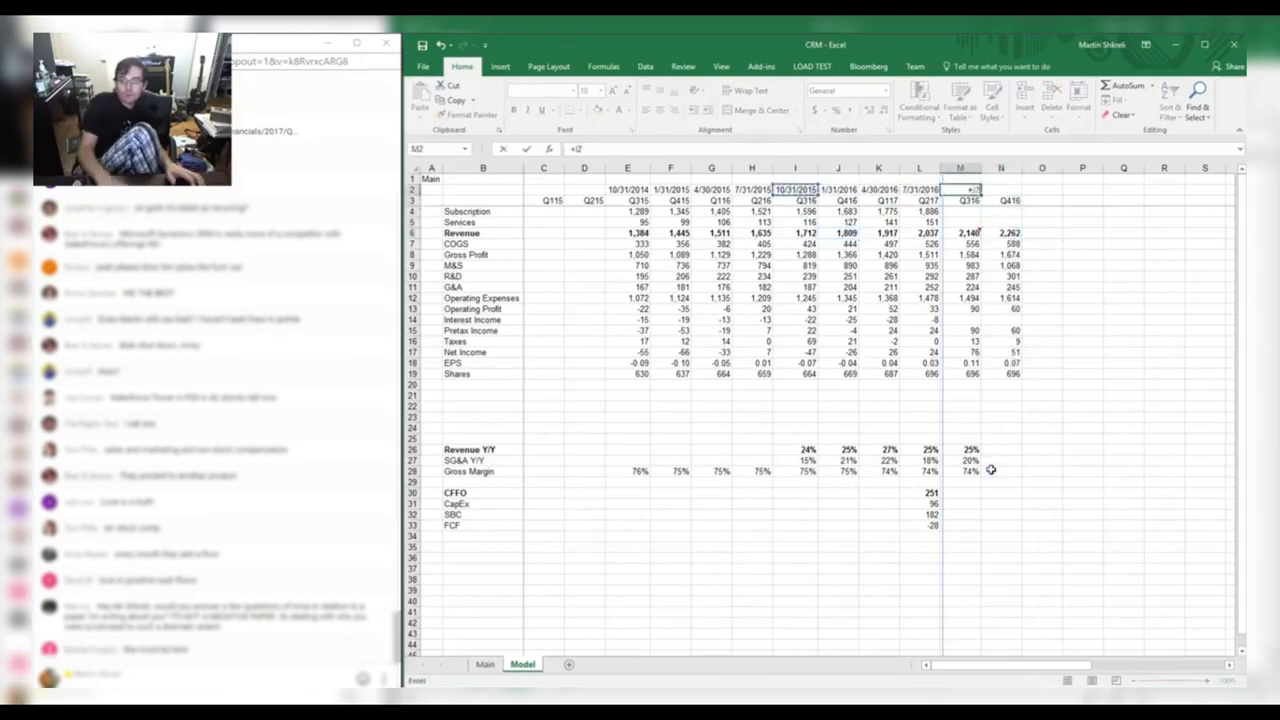
{"action": "type", "text": "+365"}
{"action": "key", "text": "Return"}
Copy the period-end date formula from M2 into N2.
{"action": "key", "text": "ctrl+c"}
{"action": "key", "text": "shift+Right"}
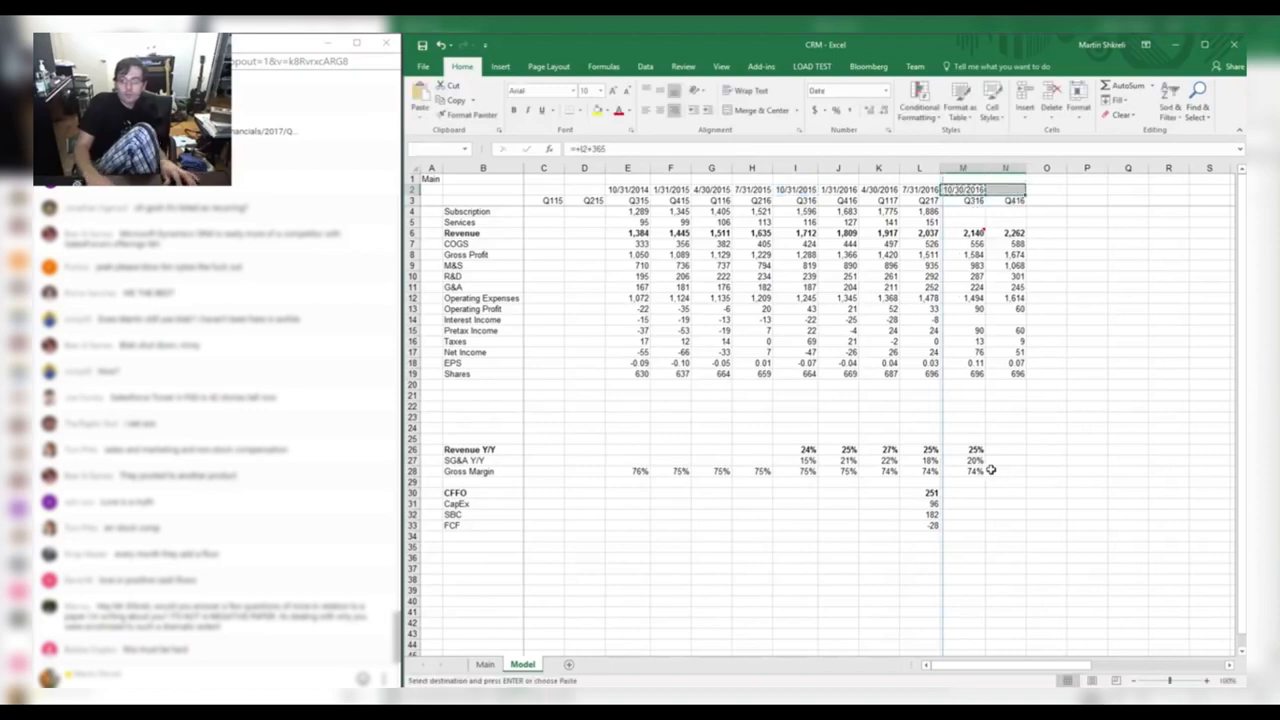
{"action": "key", "text": "ctrl+v"}
{"action": "key", "text": "Left"}
Change the period-end date formula in M2 to I2+366 and copy it into N2.
{"action": "key", "text": "F2"}
{"action": "key", "text": "Right"}
{"action": "key", "text": "F2"}
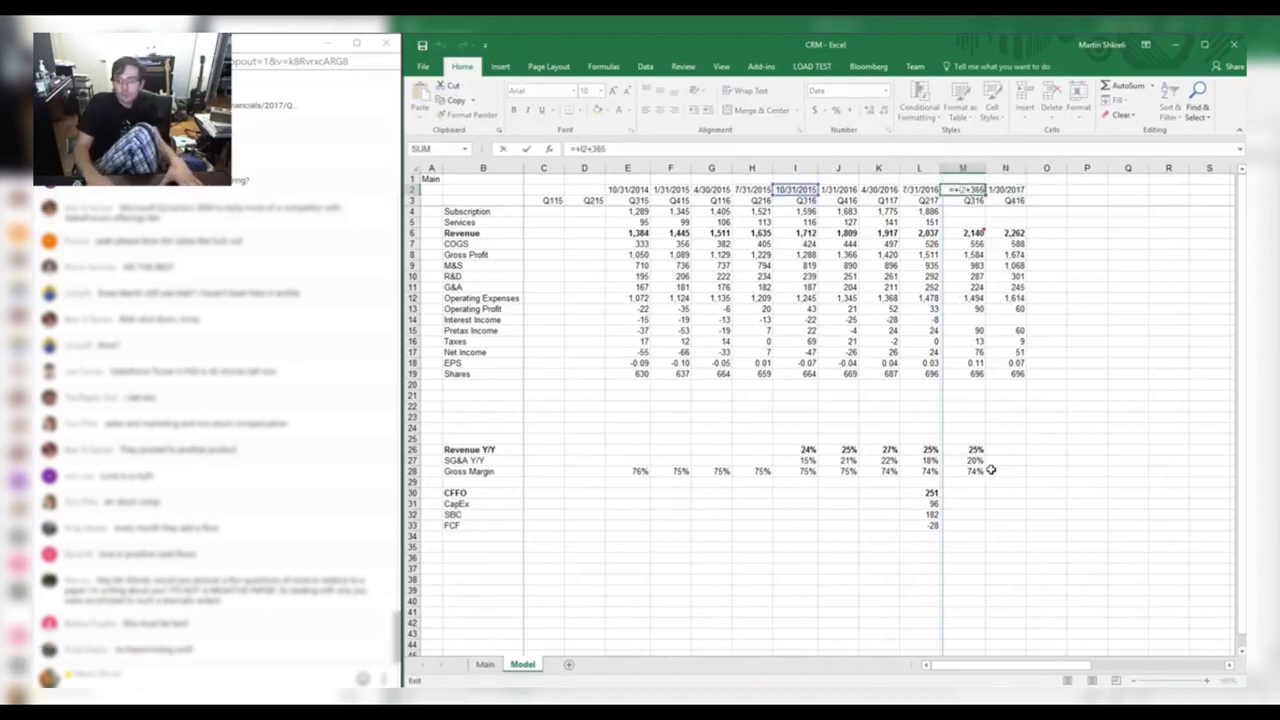
{"action": "key", "text": "BackSpace"}
{"action": "type", "text": "6"}
{"action": "key", "text": "Return"}
{"action": "key", "text": "Up"}
{"action": "key", "text": "ctrl+c"}
{"action": "key", "text": "Right"}
{"action": "key", "text": "ctrl+v"}
{"action": "key", "text": "Down"}
{"action": "key", "text": "Escape"}
Look across the quarterly columns and examine the projected R&D formula in N10.
{"action": "key", "text": "Up"}
{"action": "key", "text": "Right"}
{"action": "key", "text": "Right"}
{"action": "key", "text": "Right"}
{"action": "key", "text": "Right"}
{"action": "key", "text": "Right"}
{"action": "key", "text": "Right"}
{"action": "key", "text": "Right"}
{"action": "key", "text": "Right"}
{"action": "key", "text": "Right"}
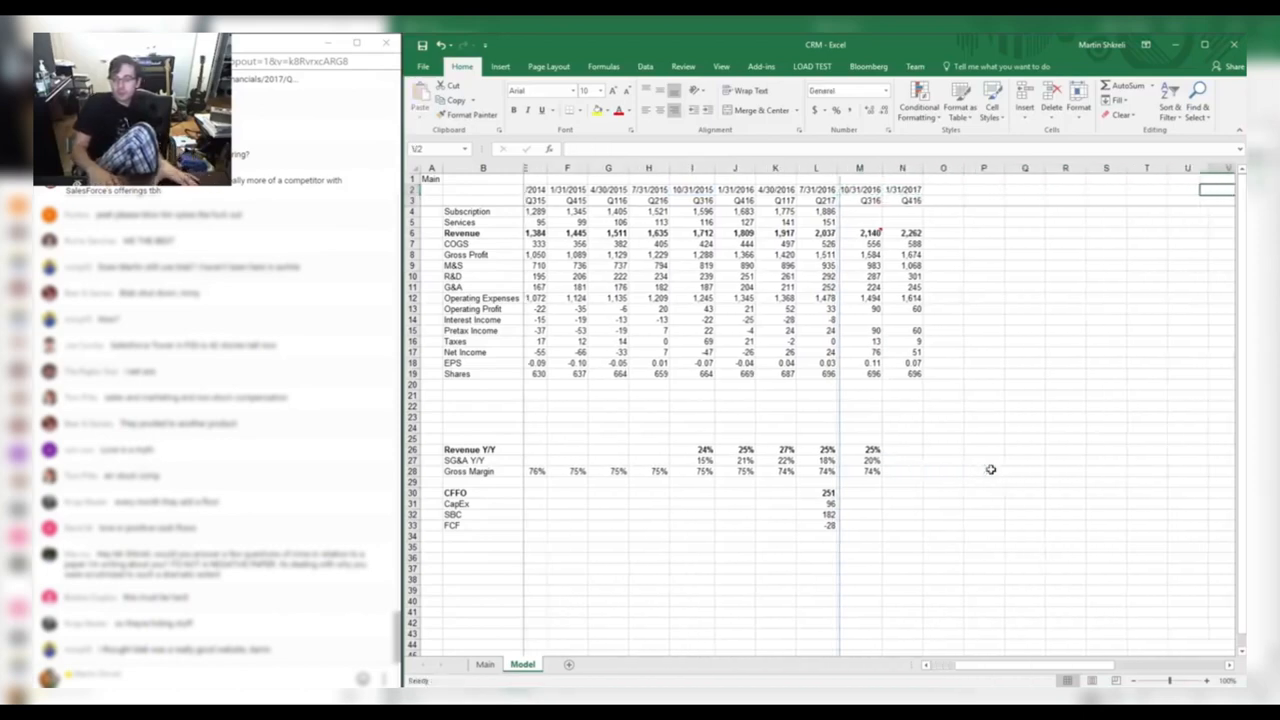
{"action": "key", "text": "Left"}
{"action": "key", "text": "Left"}
{"action": "key", "text": "Left"}
{"action": "key", "text": "Left"}
{"action": "key", "text": "Left"}
{"action": "key", "text": "Left"}
{"action": "key", "text": "Left"}
{"action": "key", "text": "Left"}
{"action": "key", "text": "Left"}
{"action": "key", "text": "Left"}
{"action": "key", "text": "Left"}
{"action": "key", "text": "Left"}
{"action": "key", "text": "Left"}
{"action": "key", "text": "Left"}
{"action": "key", "text": "Down"}
{"action": "key", "text": "Down"}
{"action": "key", "text": "Down"}
{"action": "key", "text": "Down"}
{"action": "key", "text": "Down"}
{"action": "key", "text": "Right"}
{"action": "key", "text": "Right"}
{"action": "key", "text": "Down"}
{"action": "key", "text": "Down"}
{"action": "key", "text": "Down"}
{"action": "key", "text": "Right"}
{"action": "key", "text": "Right"}
{"action": "key", "text": "Right"}
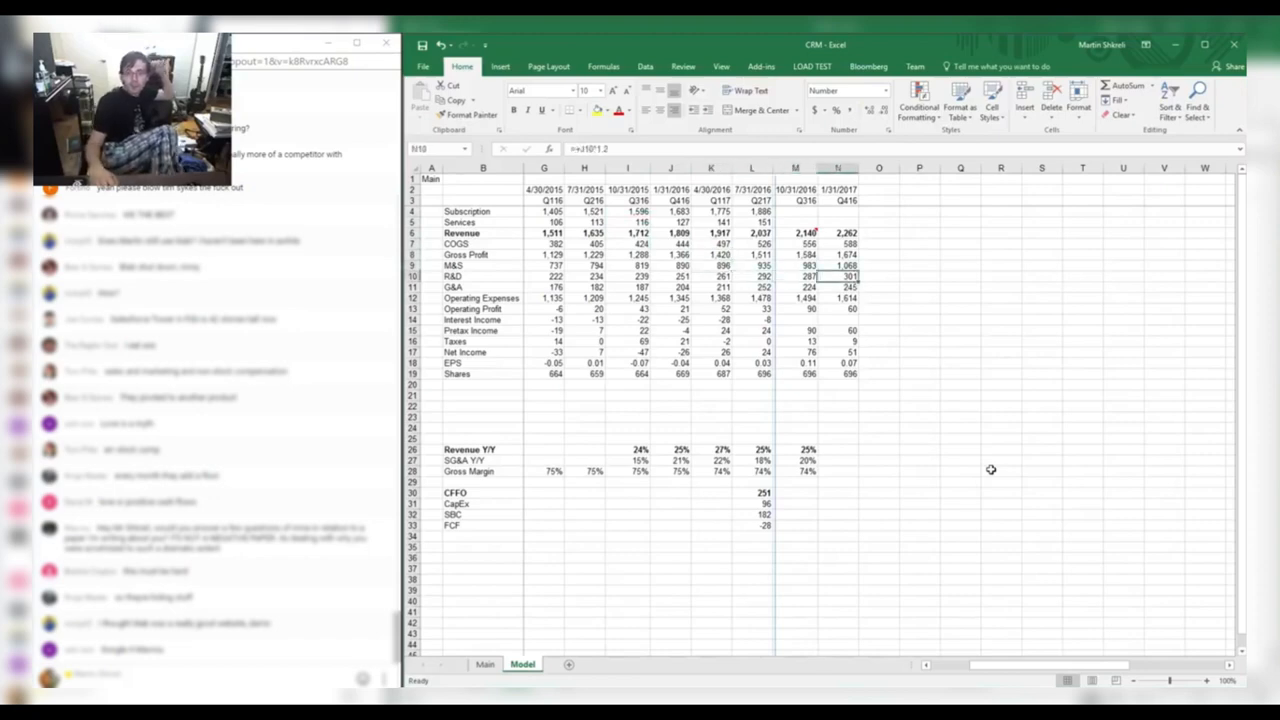
Insert a new row 28 above Gross Margin and label it R&D Y/Y in column B.
{"action": "key", "text": "Left"}
{"action": "key", "text": "Down"}
{"action": "key", "text": "Down"}
{"action": "key", "text": "Down"}
{"action": "key", "text": "Down"}
{"action": "key", "text": "Down"}
{"action": "key", "text": "Down"}
{"action": "key", "text": "Down"}
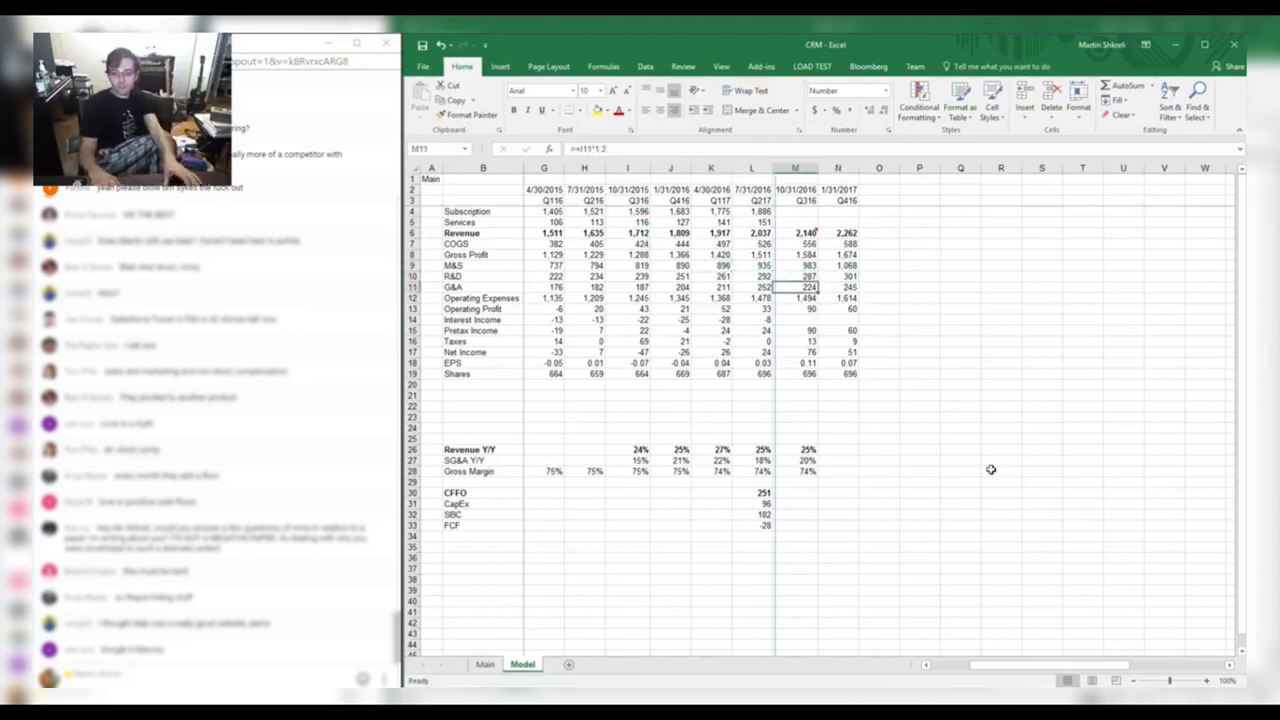
{"action": "key", "text": "Down"}
{"action": "key", "text": "Down"}
{"action": "key", "text": "Down"}
{"action": "key", "text": "Down"}
{"action": "key", "text": "Down"}
{"action": "key", "text": "Down"}
{"action": "key", "text": "Down"}
{"action": "key", "text": "Down"}
{"action": "key", "text": "Down"}
{"action": "key", "text": "Down"}
{"action": "key", "text": "Down"}
{"action": "key", "text": "Down"}
{"action": "key", "text": "Up"}
{"action": "key", "text": "shift+space"}
{"action": "key", "text": "ctrl+shift+plus"}
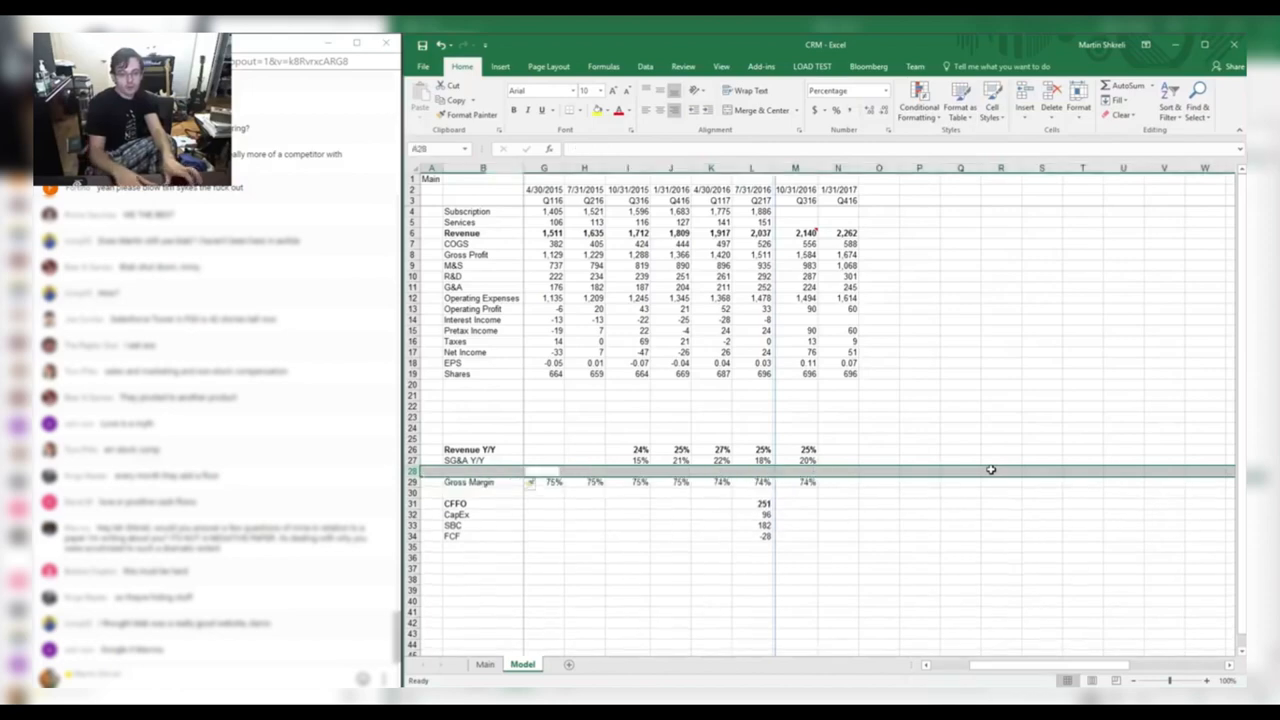
{"action": "key", "text": "ctrl+Left"}
{"action": "key", "text": "Right"}
{"action": "type", "text": "R&D Y"}
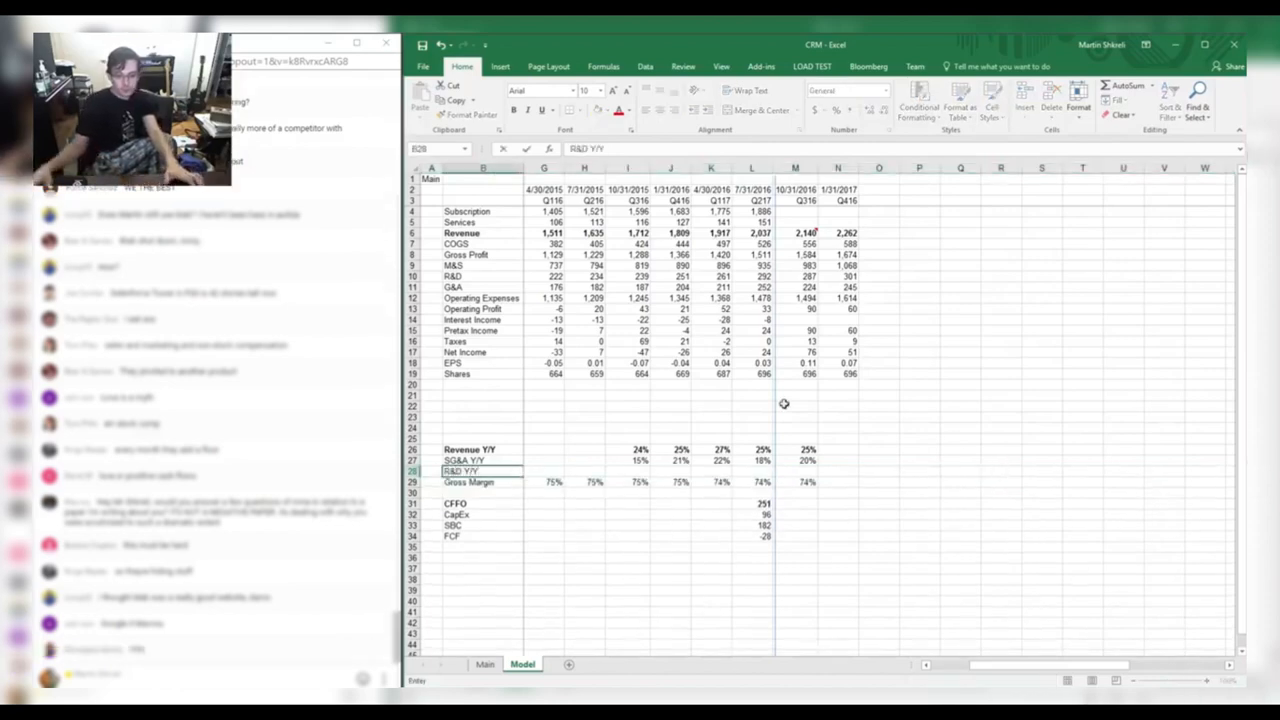
Copy the SG&A Y/Y growth formulas from I27:M27 into the R&D Y/Y row, I28:M28.
{"action": "left_click", "coordinate": [626, 468]}
{"action": "key", "text": "Up"}
{"action": "key", "text": "ctrl+shift+Right"}
{"action": "key", "text": "ctrl+c"}
{"action": "key", "text": "shift+Down"}
{"action": "key", "text": "ctrl+v"}
{"action": "key", "text": "Escape"}
{"action": "key", "text": "Down"}
{"action": "key", "text": "Right"}
{"action": "key", "text": "ctrl+Right"}
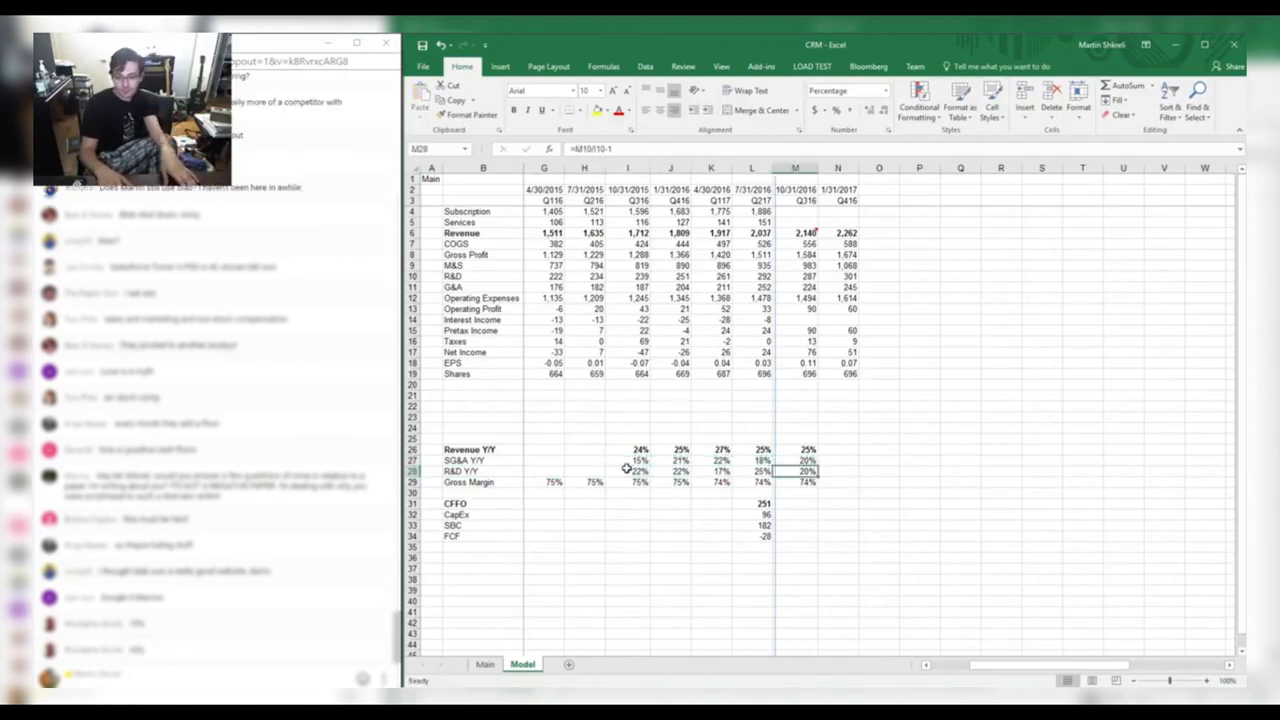
Project R&D in N10 as the year-ago quarter's R&D with 15% growth, J10*1.15.
{"action": "left_click", "coordinate": [822, 276]}
{"action": "type", "text": "=+"}
{"action": "key", "text": "Left"}
{"action": "key", "text": "Left"}
{"action": "key", "text": "Left"}
{"action": "key", "text": "Left"}
{"action": "type", "text": "*1.2.15"}
{"action": "key", "text": "Return"}
Copy the growth and gross margin formulas from M26:M29 into N26:N29.
{"action": "key", "text": "Left"}
{"action": "key", "text": "Down"}
{"action": "key", "text": "ctrl+Down"}
{"action": "key", "text": "ctrl+Down"}
{"action": "key", "text": "ctrl+Down"}
{"action": "key", "text": "ctrl+Down"}
{"action": "key", "text": "ctrl+shift+Down"}
{"action": "key", "text": "ctrl+c"}
{"action": "key", "text": "shift+Right"}
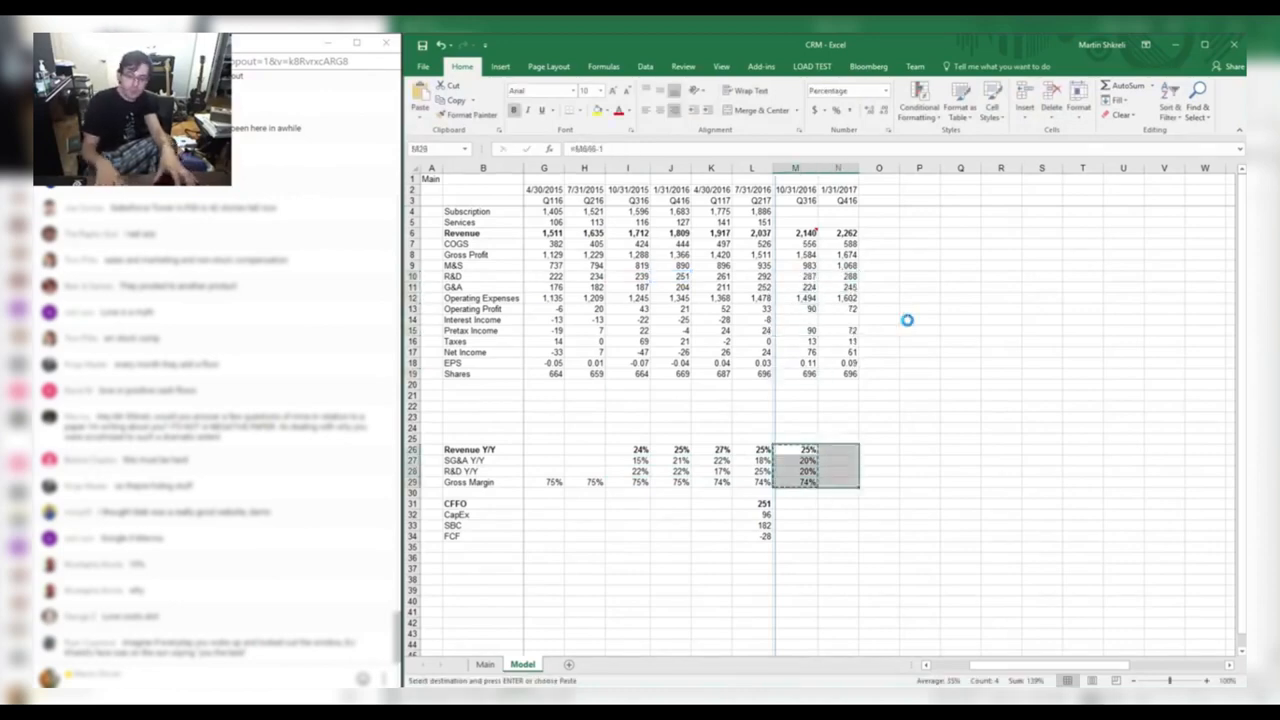
{"action": "key", "text": "Return"}
{"action": "key", "text": "Right"}
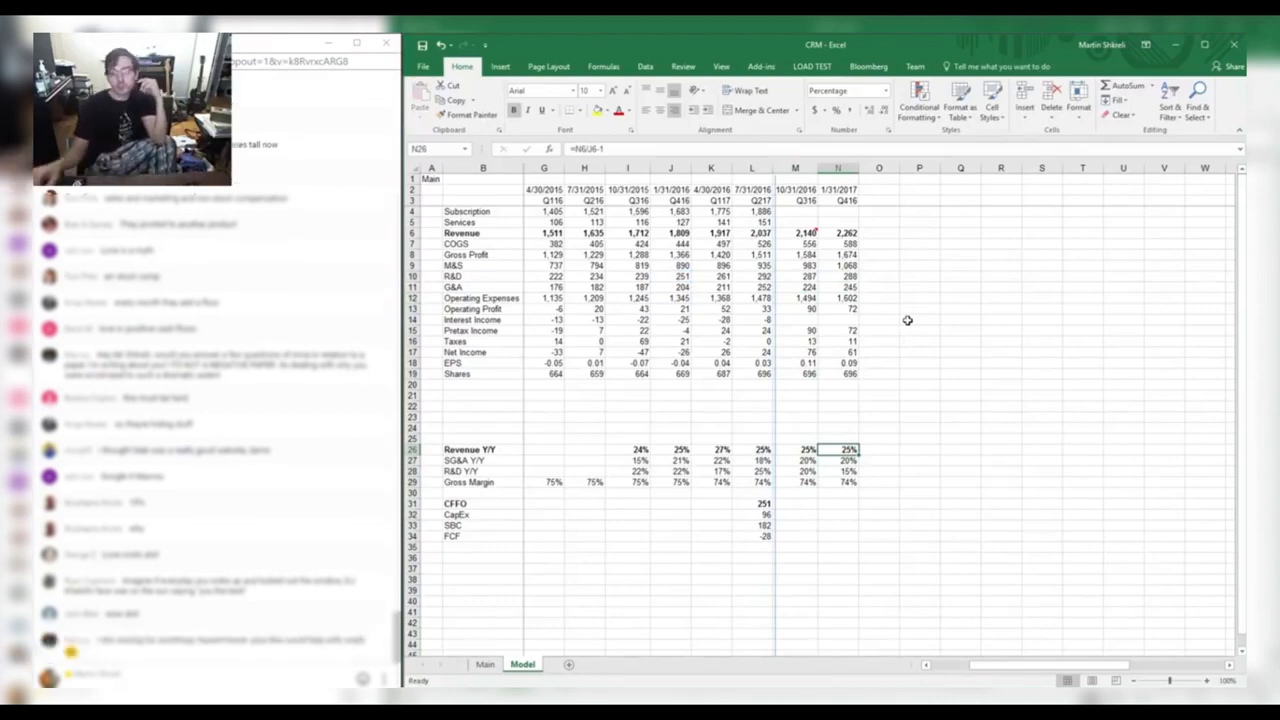
Rename the projected quarter headers in M3 and N3 as Q317 and Q417.
{"action": "left_click", "coordinate": [834, 267]}
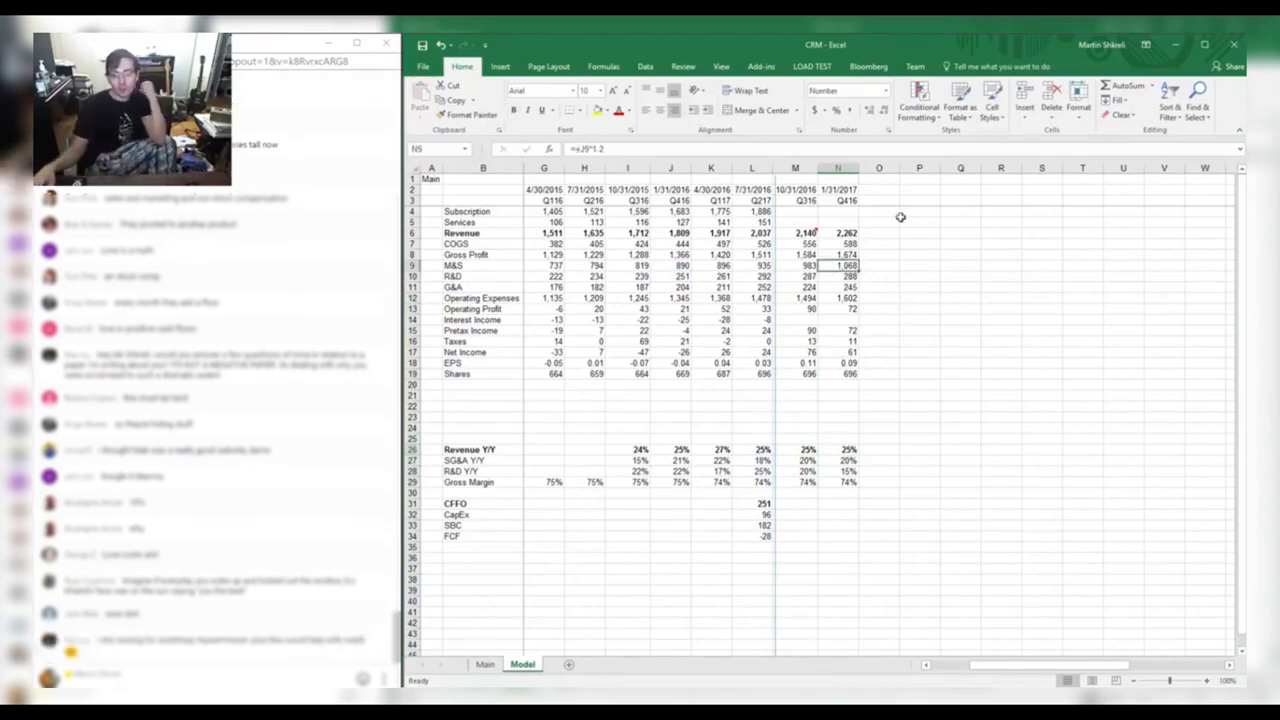
{"action": "left_click", "coordinate": [995, 200]}
{"action": "double_click", "coordinate": [818, 202]}
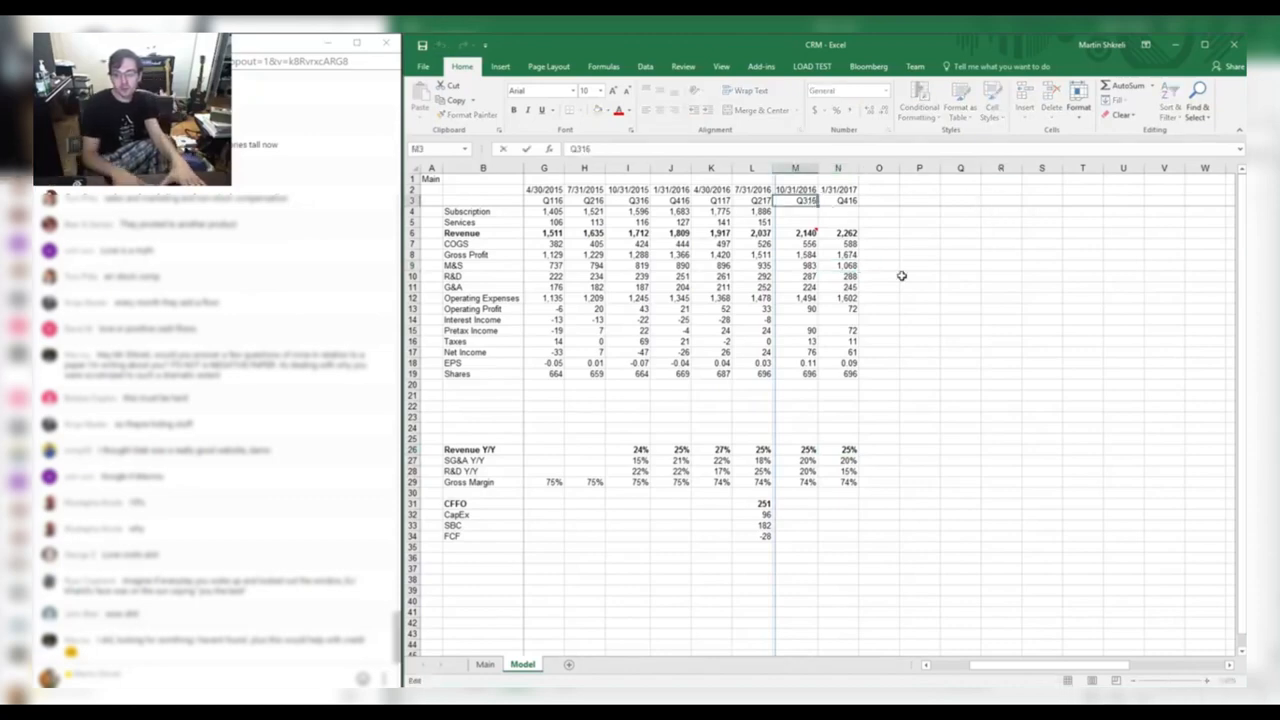
{"action": "key", "text": "Tab"}
{"action": "key", "text": "F2"}
{"action": "key", "text": "BackSpace"}
{"action": "type", "text": "7"}
{"action": "key", "text": "Tab"}
Add the annual column headers 2015, 2016 and 2017 in R3:T3.
{"action": "key", "text": "Right"}
{"action": "key", "text": "Right"}
{"action": "key", "text": "Right"}
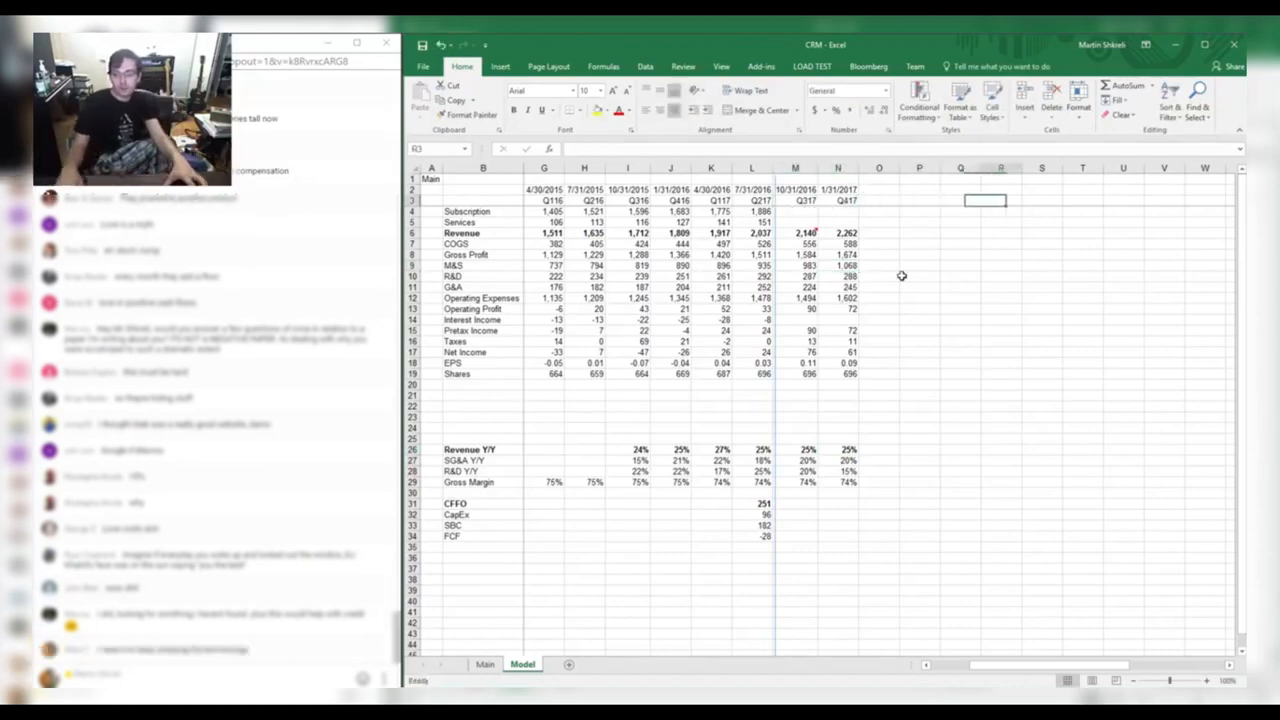
{"action": "type", "text": "2015"}
{"action": "key", "text": "Tab"}
{"action": "type", "text": "2016"}
{"action": "key", "text": "Tab"}
{"action": "type", "text": "2017"}
Link the 2017 period-end date in T2 to the last projected quarter's date in N2.
{"action": "key", "text": "Up"}
{"action": "type", "text": "="}
{"action": "key", "text": "Left"}
{"action": "key", "text": "Left"}
{"action": "key", "text": "Left"}
{"action": "key", "text": "Left"}
{"action": "key", "text": "Left"}
{"action": "key", "text": "Left"}
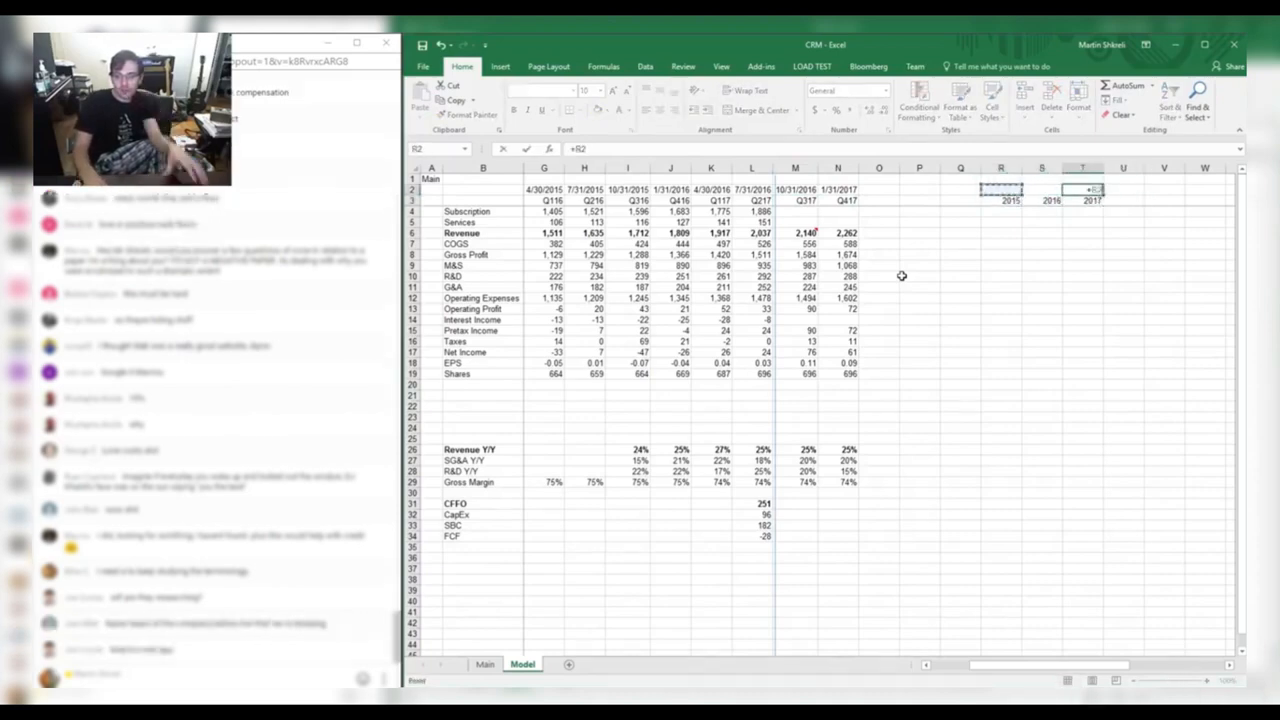
{"action": "key", "text": "shift+Tab"}
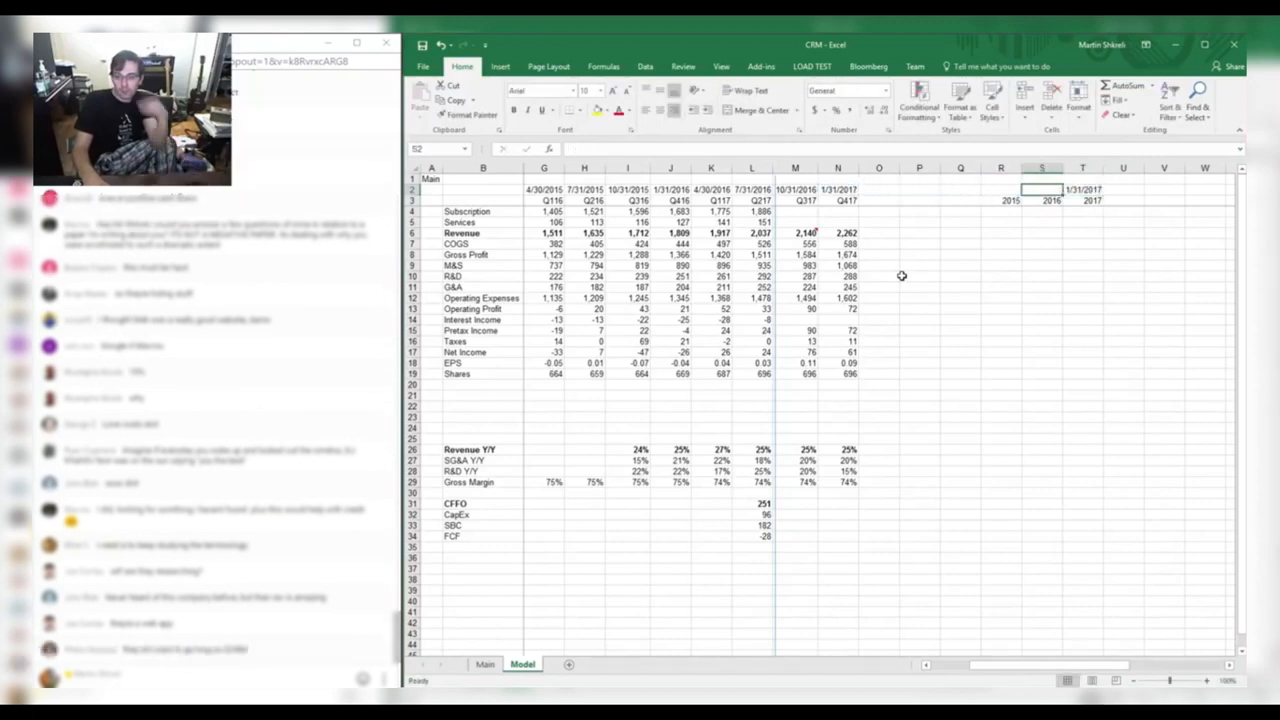
Review the projected G&A formulas in M11 and N11 and the gross profit formula in N8.
{"action": "key", "text": "Left"}
{"action": "key", "text": "Left"}
{"action": "key", "text": "Left"}
{"action": "key", "text": "Left"}
{"action": "key", "text": "Left"}
{"action": "key", "text": "Down"}
{"action": "key", "text": "Down"}
{"action": "key", "text": "Down"}
{"action": "key", "text": "Down"}
{"action": "key", "text": "Down"}
{"action": "key", "text": "Down"}
{"action": "key", "text": "Down"}
{"action": "key", "text": "Down"}
{"action": "key", "text": "Down"}
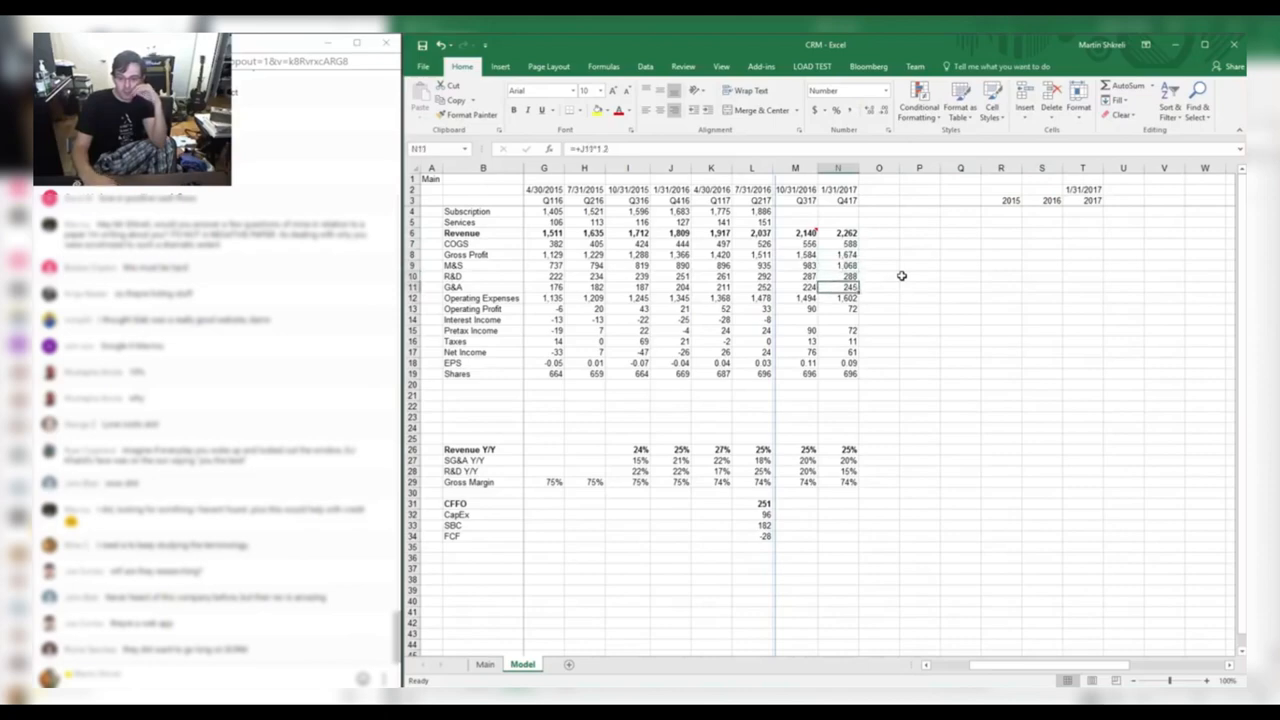
{"action": "key", "text": "Up"}
{"action": "key", "text": "Left"}
{"action": "key", "text": "Down"}
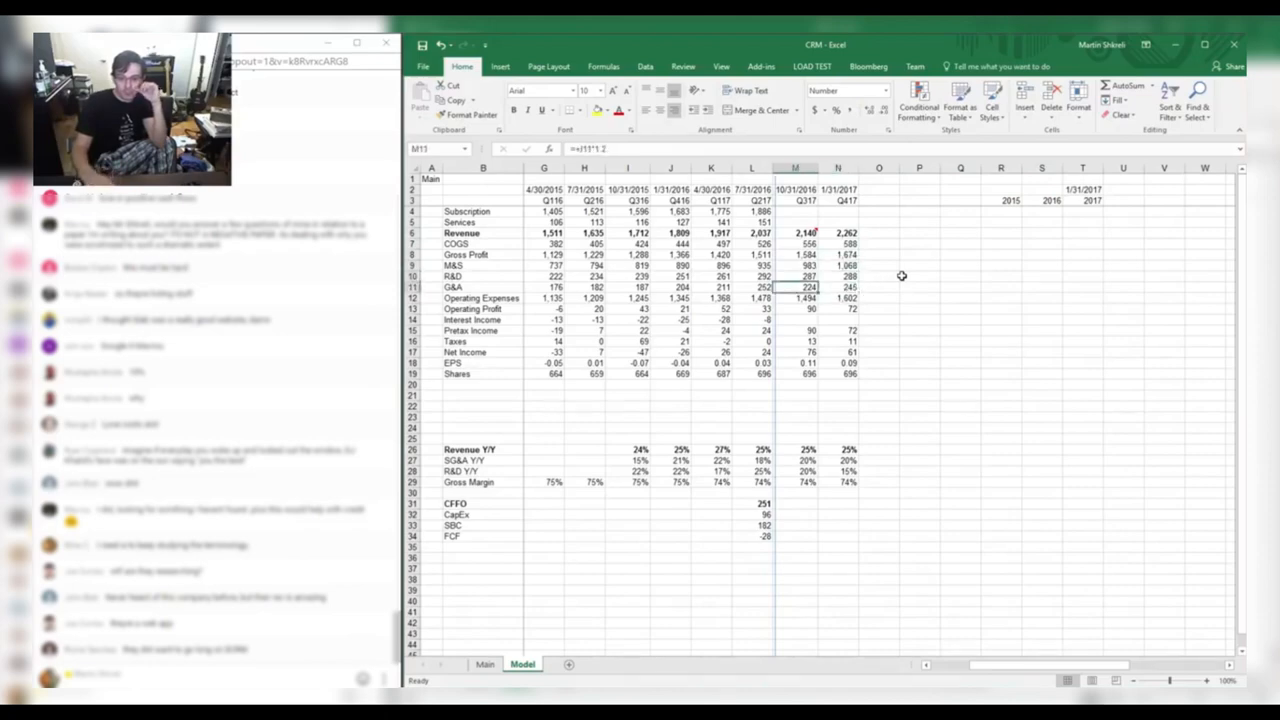
{"action": "key", "text": "Right"}
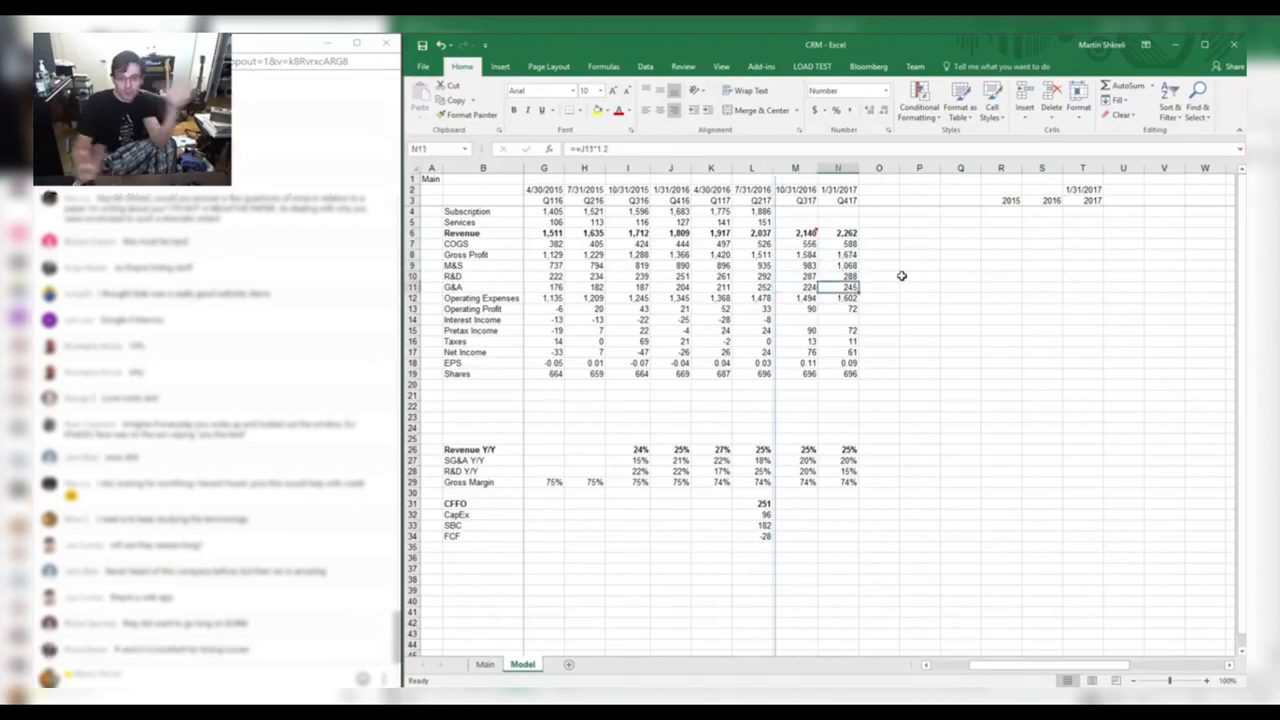
{"action": "key", "text": "Up"}
{"action": "key", "text": "Up"}
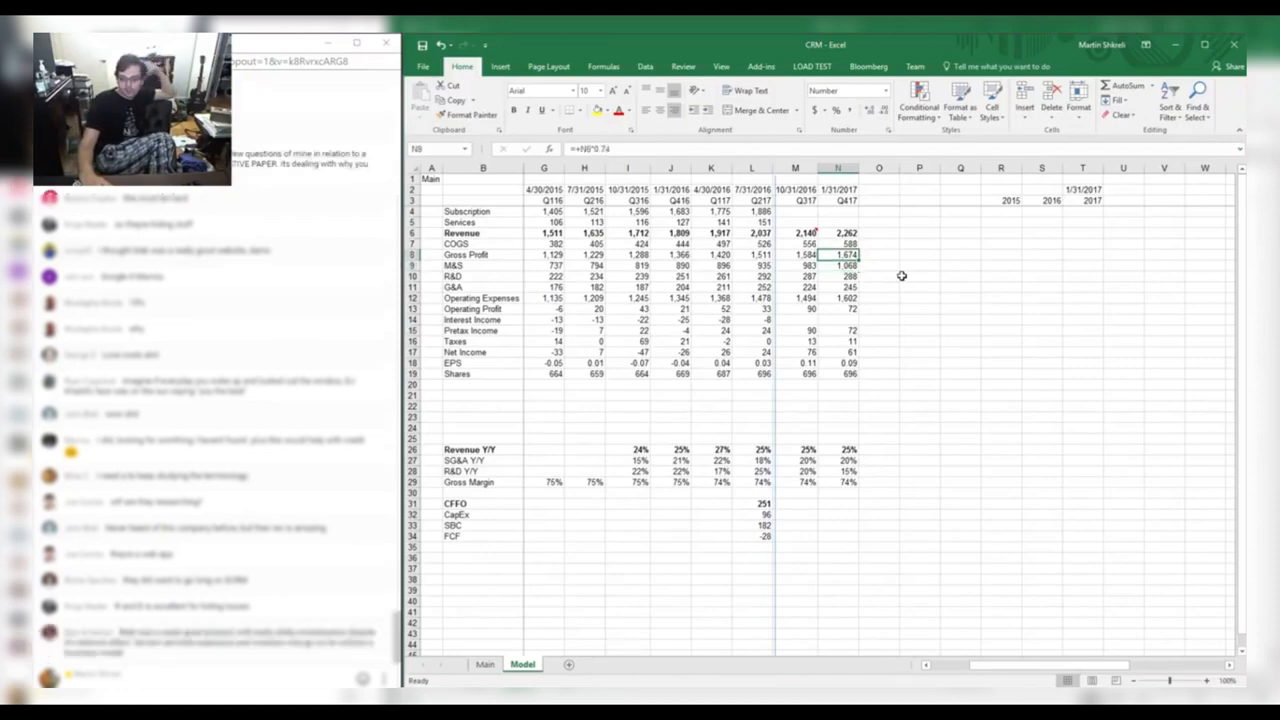
Link the 2016 period-end date in S2 to the Q416 quarter's date in J2.
{"action": "key", "text": "Up"}
{"action": "key", "text": "Up"}
{"action": "key", "text": "Up"}
{"action": "key", "text": "Up"}
{"action": "key", "text": "Up"}
{"action": "key", "text": "Up"}
{"action": "key", "text": "Right"}
{"action": "key", "text": "Right"}
{"action": "key", "text": "Right"}
{"action": "key", "text": "Right"}
{"action": "key", "text": "Right"}
{"action": "key", "text": "Right"}
{"action": "key", "text": "Left"}
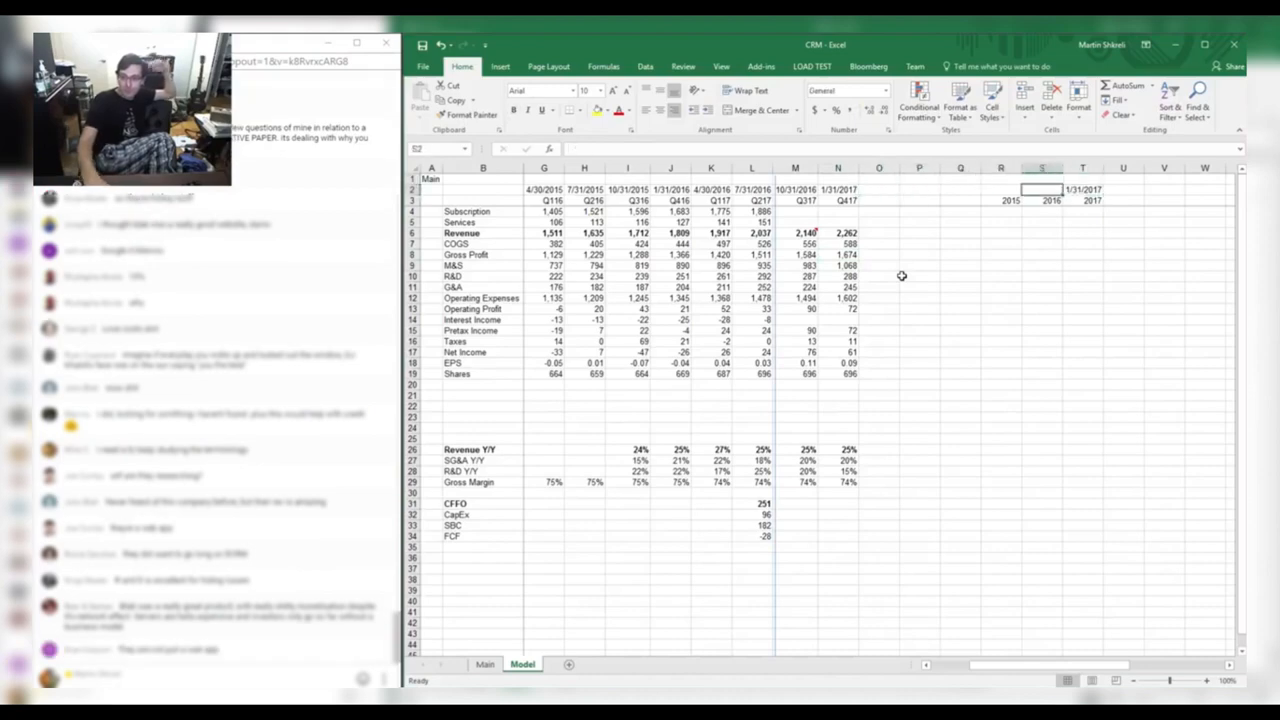
{"action": "type", "text": "="}
{"action": "key", "text": "Left"}
{"action": "key", "text": "Left"}
{"action": "key", "text": "Left"}
{"action": "key", "text": "Left"}
{"action": "key", "text": "Left"}
{"action": "key", "text": "Left"}
{"action": "key", "text": "Left"}
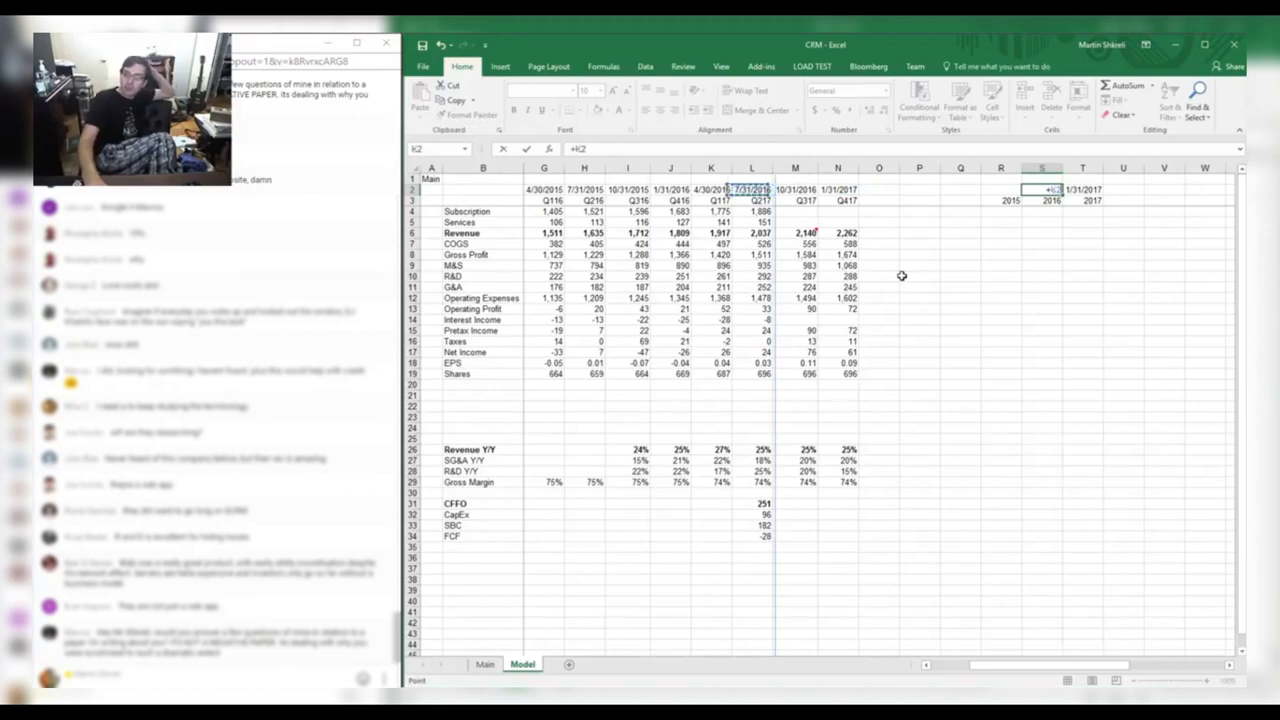
{"action": "key", "text": "Left"}
{"action": "key", "text": "Left"}
{"action": "key", "text": "Return"}
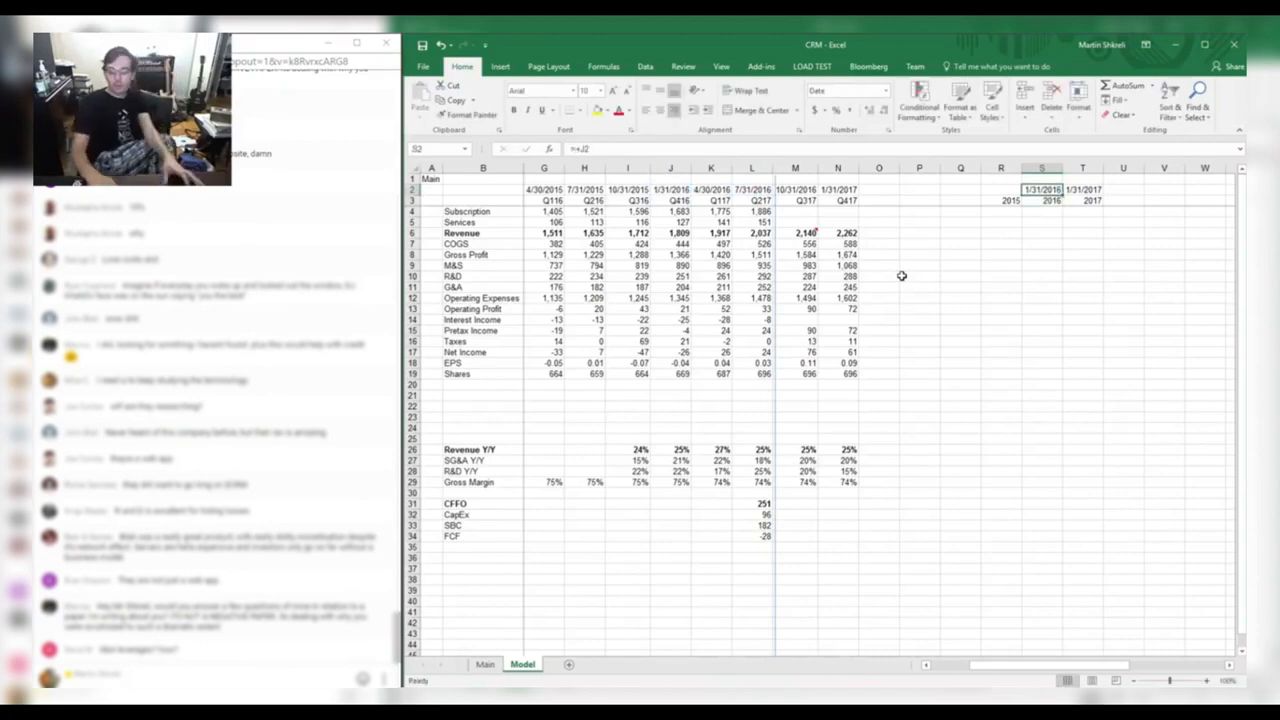
Link the 2015 period-end date in R2 to the Q415 date in F2 and widen the annual columns slightly.
{"action": "key", "text": "Left"}
{"action": "type", "text": "="}
{"action": "key", "text": "Left"}
{"action": "key", "text": "Left"}
{"action": "key", "text": "Left"}
{"action": "key", "text": "Left"}
{"action": "key", "text": "Left"}
{"action": "key", "text": "Left"}
{"action": "key", "text": "Left"}
{"action": "key", "text": "Left"}
{"action": "key", "text": "Left"}
{"action": "key", "text": "Left"}
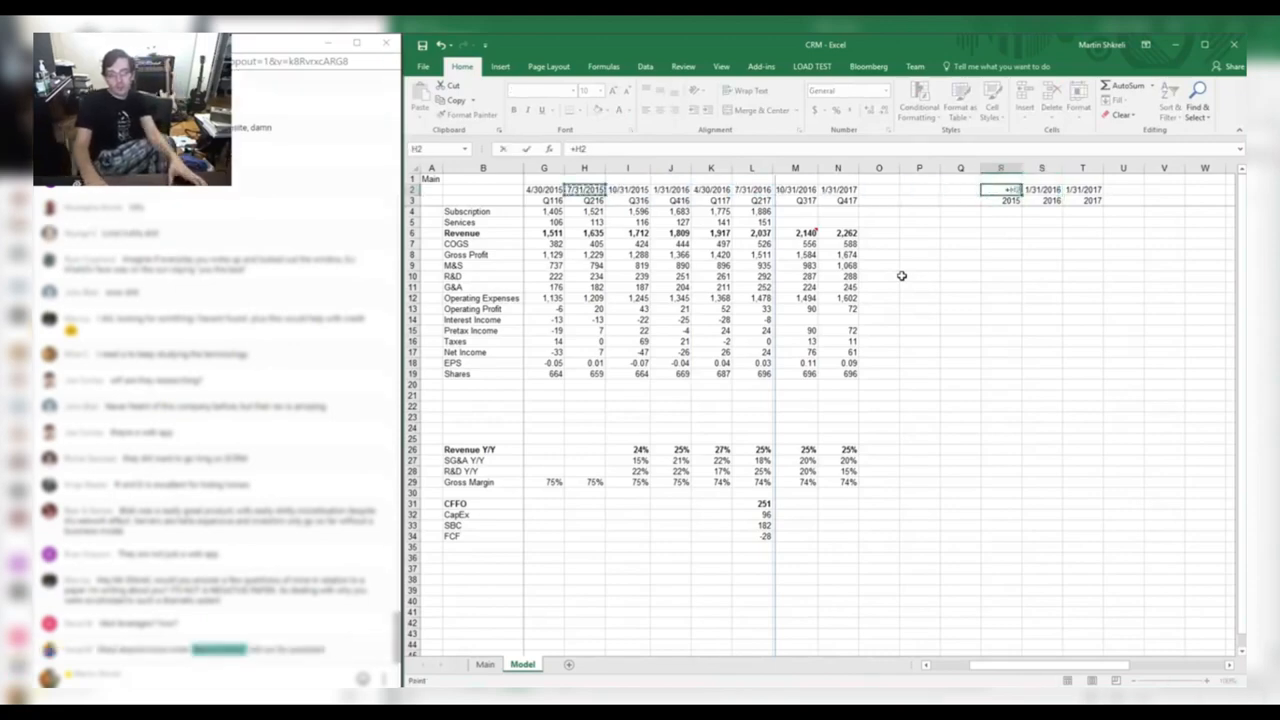
{"action": "key", "text": "Left"}
{"action": "key", "text": "Left"}
{"action": "key", "text": "Tab"}
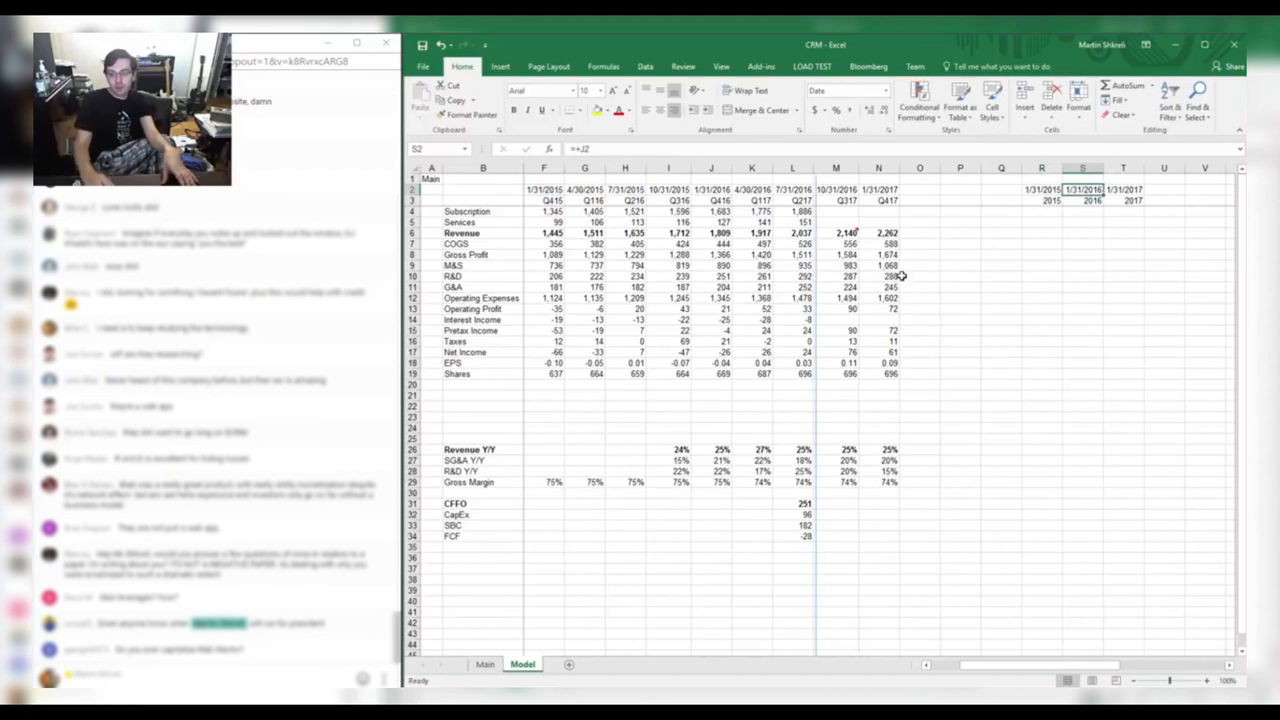
{"action": "left_click_drag", "start_coordinate": [1062, 169], "coordinate": [1106, 167]}
Project Subscription and Services for Q317 and Q417 in M4:N5 as the year-earlier quarter times 1.25.
{"action": "left_click", "coordinate": [1128, 243]}
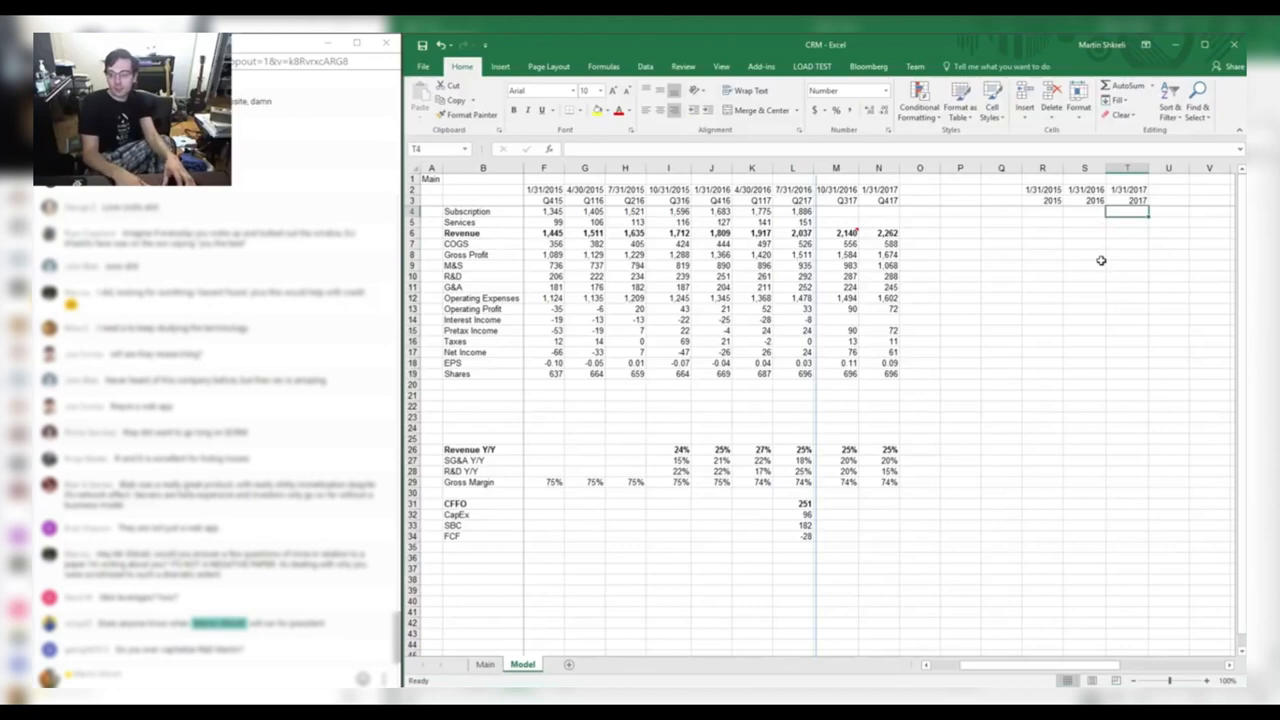
{"action": "key", "text": "ctrl+Left"}
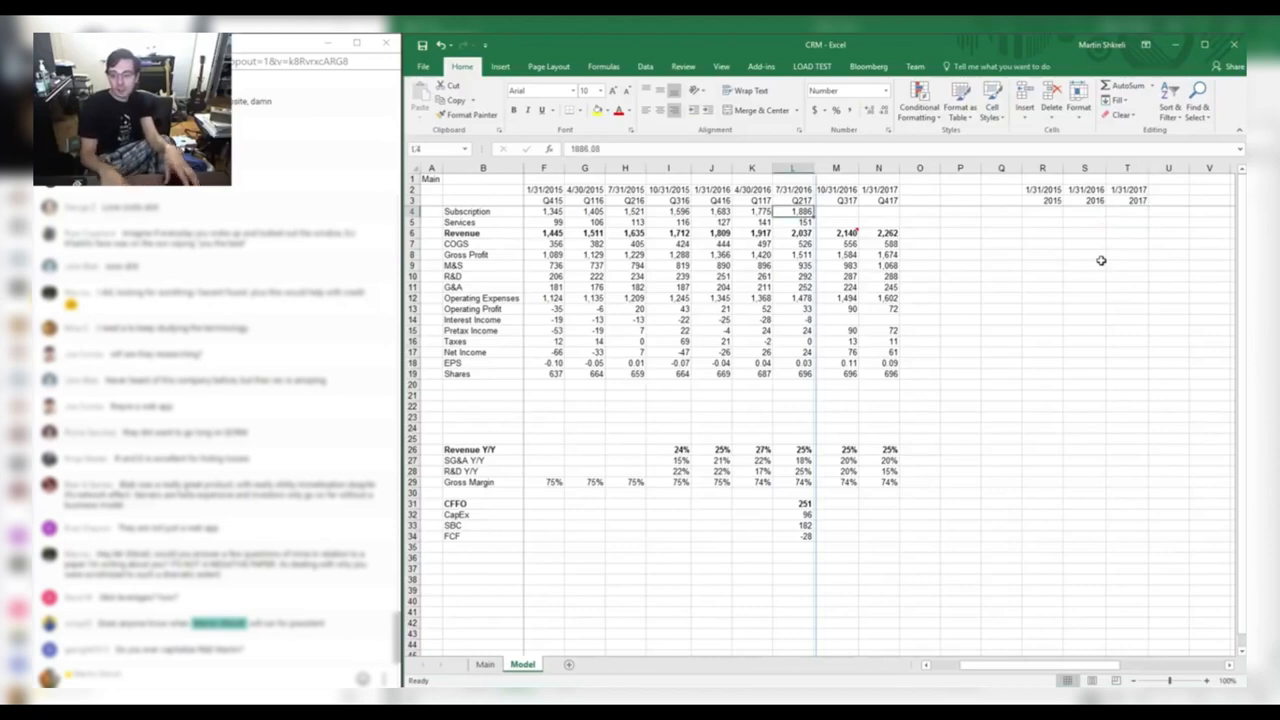
{"action": "key", "text": "Right"}
{"action": "type", "text": "="}
{"action": "key", "text": "Left"}
{"action": "key", "text": "Left"}
{"action": "key", "text": "Left"}
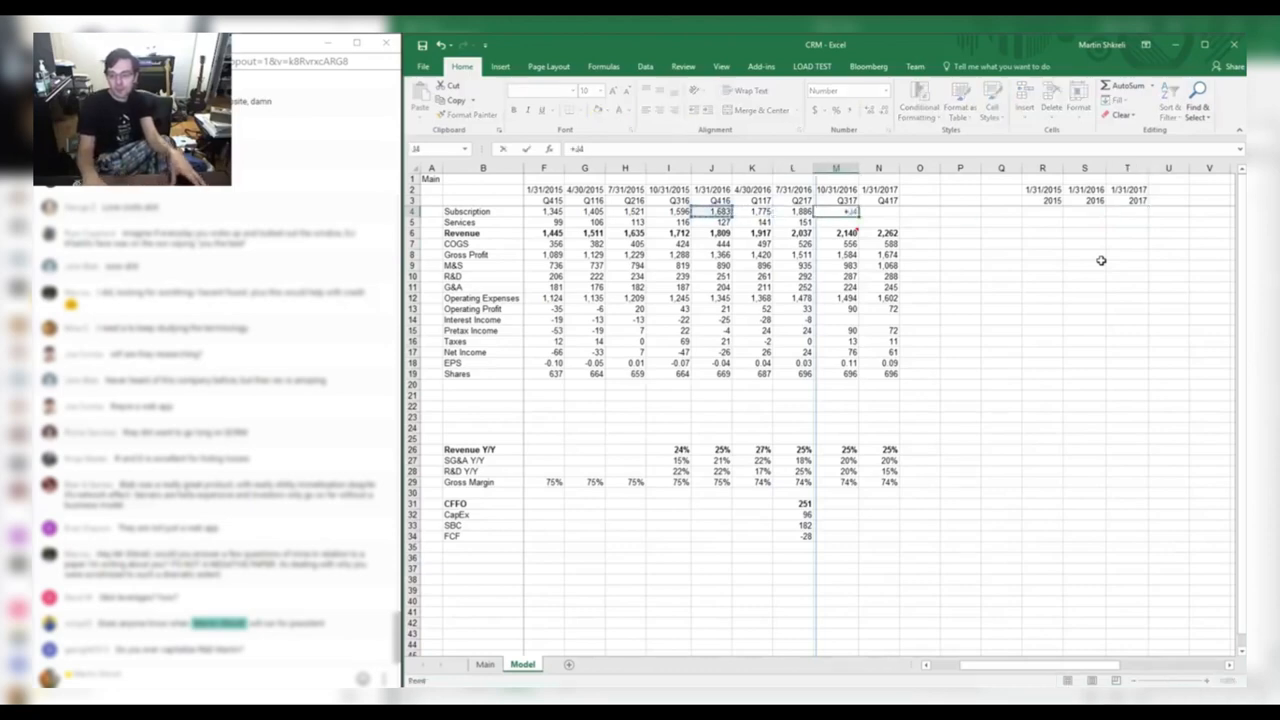
{"action": "type", "text": "*1.25"}
{"action": "key", "text": "Right"}
{"action": "key", "text": "Left"}
{"action": "key", "text": "ctrl+c"}
{"action": "key", "text": "shift+Right"}
{"action": "key", "text": "shift+Down"}
{"action": "key", "text": "ctrl+v"}
Enter the projected quarterly revenue in row 6 as the sum of Subscription and Services.
{"action": "key", "text": "Right"}
{"action": "key", "text": "Right"}
{"action": "key", "text": "Escape"}
{"action": "key", "text": "Left"}
{"action": "key", "text": "Down"}
{"action": "key", "text": "Down"}
{"action": "key", "text": "Left"}
{"action": "type", "text": "="}
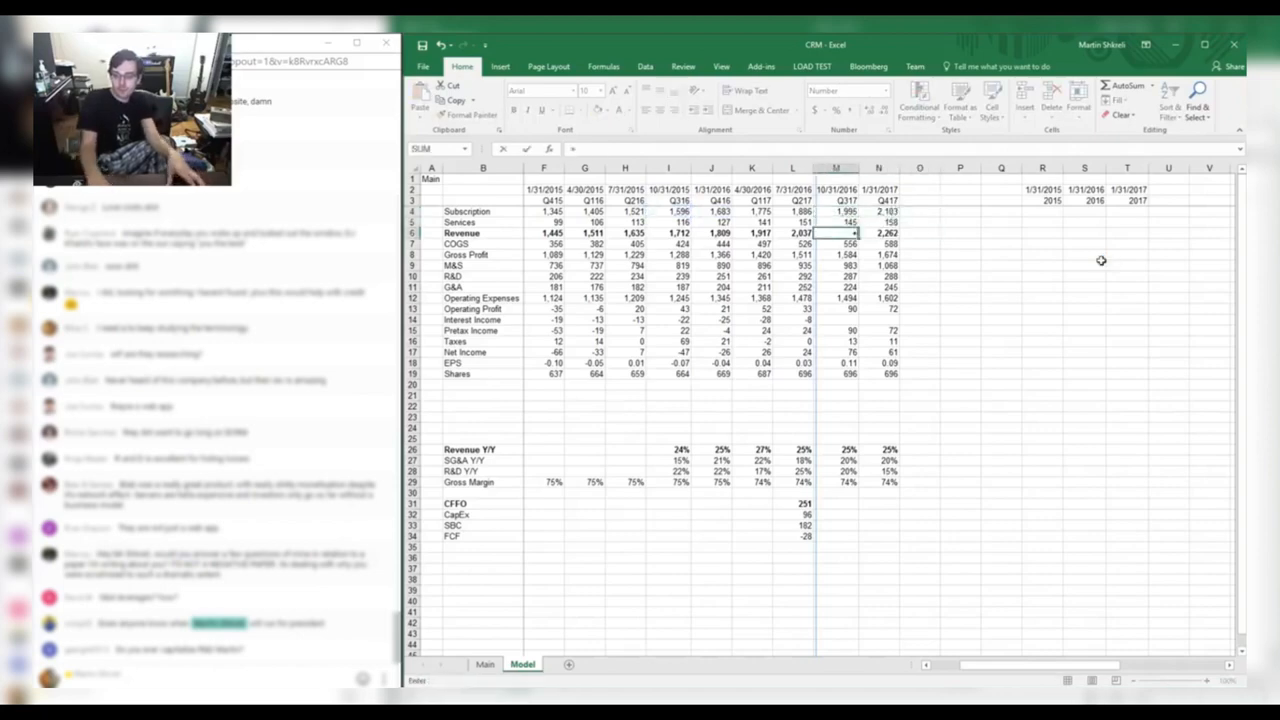
{"action": "key", "text": "Tab"}
{"action": "type", "text": "="}
{"action": "key", "text": "Up"}
{"action": "key", "text": "Up"}
{"action": "type", "text": "+"}
{"action": "key", "text": "Up"}
{"action": "key", "text": "Tab"}
Total 2017 Subscription in T4 with a SUM of the four quarters in K4:N4.
{"action": "key", "text": "Right"}
{"action": "key", "text": "Up"}
{"action": "key", "text": "Up"}
{"action": "key", "text": "Right"}
{"action": "key", "text": "Right"}
{"action": "key", "text": "Right"}
{"action": "key", "text": "Right"}
{"action": "key", "text": "Right"}
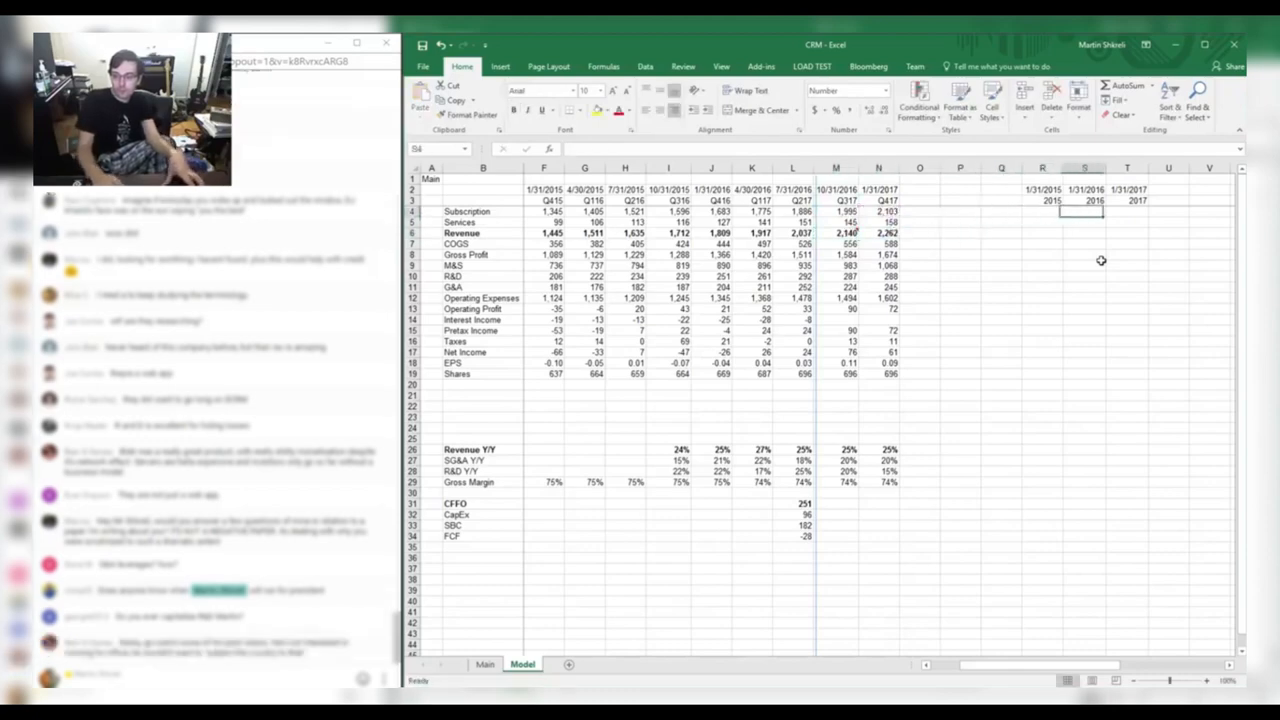
{"action": "key", "text": "Left"}
{"action": "type", "text": "=sum("}
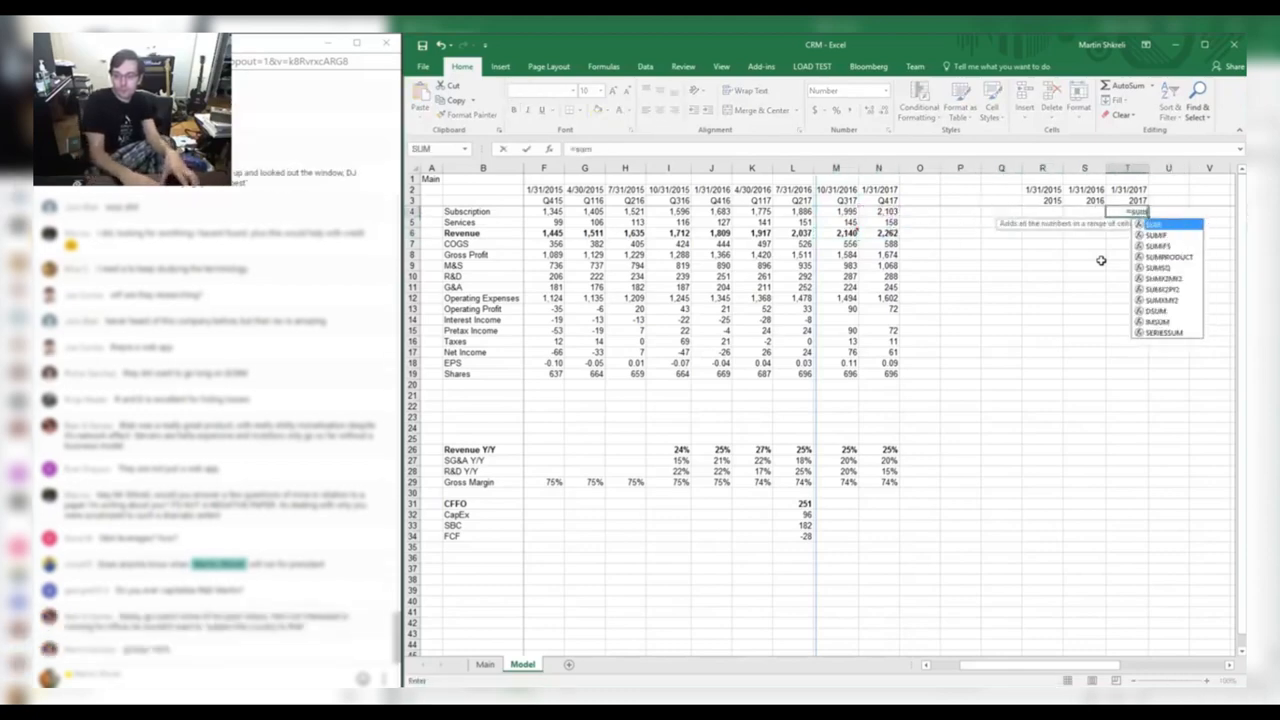
{"action": "key", "text": "Left"}
{"action": "key", "text": "Left"}
{"action": "key", "text": "Left"}
{"action": "key", "text": "Left"}
{"action": "key", "text": "Left"}
{"action": "key", "text": "Left"}
{"action": "key", "text": "shift+Left"}
{"action": "key", "text": "shift+Left"}
{"action": "key", "text": "shift+Left"}
{"action": "key", "text": "Return"}
Copy the four-quarter sum to Services in T5 and calculate 2017 Revenue in T6 as Subscription plus Services.
{"action": "key", "text": "Up"}
{"action": "key", "text": "ctrl+c"}
{"action": "key", "text": "Down"}
{"action": "key", "text": "ctrl+v"}
{"action": "key", "text": "Down"}
{"action": "type", "text": "+"}
{"action": "key", "text": "Up"}
{"action": "type", "text": "+"}
{"action": "key", "text": "Up"}
{"action": "key", "text": "Return"}
Copy the four-quarter sum to COGS in T7 and calculate 2017 Gross Profit in T8 as T6-T7.
{"action": "key", "text": "Up"}
{"action": "key", "text": "Up"}
{"action": "key", "text": "ctrl+c"}
{"action": "key", "text": "Down"}
{"action": "key", "text": "Down"}
{"action": "key", "text": "ctrl+v"}
{"action": "key", "text": "Down"}
{"action": "type", "text": "+"}
{"action": "key", "text": "Up"}
{"action": "key", "text": "Up"}
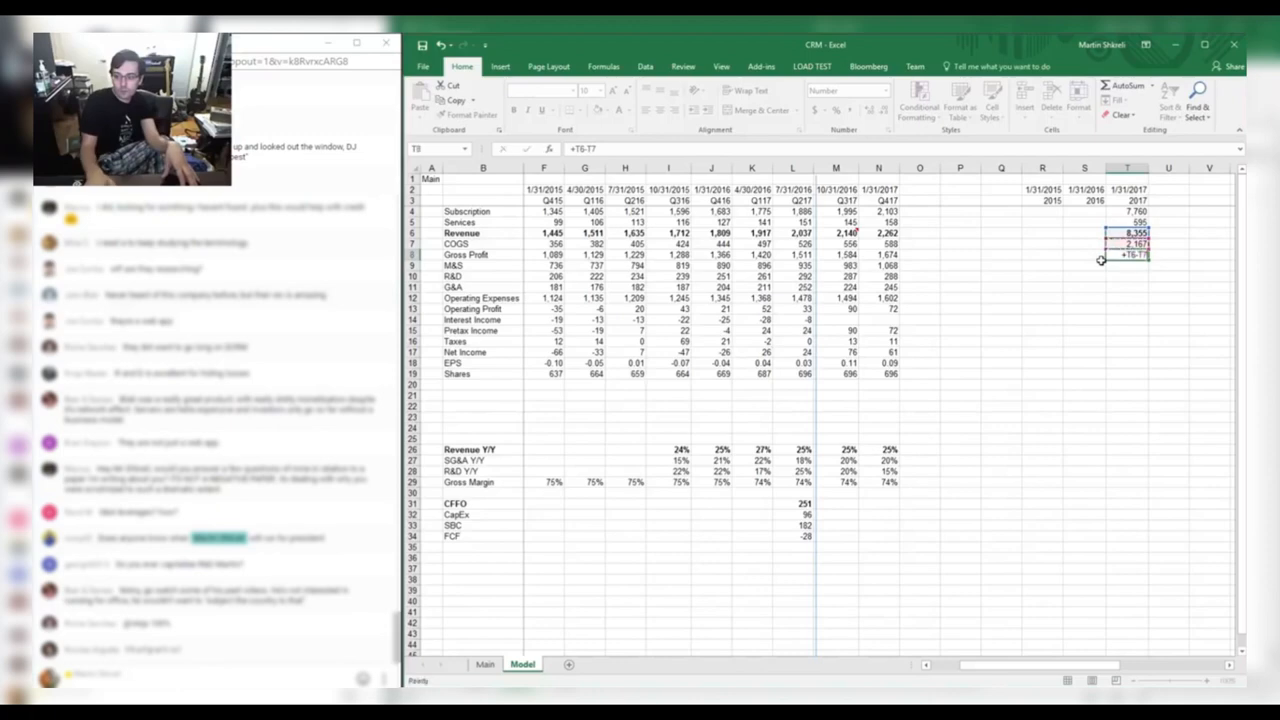
{"action": "key", "text": "Return"}
Fill 2017 M&S, R&D and G&A in T9:T11 with the copied four-quarter sum.
{"action": "key", "text": "ctrl+v"}
{"action": "key", "text": "Down"}
{"action": "key", "text": "ctrl+v"}
{"action": "key", "text": "Down"}
{"action": "key", "text": "ctrl+v"}
{"action": "key", "text": "Down"}
Copy the Operating Expenses and Operating Profit formulas from N12:N13 to the 2017 column in T12:T13.
{"action": "key", "text": "ctrl+Left"}
{"action": "key", "text": "shift+Down"}
{"action": "key", "text": "ctrl+c"}
{"action": "key", "text": "Right"}
{"action": "key", "text": "Right"}
{"action": "key", "text": "Right"}
{"action": "key", "text": "Right"}
{"action": "key", "text": "Right"}
{"action": "key", "text": "Right"}
{"action": "key", "text": "ctrl+v"}
{"action": "key", "text": "Escape"}
Copy the four-quarter sum from G&A in T11 to 2017 Interest Income in T14.
{"action": "key", "text": "Up"}
{"action": "key", "text": "ctrl+c"}
{"action": "key", "text": "Down"}
{"action": "key", "text": "Down"}
{"action": "key", "text": "Down"}
{"action": "key", "text": "ctrl+v"}
{"action": "key", "text": "Down"}
{"action": "key", "text": "Escape"}
Calculate 2017 Pretax Income in T15 as Operating Profit plus Interest Income.
{"action": "type", "text": "+"}
{"action": "key", "text": "Up"}
{"action": "key", "text": "Up"}
{"action": "type", "text": "+"}
{"action": "key", "text": "Up"}
{"action": "key", "text": "Return"}
Copy the four-quarter sum from Interest Income in T14 to 2017 Taxes in T16.
{"action": "key", "text": "Up"}
{"action": "key", "text": "ctrl+c"}
{"action": "key", "text": "Down"}
{"action": "key", "text": "Down"}
{"action": "key", "text": "ctrl+v"}
{"action": "key", "text": "Down"}
{"action": "key", "text": "Escape"}
Calculate 2017 Net Income in T17 as Pretax Income minus Taxes, T15-T16.
{"action": "type", "text": "+"}
{"action": "key", "text": "Up"}
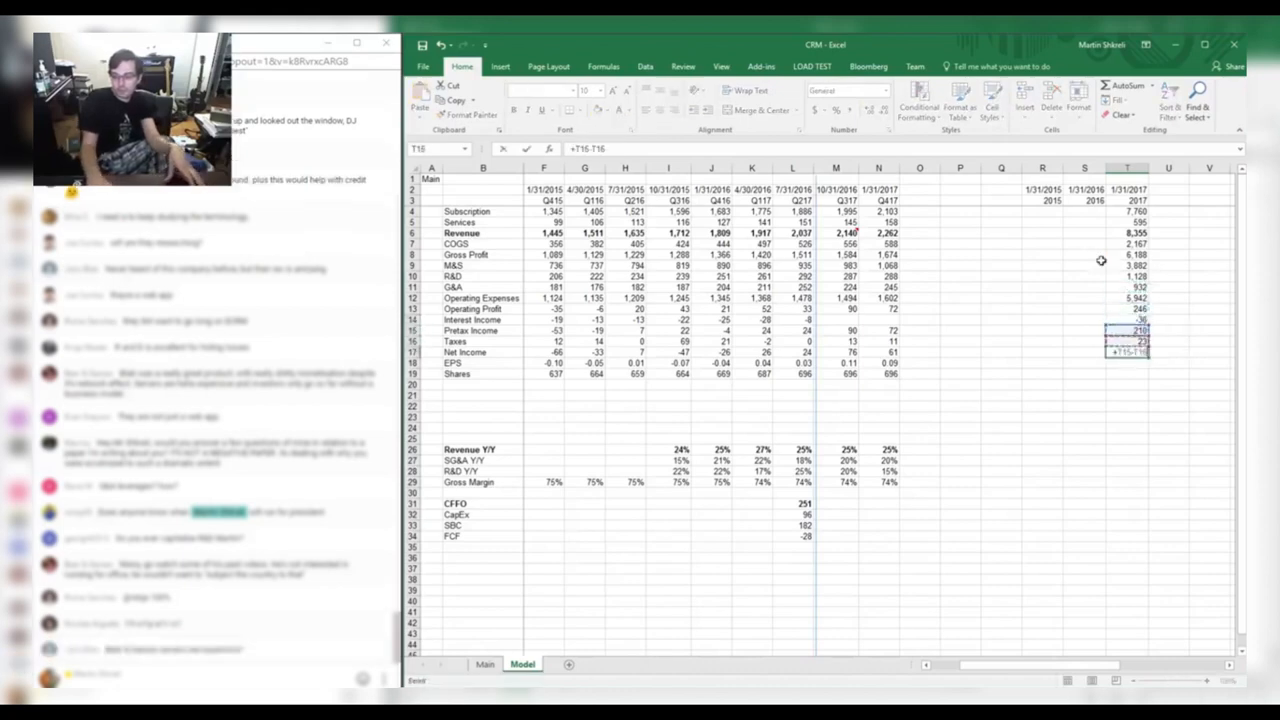
{"action": "key", "text": "Return"}
Calculate 2017 Shares in T19 as the average of the four quarterly share counts in K19:N19.
{"action": "type", "text": "=average("}
{"action": "key", "text": "Left"}
{"action": "key", "text": "Left"}
{"action": "key", "text": "Left"}
{"action": "key", "text": "Left"}
{"action": "key", "text": "Left"}
{"action": "key", "text": "Left"}
{"action": "key", "text": "shift+Left"}
{"action": "key", "text": "shift+Left"}
{"action": "key", "text": "shift+Left"}
{"action": "key", "text": "Return"}
Calculate 2017 EPS in T18 as Net Income divided by Shares, T17/T19, and format it with two decimals.
{"action": "key", "text": "Up"}
{"action": "key", "text": "Up"}
{"action": "type", "text": "+"}
{"action": "key", "text": "Up"}
{"action": "type", "text": "/"}
{"action": "key", "text": "Down"}
{"action": "key", "text": "Down"}
{"action": "key", "text": "Return"}
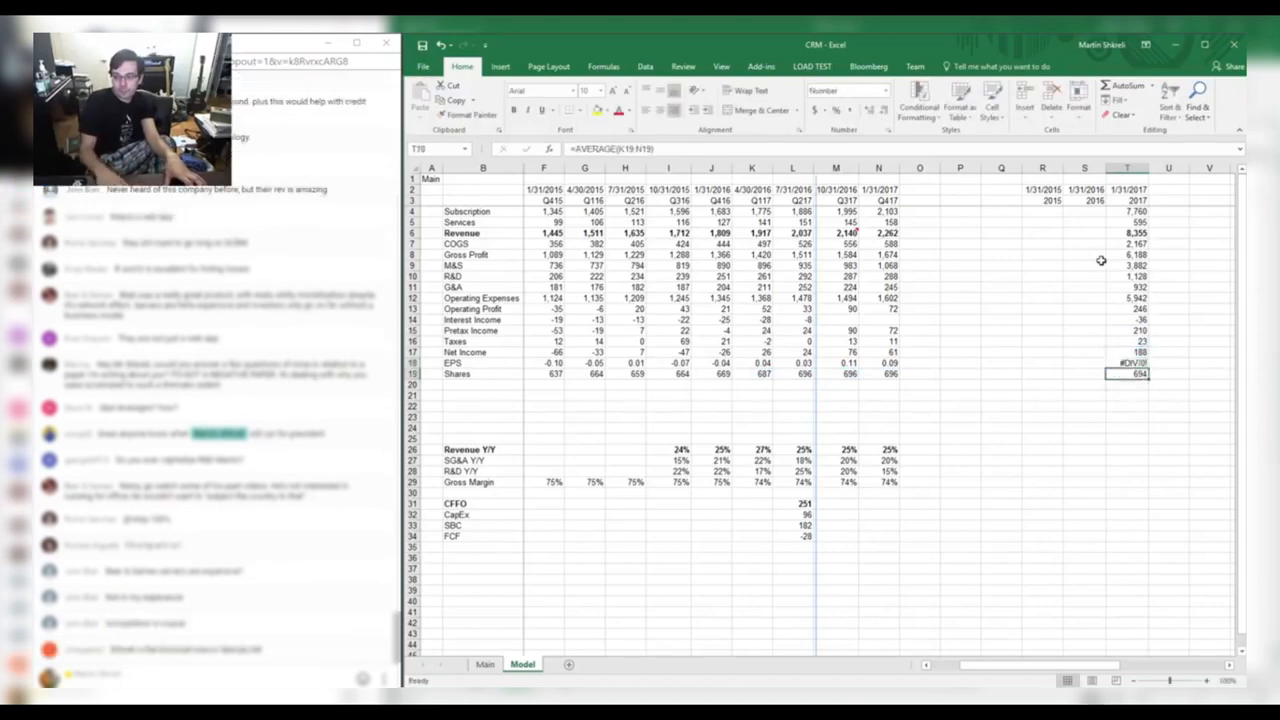
{"action": "key", "text": "Up"}
{"action": "type", "text": "="}
{"action": "key", "text": "Up"}
{"action": "key", "text": "Return"}
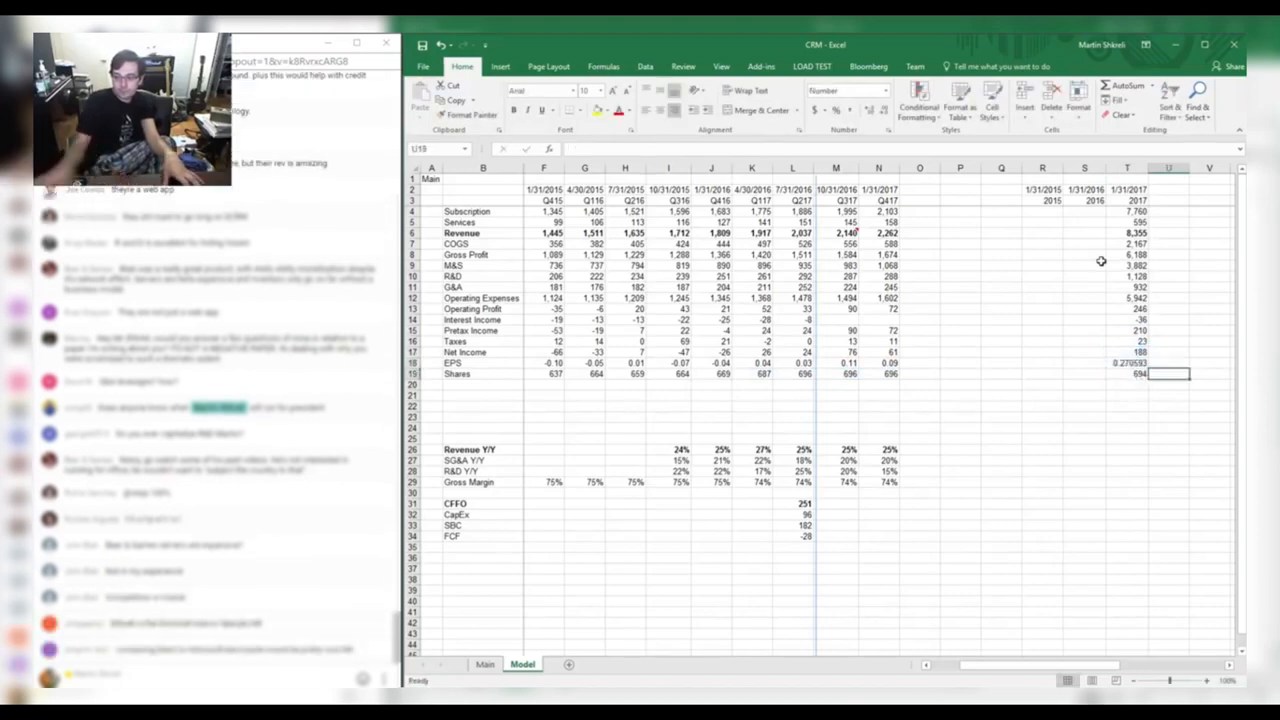
{"action": "key", "text": "Up"}
{"action": "key", "text": "ctrl+shift+1"}
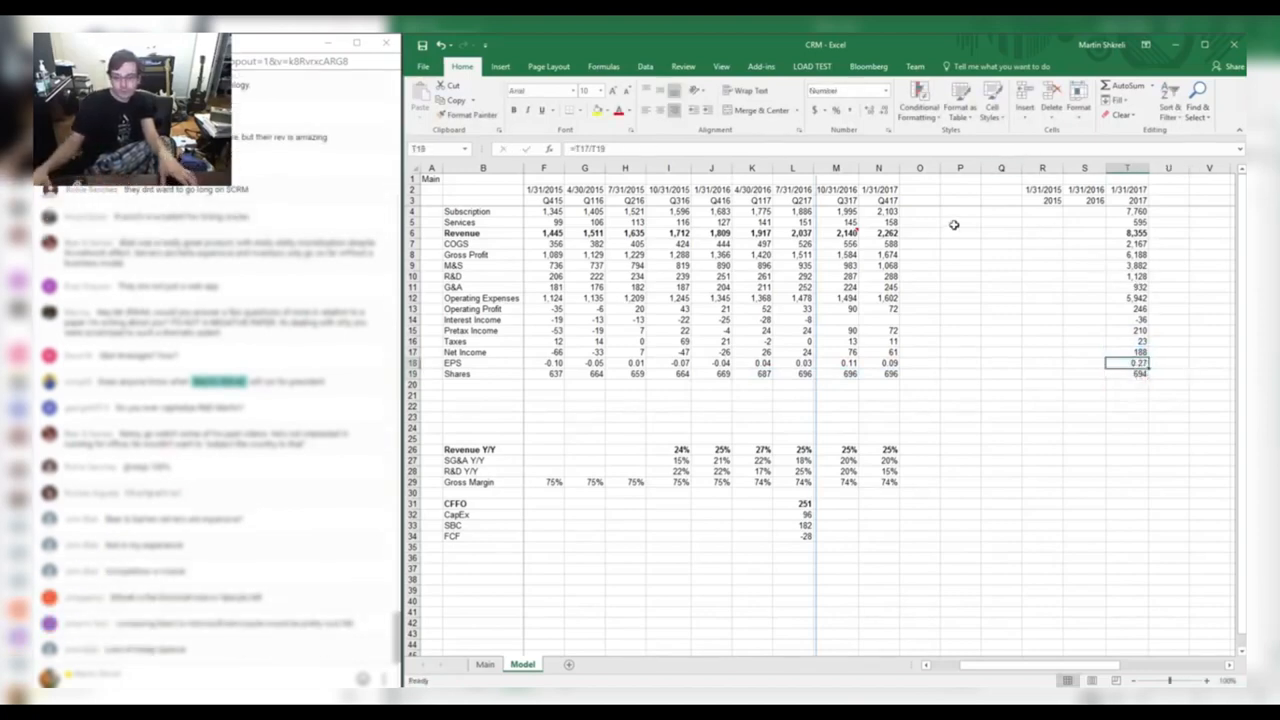
Duplicate the vertical divider line and place the copy between the 2016 and 2017 annual columns.
{"action": "left_click", "coordinate": [815, 287]}
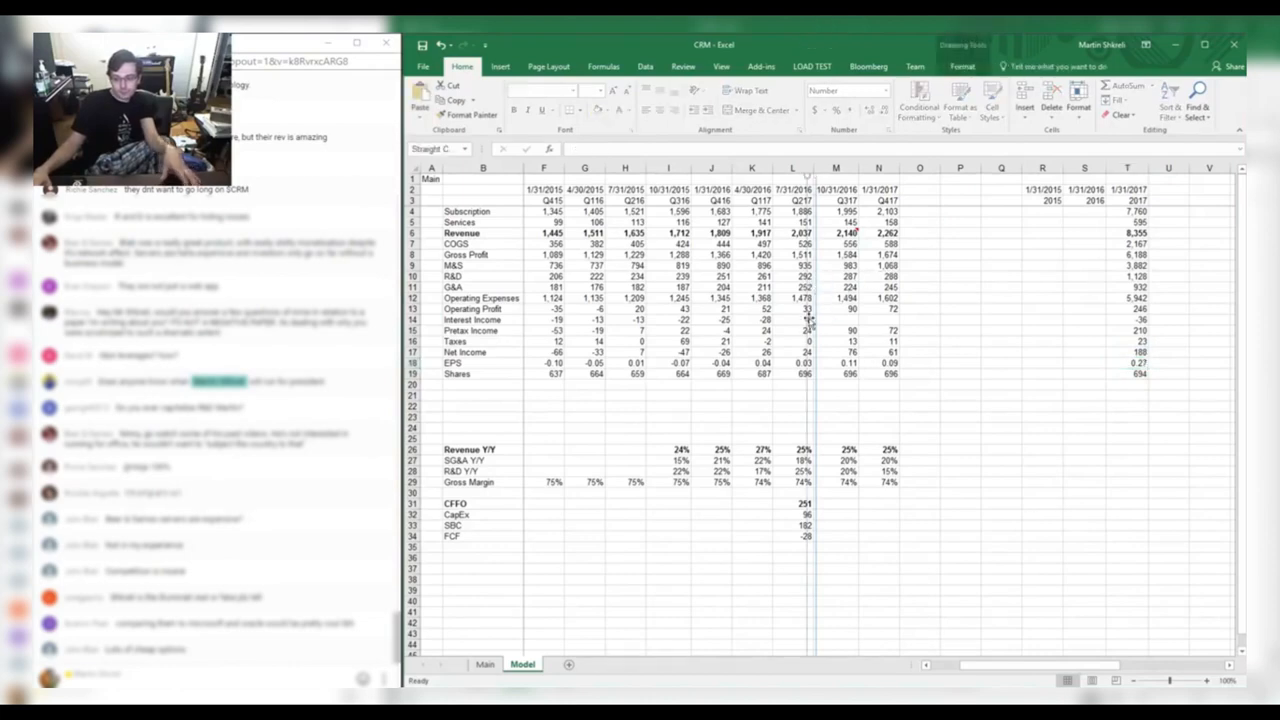
Enter the next fiscal year-end date in U2 as the 2017 date plus 365 days, T2+365.
{"action": "left_click", "coordinate": [1168, 190]}
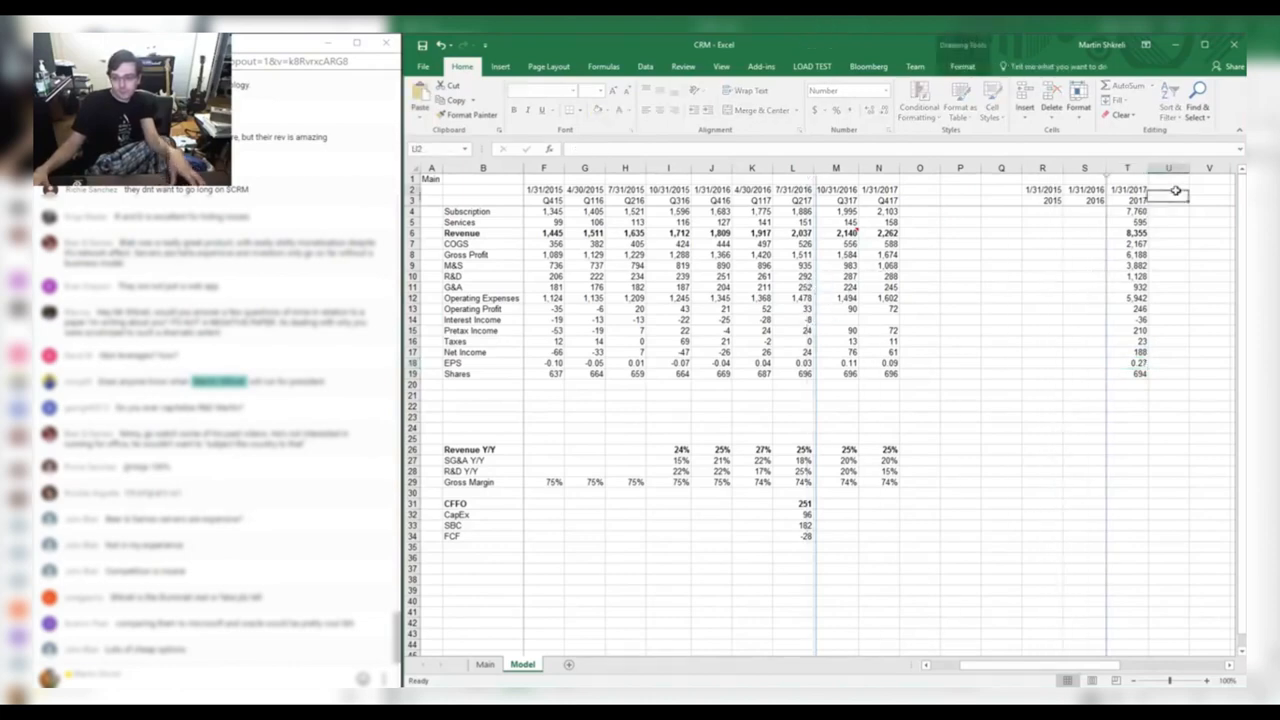
{"action": "type", "text": "="}
{"action": "key", "text": "Left"}
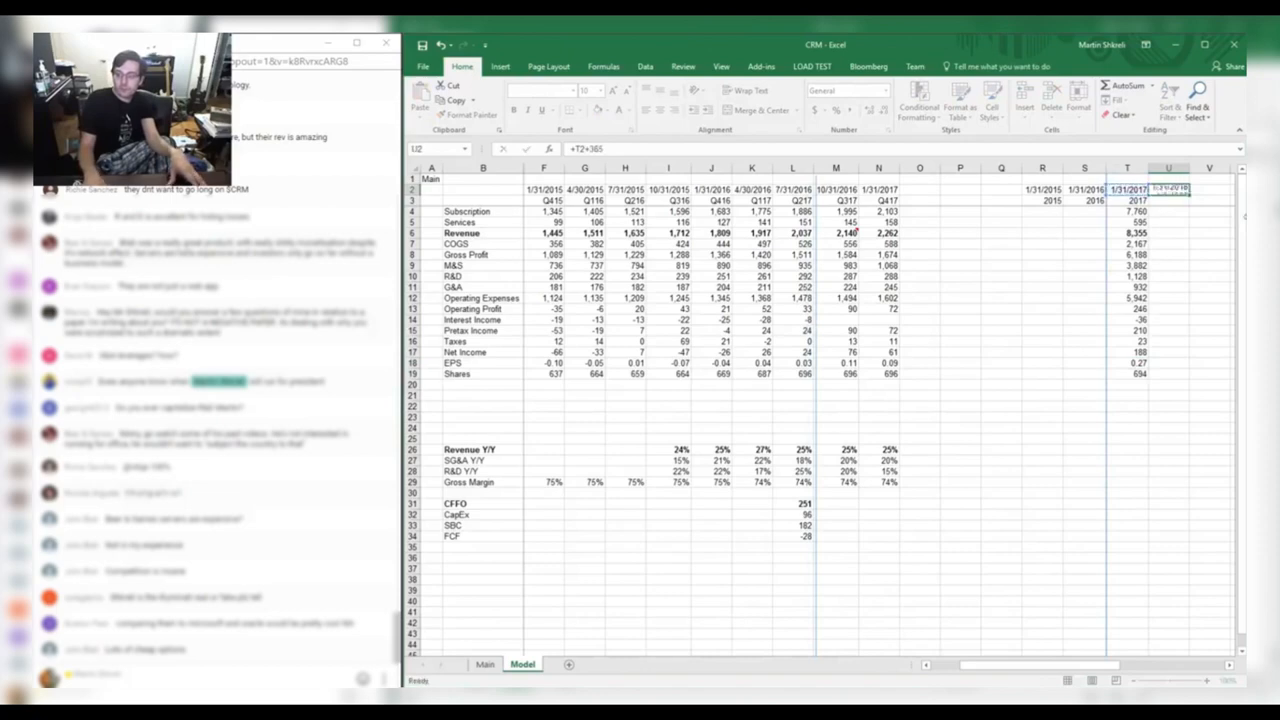
{"action": "key", "text": "Return"}
Copy the year-end date formula from U2 across row 2 through AI2.
{"action": "key", "text": "Up"}
{"action": "key", "text": "ctrl+c"}
{"action": "key", "text": "shift+Right"}
{"action": "key", "text": "shift+Right"}
{"action": "key", "text": "shift+Right"}
{"action": "key", "text": "shift+Right"}
{"action": "key", "text": "shift+Right"}
{"action": "key", "text": "shift+Right"}
{"action": "key", "text": "shift+Right"}
{"action": "key", "text": "shift+Right"}
{"action": "key", "text": "shift+Right"}
{"action": "key", "text": "shift+Right"}
{"action": "key", "text": "shift+Right"}
{"action": "key", "text": "shift+Right"}
{"action": "key", "text": "shift+Right"}
{"action": "key", "text": "shift+Right"}
{"action": "key", "text": "ctrl+v"}
{"action": "key", "text": "Down"}
{"action": "key", "text": "Escape"}
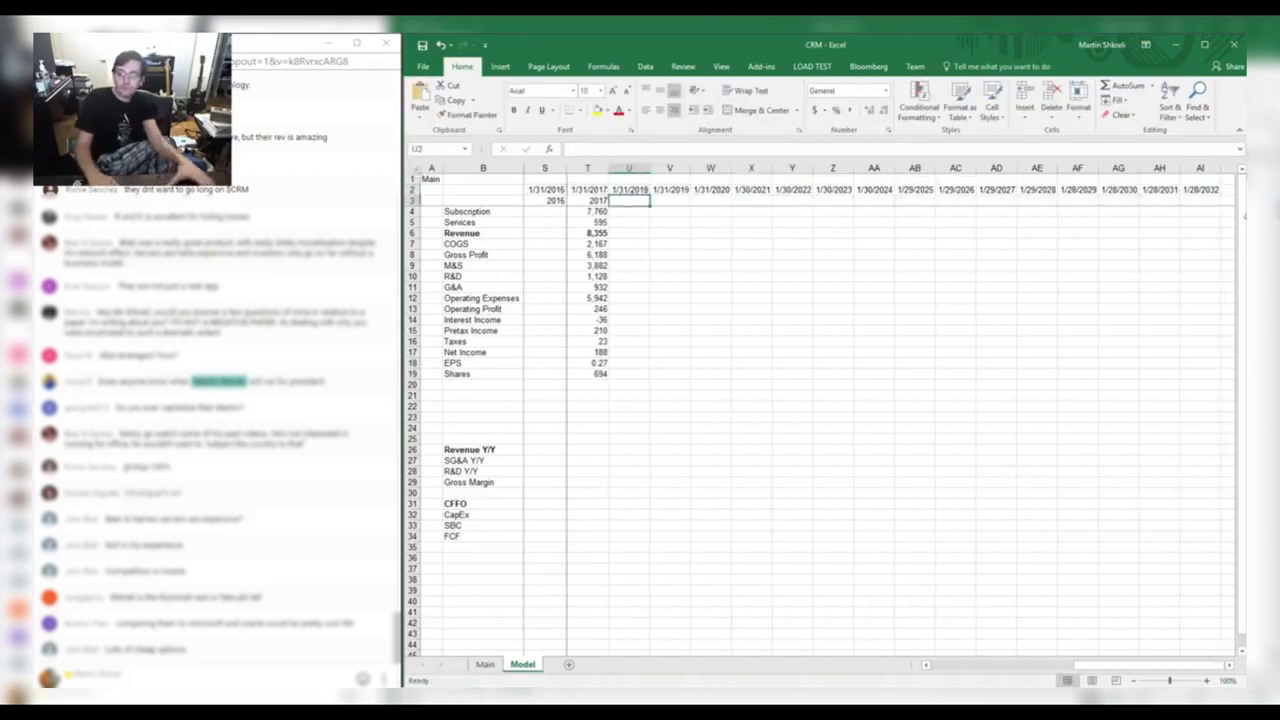
Enter the 2018 year heading in U3 as the previous year plus one, T3+1.
{"action": "type", "text": "="}
{"action": "key", "text": "Left"}
{"action": "type", "text": "+1"}
{"action": "key", "text": "Return"}
Copy the year heading formula from U3 across row 3 beneath the projected dates.
{"action": "key", "text": "Up"}
{"action": "key", "text": "ctrl+c"}
{"action": "key", "text": "shift+Right"}
{"action": "key", "text": "shift+Right"}
{"action": "key", "text": "shift+Right"}
{"action": "key", "text": "shift+Right"}
{"action": "key", "text": "shift+Right"}
{"action": "key", "text": "shift+Right"}
{"action": "key", "text": "shift+Right"}
{"action": "key", "text": "shift+Right"}
{"action": "key", "text": "shift+Right"}
{"action": "key", "text": "shift+Right"}
{"action": "key", "text": "shift+Right"}
{"action": "key", "text": "shift+Right"}
{"action": "key", "text": "shift+Right"}
{"action": "key", "text": "shift+Right"}
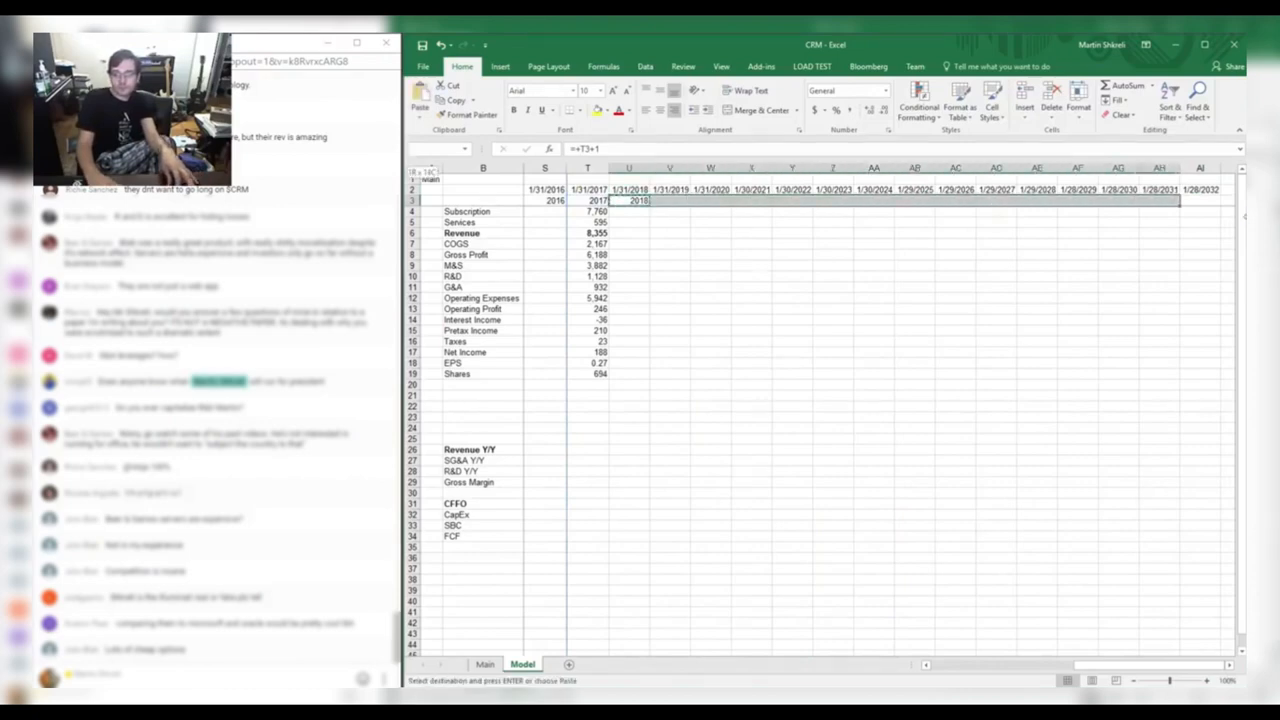
{"action": "key", "text": "Return"}
Project 2018 Subscription revenue in U4 as the 2017 value times 1.2.
{"action": "key", "text": "Down"}
{"action": "key", "text": "Left"}
{"action": "key", "text": "Right"}
{"action": "type", "text": "="}
{"action": "key", "text": "Left"}
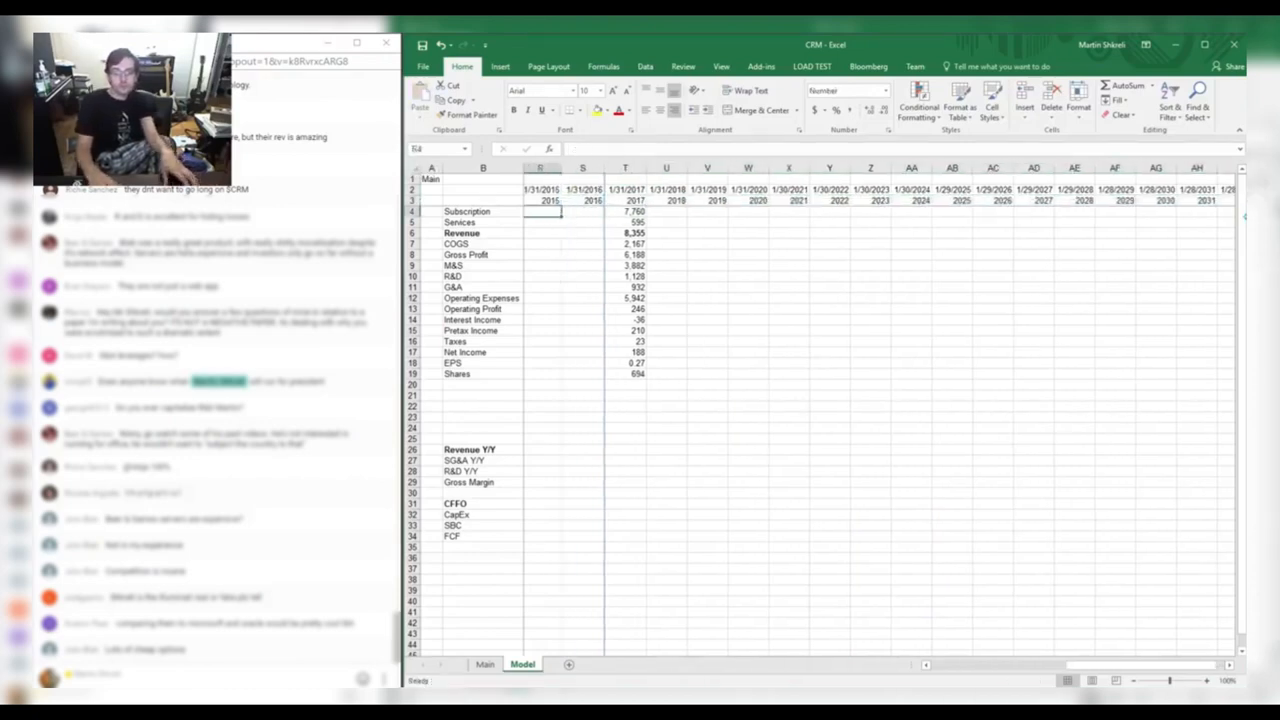
{"action": "type", "text": "*1.2"}
{"action": "key", "text": "Return"}
Copy the 2018 Subscription growth formula from U4 to 2019 and 2020 in V4:W4.
{"action": "key", "text": "Up"}
{"action": "key", "text": "ctrl+c"}
{"action": "key", "text": "shift+Right"}
{"action": "key", "text": "shift+Right"}
{"action": "key", "text": "Return"}
Copy the 2018 to 2020 Subscription formulas in U4:W4 down to Services in U5:W5.
{"action": "key", "text": "Down"}
{"action": "key", "text": "Left"}
{"action": "key", "text": "Up"}
{"action": "key", "text": "Right"}
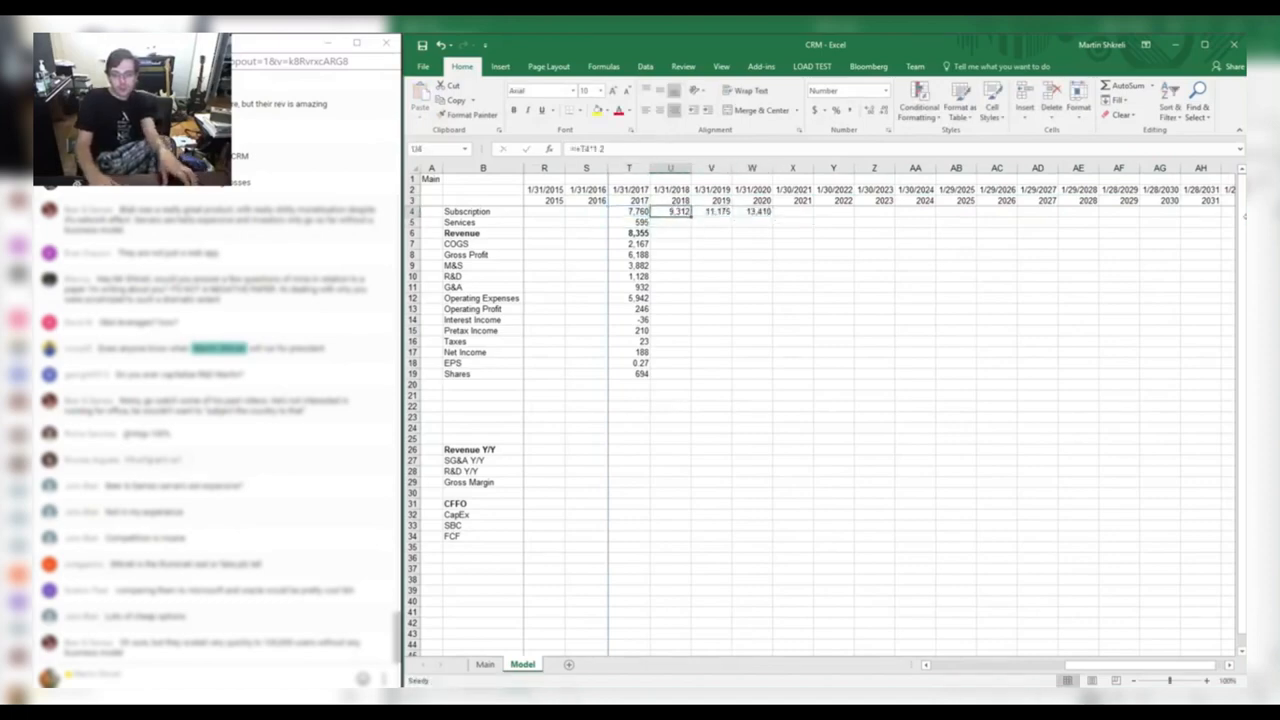
{"action": "key", "text": "shift+Right"}
{"action": "key", "text": "shift+Right"}
{"action": "key", "text": "ctrl+c"}
{"action": "key", "text": "Down"}
{"action": "key", "text": "Return"}
Project 2021 Subscription revenue in X4 as the 2020 value times 1.1.
{"action": "key", "text": "Up"}
{"action": "key", "text": "Right"}
{"action": "key", "text": "Right"}
{"action": "key", "text": "Right"}
{"action": "type", "text": "="}
{"action": "key", "text": "Left"}
{"action": "type", "text": "*1.1"}
{"action": "key", "text": "Return"}
Copy the growth formula from X4 to Subscription and Services for 2021 to 2023 in X4:Z5.
{"action": "key", "text": "Up"}
{"action": "key", "text": "ctrl+c"}
{"action": "key", "text": "shift+Right"}
{"action": "key", "text": "shift+Right"}
{"action": "key", "text": "ctrl+v"}
{"action": "key", "text": "Down"}
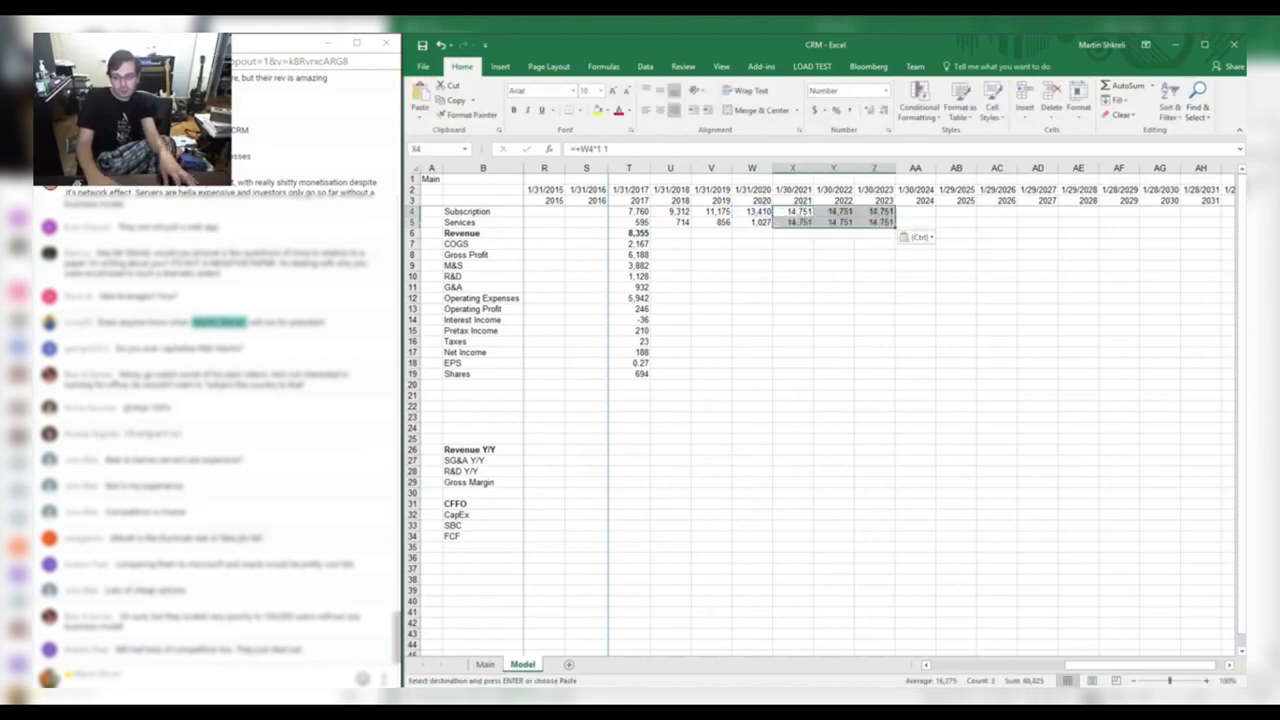
{"action": "key", "text": "Return"}
Project 2024 Subscription revenue in AA4 as the 2023 value times 1.01.
{"action": "key", "text": "Up"}
{"action": "key", "text": "Right"}
{"action": "key", "text": "Right"}
{"action": "key", "text": "Right"}
{"action": "type", "text": "="}
{"action": "key", "text": "Left"}
{"action": "type", "text": "*"}
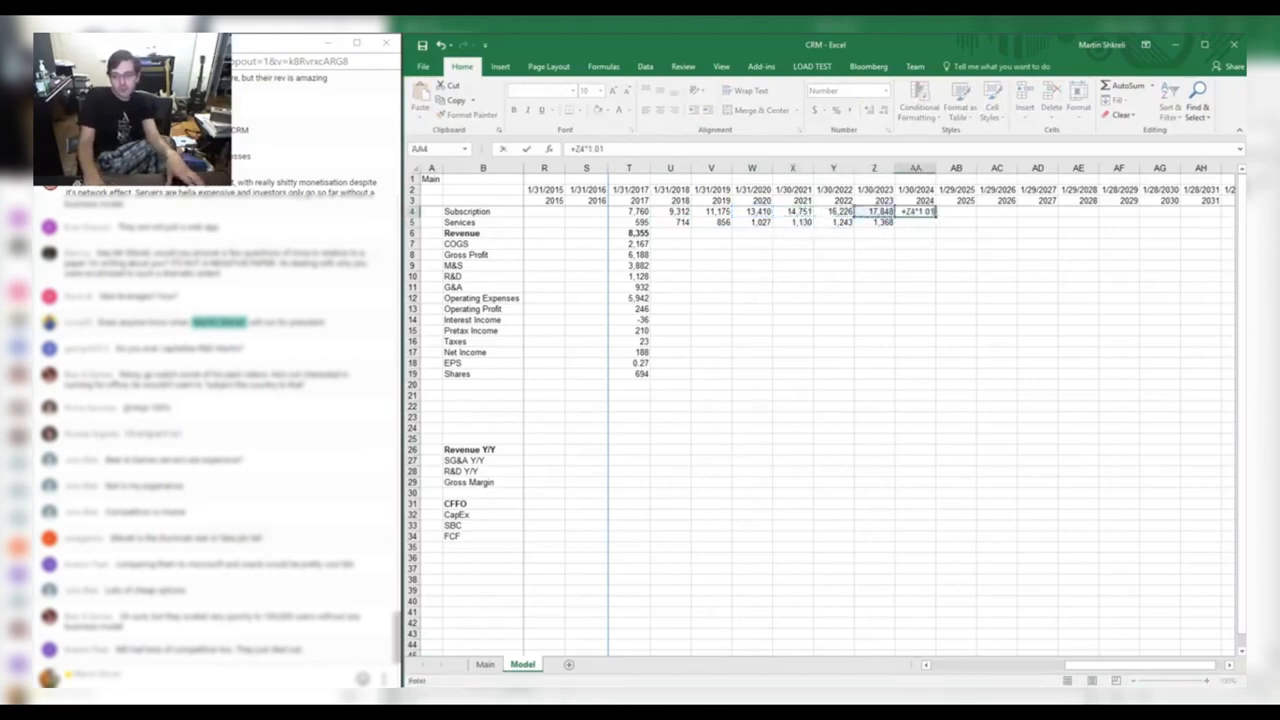
{"action": "key", "text": "Return"}
{"action": "key", "text": "Up"}
Copy the growth formula from AA4 across Subscription and Services for 2024 to 2032 in AA4:AI5.
{"action": "key", "text": "ctrl+c"}
{"action": "key", "text": "shift+Down"}
{"action": "key", "text": "shift+Right"}
{"action": "key", "text": "shift+Right"}
{"action": "key", "text": "shift+Right"}
{"action": "key", "text": "shift+Right"}
{"action": "key", "text": "shift+Right"}
{"action": "key", "text": "shift+Right"}
{"action": "key", "text": "shift+Right"}
{"action": "key", "text": "shift+Right"}
{"action": "key", "text": "shift+Right"}
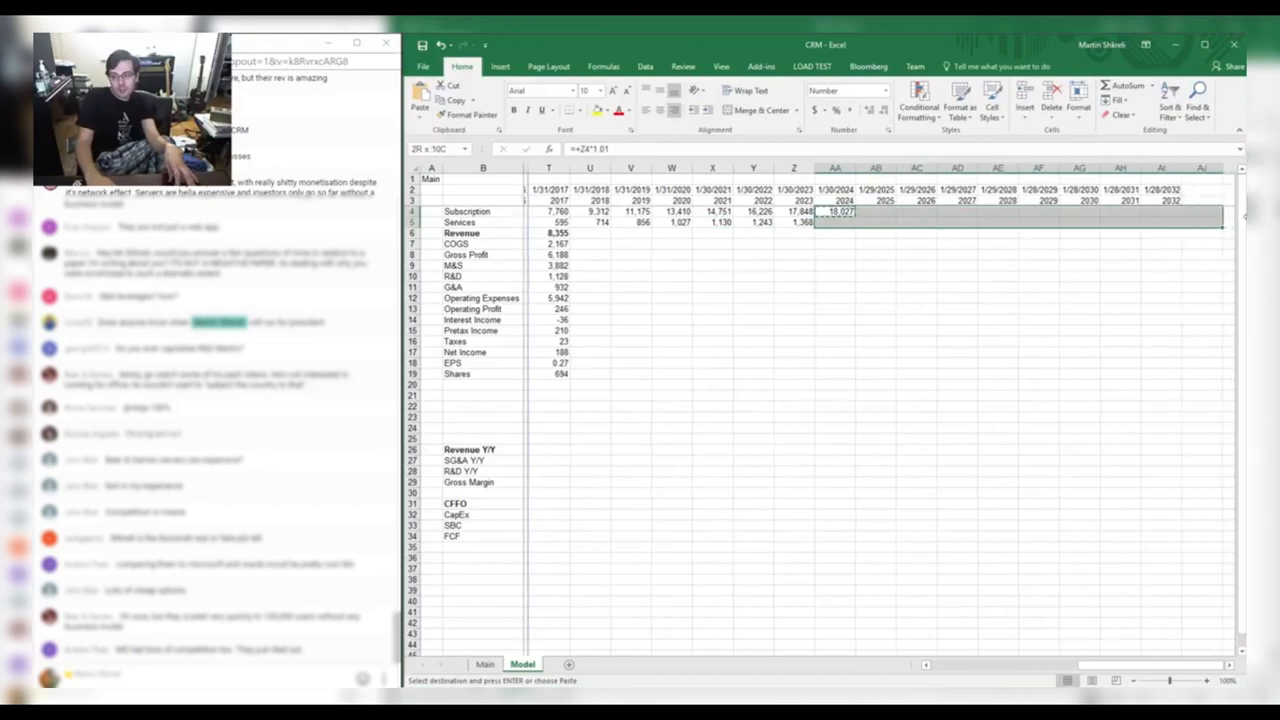
{"action": "key", "text": "Return"}
Calculate 2018 Revenue in U6 as Services plus Subscription (U5+U4).
{"action": "key", "text": "Left"}
{"action": "key", "text": "Left"}
{"action": "key", "text": "Left"}
{"action": "key", "text": "Left"}
{"action": "key", "text": "Down"}
{"action": "key", "text": "Down"}
{"action": "key", "text": "Left"}
{"action": "key", "text": "Left"}
{"action": "key", "text": "Left"}
{"action": "key", "text": "Right"}
{"action": "type", "text": "+"}
{"action": "key", "text": "Up"}
{"action": "type", "text": "+"}
{"action": "key", "text": "Up"}
{"action": "key", "text": "Return"}
{"action": "key", "text": "Up"}
Copy the 2018 Revenue formula from U6 across to 2032 in AI6.
{"action": "key", "text": "ctrl+c"}
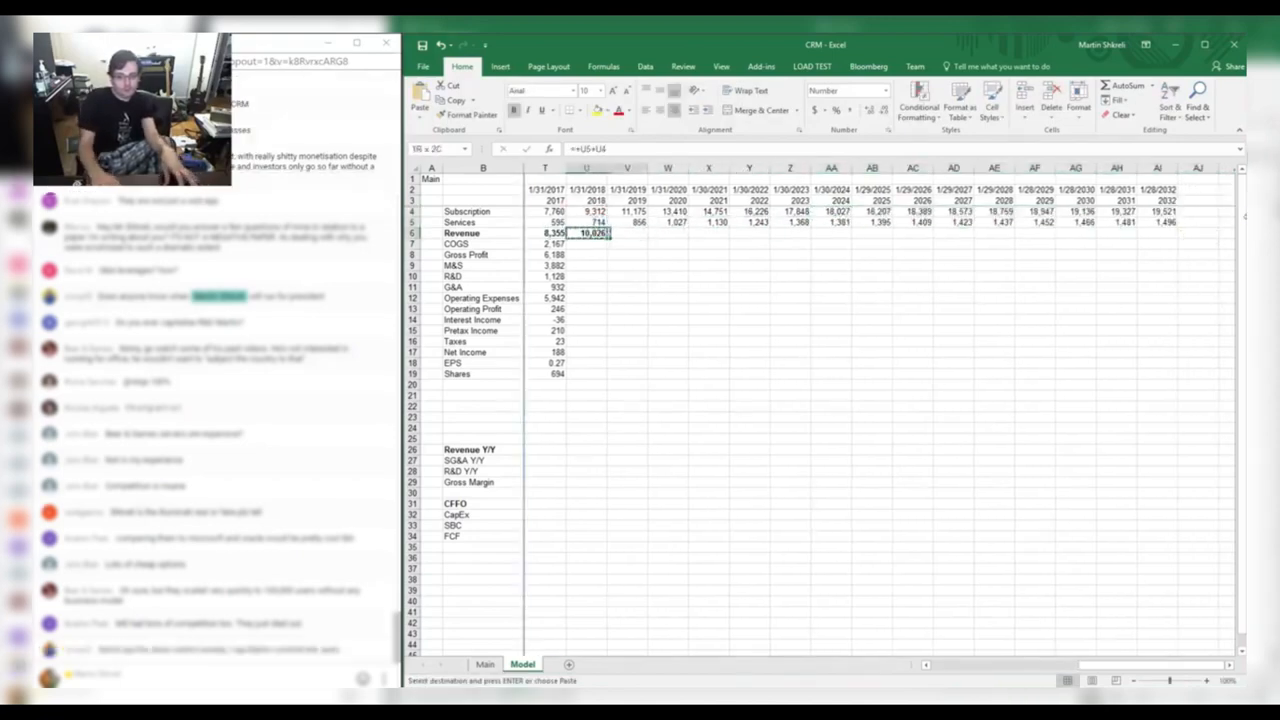
{"action": "key", "text": "shift+Right"}
{"action": "key", "text": "shift+Right"}
{"action": "key", "text": "shift+Right"}
{"action": "key", "text": "shift+Right"}
{"action": "key", "text": "shift+Right"}
{"action": "key", "text": "shift+Right"}
{"action": "key", "text": "shift+Right"}
{"action": "key", "text": "shift+Right"}
{"action": "key", "text": "shift+Right"}
{"action": "key", "text": "shift+Right"}
{"action": "key", "text": "shift+Right"}
{"action": "key", "text": "shift+Right"}
{"action": "key", "text": "shift+Right"}
{"action": "key", "text": "shift+Right"}
{"action": "key", "text": "ctrl+v"}
Project Gross Profit in U8:W8 as revenue times 0.75 for 2018, 0.76 for 2019 and 0.77 for 2020.
{"action": "key", "text": "Down"}
{"action": "key", "text": "Down"}
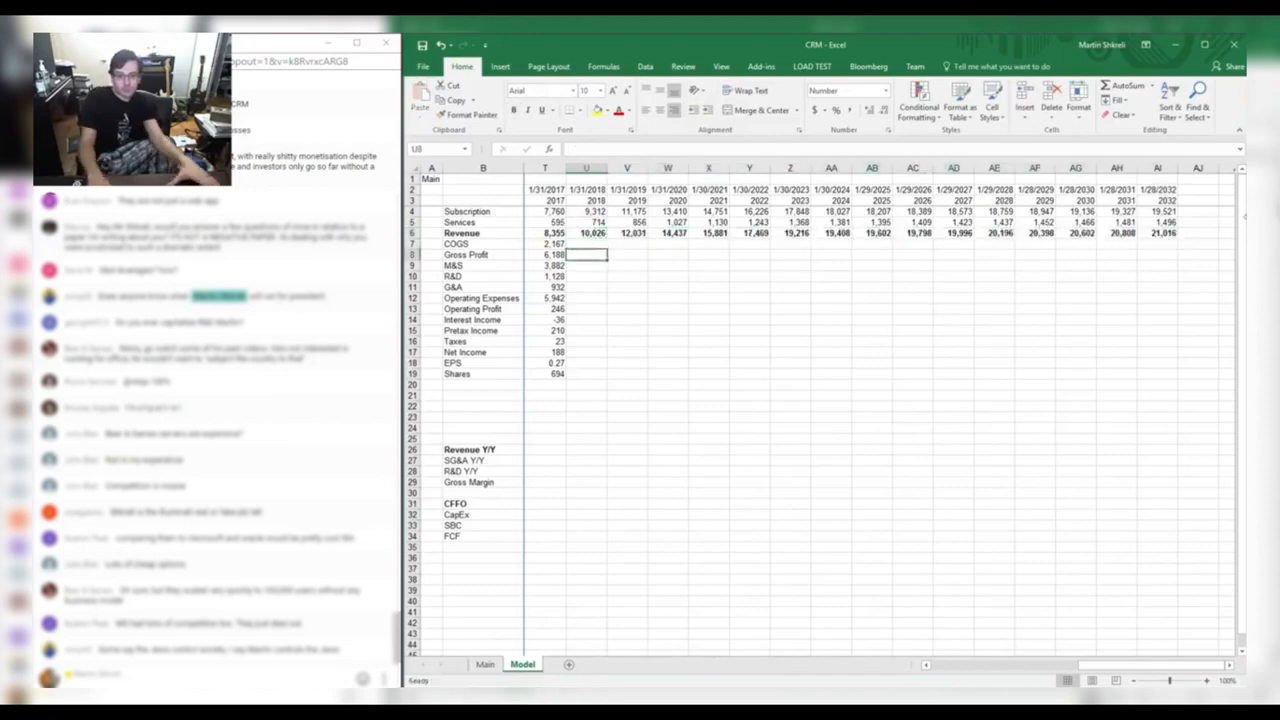
{"action": "type", "text": "+"}
{"action": "key", "text": "Up"}
{"action": "key", "text": "Up"}
{"action": "type", "text": "5"}
{"action": "key", "text": "Right"}
{"action": "type", "text": "+"}
{"action": "key", "text": "Up"}
{"action": "type", "text": "*.76"}
{"action": "key", "text": "Right"}
{"action": "type", "text": "+"}
{"action": "key", "text": "Up"}
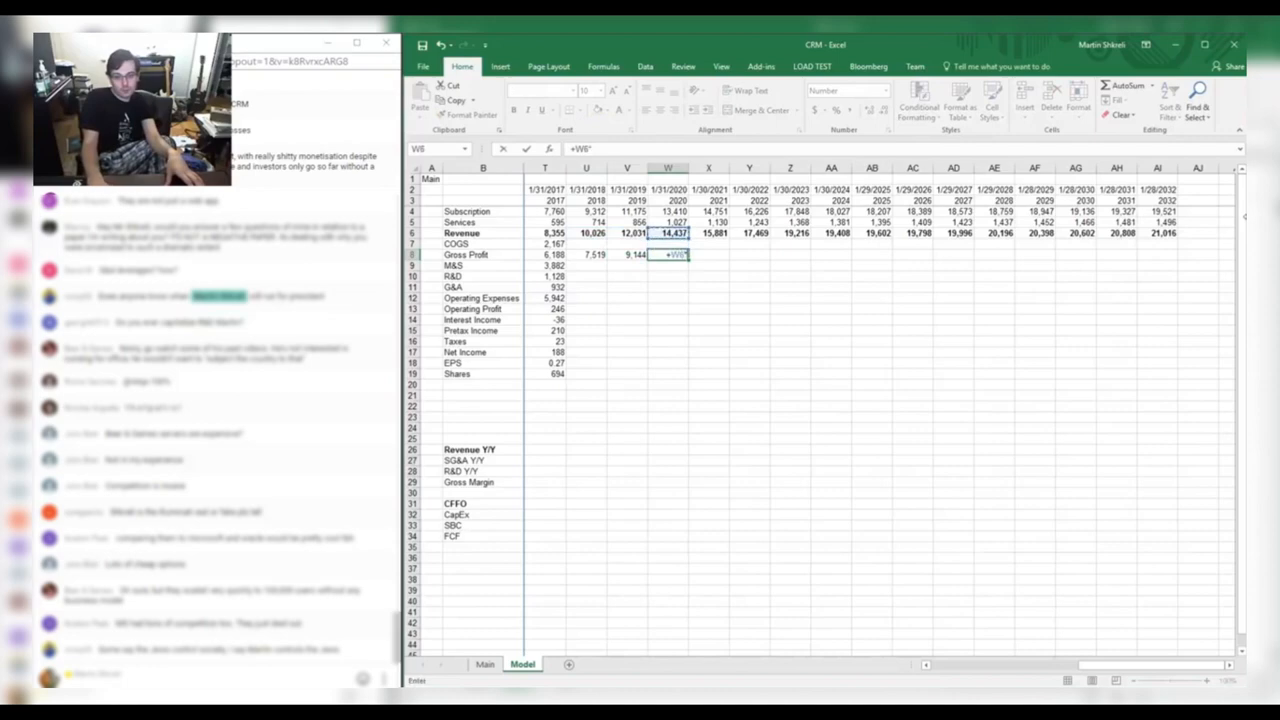
{"action": "type", "text": "*.77"}
Calculate 2018 COGS in U7 as Revenue minus Gross Profit (U6-U8).
{"action": "key", "text": "Up"}
{"action": "key", "text": "Left"}
{"action": "key", "text": "Left"}
{"action": "key", "text": "Left"}
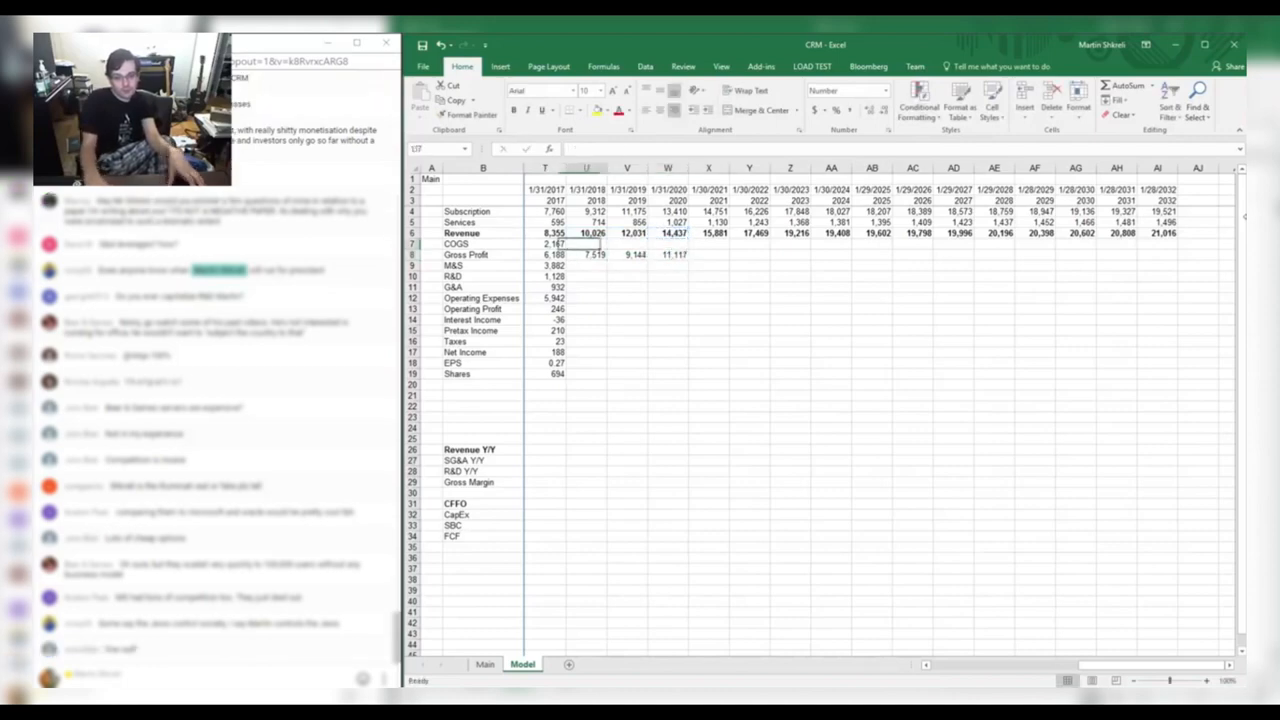
{"action": "key", "text": "Right"}
{"action": "type", "text": "+"}
{"action": "key", "text": "Up"}
{"action": "key", "text": "Return"}
Copy the 2018 COGS formula from U7 to 2019 and 2020 in V7:W7.
{"action": "key", "text": "ctrl+c"}
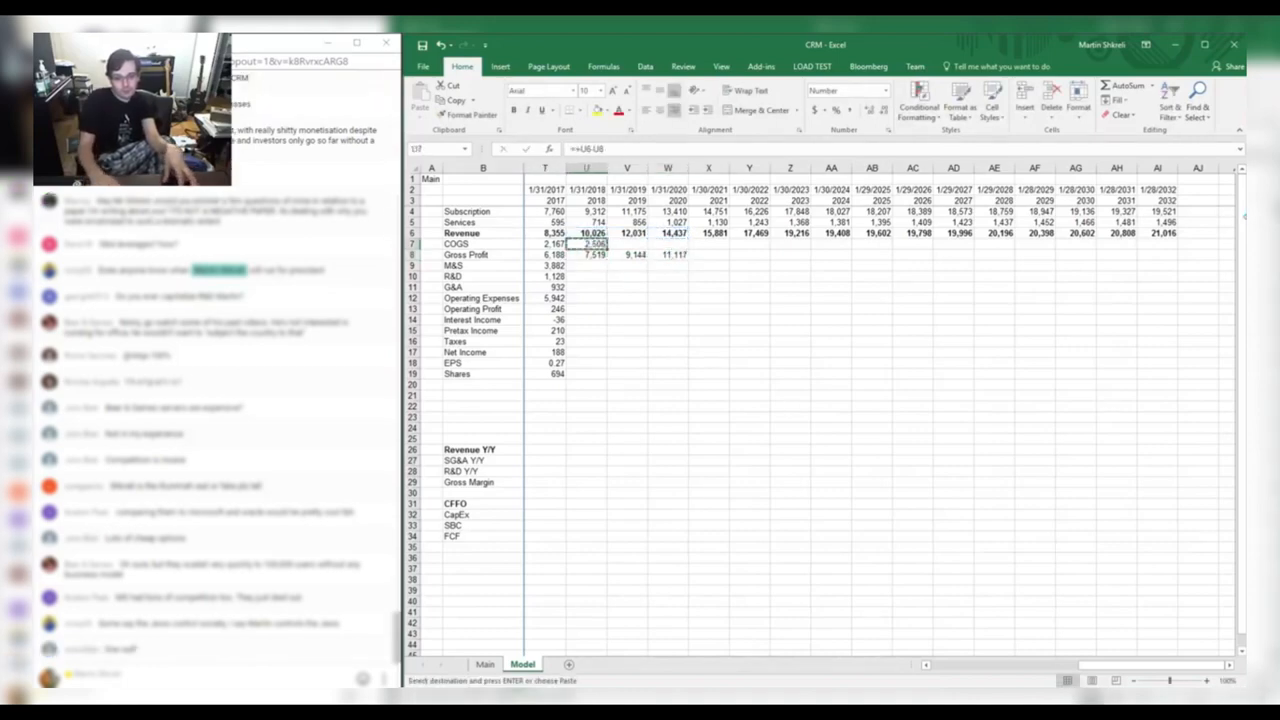
{"action": "key", "text": "shift+Right"}
{"action": "key", "text": "shift+Right"}
{"action": "key", "text": "ctrl+v"}
Copy the 2020 COGS and Gross Profit formulas in W7:W8 across 2021 to 2032.
{"action": "key", "text": "Right"}
{"action": "key", "text": "Right"}
{"action": "key", "text": "shift+Down"}
{"action": "key", "text": "ctrl+c"}
{"action": "key", "text": "shift+Right"}
{"action": "key", "text": "shift+Right"}
{"action": "key", "text": "shift+Right"}
{"action": "key", "text": "shift+Right"}
{"action": "key", "text": "shift+Right"}
{"action": "key", "text": "shift+Right"}
{"action": "key", "text": "shift+Right"}
{"action": "key", "text": "shift+Right"}
{"action": "key", "text": "shift+Right"}
{"action": "key", "text": "shift+Right"}
{"action": "key", "text": "shift+Right"}
{"action": "key", "text": "shift+Right"}
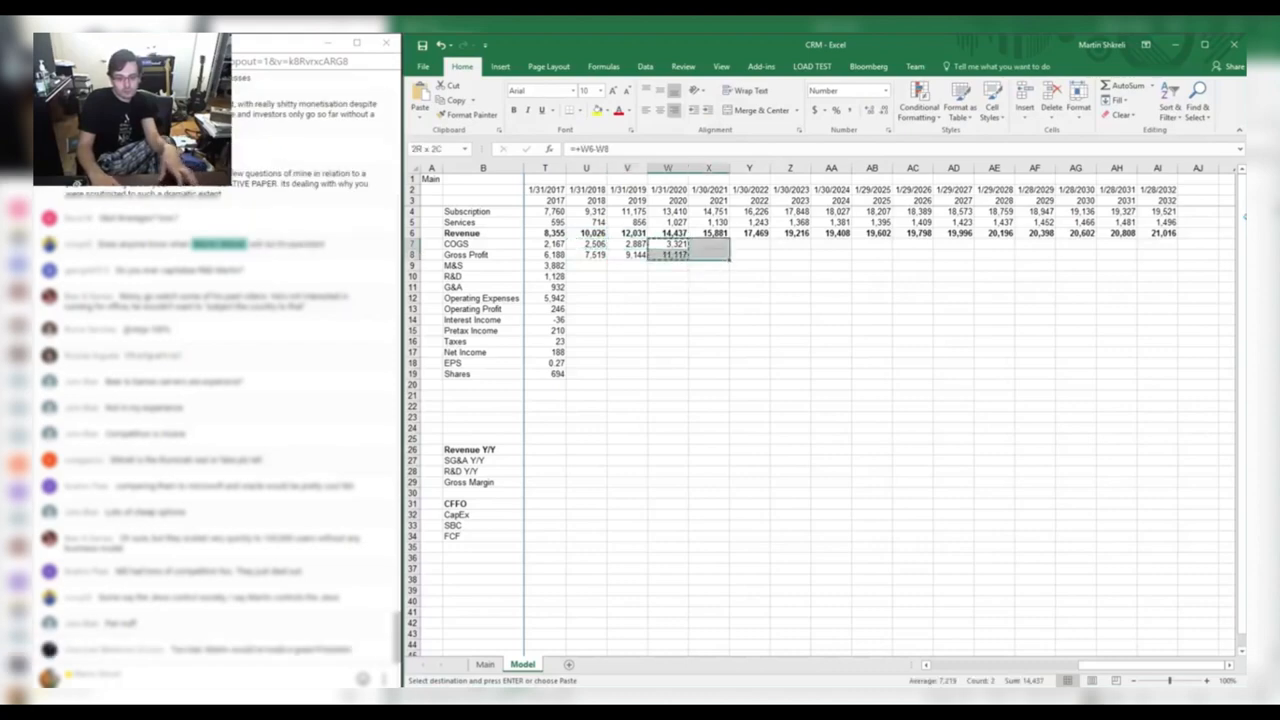
{"action": "key", "text": "ctrl+v"}
Project 2018 M&S expense in U9 as the 2017 value times 1.1.
{"action": "key", "text": "Left"}
{"action": "key", "text": "Left"}
{"action": "key", "text": "Down"}
{"action": "key", "text": "Down"}
{"action": "key", "text": "Escape"}
{"action": "key", "text": "Left"}
{"action": "key", "text": "Left"}
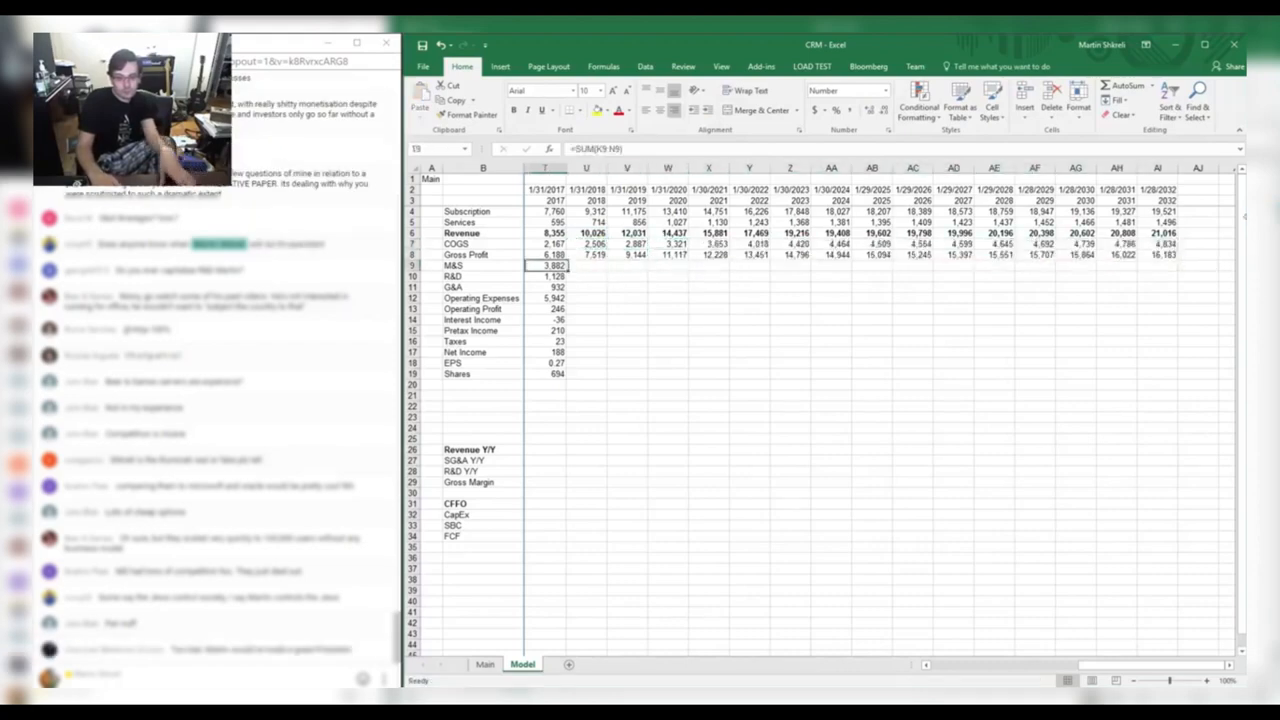
{"action": "key", "text": "Left"}
{"action": "key", "text": "Right"}
{"action": "key", "text": "Right"}
{"action": "type", "text": "+"}
{"action": "key", "text": "Left"}
{"action": "type", "text": "*1.0"}
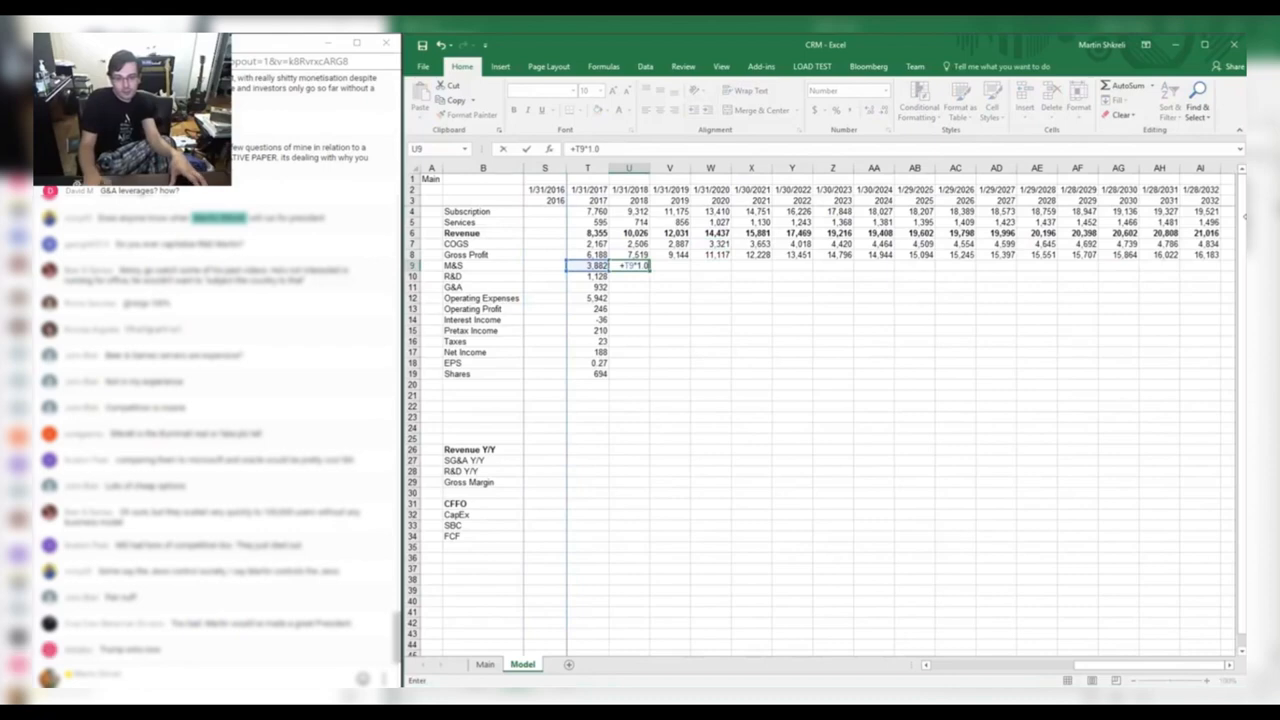
{"action": "key", "text": "Right"}
{"action": "key", "text": "Left"}
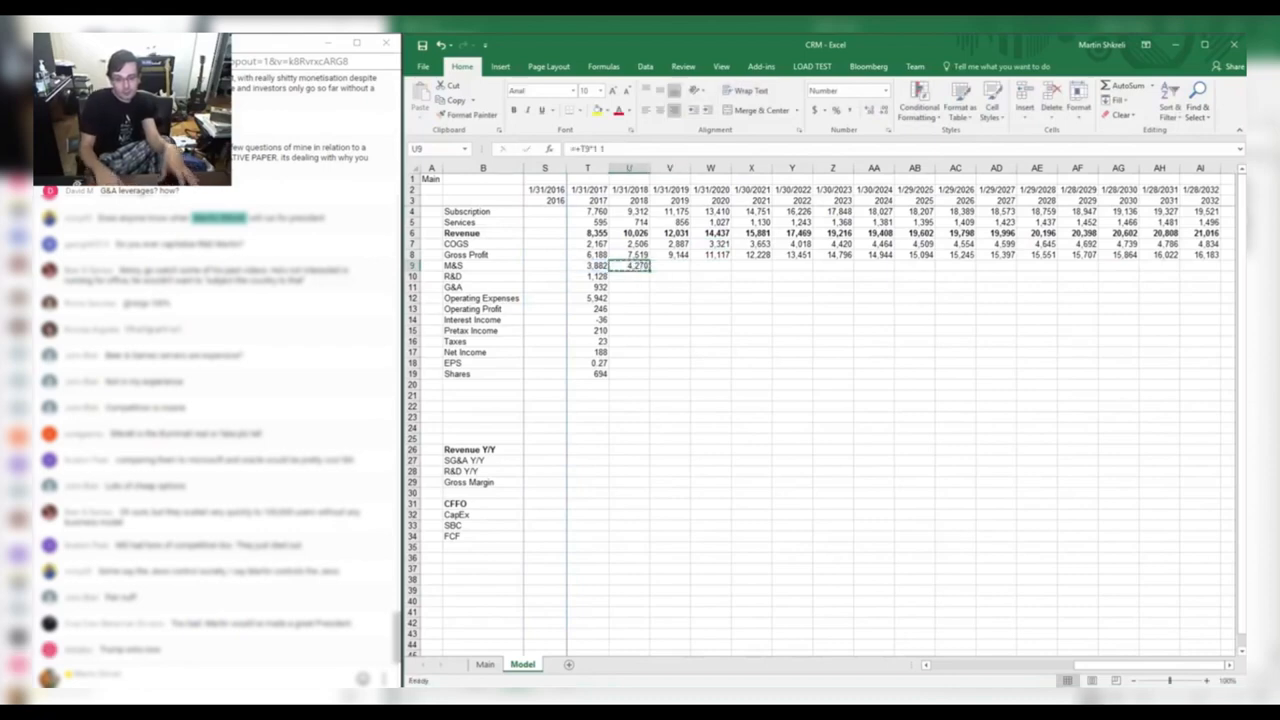
Copy the 2018 M&S growth formula from U9 to 2019 and 2020 in V9:W9.
{"action": "key", "text": "ctrl+c"}
{"action": "key", "text": "shift+Right"}
{"action": "key", "text": "shift+Right"}
{"action": "key", "text": "ctrl+v"}
Project 2021 M&S expense in X9 as the 2020 value times 1.05.
{"action": "key", "text": "Right"}
{"action": "key", "text": "Right"}
{"action": "key", "text": "Right"}
{"action": "key", "text": "Escape"}
{"action": "type", "text": "+"}
{"action": "key", "text": "Left"}
{"action": "type", "text": "*1.05"}
{"action": "key", "text": "Right"}
{"action": "key", "text": "Left"}
Copy the 2021 M&S growth formula from X9 to 2022 and 2023 in Y9:Z9.
{"action": "key", "text": "ctrl+c"}
{"action": "key", "text": "shift+Right"}
{"action": "key", "text": "shift+Right"}
{"action": "key", "text": "ctrl+v"}
Project 2024 M&S expense in AA9 as the 2023 value times 1.01.
{"action": "key", "text": "Right"}
{"action": "key", "text": "Right"}
{"action": "key", "text": "Right"}
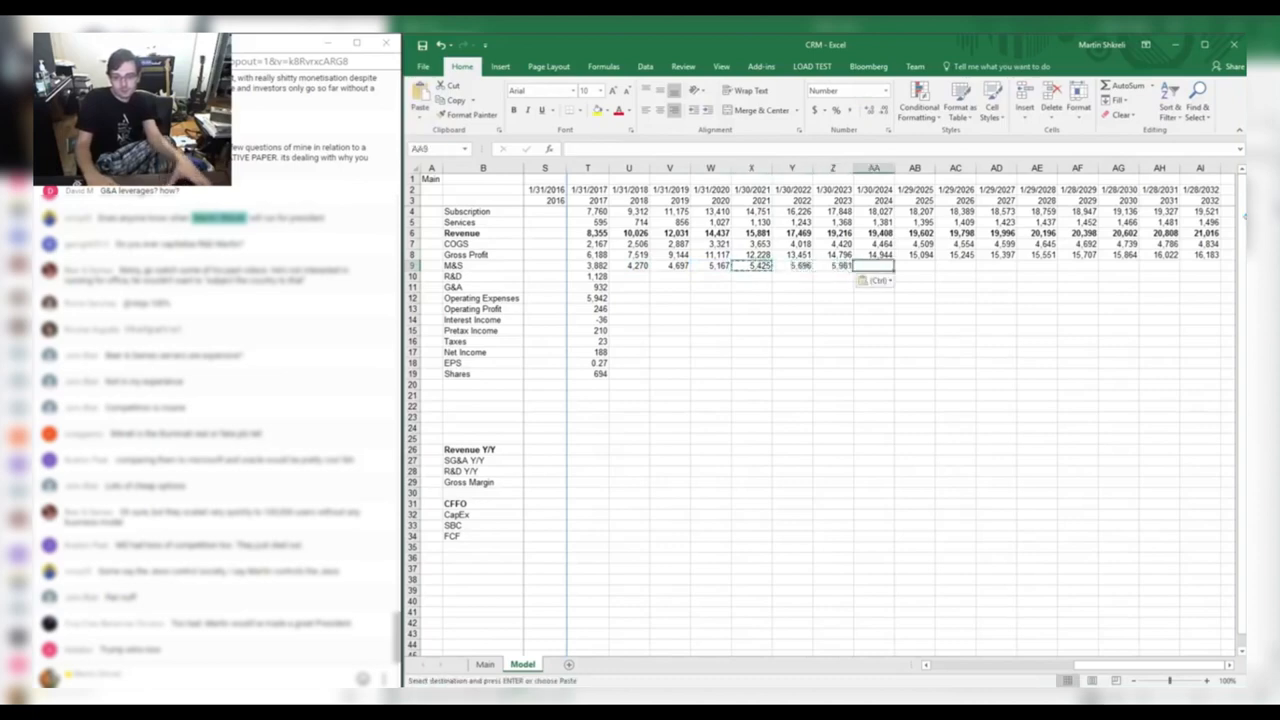
{"action": "type", "text": "+"}
{"action": "key", "text": "Left"}
{"action": "type", "text": "*1.01"}
{"action": "key", "text": "Right"}
{"action": "key", "text": "Left"}
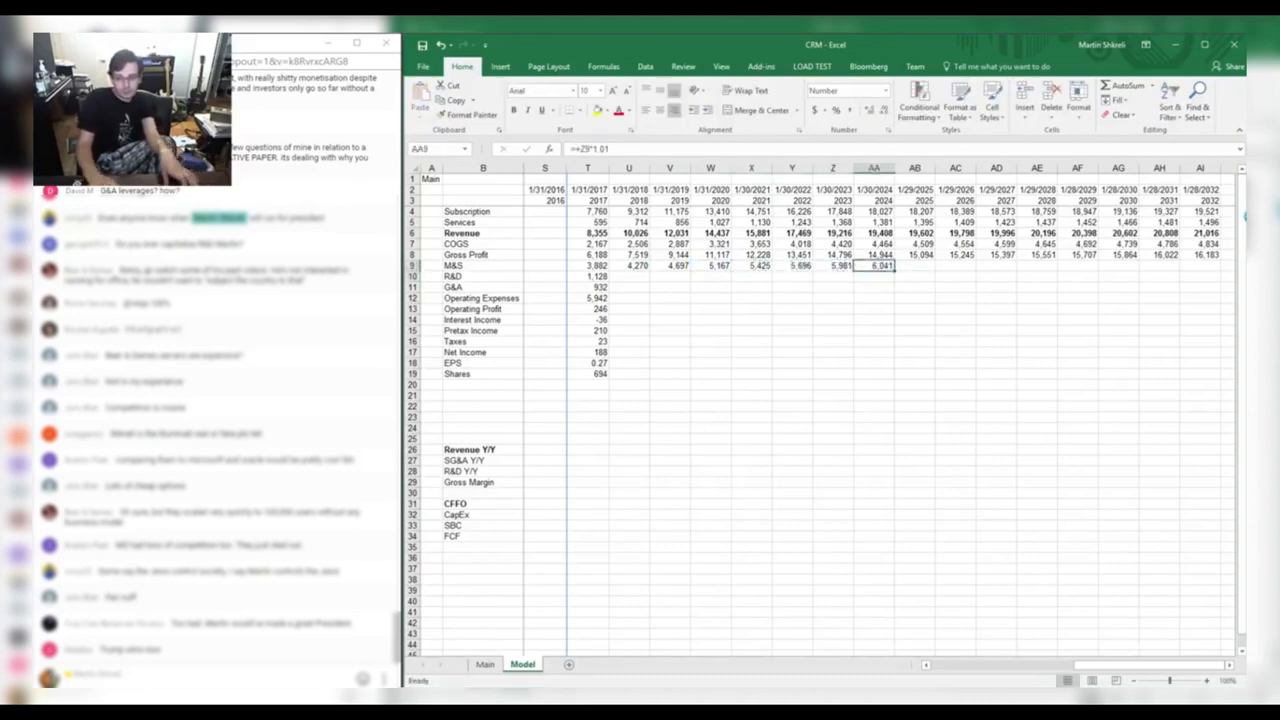
Copy the 2024 M&S growth formula from AA9 across 2025 to 2032.
{"action": "key", "text": "ctrl+c"}
{"action": "key", "text": "shift+Right"}
{"action": "key", "text": "shift+Right"}
{"action": "key", "text": "shift+Right"}
{"action": "key", "text": "shift+Right"}
{"action": "key", "text": "shift+Right"}
{"action": "key", "text": "shift+Right"}
{"action": "key", "text": "shift+Right"}
{"action": "key", "text": "shift+Right"}
{"action": "key", "text": "shift+Right"}
{"action": "key", "text": "Return"}
Enter 2018 R&D expense in U10 as the 2017 value times 0.5.
{"action": "key", "text": "Down"}
{"action": "key", "text": "Left"}
{"action": "key", "text": "Left"}
{"action": "key", "text": "Left"}
{"action": "key", "text": "Left"}
{"action": "key", "text": "Left"}
{"action": "key", "text": "Left"}
{"action": "type", "text": "+"}
{"action": "key", "text": "Left"}
{"action": "type", "text": "*.5"}
{"action": "key", "text": "Right"}
{"action": "key", "text": "Left"}
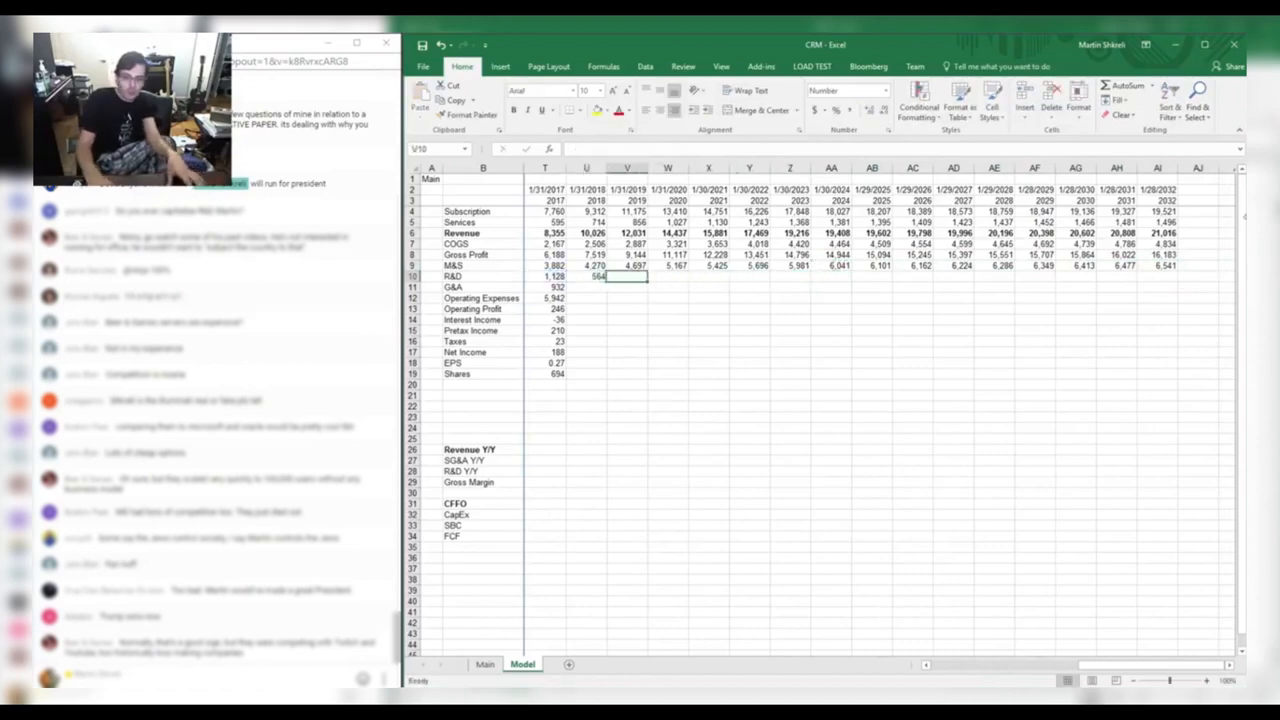
Project 2019 R&D expense in V10 as the 2018 value times 1.01.
{"action": "key", "text": "ctrl+c"}
{"action": "key", "text": "Right"}
{"action": "type", "text": "+"}
{"action": "key", "text": "Left"}
{"action": "type", "text": "*"}
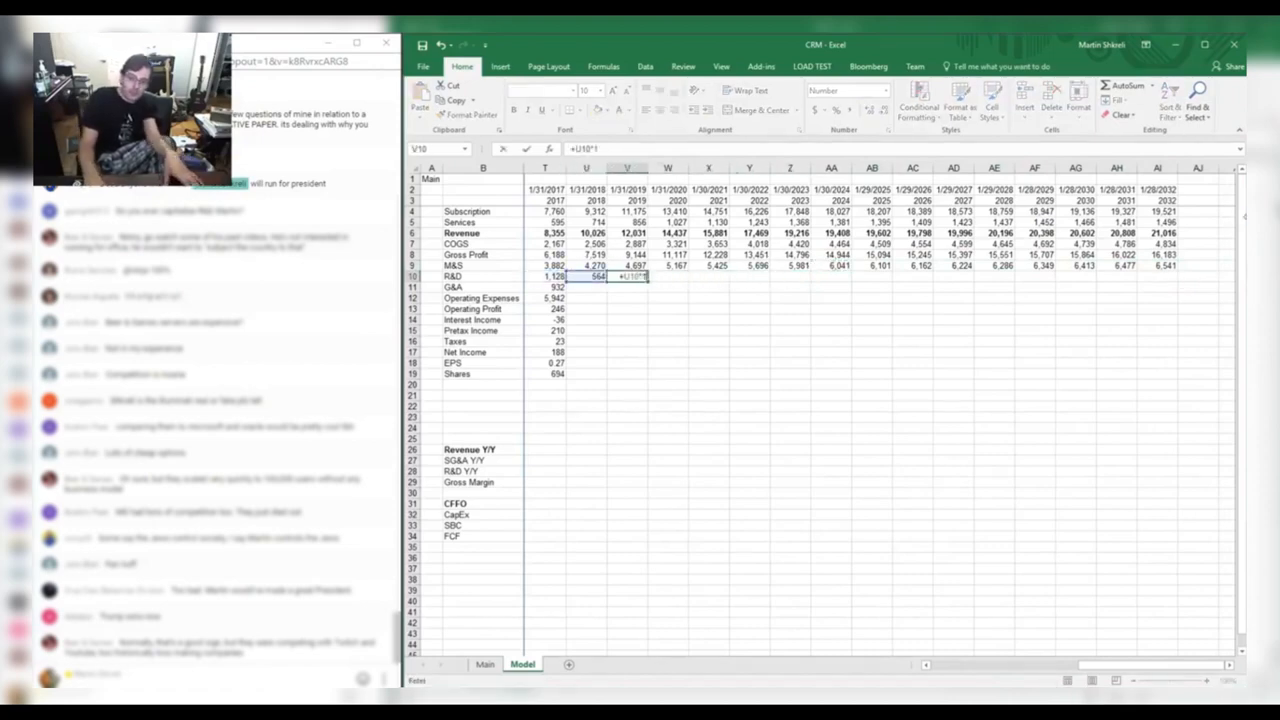
{"action": "type", "text": "1.01"}
{"action": "key", "text": "Right"}
Copy the 2019 R&D growth formula from V10 across 2020 to 2032.
{"action": "key", "text": "Left"}
{"action": "key", "text": "ctrl+c"}
{"action": "key", "text": "shift+Right"}
{"action": "key", "text": "shift+Right"}
{"action": "key", "text": "shift+Right"}
{"action": "key", "text": "shift+Right"}
{"action": "key", "text": "shift+Right"}
{"action": "key", "text": "shift+Right"}
{"action": "key", "text": "shift+Right"}
{"action": "key", "text": "shift+Right"}
{"action": "key", "text": "shift+Right"}
{"action": "key", "text": "shift+Right"}
{"action": "key", "text": "shift+Right"}
{"action": "key", "text": "shift+Right"}
{"action": "key", "text": "shift+Right"}
{"action": "key", "text": "shift+Right"}
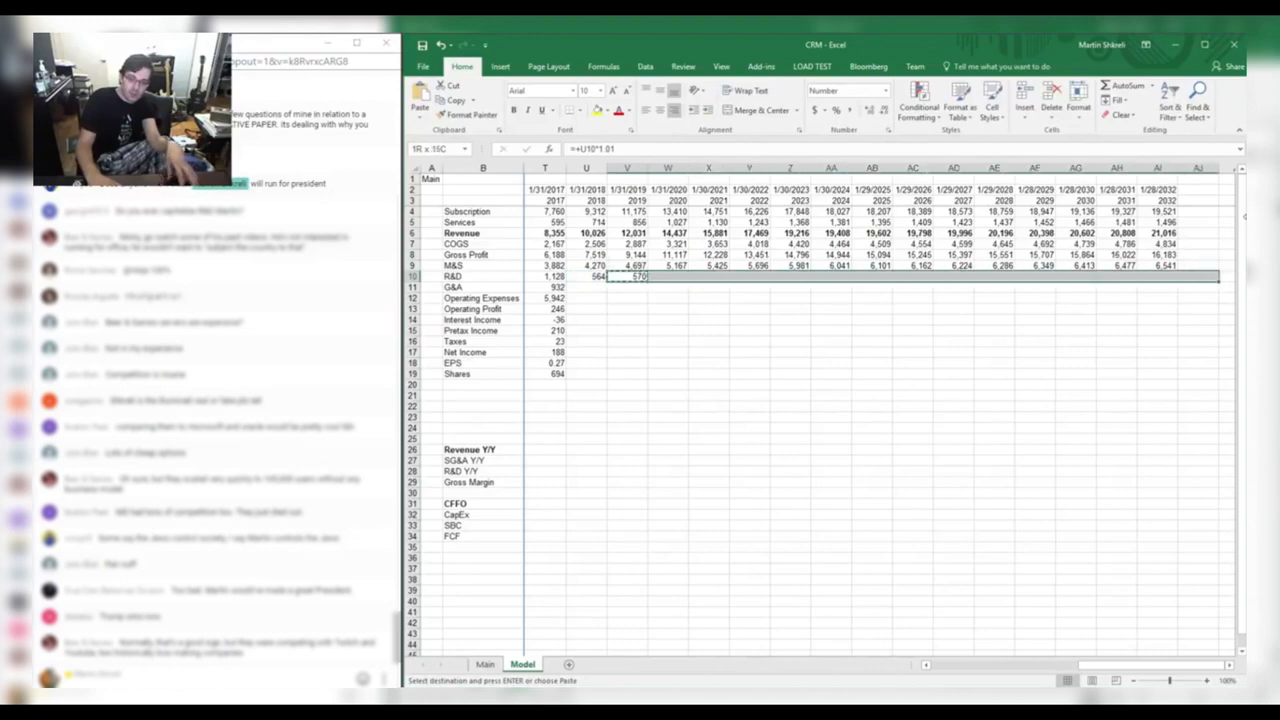
{"action": "key", "text": "Return"}
Project 2018 G&A expense in U11 as the 2017 value times 1.01.
{"action": "key", "text": "Down"}
{"action": "key", "text": "Left"}
{"action": "type", "text": "+"}
{"action": "key", "text": "Left"}
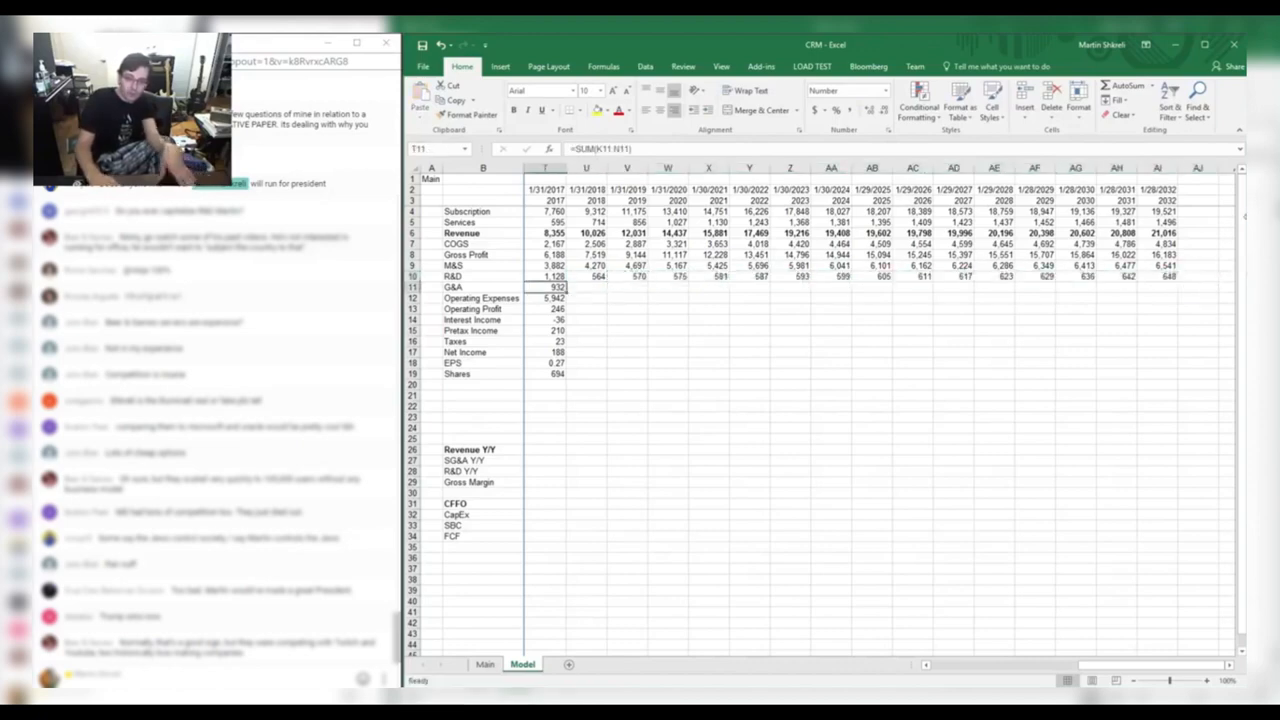
{"action": "type", "text": "*1.01"}
{"action": "key", "text": "Right"}
Copy the 2018 G&A growth formula from U11 across 2019 to 2032.
{"action": "key", "text": "Left"}
{"action": "key", "text": "ctrl+c"}
{"action": "key", "text": "shift+Right"}
{"action": "key", "text": "shift+Right"}
{"action": "key", "text": "shift+Right"}
{"action": "key", "text": "shift+Right"}
{"action": "key", "text": "shift+Right"}
{"action": "key", "text": "shift+Right"}
{"action": "key", "text": "shift+Right"}
{"action": "key", "text": "shift+Right"}
{"action": "key", "text": "shift+Right"}
{"action": "key", "text": "shift+Right"}
{"action": "key", "text": "shift+Right"}
{"action": "key", "text": "shift+Right"}
{"action": "key", "text": "shift+Right"}
{"action": "key", "text": "shift+Right"}
{"action": "key", "text": "shift+Right"}
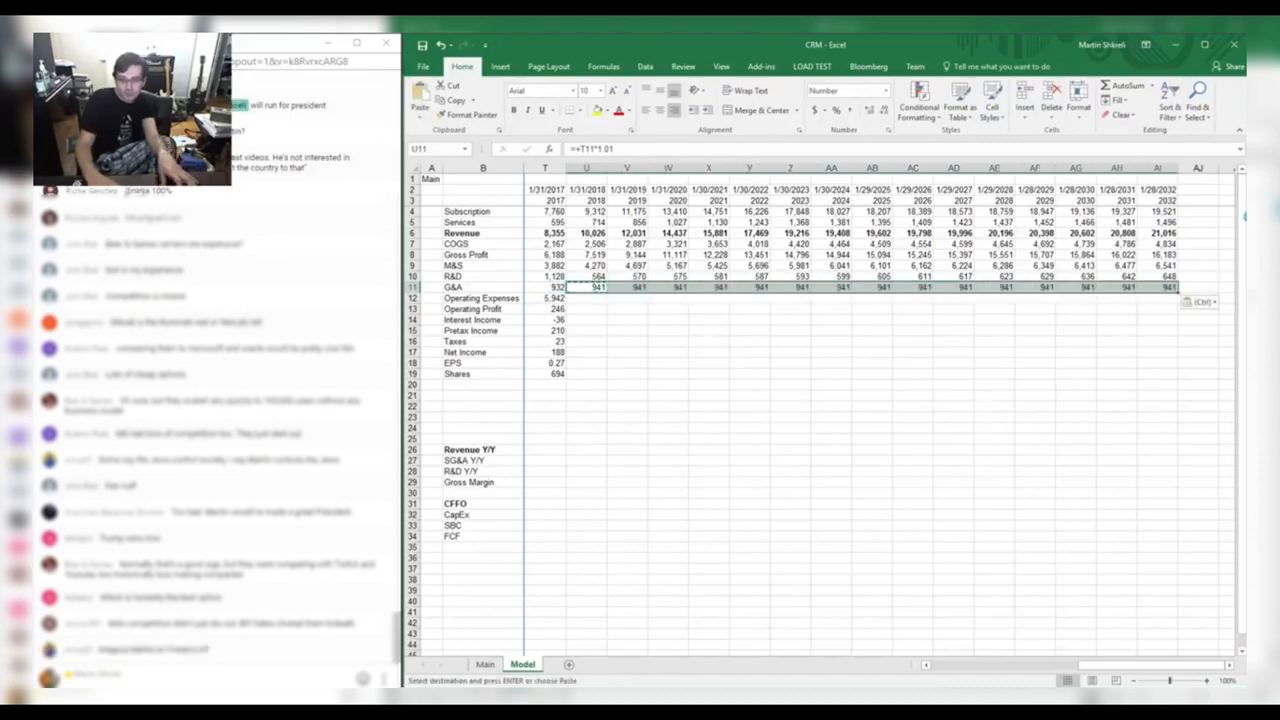
{"action": "key", "text": "Return"}
Copy the 2017 operating expenses and operating profit formulas from T12:T13 across 2018 to 2032.
{"action": "key", "text": "Down"}
{"action": "key", "text": "Left"}
{"action": "key", "text": "shift+Down"}
{"action": "key", "text": "ctrl+c"}
{"action": "key", "text": "shift+Right"}
{"action": "key", "text": "shift+Right"}
{"action": "key", "text": "shift+Right"}
{"action": "key", "text": "shift+Right"}
{"action": "key", "text": "shift+Right"}
{"action": "key", "text": "shift+Right"}
{"action": "key", "text": "shift+Right"}
{"action": "key", "text": "shift+Right"}
{"action": "key", "text": "shift+Right"}
{"action": "key", "text": "shift+Right"}
{"action": "key", "text": "shift+Right"}
{"action": "key", "text": "shift+Right"}
{"action": "key", "text": "shift+Right"}
{"action": "key", "text": "shift+Right"}
{"action": "key", "text": "shift+Right"}
{"action": "key", "text": "shift+Right"}
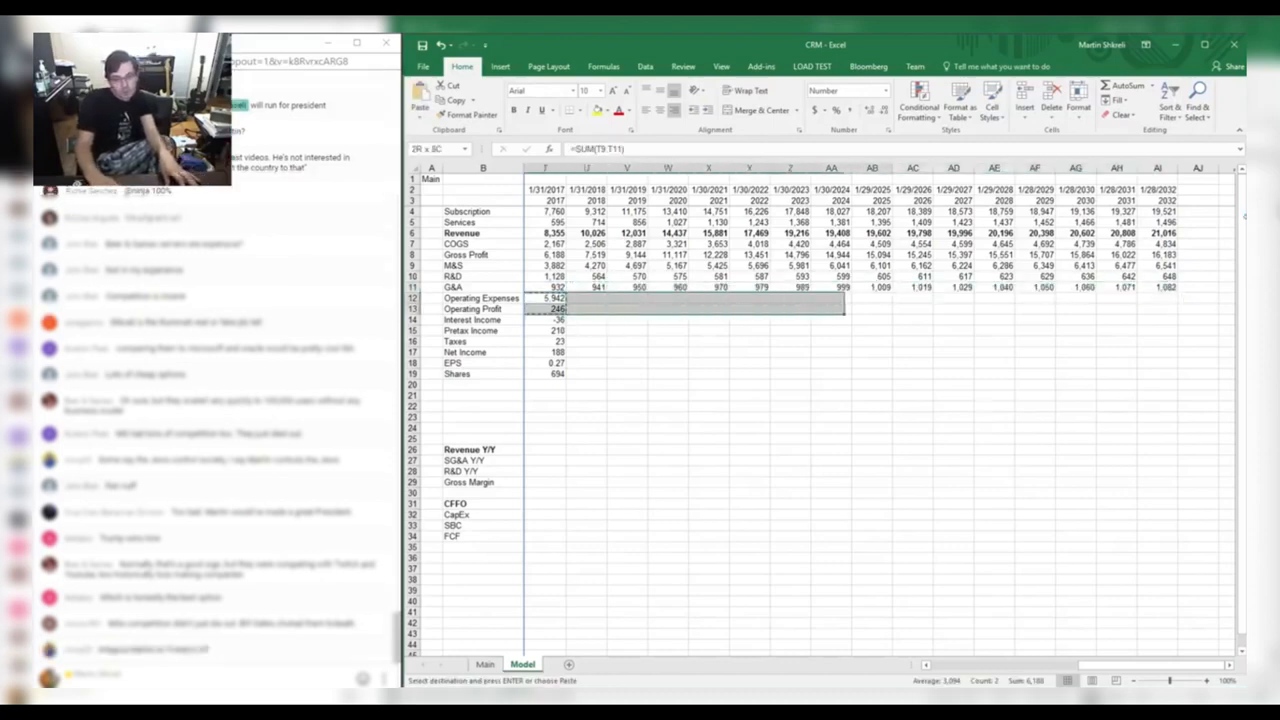
{"action": "key", "text": "Return"}
Examine the projected operating profit row and check the 2030 formula in AG13.
{"action": "key", "text": "Down"}
{"action": "key", "text": "Left"}
{"action": "key", "text": "Right"}
{"action": "key", "text": "Right"}
{"action": "key", "text": "Right"}
{"action": "key", "text": "Right"}
{"action": "key", "text": "Right"}
{"action": "key", "text": "Right"}
{"action": "key", "text": "Right"}
{"action": "key", "text": "Right"}
{"action": "key", "text": "Right"}
{"action": "key", "text": "Right"}
{"action": "key", "text": "Right"}
{"action": "key", "text": "Right"}
{"action": "key", "text": "Right"}
{"action": "key", "text": "Right"}
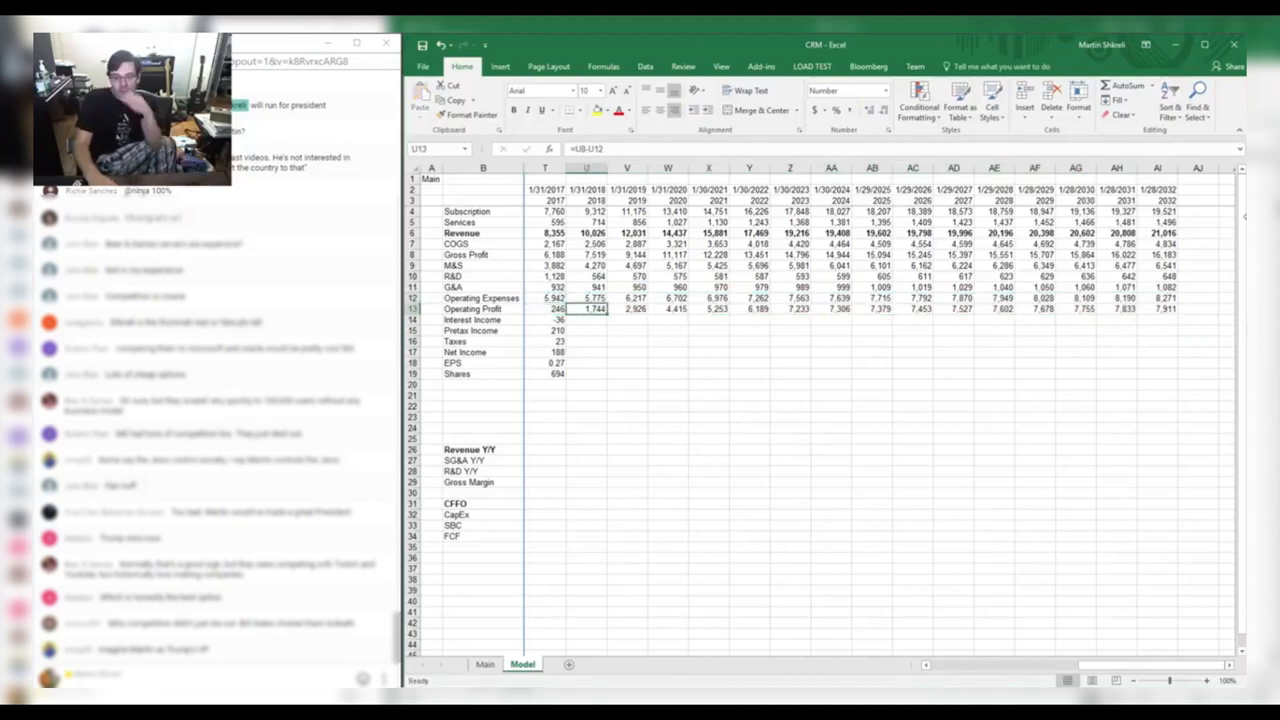
{"action": "key", "text": "F2"}
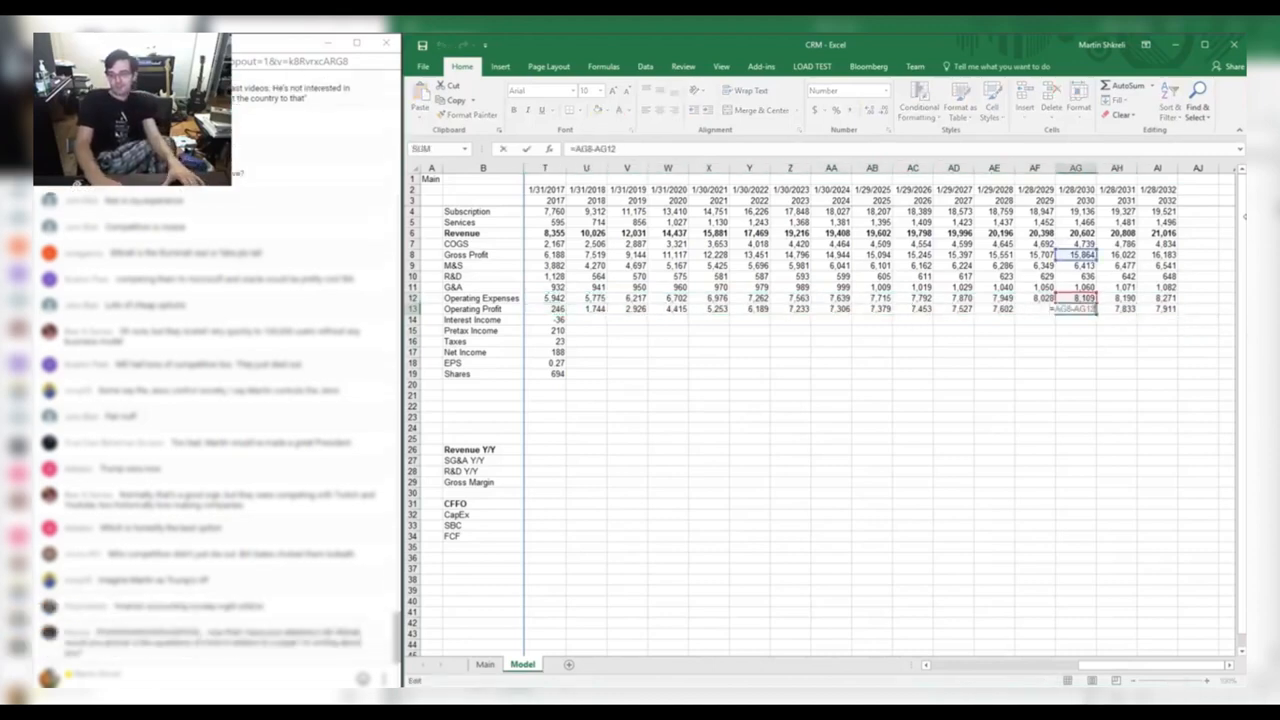
{"action": "key", "text": "Return"}
Review the projected operating expenses back to 2017 and compare 2018 gross profit with operating profit.
{"action": "key", "text": "Up"}
{"action": "key", "text": "Left"}
{"action": "key", "text": "Left"}
{"action": "key", "text": "Up"}
{"action": "key", "text": "Left"}
{"action": "key", "text": "Left"}
{"action": "key", "text": "Left"}
{"action": "key", "text": "Left"}
{"action": "key", "text": "Left"}
{"action": "key", "text": "Left"}
{"action": "key", "text": "Left"}
{"action": "key", "text": "Left"}
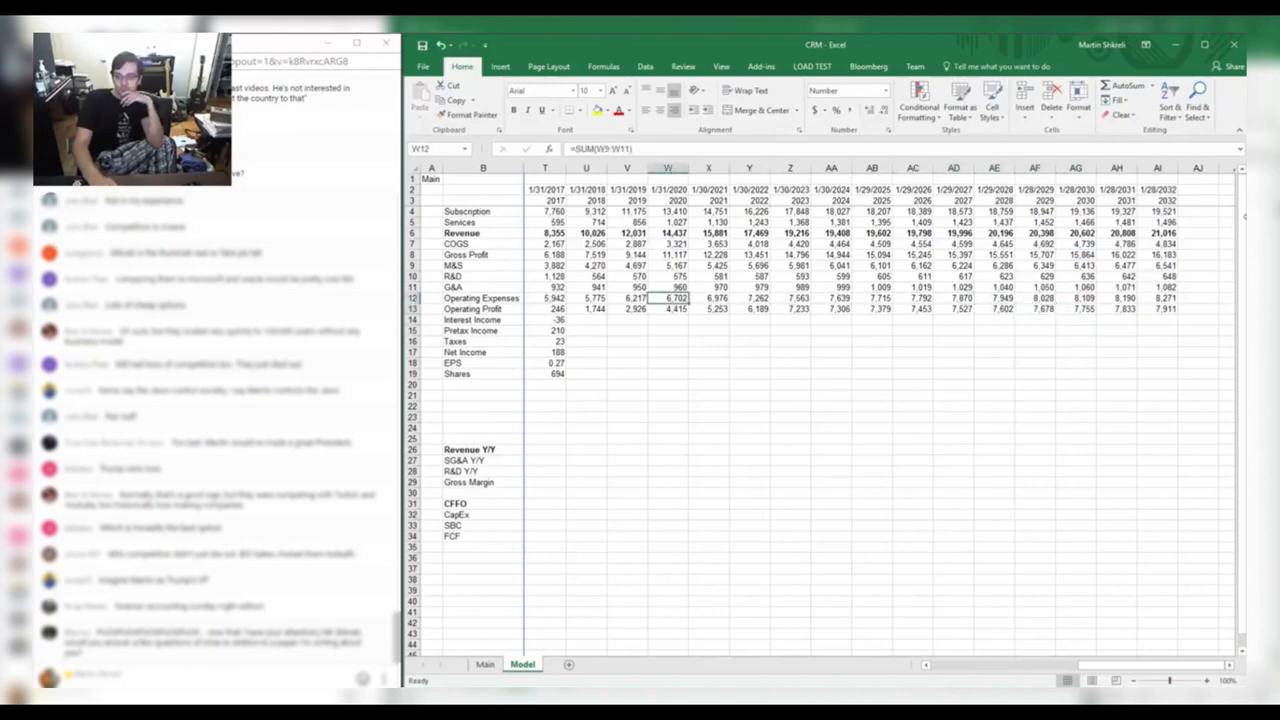
{"action": "key", "text": "Left"}
{"action": "key", "text": "Left"}
{"action": "key", "text": "Left"}
{"action": "key", "text": "Down"}
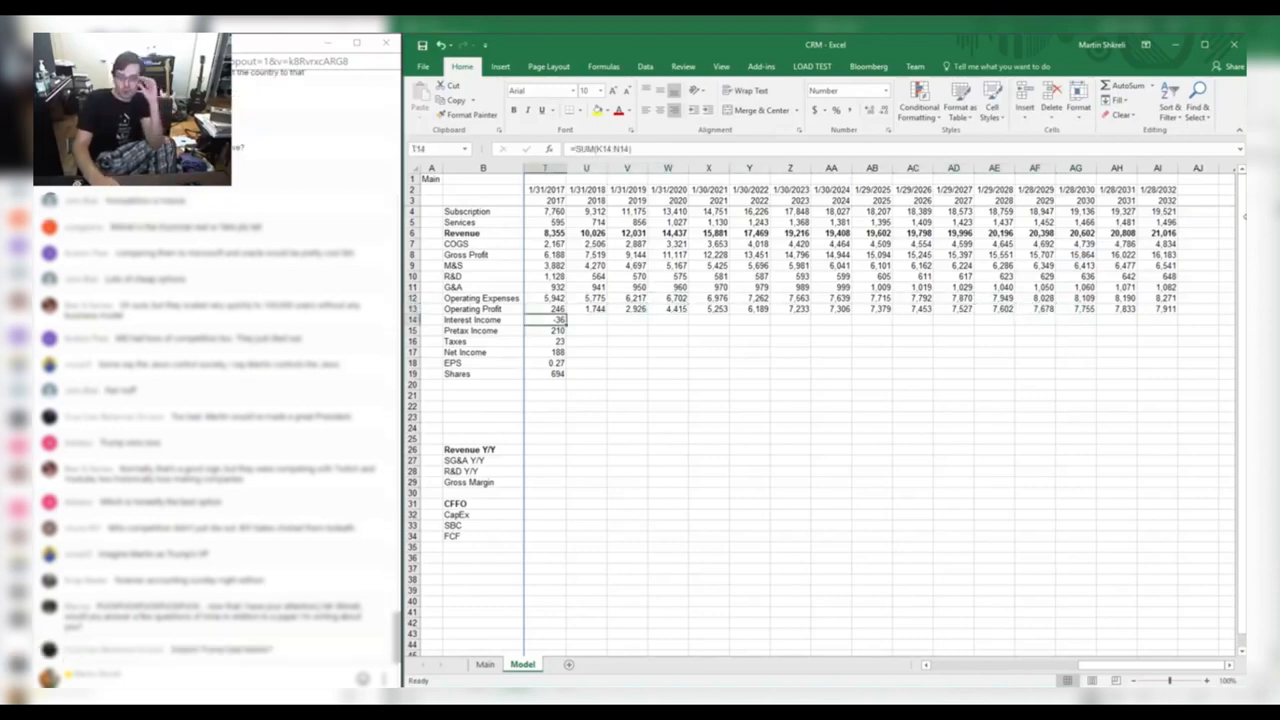
{"action": "key", "text": "Right"}
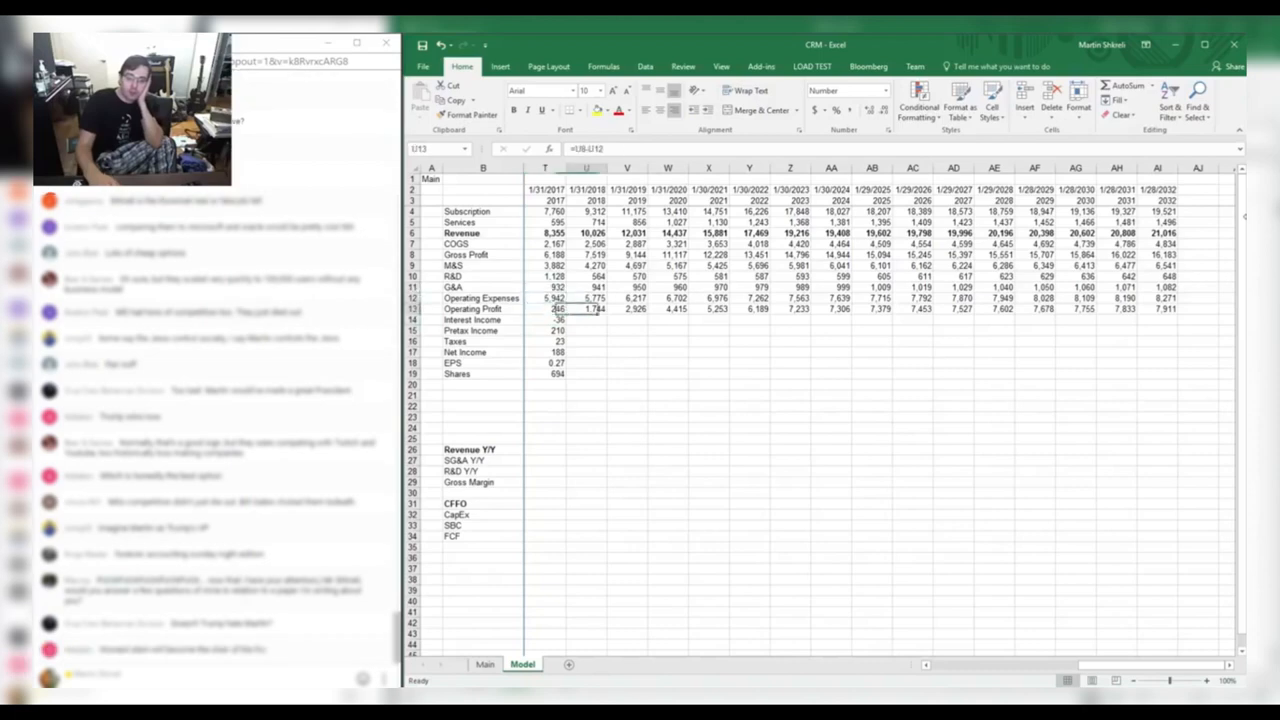
{"action": "key", "text": "Up"}
{"action": "key", "text": "Up"}
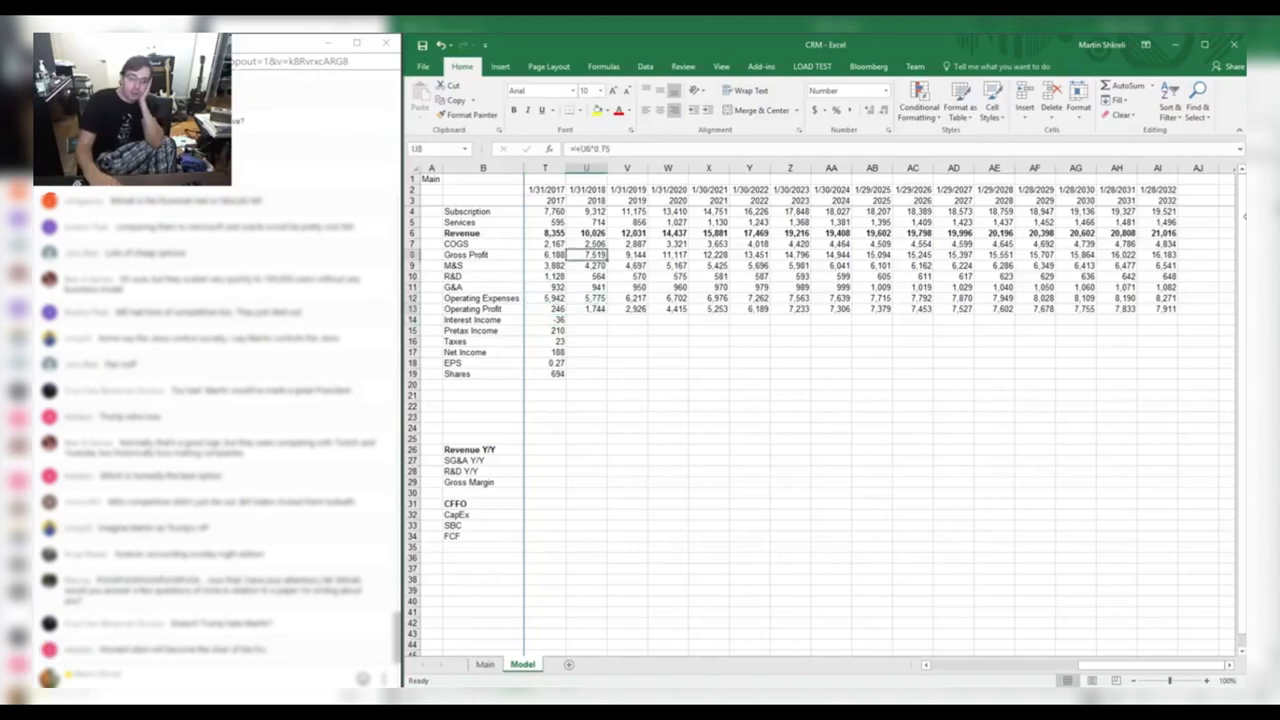
{"action": "key", "text": "Down"}
{"action": "key", "text": "Down"}
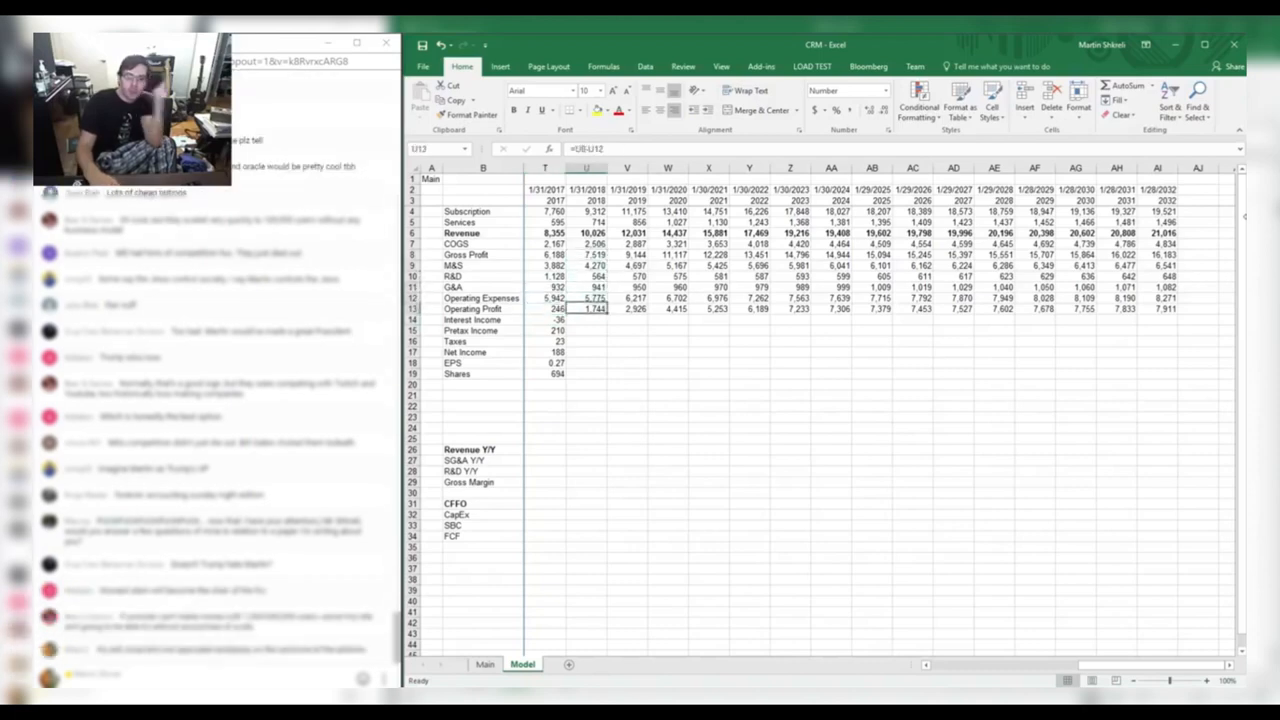
Copy the 2017 pretax income formula from T15 across 2018 to 2032.
{"action": "key", "text": "Down"}
{"action": "key", "text": "Left"}
{"action": "key", "text": "ctrl+c"}
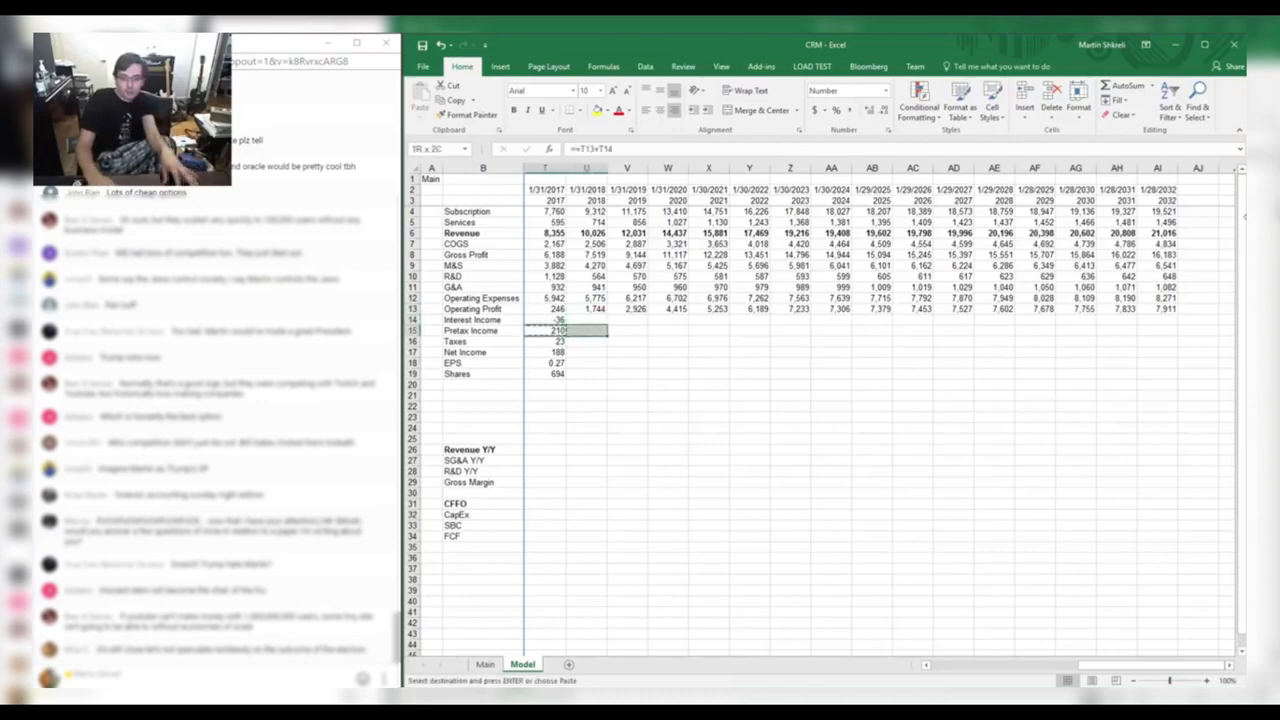
{"action": "key", "text": "shift+Right"}
{"action": "key", "text": "shift+Right"}
{"action": "key", "text": "shift+Right"}
{"action": "key", "text": "shift+Right"}
{"action": "key", "text": "shift+Right"}
{"action": "key", "text": "shift+Right"}
{"action": "key", "text": "shift+Right"}
{"action": "key", "text": "shift+Right"}
{"action": "key", "text": "shift+Right"}
{"action": "key", "text": "shift+Right"}
{"action": "key", "text": "shift+Right"}
{"action": "key", "text": "shift+Right"}
{"action": "key", "text": "shift+Right"}
{"action": "key", "text": "shift+Right"}
{"action": "key", "text": "shift+Right"}
{"action": "key", "text": "ctrl+v"}
Calculate 2018 taxes in U16 as 2018 pretax income times 0.2.
{"action": "key", "text": "Down"}
{"action": "key", "text": "Right"}
{"action": "type", "text": "=+"}
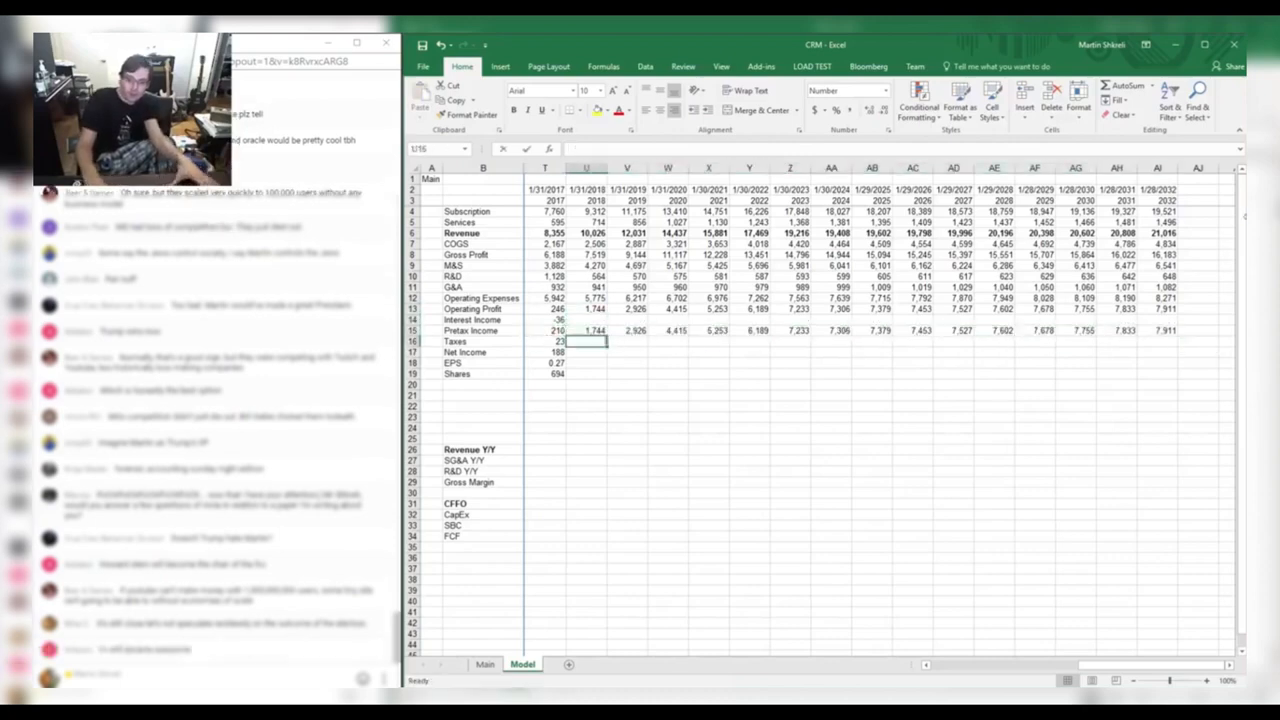
{"action": "key", "text": "Up"}
{"action": "type", "text": "*0.2"}
{"action": "key", "text": "Tab"}
Copy the 2018 taxes formula from U16 across the Taxes row through 2032.
{"action": "key", "text": "Left"}
{"action": "key", "text": "ctrl+c"}
{"action": "key", "text": "shift+Right"}
{"action": "key", "text": "shift+Right"}
{"action": "key", "text": "shift+Right"}
{"action": "key", "text": "shift+Right"}
{"action": "key", "text": "shift+Right"}
{"action": "key", "text": "shift+Right"}
{"action": "key", "text": "shift+Right"}
{"action": "key", "text": "shift+Right"}
{"action": "key", "text": "shift+Right"}
{"action": "key", "text": "shift+Right"}
{"action": "key", "text": "shift+Right"}
{"action": "key", "text": "shift+Right"}
{"action": "key", "text": "shift+Right"}
{"action": "key", "text": "shift+Right"}
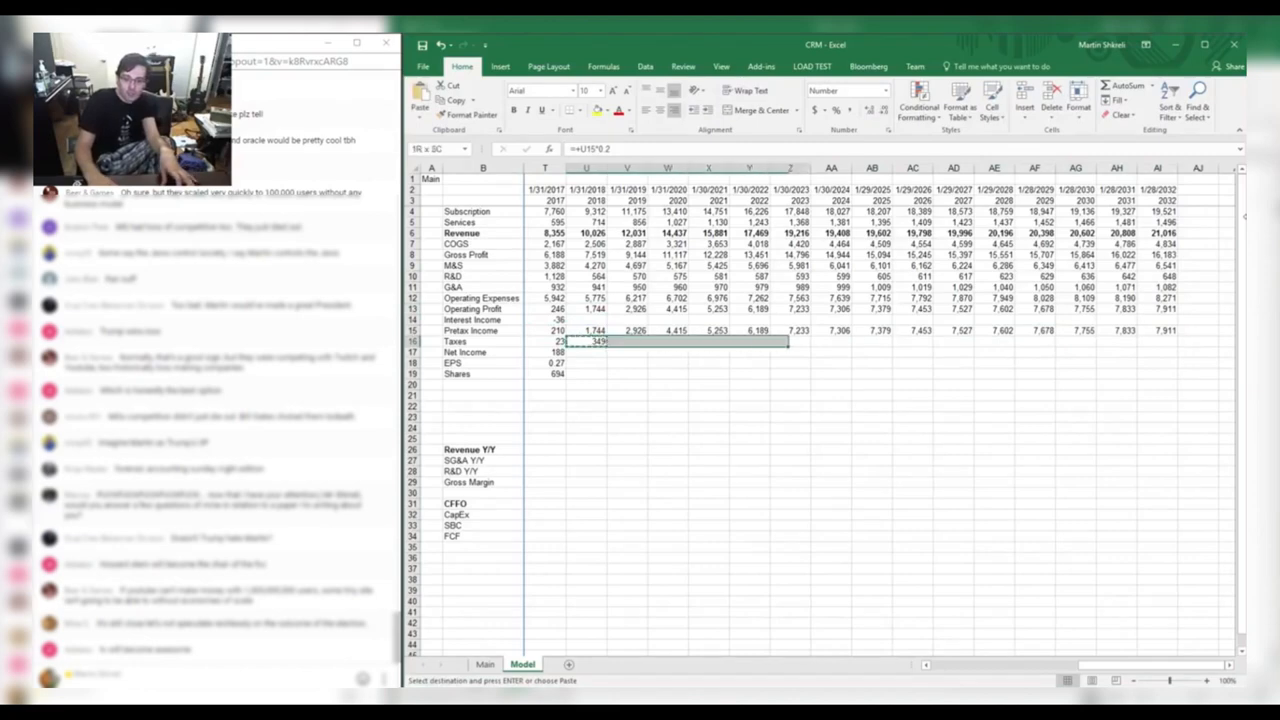
{"action": "key", "text": "ctrl+v"}
Copy the 2017 net income formula from T17 across 2018 to 2032.
{"action": "key", "text": "Down"}
{"action": "key", "text": "Left"}
{"action": "key", "text": "ctrl+c"}
{"action": "key", "text": "shift+Right"}
{"action": "key", "text": "shift+Right"}
{"action": "key", "text": "shift+Right"}
{"action": "key", "text": "shift+Right"}
{"action": "key", "text": "shift+Right"}
{"action": "key", "text": "shift+Right"}
{"action": "key", "text": "shift+Right"}
{"action": "key", "text": "shift+Right"}
{"action": "key", "text": "shift+Right"}
{"action": "key", "text": "shift+Right"}
{"action": "key", "text": "shift+Right"}
{"action": "key", "text": "shift+Right"}
{"action": "key", "text": "shift+Right"}
{"action": "key", "text": "shift+Right"}
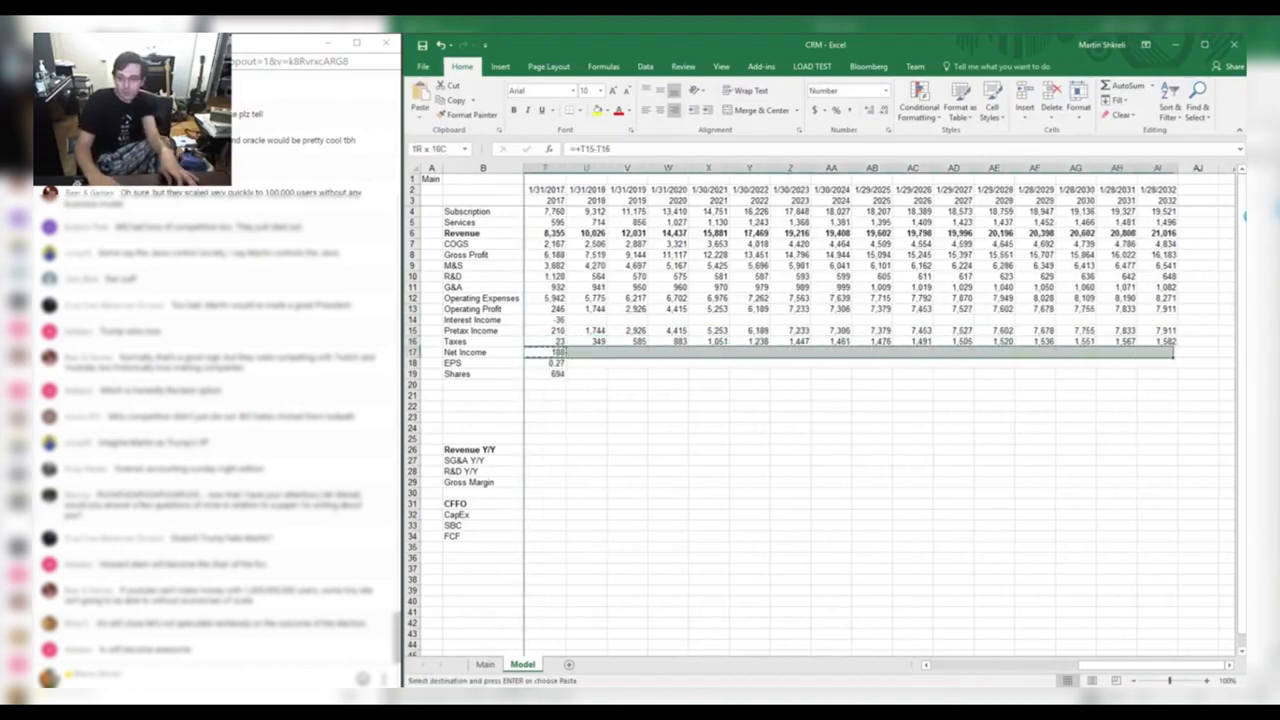
{"action": "key", "text": "Return"}
Change the tax rate in the 2018 taxes formula in U16 to 0.25.
{"action": "key", "text": "Down"}
{"action": "key", "text": "Down"}
{"action": "key", "text": "Right"}
{"action": "key", "text": "Up"}
{"action": "key", "text": "F2"}
{"action": "type", "text": "5"}
{"action": "key", "text": "Tab"}
Copy the revised 25% taxes formula from U16 across the 2019 to 2032 columns.
{"action": "key", "text": "Left"}
{"action": "key", "text": "ctrl+c"}
{"action": "key", "text": "ctrl+v"}
{"action": "key", "text": "Escape"}
{"action": "key", "text": "ctrl+c"}
{"action": "key", "text": "shift+Right"}
{"action": "key", "text": "shift+Right"}
{"action": "key", "text": "shift+Right"}
{"action": "key", "text": "shift+Right"}
{"action": "key", "text": "shift+Right"}
{"action": "key", "text": "shift+Right"}
{"action": "key", "text": "shift+Right"}
{"action": "key", "text": "shift+Right"}
{"action": "key", "text": "shift+Right"}
{"action": "key", "text": "shift+Right"}
{"action": "key", "text": "shift+Right"}
{"action": "key", "text": "shift+Right"}
{"action": "key", "text": "shift+Right"}
{"action": "key", "text": "shift+Right"}
{"action": "key", "text": "Return"}
Set 2018 shares in U19 equal to the 2017 shares and copy the 2017 EPS formula into U18.
{"action": "key", "text": "Down"}
{"action": "key", "text": "Down"}
{"action": "key", "text": "Down"}
{"action": "key", "text": "Left"}
{"action": "key", "text": "Up"}
{"action": "key", "text": "Right"}
{"action": "key", "text": "Left"}
{"action": "key", "text": "shift+Down"}
{"action": "key", "text": "ctrl+q"}
{"action": "key", "text": "Escape"}
{"action": "key", "text": "Down"}
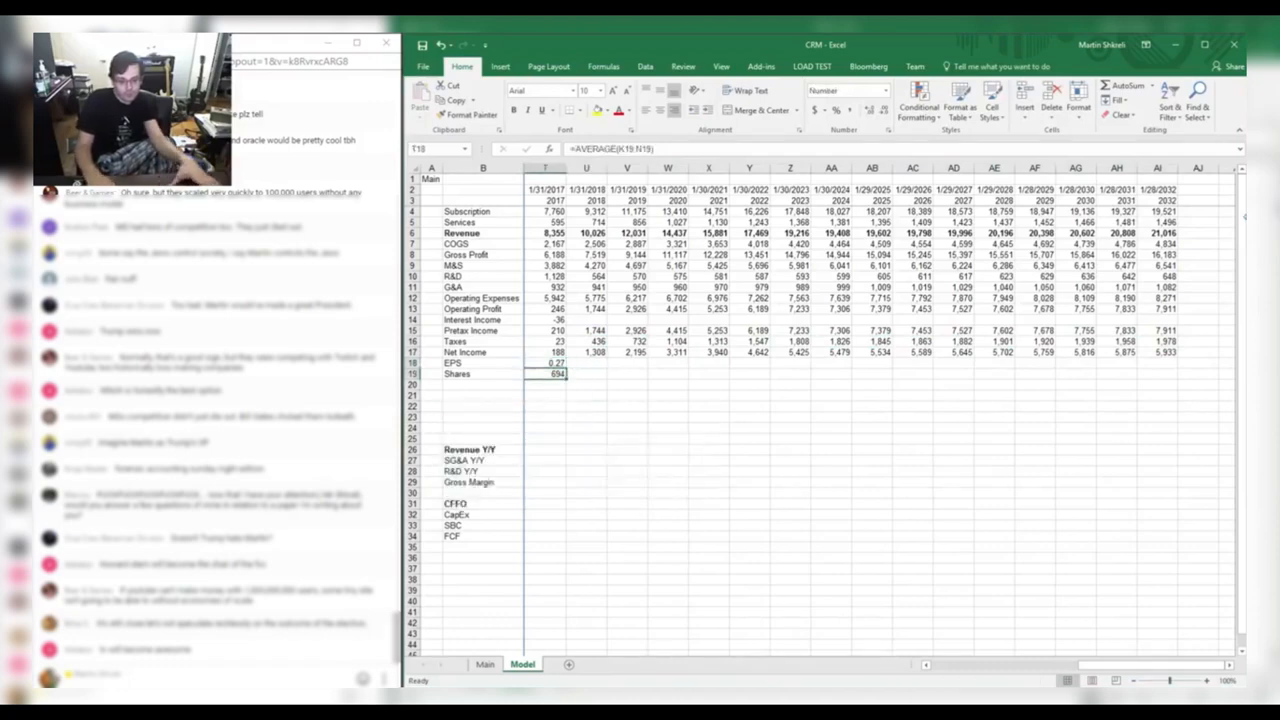
{"action": "key", "text": "Right"}
{"action": "type", "text": "="}
{"action": "key", "text": "Left"}
{"action": "key", "text": "ctrl+c"}
{"action": "key", "text": "shift+Right"}
{"action": "key", "text": "ctrl+v"}
{"action": "key", "text": "Right"}
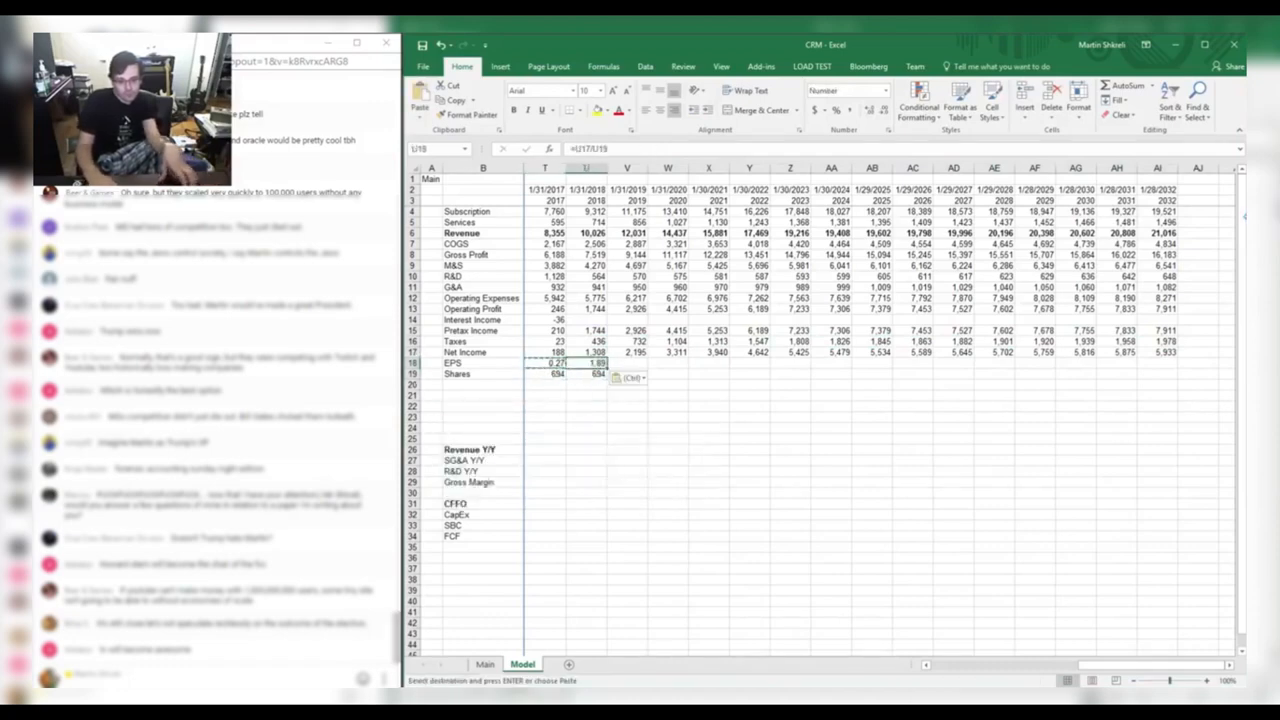
Copy the 2018 EPS and shares formulas from U18:U19 across through 2032.
{"action": "key", "text": "shift+Down"}
{"action": "key", "text": "ctrl+c"}
{"action": "key", "text": "shift+Right"}
{"action": "key", "text": "shift+Right"}
{"action": "key", "text": "shift+Right"}
{"action": "key", "text": "shift+Right"}
{"action": "key", "text": "shift+Right"}
{"action": "key", "text": "shift+Right"}
{"action": "key", "text": "shift+Right"}
{"action": "key", "text": "shift+Right"}
{"action": "key", "text": "shift+Right"}
{"action": "key", "text": "shift+Right"}
{"action": "key", "text": "shift+Right"}
{"action": "key", "text": "shift+Right"}
{"action": "key", "text": "shift+Right"}
{"action": "key", "text": "shift+Right"}
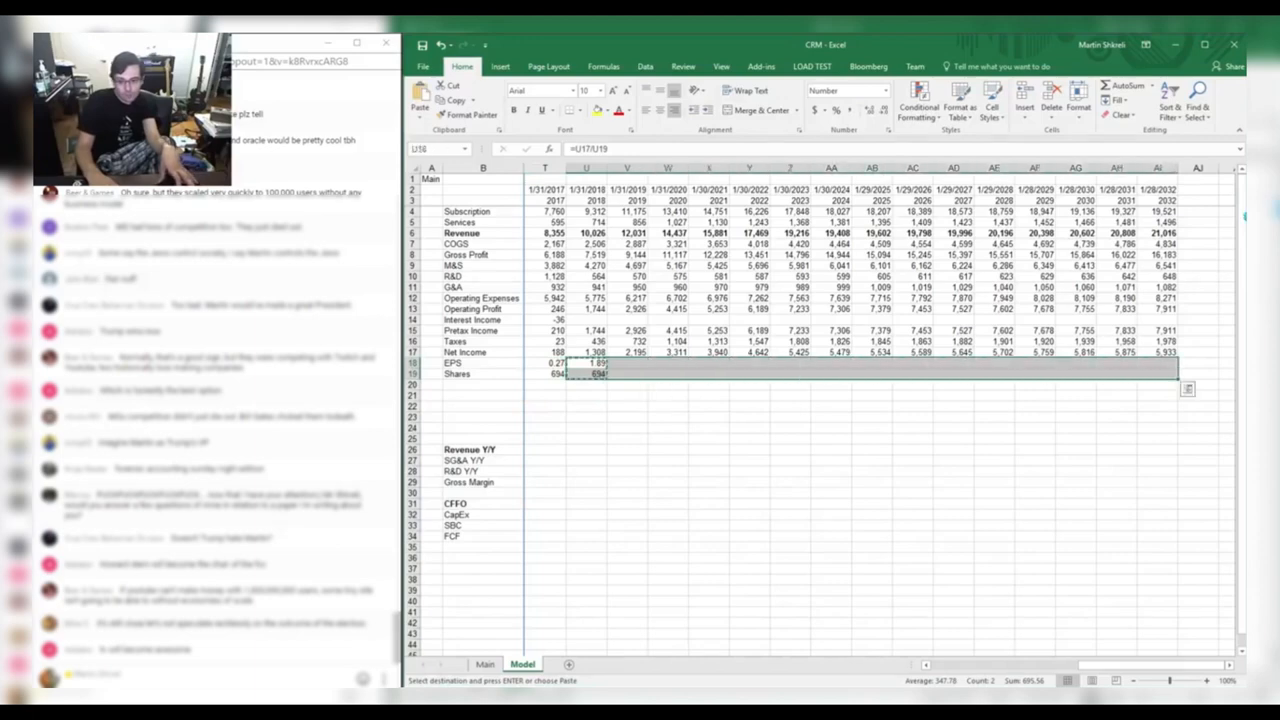
{"action": "key", "text": "Return"}
Enter the labels Maturity, Discount and NPV in AK20:AK22, with -1% for maturity and 7% for discount beside them.
{"action": "key", "text": "Up"}
{"action": "key", "text": "Right"}
{"action": "key", "text": "Right"}
{"action": "key", "text": "Right"}
{"action": "key", "text": "Right"}
{"action": "key", "text": "Right"}
{"action": "key", "text": "Right"}
{"action": "key", "text": "Right"}
{"action": "key", "text": "Right"}
{"action": "key", "text": "Right"}
{"action": "key", "text": "Right"}
{"action": "key", "text": "Right"}
{"action": "key", "text": "Right"}
{"action": "key", "text": "Right"}
{"action": "key", "text": "Right"}
{"action": "key", "text": "Right"}
{"action": "key", "text": "Right"}
{"action": "key", "text": "Right"}
{"action": "key", "text": "Right"}
{"action": "key", "text": "Right"}
{"action": "key", "text": "Right"}
{"action": "key", "text": "Left"}
{"action": "key", "text": "Left"}
{"action": "key", "text": "Left"}
{"action": "key", "text": "Left"}
{"action": "key", "text": "Down"}
{"action": "key", "text": "Left"}
{"action": "key", "text": "Left"}
{"action": "key", "text": "Left"}
{"action": "key", "text": "Down"}
{"action": "key", "text": "Left"}
{"action": "key", "text": "Down"}
{"action": "type", "text": "Maturity"}
{"action": "key", "text": "Tab"}
{"action": "type", "text": "-1%"}
{"action": "key", "text": "Return"}
{"action": "type", "text": "Disc"}
{"action": "key", "text": "BackSpace"}
{"action": "key", "text": "BackSpace"}
{"action": "key", "text": "BackSpace"}
{"action": "key", "text": "BackSpace"}
{"action": "key", "text": "BackSpace"}
{"action": "type", "text": "iscount"}
{"action": "key", "text": "Tab"}
{"action": "type", "text": "7%"}
{"action": "key", "text": "Return"}
Enter the first terminal-year net income in AJ17 as AI17*(1+$AL$20), growing 2032 net income at the maturity rate.
{"action": "key", "text": "Left"}
{"action": "key", "text": "Up"}
{"action": "key", "text": "Up"}
{"action": "key", "text": "Left"}
{"action": "key", "text": "Up"}
{"action": "key", "text": "Up"}
{"action": "key", "text": "Up"}
{"action": "type", "text": "+"}
{"action": "key", "text": "Down"}
{"action": "key", "text": "Left"}
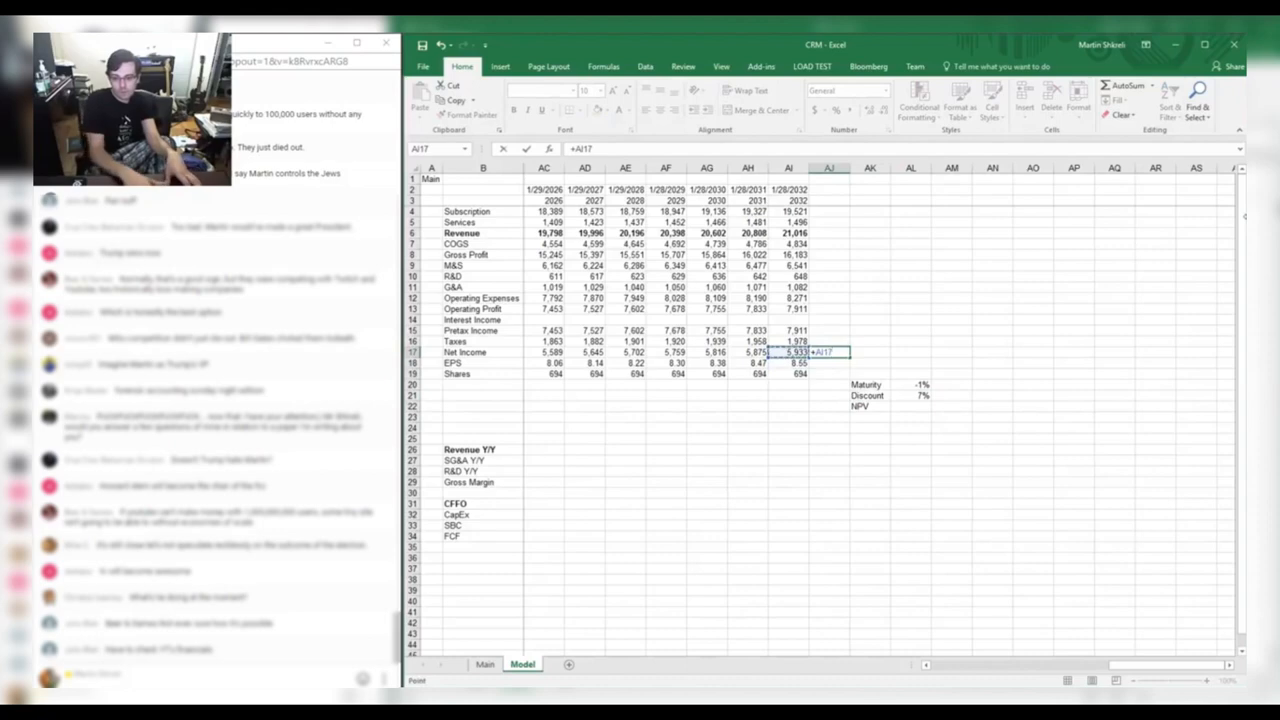
{"action": "key", "text": "Down"}
{"action": "key", "text": "Right"}
{"action": "key", "text": "Down"}
{"action": "key", "text": "Right"}
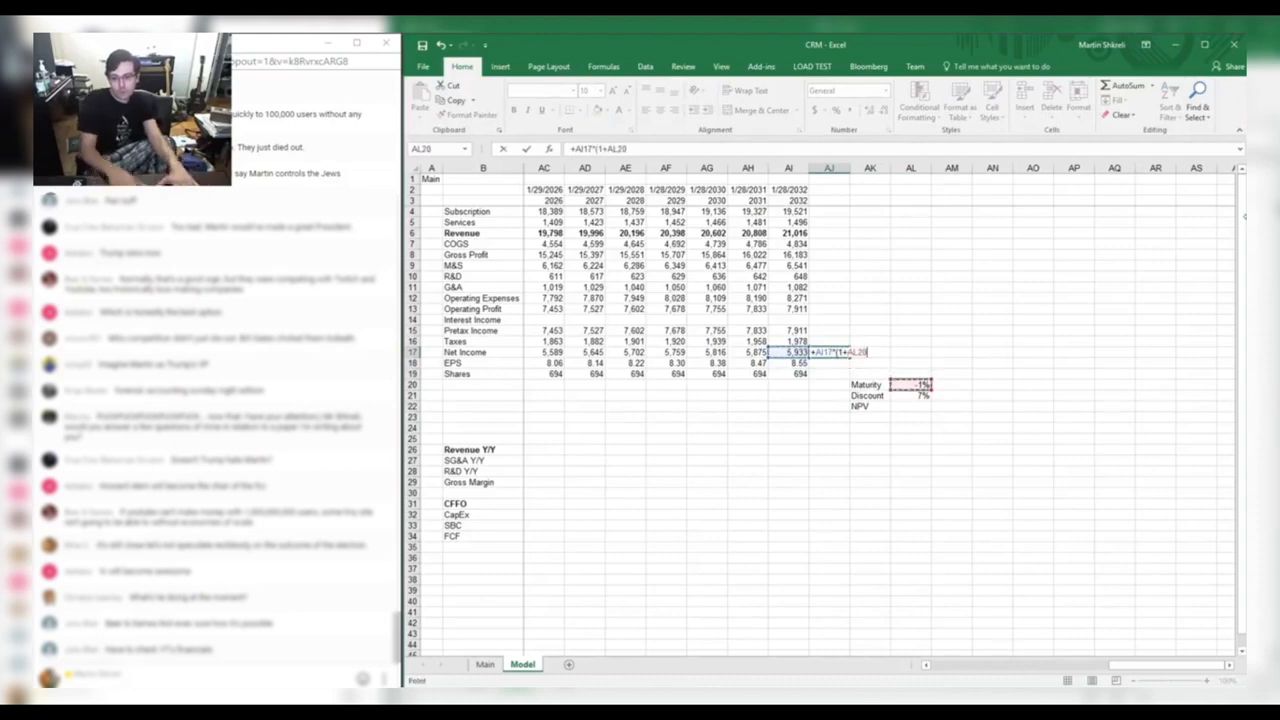
{"action": "key", "text": "Return"}
Copy the AJ17 terminal net income formula across row 17 through column CW.
{"action": "key", "text": "Up"}
{"action": "key", "text": "ctrl+c"}
{"action": "key", "text": "shift+Right"}
{"action": "key", "text": "shift+Right"}
{"action": "key", "text": "shift+Right"}
{"action": "key", "text": "shift+Right"}
{"action": "key", "text": "shift+Right"}
{"action": "key", "text": "shift+Right"}
{"action": "key", "text": "shift+Right"}
{"action": "key", "text": "shift+Right"}
{"action": "key", "text": "shift+Right"}
{"action": "key", "text": "shift+Right"}
{"action": "key", "text": "shift+Right"}
{"action": "key", "text": "shift+Right"}
{"action": "key", "text": "shift+Right"}
{"action": "key", "text": "shift+Right"}
{"action": "key", "text": "shift+Right"}
{"action": "key", "text": "shift+Right"}
{"action": "key", "text": "shift+Right"}
{"action": "key", "text": "shift+Right"}
{"action": "key", "text": "shift+Right"}
{"action": "key", "text": "shift+Right"}
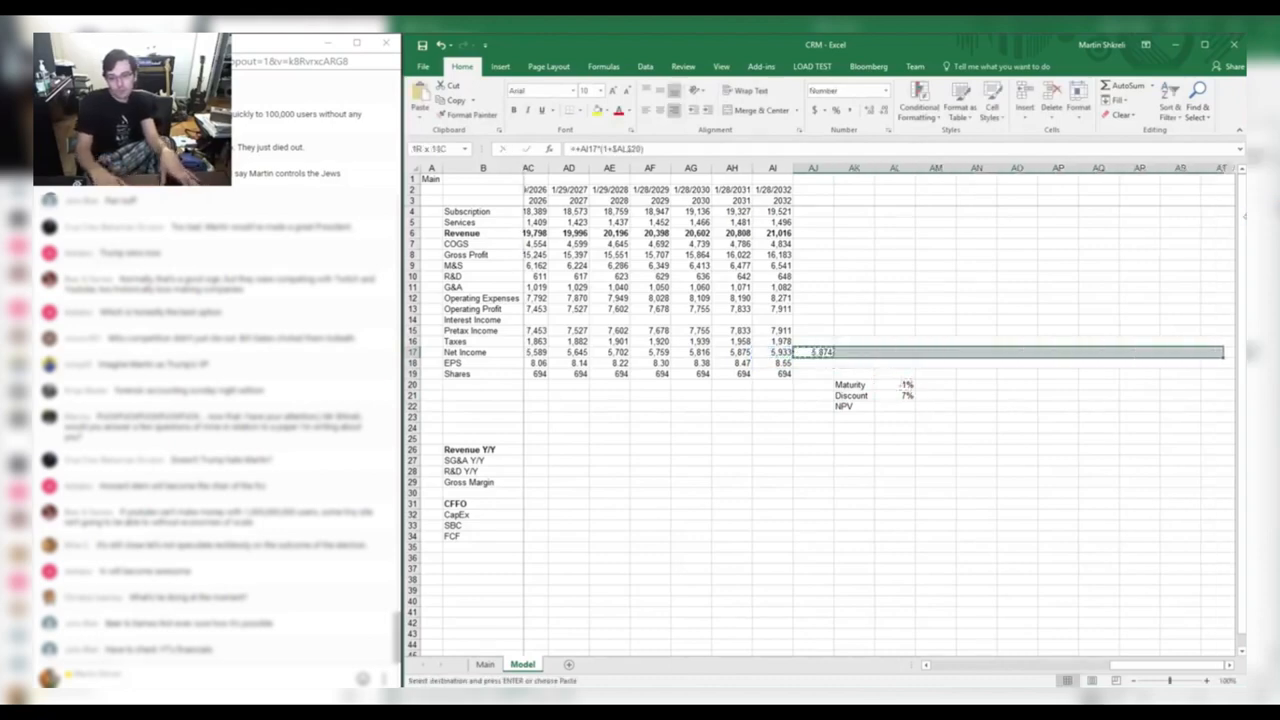
{"action": "key", "text": "ctrl+v"}
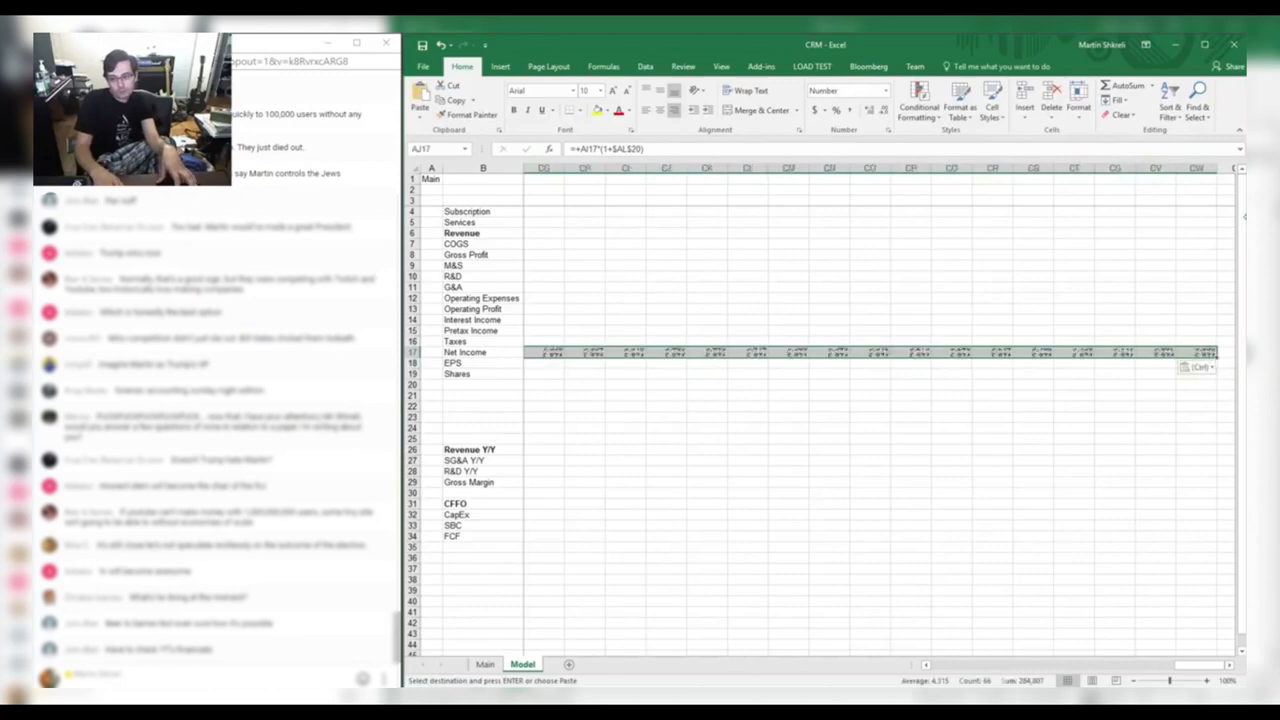
Calculate the NPV in AL22 with NPV(AL21,U17:CW17), discounting net income from 2018 through the last terminal year.
{"action": "key", "text": "Left"}
{"action": "key", "text": "Escape"}
{"action": "key", "text": "Down"}
{"action": "key", "text": "Down"}
{"action": "key", "text": "Down"}
{"action": "key", "text": "Down"}
{"action": "key", "text": "Down"}
{"action": "key", "text": "Right"}
{"action": "key", "text": "Right"}
{"action": "key", "text": "Right"}
{"action": "type", "text": "=np"}
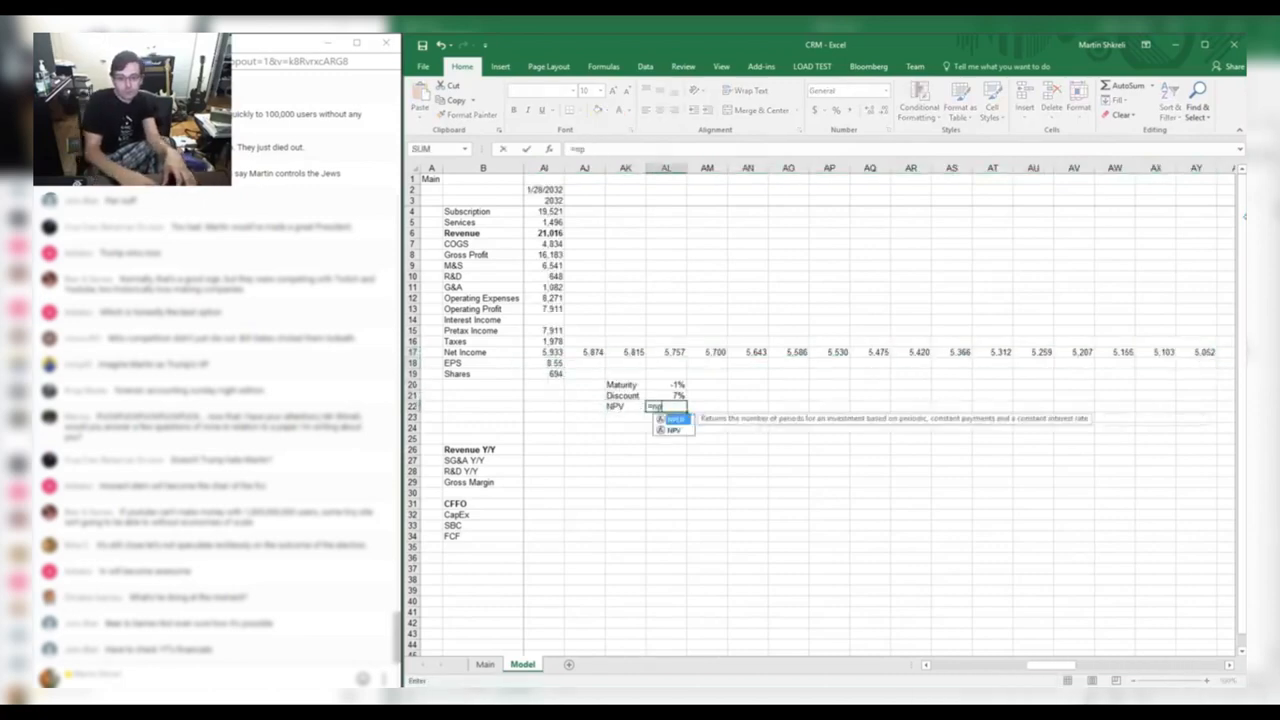
{"action": "type", "text": "v(AL21,"}
{"action": "key", "text": "Up"}
{"action": "key", "text": "Up"}
{"action": "key", "text": "Up"}
{"action": "key", "text": "Up"}
{"action": "key", "text": "Up"}
{"action": "key", "text": "Left"}
{"action": "key", "text": "Left"}
{"action": "key", "text": "Left"}
{"action": "key", "text": "Left"}
{"action": "key", "text": "Left"}
{"action": "key", "text": "Left"}
{"action": "key", "text": "Left"}
{"action": "key", "text": "Left"}
{"action": "key", "text": "Left"}
{"action": "key", "text": "Left"}
{"action": "key", "text": "Left"}
{"action": "key", "text": "Left"}
{"action": "key", "text": "Left"}
{"action": "key", "text": "Left"}
{"action": "key", "text": "Left"}
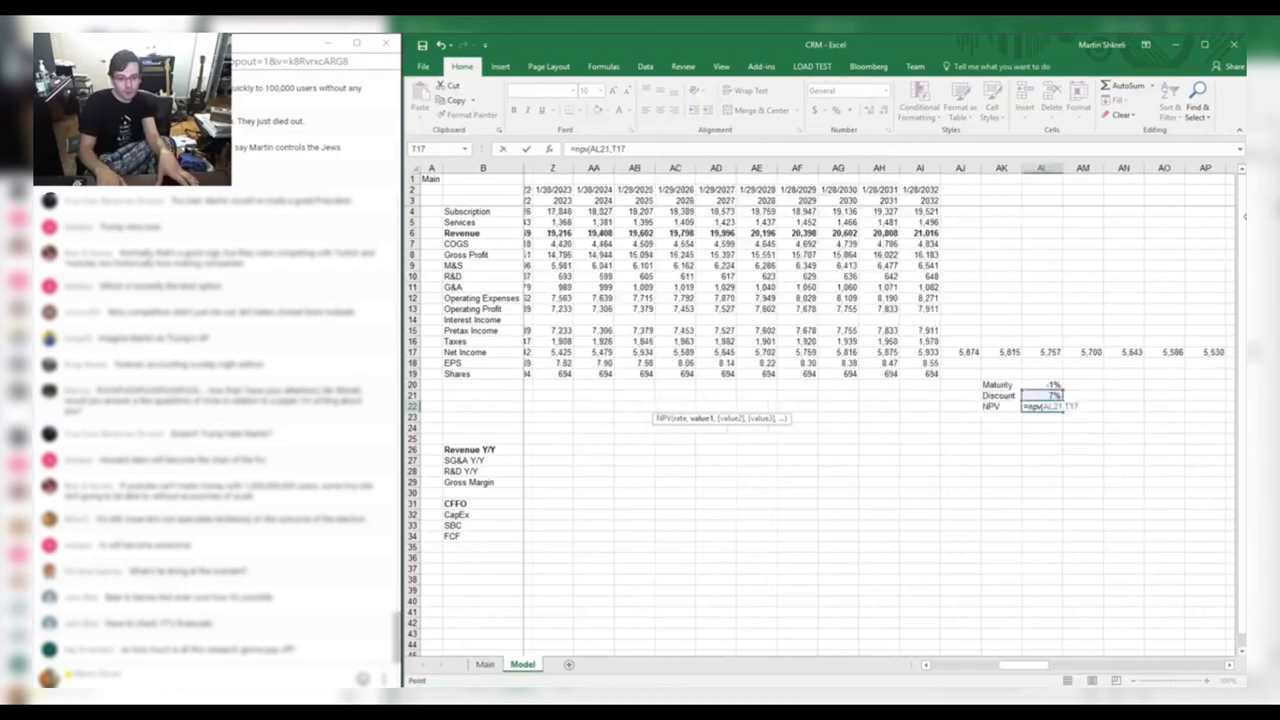
{"action": "key", "text": "Left"}
{"action": "key", "text": "Left"}
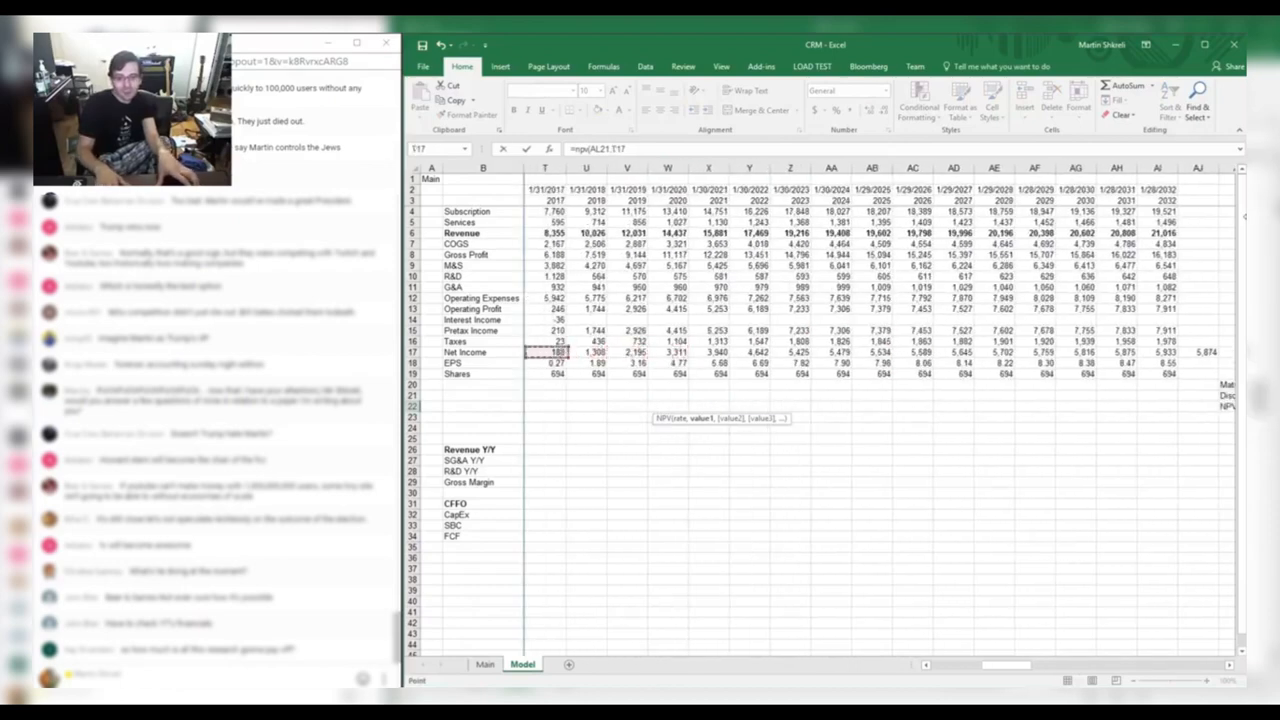
{"action": "key", "text": "Up"}
{"action": "key", "text": "Right"}
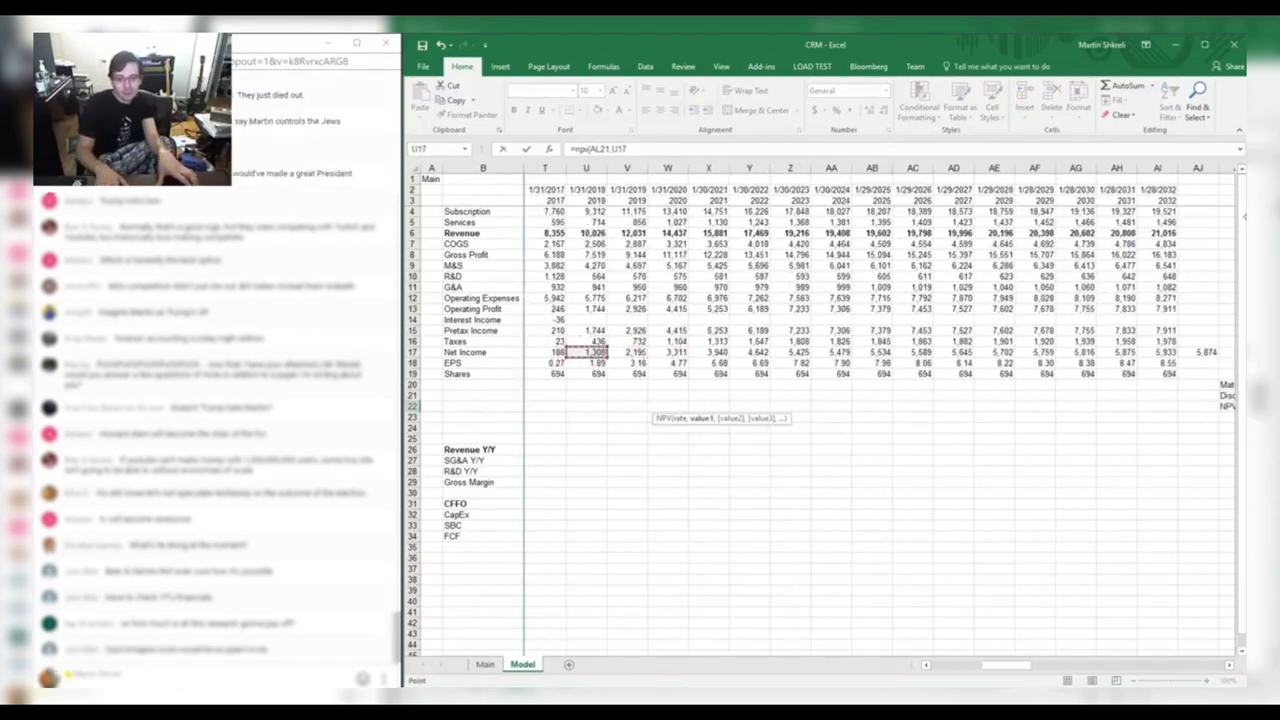
{"action": "key", "text": "ctrl+shift+Right"}
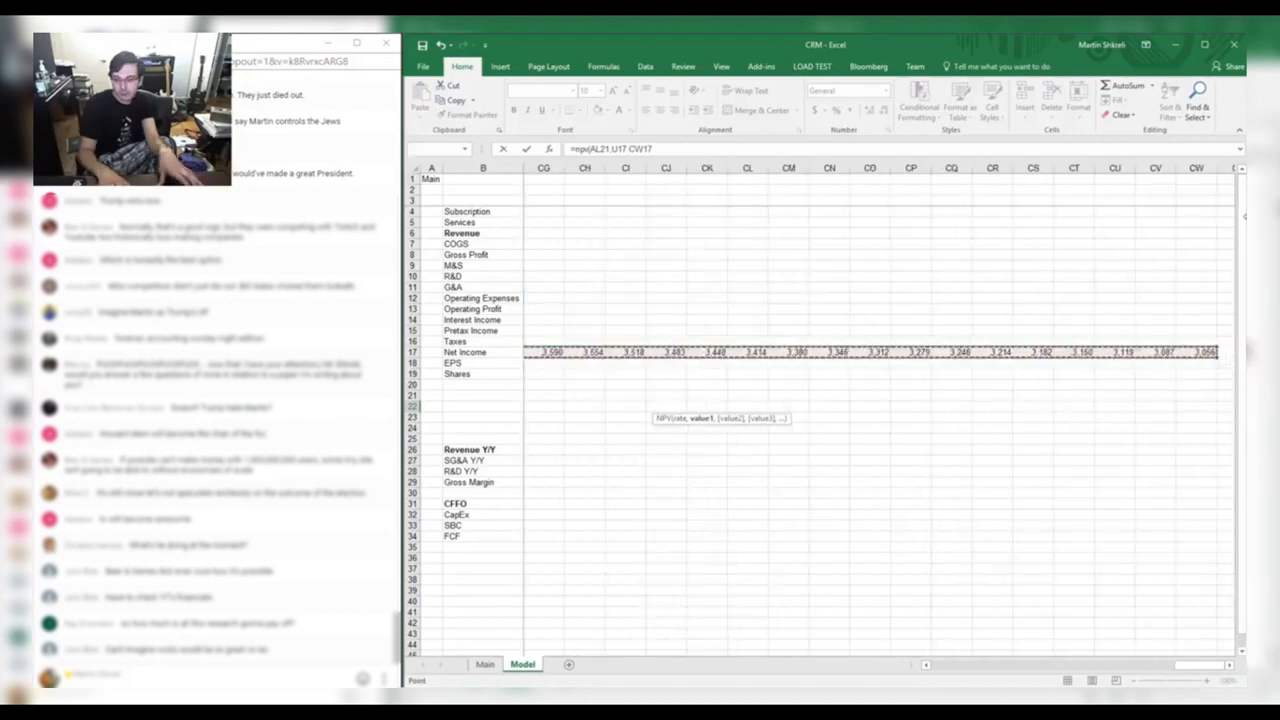
{"action": "key", "text": "Return"}
Format the NPV result in AL22 as a plain number with thousands separators and no decimals.
{"action": "key", "text": "Up"}
{"action": "key", "text": "ctrl+1"}
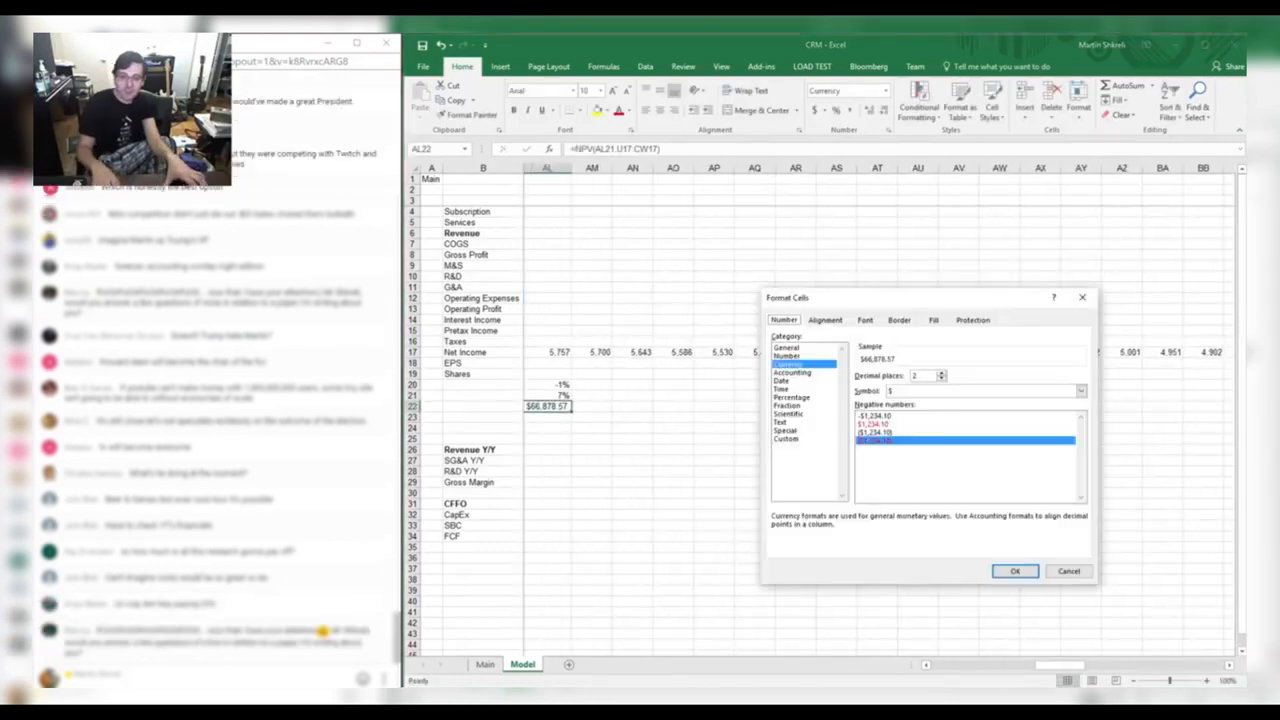
{"action": "key", "text": "Tab"}
{"action": "key", "text": "Tab"}
{"action": "key", "text": "Up"}
{"action": "key", "text": "Up"}
{"action": "key", "text": "Up"}
{"action": "key", "text": "Return"}
{"action": "key", "text": "Left"}
{"action": "key", "text": "Left"}
{"action": "key", "text": "Left"}
{"action": "key", "text": "Left"}
{"action": "key", "text": "Left"}
{"action": "key", "text": "Left"}
{"action": "key", "text": "Left"}
{"action": "key", "text": "Left"}
{"action": "key", "text": "Left"}
{"action": "key", "text": "Right"}
{"action": "key", "text": "Right"}
{"action": "key", "text": "Right"}
{"action": "key", "text": "Right"}
{"action": "key", "text": "Right"}
{"action": "key", "text": "Right"}
{"action": "key", "text": "Right"}
{"action": "key", "text": "Right"}
{"action": "key", "text": "Right"}
{"action": "key", "text": "Right"}
{"action": "key", "text": "Down"}
{"action": "key", "text": "Left"}
{"action": "key", "text": "Left"}
{"action": "type", "text": "S"}
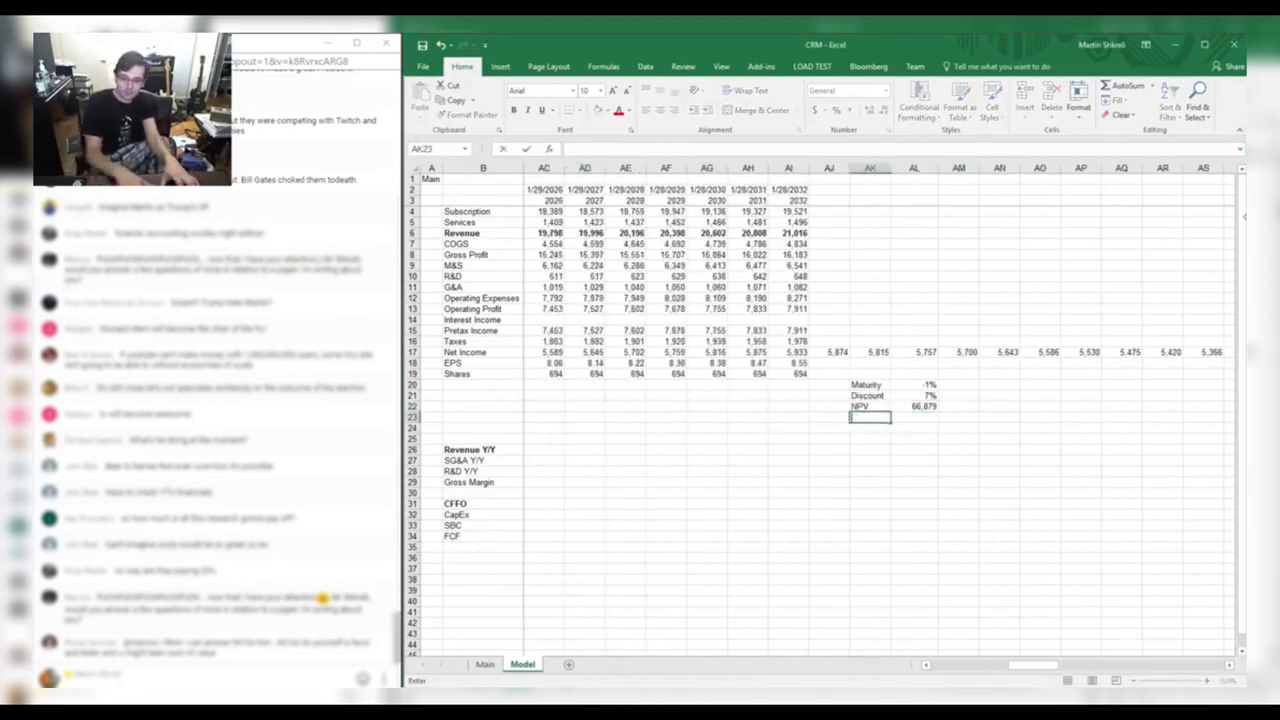
Adjust the NPV in AL22 for cash and debt by extending its formula to =NPV(AL21,U17:CW17)+Main!M5-Main!M6.
{"action": "key", "text": "Up"}
{"action": "key", "text": "Right"}
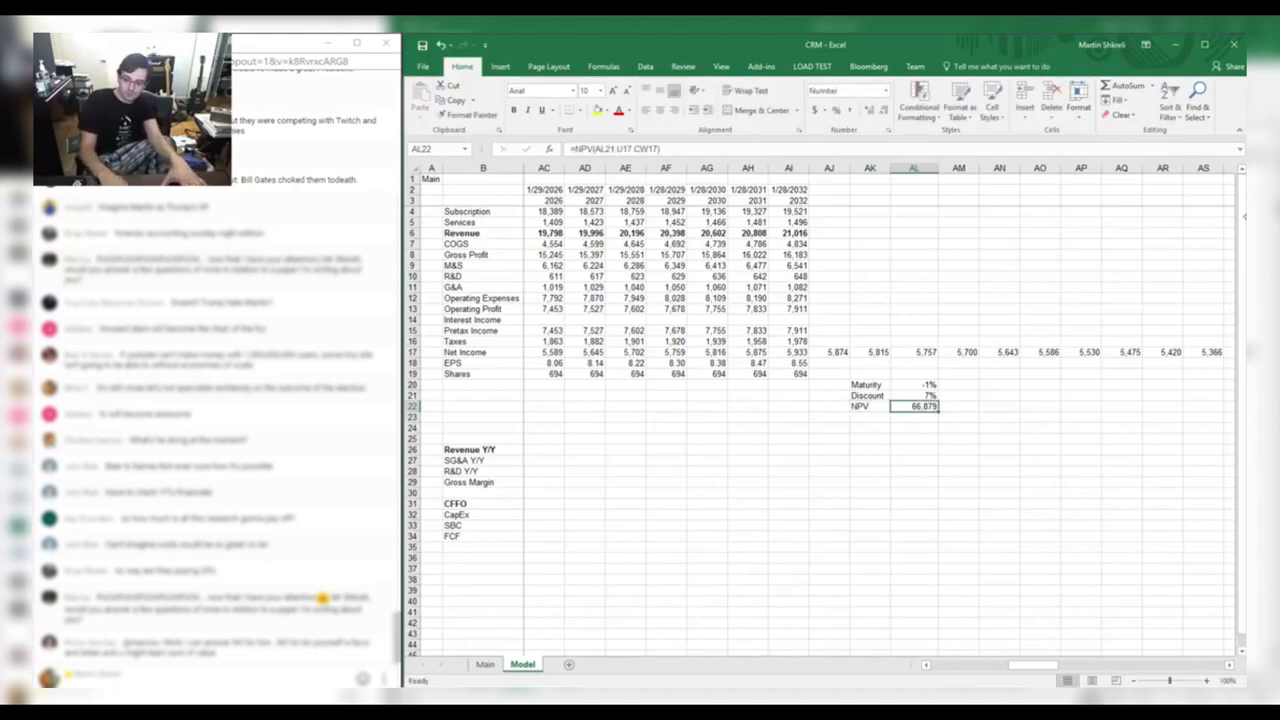
{"action": "key", "text": "F2"}
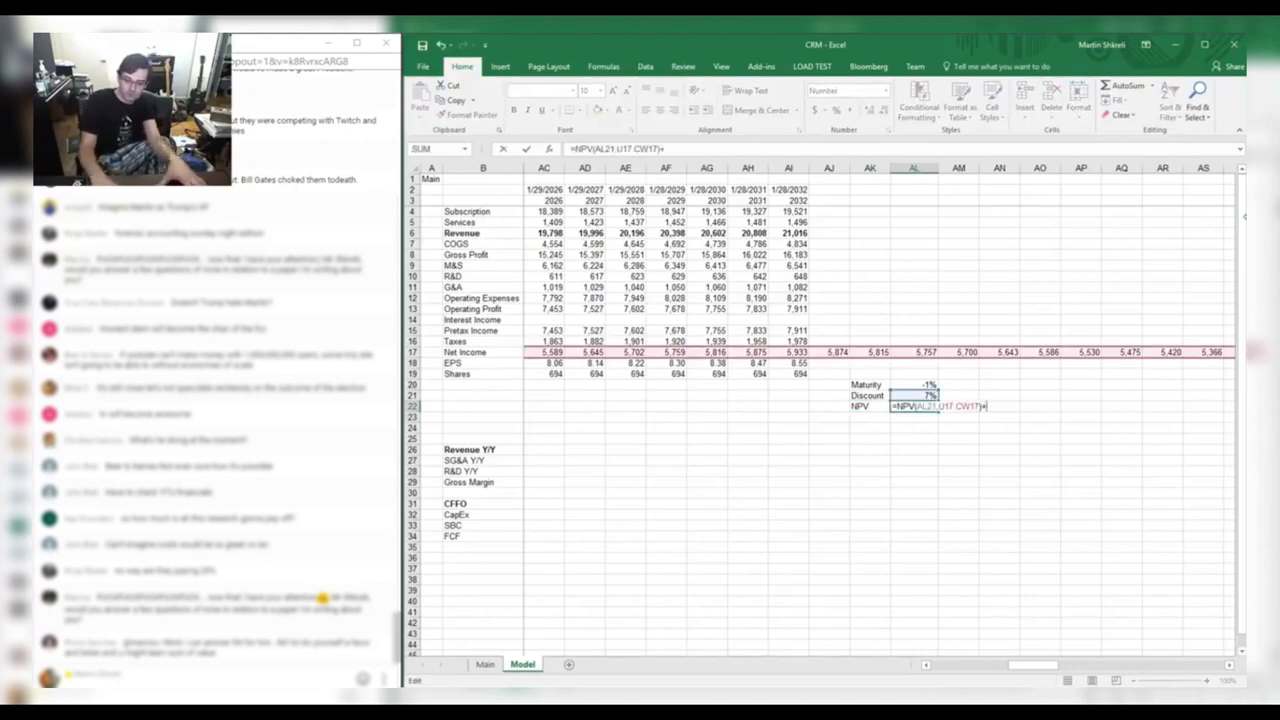
{"action": "key", "text": "ctrl+Page_Up"}
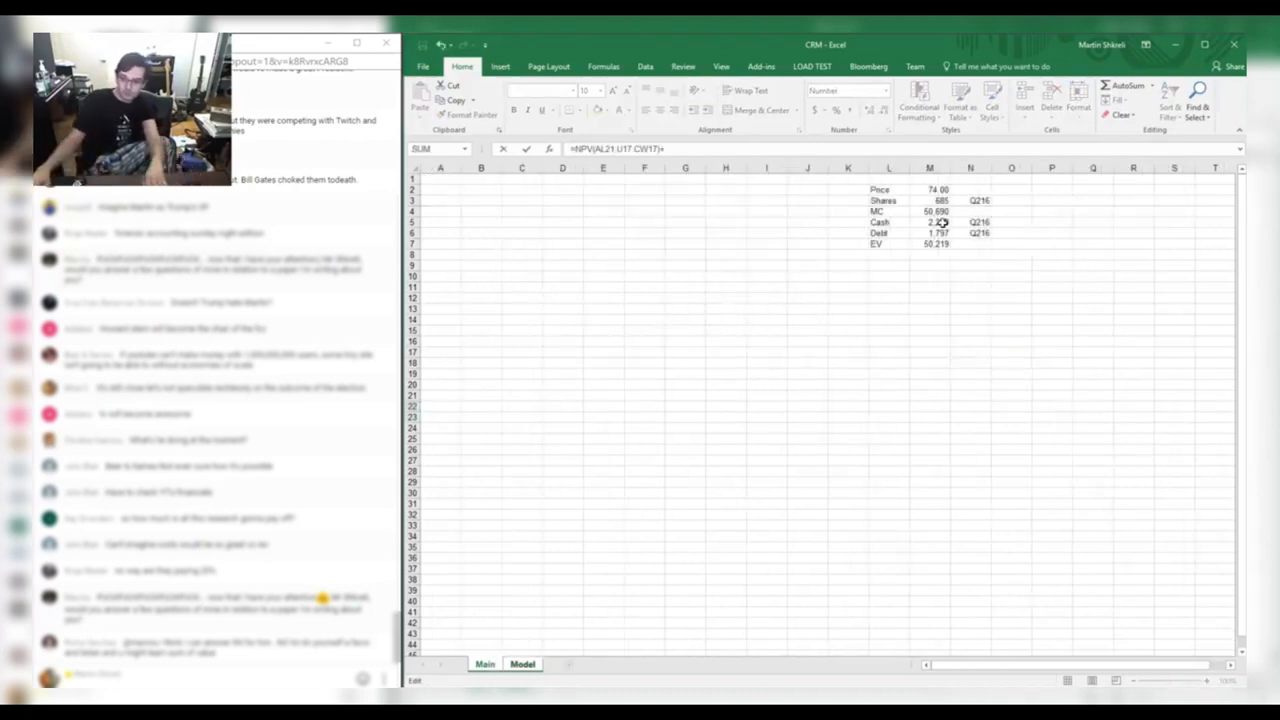
{"action": "type", "text": "-Main!M6"}
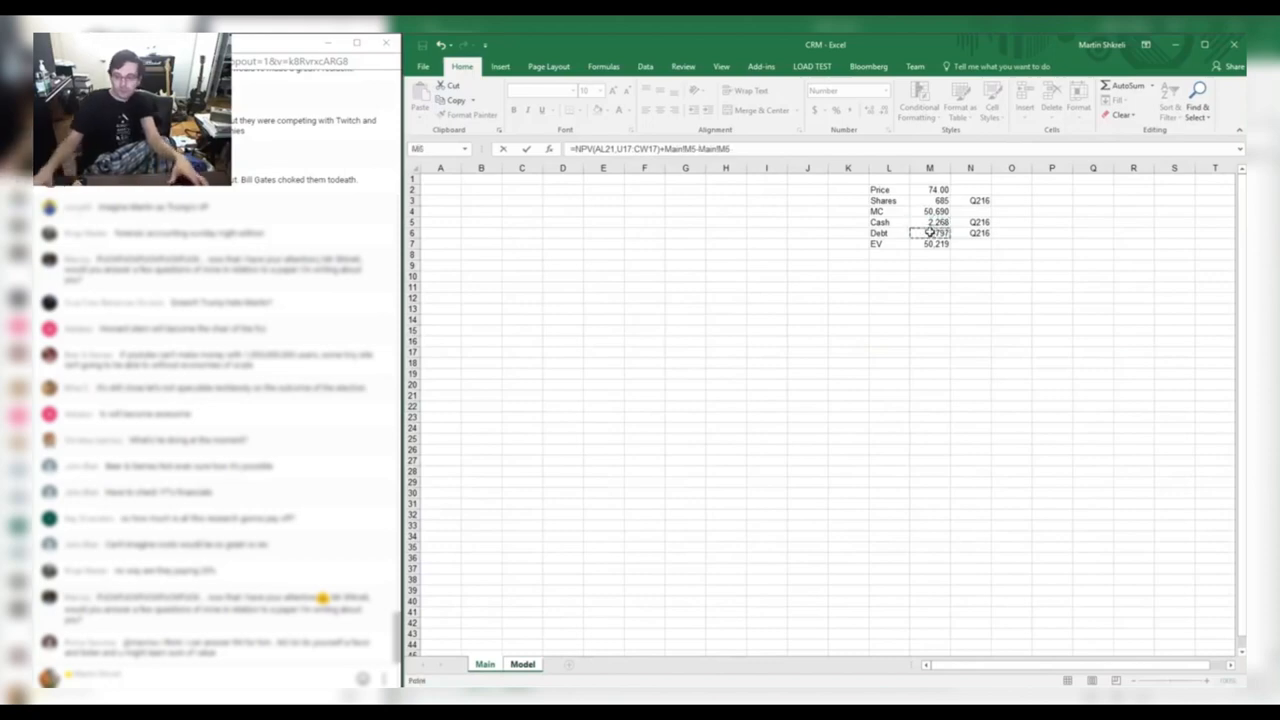
{"action": "key", "text": "Return"}
Set the discount rate to 8% and enter the per-share value in AL23 as AL22/Main!M3.
{"action": "key", "text": "Down"}
{"action": "type", "text": "+"}
{"action": "key", "text": "Up"}
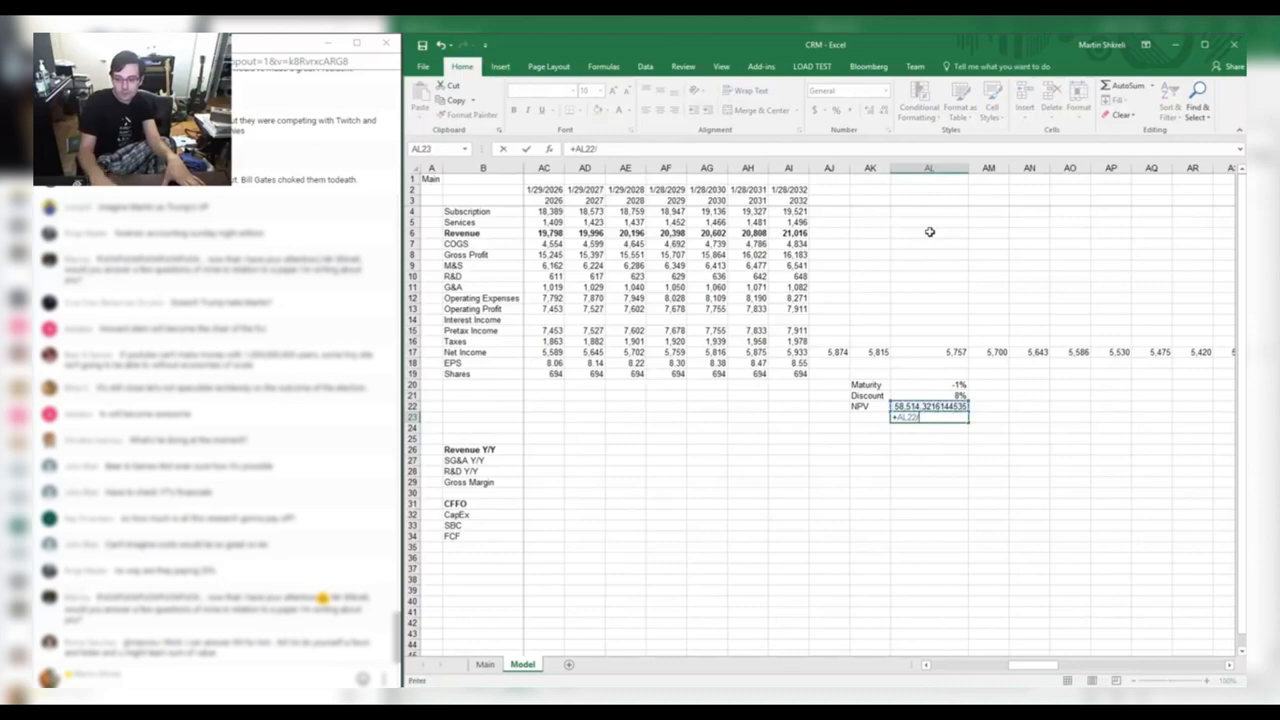
{"action": "type", "text": "/"}
{"action": "key", "text": "ctrl+Page_Up"}
{"action": "left_click", "coordinate": [933, 201]}
{"action": "key", "text": "Return"}
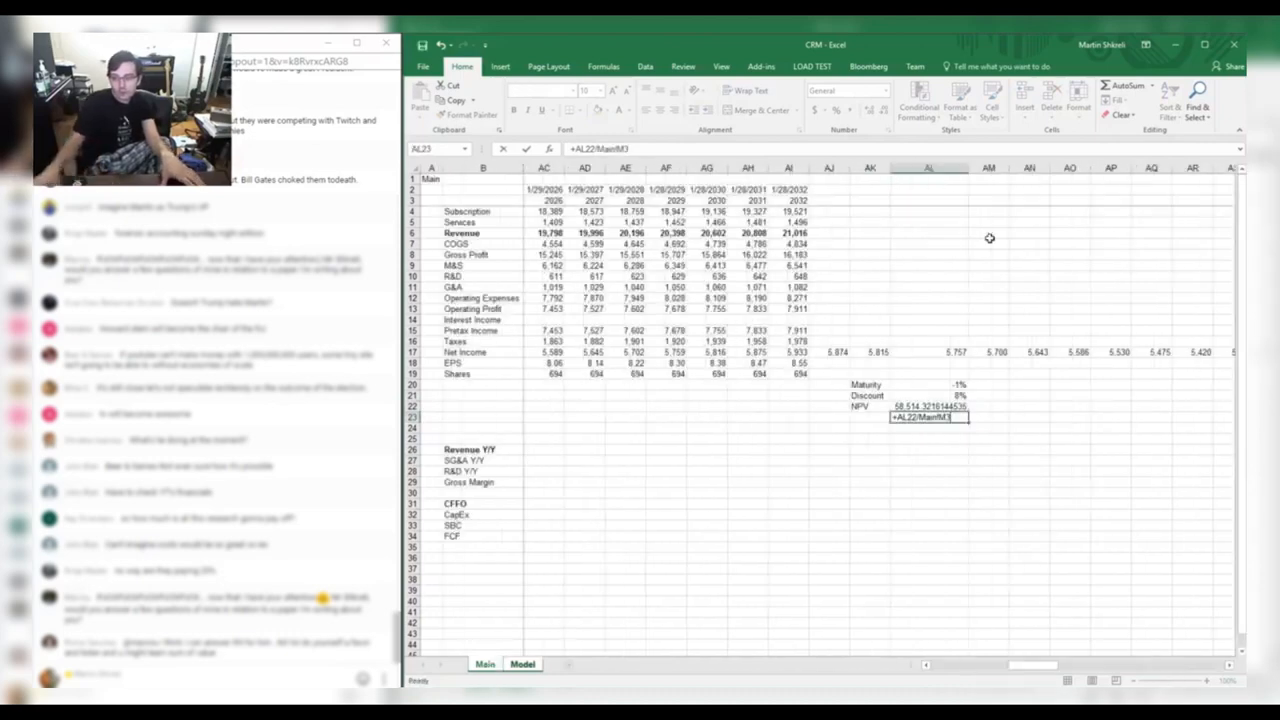
Format the NPV in AL22 with zero decimal places.
{"action": "key", "text": "Up"}
{"action": "key", "text": "ctrl+1"}
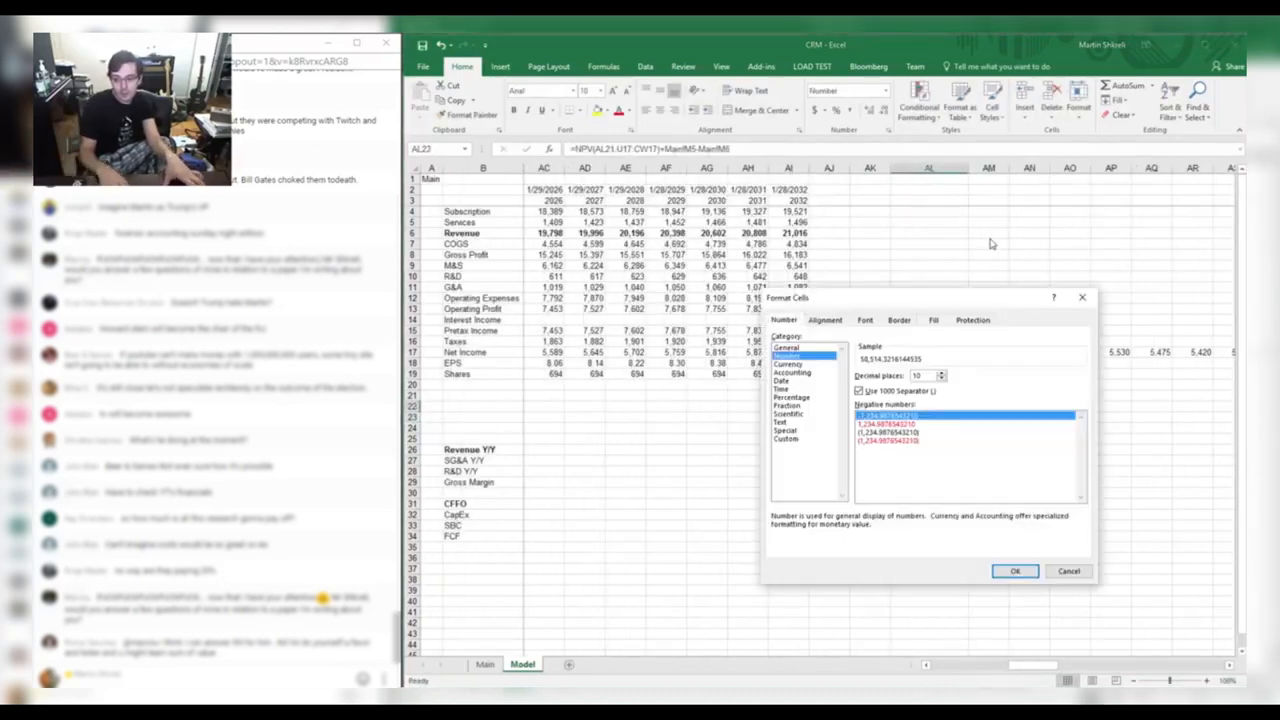
{"action": "type", "text": "0"}
{"action": "key", "text": "Return"}
{"action": "key", "text": "ctrl+Page_Up"}
{"action": "key", "text": "ctrl+Page_Down"}
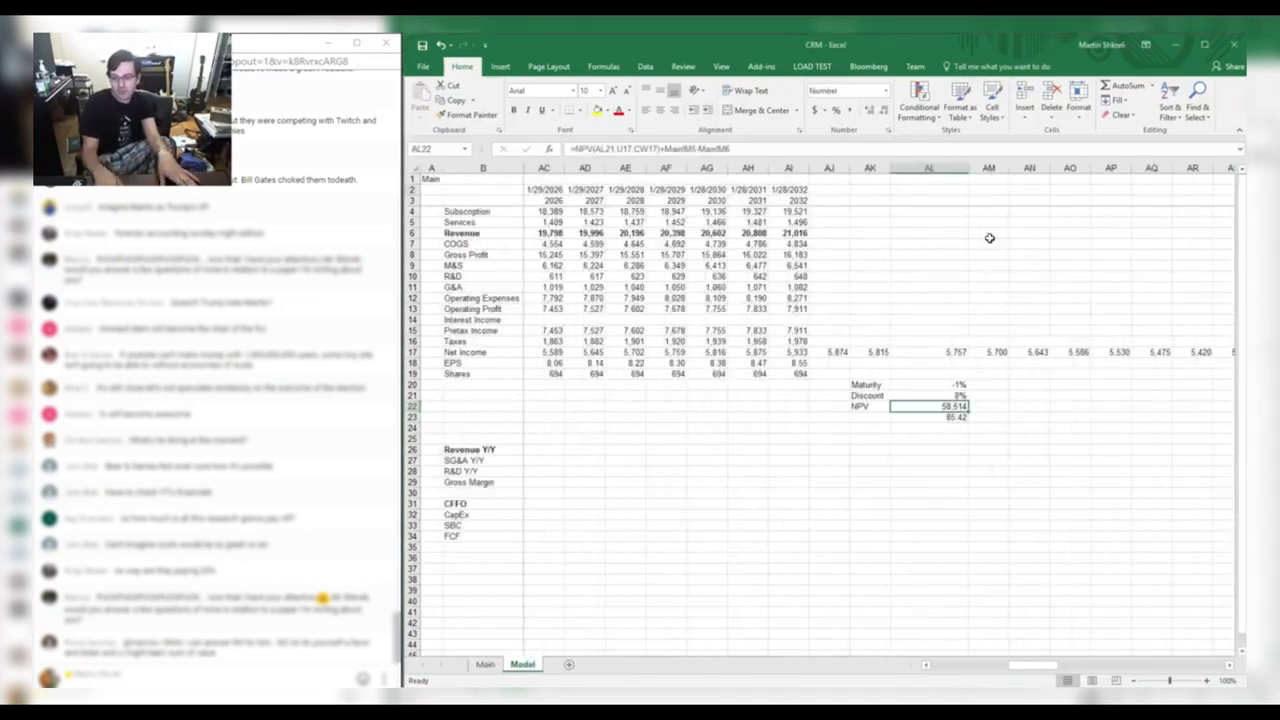
Narrow column AL to fit its values and label the per-share value in AK23 "Share".
{"action": "double_click", "coordinate": [969, 168]}
{"action": "left_click_drag", "start_coordinate": [920, 168], "coordinate": [928, 168]}
{"action": "left_click", "coordinate": [876, 421]}
{"action": "type", "text": "Share"}
Look over the quarterly results, growth rates, annual projections through 2032 and the valuation block.
{"action": "left_click", "coordinate": [908, 385]}
{"action": "key", "text": "Down"}
{"action": "left_click_drag", "start_coordinate": [1031, 354], "coordinate": [548, 182]}
{"action": "left_click_drag", "start_coordinate": [986, 309], "coordinate": [590, 182]}
{"action": "left_click_drag", "start_coordinate": [667, 276], "coordinate": [579, 181]}
{"action": "left_click_drag", "start_coordinate": [636, 375], "coordinate": [763, 232]}
{"action": "left_click", "coordinate": [628, 223]}
{"action": "left_click", "coordinate": [840, 234]}
{"action": "left_click_drag", "start_coordinate": [840, 234], "coordinate": [546, 213]}
{"action": "left_click", "coordinate": [747, 353]}
{"action": "left_click_drag", "start_coordinate": [680, 426], "coordinate": [1076, 175]}
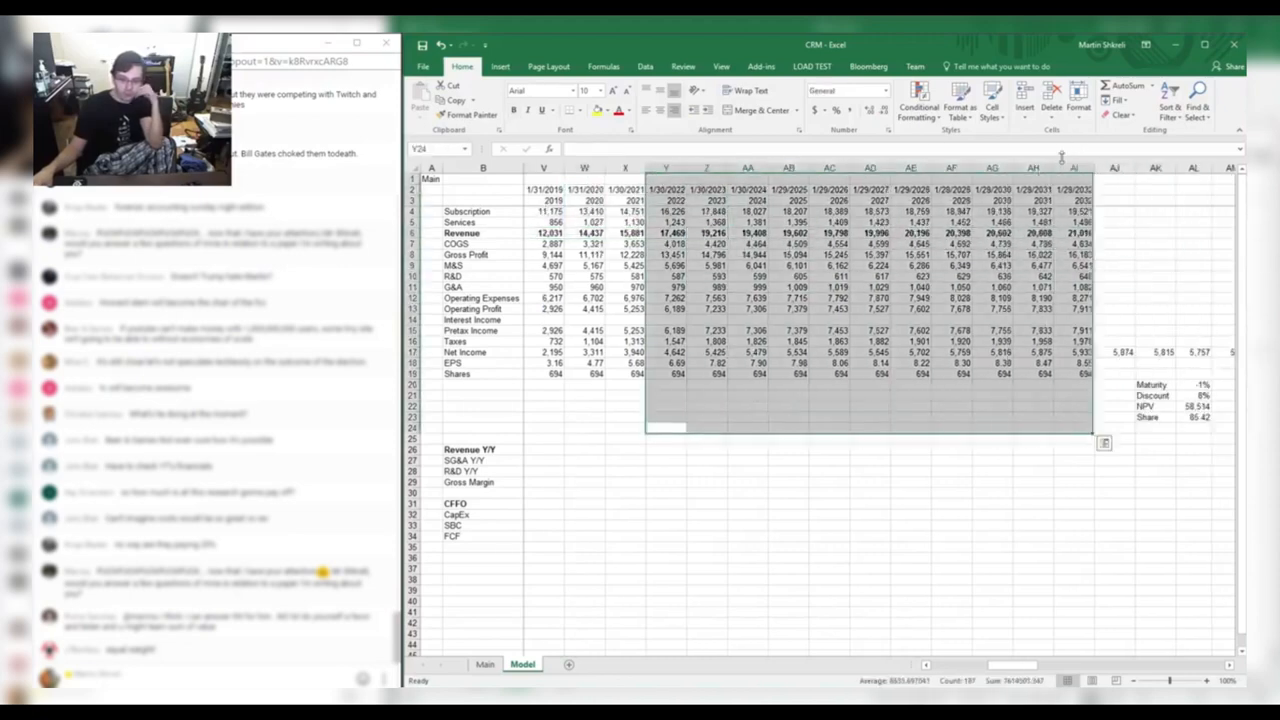
{"action": "left_click_drag", "start_coordinate": [1068, 416], "coordinate": [1161, 322]}
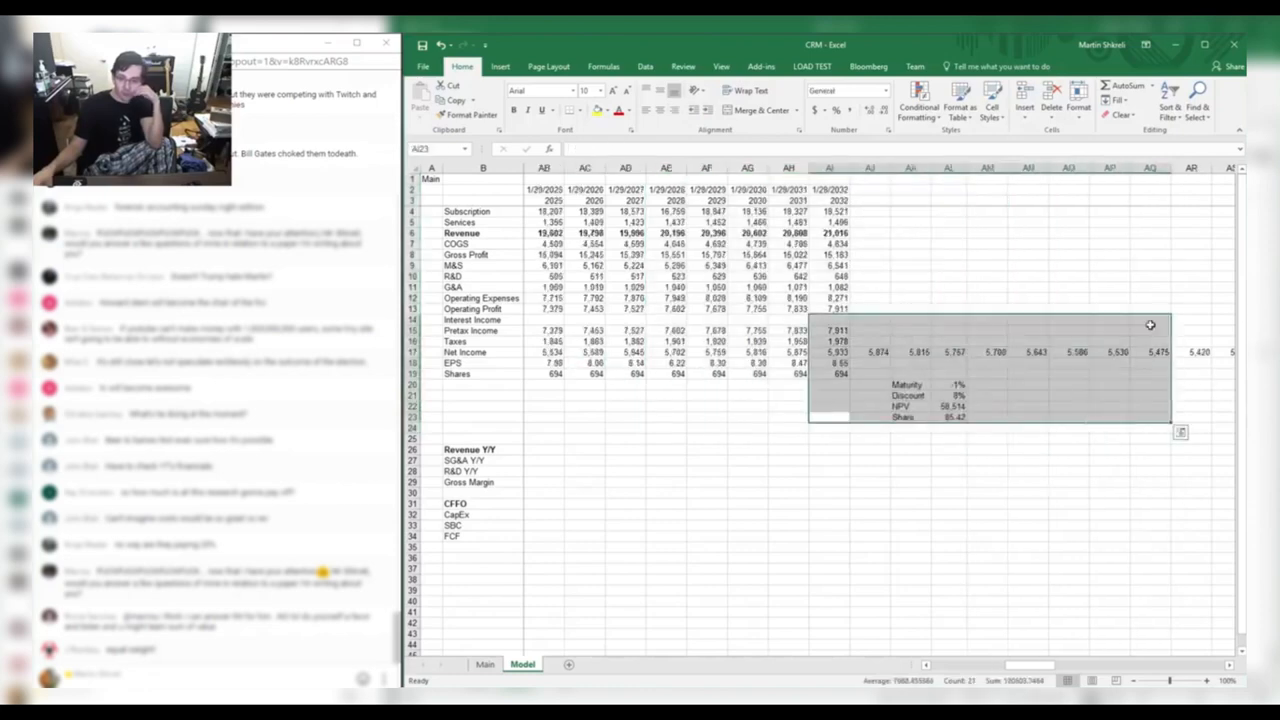
{"action": "left_click_drag", "start_coordinate": [829, 482], "coordinate": [949, 440]}
{"action": "left_click", "coordinate": [812, 524]}
{"action": "left_click_drag", "start_coordinate": [1069, 482], "coordinate": [587, 181]}
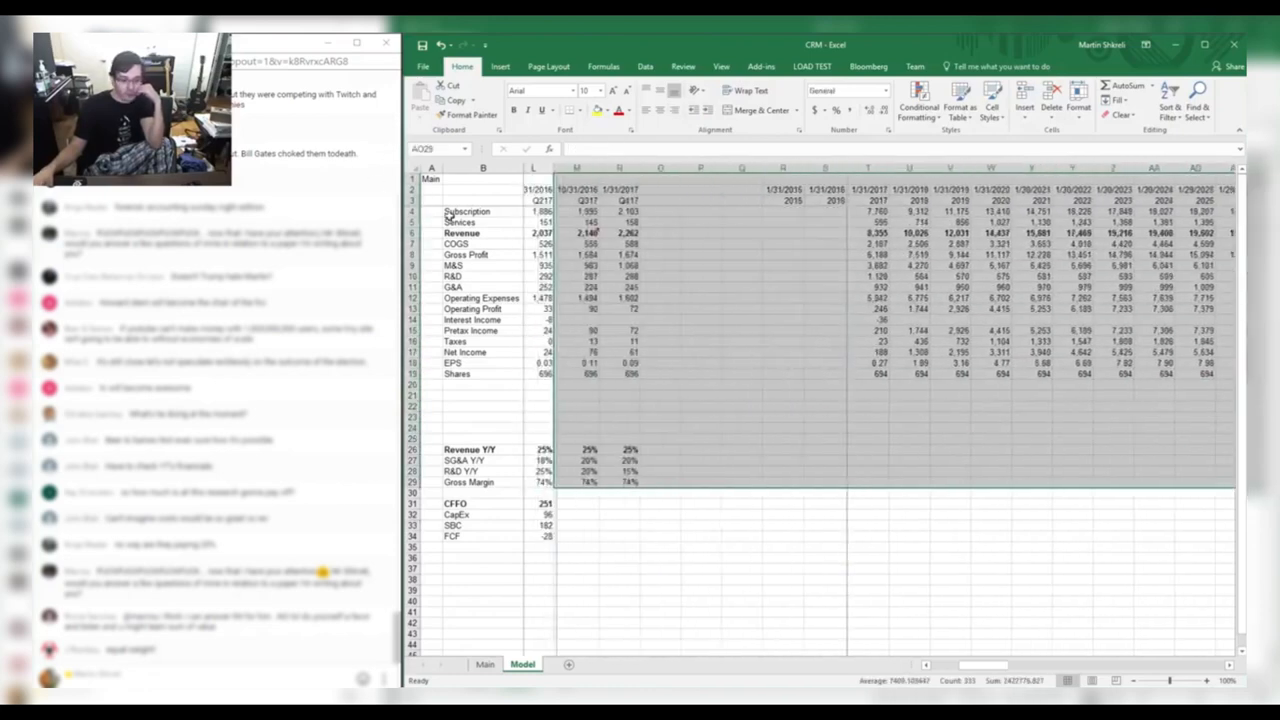
{"action": "left_click", "coordinate": [723, 376]}
{"action": "left_click", "coordinate": [651, 451]}
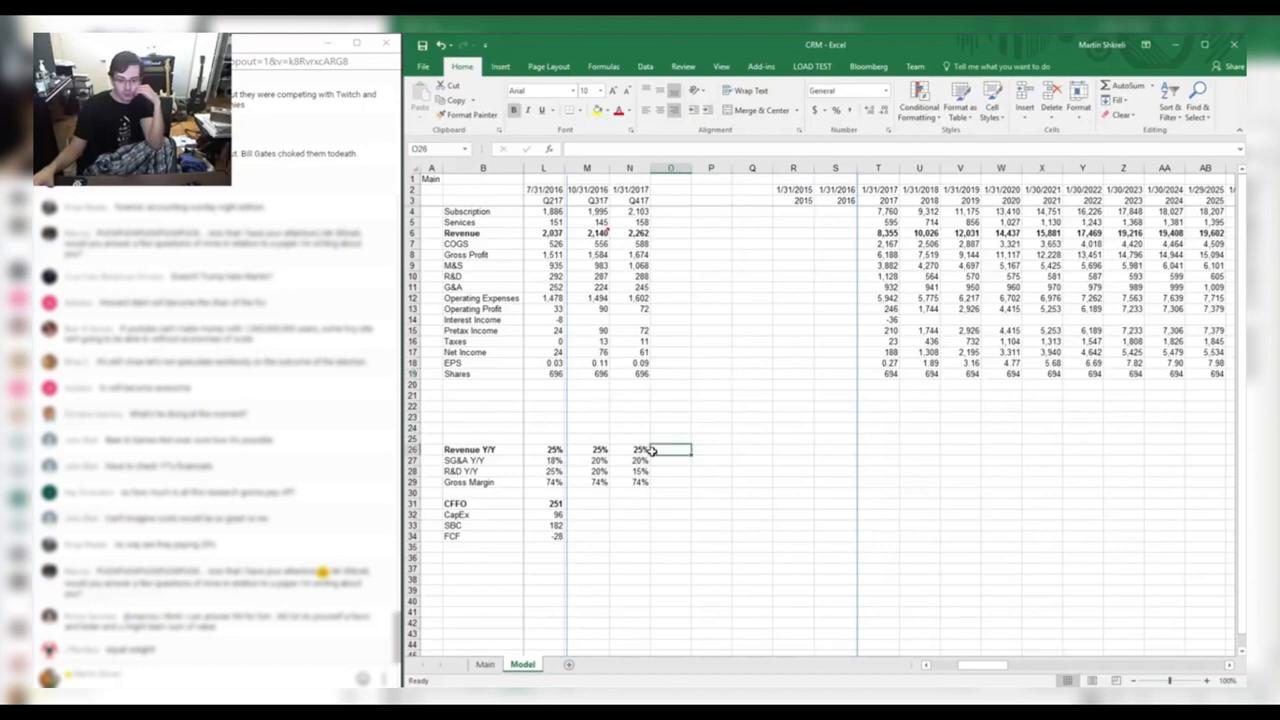
{"action": "left_click", "coordinate": [605, 403]}
Move the valuation block AK20:AL23 down so that it starts at AK26.
{"action": "key", "text": "ctrl+Right"}
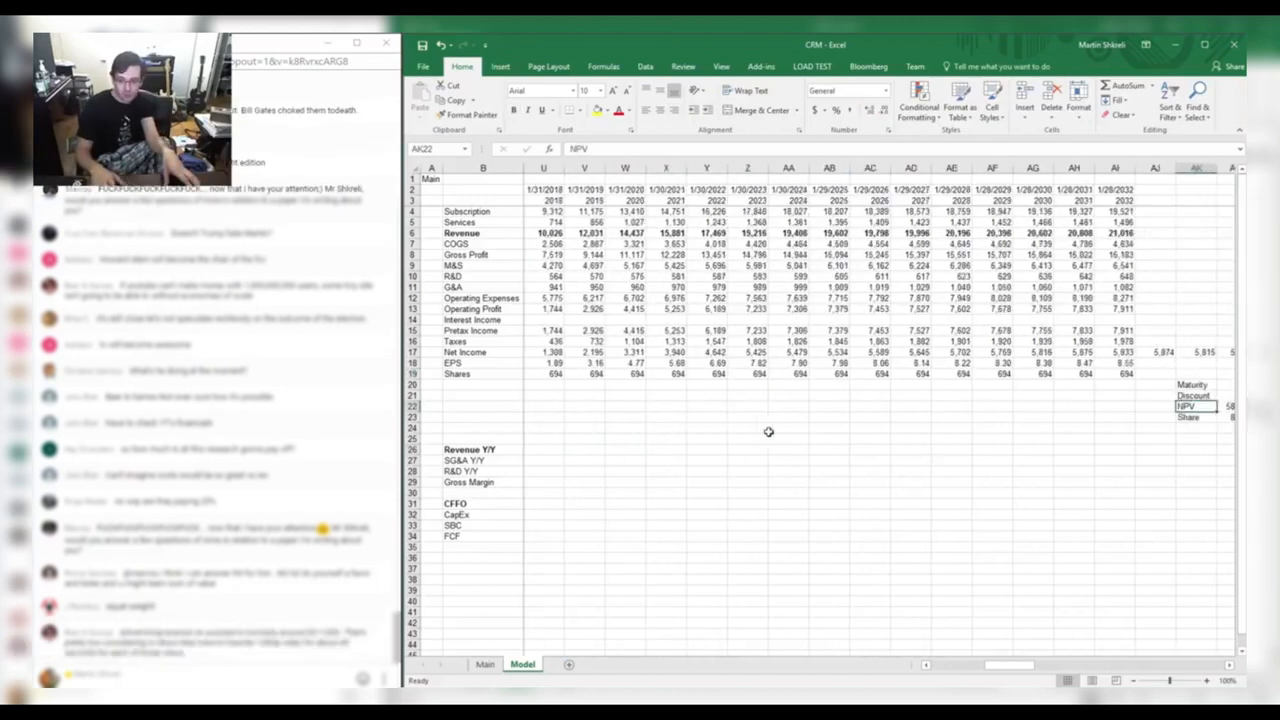
{"action": "key", "text": "Up"}
{"action": "key", "text": "ctrl+a"}
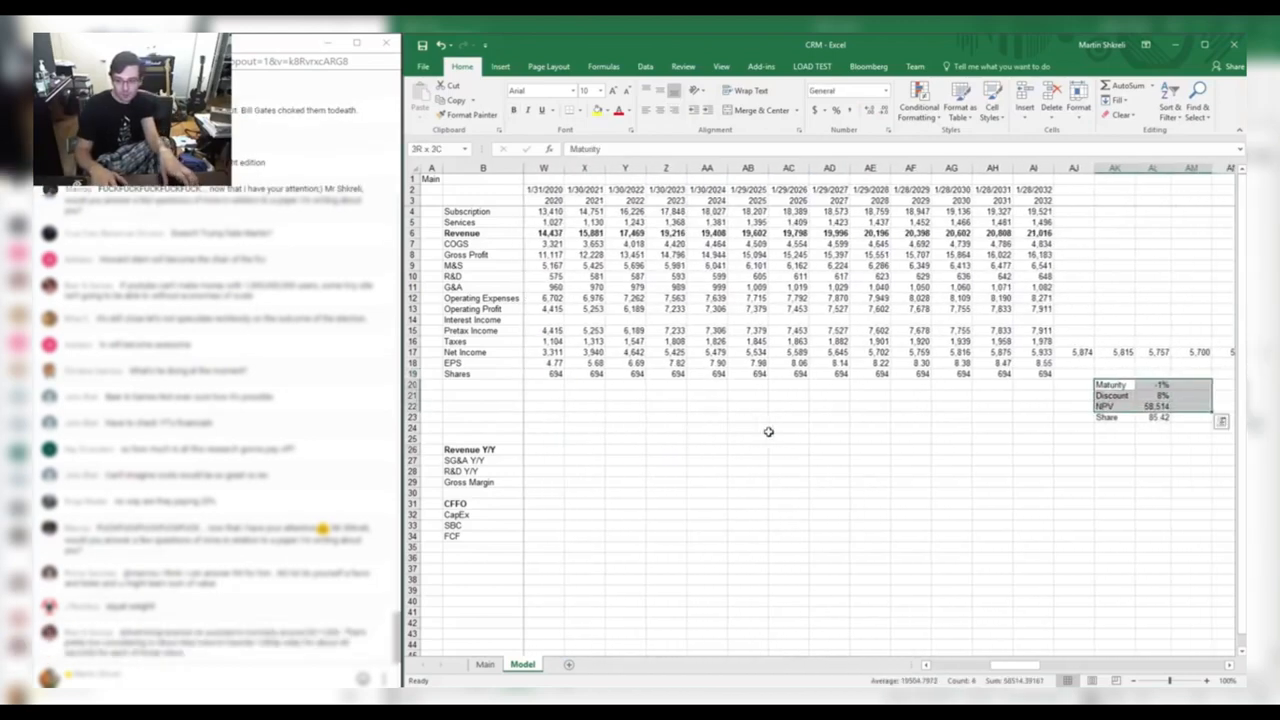
{"action": "key", "text": "ctrl+c"}
{"action": "key", "text": "Down"}
{"action": "key", "text": "Down"}
{"action": "key", "text": "Down"}
{"action": "key", "text": "Down"}
{"action": "key", "text": "Down"}
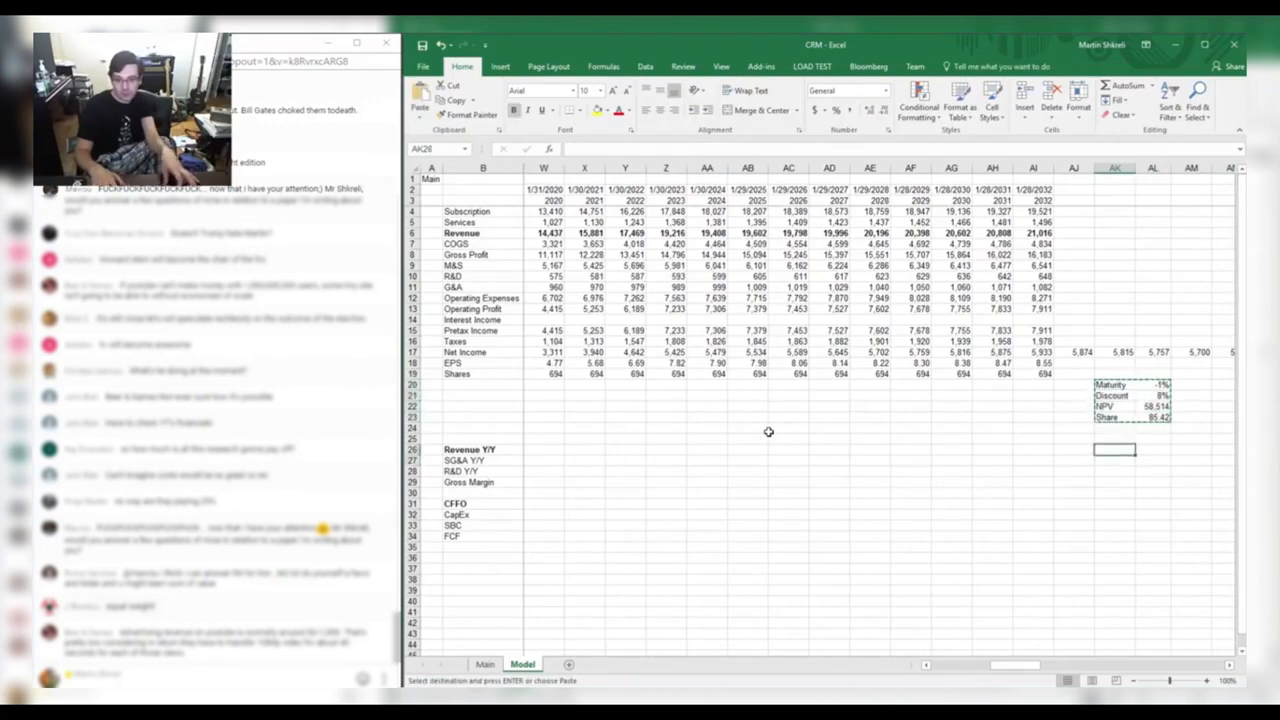
{"action": "key", "text": "ctrl+v"}
Delete the empty rows 21 to 24 above the Revenue Y/Y section.
{"action": "key", "text": "Up"}
{"action": "key", "text": "Up"}
{"action": "key", "text": "Home"}
{"action": "key", "text": "shift+space"}
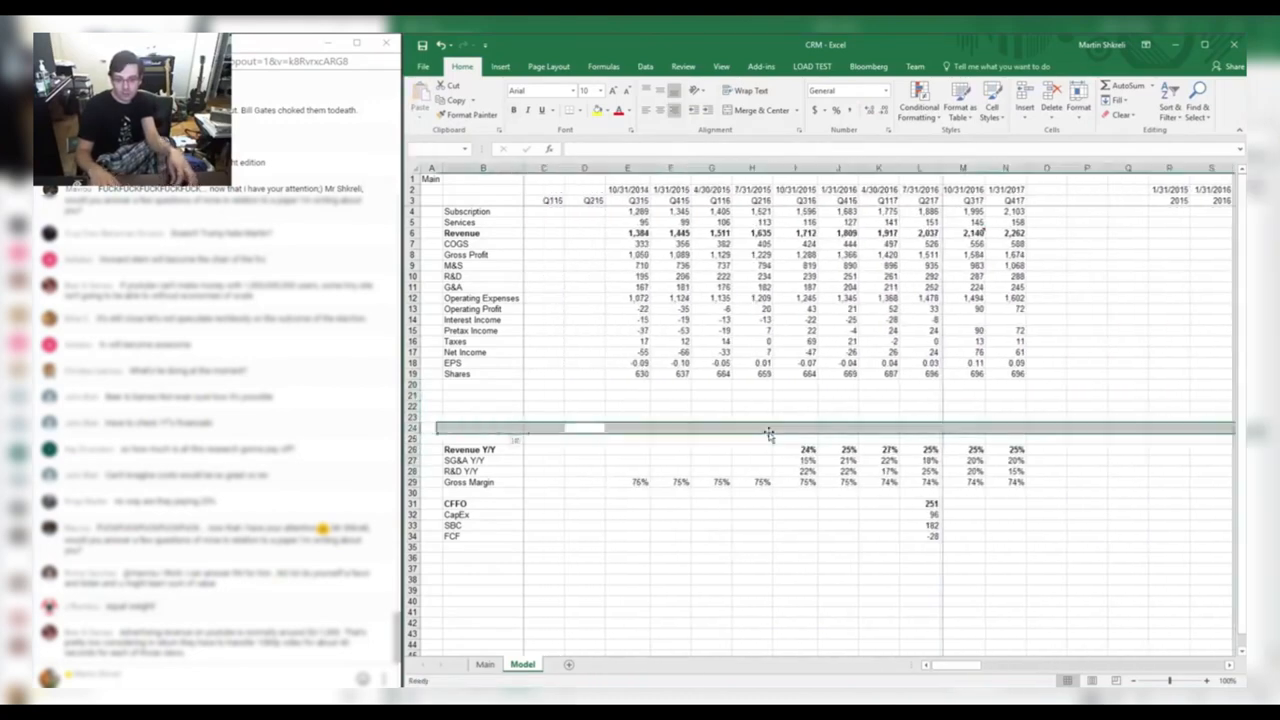
{"action": "key", "text": "shift+Up"}
{"action": "key", "text": "shift+Up"}
{"action": "key", "text": "shift+Up"}
{"action": "key", "text": "ctrl+minus"}
Check the moved valuation block and select its discount rate in AL23.
{"action": "key", "text": "Up"}
{"action": "key", "text": "Right"}
{"action": "key", "text": "Right"}
{"action": "key", "text": "Right"}
{"action": "key", "text": "Right"}
{"action": "key", "text": "Right"}
{"action": "key", "text": "Right"}
{"action": "key", "text": "Right"}
{"action": "key", "text": "Right"}
{"action": "key", "text": "Right"}
{"action": "key", "text": "Right"}
{"action": "key", "text": "Right"}
{"action": "key", "text": "Right"}
{"action": "key", "text": "Right"}
{"action": "key", "text": "Right"}
{"action": "key", "text": "Right"}
{"action": "key", "text": "Right"}
{"action": "key", "text": "Right"}
{"action": "key", "text": "Right"}
{"action": "key", "text": "Right"}
{"action": "key", "text": "Right"}
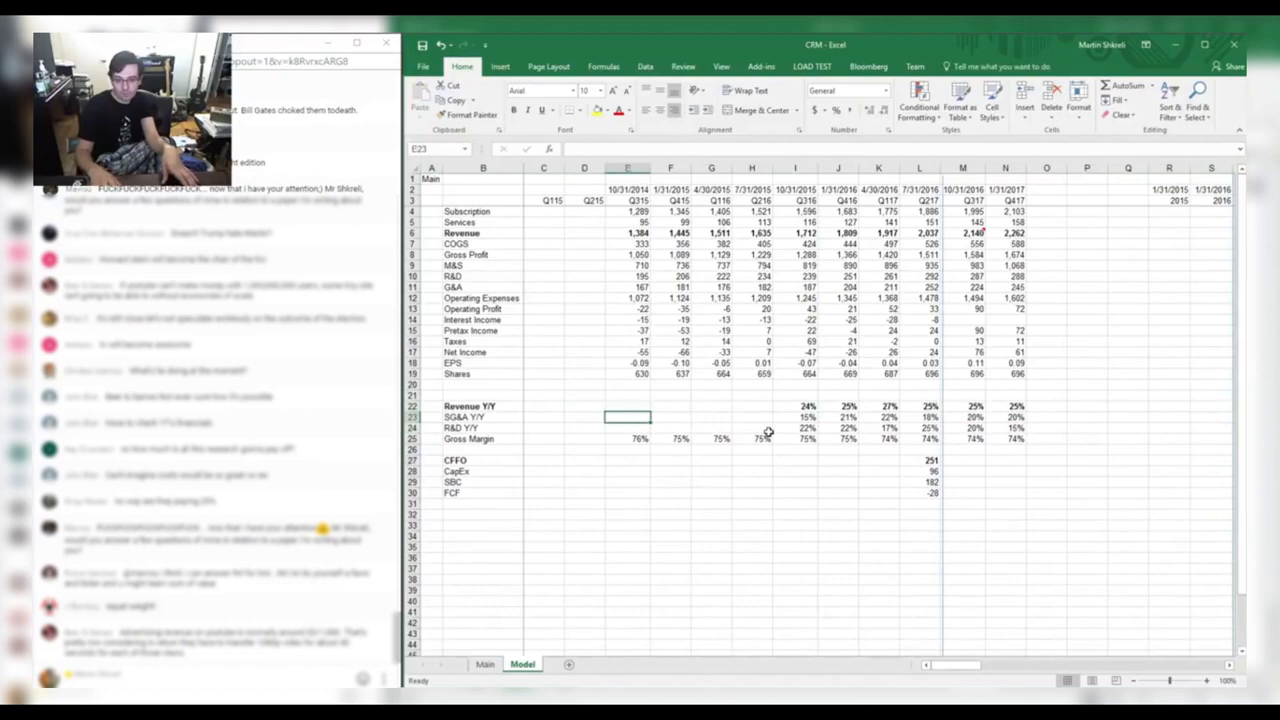
{"action": "key", "text": "Right"}
{"action": "key", "text": "Right"}
{"action": "key", "text": "Right"}
{"action": "key", "text": "Right"}
{"action": "key", "text": "Right"}
{"action": "key", "text": "Right"}
{"action": "key", "text": "Right"}
{"action": "key", "text": "Right"}
{"action": "key", "text": "Right"}
{"action": "key", "text": "Right"}
{"action": "key", "text": "Right"}
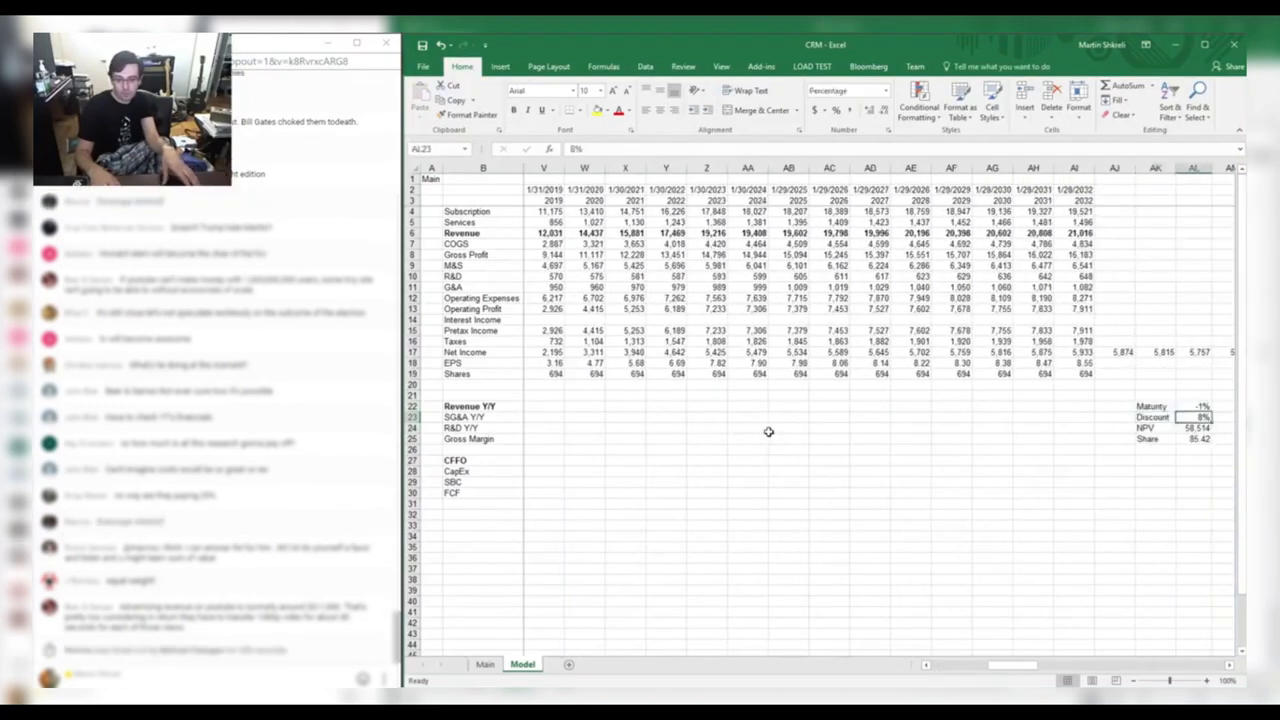
Switch to the Tech workbook and open the linked Microsoft model from the company list.
{"action": "key", "text": "ctrl+Tab"}
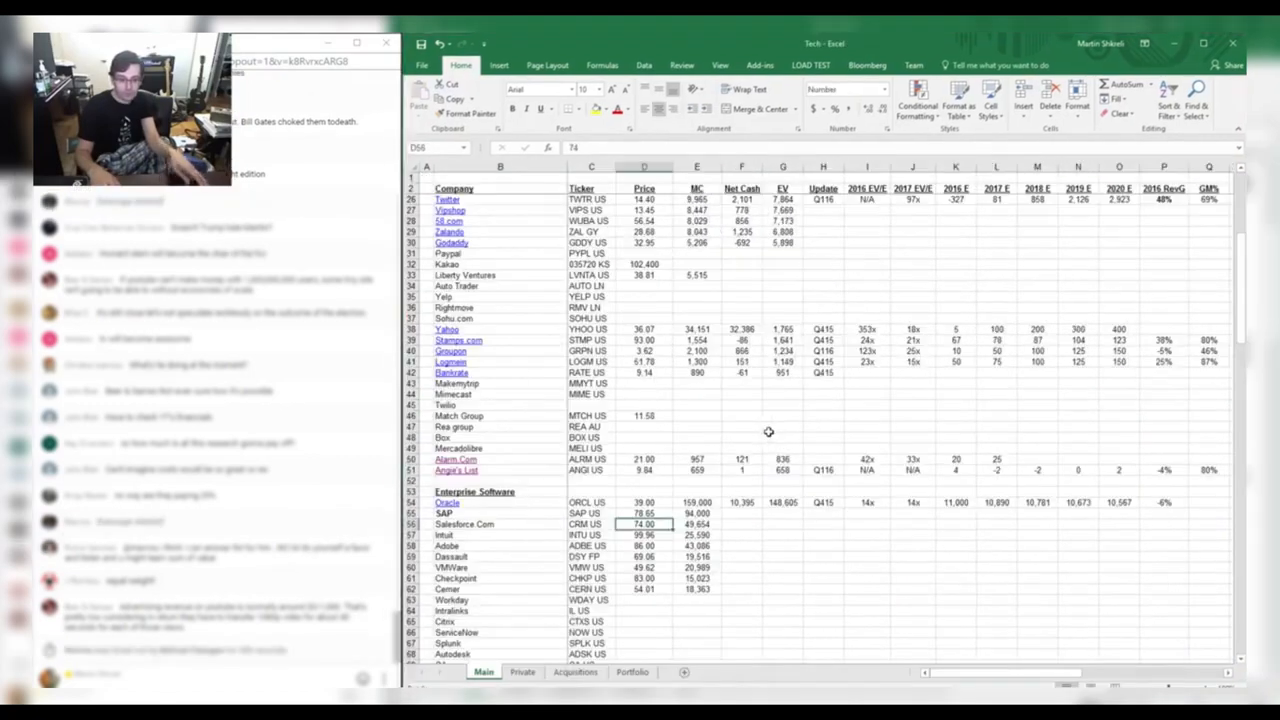
{"action": "scroll", "coordinate": [768, 431], "scroll_direction": "up", "scroll_amount": 8}
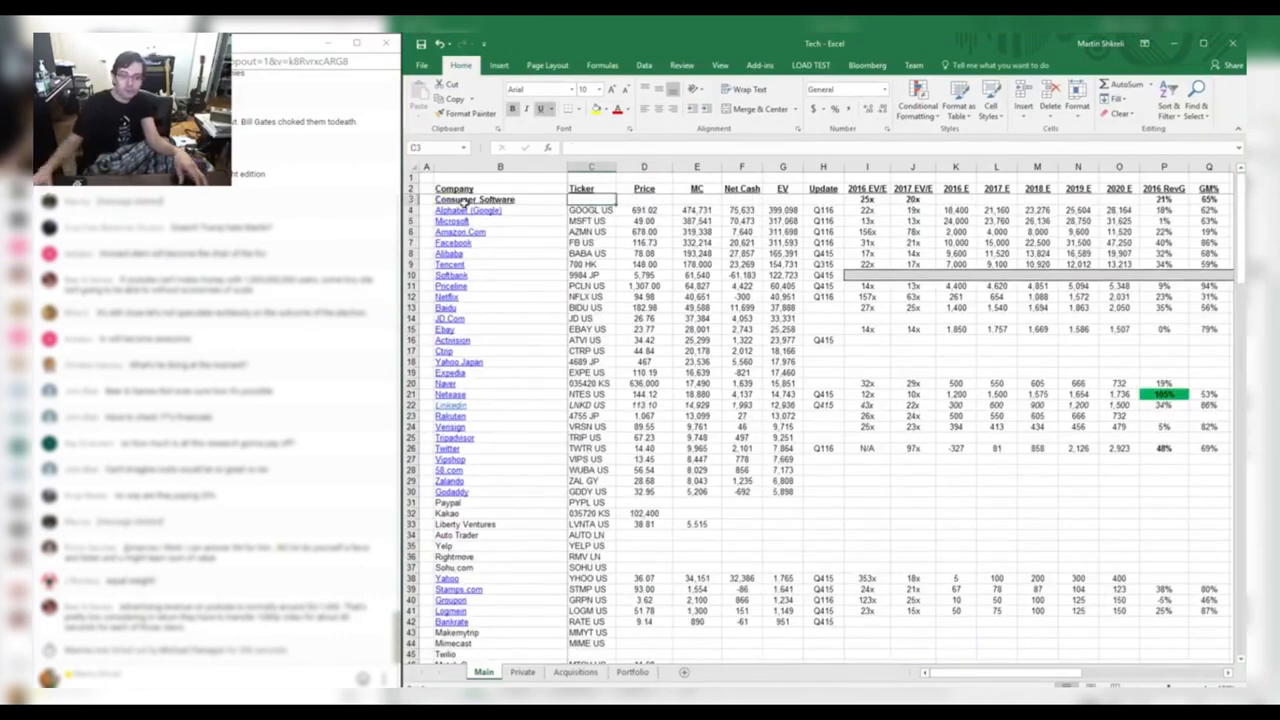
{"action": "left_click", "coordinate": [465, 222]}
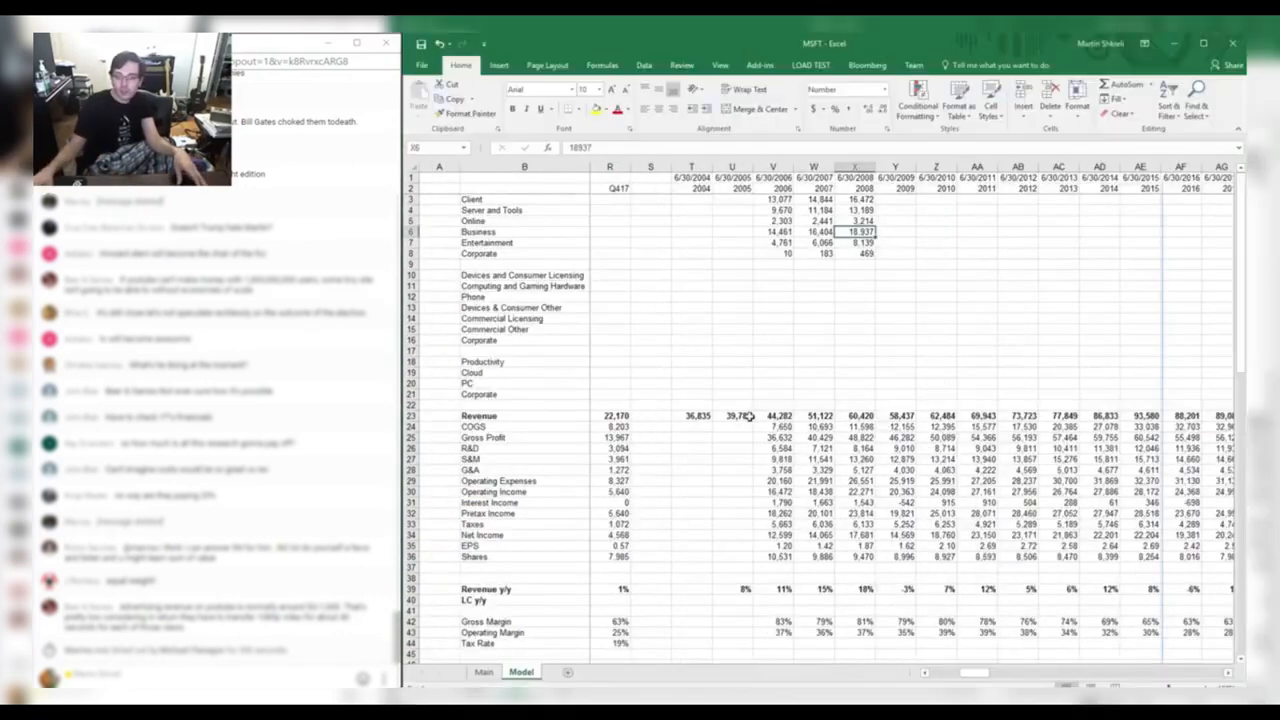
Examine the Microsoft model's net income, margins and tax rates across annual and quarterly columns.
{"action": "scroll", "coordinate": [660, 289], "scroll_direction": "down", "scroll_amount": 5}
{"action": "left_click", "coordinate": [843, 428]}
{"action": "left_click", "coordinate": [840, 471]}
{"action": "left_click_drag", "start_coordinate": [660, 483], "coordinate": [657, 440]}
{"action": "left_click", "coordinate": [671, 481]}
{"action": "key", "text": "Left"}
{"action": "key", "text": "Left"}
{"action": "key", "text": "Left"}
{"action": "key", "text": "Left"}
{"action": "key", "text": "Left"}
{"action": "key", "text": "Left"}
{"action": "key", "text": "Left"}
{"action": "key", "text": "Left"}
{"action": "key", "text": "Left"}
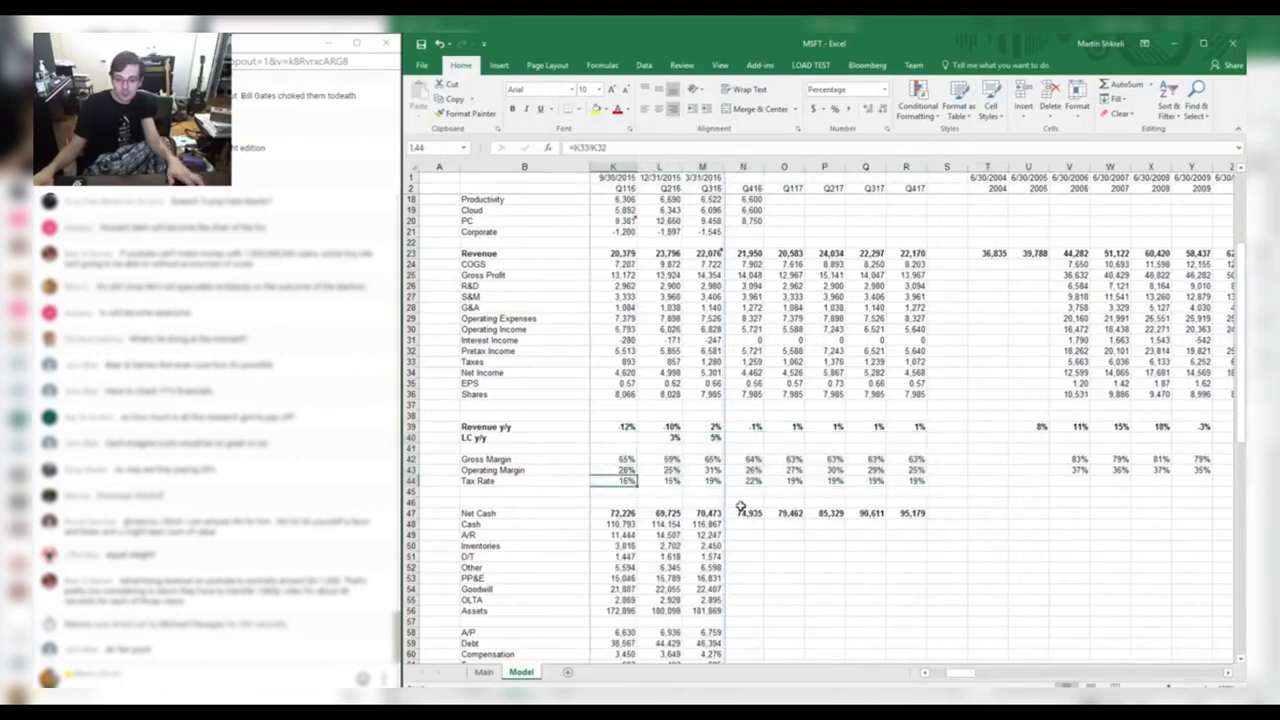
Close the Microsoft model and open the linked Oracle model from the Enterprise Software list.
{"action": "key", "text": "ctrl+w"}
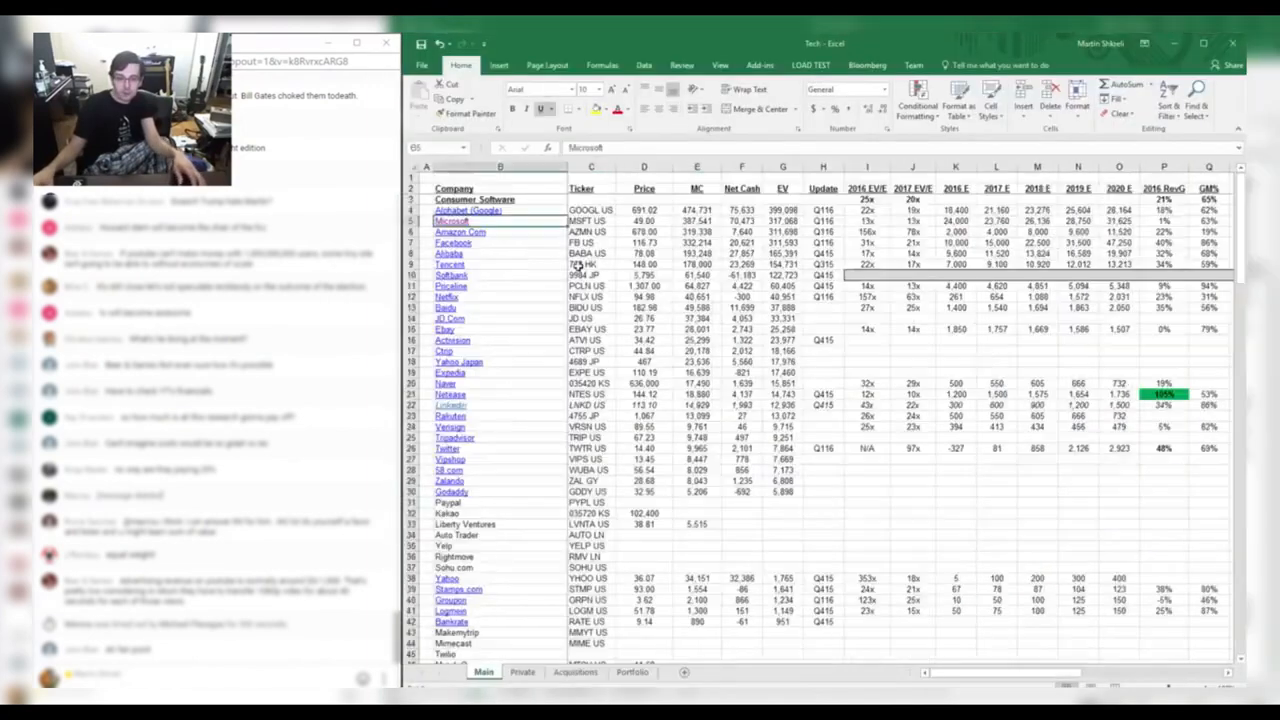
{"action": "scroll", "coordinate": [450, 478], "scroll_direction": "down", "scroll_amount": 10}
{"action": "left_click", "coordinate": [455, 558]}
{"action": "scroll", "coordinate": [700, 480], "scroll_direction": "up", "scroll_amount": 6}
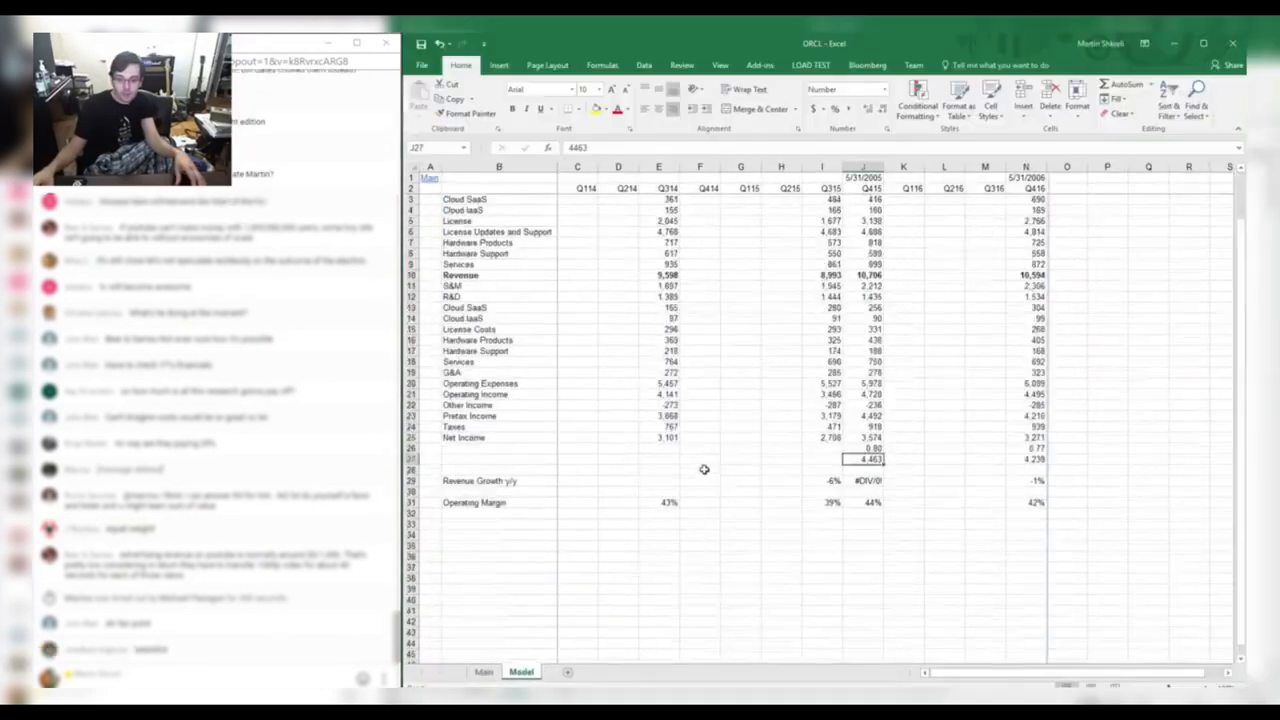
Calculate Oracle's Q415 tax rate temporarily in K24 as J24/J23 and clear the cell again.
{"action": "left_click_drag", "start_coordinate": [555, 367], "coordinate": [985, 437]}
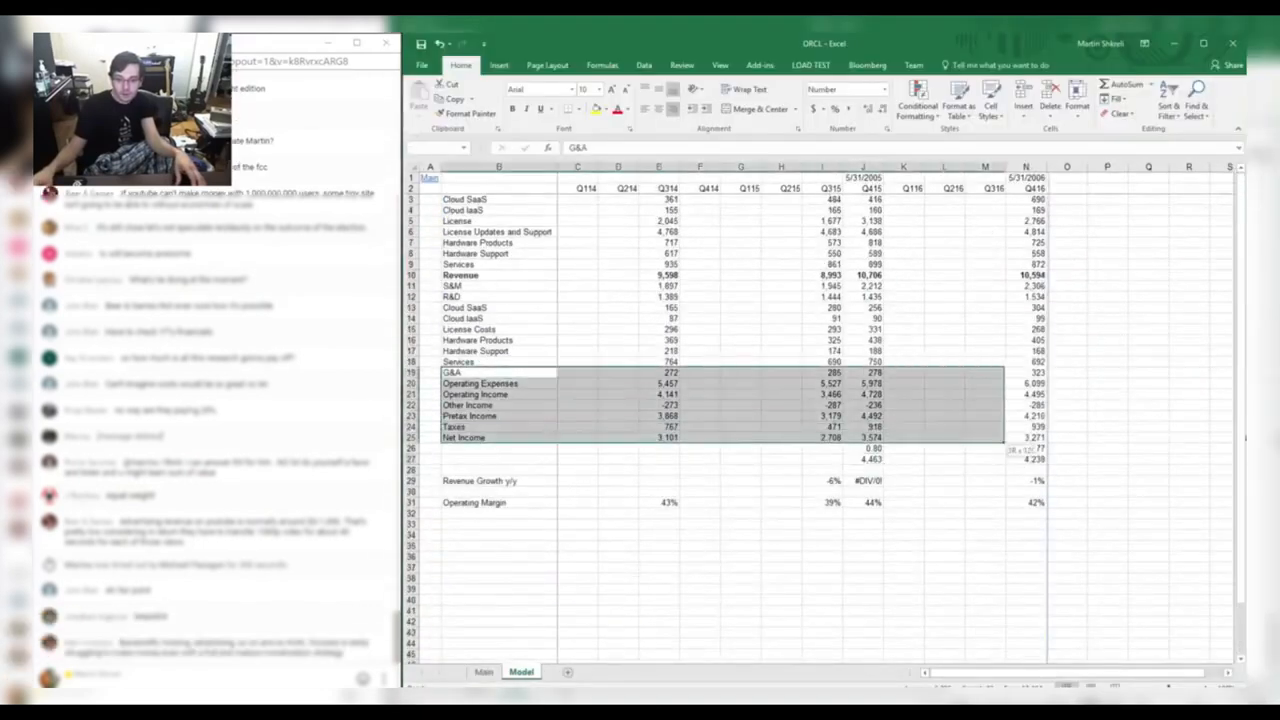
{"action": "left_click", "coordinate": [904, 427]}
{"action": "type", "text": "=J24/J23"}
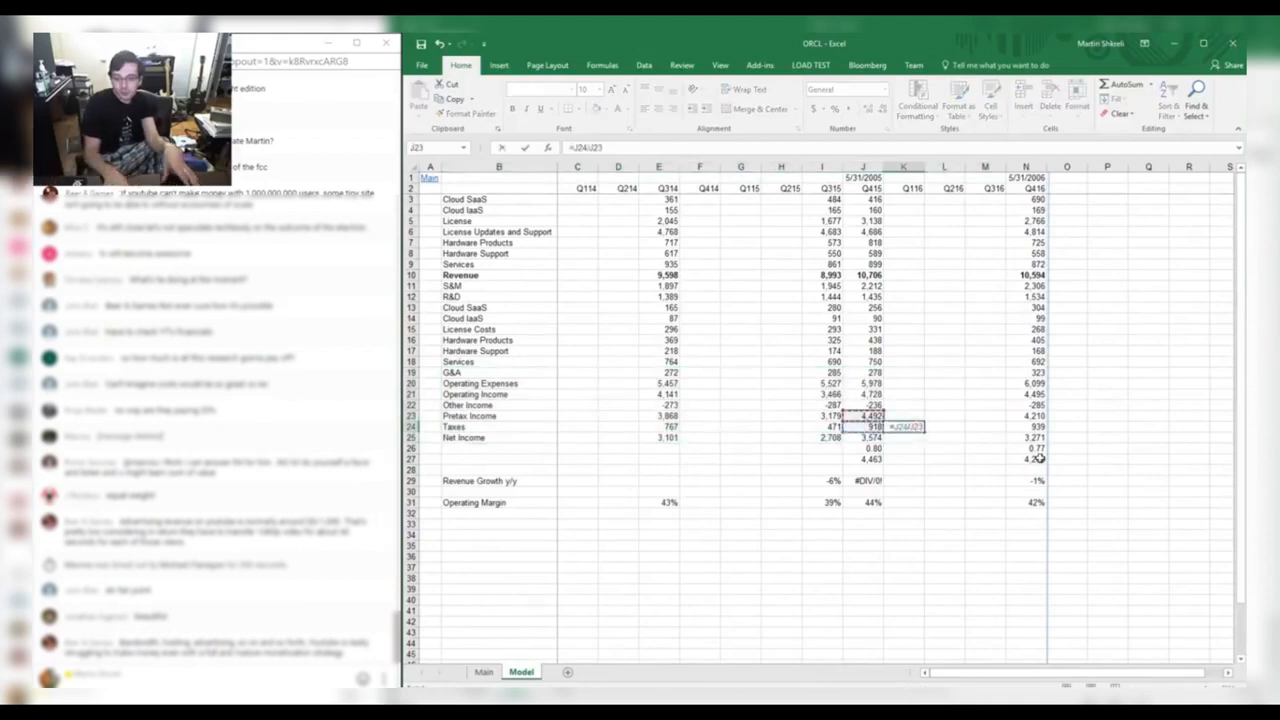
{"action": "key", "text": "ctrl+Return"}
{"action": "key", "text": "Delete"}
Close the Oracle workbook without saving and switch back to the CRM model.
{"action": "key", "text": "alt+f"}
{"action": "key", "text": "c"}
{"action": "key", "text": "n"}
{"action": "key", "text": "alt+Tab"}
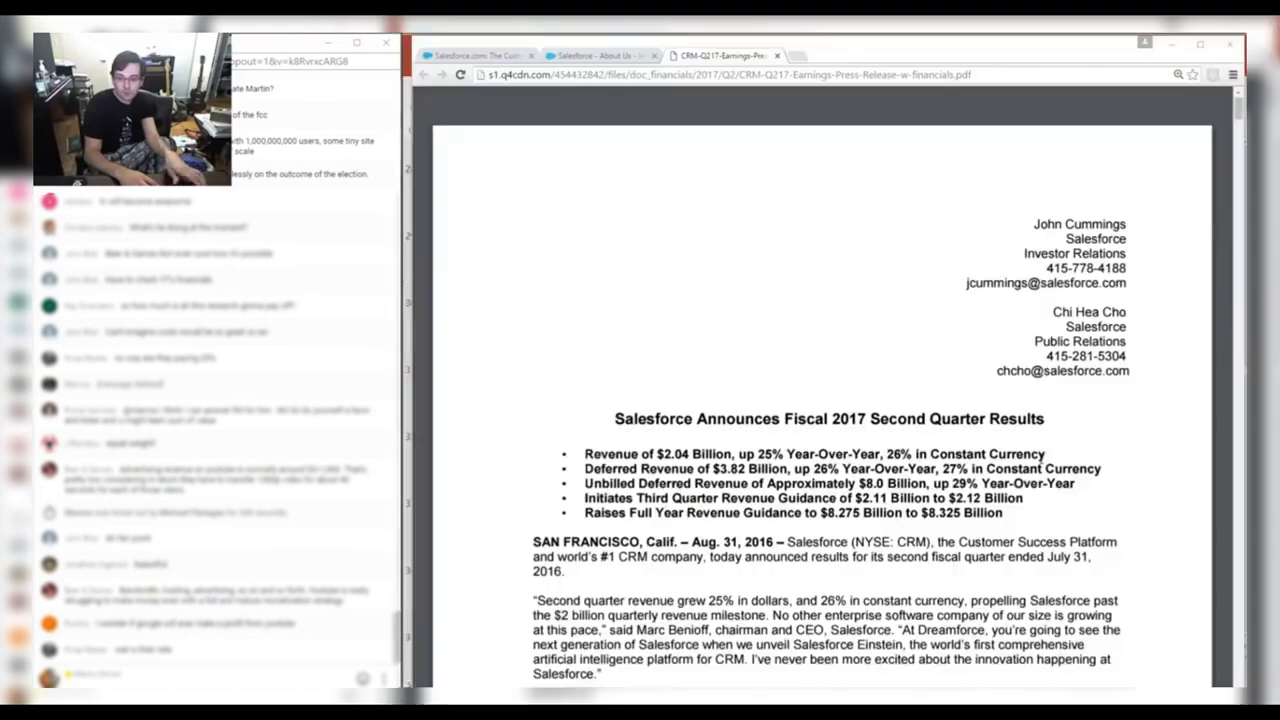
{"action": "key", "text": "alt+Tab"}
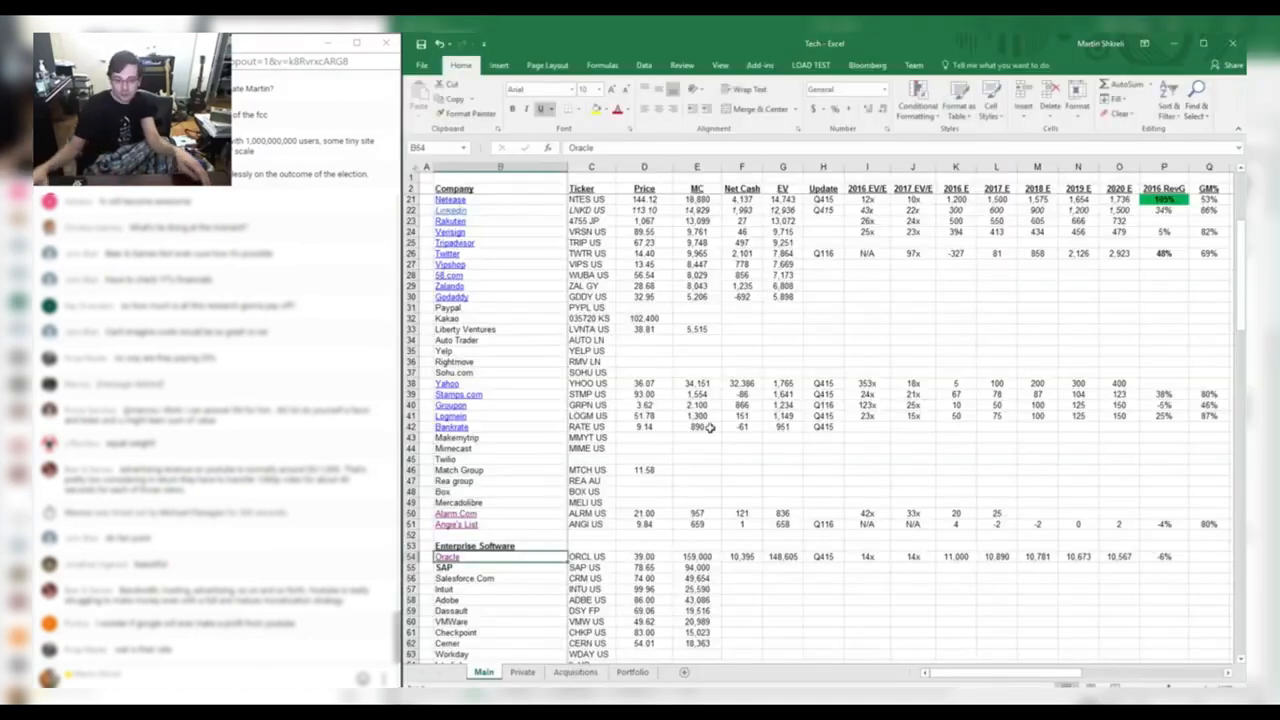
{"action": "key", "text": "alt+Tab"}
{"action": "key", "text": "alt+Tab"}
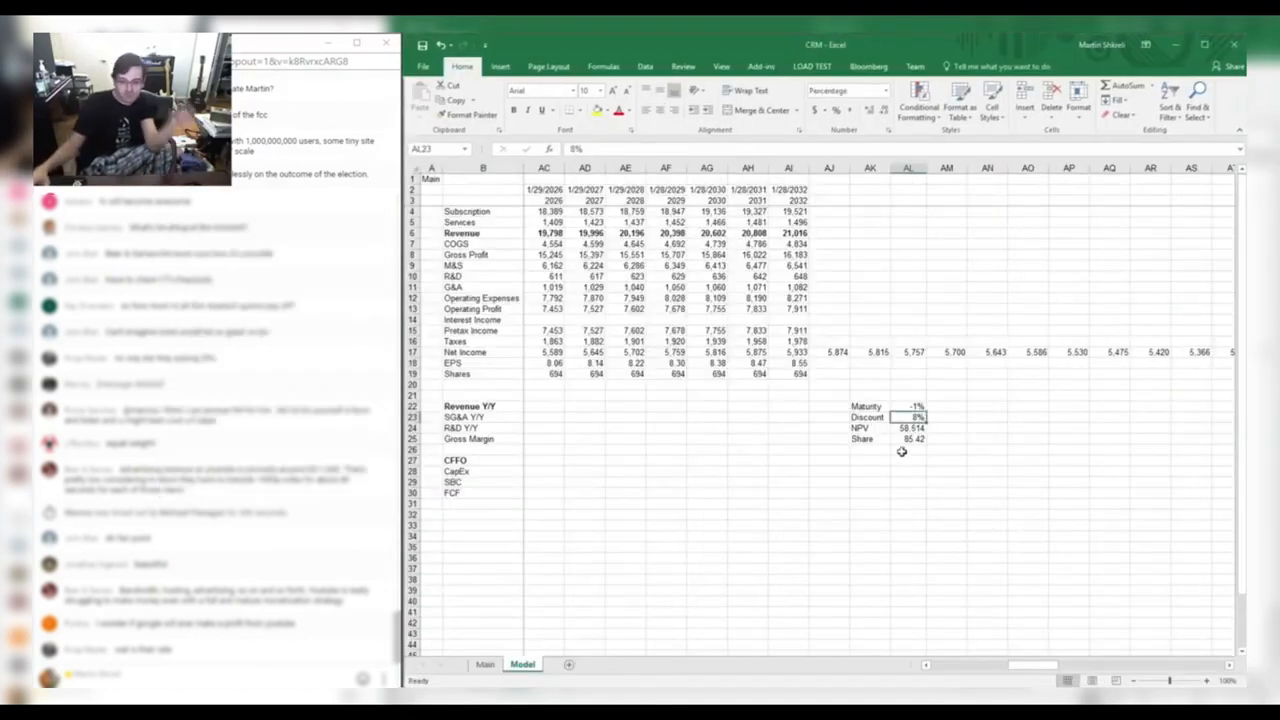
Examine the projected tax, R&D, G&A, operating expense and operating profit formulas through 2032.
{"action": "left_click", "coordinate": [750, 342]}
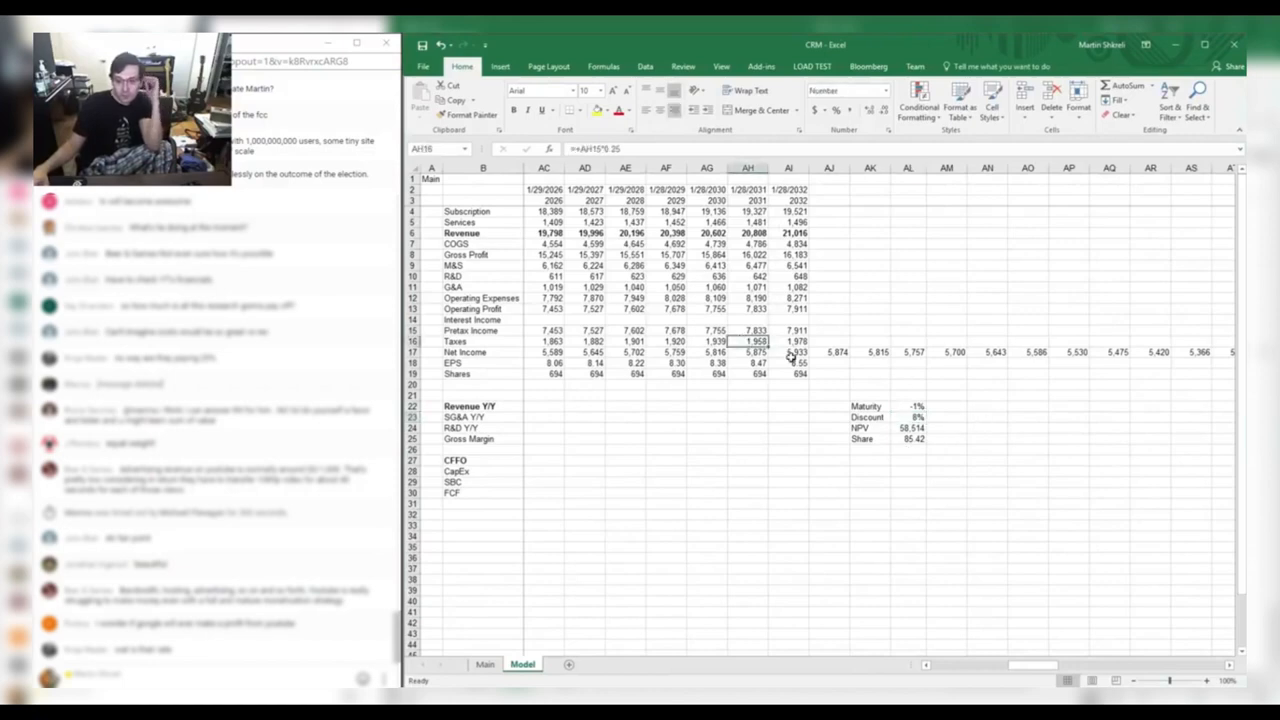
{"action": "key", "text": "Up"}
{"action": "key", "text": "Up"}
{"action": "key", "text": "Up"}
{"action": "key", "text": "Up"}
{"action": "key", "text": "Up"}
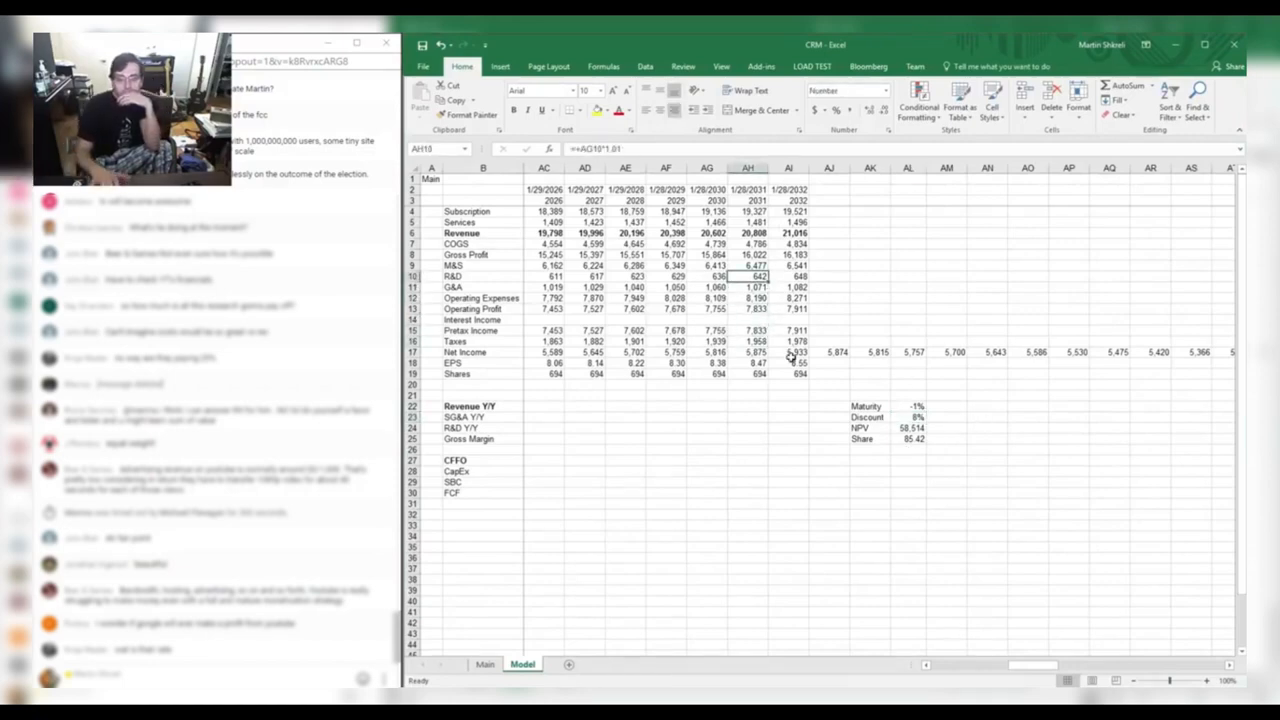
{"action": "key", "text": "ctrl+Left"}
{"action": "key", "text": "Right"}
{"action": "key", "text": "Right"}
{"action": "key", "text": "Right"}
{"action": "key", "text": "Down"}
{"action": "key", "text": "ctrl+Left"}
{"action": "key", "text": "ctrl+Right"}
{"action": "key", "text": "Down"}
{"action": "key", "text": "Down"}
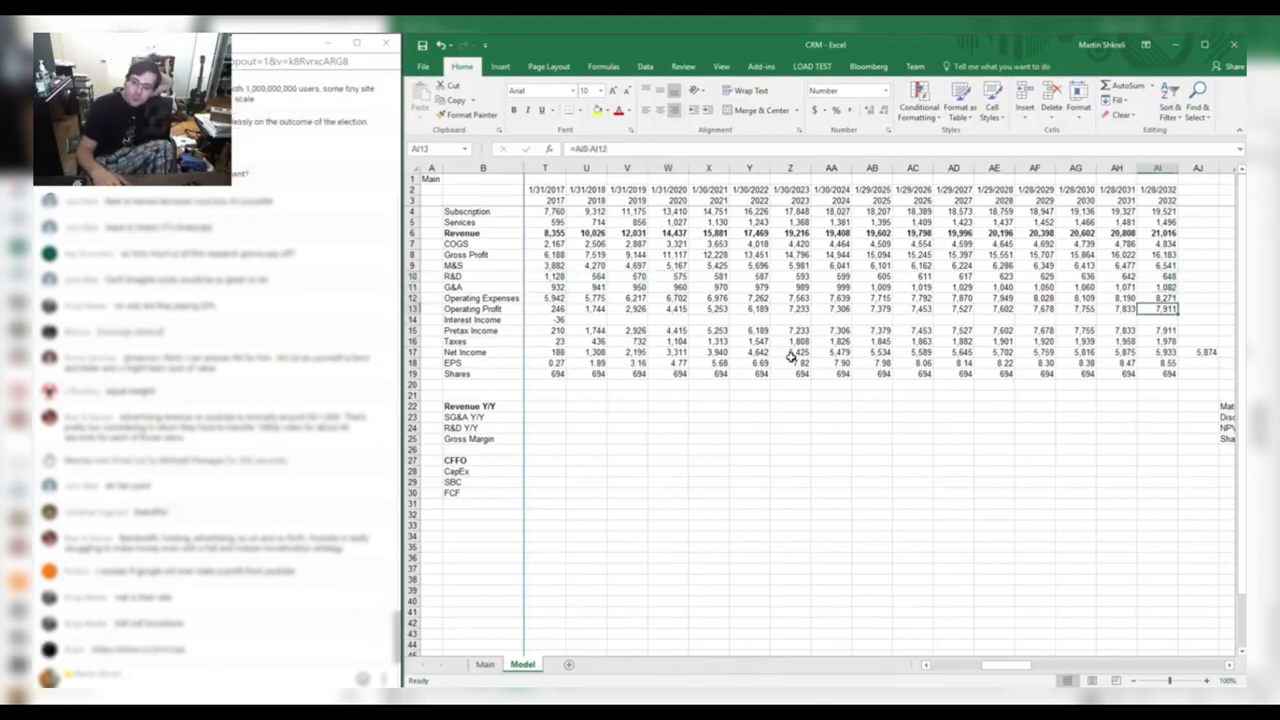
Insert a blank row 26 directly below the Gross Margin row in the Model sheet.
{"action": "key", "text": "Down"}
{"action": "key", "text": "Down"}
{"action": "key", "text": "Down"}
{"action": "key", "text": "Down"}
{"action": "key", "text": "Left"}
{"action": "key", "text": "Left"}
{"action": "key", "text": "Left"}
{"action": "key", "text": "Left"}
{"action": "key", "text": "Left"}
{"action": "key", "text": "Left"}
{"action": "key", "text": "Left"}
{"action": "key", "text": "Left"}
{"action": "key", "text": "Left"}
{"action": "key", "text": "Left"}
{"action": "key", "text": "Left"}
{"action": "key", "text": "Left"}
{"action": "key", "text": "Left"}
{"action": "key", "text": "Left"}
{"action": "key", "text": "Left"}
{"action": "key", "text": "Left"}
{"action": "key", "text": "Down"}
{"action": "key", "text": "Down"}
{"action": "key", "text": "Down"}
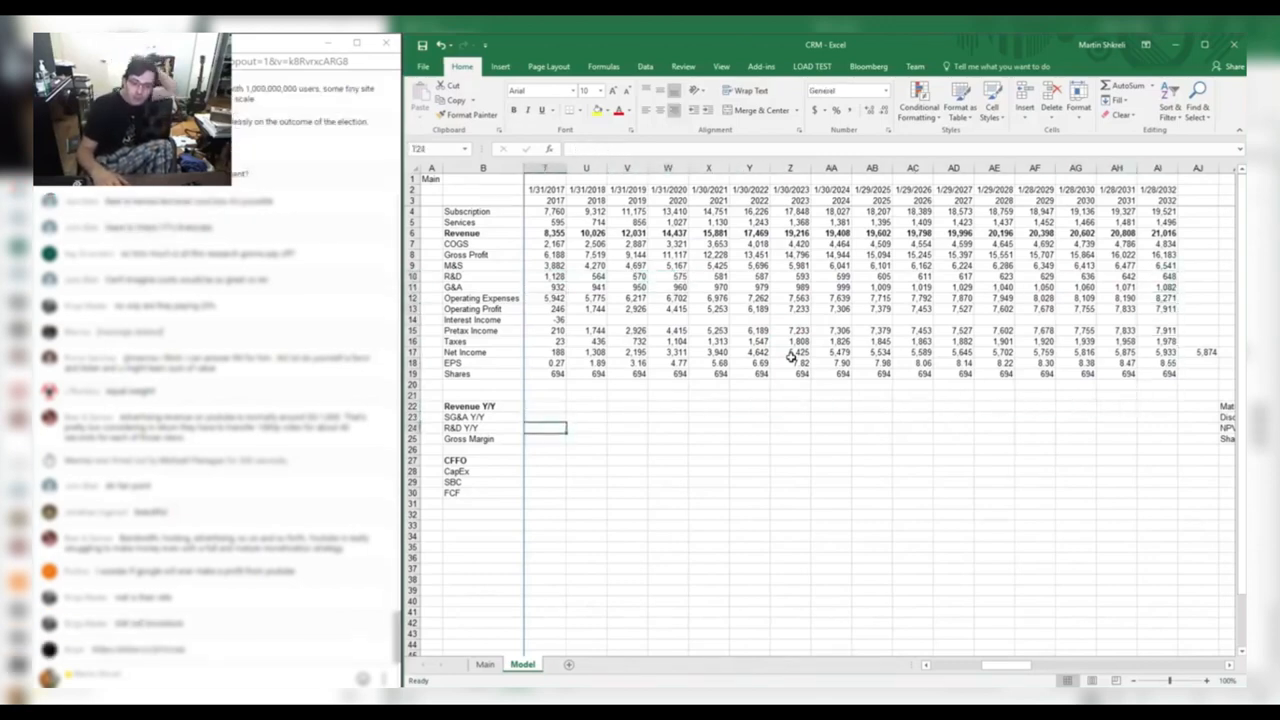
{"action": "key", "text": "Left"}
{"action": "key", "text": "Down"}
{"action": "key", "text": "shift+space"}
{"action": "key", "text": "ctrl+plus"}
Label the new row's cell B26 as Operating Margin.
{"action": "key", "text": "ctrl+Left"}
{"action": "key", "text": "Right"}
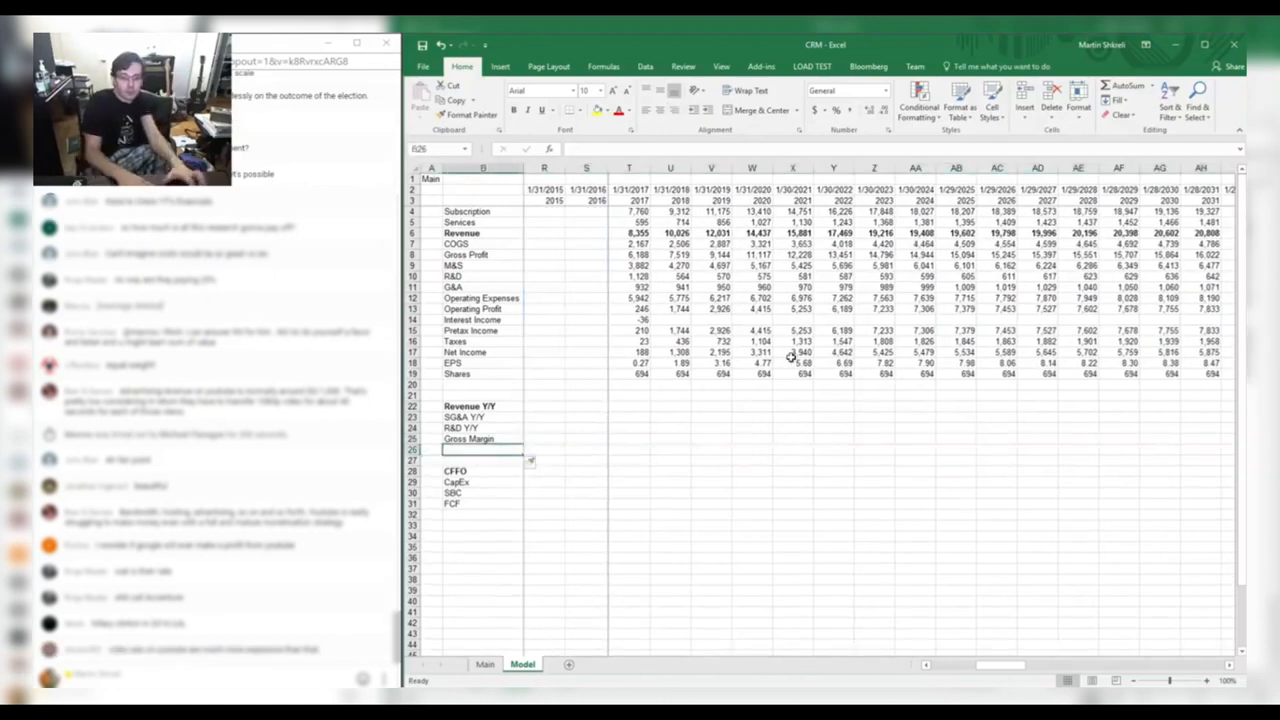
{"action": "type", "text": "o"}
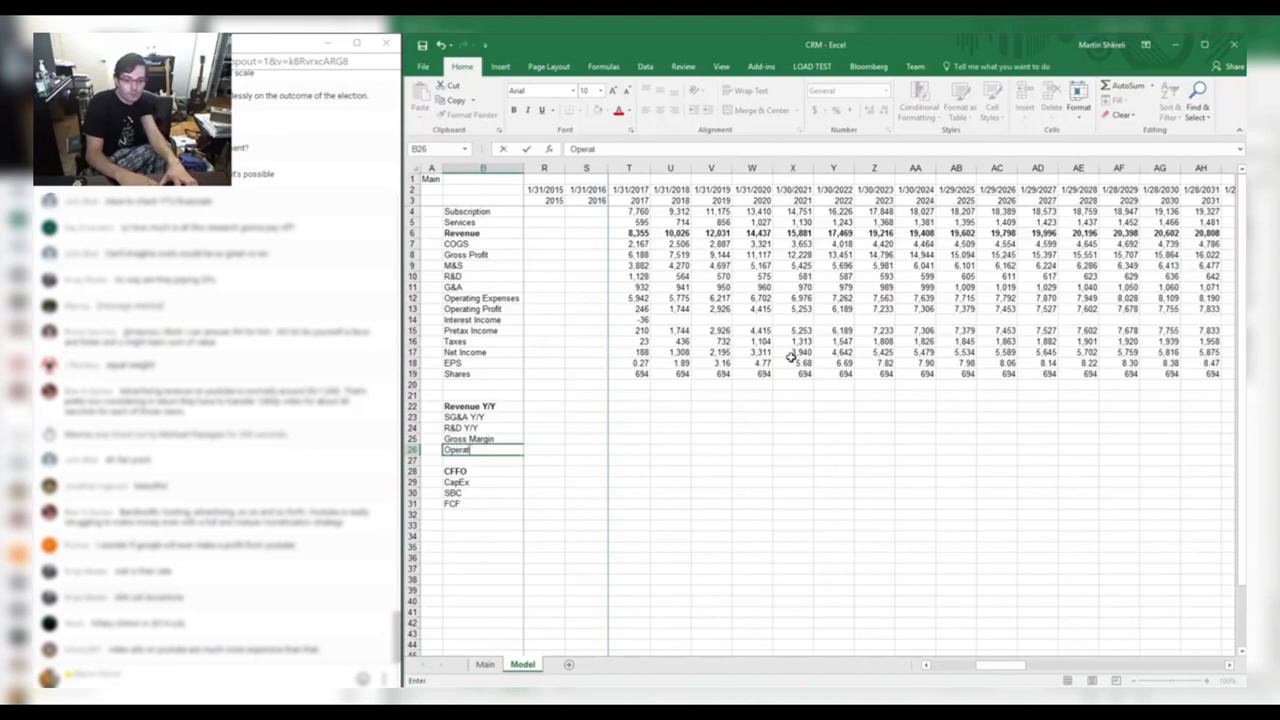
{"action": "type", "text": "perating Margin"}
Calculate the Q217 operating margin in L26 as operating profit divided by revenue, L13/L6.
{"action": "key", "text": "Right"}
{"action": "key", "text": "Right"}
{"action": "key", "text": "Right"}
{"action": "key", "text": "Right"}
{"action": "key", "text": "Right"}
{"action": "key", "text": "Right"}
{"action": "key", "text": "Right"}
{"action": "key", "text": "Right"}
{"action": "key", "text": "Right"}
{"action": "key", "text": "Right"}
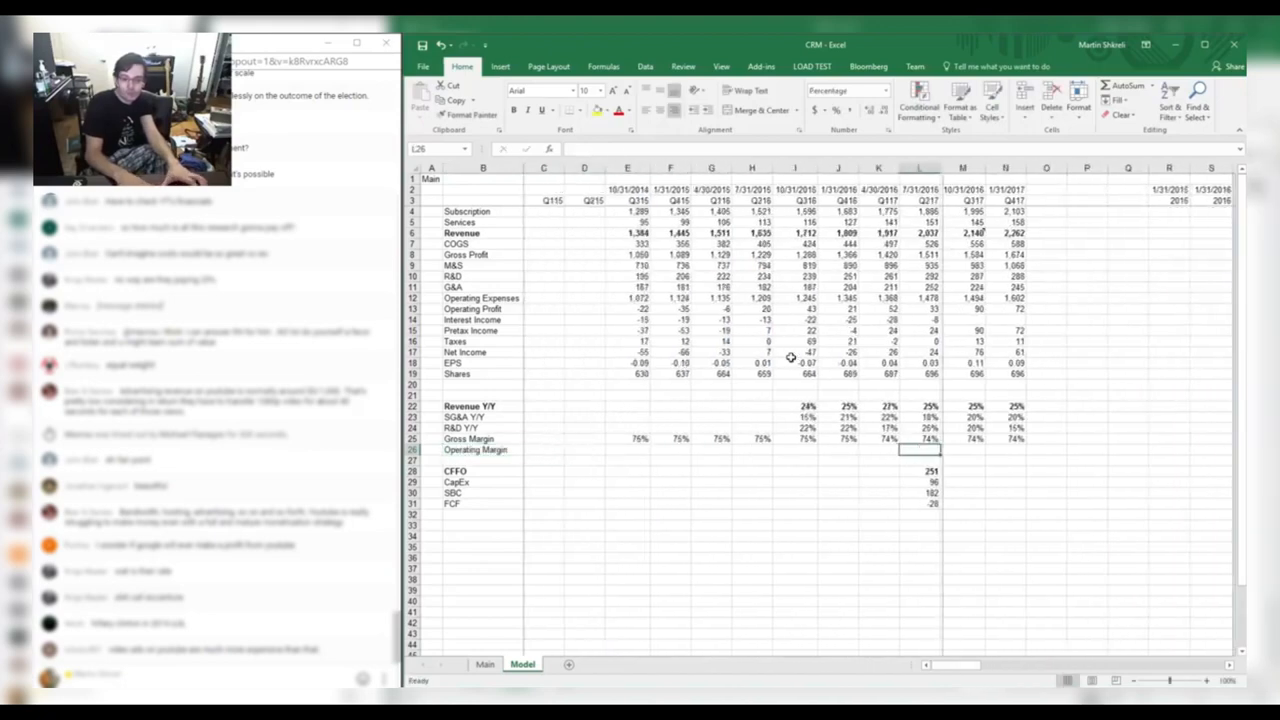
{"action": "type", "text": "="}
{"action": "key", "text": "Up"}
{"action": "key", "text": "Up"}
{"action": "key", "text": "Up"}
{"action": "key", "text": "Up"}
{"action": "key", "text": "Up"}
{"action": "key", "text": "Up"}
{"action": "key", "text": "Up"}
{"action": "key", "text": "Up"}
{"action": "key", "text": "Up"}
{"action": "key", "text": "Up"}
{"action": "key", "text": "Up"}
{"action": "key", "text": "Up"}
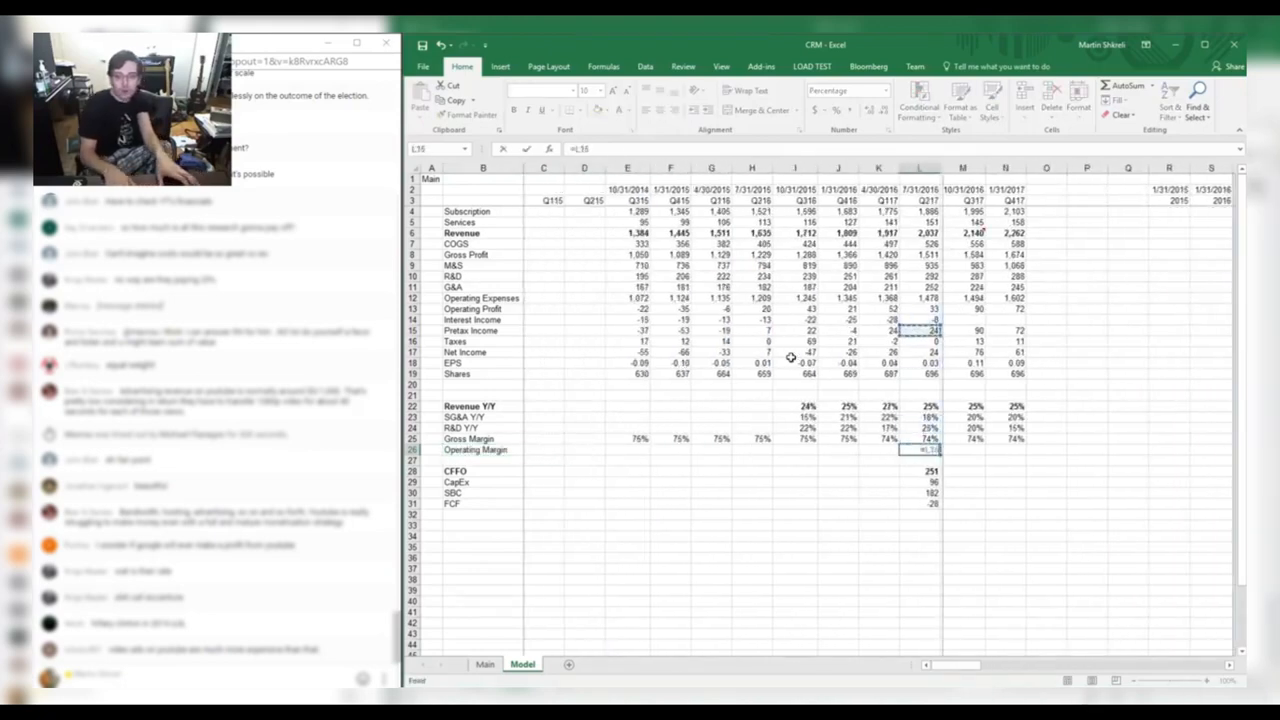
{"action": "key", "text": "Up"}
{"action": "key", "text": "Up"}
{"action": "key", "text": "Up"}
{"action": "key", "text": "Up"}
{"action": "key", "text": "Up"}
{"action": "key", "text": "Up"}
{"action": "key", "text": "Up"}
{"action": "key", "text": "Up"}
{"action": "key", "text": "Up"}
{"action": "key", "text": "Up"}
{"action": "key", "text": "Up"}
{"action": "key", "text": "Up"}
{"action": "key", "text": "Up"}
{"action": "key", "text": "Up"}
{"action": "key", "text": "Up"}
{"action": "key", "text": "Up"}
{"action": "key", "text": "Up"}
{"action": "key", "text": "Up"}
{"action": "key", "text": "Up"}
{"action": "key", "text": "Up"}
{"action": "key", "text": "Return"}
Copy the operating margin formula from L26 across to the Q317 and Q417 columns.
{"action": "key", "text": "Right"}
{"action": "key", "text": "ctrl+c"}
{"action": "key", "text": "ctrl+Right"}
{"action": "key", "text": "ctrl+c"}
{"action": "key", "text": "shift+Right"}
{"action": "key", "text": "shift+Right"}
{"action": "key", "text": "ctrl+v"}
Copy the operating margin formula into the annual columns of row 26, from 2017 through 2027.
{"action": "key", "text": "Right"}
{"action": "key", "text": "Right"}
{"action": "key", "text": "ctrl+c"}
{"action": "key", "text": "Right"}
{"action": "key", "text": "Right"}
{"action": "key", "text": "Right"}
{"action": "key", "text": "Right"}
{"action": "key", "text": "Right"}
{"action": "key", "text": "Right"}
{"action": "key", "text": "Right"}
{"action": "key", "text": "Right"}
{"action": "key", "text": "Right"}
{"action": "key", "text": "Right"}
{"action": "key", "text": "Left"}
{"action": "key", "text": "Left"}
{"action": "key", "text": "Left"}
{"action": "key", "text": "Left"}
{"action": "key", "text": "Left"}
{"action": "key", "text": "Right"}
{"action": "key", "text": "shift+Right"}
{"action": "key", "text": "shift+Right"}
{"action": "key", "text": "shift+Right"}
{"action": "key", "text": "shift+Right"}
{"action": "key", "text": "shift+Right"}
{"action": "key", "text": "shift+Right"}
{"action": "key", "text": "shift+Right"}
{"action": "key", "text": "shift+Right"}
{"action": "key", "text": "shift+Right"}
{"action": "key", "text": "shift+Right"}
{"action": "key", "text": "ctrl+v"}
{"action": "key", "text": "Right"}
Extend the operating margin formula in row 26 from the 2027 column through the 2032 column.
{"action": "key", "text": "Escape"}
{"action": "key", "text": "Right"}
{"action": "key", "text": "Right"}
{"action": "key", "text": "Right"}
{"action": "key", "text": "Right"}
{"action": "key", "text": "Right"}
{"action": "key", "text": "Right"}
{"action": "key", "text": "Right"}
{"action": "key", "text": "Right"}
{"action": "key", "text": "Right"}
{"action": "key", "text": "ctrl+c"}
{"action": "key", "text": "shift+Right"}
{"action": "key", "text": "shift+Right"}
{"action": "key", "text": "shift+Right"}
{"action": "key", "text": "shift+Right"}
{"action": "key", "text": "shift+Right"}
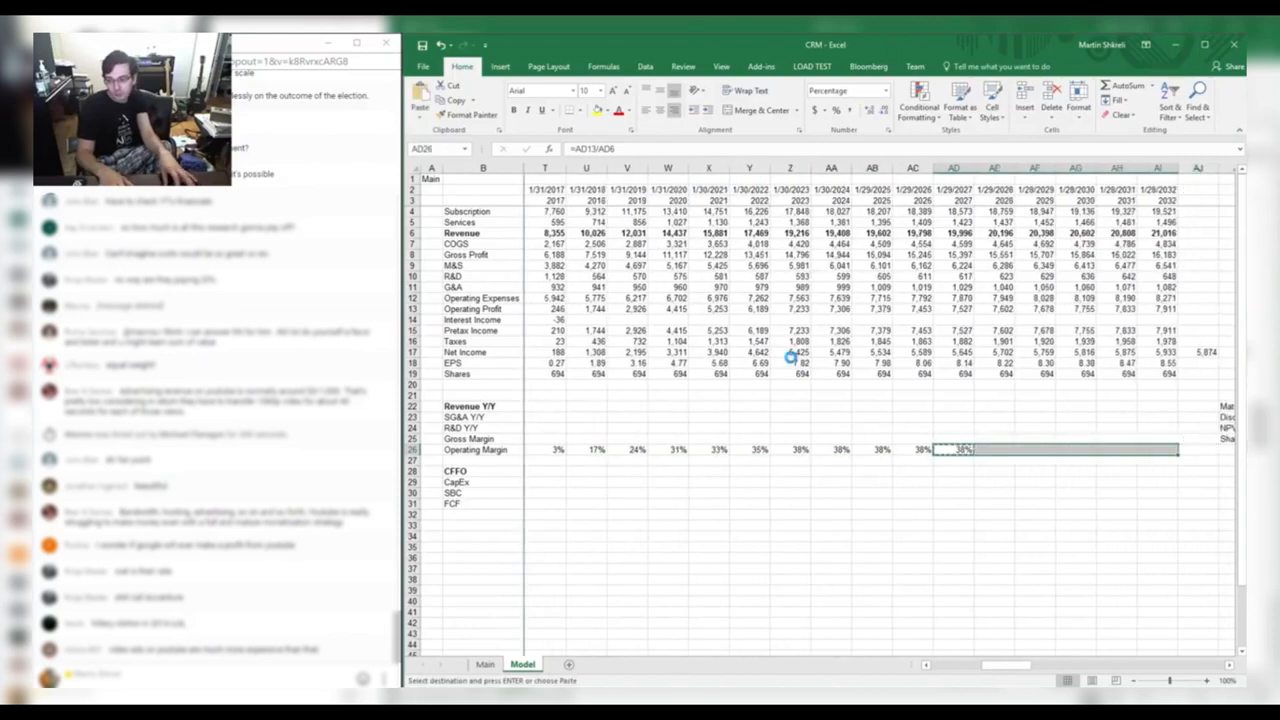
{"action": "key", "text": "ctrl+v"}
{"action": "key", "text": "Escape"}
Examine the projected annual income statement rows back to the 2017 gross profit.
{"action": "key", "text": "Up"}
{"action": "key", "text": "Up"}
{"action": "key", "text": "Up"}
{"action": "key", "text": "Up"}
{"action": "key", "text": "Up"}
{"action": "key", "text": "Up"}
{"action": "key", "text": "Up"}
{"action": "key", "text": "Up"}
{"action": "key", "text": "Up"}
{"action": "key", "text": "Up"}
{"action": "key", "text": "Up"}
{"action": "key", "text": "Up"}
{"action": "key", "text": "Up"}
{"action": "key", "text": "Up"}
{"action": "key", "text": "Up"}
{"action": "key", "text": "Up"}
{"action": "key", "text": "Up"}
{"action": "key", "text": "Up"}
{"action": "key", "text": "Up"}
{"action": "key", "text": "Up"}
{"action": "key", "text": "Left"}
{"action": "key", "text": "Left"}
{"action": "key", "text": "Left"}
{"action": "key", "text": "Left"}
{"action": "key", "text": "Left"}
{"action": "key", "text": "Left"}
{"action": "key", "text": "Left"}
{"action": "key", "text": "Left"}
{"action": "key", "text": "Left"}
{"action": "key", "text": "Left"}
{"action": "key", "text": "Left"}
{"action": "key", "text": "Down"}
{"action": "key", "text": "Down"}
{"action": "key", "text": "Down"}
{"action": "key", "text": "Down"}
{"action": "key", "text": "Right"}
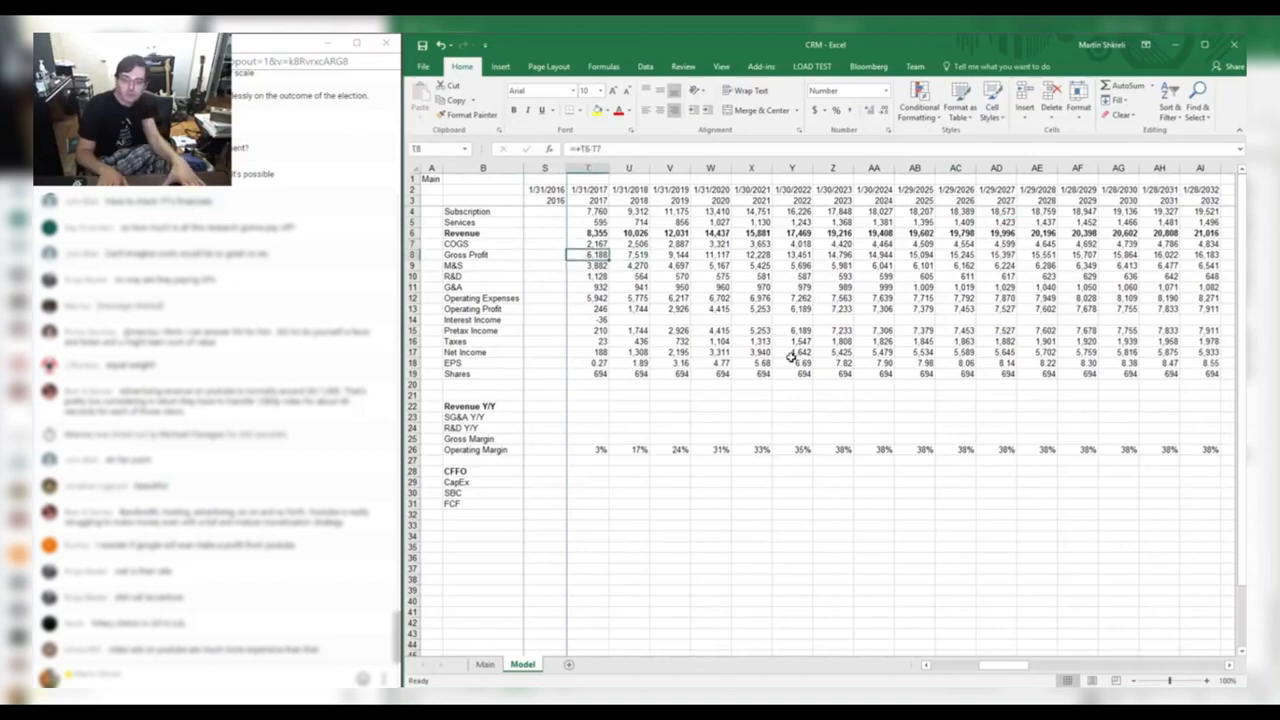
Copy the gross margin formula from the Q417 column into the annual columns of row 25, from 2017 through 2032.
{"action": "key", "text": "Down"}
{"action": "key", "text": "Down"}
{"action": "key", "text": "Down"}
{"action": "key", "text": "Down"}
{"action": "key", "text": "Down"}
{"action": "key", "text": "Down"}
{"action": "key", "text": "Down"}
{"action": "key", "text": "Down"}
{"action": "key", "text": "Down"}
{"action": "key", "text": "Down"}
{"action": "key", "text": "Down"}
{"action": "key", "text": "Down"}
{"action": "key", "text": "Down"}
{"action": "key", "text": "Down"}
{"action": "key", "text": "Down"}
{"action": "key", "text": "Down"}
{"action": "key", "text": "Down"}
{"action": "key", "text": "Left"}
{"action": "key", "text": "Left"}
{"action": "key", "text": "Left"}
{"action": "key", "text": "Left"}
{"action": "key", "text": "Left"}
{"action": "key", "text": "Left"}
{"action": "key", "text": "ctrl+c"}
{"action": "key", "text": "Right"}
{"action": "key", "text": "Right"}
{"action": "key", "text": "Right"}
{"action": "key", "text": "Right"}
{"action": "key", "text": "Right"}
{"action": "key", "text": "Right"}
{"action": "key", "text": "shift+Right"}
{"action": "key", "text": "shift+Right"}
{"action": "key", "text": "shift+Right"}
{"action": "key", "text": "shift+Right"}
{"action": "key", "text": "shift+Right"}
{"action": "key", "text": "shift+Right"}
{"action": "key", "text": "shift+Right"}
{"action": "key", "text": "shift+Right"}
{"action": "key", "text": "shift+Right"}
{"action": "key", "text": "shift+Right"}
{"action": "key", "text": "shift+Right"}
{"action": "key", "text": "shift+Right"}
{"action": "key", "text": "shift+Right"}
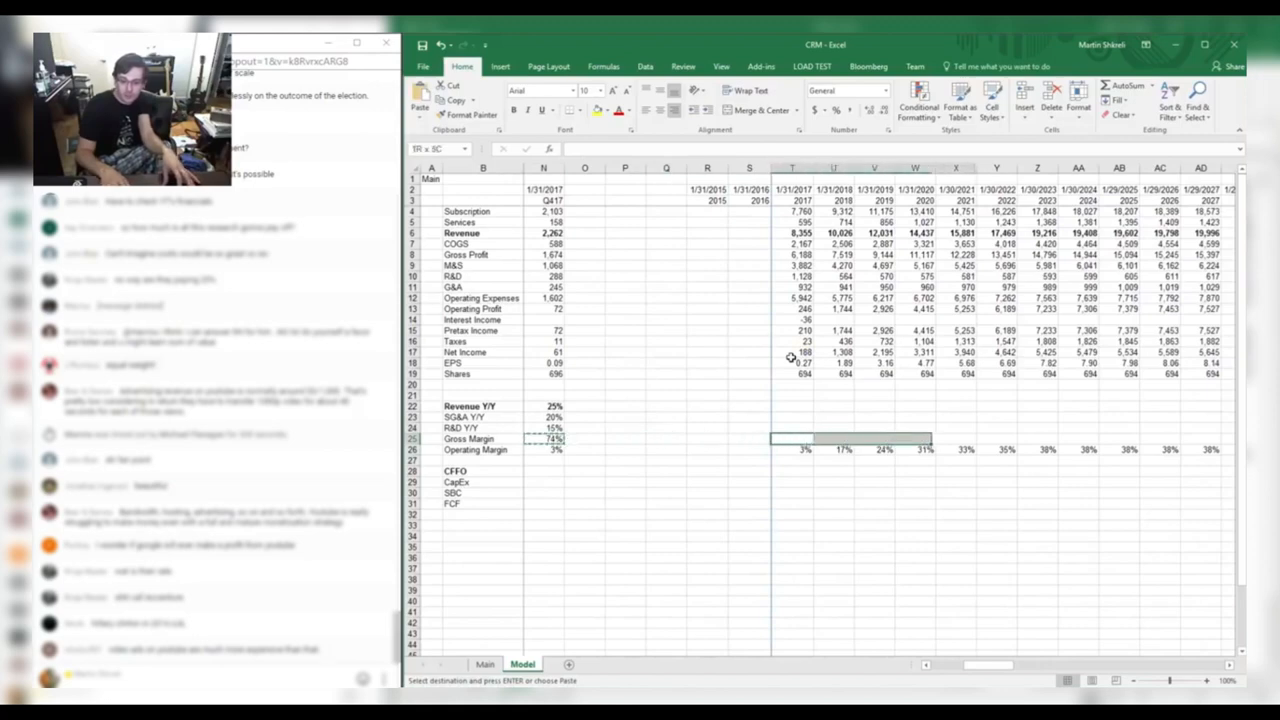
{"action": "key", "text": "ctrl+v"}
{"action": "key", "text": "Right"}
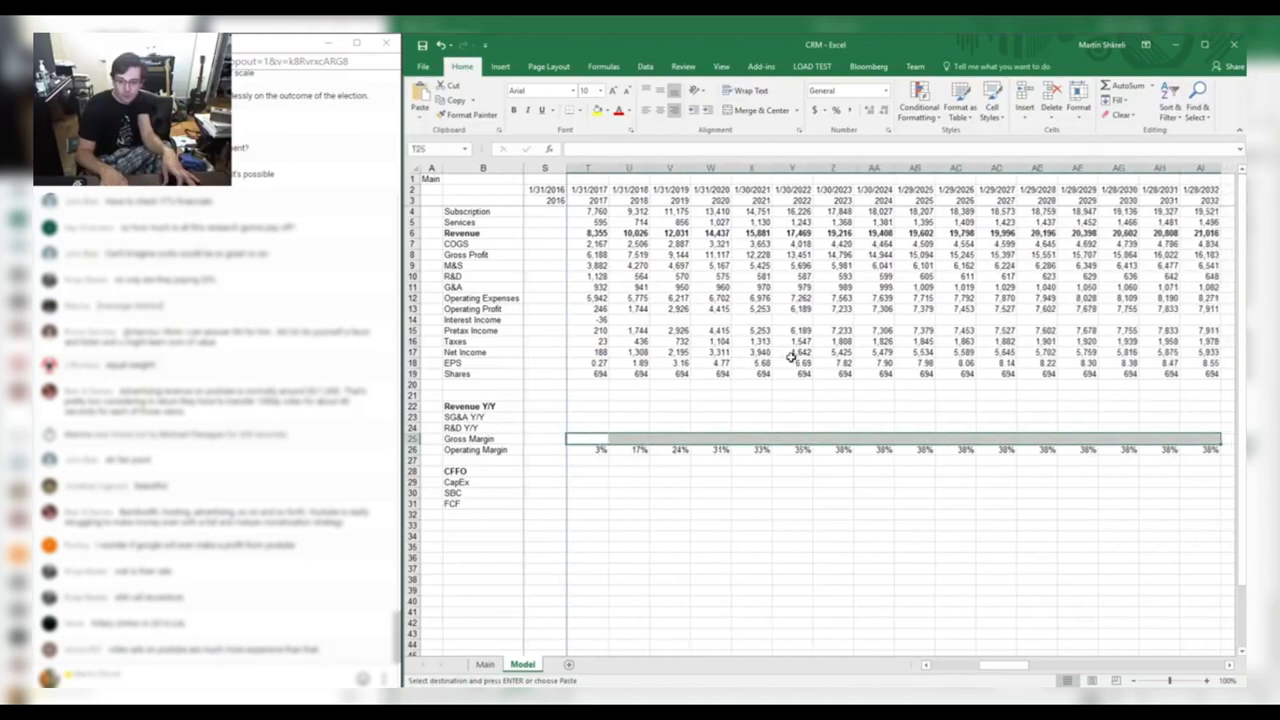
Examine the 2018 projection formulas from the share count up to subscription revenue.
{"action": "key", "text": "Escape"}
{"action": "key", "text": "Up"}
{"action": "key", "text": "Up"}
{"action": "key", "text": "Up"}
{"action": "key", "text": "Up"}
{"action": "key", "text": "Up"}
{"action": "key", "text": "Up"}
{"action": "key", "text": "Up"}
{"action": "key", "text": "Up"}
{"action": "key", "text": "Up"}
{"action": "key", "text": "Up"}
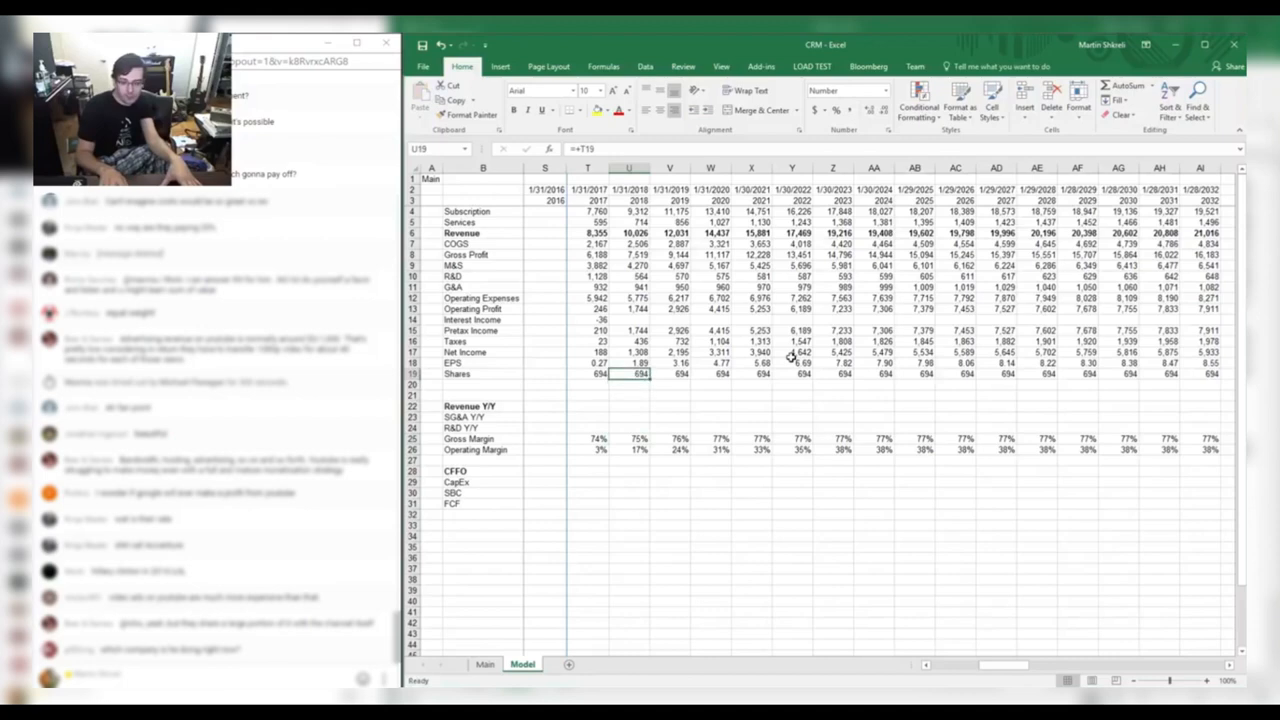
{"action": "key", "text": "Up"}
{"action": "key", "text": "Up"}
{"action": "key", "text": "Up"}
{"action": "key", "text": "Up"}
{"action": "key", "text": "Up"}
{"action": "key", "text": "Up"}
{"action": "key", "text": "Up"}
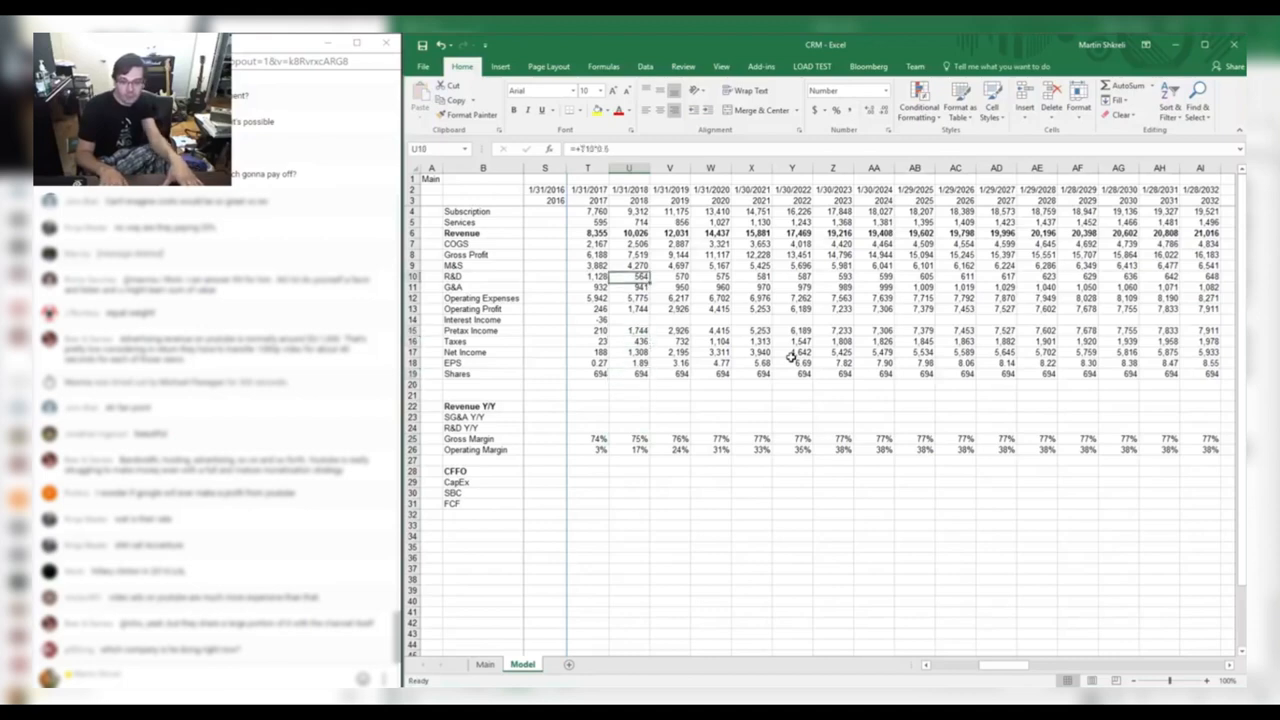
{"action": "key", "text": "Up"}
{"action": "key", "text": "Up"}
{"action": "key", "text": "Up"}
{"action": "key", "text": "Up"}
{"action": "key", "text": "Up"}
{"action": "key", "text": "Up"}
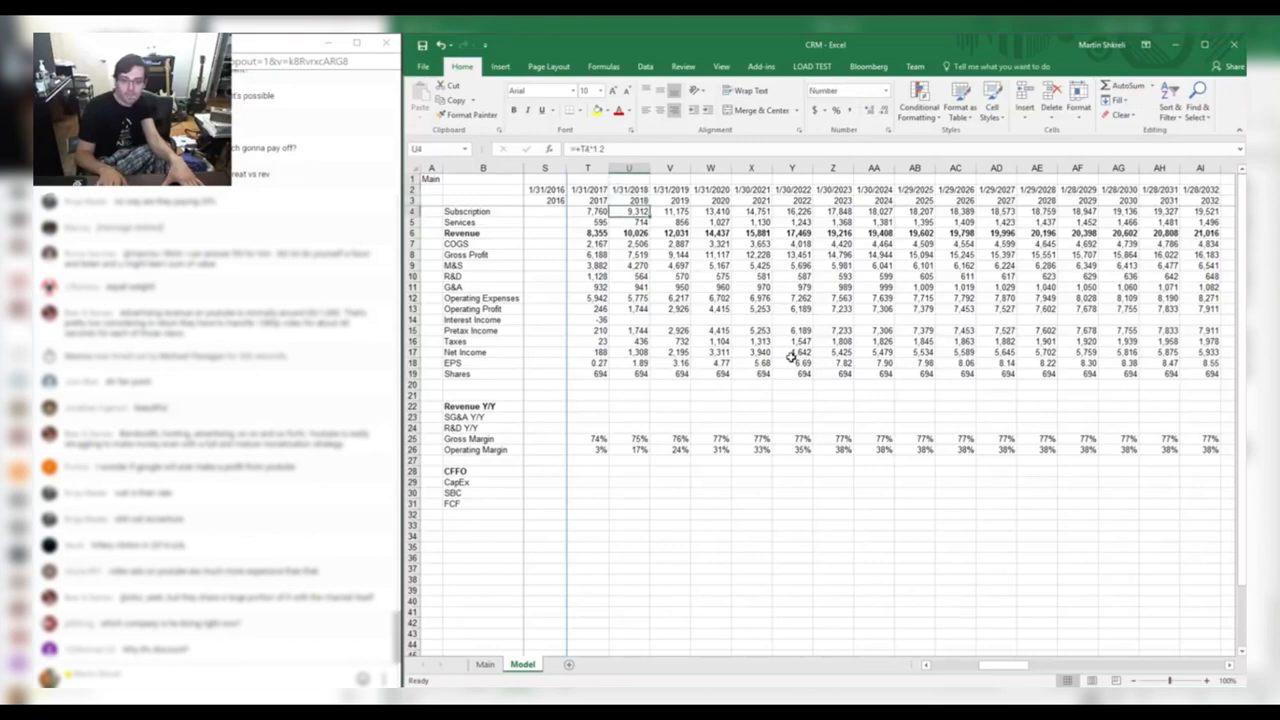
Review the 2018 operating expense formulas and the 2017 R&D sum.
{"action": "key", "text": "Down"}
{"action": "key", "text": "Down"}
{"action": "key", "text": "Down"}
{"action": "key", "text": "Down"}
{"action": "key", "text": "Down"}
{"action": "key", "text": "Down"}
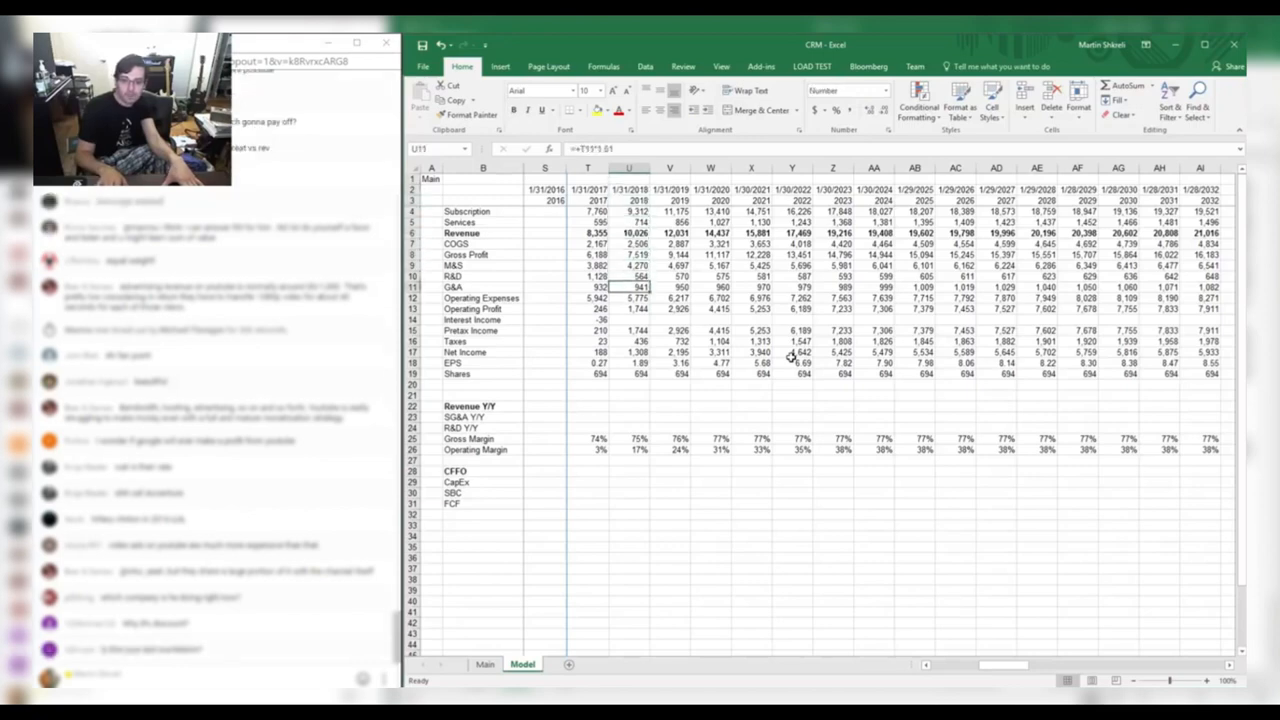
{"action": "key", "text": "Left"}
{"action": "key", "text": "Left"}
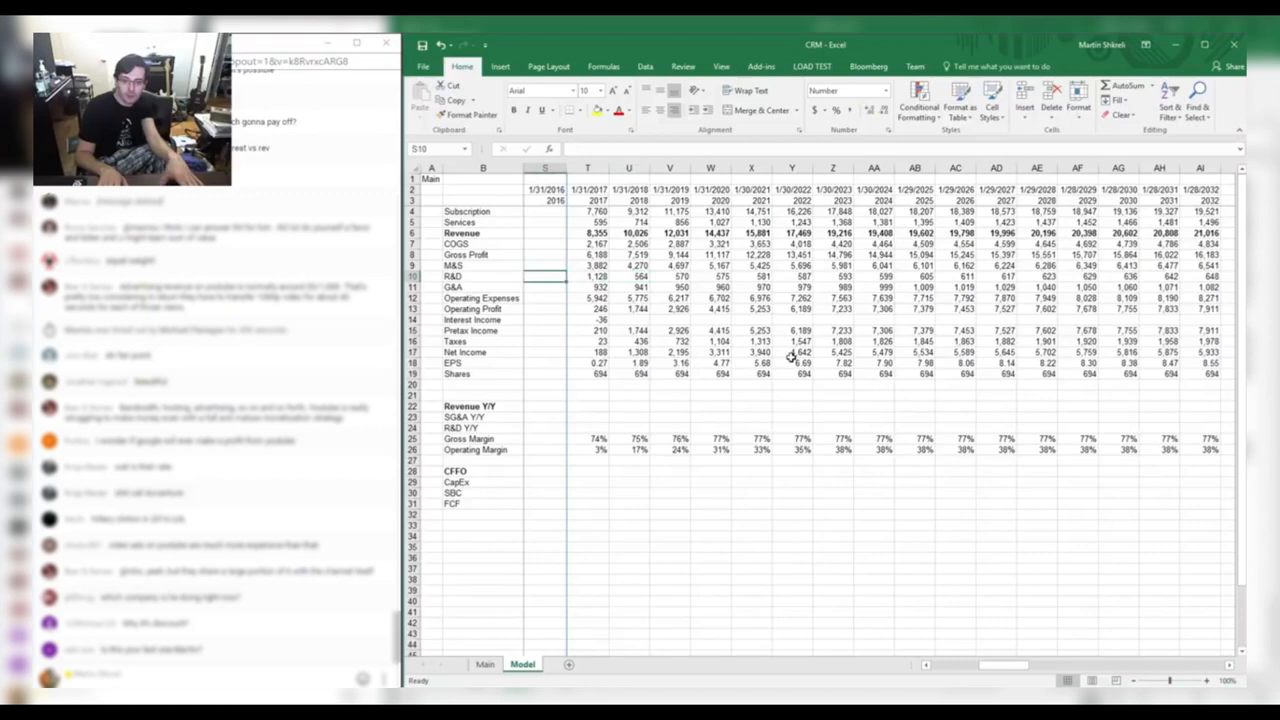
{"action": "key", "text": "ctrl+Left"}
{"action": "key", "text": "ctrl+Right"}
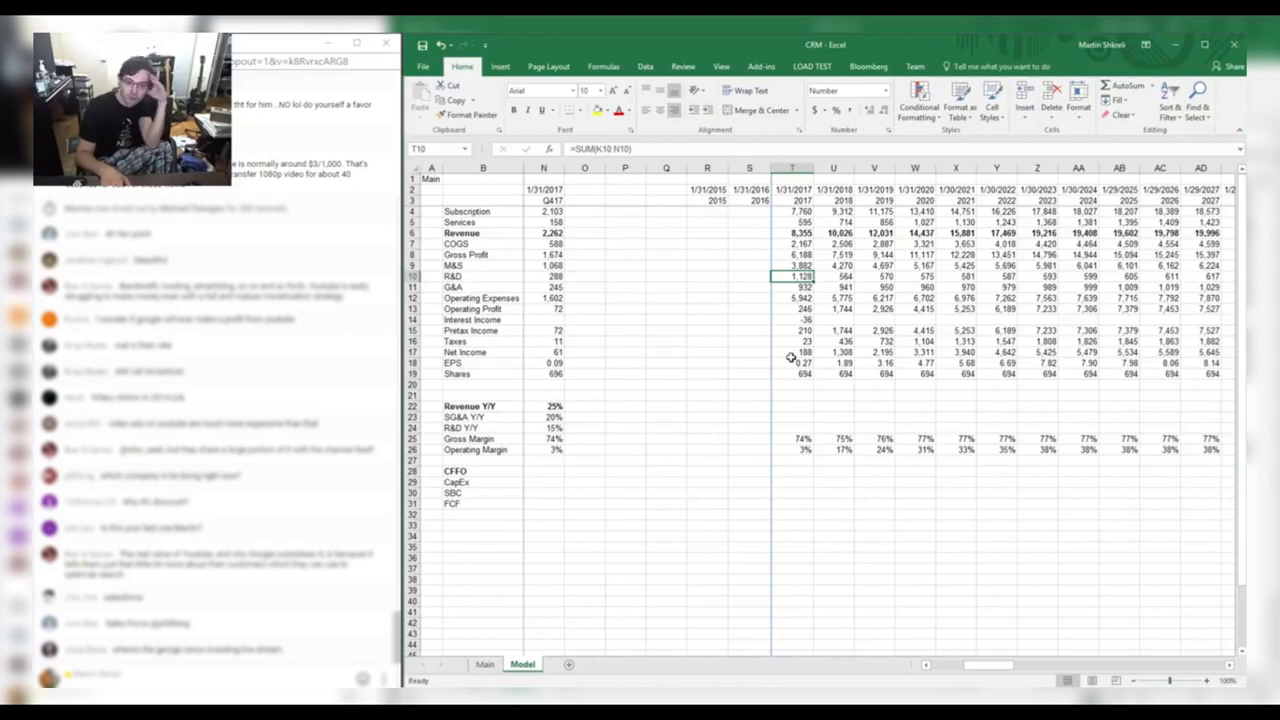
Examine the M&S and COGS projection formulas between the 2018 and 2023 columns.
{"action": "key", "text": "Up"}
{"action": "key", "text": "Right"}
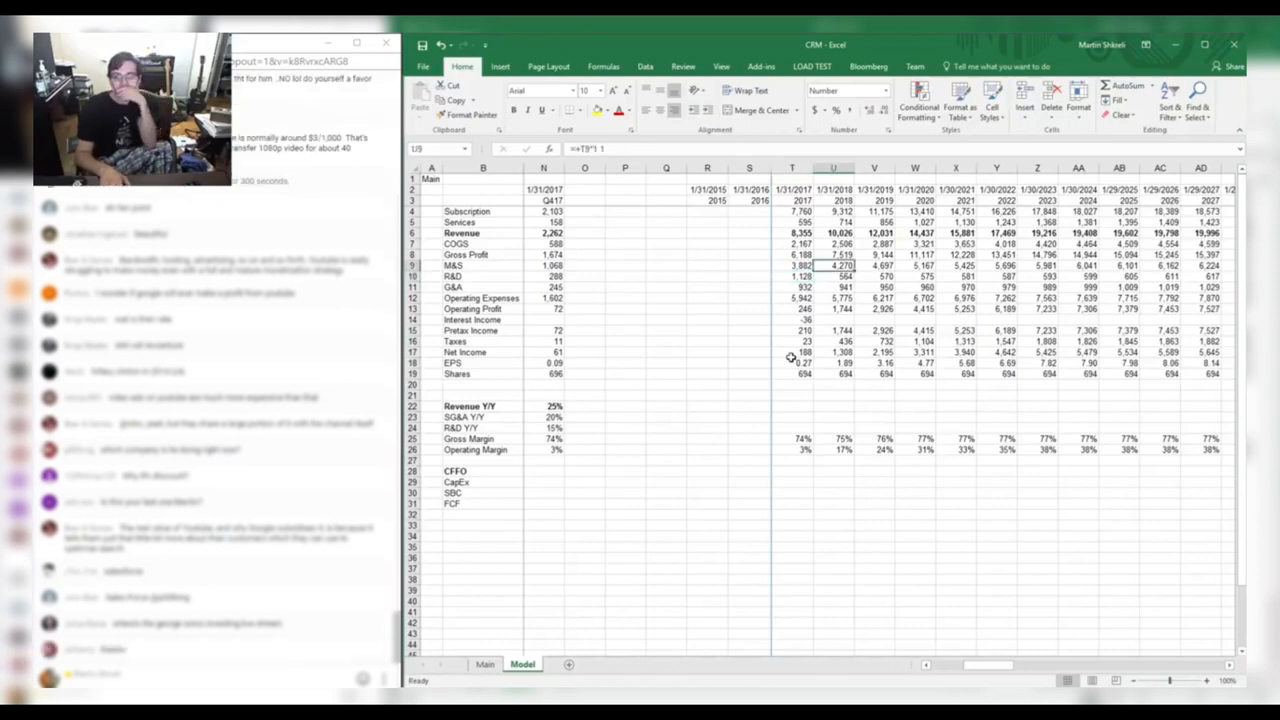
{"action": "key", "text": "Right"}
{"action": "key", "text": "Right"}
{"action": "key", "text": "Right"}
{"action": "key", "text": "Right"}
{"action": "key", "text": "Right"}
{"action": "key", "text": "Up"}
{"action": "key", "text": "Up"}
{"action": "key", "text": "Up"}
{"action": "key", "text": "Up"}
{"action": "key", "text": "Up"}
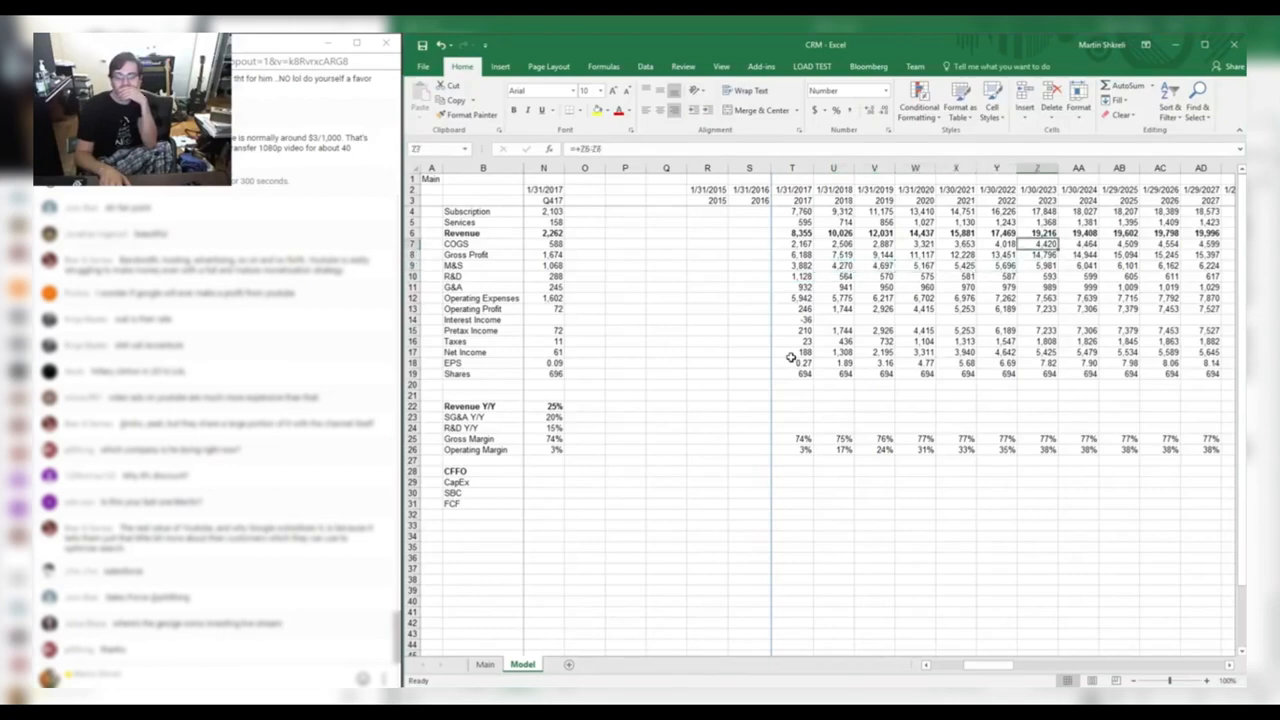
{"action": "key", "text": "Right"}
{"action": "key", "text": "Left"}
{"action": "key", "text": "Left"}
{"action": "key", "text": "Left"}
{"action": "key", "text": "Left"}
{"action": "key", "text": "Left"}
{"action": "key", "text": "Left"}
{"action": "key", "text": "Down"}
{"action": "key", "text": "Down"}
{"action": "key", "text": "Down"}
{"action": "key", "text": "Down"}
{"action": "key", "text": "Down"}
{"action": "key", "text": "Down"}
{"action": "key", "text": "Down"}
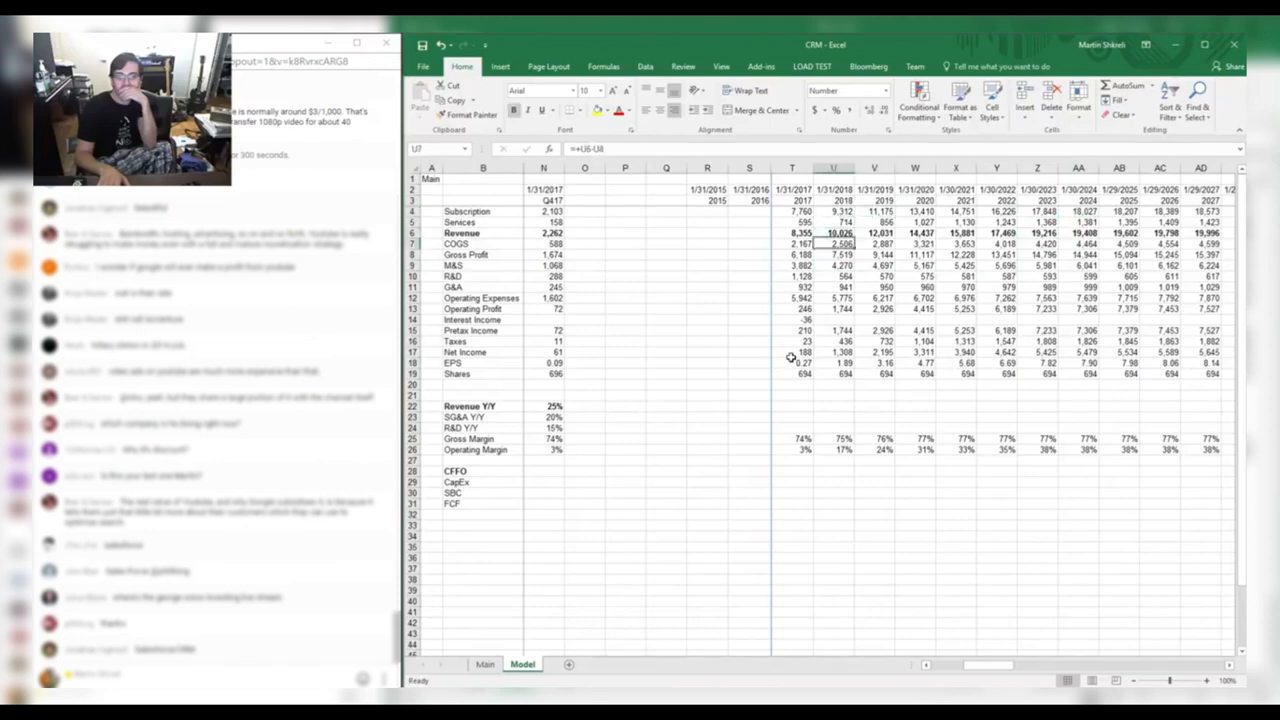
Check the M&S growth formulas in row 9 out to 2032, and the R&D projection for 2027.
{"action": "key", "text": "Right"}
{"action": "key", "text": "Right"}
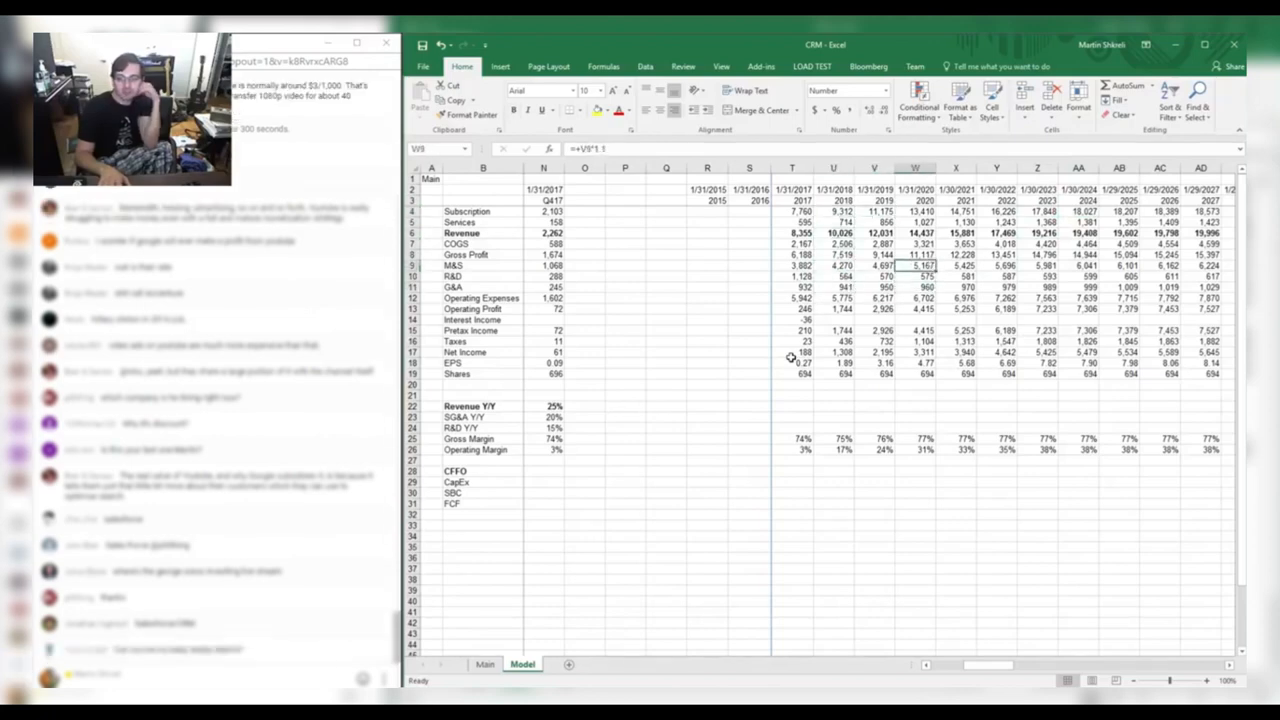
{"action": "key", "text": "Right"}
{"action": "key", "text": "Right"}
{"action": "key", "text": "Right"}
{"action": "key", "text": "Right"}
{"action": "key", "text": "Right"}
{"action": "key", "text": "Right"}
{"action": "key", "text": "Right"}
{"action": "key", "text": "Right"}
{"action": "key", "text": "Right"}
{"action": "key", "text": "Right"}
{"action": "key", "text": "Right"}
{"action": "key", "text": "Right"}
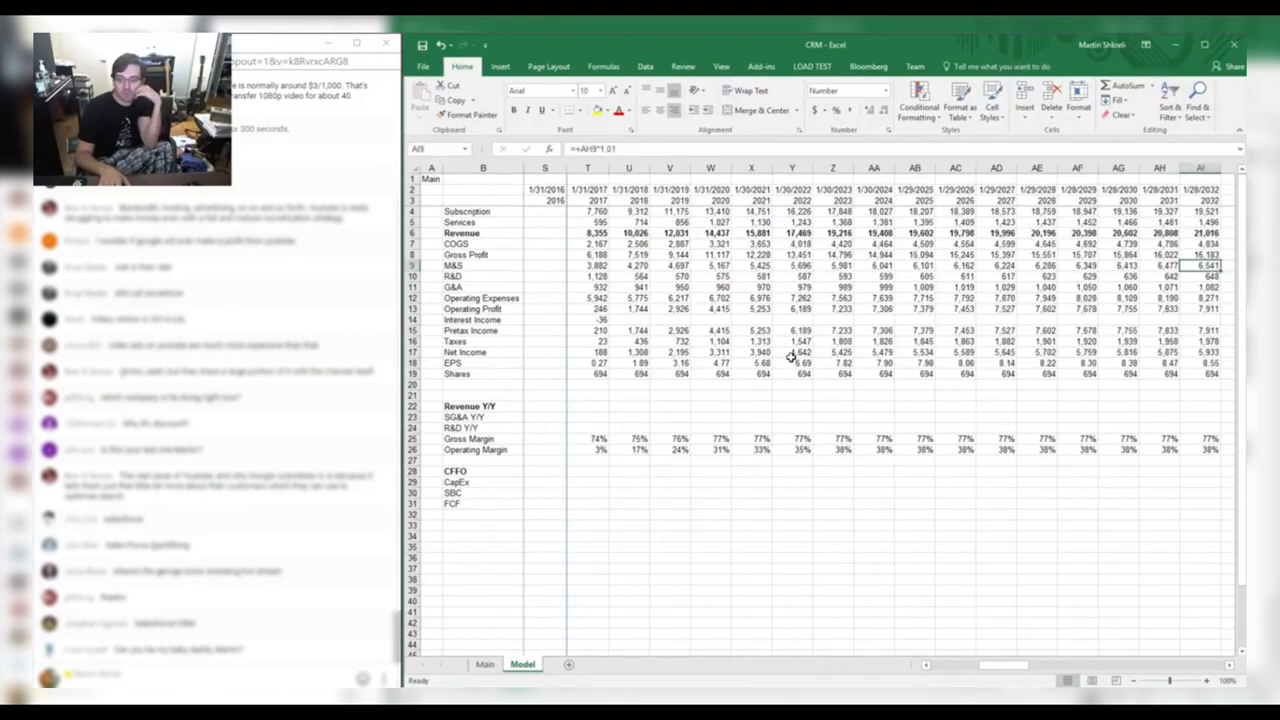
{"action": "key", "text": "ctrl+Right"}
{"action": "key", "text": "ctrl+Left"}
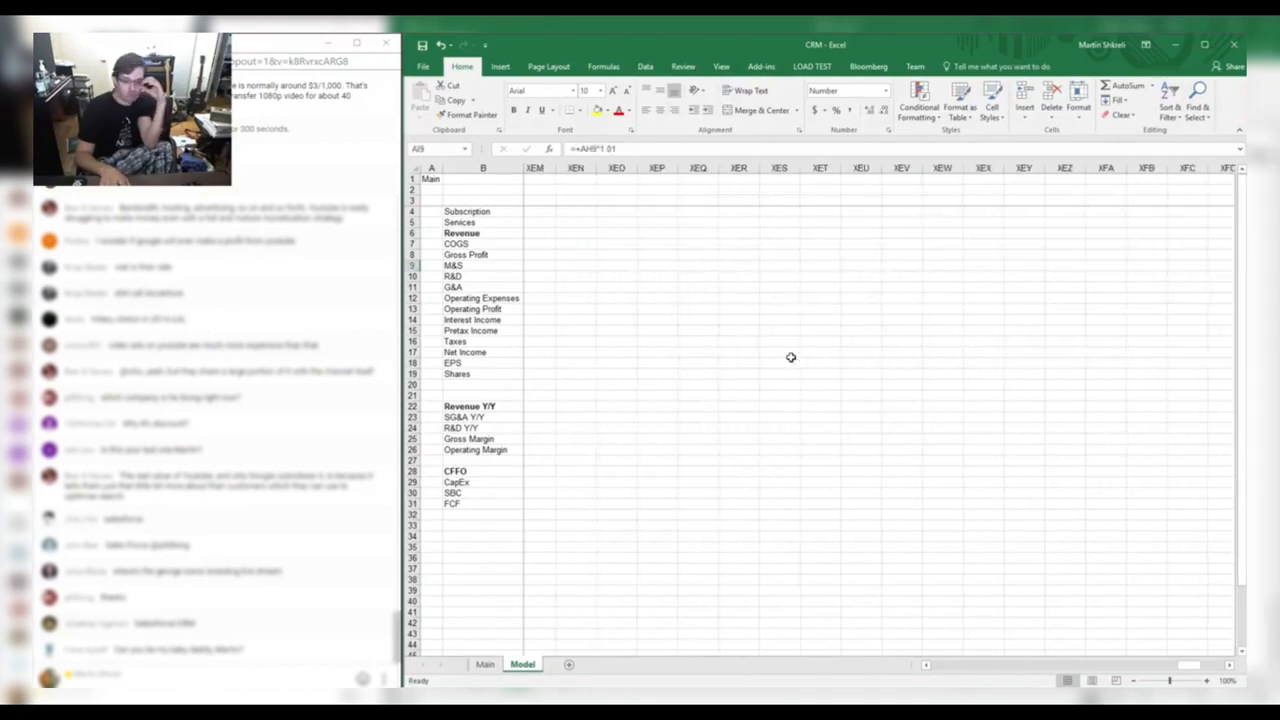
{"action": "key", "text": "Left"}
{"action": "key", "text": "Left"}
{"action": "key", "text": "Left"}
{"action": "key", "text": "Left"}
{"action": "key", "text": "Down"}
{"action": "key", "text": "Left"}
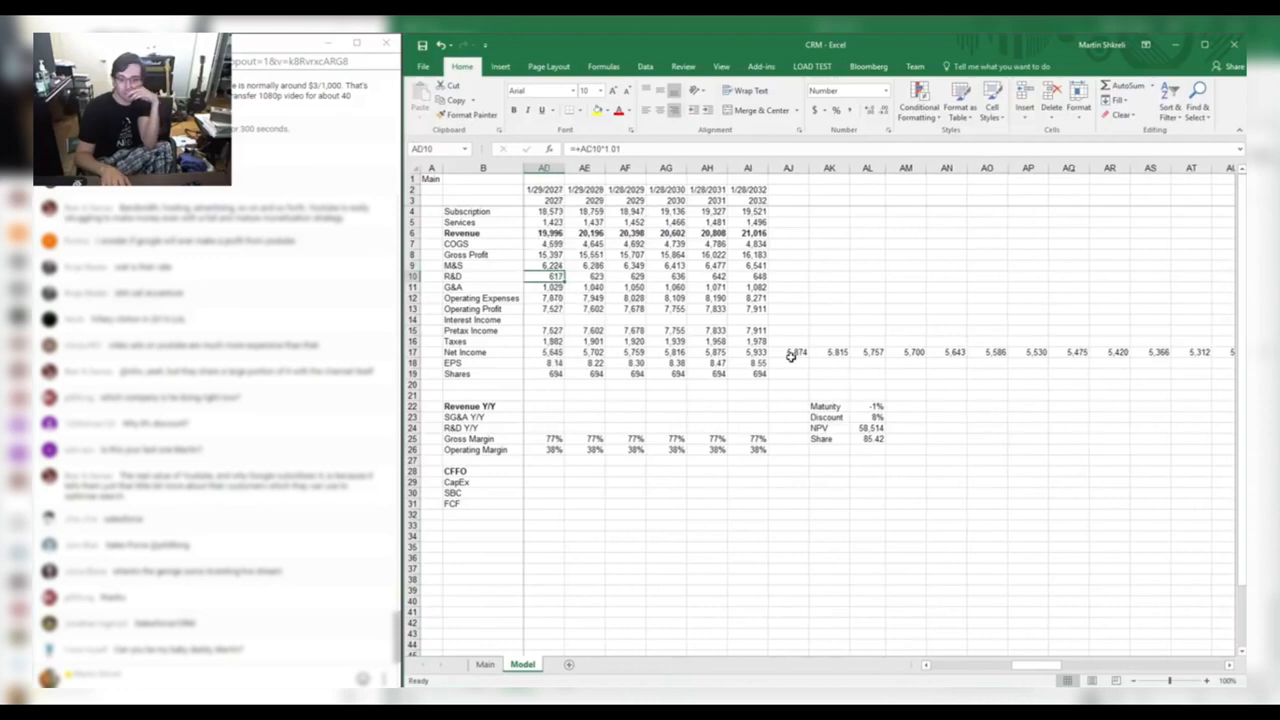
Enter the 2018 revenue growth formula =U6/T6-1 in the Revenue Y/Y row, cell U22.
{"action": "key", "text": "Down"}
{"action": "key", "text": "Down"}
{"action": "key", "text": "Down"}
{"action": "key", "text": "Down"}
{"action": "key", "text": "Down"}
{"action": "key", "text": "Down"}
{"action": "key", "text": "Down"}
{"action": "key", "text": "Down"}
{"action": "key", "text": "Down"}
{"action": "key", "text": "Down"}
{"action": "key", "text": "Down"}
{"action": "key", "text": "Down"}
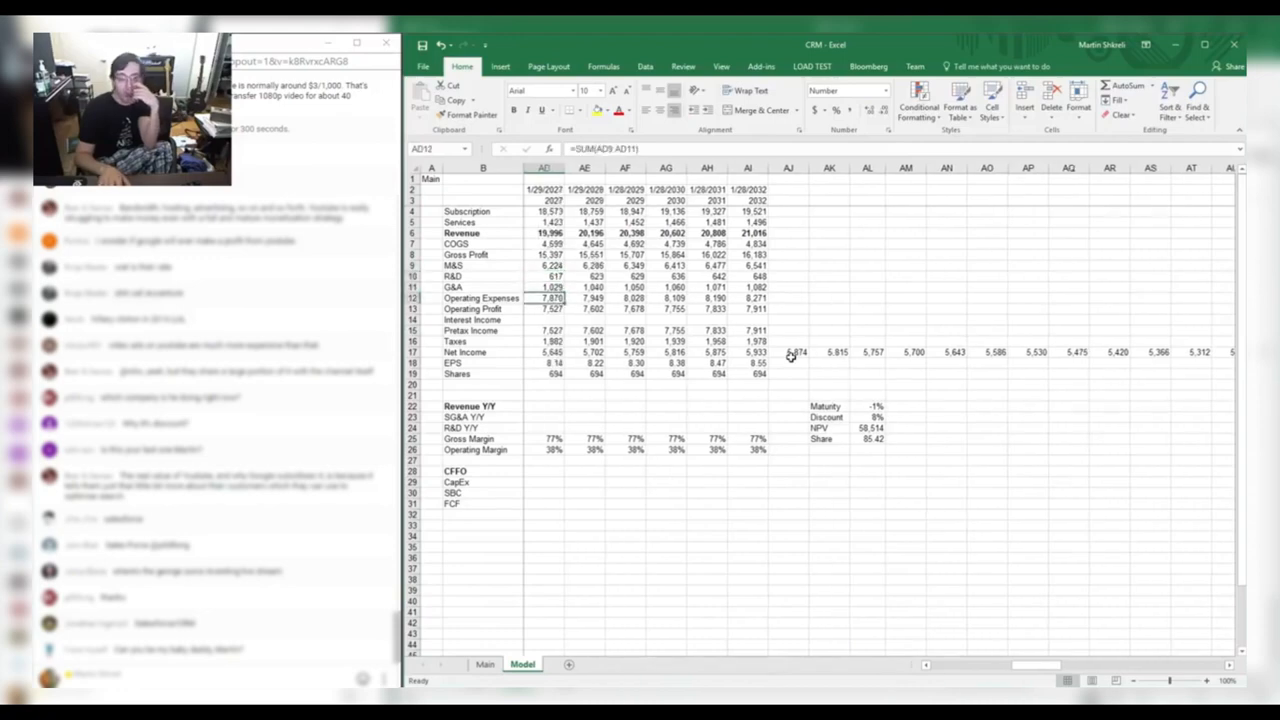
{"action": "key", "text": "Left"}
{"action": "key", "text": "Left"}
{"action": "key", "text": "Left"}
{"action": "key", "text": "Left"}
{"action": "key", "text": "Left"}
{"action": "key", "text": "Left"}
{"action": "key", "text": "Left"}
{"action": "key", "text": "Left"}
{"action": "key", "text": "Left"}
{"action": "key", "text": "Left"}
{"action": "key", "text": "Left"}
{"action": "key", "text": "Left"}
{"action": "key", "text": "Left"}
{"action": "key", "text": "Left"}
{"action": "key", "text": "Left"}
{"action": "key", "text": "Right"}
{"action": "key", "text": "Right"}
{"action": "key", "text": "Right"}
{"action": "key", "text": "Right"}
{"action": "key", "text": "Right"}
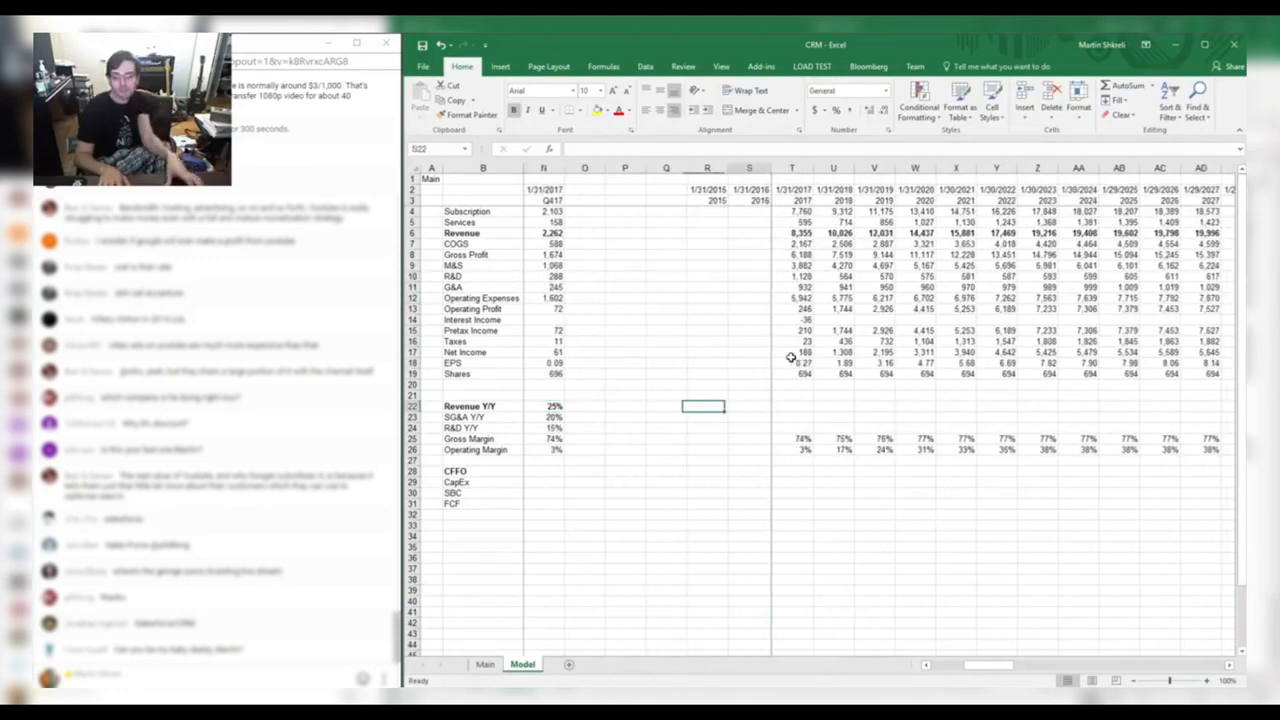
{"action": "key", "text": "Right"}
{"action": "type", "text": "="}
{"action": "key", "text": "Up"}
{"action": "key", "text": "Up"}
{"action": "key", "text": "Up"}
{"action": "key", "text": "Up"}
{"action": "key", "text": "Up"}
{"action": "key", "text": "Up"}
{"action": "key", "text": "Up"}
{"action": "key", "text": "Up"}
{"action": "key", "text": "Up"}
{"action": "key", "text": "Up"}
{"action": "key", "text": "Up"}
{"action": "key", "text": "Up"}
{"action": "key", "text": "Up"}
{"action": "key", "text": "Up"}
{"action": "key", "text": "Up"}
{"action": "key", "text": "Up"}
{"action": "key", "text": "Up"}
{"action": "key", "text": "Up"}
{"action": "key", "text": "Up"}
{"action": "key", "text": "Up"}
{"action": "key", "text": "Up"}
{"action": "key", "text": "Up"}
{"action": "key", "text": "Up"}
{"action": "key", "text": "Up"}
{"action": "key", "text": "Up"}
{"action": "key", "text": "Up"}
{"action": "key", "text": "Left"}
{"action": "type", "text": "-1"}
{"action": "key", "text": "ctrl+Return"}
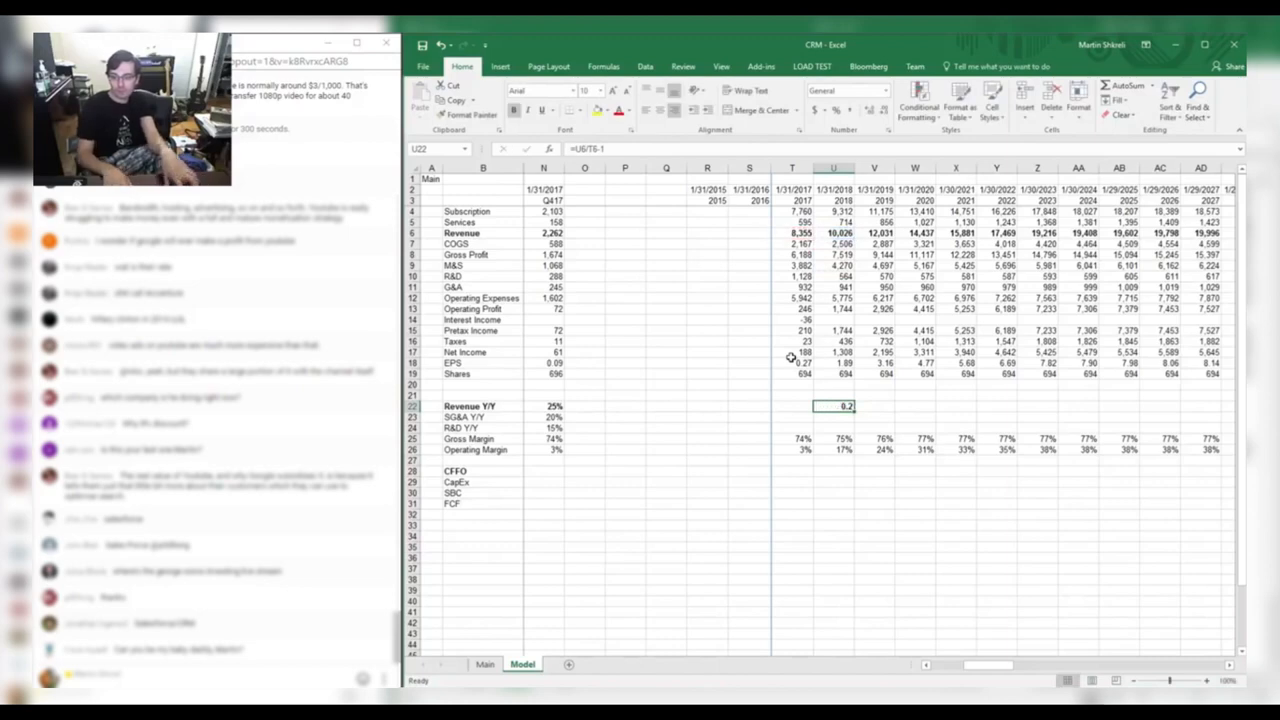
Copy the 2018 revenue growth formula across the Revenue Y/Y row through 2032.
{"action": "key", "text": "ctrl+c"}
{"action": "key", "text": "shift+Right"}
{"action": "key", "text": "shift+Right"}
{"action": "key", "text": "shift+Right"}
{"action": "key", "text": "shift+Right"}
{"action": "key", "text": "shift+Right"}
{"action": "key", "text": "shift+Right"}
{"action": "key", "text": "shift+Right"}
{"action": "key", "text": "shift+Right"}
{"action": "key", "text": "shift+Right"}
{"action": "key", "text": "shift+Right"}
{"action": "key", "text": "shift+Right"}
{"action": "key", "text": "shift+Right"}
{"action": "key", "text": "shift+Right"}
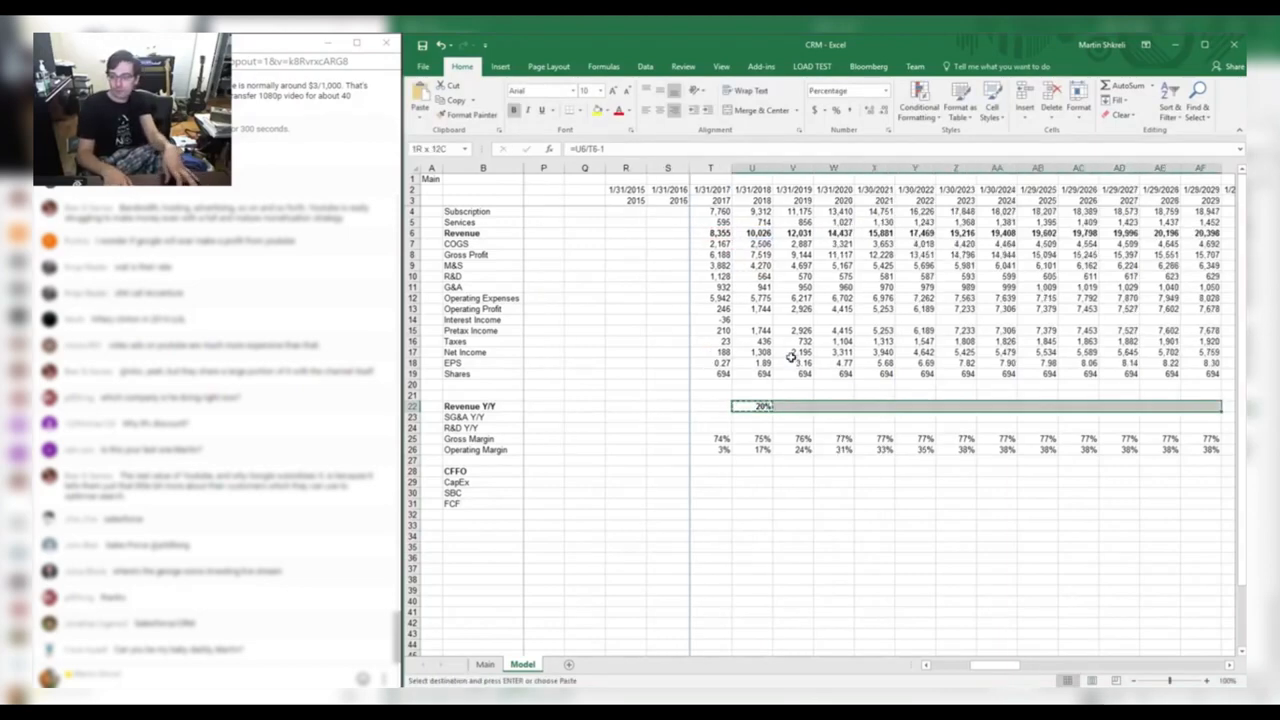
{"action": "key", "text": "shift+Right"}
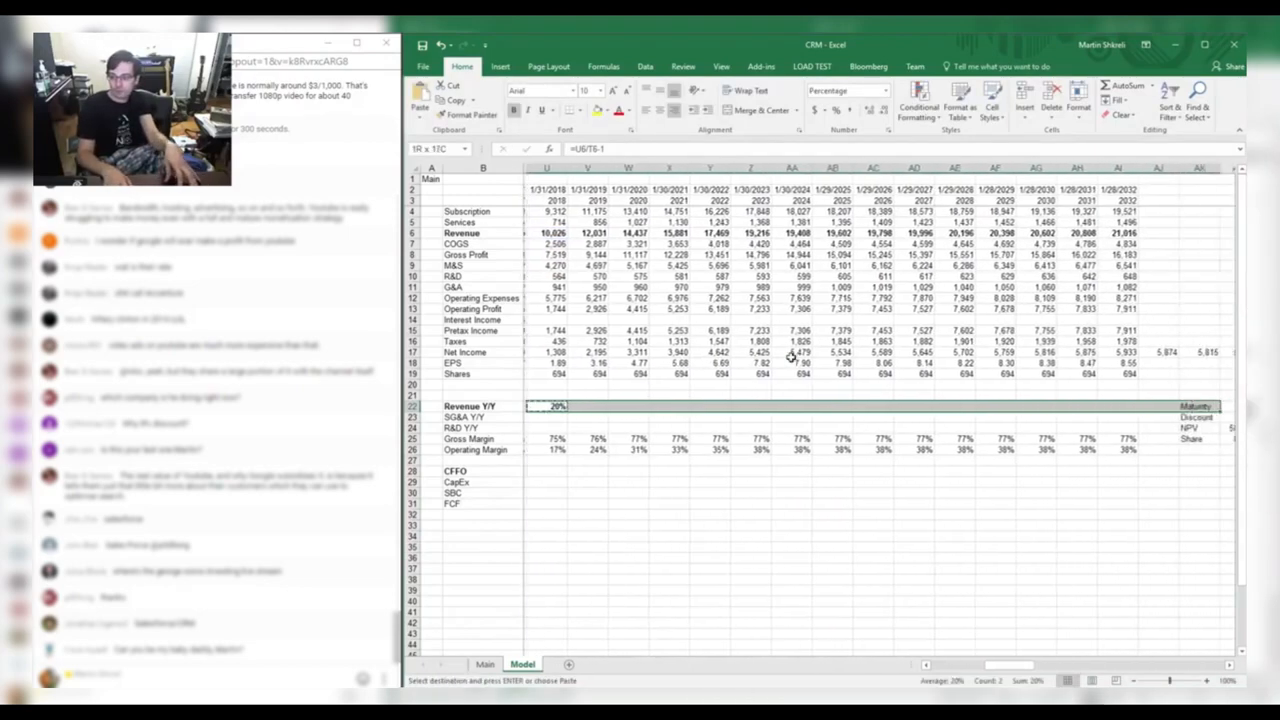
{"action": "key", "text": "Return"}
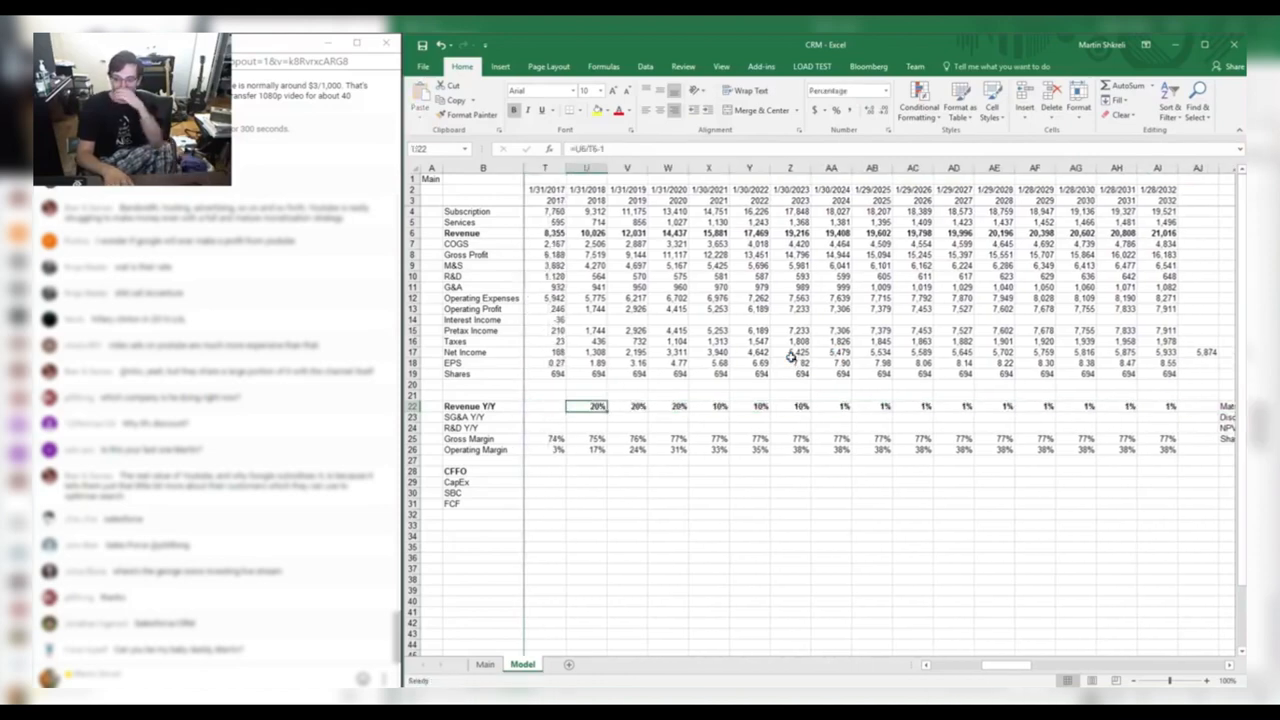
Check the copied Revenue Y/Y growth formulas in row 22 from 2018 out to 2032.
{"action": "key", "text": "Right"}
{"action": "key", "text": "Right"}
{"action": "key", "text": "Right"}
{"action": "key", "text": "Right"}
{"action": "key", "text": "Right"}
{"action": "key", "text": "Right"}
{"action": "key", "text": "Right"}
{"action": "key", "text": "Right"}
{"action": "key", "text": "Right"}
{"action": "key", "text": "Right"}
{"action": "key", "text": "Right"}
{"action": "key", "text": "Right"}
{"action": "key", "text": "Right"}
{"action": "key", "text": "Right"}
{"action": "key", "text": "Right"}
{"action": "key", "text": "Right"}
{"action": "key", "text": "Right"}
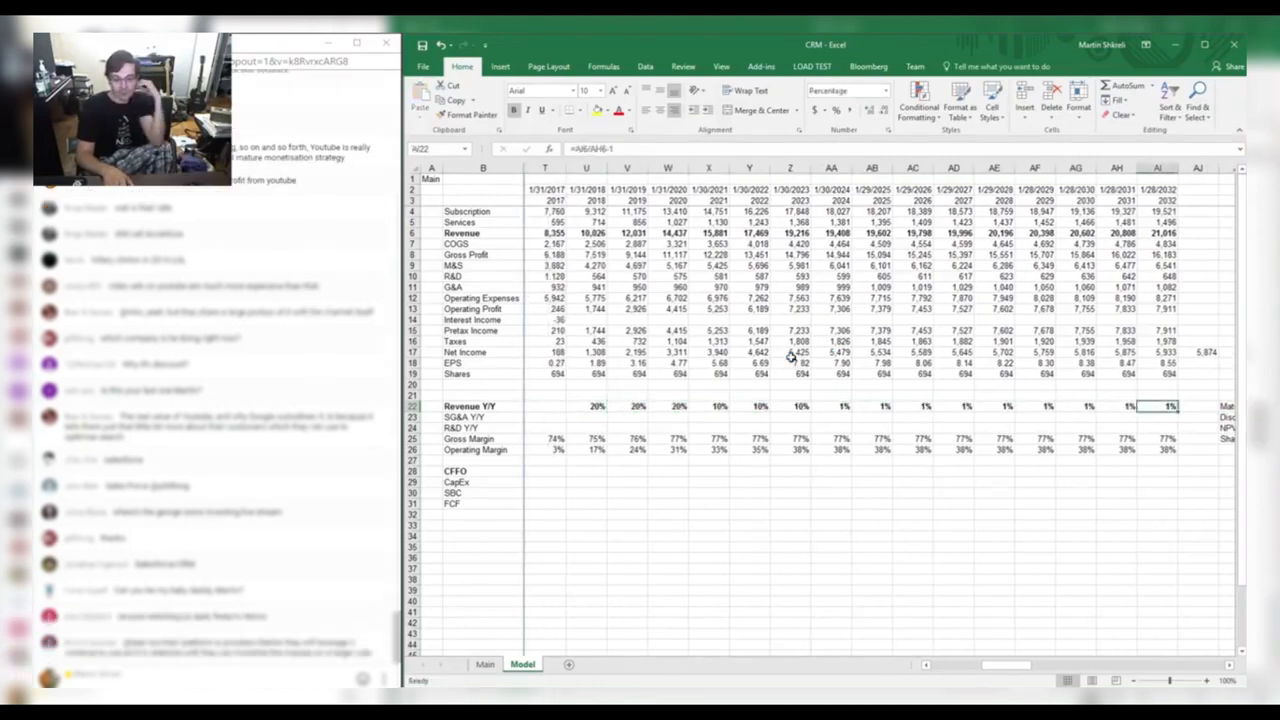
Review the Gross Margin row from the 2032 column back to the earlier years.
{"action": "key", "text": "Down"}
{"action": "key", "text": "Down"}
{"action": "key", "text": "Down"}
{"action": "key", "text": "Left"}
{"action": "key", "text": "Left"}
{"action": "key", "text": "Left"}
{"action": "key", "text": "Left"}
{"action": "key", "text": "Left"}
{"action": "key", "text": "Left"}
{"action": "key", "text": "Left"}
{"action": "key", "text": "Left"}
{"action": "key", "text": "Left"}
{"action": "key", "text": "Left"}
{"action": "key", "text": "Left"}
{"action": "key", "text": "Left"}
{"action": "key", "text": "Left"}
{"action": "key", "text": "Left"}
{"action": "key", "text": "Left"}
{"action": "key", "text": "Left"}
{"action": "key", "text": "Left"}
{"action": "key", "text": "Left"}
{"action": "key", "text": "Left"}
{"action": "key", "text": "Left"}
{"action": "key", "text": "Left"}
{"action": "key", "text": "Left"}
Examine the NPV formula and the discount rate in the valuation block beyond the 2032 column.
{"action": "key", "text": "Right"}
{"action": "key", "text": "Right"}
{"action": "key", "text": "Right"}
{"action": "key", "text": "Right"}
{"action": "key", "text": "Right"}
{"action": "key", "text": "Right"}
{"action": "key", "text": "Right"}
{"action": "key", "text": "Right"}
{"action": "key", "text": "Right"}
{"action": "key", "text": "Right"}
{"action": "key", "text": "Right"}
{"action": "key", "text": "Right"}
{"action": "key", "text": "Right"}
{"action": "key", "text": "Right"}
{"action": "key", "text": "Right"}
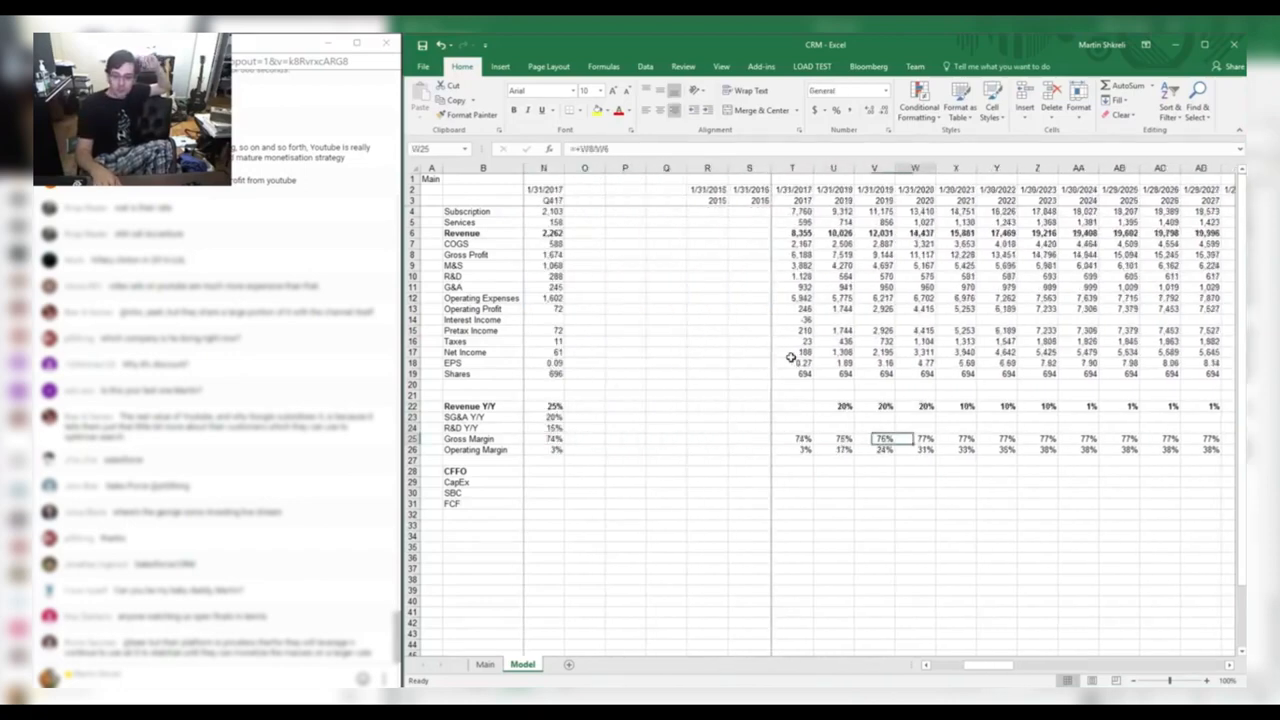
{"action": "key", "text": "Up"}
{"action": "key", "text": "Up"}
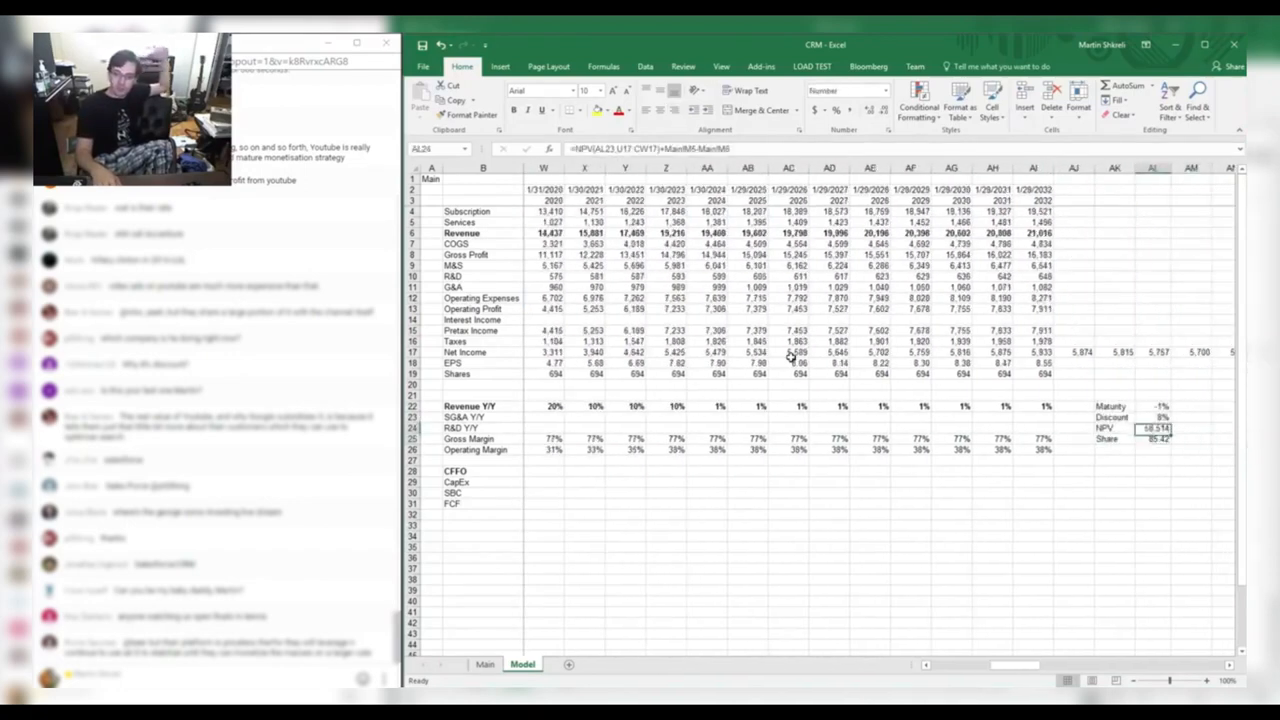
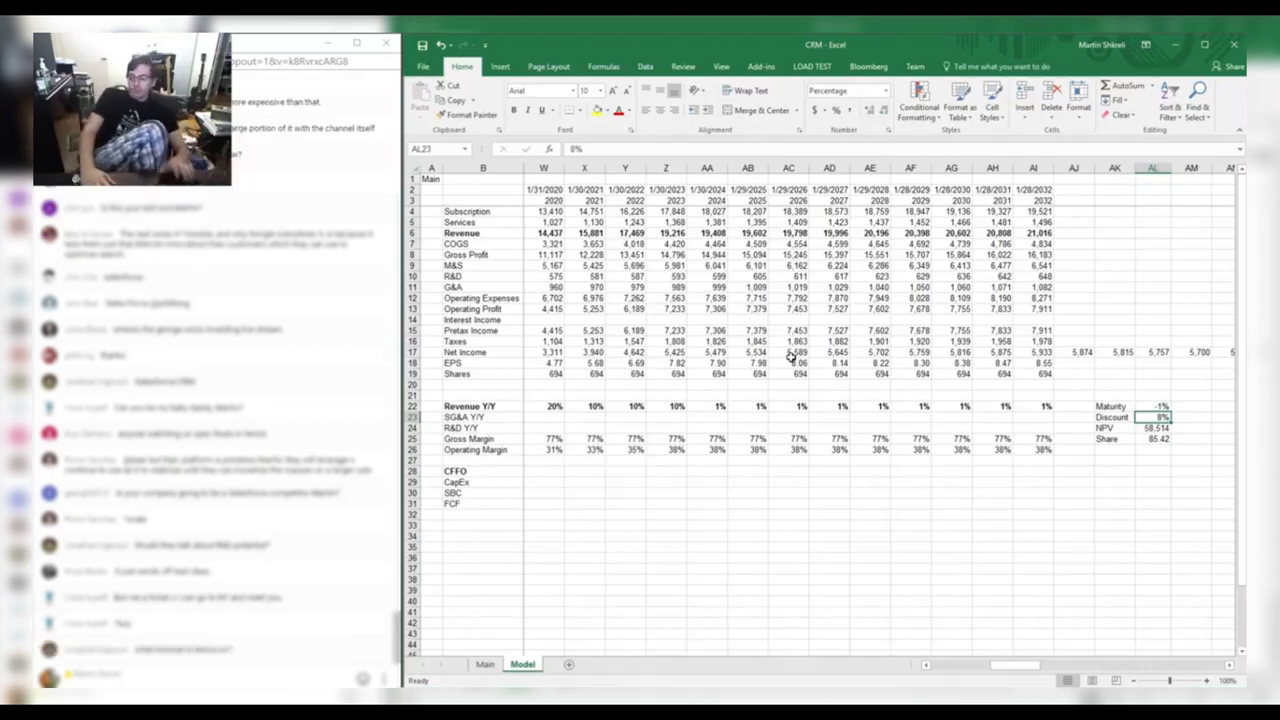
Inspect the 2032 operating profit and gross margin formulas in column AI.
{"action": "key", "text": "Left"}
{"action": "key", "text": "Up"}
{"action": "key", "text": "Left"}
{"action": "key", "text": "Up"}
{"action": "key", "text": "Left"}
{"action": "key", "text": "Left"}
{"action": "key", "text": "Up"}
{"action": "key", "text": "Up"}
{"action": "key", "text": "Right"}
{"action": "key", "text": "ctrl+Up"}
{"action": "key", "text": "ctrl+Up"}
{"action": "key", "text": "ctrl+Up"}
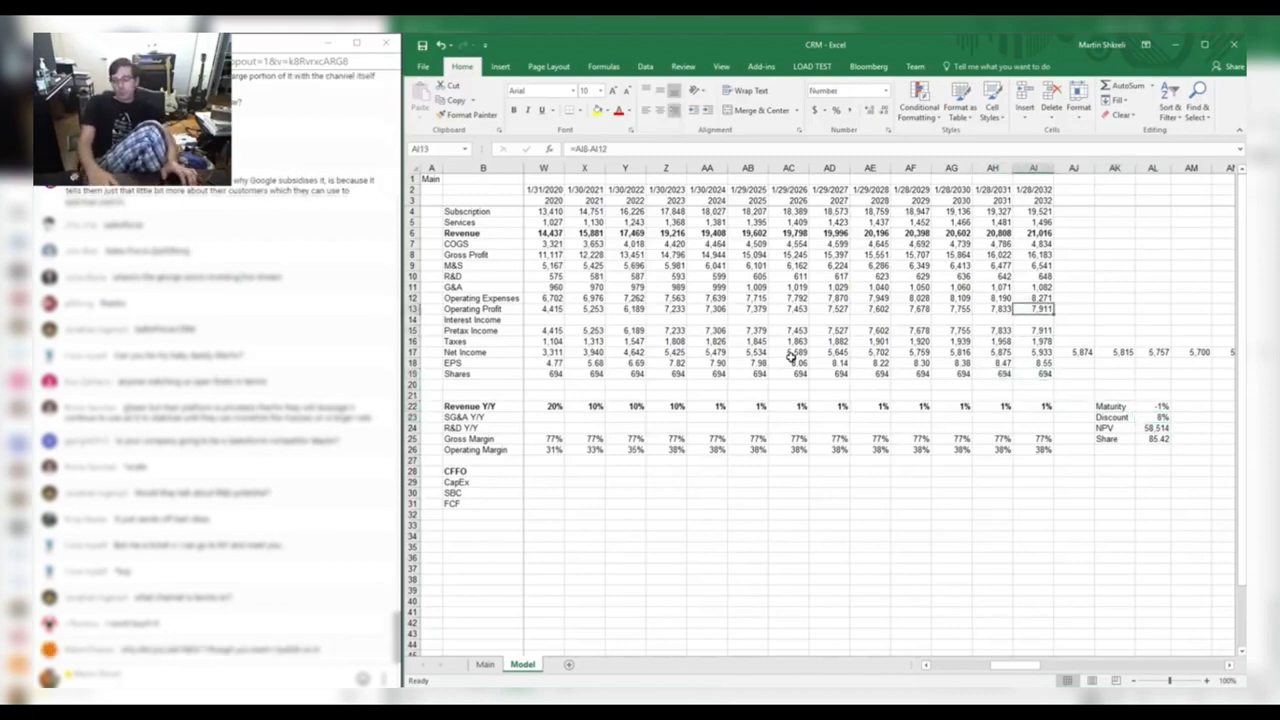
{"action": "key", "text": "Down"}
{"action": "key", "text": "Down"}
{"action": "key", "text": "Down"}
{"action": "key", "text": "Down"}
{"action": "key", "text": "Down"}
{"action": "key", "text": "Down"}
{"action": "key", "text": "Down"}
{"action": "key", "text": "Down"}
{"action": "key", "text": "Down"}
{"action": "key", "text": "Down"}
{"action": "key", "text": "Down"}
{"action": "key", "text": "Down"}
{"action": "key", "text": "Down"}
{"action": "key", "text": "Down"}
{"action": "key", "text": "Down"}
{"action": "key", "text": "Down"}
{"action": "key", "text": "Down"}
{"action": "key", "text": "Down"}
{"action": "key", "text": "Down"}
{"action": "key", "text": "Down"}
{"action": "key", "text": "Down"}
{"action": "key", "text": "Down"}
{"action": "key", "text": "Down"}
{"action": "key", "text": "Down"}
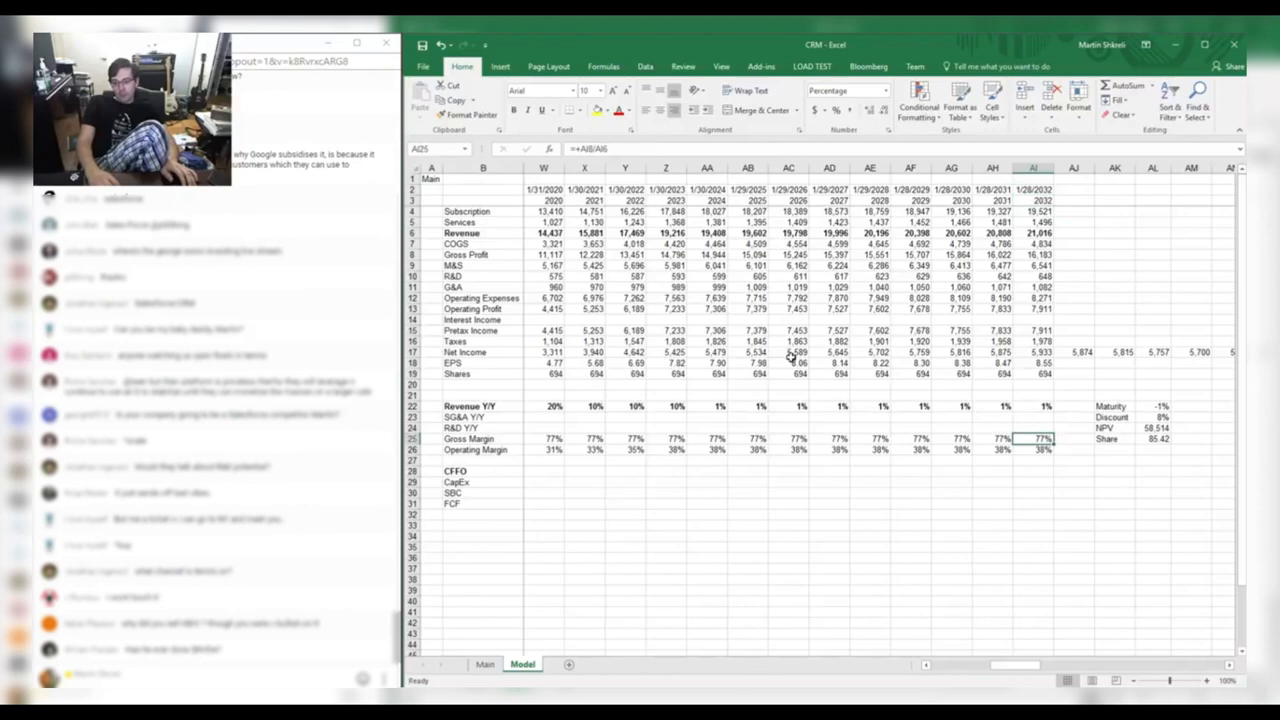
Look over the Maturity, Discount, NPV and Share block, and the gross margin formulas back to 2019.
{"action": "key", "text": "ctrl+Left"}
{"action": "key", "text": "Right"}
{"action": "key", "text": "Right"}
{"action": "key", "text": "Right"}
{"action": "key", "text": "Right"}
{"action": "key", "text": "Right"}
{"action": "key", "text": "Right"}
{"action": "key", "text": "Right"}
{"action": "key", "text": "Right"}
{"action": "key", "text": "Right"}
{"action": "key", "text": "Right"}
{"action": "key", "text": "Right"}
{"action": "key", "text": "Right"}
{"action": "key", "text": "Right"}
{"action": "key", "text": "Right"}
{"action": "key", "text": "Right"}
{"action": "key", "text": "Right"}
{"action": "key", "text": "Right"}
{"action": "key", "text": "Right"}
{"action": "key", "text": "Right"}
{"action": "key", "text": "Right"}
{"action": "key", "text": "Right"}
{"action": "key", "text": "Right"}
{"action": "key", "text": "Right"}
{"action": "key", "text": "Right"}
{"action": "key", "text": "Right"}
{"action": "key", "text": "Right"}
{"action": "key", "text": "Right"}
{"action": "key", "text": "Right"}
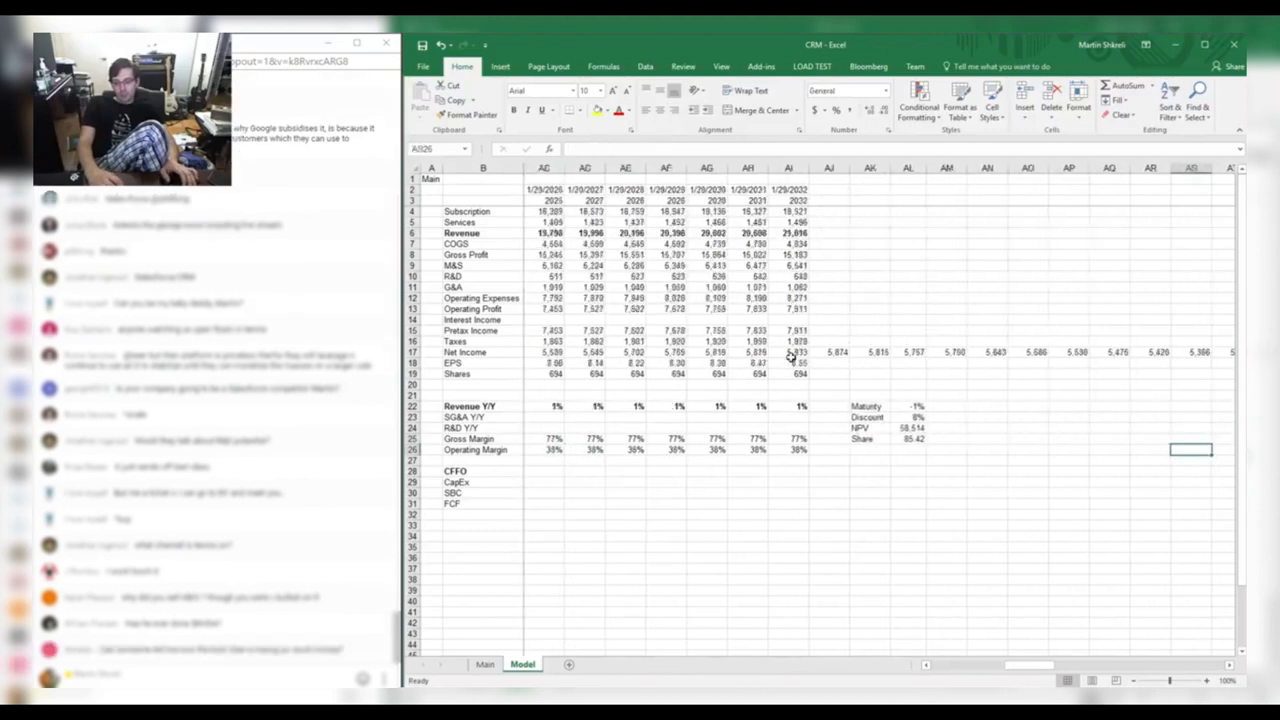
{"action": "key", "text": "Left"}
{"action": "key", "text": "Up"}
{"action": "key", "text": "ctrl+Left"}
{"action": "key", "text": "Left"}
{"action": "key", "text": "Left"}
{"action": "key", "text": "Left"}
{"action": "key", "text": "Left"}
{"action": "key", "text": "Left"}
{"action": "key", "text": "Left"}
{"action": "key", "text": "Left"}
{"action": "key", "text": "Left"}
{"action": "key", "text": "Left"}
{"action": "key", "text": "Left"}
{"action": "key", "text": "Left"}
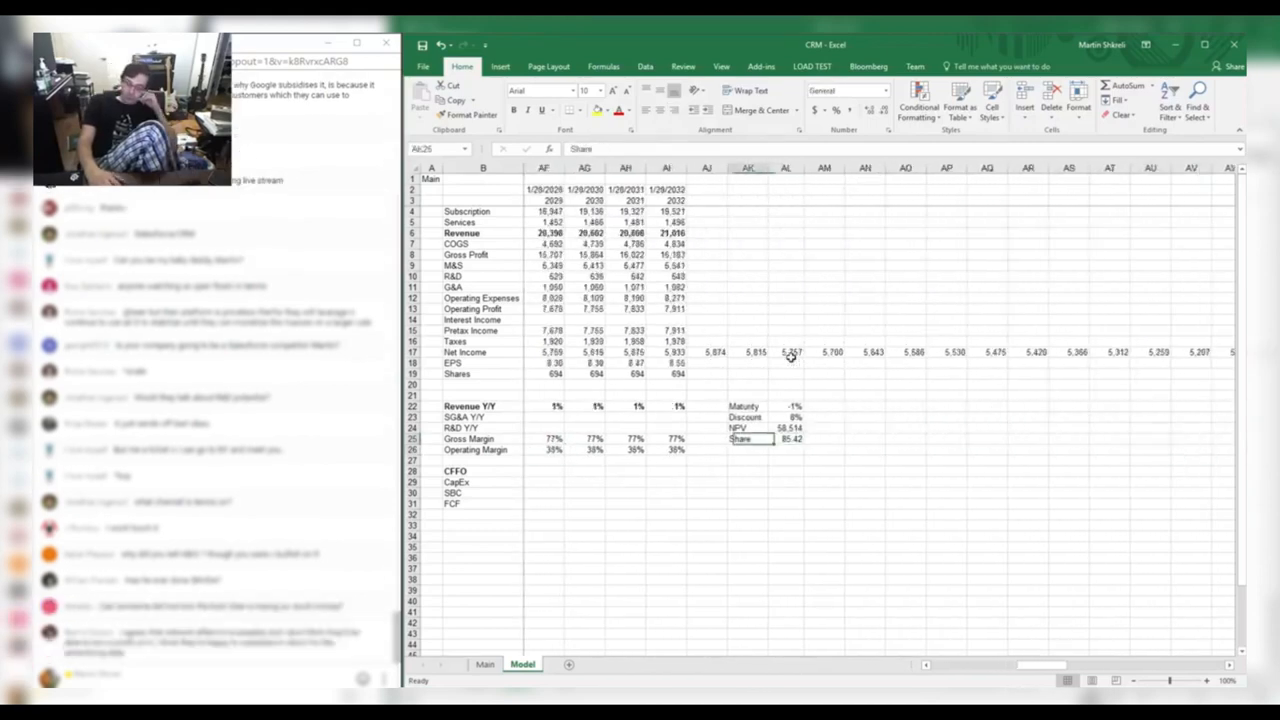
{"action": "key", "text": "Left"}
{"action": "key", "text": "Left"}
{"action": "key", "text": "Left"}
{"action": "key", "text": "Left"}
{"action": "key", "text": "Left"}
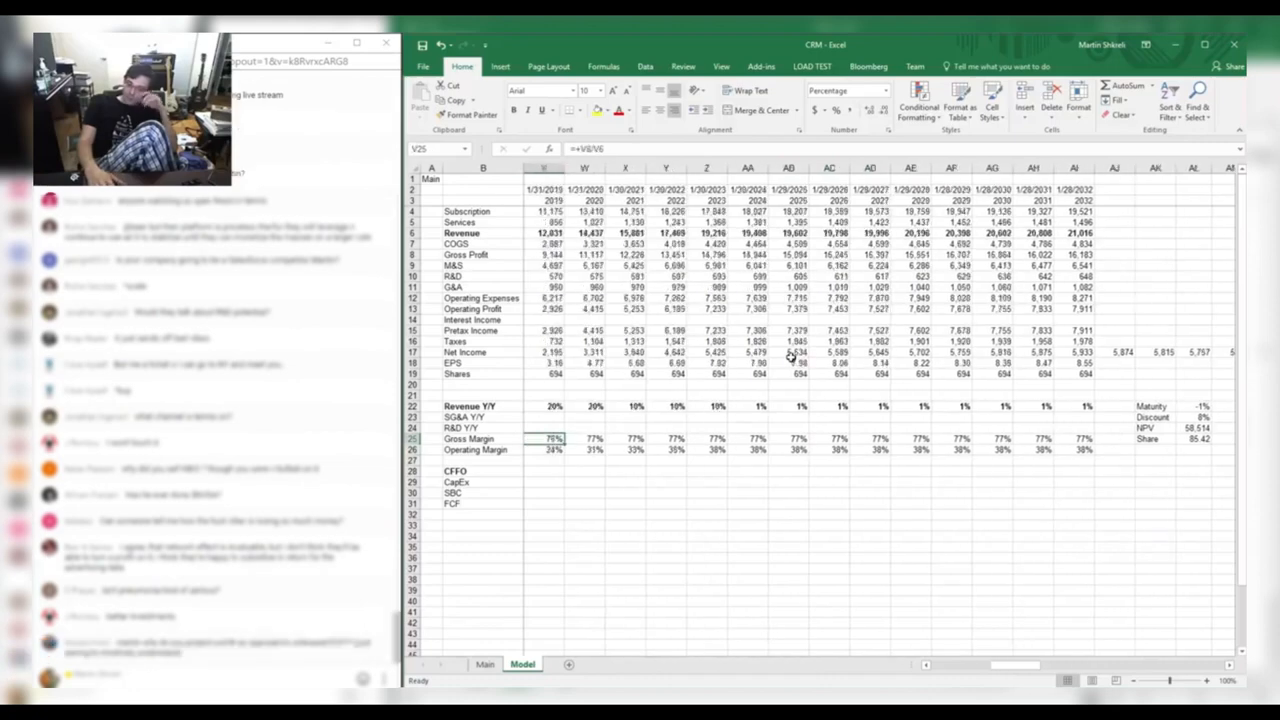
Review the Gross Margin row from the 2019 annual column back to the Q217 quarterly column.
{"action": "key", "text": "Left"}
{"action": "key", "text": "Left"}
{"action": "key", "text": "Left"}
{"action": "key", "text": "Left"}
{"action": "key", "text": "Left"}
{"action": "key", "text": "Left"}
{"action": "key", "text": "Left"}
{"action": "key", "text": "Left"}
{"action": "key", "text": "Left"}
{"action": "key", "text": "Left"}
{"action": "key", "text": "Left"}
{"action": "key", "text": "Left"}
{"action": "key", "text": "Left"}
{"action": "key", "text": "Left"}
{"action": "key", "text": "Left"}
{"action": "key", "text": "Left"}
{"action": "key", "text": "Left"}
{"action": "key", "text": "Left"}
{"action": "key", "text": "Left"}
{"action": "key", "text": "Left"}
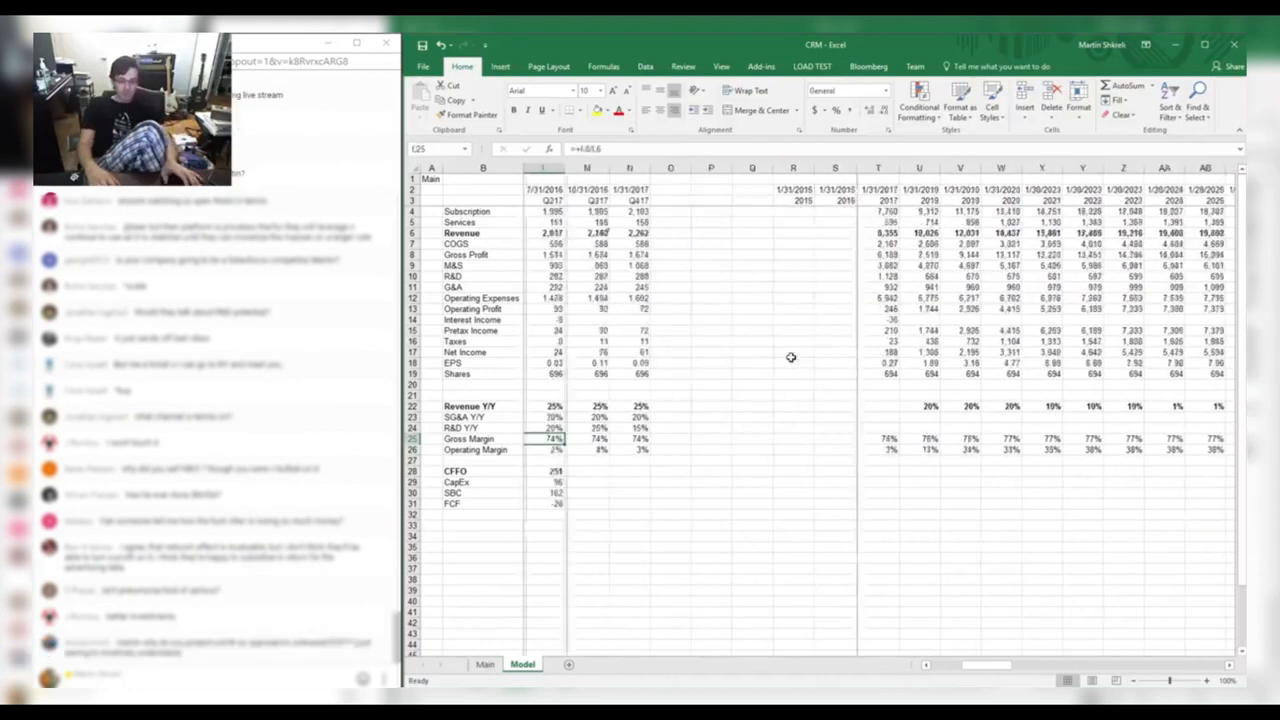
Look over the CFFO, CapEx, SBC and FCF block and the Q217 CapEx entry.
{"action": "key", "text": "Down"}
{"action": "key", "text": "Down"}
{"action": "key", "text": "Down"}
{"action": "key", "text": "Down"}
{"action": "key", "text": "Down"}
{"action": "key", "text": "Down"}
{"action": "key", "text": "Down"}
{"action": "key", "text": "Down"}
{"action": "key", "text": "Down"}
{"action": "key", "text": "Down"}
{"action": "key", "text": "Down"}
{"action": "key", "text": "Down"}
{"action": "key", "text": "Down"}
{"action": "key", "text": "Right"}
{"action": "key", "text": "Up"}
{"action": "key", "text": "Up"}
{"action": "key", "text": "Up"}
{"action": "key", "text": "Up"}
{"action": "key", "text": "Up"}
{"action": "key", "text": "Up"}
{"action": "key", "text": "Up"}
{"action": "key", "text": "Up"}
{"action": "key", "text": "Up"}
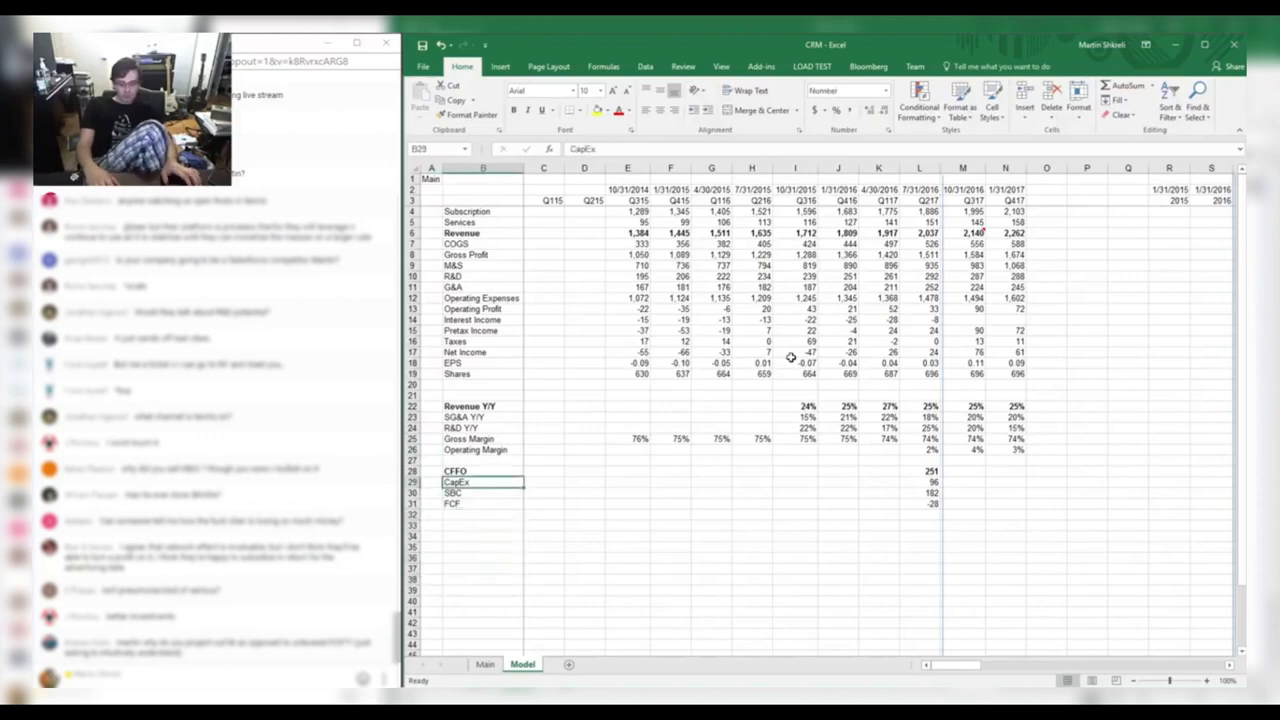
{"action": "key", "text": "ctrl+Right"}
Switch to the Q217 earnings press release in the browser and examine its consolidated financial statements.
{"action": "key", "text": "alt+Tab"}
{"action": "key", "text": "alt+Tab"}
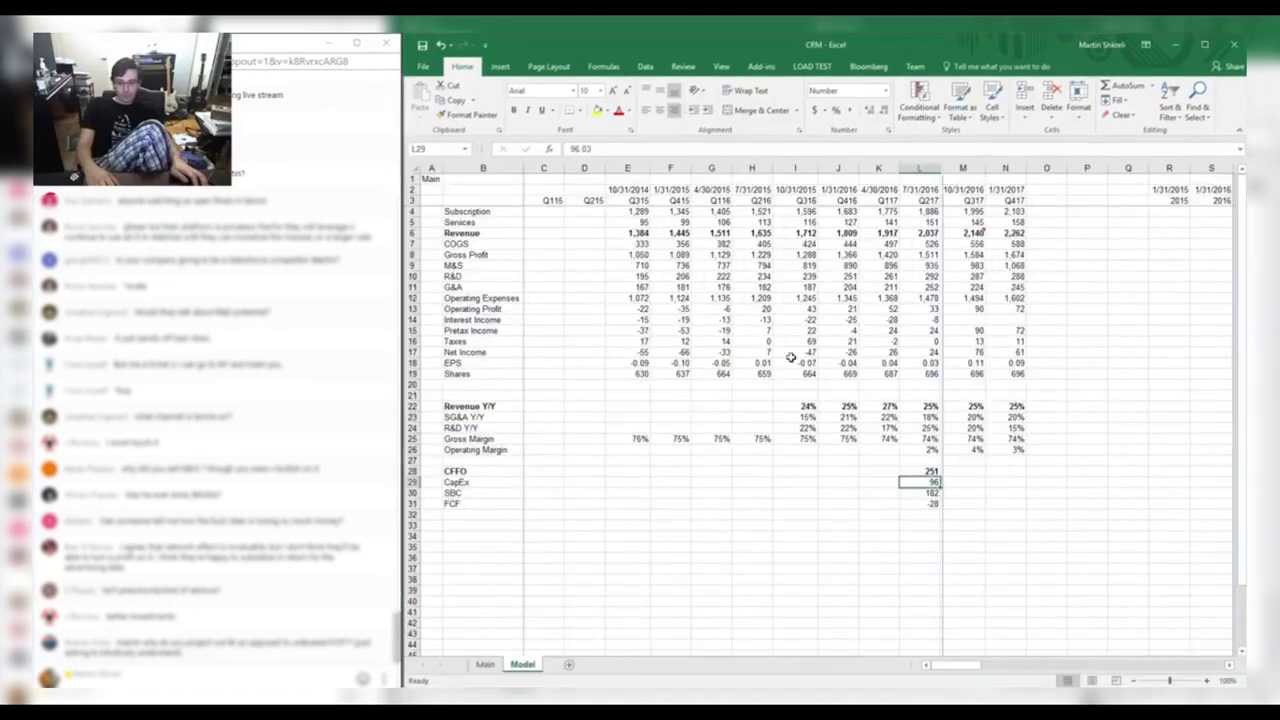
{"action": "key", "text": "alt+Tab"}
{"action": "key", "text": "alt+Tab"}
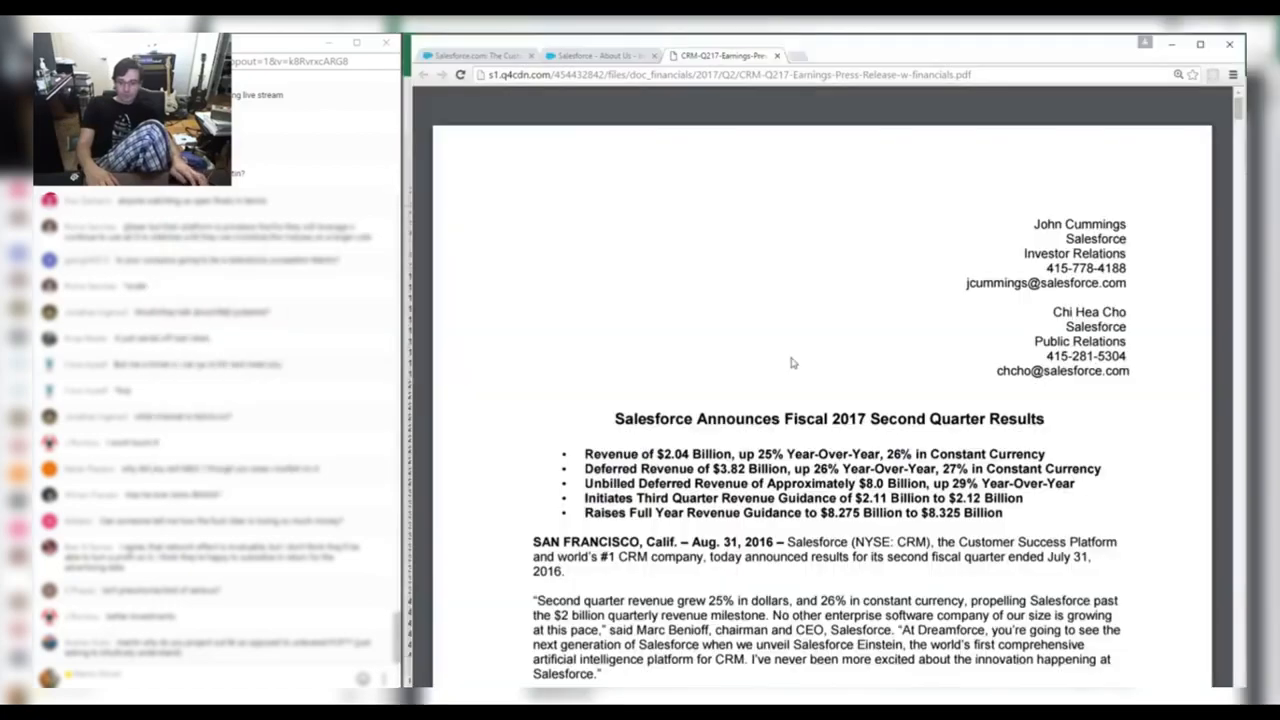
{"action": "scroll", "coordinate": [790, 360], "scroll_direction": "down", "scroll_amount": 10}
{"action": "scroll", "coordinate": [790, 358], "scroll_direction": "down", "scroll_amount": 10}
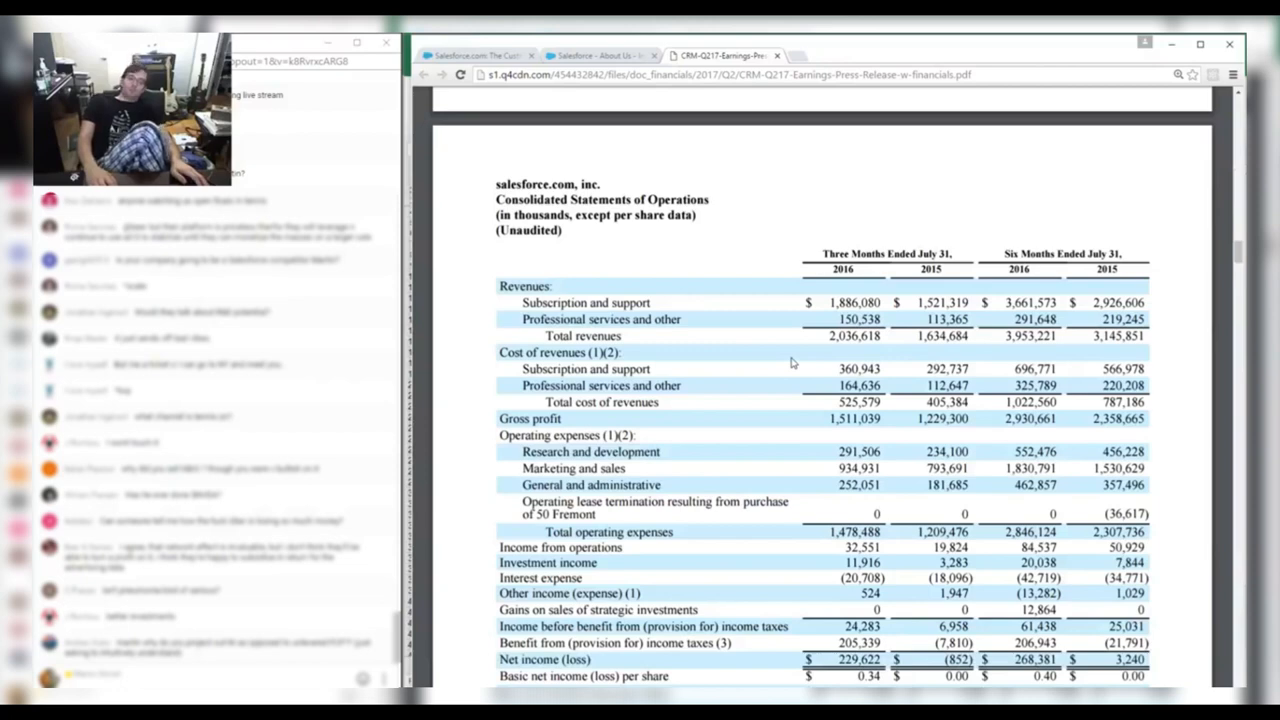
{"action": "scroll", "coordinate": [790, 362], "scroll_direction": "down", "scroll_amount": 20}
{"action": "scroll", "coordinate": [790, 362], "scroll_direction": "up", "scroll_amount": 10}
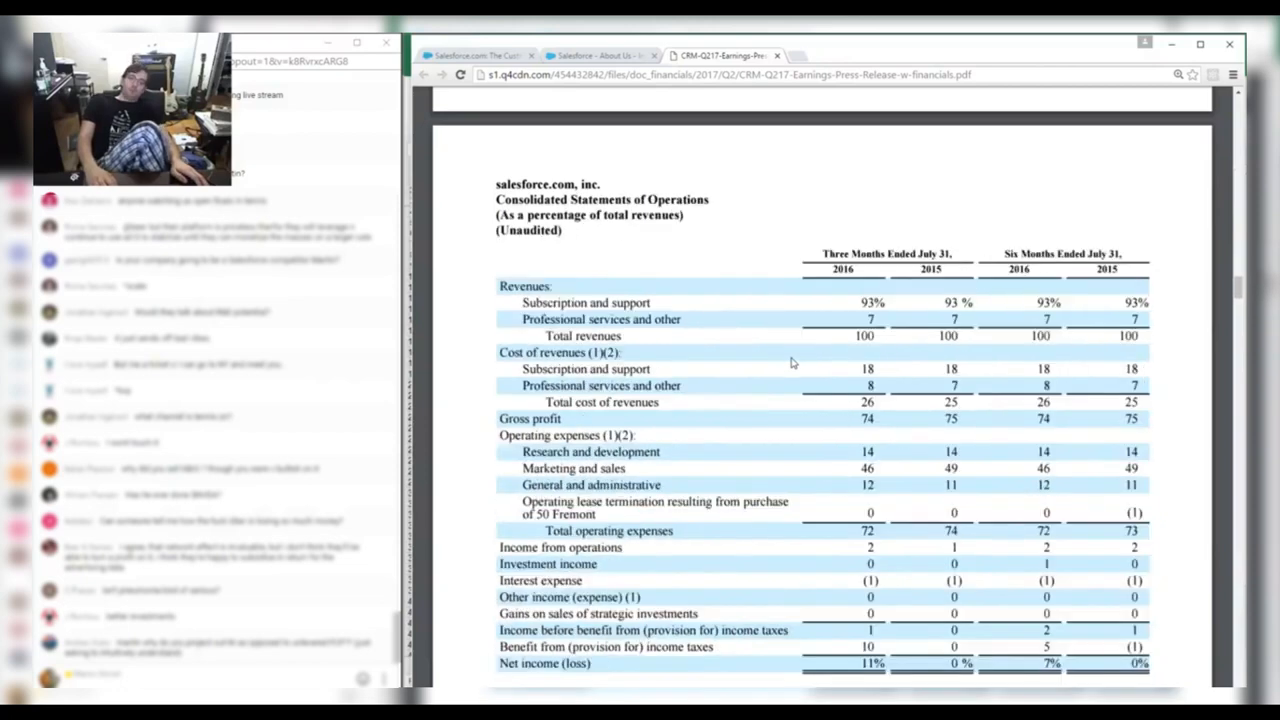
{"action": "scroll", "coordinate": [792, 363], "scroll_direction": "down", "scroll_amount": 10}
Switch back to the Excel model and clear the CFFO, CapEx, SBC and FCF labels and Q217 values in rows 28 to 31.
{"action": "key", "text": "alt+Tab"}
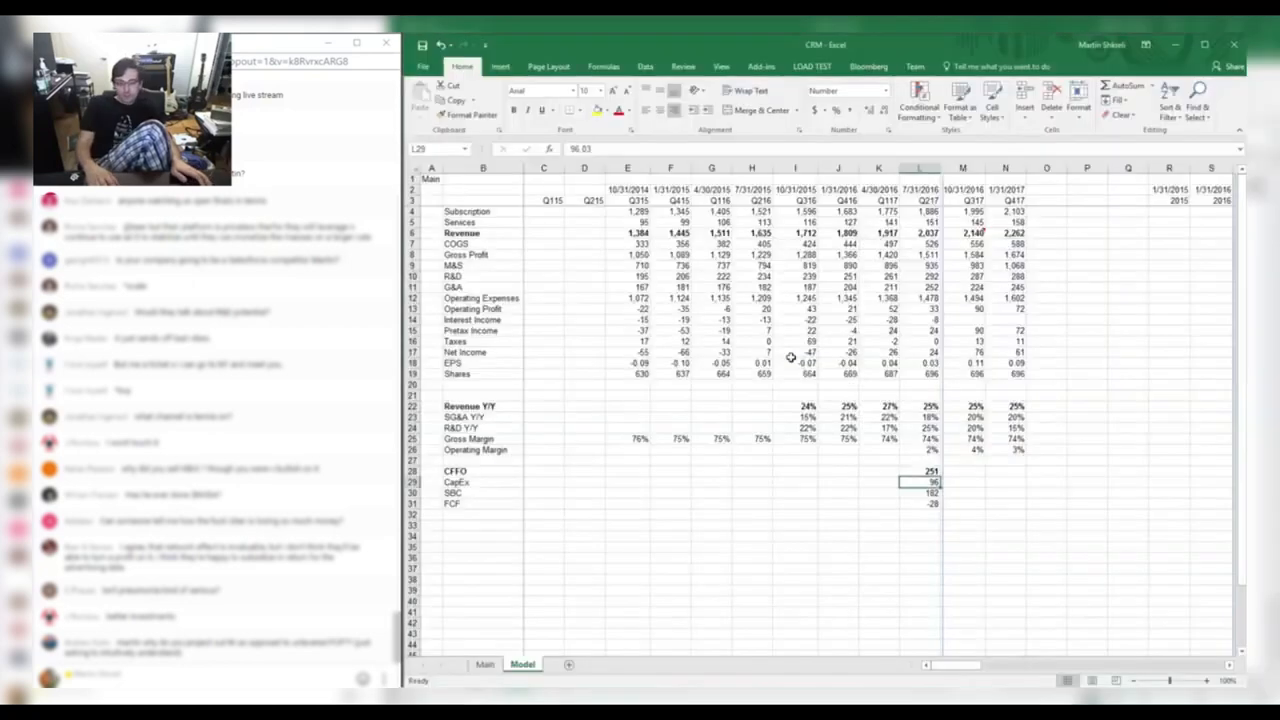
{"action": "key", "text": "Up"}
{"action": "key", "text": "ctrl+shift+Down"}
{"action": "key", "text": "ctrl+shift+Left"}
{"action": "key", "text": "Delete"}
{"action": "key", "text": "Up"}
{"action": "key", "text": "Down"}
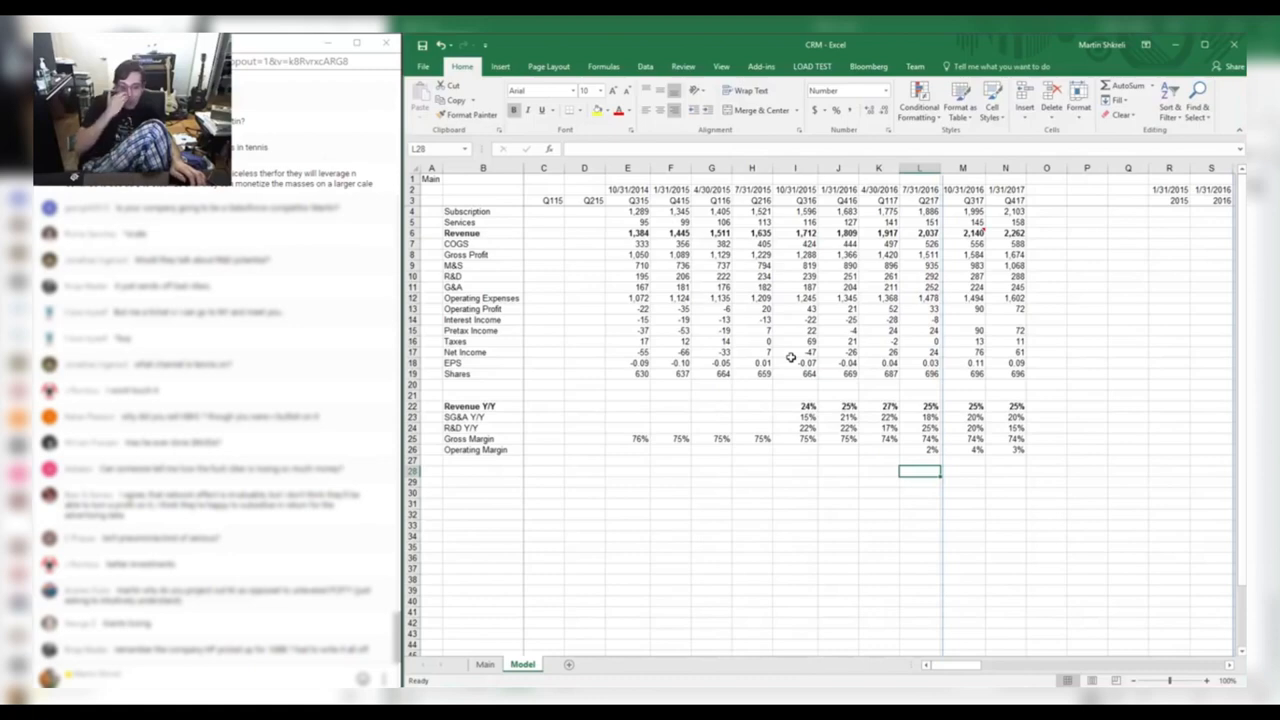
Enter Q217 cash plus short-term marketable securities from the press release's balance sheet in L28 as 1115.226+59.057.
{"action": "key", "text": "alt+Tab"}
{"action": "key", "text": "alt+Tab"}
{"action": "key", "text": "alt+Tab"}
{"action": "key", "text": "alt+Tab"}
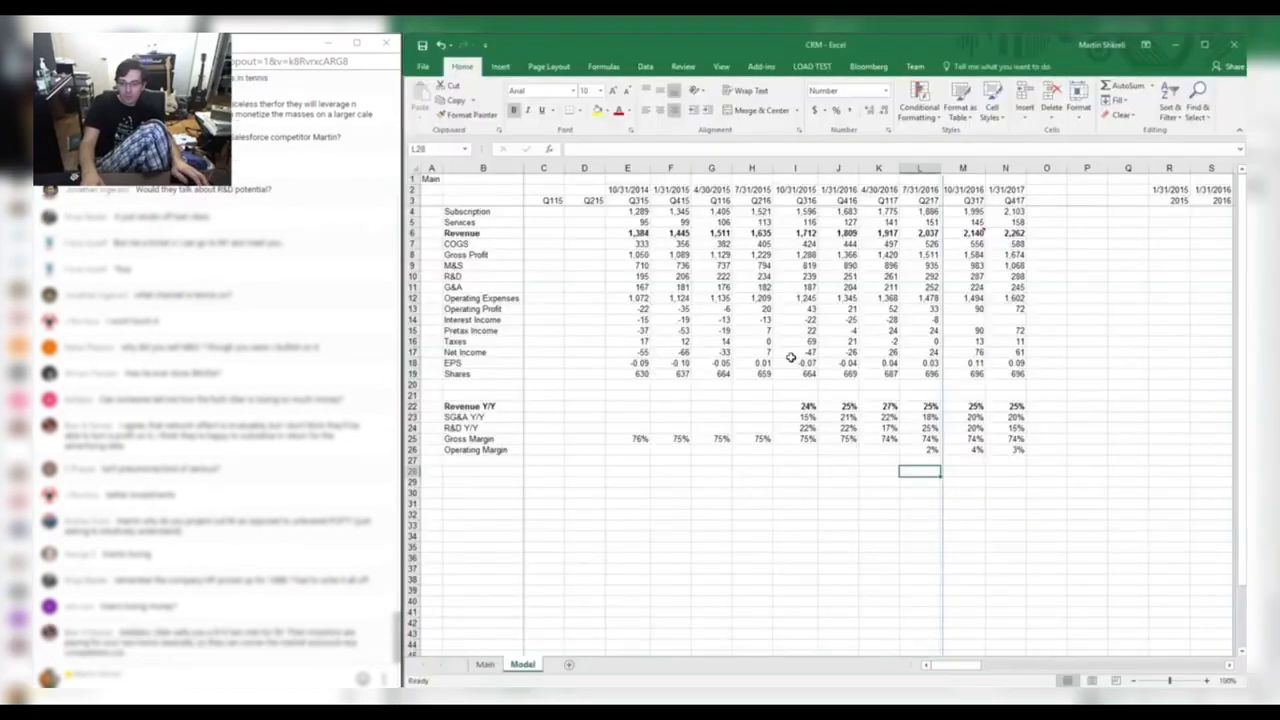
{"action": "key", "text": "alt+Tab"}
{"action": "key", "text": "alt+Tab"}
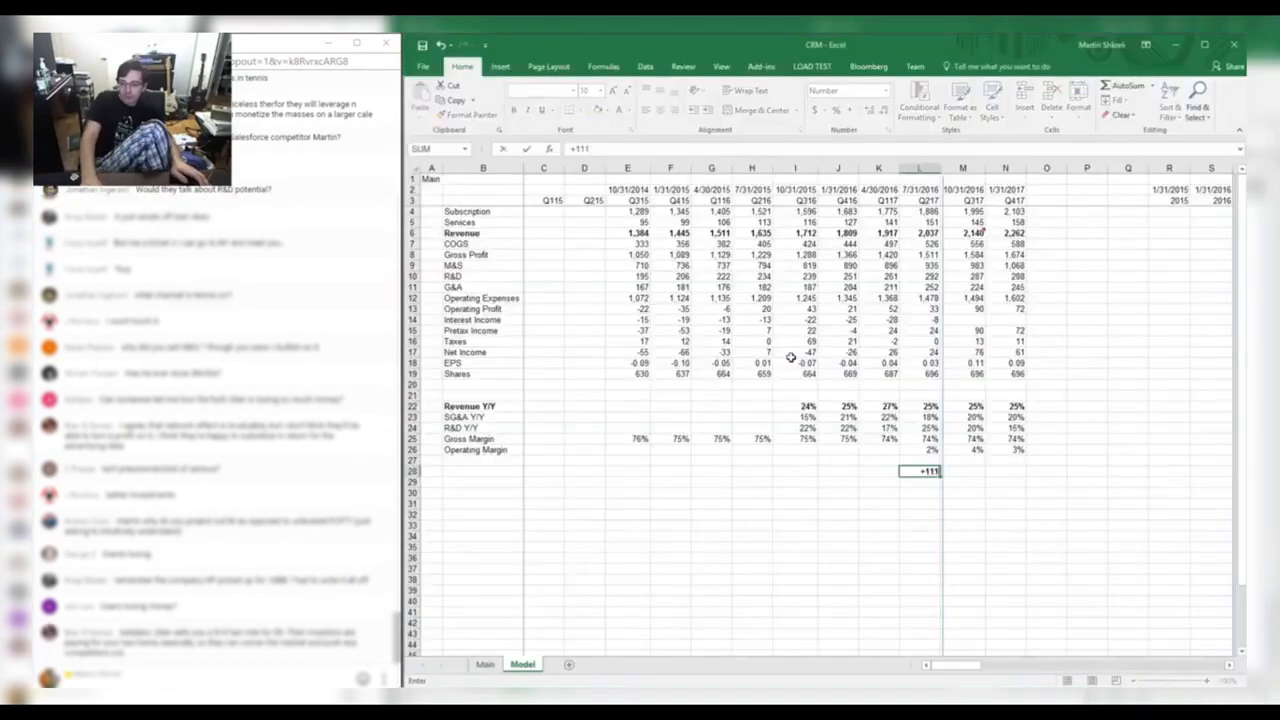
{"action": "key", "text": "alt+Tab"}
{"action": "key", "text": "alt+Tab"}
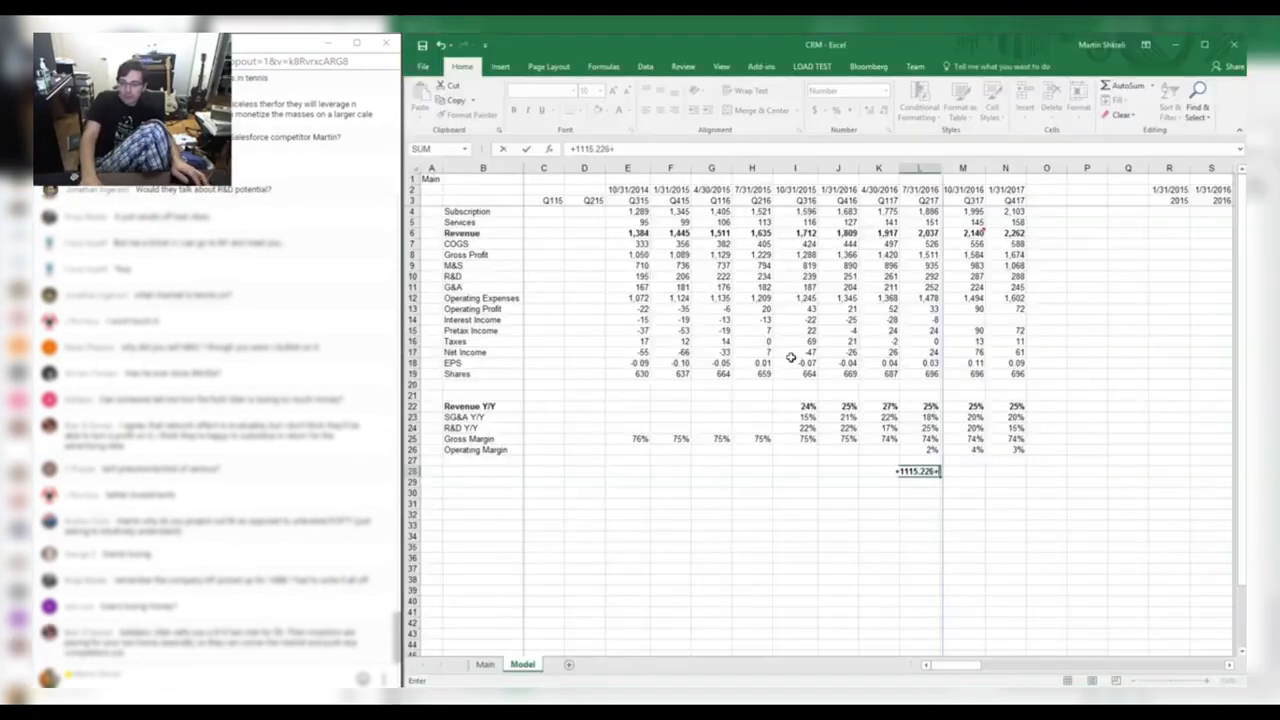
{"action": "key", "text": "alt+Tab"}
{"action": "key", "text": "alt+Tab"}
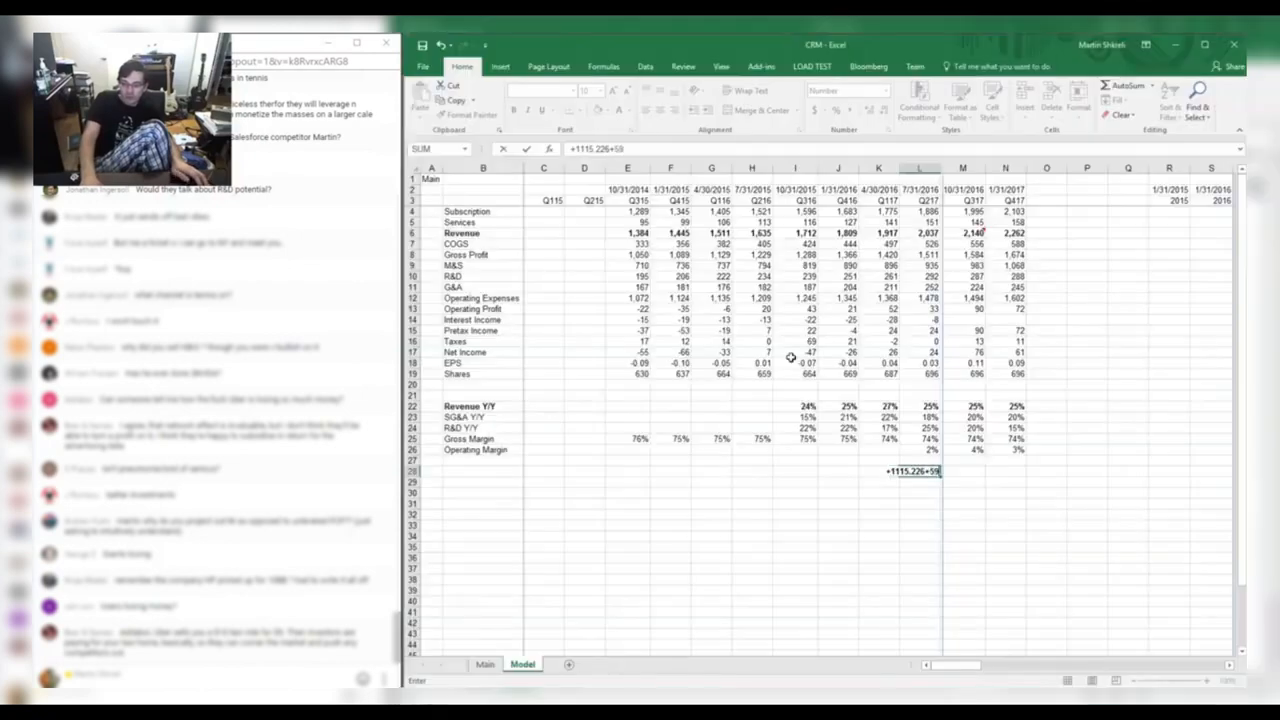
{"action": "key", "text": "alt+Tab"}
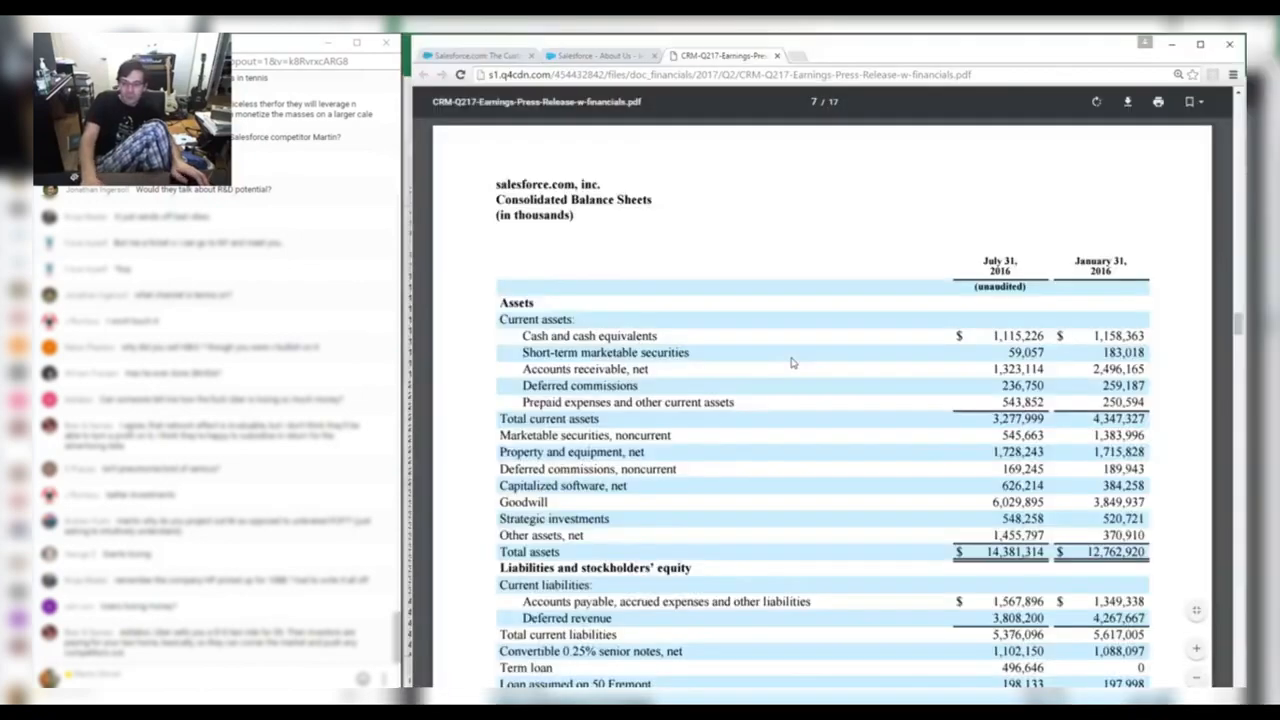
{"action": "key", "text": "alt+Tab"}
Enter accounts receivable 1323.114, deferred commissions 236.75 and prepaid expenses 543.852 from the balance sheet in L29 to L31.
{"action": "key", "text": "alt+Tab"}
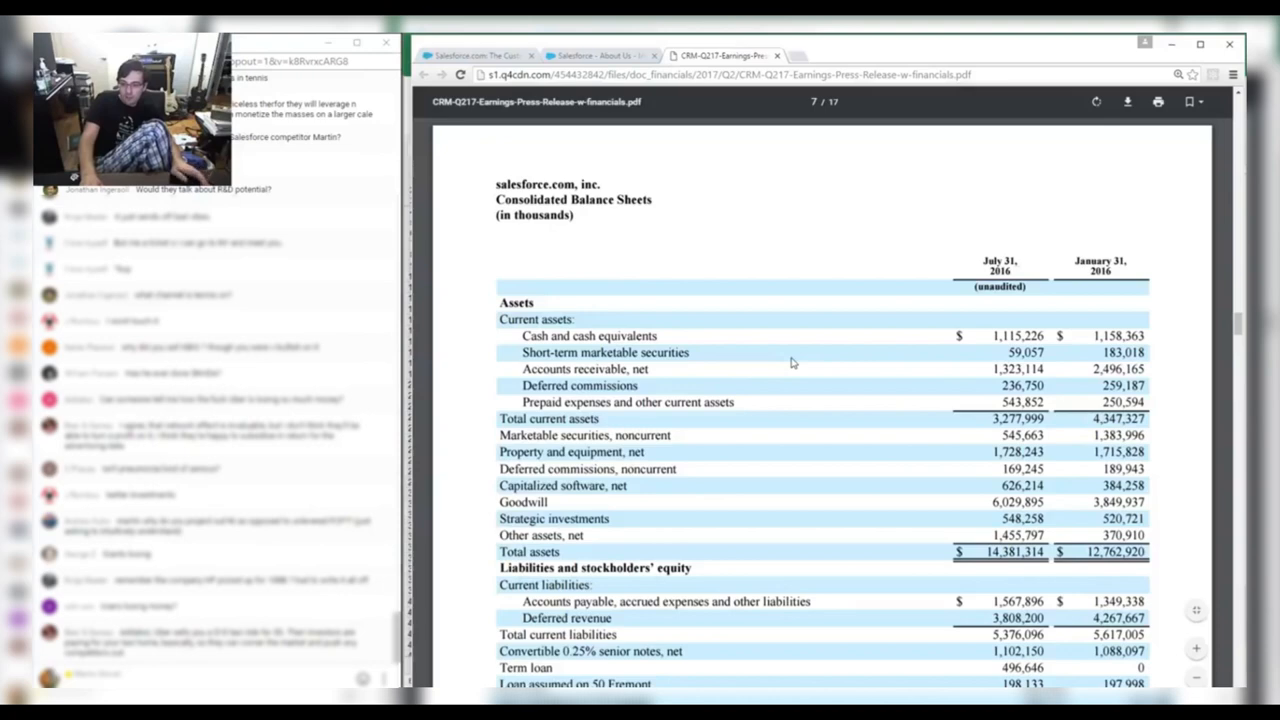
{"action": "key", "text": "alt+Tab"}
{"action": "key", "text": "alt+Tab"}
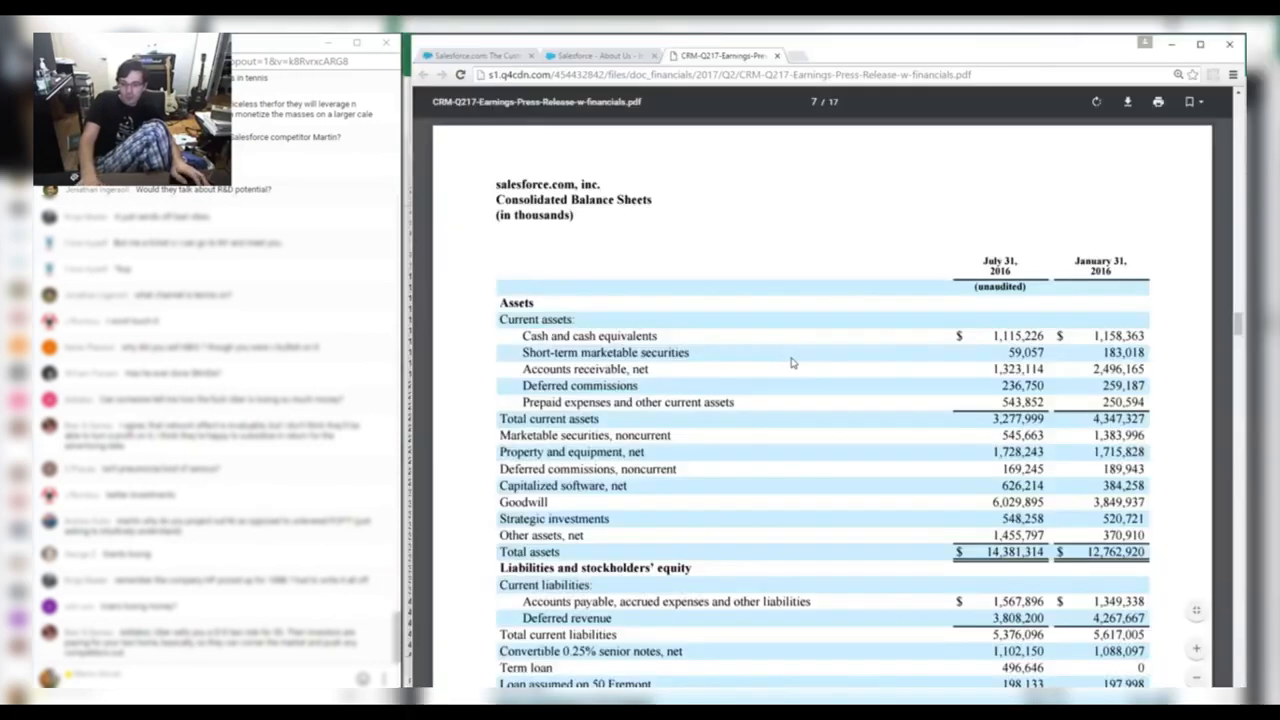
{"action": "key", "text": "alt+Tab"}
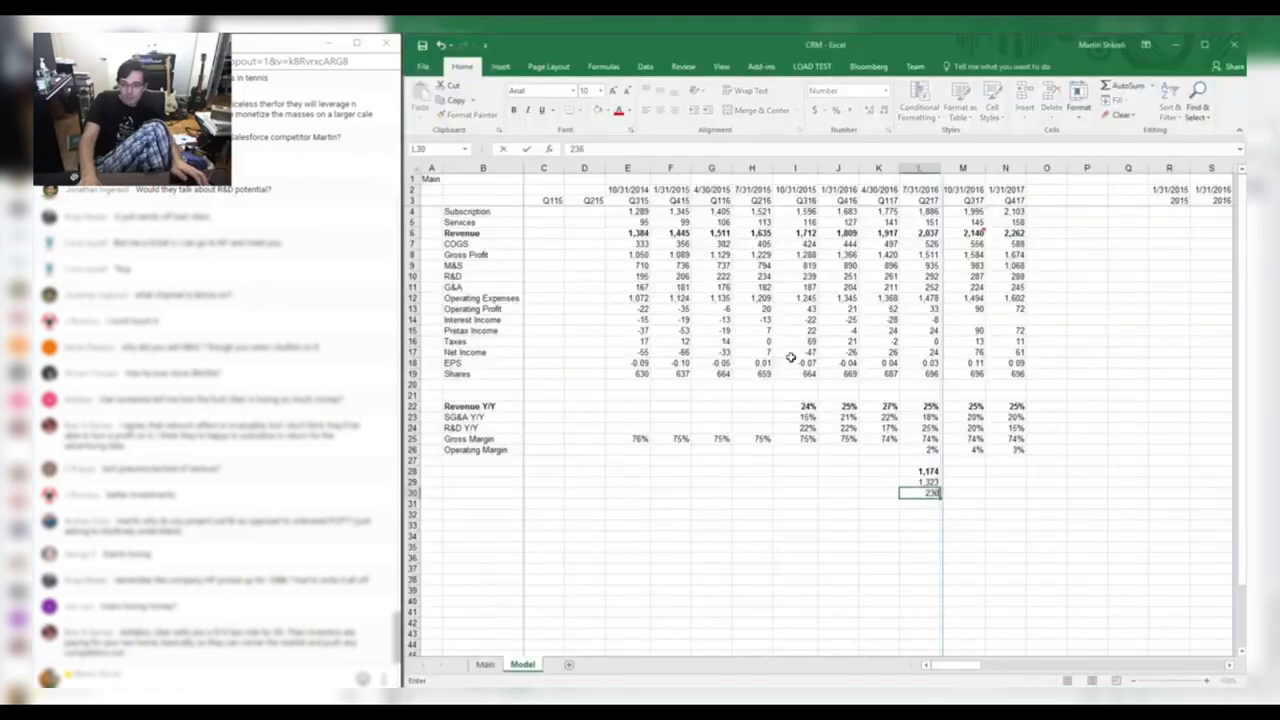
{"action": "key", "text": "alt+Tab"}
{"action": "key", "text": "alt+Tab"}
{"action": "type", "text": "543"}
{"action": "key", "text": "alt+Tab"}
{"action": "key", "text": "alt+Tab"}
{"action": "key", "text": "Return"}
{"action": "key", "text": "alt+Tab"}
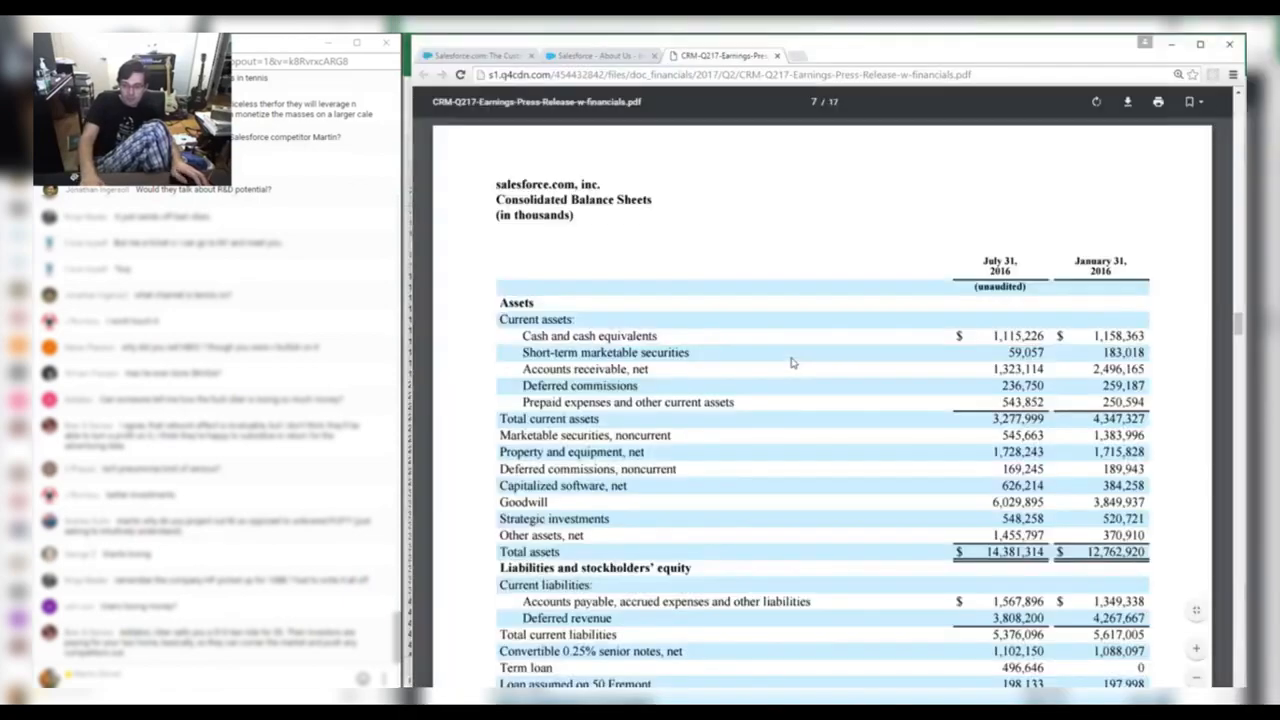
Add noncurrent marketable securities of 545.663 to the cash formula in L28.
{"action": "key", "text": "alt+Tab"}
{"action": "key", "text": "Up"}
{"action": "key", "text": "Up"}
{"action": "key", "text": "Up"}
{"action": "key", "text": "Up"}
{"action": "key", "text": "F2"}
{"action": "type", "text": "+"}
{"action": "key", "text": "alt+Tab"}
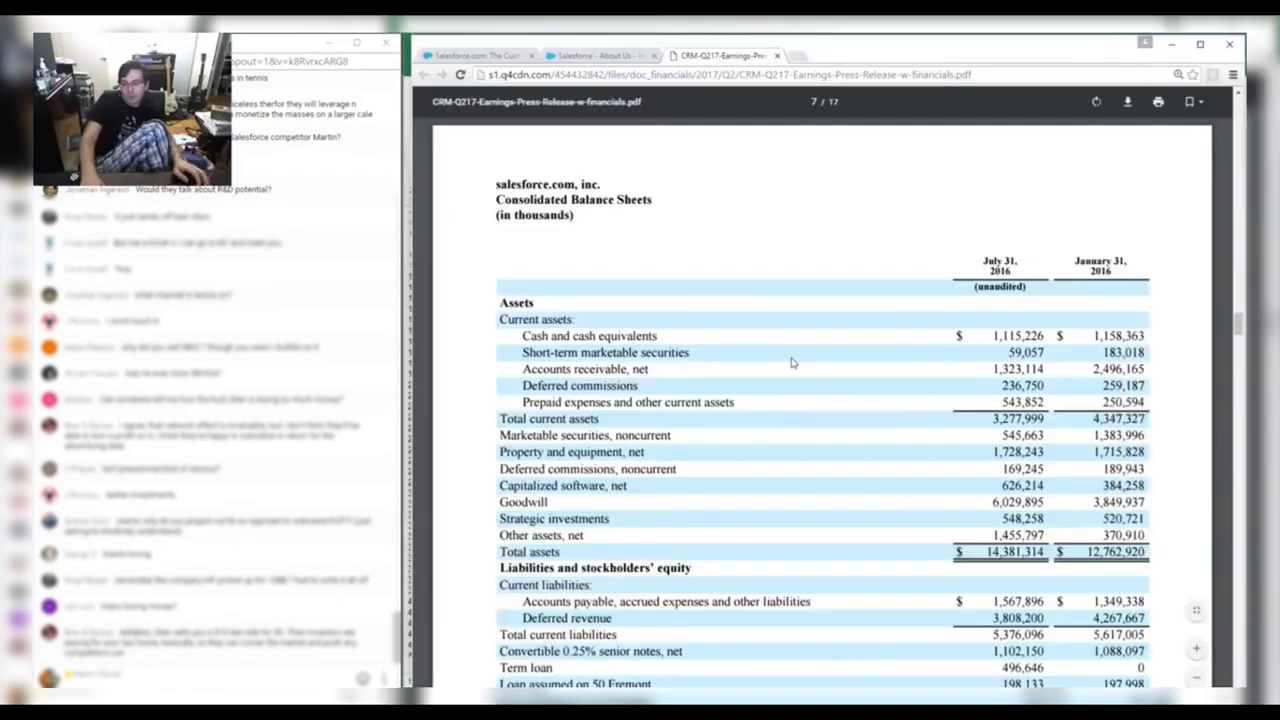
{"action": "key", "text": "alt+Tab"}
{"action": "type", "text": "59.057"}
{"action": "key", "text": "Return"}
Enter property and equipment of 1728.243 from the balance sheet in L32.
{"action": "key", "text": "Down"}
{"action": "key", "text": "alt+Tab"}
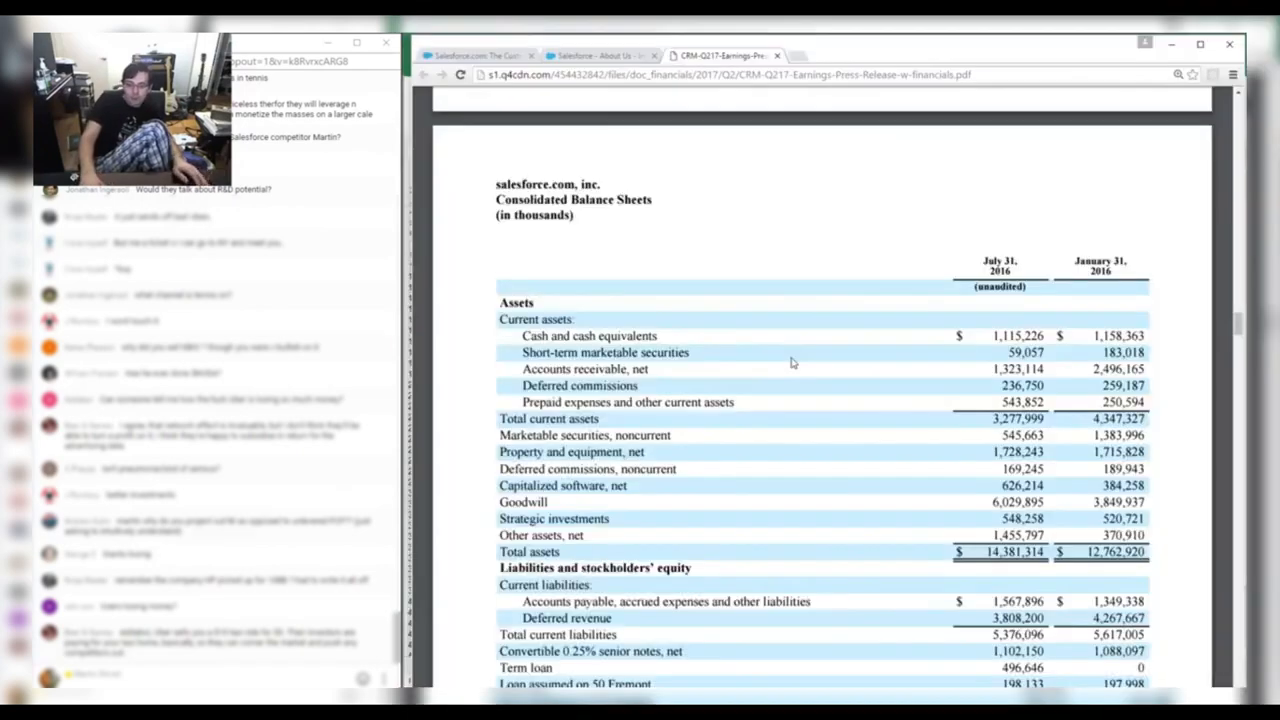
{"action": "key", "text": "alt+Tab"}
{"action": "key", "text": "Down"}
{"action": "key", "text": "alt+Tab"}
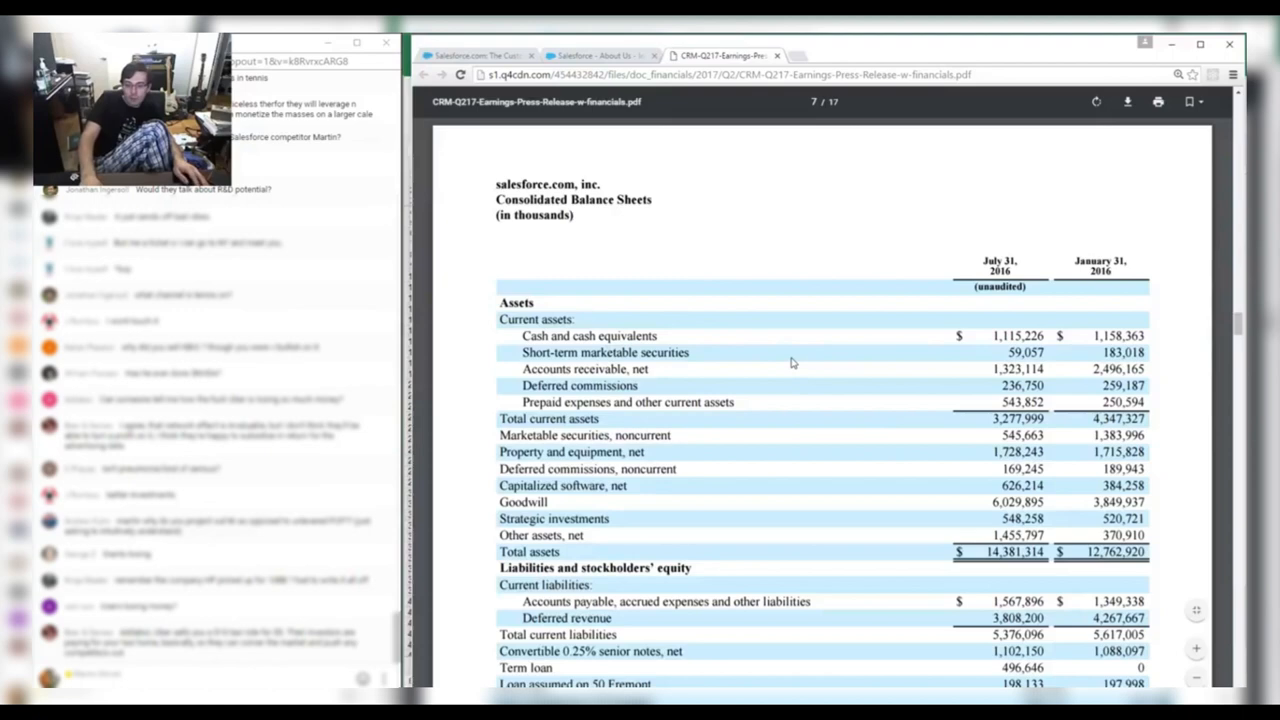
Set the deferred commissions in L30 to 236.75+169.245 to include the noncurrent portion.
{"action": "key", "text": "alt+Tab"}
{"action": "type", "text": "236.75+"}
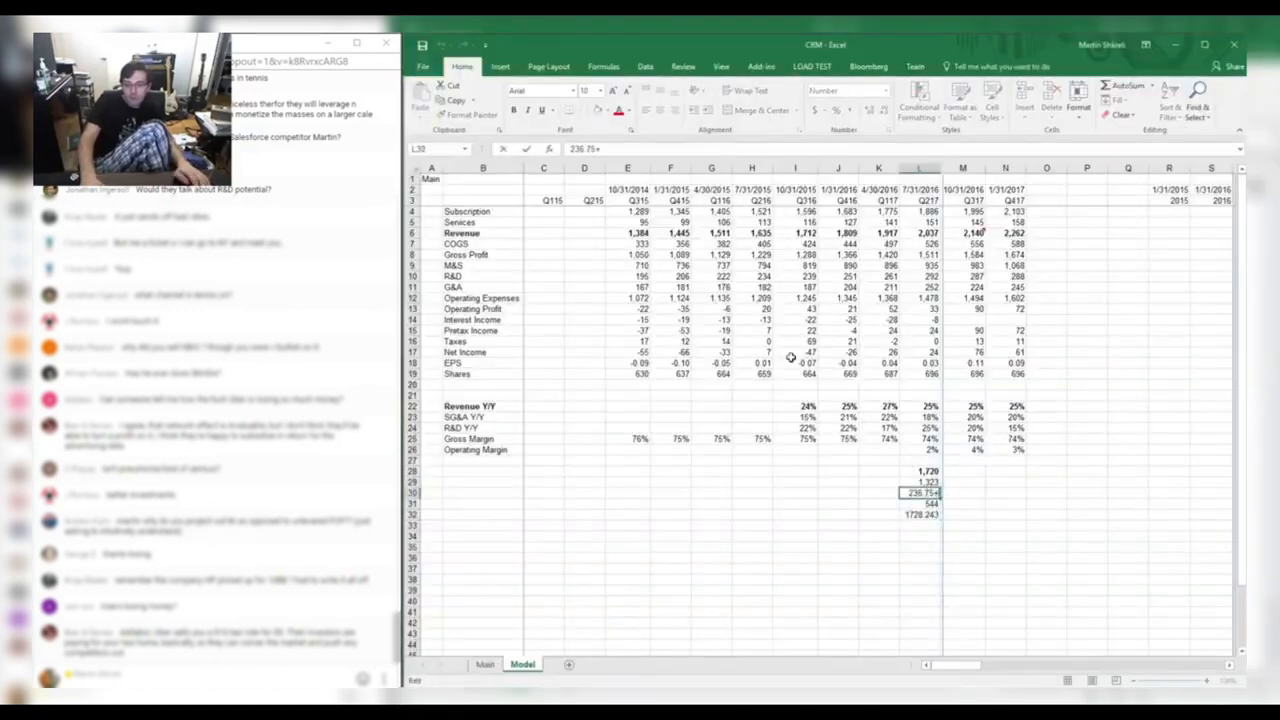
{"action": "key", "text": "alt+Tab"}
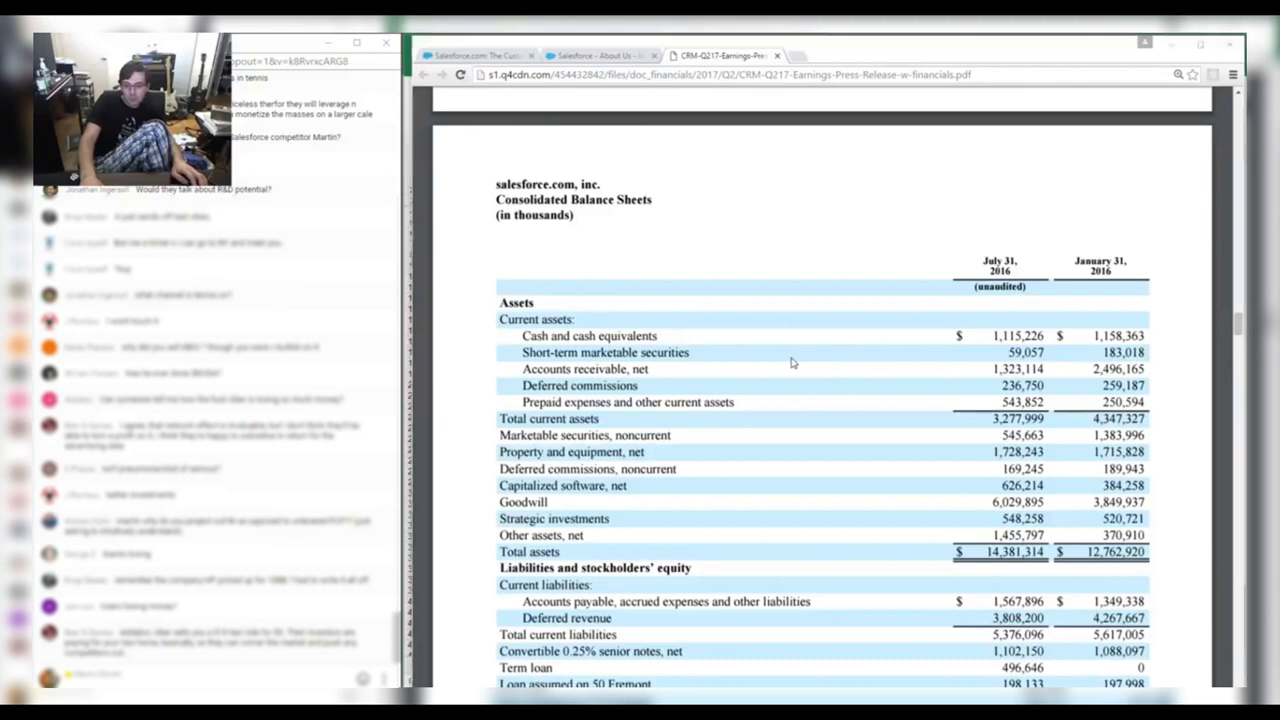
{"action": "key", "text": "alt+Tab"}
{"action": "type", "text": "169.245"}
{"action": "key", "text": "Return"}
Enter capitalized software of 626.214 from the balance sheet in L33.
{"action": "key", "text": "Down"}
{"action": "key", "text": "alt+Tab"}
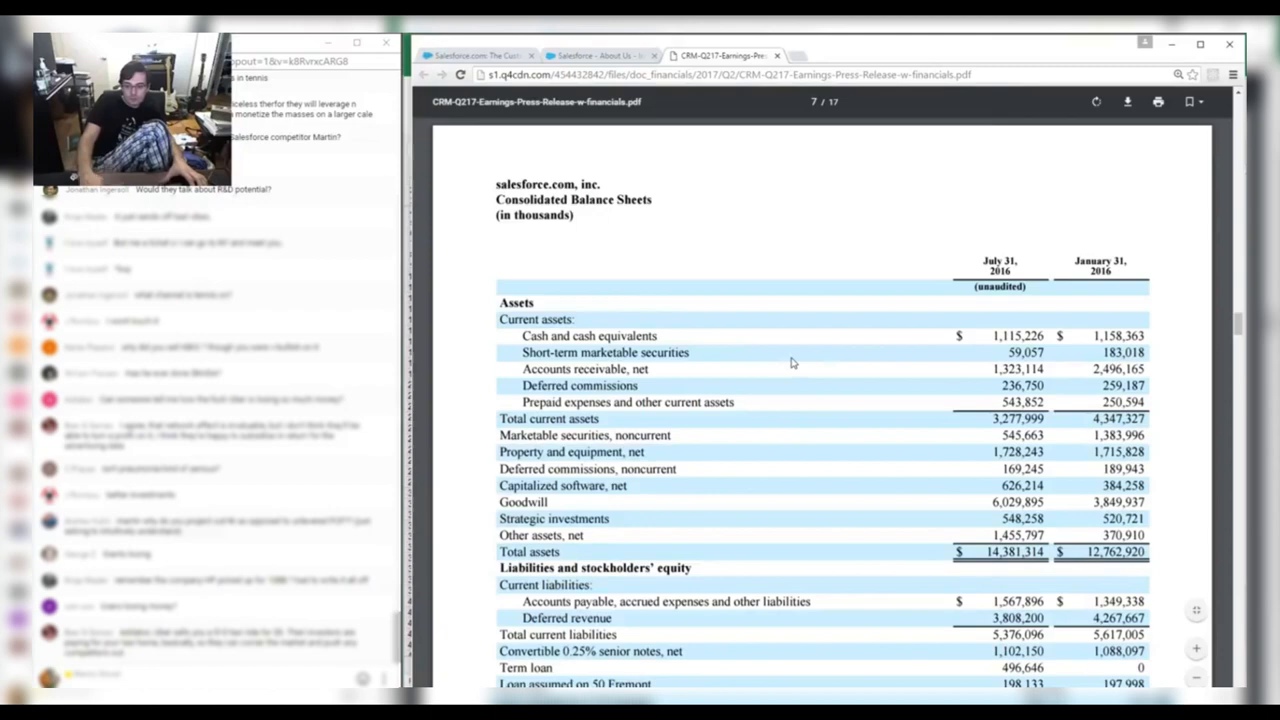
{"action": "key", "text": "alt+Tab"}
{"action": "type", "text": "626.214"}
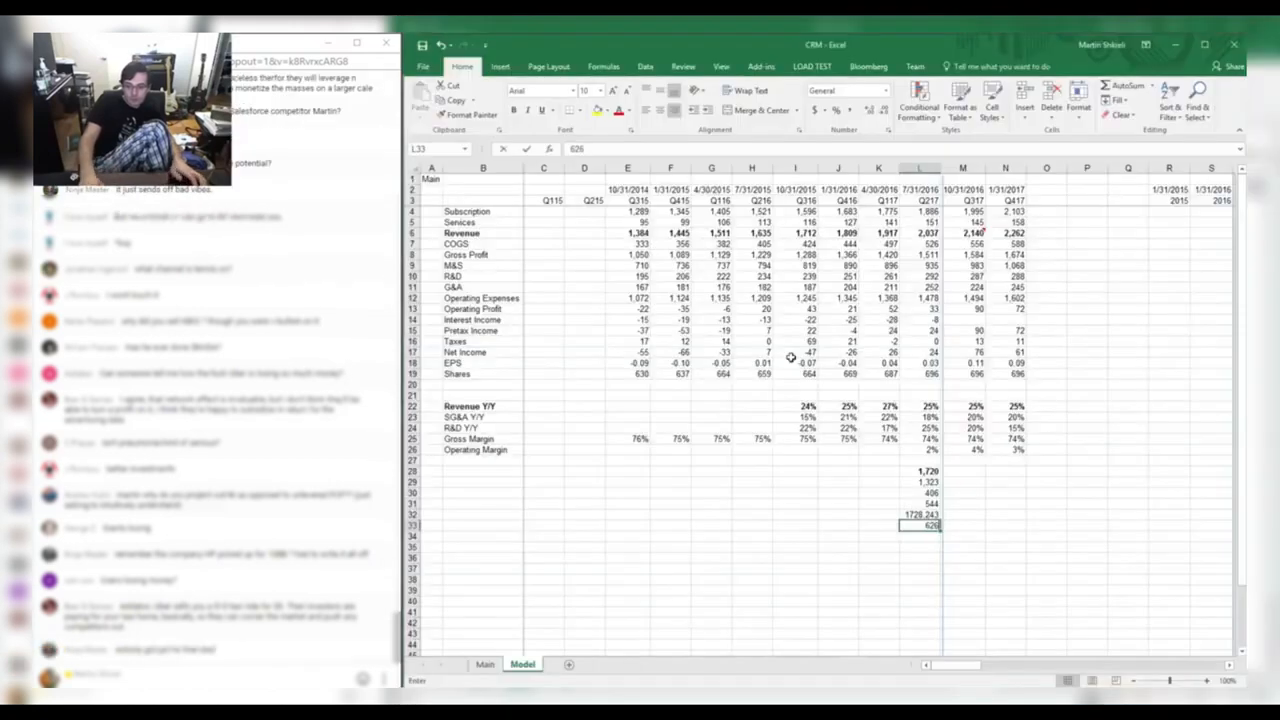
{"action": "key", "text": "alt+Tab"}
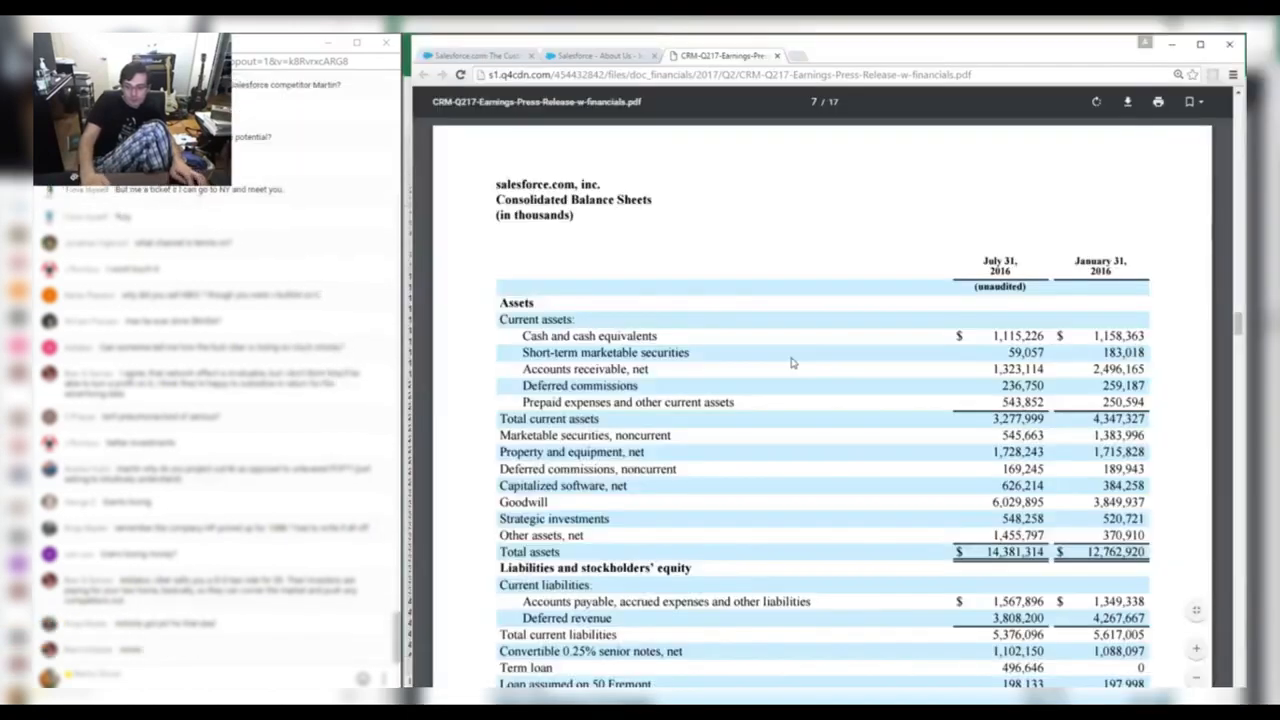
{"action": "key", "text": "alt+Tab"}
{"action": "key", "text": "Return"}
Enter goodwill of 6029.895 from the balance sheet in L34.
{"action": "key", "text": "alt+Tab"}
{"action": "key", "text": "alt+Tab"}
{"action": "type", "text": "6029.895"}
{"action": "key", "text": "alt+Tab"}
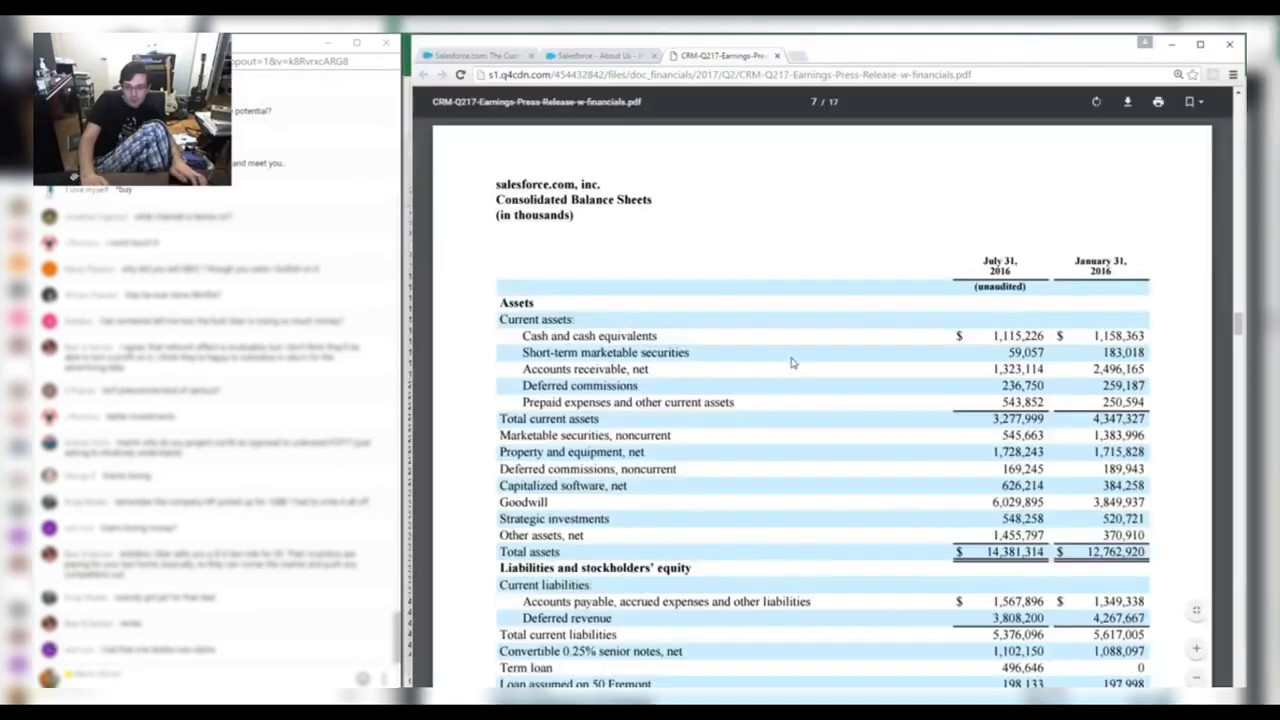
{"action": "key", "text": "alt+Tab"}
{"action": "key", "text": "Return"}
Add strategic investments of 548.258 from the balance sheet to the cash and securities formula in L28.
{"action": "key", "text": "alt+Tab"}
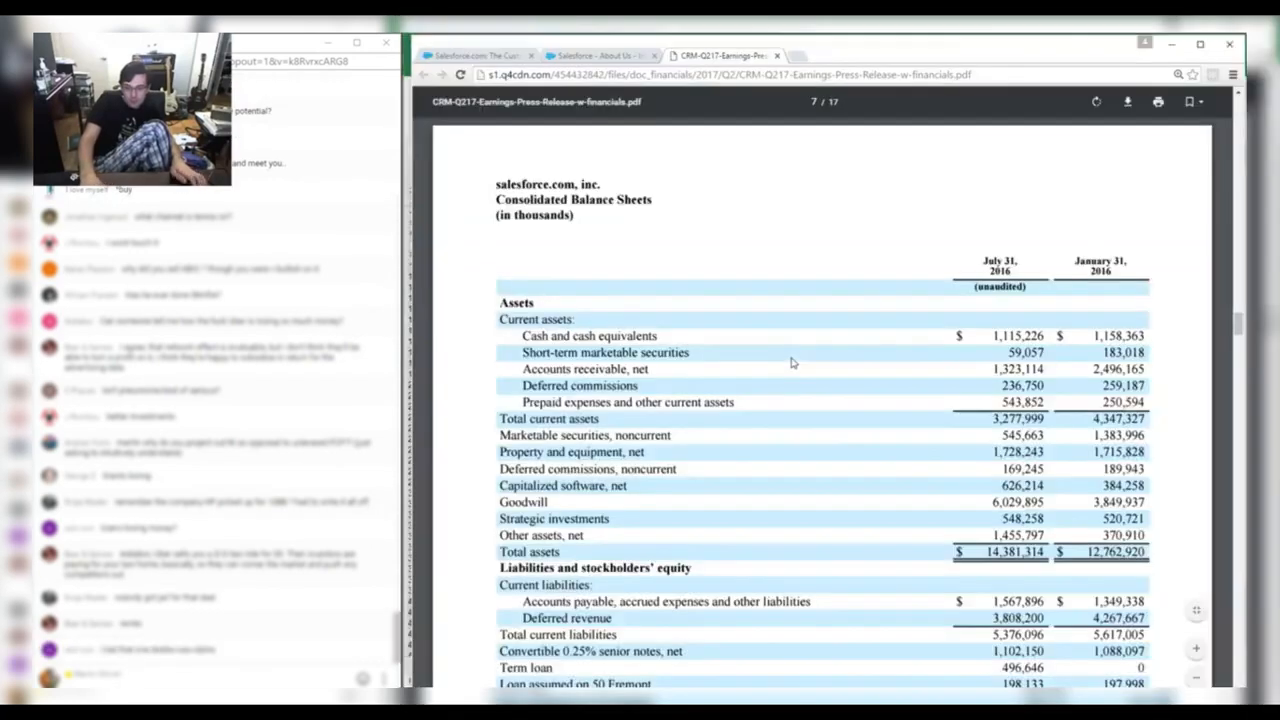
{"action": "key", "text": "alt+Tab"}
{"action": "key", "text": "ctrl+Up"}
{"action": "key", "text": "ctrl+Up"}
{"action": "key", "text": "F2"}
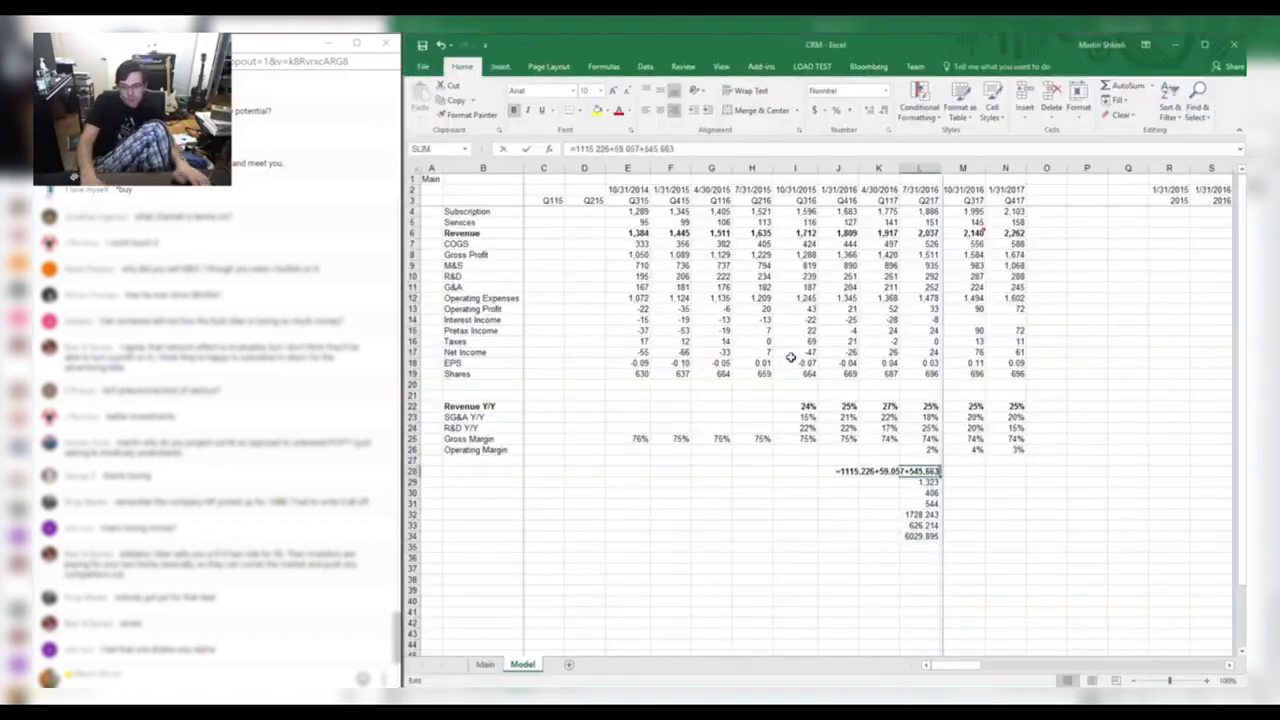
{"action": "type", "text": "+"}
{"action": "key", "text": "alt+Tab"}
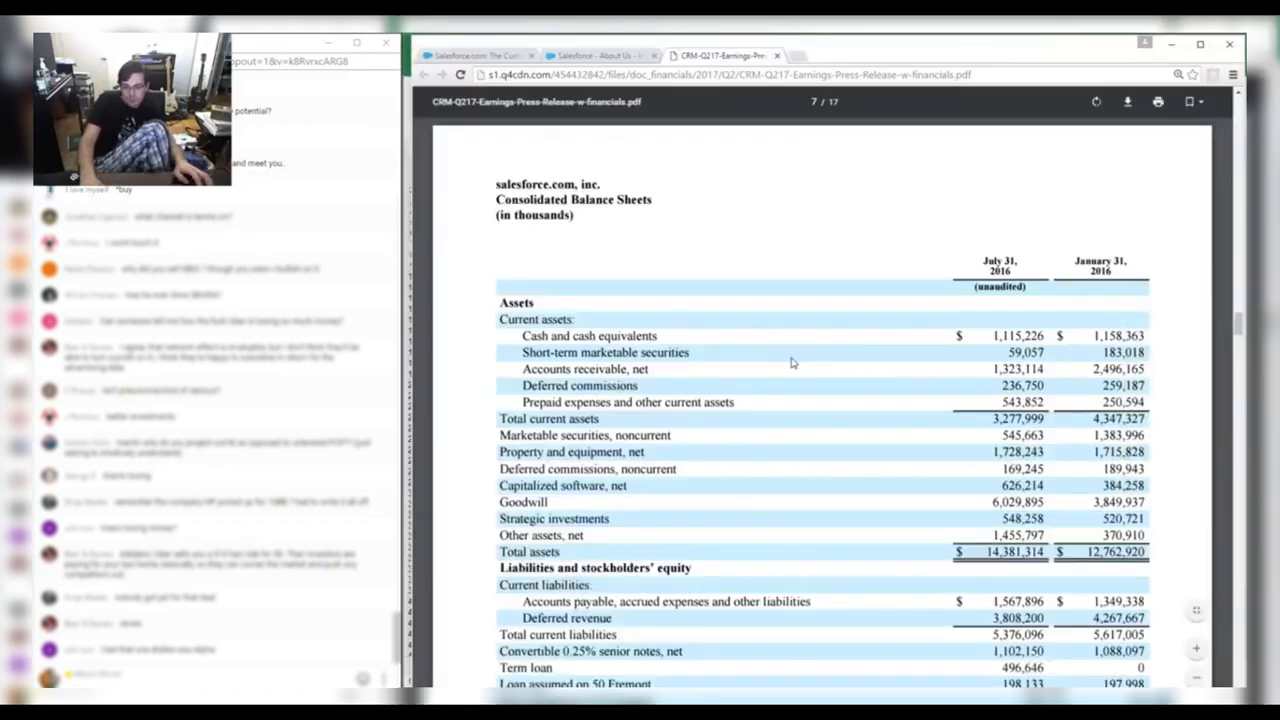
{"action": "key", "text": "alt+Tab"}
{"action": "key", "text": "alt+Tab"}
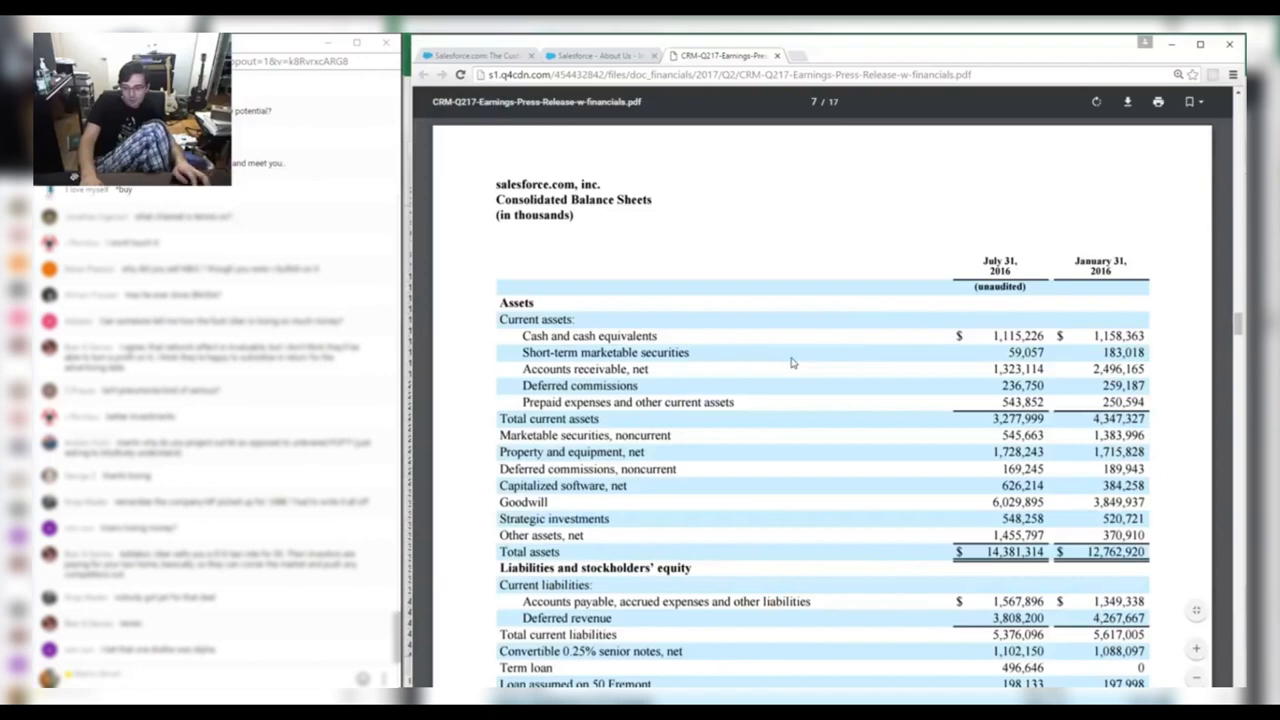
{"action": "key", "text": "alt+Tab"}
{"action": "type", "text": "548.258"}
{"action": "key", "text": "Return"}
Enter other assets of 1455.797 from the balance sheet in L35.
{"action": "key", "text": "Down"}
{"action": "key", "text": "Down"}
{"action": "key", "text": "Down"}
{"action": "key", "text": "Down"}
{"action": "key", "text": "Down"}
{"action": "key", "text": "Down"}
{"action": "key", "text": "alt+Tab"}
{"action": "key", "text": "alt+Tab"}
{"action": "type", "text": "1455"}
{"action": "key", "text": "alt+Tab"}
{"action": "key", "text": "alt+Tab"}
{"action": "type", "text": ".797"}
{"action": "key", "text": "Return"}
Total the asset items in L36 with a SUM of L28:L35.
{"action": "type", "text": "=sum("}
{"action": "key", "text": "Up"}
{"action": "key", "text": "ctrl+shift+Up"}
{"action": "key", "text": "Return"}
Format the balance sheet values in rows 28 to 36 as numbers with no decimals and a thousands separator.
{"action": "key", "text": "Up"}
{"action": "key", "text": "shift+space"}
{"action": "key", "text": "ctrl+shift+Up"}
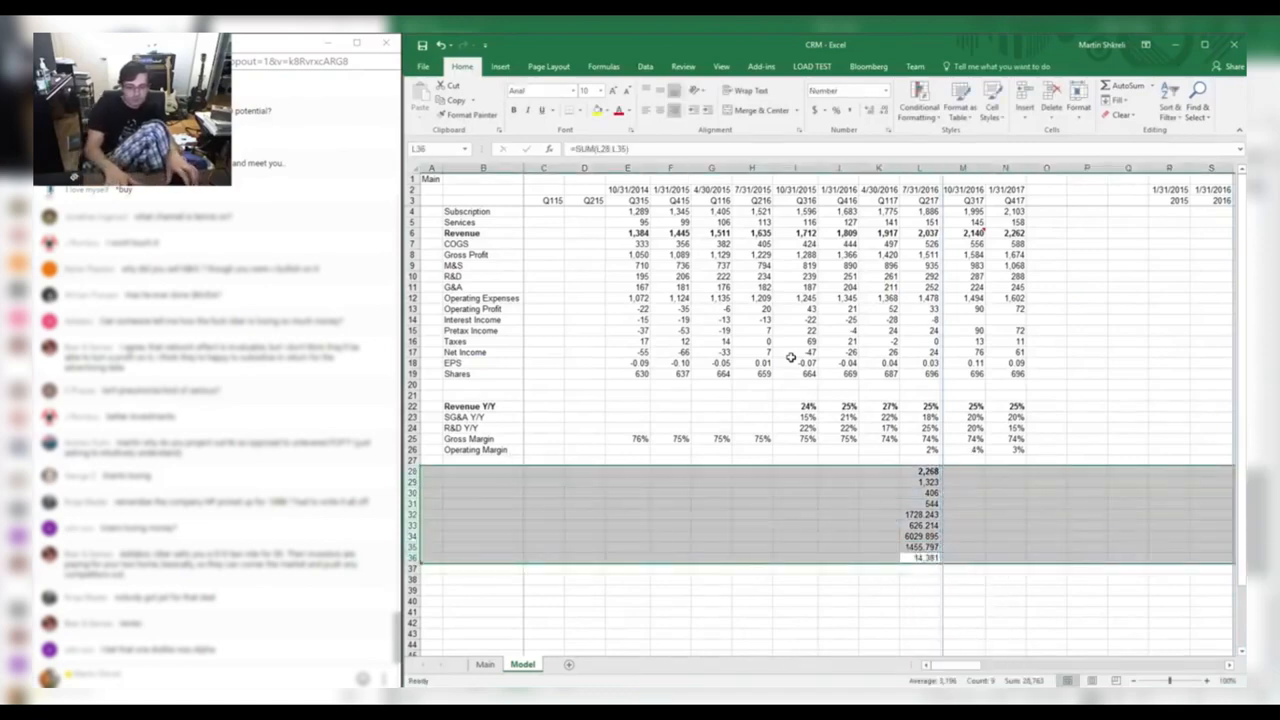
{"action": "key", "text": "ctrl+1"}
{"action": "key", "text": "Down"}
{"action": "key", "text": "Tab"}
{"action": "type", "text": "0"}
{"action": "key", "text": "Tab"}
{"action": "key", "text": "space"}
{"action": "key", "text": "Return"}
Remove the bold from the cash value in L28, and label B28 as Cash and B29 as A/R.
{"action": "key", "text": "Up"}
{"action": "key", "text": "Down"}
{"action": "key", "text": "Up"}
{"action": "key", "text": "ctrl+Up"}
{"action": "key", "text": "ctrl+b"}
{"action": "key", "text": "ctrl+Left"}
{"action": "key", "text": "Right"}
{"action": "type", "text": "Cash"}
{"action": "key", "text": "alt+Tab"}
{"action": "key", "text": "alt+Tab"}
{"action": "key", "text": "Return"}
{"action": "type", "text": "A/R"}
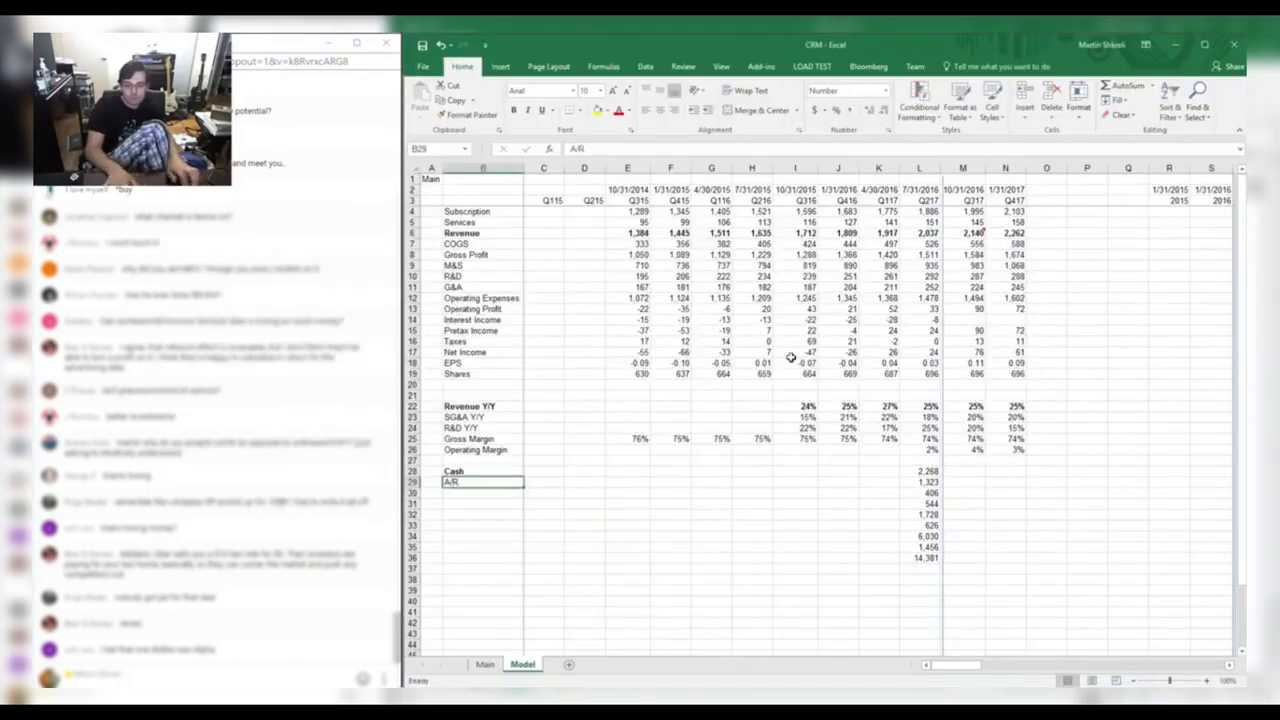
Check the next asset line on the balance sheet and label B30 as Commissions.
{"action": "key", "text": "alt+Tab"}
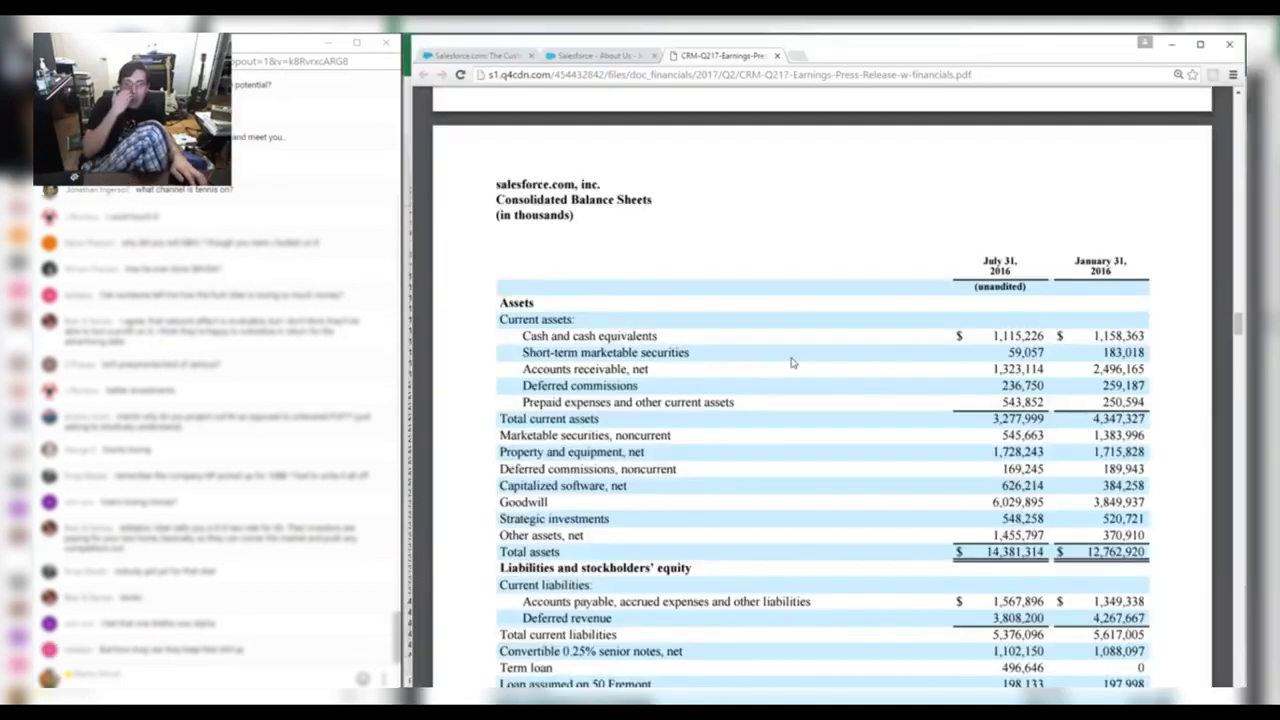
{"action": "key", "text": "alt+Tab"}
{"action": "key", "text": "Return"}
{"action": "type", "text": "Comm"}
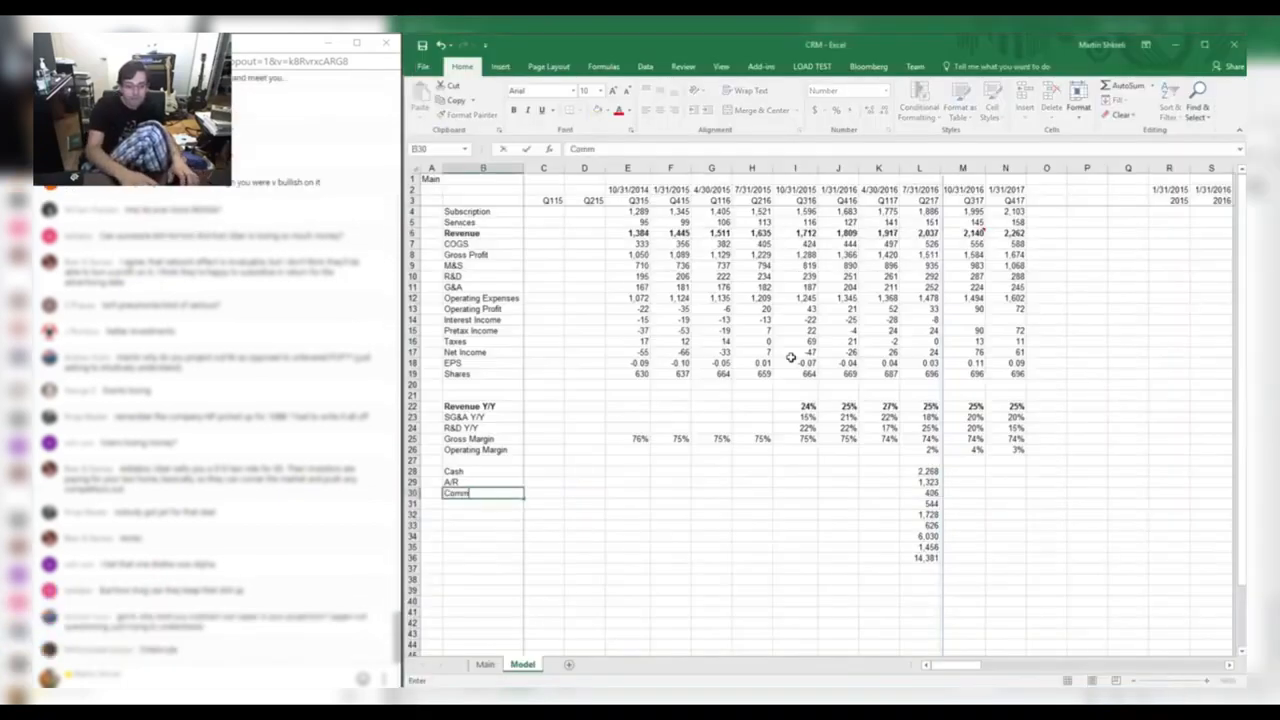
{"action": "key", "text": "alt+Tab"}
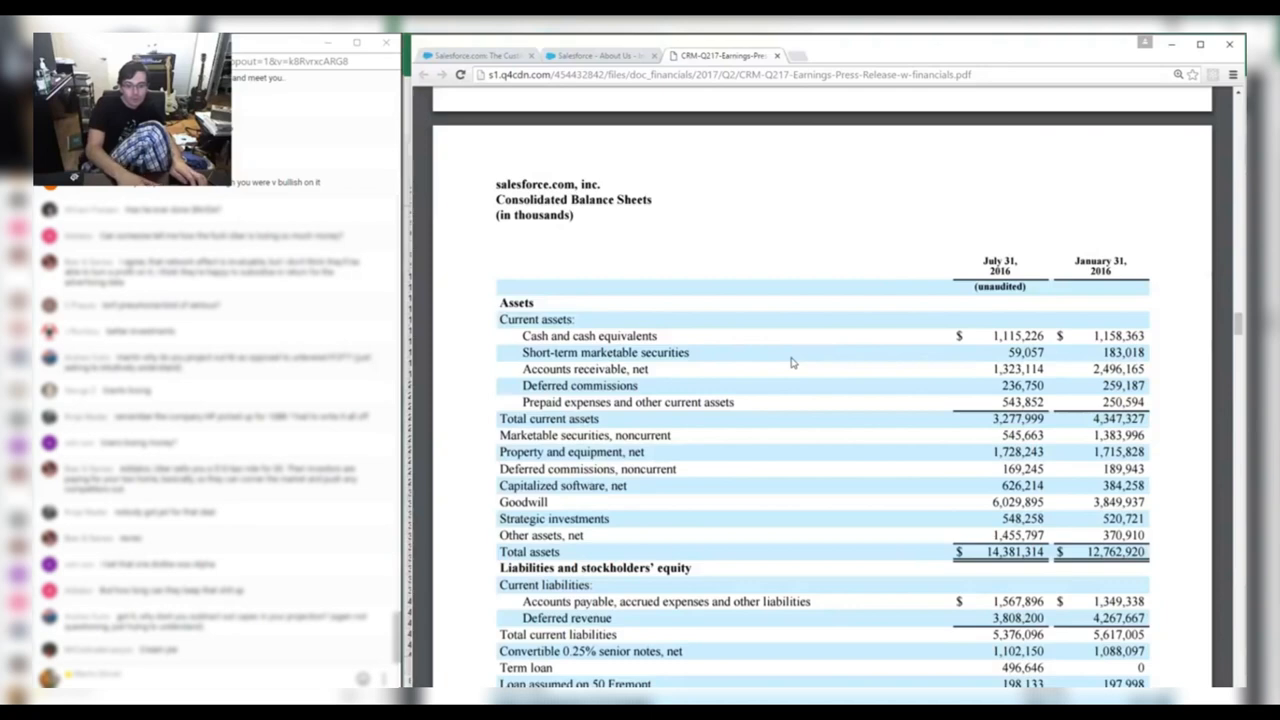
{"action": "key", "text": "alt+Tab"}
{"action": "type", "text": "issions"}
{"action": "key", "text": "Return"}
Label B31 as Prepaids and B32 as PP&E, following the release's balance sheet.
{"action": "key", "text": "alt+Tab"}
{"action": "key", "text": "alt+Tab"}
{"action": "type", "text": "Prepaids"}
{"action": "key", "text": "Return"}
{"action": "key", "text": "alt+Tab"}
{"action": "key", "text": "alt+Tab"}
{"action": "type", "text": "PP&E"}
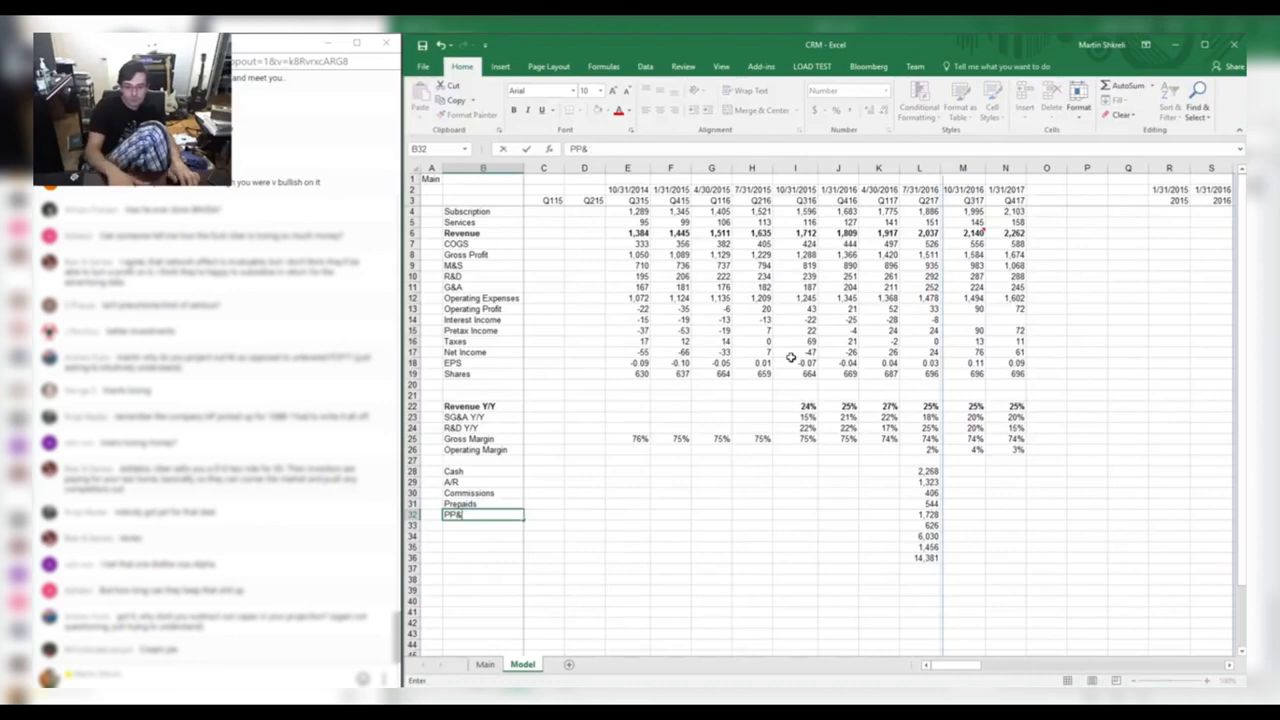
{"action": "key", "text": "Return"}
Label B33 to B36 as Capitalized Software, Goodwill, OA and Assets.
{"action": "key", "text": "alt+Tab"}
{"action": "key", "text": "alt+Tab"}
{"action": "type", "text": "Capitalized Software"}
{"action": "key", "text": "Return"}
{"action": "type", "text": "Goodwill"}
{"action": "key", "text": "Return"}
{"action": "type", "text": "O/A"}
{"action": "key", "text": "Return"}
{"action": "type", "text": "Ac"}
Enter accounts payable and accrued expenses of 1567.896 from the balance sheet in L38.
{"action": "key", "text": "ctrl+Right"}
{"action": "key", "text": "Down"}
{"action": "key", "text": "Down"}
{"action": "key", "text": "alt+Tab"}
{"action": "scroll", "coordinate": [793, 363], "scroll_direction": "down", "scroll_amount": 1}
{"action": "scroll", "coordinate": [791, 362], "scroll_direction": "down", "scroll_amount": 2}
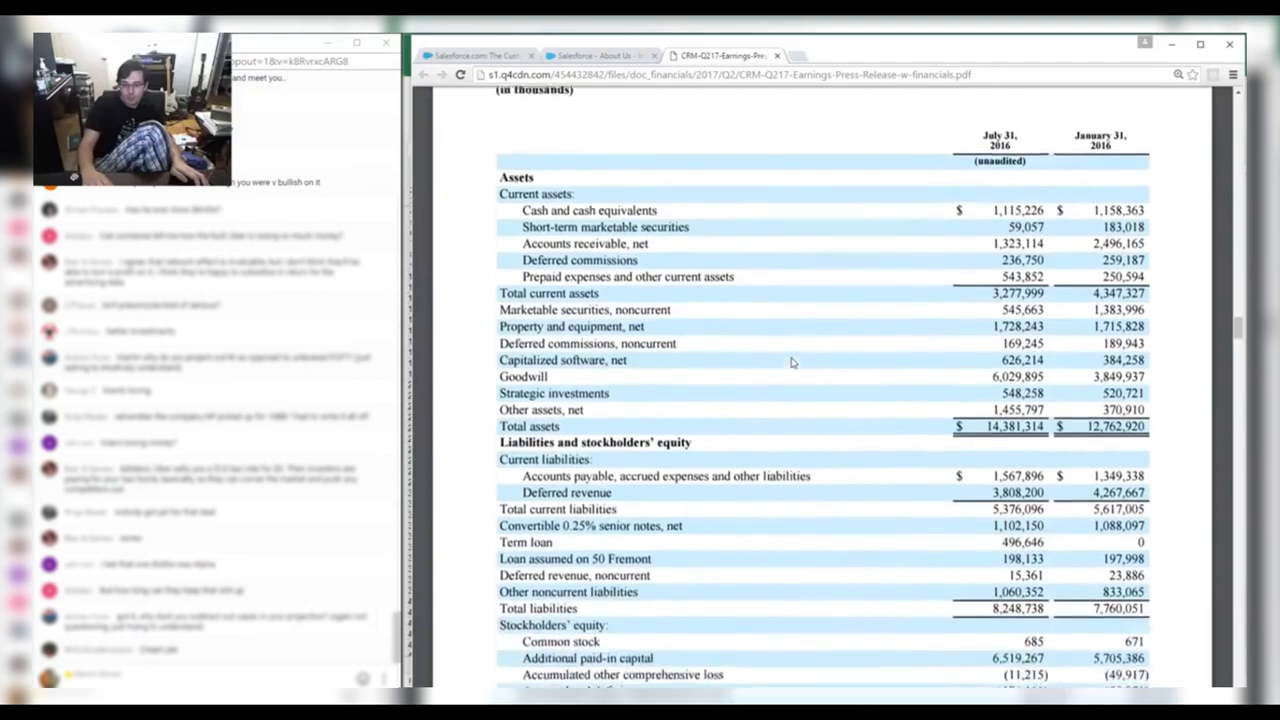
{"action": "key", "text": "alt+Tab"}
{"action": "key", "text": "alt+Tab"}
{"action": "key", "text": "alt+Tab"}
{"action": "type", "text": "156"}
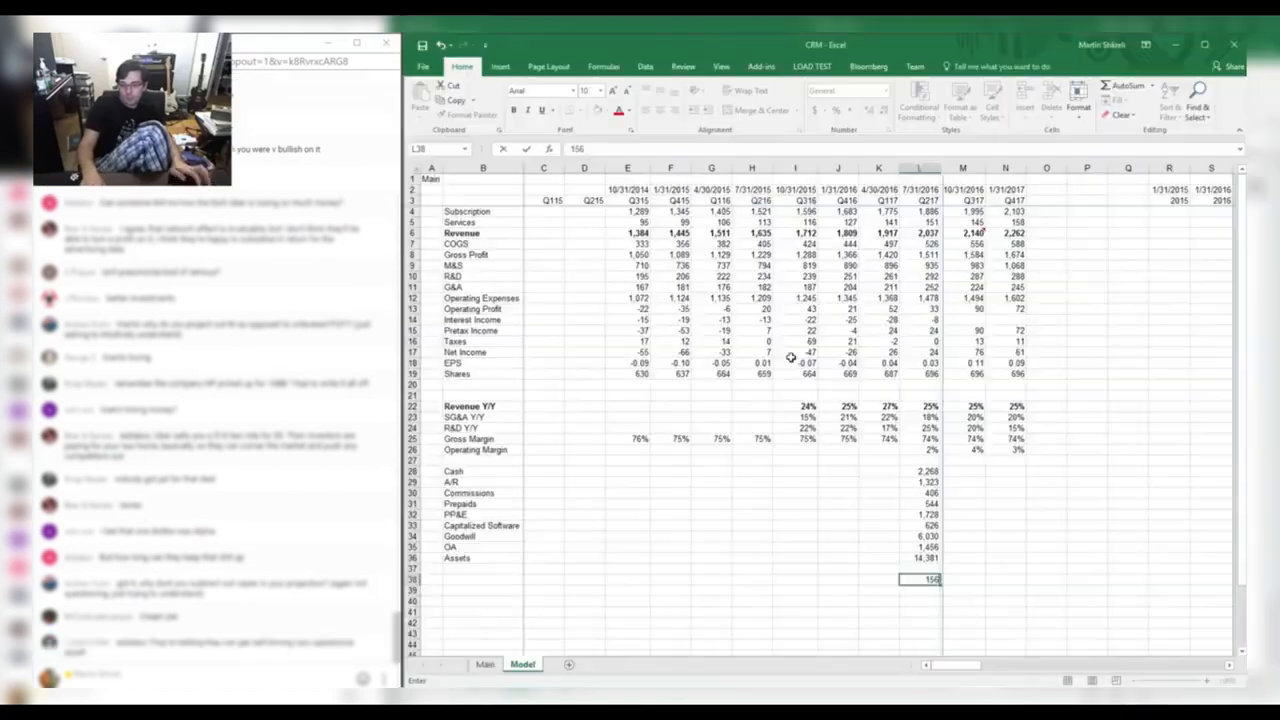
{"action": "key", "text": "alt+Tab"}
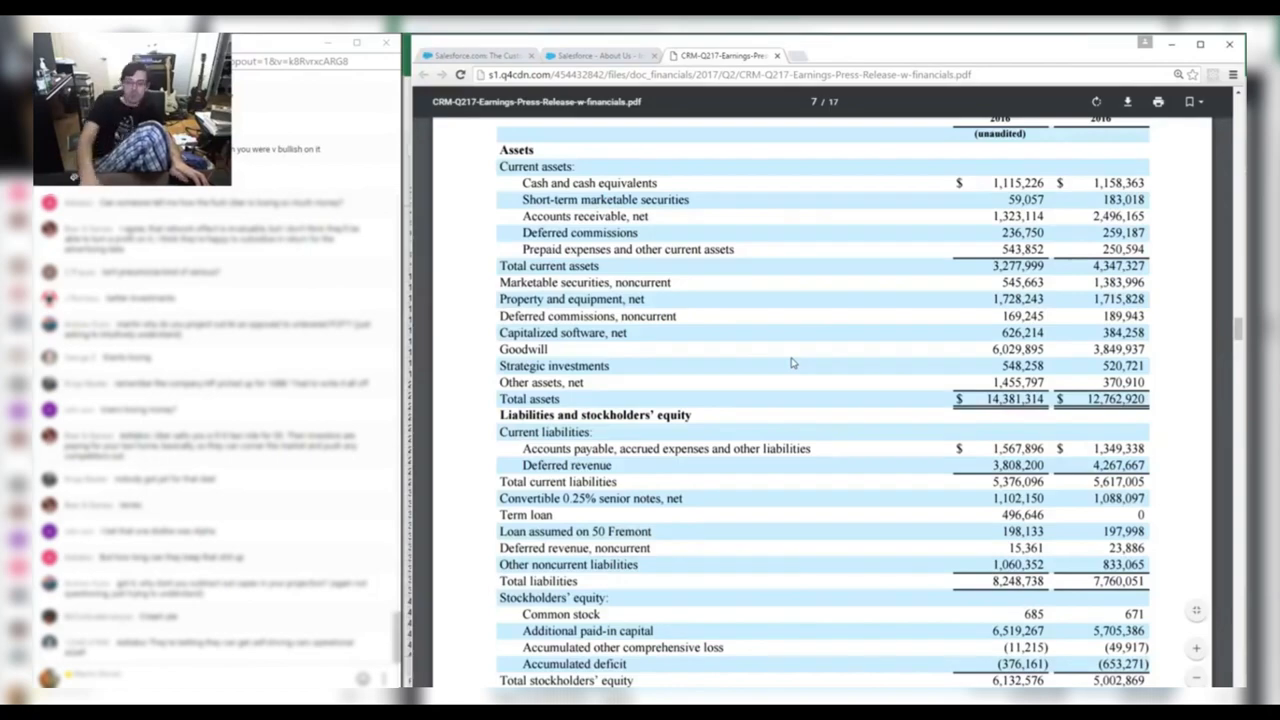
{"action": "key", "text": "alt+Tab"}
Enter deferred revenue in L39 as the sum of the current and noncurrent amounts, 3808.2+15.361.
{"action": "type", "text": "+3808"}
{"action": "key", "text": "alt+Tab"}
{"action": "key", "text": "alt+Tab"}
{"action": "key", "text": "alt+Tab"}
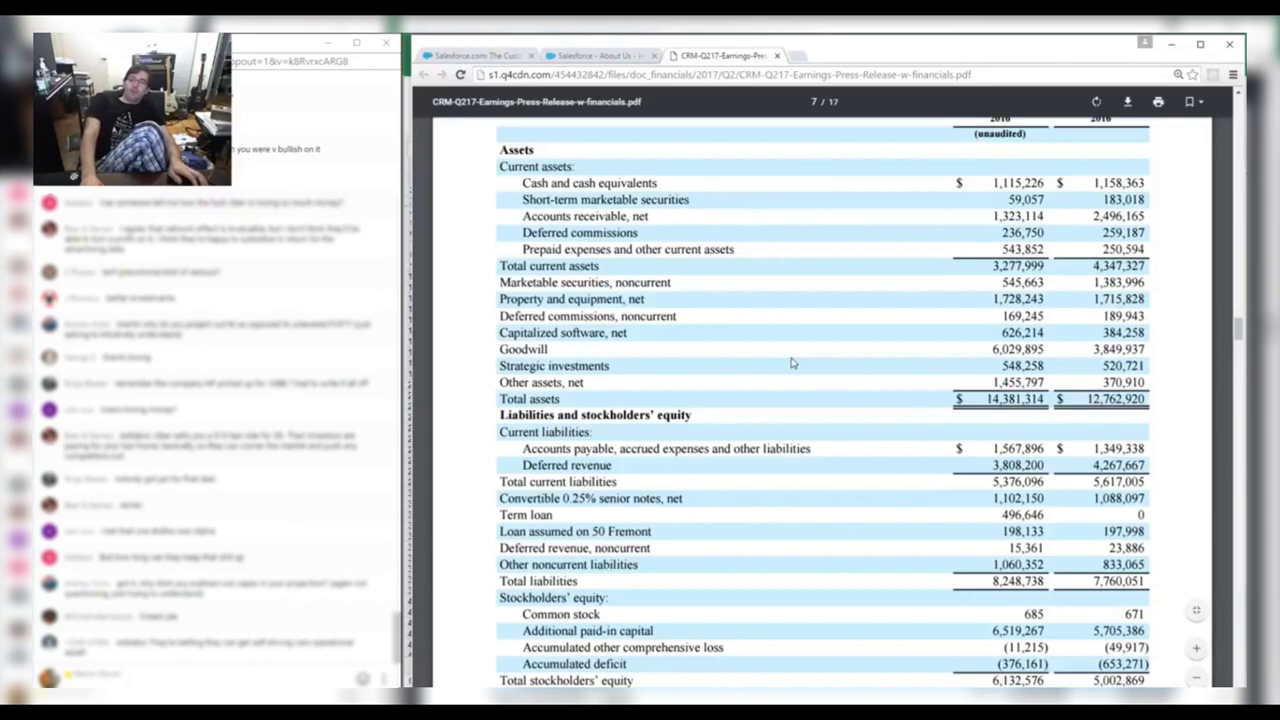
{"action": "key", "text": "alt+Tab"}
{"action": "key", "text": "alt+Tab"}
{"action": "key", "text": "alt+Tab"}
{"action": "type", "text": ".2+15.361"}
{"action": "key", "text": "Return"}
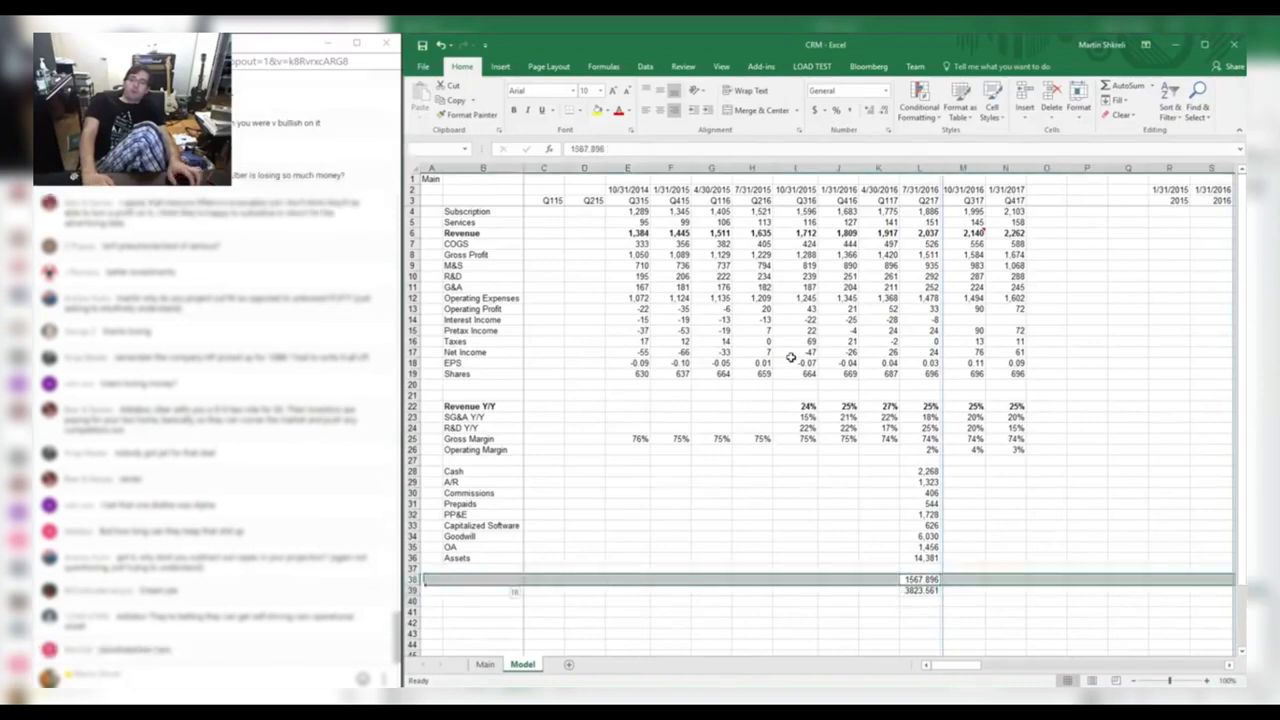
Label the accounts payable row AP in B38 and the deferred revenue row DR in B39.
{"action": "key", "text": "ctrl+1"}
{"action": "key", "text": "Return"}
{"action": "key", "text": "Home"}
{"action": "type", "text": "AP"}
{"action": "key", "text": "Return"}
{"action": "type", "text": "DR"}
{"action": "key", "text": "ctrl+Right"}
{"action": "key", "text": "Down"}
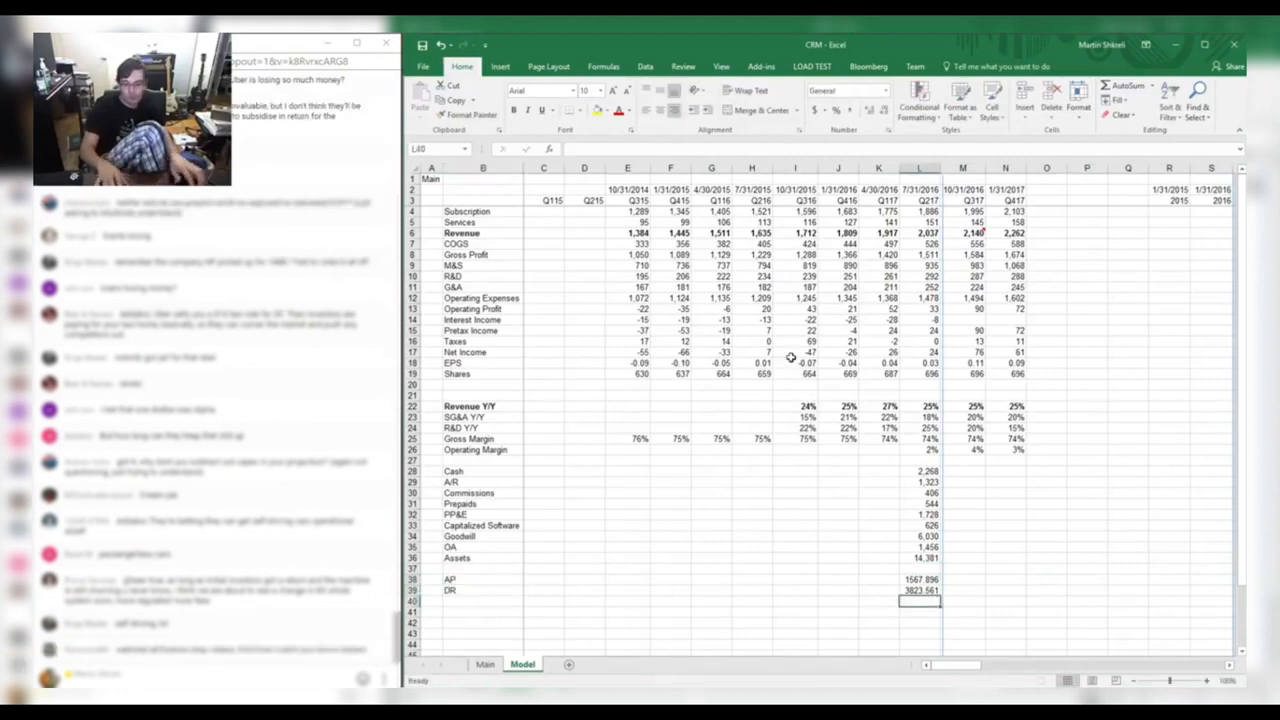
{"action": "key", "text": "alt+Tab"}
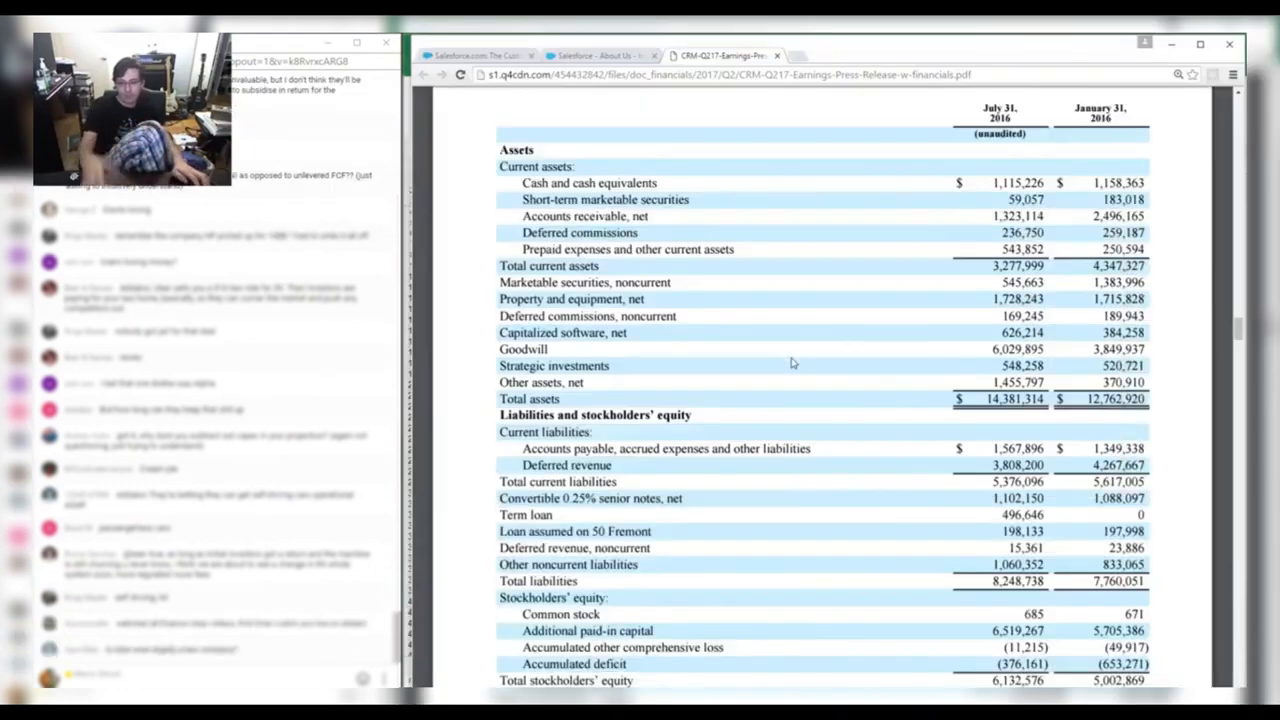
{"action": "key", "text": "alt+Tab"}
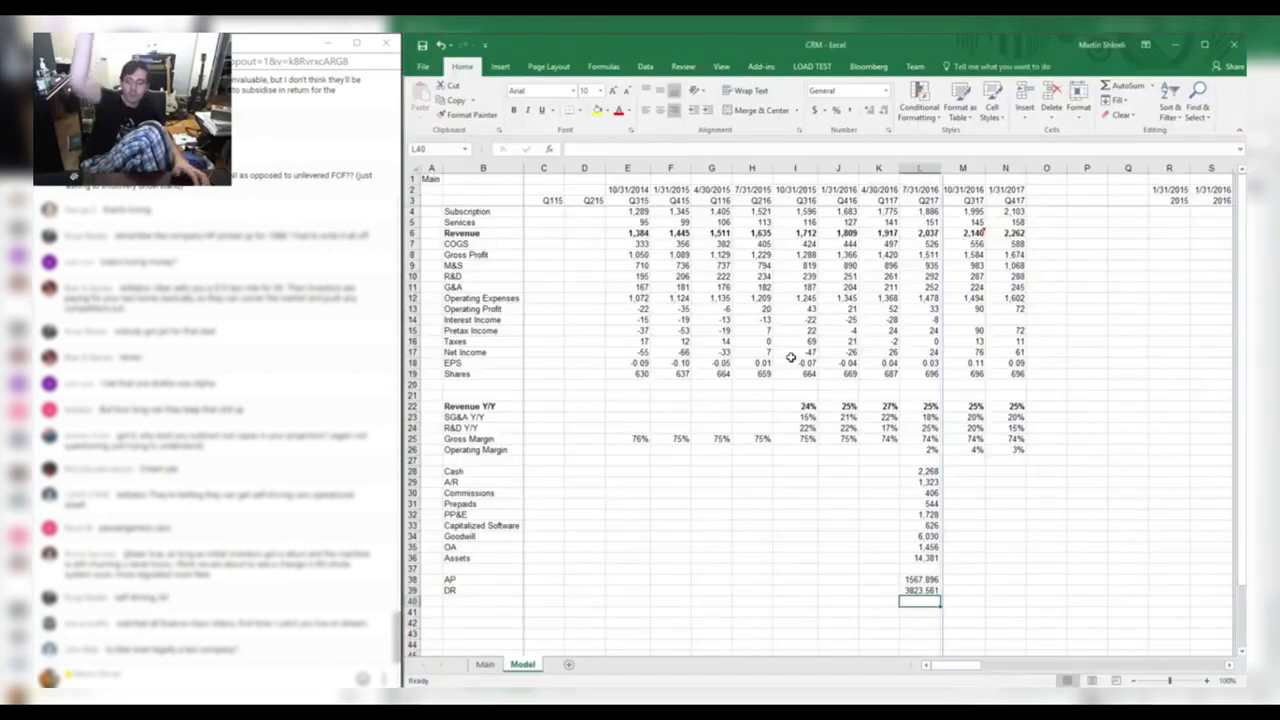
Set the year-over-year growth multiplier to 1.26 for Q317 and Q417 subscription and services revenue in M4:N5.
{"action": "left_click", "coordinate": [1000, 232]}
{"action": "key", "text": "Up"}
{"action": "key", "text": "Up"}
{"action": "key", "text": "Left"}
{"action": "type", "text": "=+I4*1.26"}
{"action": "key", "text": "Return"}
{"action": "type", "text": "=+I5*1.26"}
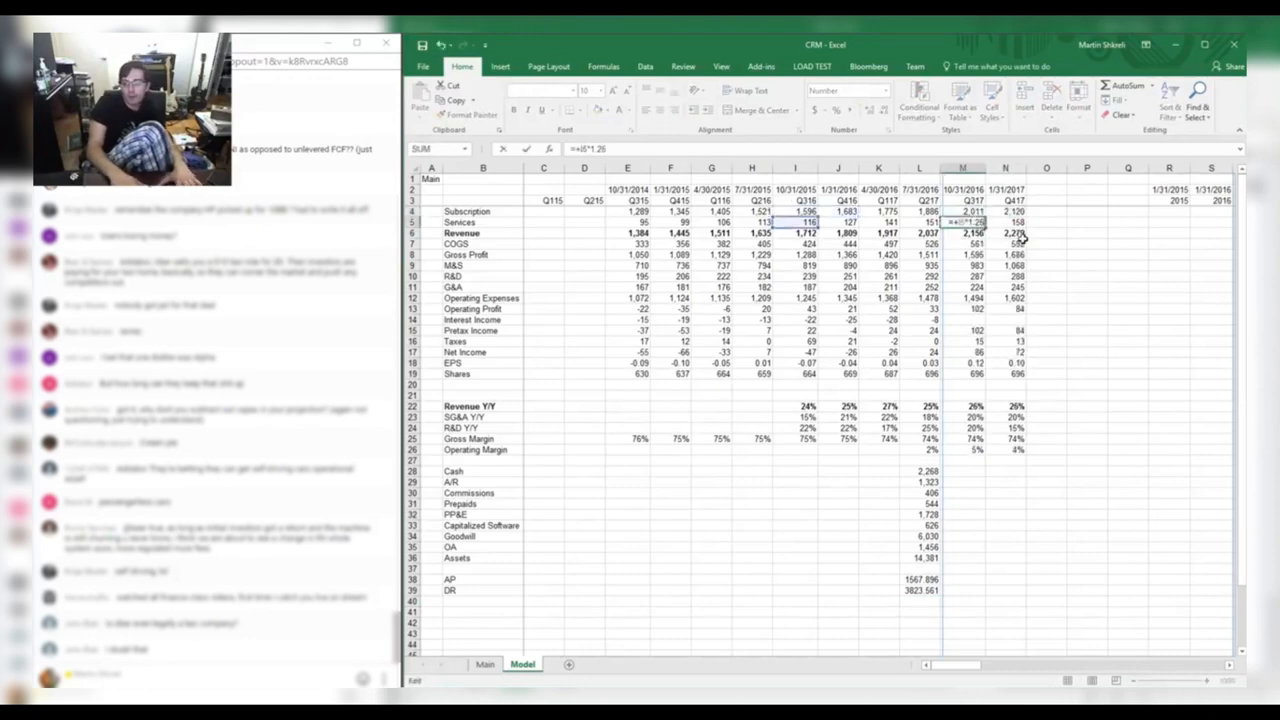
{"action": "key", "text": "Tab"}
{"action": "key", "text": "F2"}
{"action": "key", "text": "BackSpace"}
{"action": "type", "text": "6"}
{"action": "key", "text": "Tab"}
Set the growth multiplier to 1.25 in the 2018 subscription and services revenue formulas in U4 and U5.
{"action": "key", "text": "Right"}
{"action": "key", "text": "Right"}
{"action": "key", "text": "Right"}
{"action": "key", "text": "Right"}
{"action": "key", "text": "Right"}
{"action": "key", "text": "Right"}
{"action": "key", "text": "Right"}
{"action": "key", "text": "Right"}
{"action": "key", "text": "Right"}
{"action": "key", "text": "Right"}
{"action": "key", "text": "Right"}
{"action": "key", "text": "Right"}
{"action": "key", "text": "Right"}
{"action": "key", "text": "Right"}
{"action": "key", "text": "Right"}
{"action": "key", "text": "Up"}
{"action": "key", "text": "Left"}
{"action": "key", "text": "Left"}
{"action": "key", "text": "Left"}
{"action": "key", "text": "Left"}
{"action": "key", "text": "Left"}
{"action": "key", "text": "Left"}
{"action": "key", "text": "Left"}
{"action": "key", "text": "Left"}
{"action": "key", "text": "Left"}
{"action": "type", "text": "=+T4*1.25"}
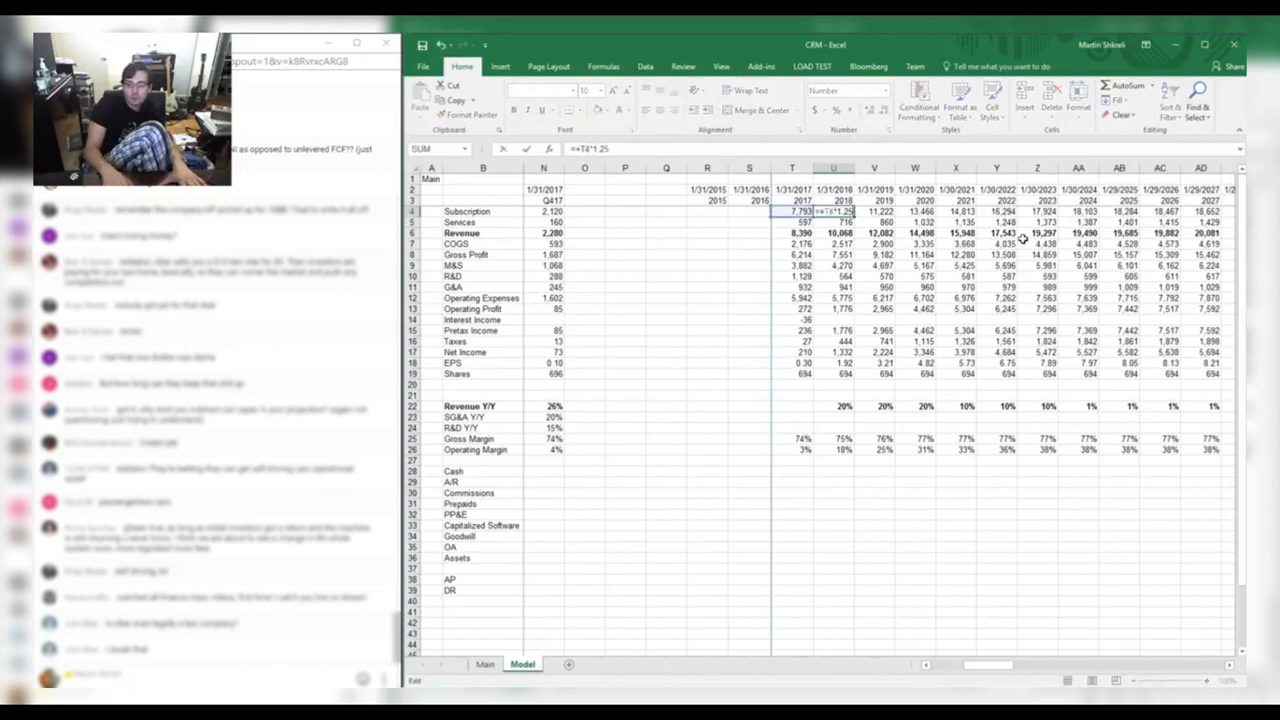
{"action": "key", "text": "Return"}
{"action": "type", "text": "=+T5*1.25"}
{"action": "key", "text": "Tab"}
Set the growth multiplier to 1.25 in the 2019 subscription and services revenue formulas in V4 and V5.
{"action": "type", "text": "=+U5*1.2"}
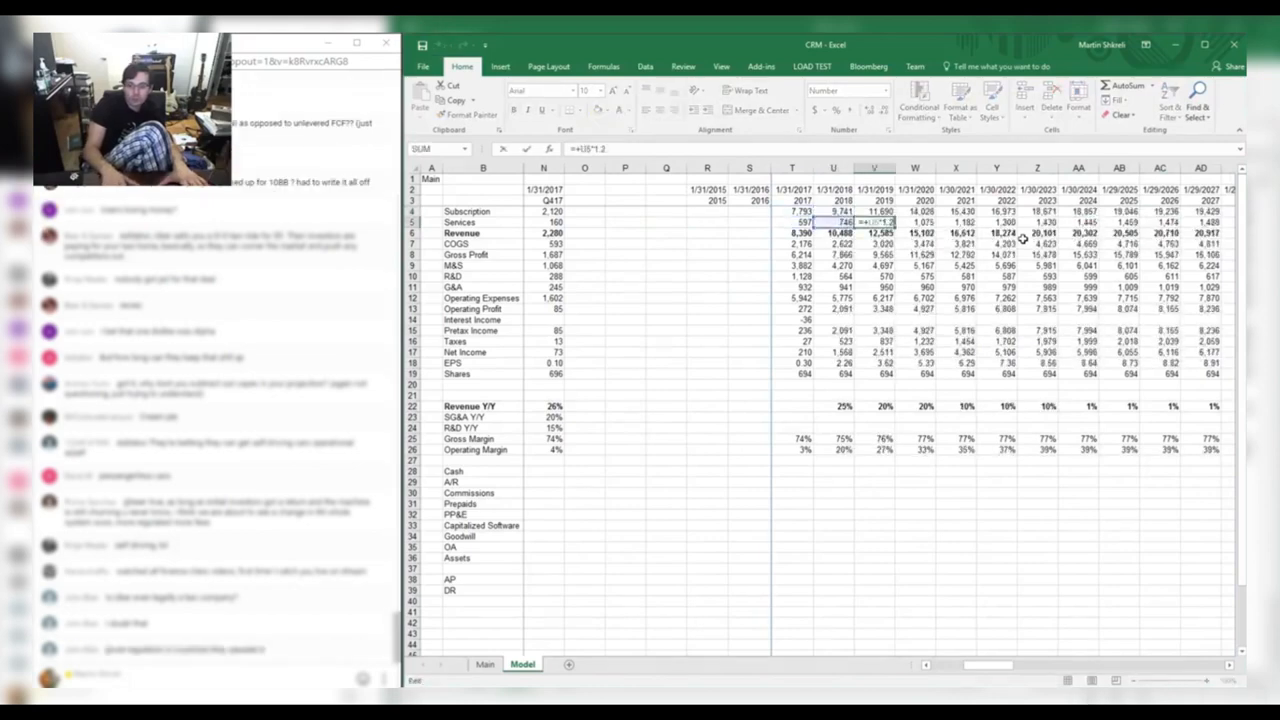
{"action": "key", "text": "Escape"}
{"action": "key", "text": "Up"}
{"action": "key", "text": "F2"}
{"action": "key", "text": "Return"}
{"action": "key", "text": "Up"}
{"action": "key", "text": "F2"}
{"action": "type", "text": "5"}
{"action": "key", "text": "Return"}
{"action": "key", "text": "F2"}
{"action": "type", "text": "5"}
{"action": "key", "text": "Return"}
Review the NPV per share beside the long-term projections and the share price data on the Main sheet.
{"action": "key", "text": "Right"}
{"action": "key", "text": "Right"}
{"action": "key", "text": "Right"}
{"action": "key", "text": "Right"}
{"action": "key", "text": "Right"}
{"action": "key", "text": "Right"}
{"action": "key", "text": "Right"}
{"action": "key", "text": "Right"}
{"action": "key", "text": "Right"}
{"action": "key", "text": "Right"}
{"action": "key", "text": "Right"}
{"action": "key", "text": "Right"}
{"action": "key", "text": "Right"}
{"action": "key", "text": "Right"}
{"action": "key", "text": "Right"}
{"action": "key", "text": "Right"}
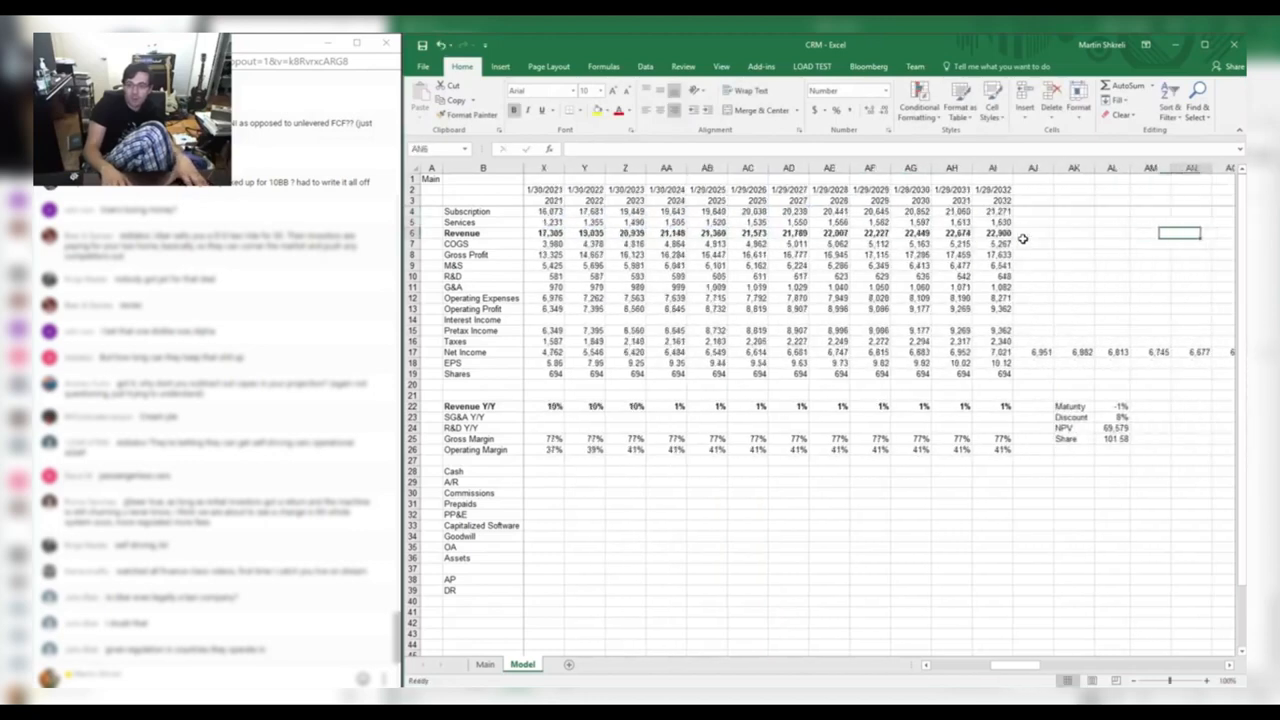
{"action": "key", "text": "Left"}
{"action": "key", "text": "Left"}
{"action": "key", "text": "Left"}
{"action": "key", "text": "Left"}
{"action": "key", "text": "Left"}
{"action": "key", "text": "Left"}
{"action": "key", "text": "Left"}
{"action": "key", "text": "Left"}
{"action": "key", "text": "Left"}
{"action": "key", "text": "Left"}
{"action": "key", "text": "ctrl+Page_Up"}
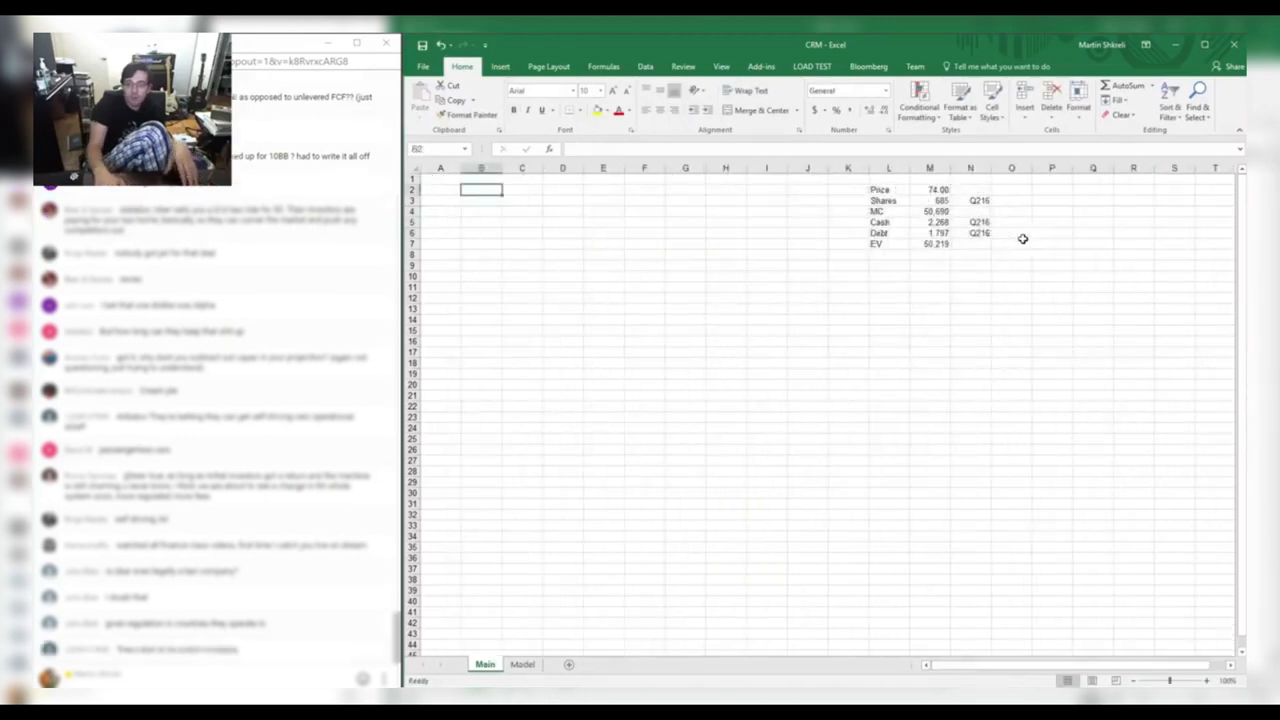
{"action": "key", "text": "ctrl+Page_Down"}
{"action": "key", "text": "Left"}
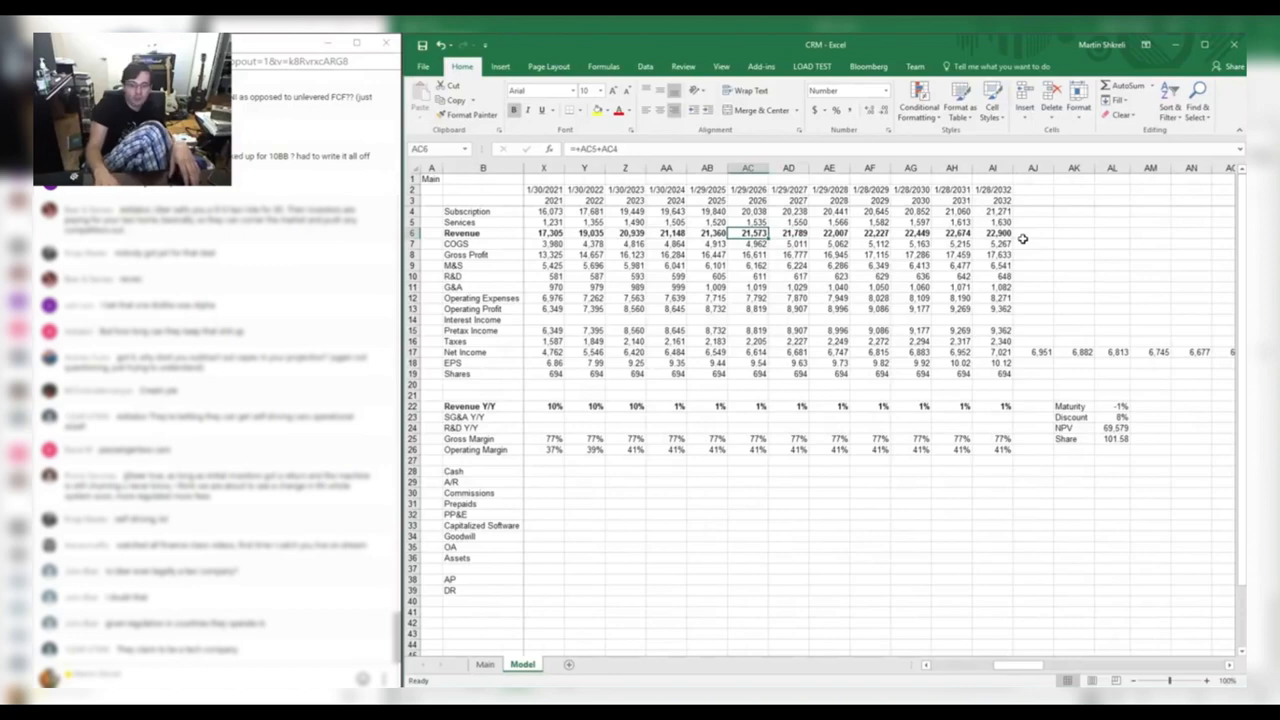
{"action": "key", "text": "Home"}
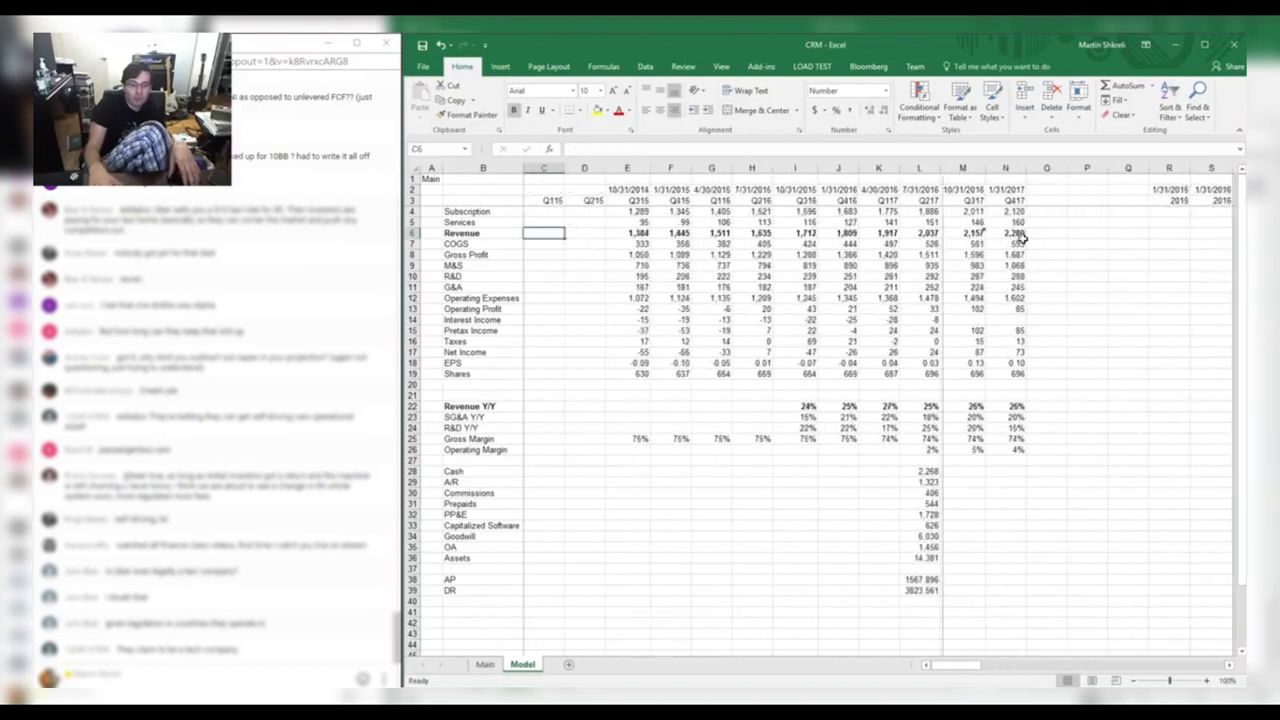
Enter Q217 debt in L40 as the sum of the convertible notes, term loan and 50 Fremont loan from the earnings release balance sheet.
{"action": "left_click", "coordinate": [922, 580]}
{"action": "left_click", "coordinate": [928, 594]}
{"action": "key", "text": "alt+Tab"}
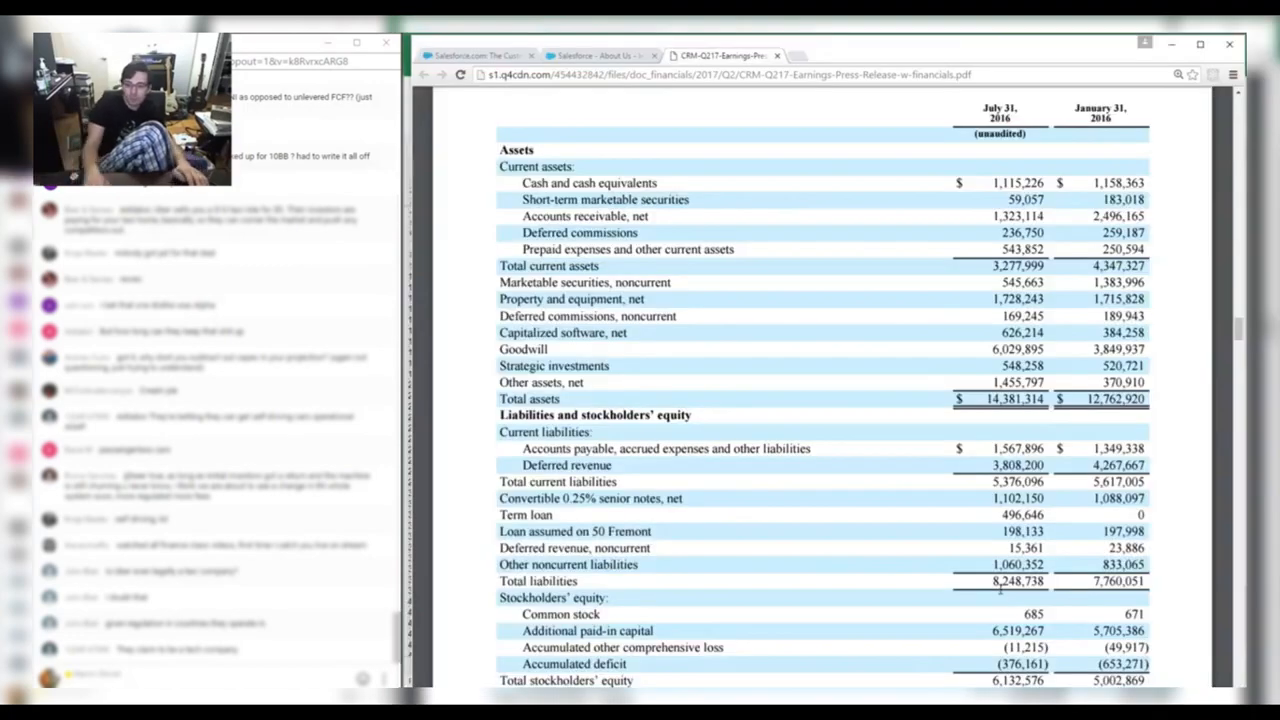
{"action": "key", "text": "alt+Tab"}
{"action": "key", "text": "alt+Tab"}
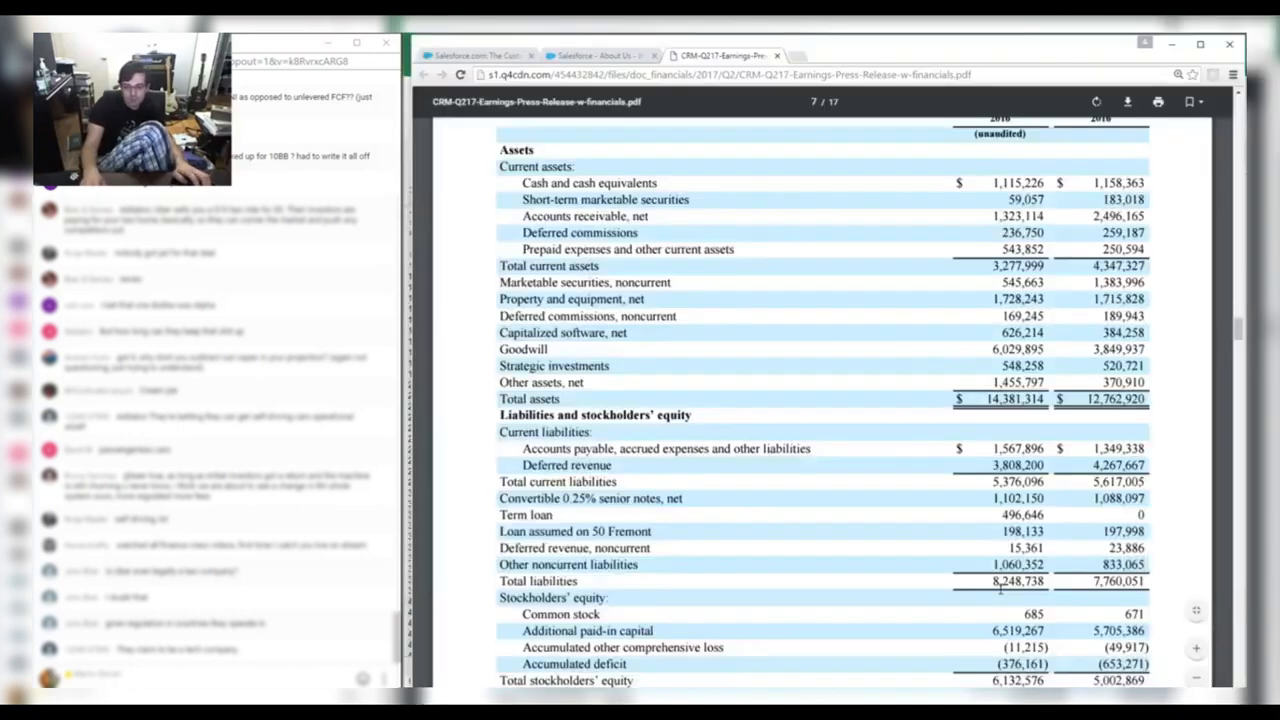
{"action": "key", "text": "alt+Tab"}
{"action": "type", "text": "50"}
{"action": "key", "text": "alt+Tab"}
{"action": "key", "text": "alt+Tab"}
{"action": "type", "text": "+496"}
{"action": "key", "text": "alt+Tab"}
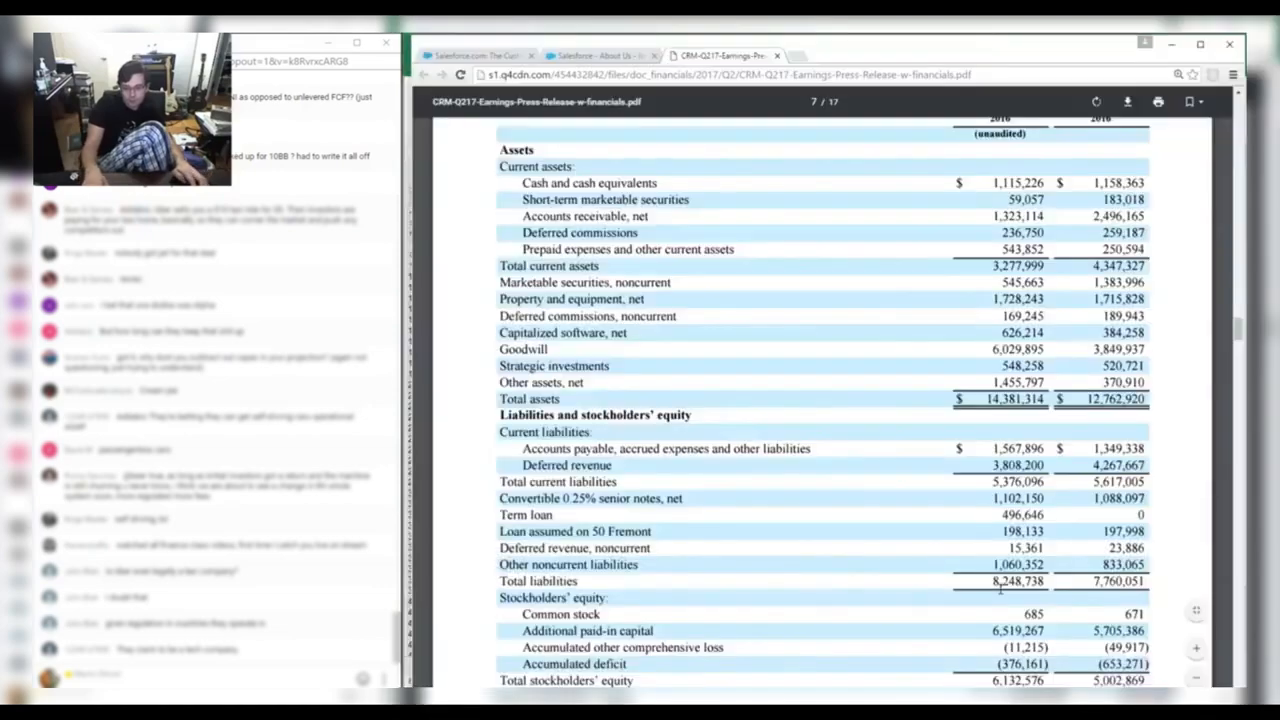
{"action": "key", "text": "alt+Tab"}
{"action": "type", "text": "6+1"}
{"action": "key", "text": "alt+Tab"}
{"action": "key", "text": "alt+Tab"}
{"action": "type", "text": "98"}
{"action": "key", "text": "alt+Tab"}
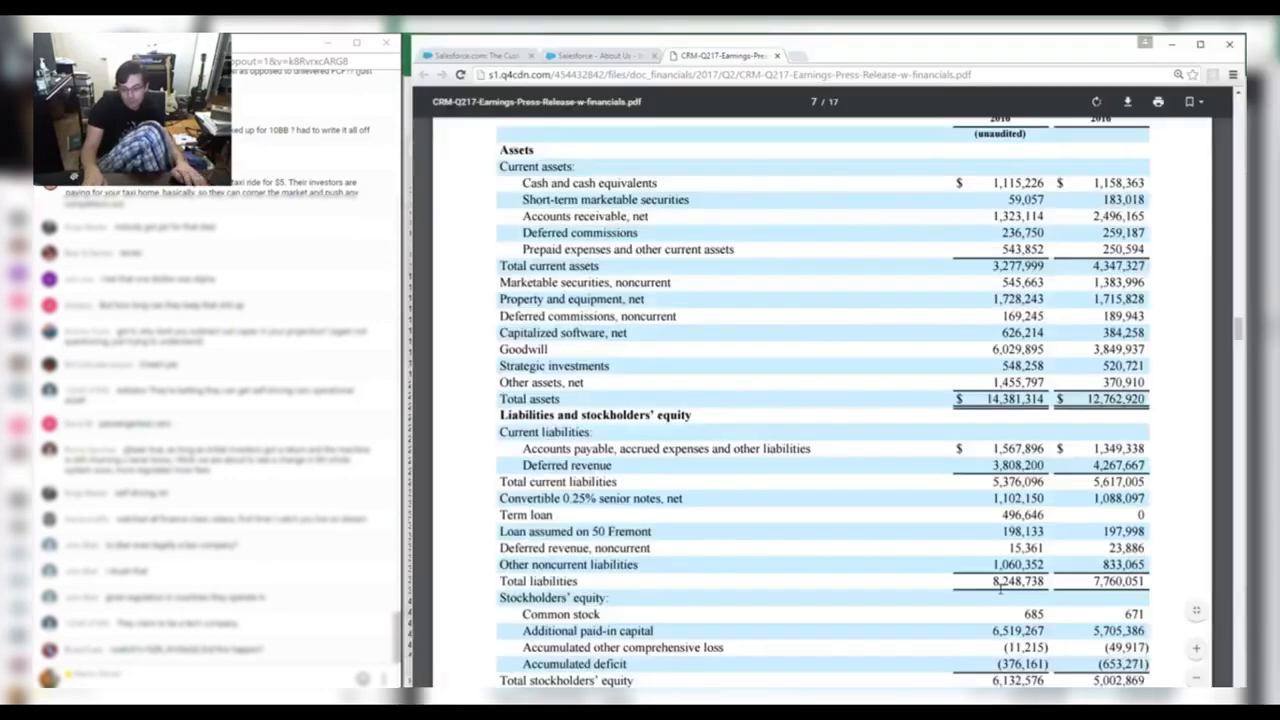
Enter the other noncurrent liabilities from the earnings release, 1060.352, in L41.
{"action": "key", "text": "alt+Tab"}
{"action": "type", "text": "10"}
{"action": "key", "text": "alt+Tab"}
{"action": "key", "text": "alt+Tab"}
{"action": "type", "text": "60.352"}
{"action": "key", "text": "Return"}
Enter total stockholders' equity from the earnings release, 6132.576, in L42.
{"action": "key", "text": "alt+Tab"}
{"action": "scroll", "coordinate": [1000, 594], "scroll_direction": "down", "scroll_amount": 2}
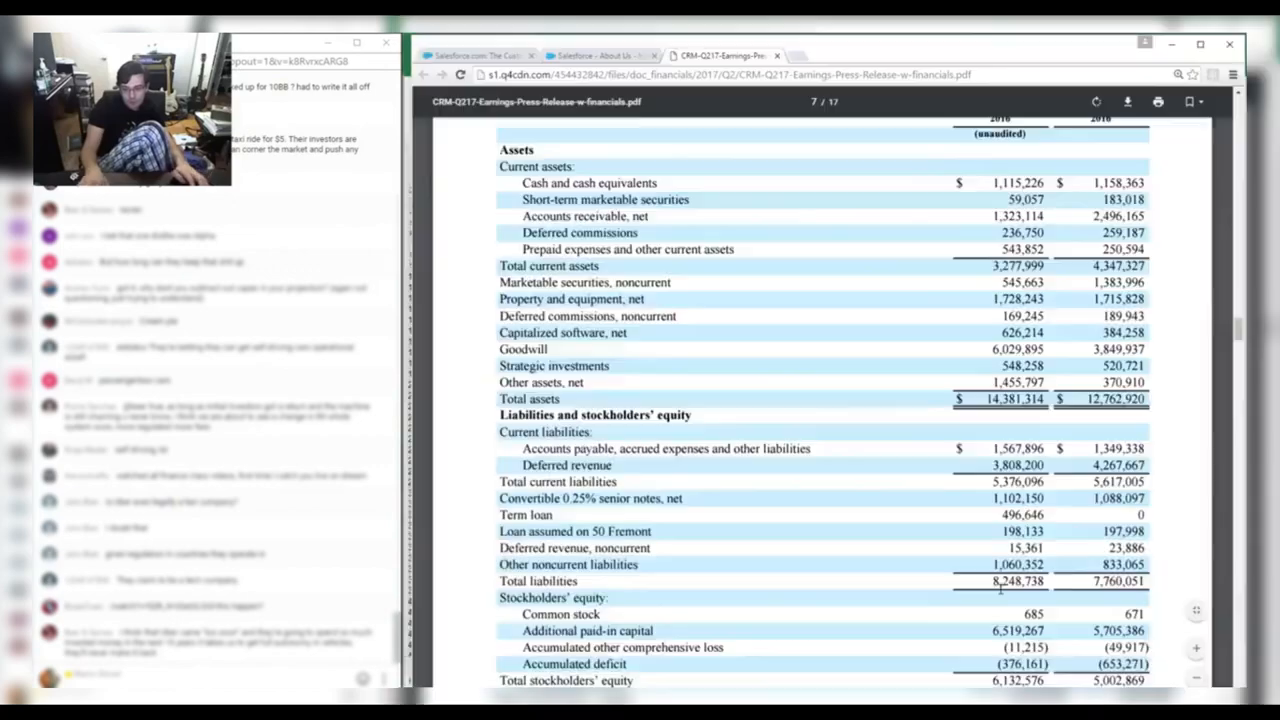
{"action": "key", "text": "alt+Tab"}
{"action": "key", "text": "alt+Tab"}
{"action": "key", "text": "alt+Tab"}
{"action": "type", "text": "6132.576"}
{"action": "key", "text": "Return"}
Total the liabilities and equity in L43 with a SUM of L38:L42.
{"action": "type", "text": "=sum("}
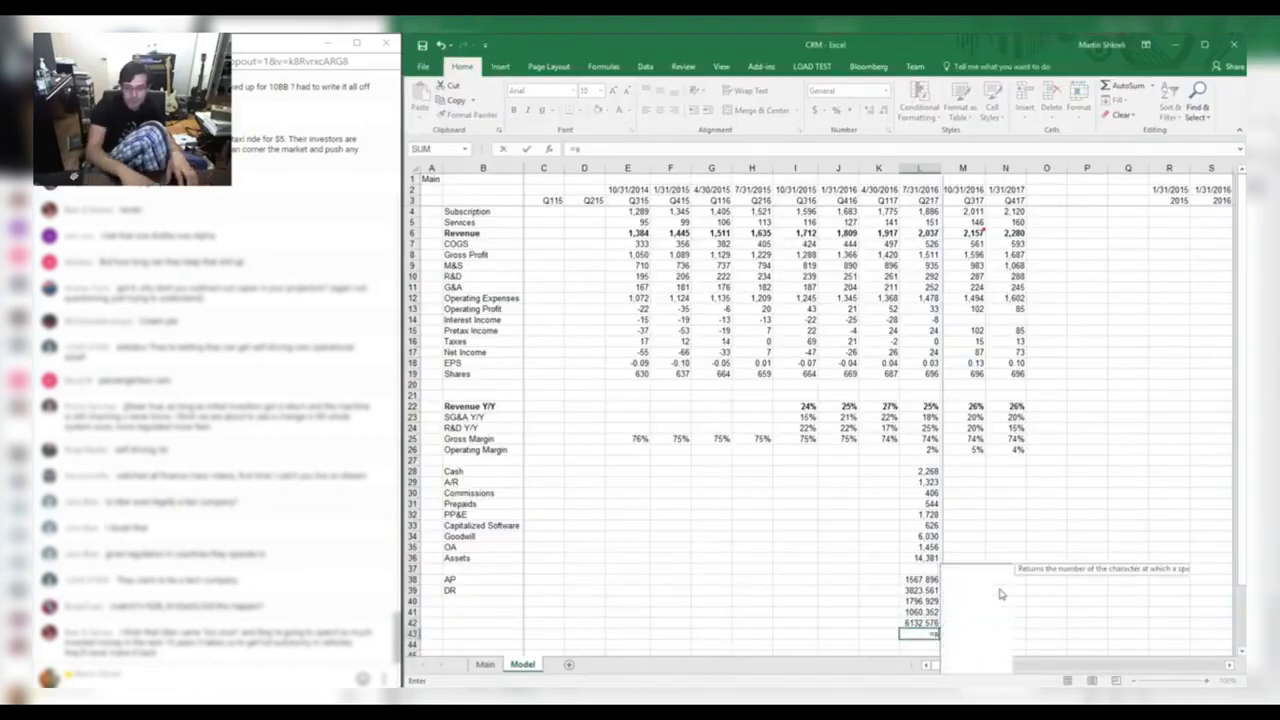
{"action": "key", "text": "Up"}
{"action": "key", "text": "ctrl+shift+Up"}
{"action": "key", "text": "Return"}
{"action": "key", "text": "Up"}
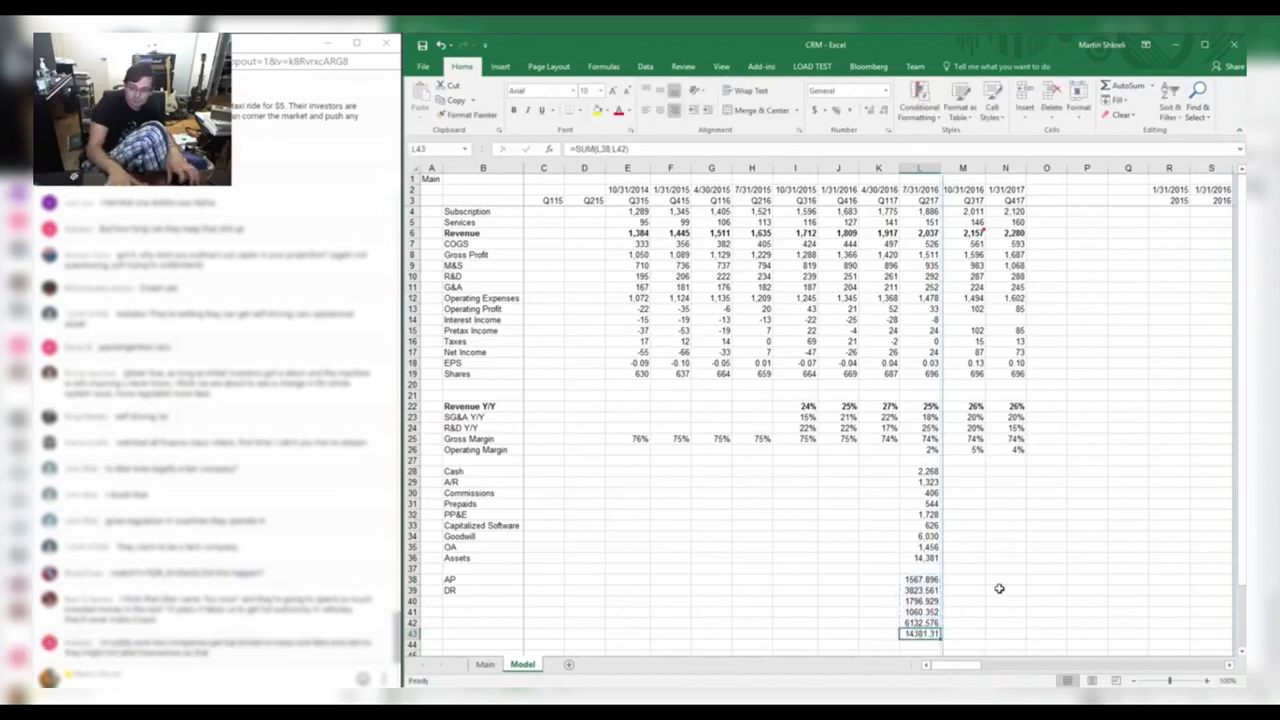
Format the liabilities and equity rows 38 to 43 as numbers with zero decimals and a thousands separator.
{"action": "key", "text": "shift+space"}
{"action": "key", "text": "ctrl+shift+Up"}
{"action": "key", "text": "ctrl+1"}
{"action": "key", "text": "Tab"}
{"action": "key", "text": "n"}
{"action": "key", "text": "Tab"}
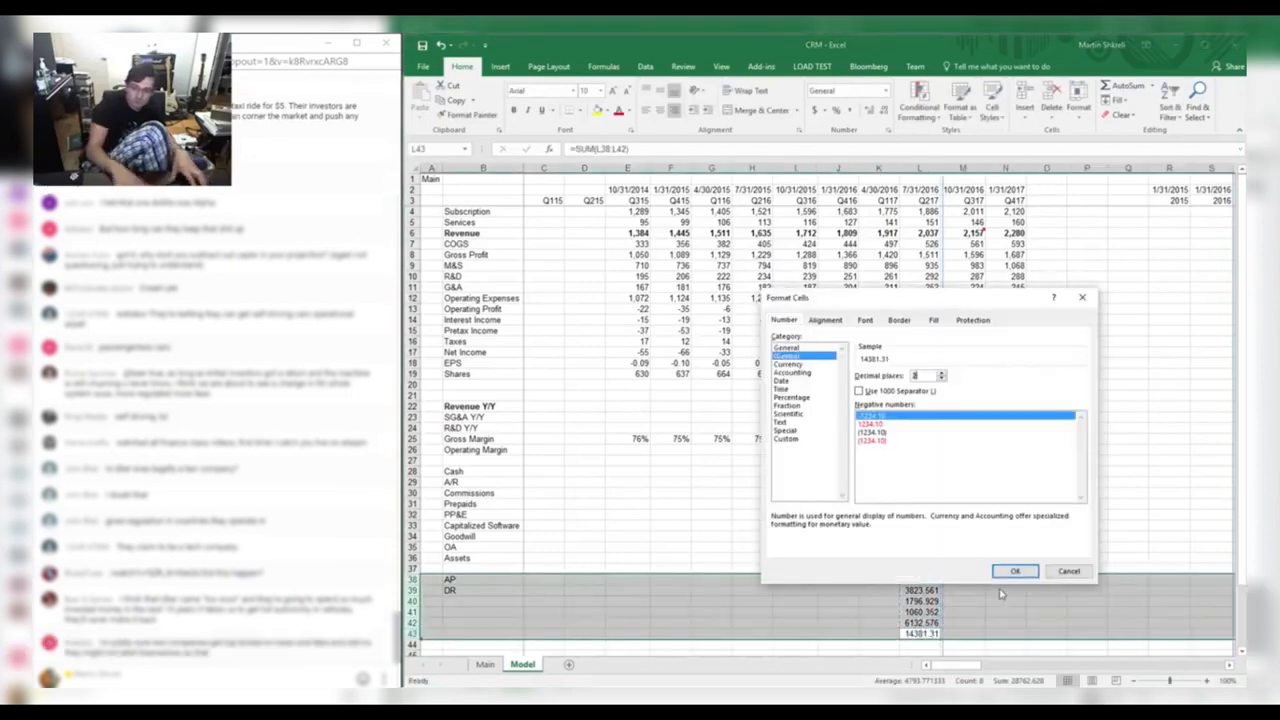
{"action": "type", "text": "0"}
{"action": "key", "text": "Tab"}
{"action": "key", "text": "space"}
{"action": "key", "text": "Return"}
Label the row below deferred revenue Debt in B40.
{"action": "key", "text": "Up"}
{"action": "key", "text": "Up"}
{"action": "key", "text": "Up"}
{"action": "key", "text": "Up"}
{"action": "key", "text": "Left"}
{"action": "key", "text": "Left"}
{"action": "key", "text": "Left"}
{"action": "key", "text": "Left"}
{"action": "key", "text": "Left"}
{"action": "key", "text": "Left"}
{"action": "key", "text": "Left"}
{"action": "key", "text": "Left"}
{"action": "key", "text": "Left"}
{"action": "key", "text": "Down"}
{"action": "key", "text": "Left"}
{"action": "key", "text": "Left"}
{"action": "key", "text": "ctrl+Right"}
{"action": "key", "text": "Home"}
{"action": "key", "text": "Right"}
{"action": "type", "text": "De"}
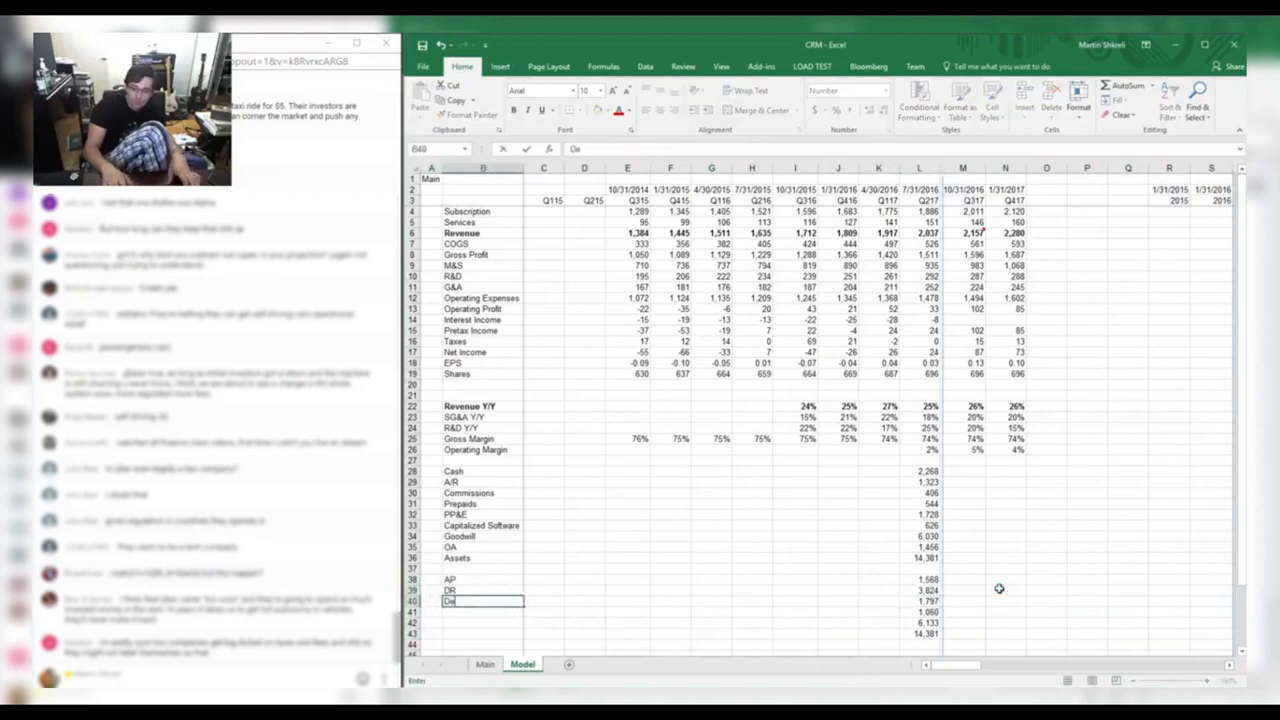
{"action": "key", "text": "Return"}
Label the remaining liabilities and equity rows ONCL in B41, SE in B42 and L+SE in B43.
{"action": "key", "text": "alt+Tab"}
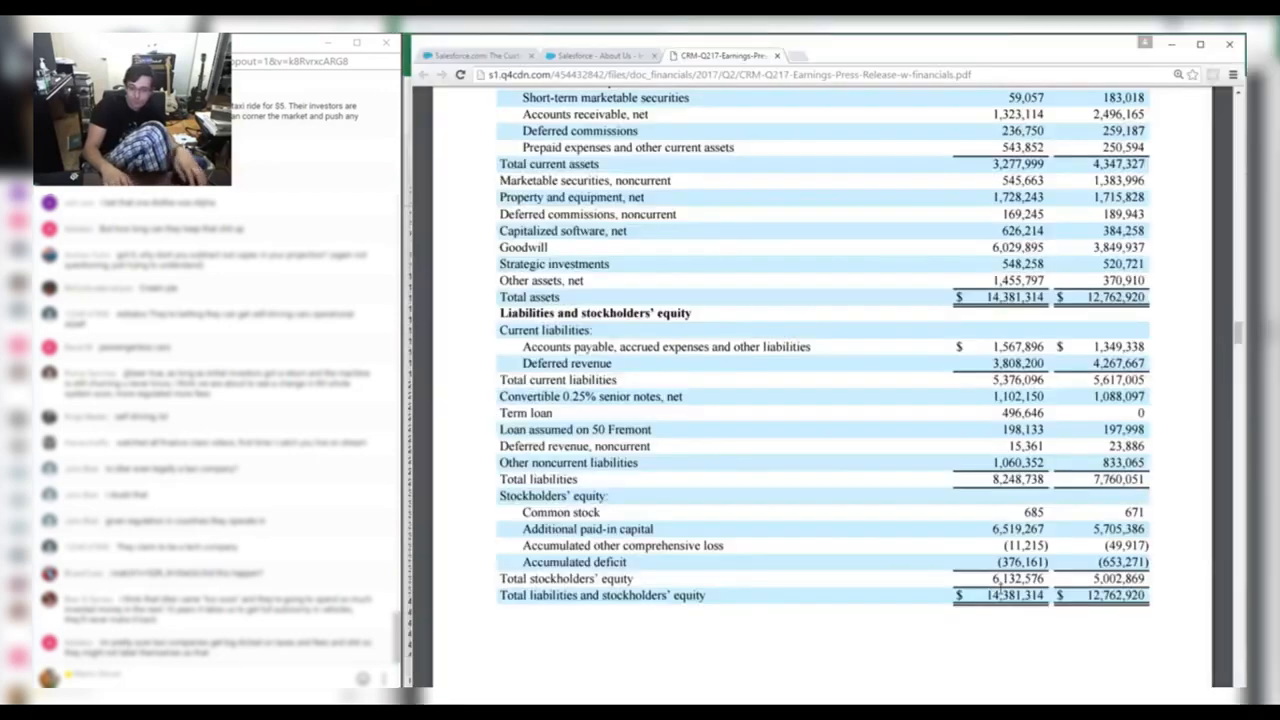
{"action": "key", "text": "alt+Tab"}
{"action": "type", "text": "ONCL"}
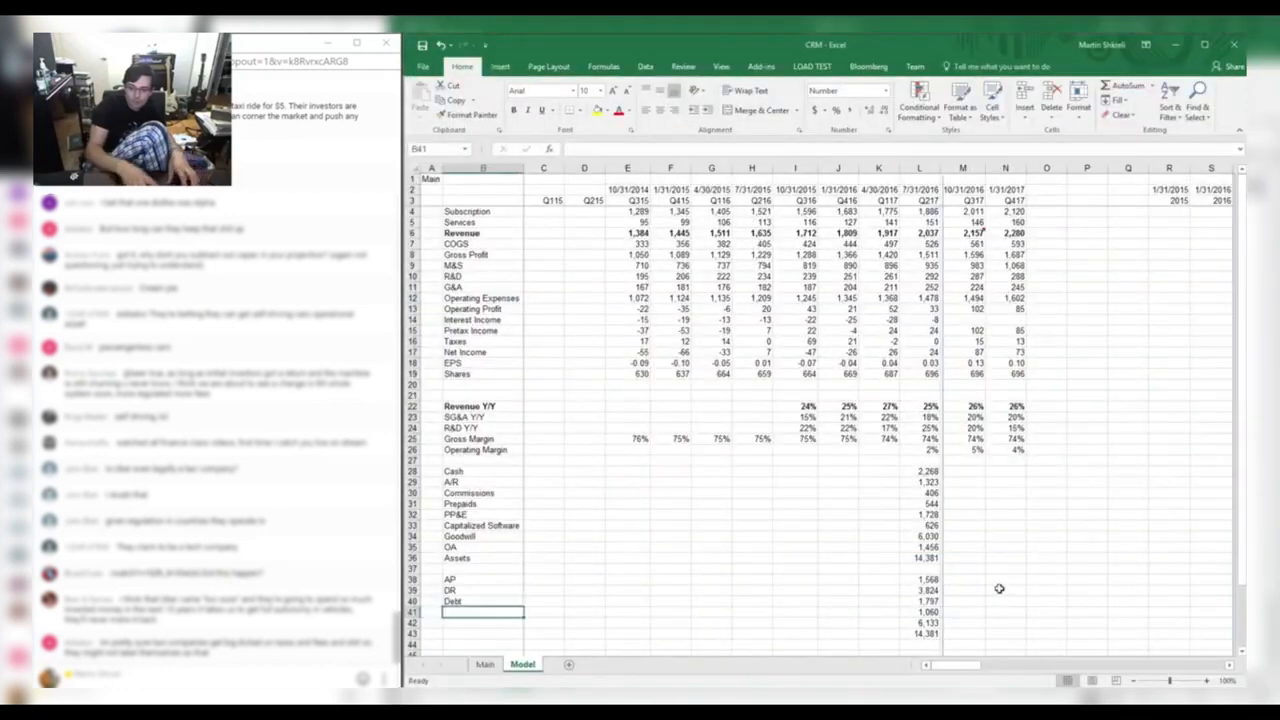
{"action": "key", "text": "Return"}
{"action": "type", "text": "SE"}
{"action": "key", "text": "Return"}
{"action": "type", "text": "L+SE"}
Start the cash flow section with the row labels Model NI in B45 and Reported NI in B46.
{"action": "key", "text": "ctrl+Right"}
{"action": "key", "text": "Down"}
{"action": "key", "text": "Down"}
{"action": "key", "text": "Down"}
{"action": "key", "text": "Up"}
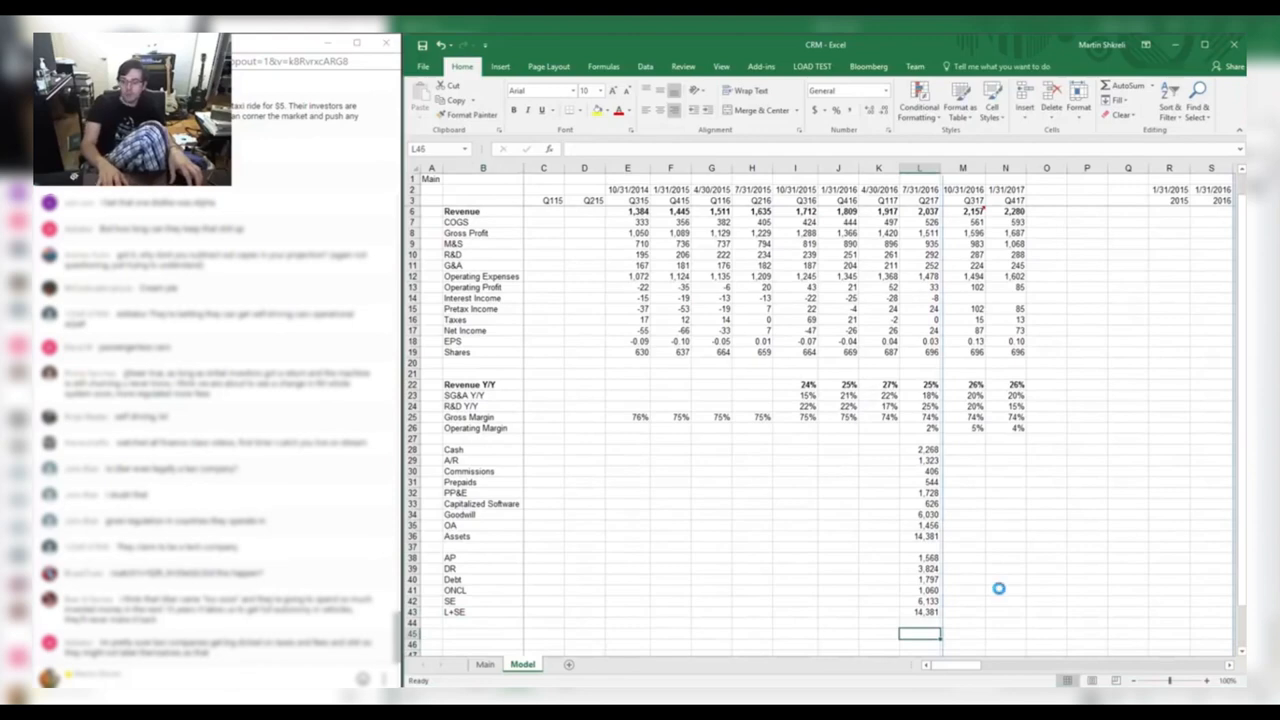
{"action": "key", "text": "alt+Tab"}
{"action": "scroll", "coordinate": [998, 588], "scroll_direction": "down", "scroll_amount": 10}
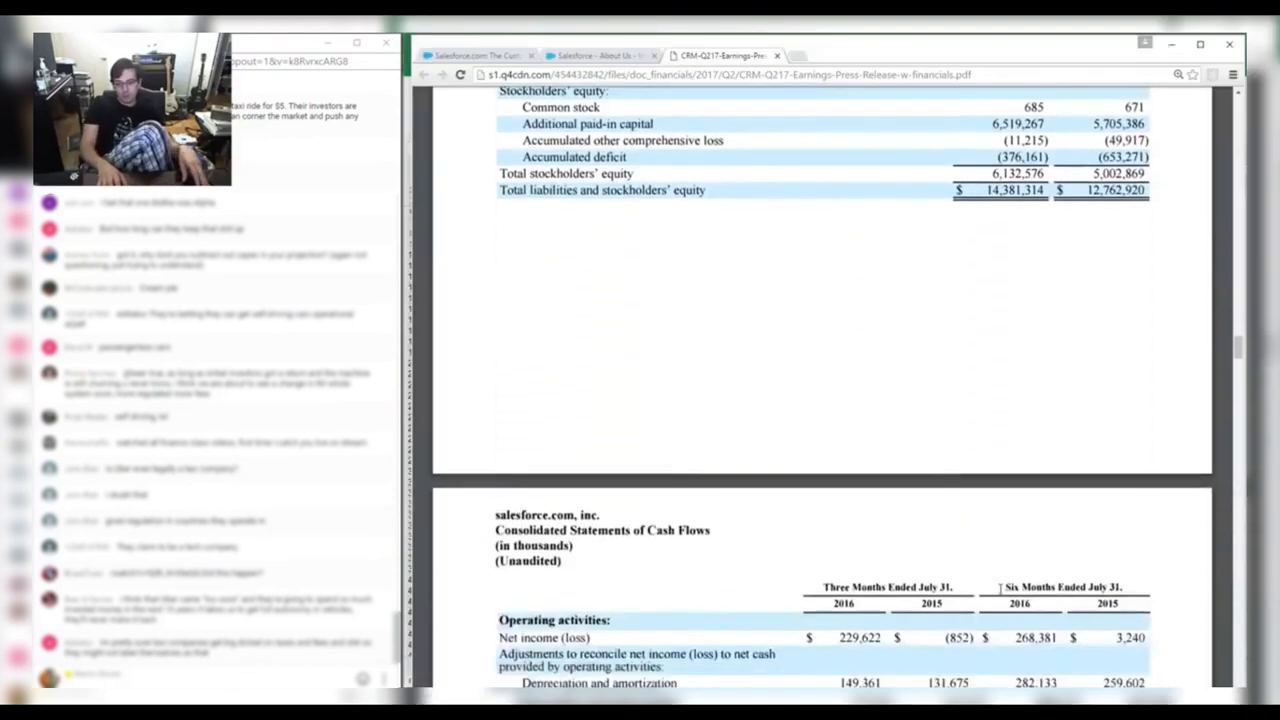
{"action": "key", "text": "alt+Tab"}
{"action": "type", "text": "Me"}
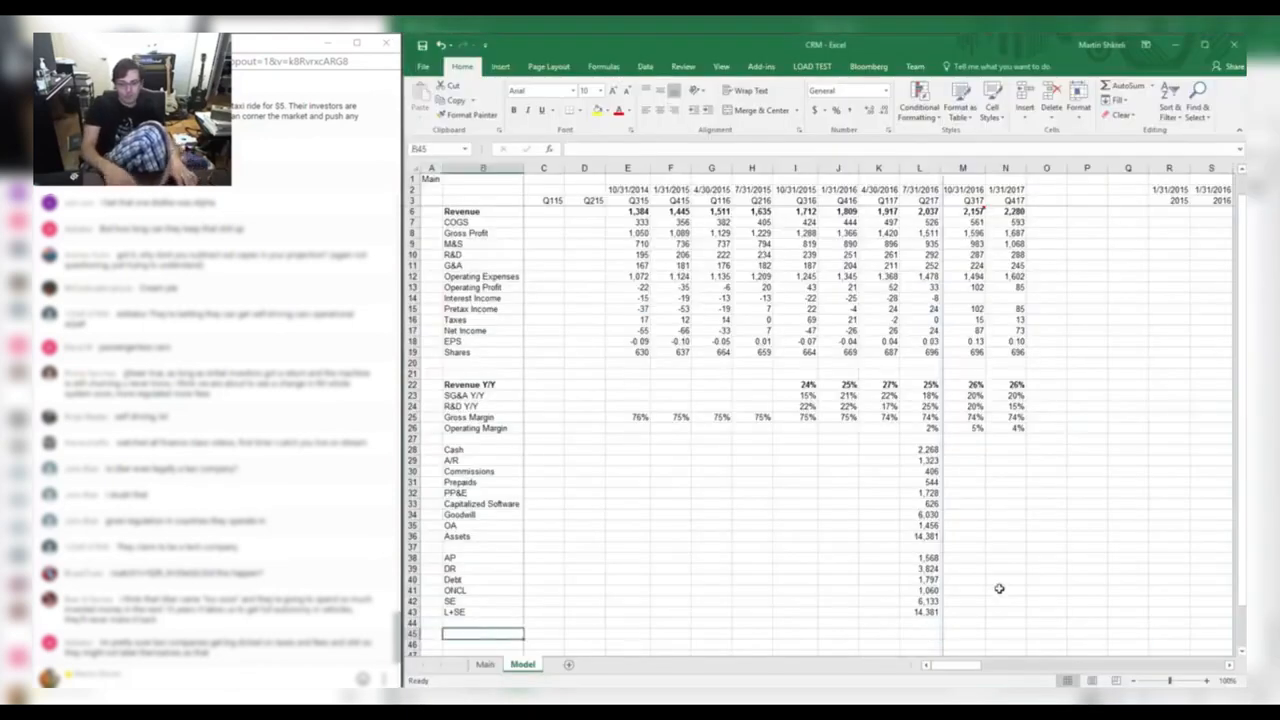
{"action": "key", "text": "Down"}
{"action": "type", "text": "Repo"}
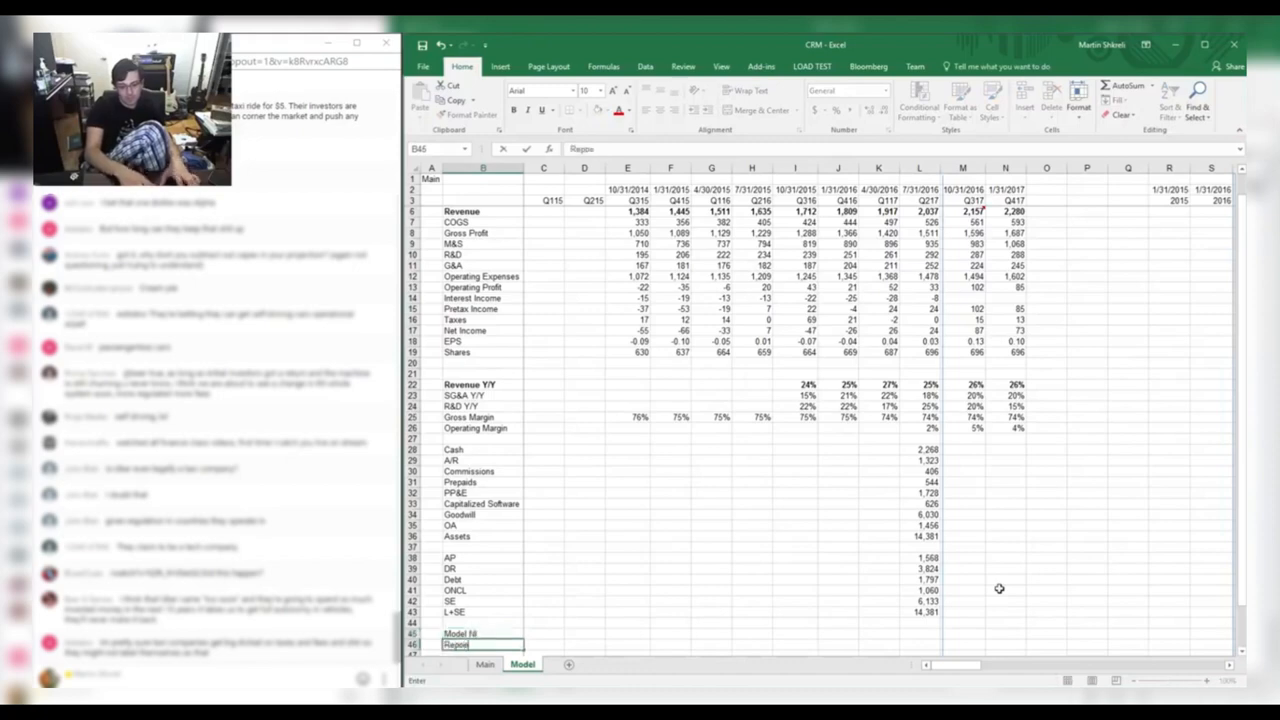
Link the Q217 Model NI in L45 to the income statement's net income in L17.
{"action": "key", "text": "Up"}
{"action": "key", "text": "Right"}
{"action": "key", "text": "Right"}
{"action": "key", "text": "Right"}
{"action": "key", "text": "Right"}
{"action": "key", "text": "Right"}
{"action": "key", "text": "Right"}
{"action": "key", "text": "Right"}
{"action": "key", "text": "Right"}
{"action": "key", "text": "Right"}
{"action": "key", "text": "Right"}
{"action": "key", "text": "Right"}
{"action": "key", "text": "Right"}
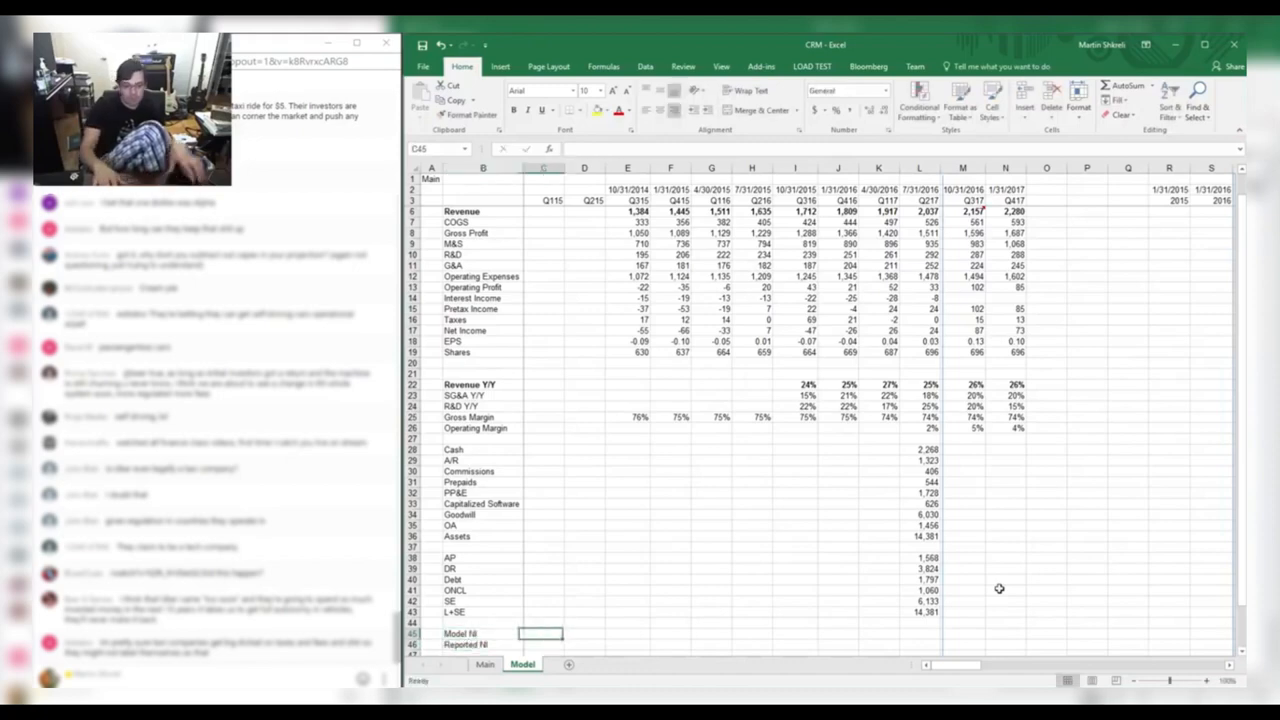
{"action": "key", "text": "Left"}
{"action": "key", "text": "Left"}
{"action": "key", "text": "alt+Tab"}
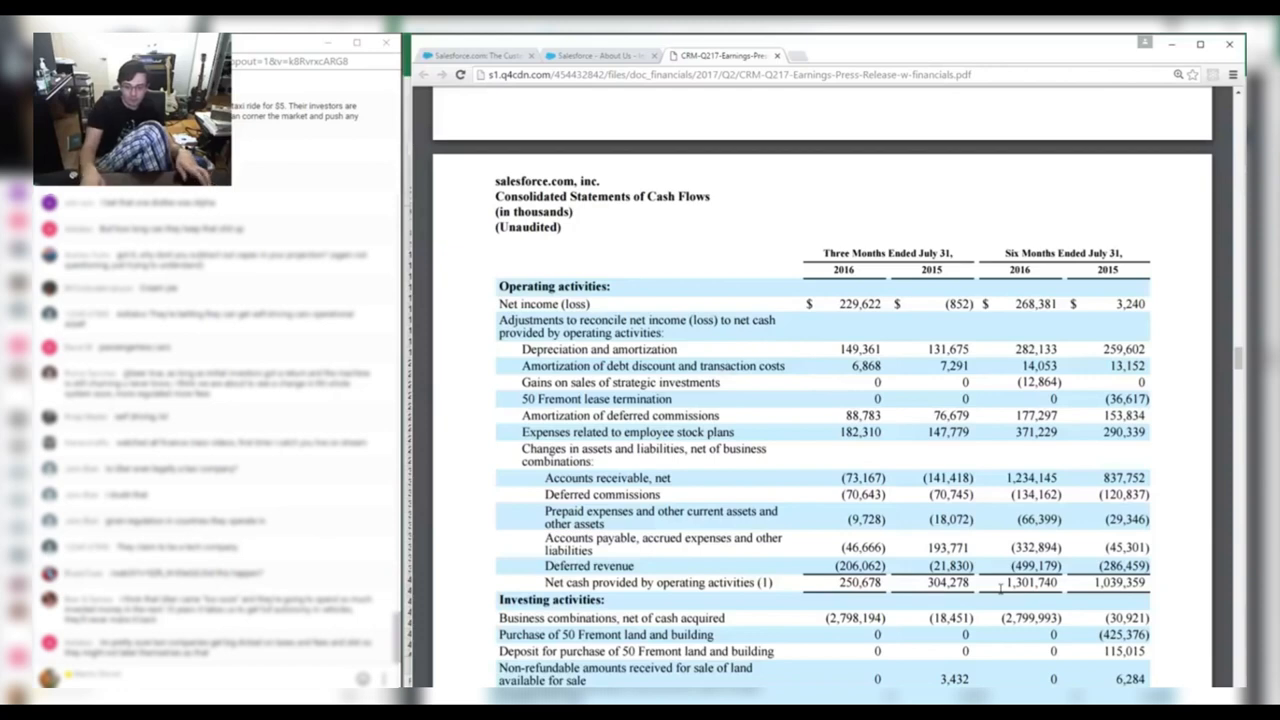
{"action": "key", "text": "alt+Tab"}
{"action": "type", "text": "9+"}
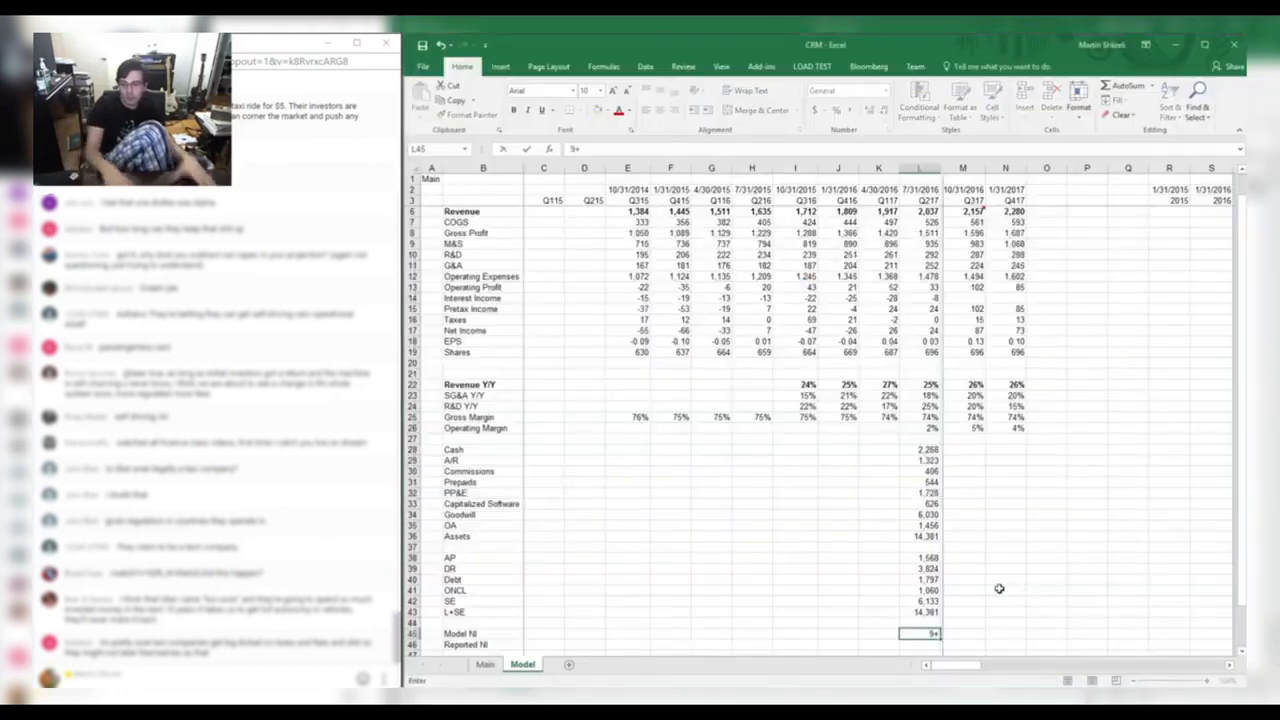
{"action": "left_click", "coordinate": [922, 330]}
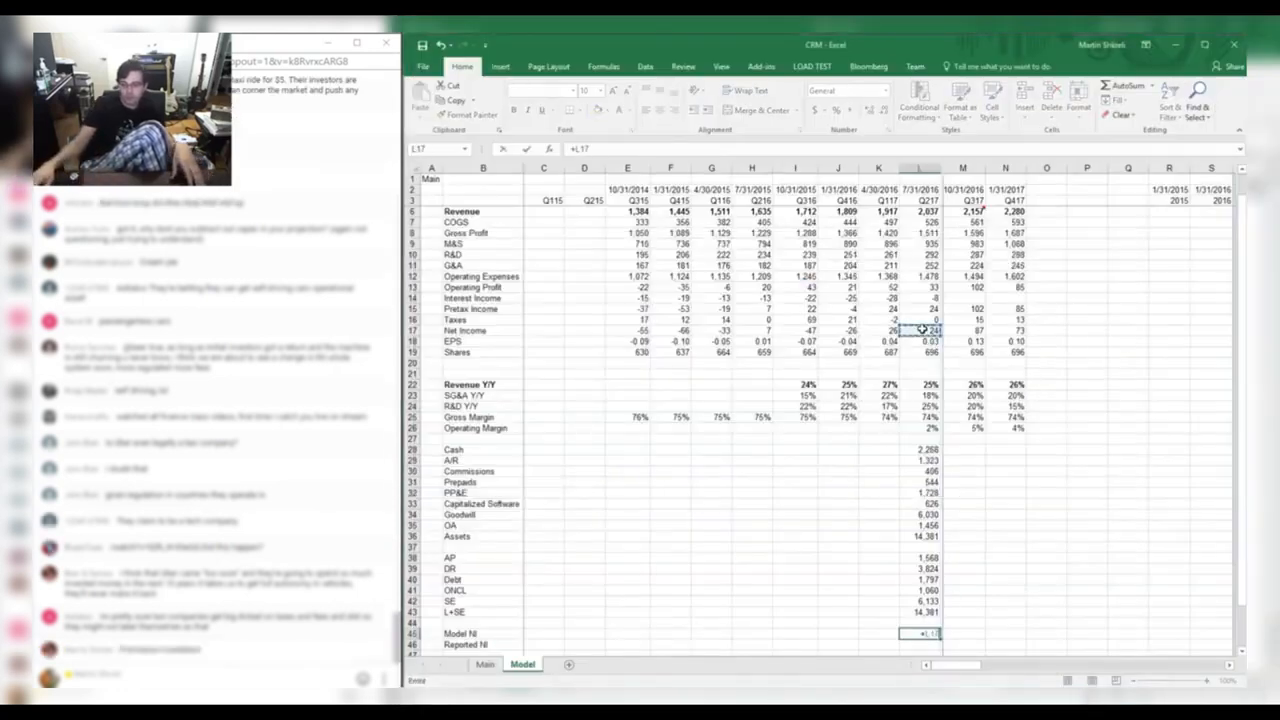
{"action": "scroll", "coordinate": [960, 340], "scroll_direction": "down", "scroll_amount": 7}
Enter the Q217 reported net income from the cash flow statement, 229.622, in L46.
{"action": "key", "text": "alt+Tab"}
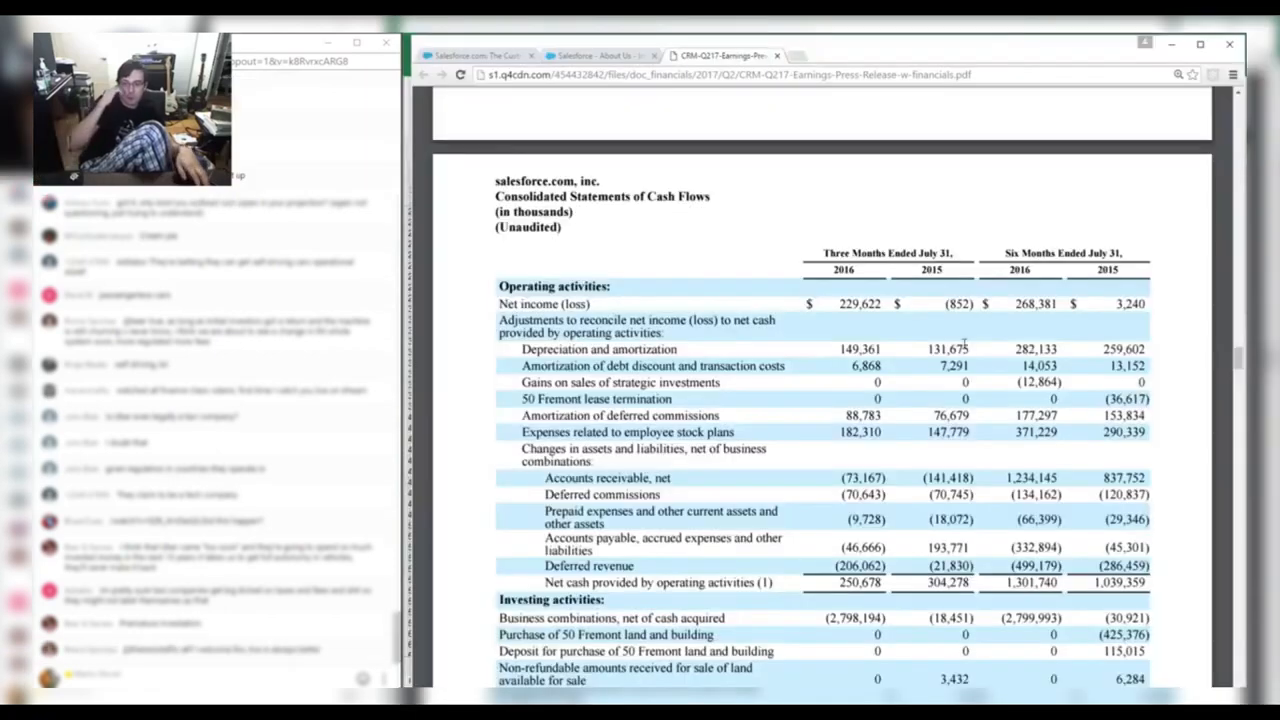
{"action": "key", "text": "alt+Tab"}
{"action": "type", "text": "229"}
{"action": "key", "text": "alt+Tab"}
{"action": "key", "text": "alt+Tab"}
{"action": "type", "text": ",622"}
{"action": "key", "text": "Return"}
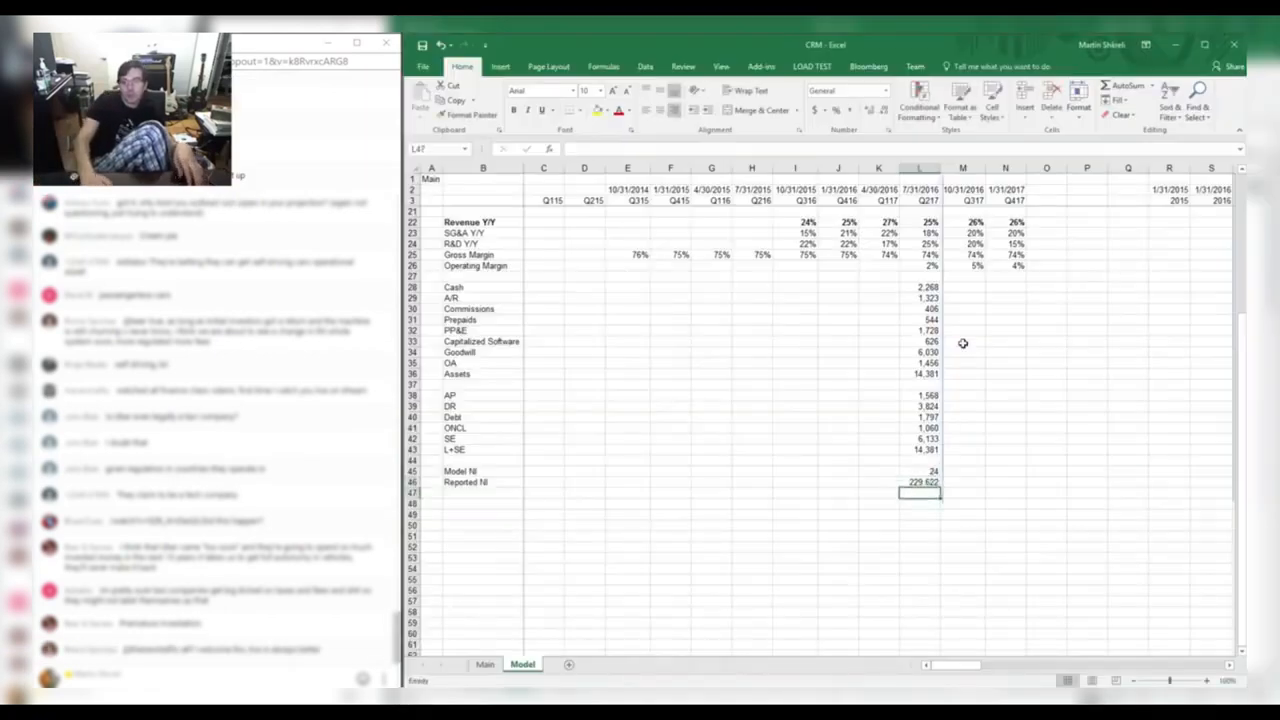
Enter the Q217 depreciation and amortization from the cash flow statement, 149.361, in L47.
{"action": "key", "text": "alt+Tab"}
{"action": "key", "text": "alt+Tab"}
{"action": "key", "text": "alt+Tab"}
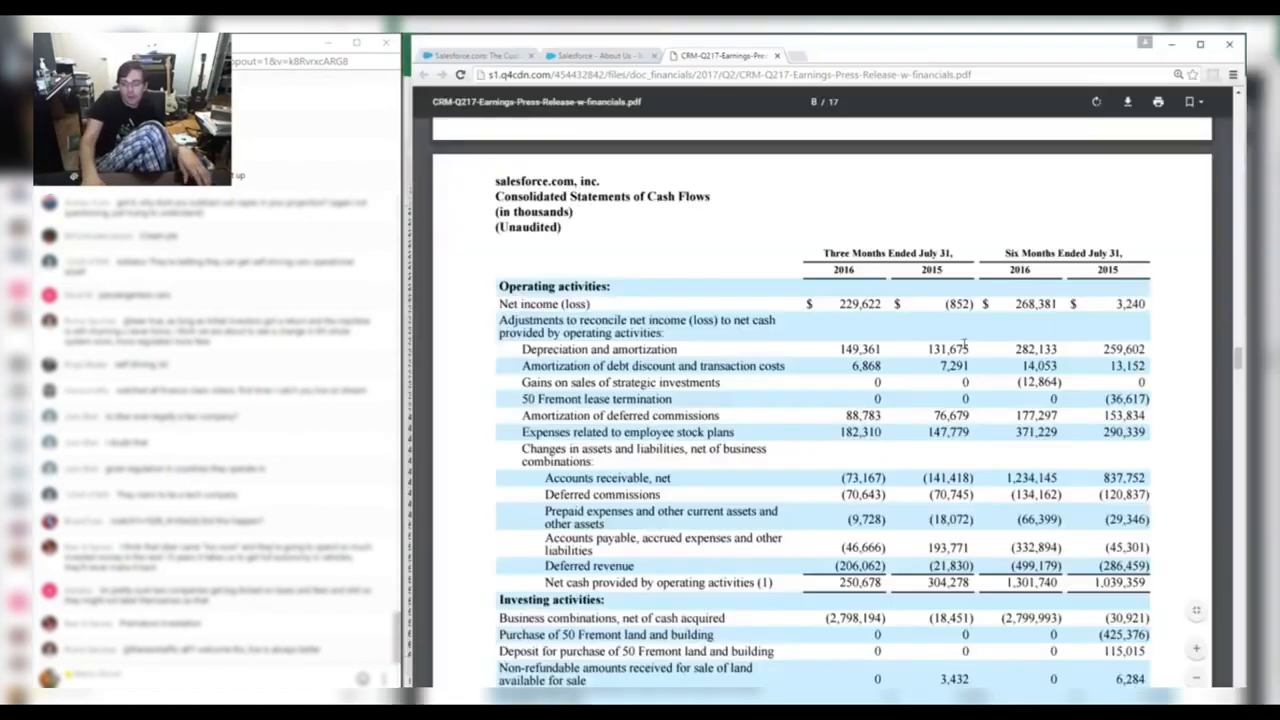
{"action": "key", "text": "alt+Tab"}
{"action": "type", "text": "149"}
{"action": "key", "text": "alt+Tab"}
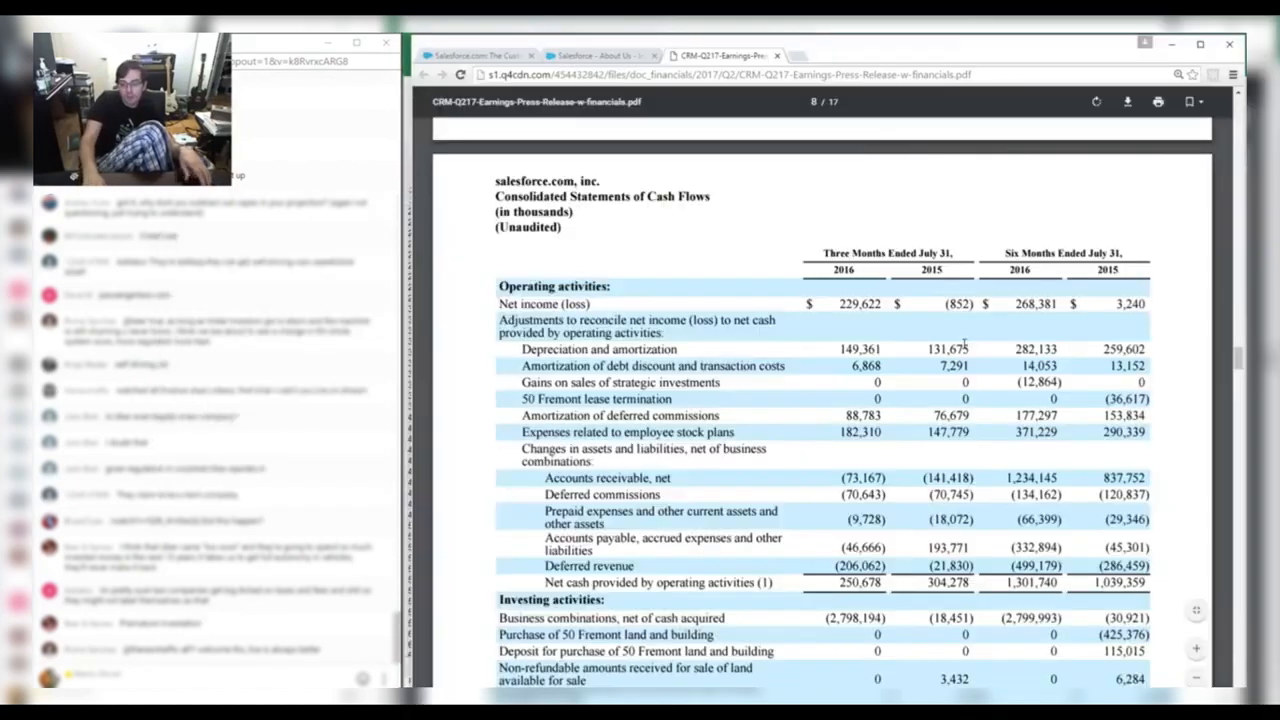
{"action": "key", "text": "alt+Tab"}
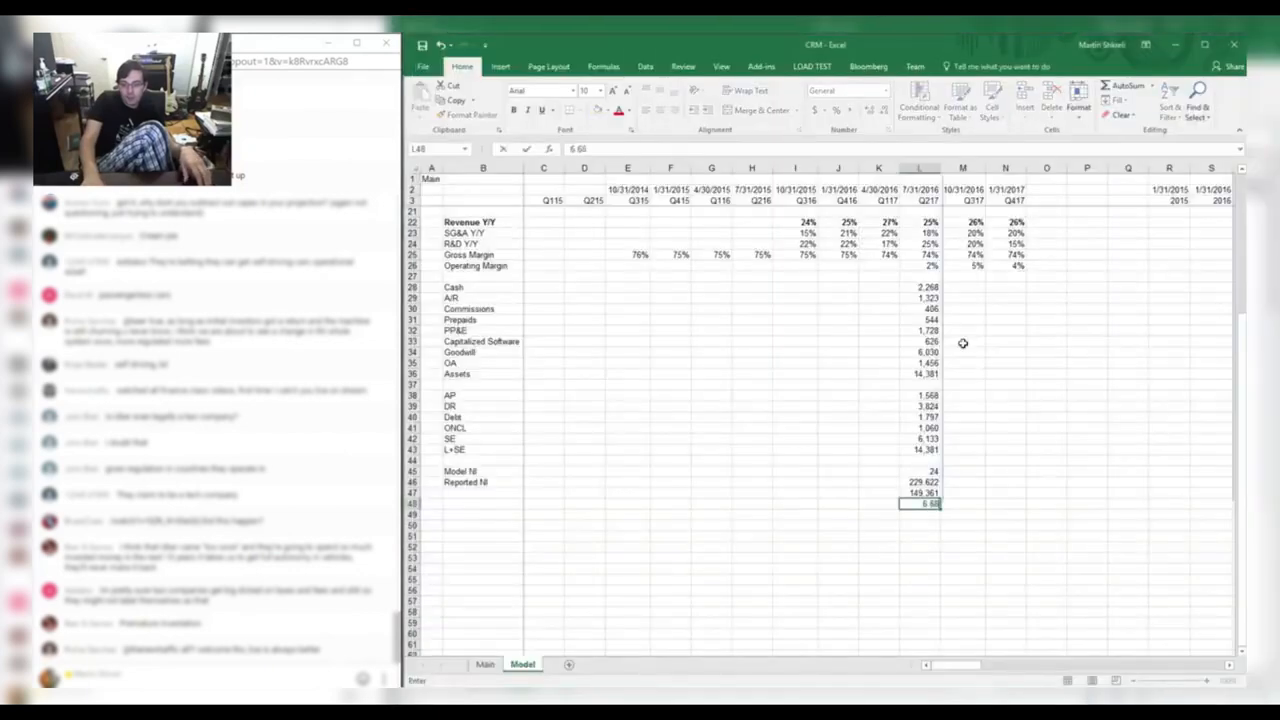
Enter the Q217 amortization of debt discount and transaction costs, 6.868, in L48.
{"action": "key", "text": "alt+Tab"}
{"action": "key", "text": "alt+Tab"}
{"action": "key", "text": "Return"}
{"action": "type", "text": "6,868"}
Enter the Q217 amortization of deferred commissions from the cash flow statement, 88.783, in L49.
{"action": "key", "text": "alt+Tab"}
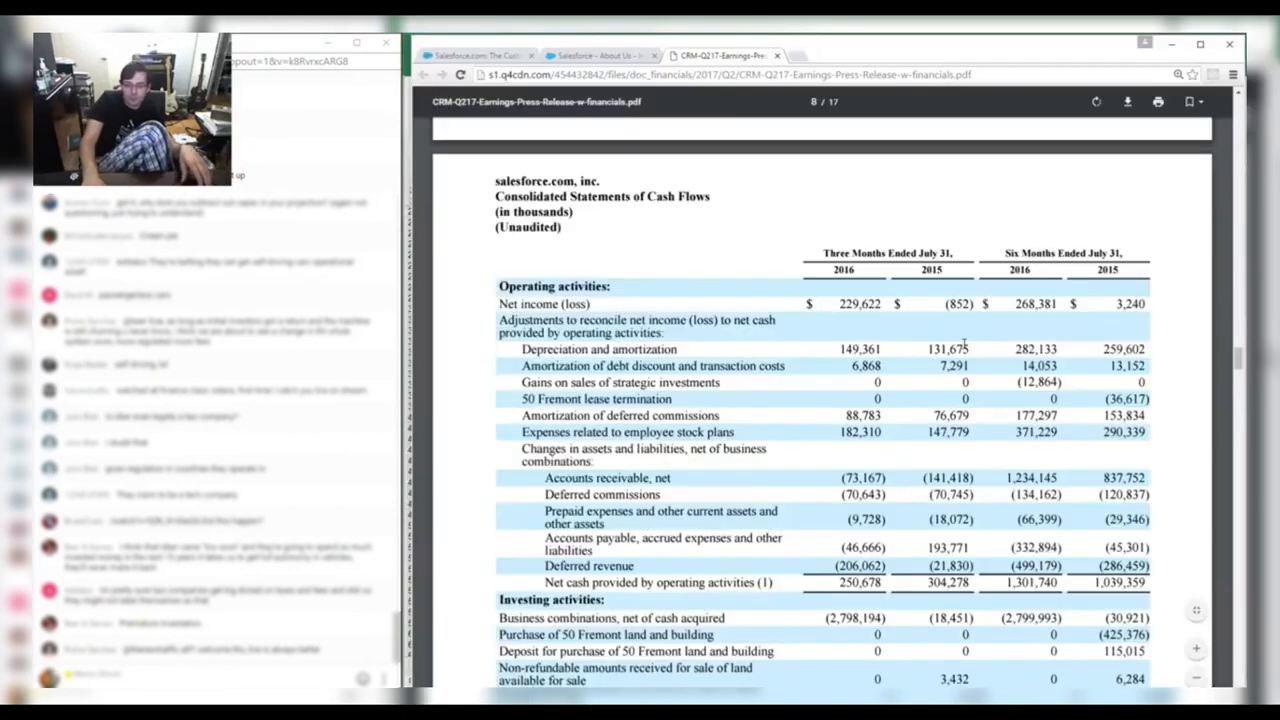
{"action": "key", "text": "alt+Tab"}
{"action": "key", "text": "Return"}
{"action": "type", "text": "88,78"}
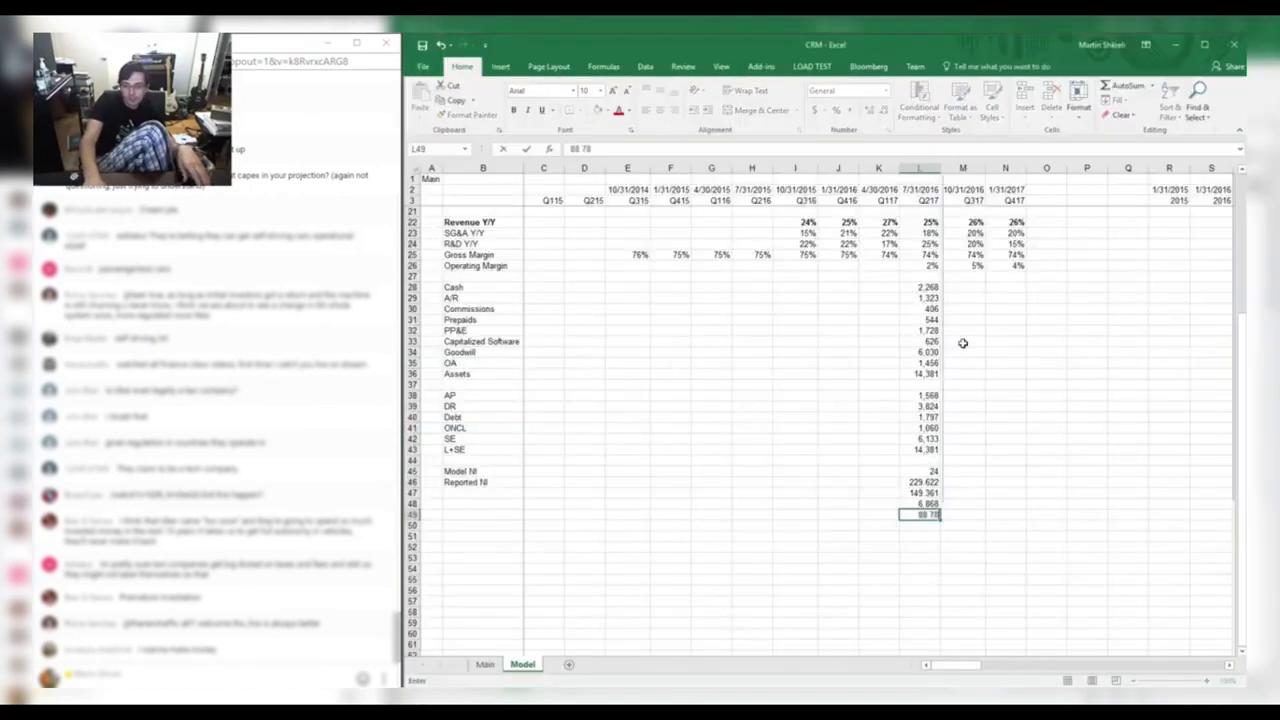
{"action": "type", "text": "3"}
Enter the Q217 employee stock plan expense, 182.31, in L50 and label the row SBC in B50.
{"action": "key", "text": "alt+Tab"}
{"action": "key", "text": "alt+Tab"}
{"action": "key", "text": "Return"}
{"action": "type", "text": "182"}
{"action": "key", "text": "ctrl+Left"}
{"action": "key", "text": "Right"}
{"action": "type", "text": "SBC"}
{"action": "key", "text": "Up"}
Extend the vertical divider line between columns L and M down past the cash flow rows.
{"action": "left_click_drag", "start_coordinate": [938, 363], "coordinate": [940, 503]}
{"action": "scroll", "coordinate": [940, 503], "scroll_direction": "down", "scroll_amount": 1}
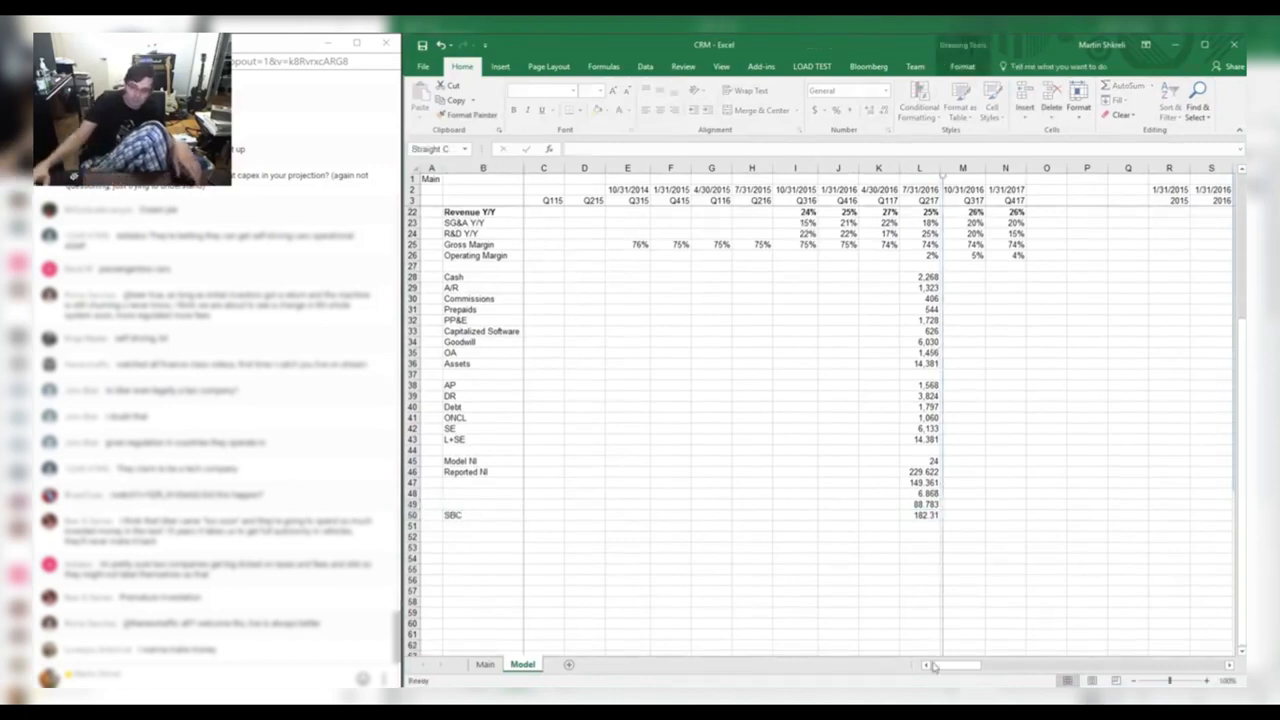
{"action": "left_click", "coordinate": [925, 536]}
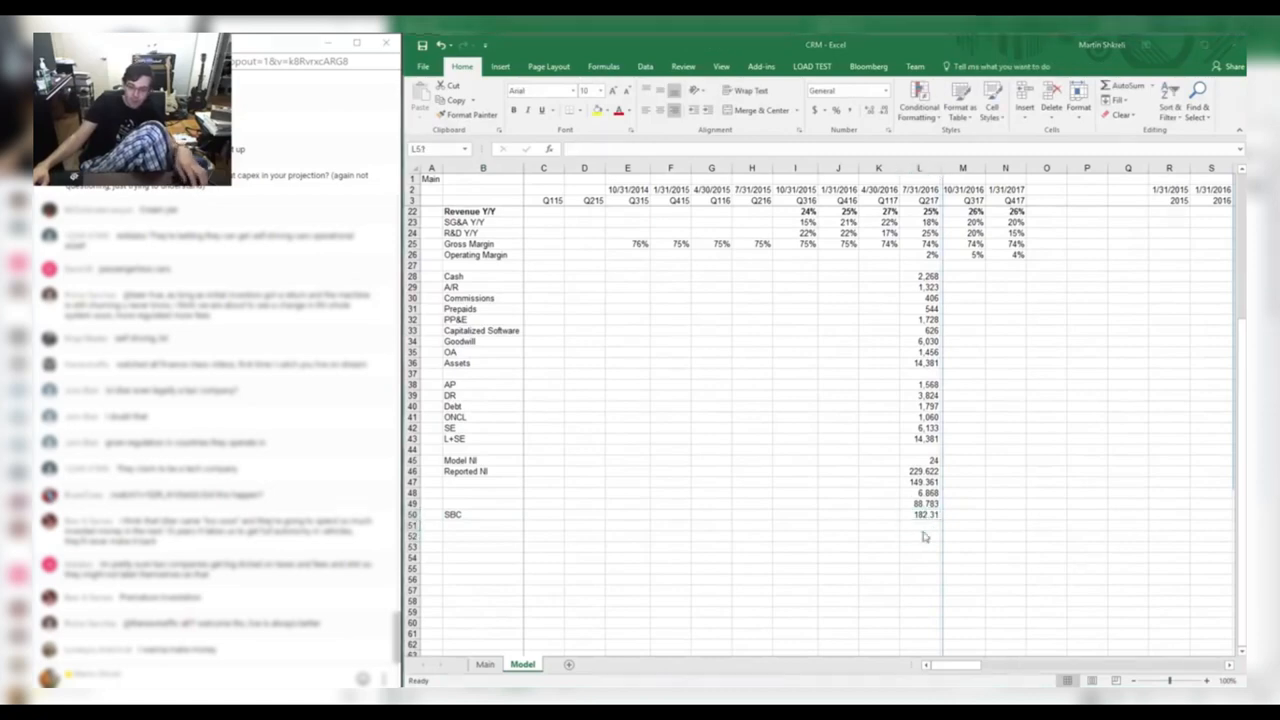
Combine the Q217 changes in assets and liabilities in L51 as -73.167-70.643-9.728-46.666-206.062.
{"action": "key", "text": "alt+Tab"}
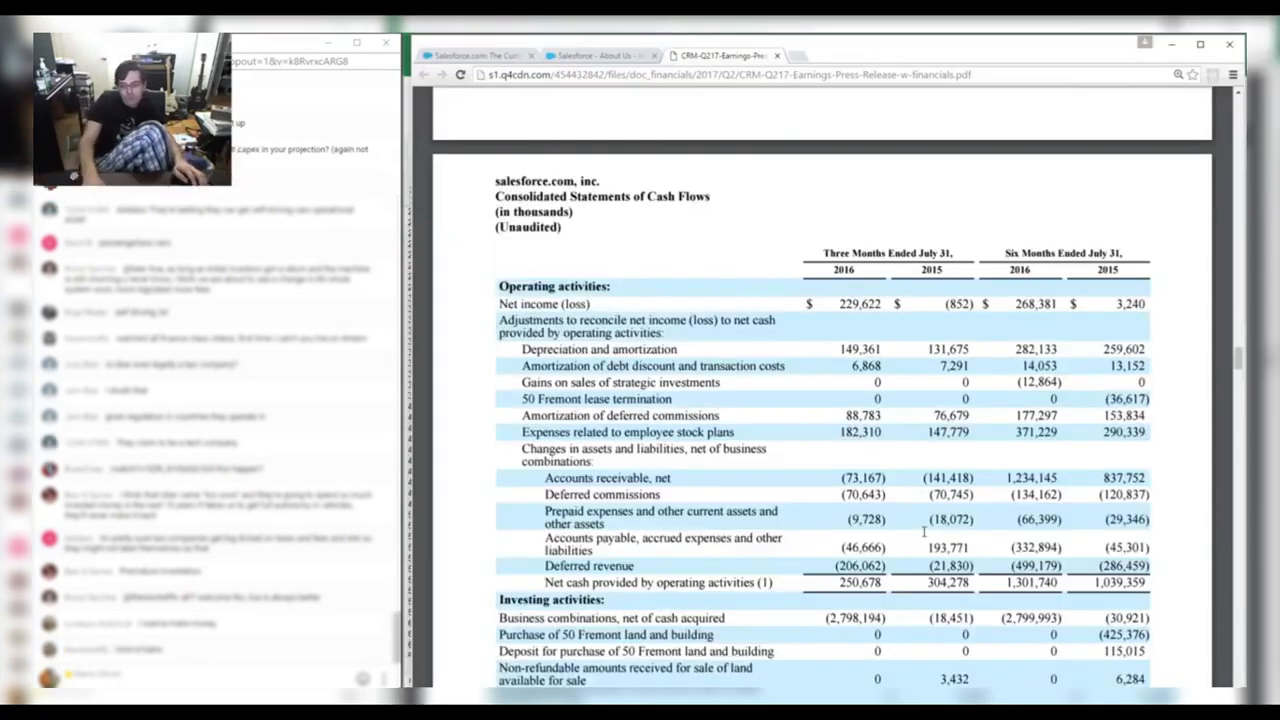
{"action": "key", "text": "alt+Tab"}
{"action": "key", "text": "alt+Tab"}
{"action": "key", "text": "alt+Tab"}
{"action": "type", "text": "-73"}
{"action": "key", "text": "alt+Tab"}
{"action": "key", "text": "alt+Tab"}
{"action": "type", "text": ".167-70.64"}
{"action": "key", "text": "alt+Tab"}
{"action": "key", "text": "alt+Tab"}
{"action": "type", "text": "3-9.728"}
{"action": "key", "text": "alt+Tab"}
{"action": "key", "text": "alt+Tab"}
{"action": "type", "text": "-48.66"}
{"action": "key", "text": "alt+Tab"}
{"action": "key", "text": "alt+Tab"}
{"action": "type", "text": "6-206.062"}
{"action": "key", "text": "Return"}
Total the Q217 operating cash flow in L52 with =SUM(L46:L51) and compare it with the press release's figure.
{"action": "type", "text": "=sum("}
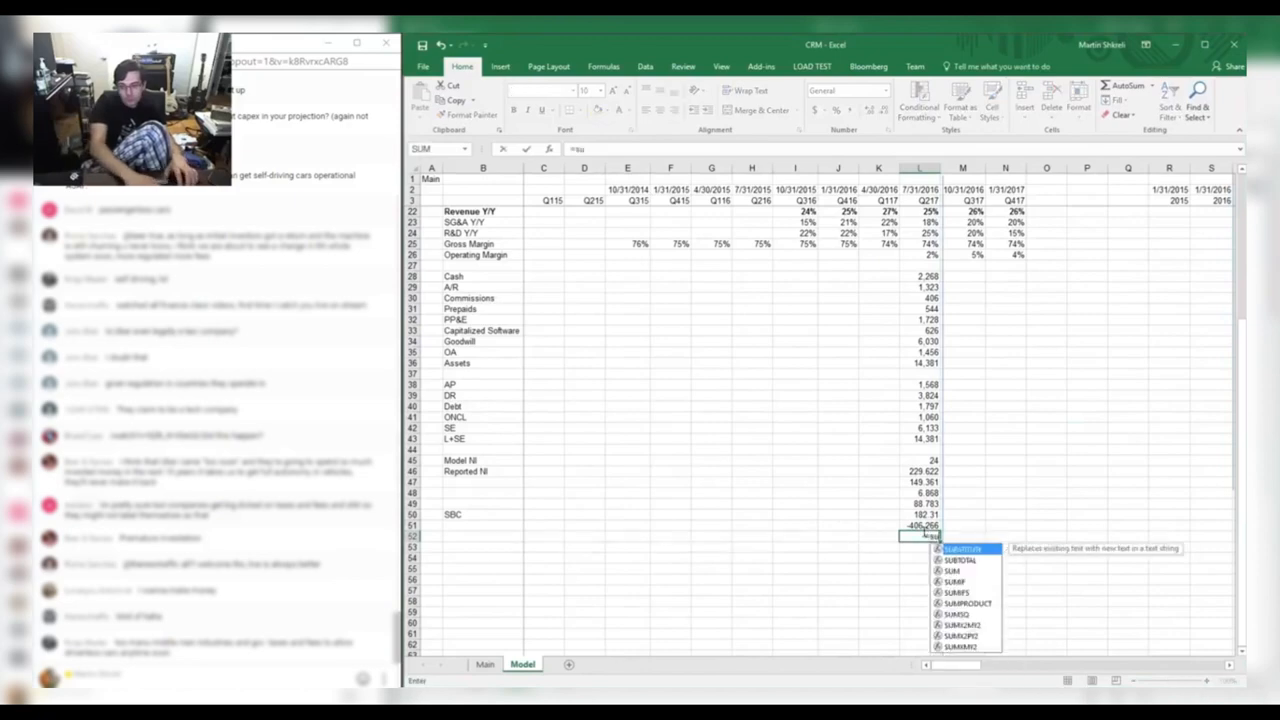
{"action": "key", "text": "Up"}
{"action": "key", "text": "shift+Up"}
{"action": "key", "text": "shift+Up"}
{"action": "key", "text": "shift+Up"}
{"action": "key", "text": "shift+Up"}
{"action": "key", "text": "shift+Up"}
{"action": "key", "text": "shift+Up"}
{"action": "key", "text": "Return"}
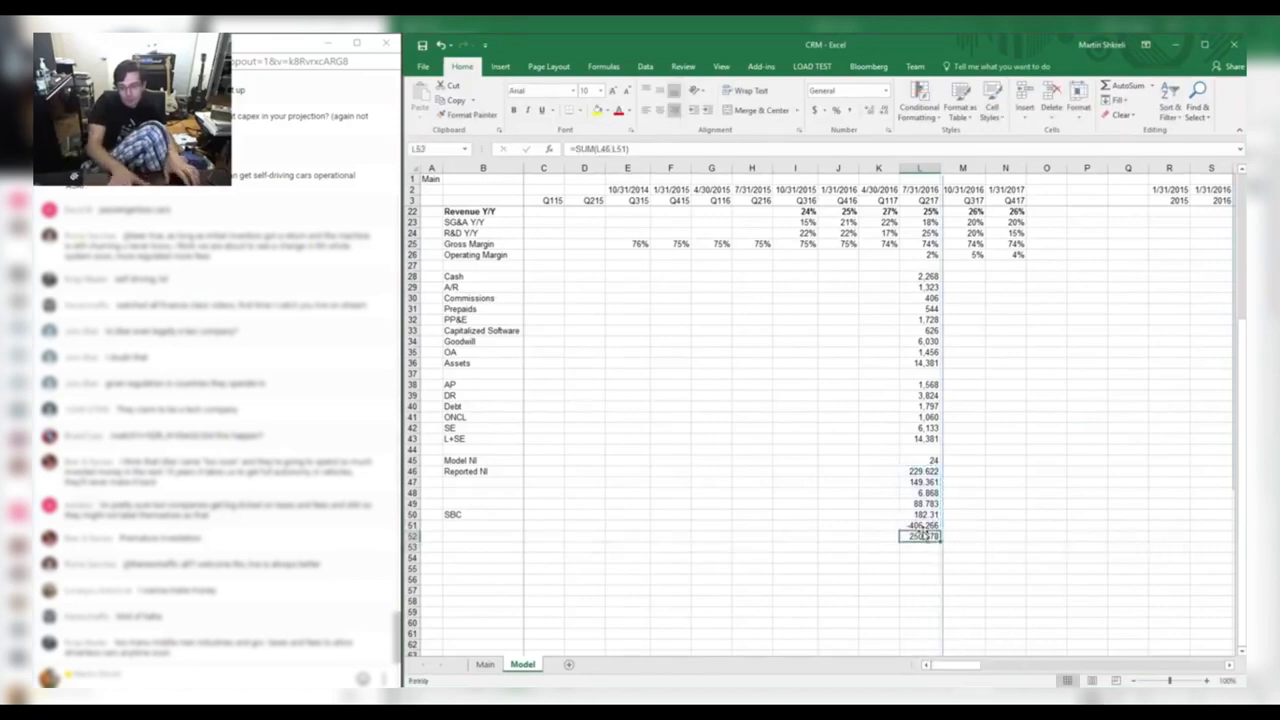
{"action": "key", "text": "alt+Tab"}
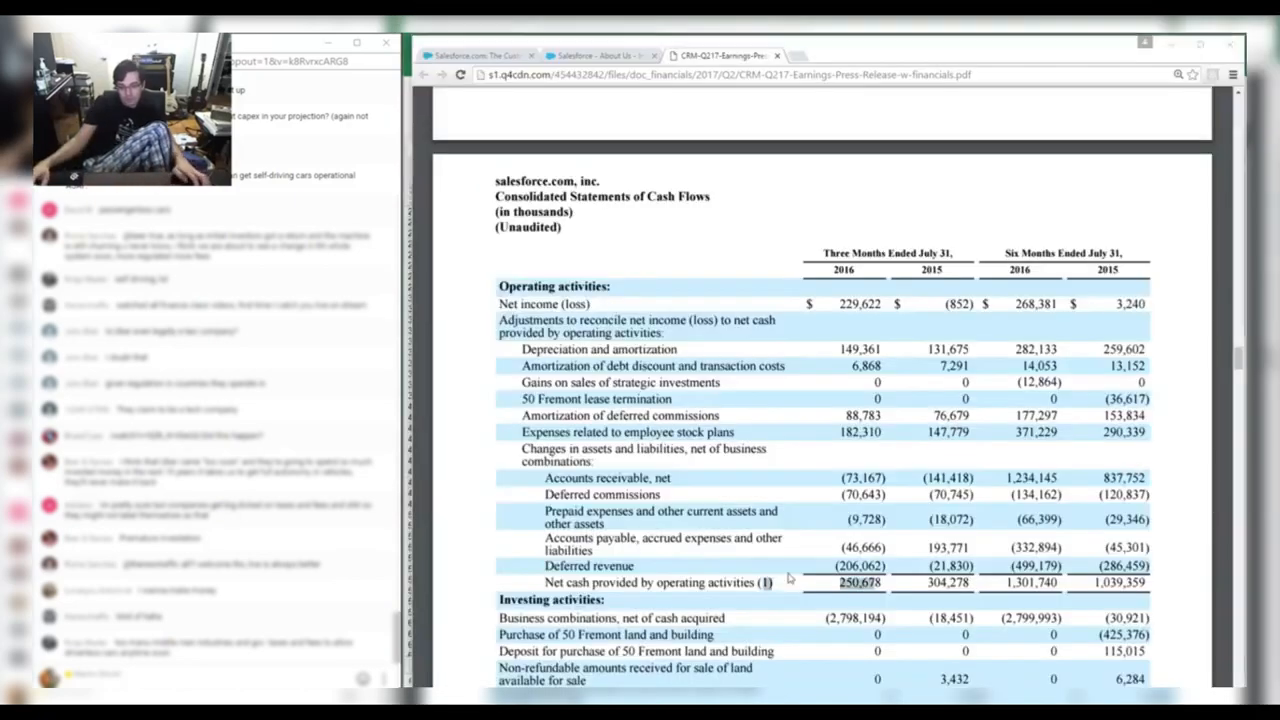
Label the operating cash flow total CFFO in B52 and the working capital row WC in B51.
{"action": "key", "text": "alt+Tab"}
{"action": "key", "text": "Left"}
{"action": "key", "text": "Left"}
{"action": "key", "text": "Left"}
{"action": "key", "text": "Left"}
{"action": "key", "text": "Left"}
{"action": "key", "text": "Left"}
{"action": "key", "text": "Left"}
{"action": "key", "text": "Left"}
{"action": "key", "text": "Left"}
{"action": "key", "text": "Left"}
{"action": "type", "text": "CF"}
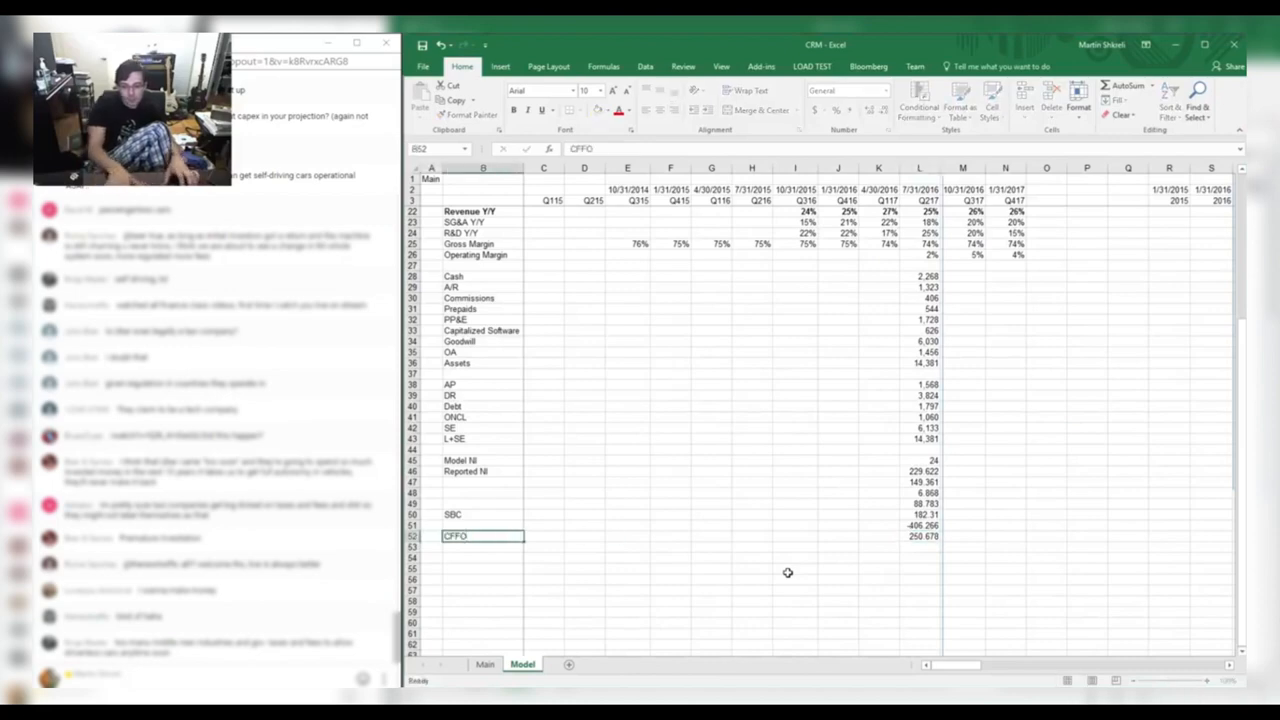
{"action": "key", "text": "Up"}
{"action": "type", "text": "WC"}
{"action": "key", "text": "Up"}
{"action": "key", "text": "Up"}
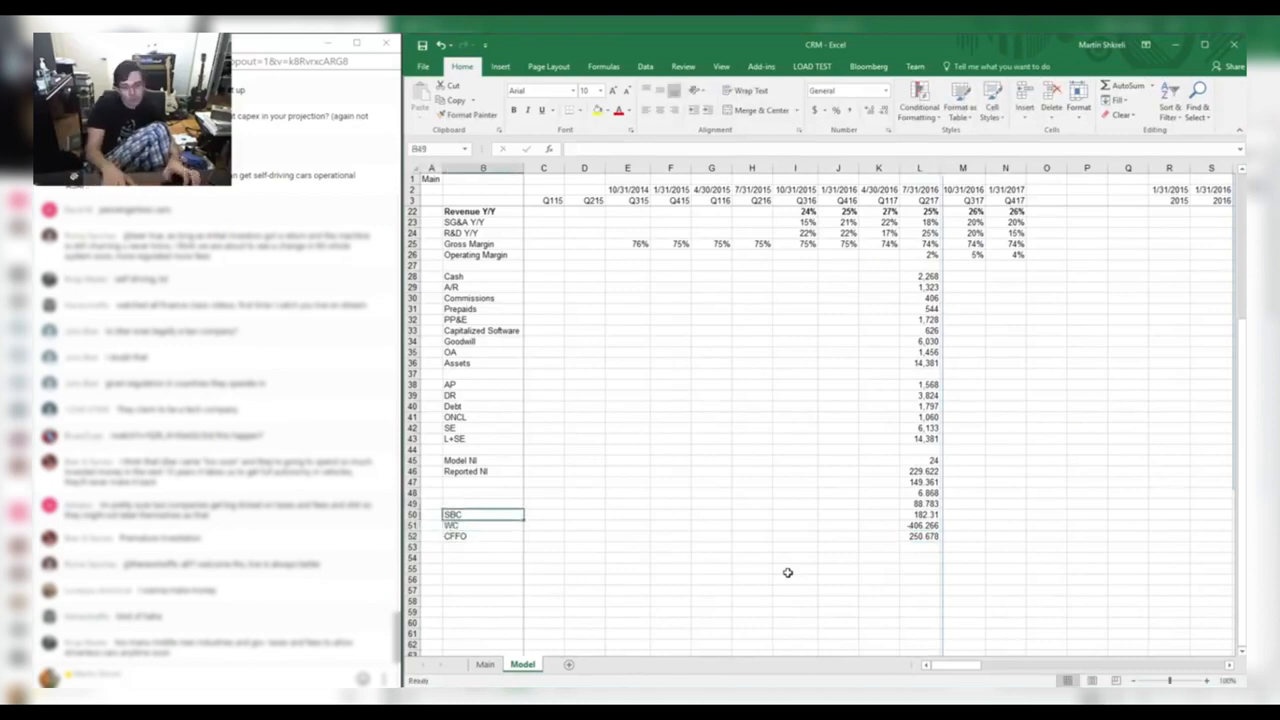
Check the 88.783 item in the cash flow statement and label its row Amort of Commissions in B49.
{"action": "key", "text": "ctrl+Right"}
{"action": "key", "text": "Left"}
{"action": "key", "text": "alt+Tab"}
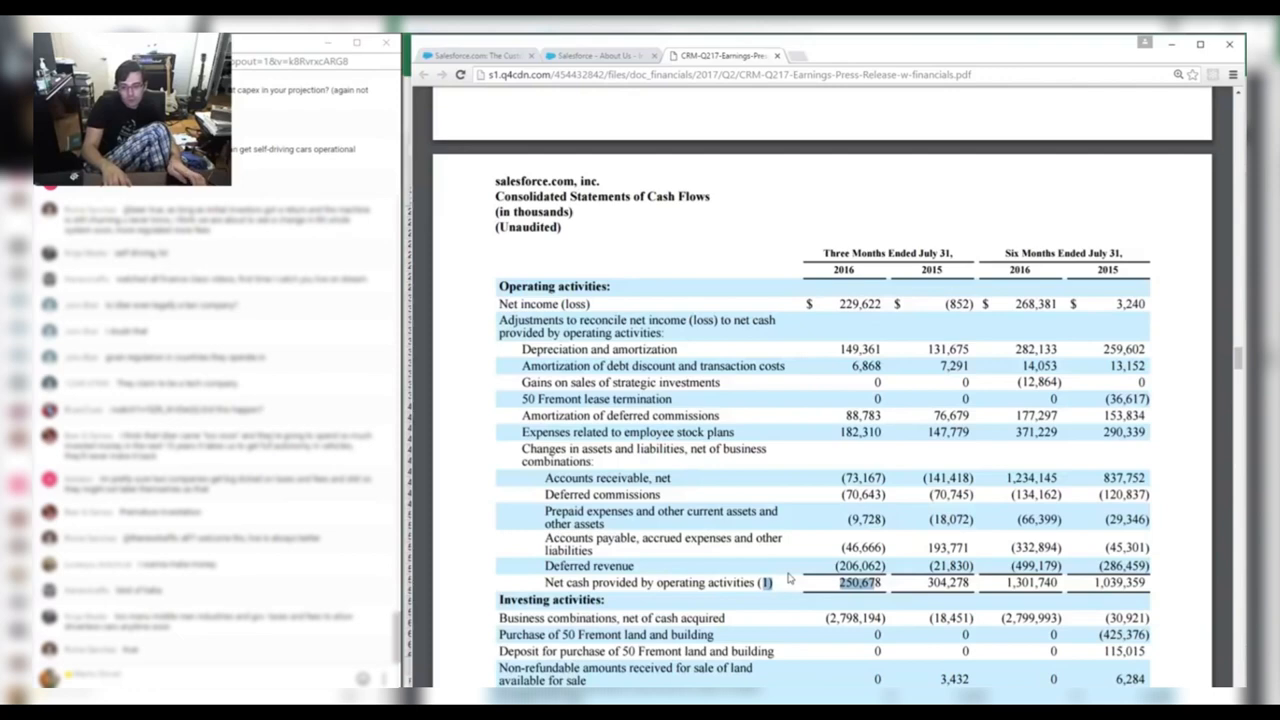
{"action": "key", "text": "alt+Tab"}
{"action": "key", "text": "Left"}
{"action": "key", "text": "Left"}
{"action": "key", "text": "Left"}
{"action": "key", "text": "Left"}
{"action": "key", "text": "Left"}
{"action": "key", "text": "Left"}
{"action": "key", "text": "Left"}
{"action": "key", "text": "Left"}
{"action": "key", "text": "Left"}
{"action": "type", "text": "A"}
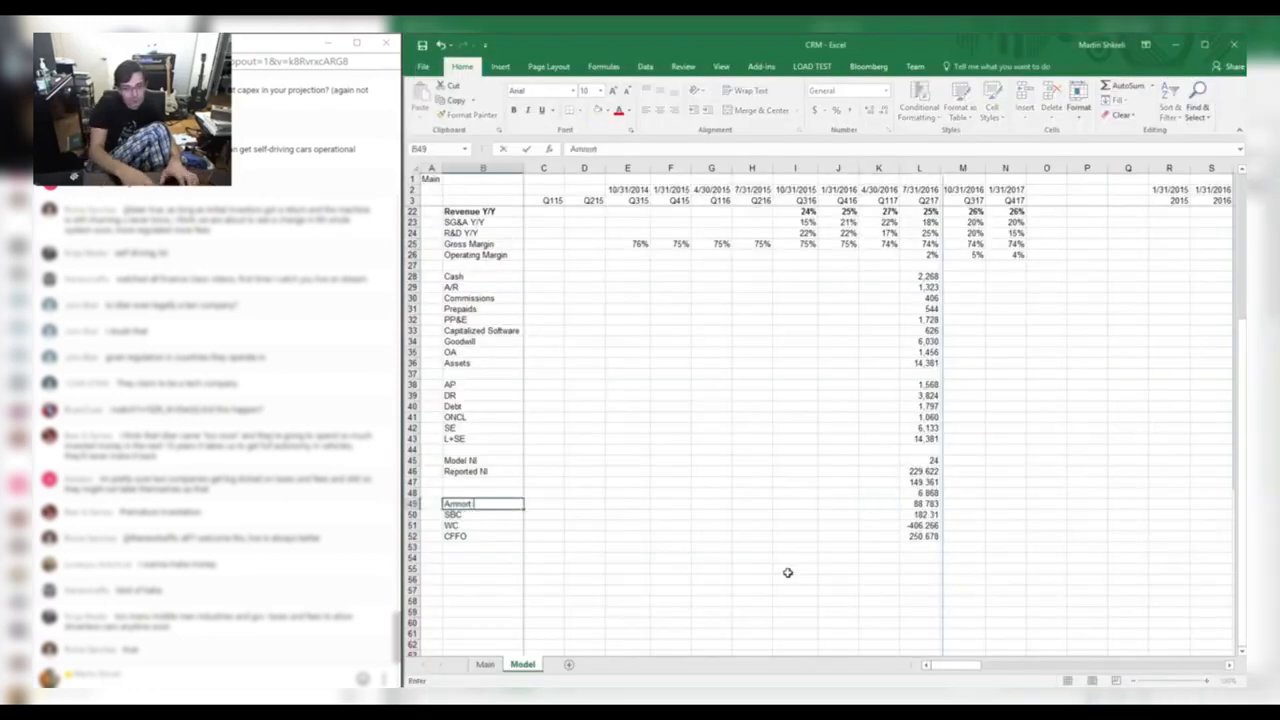
{"action": "type", "text": "Amort of Commissions"}
{"action": "key", "text": "Up"}
Label the two remaining adjustment rows Amort of Debt in B48 and D&A in B47.
{"action": "key", "text": "alt+Tab"}
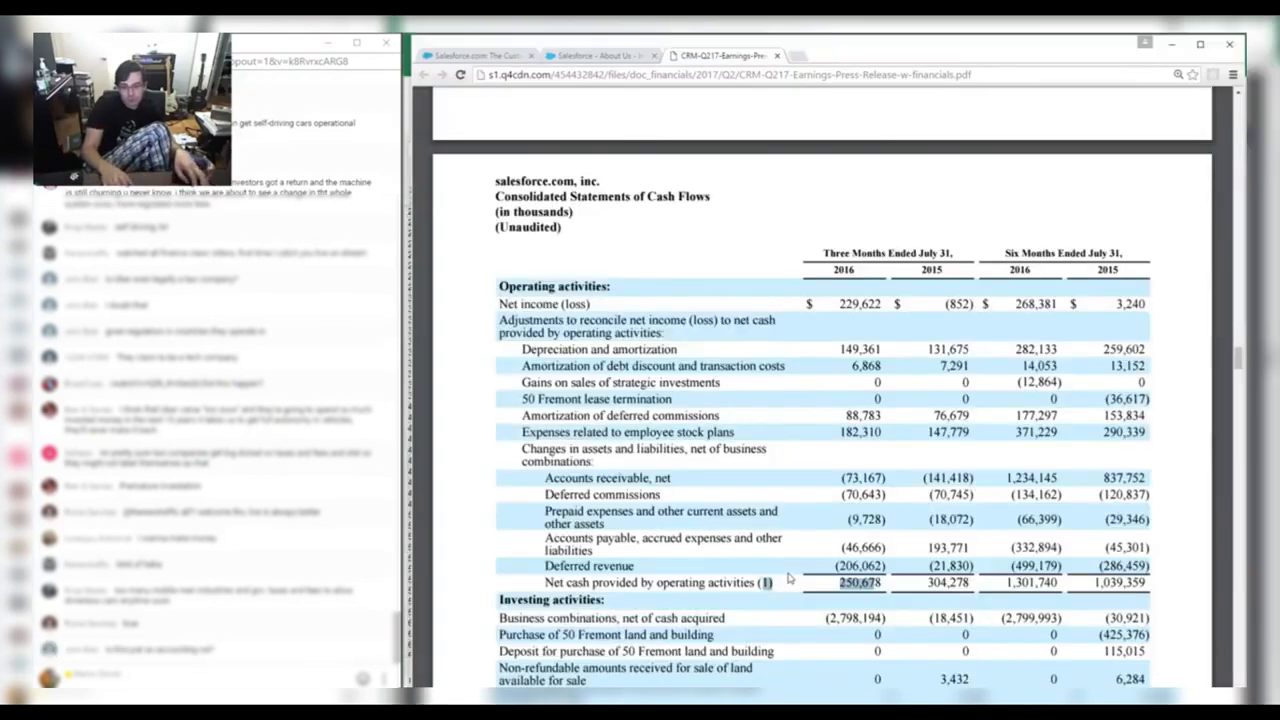
{"action": "key", "text": "alt+Tab"}
{"action": "type", "text": "Amort of "}
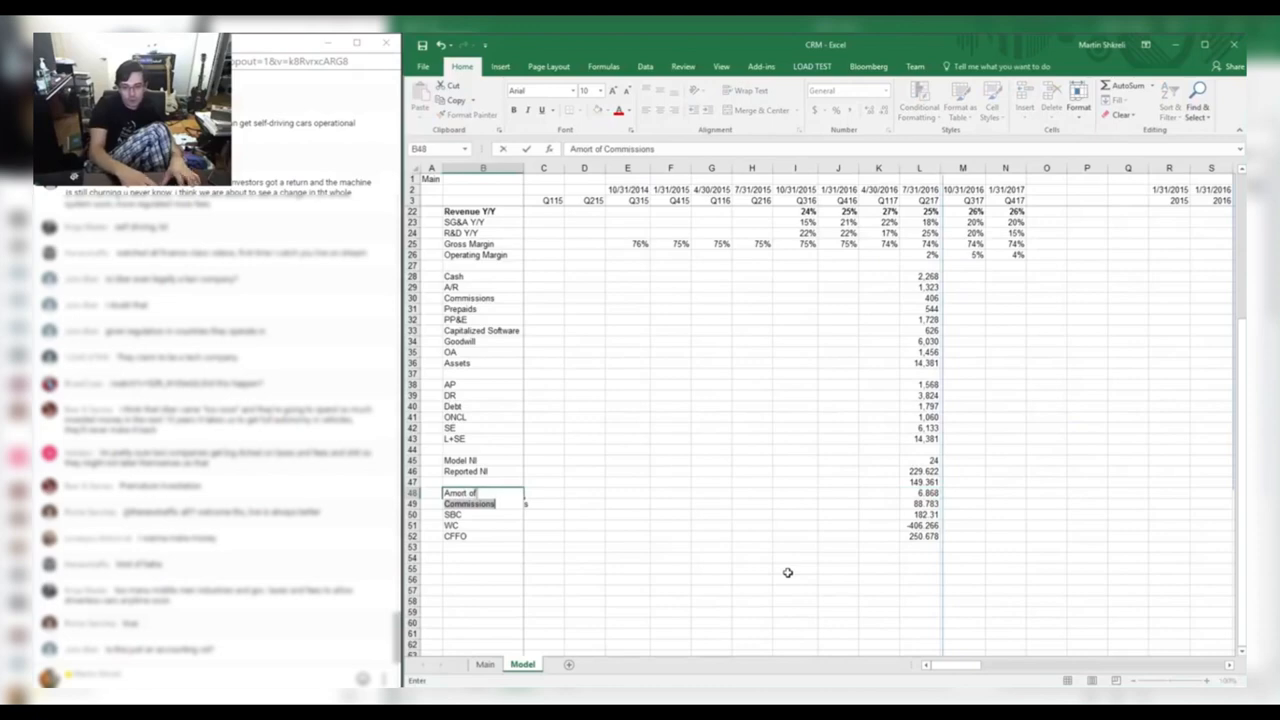
{"action": "type", "text": "D"}
{"action": "key", "text": "Up"}
{"action": "type", "text": "D&A"}
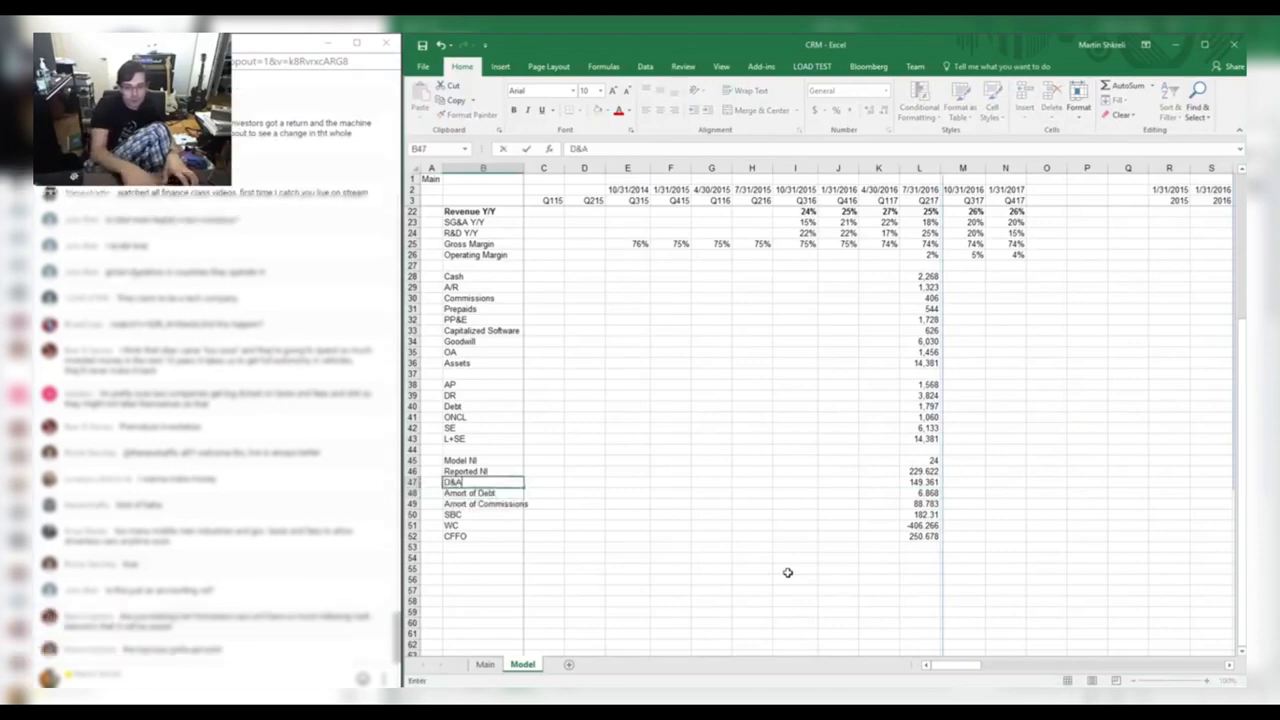
Format the cash flow rows 45 to 52 as numbers with zero decimal places.
{"action": "key", "text": "ctrl+Right"}
{"action": "key", "text": "Up"}
{"action": "key", "text": "Up"}
{"action": "key", "text": "shift+space"}
{"action": "key", "text": "ctrl+shift+Down"}
{"action": "key", "text": "ctrl+1"}
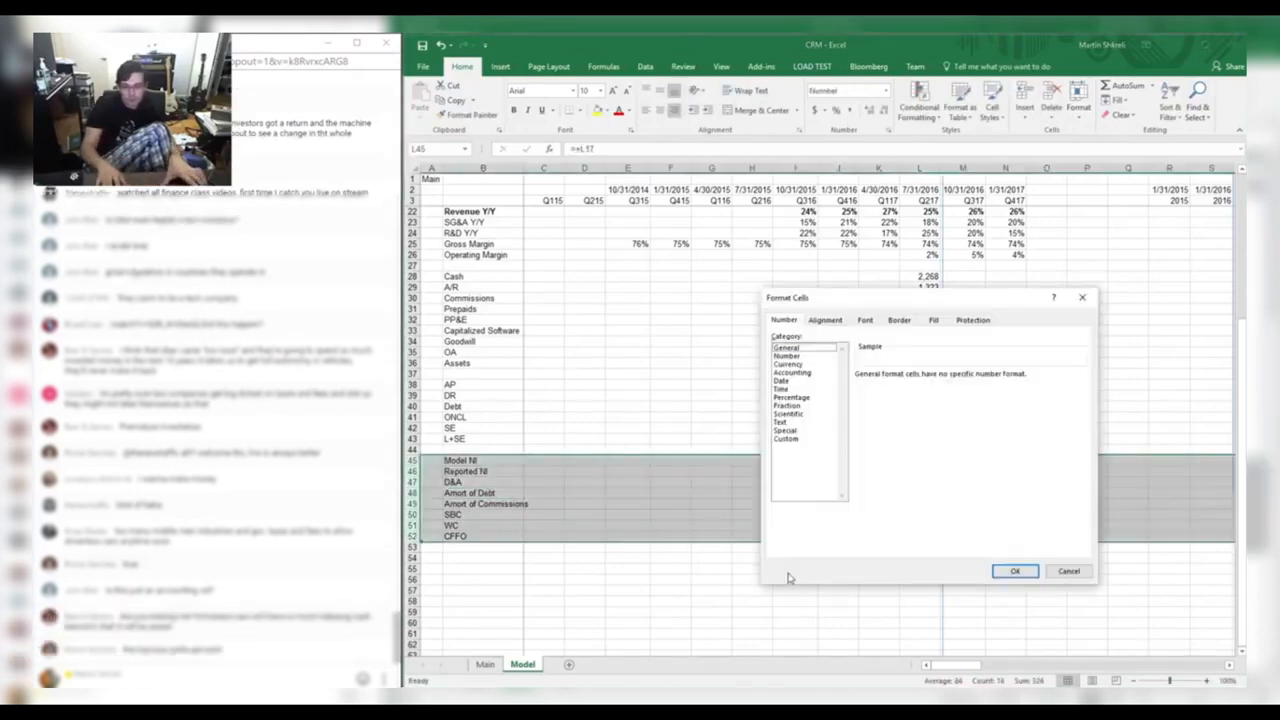
{"action": "key", "text": "Down"}
{"action": "key", "text": "Tab"}
{"action": "type", "text": "0"}
{"action": "key", "text": "Tab"}
{"action": "key", "text": "Return"}
Enter the Q217 cash paid for business combinations, -2798.194, in L54 and label the row Acquisitions in B54.
{"action": "key", "text": "Down"}
{"action": "key", "text": "Down"}
{"action": "key", "text": "Down"}
{"action": "key", "text": "Down"}
{"action": "key", "text": "Down"}
{"action": "key", "text": "Down"}
{"action": "key", "text": "Down"}
{"action": "key", "text": "Down"}
{"action": "key", "text": "Down"}
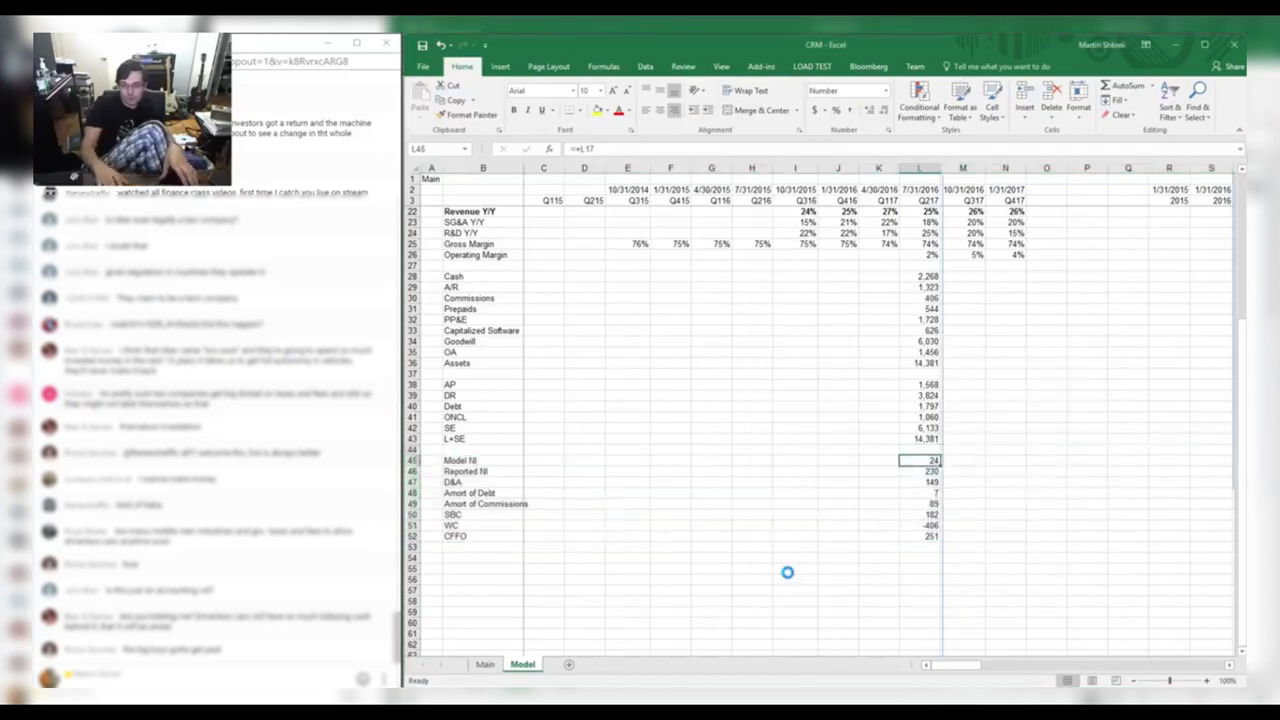
{"action": "key", "text": "alt+Tab"}
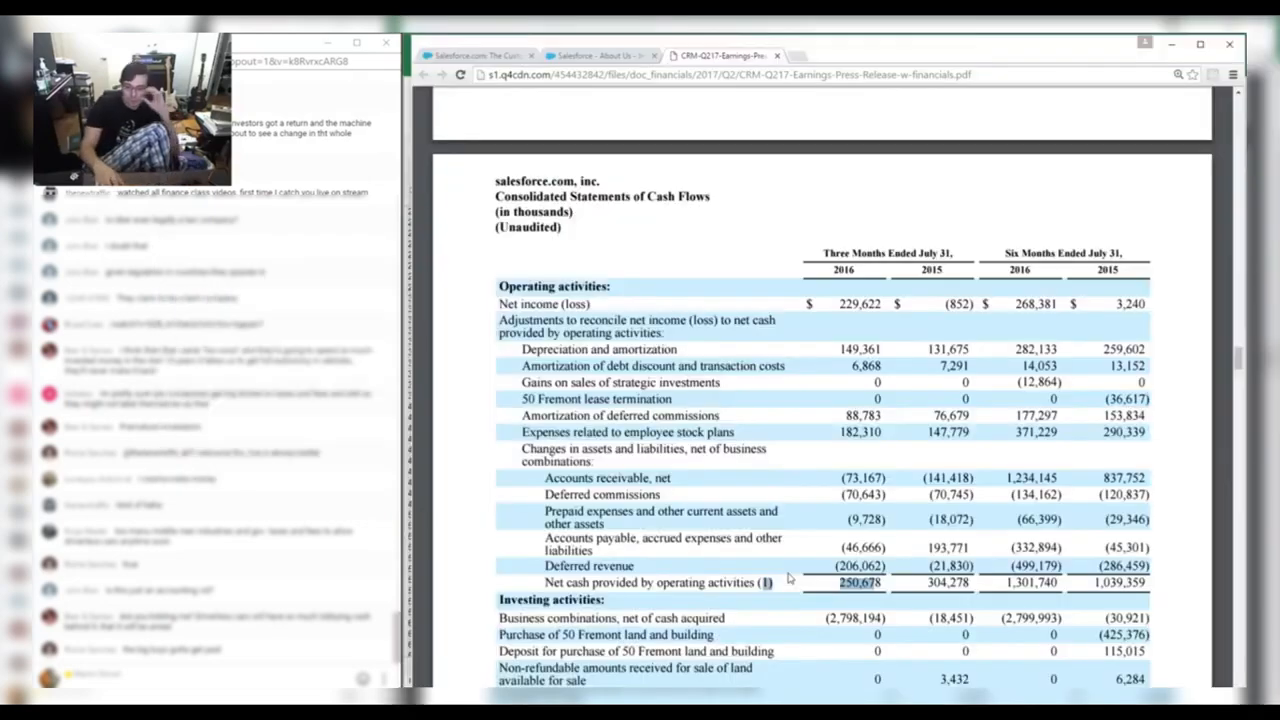
{"action": "key", "text": "alt+Tab"}
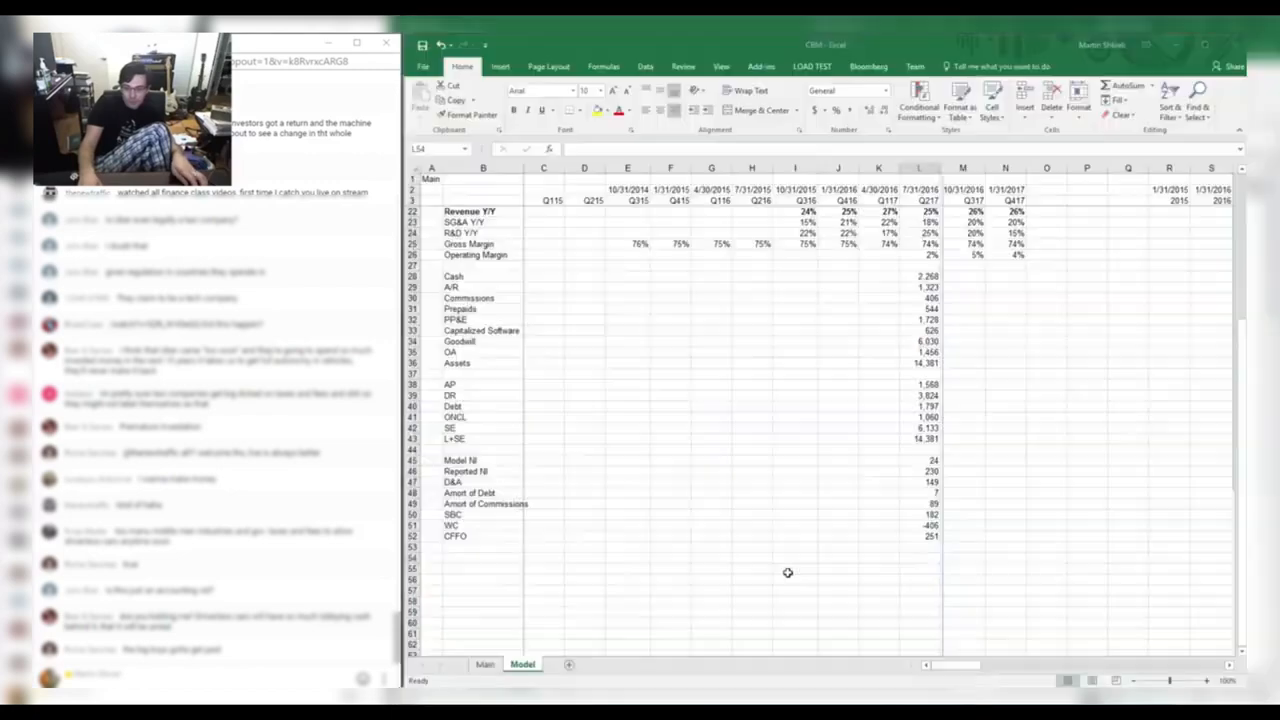
{"action": "type", "text": "-2798"}
{"action": "key", "text": "alt+Tab"}
{"action": "key", "text": "alt+Tab"}
{"action": "key", "text": "ctrl+Left"}
{"action": "key", "text": "Right"}
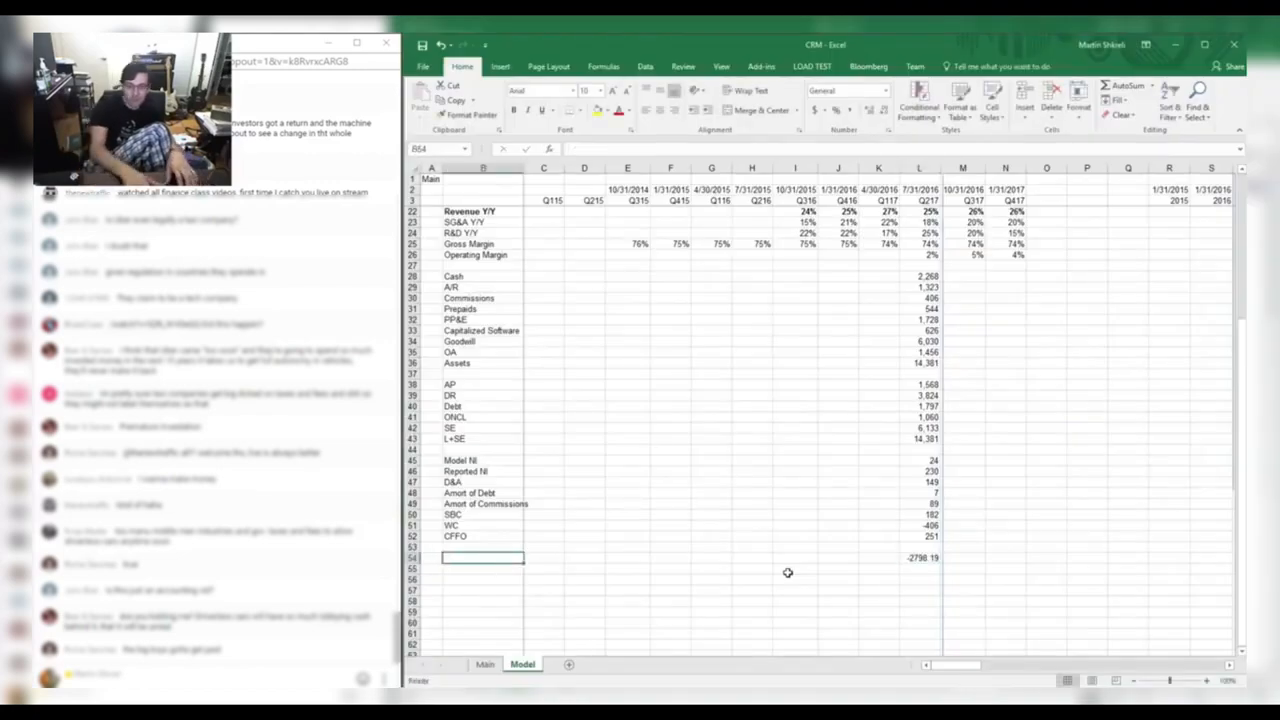
{"action": "type", "text": "Acquisitions"}
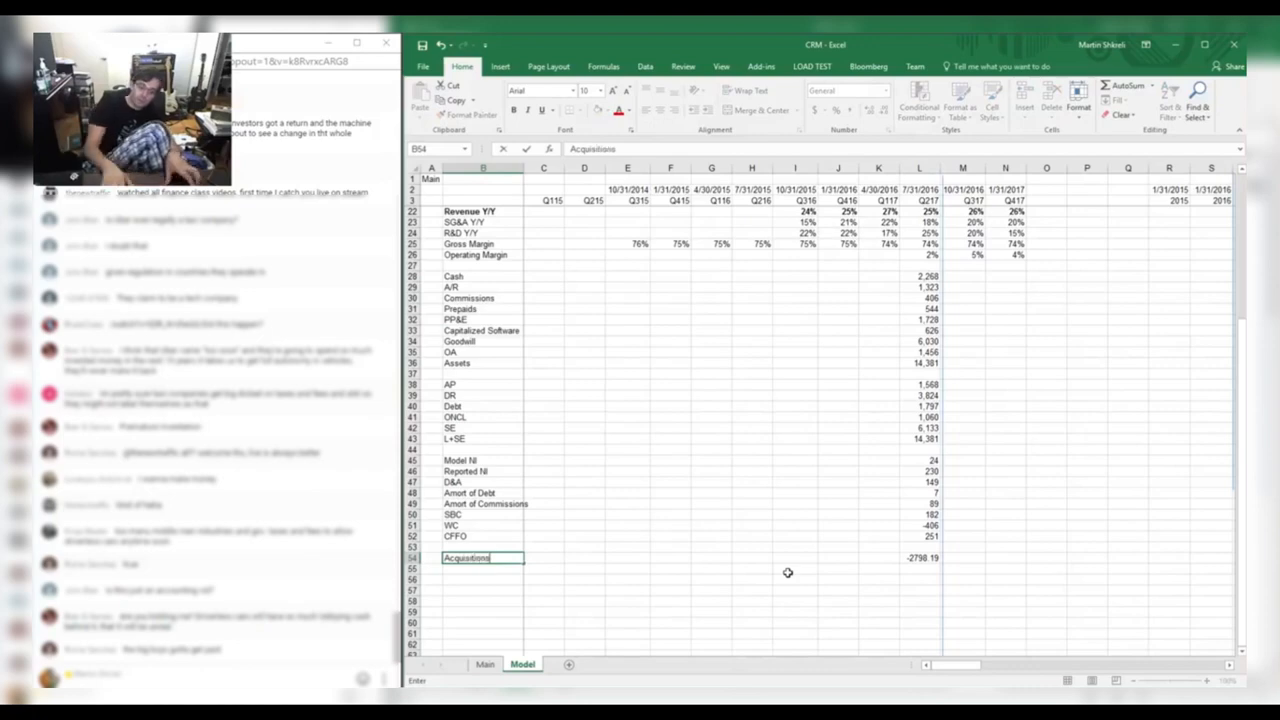
Format the Q217 acquisitions value in L54 as a number with zero decimals and a thousands separator.
{"action": "key", "text": "ctrl+Right"}
{"action": "key", "text": "ctrl+1"}
{"action": "key", "text": "Down"}
{"action": "key", "text": "Tab"}
{"action": "type", "text": "0"}
{"action": "key", "text": "Tab"}
{"action": "key", "text": "space"}
{"action": "key", "text": "Return"}
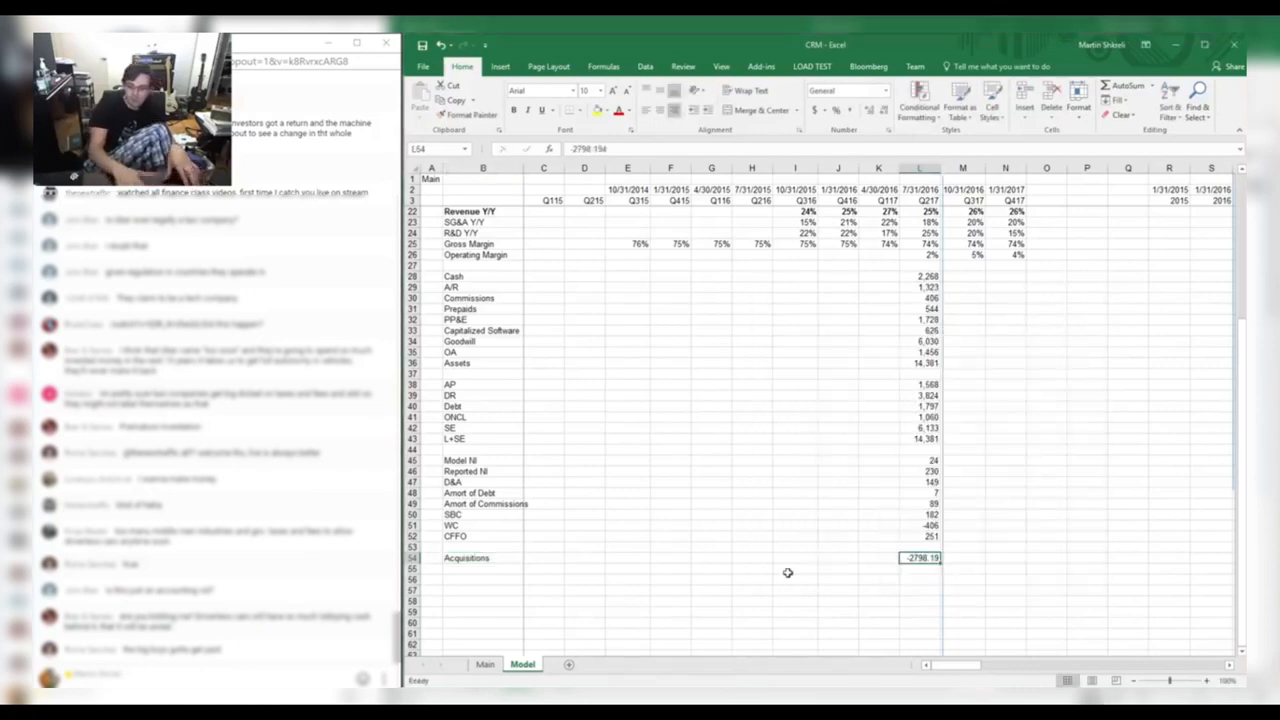
Enter the Q217 net strategic investments of -0.39 from the earnings release in L55 and label the row Strategic Investments.
{"action": "key", "text": "alt+Tab"}
{"action": "scroll", "coordinate": [788, 578], "scroll_direction": "down", "scroll_amount": 3}
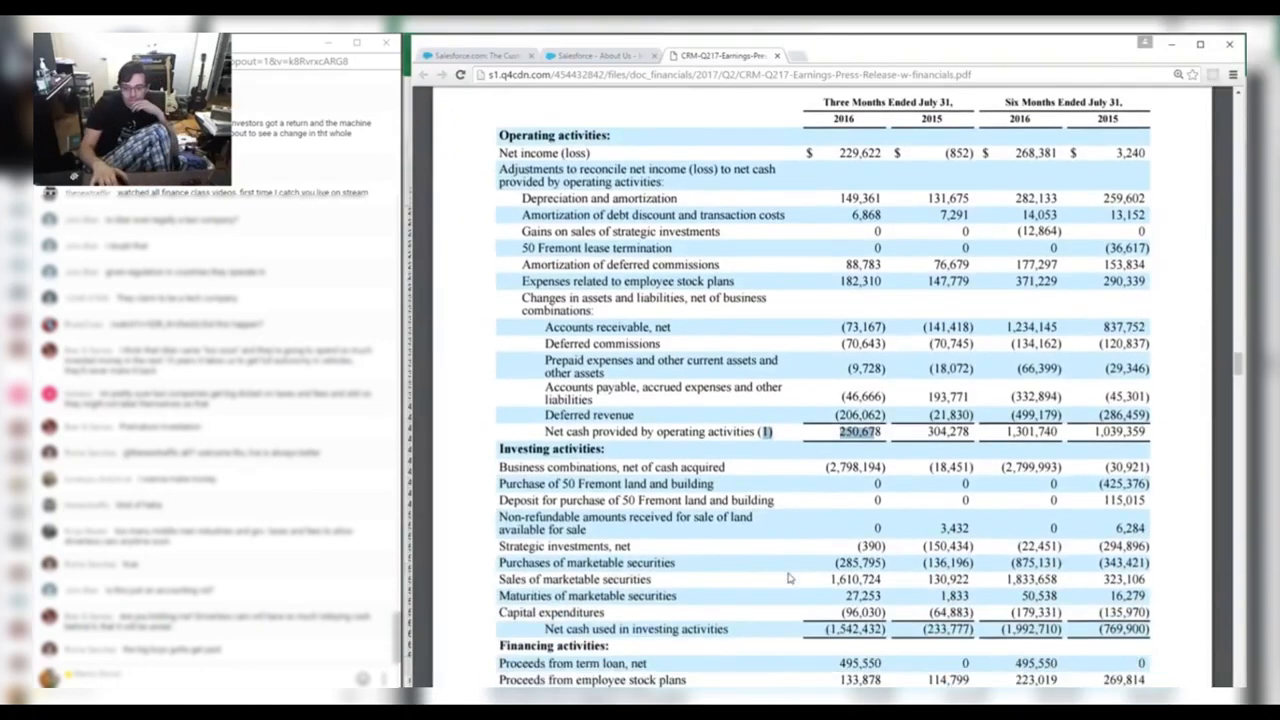
{"action": "scroll", "coordinate": [788, 578], "scroll_direction": "down", "scroll_amount": 1}
{"action": "key", "text": "alt+Tab"}
{"action": "type", "text": "-3"}
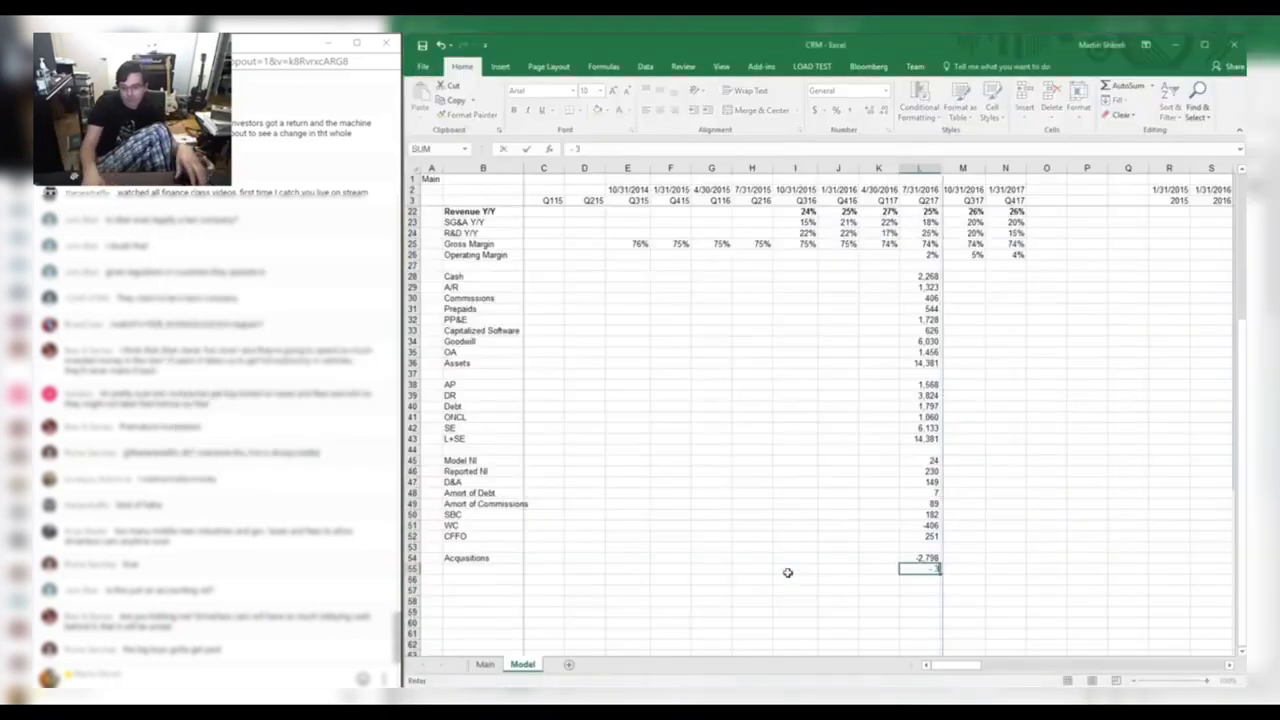
{"action": "key", "text": "ctrl+Left"}
{"action": "key", "text": "Right"}
{"action": "type", "text": "S"}
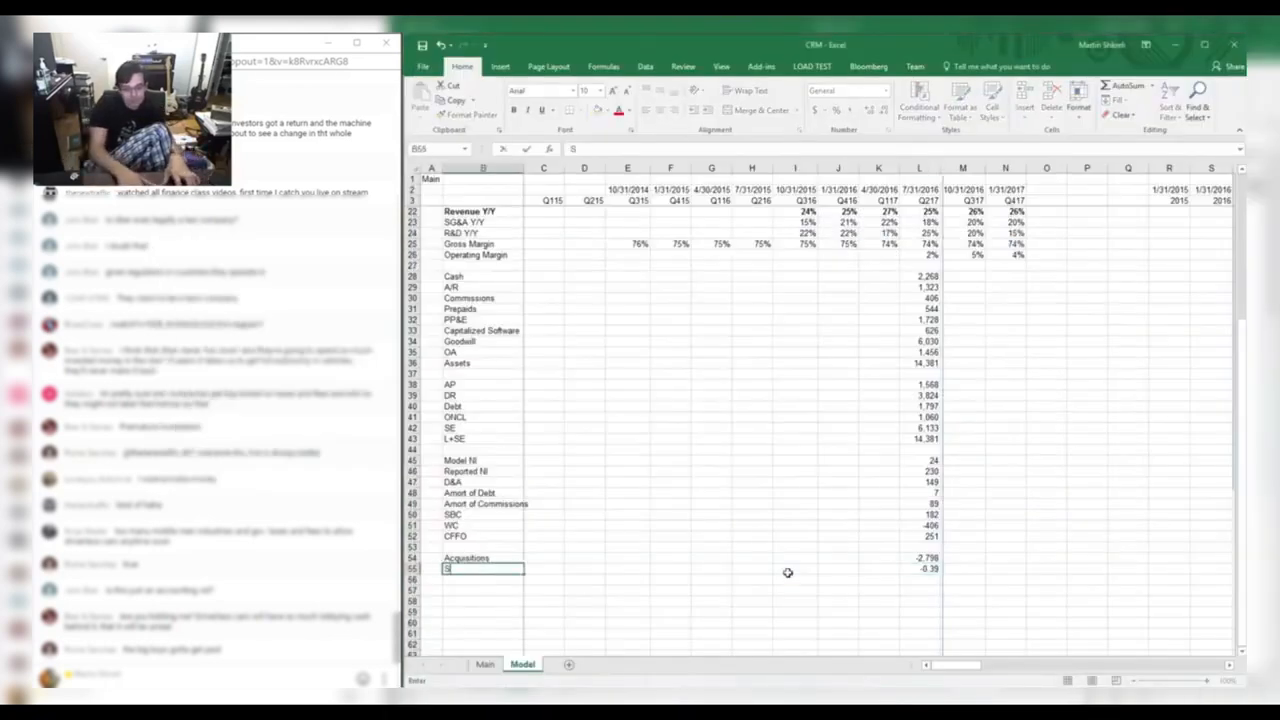
{"action": "type", "text": "trategic Investments"}
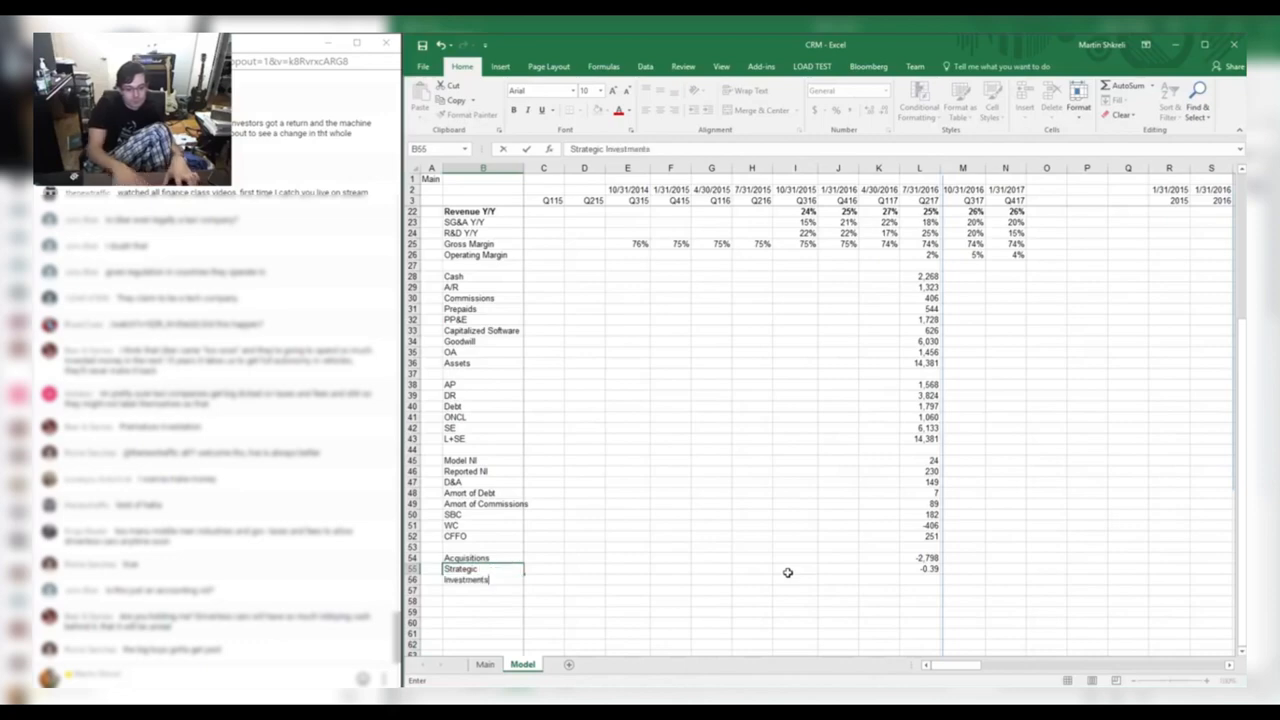
In L56, combine the quarter's marketable securities purchases, sales and maturities from the earnings release as -285.795+1610.724+27.253.
{"action": "key", "text": "ctrl+Down"}
{"action": "key", "text": "ctrl+Right"}
{"action": "key", "text": "ctrl+Home"}
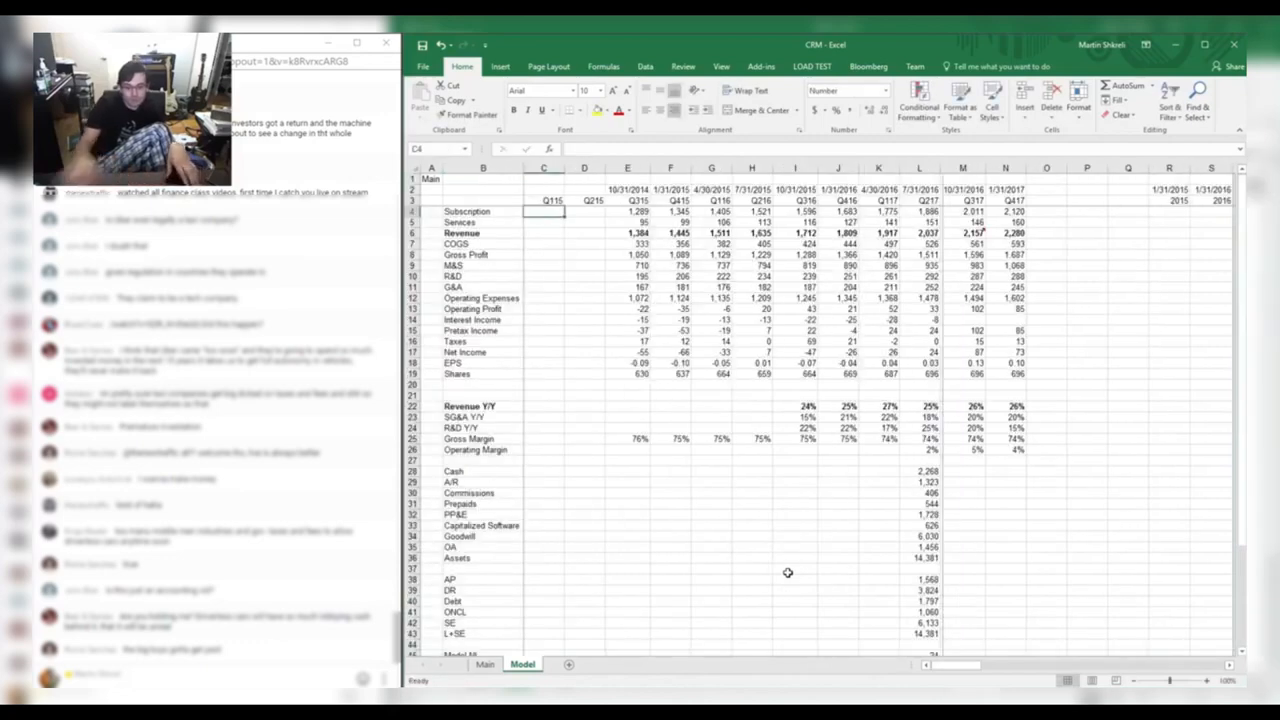
{"action": "scroll", "coordinate": [970, 600], "scroll_direction": "down", "scroll_amount": 10}
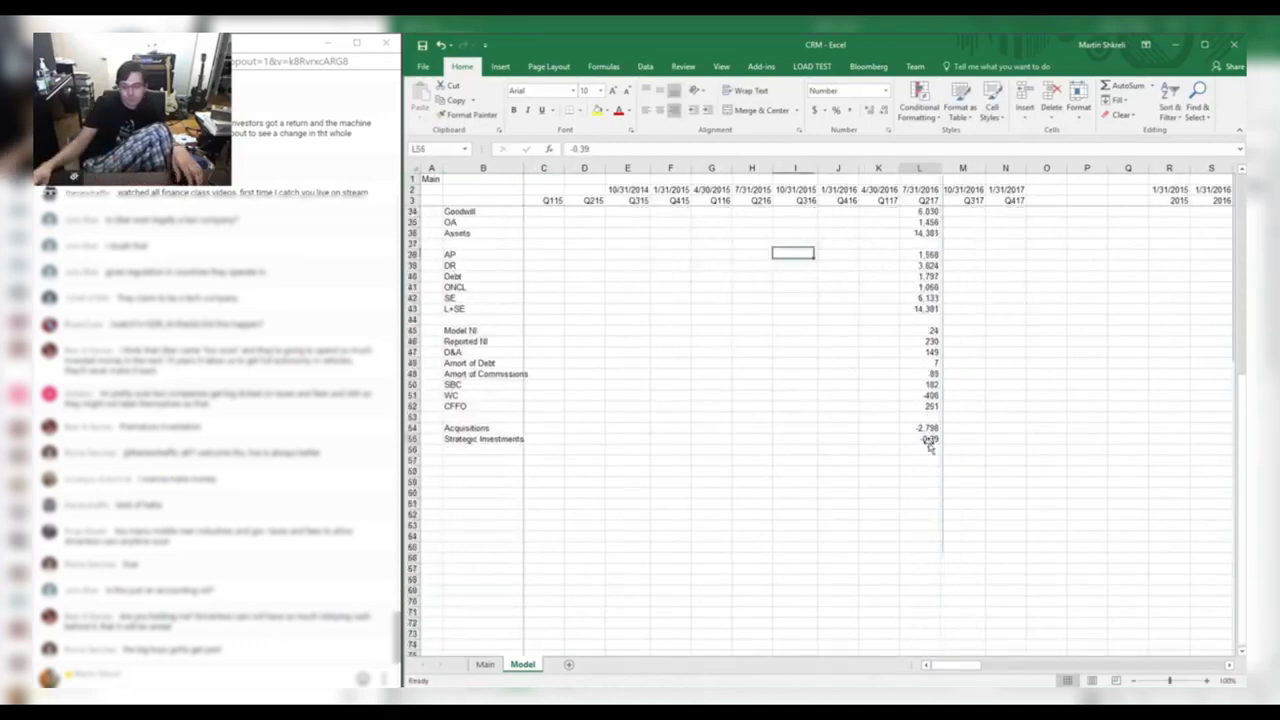
{"action": "key", "text": "alt+Tab"}
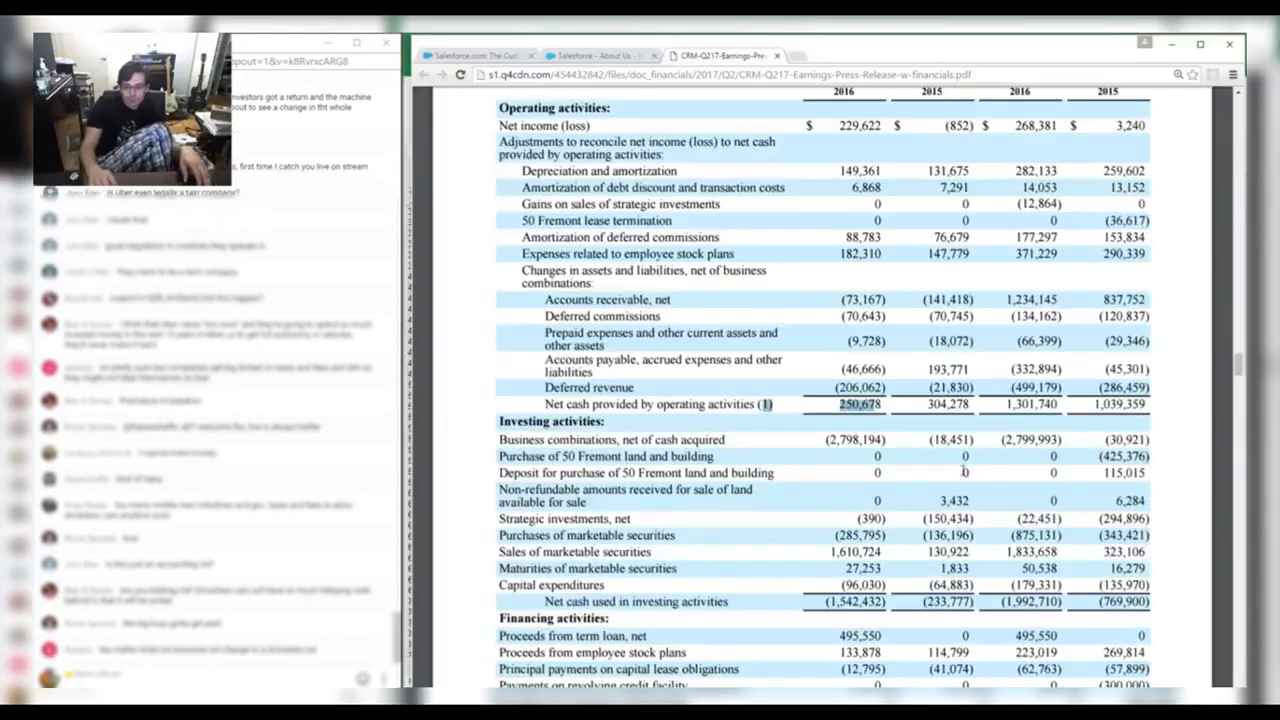
{"action": "key", "text": "alt+Tab"}
{"action": "key", "text": "alt+Tab"}
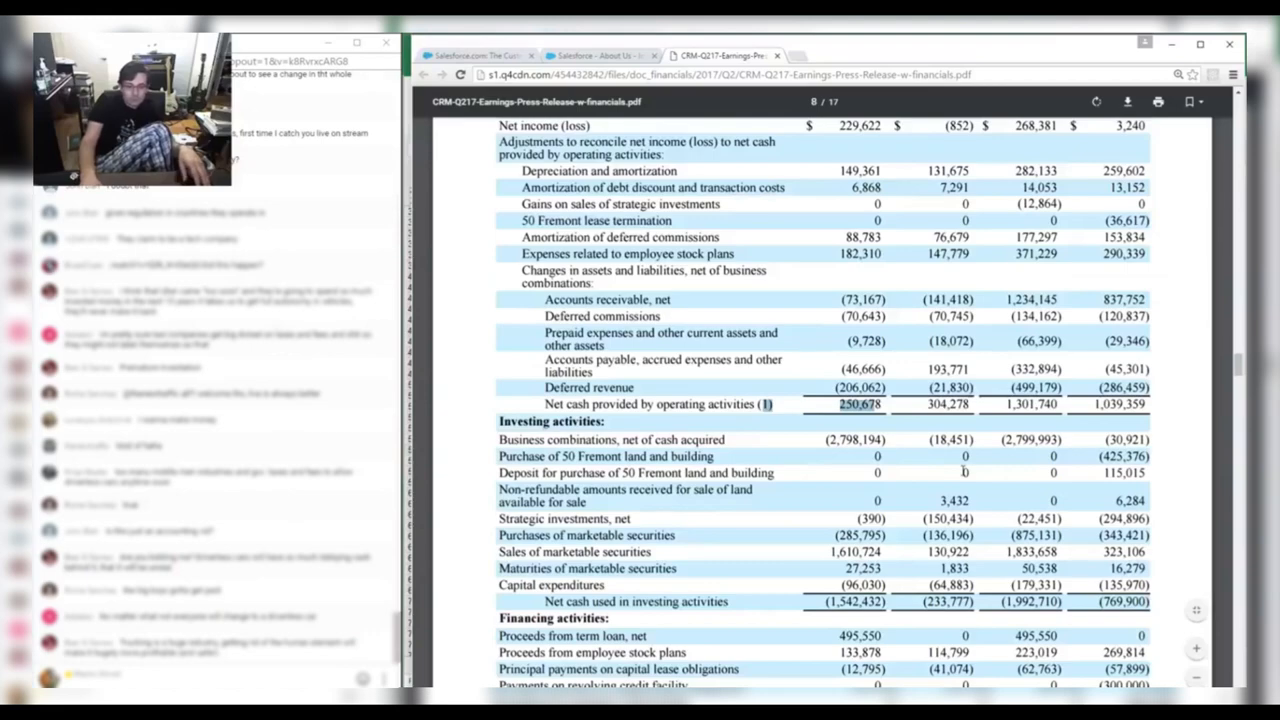
{"action": "key", "text": "alt+Tab"}
{"action": "key", "text": "alt+Tab"}
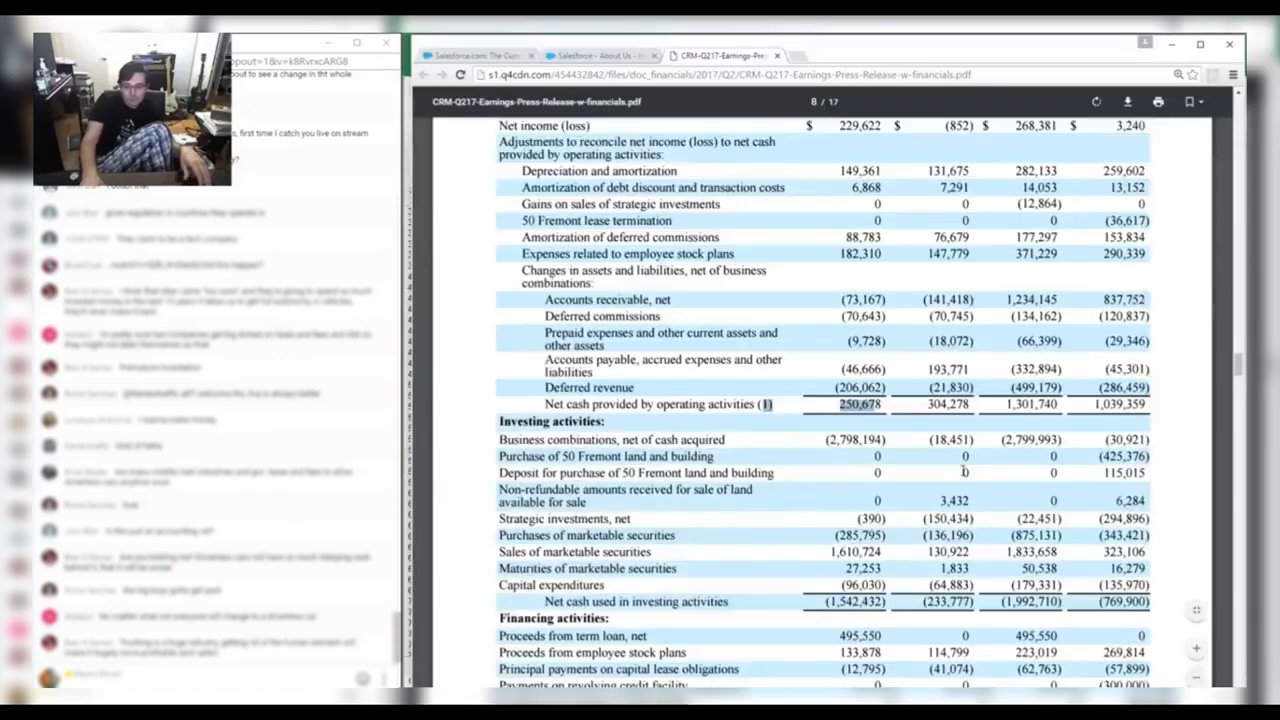
{"action": "key", "text": "alt+Tab"}
{"action": "type", "text": "795+"}
{"action": "key", "text": "alt+Tab"}
{"action": "key", "text": "alt+Tab"}
{"action": "type", "text": "1610.724+"}
{"action": "key", "text": "alt+Tab"}
{"action": "key", "text": "alt+Tab"}
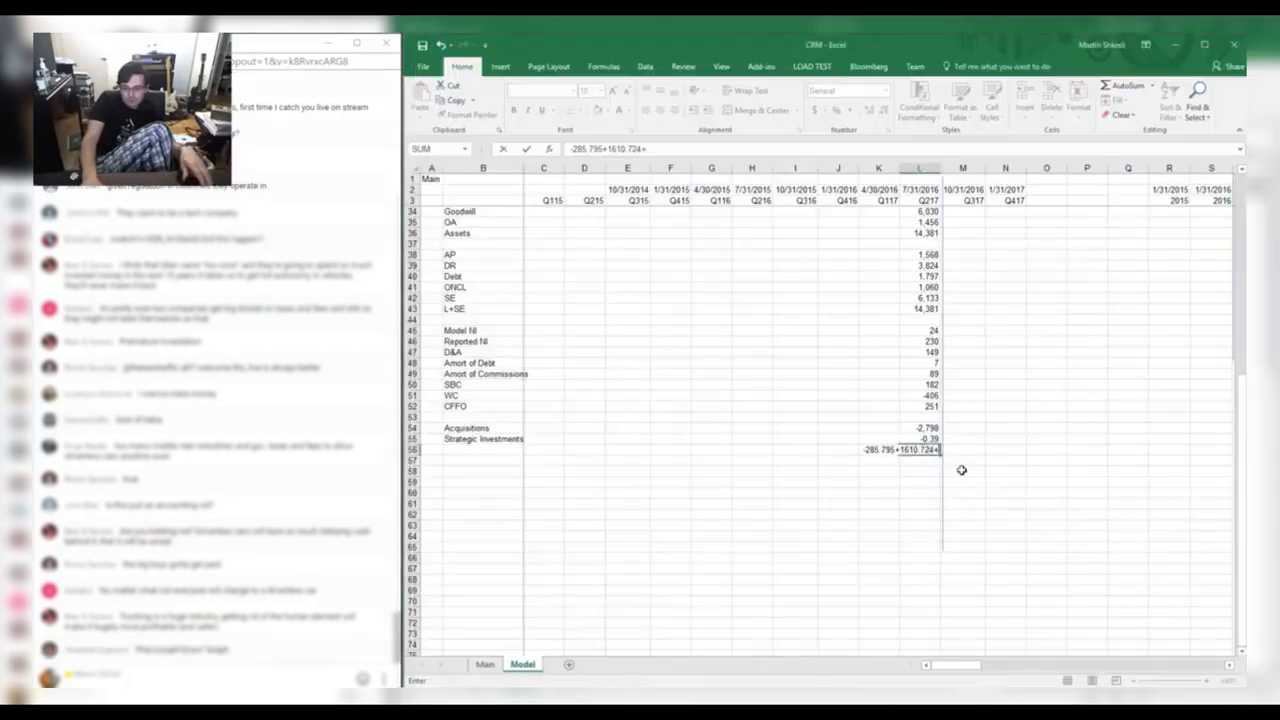
{"action": "key", "text": "alt+Tab"}
{"action": "key", "text": "alt+Tab"}
{"action": "type", "text": ".253"}
{"action": "key", "text": "Return"}
Enter the quarter's capital expenditures from the earnings release, -96.03, in L57.
{"action": "key", "text": "alt+Tab"}
{"action": "key", "text": "alt+Tab"}
{"action": "type", "text": "-96.03"}
{"action": "key", "text": "Return"}
Total the investing cash flow lines L54:L57 with a SUM formula in L58.
{"action": "type", "text": "=sum("}
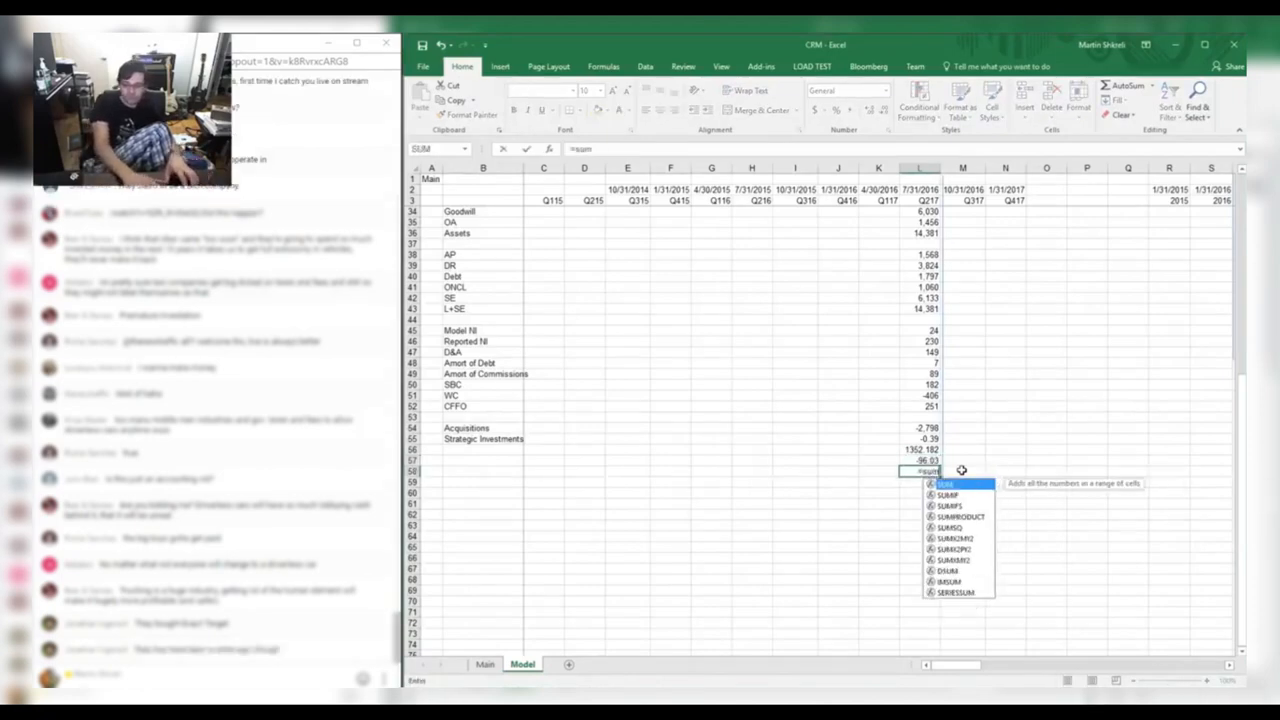
{"action": "key", "text": "Up"}
{"action": "key", "text": "shift+Up"}
{"action": "key", "text": "shift+Up"}
{"action": "key", "text": "shift+Up"}
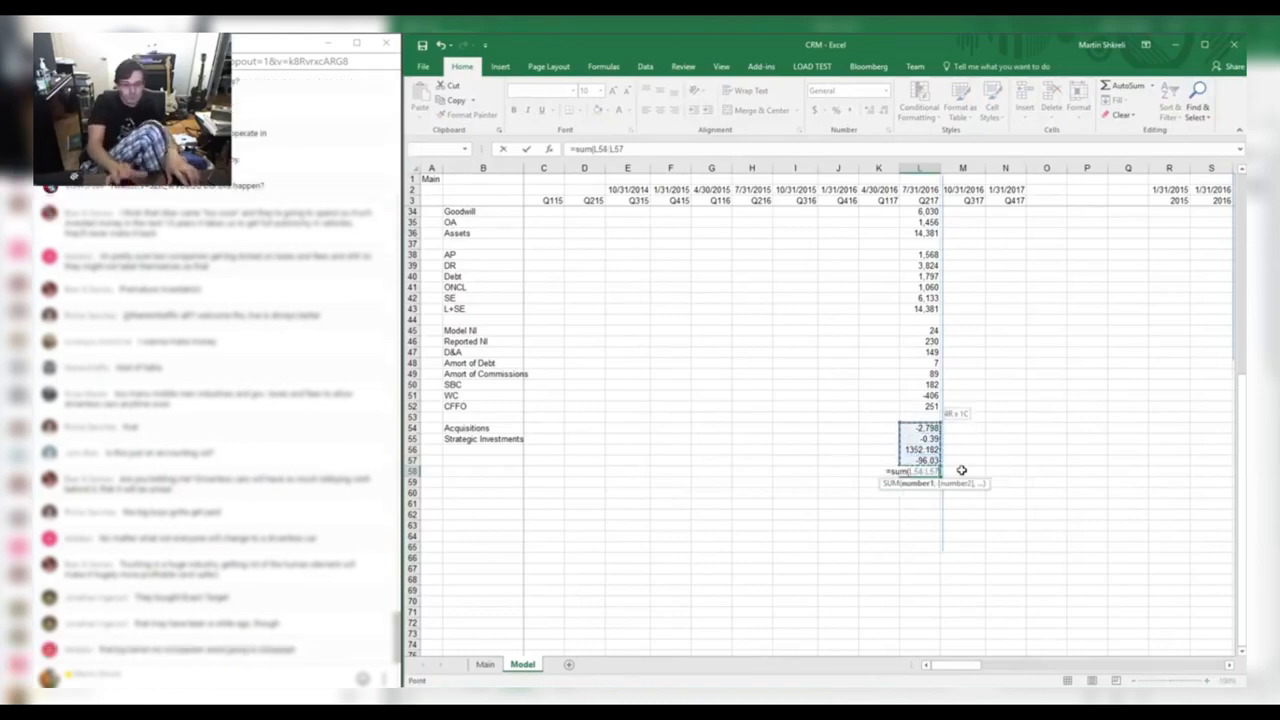
{"action": "key", "text": "Return"}
Format rows 54 to 58 as Number with zero decimal places and a thousands separator.
{"action": "key", "text": "Up"}
{"action": "key", "text": "shift+space"}
{"action": "key", "text": "shift+Up"}
{"action": "key", "text": "shift+Up"}
{"action": "key", "text": "shift+Up"}
{"action": "key", "text": "shift+Up"}
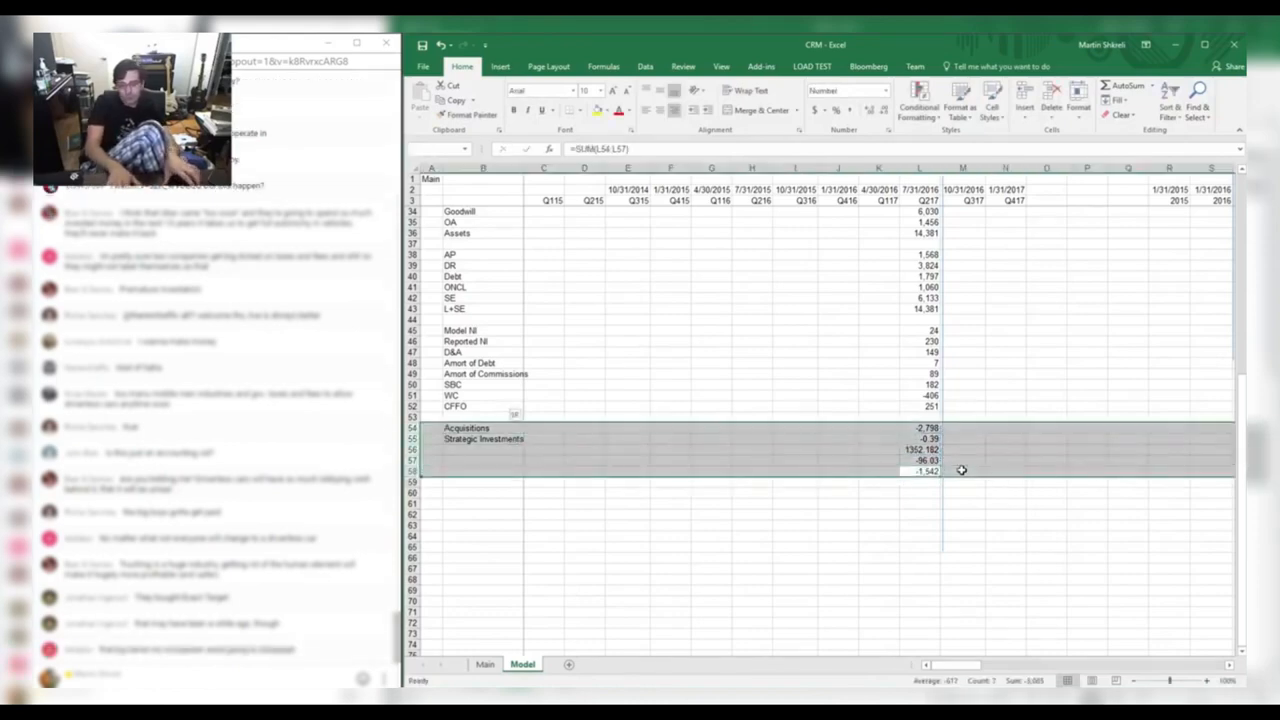
{"action": "key", "text": "ctrl+1"}
{"action": "key", "text": "Down"}
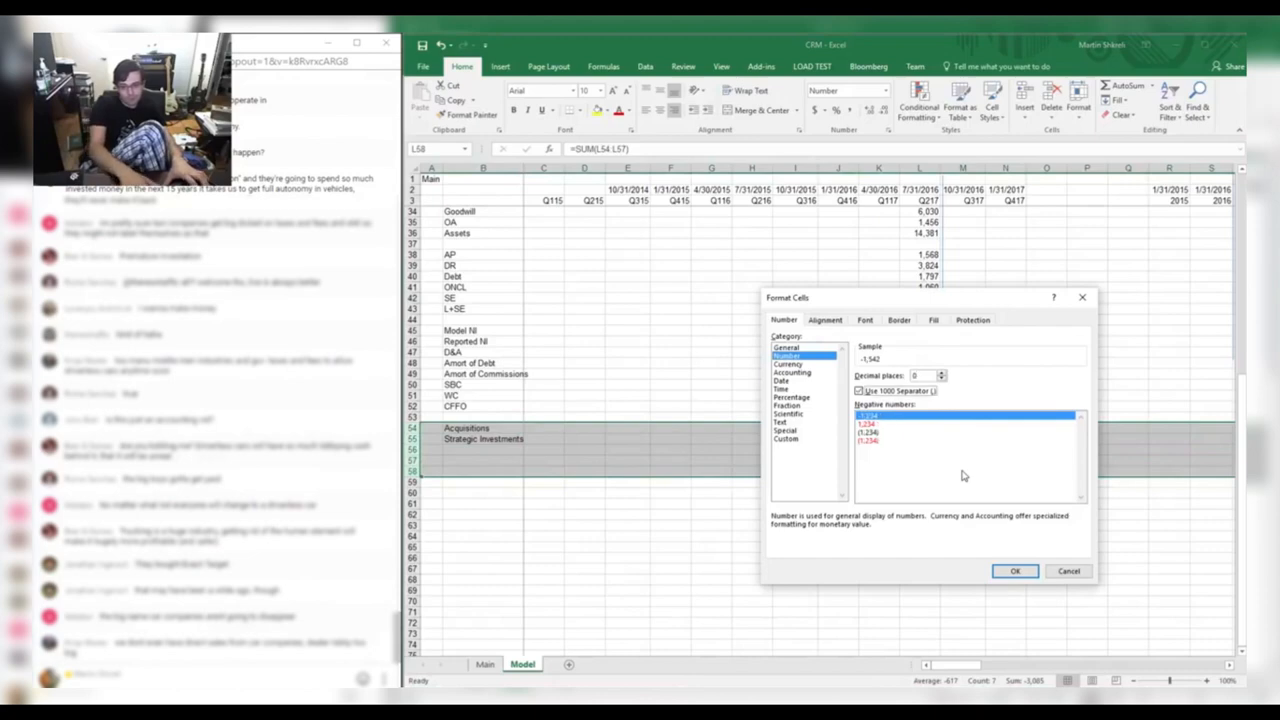
{"action": "key", "text": "Return"}
Label row 58 CFFI, row 57 CapEx and row 56 Investments in column B.
{"action": "key", "text": "Up"}
{"action": "key", "text": "ctrl+Up"}
{"action": "key", "text": "ctrl+Down"}
{"action": "key", "text": "ctrl+Left"}
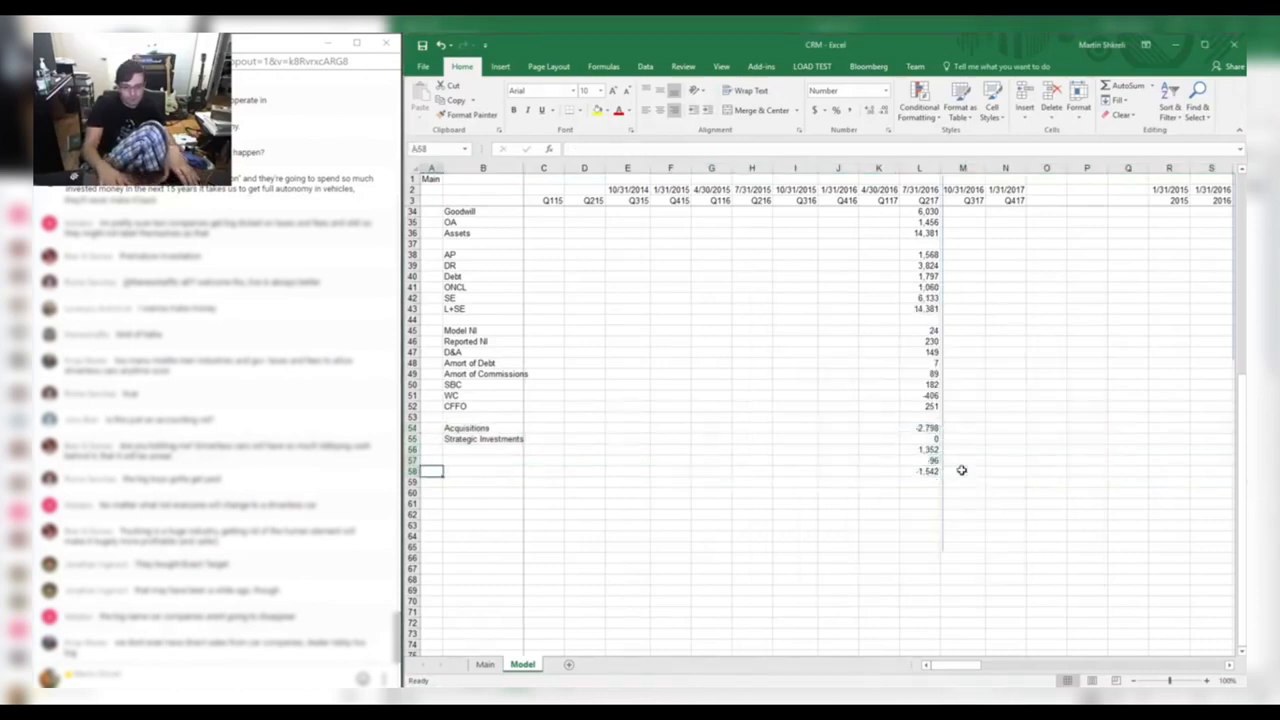
{"action": "key", "text": "Right"}
{"action": "type", "text": "CFFI"}
{"action": "key", "text": "Up"}
{"action": "type", "text": "CapEx"}
{"action": "key", "text": "Up"}
{"action": "type", "text": "IO"}
{"action": "type", "text": "vestments"}
{"action": "key", "text": "Return"}
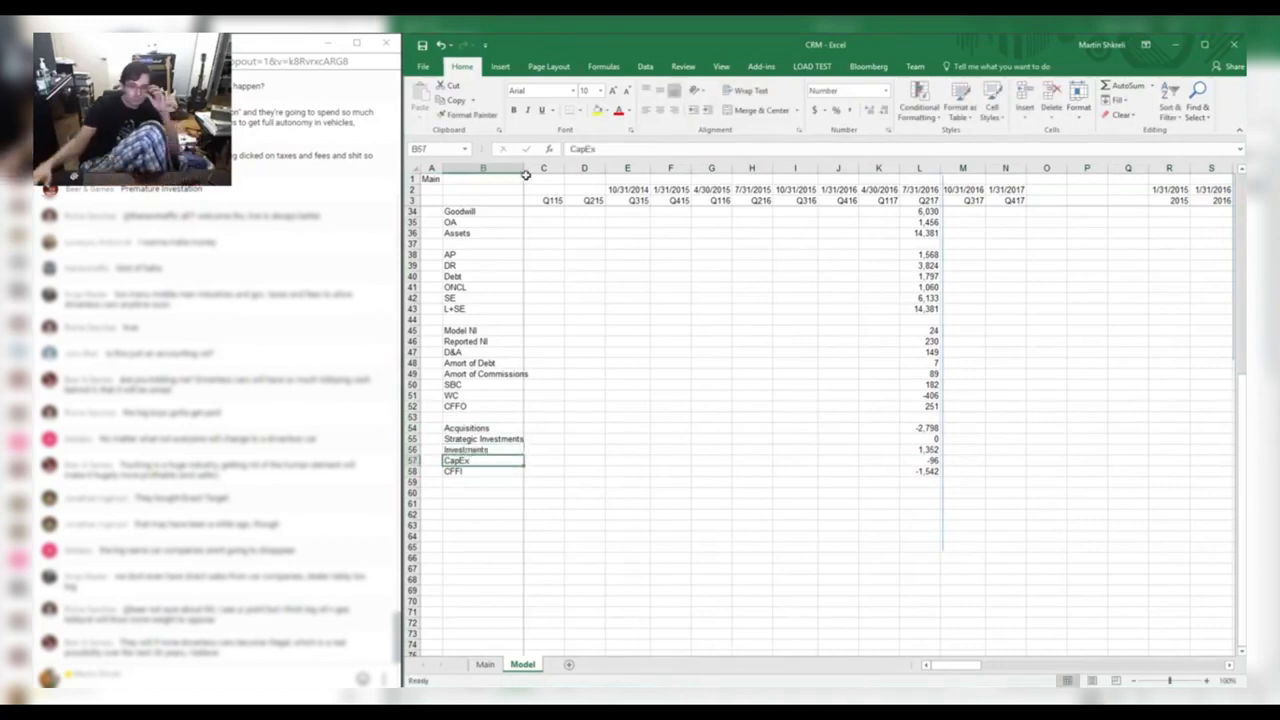
Auto-fit the width of column B to its labels.
{"action": "double_click", "coordinate": [521, 169]}
{"action": "left_click", "coordinate": [637, 384]}
Enter the quarter's net term loan proceeds from the earnings release, 495.550, in L60.
{"action": "left_click", "coordinate": [931, 492]}
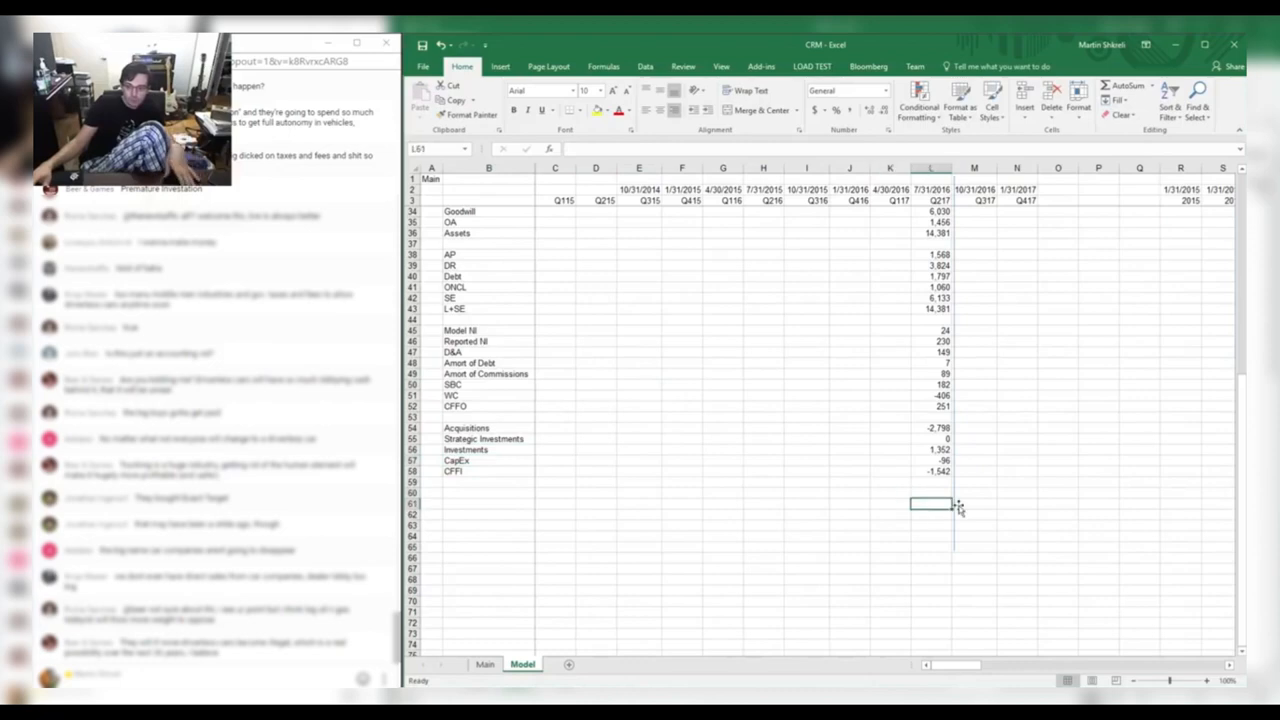
{"action": "key", "text": "alt+Tab"}
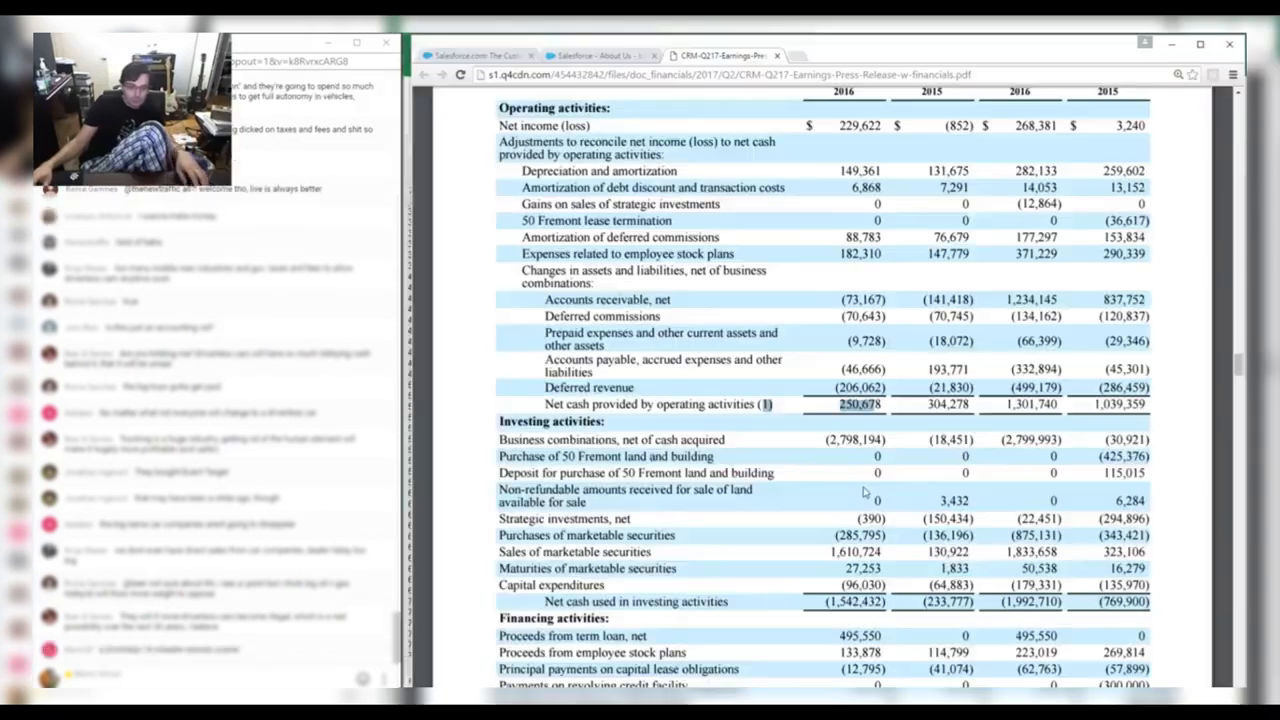
{"action": "scroll", "coordinate": [876, 505], "scroll_direction": "down", "scroll_amount": 2}
{"action": "scroll", "coordinate": [876, 505], "scroll_direction": "down", "scroll_amount": 1}
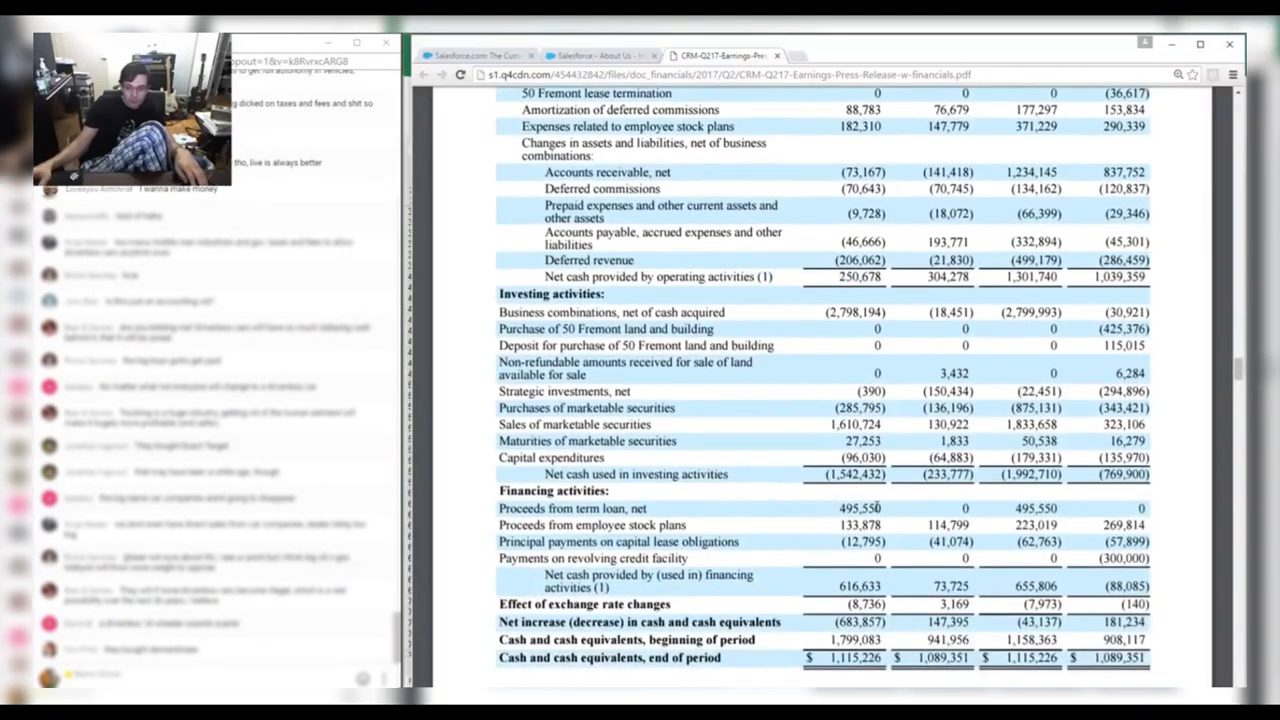
{"action": "key", "text": "alt+Tab"}
{"action": "type", "text": "+"}
{"action": "key", "text": "alt+Tab"}
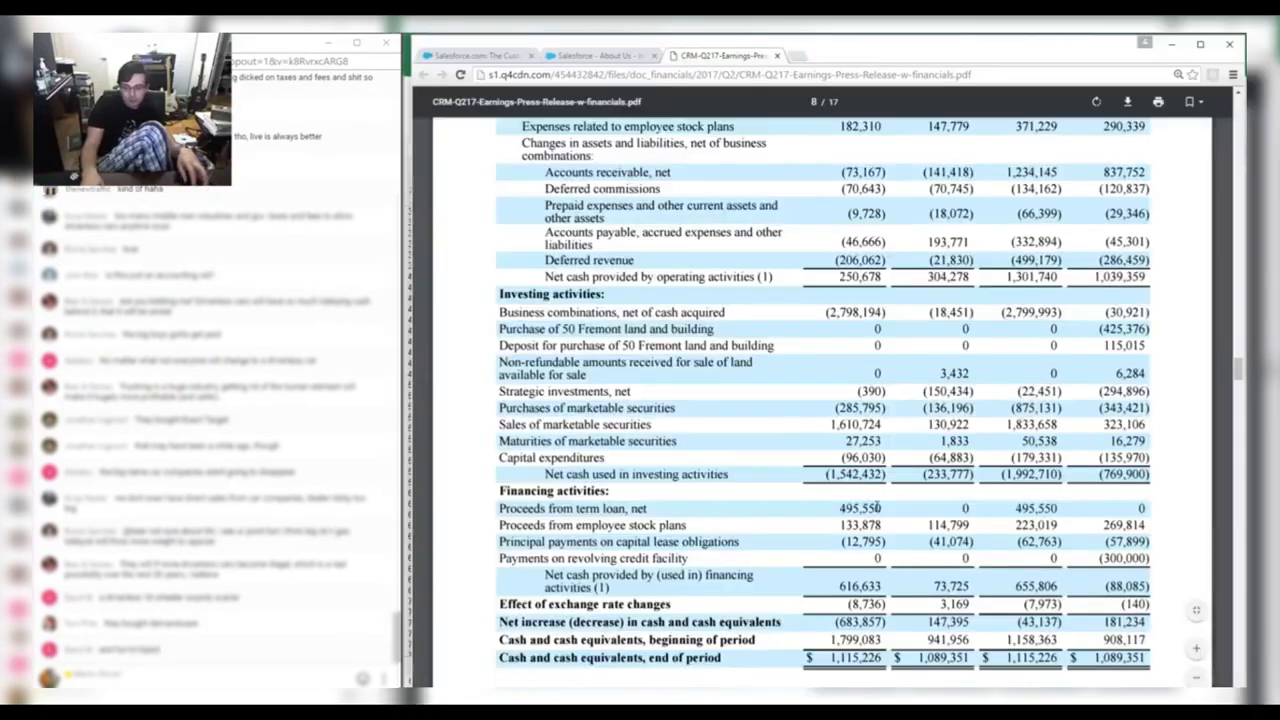
{"action": "key", "text": "alt+Tab"}
{"action": "type", "text": "495"}
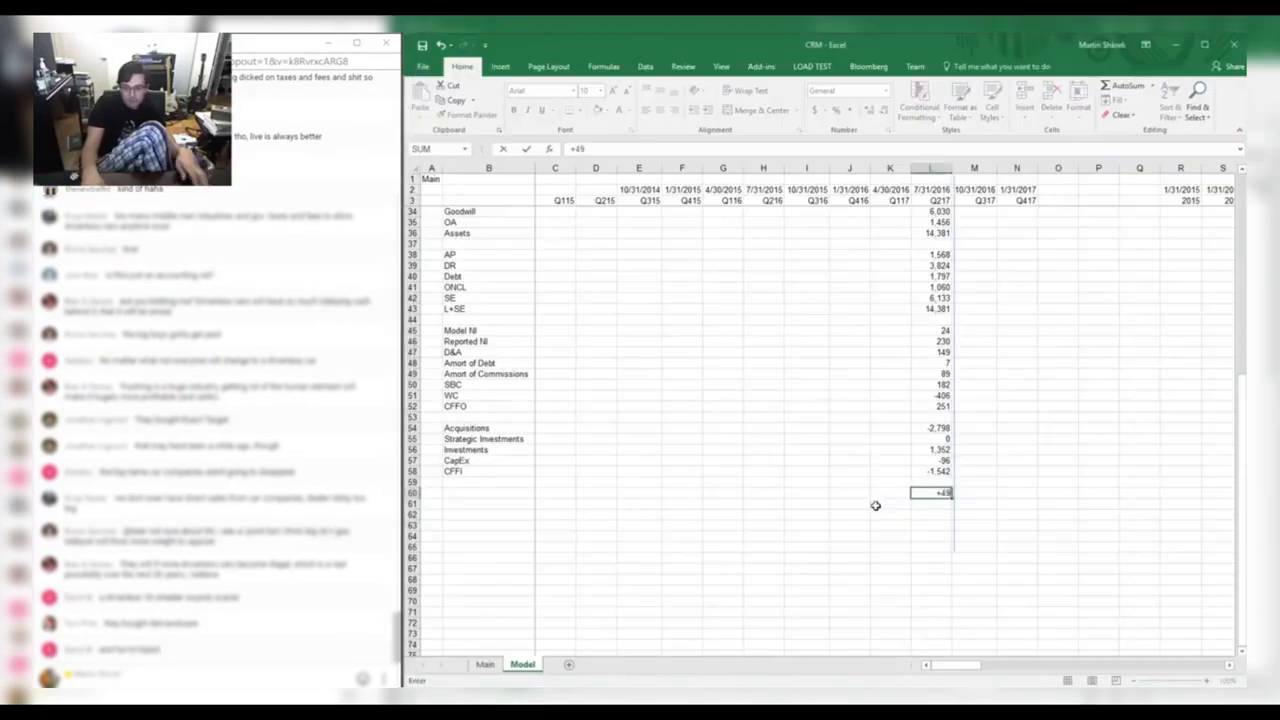
{"action": "key", "text": "alt+Tab"}
{"action": "key", "text": "alt+Tab"}
{"action": "type", "text": ".550"}
{"action": "key", "text": "alt+Tab"}
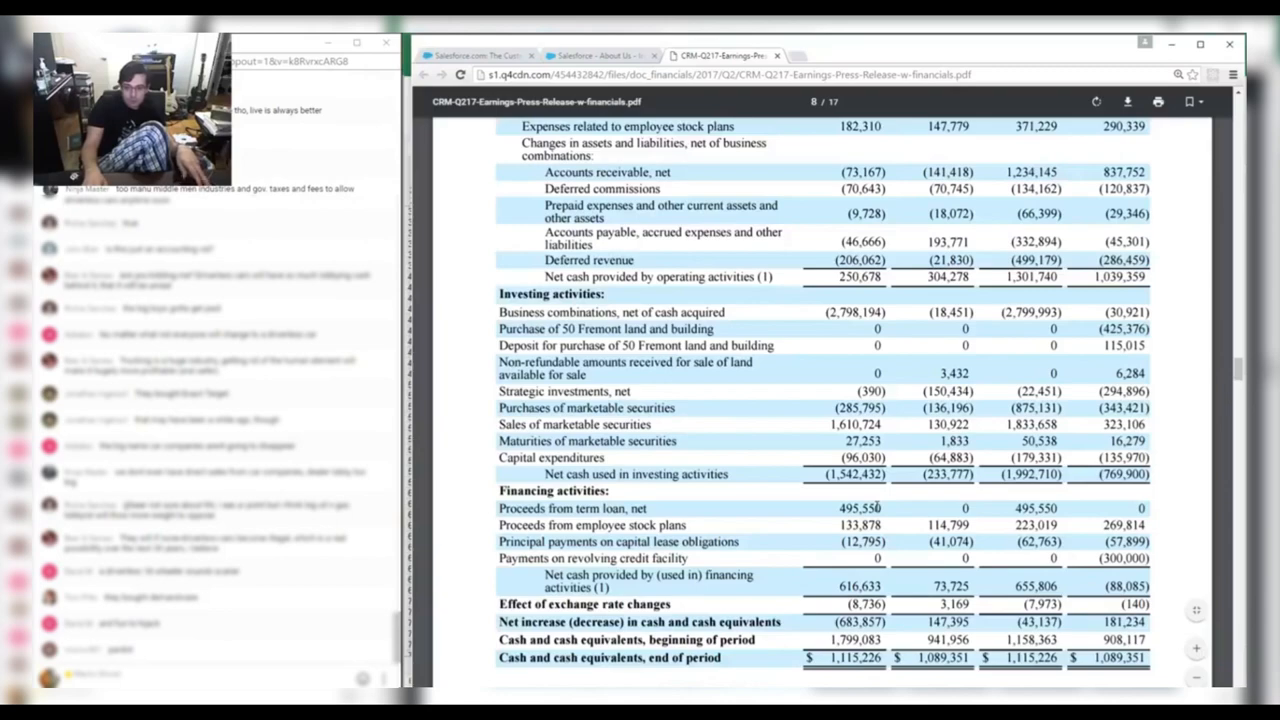
{"action": "key", "text": "alt+Tab"}
{"action": "key", "text": "Return"}
Enter employee stock plan proceeds of 133.878 in L61 and capital lease payments of -12.795 in L62.
{"action": "type", "text": "133"}
{"action": "key", "text": "alt+Tab"}
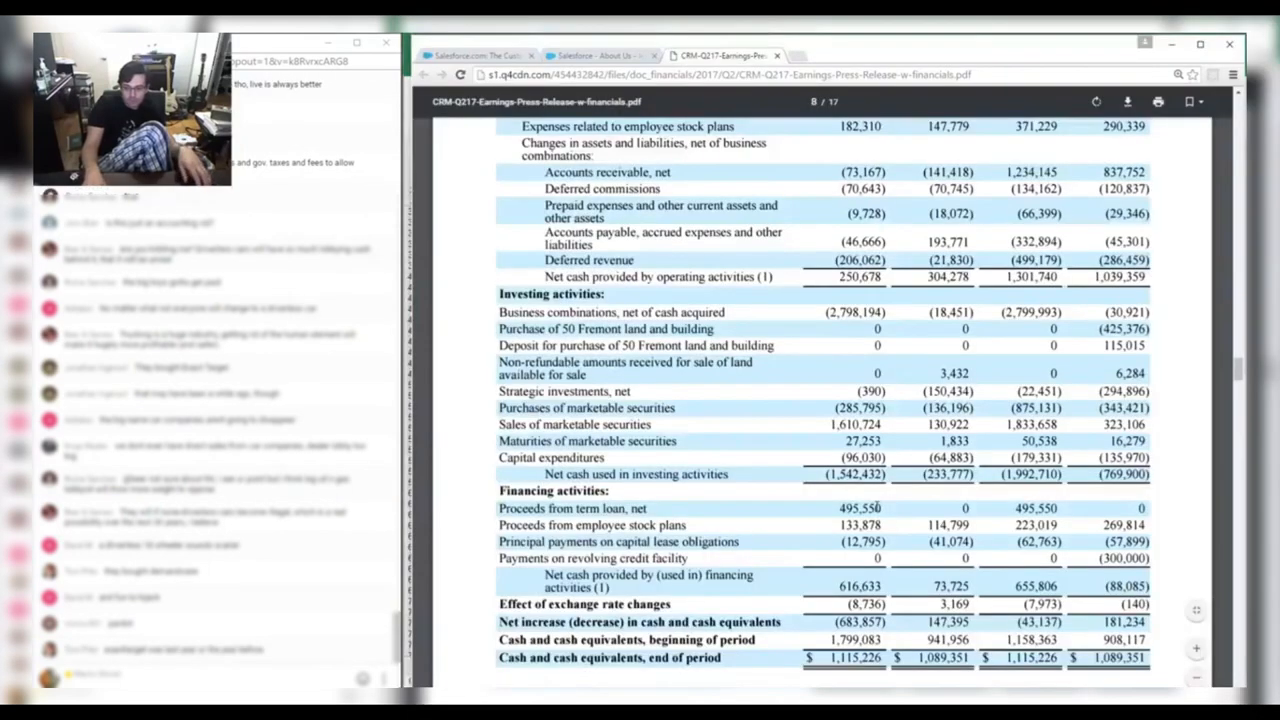
{"action": "key", "text": "alt+Tab"}
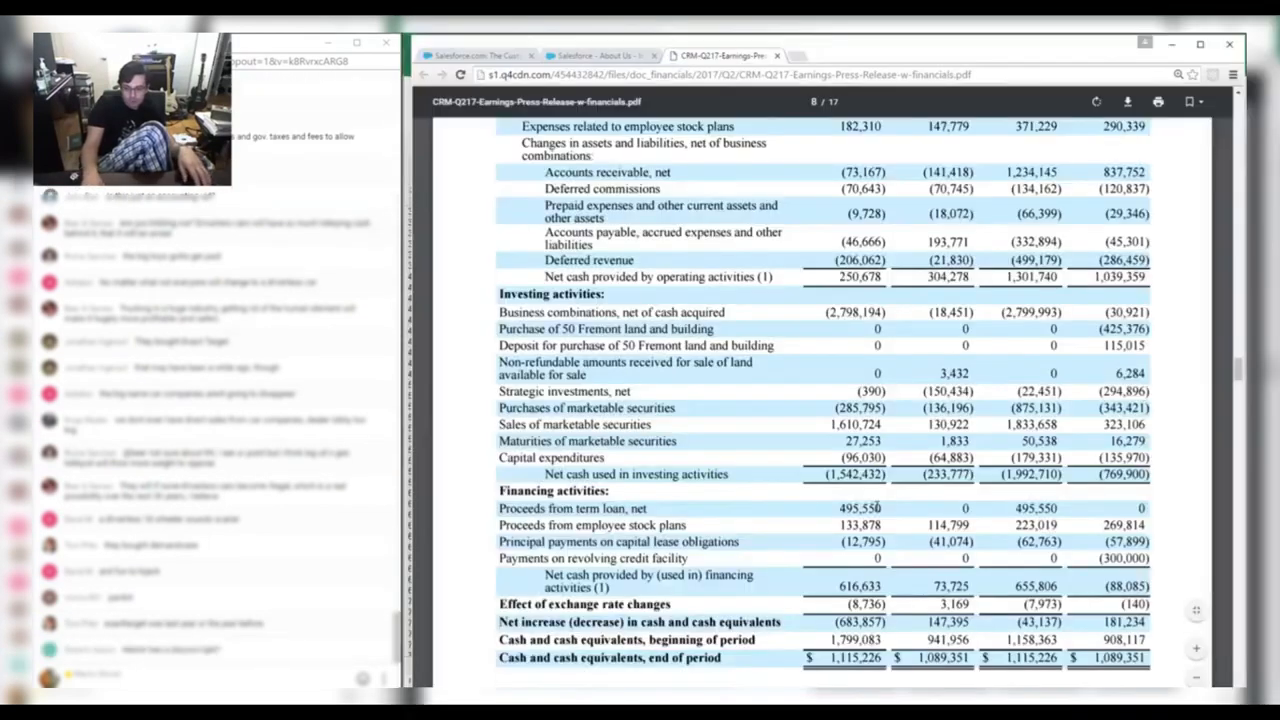
{"action": "key", "text": "alt+Tab"}
{"action": "type", "text": "-12"}
Label row 62 Payment on Lease in column B.
{"action": "key", "text": "Left"}
{"action": "key", "text": "Left"}
{"action": "key", "text": "Left"}
{"action": "key", "text": "Left"}
{"action": "key", "text": "Left"}
{"action": "key", "text": "Left"}
{"action": "key", "text": "Left"}
{"action": "key", "text": "Left"}
{"action": "key", "text": "Left"}
{"action": "key", "text": "Left"}
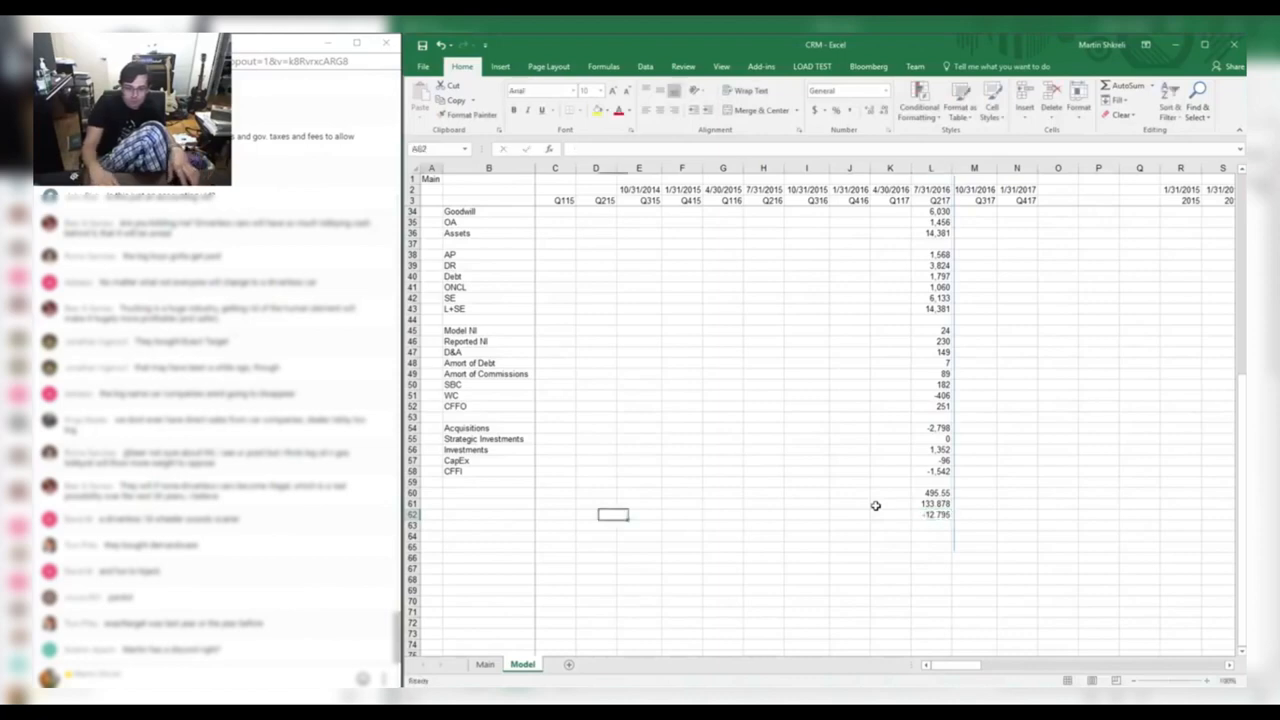
{"action": "type", "text": "Payment on Lea"}
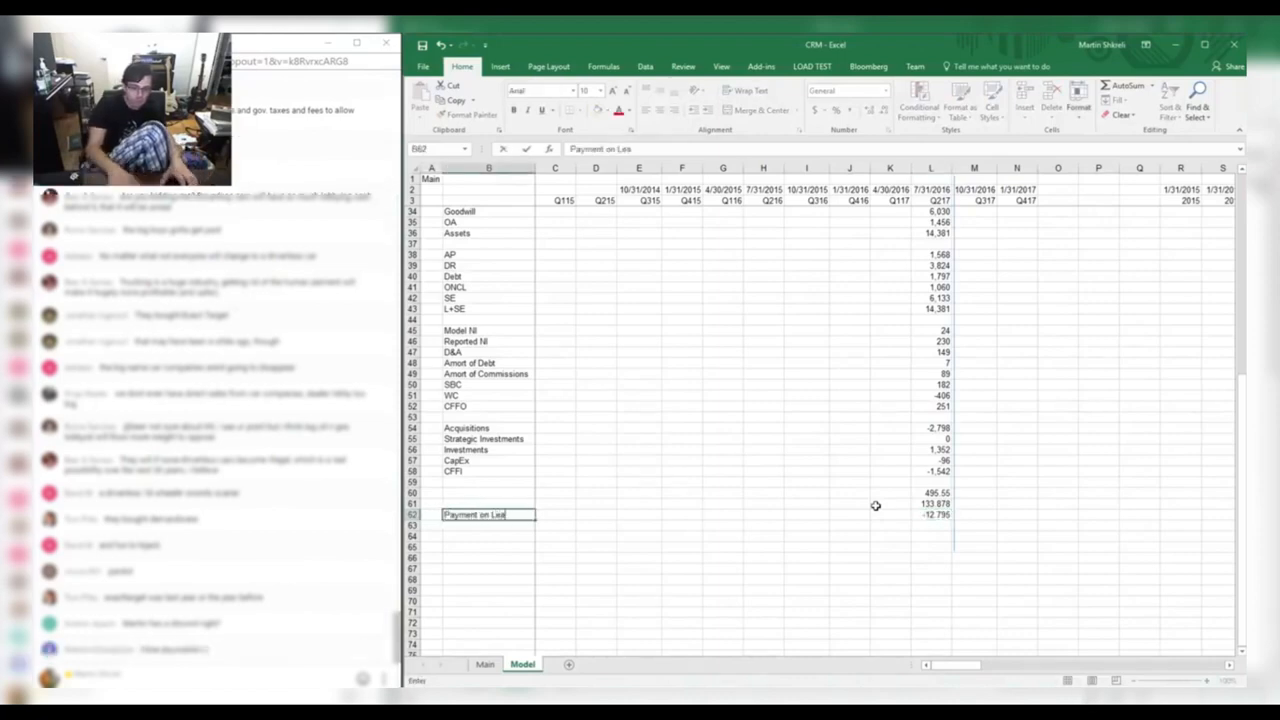
{"action": "type", "text": "se"}
Label row 61 ESOP Cash and row 60 Term Loan Sale, checking the line items in the earnings release.
{"action": "key", "text": "Up"}
{"action": "key", "text": "alt+Tab"}
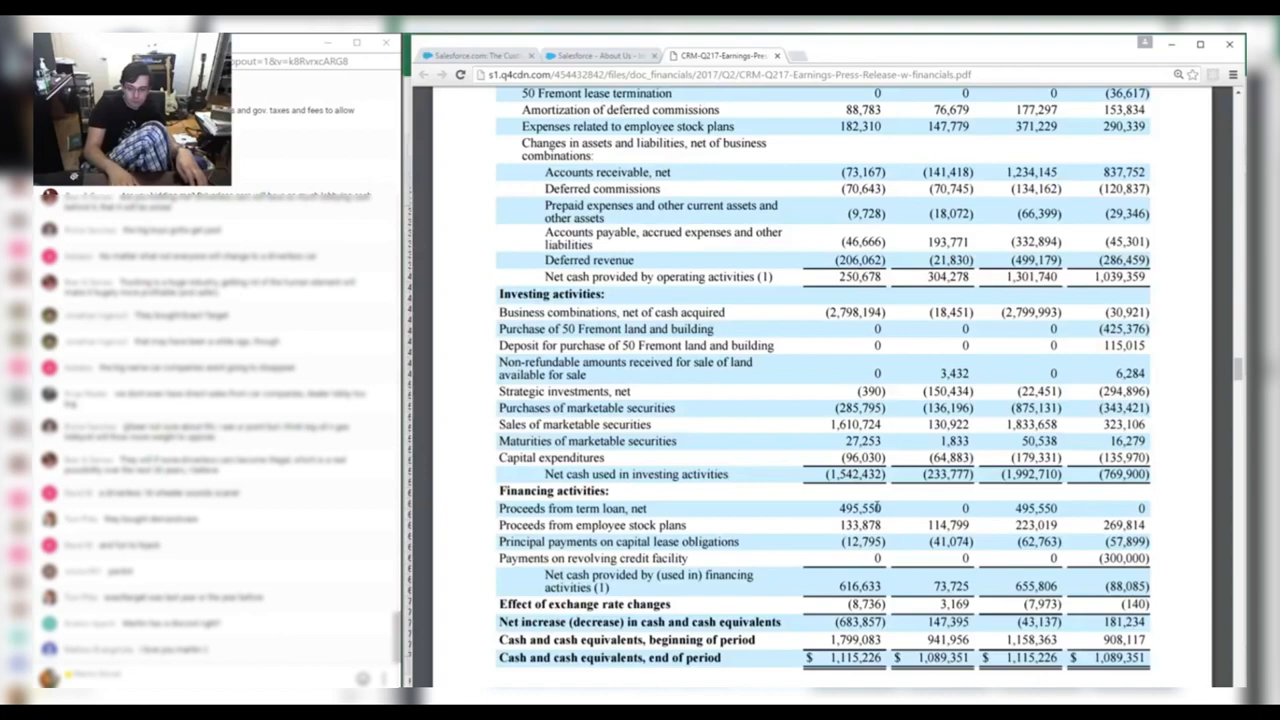
{"action": "key", "text": "alt+Tab"}
{"action": "type", "text": "ESOP Cash"}
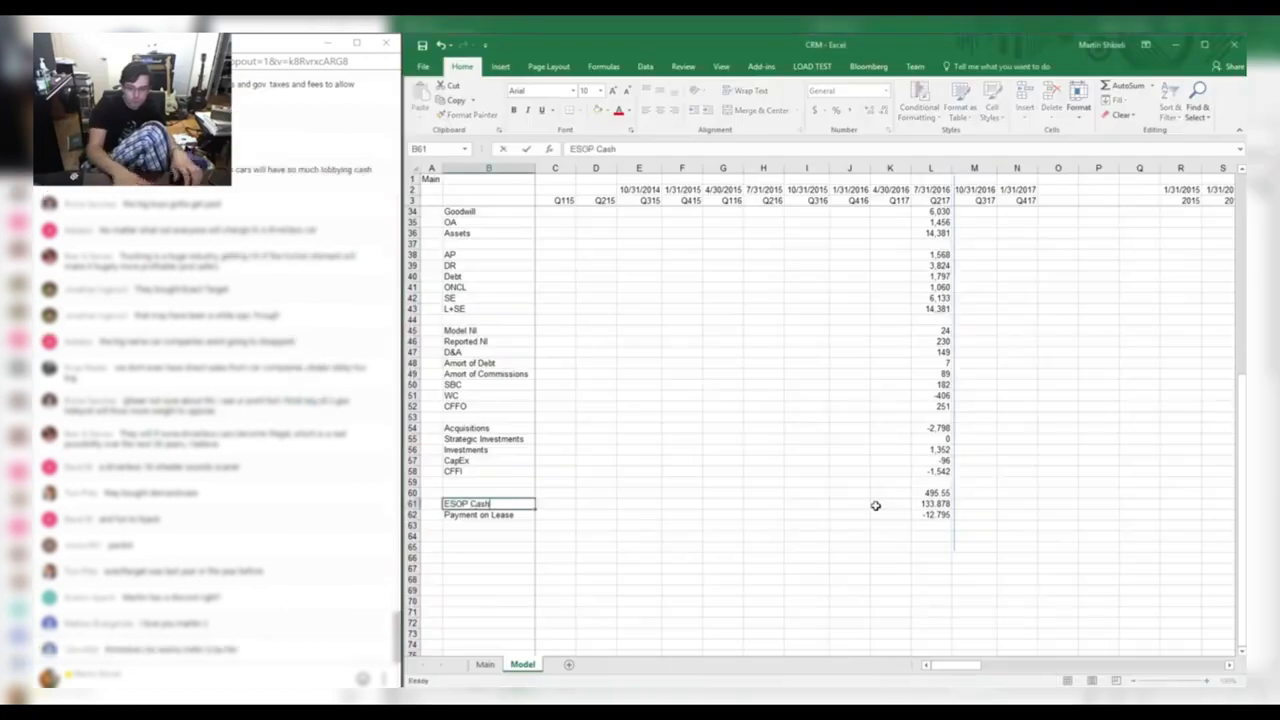
{"action": "key", "text": "Up"}
{"action": "key", "text": "alt+Tab"}
{"action": "key", "text": "alt+Tab"}
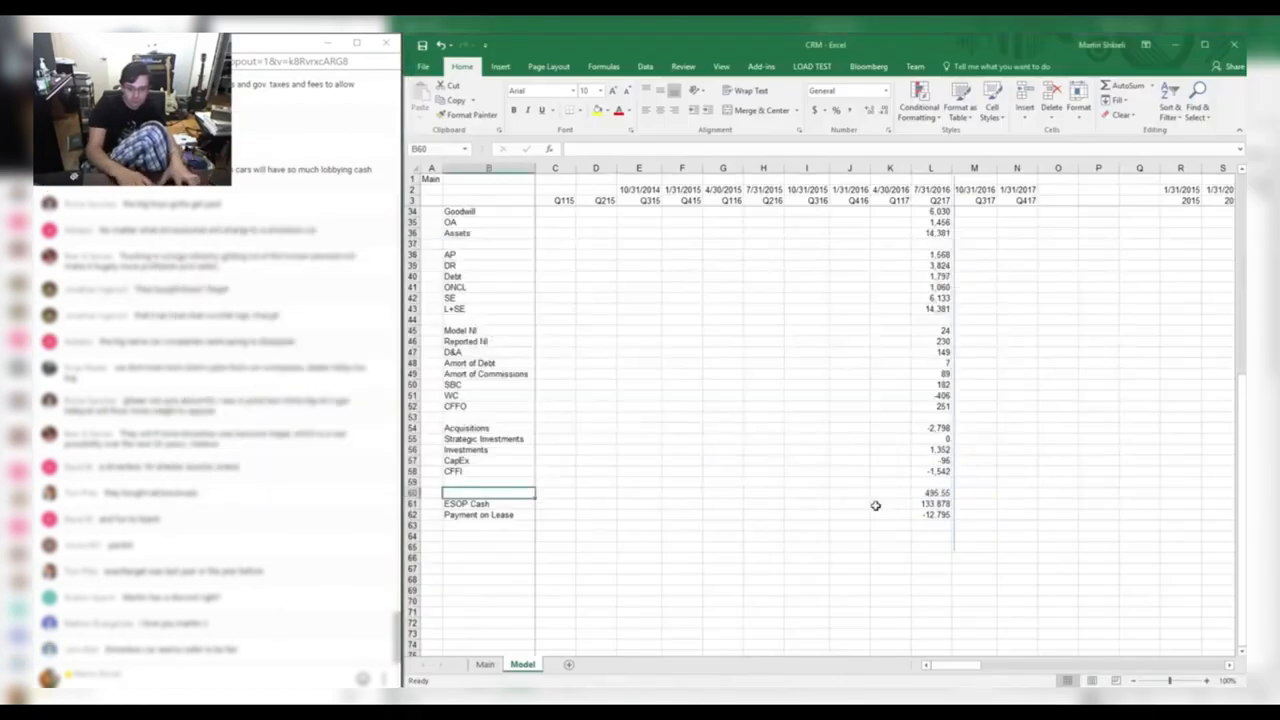
{"action": "type", "text": "Term Loan Sa"}
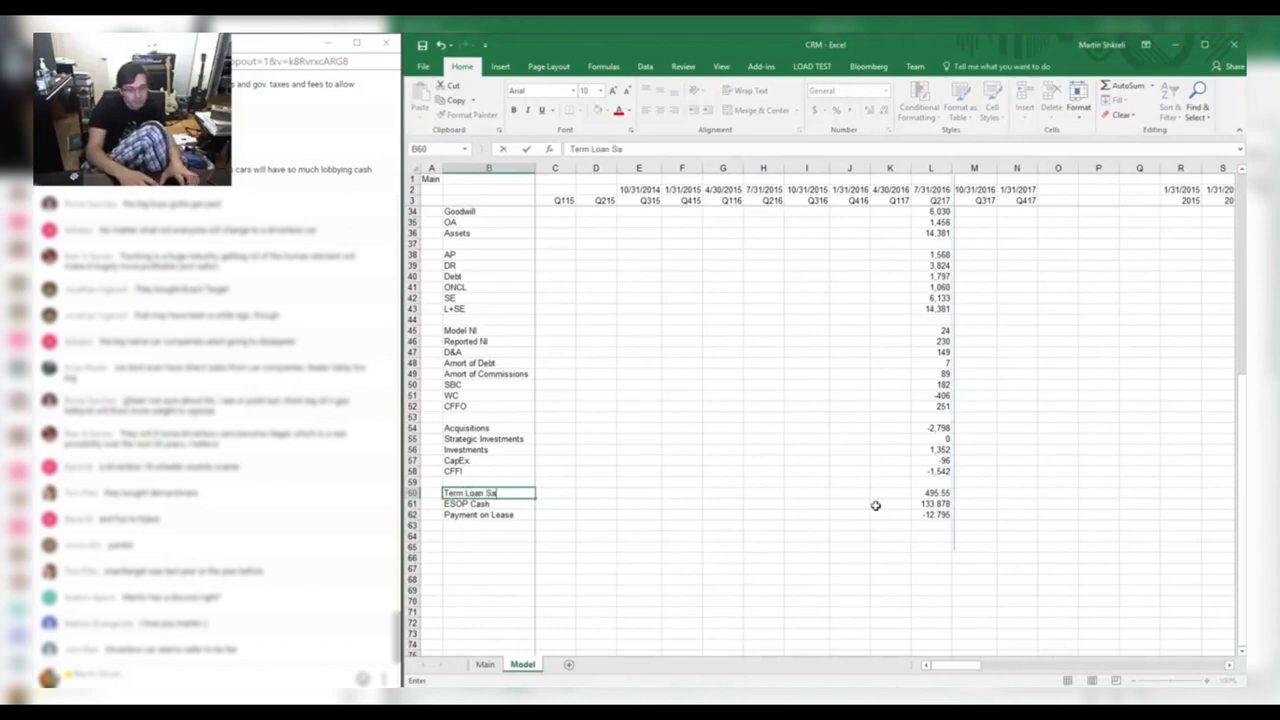
{"action": "type", "text": "le"}
{"action": "key", "text": "Return"}
Label row 63 CFFF and total the financing lines L60:L62 with a SUM formula in L63.
{"action": "key", "text": "Down"}
{"action": "key", "text": "Down"}
{"action": "type", "text": "C"}
{"action": "key", "text": "Right"}
{"action": "key", "text": "Right"}
{"action": "key", "text": "Right"}
{"action": "key", "text": "Right"}
{"action": "key", "text": "Right"}
{"action": "key", "text": "Right"}
{"action": "key", "text": "Right"}
{"action": "key", "text": "Right"}
{"action": "key", "text": "Right"}
{"action": "key", "text": "Right"}
{"action": "type", "text": "=sum("}
{"action": "key", "text": "Up"}
{"action": "key", "text": "shift+Up"}
{"action": "key", "text": "shift+Up"}
{"action": "type", "text": ")"}
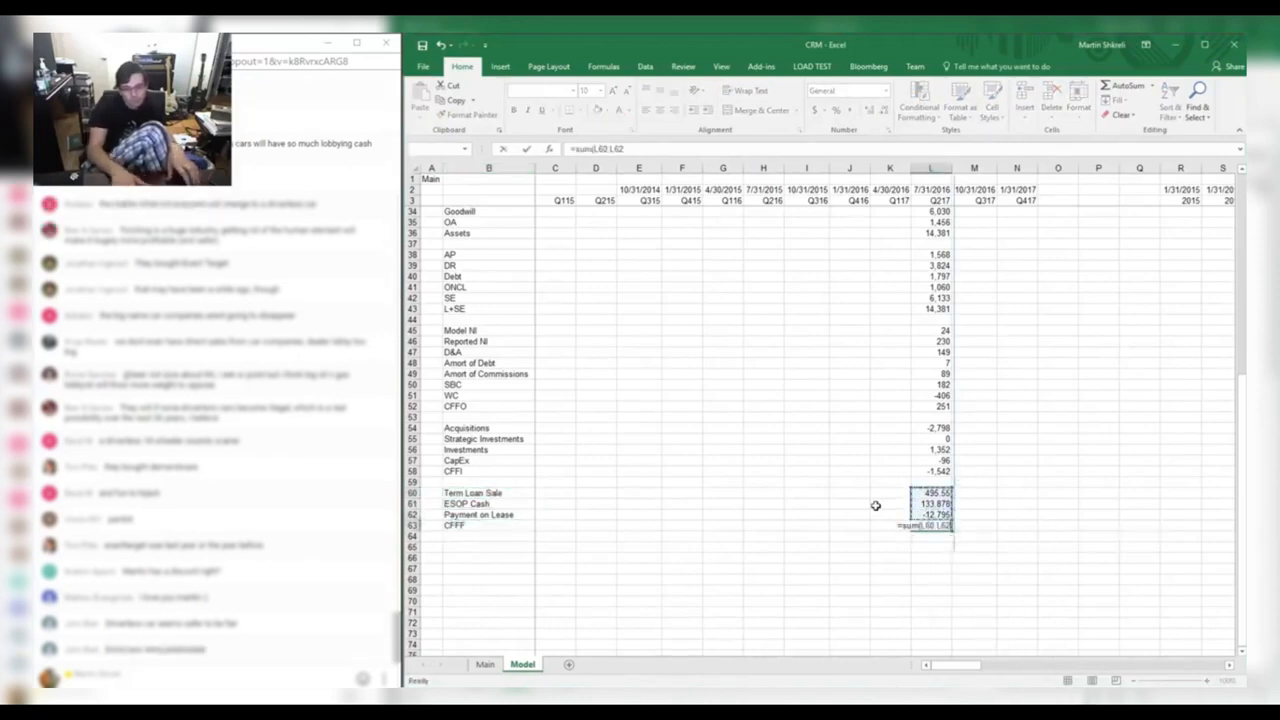
{"action": "key", "text": "Return"}
Format rows 60 to 63 as Number with zero decimal places and a thousands separator.
{"action": "key", "text": "Up"}
{"action": "key", "text": "shift+space"}
{"action": "key", "text": "shift+Up"}
{"action": "key", "text": "shift+Up"}
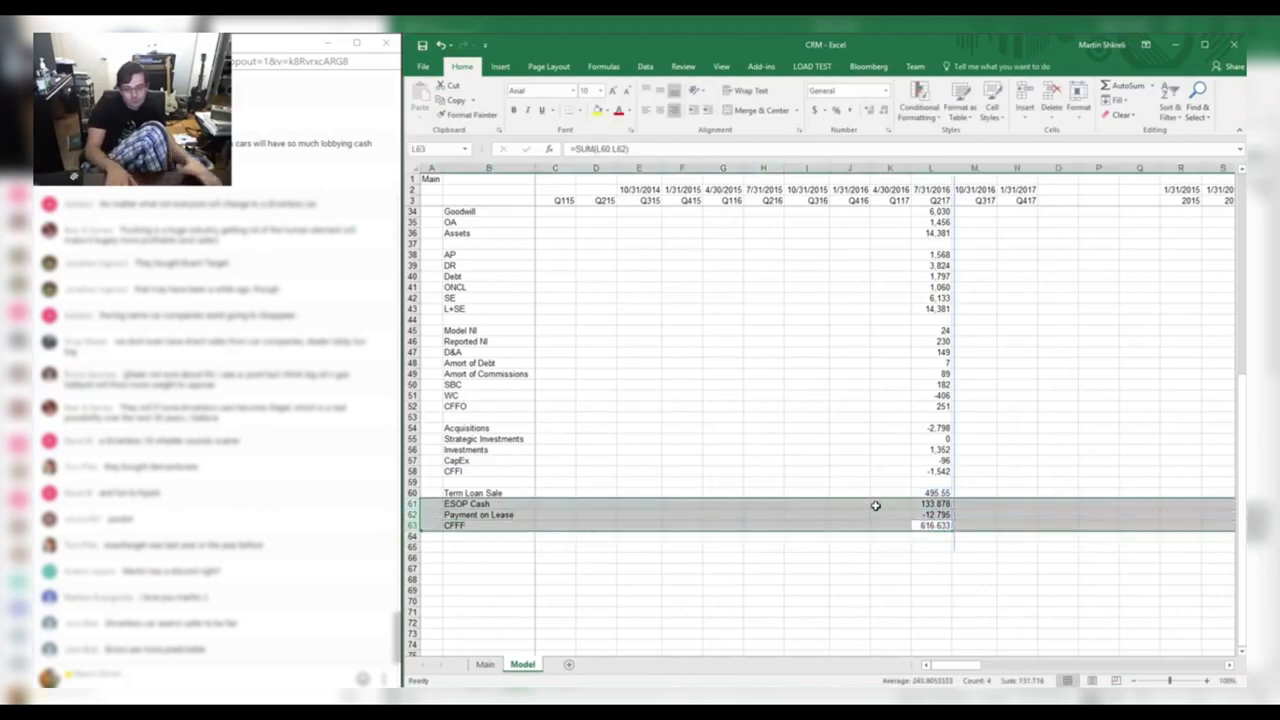
{"action": "key", "text": "shift+Up"}
{"action": "key", "text": "ctrl+1"}
{"action": "key", "text": "Down"}
{"action": "key", "text": "Tab"}
{"action": "type", "text": "0"}
{"action": "key", "text": "Tab"}
{"action": "key", "text": "space"}
{"action": "key", "text": "Return"}
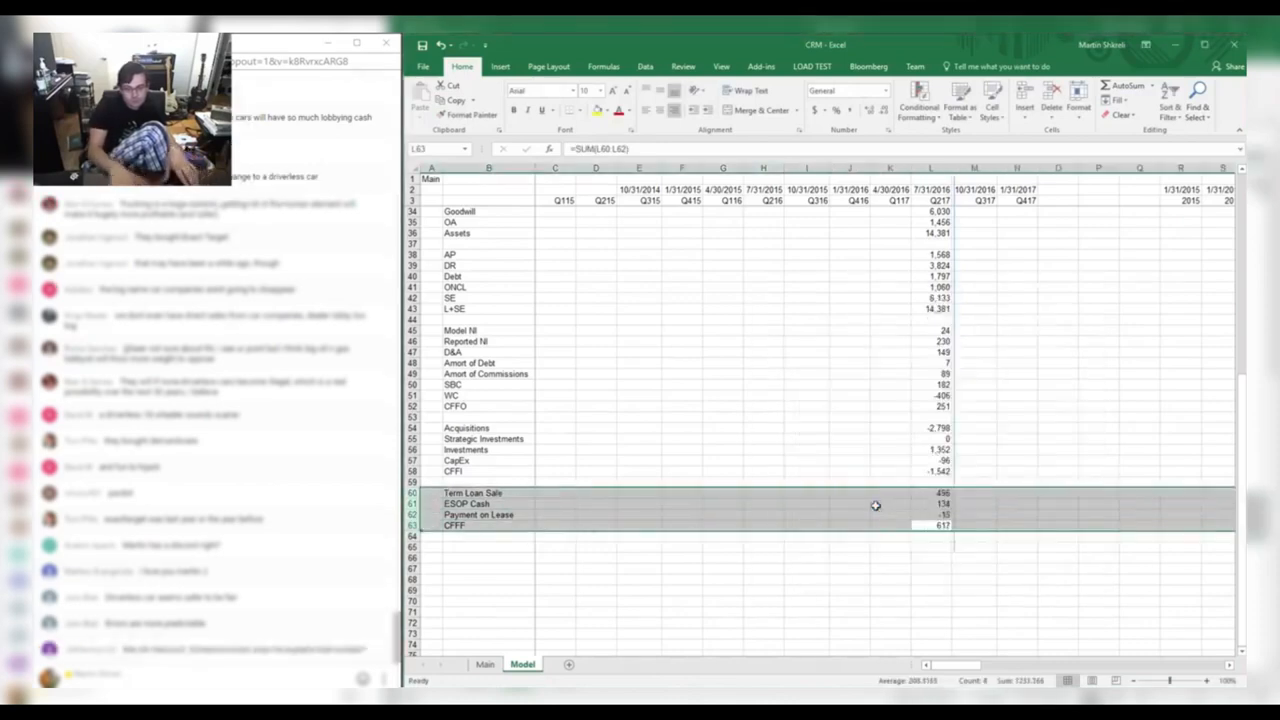
Enter the effect of exchange rate changes as -87.36 in L64, consulting the earnings release.
{"action": "key", "text": "Down"}
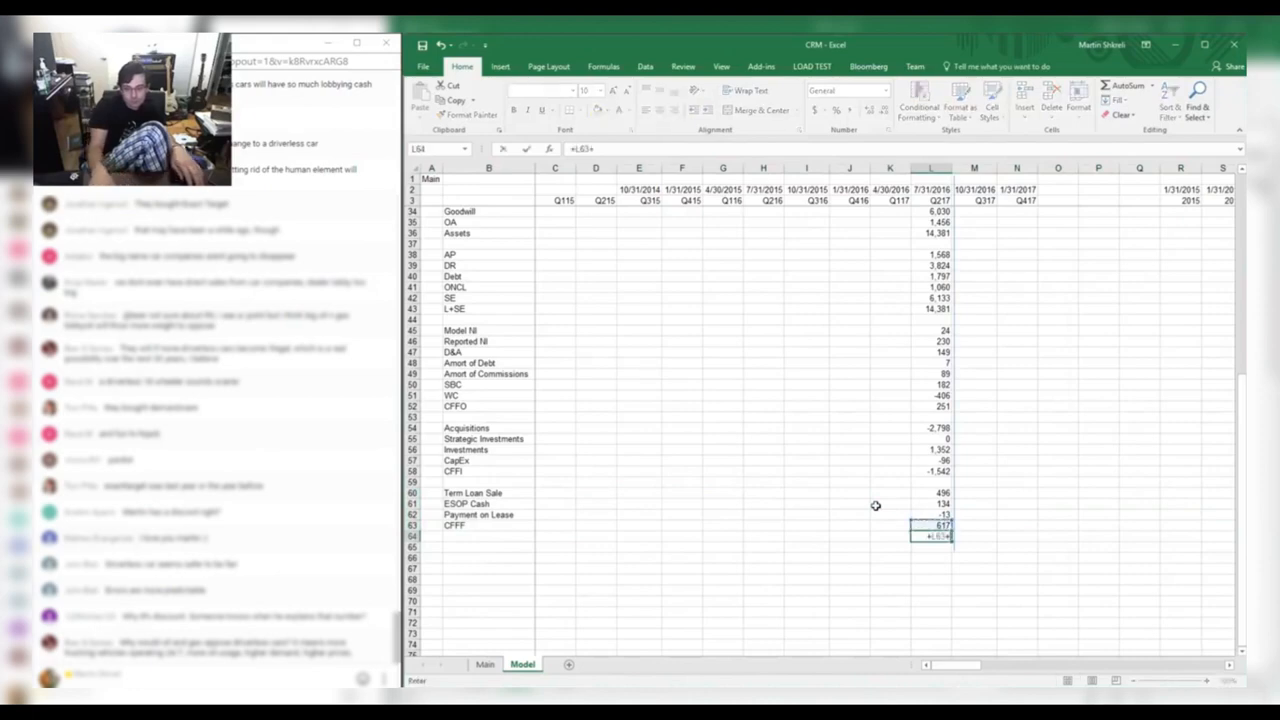
{"action": "key", "text": "alt+Tab"}
{"action": "key", "text": "alt+Tab"}
{"action": "type", "text": "-87"}
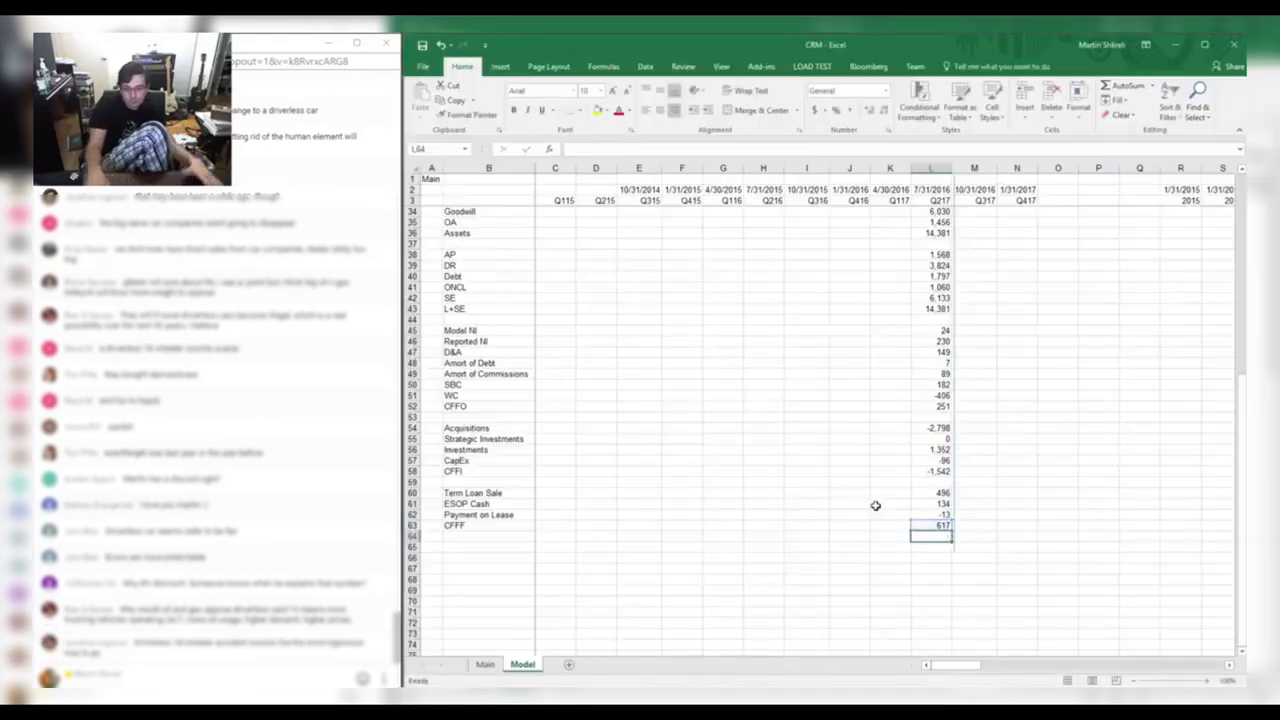
{"action": "key", "text": "alt+Tab"}
{"action": "key", "text": "alt+Tab"}
{"action": "type", "text": ".36"}
{"action": "key", "text": "Return"}
Calculate the change in cash in L65 by adding L64, L63, L58 and L52.
{"action": "type", "text": "+"}
{"action": "key", "text": "Up"}
{"action": "type", "text": "+"}
{"action": "key", "text": "Up"}
{"action": "key", "text": "Up"}
{"action": "type", "text": "+"}
{"action": "key", "text": "Up"}
{"action": "key", "text": "Up"}
{"action": "key", "text": "Up"}
{"action": "key", "text": "Up"}
{"action": "key", "text": "Up"}
{"action": "key", "text": "Up"}
{"action": "key", "text": "Up"}
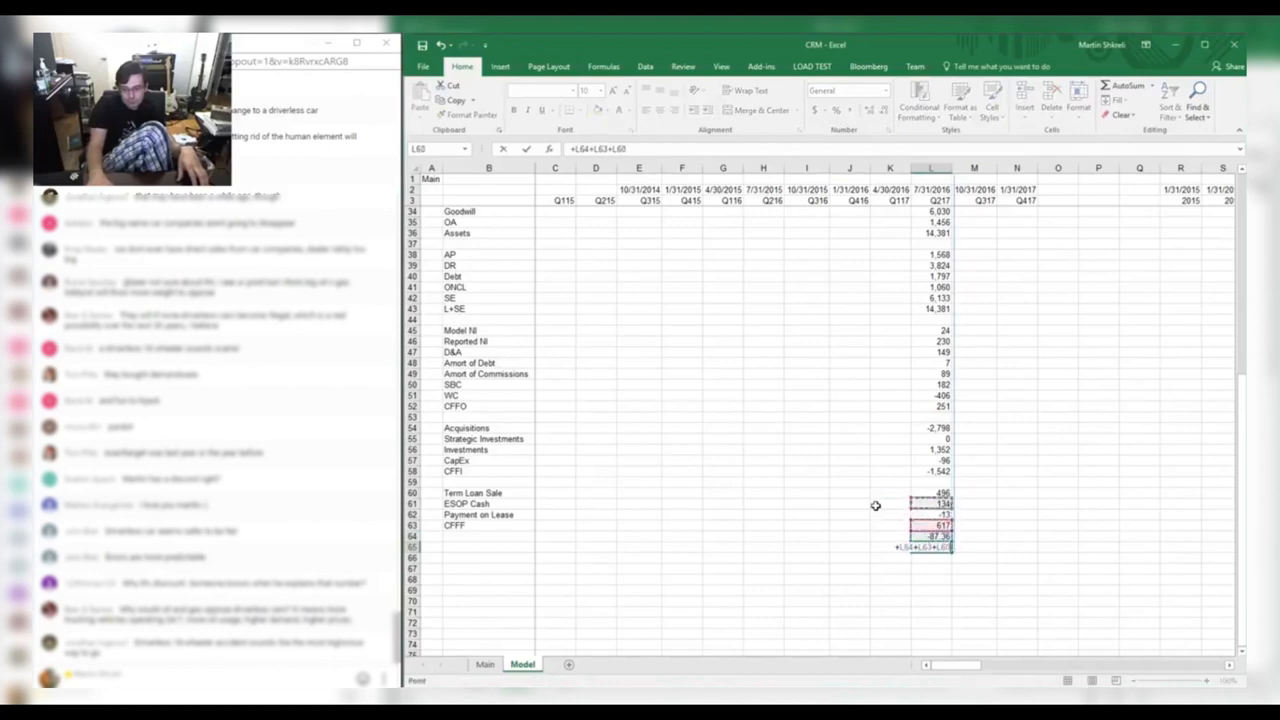
{"action": "type", "text": "+"}
{"action": "key", "text": "Up"}
{"action": "key", "text": "Up"}
{"action": "key", "text": "Up"}
{"action": "key", "text": "Up"}
{"action": "key", "text": "Up"}
{"action": "key", "text": "Up"}
{"action": "key", "text": "Up"}
{"action": "key", "text": "Up"}
{"action": "key", "text": "Up"}
{"action": "key", "text": "Up"}
{"action": "key", "text": "Up"}
{"action": "key", "text": "Up"}
{"action": "key", "text": "Up"}
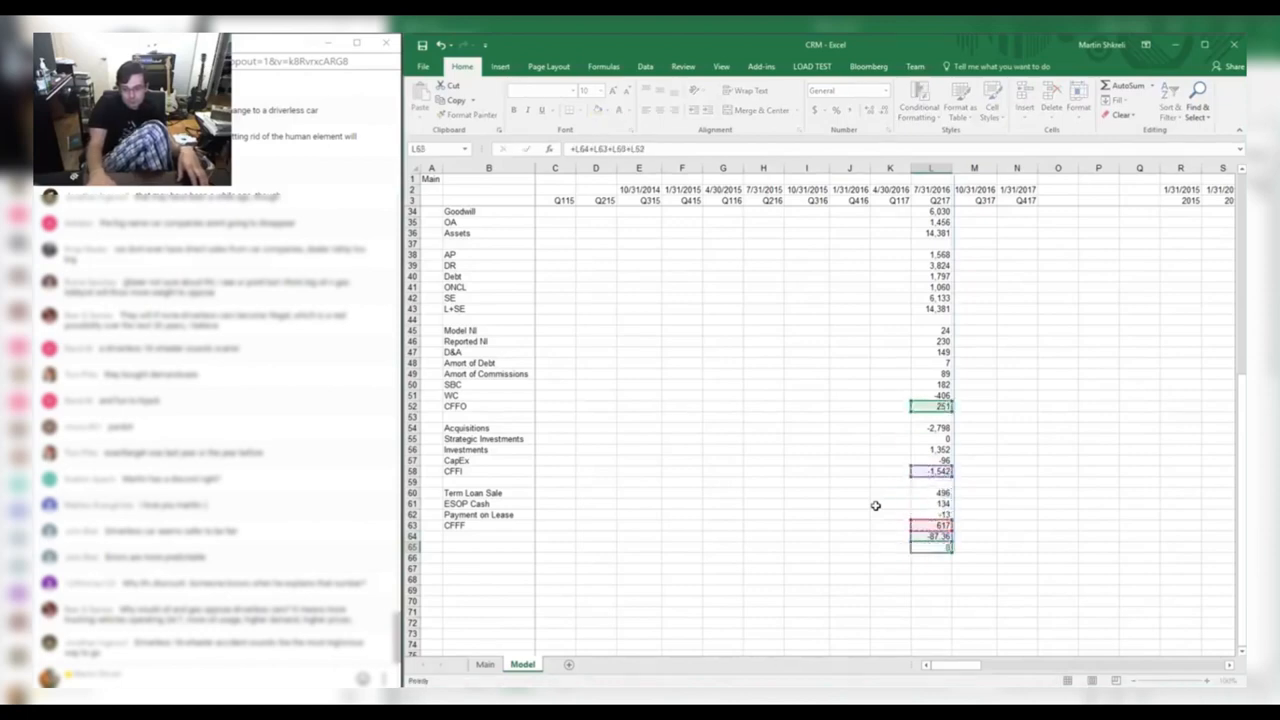
{"action": "key", "text": "Return"}
Label row 65 CIC and row 64 FX in column B.
{"action": "key", "text": "Up"}
{"action": "key", "text": "ctrl+Left"}
{"action": "key", "text": "Right"}
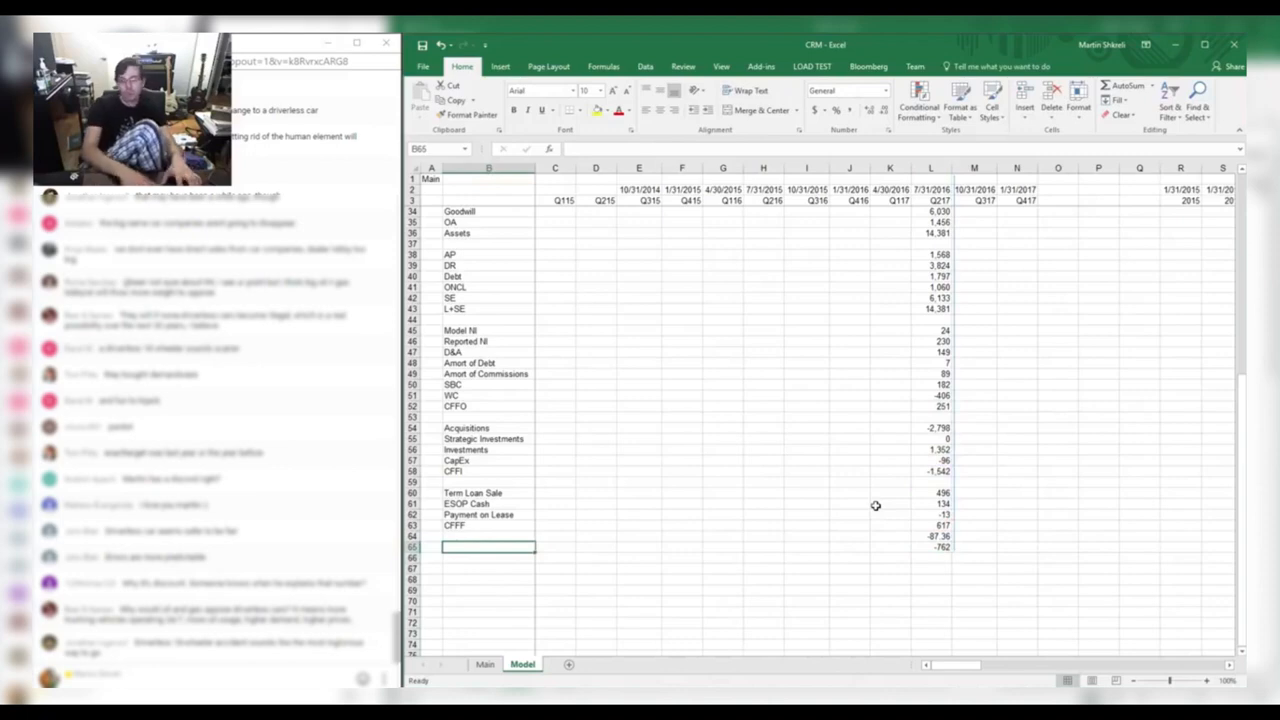
{"action": "type", "text": "CIC"}
{"action": "key", "text": "Up"}
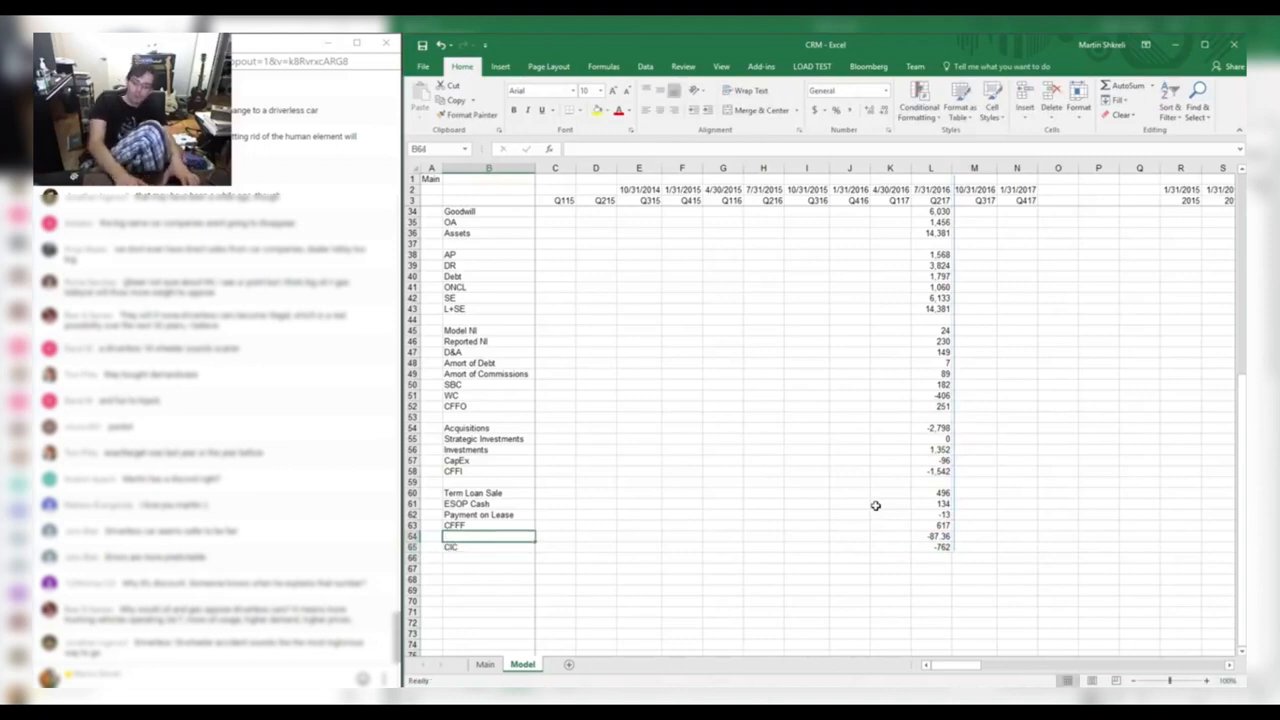
{"action": "type", "text": "FX"}
Format L64:L65 as Number with zero decimal places and a thousands separator.
{"action": "key", "text": "Right"}
{"action": "key", "text": "ctrl+Right"}
{"action": "key", "text": "shift+Down"}
{"action": "key", "text": "ctrl+1"}
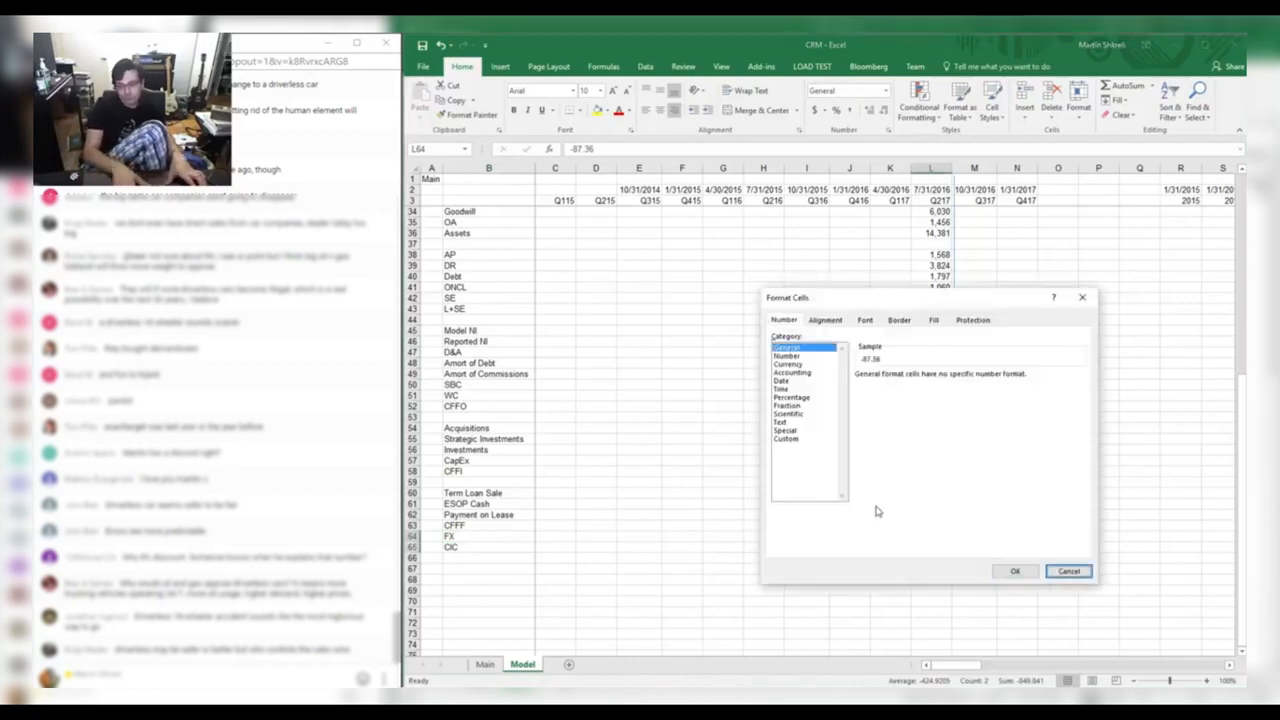
{"action": "key", "text": "n"}
{"action": "key", "text": "Tab"}
{"action": "type", "text": "0"}
{"action": "key", "text": "Tab"}
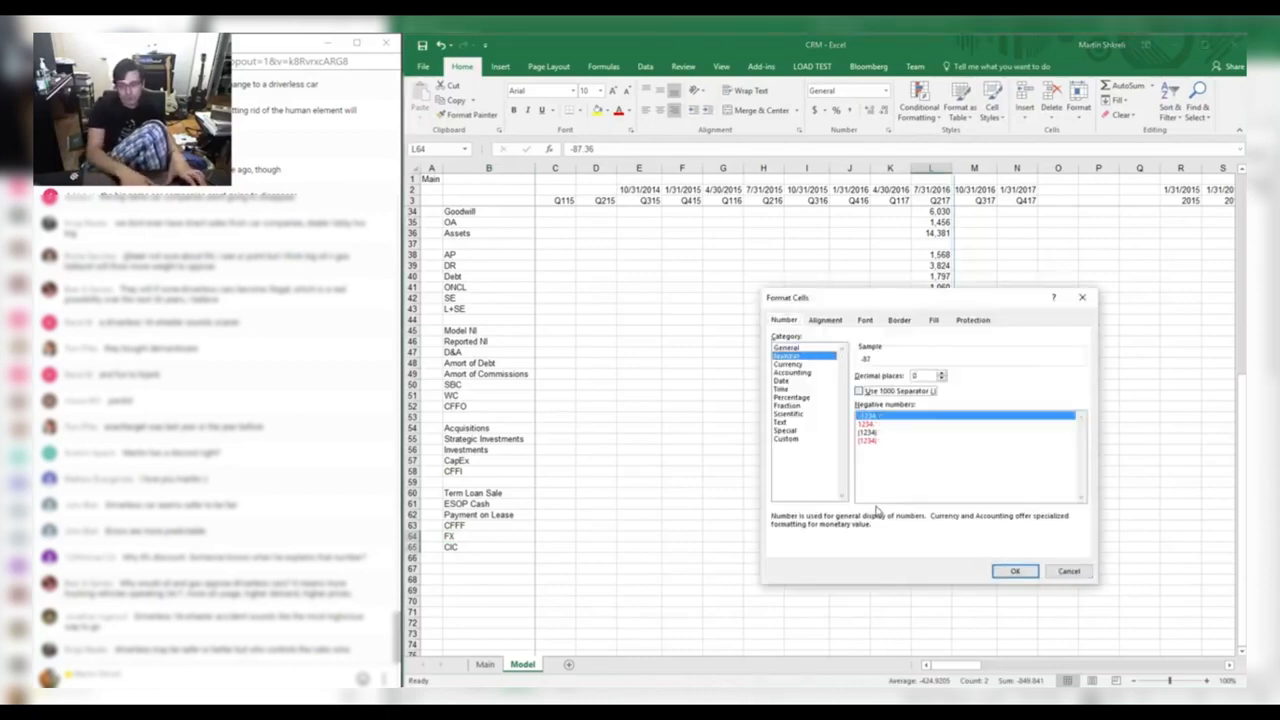
{"action": "key", "text": "space"}
{"action": "key", "text": "Return"}
{"action": "key", "text": "Right"}
{"action": "key", "text": "Up"}
{"action": "key", "text": "Left"}
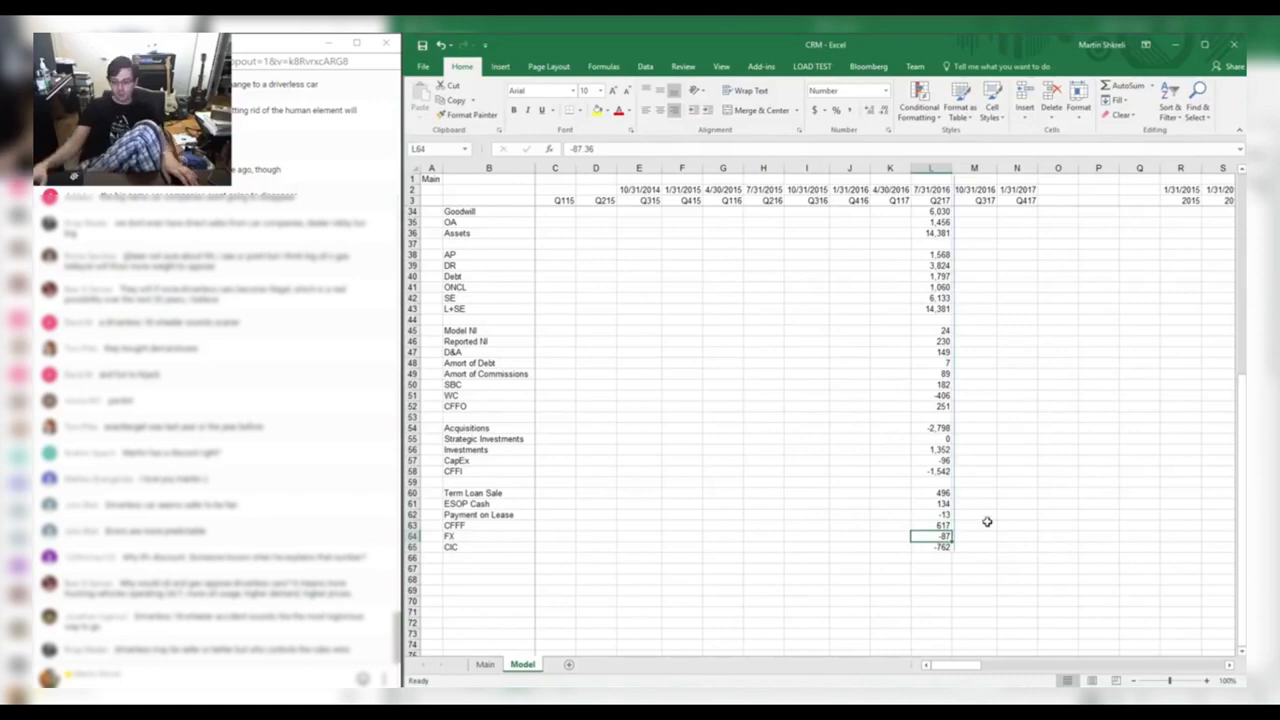
Extend the vertical divider line beside column L to about row 72 and check the cash flow totals in the earnings release.
{"action": "left_click", "coordinate": [953, 515]}
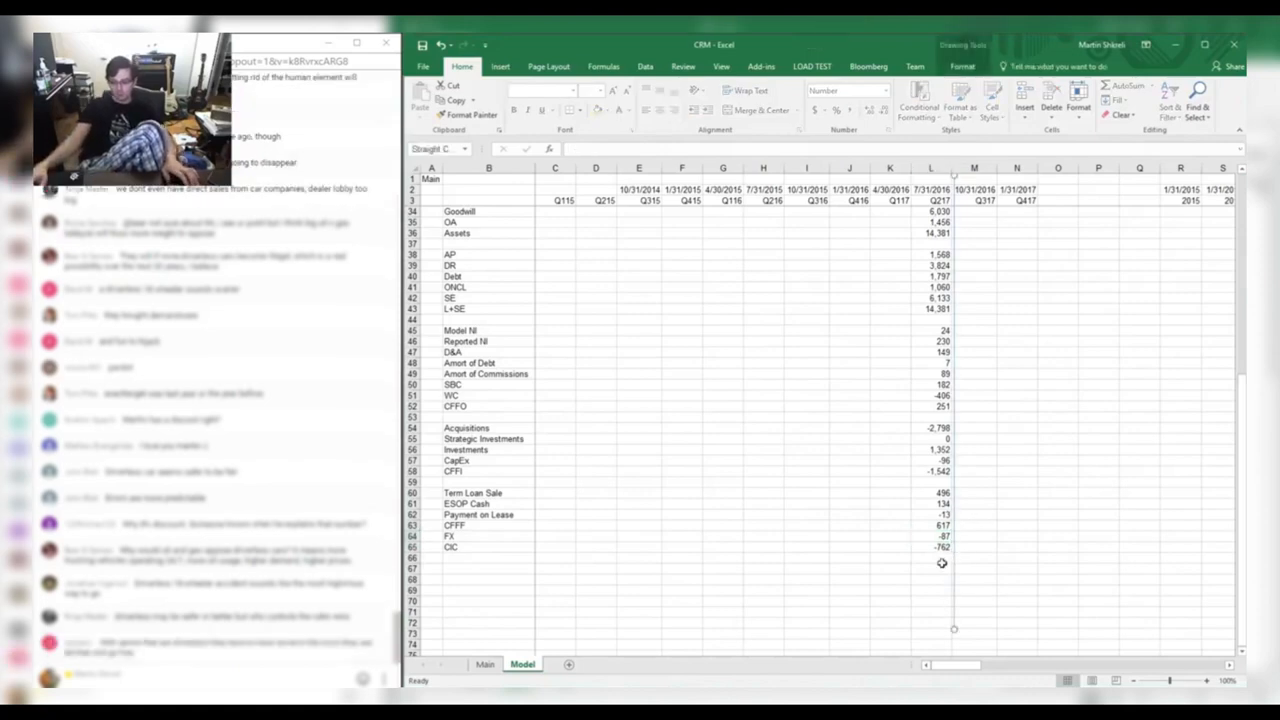
{"action": "left_click", "coordinate": [943, 553]}
{"action": "key", "text": "alt+Tab"}
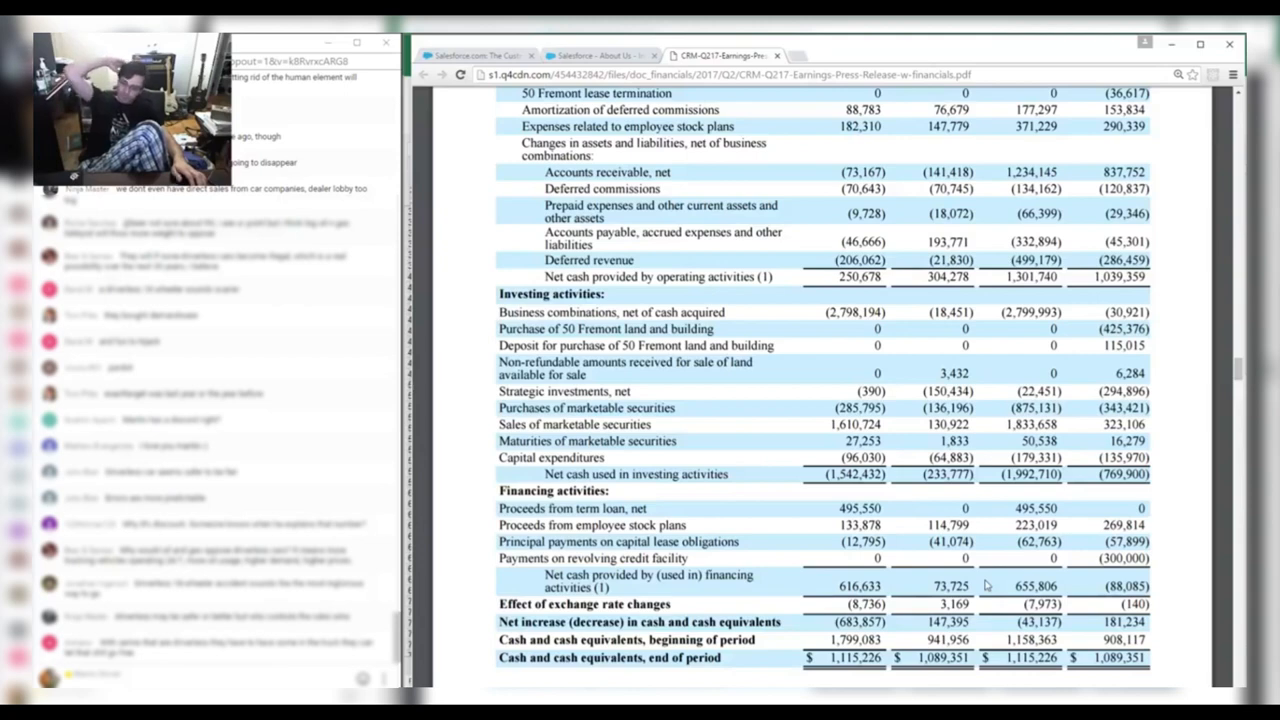
{"action": "key", "text": "alt+Tab"}
Label row 67 CFFO+SBC-CapEx in column B.
{"action": "left_click", "coordinate": [495, 568]}
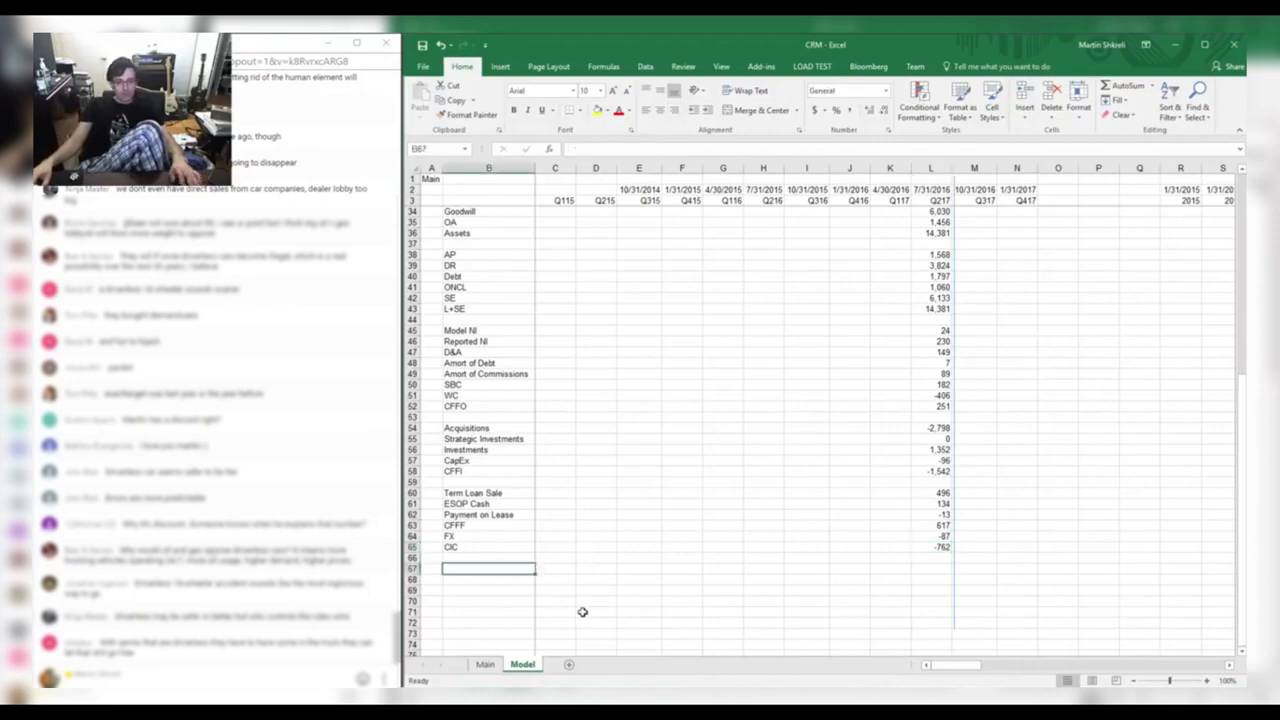
{"action": "type", "text": "CFFO+SBC-CapE"}
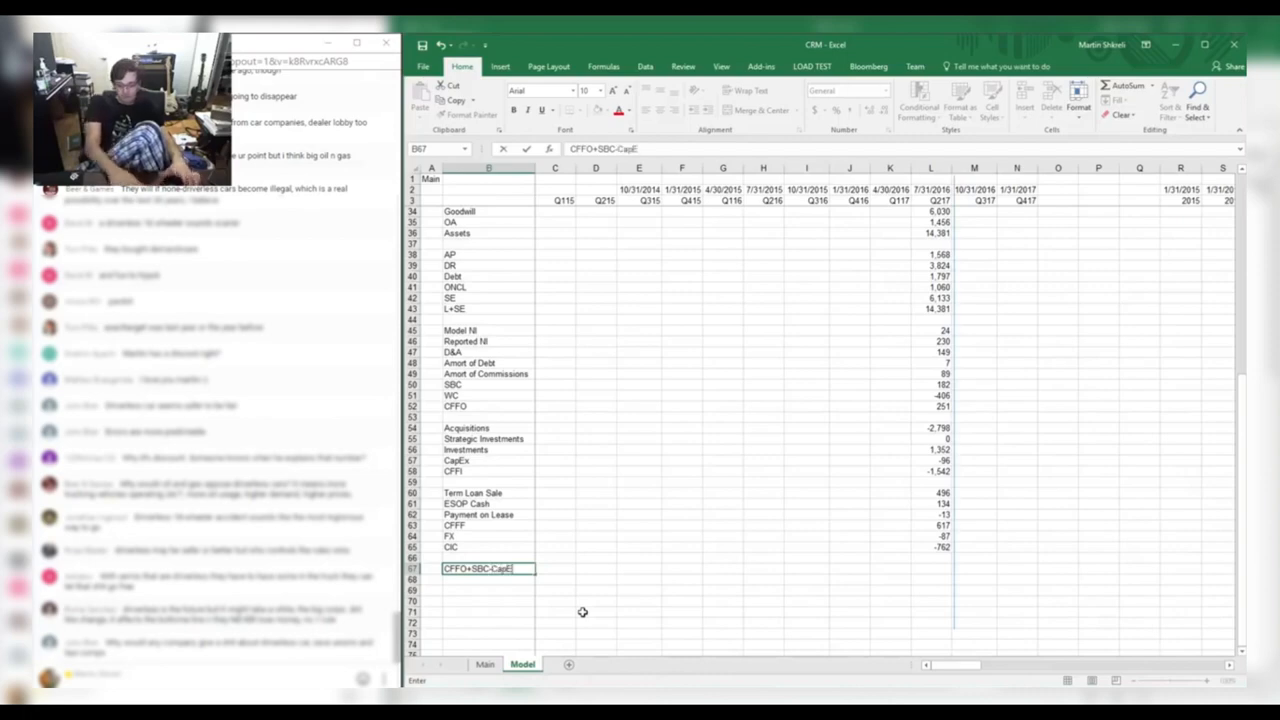
{"action": "key", "text": "alt+x"}
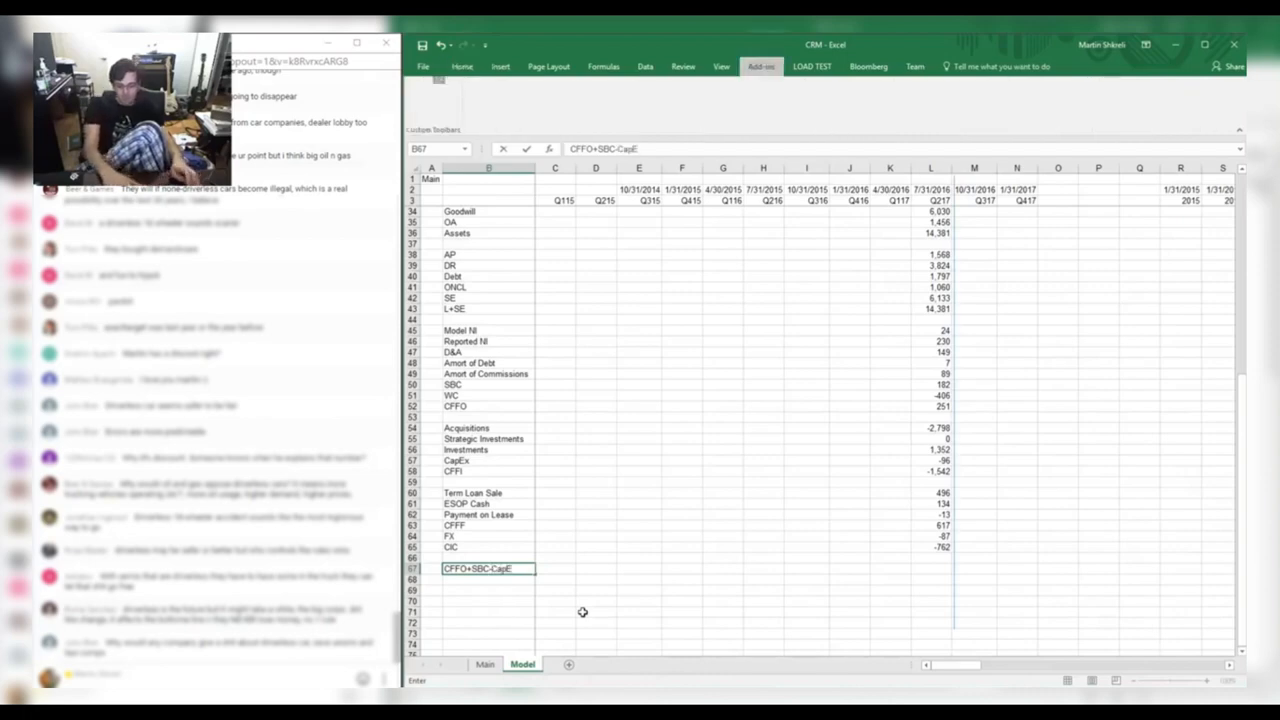
{"action": "key", "text": "Right"}
Calculate the adjusted cash flow in L67 from CFFO, CapEx and SBC with the formula +L52+L57-L50.
{"action": "key", "text": "Right"}
{"action": "key", "text": "Right"}
{"action": "key", "text": "Right"}
{"action": "key", "text": "Right"}
{"action": "key", "text": "Right"}
{"action": "key", "text": "Right"}
{"action": "key", "text": "Right"}
{"action": "key", "text": "Right"}
{"action": "key", "text": "Right"}
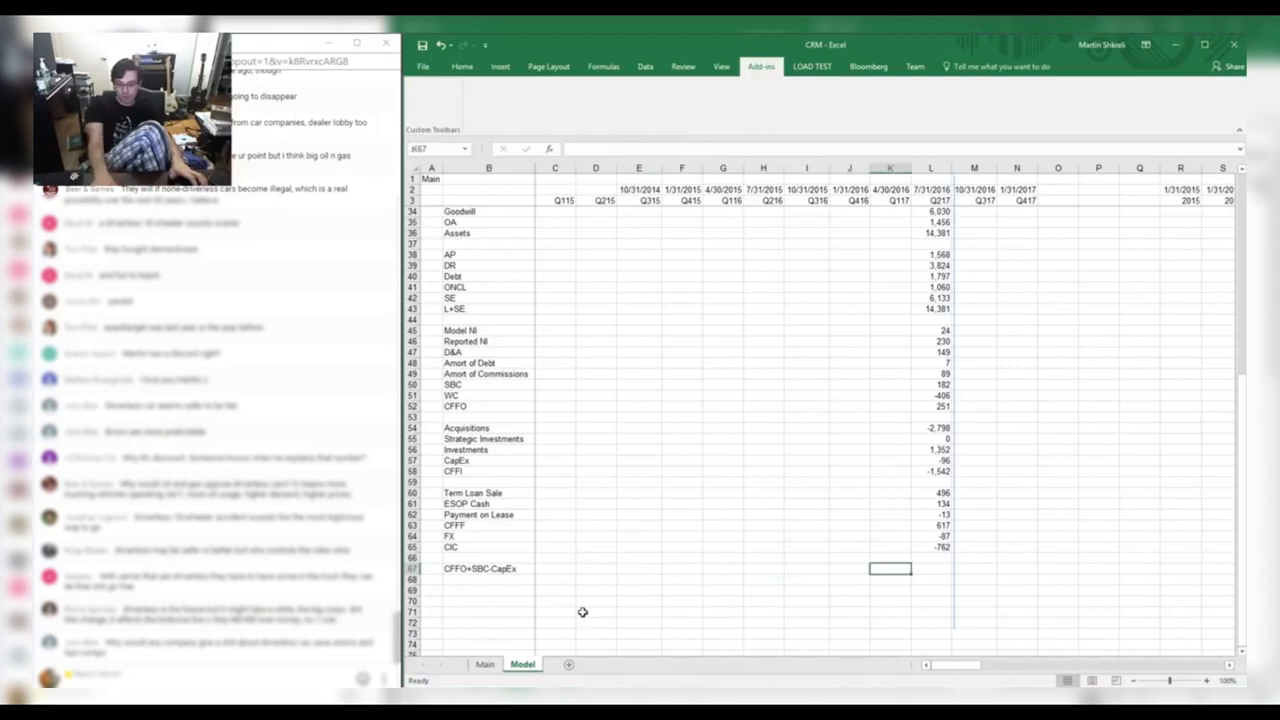
{"action": "type", "text": "+"}
{"action": "key", "text": "Up"}
{"action": "key", "text": "Up"}
{"action": "key", "text": "Up"}
{"action": "key", "text": "Up"}
{"action": "key", "text": "Up"}
{"action": "key", "text": "Up"}
{"action": "key", "text": "Up"}
{"action": "key", "text": "Up"}
{"action": "key", "text": "Up"}
{"action": "key", "text": "Up"}
{"action": "key", "text": "Up"}
{"action": "key", "text": "Up"}
{"action": "key", "text": "Up"}
{"action": "key", "text": "Up"}
{"action": "key", "text": "Up"}
{"action": "key", "text": "Up"}
{"action": "key", "text": "Up"}
{"action": "key", "text": "Up"}
{"action": "key", "text": "Up"}
{"action": "key", "text": "Up"}
{"action": "key", "text": "Down"}
{"action": "key", "text": "Down"}
{"action": "key", "text": "Down"}
{"action": "key", "text": "Down"}
{"action": "key", "text": "Down"}
{"action": "key", "text": "Down"}
{"action": "key", "text": "Down"}
{"action": "key", "text": "Down"}
{"action": "key", "text": "Down"}
{"action": "key", "text": "Down"}
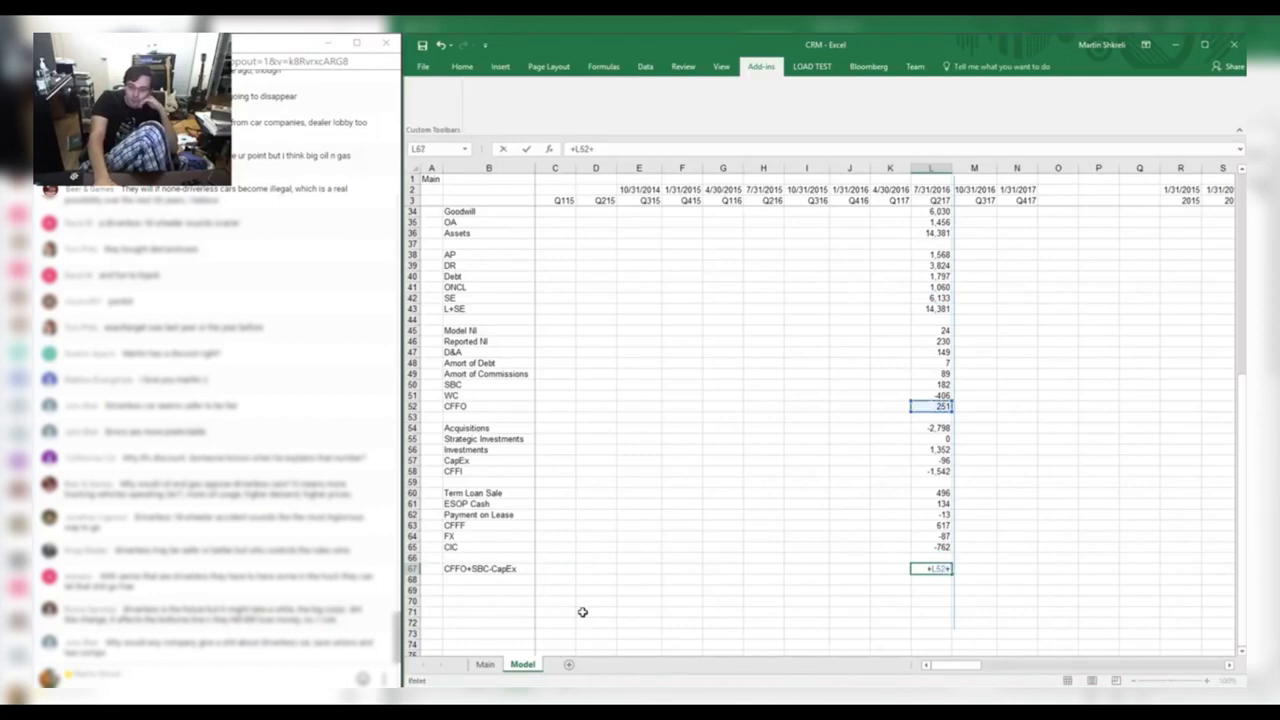
{"action": "type", "text": "+"}
{"action": "key", "text": "Up"}
{"action": "key", "text": "Up"}
{"action": "key", "text": "Up"}
{"action": "key", "text": "Up"}
{"action": "key", "text": "Up"}
{"action": "key", "text": "Up"}
{"action": "key", "text": "Up"}
{"action": "key", "text": "Up"}
{"action": "key", "text": "Up"}
{"action": "key", "text": "Up"}
{"action": "key", "text": "Up"}
{"action": "key", "text": "Up"}
{"action": "key", "text": "Down"}
{"action": "key", "text": "Down"}
{"action": "type", "text": "-"}
{"action": "key", "text": "Up"}
{"action": "key", "text": "Up"}
{"action": "key", "text": "Up"}
{"action": "key", "text": "Up"}
{"action": "key", "text": "Up"}
{"action": "key", "text": "Up"}
{"action": "key", "text": "Up"}
{"action": "key", "text": "Up"}
{"action": "key", "text": "Up"}
{"action": "key", "text": "Up"}
{"action": "key", "text": "Up"}
{"action": "key", "text": "Up"}
{"action": "key", "text": "Up"}
{"action": "key", "text": "Up"}
{"action": "key", "text": "Up"}
{"action": "key", "text": "Up"}
{"action": "key", "text": "Up"}
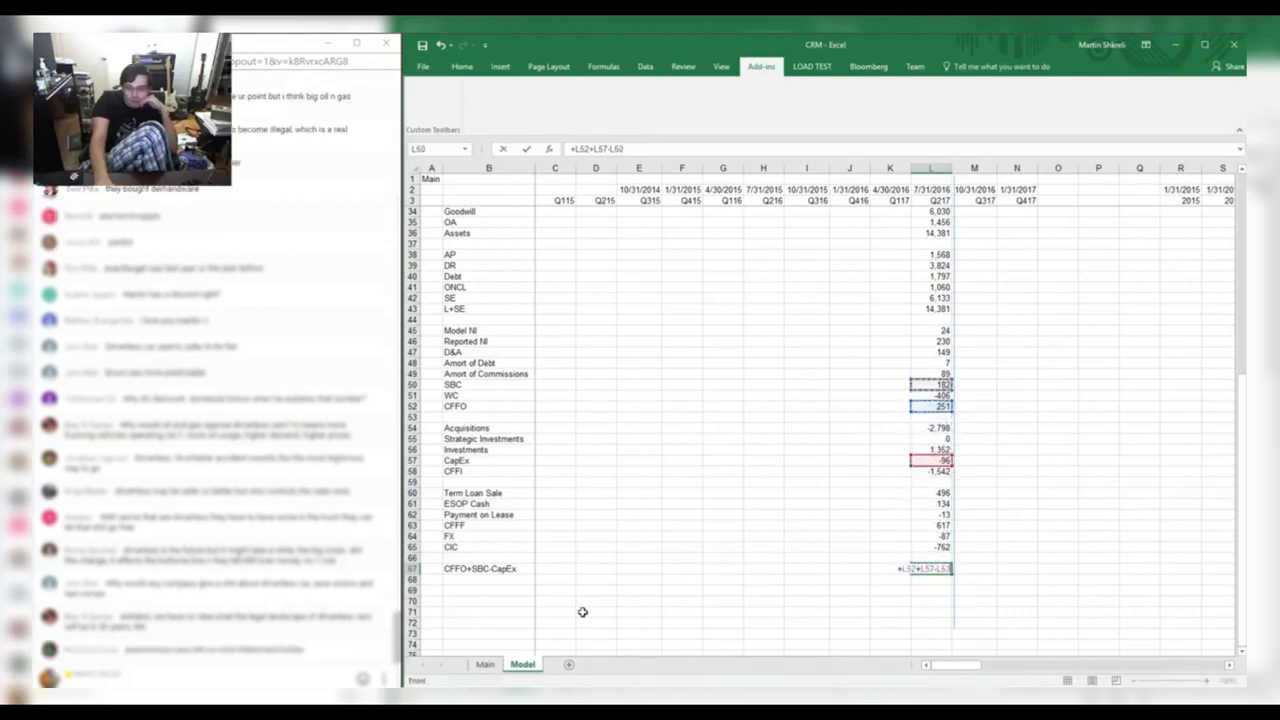
{"action": "key", "text": "Return"}
{"action": "key", "text": "Up"}
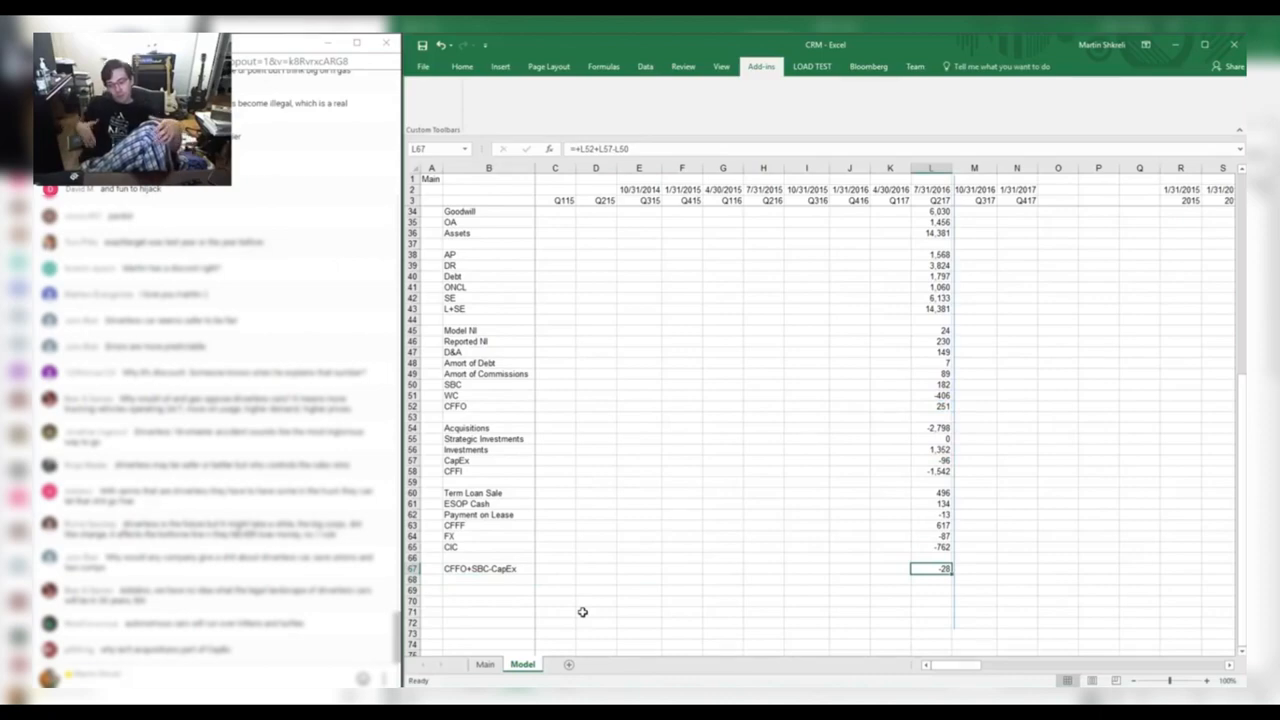
Review the L67 cash flow formula, the income statement rows and the formula behind the Q217 Cash balance in L28.
{"action": "scroll", "coordinate": [790, 480], "scroll_direction": "up", "scroll_amount": 4}
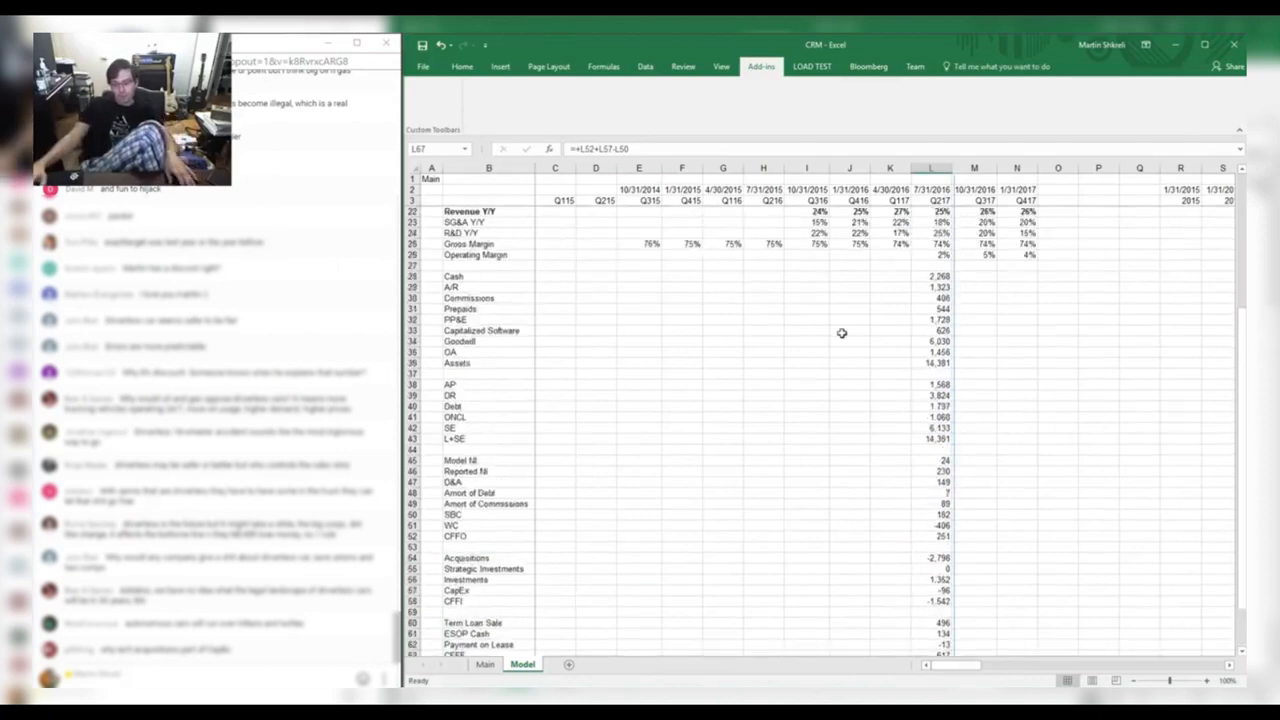
{"action": "left_click", "coordinate": [890, 276]}
{"action": "scroll", "coordinate": [925, 510], "scroll_direction": "down", "scroll_amount": 4}
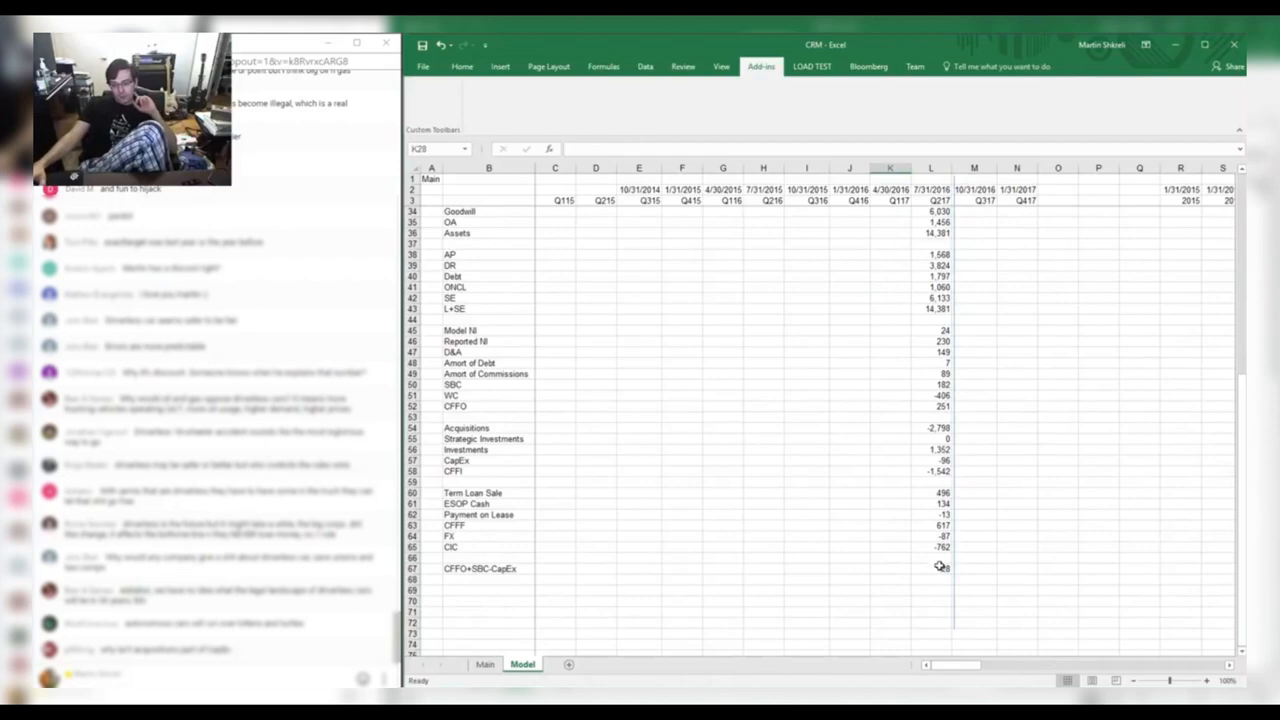
{"action": "left_click", "coordinate": [940, 566]}
{"action": "scroll", "coordinate": [948, 520], "scroll_direction": "up", "scroll_amount": 10}
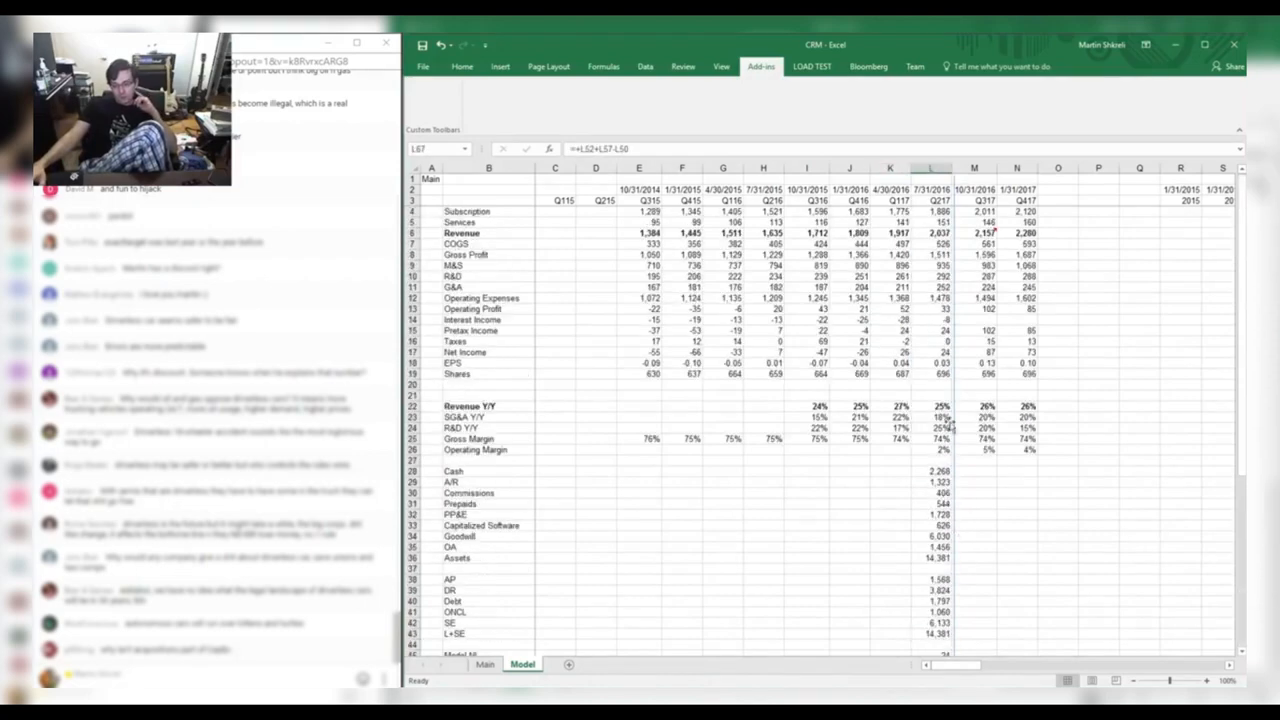
{"action": "scroll", "coordinate": [984, 383], "scroll_direction": "down", "scroll_amount": 4}
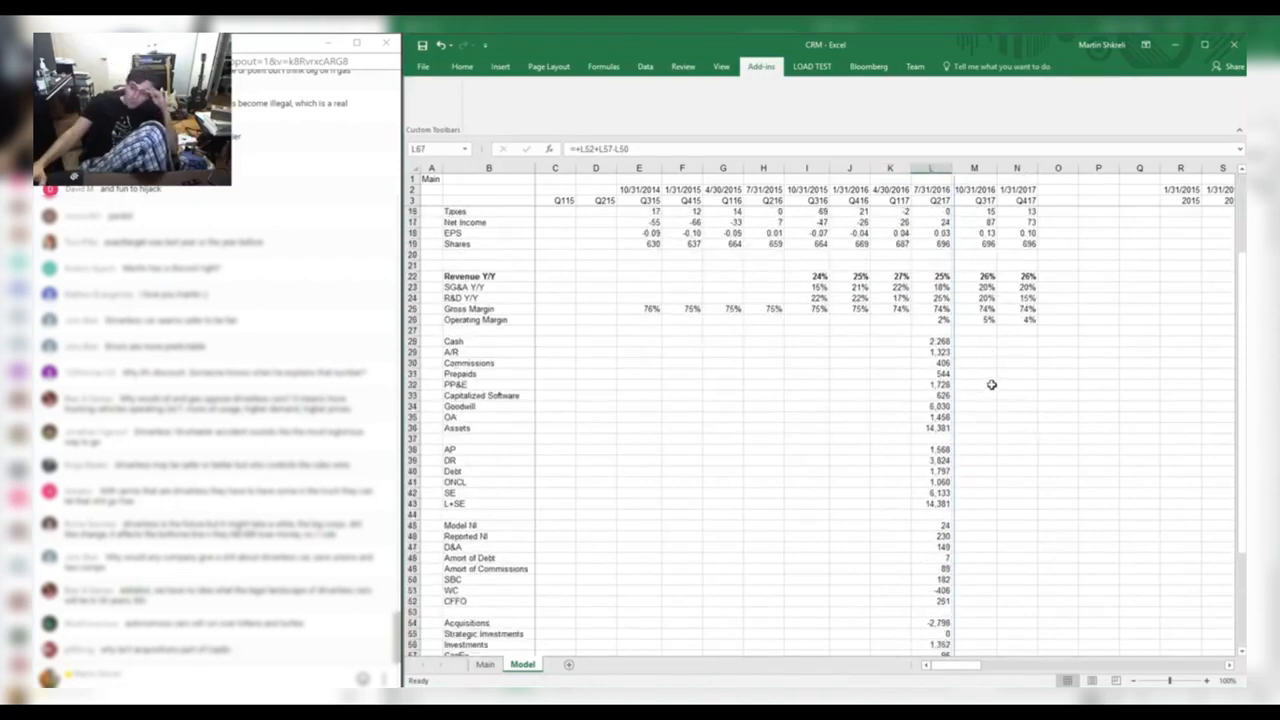
{"action": "left_click", "coordinate": [930, 340]}
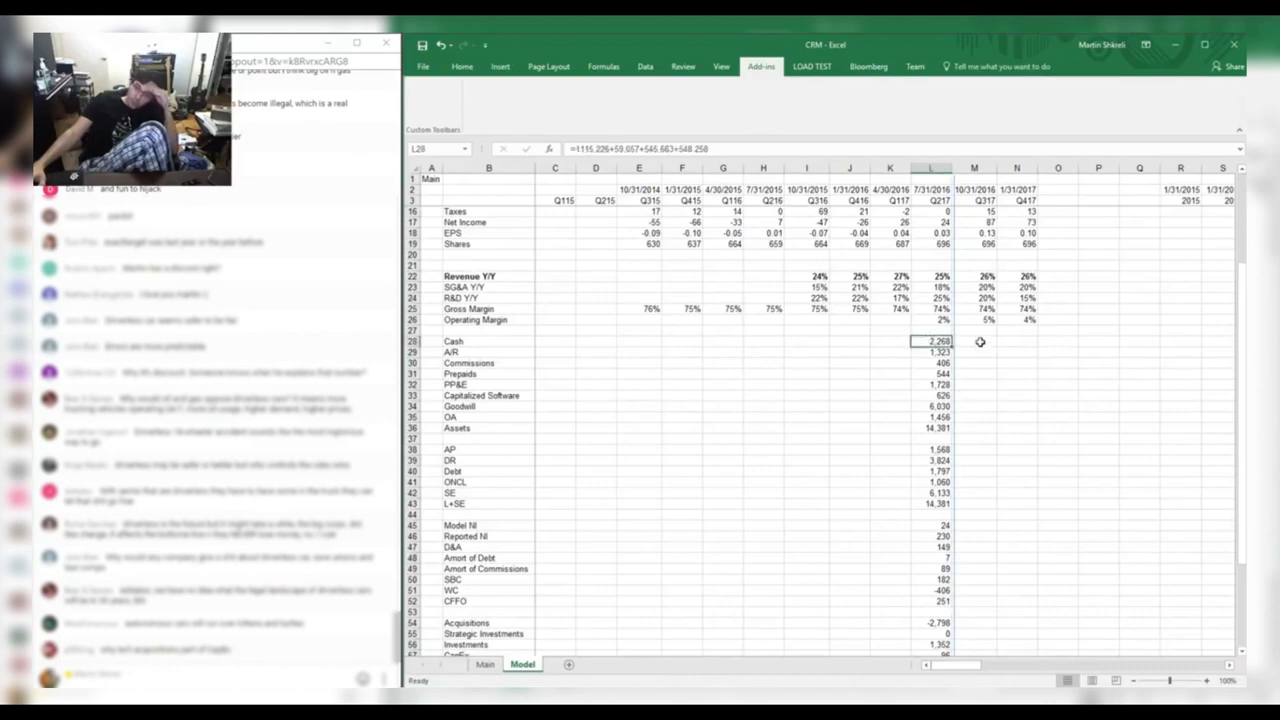
Insert a row above Cash and calculate Q217 net cash in L28 as cash minus debt with +L29-L41.
{"action": "key", "text": "shift+space"}
{"action": "key", "text": "ctrl+shift+plus"}
{"action": "type", "text": "="}
{"action": "key", "text": "Down"}
{"action": "type", "text": "-"}
{"action": "key", "text": "Down"}
{"action": "key", "text": "Down"}
{"action": "key", "text": "Down"}
{"action": "key", "text": "Down"}
{"action": "key", "text": "Down"}
{"action": "key", "text": "Down"}
{"action": "key", "text": "Down"}
{"action": "key", "text": "Down"}
{"action": "key", "text": "Down"}
{"action": "key", "text": "Down"}
{"action": "key", "text": "Down"}
{"action": "key", "text": "Down"}
{"action": "key", "text": "Down"}
{"action": "key", "text": "Down"}
{"action": "key", "text": "Down"}
{"action": "key", "text": "Down"}
{"action": "key", "text": "Down"}
{"action": "key", "text": "Down"}
{"action": "key", "text": "Down"}
{"action": "key", "text": "Down"}
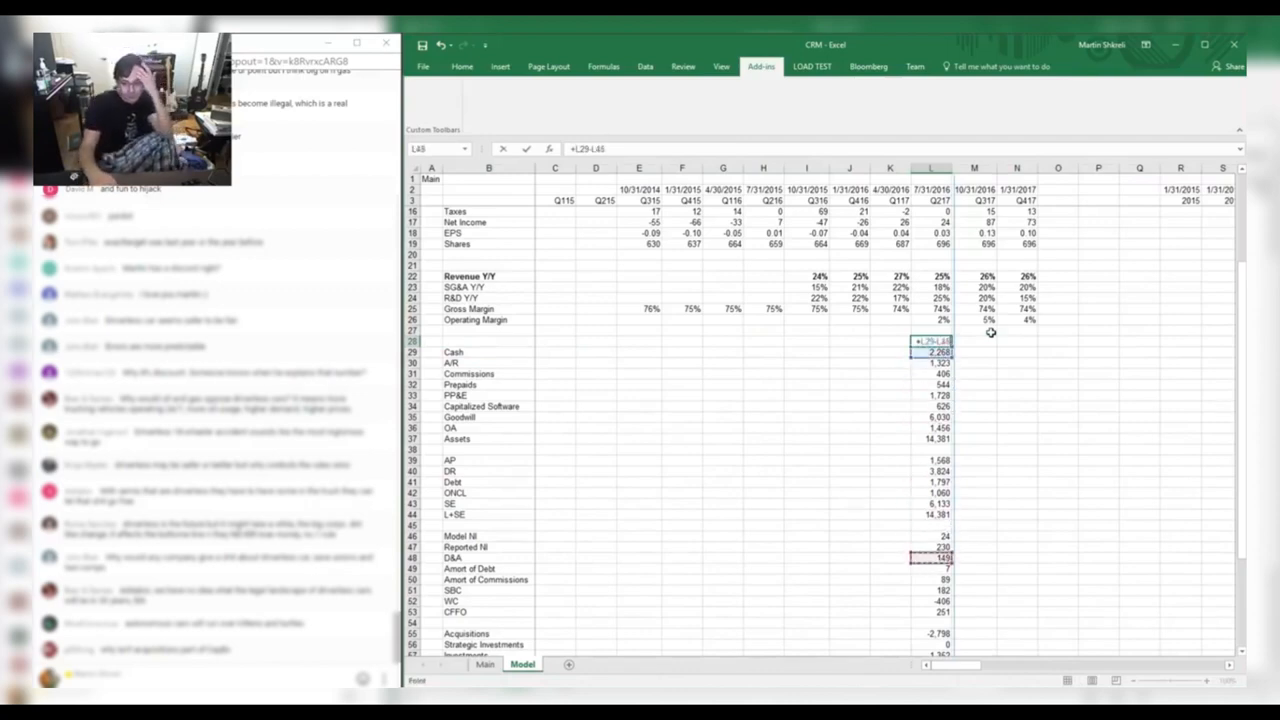
{"action": "key", "text": "Up"}
{"action": "key", "text": "Up"}
{"action": "key", "text": "Up"}
{"action": "key", "text": "Up"}
{"action": "key", "text": "Up"}
{"action": "key", "text": "Up"}
{"action": "key", "text": "Up"}
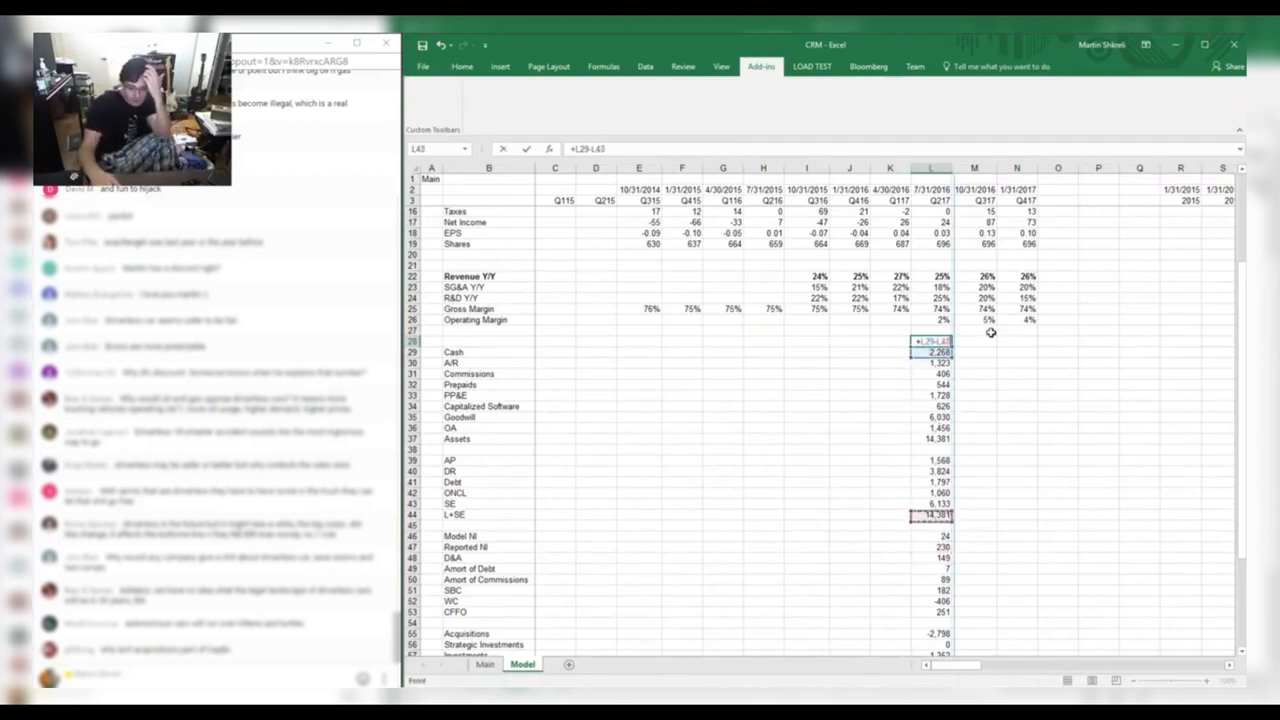
Label the new row 28 Net Cash in column B.
{"action": "key", "text": "ctrl+Left"}
{"action": "key", "text": "Right"}
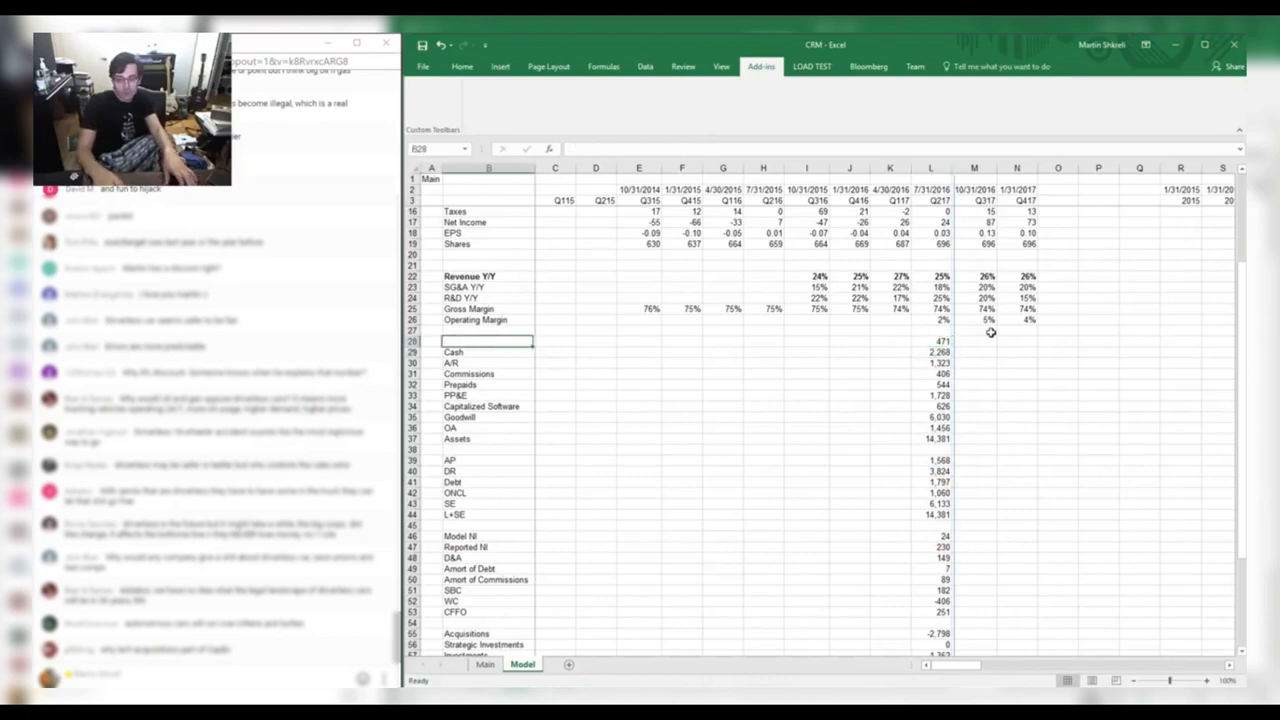
{"action": "type", "text": "Net Cash"}
{"action": "key", "text": "Right"}
{"action": "key", "text": "ctrl+Right"}
{"action": "key", "text": "Down"}
{"action": "key", "text": "Left"}
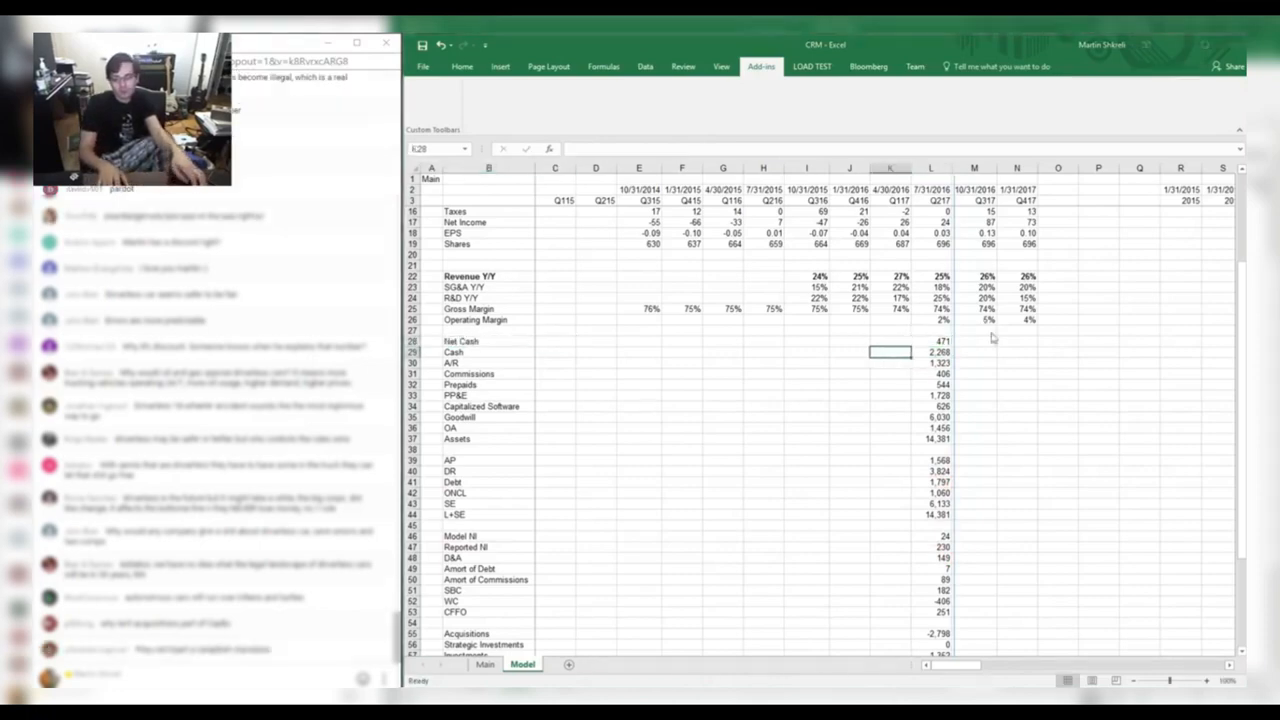
In the browser, replace the Q217 press release with the fiscal 2017 Q1 earnings release and locate its consolidated balance sheet.
{"action": "key", "text": "alt+Tab"}
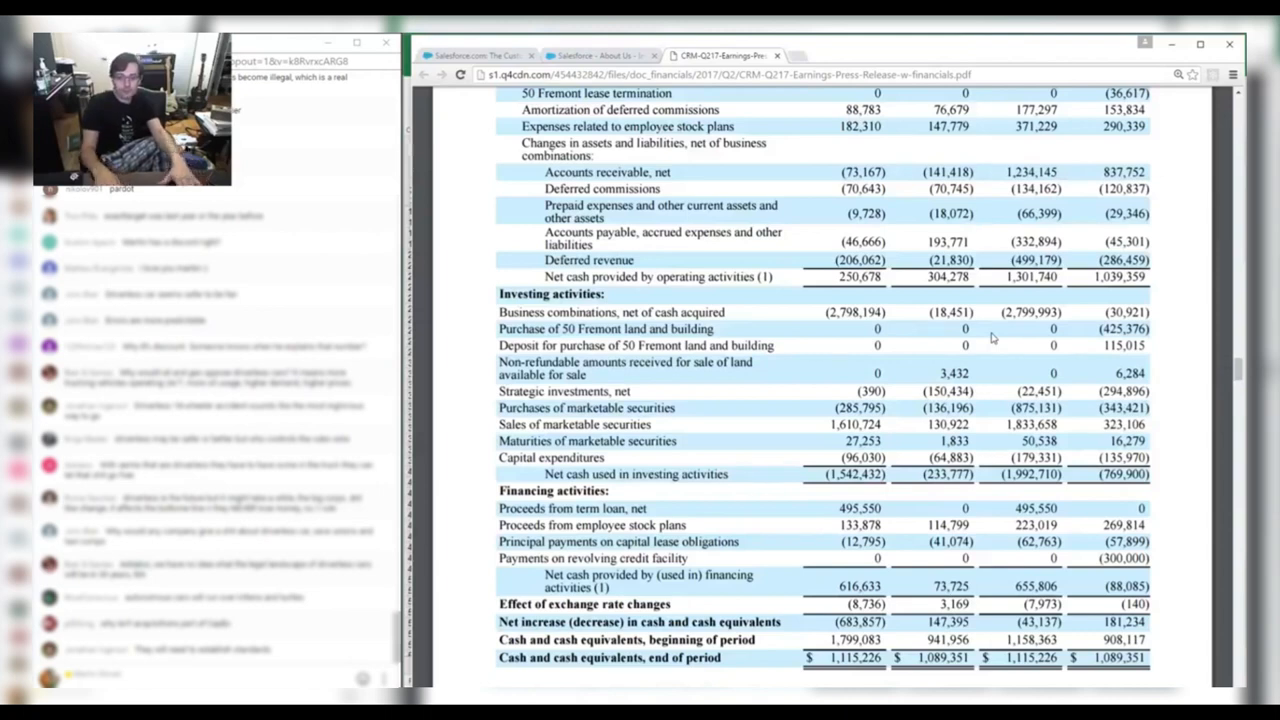
{"action": "key", "text": "ctrl+w"}
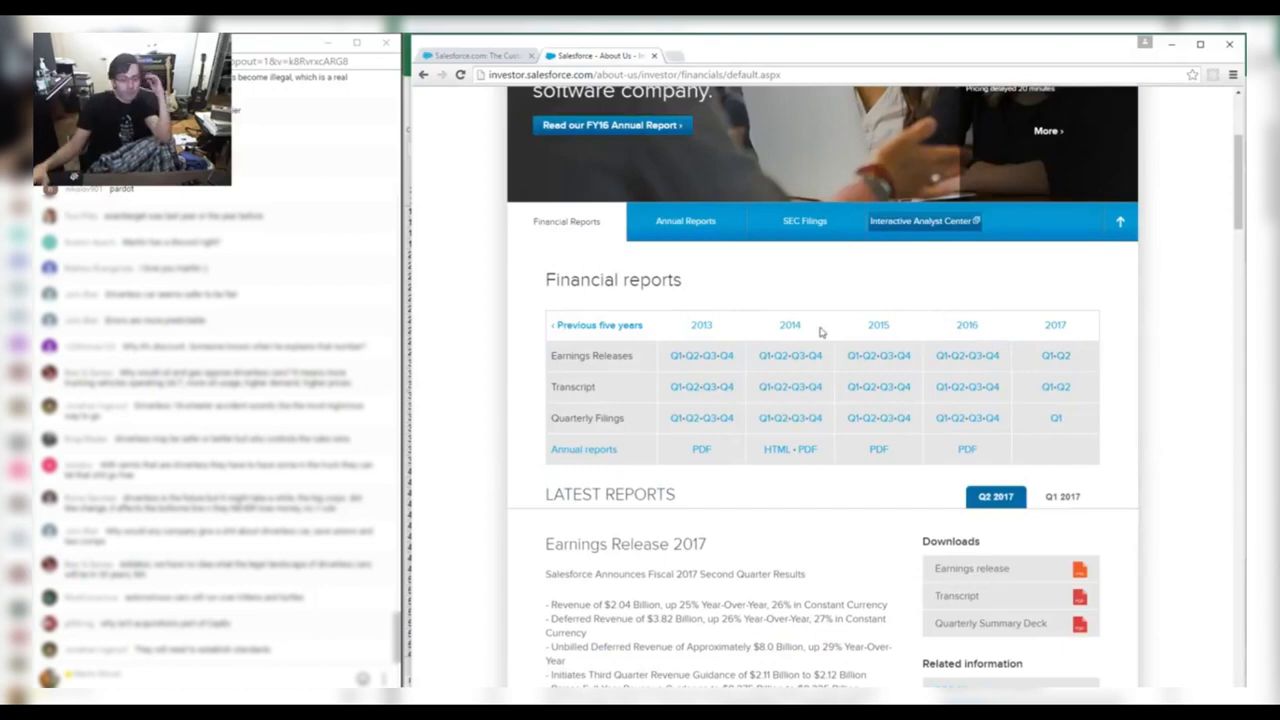
{"action": "left_click", "coordinate": [1046, 364]}
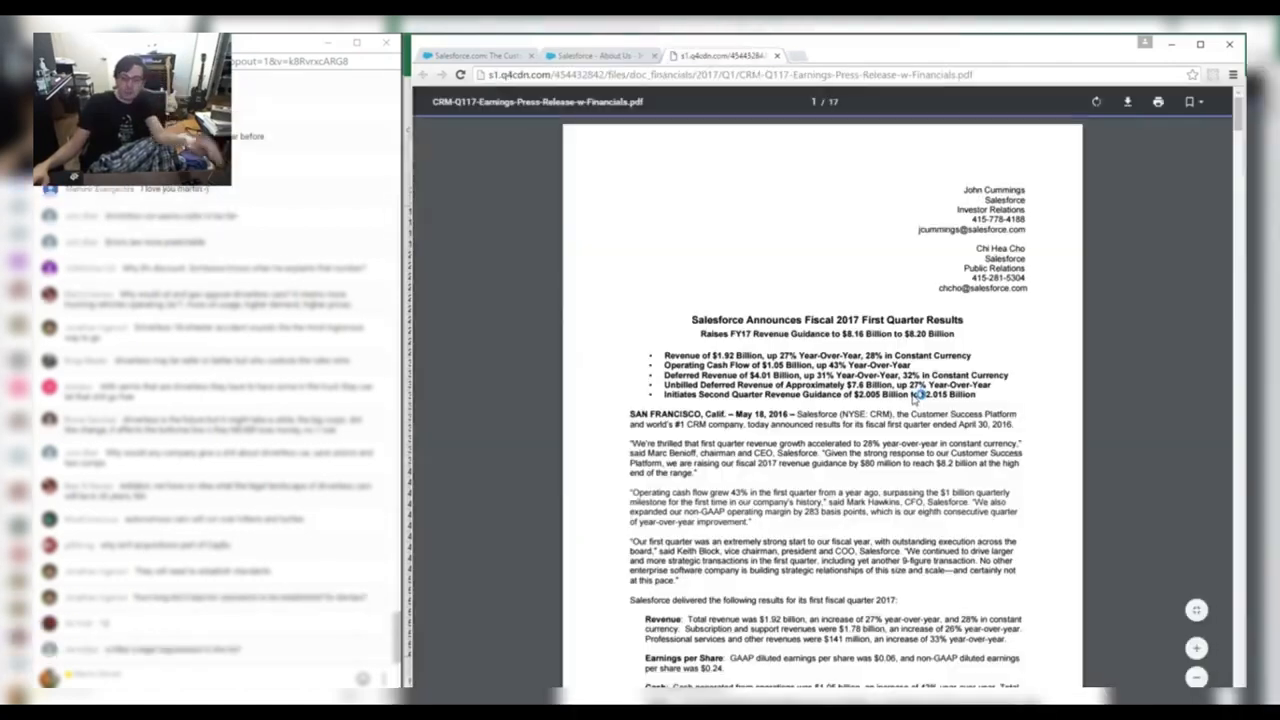
{"action": "scroll", "coordinate": [912, 395], "scroll_direction": "down", "scroll_amount": 8}
{"action": "left_click", "coordinate": [1196, 647]}
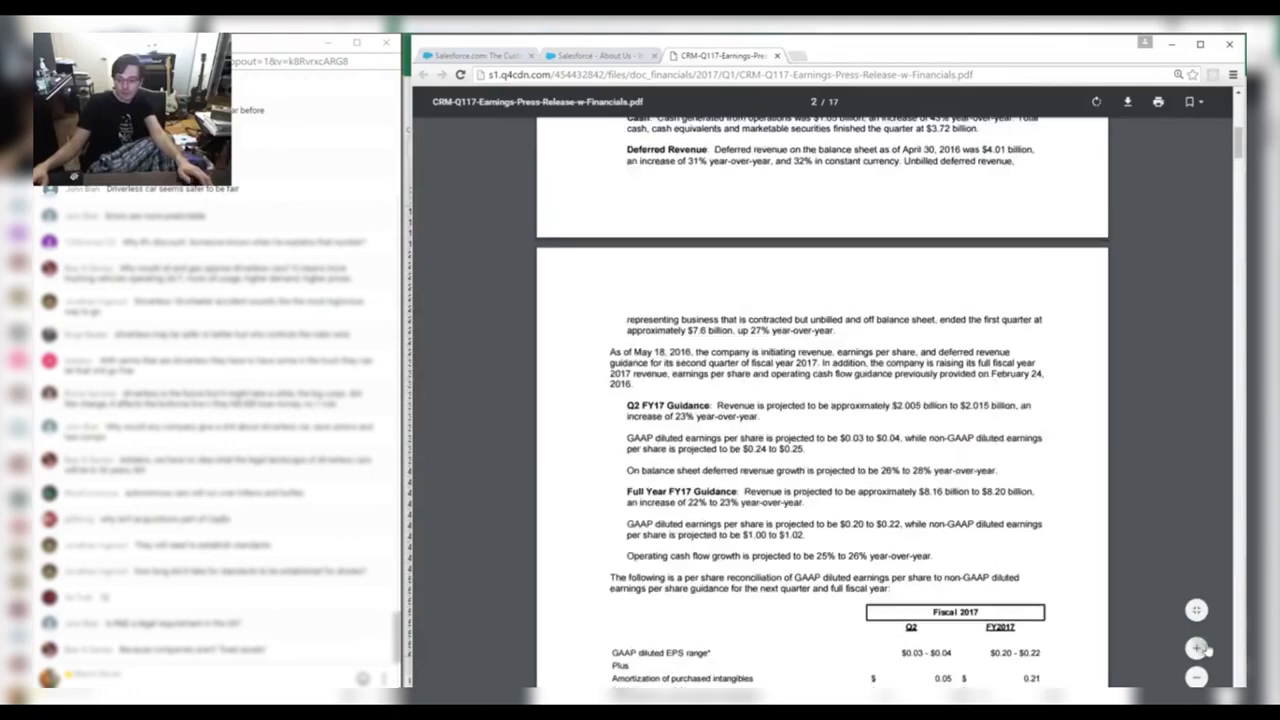
{"action": "scroll", "coordinate": [1108, 527], "scroll_direction": "down", "scroll_amount": 5}
{"action": "scroll", "coordinate": [1108, 527], "scroll_direction": "down", "scroll_amount": 10}
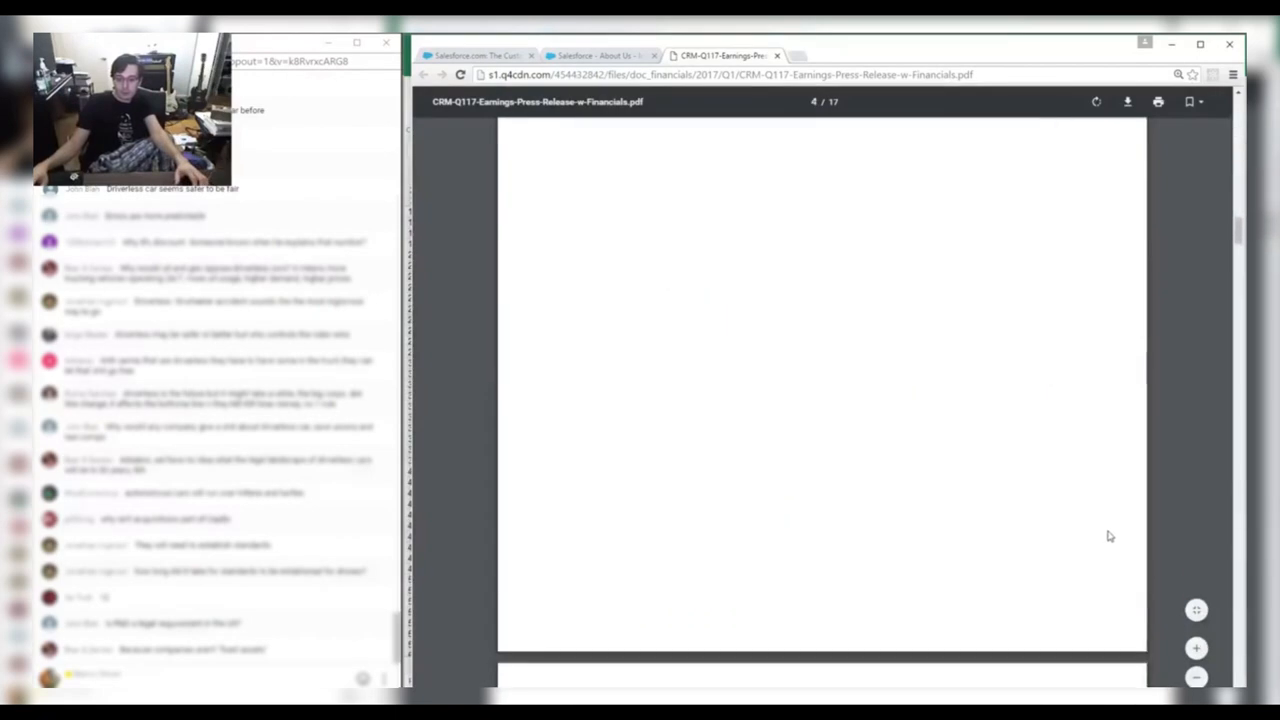
{"action": "scroll", "coordinate": [1113, 535], "scroll_direction": "down", "scroll_amount": 12}
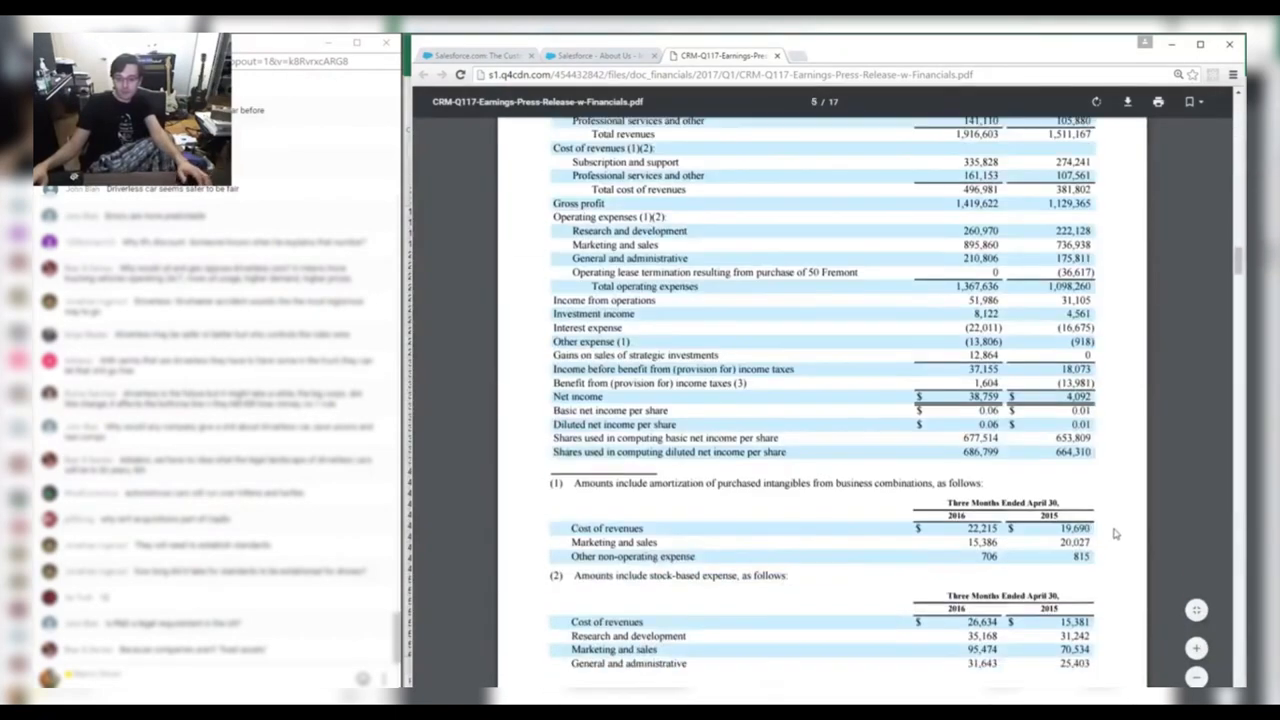
{"action": "scroll", "coordinate": [1113, 535], "scroll_direction": "up", "scroll_amount": 4}
{"action": "scroll", "coordinate": [1115, 534], "scroll_direction": "down", "scroll_amount": 6}
{"action": "scroll", "coordinate": [1113, 533], "scroll_direction": "down", "scroll_amount": 10}
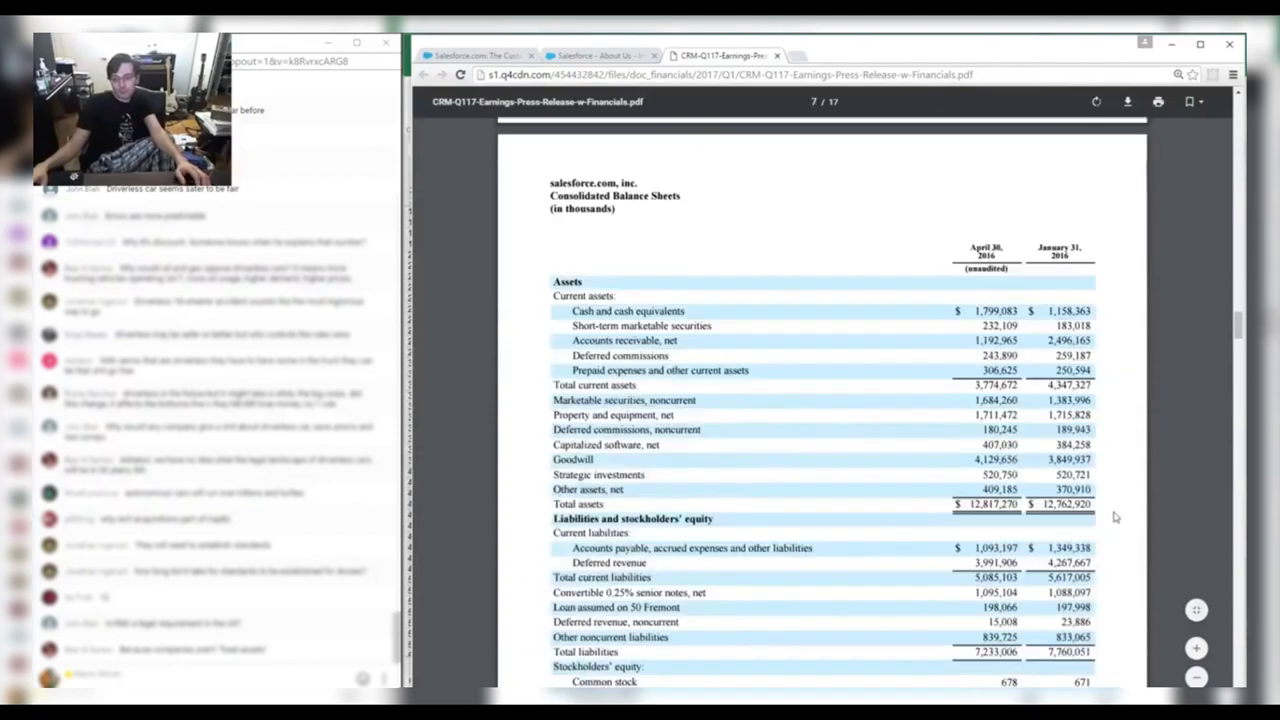
Back in Excel, copy the Q217 asset rows from Cash through Assets into the Q117 column, starting at K29.
{"action": "key", "text": "alt+Tab"}
{"action": "key", "text": "Right"}
{"action": "key", "text": "ctrl+shift+Down"}
{"action": "key", "text": "ctrl+c"}
{"action": "key", "text": "Left"}
{"action": "key", "text": "ctrl+v"}
{"action": "type", "text": "+"}
{"action": "key", "text": "alt+Tab"}
{"action": "key", "text": "alt+Tab"}
{"action": "type", "text": "1779"}
{"action": "key", "text": "alt+Tab"}
{"action": "key", "text": "alt+Tab"}
{"action": "key", "text": "Escape"}
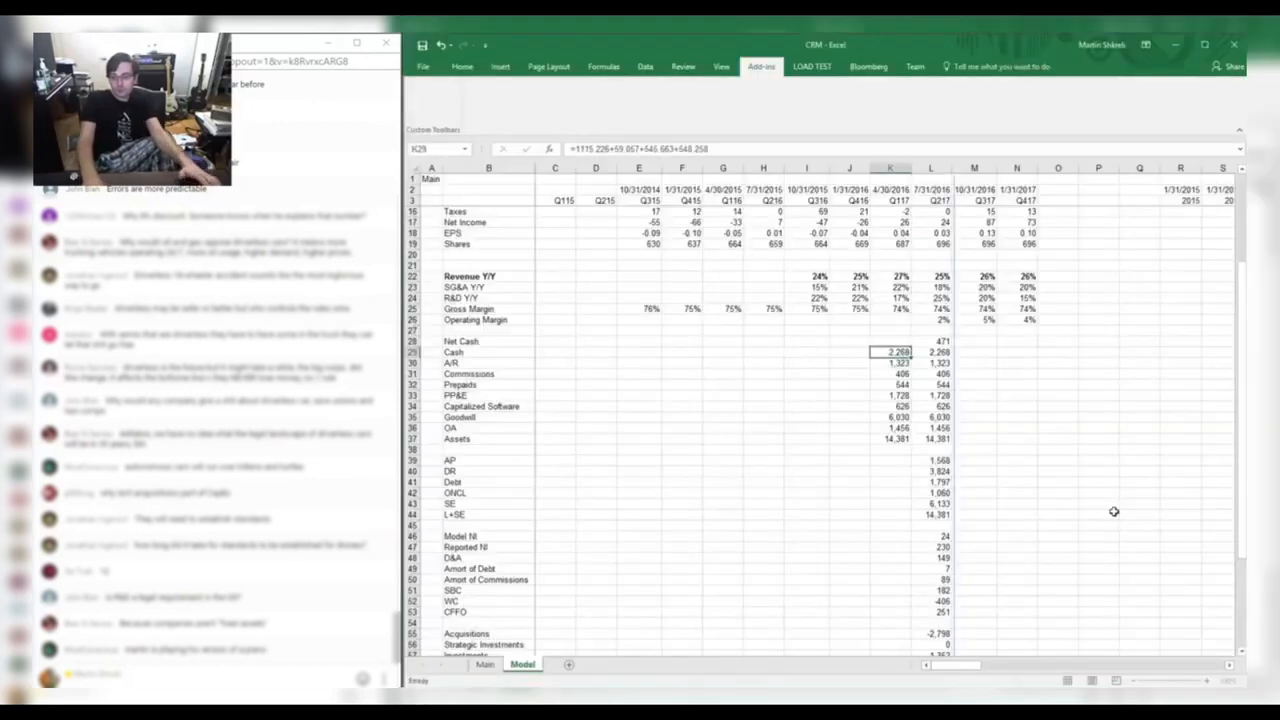
Enter Q117 Cash in K29 as +1799.083+232.109+1684.260+520.750 from the April 30, 2016 balance sheet.
{"action": "type", "text": "+1799"}
{"action": "key", "text": "alt+Tab"}
{"action": "key", "text": "alt+Tab"}
{"action": "type", "text": "+232"}
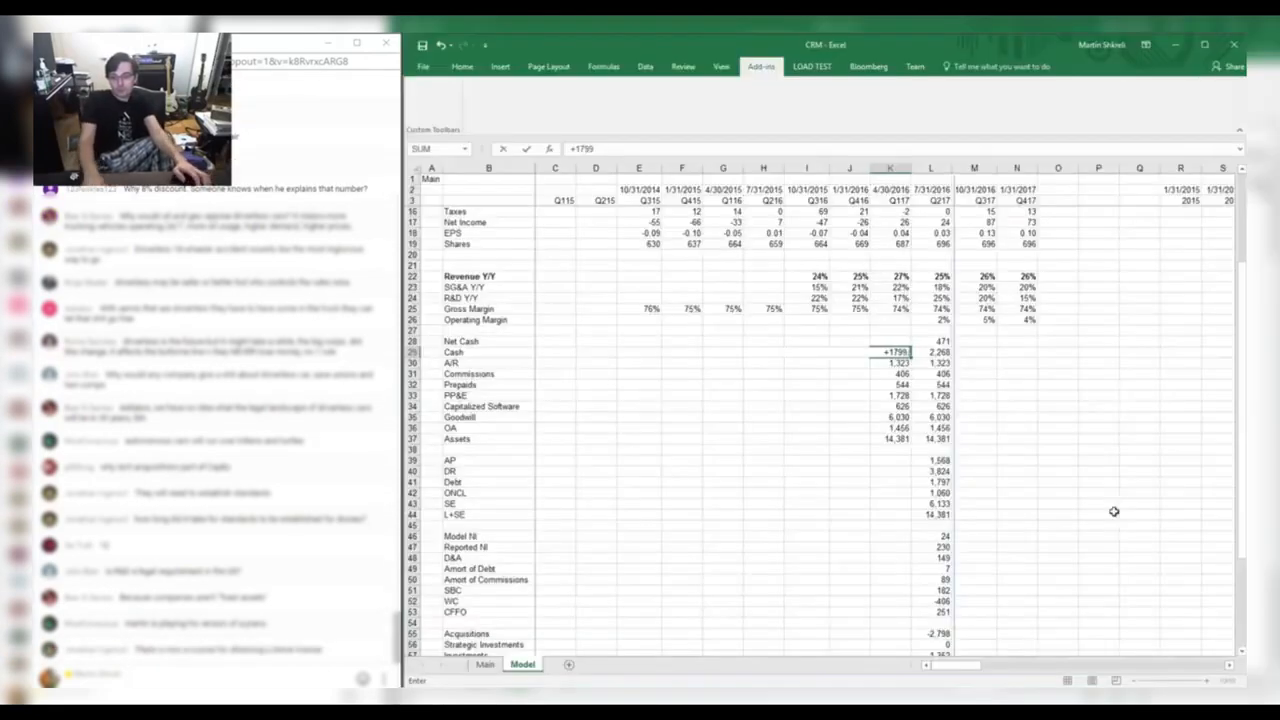
{"action": "key", "text": "alt+Tab"}
{"action": "key", "text": "alt+Tab"}
{"action": "type", "text": "+232"}
{"action": "key", "text": "alt+Tab"}
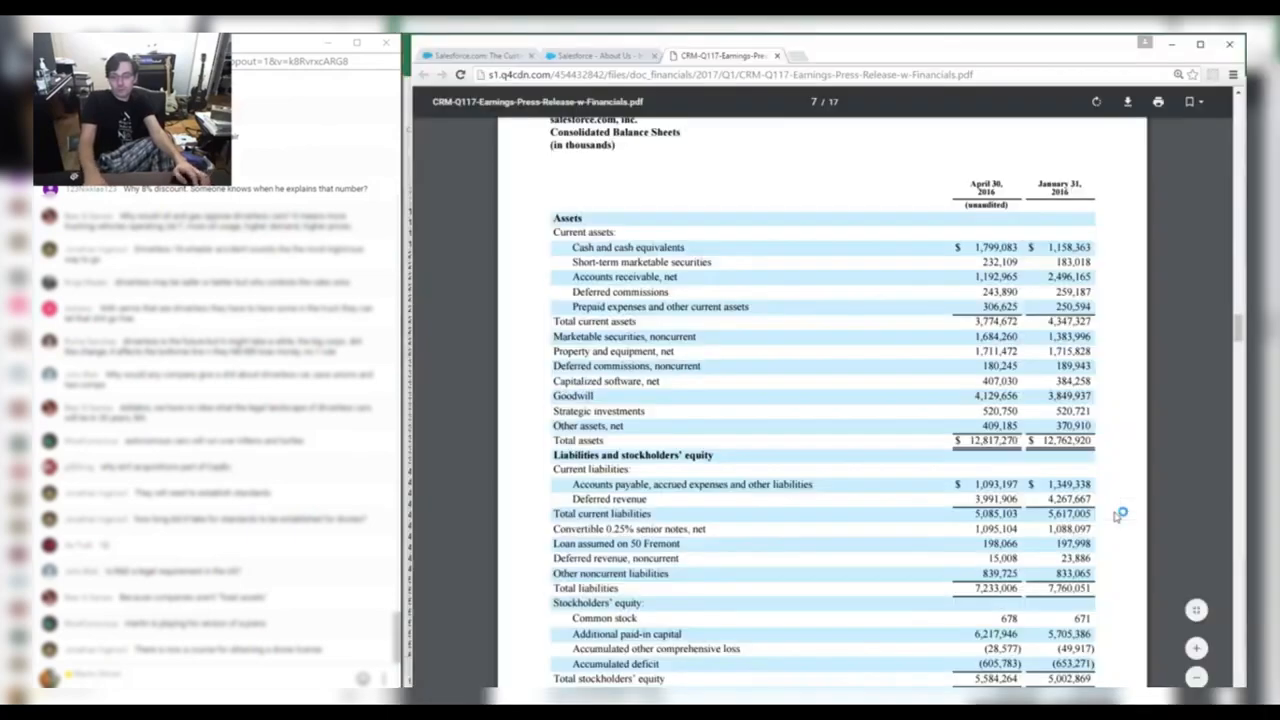
{"action": "key", "text": "alt+Tab"}
{"action": "type", "text": ".109+1684"}
{"action": "key", "text": "alt+Tab"}
{"action": "key", "text": "alt+Tab"}
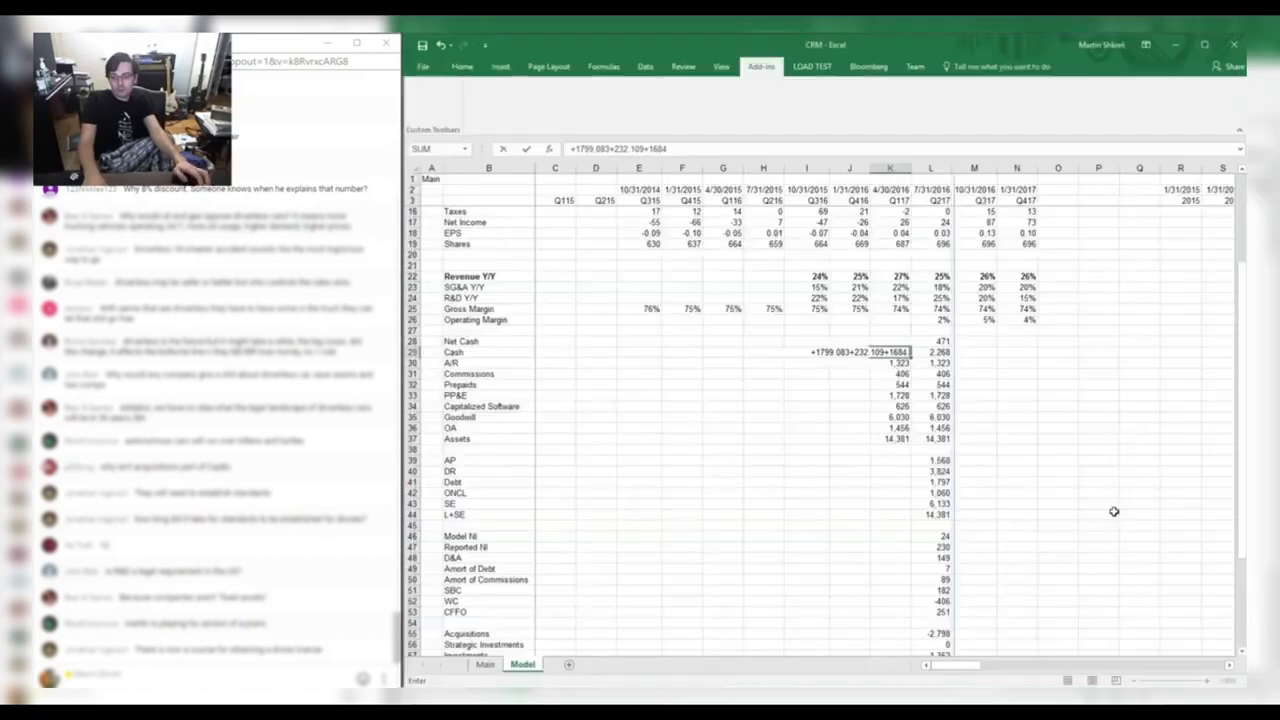
{"action": "key", "text": "alt+Tab"}
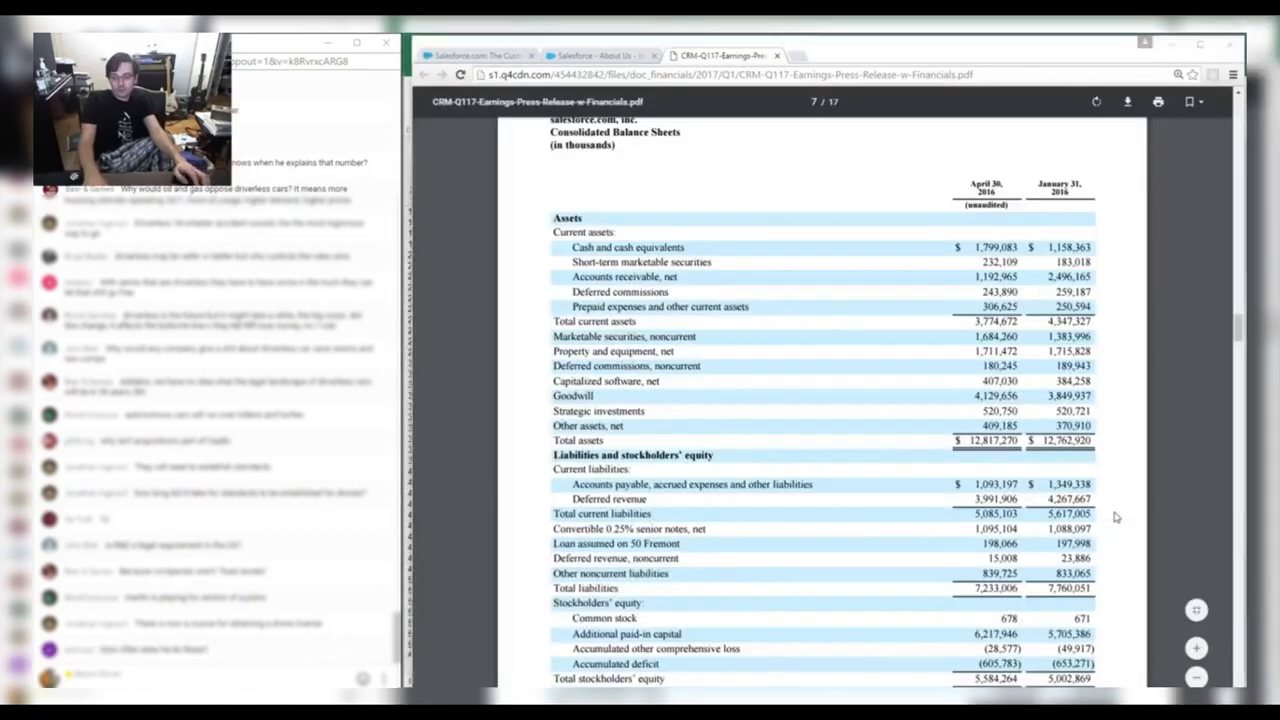
{"action": "key", "text": "alt+Tab"}
{"action": "type", "text": ".260+520.750"}
{"action": "key", "text": "alt+Tab"}
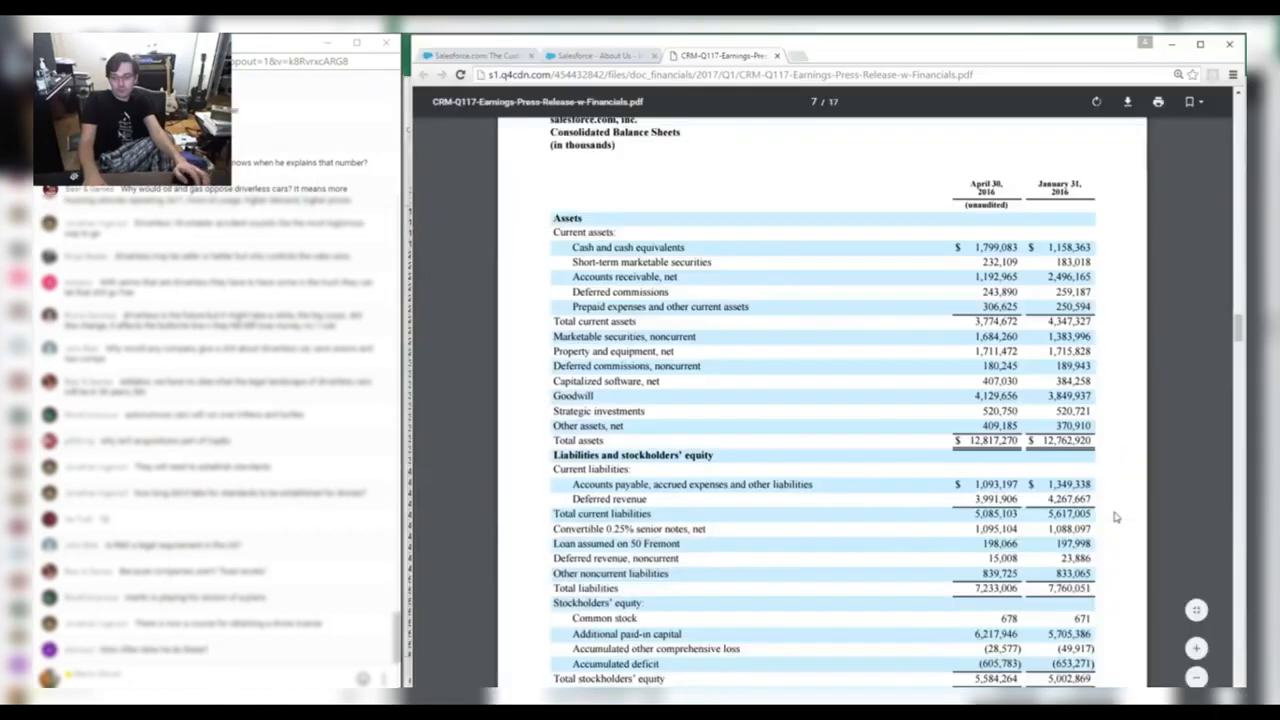
{"action": "key", "text": "alt+Tab"}
{"action": "key", "text": "Return"}
Enter Q117 A/R as 1192.965 and Commissions as +243.89+180.245 in K30 and K31.
{"action": "type", "text": "1192.965"}
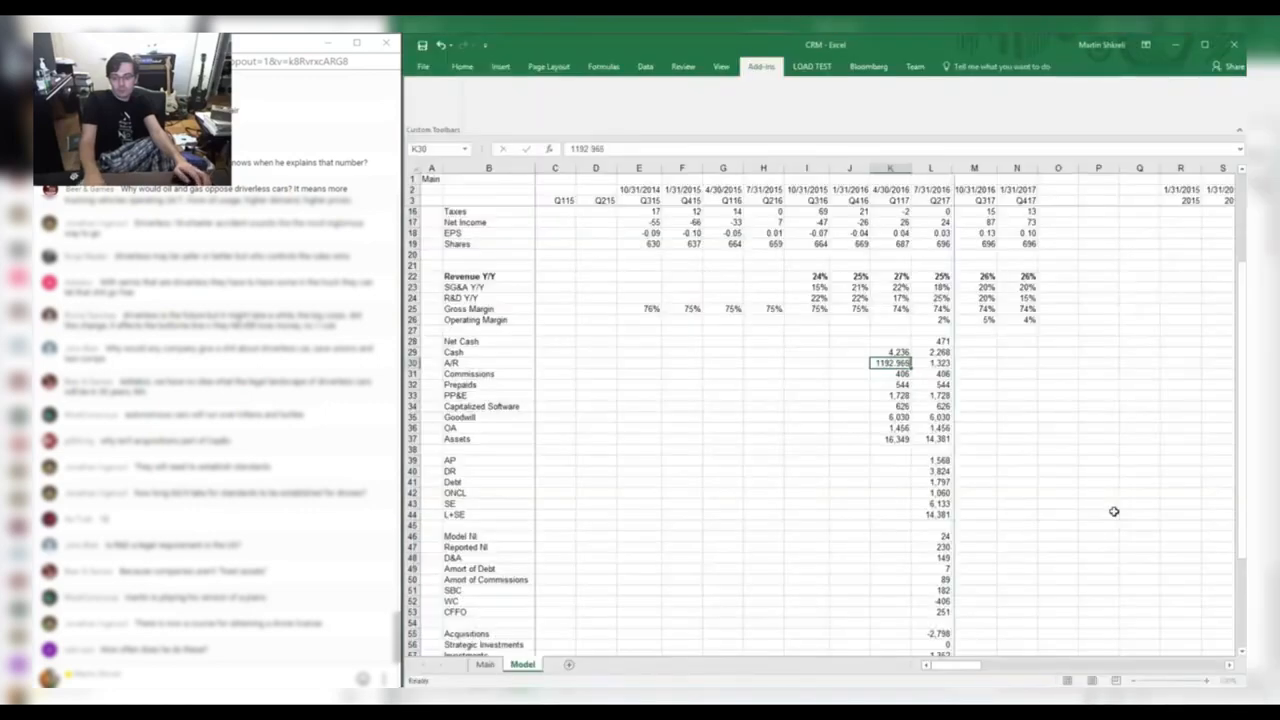
{"action": "key", "text": "alt+Tab"}
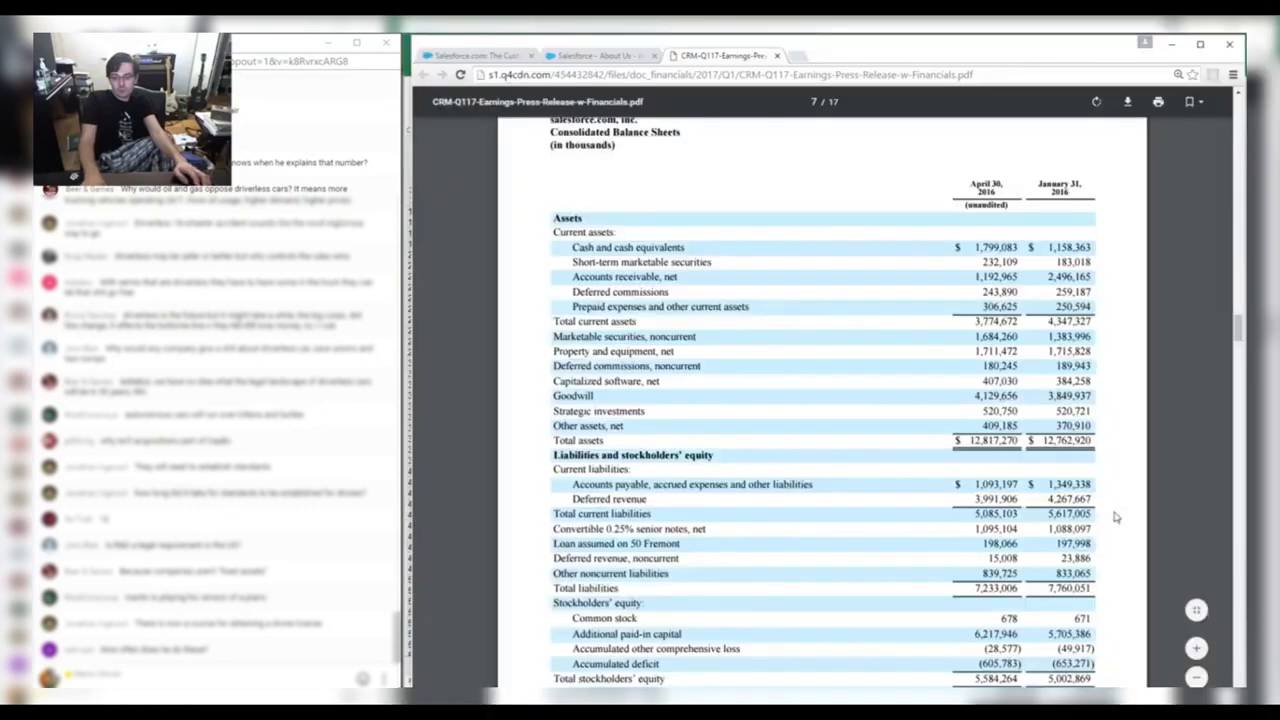
{"action": "key", "text": "alt+Tab"}
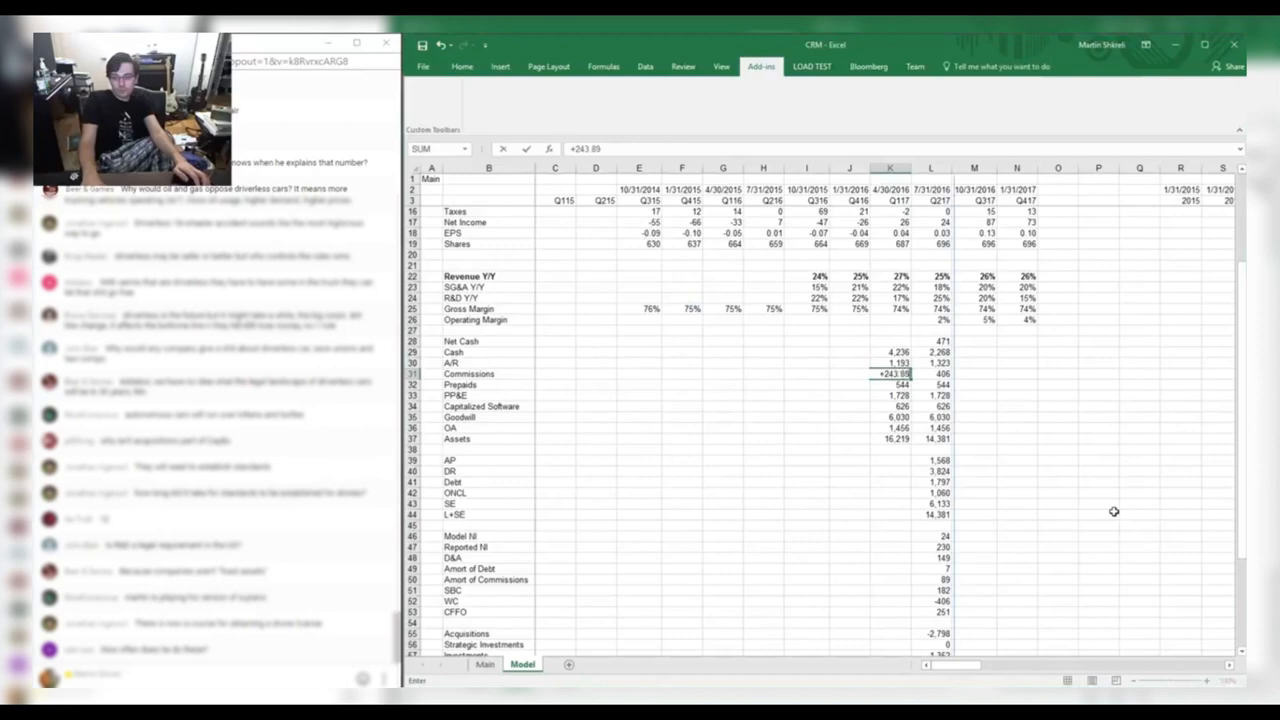
{"action": "key", "text": "alt+Tab"}
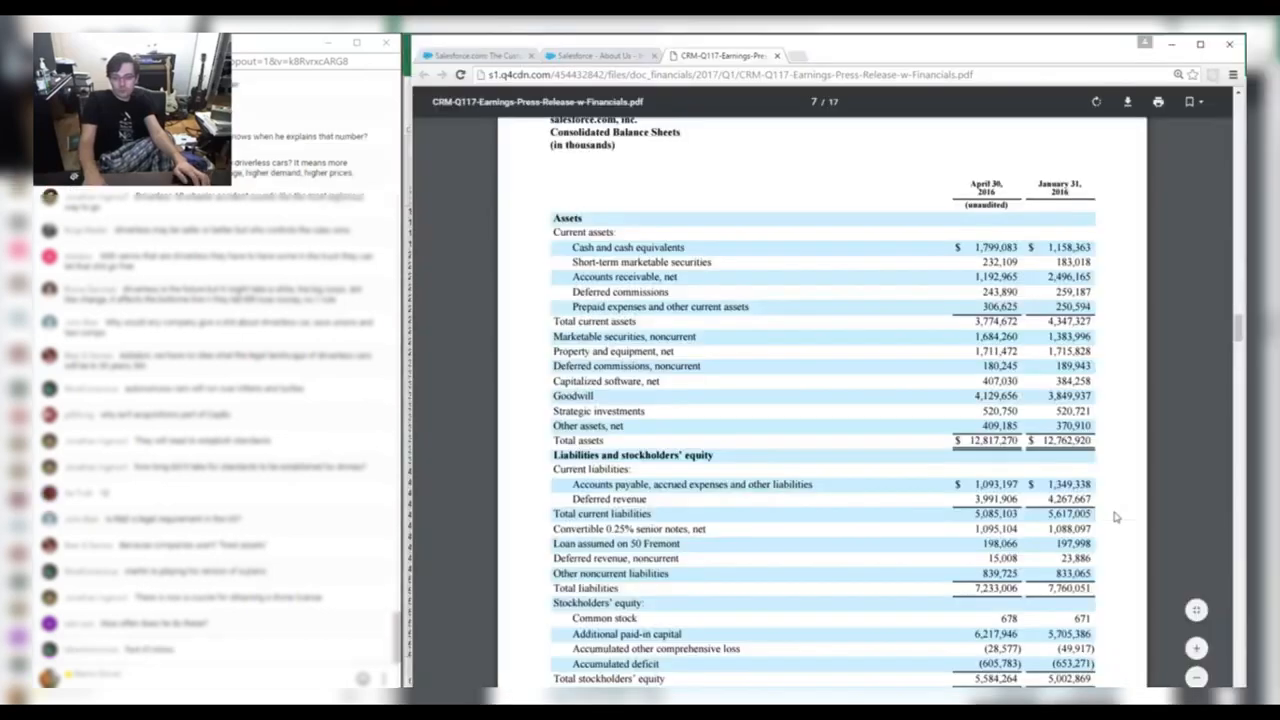
{"action": "key", "text": "alt+Tab"}
{"action": "type", "text": "180.245"}
Fill in Q117 Prepaids, PP&E and Capitalized Software with 306.625, 1711.472 and 407.030 from the release.
{"action": "key", "text": "alt+Tab"}
{"action": "key", "text": "alt+Tab"}
{"action": "key", "text": "alt+Tab"}
{"action": "key", "text": "alt+Tab"}
{"action": "key", "text": "alt+Tab"}
{"action": "key", "text": "alt+Tab"}
{"action": "key", "text": "alt+Tab"}
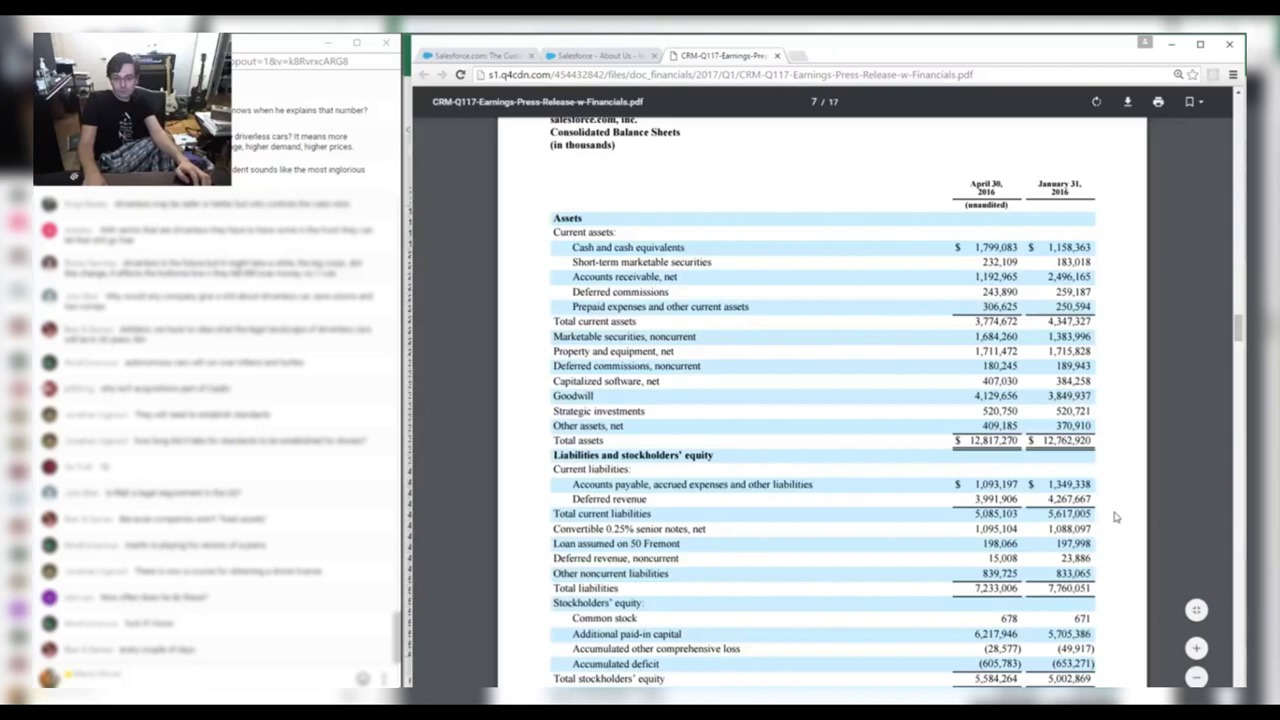
{"action": "key", "text": "alt+Tab"}
{"action": "key", "text": "alt+Tab"}
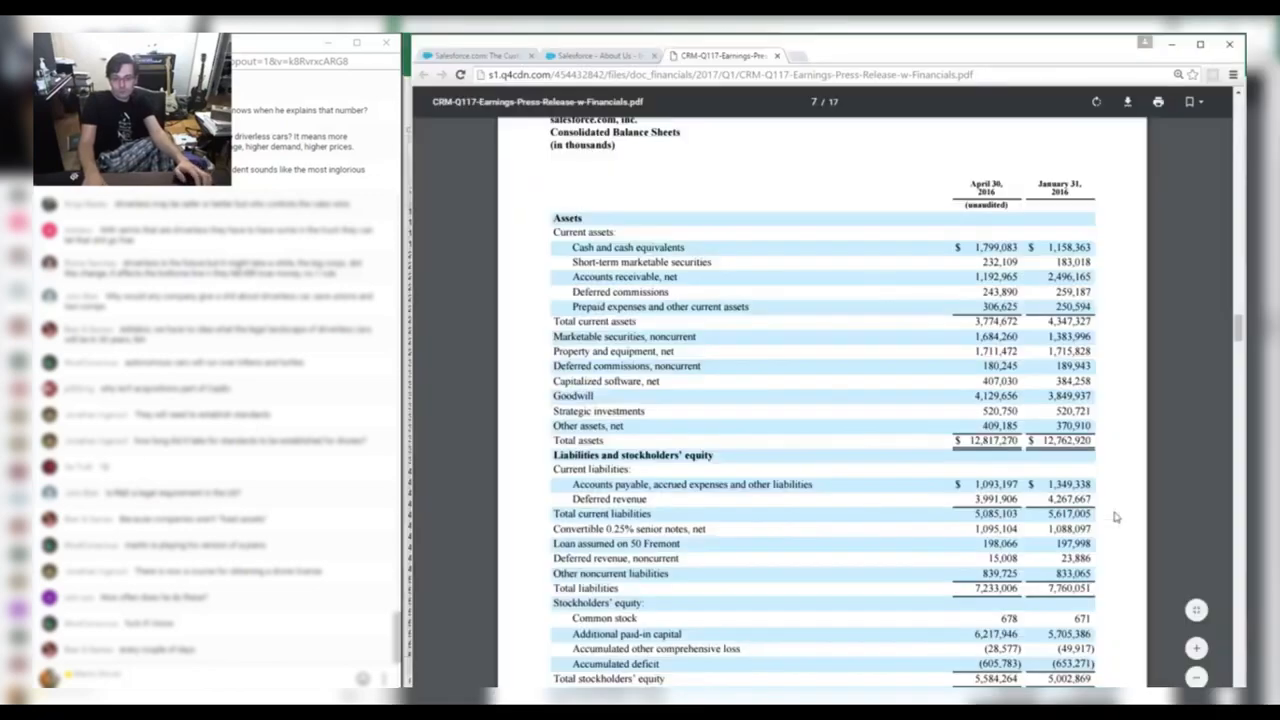
{"action": "key", "text": "alt+Tab"}
{"action": "key", "text": "alt+Tab"}
{"action": "key", "text": "alt+Tab"}
{"action": "key", "text": "Return"}
Enter Q117 Goodwill as 4129.656 and OA as 409.185 in K35 and K36.
{"action": "key", "text": "alt+Tab"}
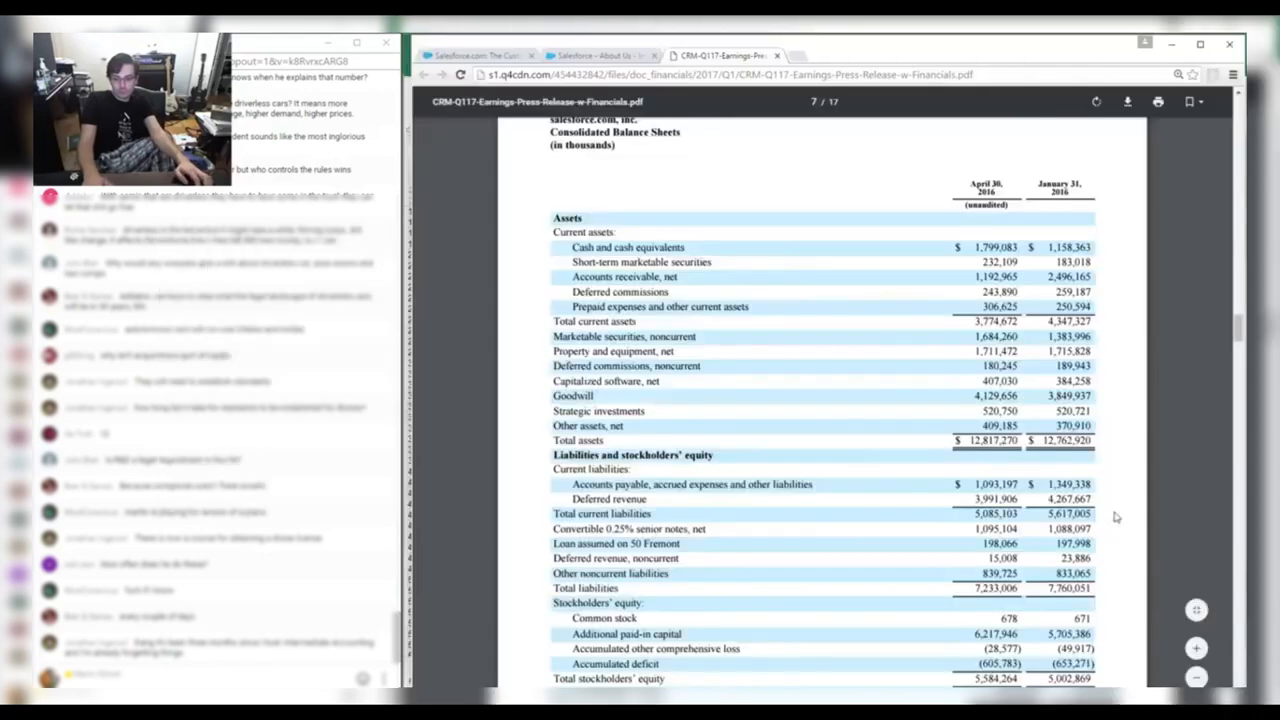
{"action": "key", "text": "alt+Tab"}
{"action": "type", "text": "4129"}
{"action": "key", "text": "alt+Tab"}
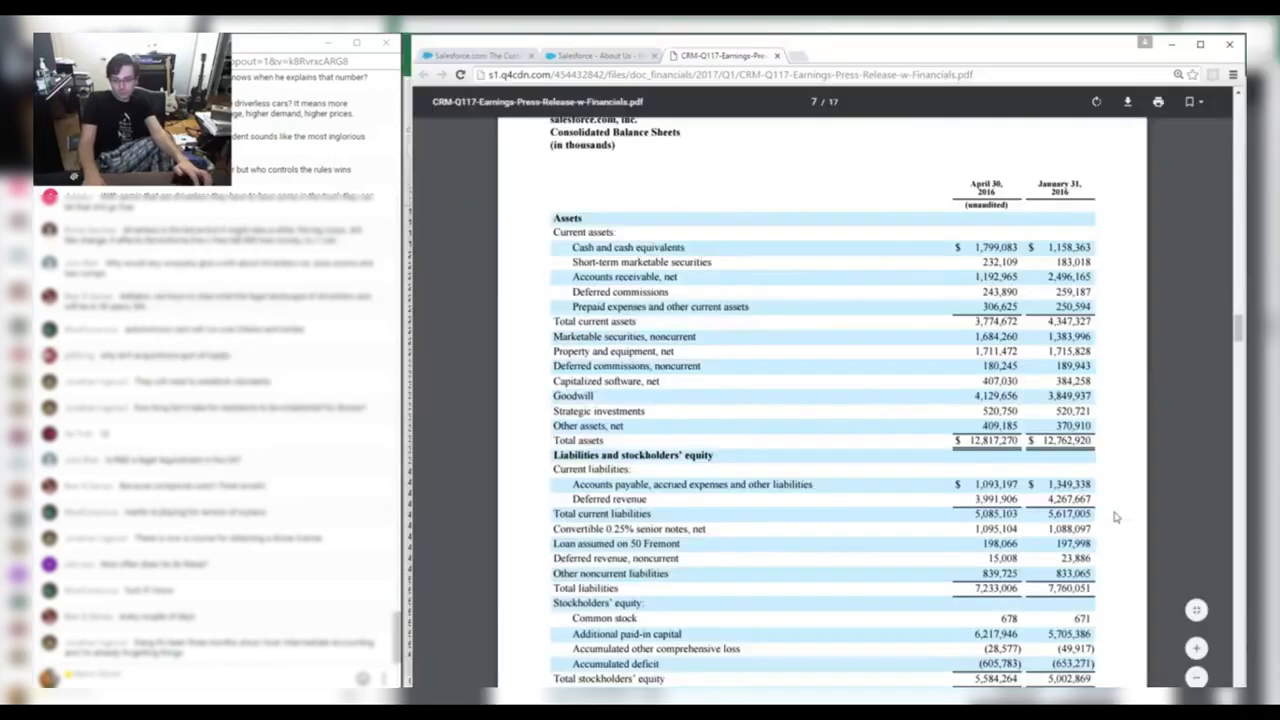
{"action": "key", "text": "alt+Tab"}
{"action": "type", "text": ".65"}
{"action": "key", "text": "Return"}
{"action": "type", "text": "409"}
{"action": "key", "text": "alt+Tab"}
{"action": "key", "text": "alt+Tab"}
{"action": "type", "text": ".18"}
{"action": "key", "text": "Return"}
{"action": "key", "text": "alt+Tab"}
{"action": "key", "text": "alt+Tab"}
Copy the Q217 liabilities and equity rows from AP through L+SE into the Q117 column, starting at K39.
{"action": "key", "text": "Right"}
{"action": "key", "text": "Down"}
{"action": "key", "text": "Down"}
{"action": "key", "text": "shift+Down"}
{"action": "key", "text": "shift+Down"}
{"action": "key", "text": "shift+Down"}
{"action": "key", "text": "shift+Down"}
{"action": "key", "text": "shift+Down"}
{"action": "key", "text": "ctrl+c"}
{"action": "key", "text": "Left"}
{"action": "key", "text": "ctrl+v"}
{"action": "key", "text": "Down"}
{"action": "key", "text": "Up"}
{"action": "key", "text": "Escape"}
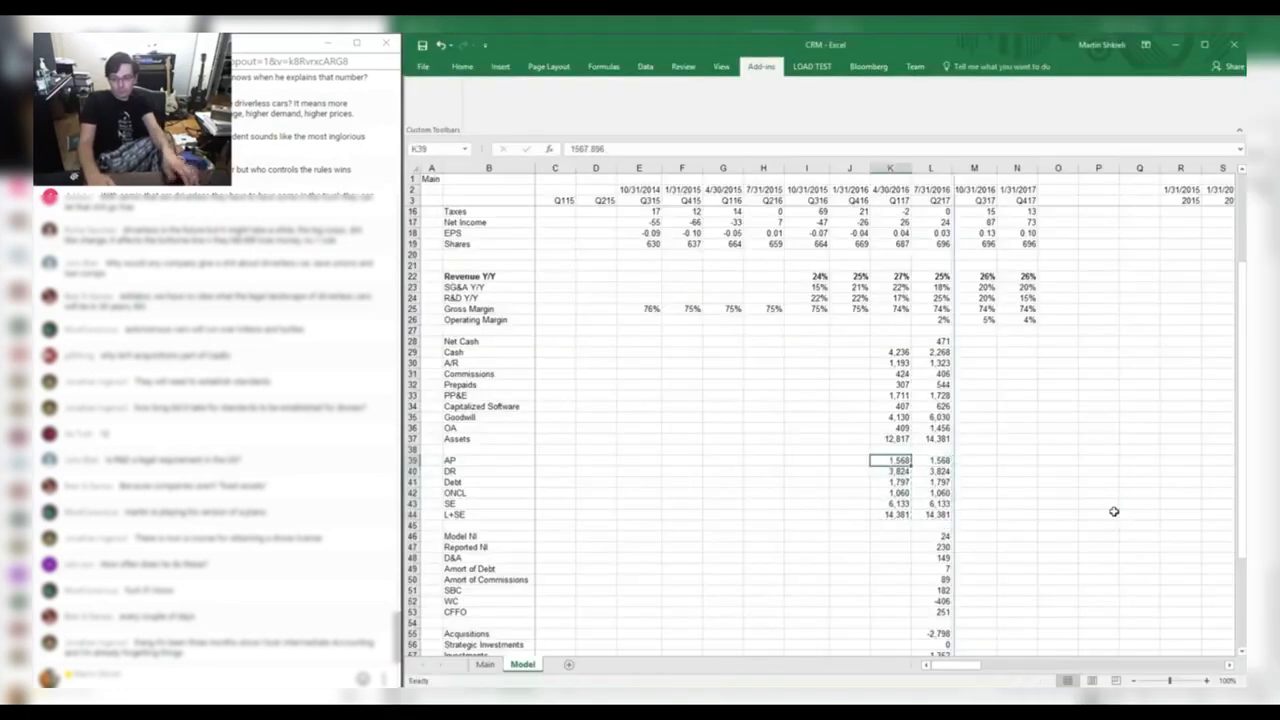
Enter Q117 AP in K39 as 1093.197 from the April 30, 2016 balance sheet.
{"action": "key", "text": "alt+Tab"}
{"action": "key", "text": "alt+Tab"}
{"action": "type", "text": "1093.197"}
{"action": "key", "text": "Return"}
Enter Q117 deferred revenue in K40 as +3991.906+15.008, combining the current and noncurrent amounts.
{"action": "key", "text": "alt+Tab"}
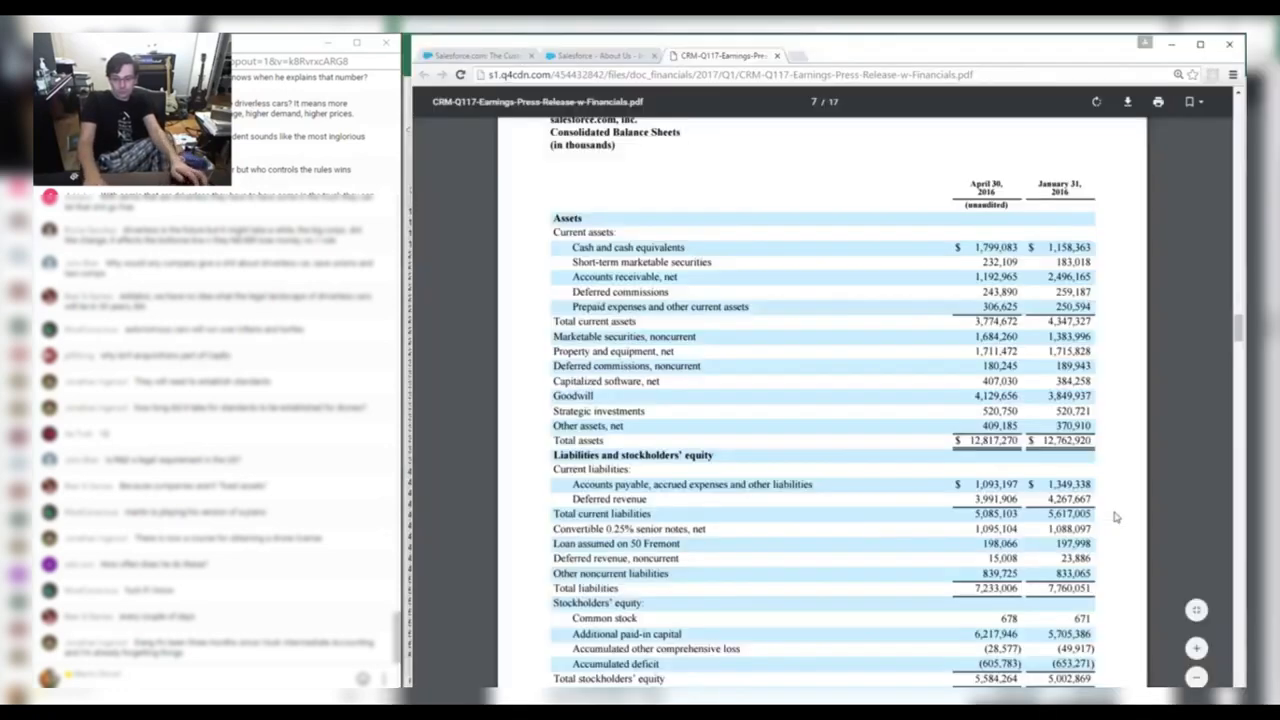
{"action": "key", "text": "alt+Tab"}
{"action": "type", "text": "3991"}
{"action": "key", "text": "alt+Tab"}
{"action": "key", "text": "alt+Tab"}
{"action": "key", "text": "alt+Tab"}
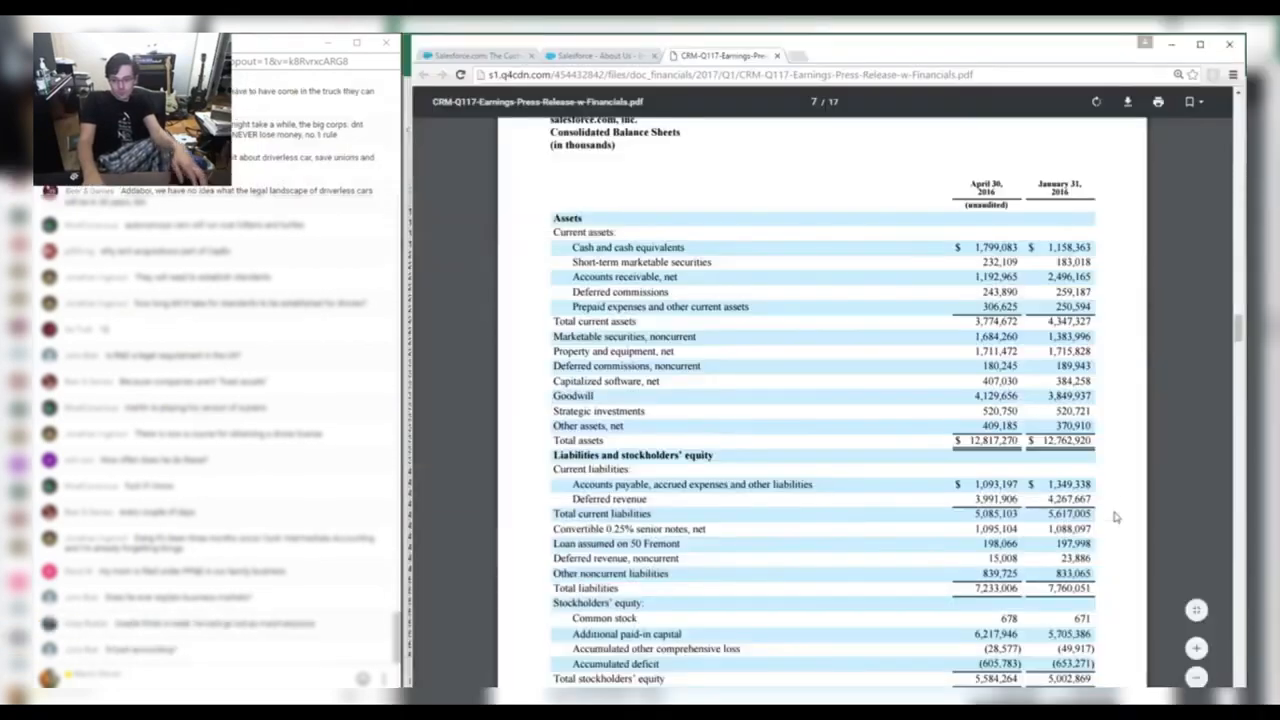
{"action": "key", "text": "alt+Tab"}
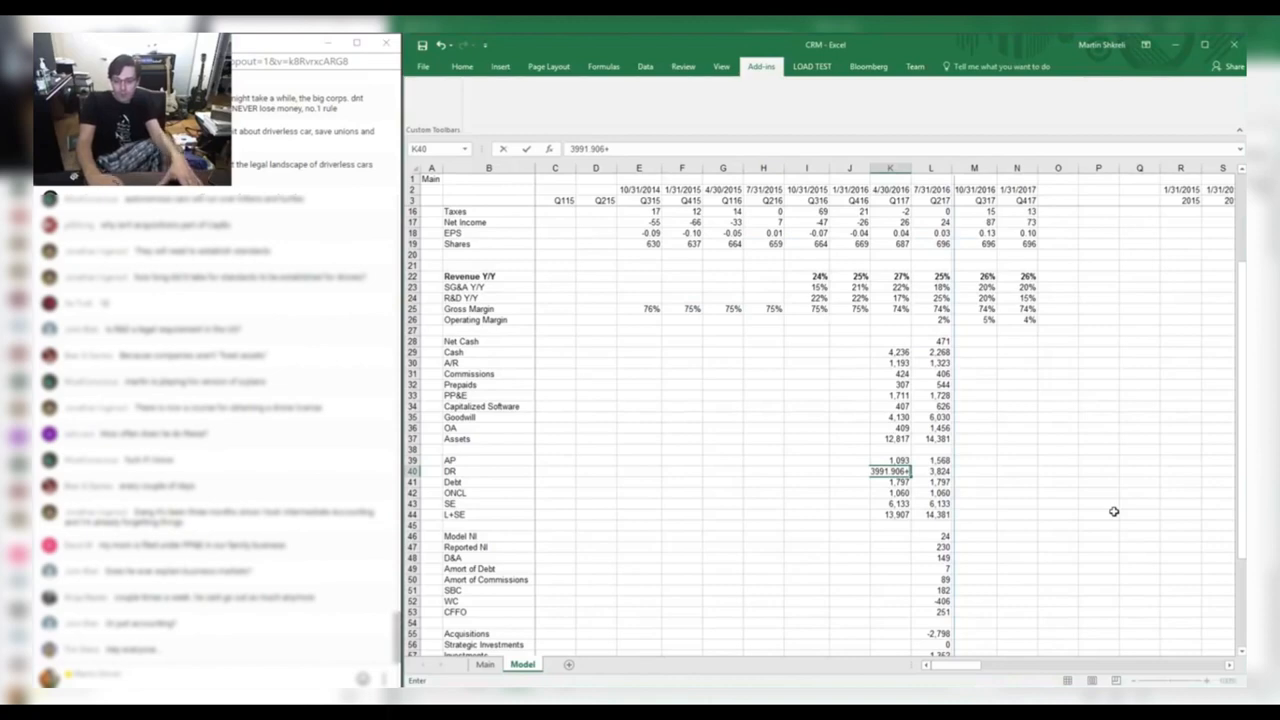
{"action": "key", "text": "alt+Tab"}
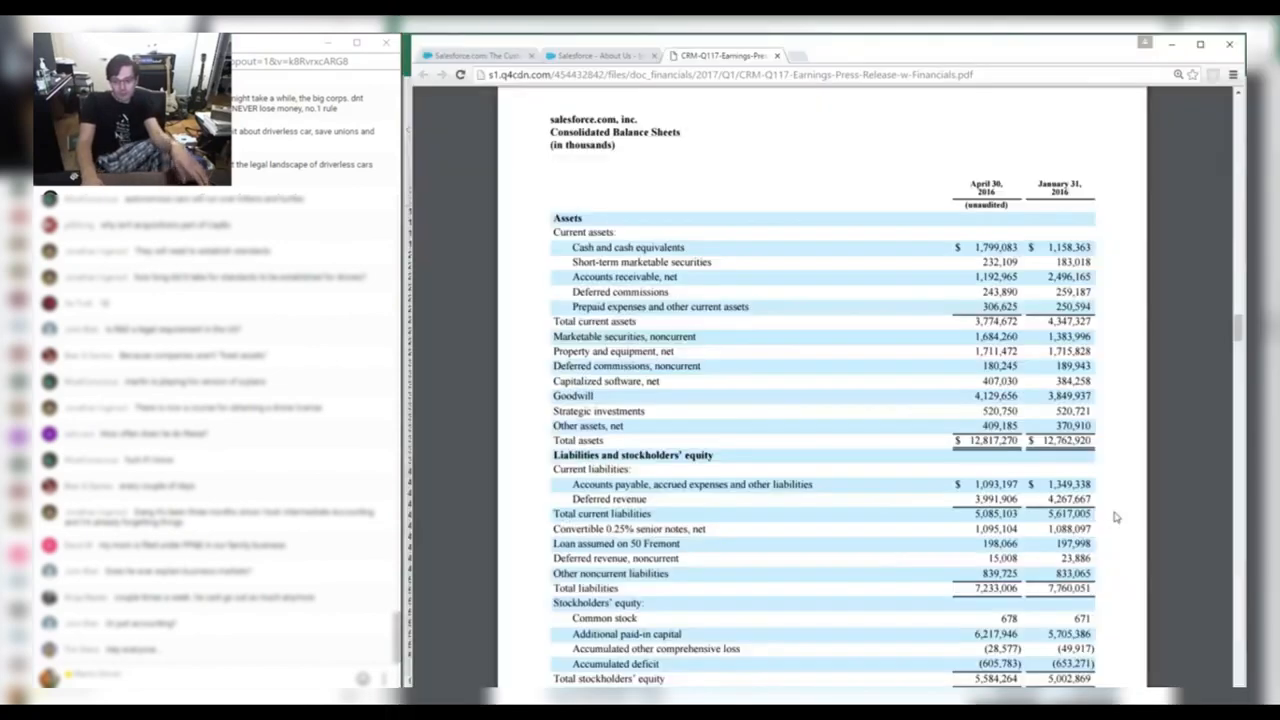
{"action": "key", "text": "alt+Tab"}
{"action": "type", "text": "15.008"}
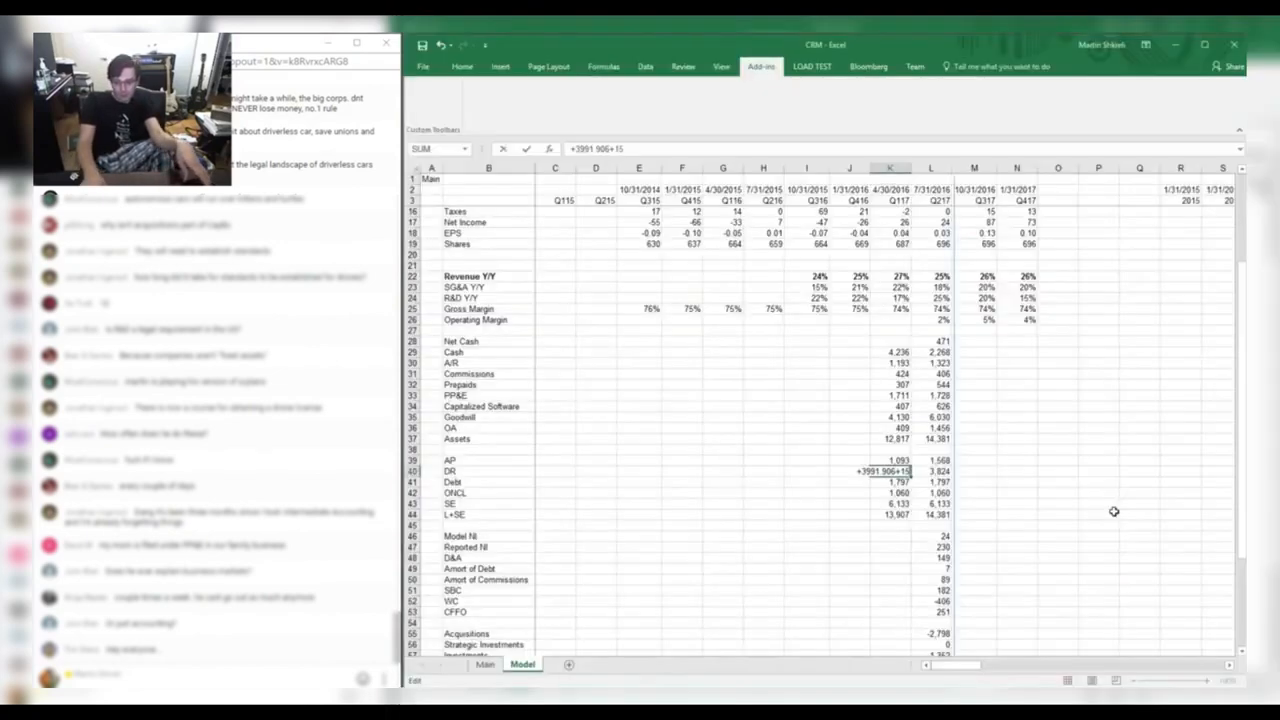
{"action": "key", "text": "Tab"}
Bold the Q117 and Q217 DR values in K40:L40 and select the Q117 figure.
{"action": "key", "text": "shift+Left"}
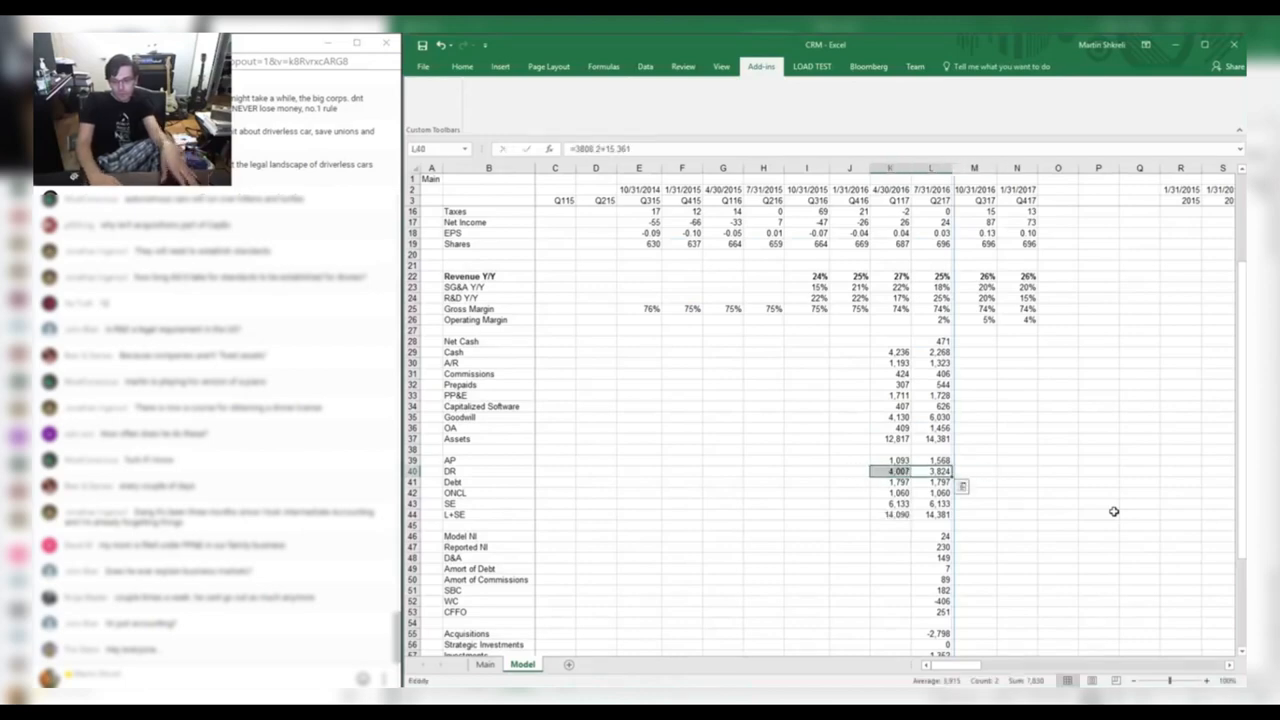
{"action": "scroll", "coordinate": [1114, 511], "scroll_direction": "up", "scroll_amount": 5, "text": "ctrl"}
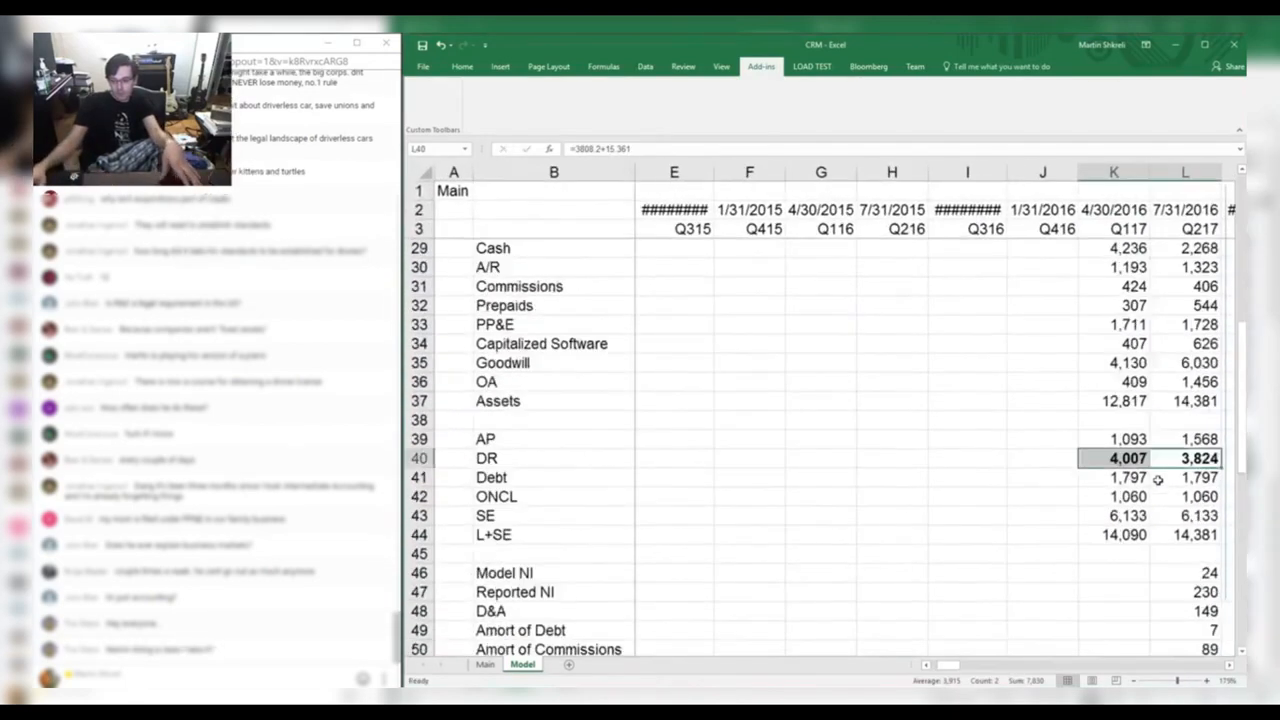
{"action": "scroll", "coordinate": [1070, 473], "scroll_direction": "right", "scroll_amount": 3}
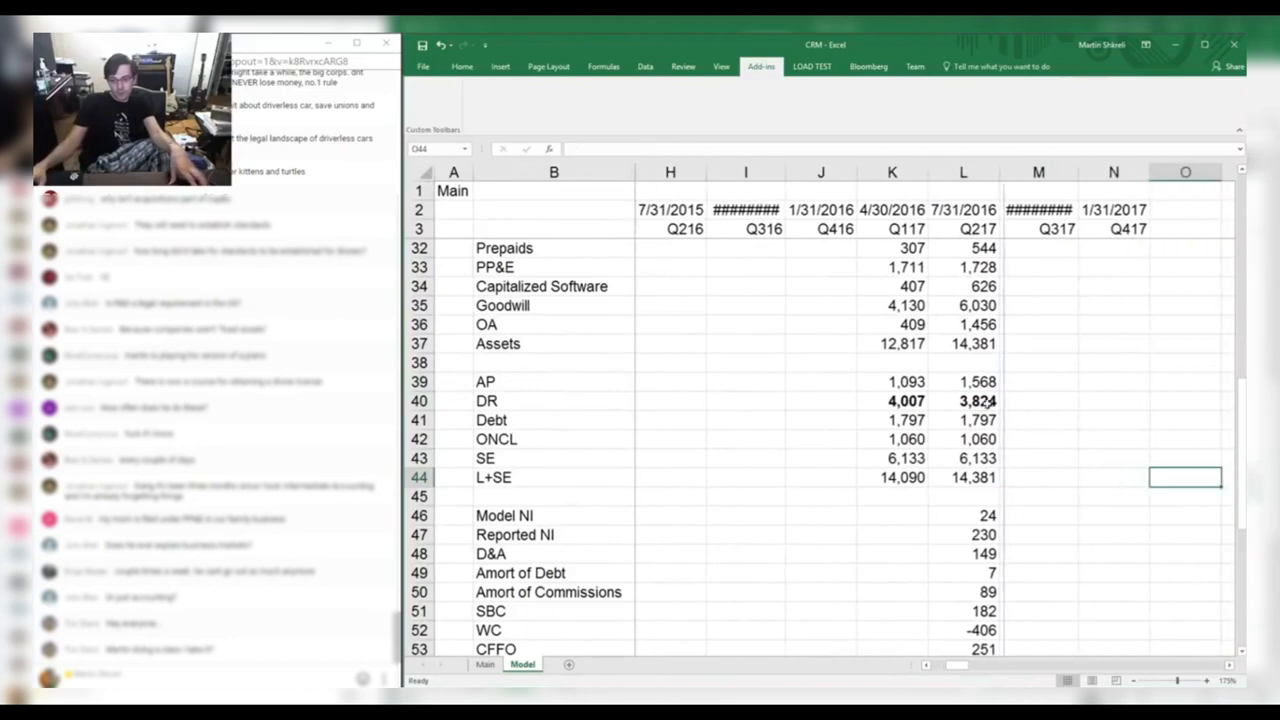
{"action": "left_click", "coordinate": [890, 398]}
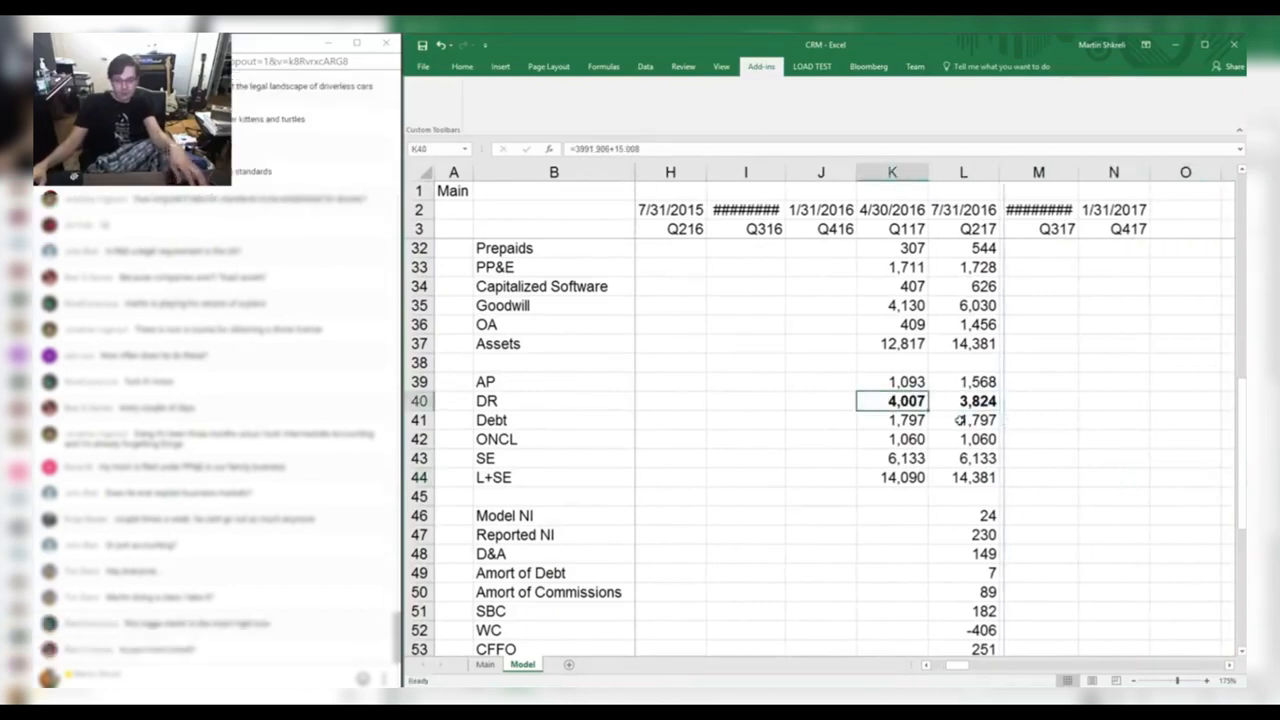
Enter Q117 debt in K41 as =1095.104+198.066, combining the convertible senior notes and the 50 Fremont loan.
{"action": "key", "text": "alt+Tab"}
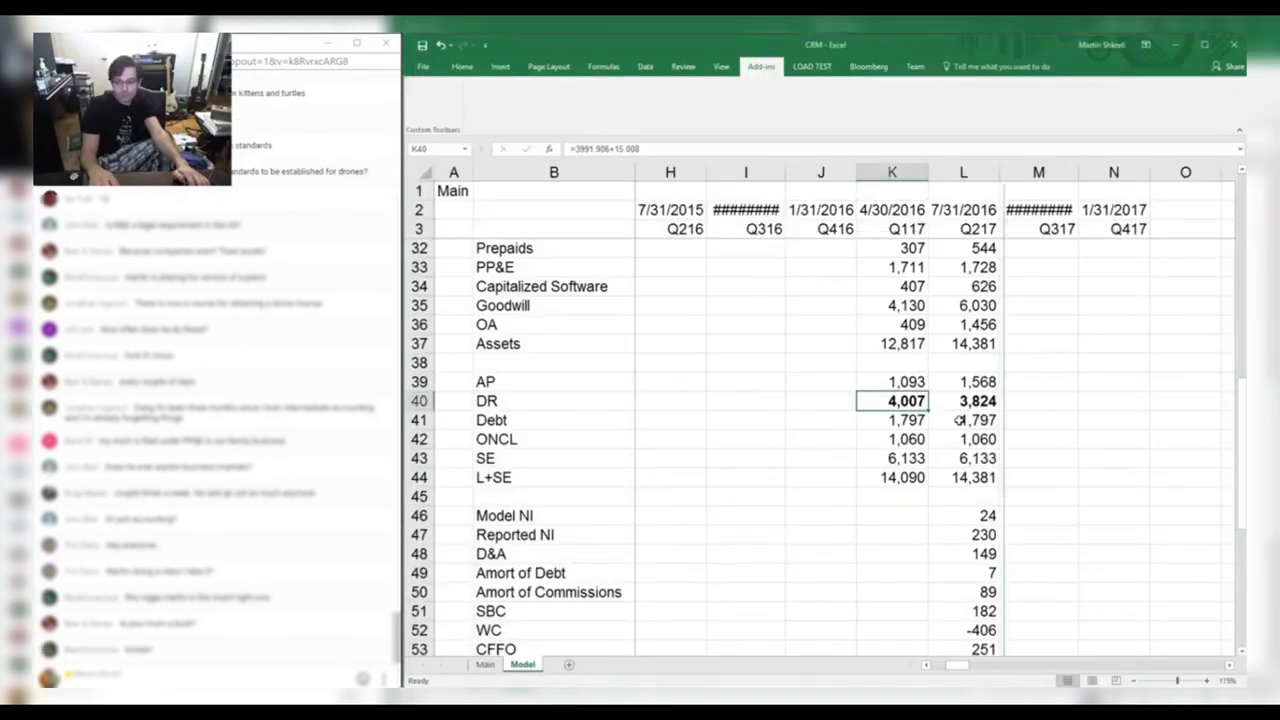
{"action": "key", "text": "alt+Tab"}
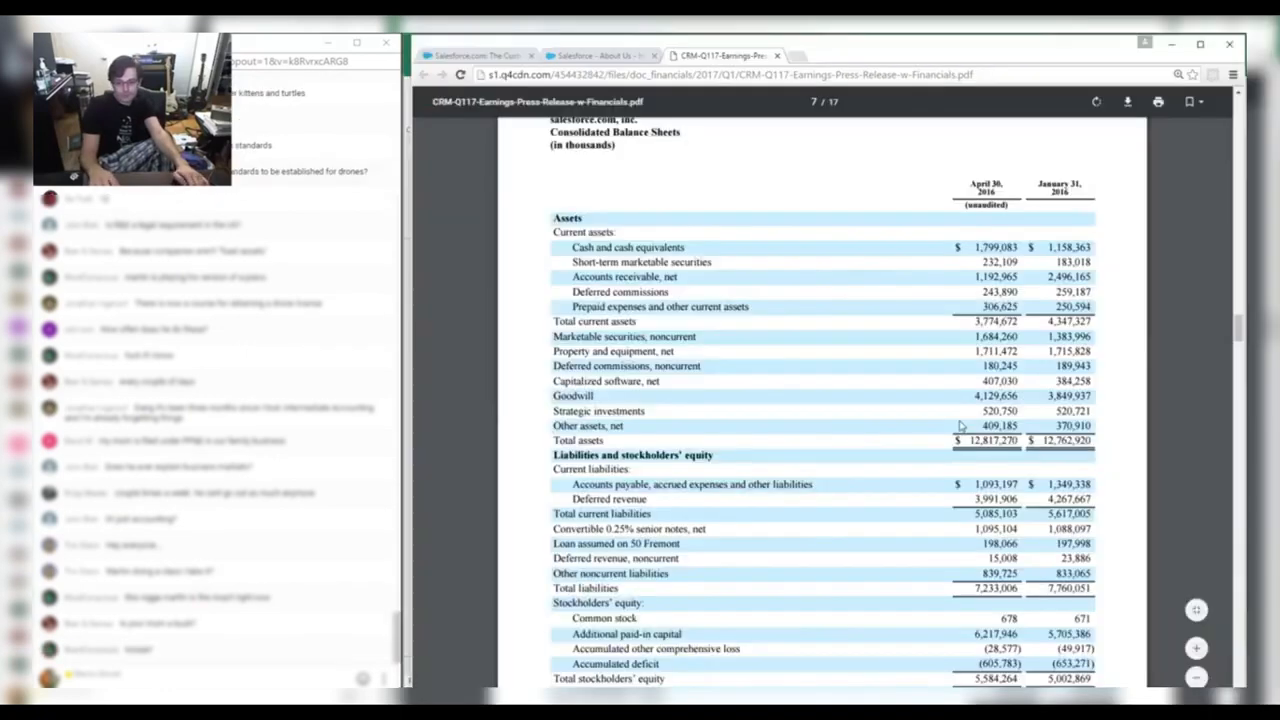
{"action": "key", "text": "alt+Tab"}
{"action": "type", "text": "4"}
{"action": "key", "text": "alt+Tab"}
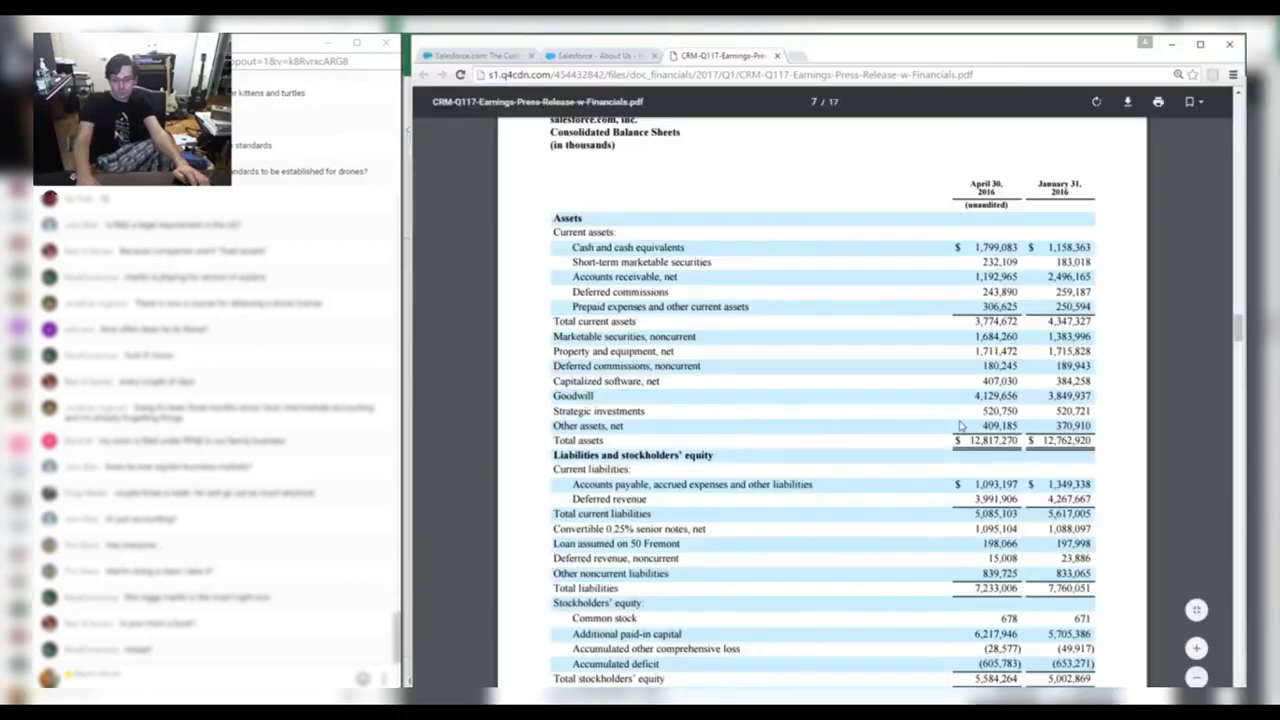
{"action": "key", "text": "alt+Tab"}
{"action": "type", "text": "=1095"}
{"action": "key", "text": "alt+Tab"}
{"action": "key", "text": "alt+Tab"}
{"action": "type", "text": ".104"}
{"action": "key", "text": "alt+Tab"}
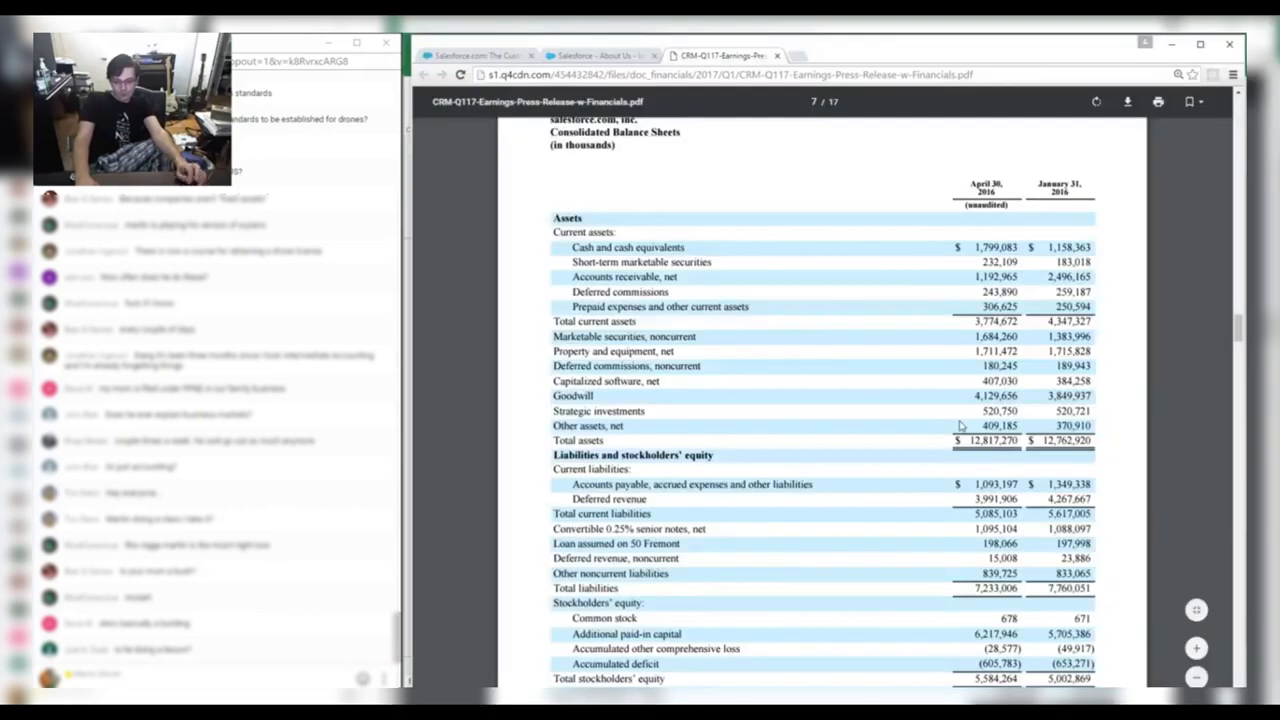
{"action": "key", "text": "alt+Tab"}
{"action": "type", "text": "+198.066"}
{"action": "key", "text": "alt+Tab"}
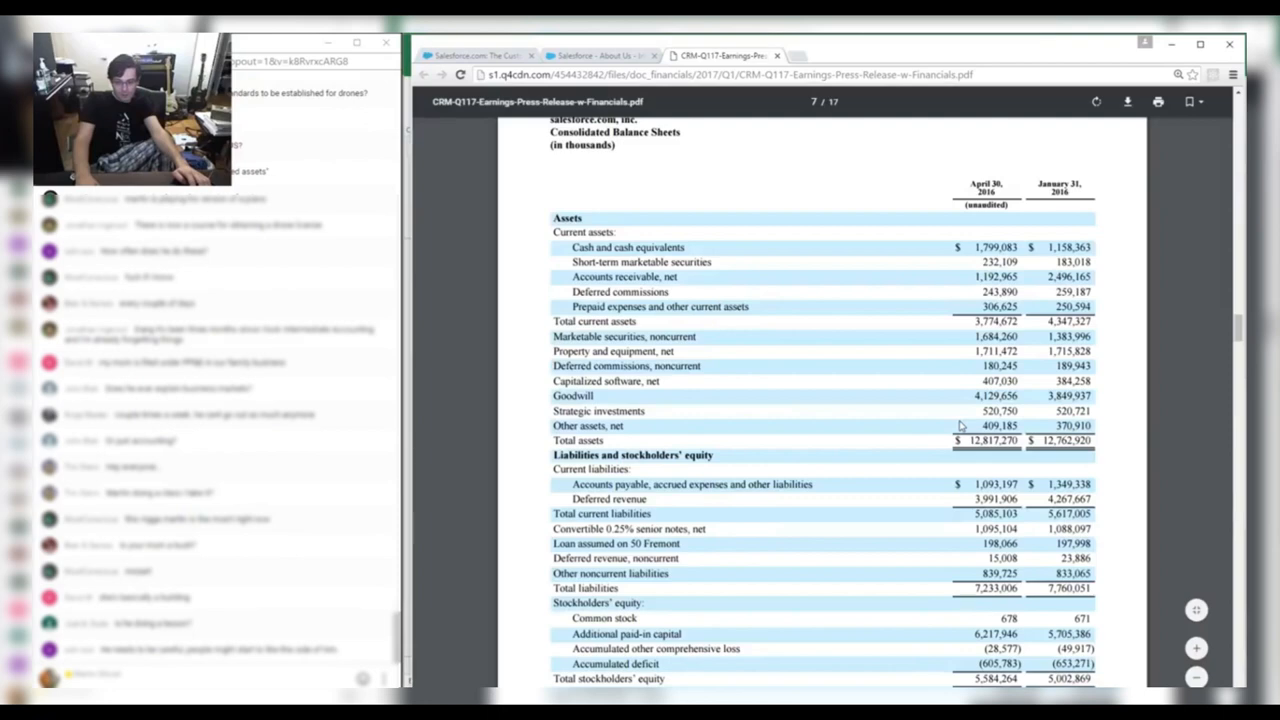
{"action": "key", "text": "alt+Tab"}
{"action": "key", "text": "Return"}
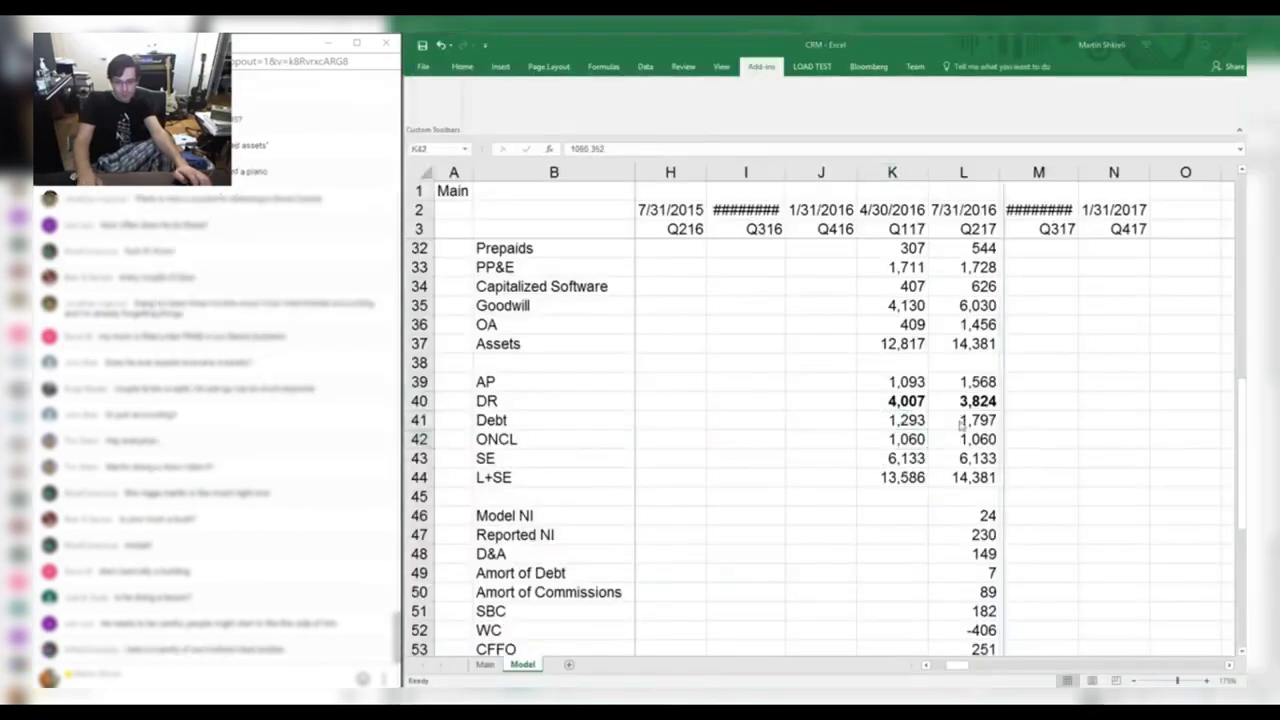
Enter Q117 ONCL in K42 as +839.725, the other noncurrent liabilities at April 30, 2016.
{"action": "key", "text": "alt+Tab"}
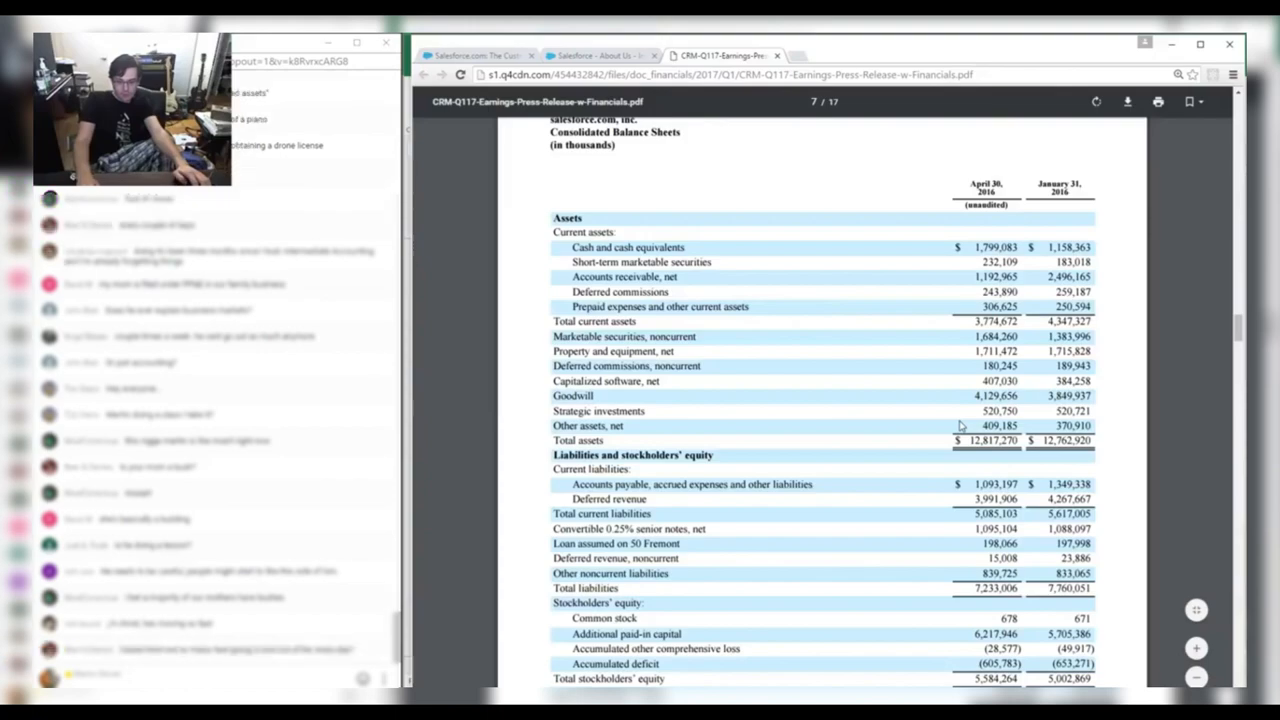
{"action": "key", "text": "alt+Tab"}
{"action": "key", "text": "alt+Tab"}
{"action": "key", "text": "alt+Tab"}
{"action": "type", "text": "+83"}
{"action": "key", "text": "alt+Tab"}
{"action": "key", "text": "alt+Tab"}
{"action": "type", "text": "9,725"}
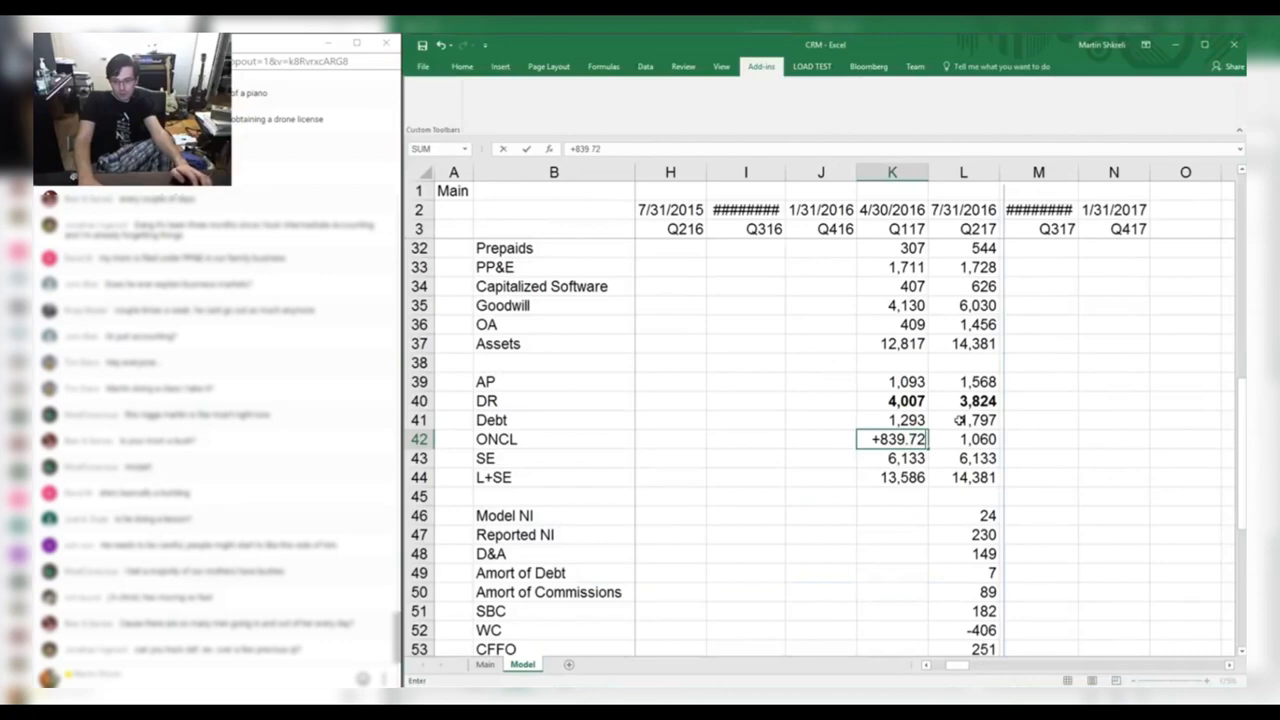
Enter Q117 SE in K43 as 5584.264, the total stockholders' equity at April 30, 2016.
{"action": "key", "text": "alt+Tab"}
{"action": "scroll", "coordinate": [962, 426], "scroll_direction": "down", "scroll_amount": 2}
{"action": "key", "text": "alt+Tab"}
{"action": "type", "text": "5584"}
{"action": "key", "text": "alt+Tab"}
{"action": "key", "text": "alt+Tab"}
{"action": "key", "text": "Return"}
Check the Q117 balance sheet entries, comparing total assets with total liabilities and equity.
{"action": "key", "text": "alt+Tab"}
{"action": "key", "text": "alt+Tab"}
{"action": "key", "text": "ctrl+Down"}
{"action": "key", "text": "ctrl+Up"}
{"action": "key", "text": "Up"}
{"action": "key", "text": "Up"}
{"action": "key", "text": "Up"}
{"action": "key", "text": "Up"}
{"action": "key", "text": "Up"}
{"action": "key", "text": "Up"}
{"action": "key", "text": "Up"}
{"action": "key", "text": "Up"}
{"action": "key", "text": "Up"}
{"action": "key", "text": "Up"}
{"action": "key", "text": "Up"}
{"action": "key", "text": "Down"}
{"action": "key", "text": "Down"}
{"action": "key", "text": "Down"}
{"action": "key", "text": "Down"}
{"action": "key", "text": "Down"}
{"action": "key", "text": "Down"}
{"action": "key", "text": "Down"}
{"action": "key", "text": "Down"}
{"action": "key", "text": "Down"}
{"action": "key", "text": "Down"}
{"action": "key", "text": "Down"}
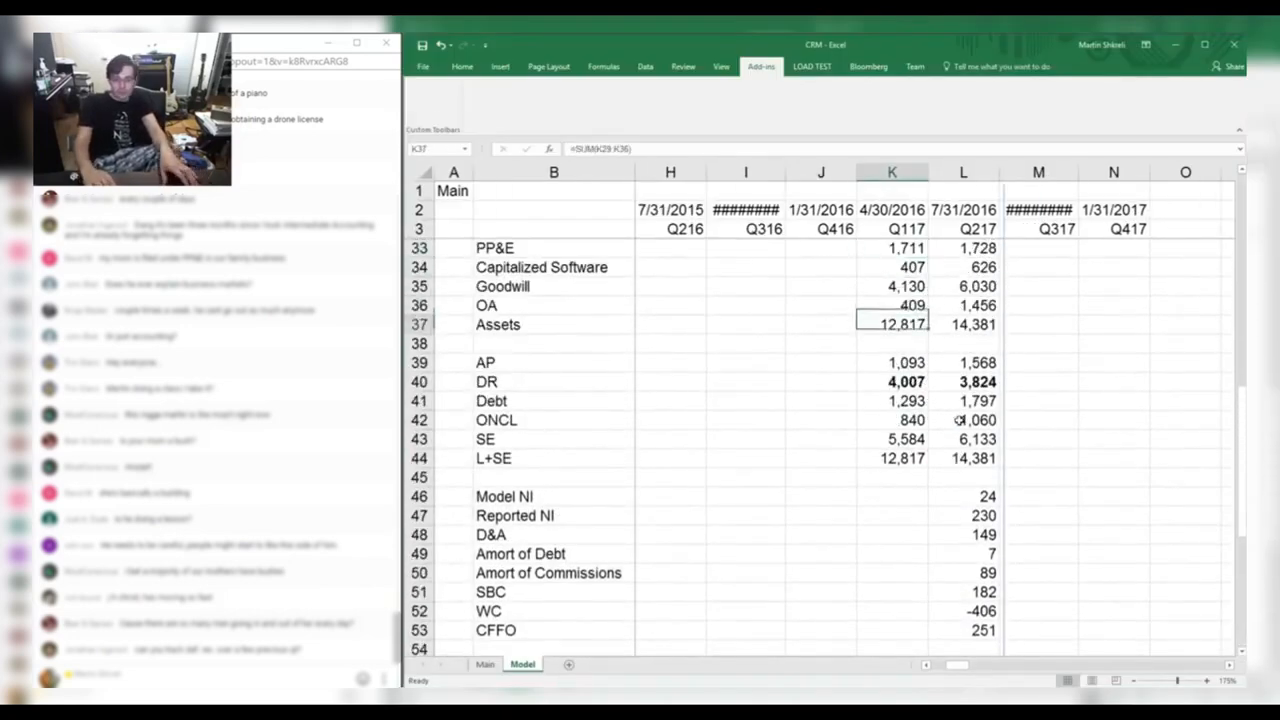
Copy the Q217 Model NI formula from L46 into the Q117 column at K46.
{"action": "key", "text": "Down"}
{"action": "key", "text": "Down"}
{"action": "key", "text": "Right"}
{"action": "key", "text": "ctrl+c"}
{"action": "key", "text": "Left"}
{"action": "key", "text": "ctrl+v"}
{"action": "key", "text": "Escape"}
Enter Q117 Reported NI in K47 as 38.759 from the April 30, 2016 cash flow statement.
{"action": "key", "text": "Down"}
{"action": "key", "text": "alt+Tab"}
{"action": "scroll", "coordinate": [961, 418], "scroll_direction": "down", "scroll_amount": 9}
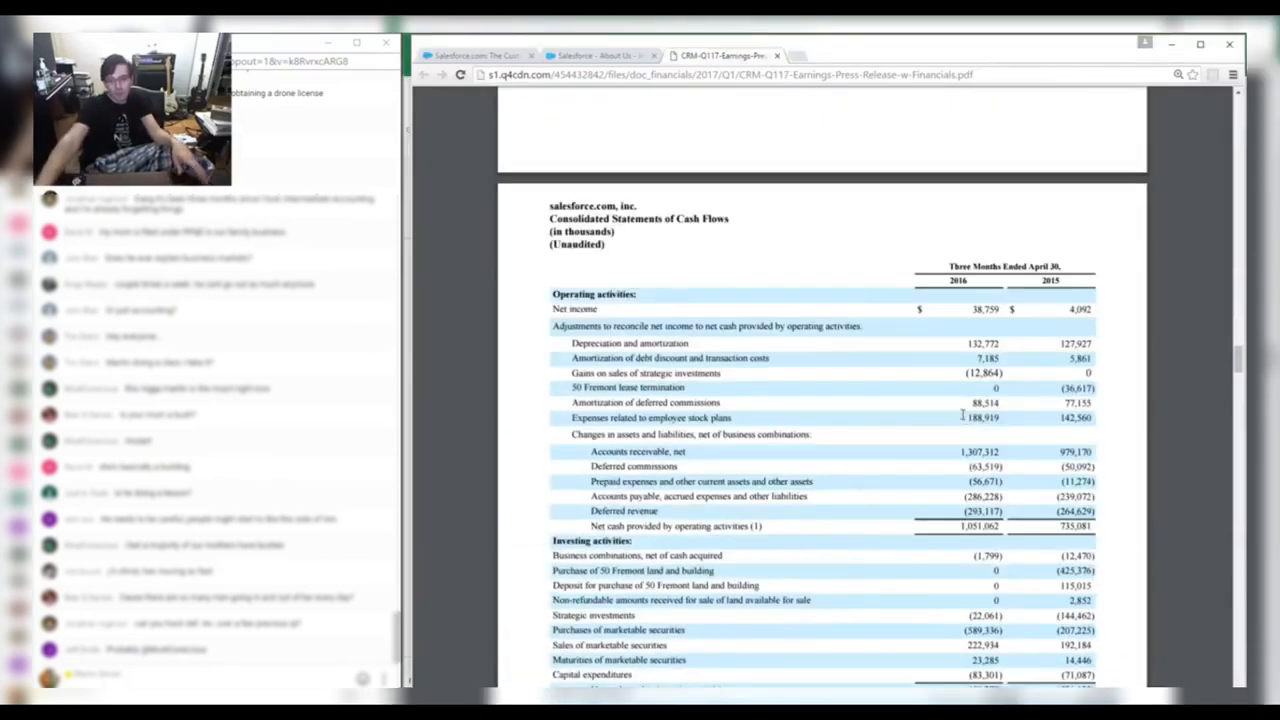
{"action": "key", "text": "alt+Tab"}
{"action": "key", "text": "alt+Tab"}
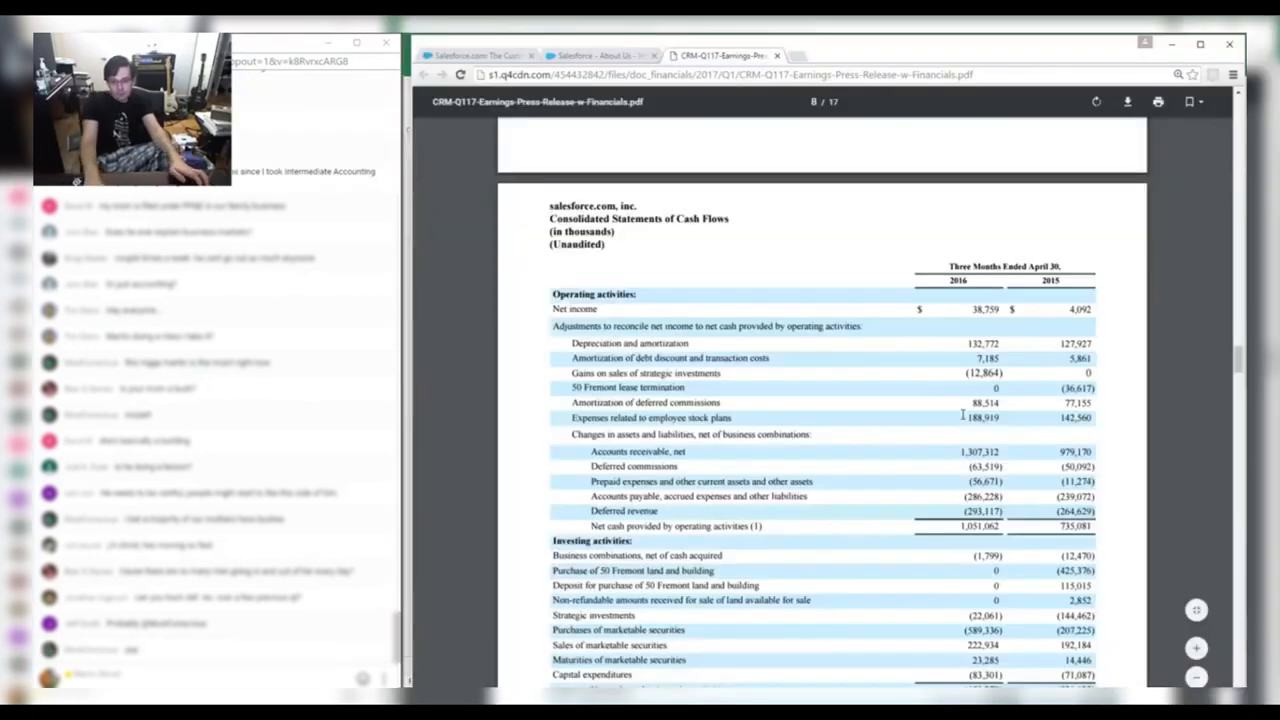
{"action": "key", "text": "alt+Tab"}
{"action": "type", "text": "38."}
{"action": "key", "text": "Up"}
{"action": "key", "text": "shift+Down"}
{"action": "key", "text": "Down"}
{"action": "key", "text": "Down"}
Enter Q117 D&A in K48 as 132.772 from the cash flow statement.
{"action": "key", "text": "alt+Tab"}
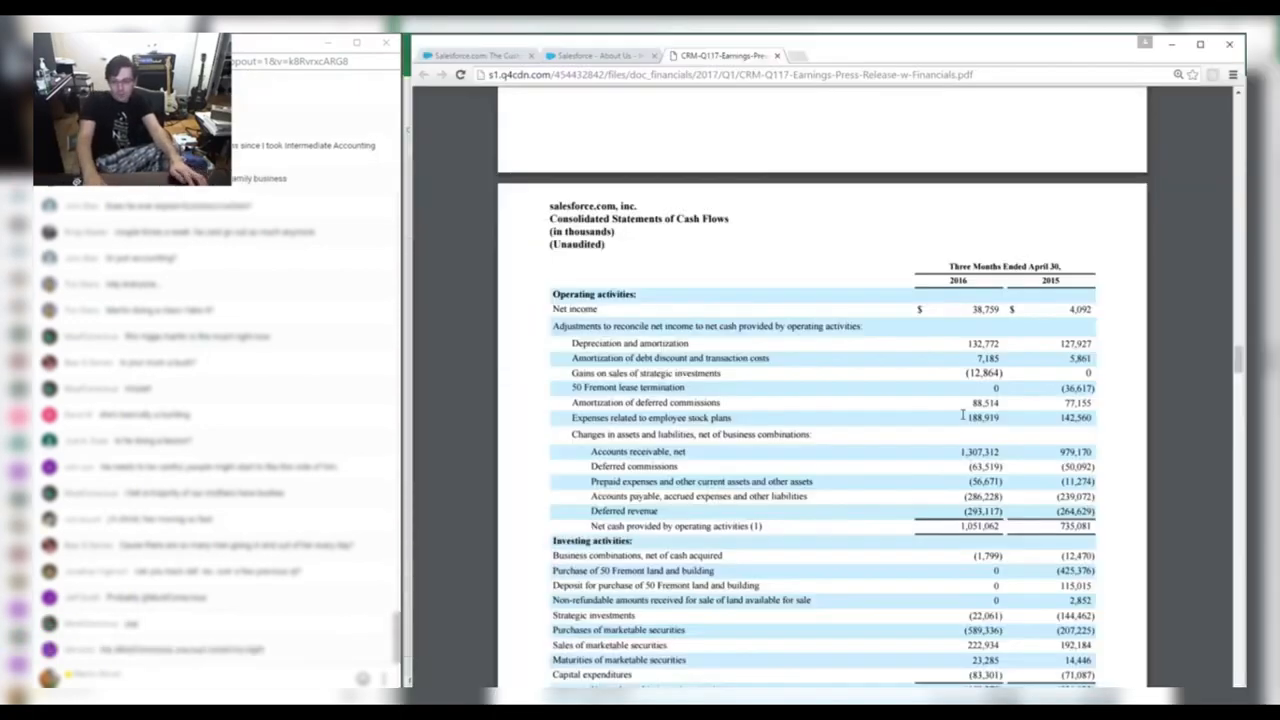
{"action": "key", "text": "alt+Tab"}
{"action": "type", "text": "13"}
{"action": "key", "text": "alt+Tab"}
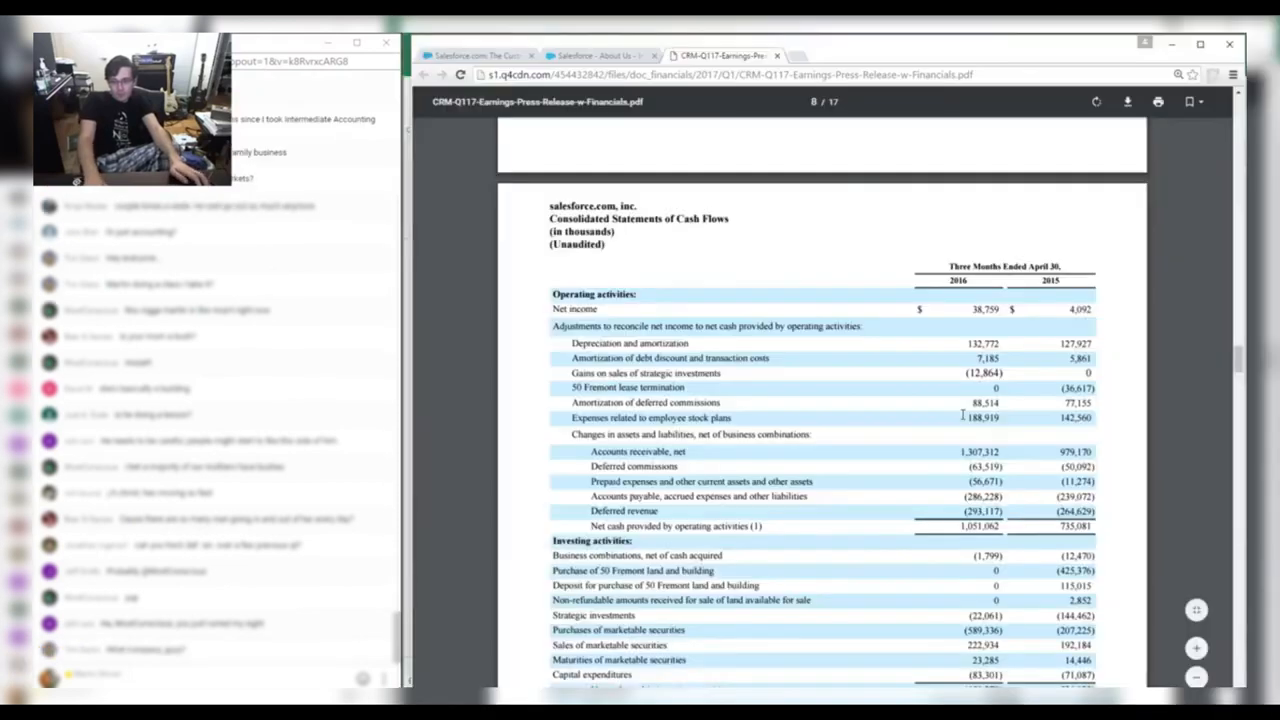
{"action": "key", "text": "alt+Tab"}
{"action": "type", "text": "2.772"}
{"action": "key", "text": "Return"}
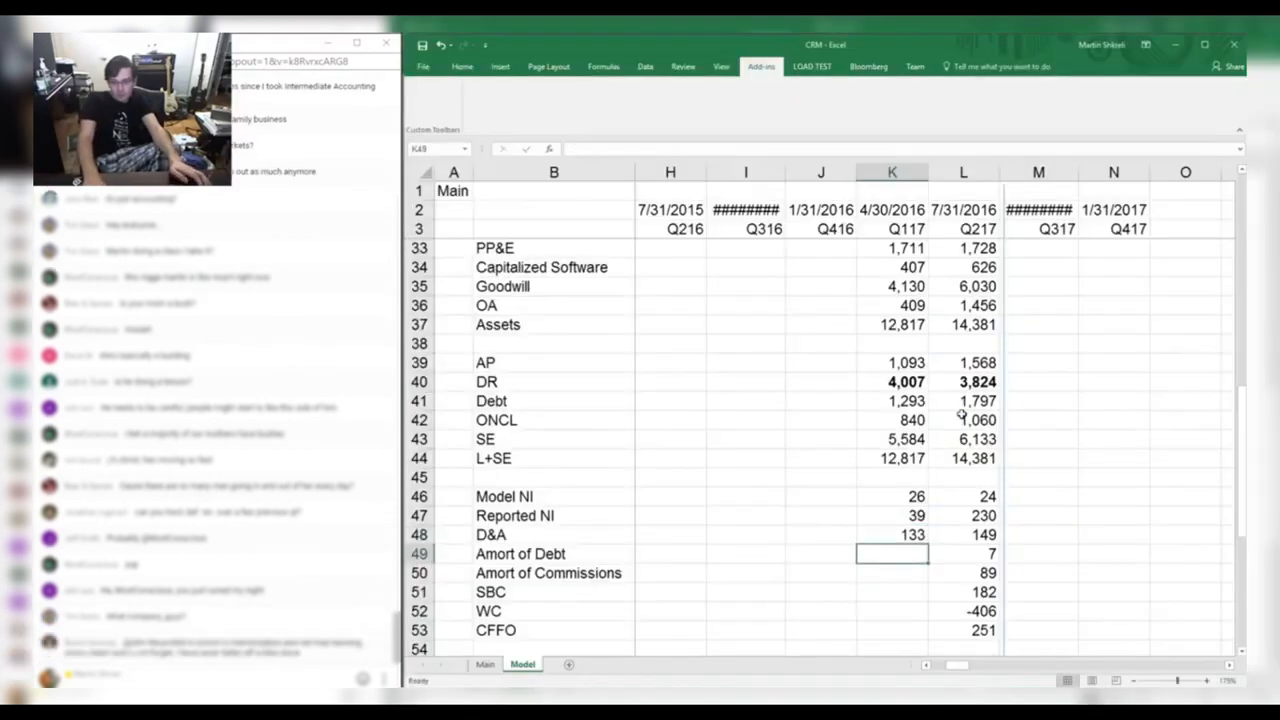
Enter Q117 Amort of Debt in K49 as 7.185.
{"action": "key", "text": "alt+Tab"}
{"action": "key", "text": "alt+Tab"}
{"action": "type", "text": "7.185"}
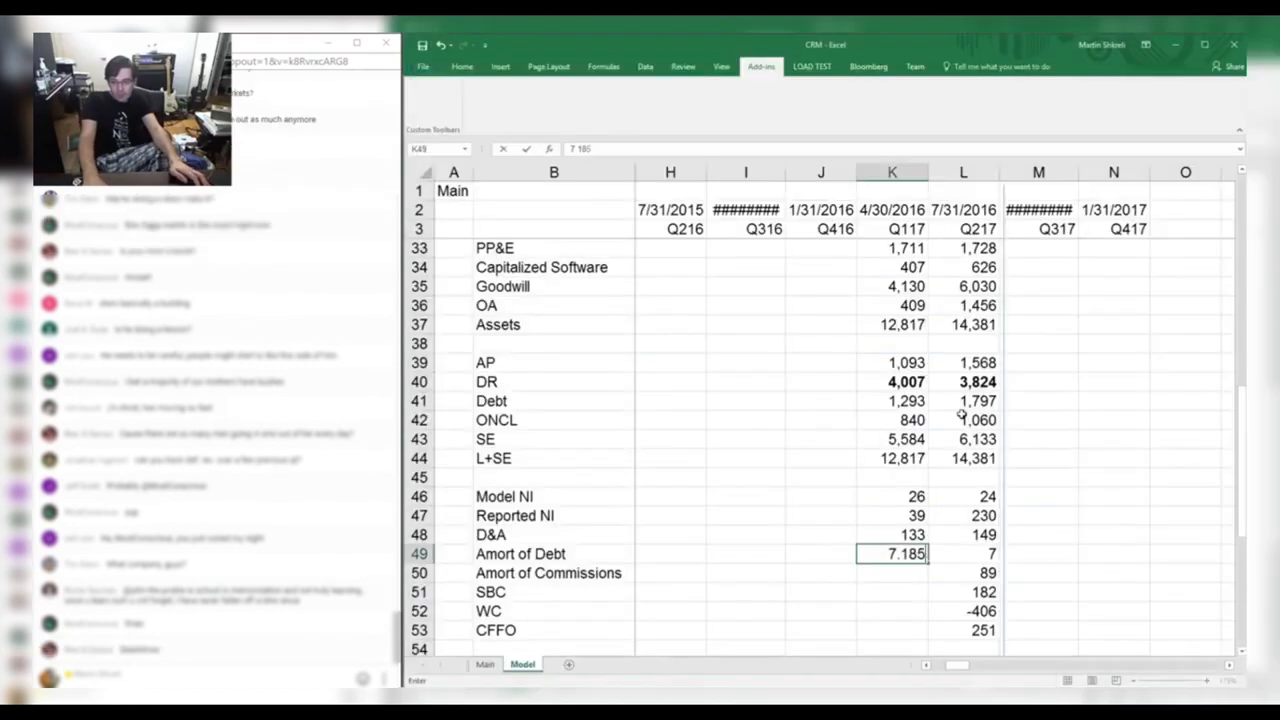
{"action": "key", "text": "Return"}
Insert a row above Amort of Commissions and label it GOS for the gains on sales of strategic investments.
{"action": "key", "text": "alt+Tab"}
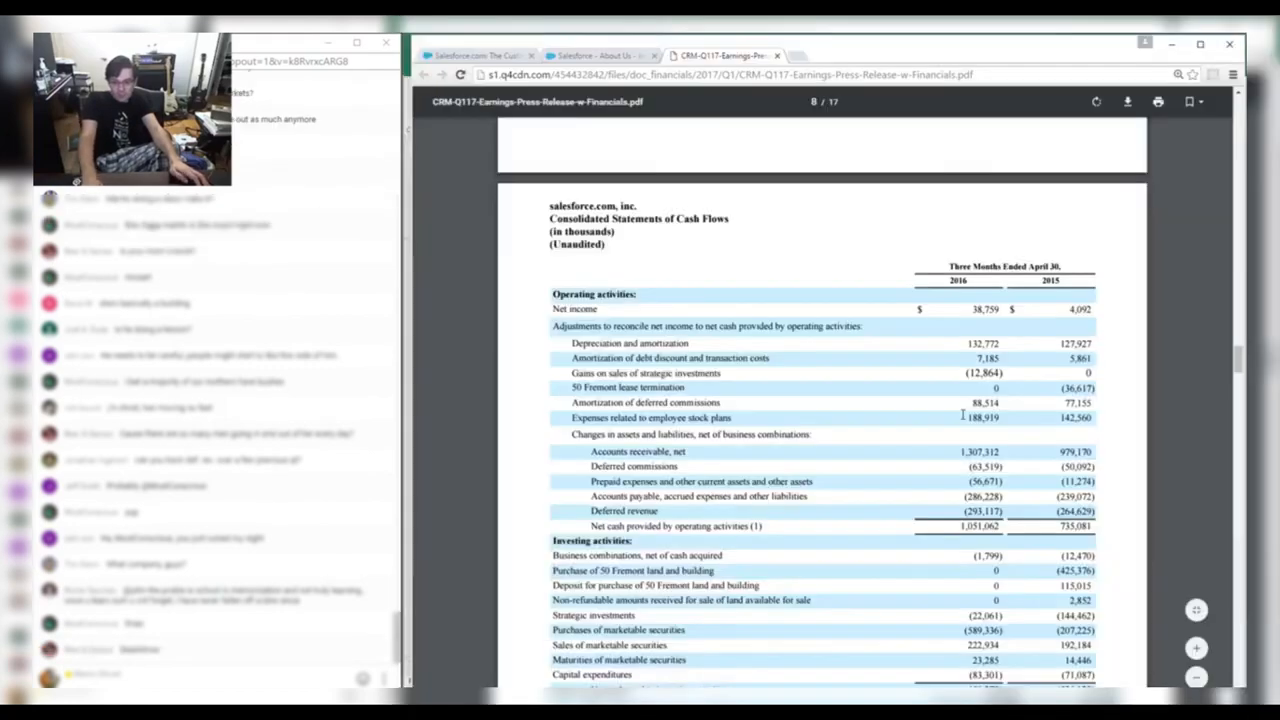
{"action": "key", "text": "alt+Tab"}
{"action": "key", "text": "shift+space"}
{"action": "key", "text": "ctrl+shift+plus"}
{"action": "key", "text": "Up"}
{"action": "key", "text": "Down"}
{"action": "key", "text": "ctrl+Left"}
{"action": "key", "text": "Right"}
{"action": "type", "text": "GOS"}
Enter GOS as -12.864 for Q117 in K50 and 0 for Q217 in L50.
{"action": "key", "text": "Right"}
{"action": "key", "text": "Right"}
{"action": "key", "text": "Right"}
{"action": "key", "text": "Right"}
{"action": "key", "text": "alt+Tab"}
{"action": "key", "text": "alt+Tab"}
{"action": "type", "text": "-13"}
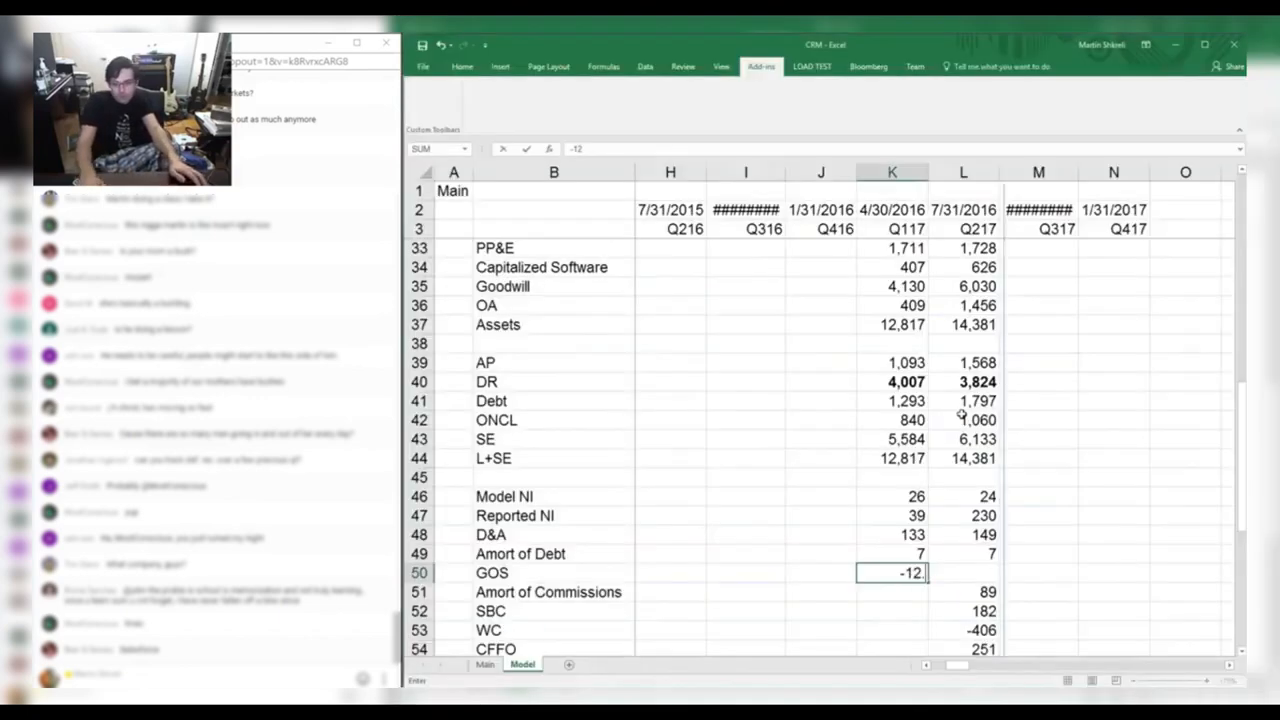
{"action": "key", "text": "Tab"}
{"action": "type", "text": "0"}
{"action": "key", "text": "Return"}
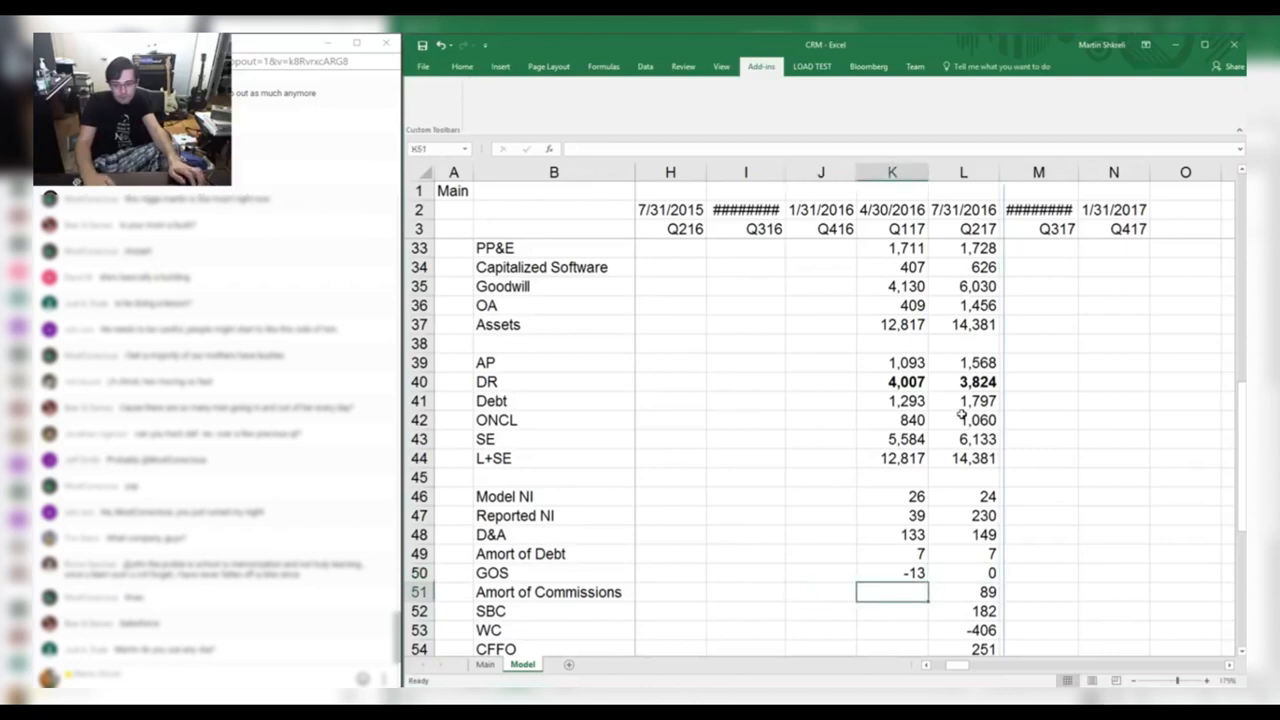
Enter Q117 Amort of Commissions in K51 as 88.514 from the cash flow statement.
{"action": "key", "text": "alt+Tab"}
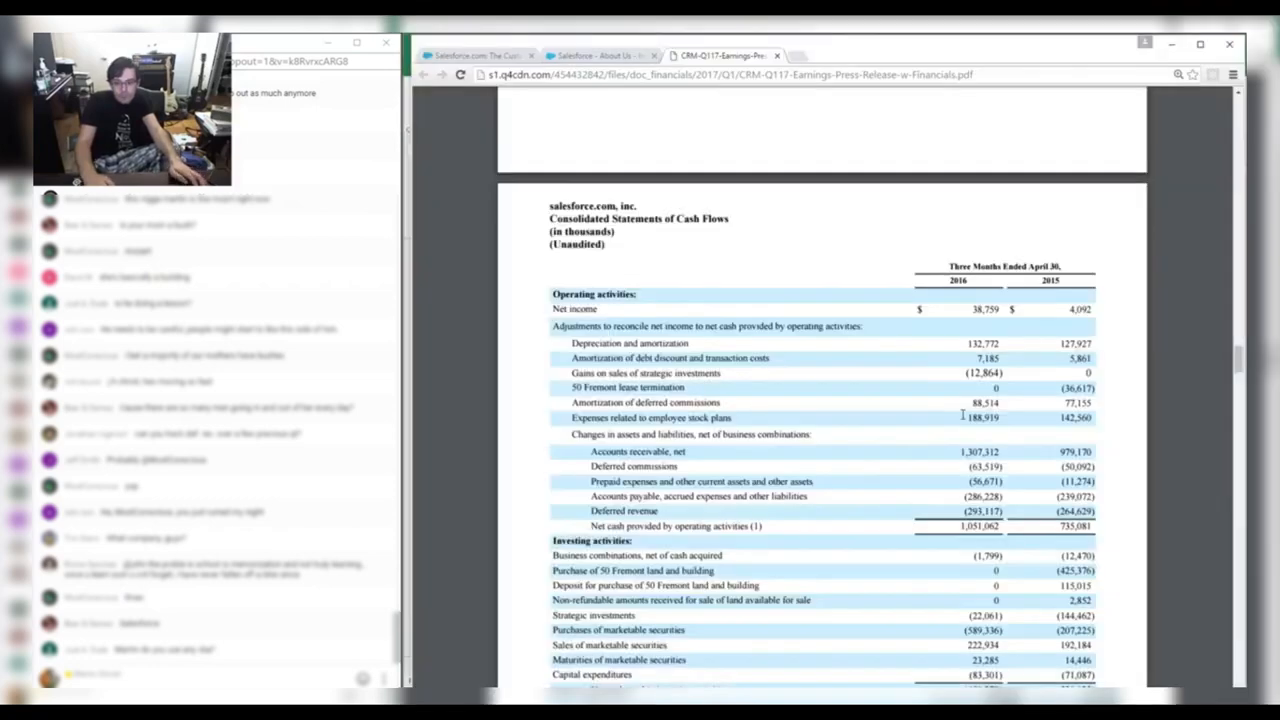
{"action": "key", "text": "alt+Tab"}
{"action": "type", "text": "88"}
{"action": "key", "text": "alt+Tab"}
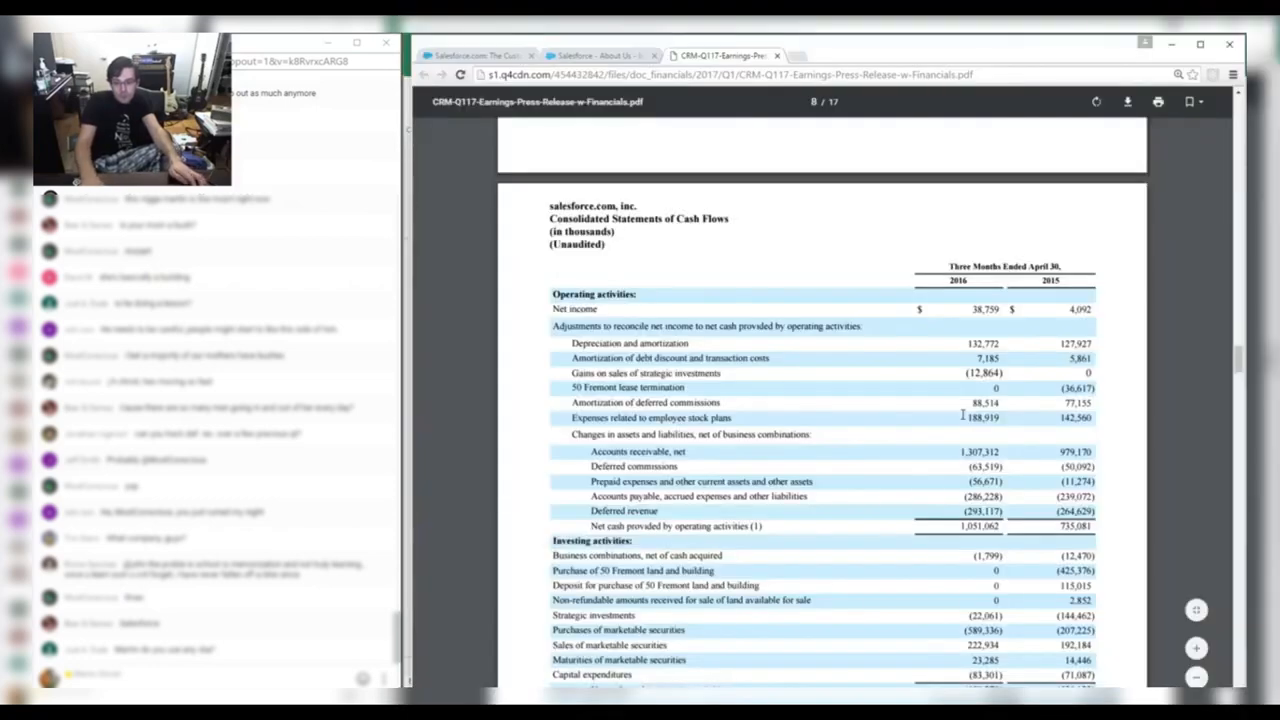
{"action": "key", "text": "alt+Tab"}
{"action": "type", "text": ".51"}
{"action": "key", "text": "Return"}
Enter Q117 SBC in K52 as 188.919, the expenses related to employee stock plans.
{"action": "key", "text": "alt+Tab"}
{"action": "key", "text": "alt+Tab"}
{"action": "type", "text": "188."}
{"action": "key", "text": "alt+Tab"}
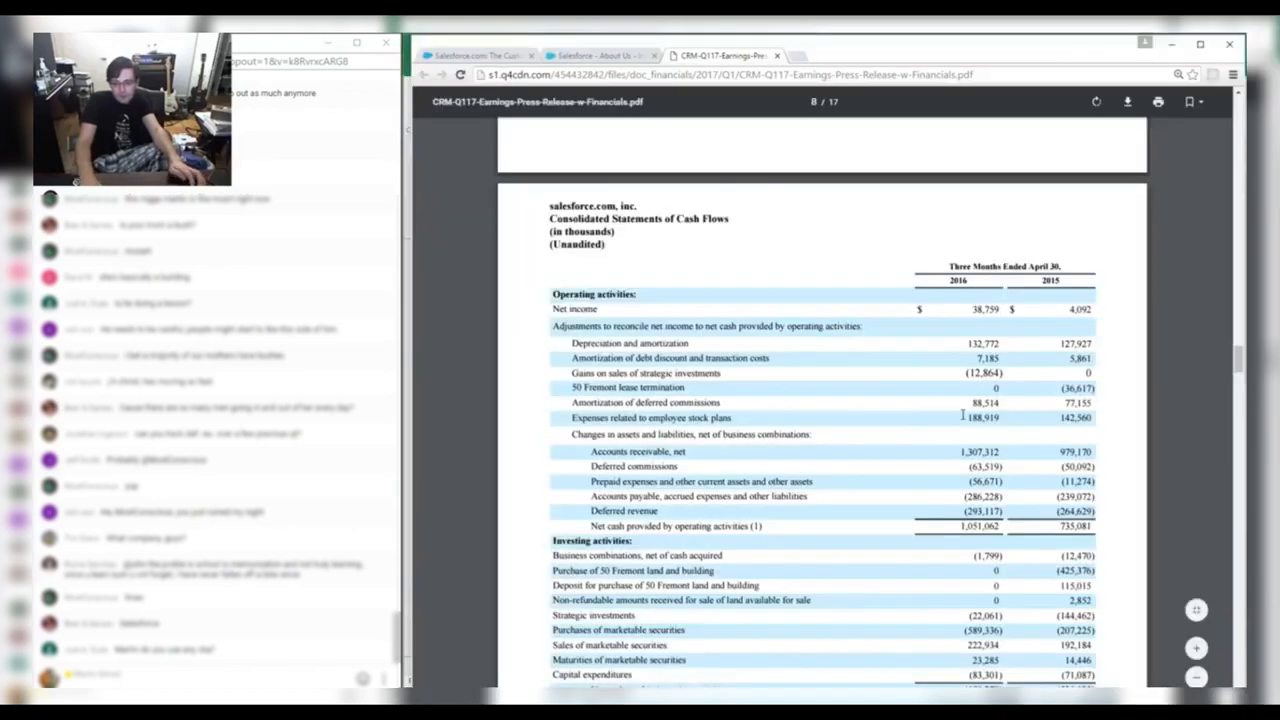
Enter Q117 WC in K53 as +1307.312-63.519-56.671-286.228-293.117, combining the changes in assets and liabilities.
{"action": "key", "text": "alt+Tab"}
{"action": "type", "text": "+1307"}
{"action": "key", "text": "alt+Tab"}
{"action": "key", "text": "alt+Tab"}
{"action": "key", "text": "alt+Tab"}
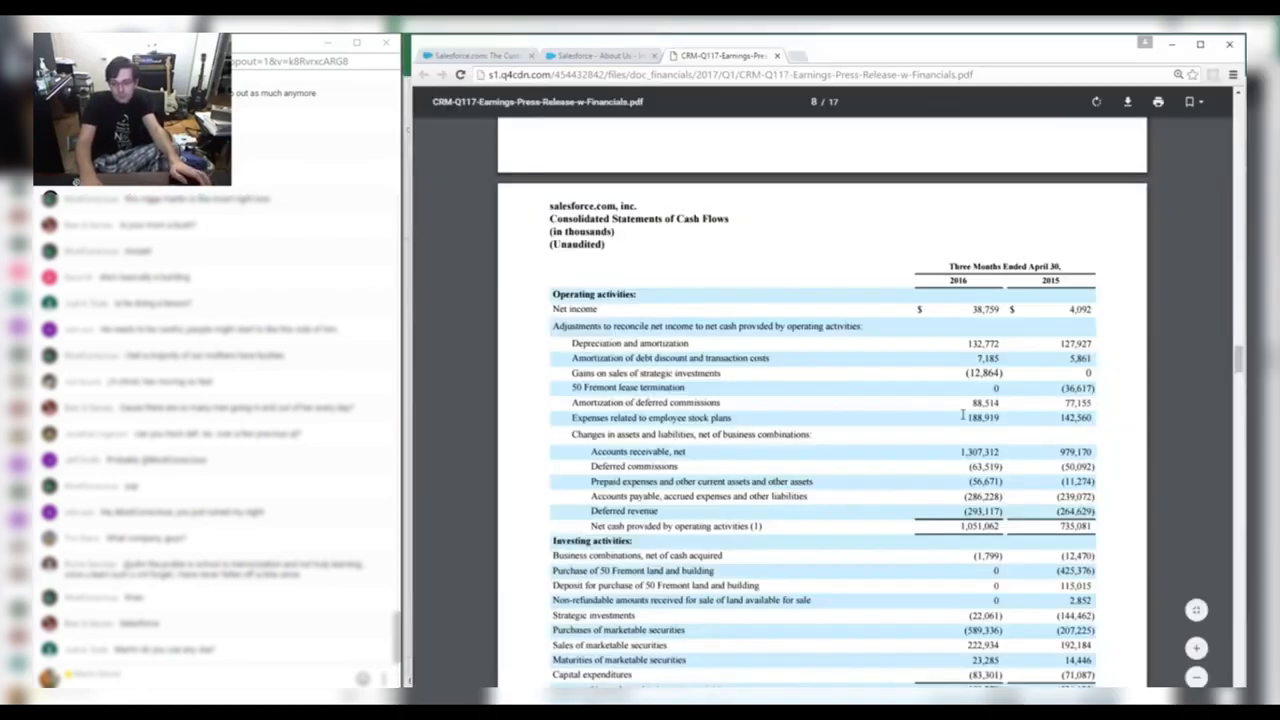
{"action": "key", "text": "alt+Tab"}
{"action": "type", "text": ".312-63.519"}
{"action": "key", "text": "alt+Tab"}
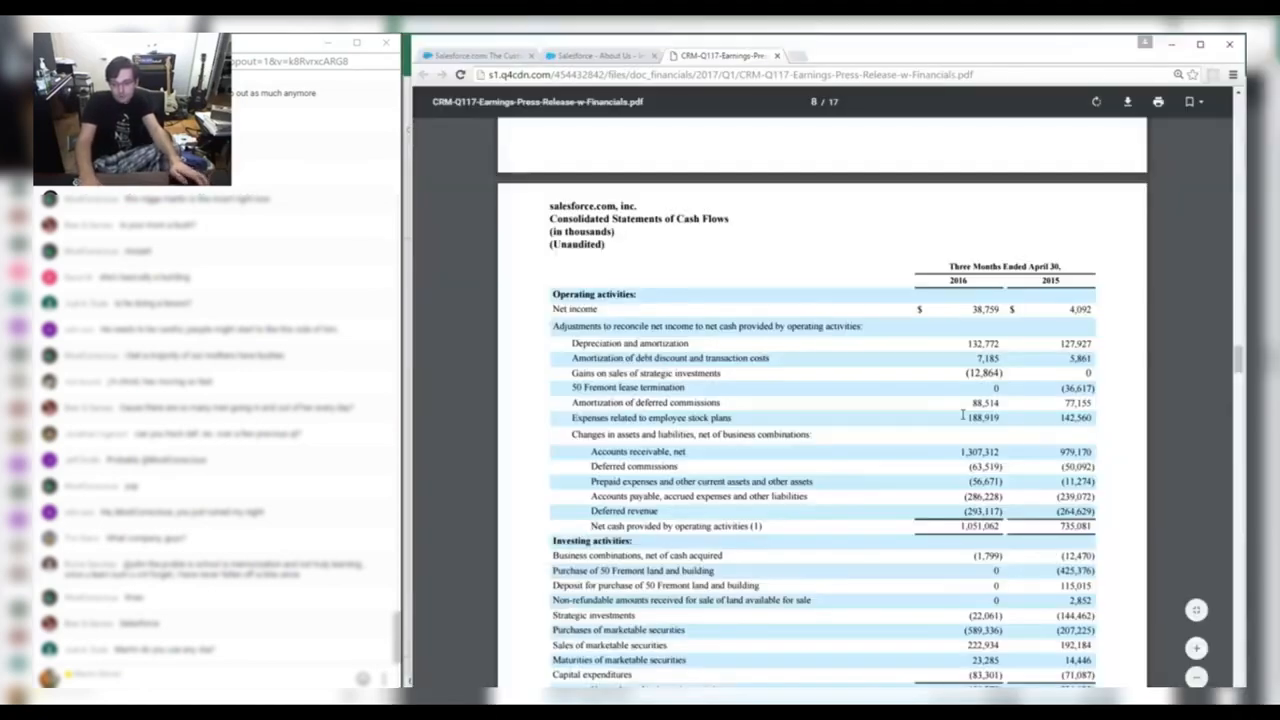
{"action": "key", "text": "alt+Tab"}
{"action": "key", "text": "alt+Tab"}
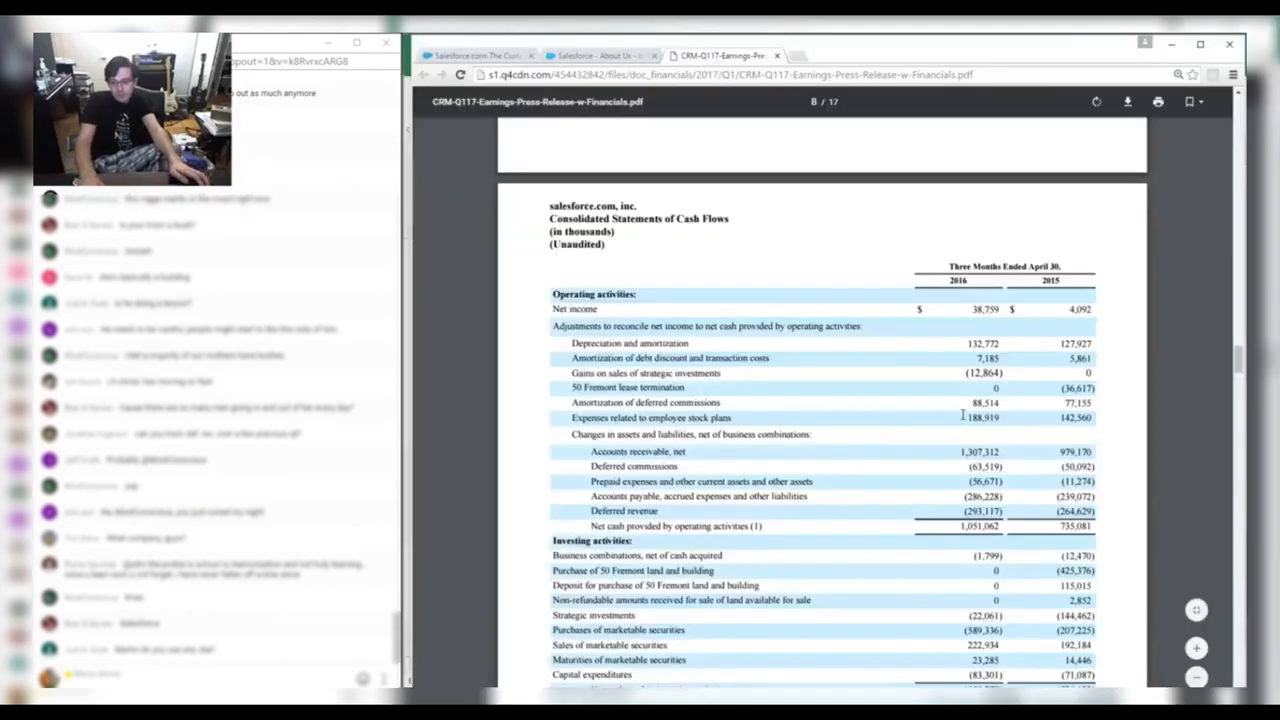
{"action": "key", "text": "alt+Tab"}
{"action": "type", "text": "-56.671-"}
{"action": "key", "text": "alt+Tab"}
{"action": "key", "text": "alt+Tab"}
{"action": "key", "text": "alt+Tab"}
{"action": "key", "text": "alt+Tab"}
{"action": "type", "text": "286.228-"}
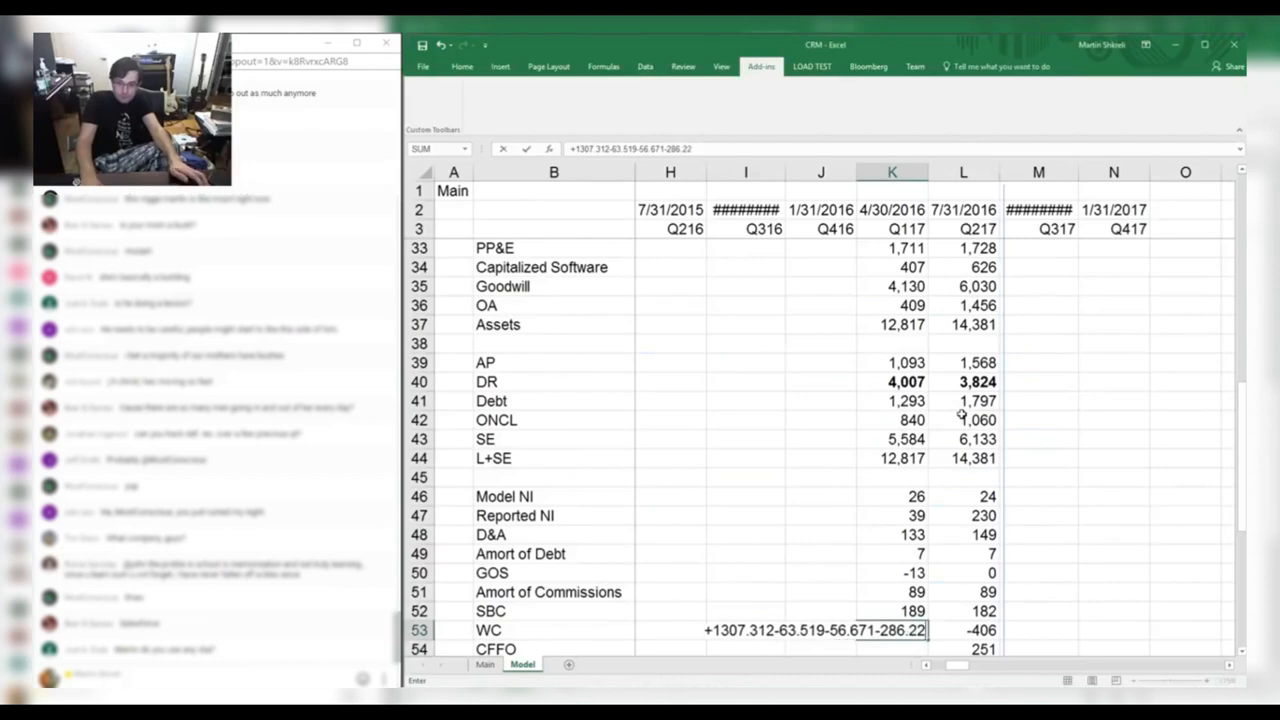
{"action": "key", "text": "alt+Tab"}
{"action": "key", "text": "alt+Tab"}
{"action": "type", "text": "293"}
{"action": "key", "text": "alt+Tab"}
{"action": "key", "text": "alt+Tab"}
{"action": "type", "text": ".11"}
{"action": "key", "text": "Return"}
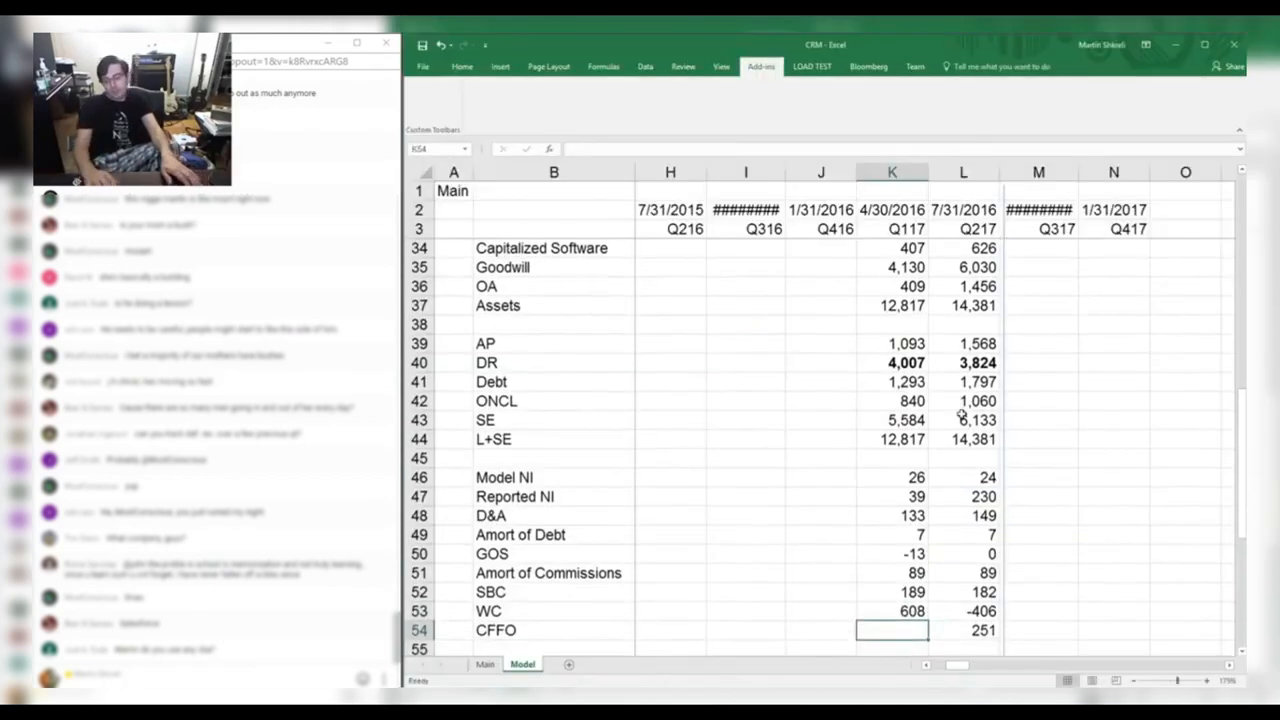
Total Q117 CFFO in K54 as the sum of K47:K53 and extend the selection to the Q217 figure.
{"action": "key", "text": "alt+equal"}
{"action": "key", "text": "ctrl+Return"}
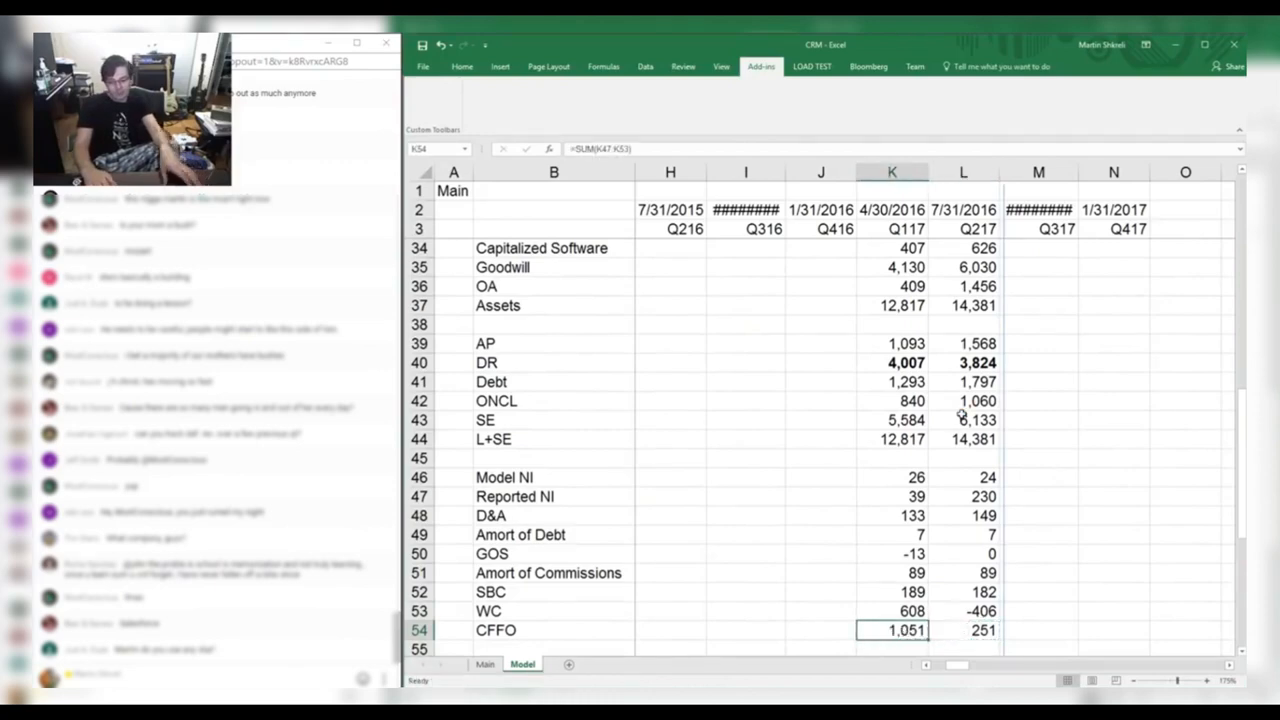
{"action": "key", "text": "shift+Right"}
Compare the Q117 and Q217 CFFO, DR and WC figures, examining the accounts receivable change and the Q217 WC formula.
{"action": "scroll", "coordinate": [962, 540], "scroll_direction": "down", "scroll_amount": 3}
{"action": "left_click", "coordinate": [924, 508]}
{"action": "key", "text": "Up"}
{"action": "left_click_drag", "start_coordinate": [918, 458], "coordinate": [983, 460]}
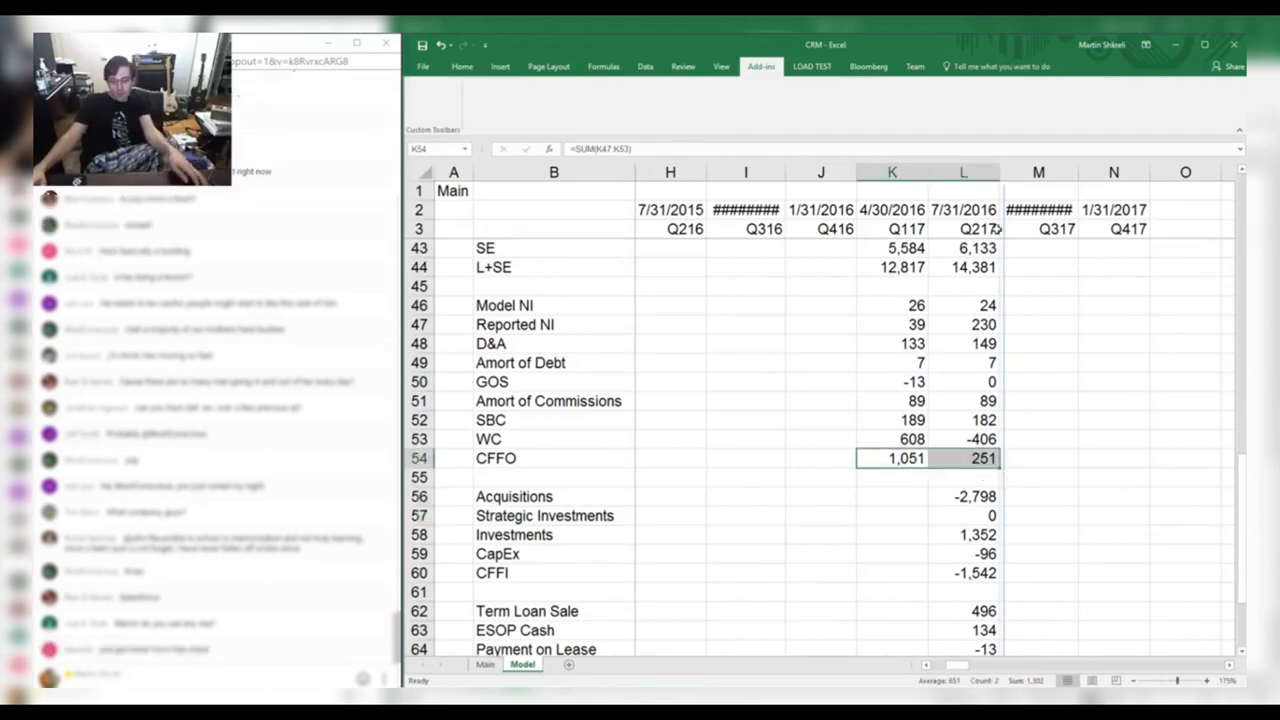
{"action": "scroll", "coordinate": [921, 400], "scroll_direction": "up", "scroll_amount": 4}
{"action": "left_click", "coordinate": [928, 418]}
{"action": "scroll", "coordinate": [920, 430], "scroll_direction": "down", "scroll_amount": 4}
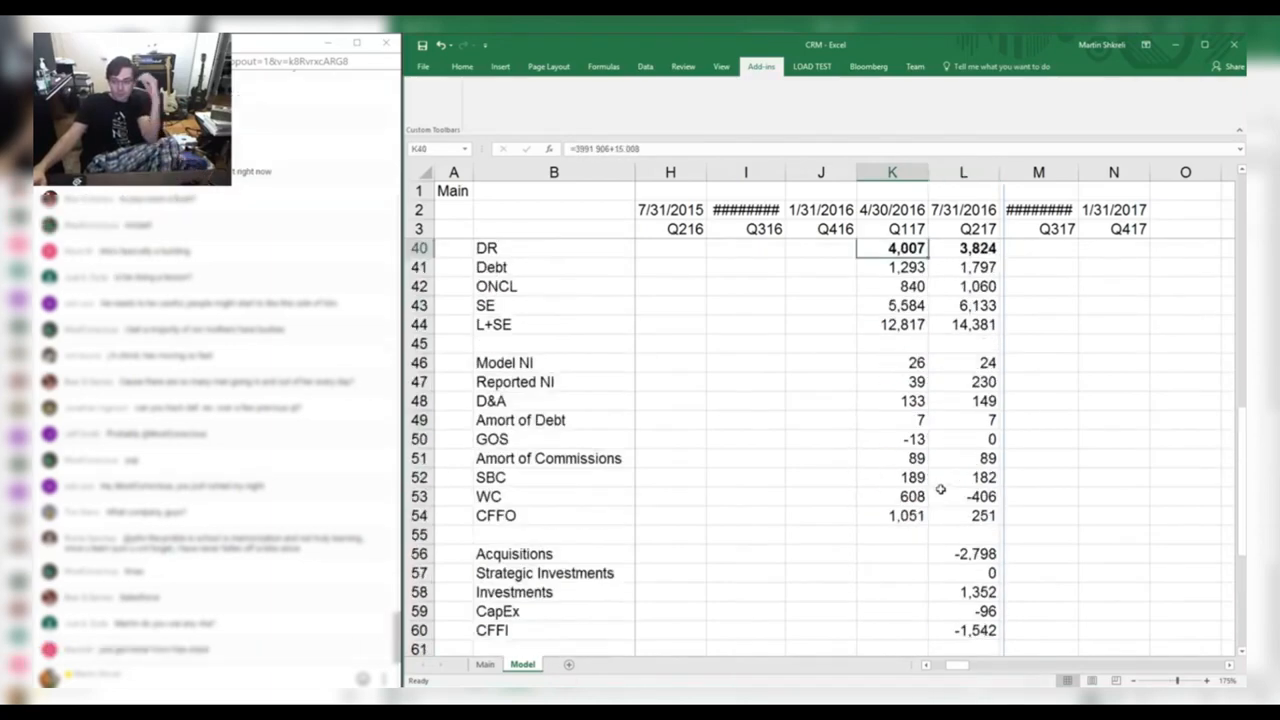
{"action": "left_click", "coordinate": [903, 440]}
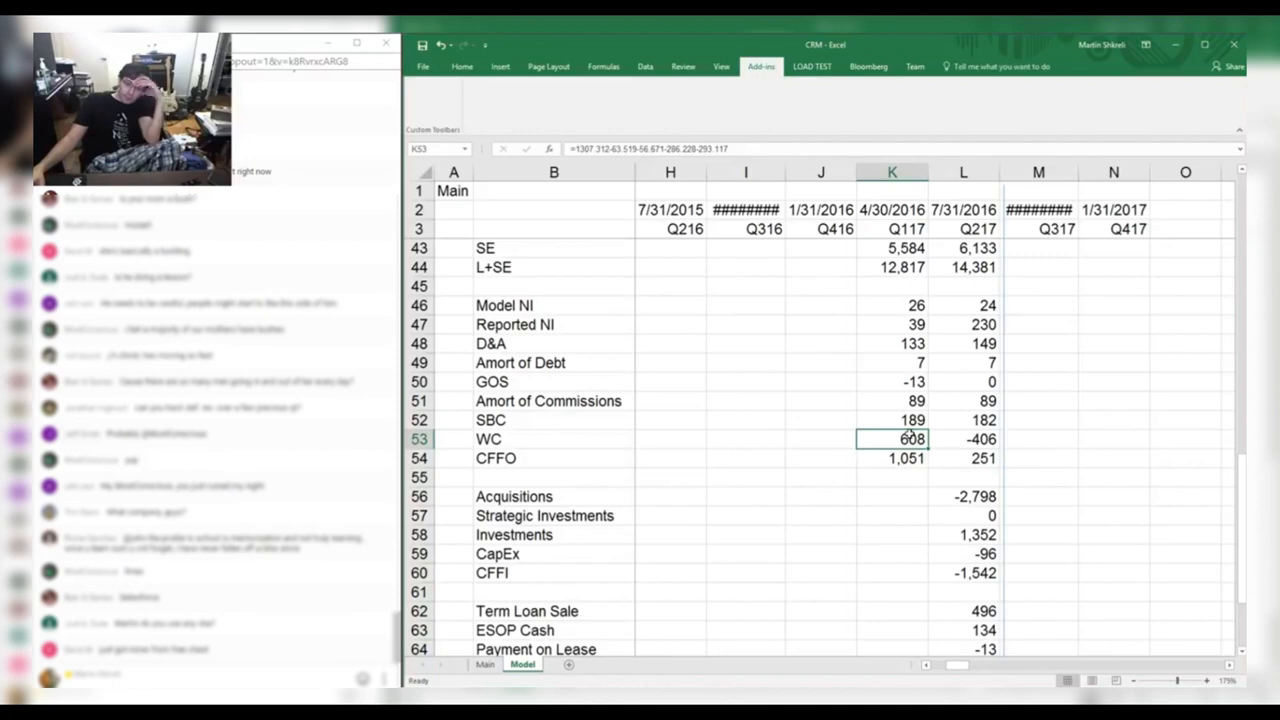
{"action": "key", "text": "alt+Tab"}
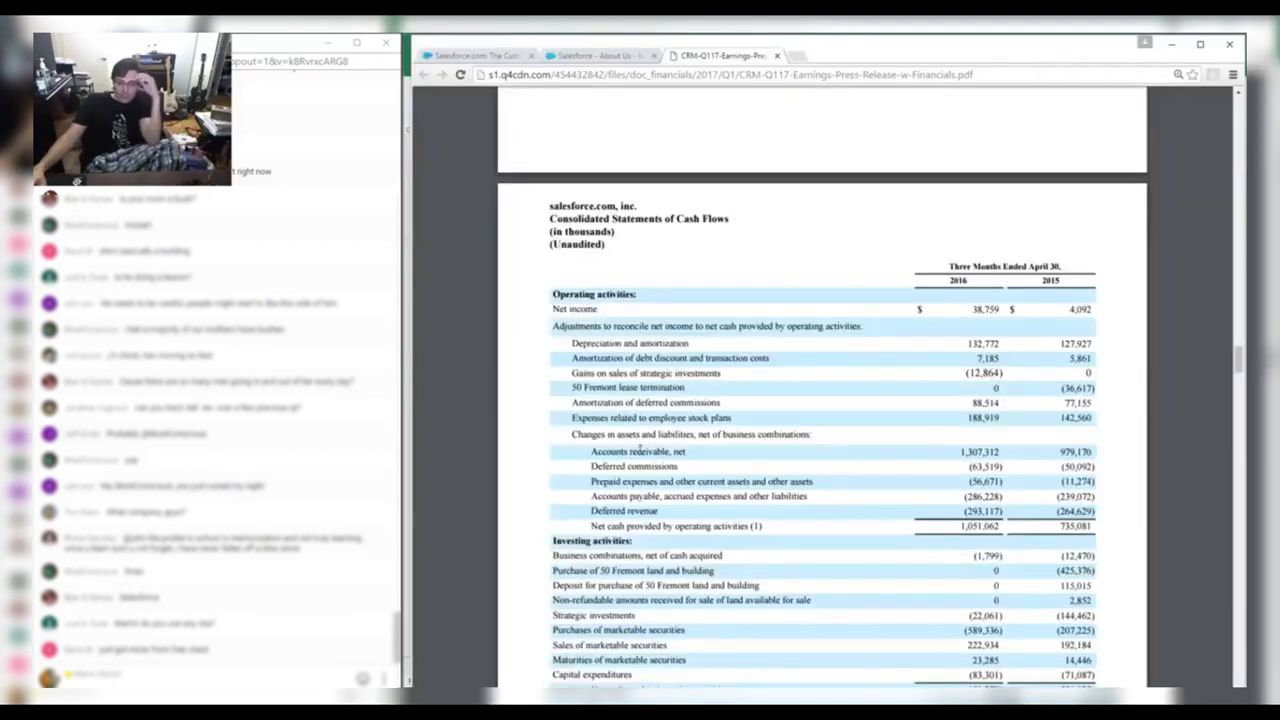
{"action": "left_click_drag", "start_coordinate": [724, 440], "coordinate": [581, 453]}
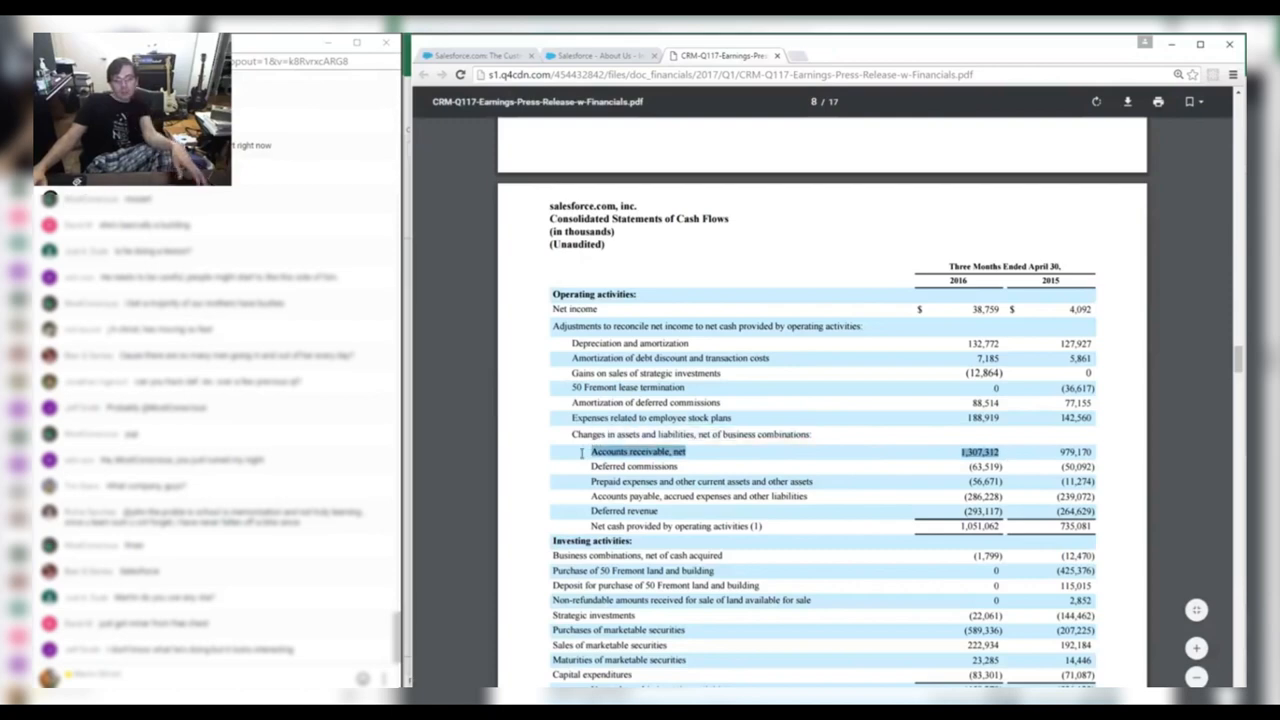
{"action": "key", "text": "alt+Tab"}
{"action": "double_click", "coordinate": [963, 435]}
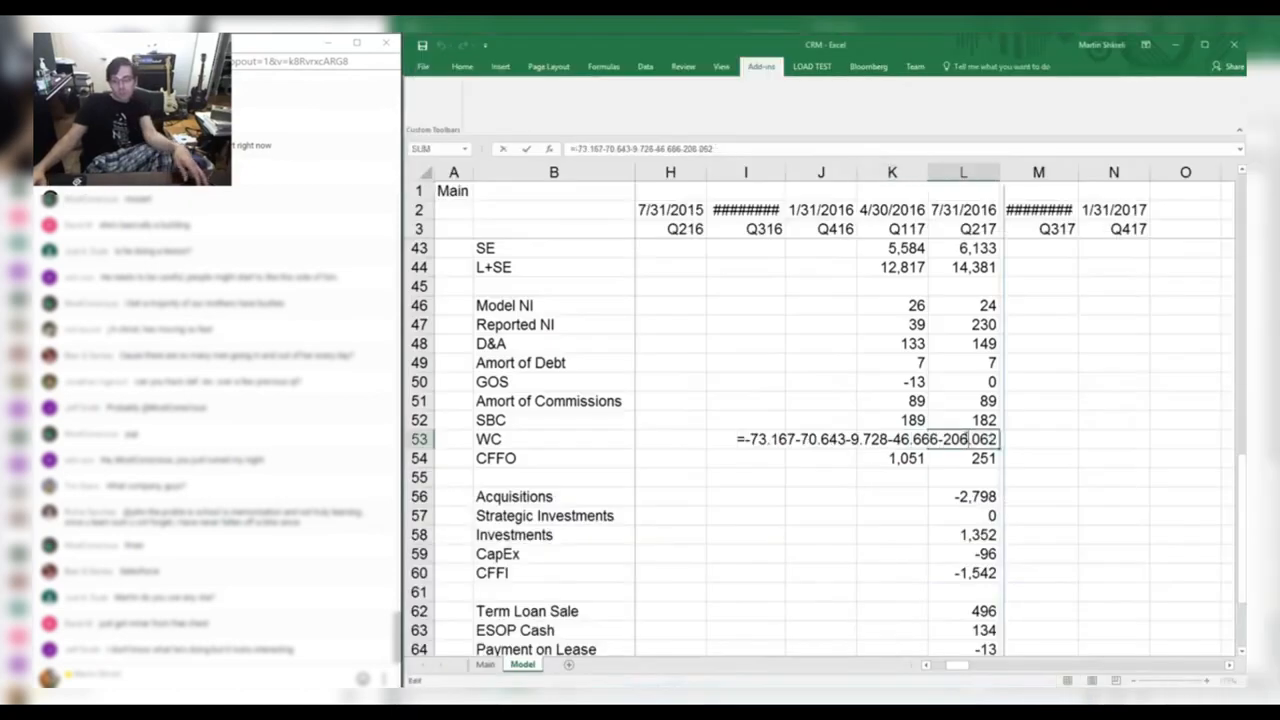
{"action": "key", "text": "Return"}
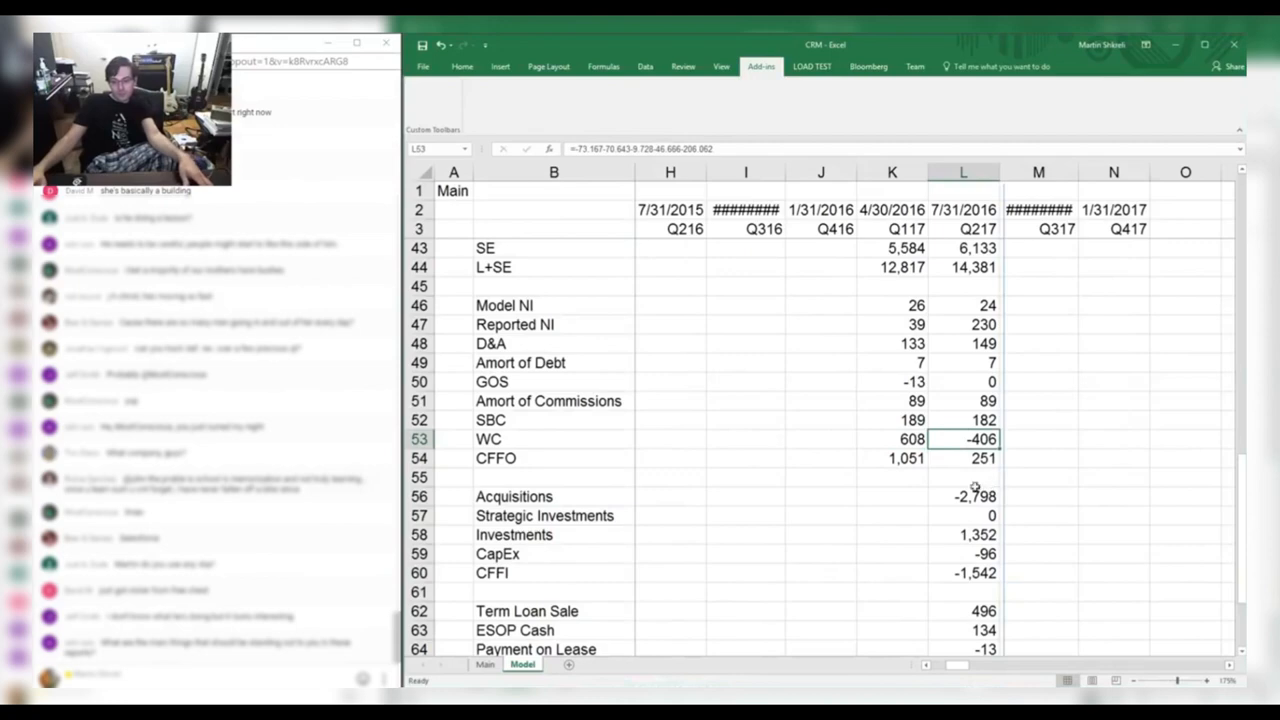
Enter Q117 Acquisitions in K56 as -1.799, the business combinations net of cash acquired.
{"action": "key", "text": "Left"}
{"action": "left_click", "coordinate": [902, 498]}
{"action": "key", "text": "alt+Tab"}
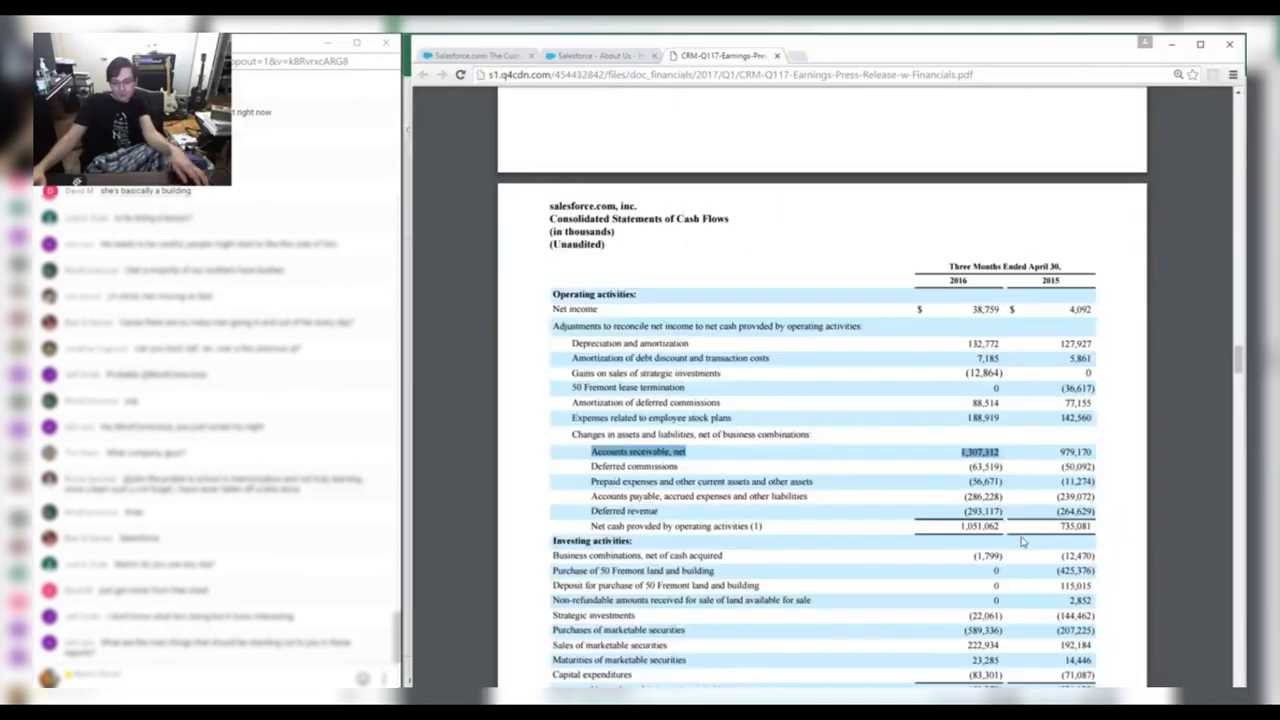
{"action": "key", "text": "alt+Tab"}
{"action": "type", "text": "-"}
{"action": "key", "text": "alt+Tab"}
{"action": "key", "text": "alt+Tab"}
{"action": "type", "text": "1.759"}
{"action": "key", "text": "Return"}
Enter Q117 Strategic Investments in K57 as -22.061 from the cash flow statement.
{"action": "key", "text": "alt+Tab"}
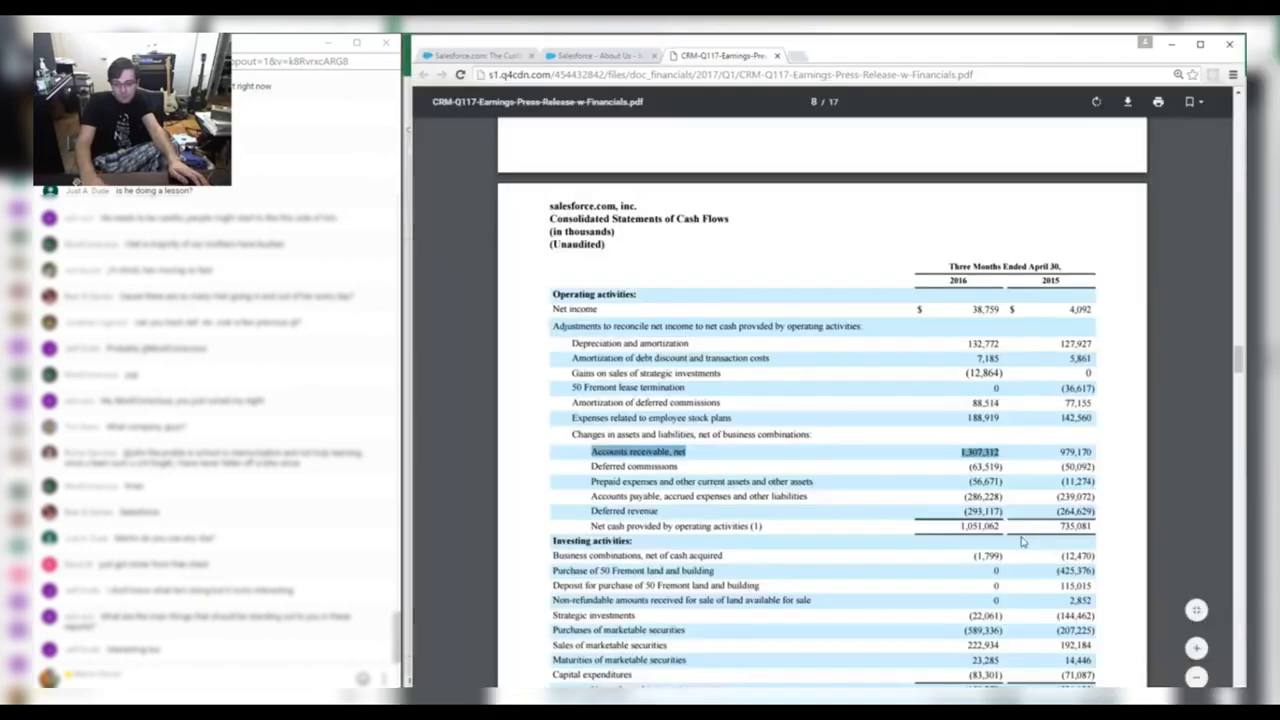
{"action": "key", "text": "alt+Tab"}
{"action": "type", "text": "-"}
{"action": "key", "text": "alt+Tab"}
{"action": "key", "text": "alt+Tab"}
{"action": "type", "text": "22.061"}
{"action": "key", "text": "alt+Tab"}
{"action": "key", "text": "alt+Tab"}
{"action": "key", "text": "Return"}
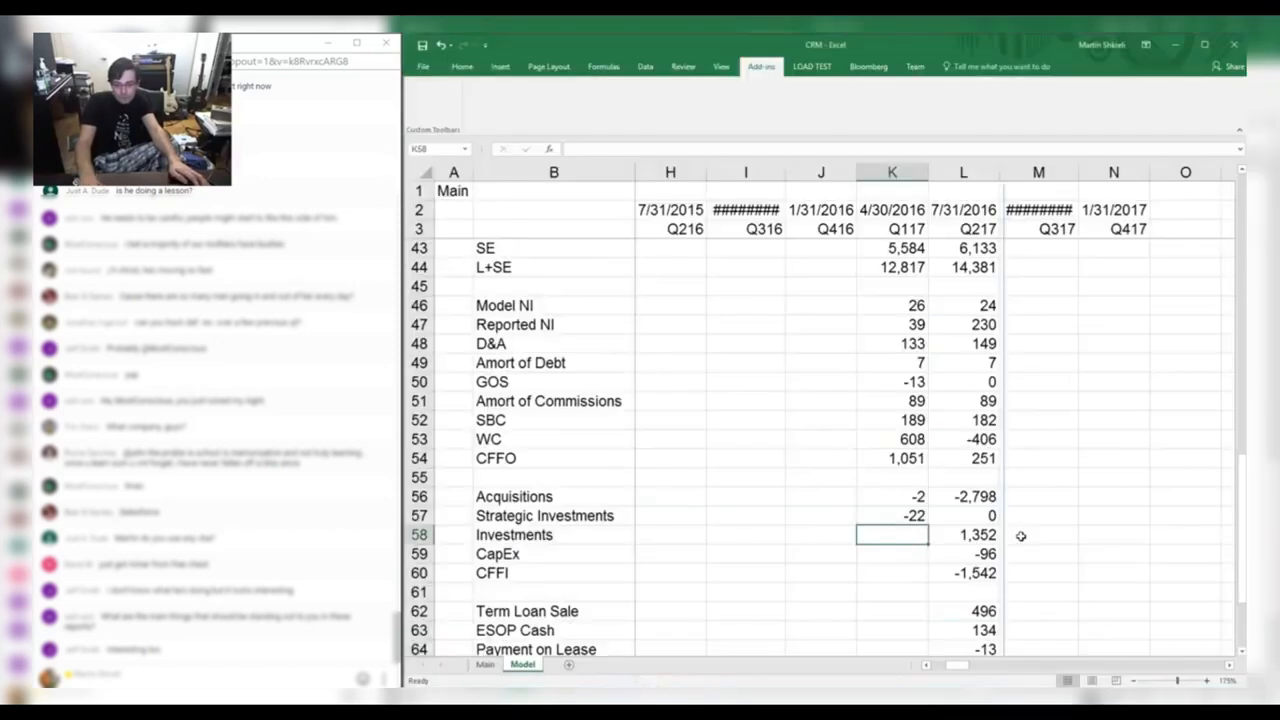
Enter Q117 Investments in K58 as -589.336+222.934+23.285, combining purchases, sales and maturities of marketable securities.
{"action": "key", "text": "alt+Tab"}
{"action": "key", "text": "alt+Tab"}
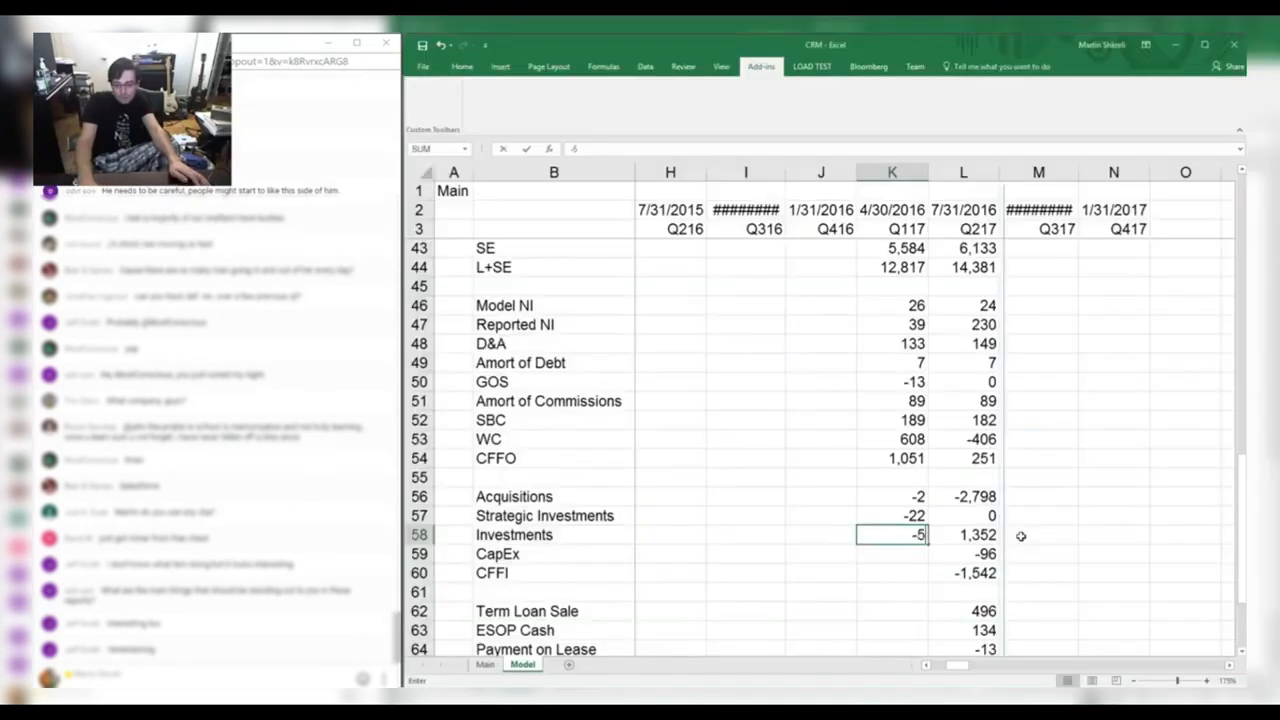
{"action": "key", "text": "alt+Tab"}
{"action": "key", "text": "alt+Tab"}
{"action": "type", "text": "-589.33"}
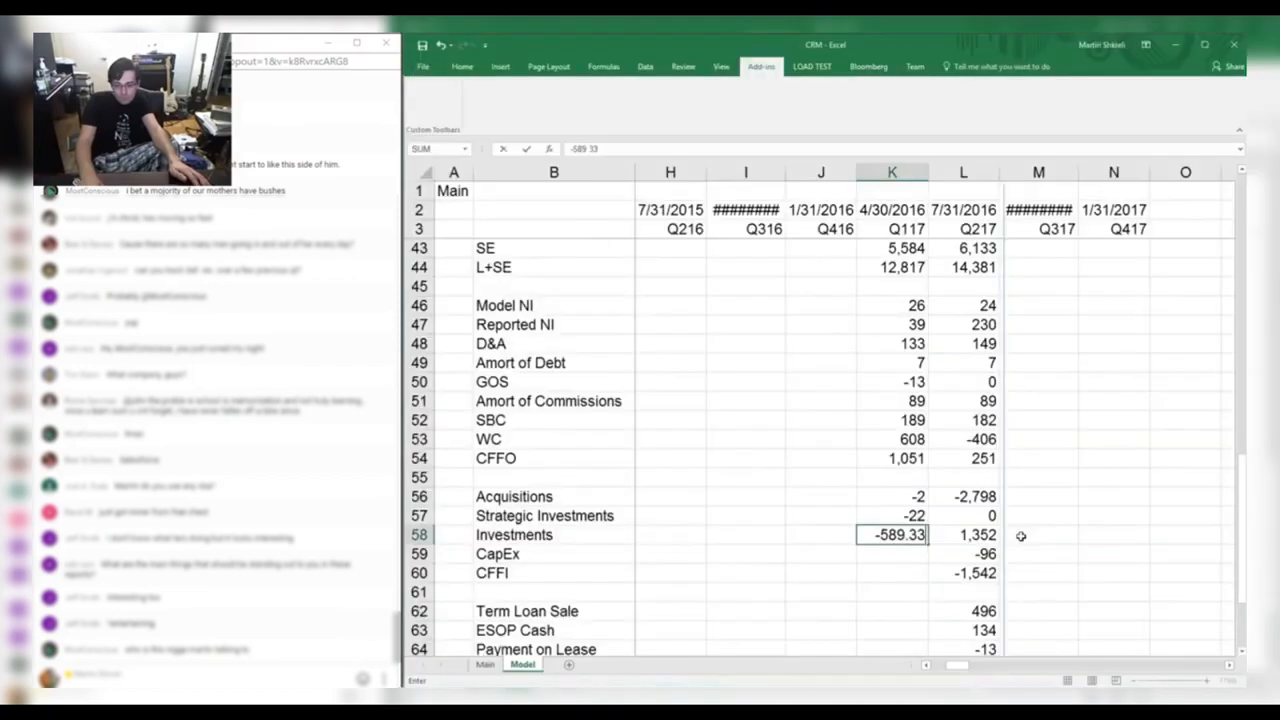
{"action": "key", "text": "alt+Tab"}
{"action": "key", "text": "alt+Tab"}
{"action": "type", "text": "6+222"}
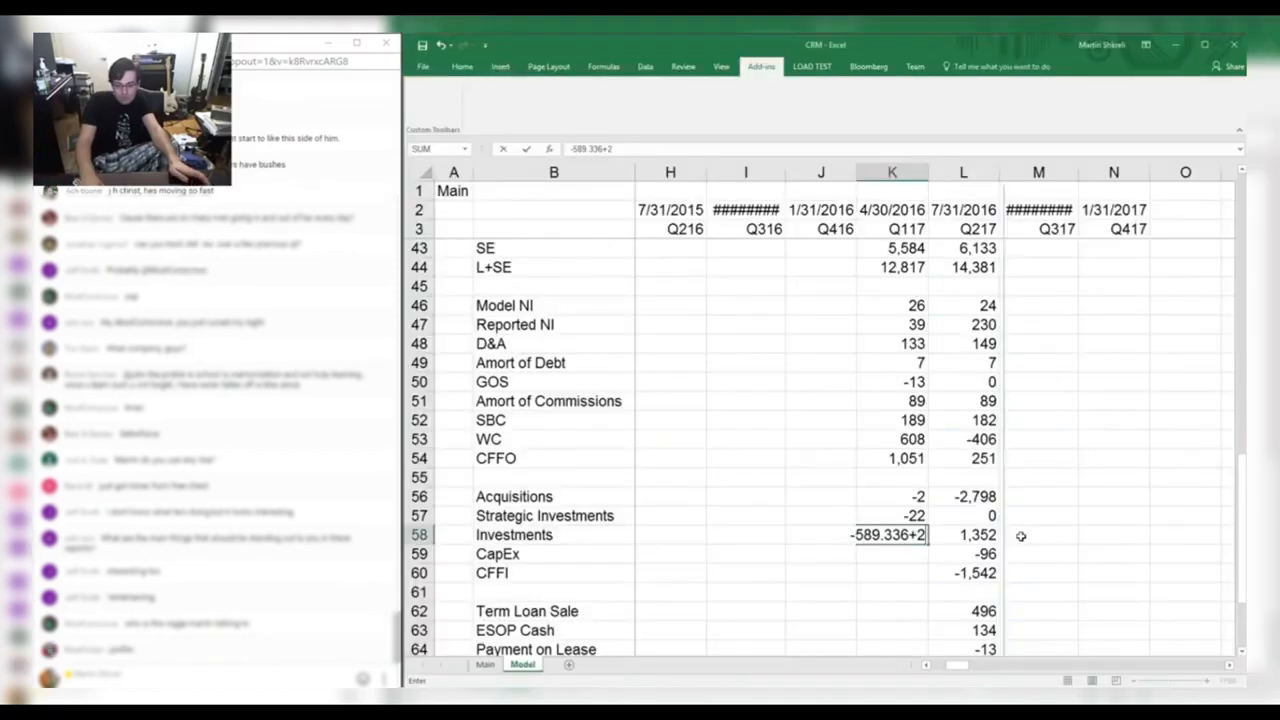
{"action": "key", "text": "alt+Tab"}
{"action": "key", "text": "alt+Tab"}
{"action": "type", "text": ".934"}
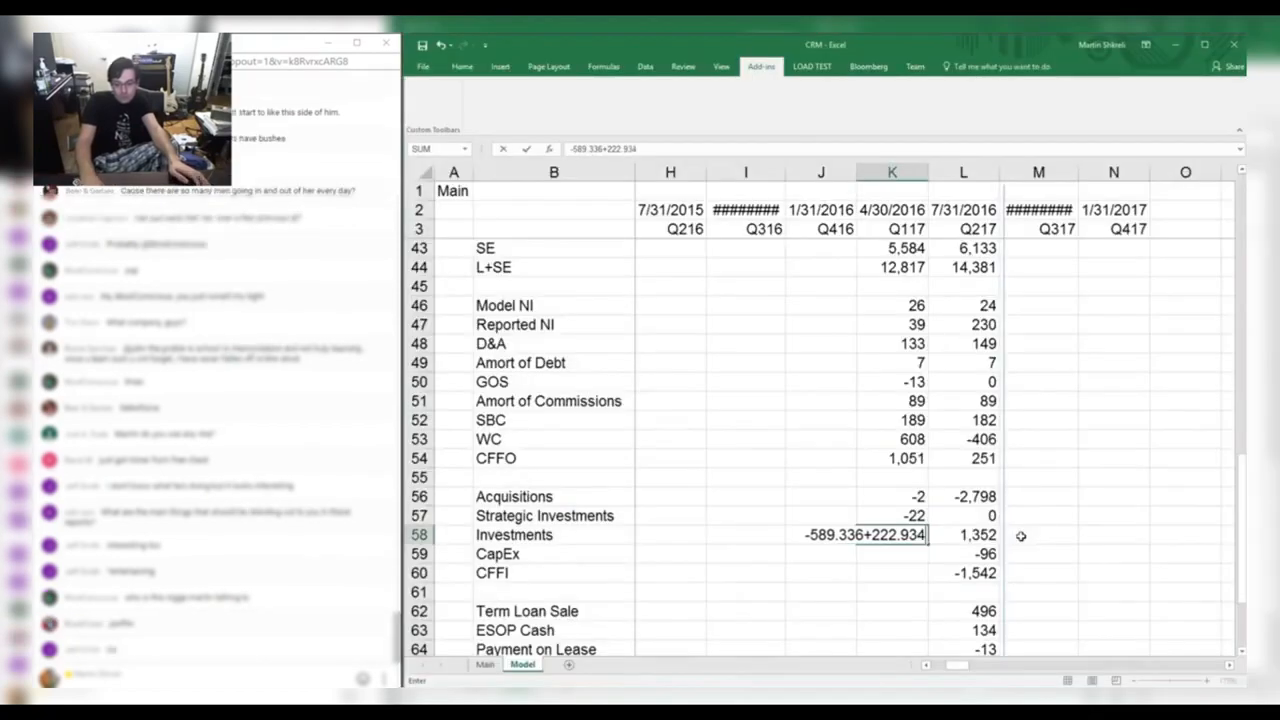
{"action": "key", "text": "alt+Tab"}
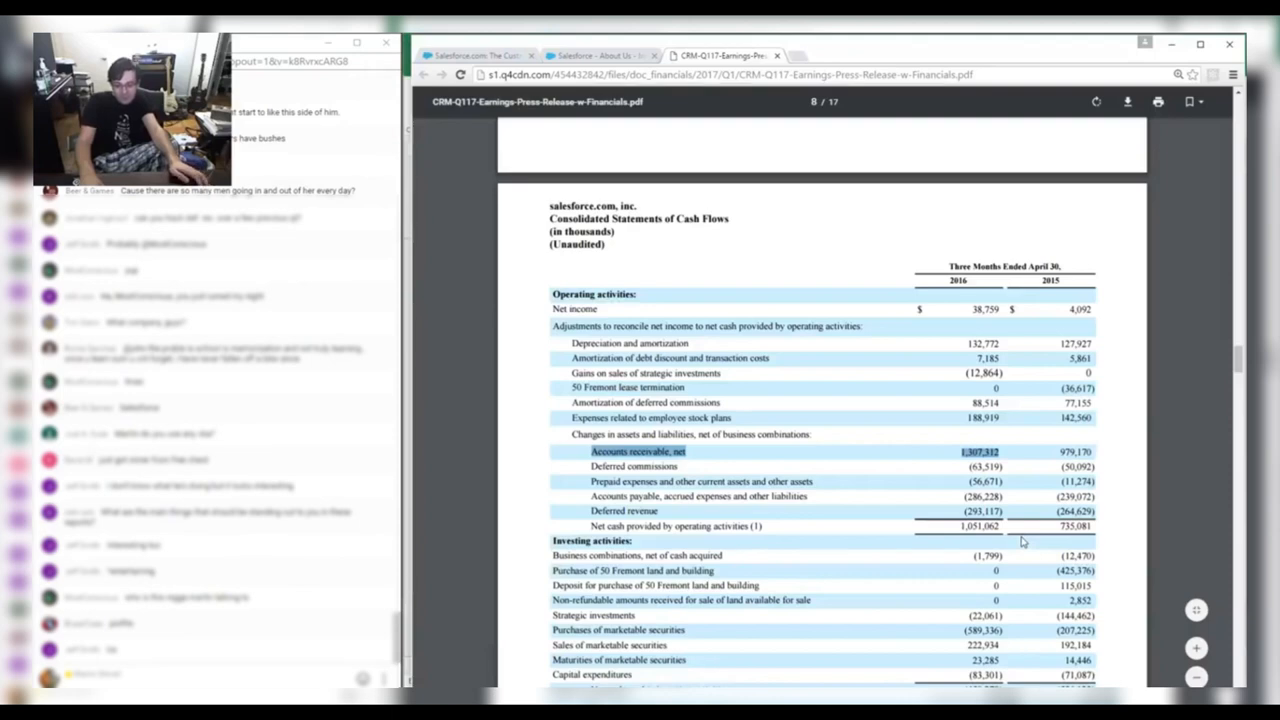
{"action": "key", "text": "alt+Tab"}
{"action": "type", "text": "+"}
{"action": "key", "text": "alt+Tab"}
{"action": "key", "text": "alt+Tab"}
{"action": "type", "text": "23.28"}
{"action": "key", "text": "alt+Tab"}
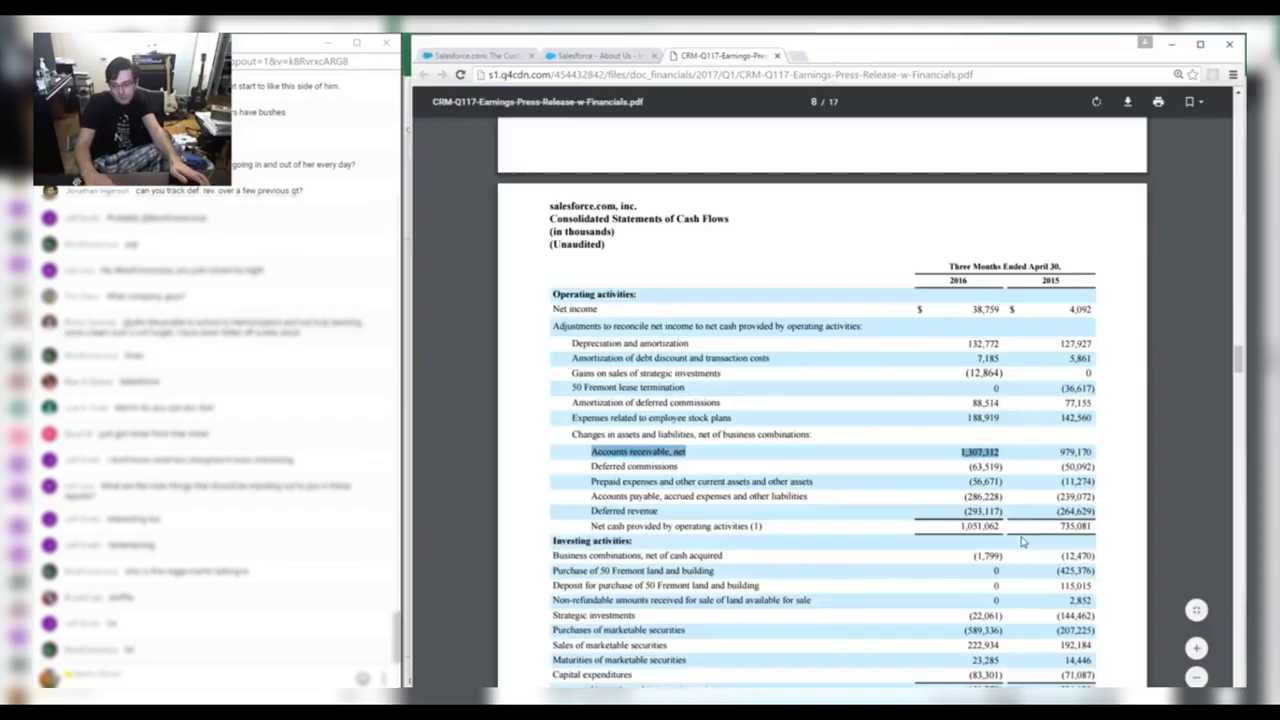
{"action": "key", "text": "alt+Tab"}
Enter Q117 CapEx in K59 as -83.301 from the capital expenditures line.
{"action": "key", "text": "alt+Tab"}
{"action": "key", "text": "alt+Tab"}
{"action": "type", "text": "-83.301"}
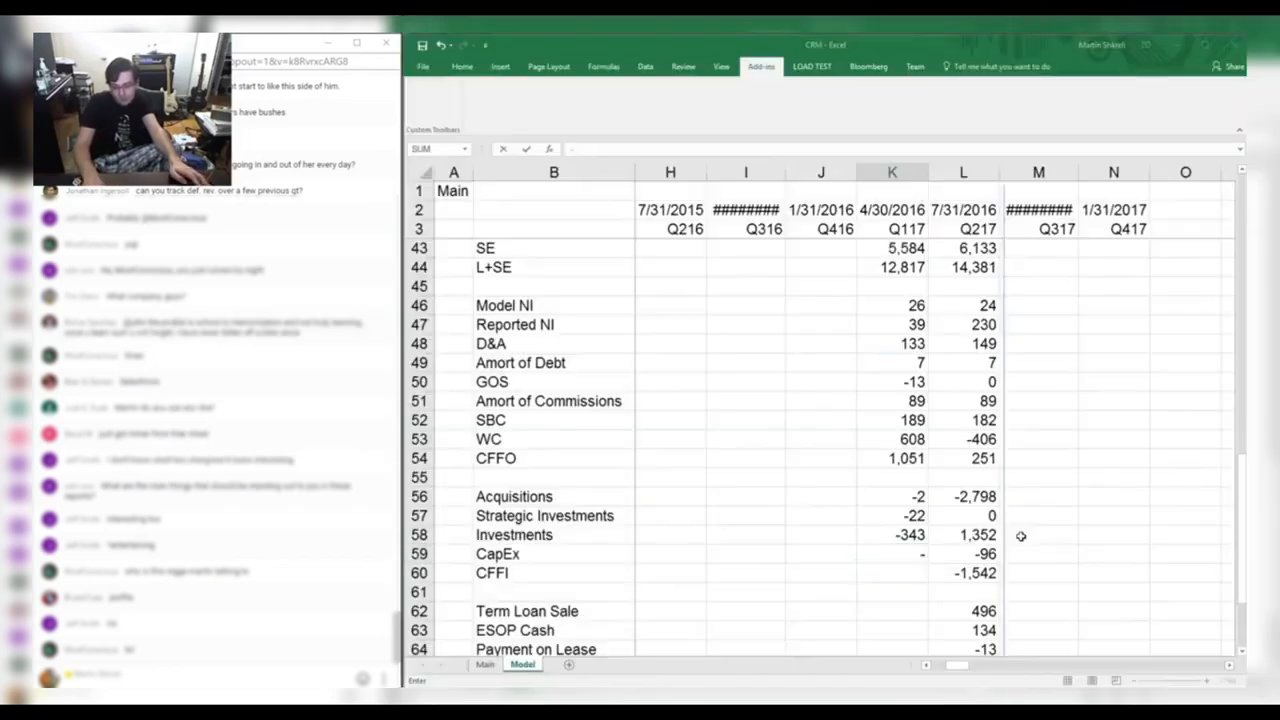
{"action": "key", "text": "Return"}
Copy the Q217 CFFI total formula from L60 into K60 for Q117.
{"action": "key", "text": "Right"}
{"action": "key", "text": "ctrl+c"}
{"action": "key", "text": "Left"}
{"action": "key", "text": "ctrl+v"}
{"action": "key", "text": "Escape"}
Enter Q117 Term Loan Sale in K62 as 0 after consulting the financing activities section.
{"action": "key", "text": "Right"}
{"action": "key", "text": "Down"}
{"action": "key", "text": "Down"}
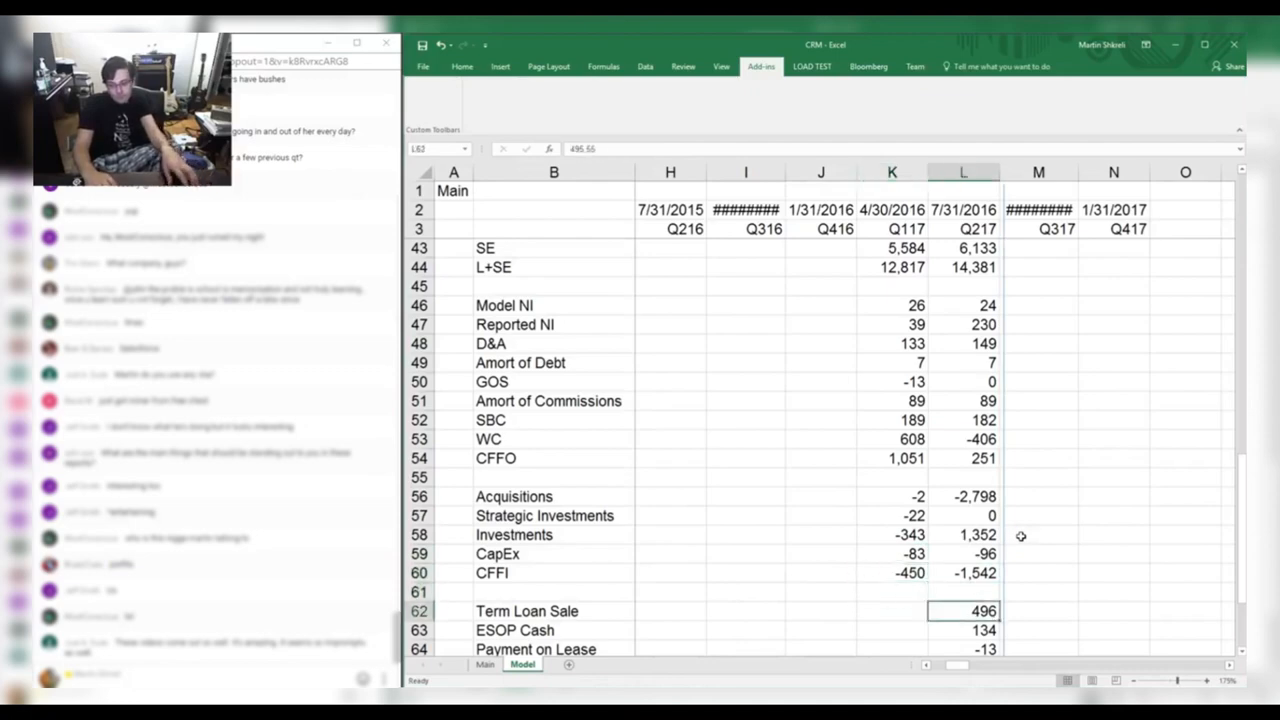
{"action": "key", "text": "Left"}
{"action": "key", "text": "alt+Tab"}
{"action": "scroll", "coordinate": [1022, 541], "scroll_direction": "down", "scroll_amount": 1}
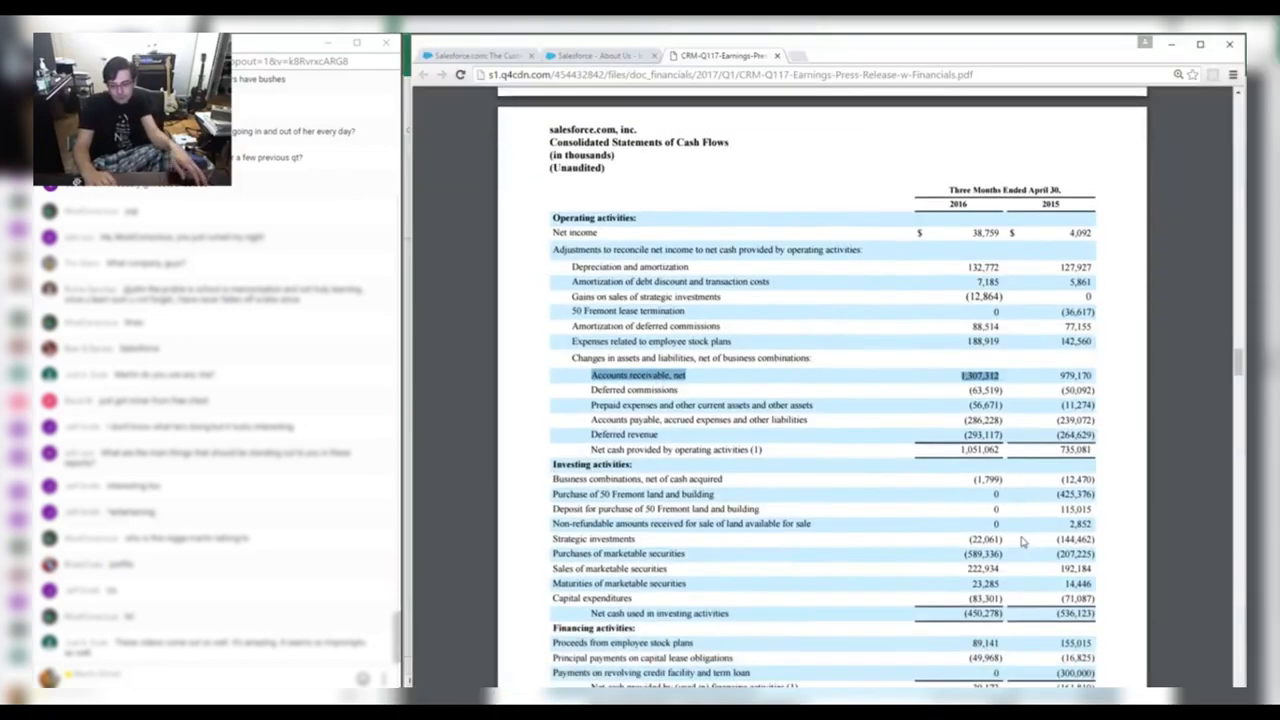
{"action": "scroll", "coordinate": [1022, 541], "scroll_direction": "down", "scroll_amount": 1}
{"action": "key", "text": "alt+Tab"}
{"action": "type", "text": "0"}
{"action": "key", "text": "alt+Tab"}
{"action": "key", "text": "alt+Tab"}
{"action": "key", "text": "Return"}
Enter Q117 ESOP Cash in K63 as 89.141, the proceeds from employee stock plans.
{"action": "type", "text": "89.141"}
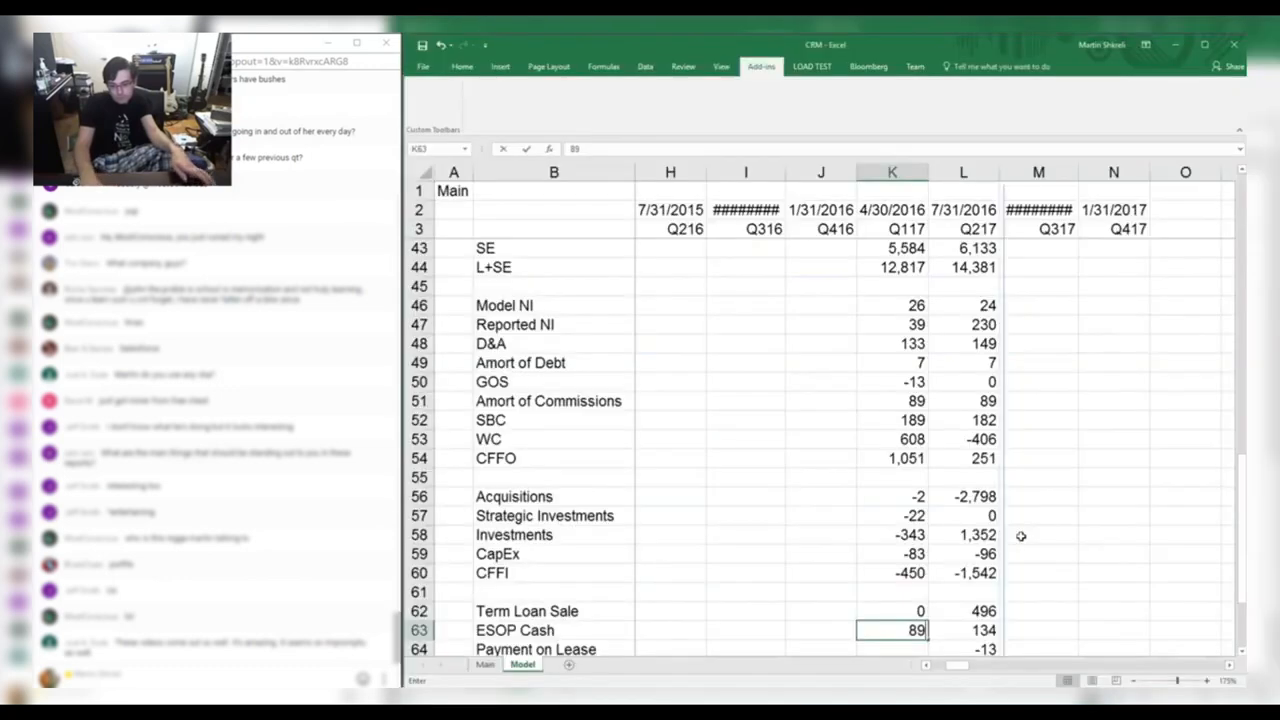
{"action": "key", "text": "Return"}
{"action": "key", "text": "Up"}
{"action": "key", "text": "ctrl+Left"}
{"action": "key", "text": "ctrl+Right"}
{"action": "key", "text": "ctrl+Left"}
{"action": "key", "text": "ctrl+Right"}
{"action": "key", "text": "alt+Tab"}
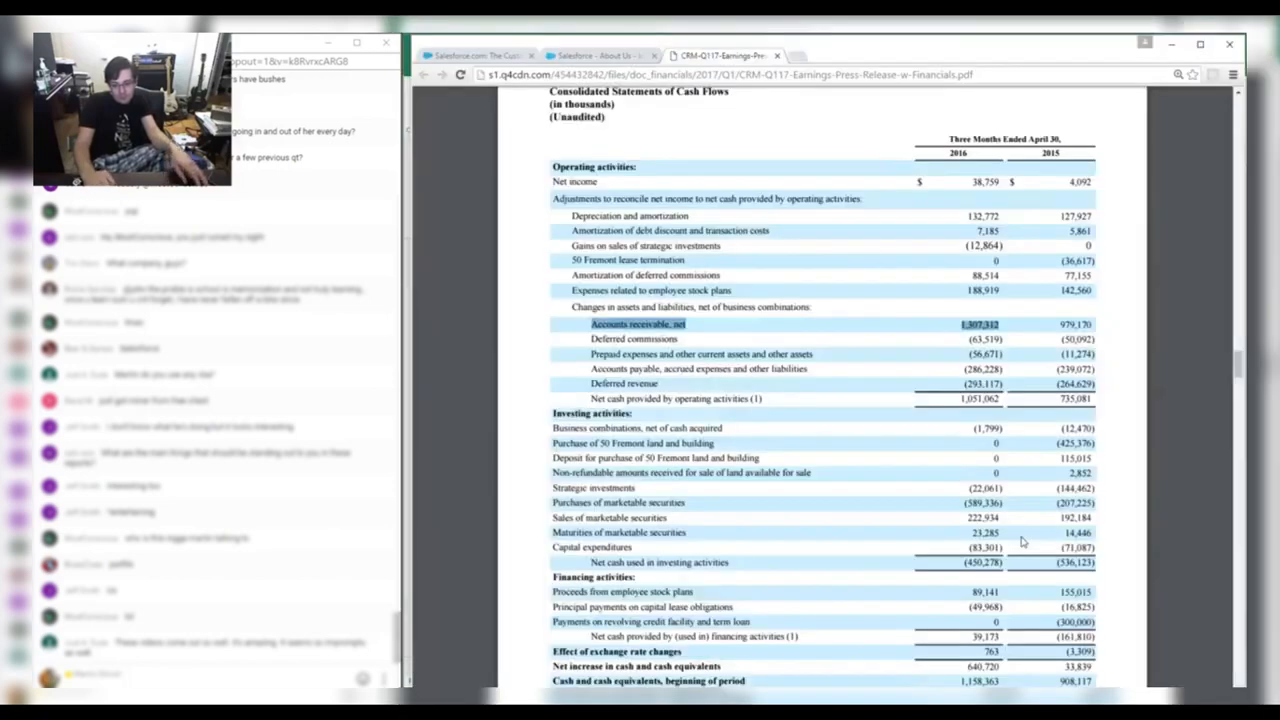
{"action": "key", "text": "alt+Tab"}
Enter Q117 Payment on Lease in K64 as -49.968, the principal payments on capital lease obligations.
{"action": "key", "text": "Down"}
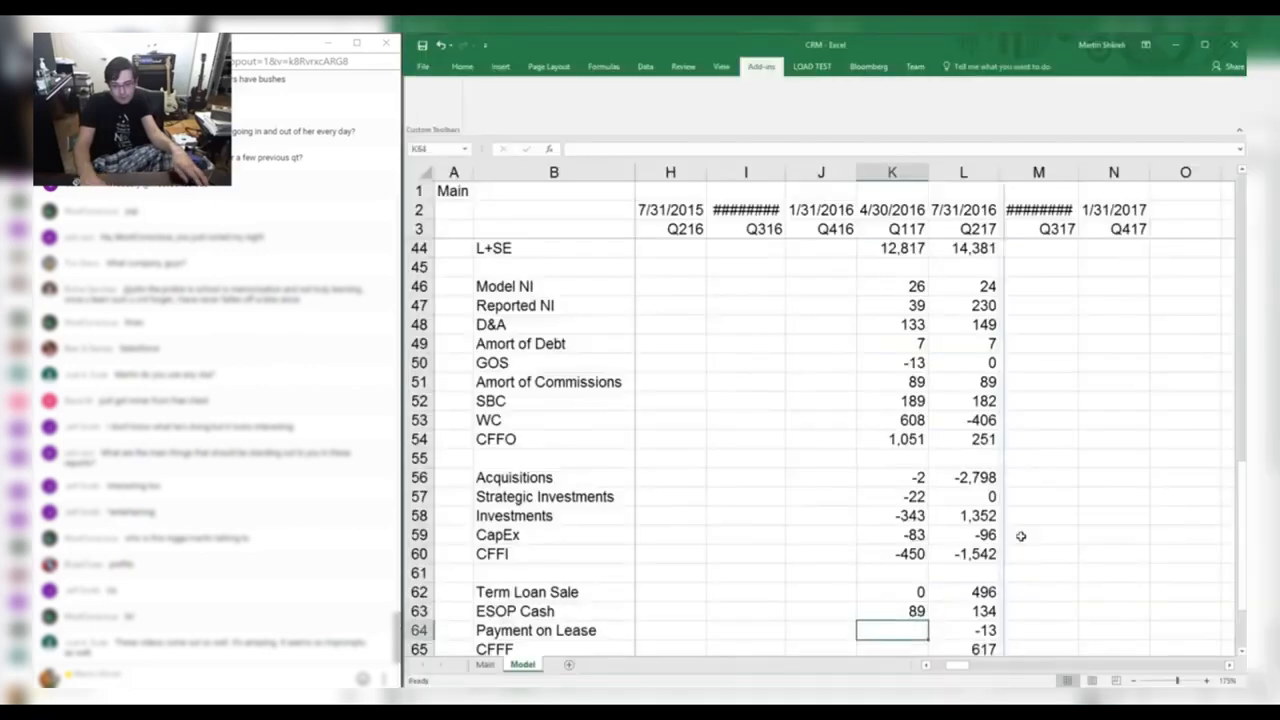
{"action": "key", "text": "alt+Tab"}
{"action": "key", "text": "alt+Tab"}
{"action": "type", "text": "-49"}
{"action": "key", "text": "alt+Tab"}
{"action": "key", "text": "alt+Tab"}
{"action": "key", "text": "Down"}
Copy the Q217 CFFF total into K65 so it sums K62:K64 for Q117.
{"action": "key", "text": "Right"}
{"action": "key", "text": "ctrl+c"}
{"action": "key", "text": "Left"}
{"action": "key", "text": "ctrl+v"}
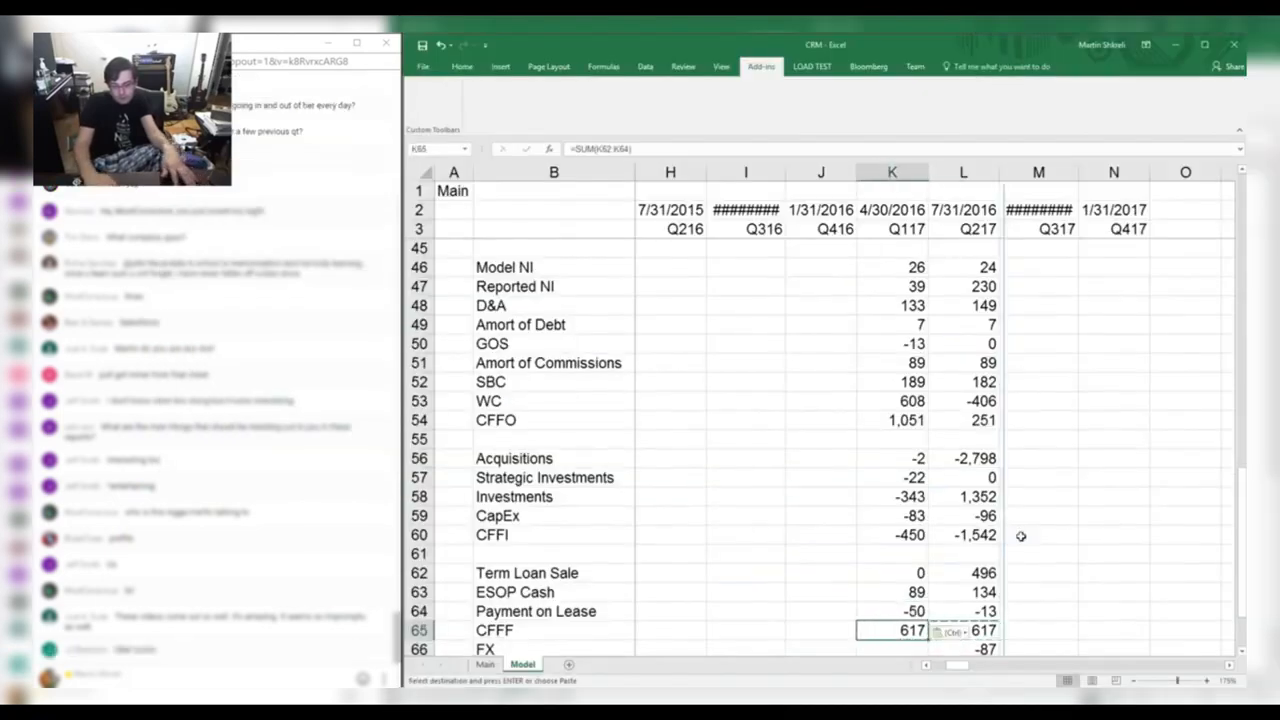
{"action": "key", "text": "Escape"}
Enter Q117 FX in K66 as .763, the effect of exchange rate changes.
{"action": "key", "text": "Down"}
{"action": "key", "text": "Right"}
{"action": "key", "text": "Down"}
{"action": "key", "text": "Left"}
{"action": "key", "text": "Up"}
{"action": "key", "text": "alt+Tab"}
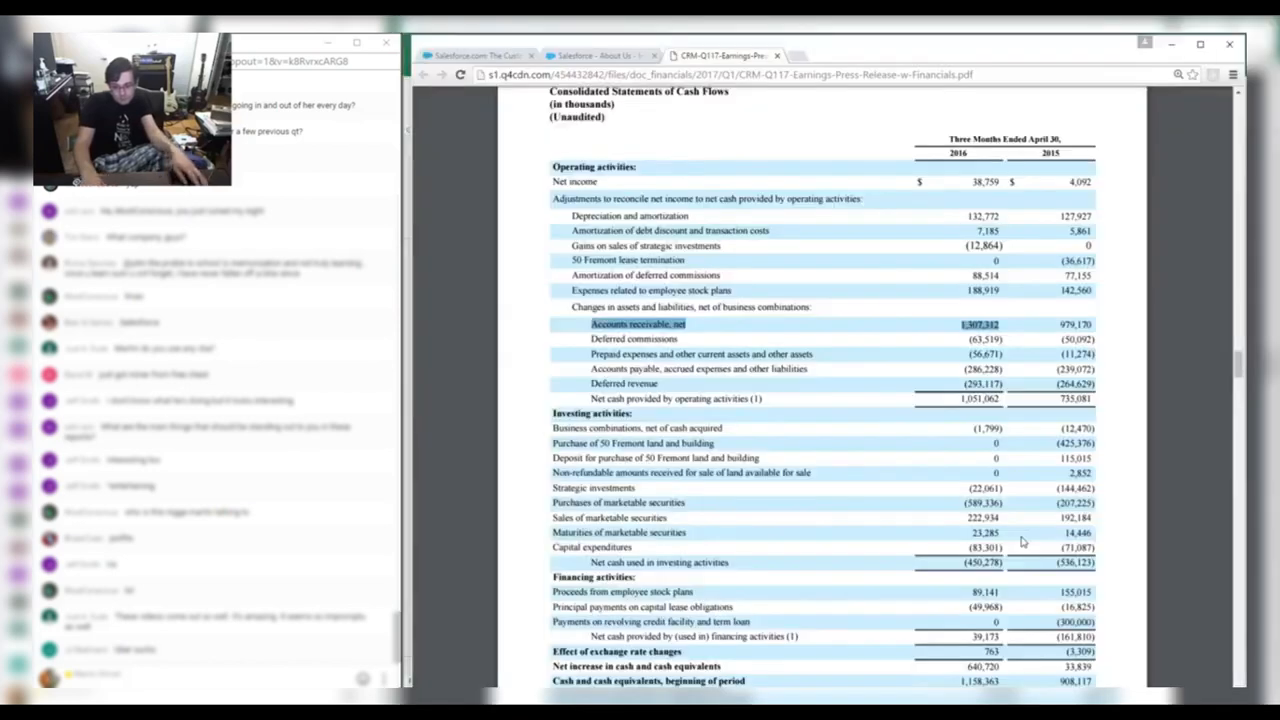
{"action": "key", "text": "alt+Tab"}
{"action": "type", "text": ".763"}
Copy the Q217 CIC formula from L67 into K67 for Q117.
{"action": "key", "text": "Down"}
{"action": "key", "text": "Right"}
{"action": "key", "text": "ctrl+c"}
{"action": "key", "text": "Left"}
{"action": "key", "text": "ctrl+v"}
Format the Q117 FX cell K66 as a number with 0 decimal places and a thousands separator.
{"action": "key", "text": "Up"}
{"action": "key", "text": "Escape"}
{"action": "key", "text": "ctrl+1"}
{"action": "key", "text": "Tab"}
{"action": "key", "text": "Down"}
{"action": "key", "text": "Tab"}
{"action": "type", "text": "0"}
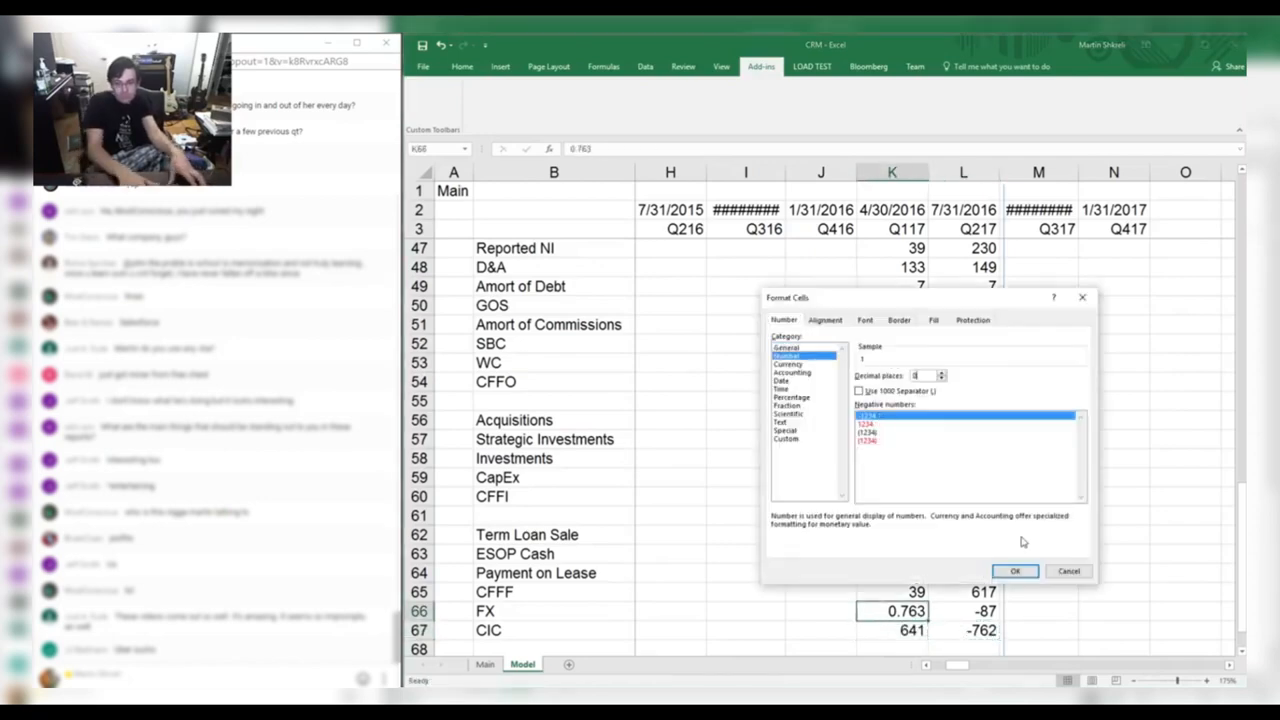
{"action": "key", "text": "Tab"}
{"action": "key", "text": "space"}
{"action": "key", "text": "Return"}
Copy the Q217 CFFO+SBC-CapEx formula from L69 into K69 and compare the two quarters.
{"action": "key", "text": "Down"}
{"action": "key", "text": "Down"}
{"action": "key", "text": "Down"}
{"action": "key", "text": "Down"}
{"action": "key", "text": "Up"}
{"action": "key", "text": "Right"}
{"action": "key", "text": "ctrl+c"}
{"action": "key", "text": "Left"}
{"action": "key", "text": "ctrl+v"}
{"action": "key", "text": "Escape"}
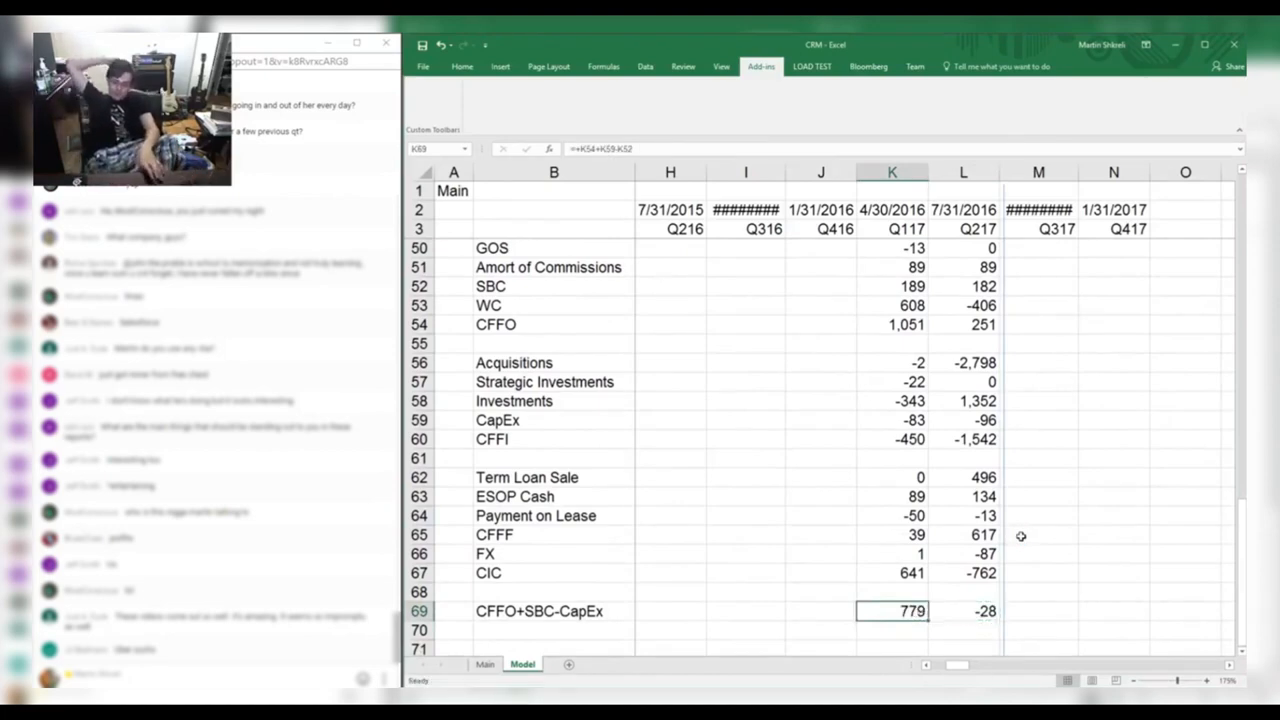
{"action": "key", "text": "shift+Right"}
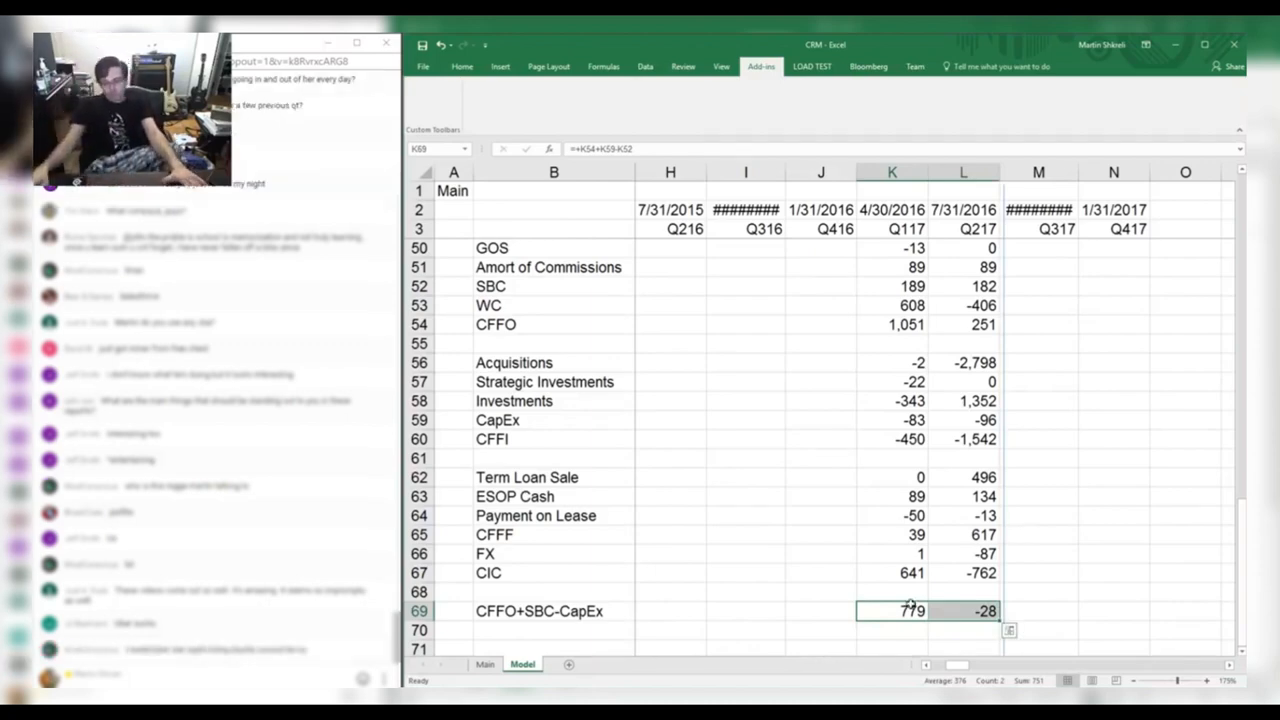
{"action": "key", "text": "shift+Left"}
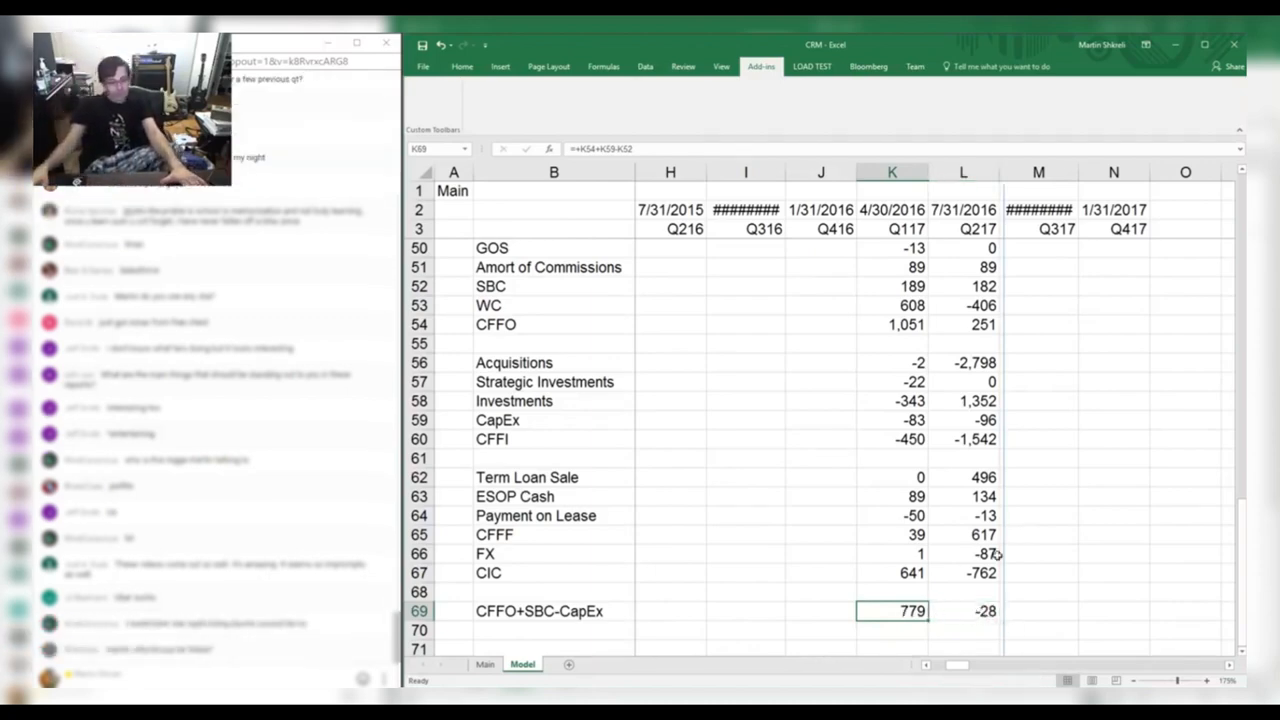
Widen columns H through N so that the full quarter-end dates in row 2 fit.
{"action": "scroll", "coordinate": [976, 496], "scroll_direction": "down", "scroll_amount": 1, "text": "ctrl"}
{"action": "scroll", "coordinate": [976, 496], "scroll_direction": "down", "scroll_amount": 1, "text": "ctrl"}
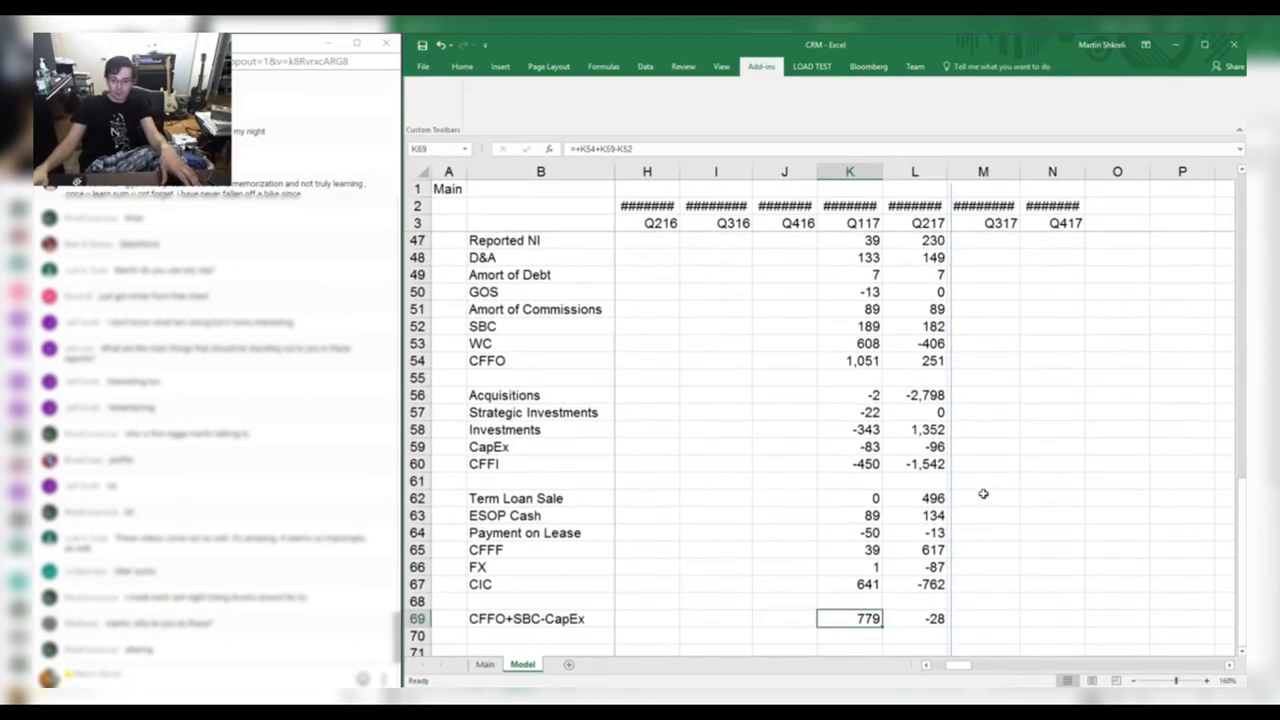
{"action": "left_click_drag", "start_coordinate": [999, 181], "coordinate": [689, 163]}
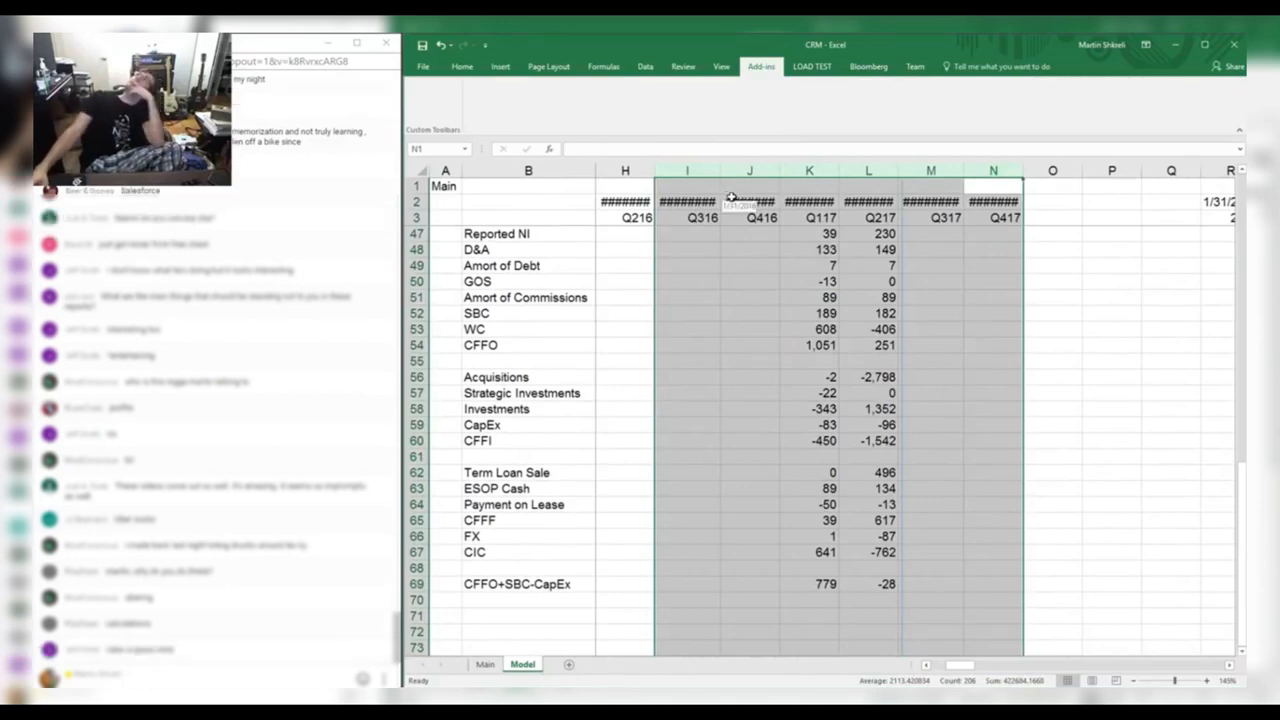
{"action": "left_click_drag", "start_coordinate": [1022, 170], "coordinate": [990, 167]}
{"action": "left_click", "coordinate": [950, 409]}
{"action": "left_click_drag", "start_coordinate": [721, 168], "coordinate": [657, 168]}
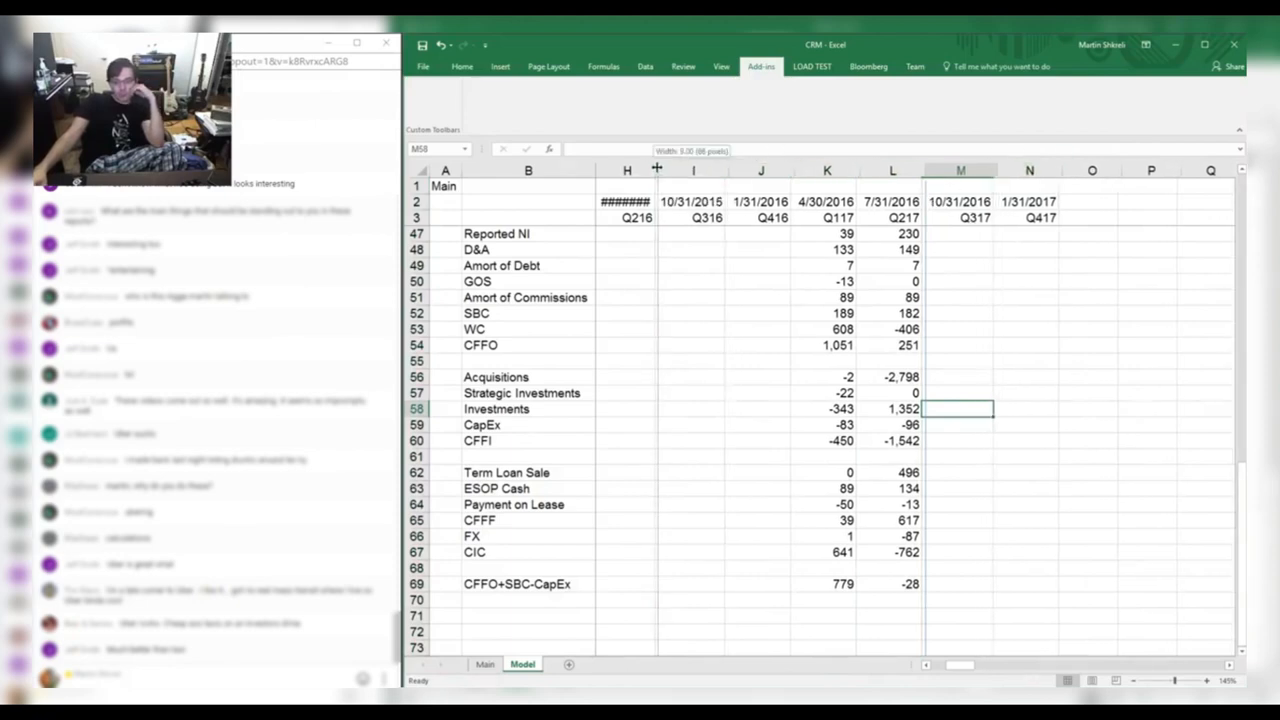
Compare the Q117 and Q217 CFFO+SBC-CapEx figures, examining the Q217 CFFO sum and the L69 formula.
{"action": "left_click", "coordinate": [845, 584]}
{"action": "left_click_drag", "start_coordinate": [524, 583], "coordinate": [937, 580]}
{"action": "scroll", "coordinate": [993, 519], "scroll_direction": "up", "scroll_amount": 3}
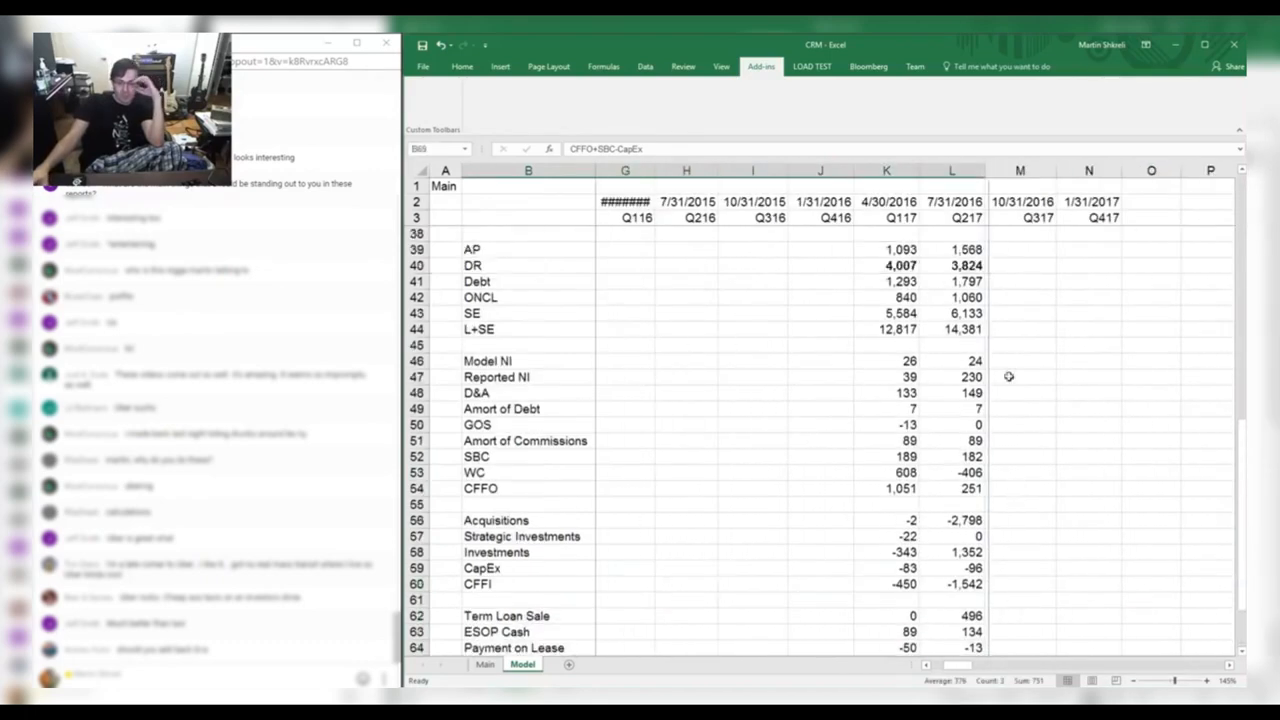
{"action": "left_click", "coordinate": [957, 488]}
{"action": "key", "text": "F2"}
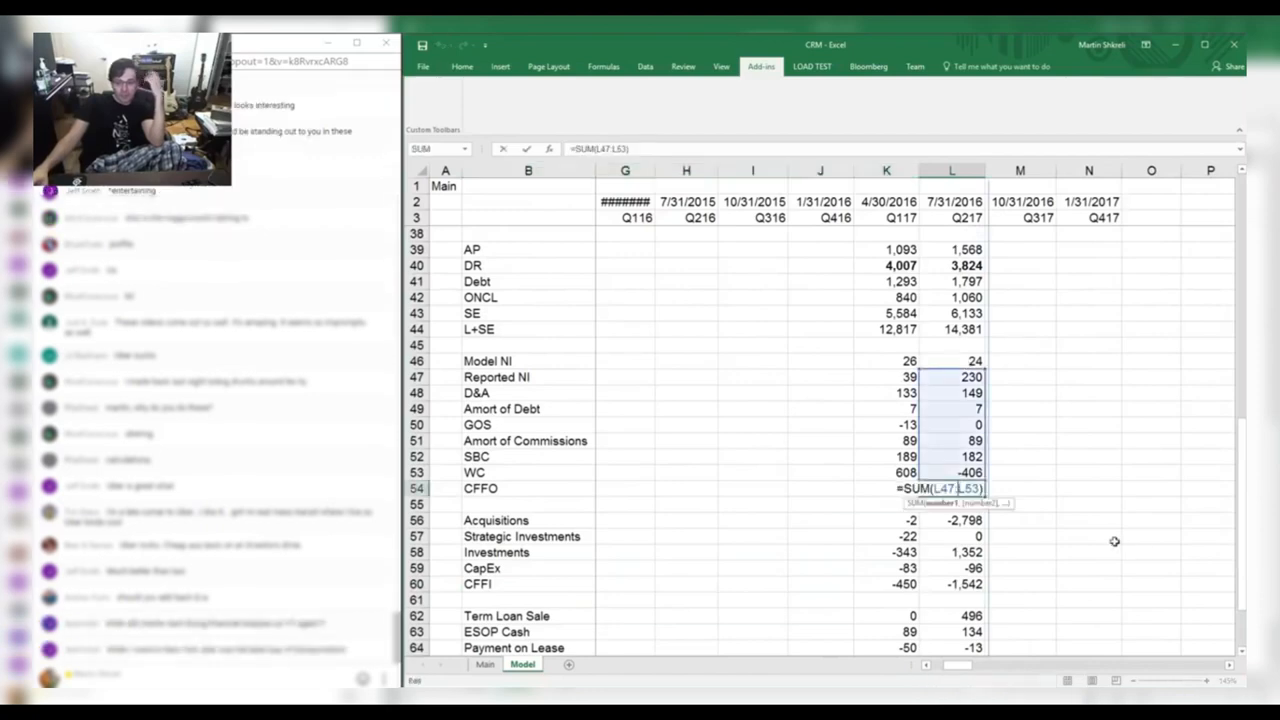
{"action": "key", "text": "Return"}
{"action": "scroll", "coordinate": [1092, 544], "scroll_direction": "down", "scroll_amount": 3}
{"action": "scroll", "coordinate": [1090, 548], "scroll_direction": "down", "scroll_amount": 3}
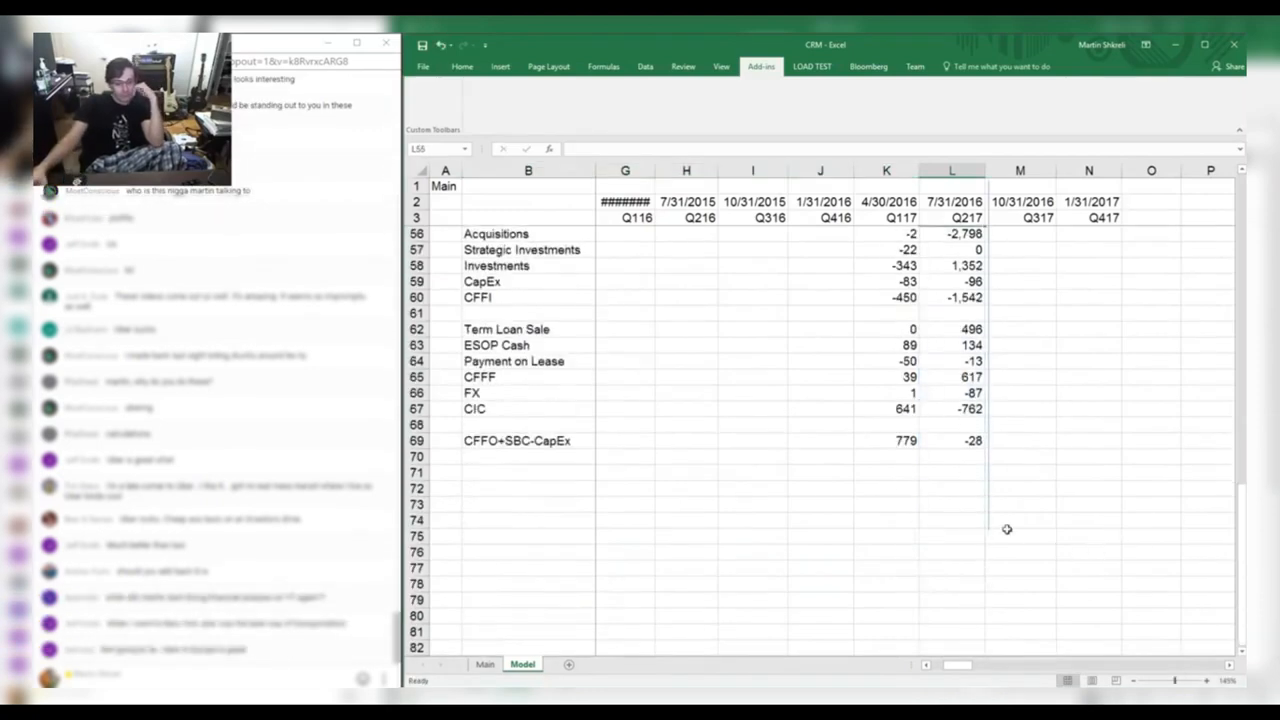
{"action": "scroll", "coordinate": [1000, 528], "scroll_direction": "up", "scroll_amount": 2}
{"action": "left_click", "coordinate": [958, 536]}
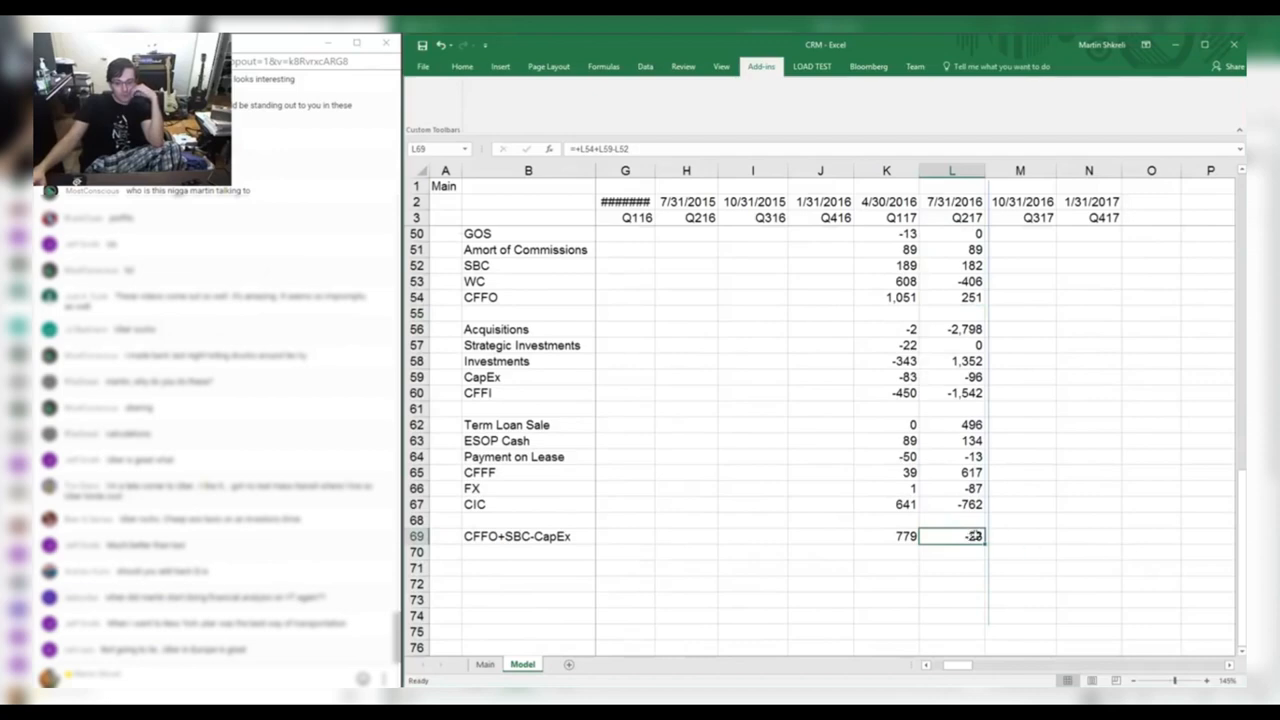
{"action": "scroll", "coordinate": [1004, 534], "scroll_direction": "up", "scroll_amount": 1}
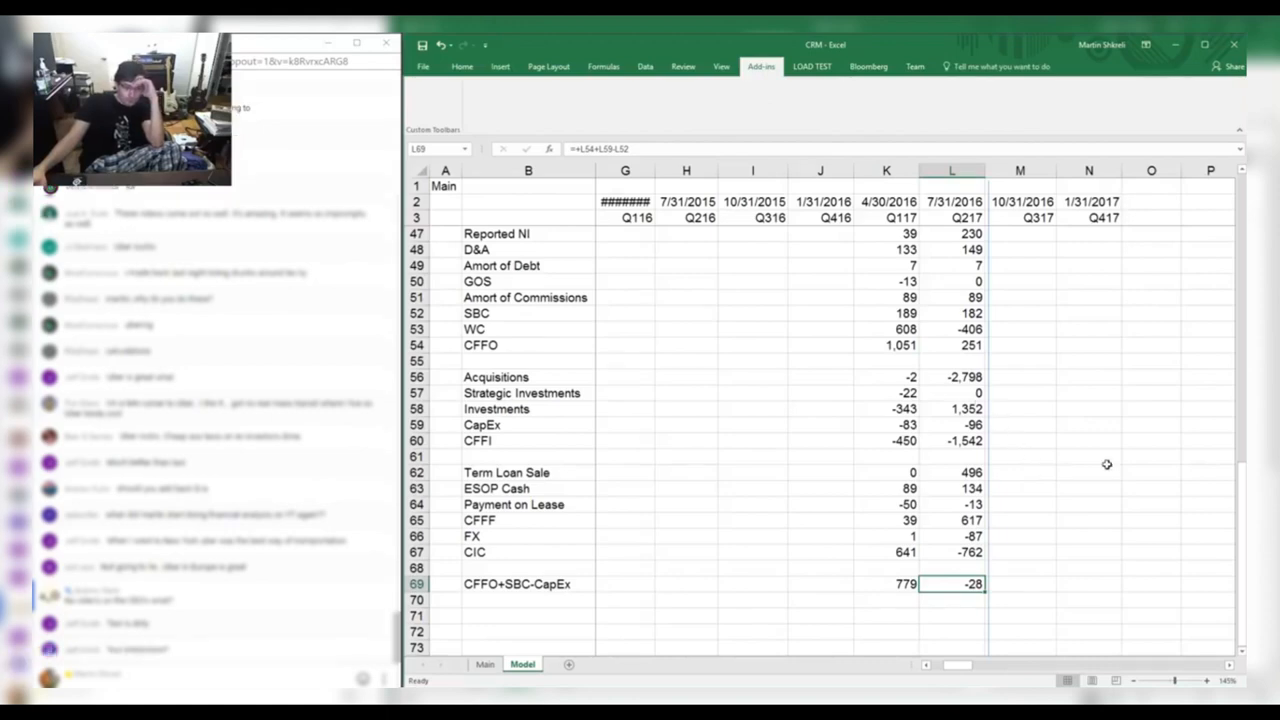
{"action": "scroll", "coordinate": [1107, 464], "scroll_direction": "up", "scroll_amount": 1}
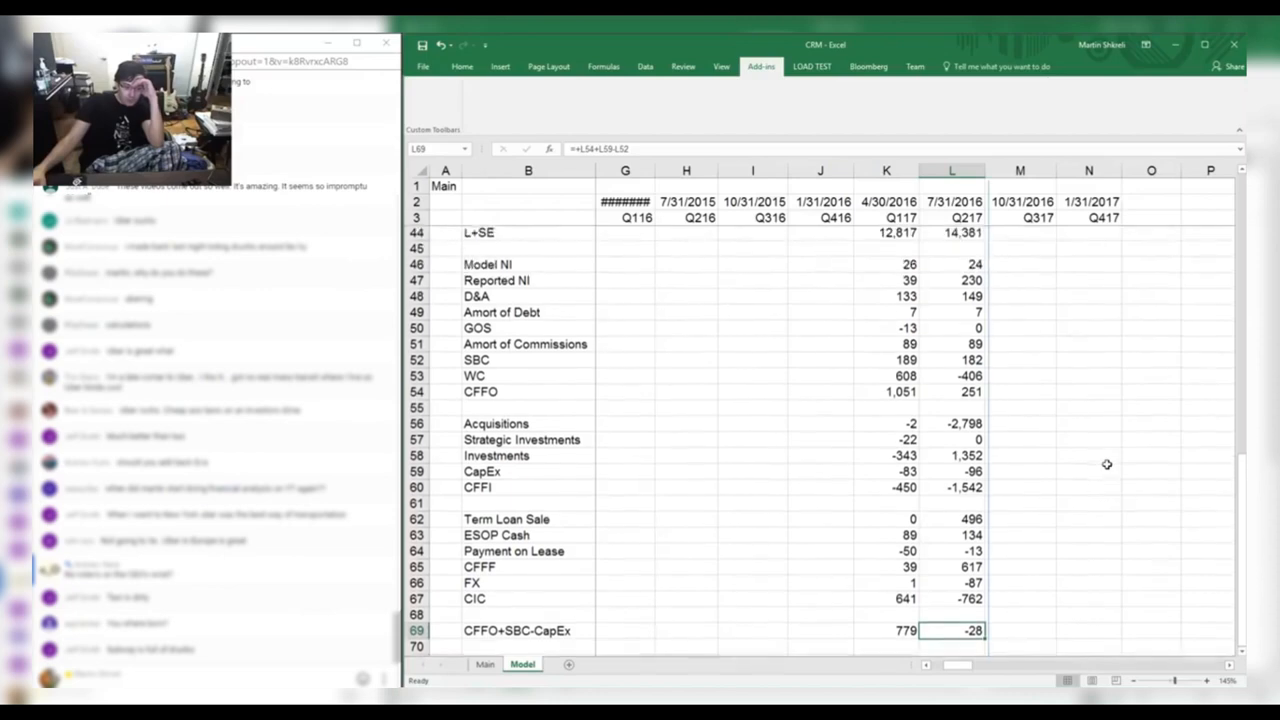
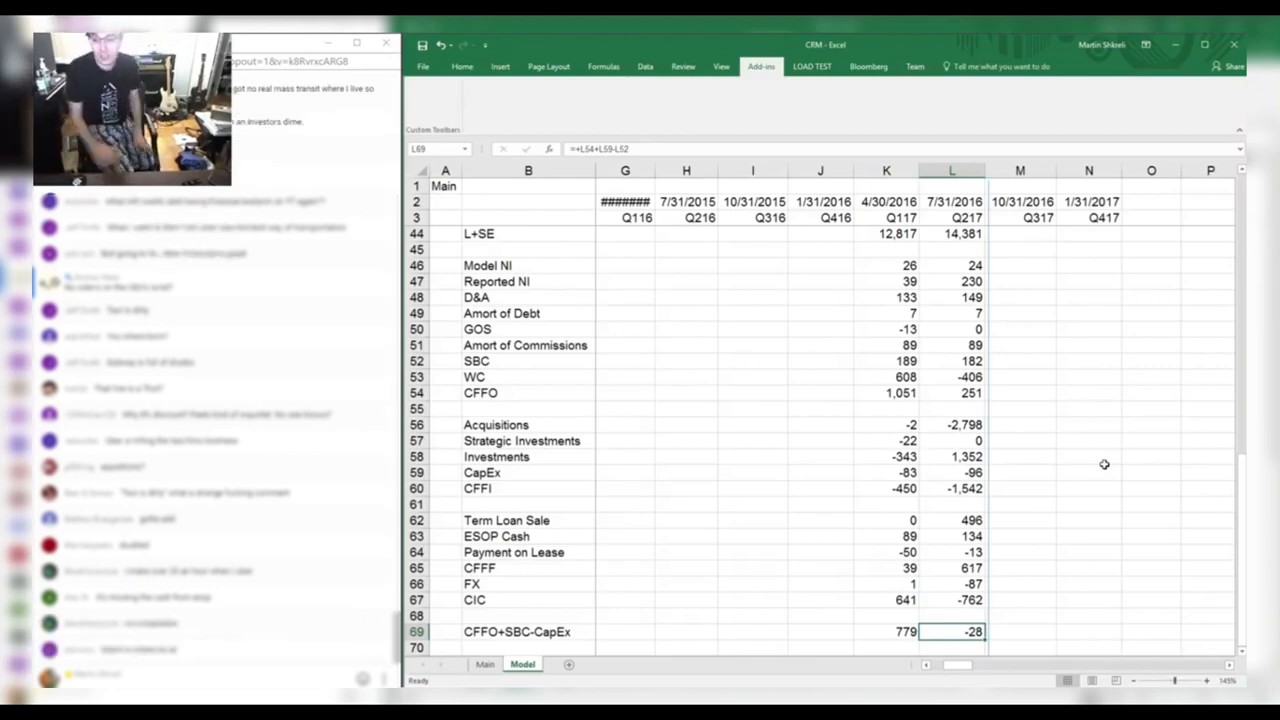
Add ESOP Cash (L63) to the Q217 formula in L69 and copy the revised formula to K69.
{"action": "key", "text": "F2"}
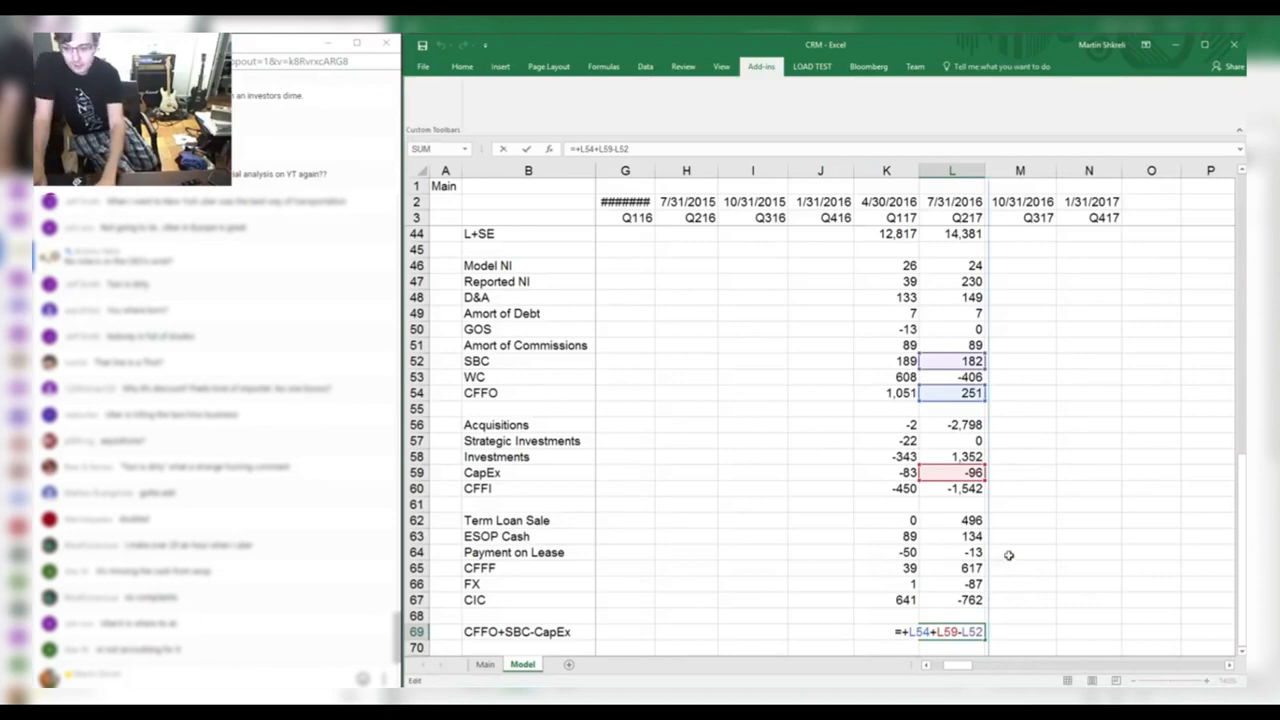
{"action": "type", "text": "+"}
{"action": "left_click", "coordinate": [966, 540]}
{"action": "key", "text": "ctrl+Return"}
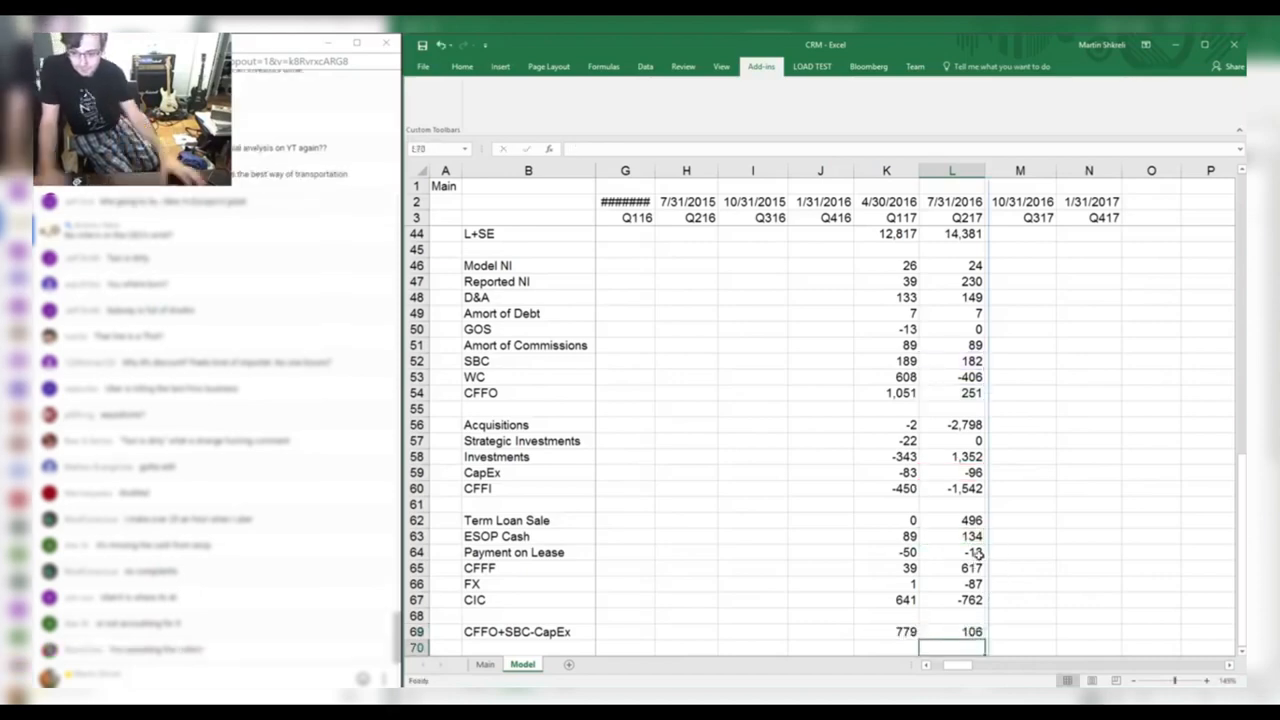
{"action": "key", "text": "ctrl+c"}
{"action": "key", "text": "Left"}
{"action": "key", "text": "ctrl+v"}
{"action": "key", "text": "Escape"}
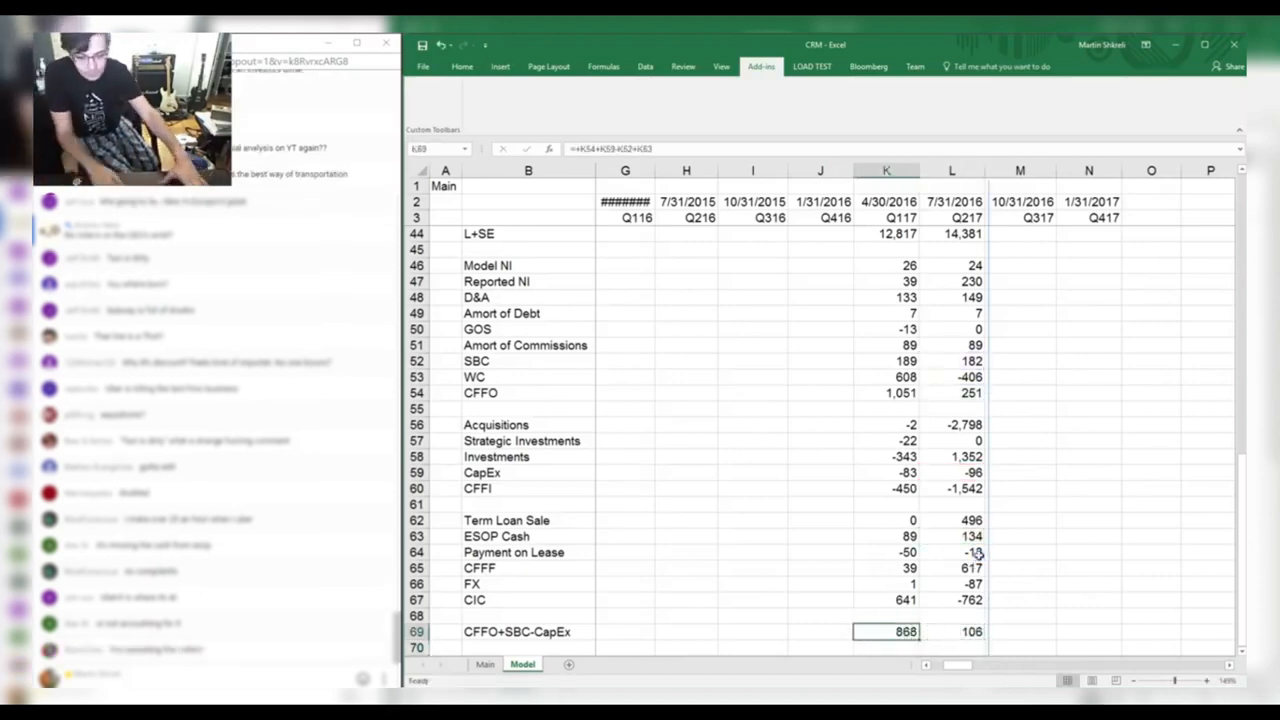
Rename the row 69 label in B69 to CFFO+SBC-CapEx+ESOPC.
{"action": "key", "text": "ctrl+Left"}
{"action": "key", "text": "F2"}
{"action": "type", "text": "+ESOP"}
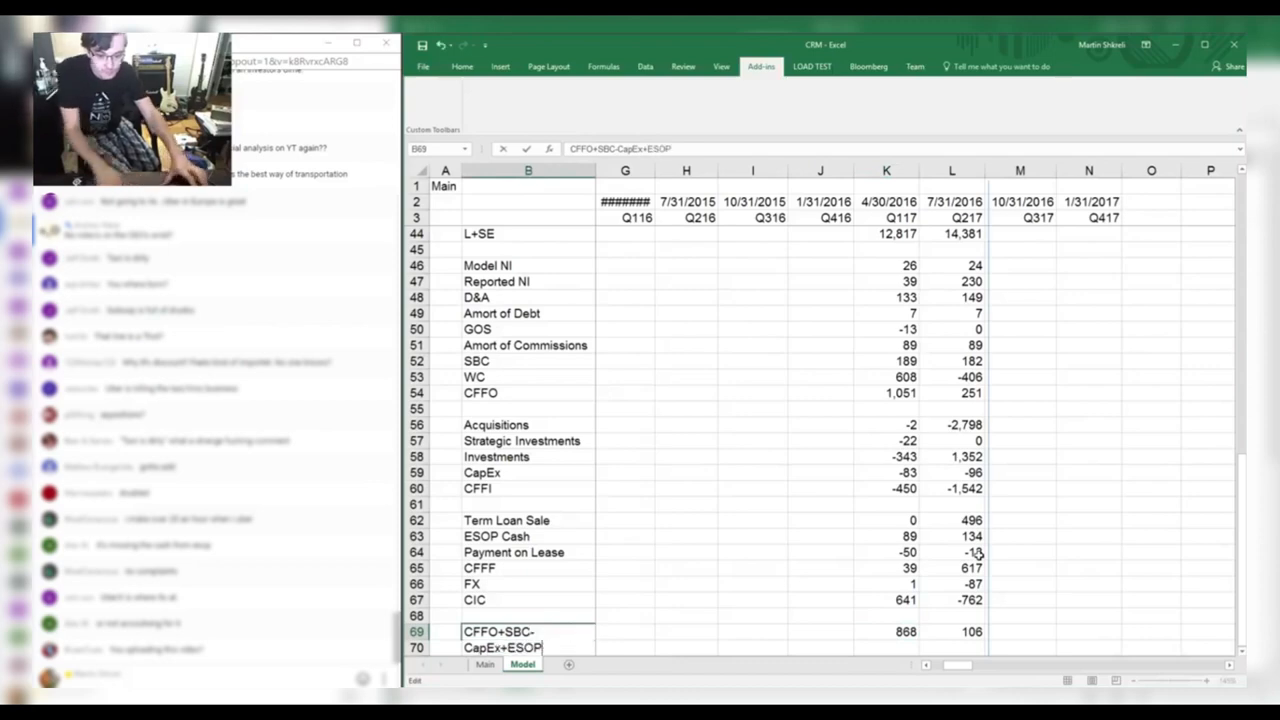
{"action": "key", "text": "Tab"}
{"action": "key", "text": "ctrl+Right"}
{"action": "key", "text": "ctrl+Right"}
{"action": "key", "text": "Right"}
{"action": "key", "text": "Right"}
{"action": "key", "text": "Right"}
{"action": "key", "text": "Right"}
{"action": "key", "text": "Right"}
{"action": "key", "text": "Right"}
{"action": "key", "text": "Right"}
{"action": "key", "text": "ctrl+Left"}
{"action": "key", "text": "ctrl+Left"}
{"action": "key", "text": "Left"}
{"action": "key", "text": "ctrl+Left"}
{"action": "key", "text": "F2"}
{"action": "key", "text": "Return"}
Widen column B until the full CFFO+SBC-CapEx+ESOPC label fits.
{"action": "left_click", "coordinate": [570, 281]}
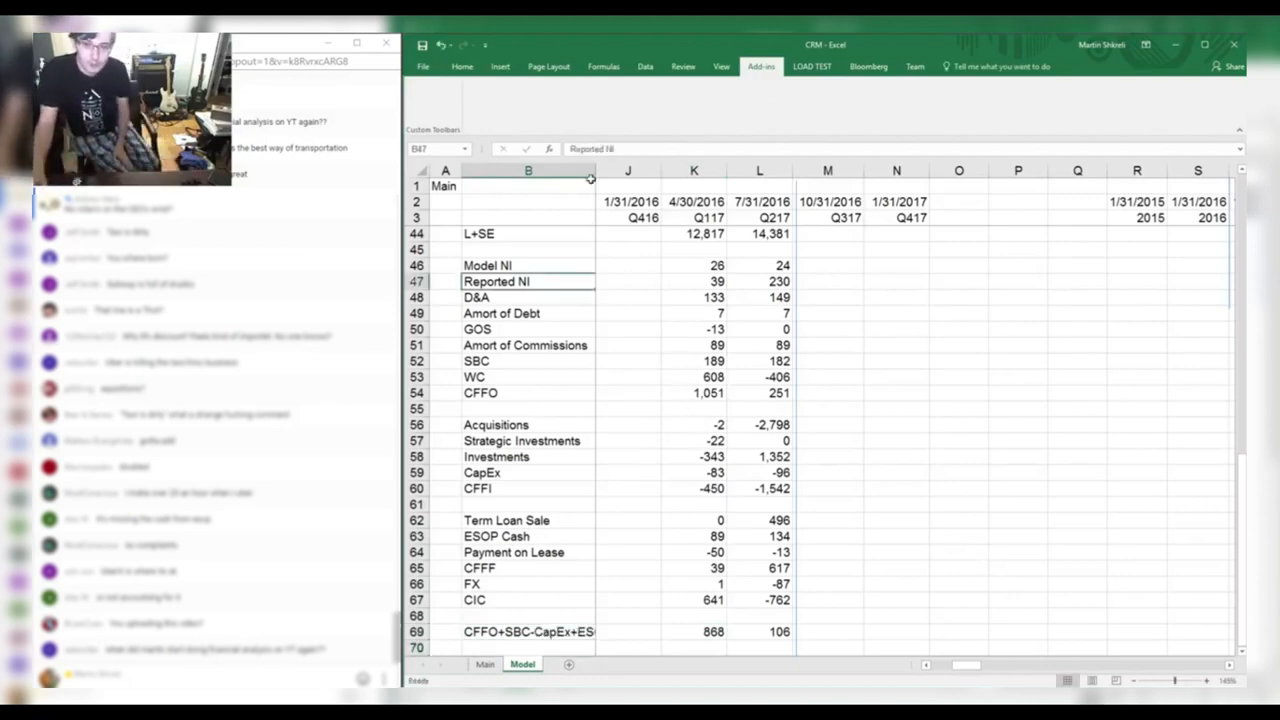
{"action": "left_click", "coordinate": [566, 198]}
{"action": "left_click", "coordinate": [567, 183]}
{"action": "key", "text": "Right"}
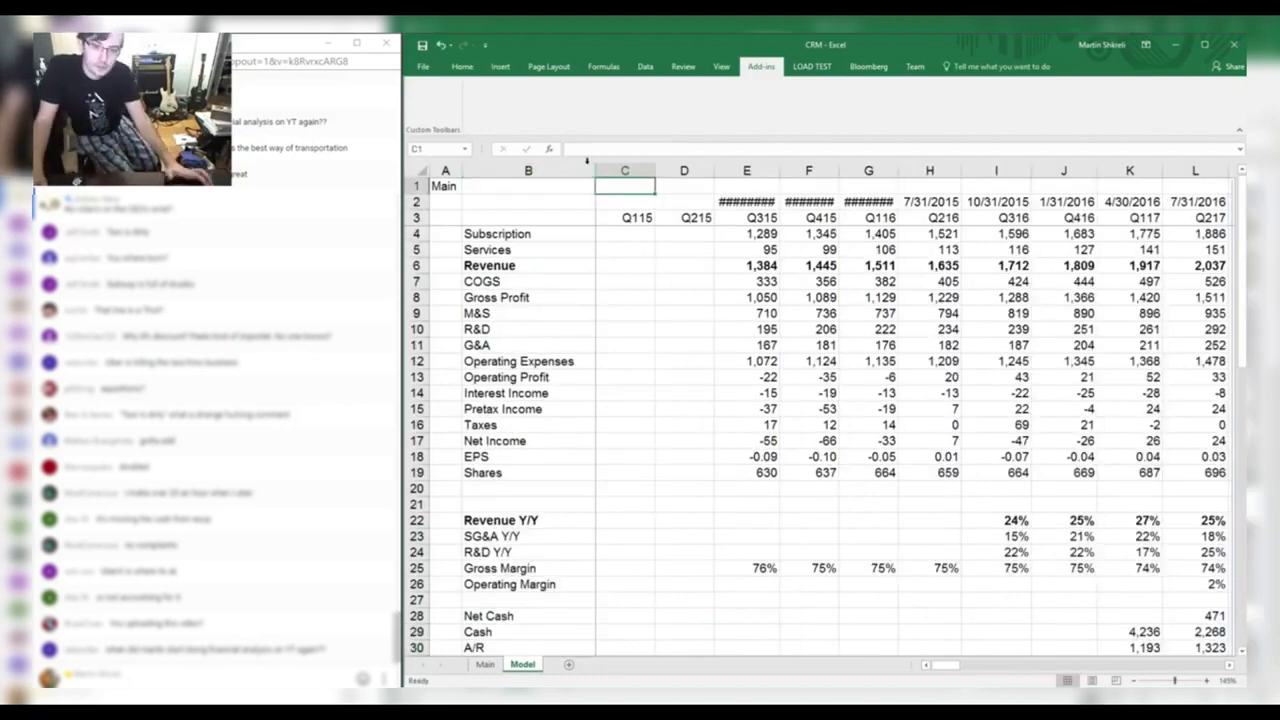
{"action": "left_click_drag", "start_coordinate": [593, 170], "coordinate": [617, 171]}
{"action": "scroll", "coordinate": [628, 271], "scroll_direction": "down", "scroll_amount": 18}
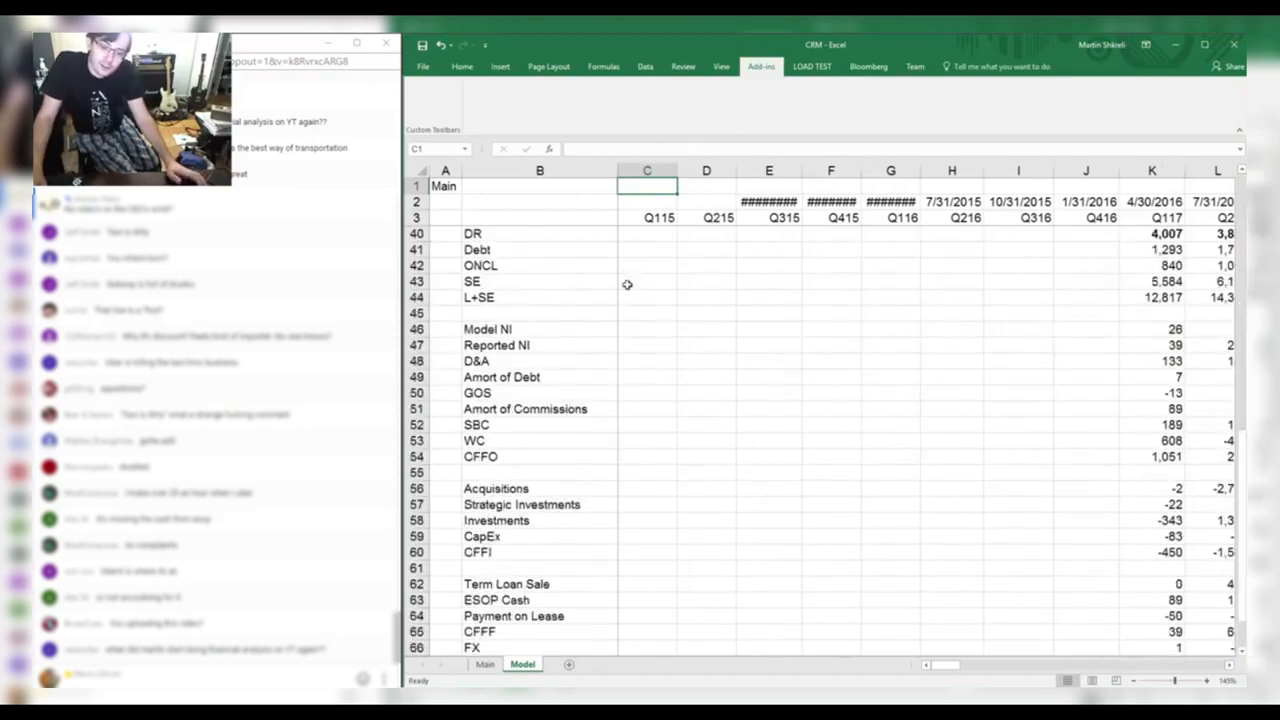
{"action": "left_click", "coordinate": [607, 171]}
{"action": "left_click", "coordinate": [597, 198]}
{"action": "key", "text": "Right"}
{"action": "left_click", "coordinate": [608, 171]}
{"action": "left_click", "coordinate": [598, 200]}
{"action": "left_click_drag", "start_coordinate": [619, 171], "coordinate": [624, 172]}
Review the Q117 and Q217 balance sheet and cash flow figures on the Model sheet.
{"action": "left_click_drag", "start_coordinate": [600, 374], "coordinate": [1203, 403]}
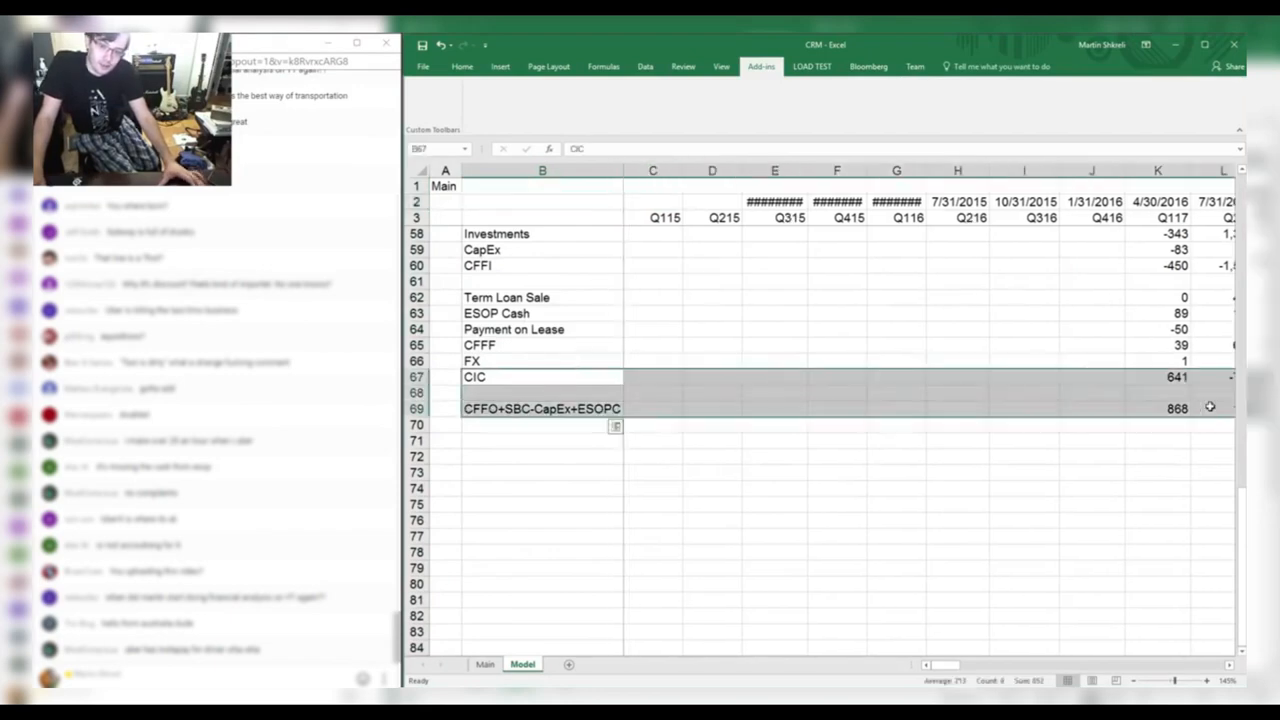
{"action": "left_click", "coordinate": [1050, 363]}
{"action": "left_click_drag", "start_coordinate": [1050, 364], "coordinate": [1130, 378]}
{"action": "left_click", "coordinate": [989, 395]}
{"action": "scroll", "coordinate": [1018, 390], "scroll_direction": "up", "scroll_amount": 4}
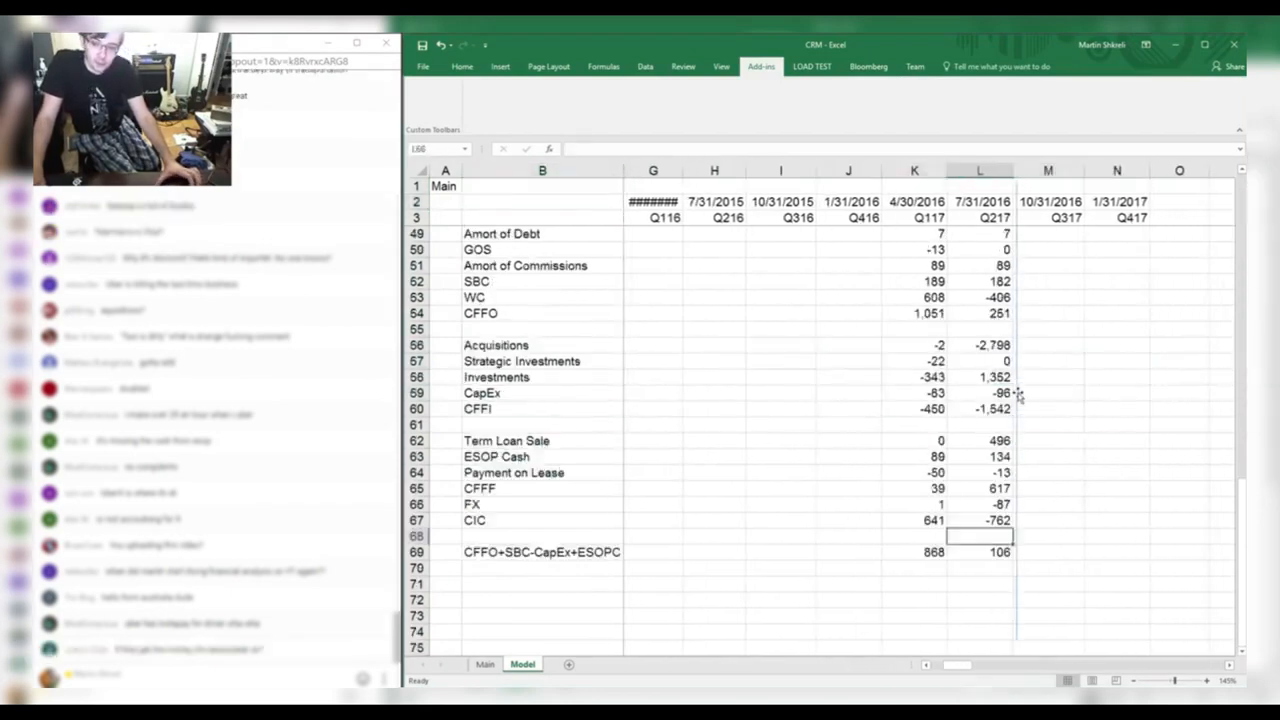
{"action": "scroll", "coordinate": [1018, 390], "scroll_direction": "up", "scroll_amount": 5}
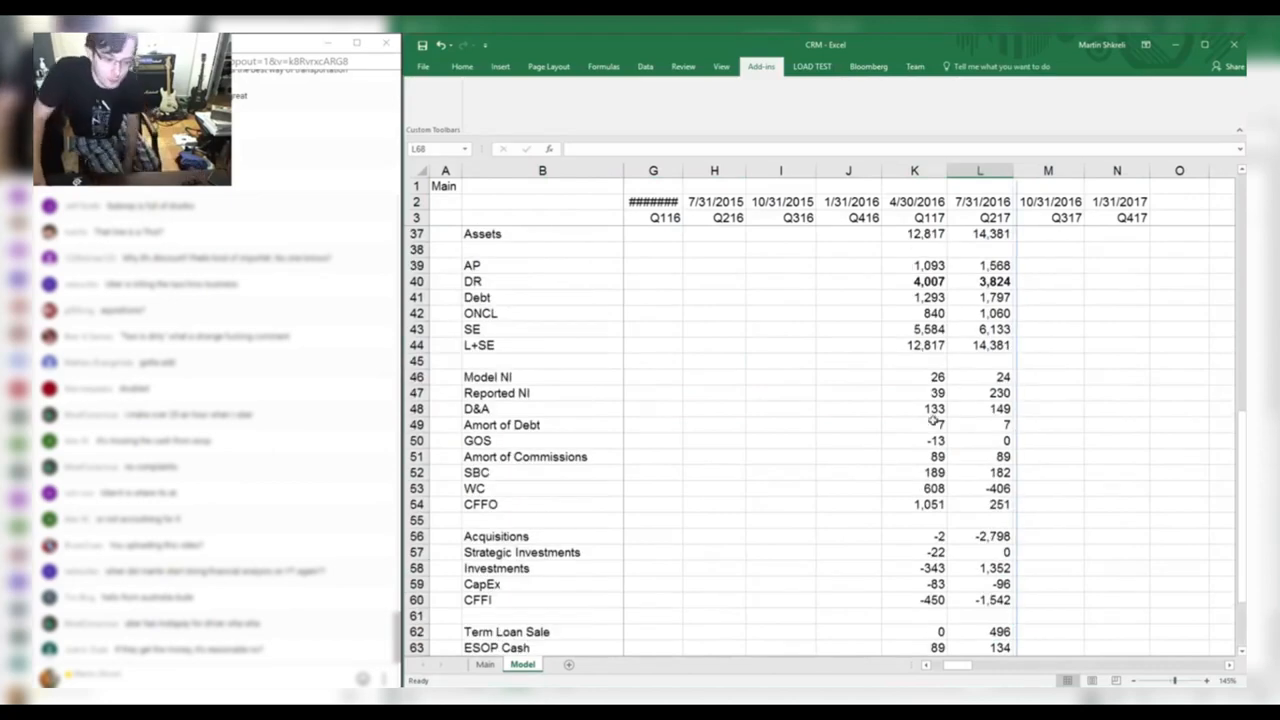
{"action": "scroll", "coordinate": [980, 343], "scroll_direction": "up", "scroll_amount": 3}
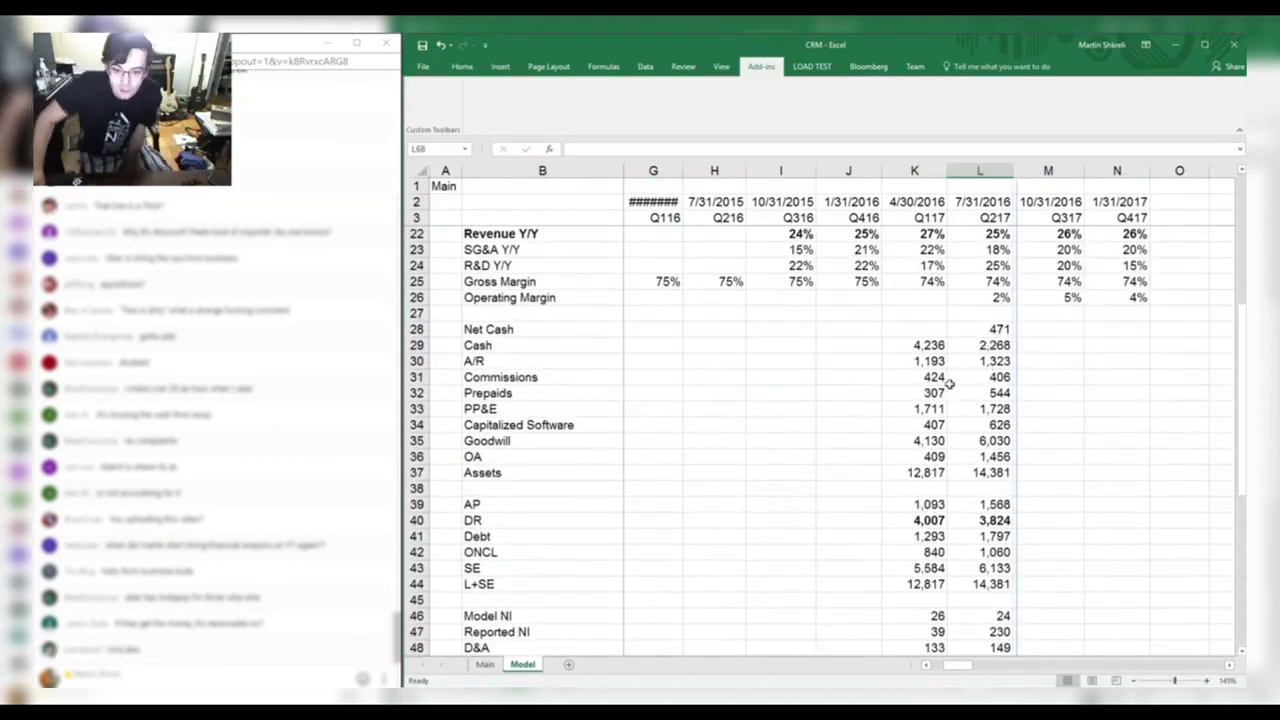
{"action": "scroll", "coordinate": [846, 418], "scroll_direction": "down", "scroll_amount": 3}
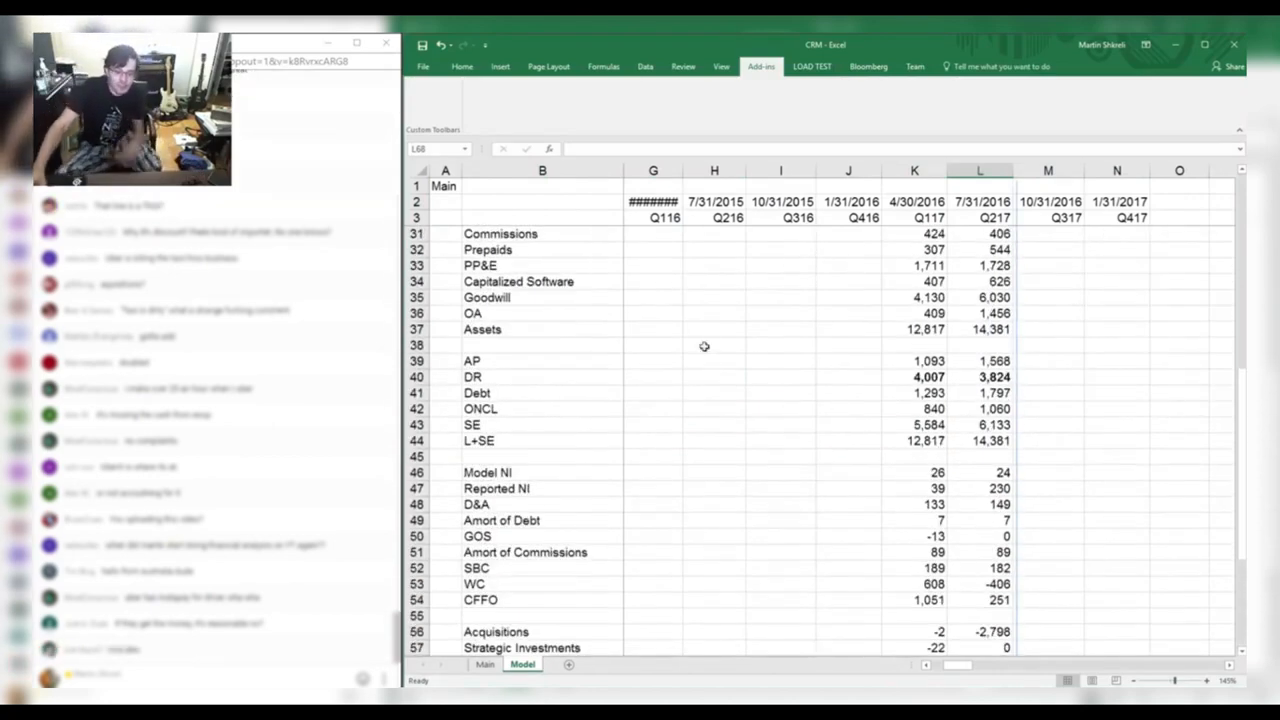
{"action": "scroll", "coordinate": [607, 288], "scroll_direction": "up", "scroll_amount": 1}
{"action": "scroll", "coordinate": [600, 289], "scroll_direction": "up", "scroll_amount": 2}
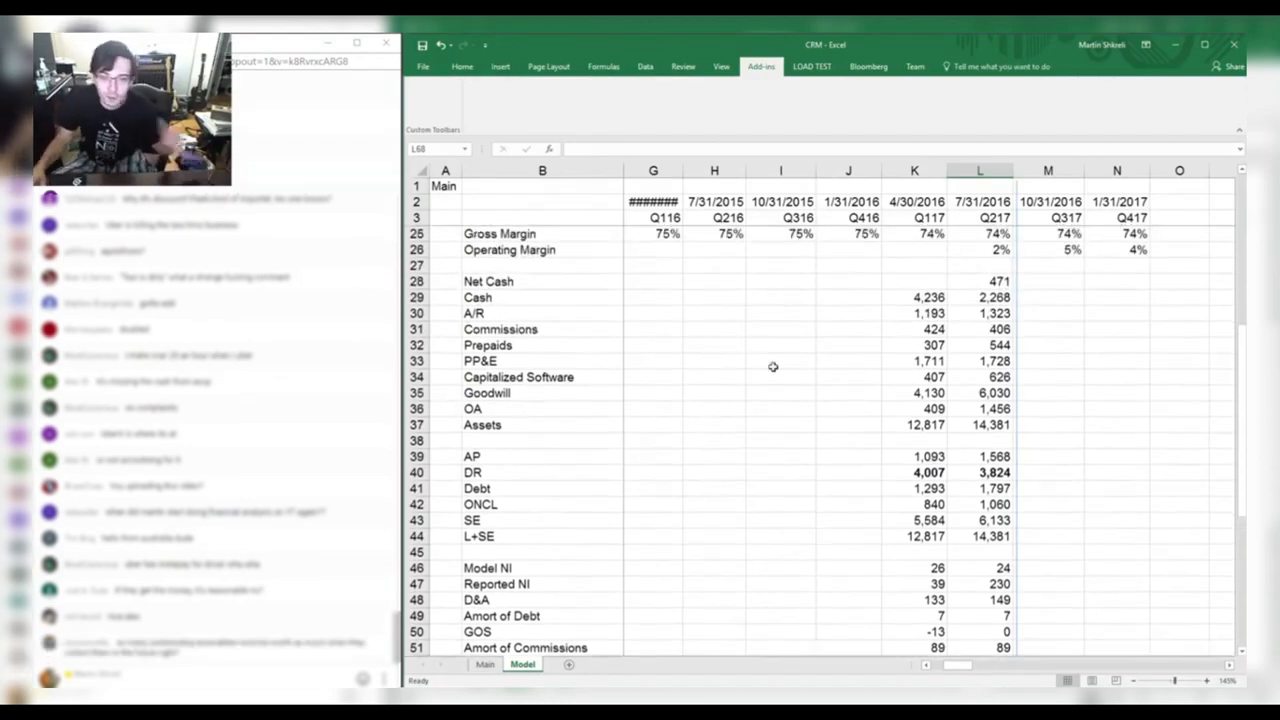
{"action": "left_click", "coordinate": [990, 362]}
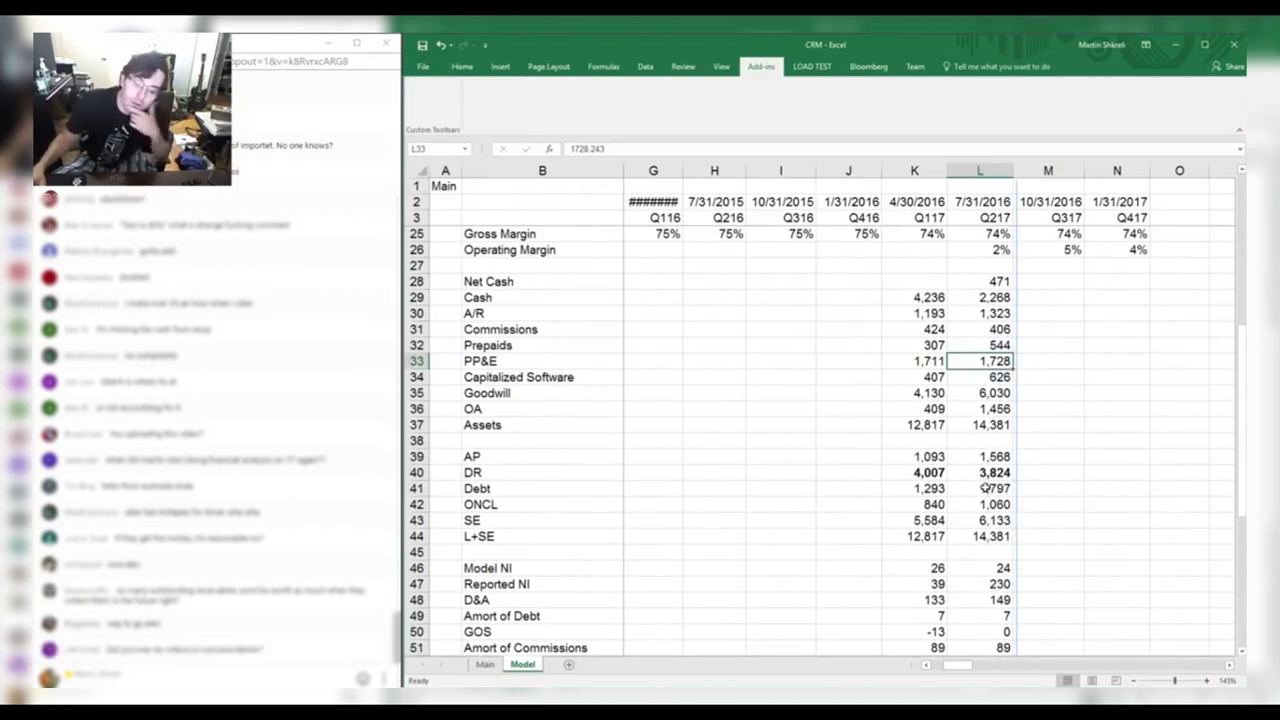
{"action": "scroll", "coordinate": [986, 487], "scroll_direction": "down", "scroll_amount": 7}
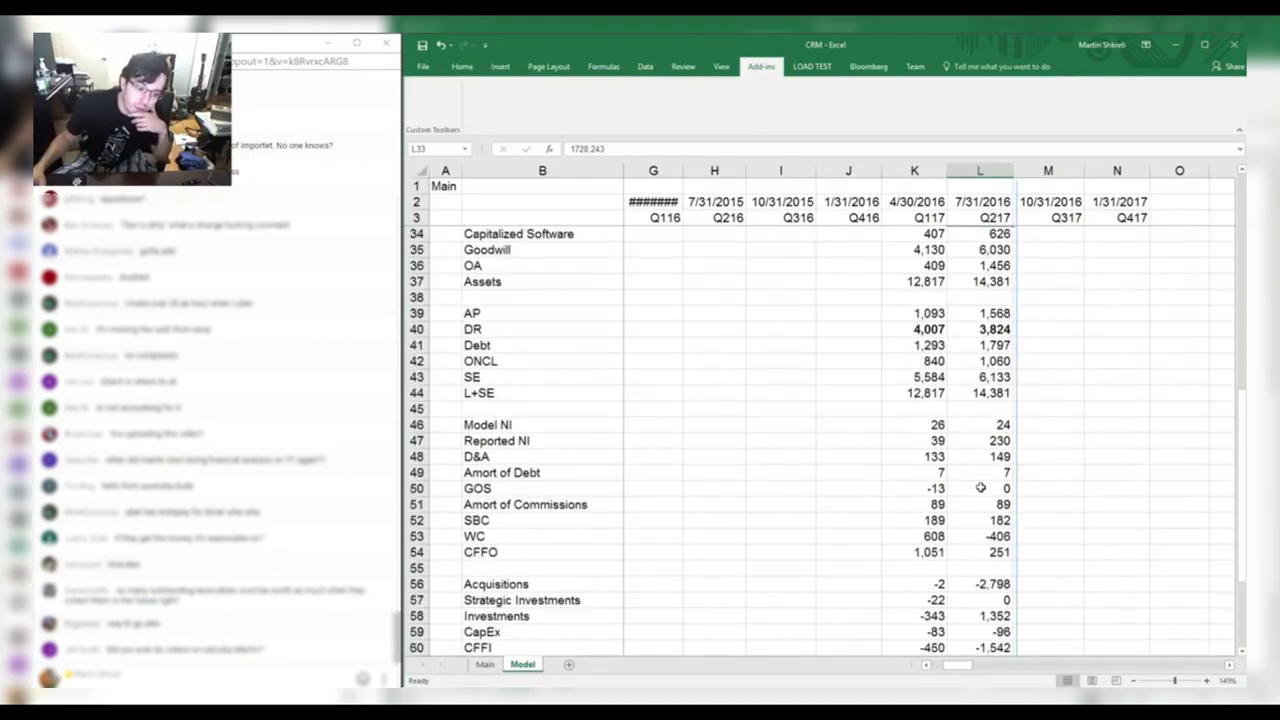
Inspect the adjusted cash flow formula in L69 and compare the Q117 and Q217 results in row 69.
{"action": "left_click", "coordinate": [1004, 600]}
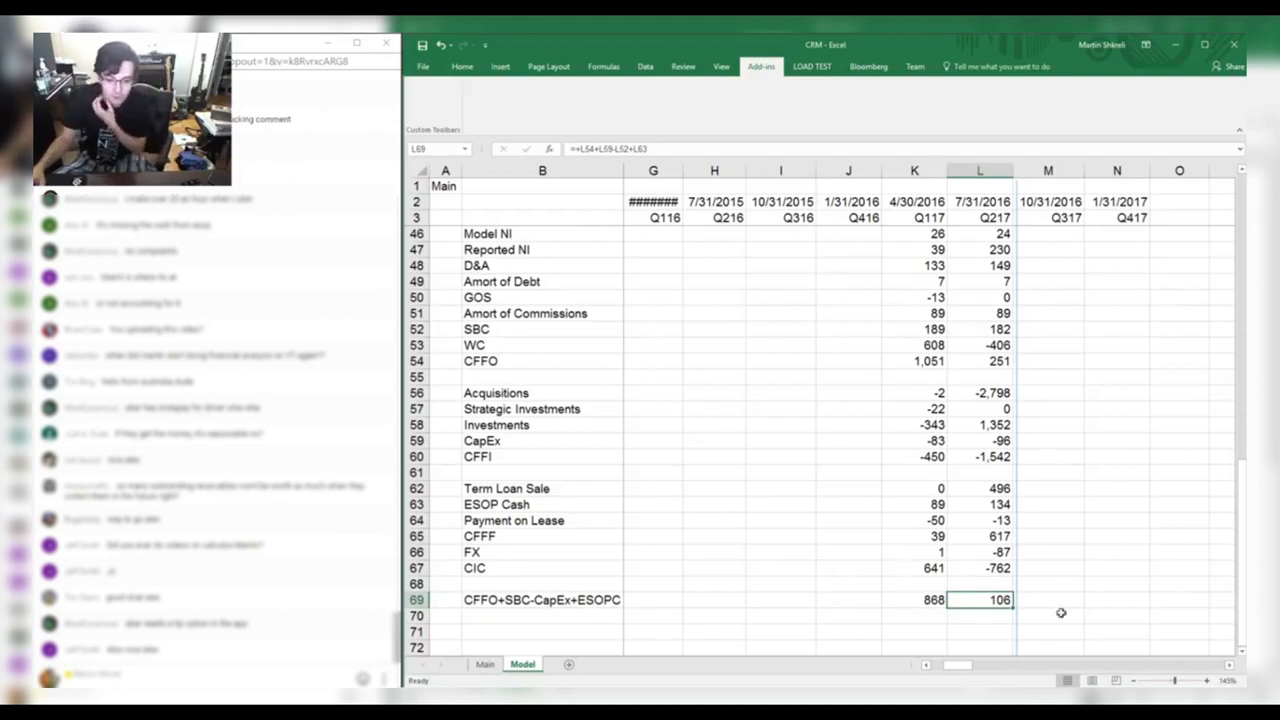
{"action": "double_click", "coordinate": [977, 599]}
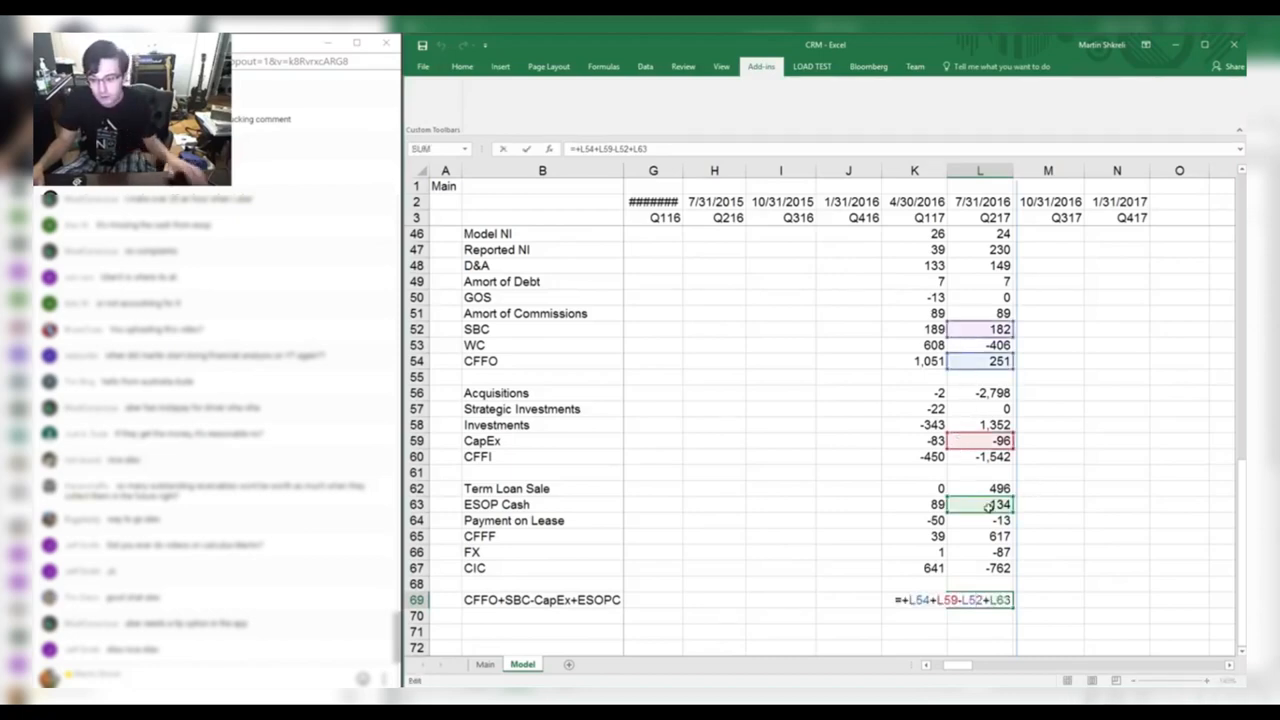
{"action": "key", "text": "Tab"}
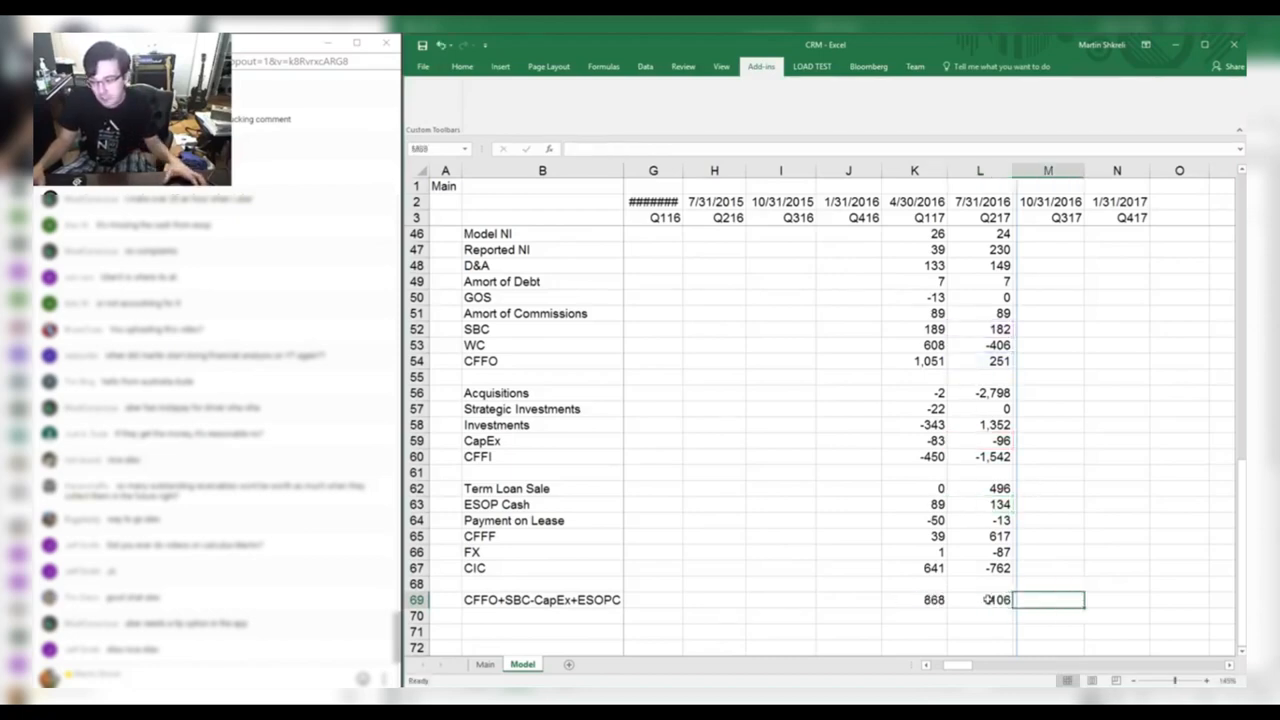
{"action": "left_click_drag", "start_coordinate": [988, 599], "coordinate": [944, 598]}
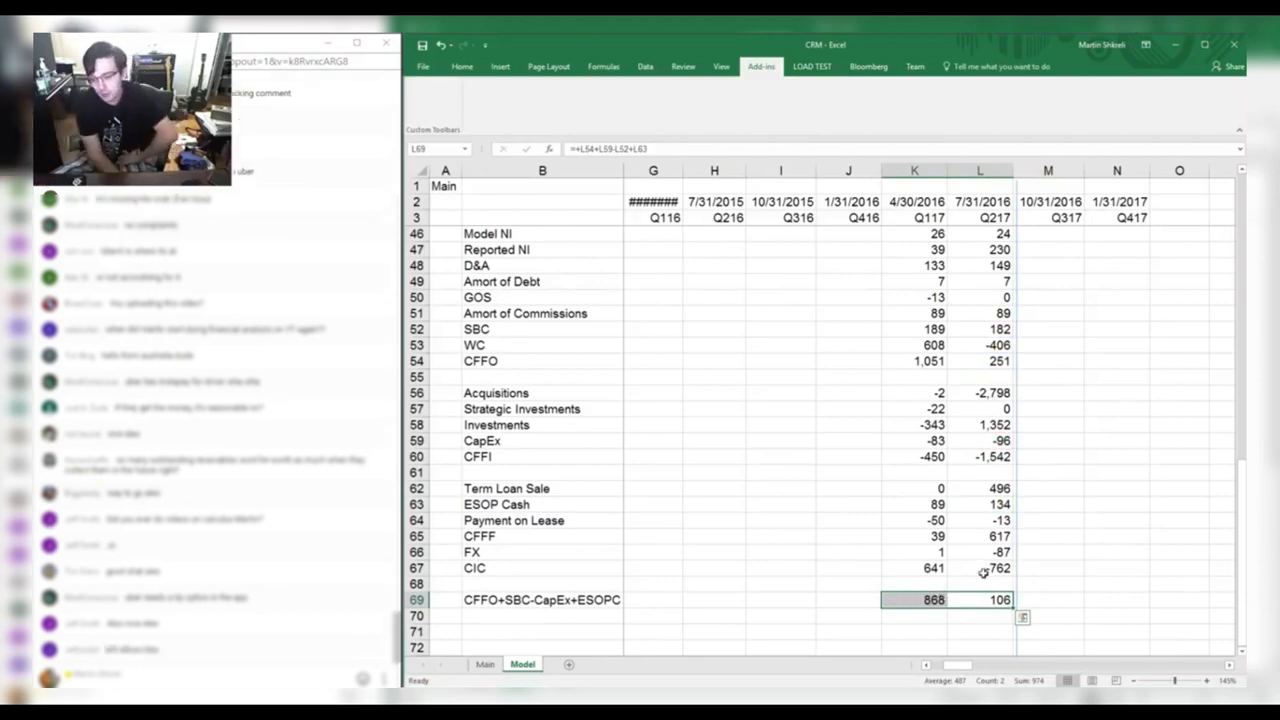
On the Main sheet, enter 2000 in M8 below EV and divide EV by it in M9.
{"action": "key", "text": "ctrl+Page_Up"}
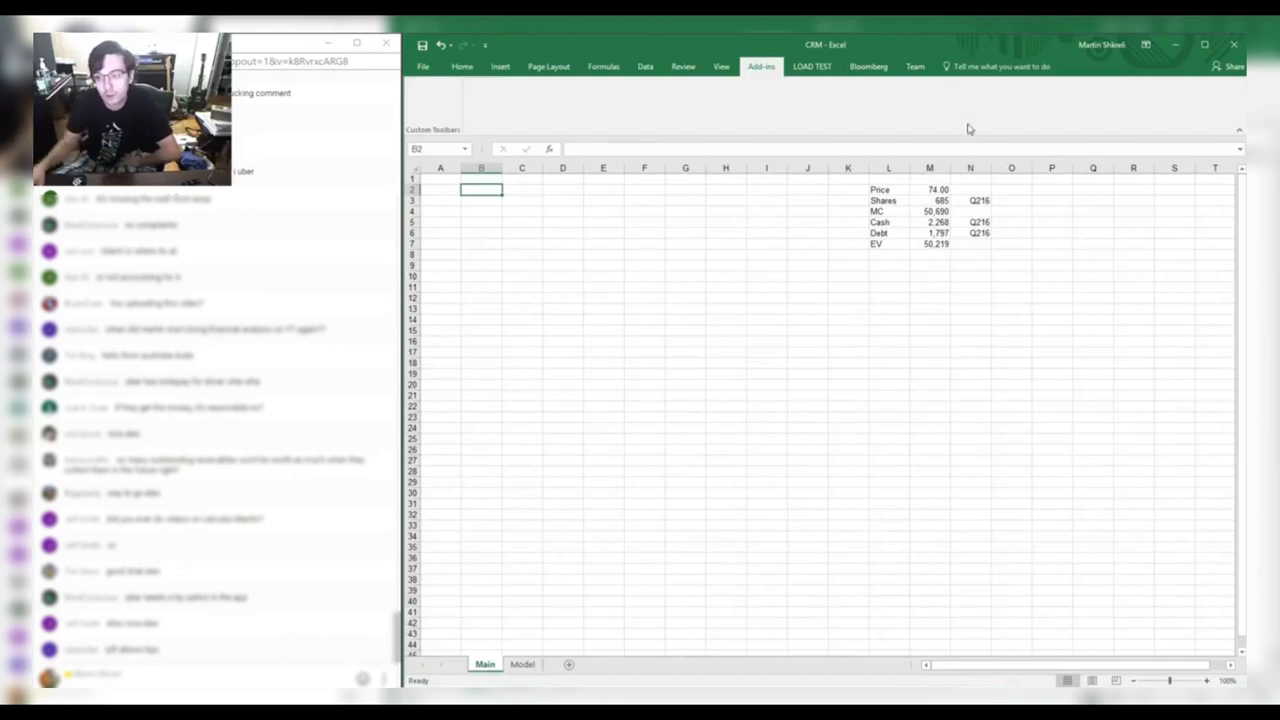
{"action": "left_click", "coordinate": [930, 244]}
{"action": "key", "text": "Down"}
{"action": "type", "text": "2000"}
{"action": "key", "text": "Return"}
{"action": "type", "text": "="}
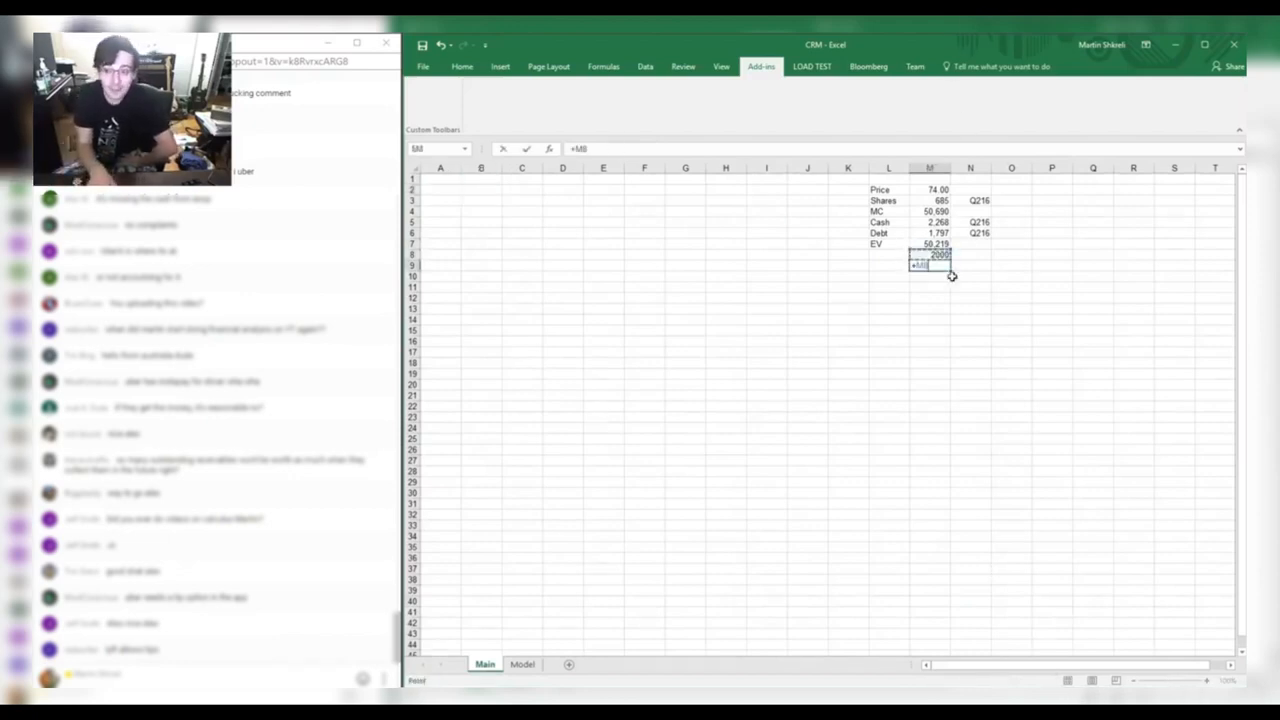
{"action": "key", "text": "Up"}
{"action": "key", "text": "Up"}
{"action": "type", "text": "/"}
{"action": "key", "text": "Up"}
{"action": "key", "text": "Return"}
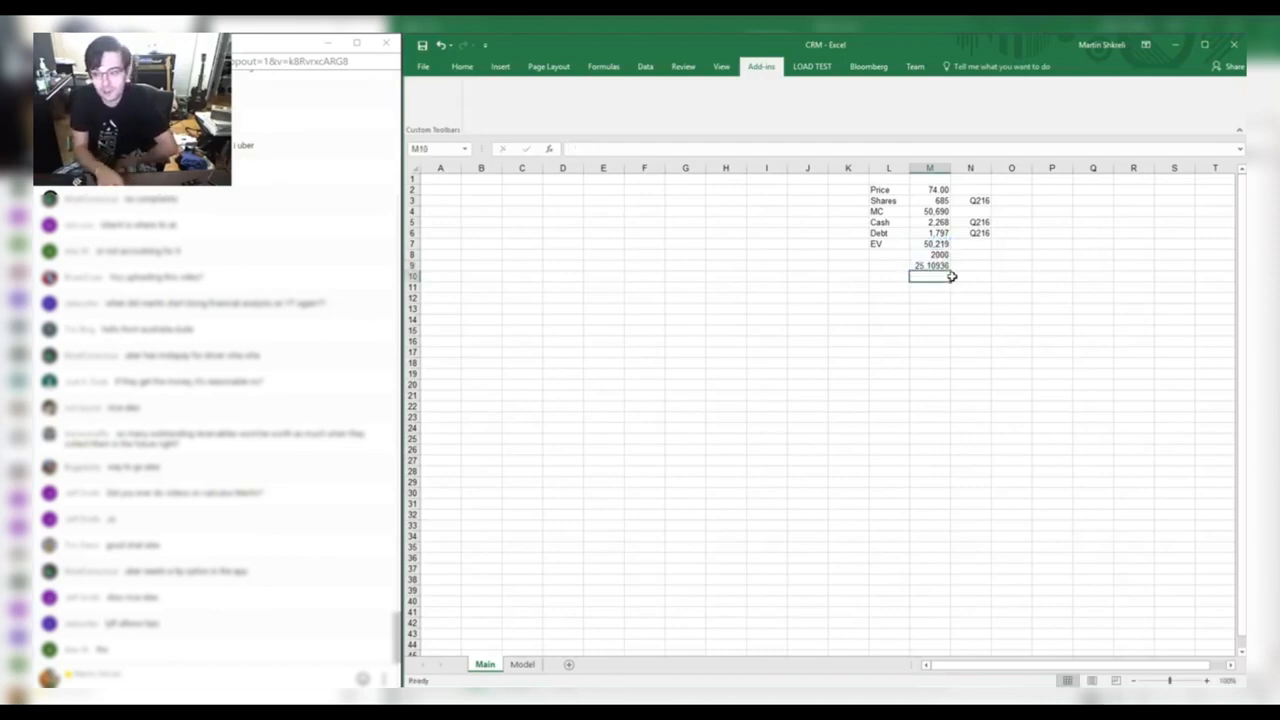
Clear the trial cash flow figure and EV multiple from M8:M9 and return to the Model sheet.
{"action": "key", "text": "Up"}
{"action": "key", "text": "Delete"}
{"action": "key", "text": "Up"}
{"action": "key", "text": "Delete"}
{"action": "key", "text": "ctrl+Page_Down"}
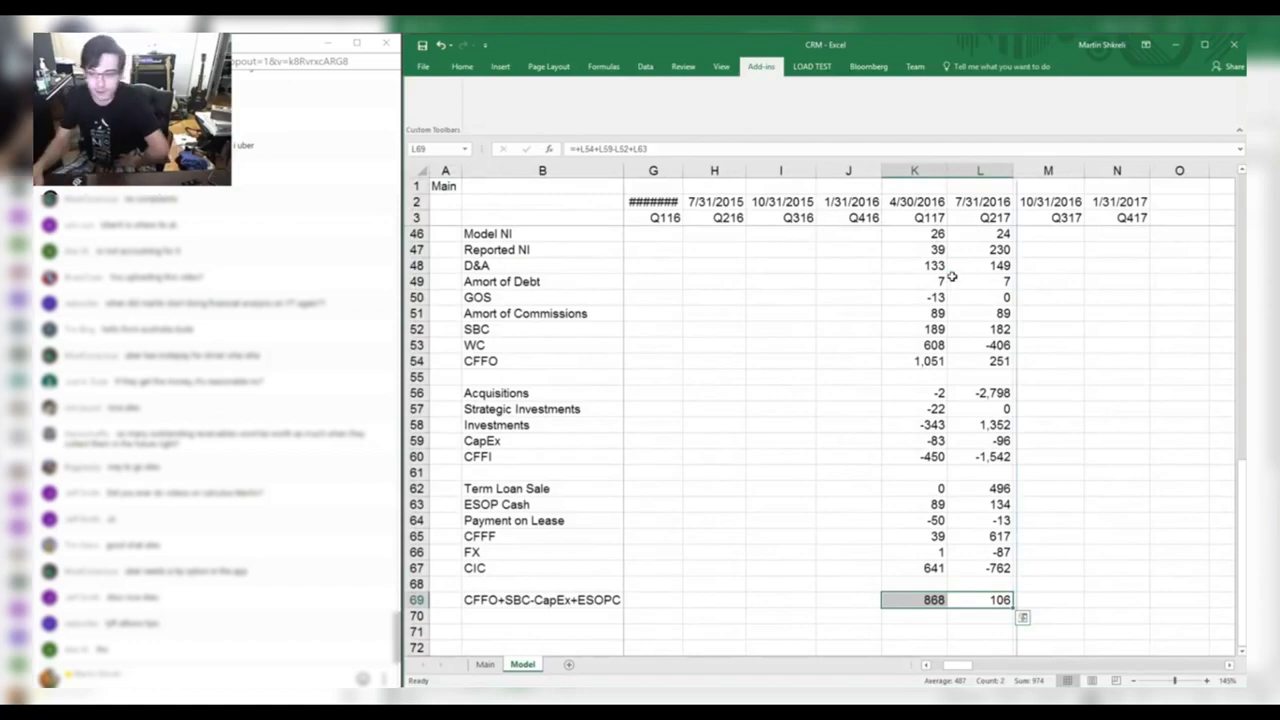
Compare the Q117 and Q217 adjusted cash flow figures with the two quarters' income statement lines.
{"action": "left_click", "coordinate": [966, 424]}
{"action": "scroll", "coordinate": [966, 420], "scroll_direction": "up", "scroll_amount": 14}
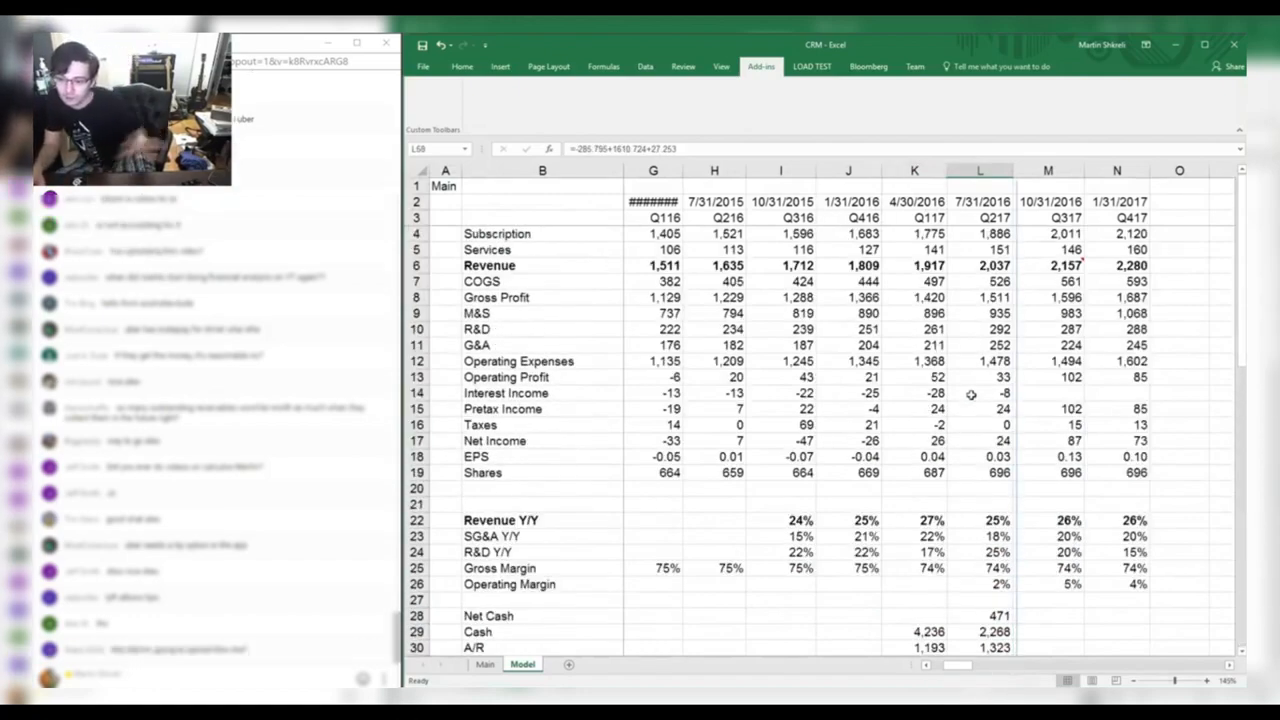
{"action": "scroll", "coordinate": [974, 392], "scroll_direction": "down", "scroll_amount": 3}
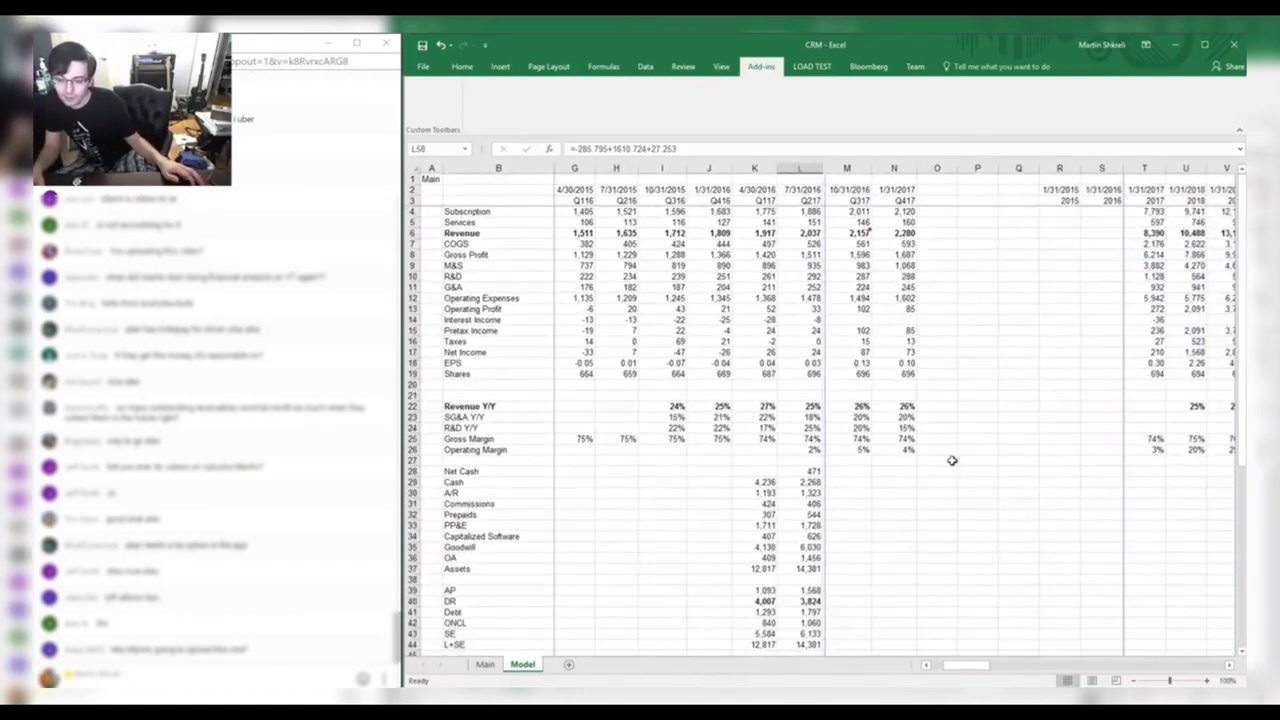
{"action": "scroll", "coordinate": [933, 417], "scroll_direction": "down", "scroll_amount": 11}
{"action": "left_click_drag", "start_coordinate": [800, 557], "coordinate": [760, 557]}
{"action": "scroll", "coordinate": [880, 420], "scroll_direction": "up", "scroll_amount": 11}
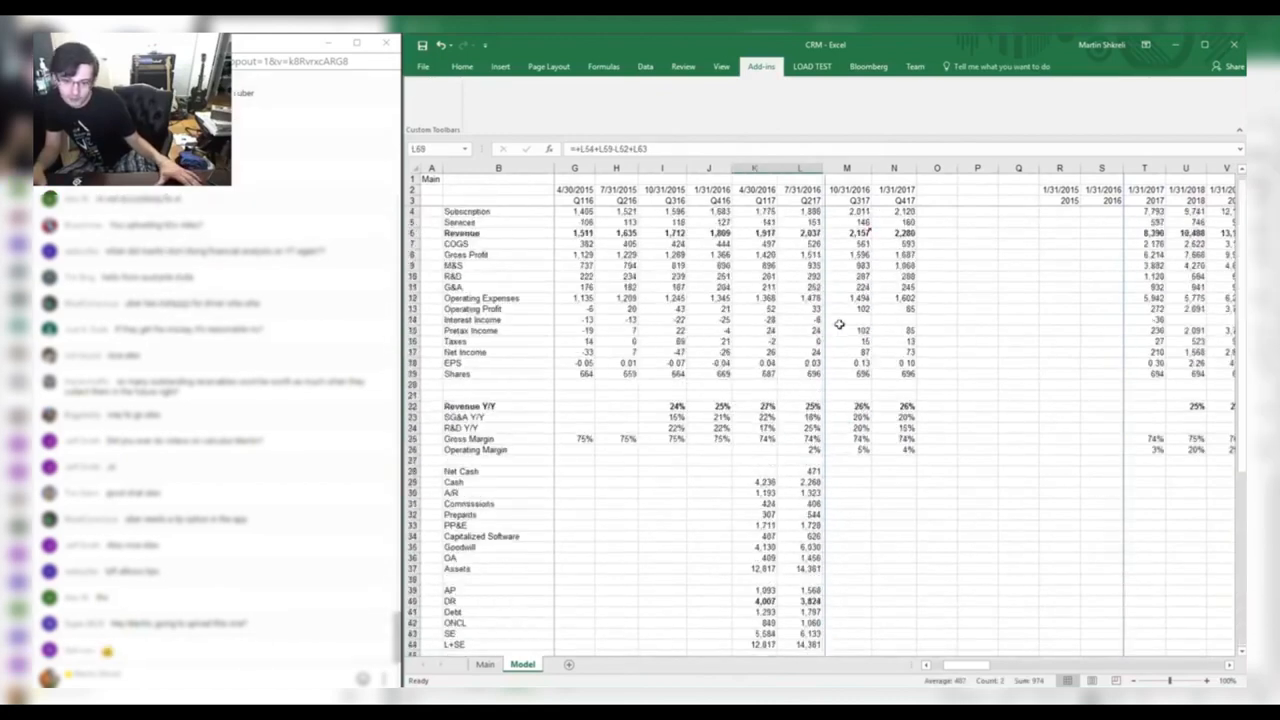
{"action": "left_click_drag", "start_coordinate": [791, 234], "coordinate": [762, 233]}
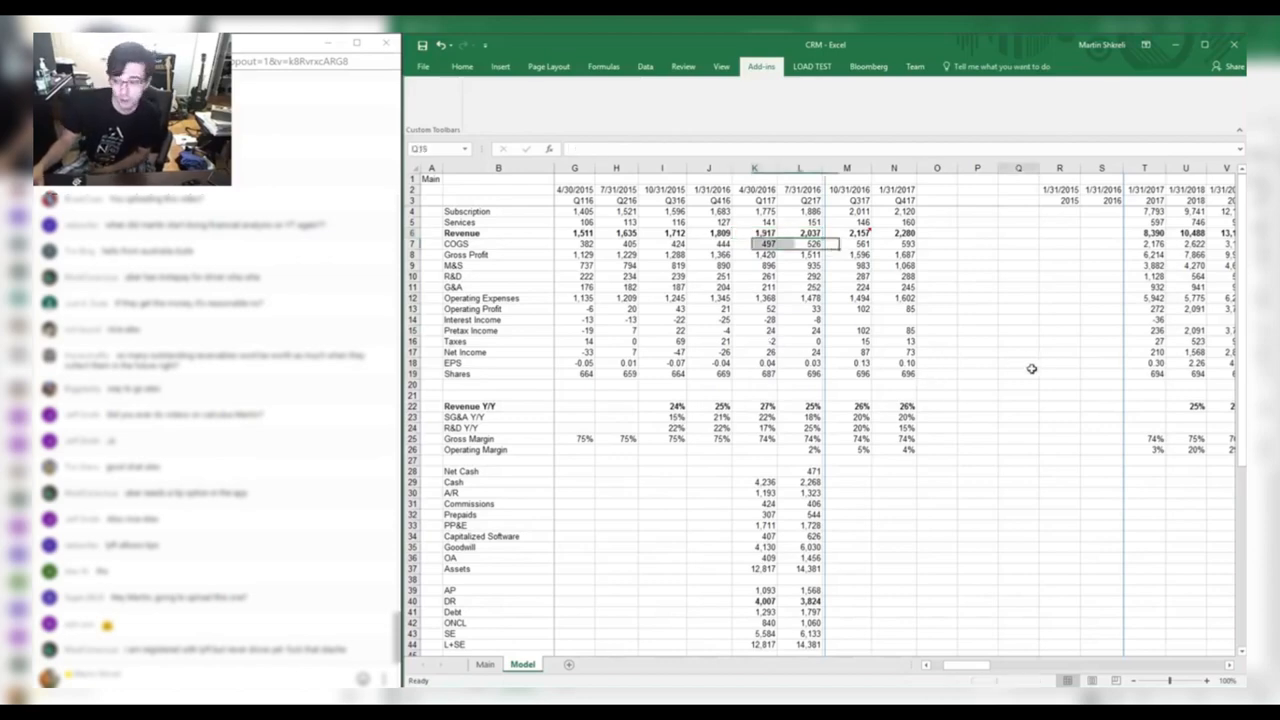
Examine the projected annual income figures and operating margins from 2018 onward alongside the quarterly columns.
{"action": "left_click_drag", "start_coordinate": [1014, 372], "coordinate": [1187, 363]}
{"action": "left_click", "coordinate": [1012, 450]}
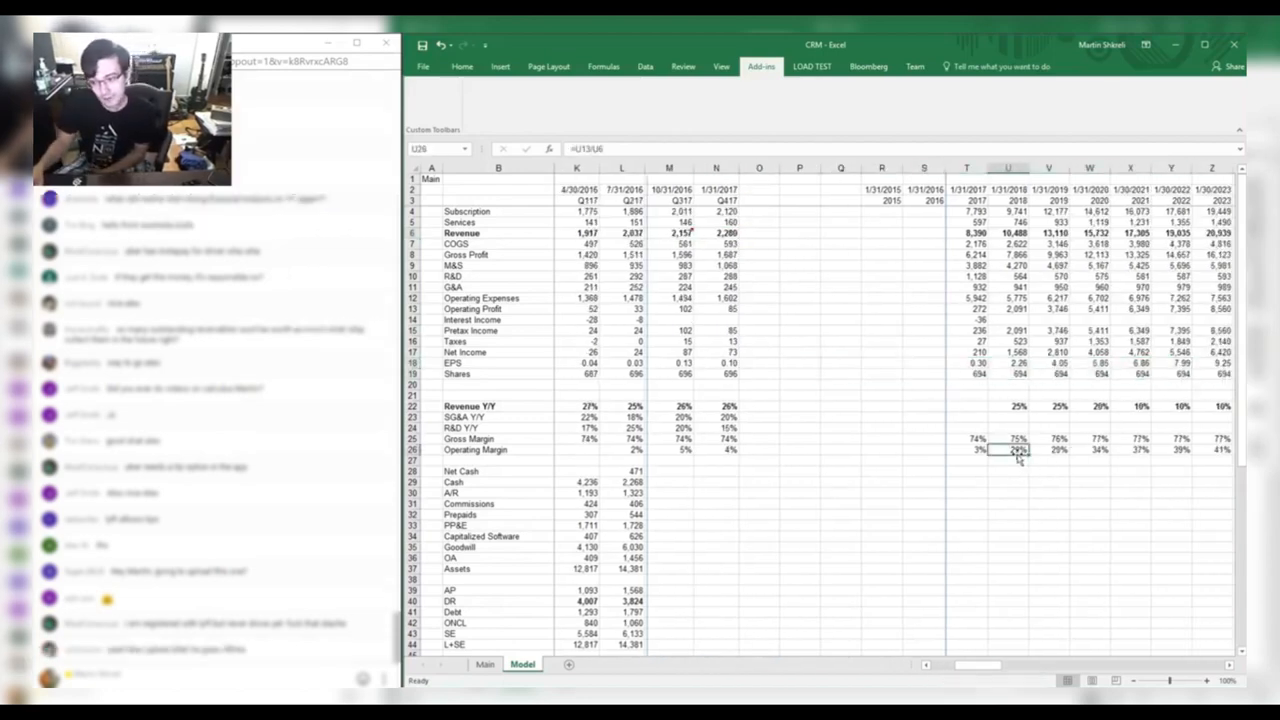
{"action": "left_click_drag", "start_coordinate": [1016, 451], "coordinate": [1188, 449]}
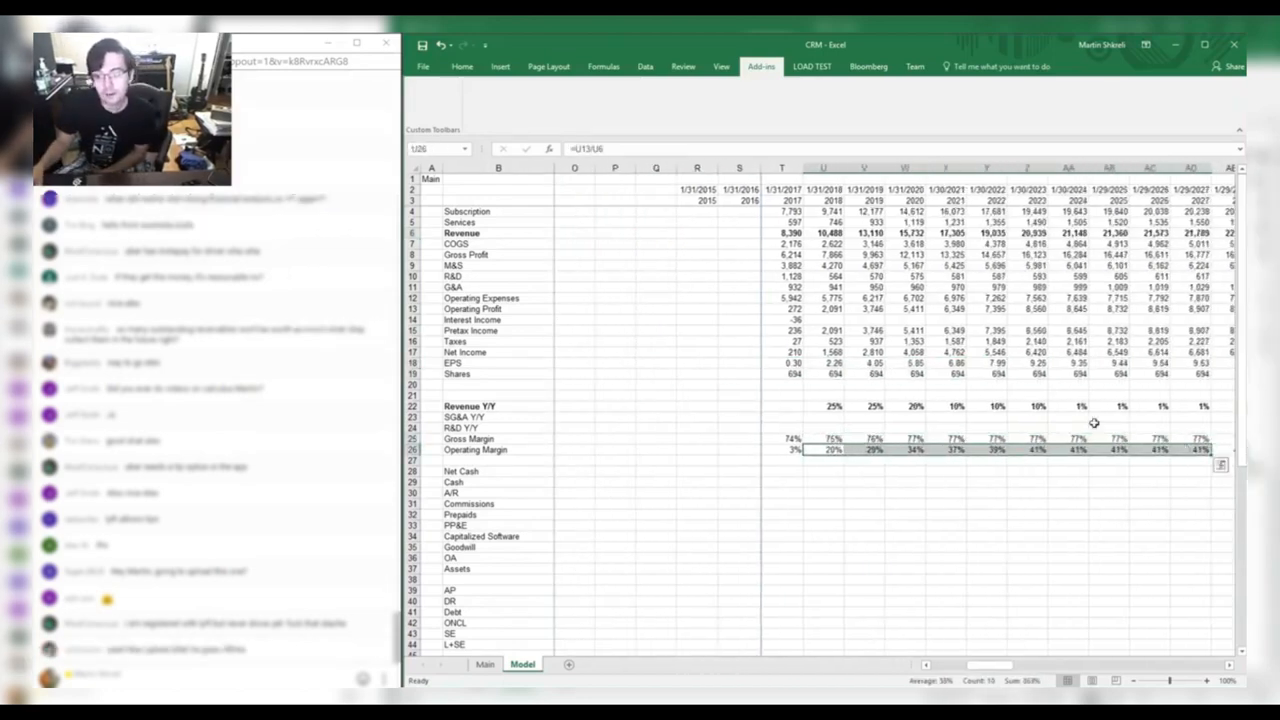
{"action": "left_click", "coordinate": [720, 484]}
{"action": "scroll", "coordinate": [734, 376], "scroll_direction": "down", "scroll_amount": 1}
{"action": "scroll", "coordinate": [731, 367], "scroll_direction": "up", "scroll_amount": 1}
{"action": "left_click", "coordinate": [579, 430]}
{"action": "left_click_drag", "start_coordinate": [656, 439], "coordinate": [614, 477]}
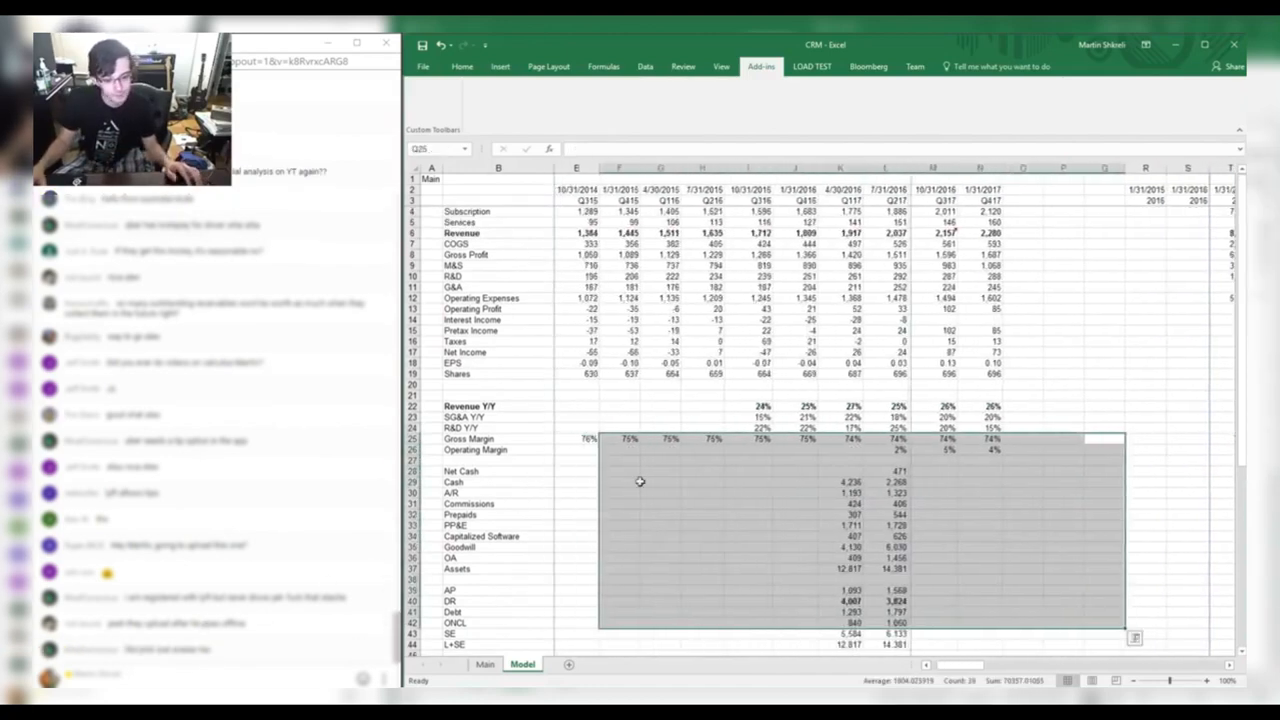
In the browser, replace the Q117 press release with the Q4 2016 earnings release and go to its balance sheet.
{"action": "left_click", "coordinate": [704, 482]}
{"action": "scroll", "coordinate": [757, 480], "scroll_direction": "down", "scroll_amount": 1}
{"action": "scroll", "coordinate": [757, 480], "scroll_direction": "down", "scroll_amount": 5}
{"action": "scroll", "coordinate": [818, 463], "scroll_direction": "down", "scroll_amount": 1}
{"action": "left_click", "coordinate": [807, 415]}
{"action": "key", "text": "alt+Tab"}
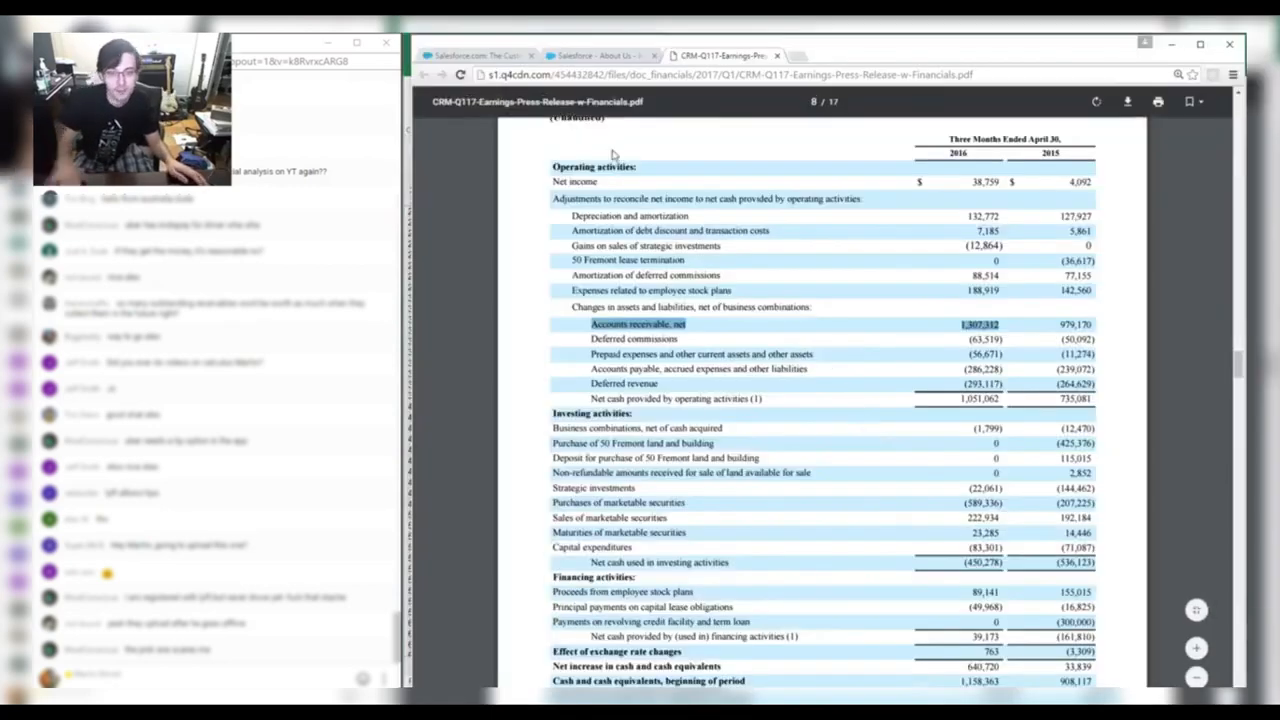
{"action": "key", "text": "ctrl+w"}
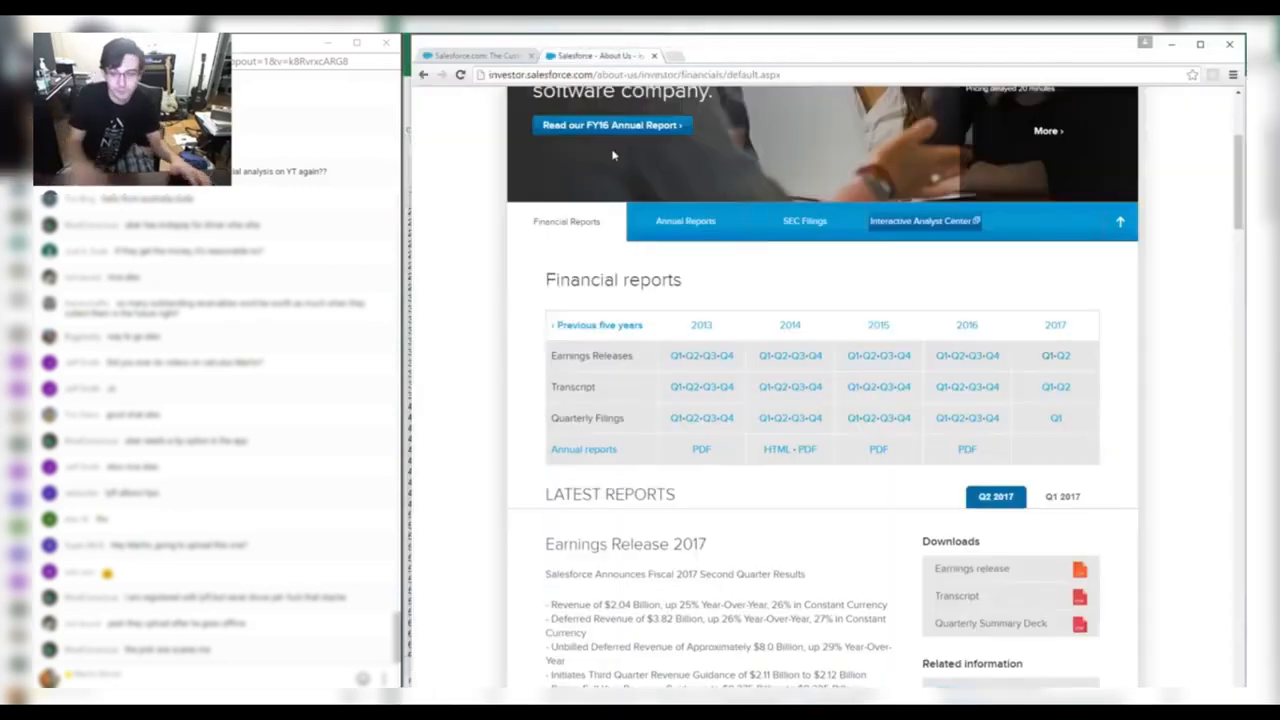
{"action": "left_click", "coordinate": [995, 356]}
{"action": "scroll", "coordinate": [995, 340], "scroll_direction": "down", "scroll_amount": 3}
{"action": "scroll", "coordinate": [995, 336], "scroll_direction": "down", "scroll_amount": 20}
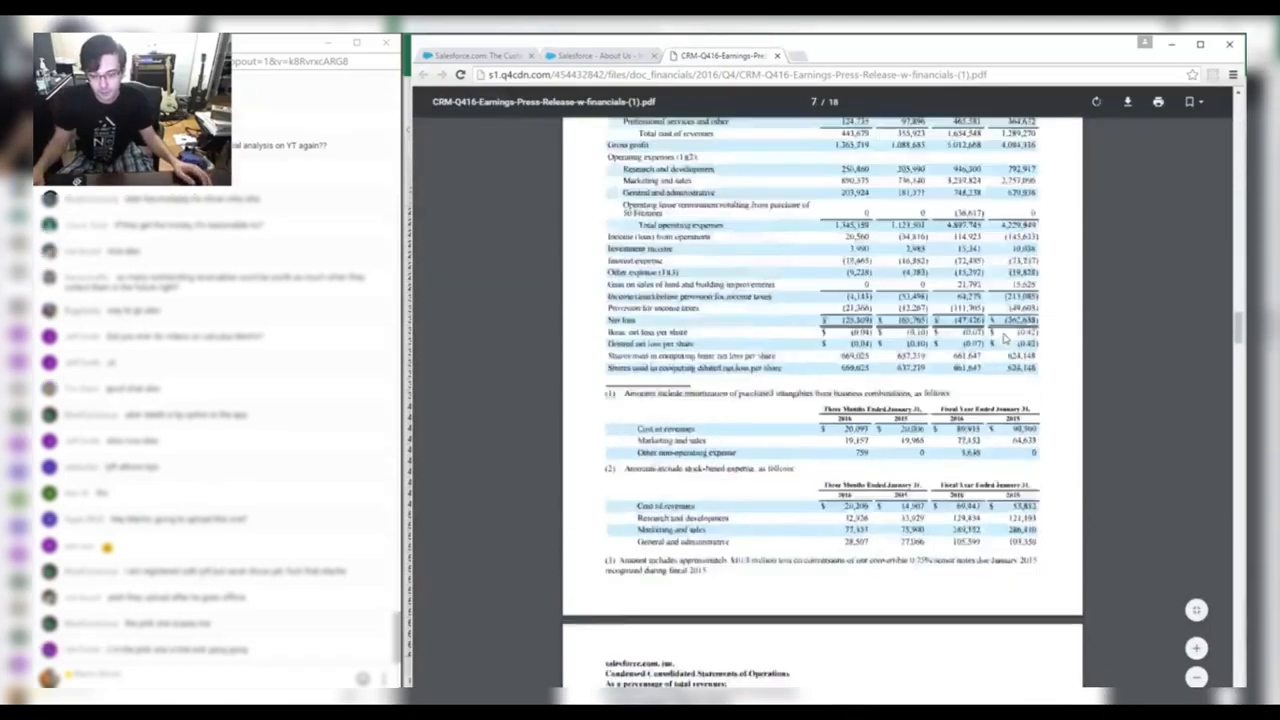
{"action": "scroll", "coordinate": [1058, 333], "scroll_direction": "down", "scroll_amount": 15}
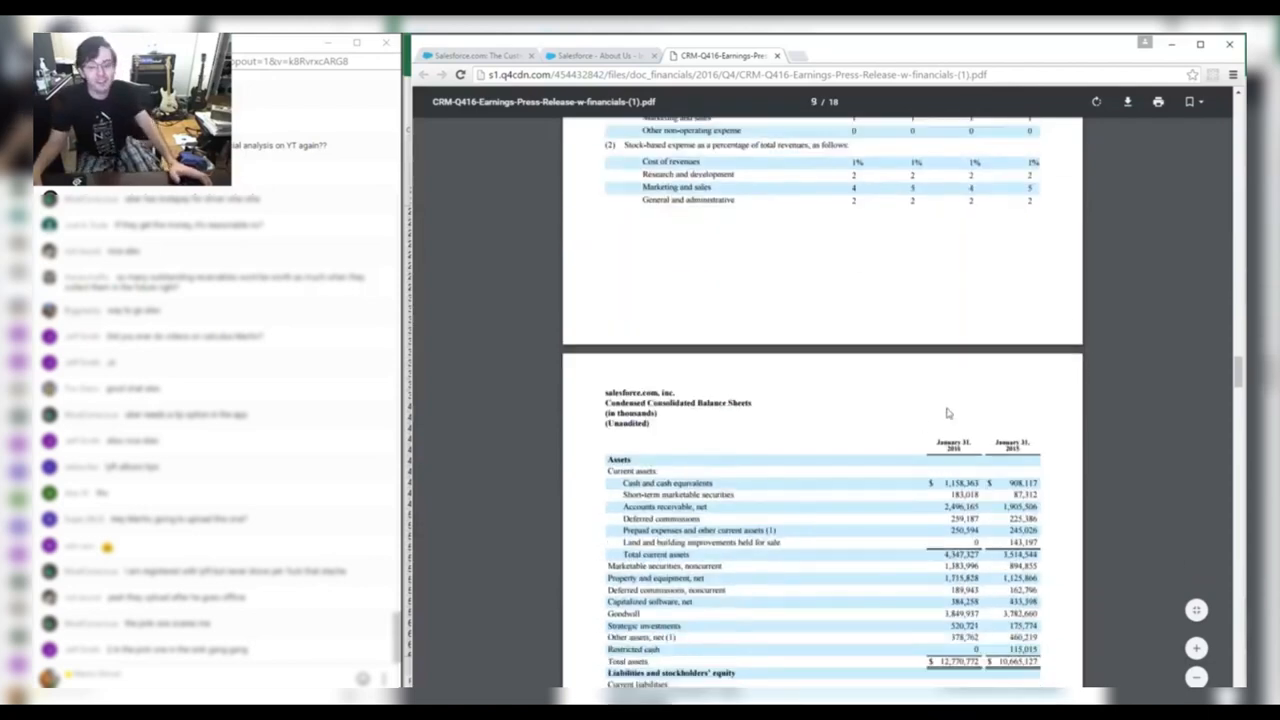
{"action": "scroll", "coordinate": [910, 428], "scroll_direction": "down", "scroll_amount": 3}
{"action": "key", "text": "ctrl+plus"}
{"action": "key", "text": "ctrl+plus"}
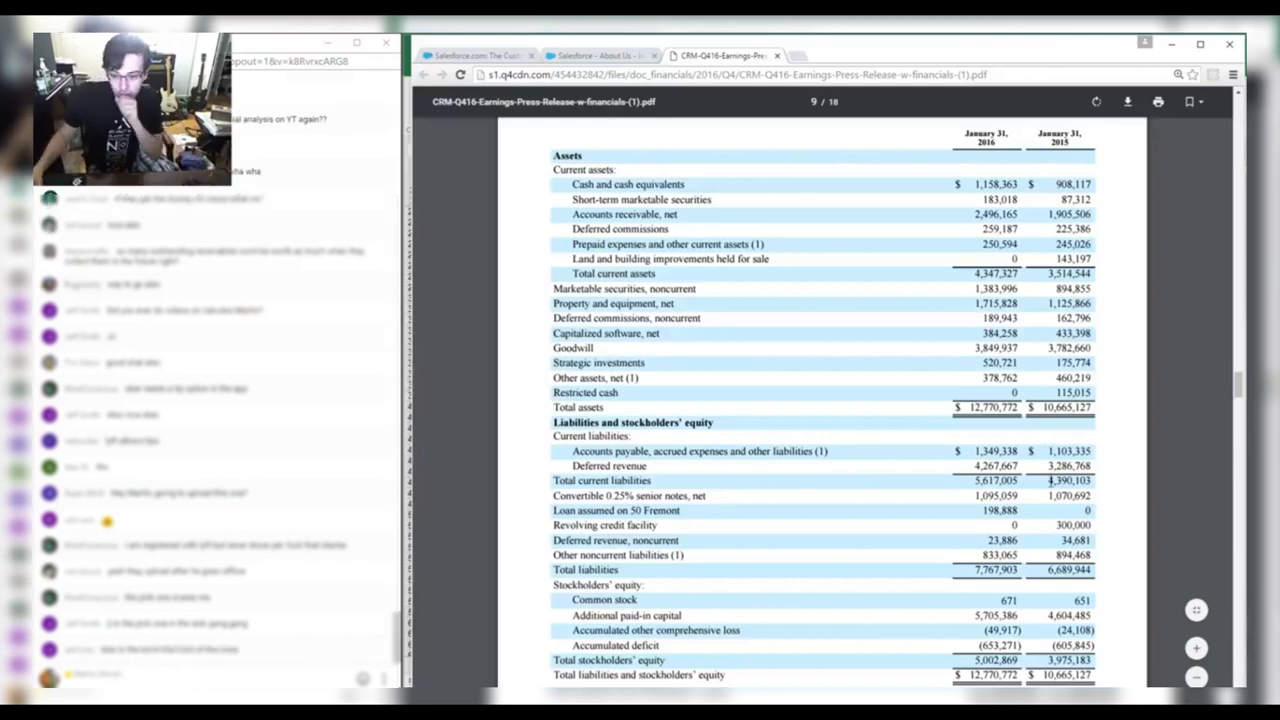
Enter the Q416 deferred revenue in J40 as =4267.667+23.886 from the Q4 2016 release and make it bold.
{"action": "scroll", "coordinate": [830, 420], "scroll_direction": "up", "scroll_amount": 1}
{"action": "key", "text": "alt+Tab"}
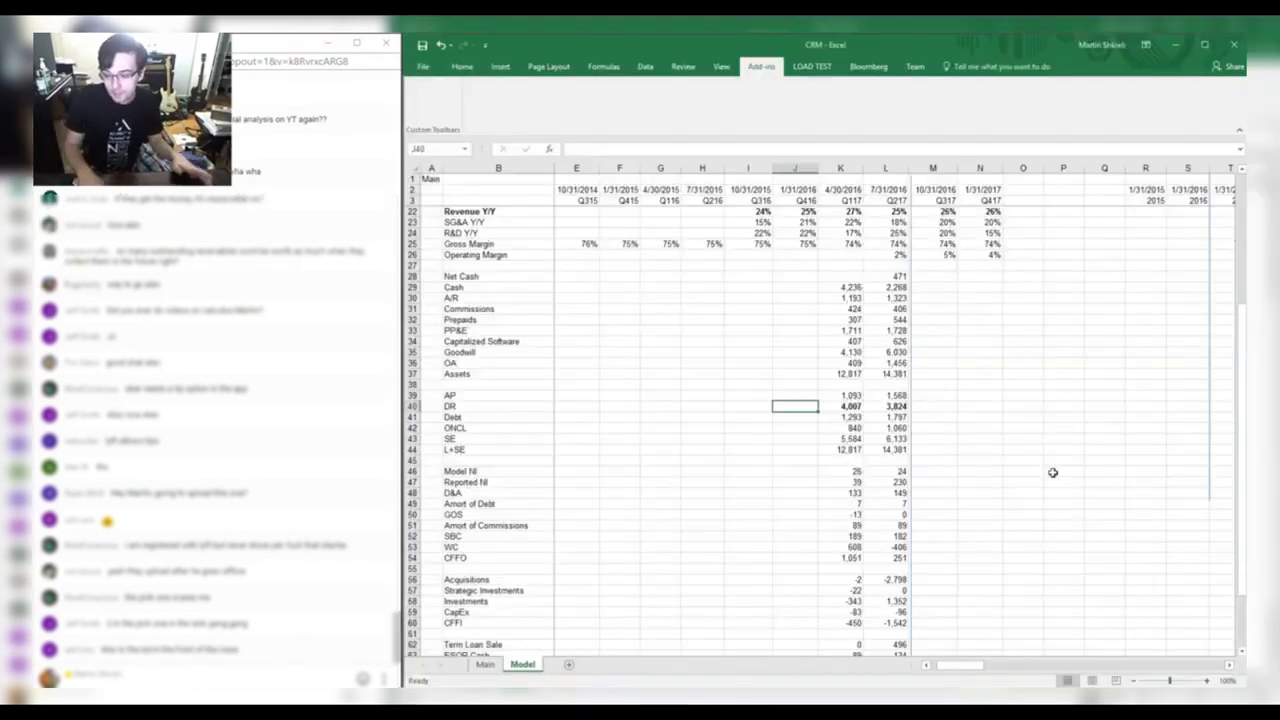
{"action": "key", "text": "alt+Tab"}
{"action": "key", "text": "alt+Tab"}
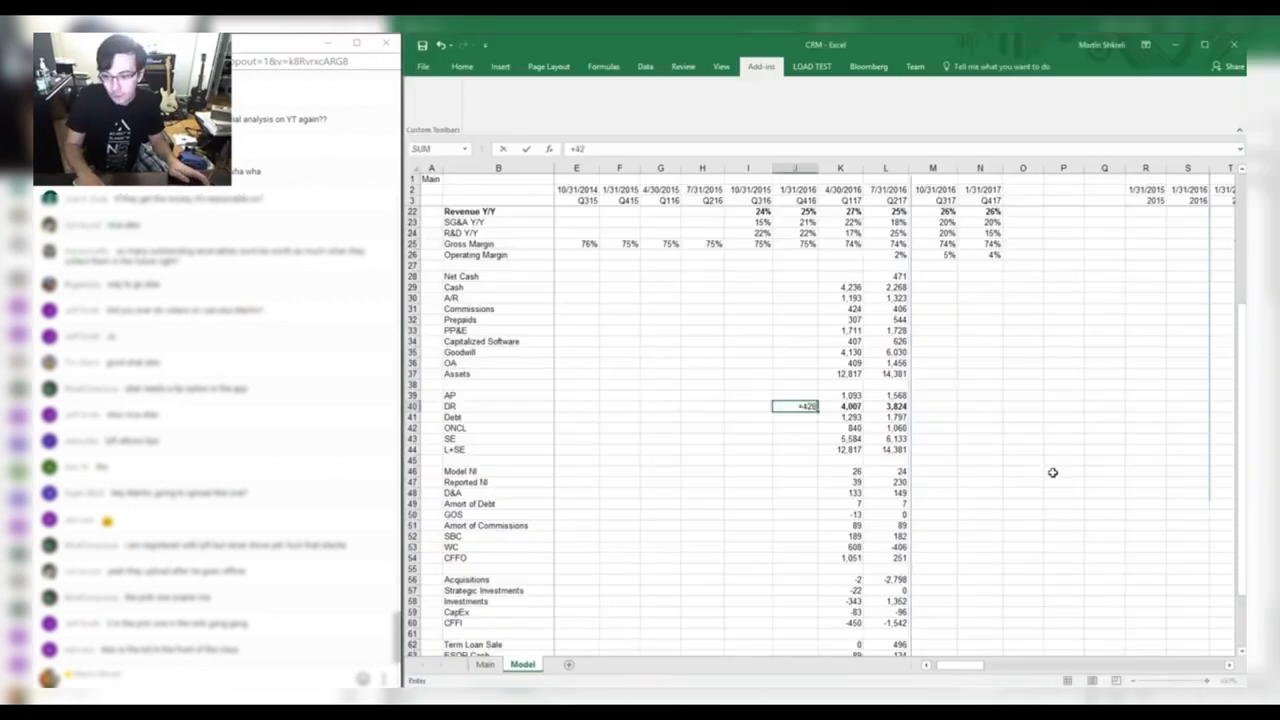
{"action": "key", "text": "alt+Tab"}
{"action": "key", "text": "alt+Tab"}
{"action": "key", "text": "alt+Tab"}
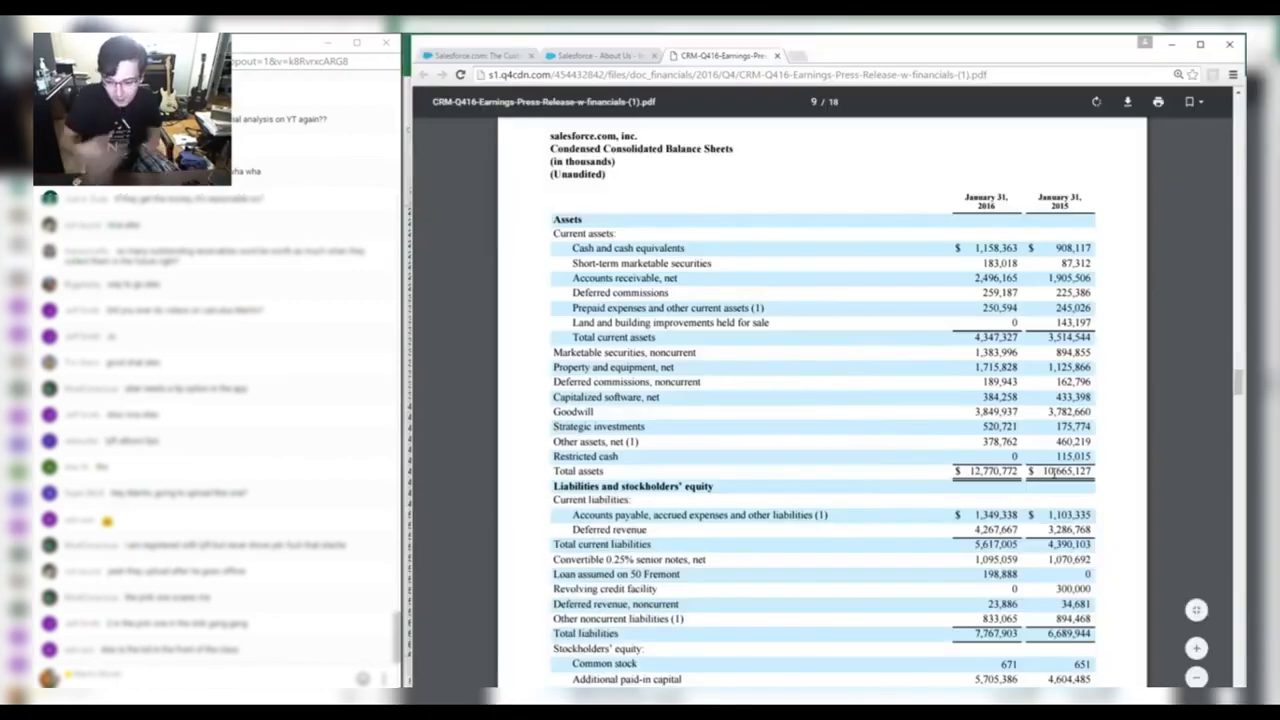
{"action": "key", "text": "alt+Tab"}
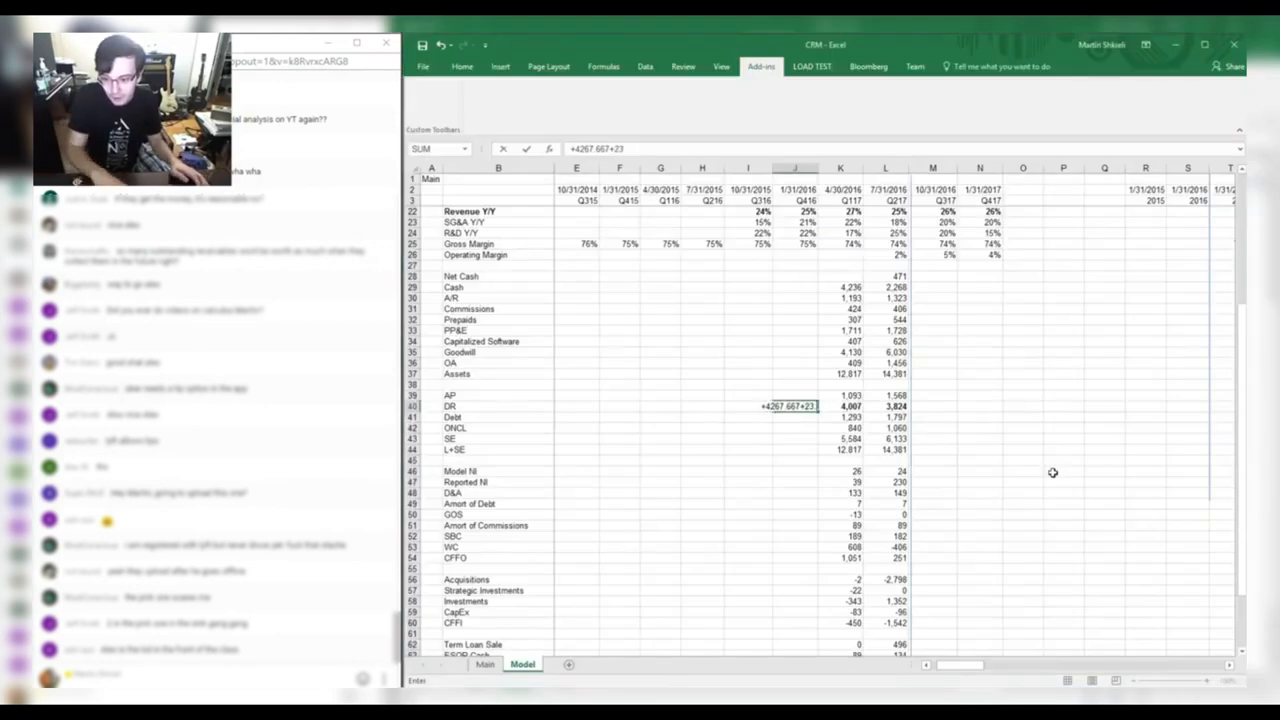
{"action": "key", "text": "alt+Tab"}
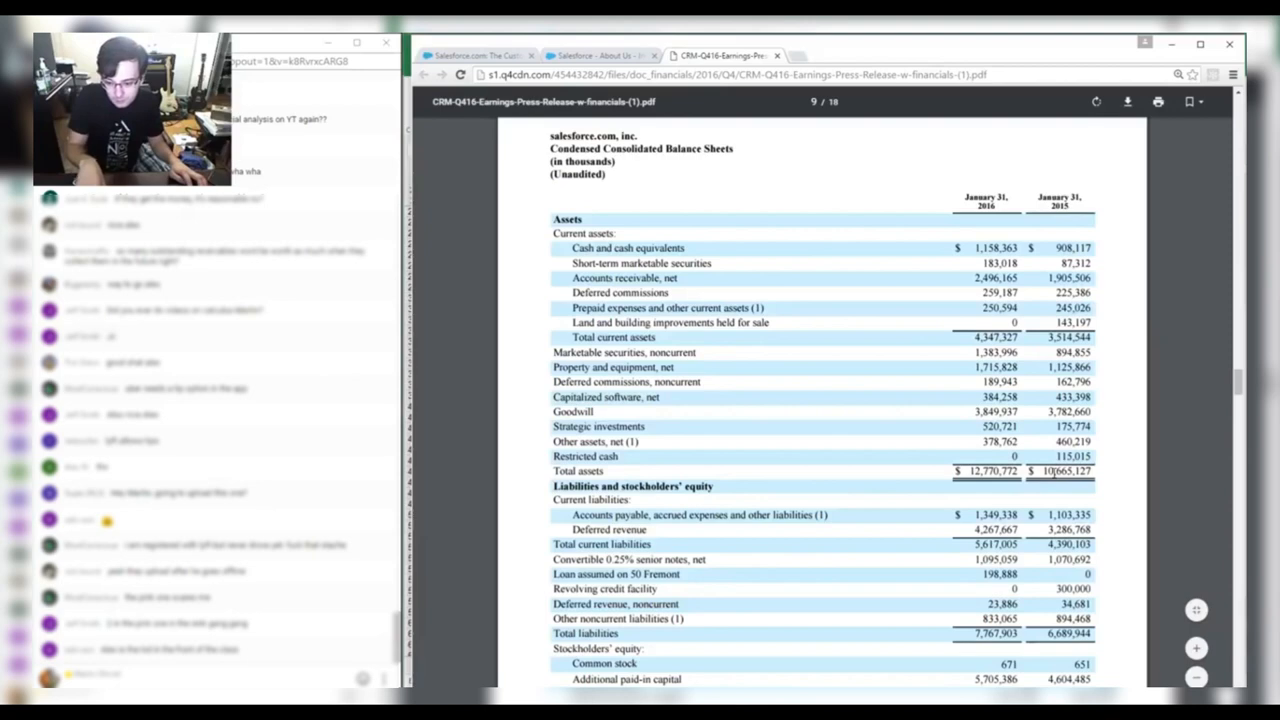
{"action": "key", "text": "alt+Tab"}
{"action": "type", "text": "23.886"}
{"action": "key", "text": "Right"}
{"action": "key", "text": "Left"}
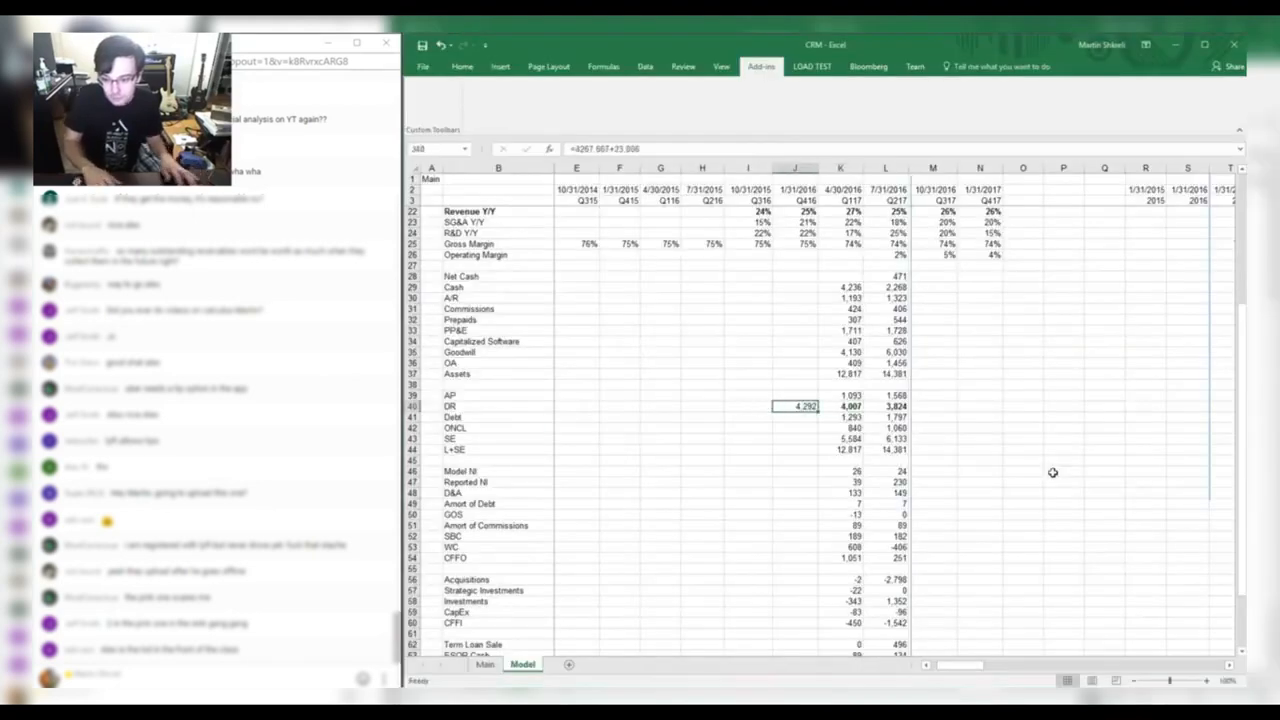
{"action": "key", "text": "Right"}
{"action": "key", "text": "Right"}
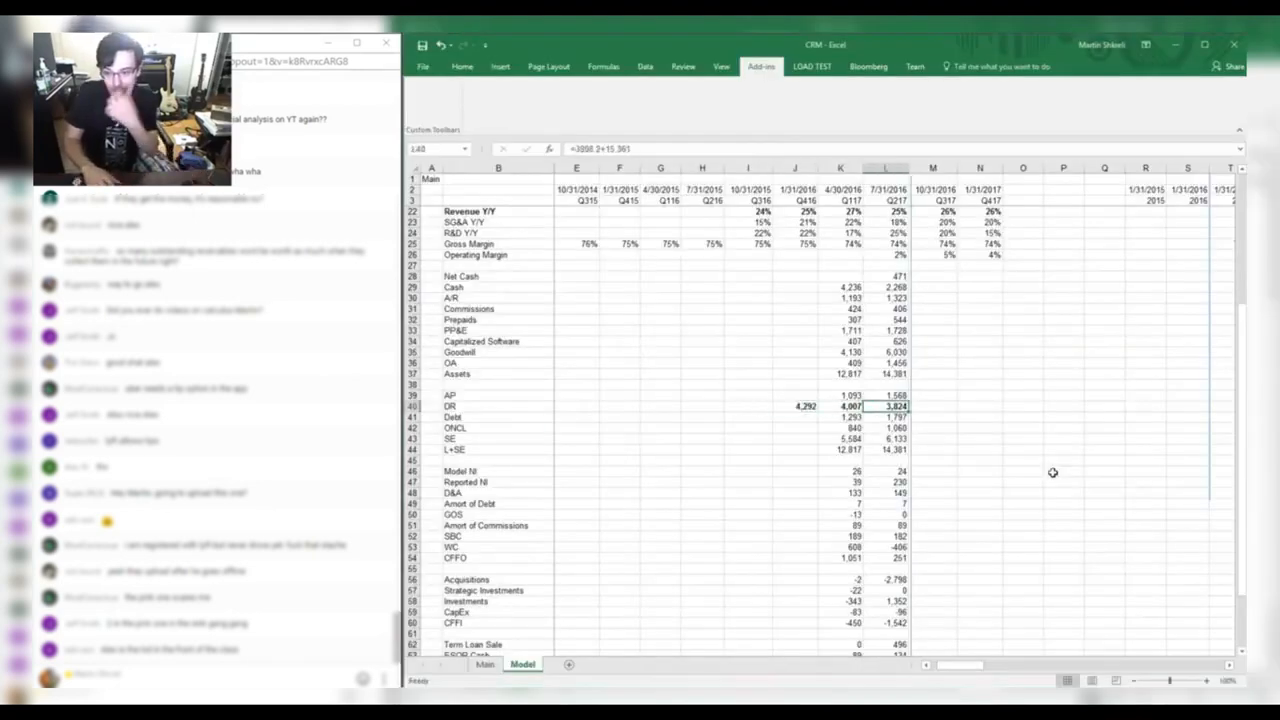
{"action": "key", "text": "Left"}
{"action": "key", "text": "Left"}
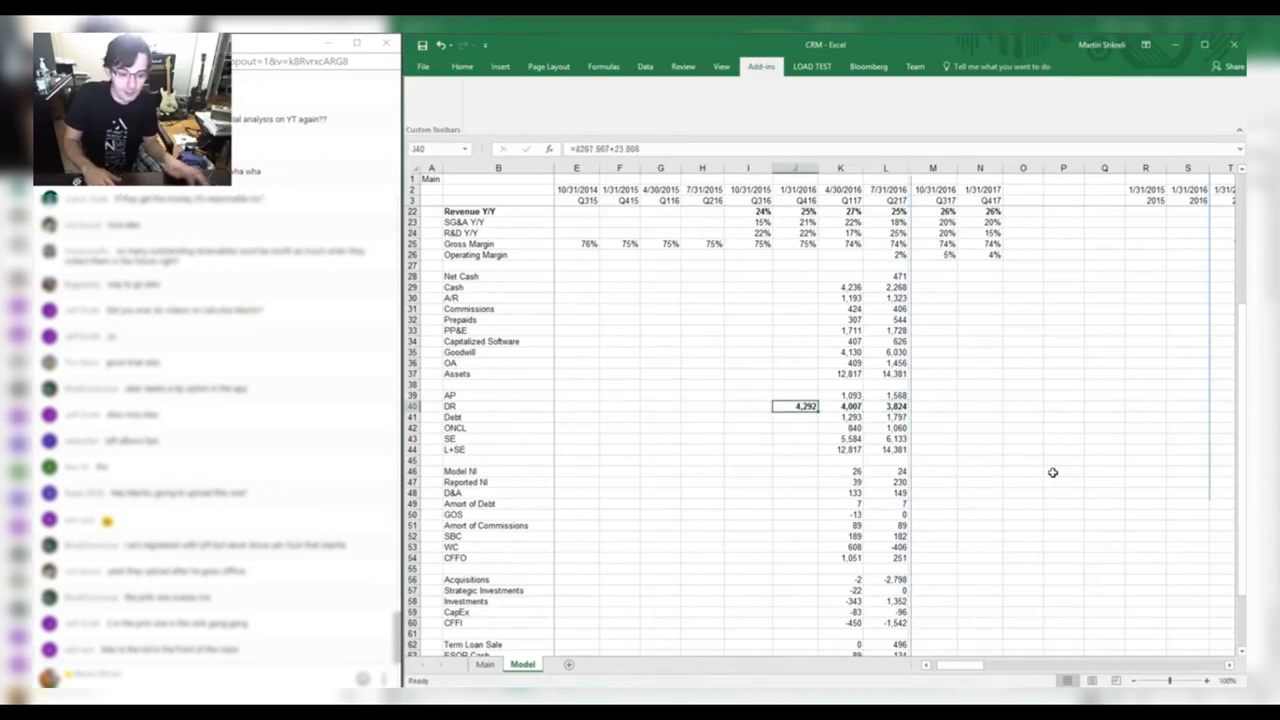
Copy the Q416 deferred revenue cell into the Q415 column at F40.
{"action": "key", "text": "alt+Tab"}
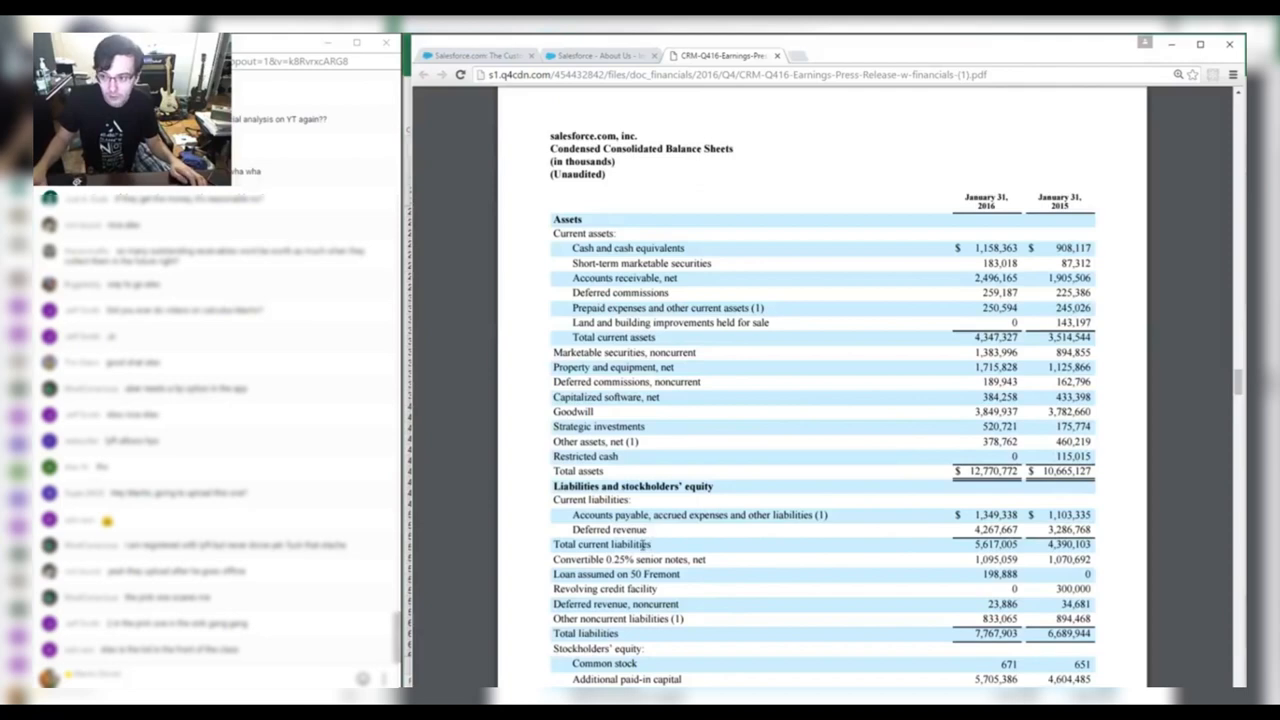
{"action": "key", "text": "alt+Tab"}
{"action": "key", "text": "ctrl+c"}
{"action": "key", "text": "Left"}
{"action": "key", "text": "Left"}
{"action": "key", "text": "Left"}
{"action": "key", "text": "Left"}
{"action": "key", "text": "ctrl+v"}
{"action": "key", "text": "Escape"}
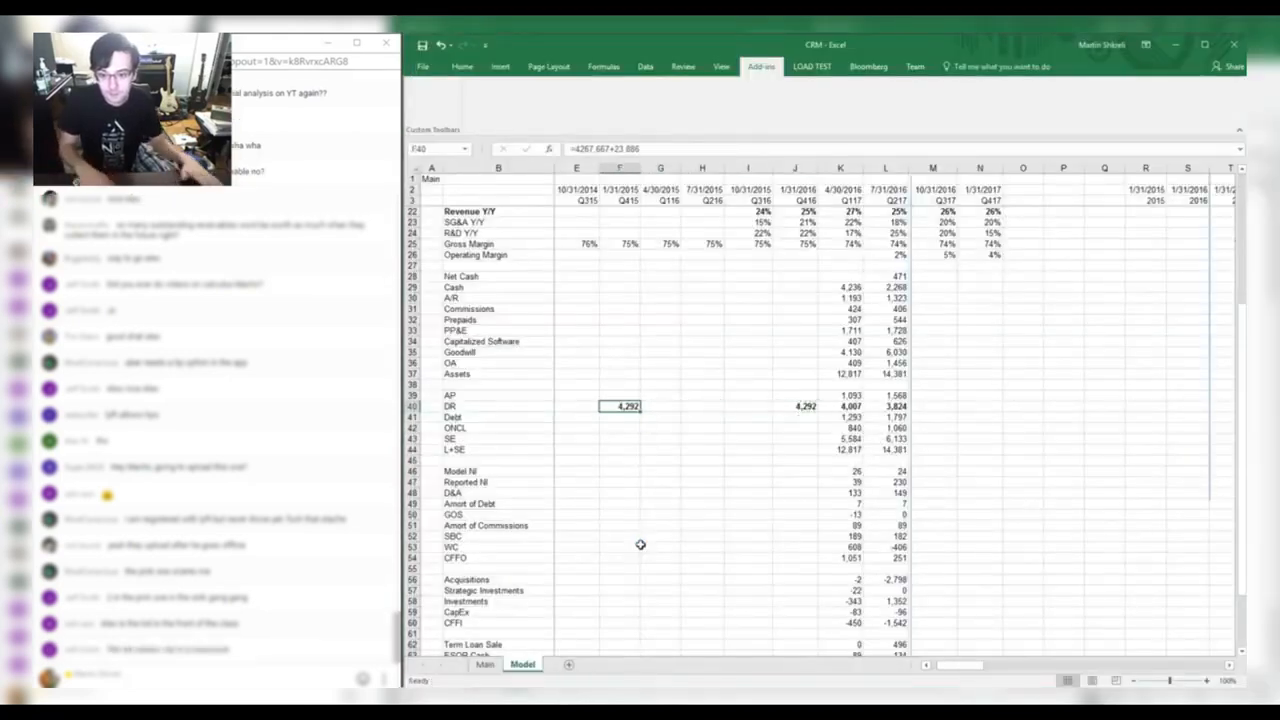
Replace the Q415 deferred revenue in F40 with the January 31, 2015 figures, 3286.768+34.681.
{"action": "key", "text": "alt+Tab"}
{"action": "key", "text": "alt+Tab"}
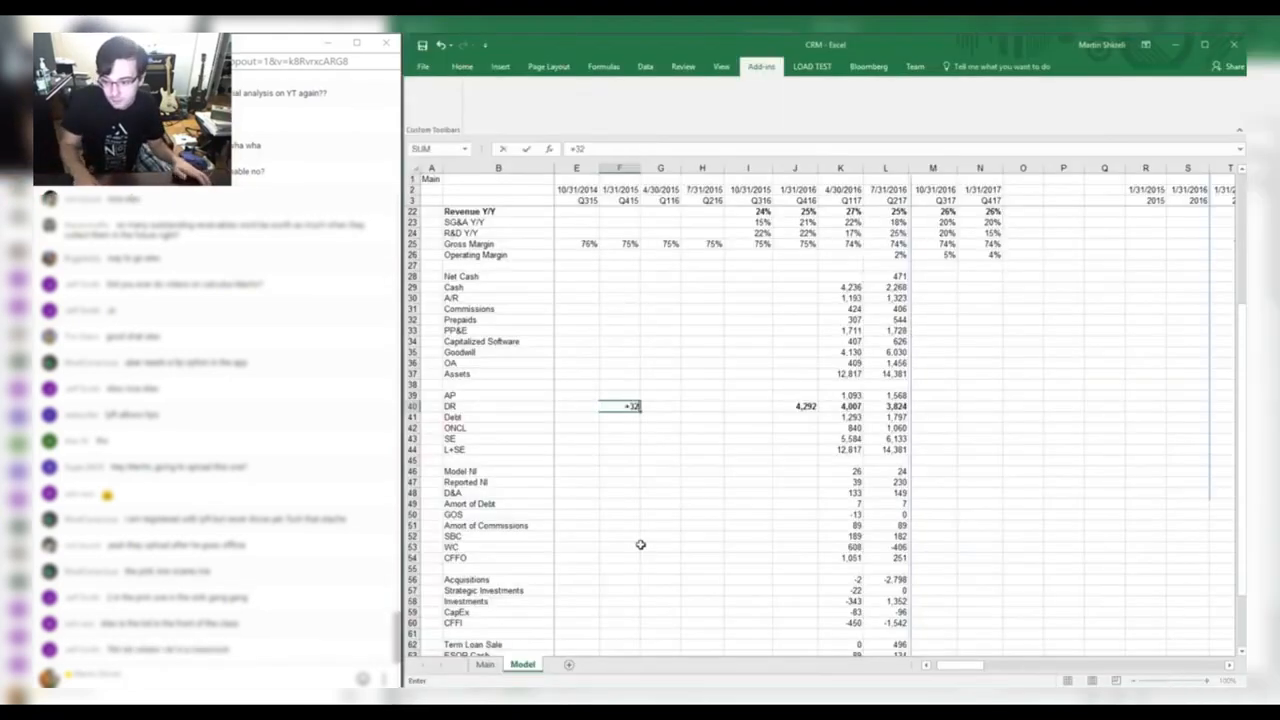
{"action": "key", "text": "alt+Tab"}
{"action": "key", "text": "alt+Tab"}
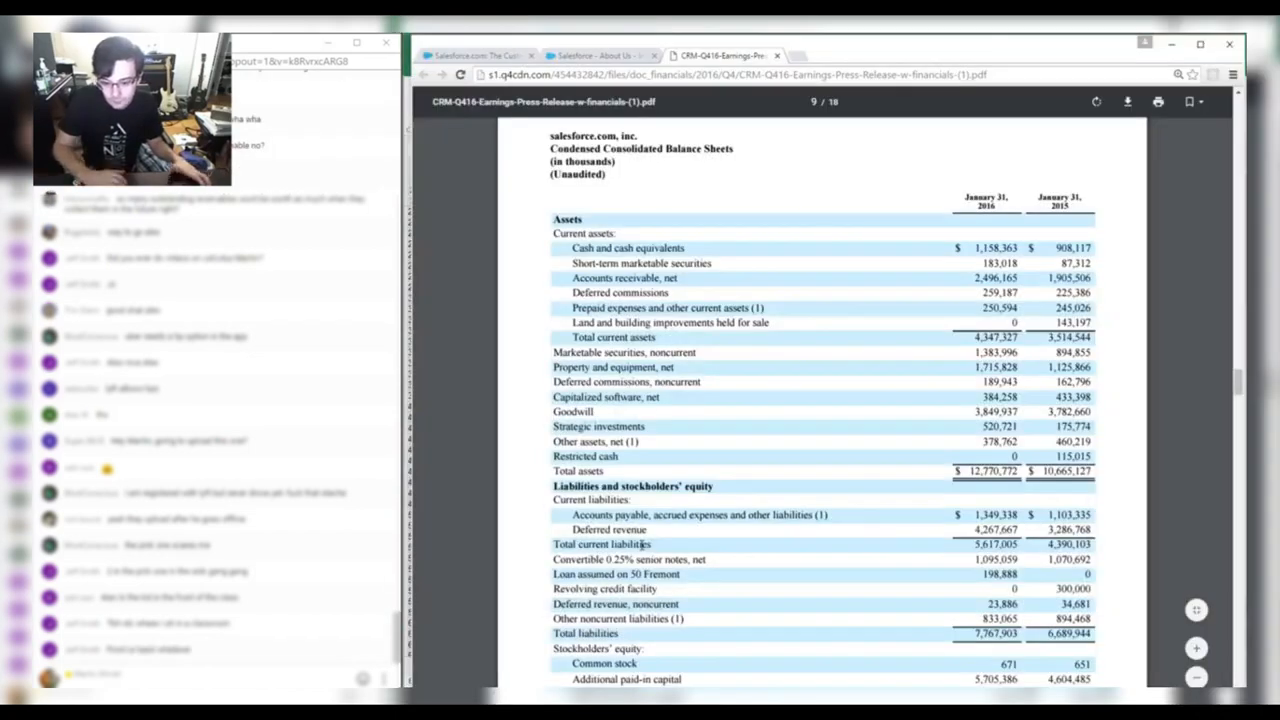
{"action": "key", "text": "alt+Tab"}
{"action": "type", "text": "34.681"}
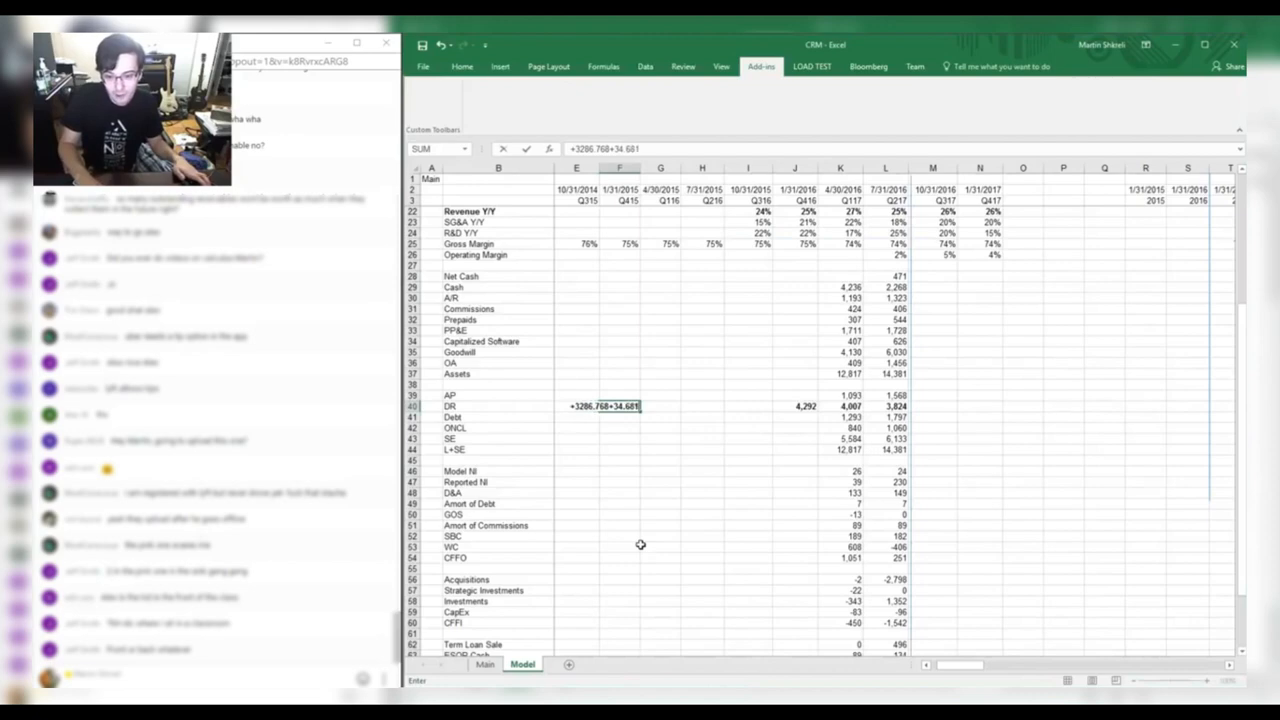
{"action": "key", "text": "Right"}
{"action": "key", "text": "ctrl+Right"}
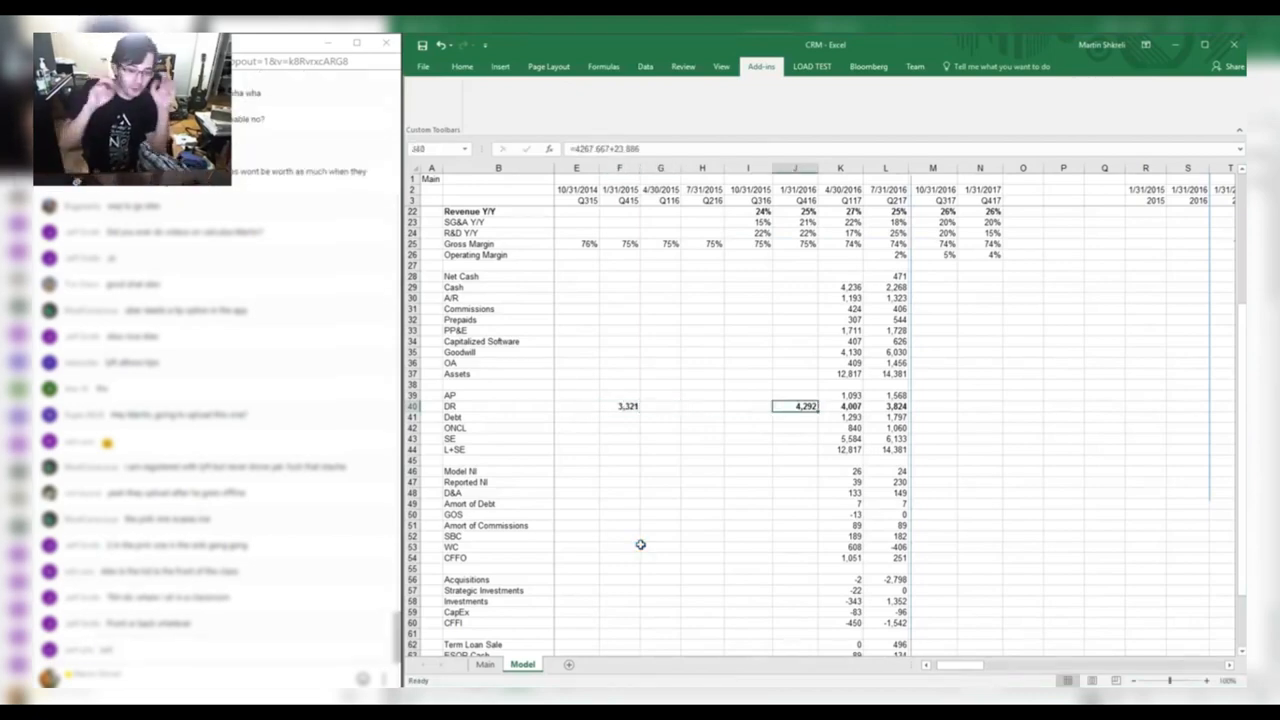
In the browser, replace the Q416 press release with the Q3 2016 earnings release and go to its enlarged balance sheet.
{"action": "key", "text": "alt+Tab"}
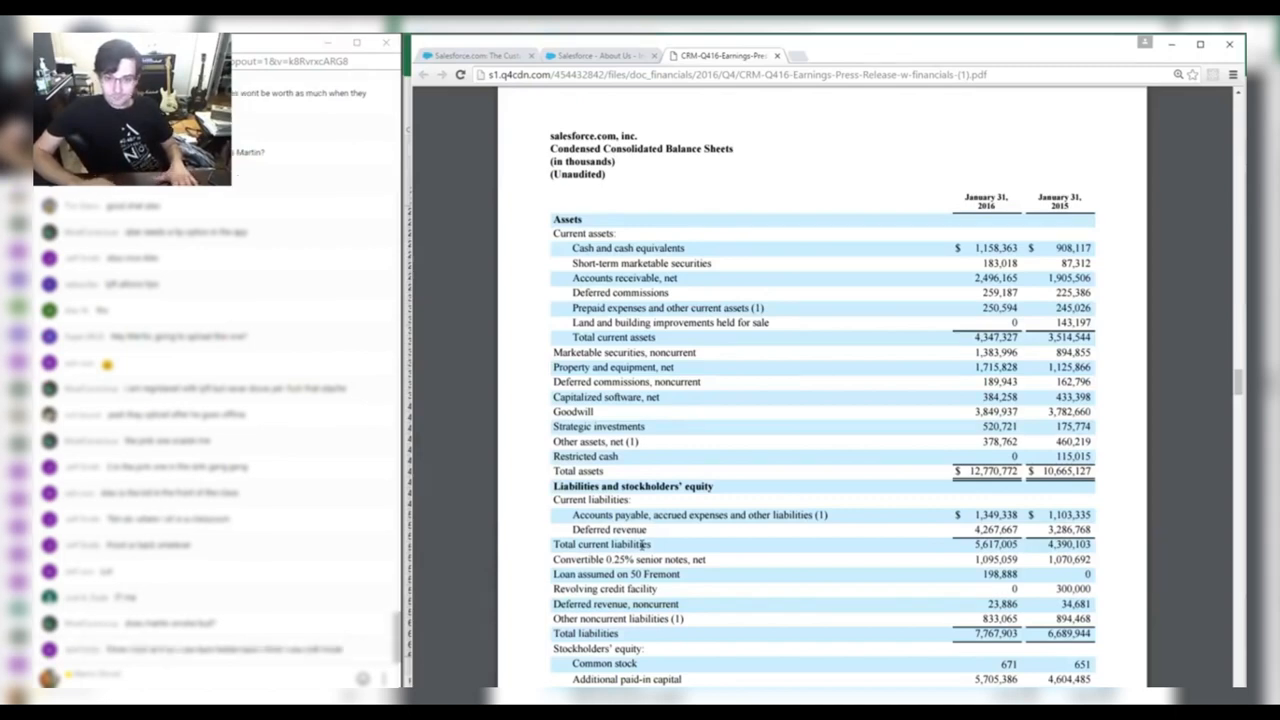
{"action": "key", "text": "ctrl+w"}
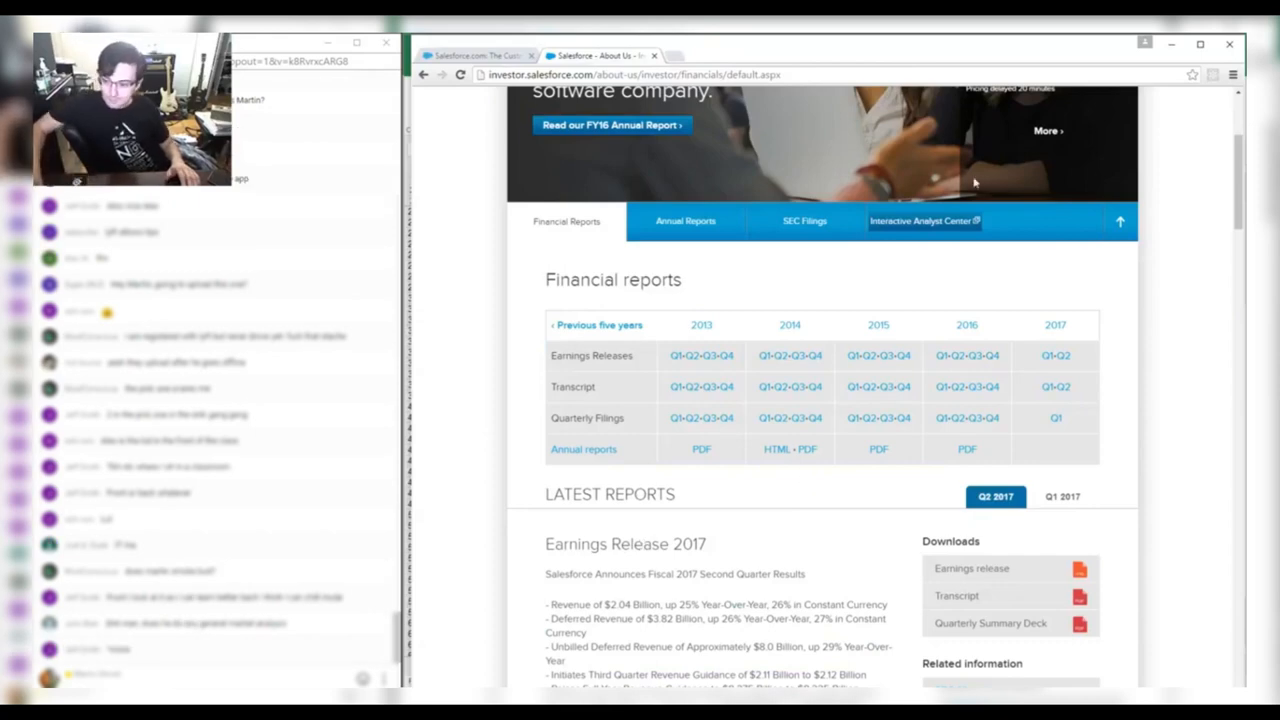
{"action": "left_click", "coordinate": [972, 357]}
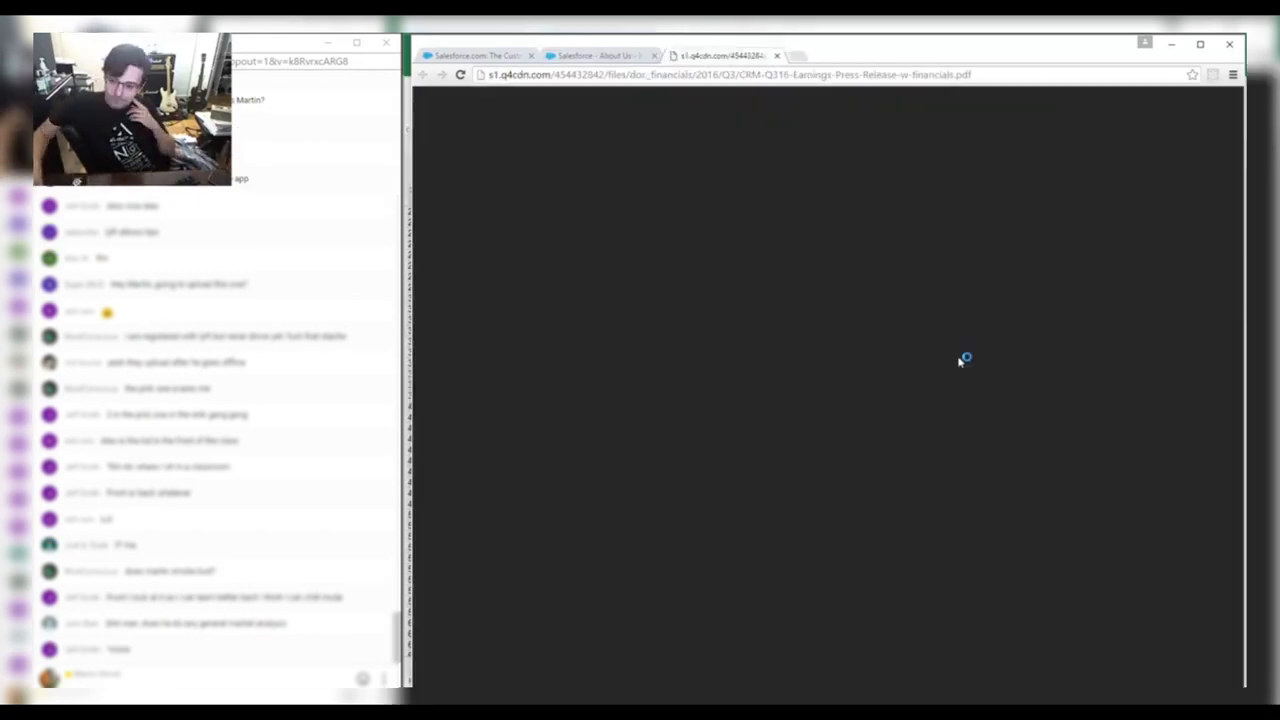
{"action": "scroll", "coordinate": [945, 347], "scroll_direction": "down", "scroll_amount": 8}
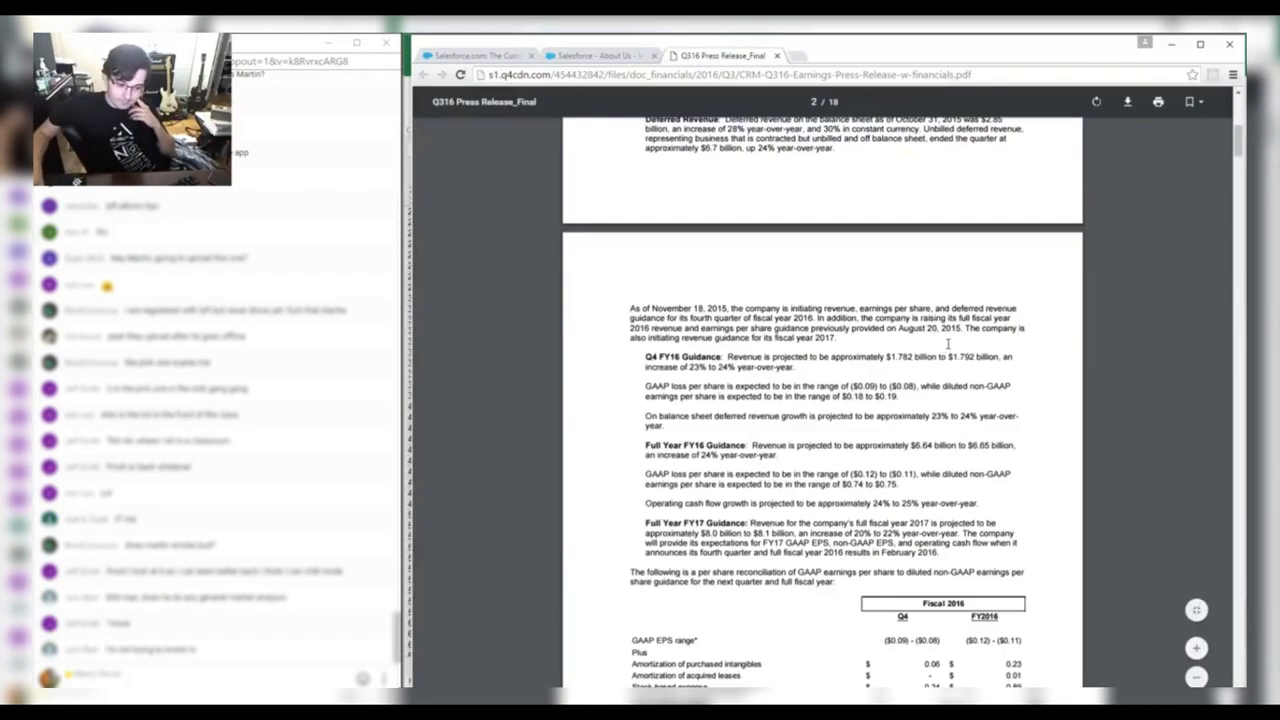
{"action": "scroll", "coordinate": [948, 343], "scroll_direction": "down", "scroll_amount": 15}
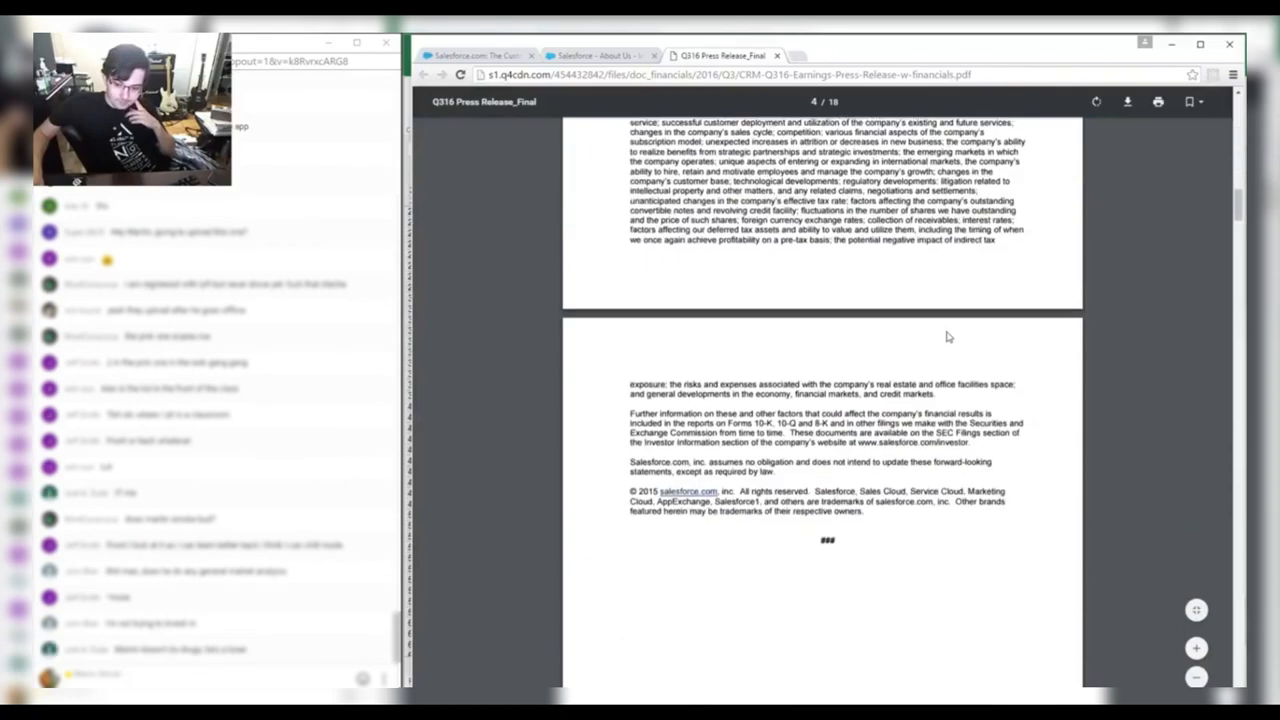
{"action": "scroll", "coordinate": [949, 336], "scroll_direction": "down", "scroll_amount": 4}
{"action": "scroll", "coordinate": [950, 330], "scroll_direction": "down", "scroll_amount": 8}
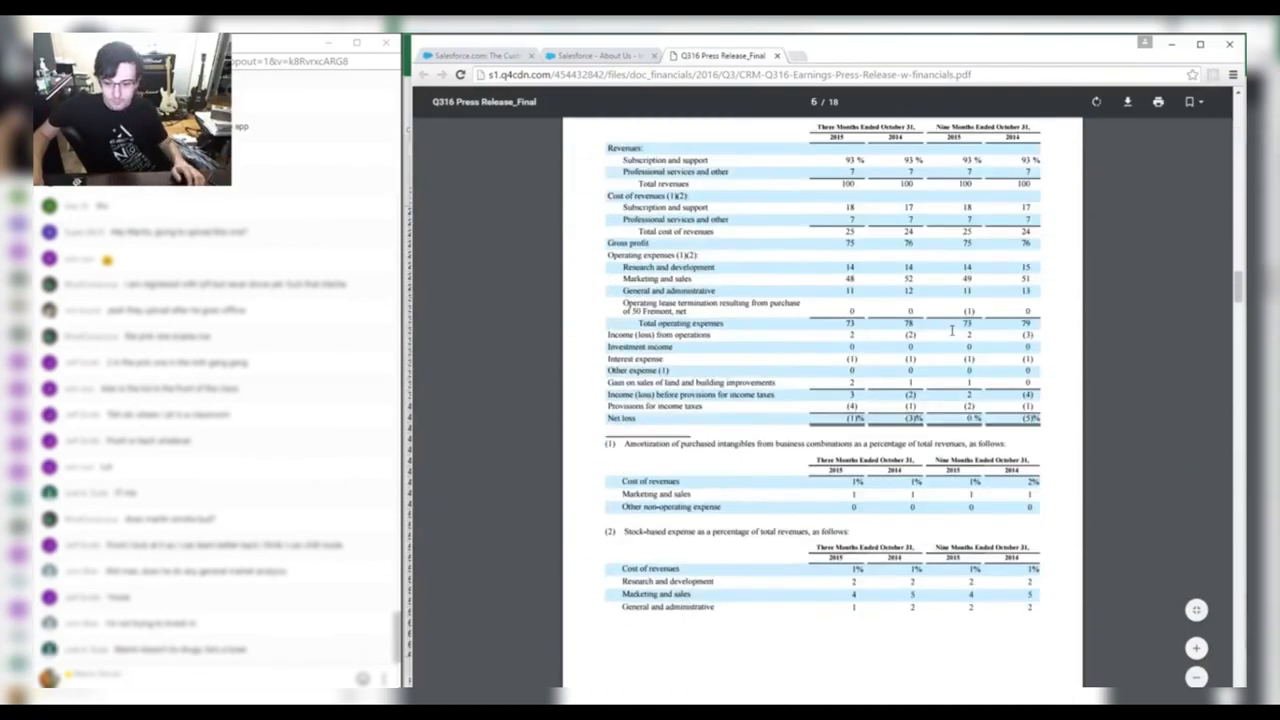
{"action": "scroll", "coordinate": [954, 337], "scroll_direction": "up", "scroll_amount": 1}
{"action": "scroll", "coordinate": [954, 337], "scroll_direction": "down", "scroll_amount": 10}
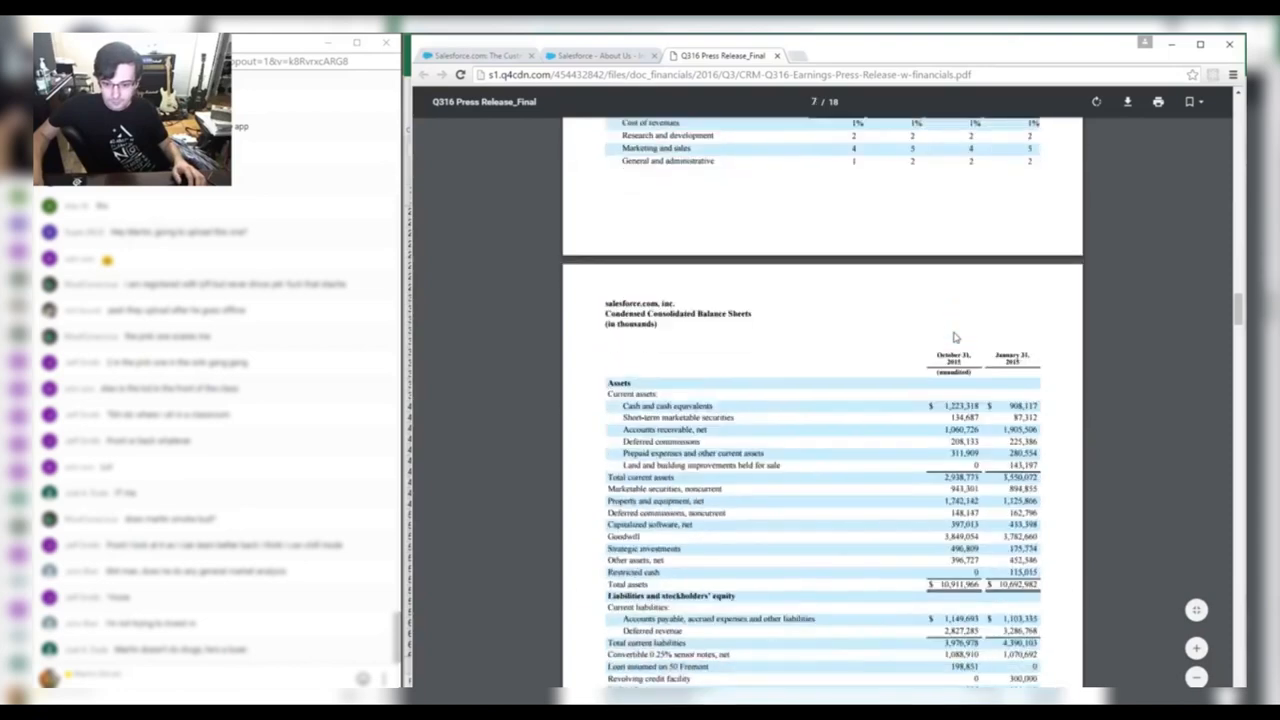
{"action": "left_click", "coordinate": [1197, 648]}
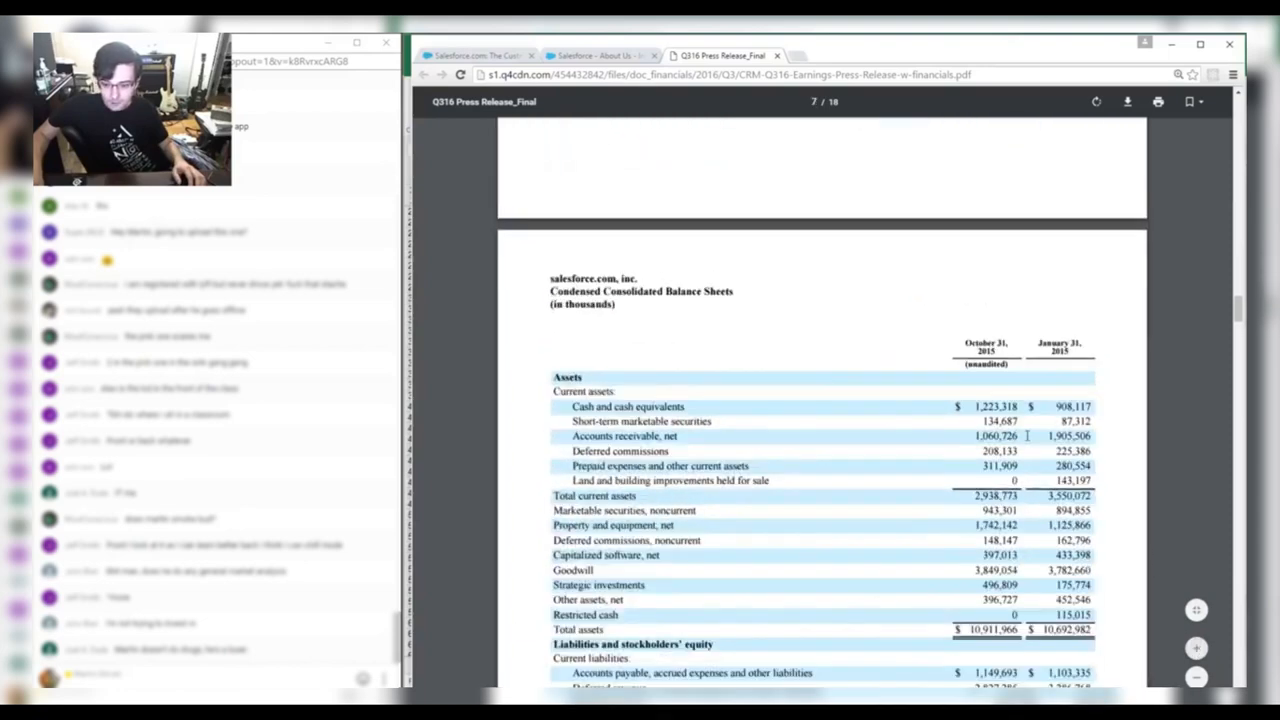
{"action": "scroll", "coordinate": [1033, 441], "scroll_direction": "down", "scroll_amount": 1}
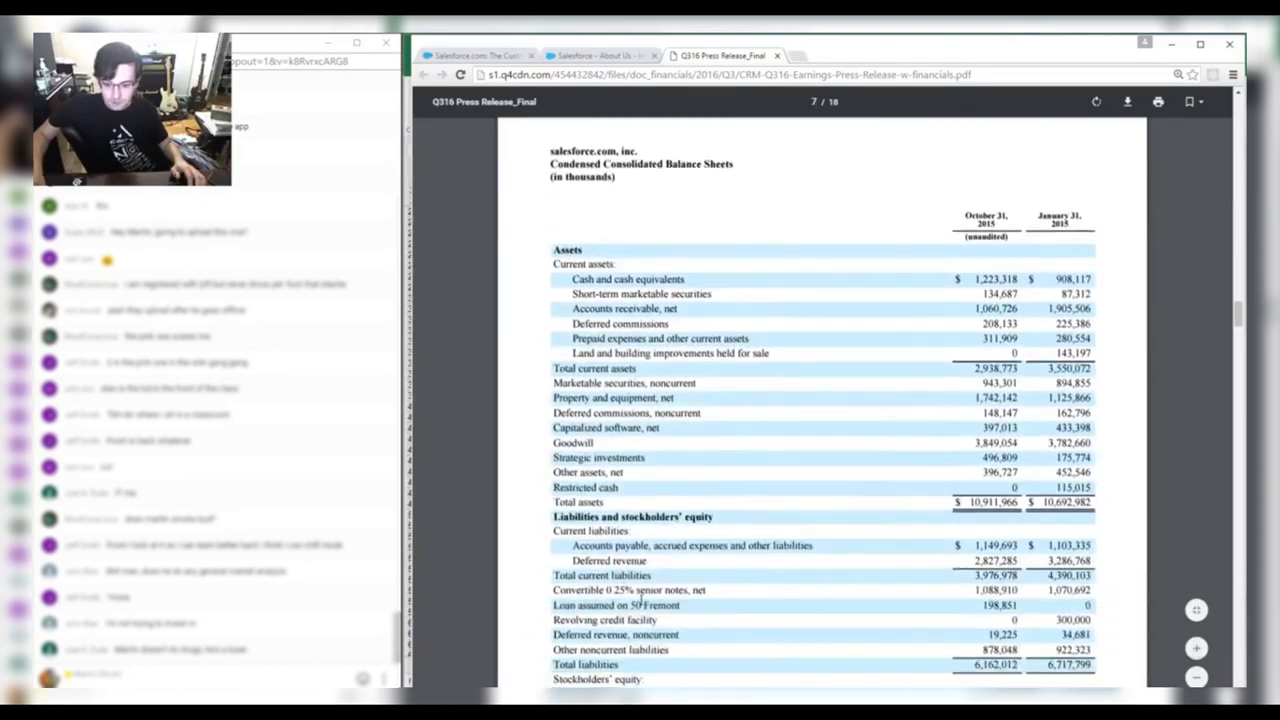
Enter the Q316 deferred revenue in I40 as =2827.285+19.225, adding the current and noncurrent October 31, 2015 balances.
{"action": "left_click_drag", "start_coordinate": [587, 634], "coordinate": [974, 576]}
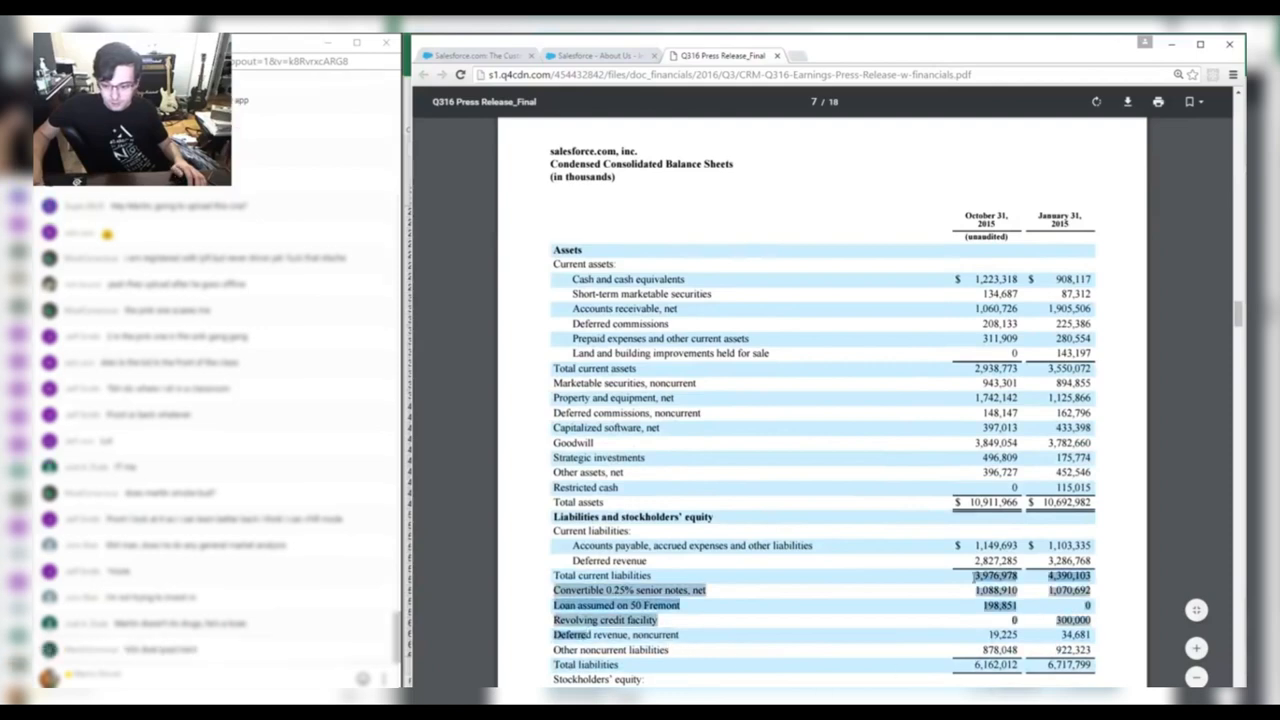
{"action": "left_click", "coordinate": [985, 562]}
{"action": "key", "text": "alt+Tab"}
{"action": "key", "text": "Left"}
{"action": "type", "text": "=2827"}
{"action": "key", "text": "alt+Tab"}
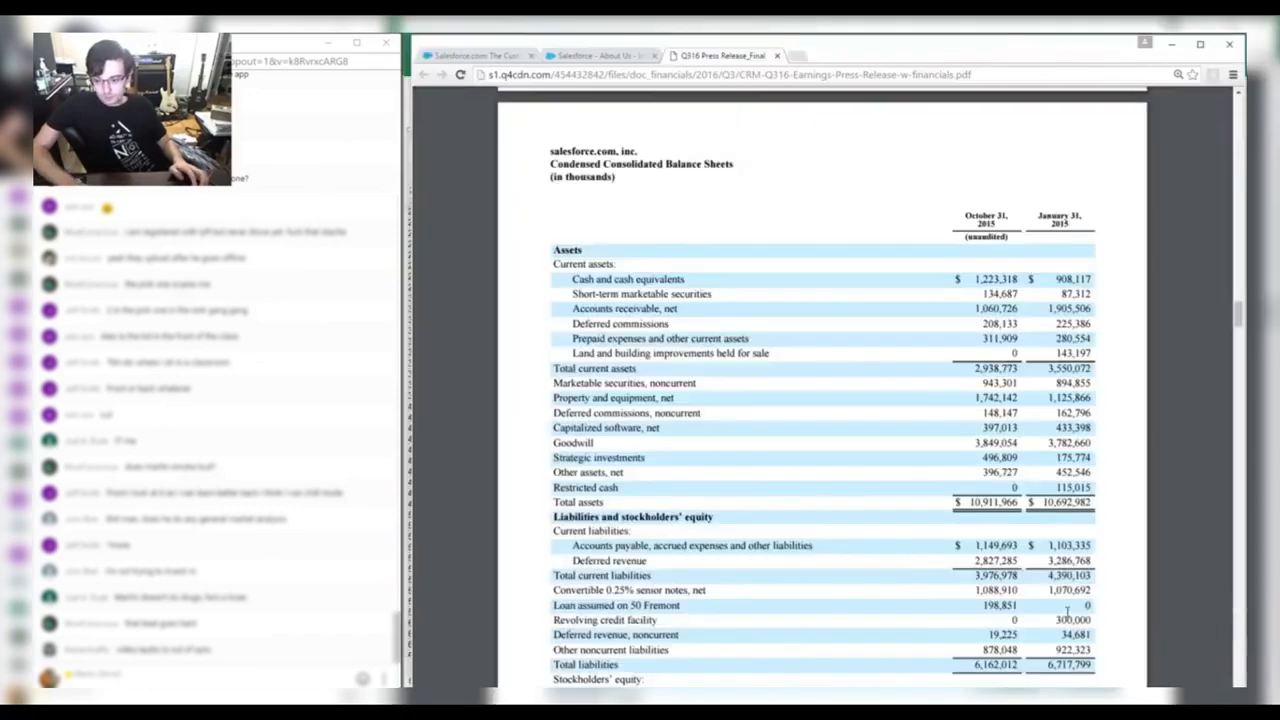
{"action": "key", "text": "alt+Tab"}
{"action": "type", "text": ".285+"}
{"action": "key", "text": "alt+Tab"}
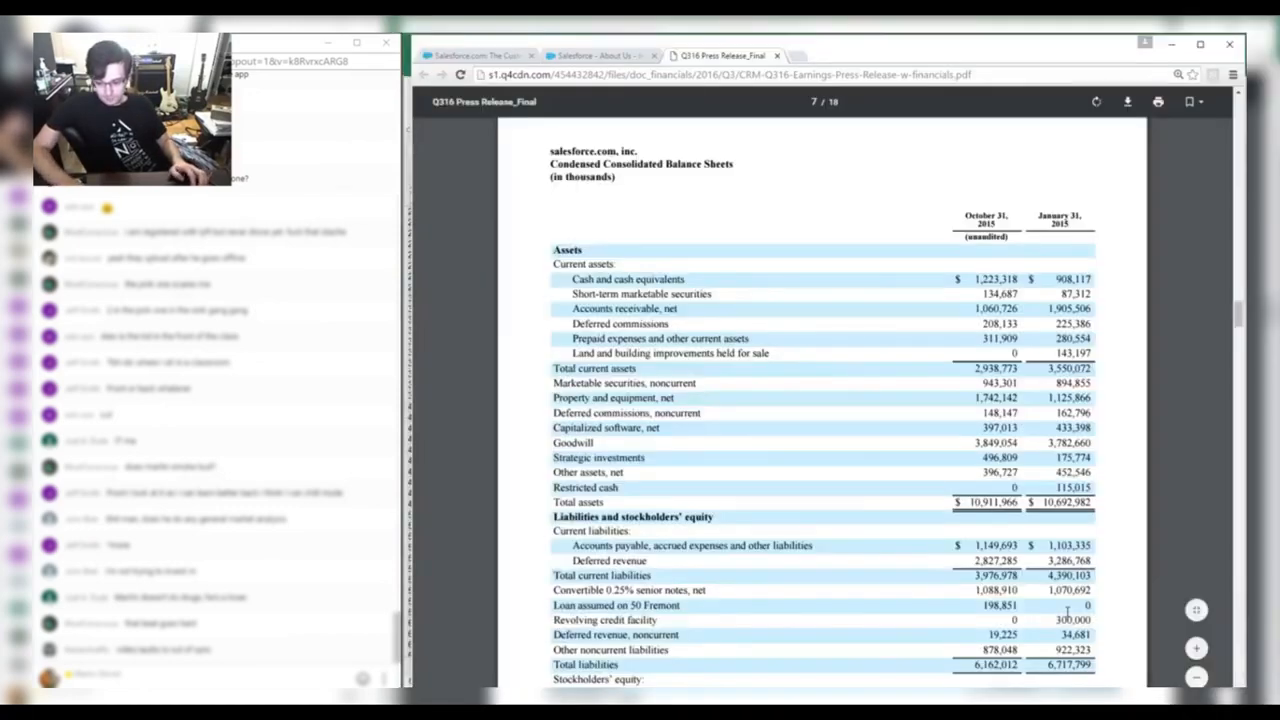
{"action": "key", "text": "alt+Tab"}
{"action": "type", "text": "19.225"}
{"action": "key", "text": "Tab"}
Compare the deferred revenue figures across the quarters from Q316 onward.
{"action": "key", "text": "Left"}
{"action": "key", "text": "Right"}
{"action": "key", "text": "Right"}
{"action": "key", "text": "Right"}
{"action": "key", "text": "Left"}
{"action": "key", "text": "Left"}
{"action": "key", "text": "Left"}
{"action": "key", "text": "Right"}
{"action": "key", "text": "Right"}
{"action": "key", "text": "Right"}
{"action": "key", "text": "Left"}
{"action": "key", "text": "Left"}
{"action": "key", "text": "Left"}
Copy the Q316 deferred revenue cell into the Q315 column at E40.
{"action": "key", "text": "ctrl+c"}
{"action": "key", "text": "Left"}
{"action": "key", "text": "Left"}
{"action": "key", "text": "Left"}
{"action": "key", "text": "Left"}
{"action": "key", "text": "ctrl+v"}
{"action": "key", "text": "Escape"}
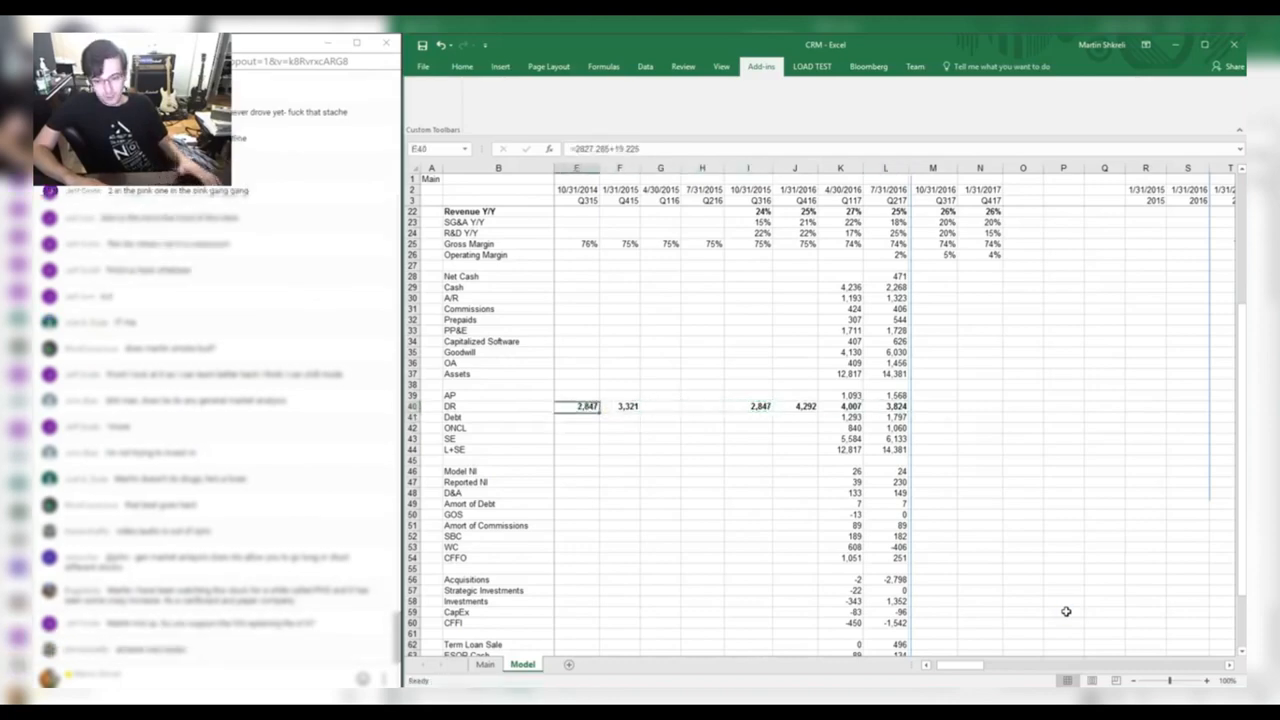
Try to fill the Q315 deferred revenue in E40 with the current and noncurrent balances from the release's January 31, 2015 column.
{"action": "key", "text": "Left"}
{"action": "key", "text": "Left"}
{"action": "key", "text": "Right"}
{"action": "key", "text": "Right"}
{"action": "key", "text": "alt+Tab"}
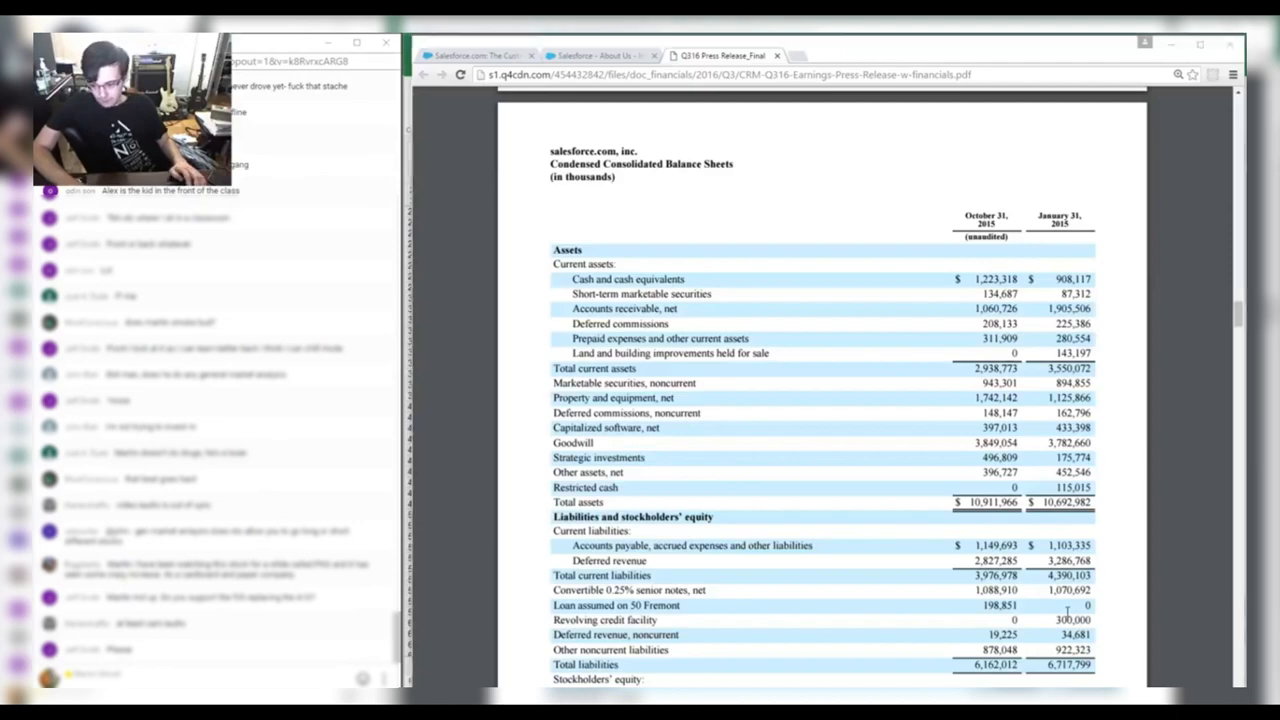
{"action": "key", "text": "alt+Tab"}
{"action": "type", "text": "+3286."}
{"action": "key", "text": "alt+Tab"}
{"action": "key", "text": "alt+Tab"}
{"action": "type", "text": "768+"}
{"action": "key", "text": "alt+Tab"}
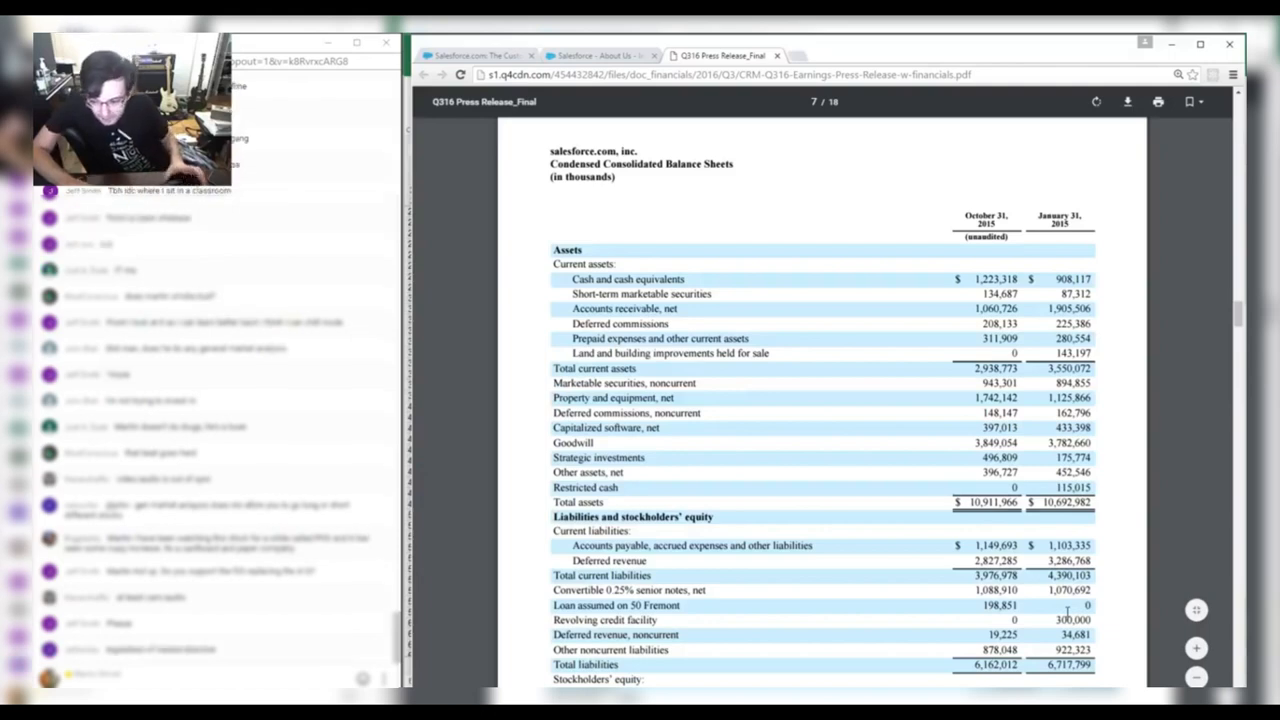
{"action": "key", "text": "alt+Tab"}
{"action": "type", "text": "34.381"}
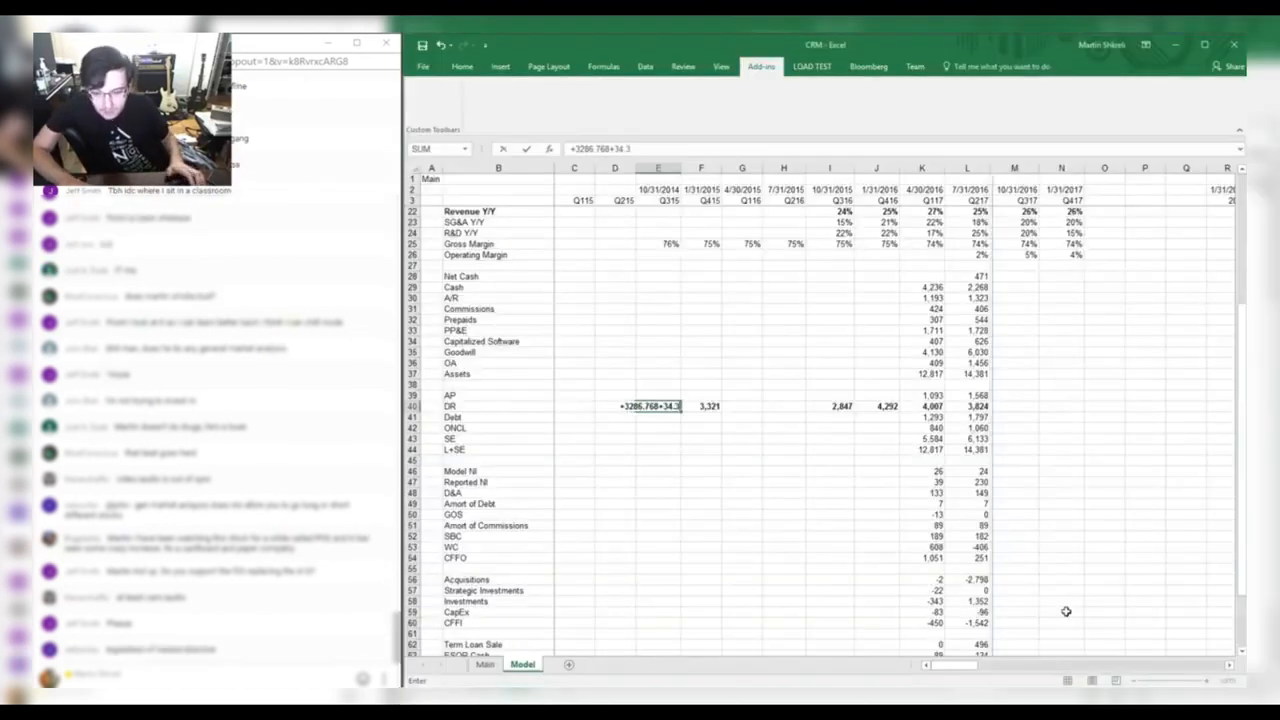
{"action": "key", "text": "Tab"}
{"action": "key", "text": "Left"}
{"action": "key", "text": "Right"}
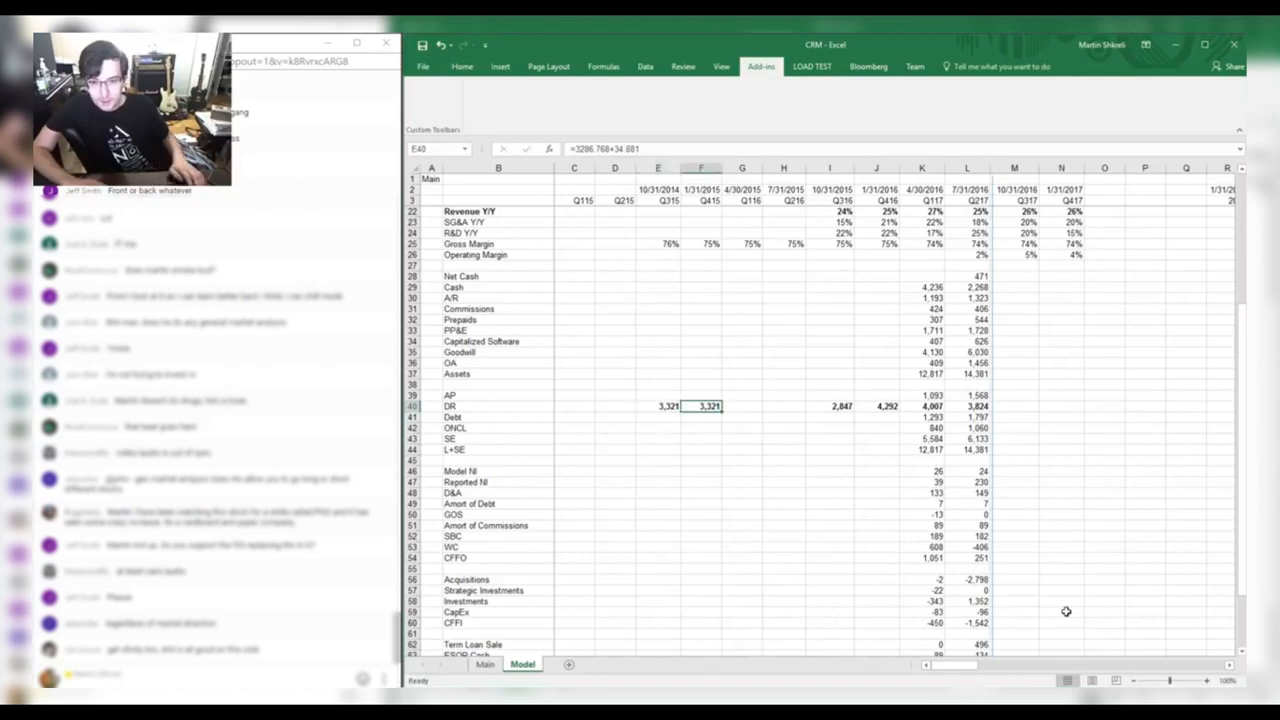
{"action": "key", "text": "Left"}
{"action": "key", "text": "Right"}
Clear the mistaken Q315 deferred revenue entry from E40.
{"action": "key", "text": "alt+Tab"}
{"action": "key", "text": "alt+Tab"}
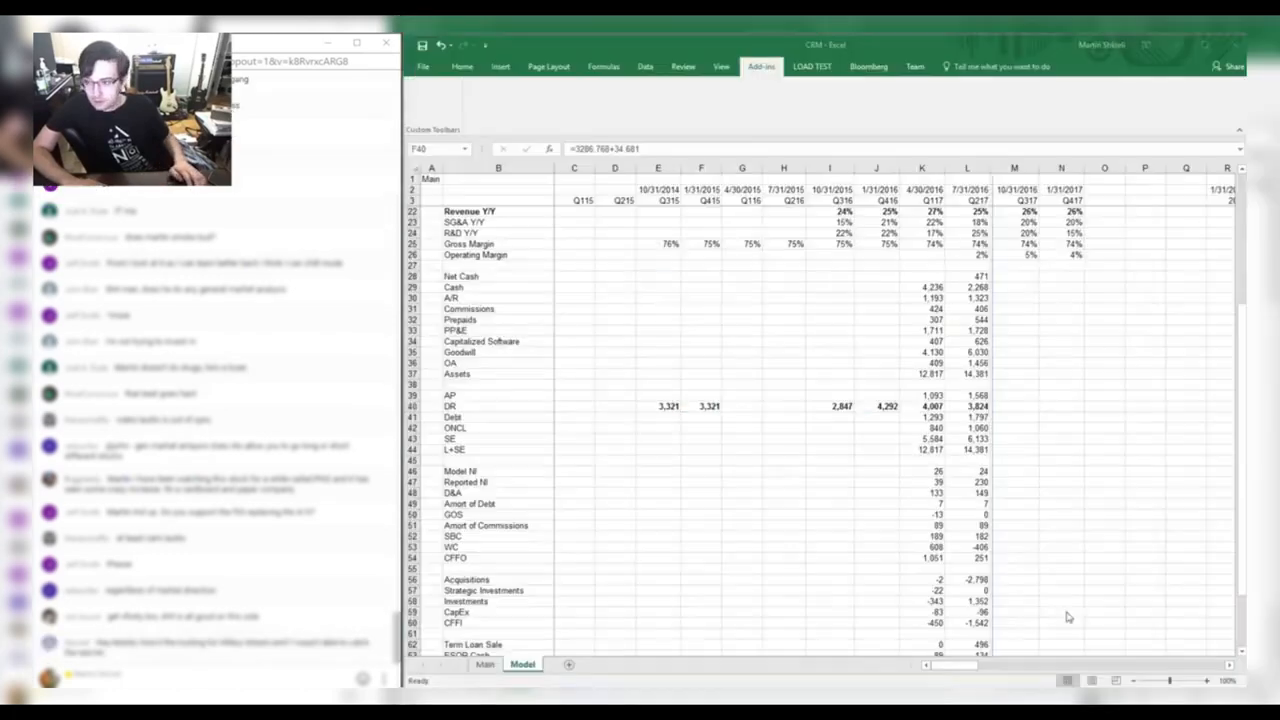
{"action": "key", "text": "Left"}
{"action": "key", "text": "Right"}
{"action": "key", "text": "Left"}
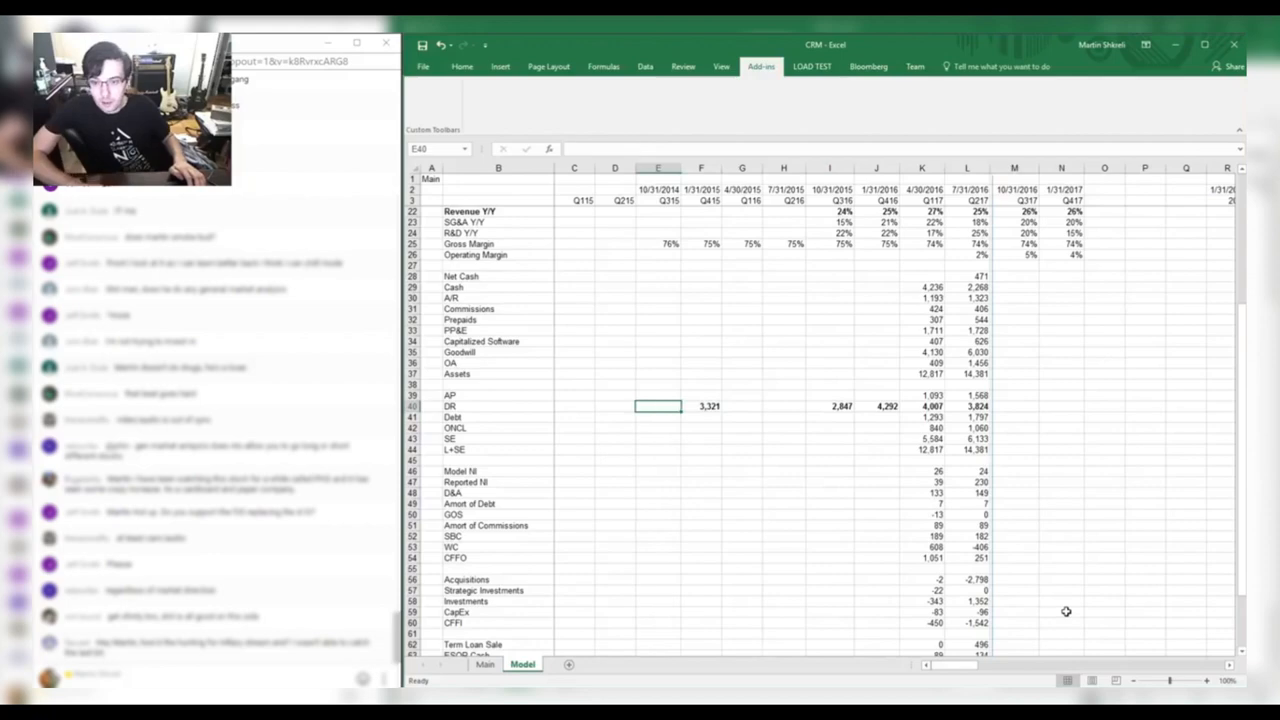
{"action": "key", "text": "Right"}
Recheck the Q316 release's balance sheet against the model and save the CRM workbook.
{"action": "key", "text": "alt+Tab"}
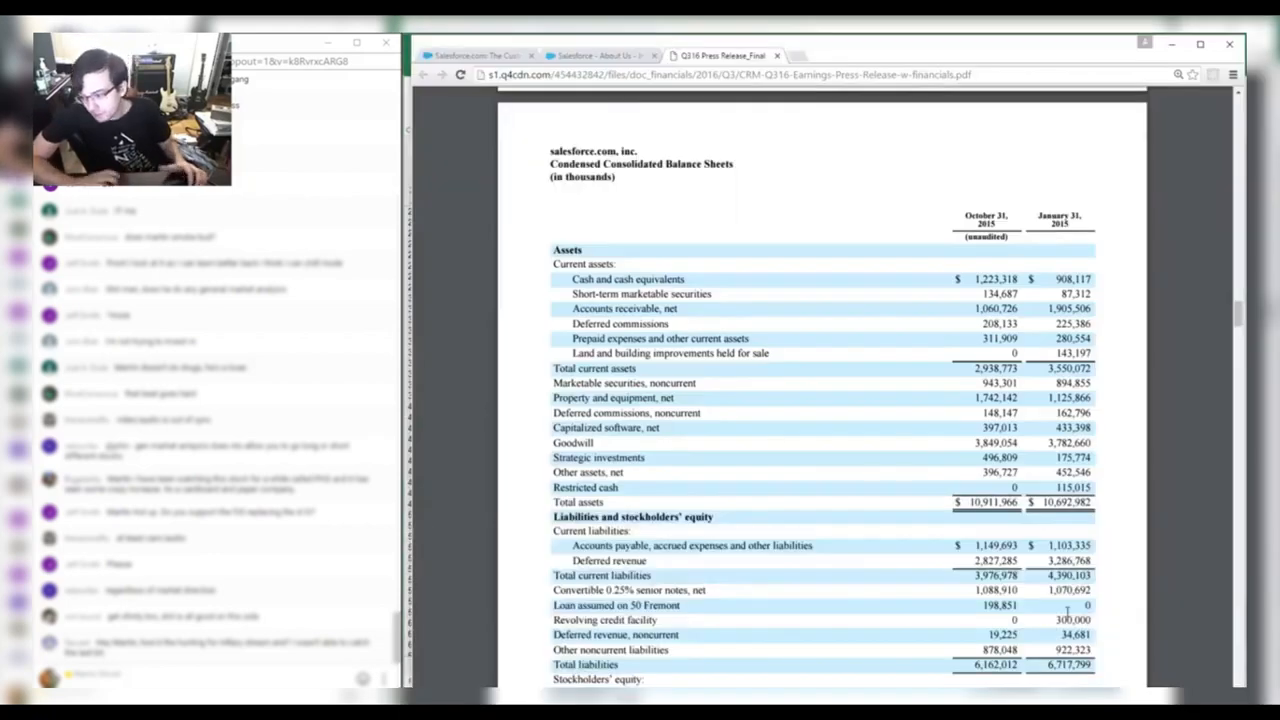
{"action": "key", "text": "alt+Tab"}
{"action": "key", "text": "alt+Tab"}
{"action": "key", "text": "alt+Tab"}
{"action": "key", "text": "alt+Tab"}
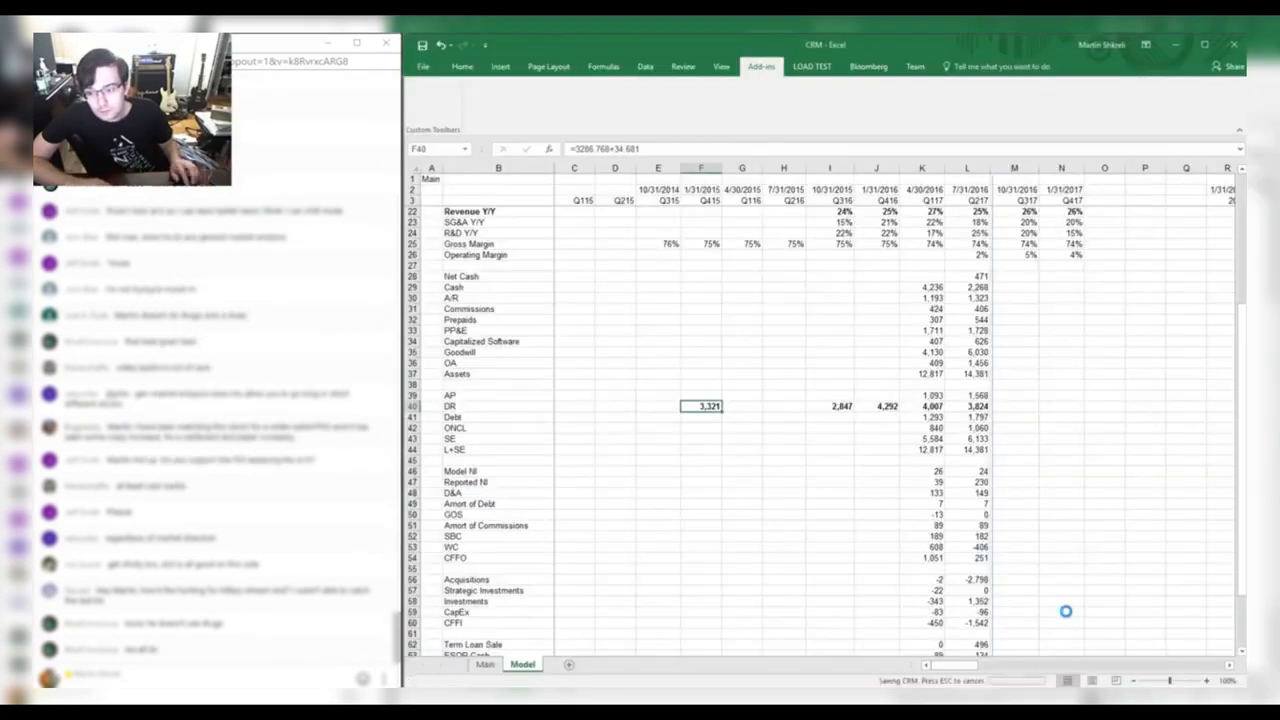
Close the Q316 release and open the fiscal 2016 second-quarter earnings release at its balance sheet's deferred revenue lines.
{"action": "key", "text": "alt+Tab"}
{"action": "key", "text": "ctrl+w"}
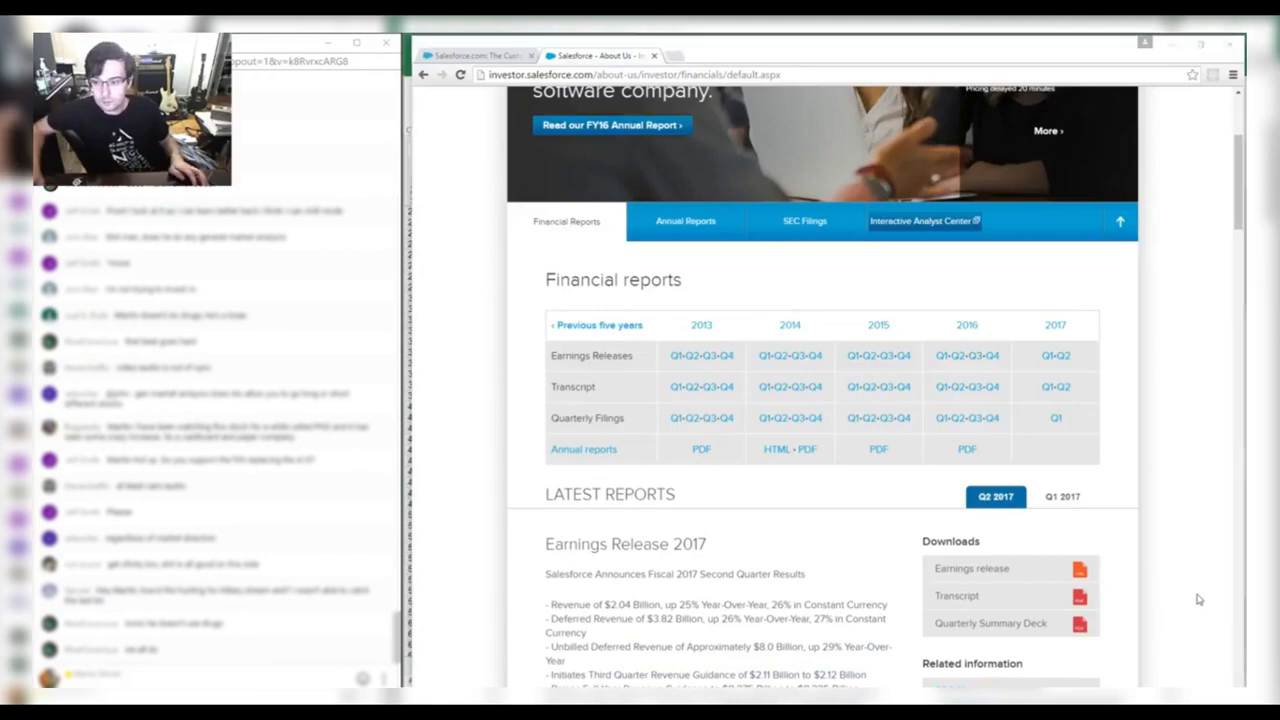
{"action": "key", "text": "alt+Tab"}
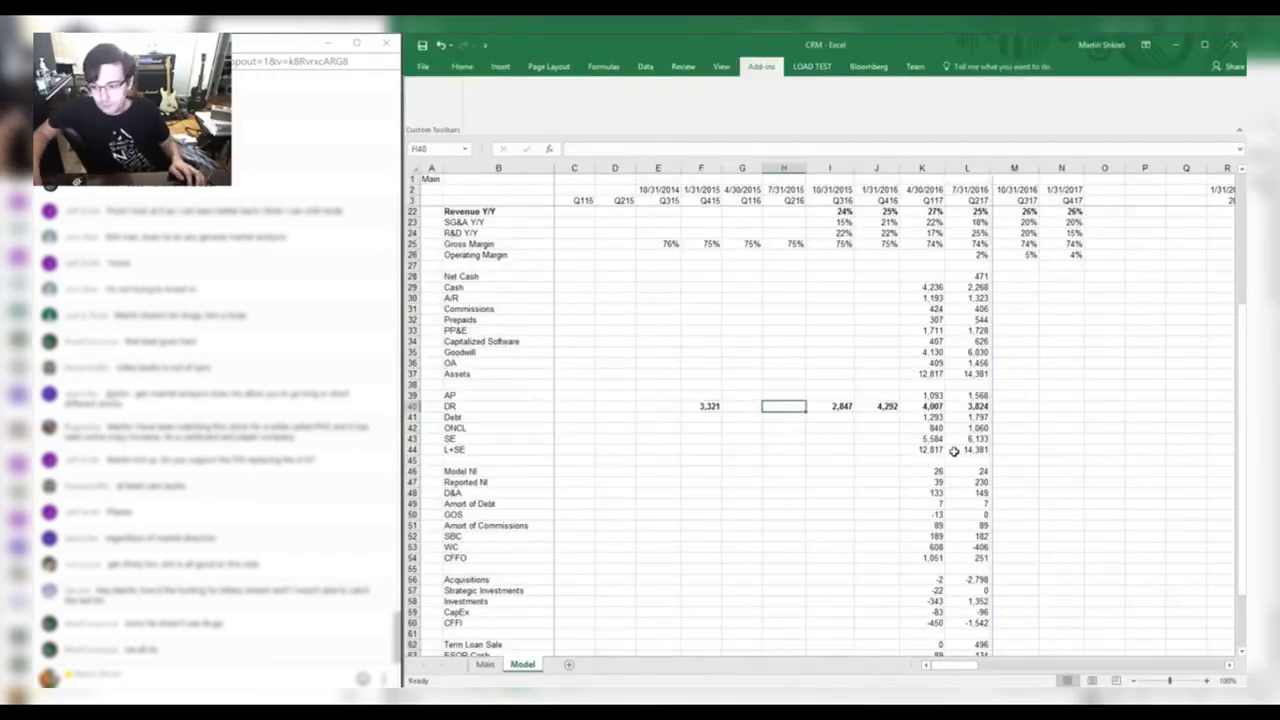
{"action": "key", "text": "alt+Tab"}
{"action": "left_click", "coordinate": [960, 356]}
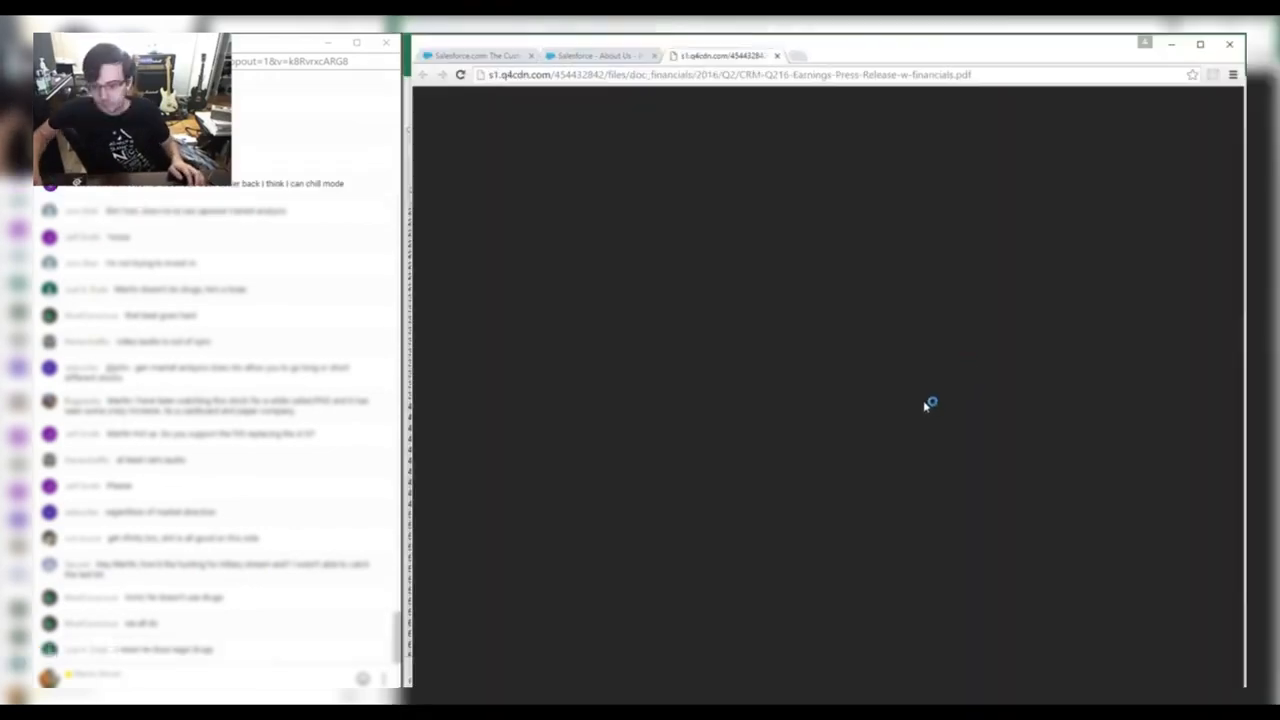
{"action": "scroll", "coordinate": [847, 478], "scroll_direction": "down", "scroll_amount": 20}
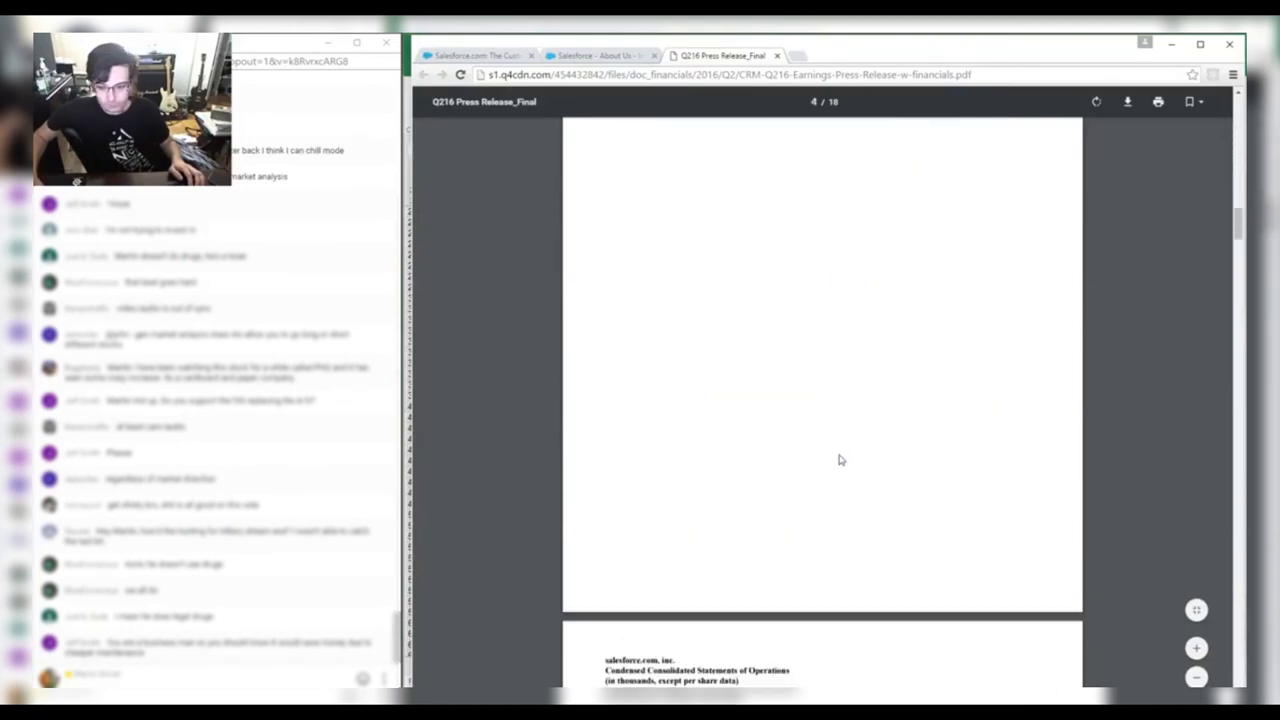
{"action": "scroll", "coordinate": [848, 441], "scroll_direction": "down", "scroll_amount": 12}
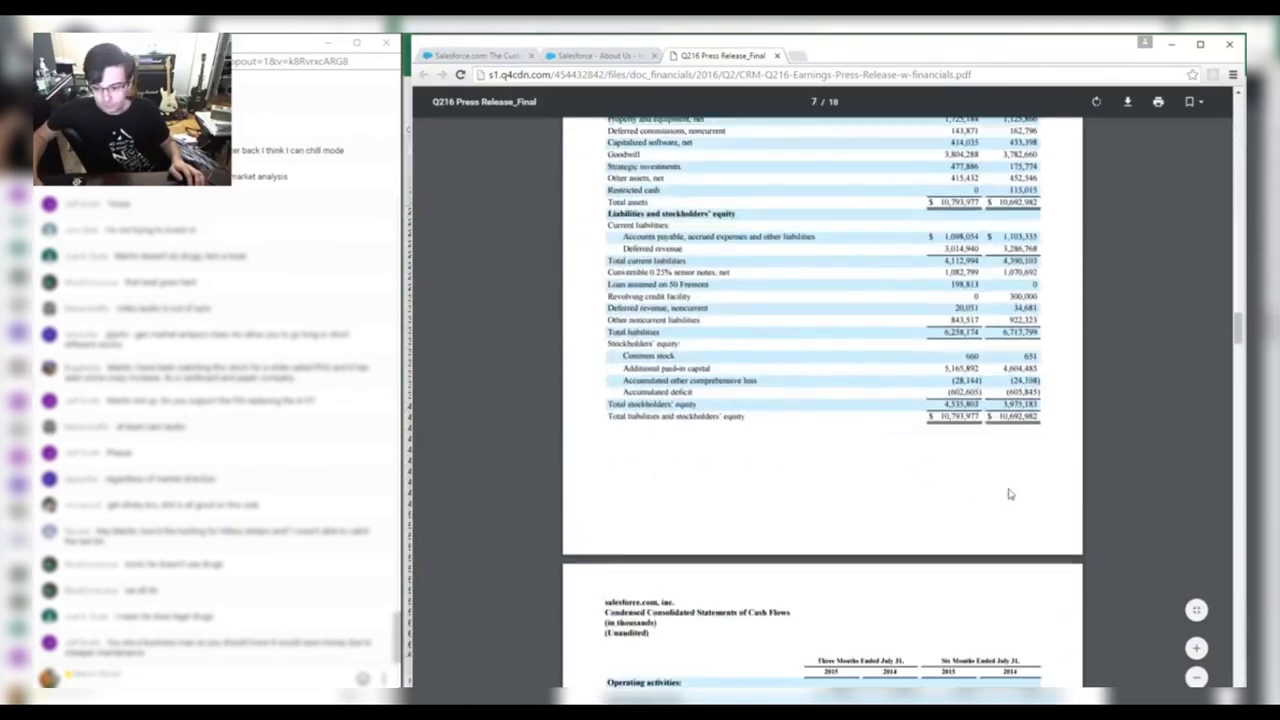
{"action": "double_click", "coordinate": [1196, 648]}
{"action": "scroll", "coordinate": [897, 501], "scroll_direction": "up", "scroll_amount": 6}
{"action": "scroll", "coordinate": [897, 501], "scroll_direction": "down", "scroll_amount": 4}
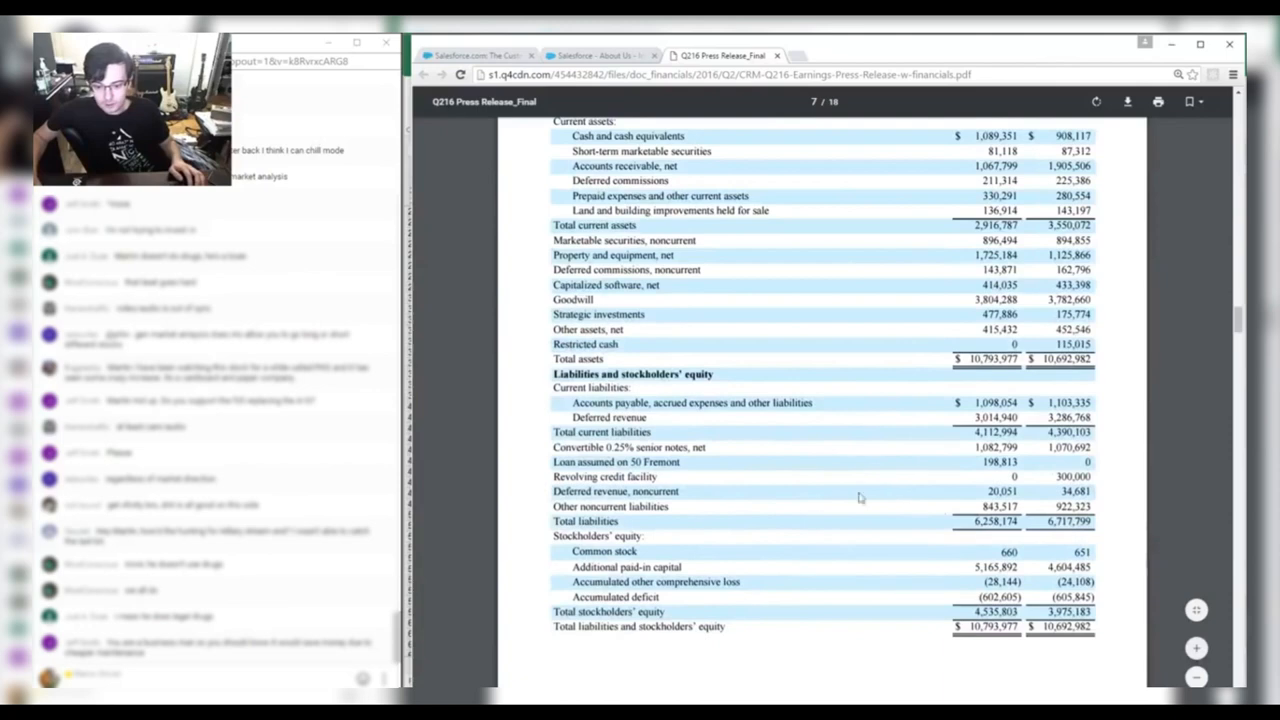
{"action": "left_click_drag", "start_coordinate": [565, 491], "coordinate": [1016, 506]}
Enter the Q216 deferred revenue in H40 as the sum of the current and noncurrent balances, 3014.940+20.051.
{"action": "key", "text": "alt+Tab"}
{"action": "type", "text": "=3015"}
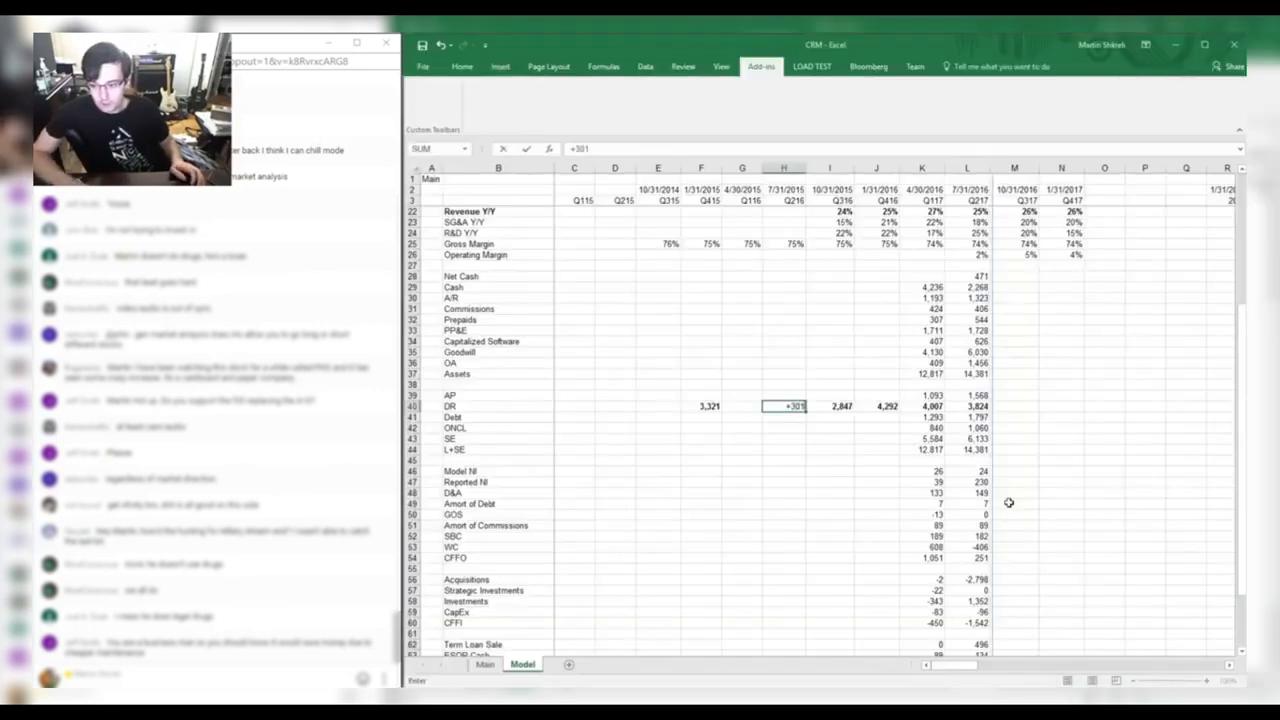
{"action": "key", "text": "alt+Tab"}
{"action": "key", "text": "alt+Tab"}
{"action": "type", "text": "."}
{"action": "key", "text": "alt+Tab"}
{"action": "key", "text": "alt+Tab"}
{"action": "type", "text": "940+"}
{"action": "key", "text": "alt+Tab"}
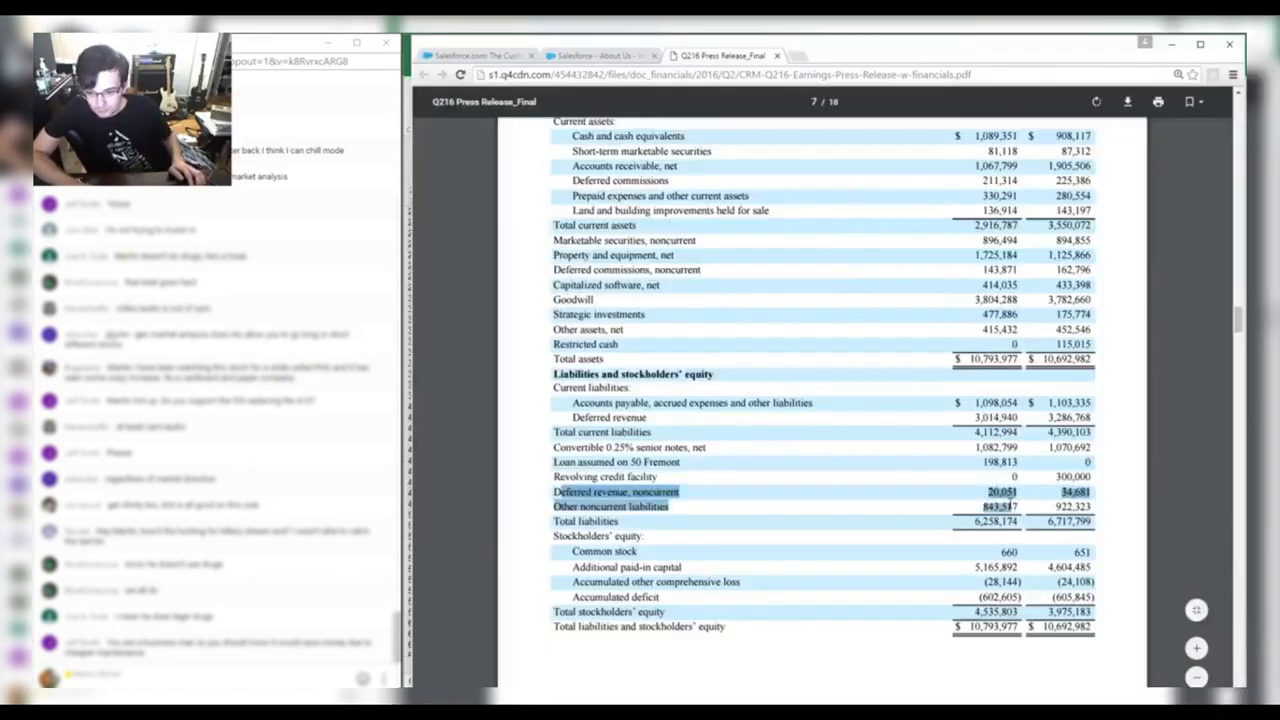
{"action": "key", "text": "alt+Tab"}
{"action": "type", "text": "20.051"}
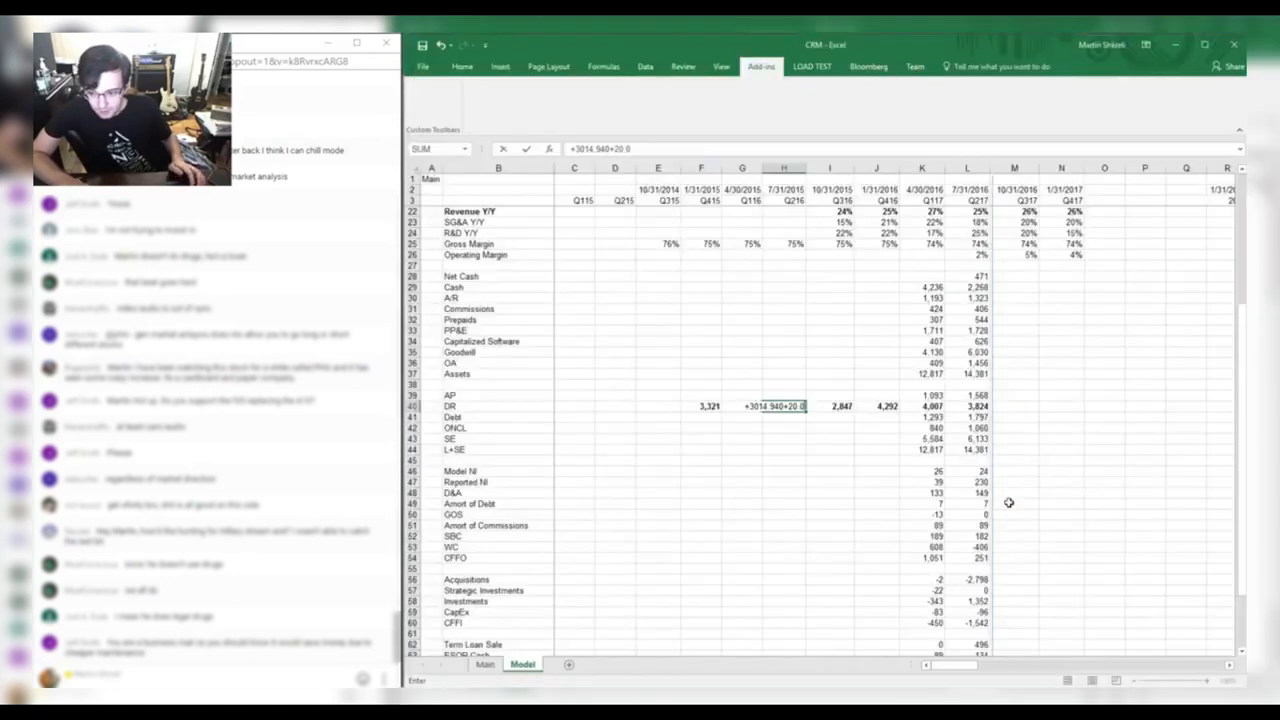
{"action": "key", "text": "Return"}
{"action": "key", "text": "Up"}
{"action": "key", "text": "F2"}
{"action": "key", "text": "Return"}
{"action": "key", "text": "Up"}
Recheck the Q216 release's balance sheet against the model's empty Q116 deferred revenue cell, and close the release.
{"action": "key", "text": "alt+Tab"}
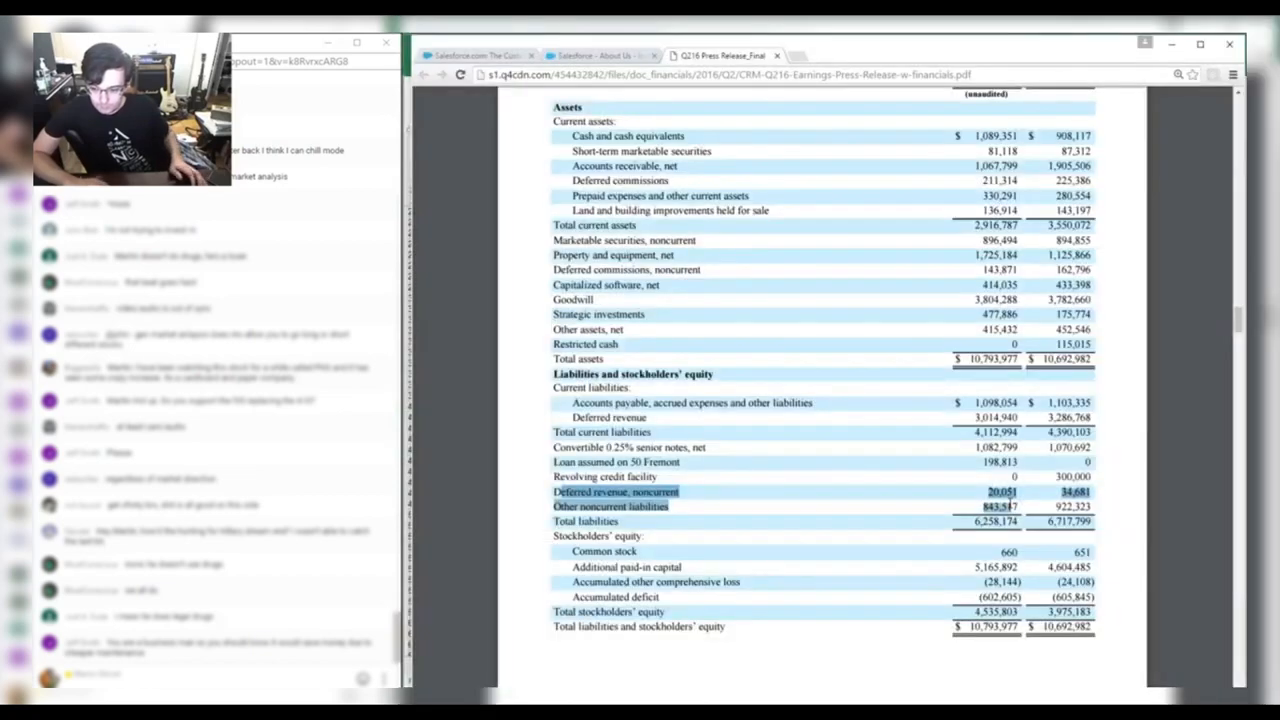
{"action": "scroll", "coordinate": [1013, 506], "scroll_direction": "up", "scroll_amount": 1}
{"action": "key", "text": "alt+Tab"}
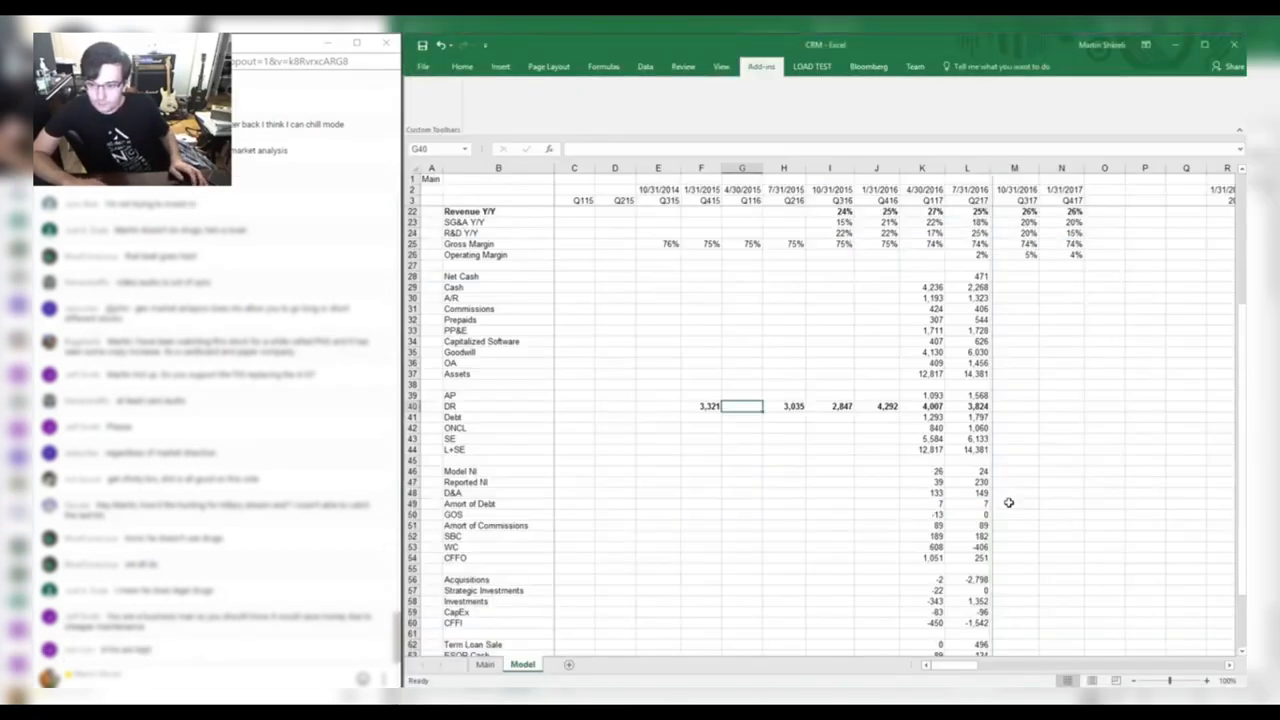
{"action": "key", "text": "alt+Tab"}
{"action": "key", "text": "alt+Tab"}
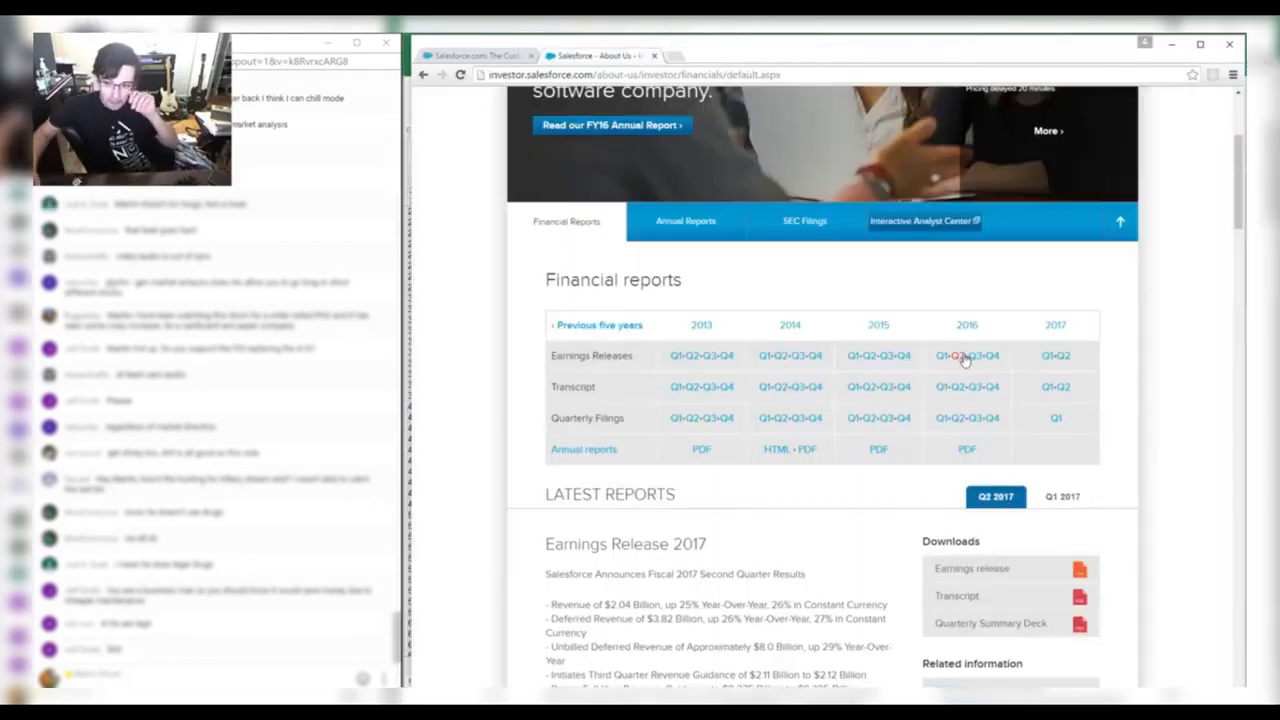
{"action": "key", "text": "alt+Tab"}
Examine the deferred revenue row from the recent quarters across to the annual forecast columns.
{"action": "key", "text": "Right"}
{"action": "key", "text": "Right"}
{"action": "key", "text": "Right"}
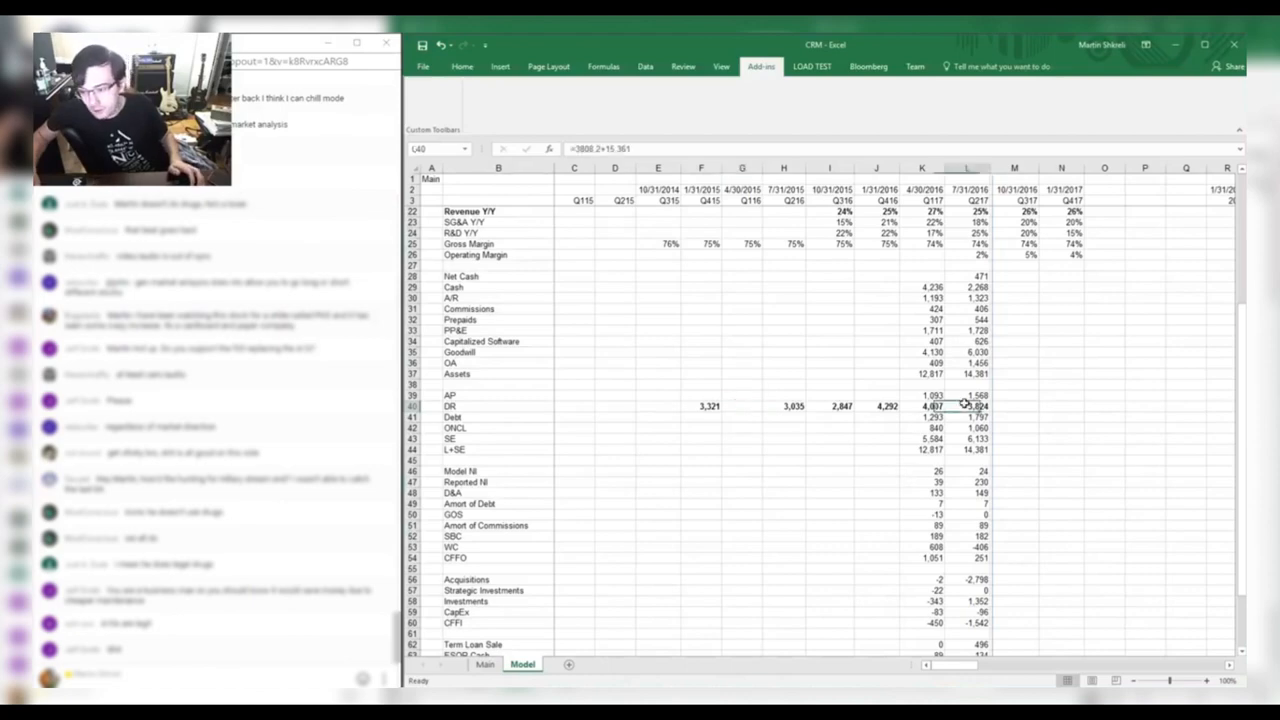
{"action": "key", "text": "Right"}
{"action": "key", "text": "Right"}
{"action": "key", "text": "Right"}
{"action": "key", "text": "Right"}
{"action": "key", "text": "Right"}
{"action": "key", "text": "Right"}
{"action": "key", "text": "Right"}
{"action": "key", "text": "Right"}
{"action": "key", "text": "Right"}
{"action": "key", "text": "Right"}
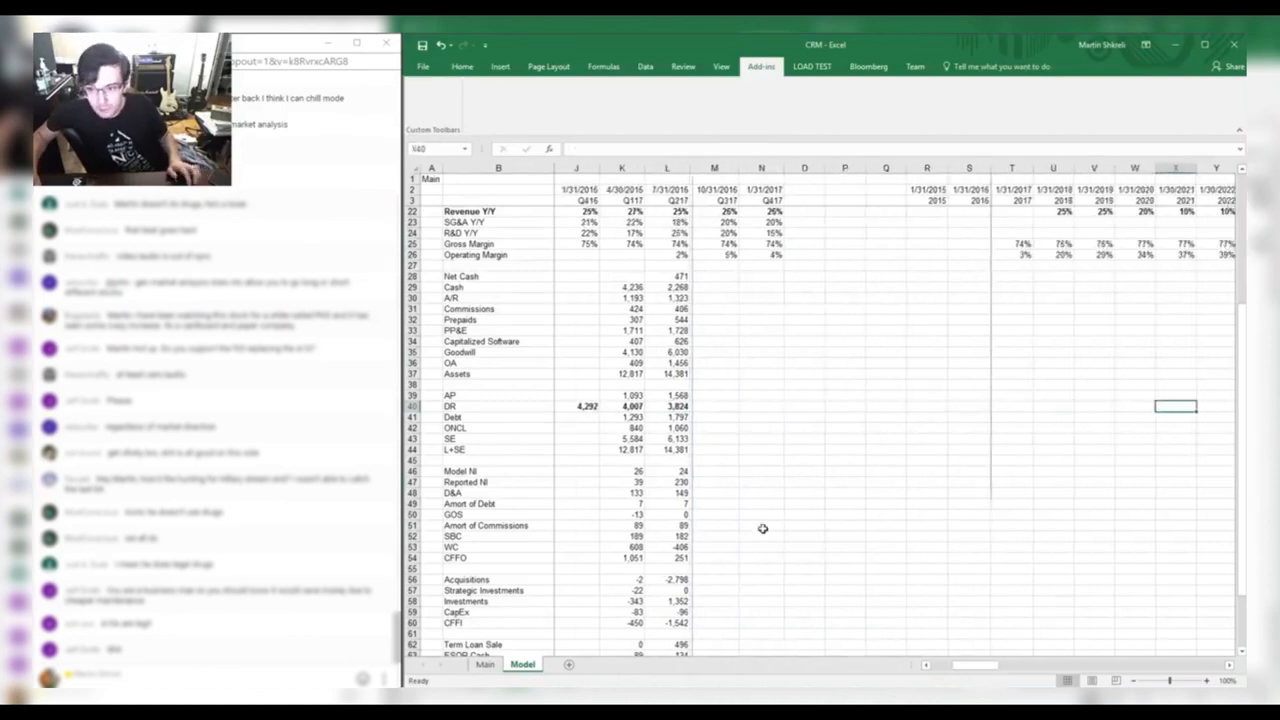
{"action": "scroll", "coordinate": [860, 472], "scroll_direction": "up", "scroll_amount": 6}
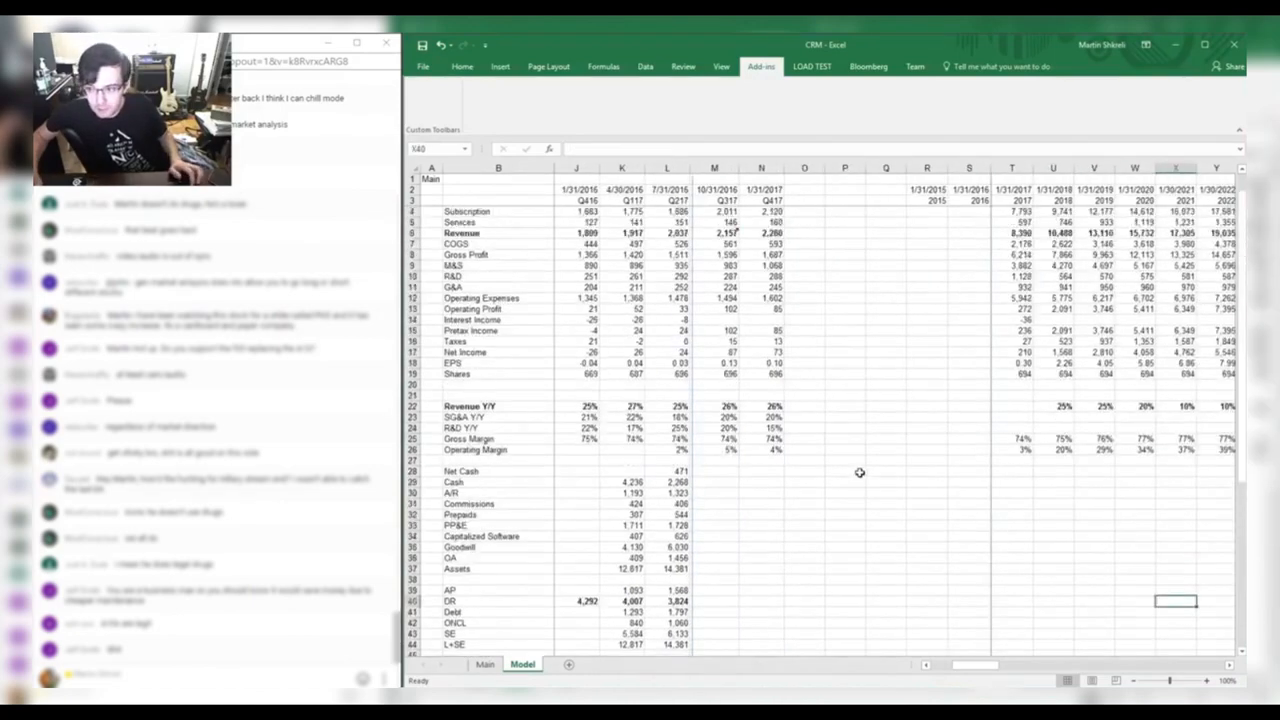
Examine the annual forecast from the subscription row out to the valuation block with maturity, discount, NPV and share value.
{"action": "left_click", "coordinate": [1044, 211]}
{"action": "key", "text": "Right"}
{"action": "key", "text": "Right"}
{"action": "key", "text": "Right"}
{"action": "key", "text": "Right"}
{"action": "key", "text": "Right"}
{"action": "key", "text": "Right"}
{"action": "key", "text": "Right"}
{"action": "key", "text": "Right"}
{"action": "key", "text": "Right"}
{"action": "key", "text": "Right"}
{"action": "key", "text": "Right"}
{"action": "key", "text": "Right"}
{"action": "key", "text": "Right"}
{"action": "key", "text": "Right"}
{"action": "key", "text": "Right"}
{"action": "key", "text": "Right"}
{"action": "key", "text": "Right"}
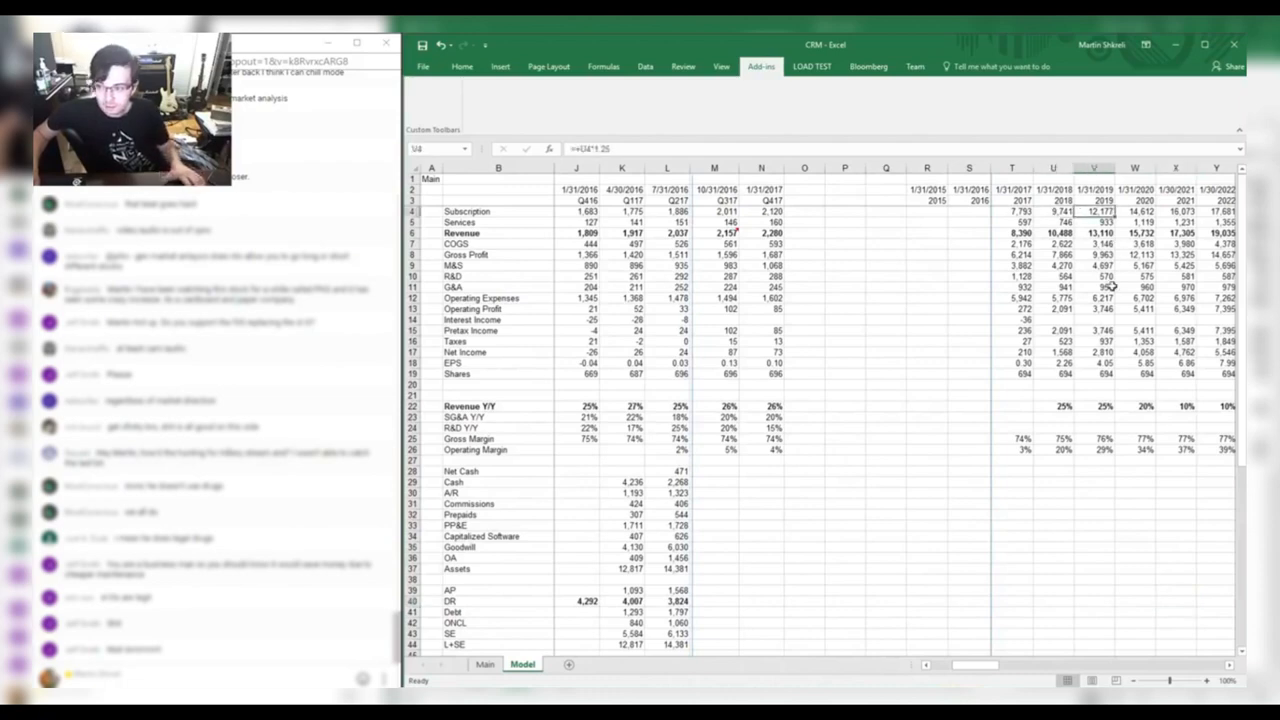
{"action": "key", "text": "Down"}
{"action": "key", "text": "Down"}
{"action": "key", "text": "Down"}
{"action": "key", "text": "Down"}
{"action": "key", "text": "Down"}
{"action": "key", "text": "Down"}
{"action": "key", "text": "Down"}
{"action": "key", "text": "Down"}
{"action": "key", "text": "Down"}
{"action": "key", "text": "Down"}
{"action": "key", "text": "Down"}
{"action": "key", "text": "Down"}
{"action": "key", "text": "Down"}
{"action": "key", "text": "Down"}
{"action": "key", "text": "Down"}
{"action": "key", "text": "Down"}
{"action": "key", "text": "Down"}
{"action": "key", "text": "Down"}
{"action": "key", "text": "Down"}
{"action": "key", "text": "Down"}
{"action": "key", "text": "Down"}
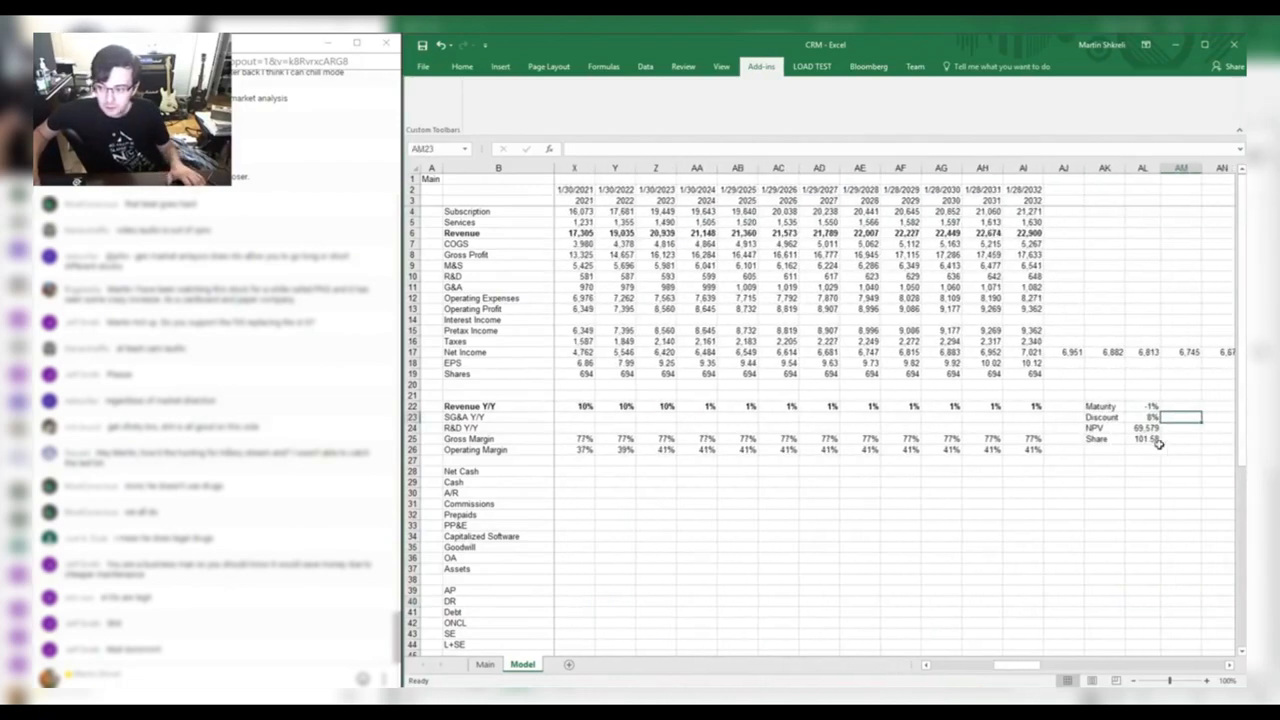
Review the yearly growth and margin projections, the valuation's discount rate, and the Main sheet's market cap and EV figures.
{"action": "left_click_drag", "start_coordinate": [1036, 473], "coordinate": [562, 376]}
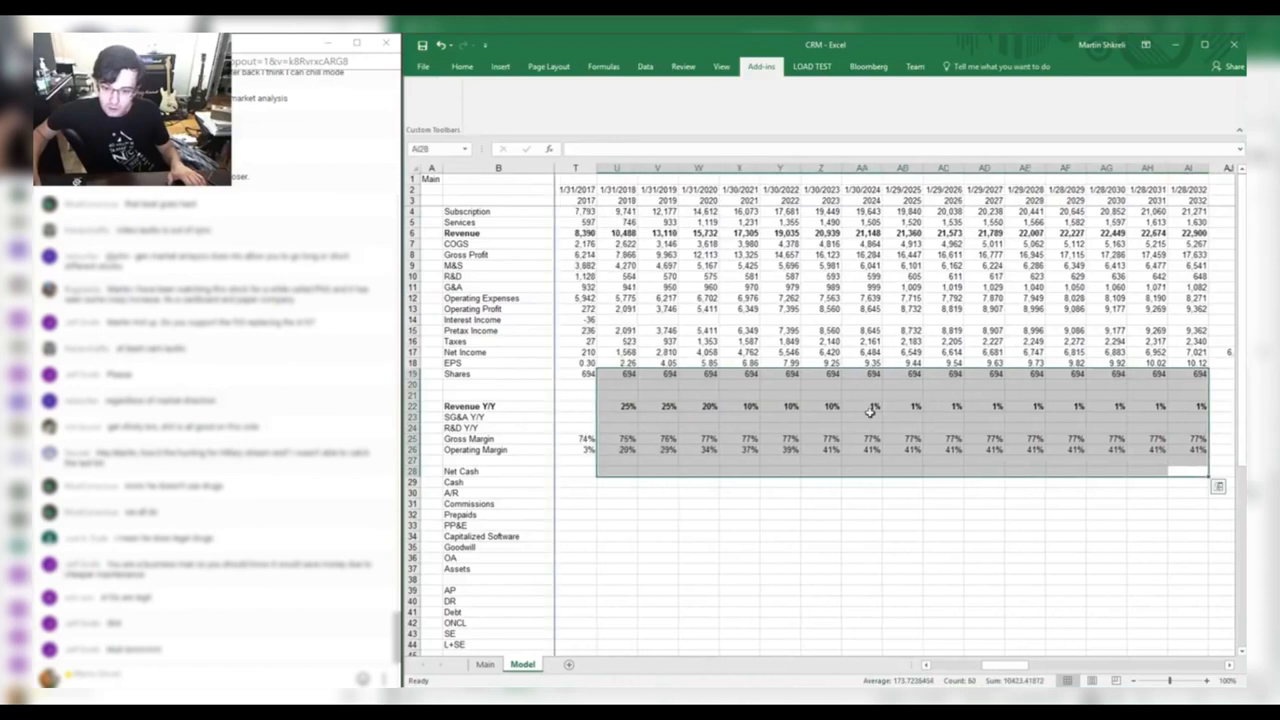
{"action": "left_click", "coordinate": [864, 429]}
{"action": "mouse_move", "coordinate": [591, 214]}
{"action": "left_mouse_down"}
{"action": "mouse_move", "coordinate": [690, 220]}
{"action": "mouse_move", "coordinate": [595, 214]}
{"action": "left_mouse_up"}
{"action": "left_click", "coordinate": [642, 219]}
{"action": "left_click", "coordinate": [625, 213]}
{"action": "key", "text": "Right"}
{"action": "key", "text": "Right"}
{"action": "key", "text": "Right"}
{"action": "key", "text": "Right"}
{"action": "key", "text": "Right"}
{"action": "key", "text": "Right"}
{"action": "key", "text": "Right"}
{"action": "key", "text": "Right"}
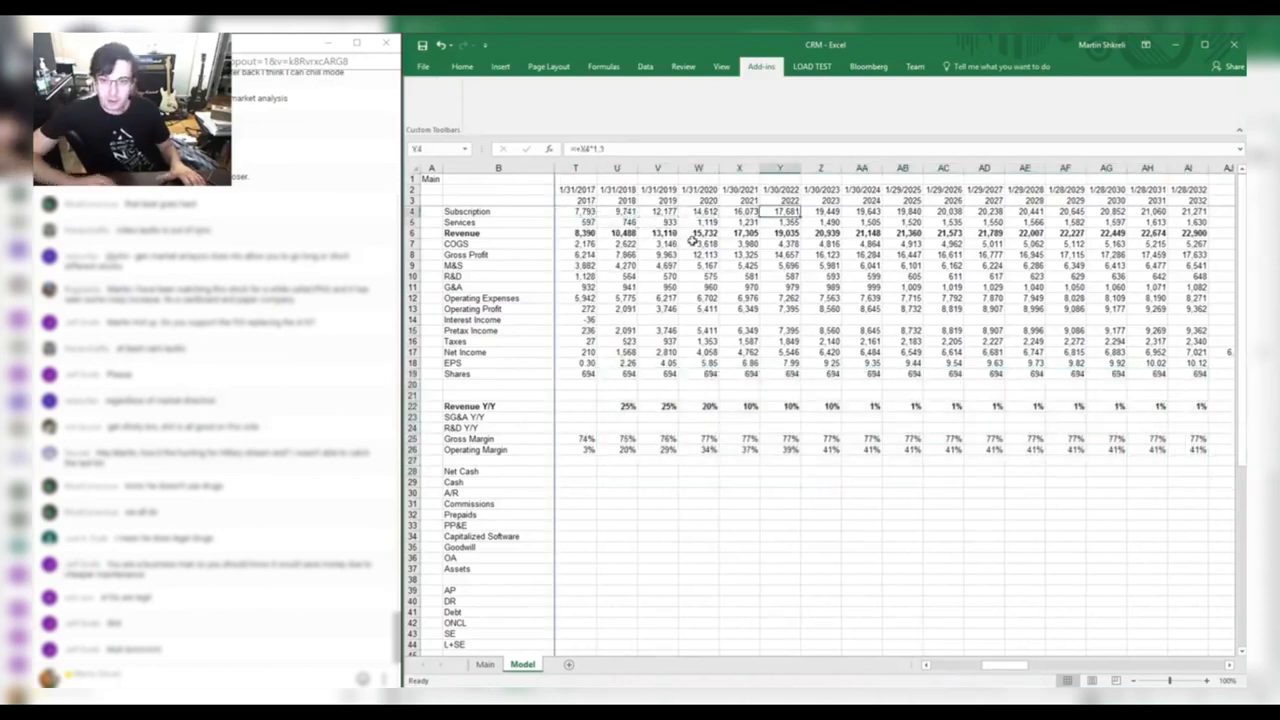
{"action": "key", "text": "Right"}
{"action": "key", "text": "Right"}
{"action": "key", "text": "Right"}
{"action": "key", "text": "Right"}
{"action": "key", "text": "Right"}
{"action": "key", "text": "Right"}
{"action": "key", "text": "Right"}
{"action": "key", "text": "Right"}
{"action": "key", "text": "Right"}
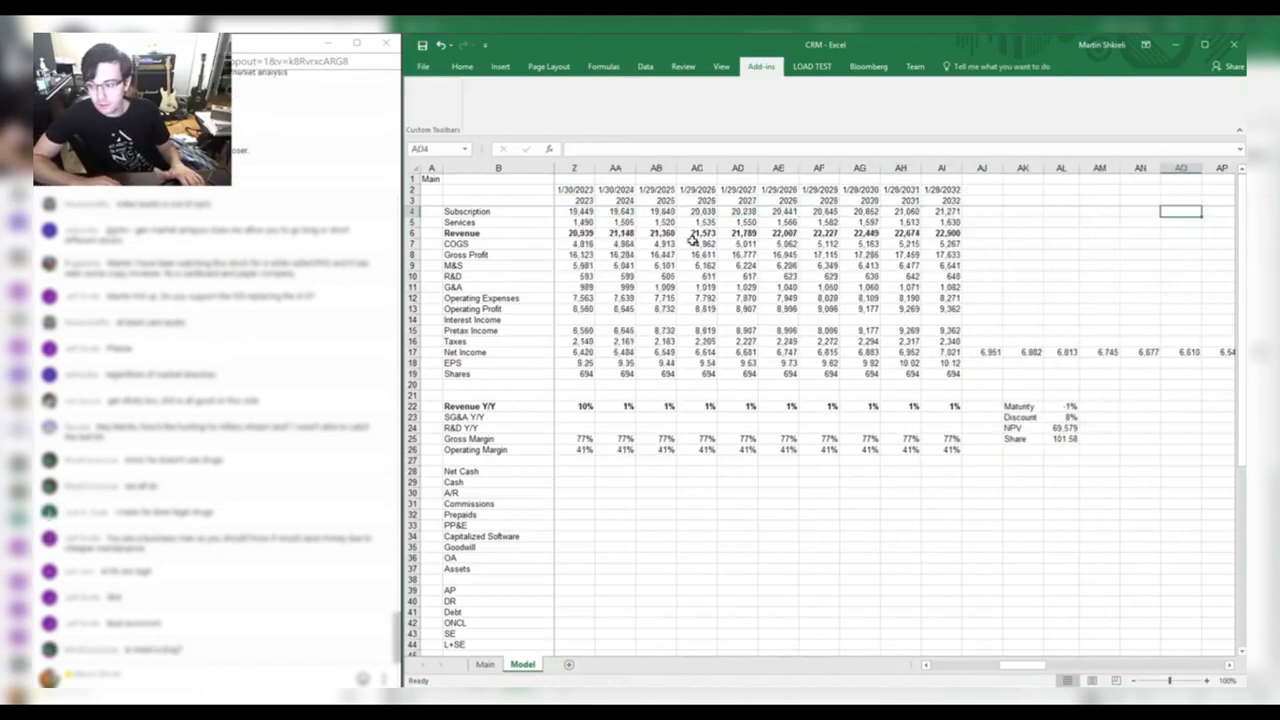
{"action": "key", "text": "Down"}
{"action": "key", "text": "Down"}
{"action": "key", "text": "Down"}
{"action": "key", "text": "Down"}
{"action": "key", "text": "Down"}
{"action": "key", "text": "Down"}
{"action": "key", "text": "Down"}
{"action": "key", "text": "Down"}
{"action": "key", "text": "Down"}
{"action": "key", "text": "Down"}
{"action": "key", "text": "Down"}
{"action": "key", "text": "Down"}
{"action": "key", "text": "Down"}
{"action": "key", "text": "Down"}
{"action": "key", "text": "Down"}
{"action": "key", "text": "Down"}
{"action": "key", "text": "Down"}
{"action": "key", "text": "Down"}
{"action": "key", "text": "Down"}
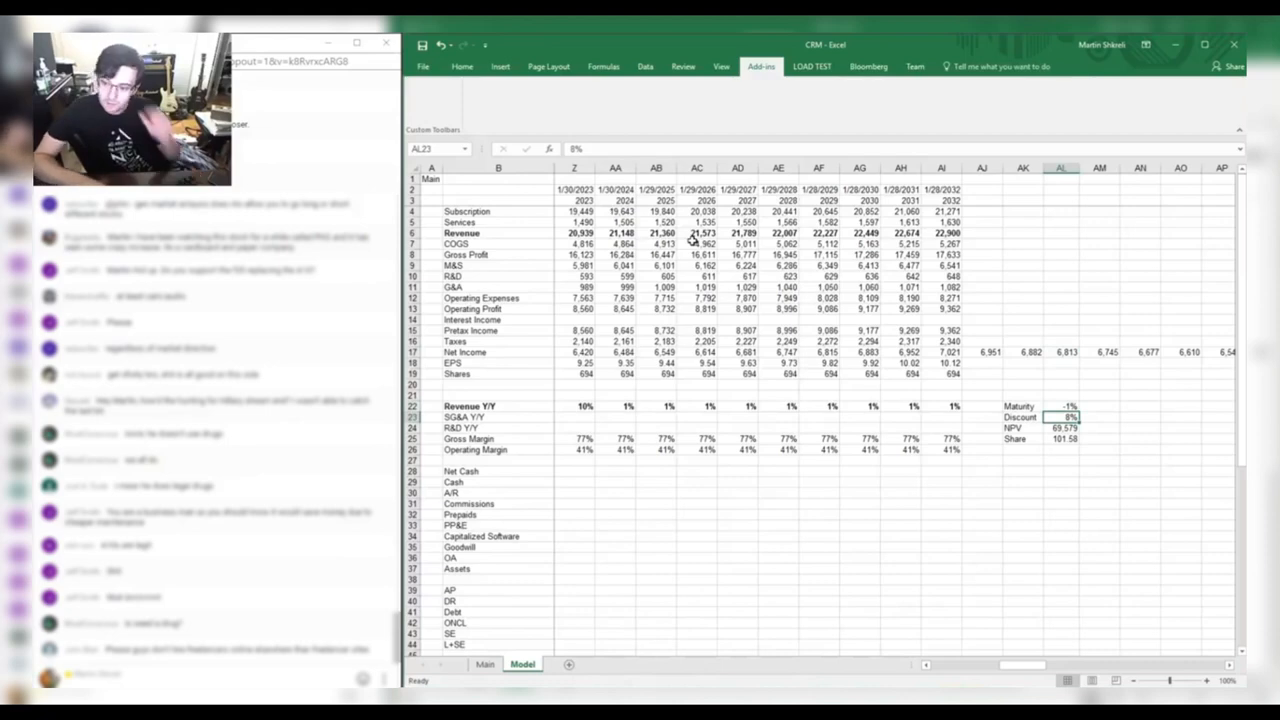
{"action": "key", "text": "ctrl+Page_Up"}
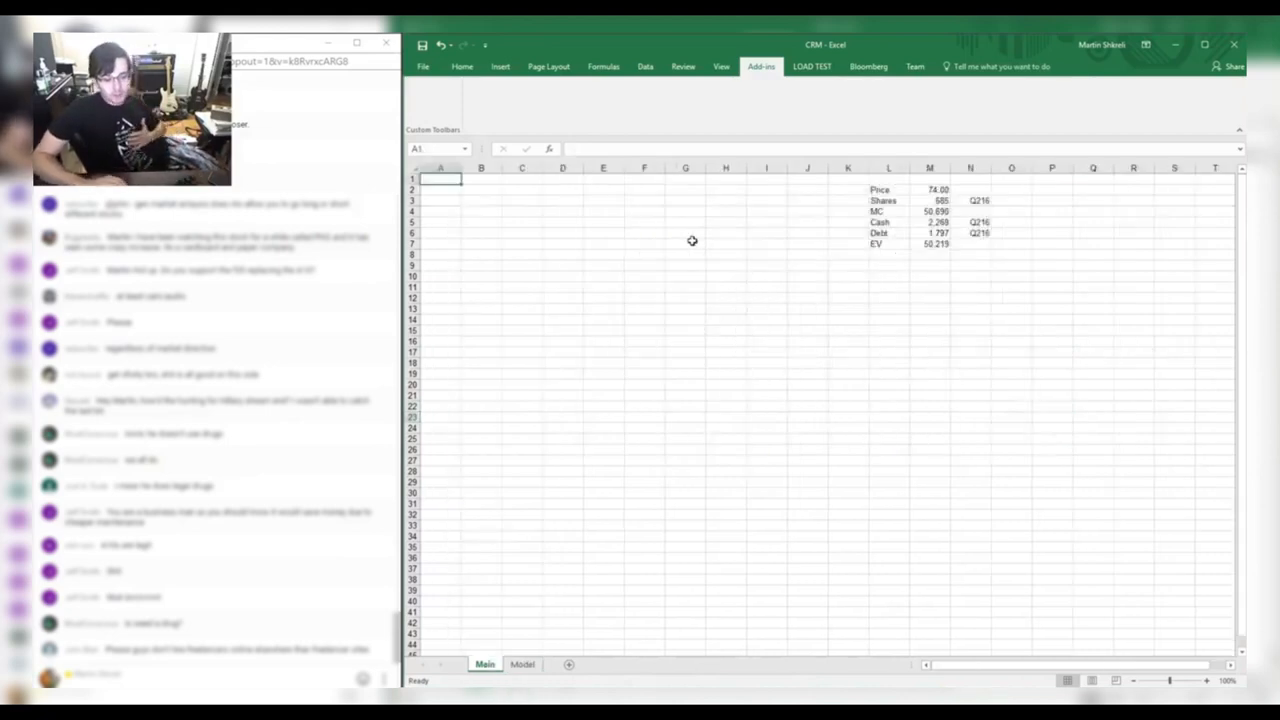
Switch to the Tech workbook and hyperlink the Salesforce.Com entry in B56 to CRM.xlsx.
{"action": "key", "text": "alt+Tab"}
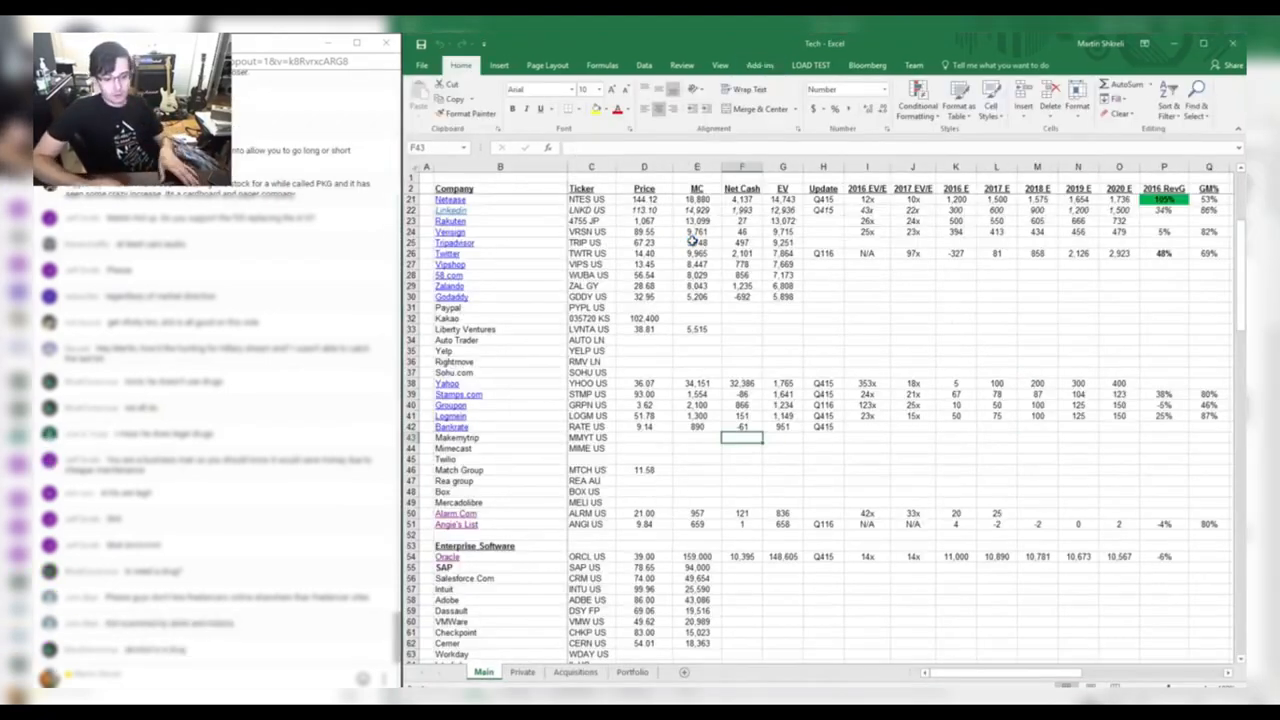
{"action": "key", "text": "ctrl+Left"}
{"action": "key", "text": "Left"}
{"action": "key", "text": "Down"}
{"action": "key", "text": "Down"}
{"action": "key", "text": "Down"}
{"action": "key", "text": "Down"}
{"action": "key", "text": "Down"}
{"action": "key", "text": "Down"}
{"action": "key", "text": "Down"}
{"action": "key", "text": "Down"}
{"action": "key", "text": "Down"}
{"action": "key", "text": "Down"}
{"action": "key", "text": "Down"}
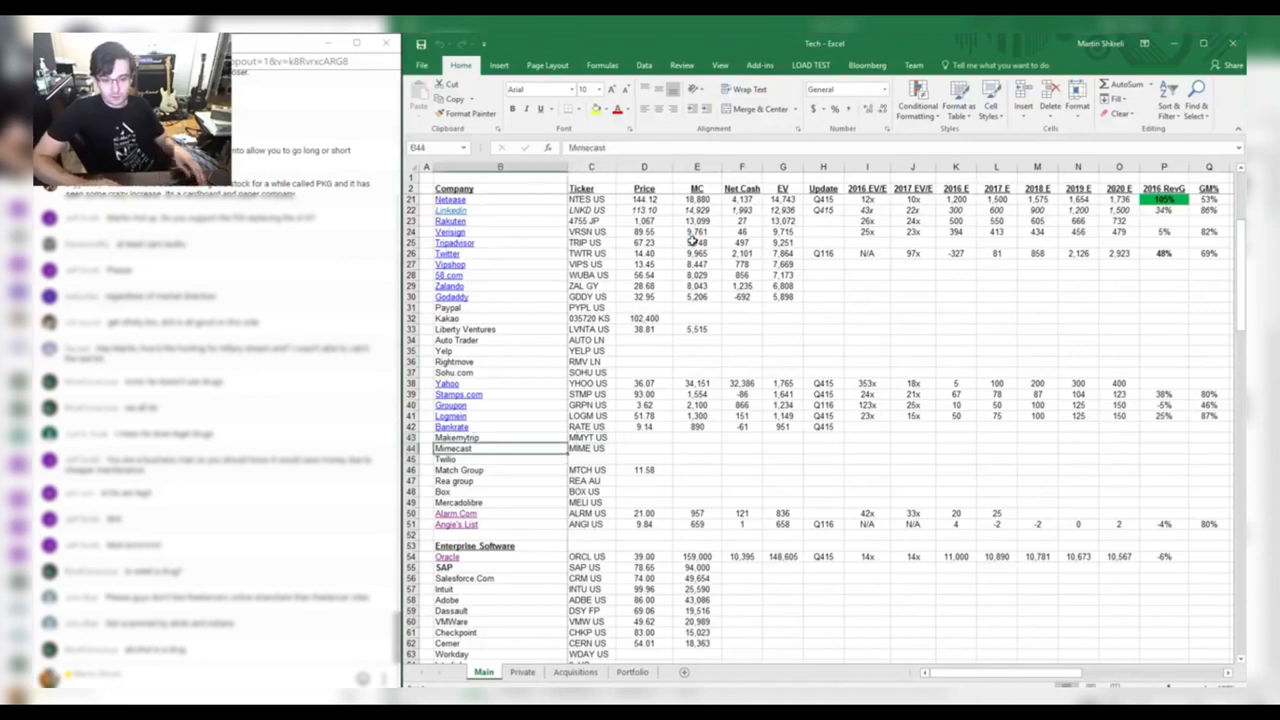
{"action": "key", "text": "Down"}
{"action": "key", "text": "Down"}
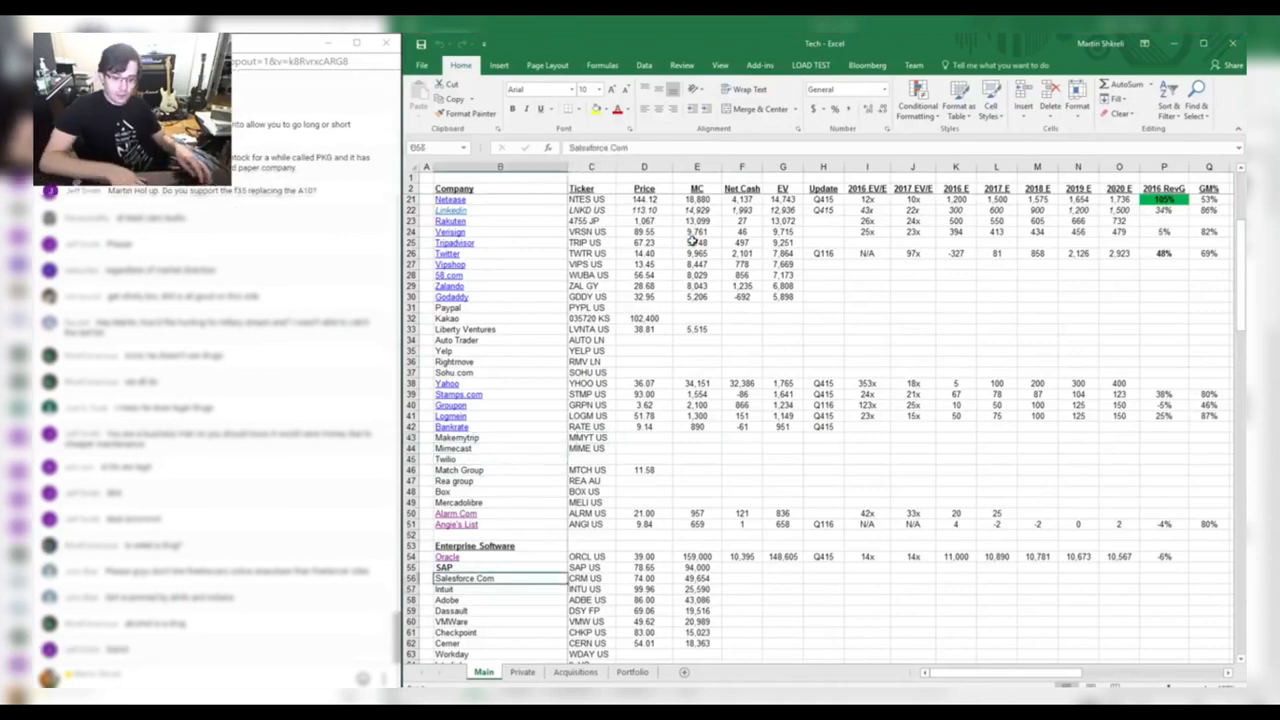
{"action": "key", "text": "ctrl+k"}
{"action": "type", "text": "CRM.xlsx"}
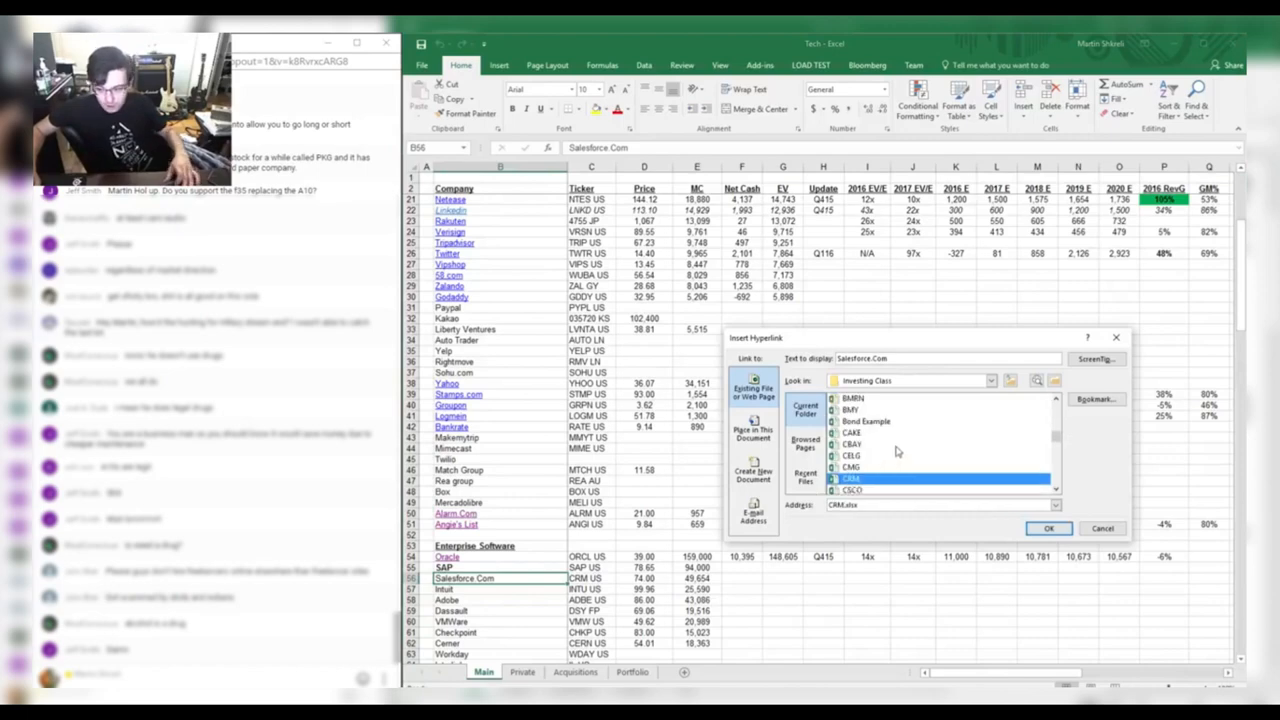
{"action": "key", "text": "Return"}
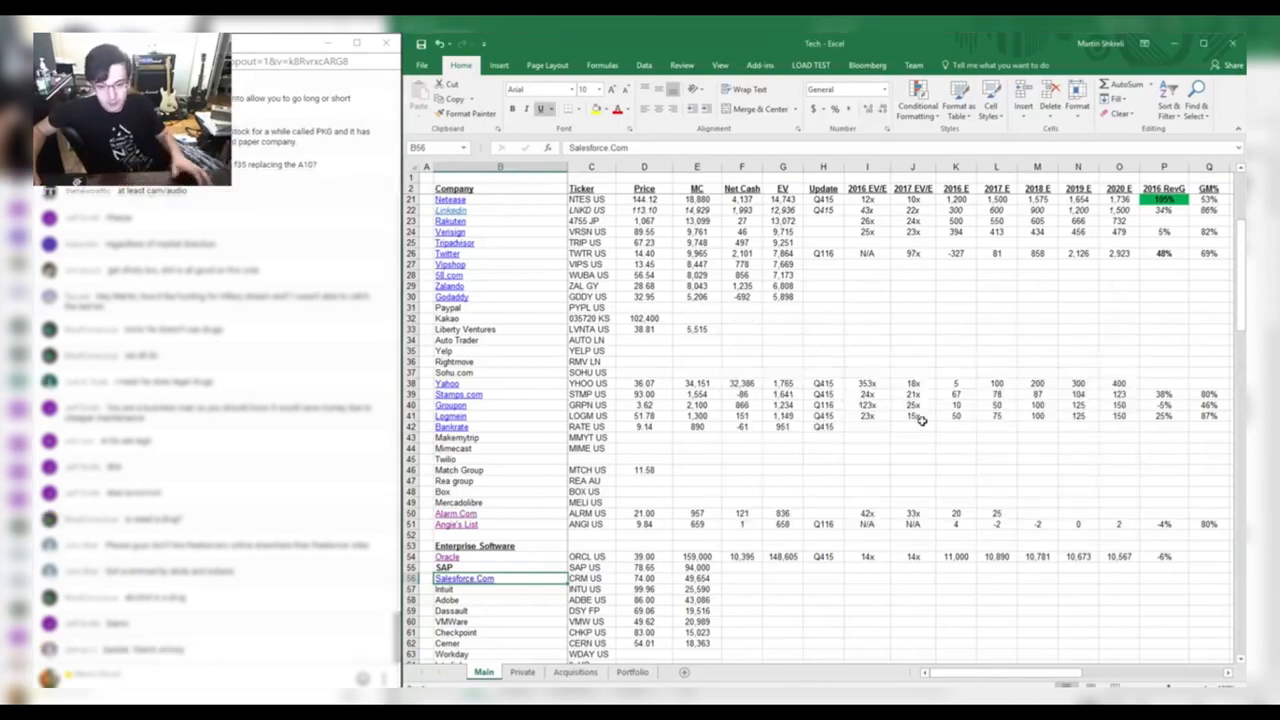
Close the browser window showing the Salesforce investor page and return to the CRM workbook's Model sheet.
{"action": "key", "text": "Right"}
{"action": "key", "text": "Right"}
{"action": "key", "text": "Right"}
{"action": "key", "text": "alt+Tab"}
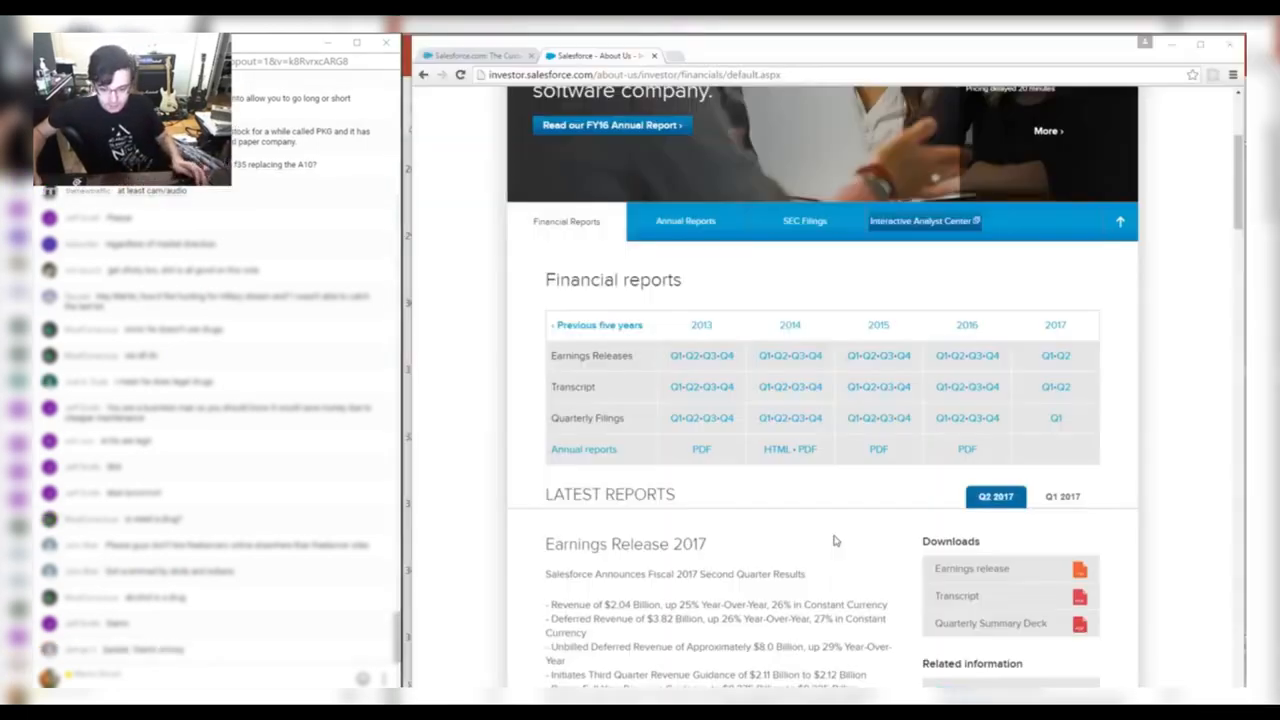
{"action": "left_click", "coordinate": [1229, 45]}
{"action": "key", "text": "alt+Tab"}
{"action": "key", "text": "alt+Tab"}
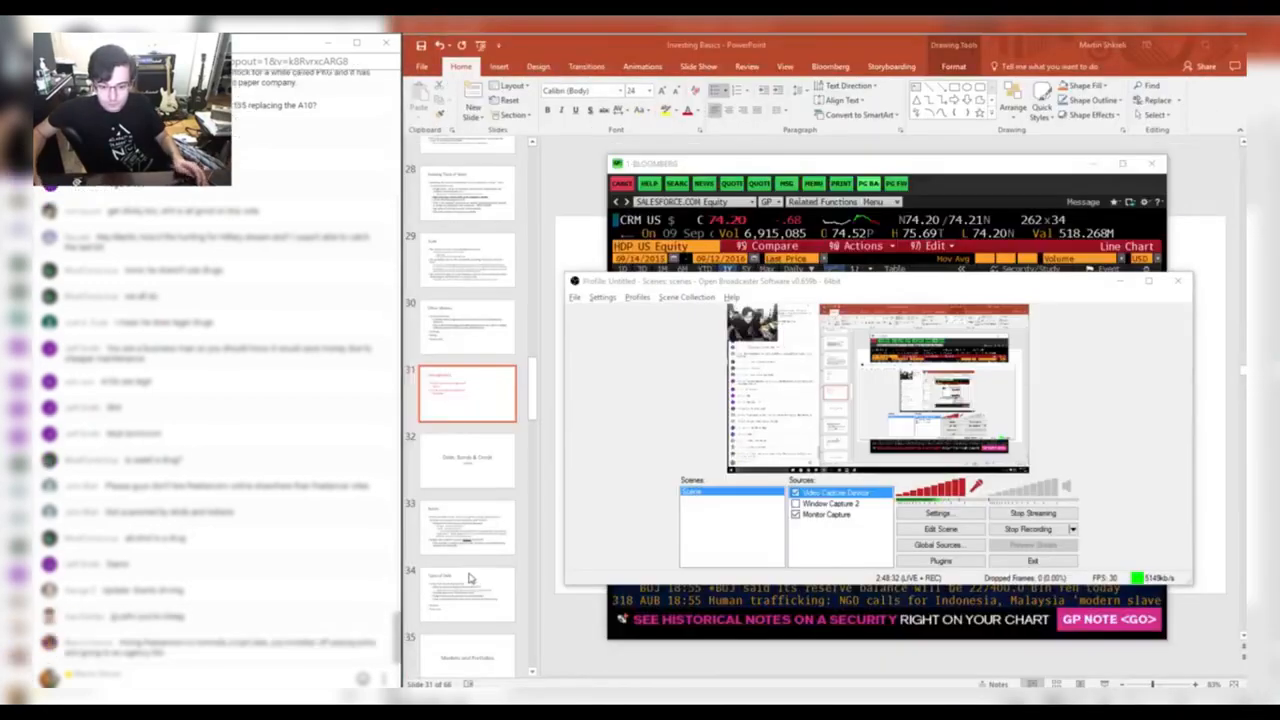
{"action": "key", "text": "alt+Tab"}
{"action": "key", "text": "Left"}
{"action": "key", "text": "Left"}
{"action": "key", "text": "Left"}
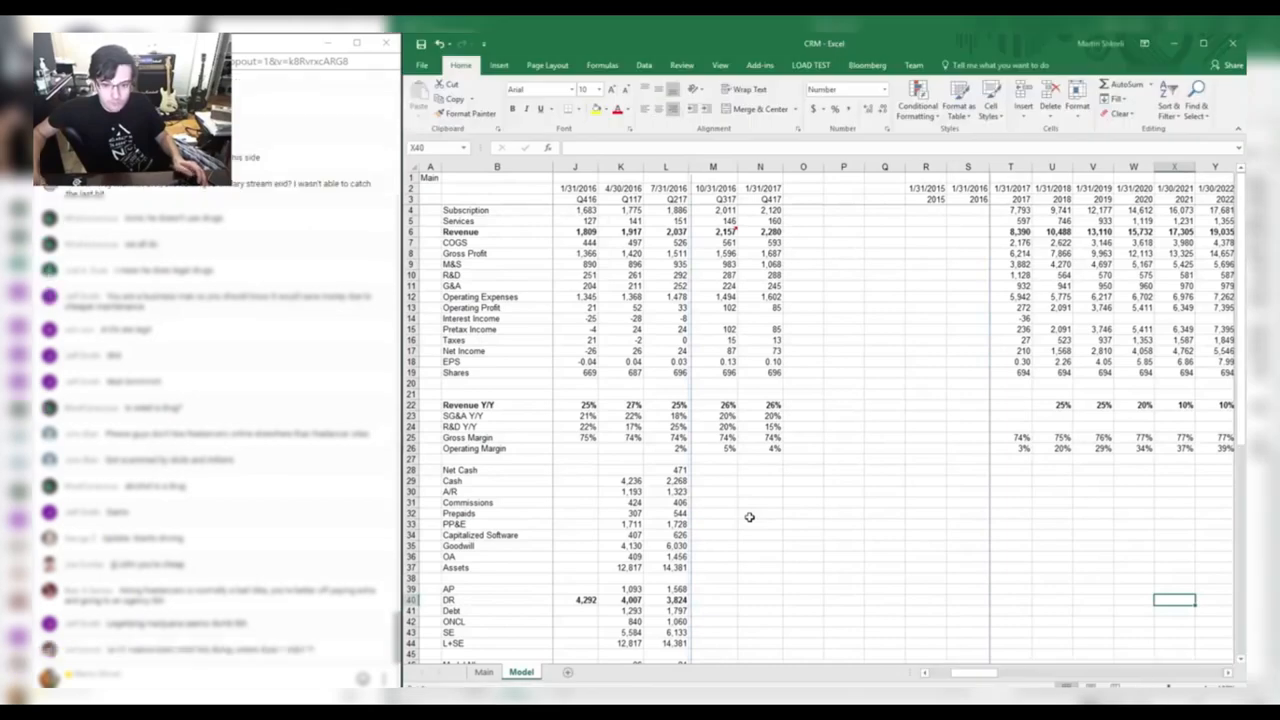
Link the Salesforce Net Cash cell F56 in the Tech workbook to cash minus debt (M5-M6) on the CRM workbook's Main sheet.
{"action": "key", "text": "ctrl+Page_Up"}
{"action": "key", "text": "alt+Tab"}
{"action": "key", "text": "Right"}
{"action": "key", "text": "Right"}
{"action": "key", "text": "Right"}
{"action": "key", "text": "Right"}
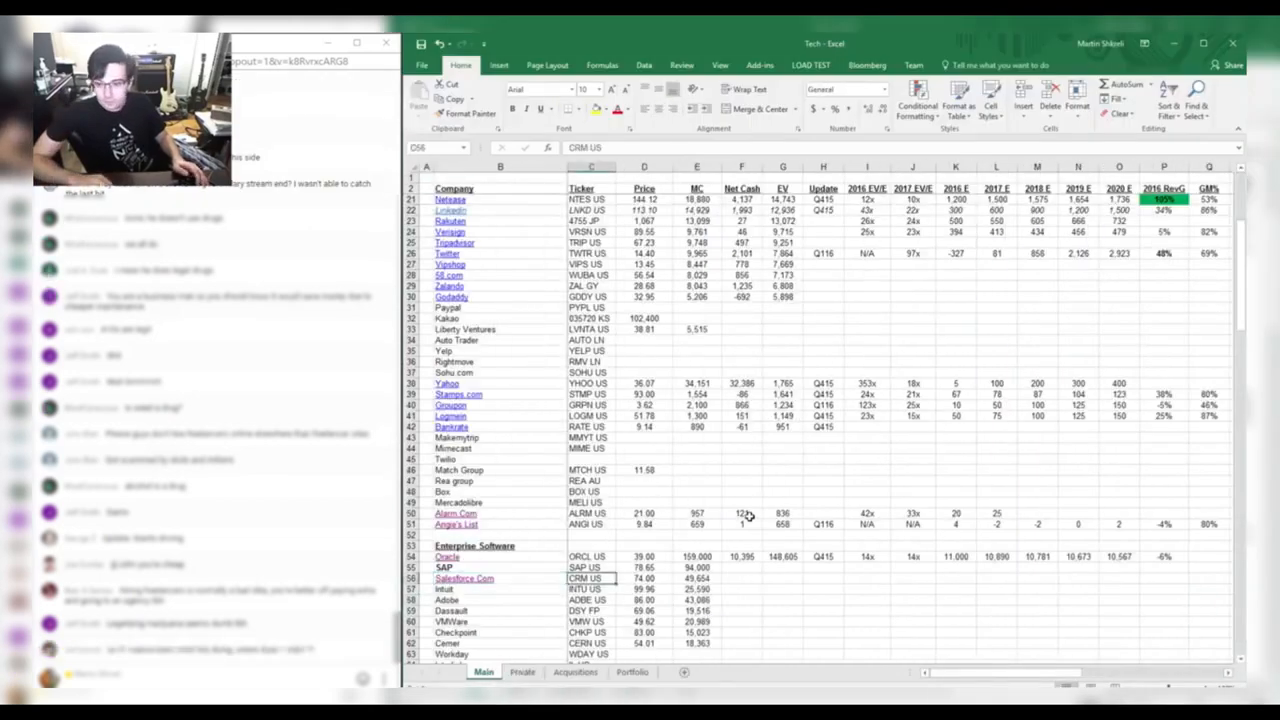
{"action": "key", "text": "alt+Tab"}
{"action": "key", "text": "alt+Tab"}
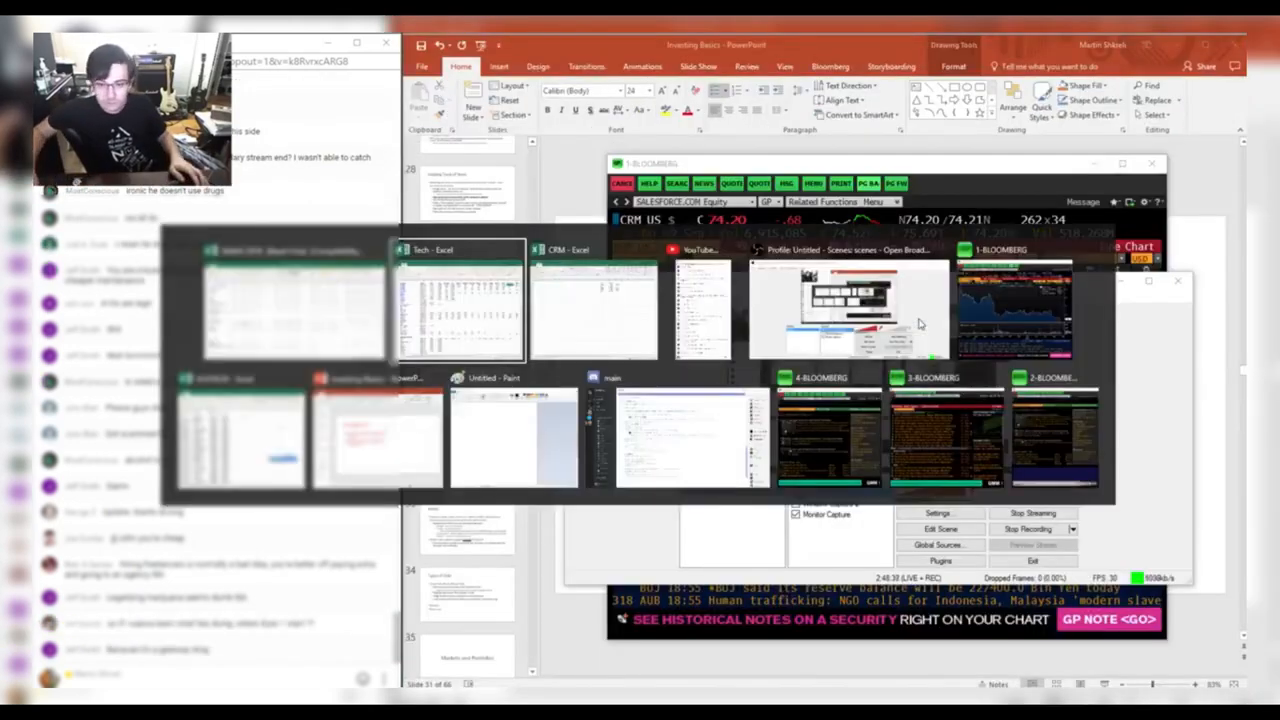
{"action": "key", "text": "alt+Tab"}
{"action": "left_click", "coordinate": [934, 220]}
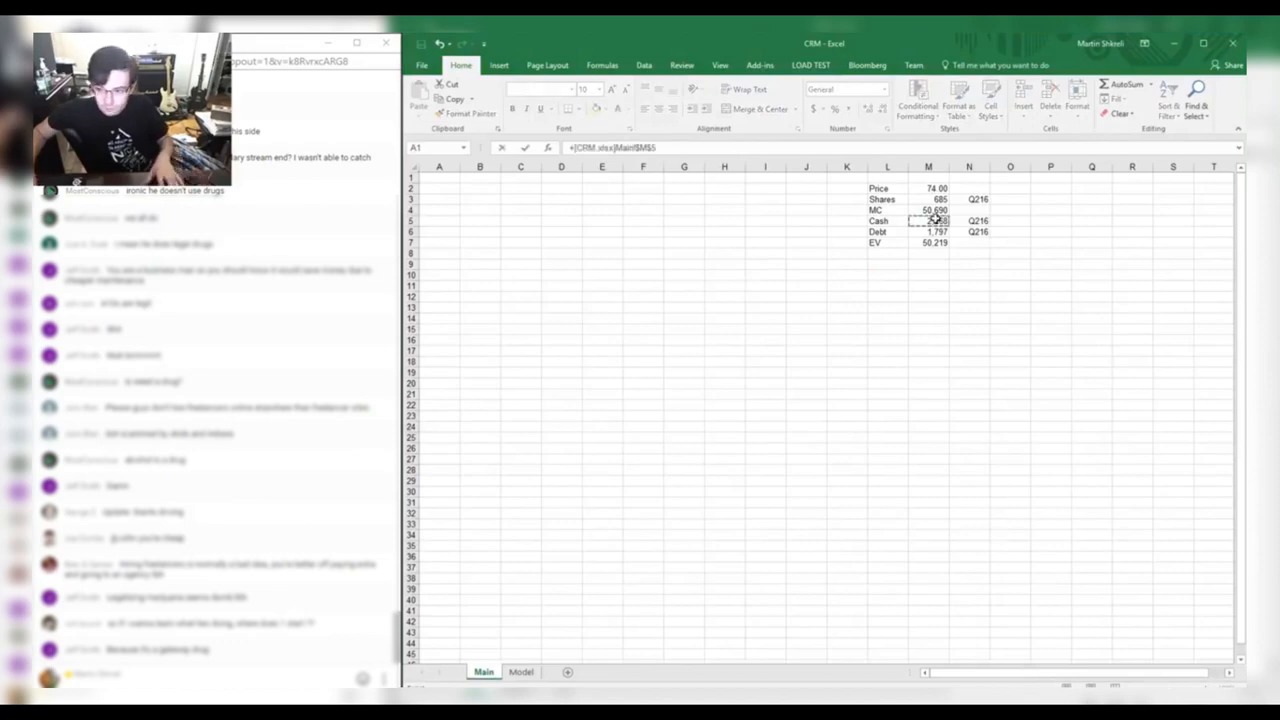
{"action": "type", "text": "-"}
{"action": "left_click", "coordinate": [932, 231]}
{"action": "key", "text": "Tab"}
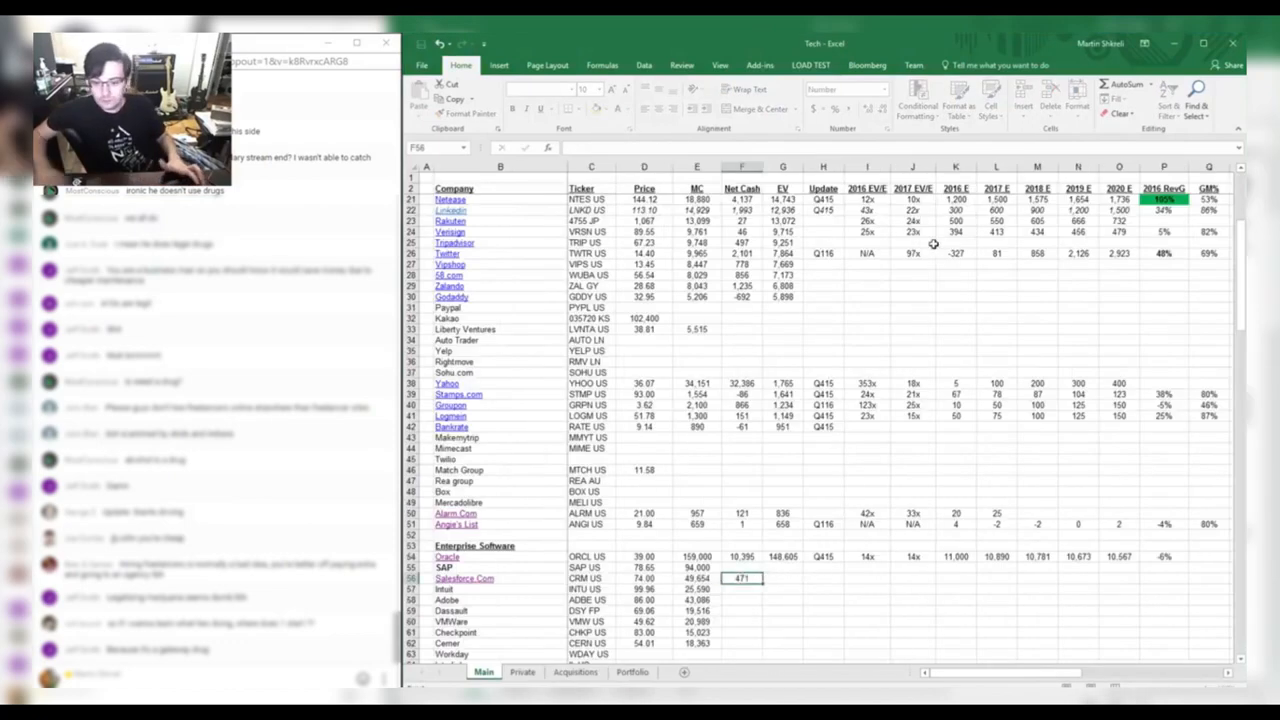
Calculate Salesforce's EV in G56 as =E56-F56 and enter Q216 as its update quarter.
{"action": "type", "text": "=E56-F56"}
{"action": "key", "text": "Tab"}
{"action": "type", "text": "Q216"}
{"action": "key", "text": "Tab"}
{"action": "key", "text": "Tab"}
{"action": "key", "text": "Left"}
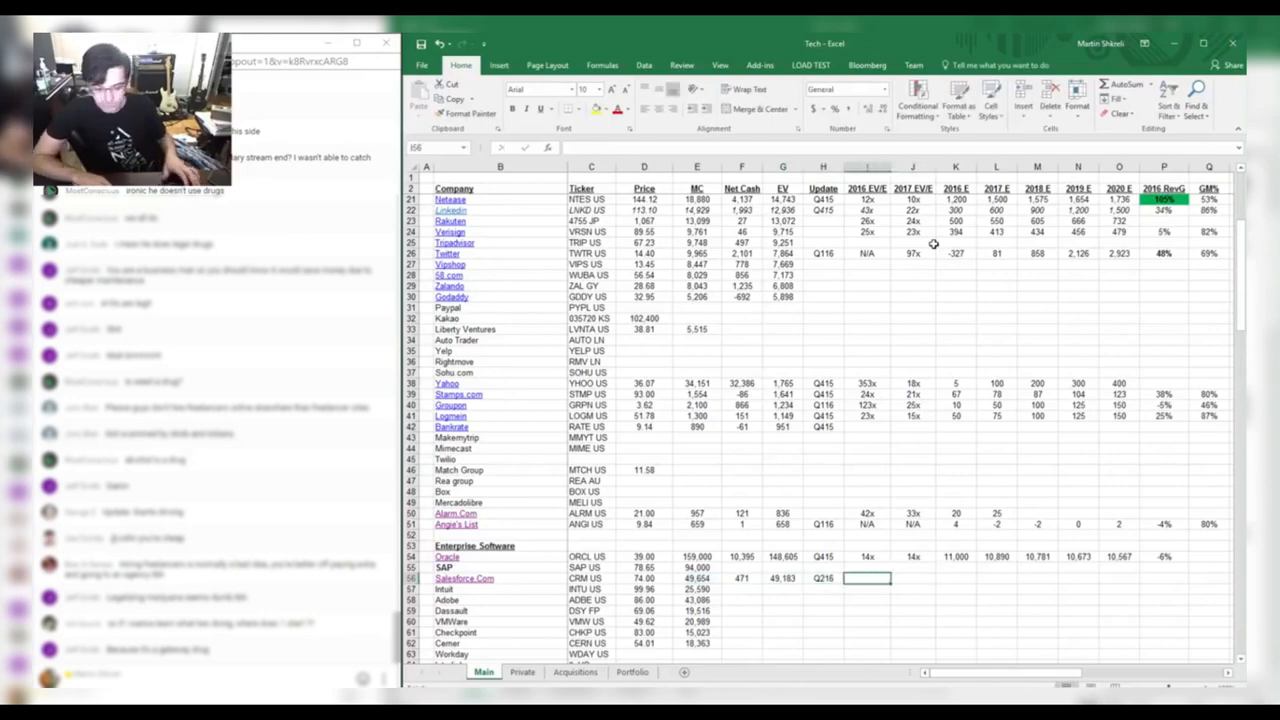
{"action": "key", "text": "Up"}
{"action": "key", "text": "Up"}
{"action": "key", "text": "Down"}
{"action": "key", "text": "Down"}
{"action": "key", "text": "Left"}
{"action": "key", "text": "Left"}
{"action": "key", "text": "Home"}
Switch to the XLSFRLV0 workbook and delete the Total Return YTD chart from Sheet1.
{"action": "key", "text": "ctrl+Tab"}
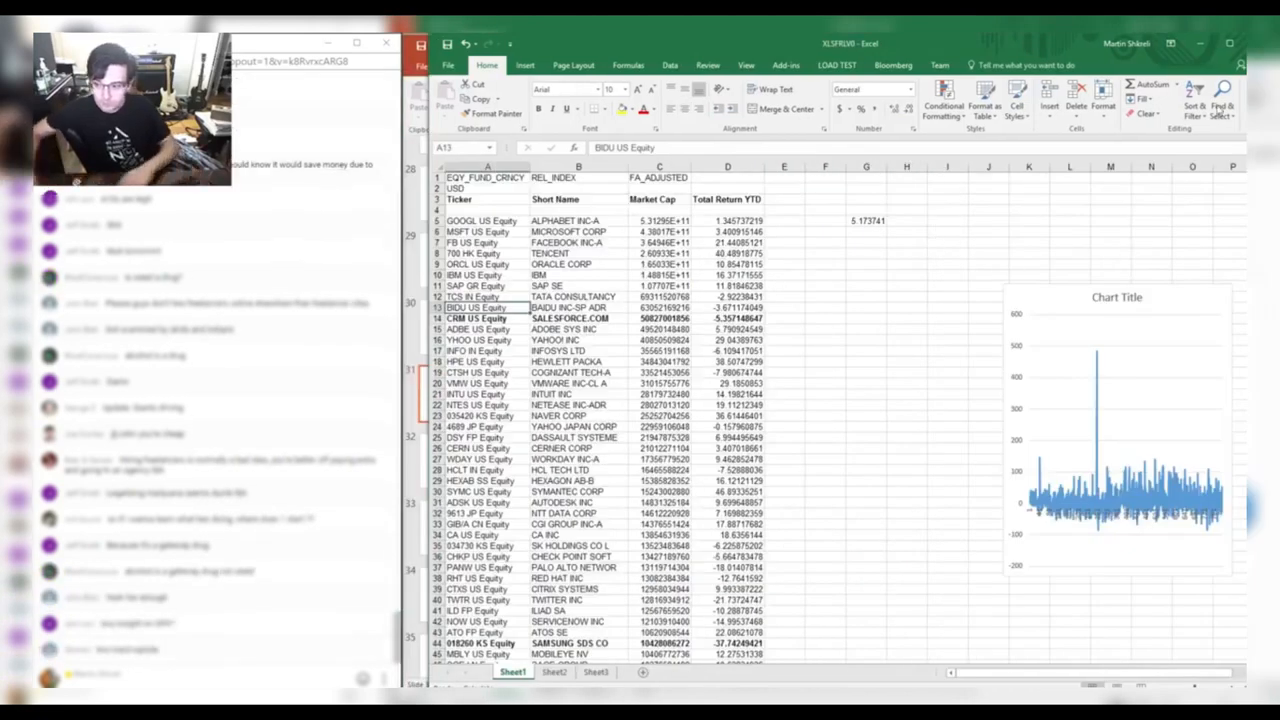
{"action": "left_click", "coordinate": [1207, 314]}
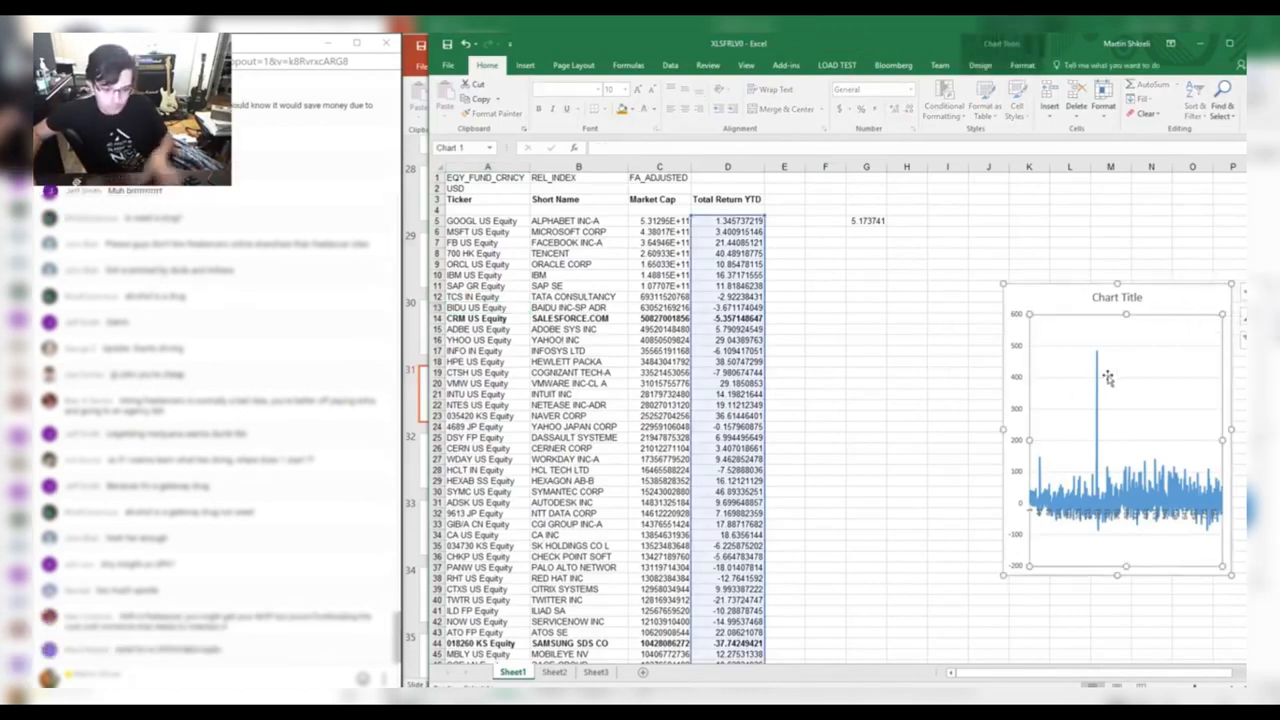
{"action": "key", "text": "Delete"}
{"action": "left_click", "coordinate": [868, 288]}
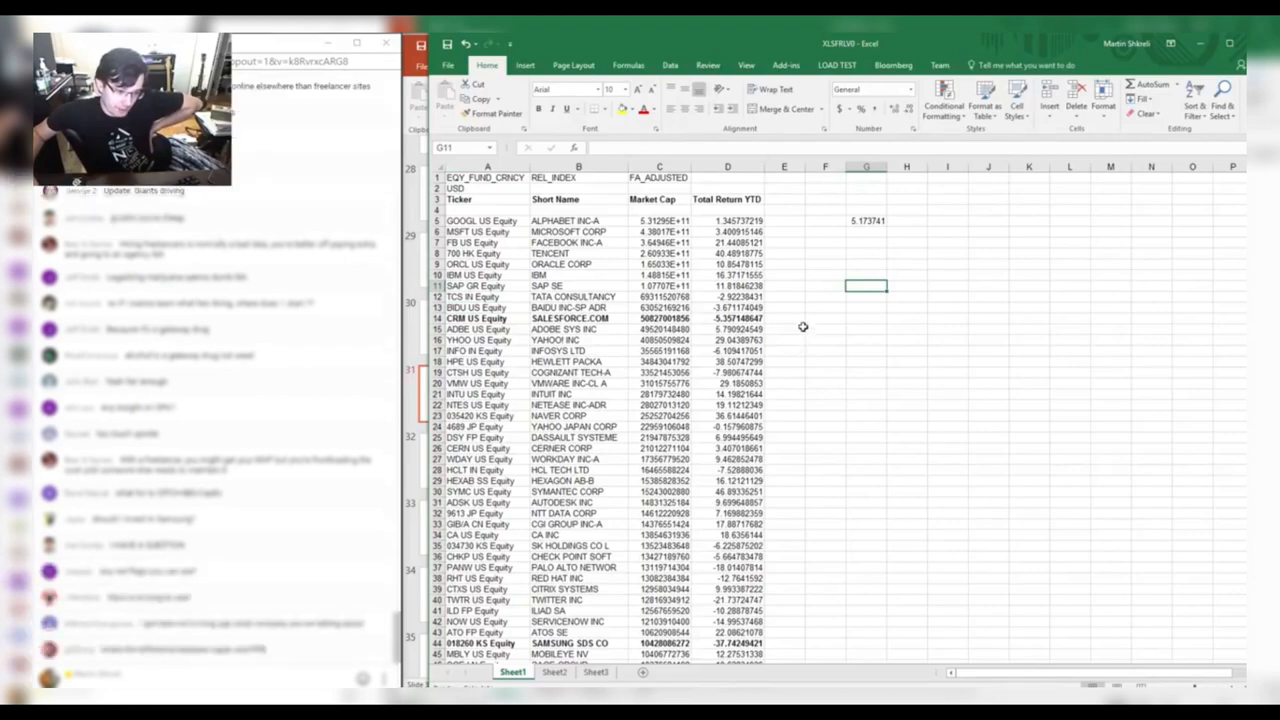
{"action": "left_click", "coordinate": [778, 351]}
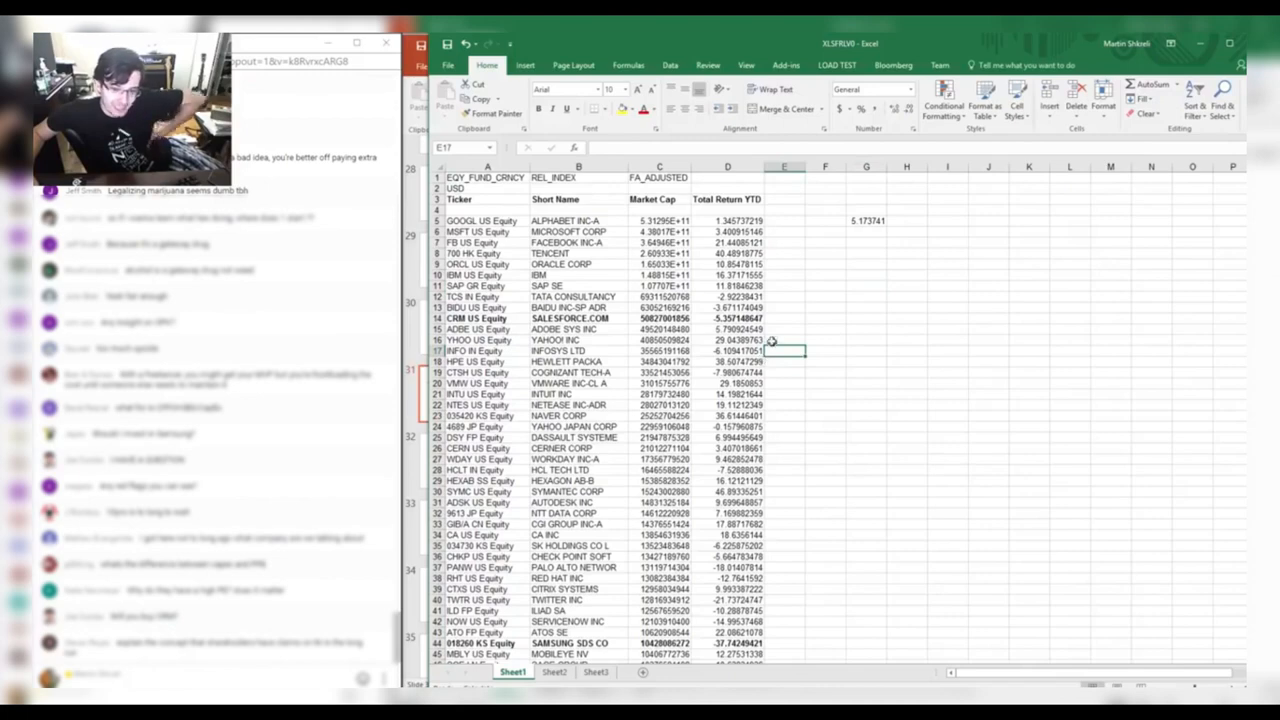
Clear the stray value in G5 beside the company return list by emptying the range G4:H7.
{"action": "left_click_drag", "start_coordinate": [903, 209], "coordinate": [886, 253]}
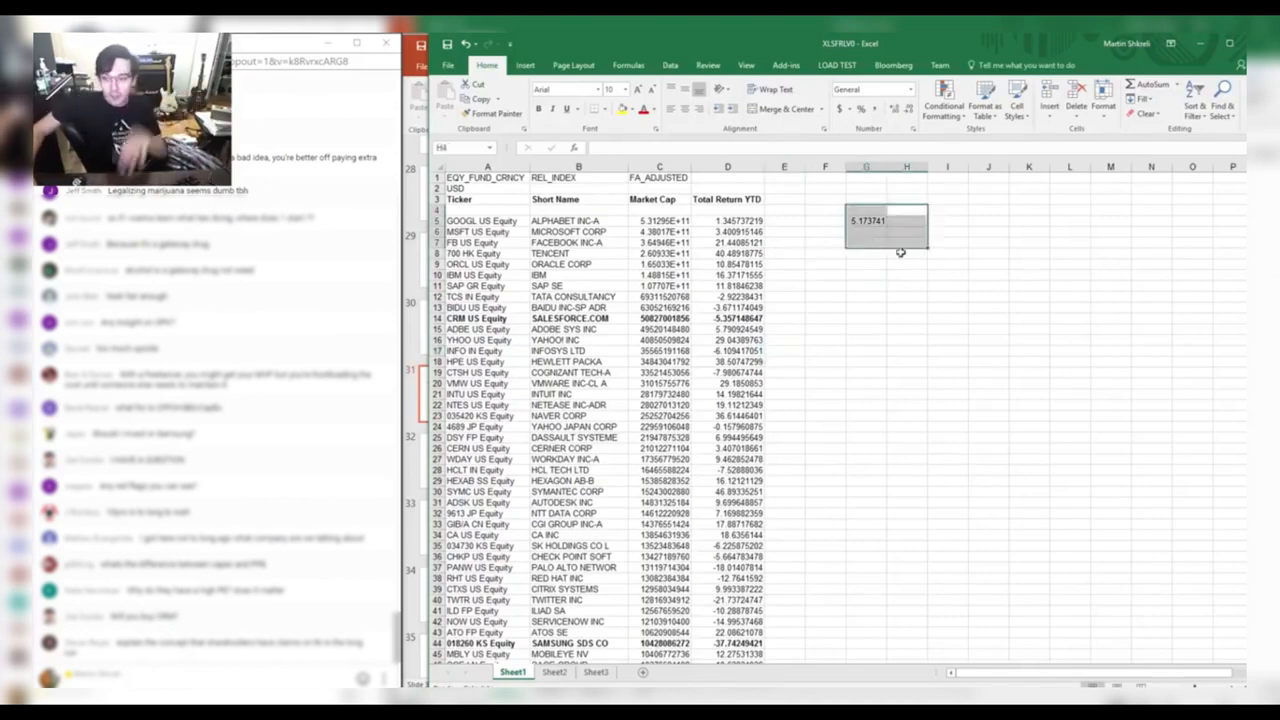
{"action": "key", "text": "Delete"}
{"action": "left_click", "coordinate": [922, 221]}
Switch to the CRM workbook's Main sheet and return to the Main sheet of the Tech workbook.
{"action": "key", "text": "ctrl+Tab"}
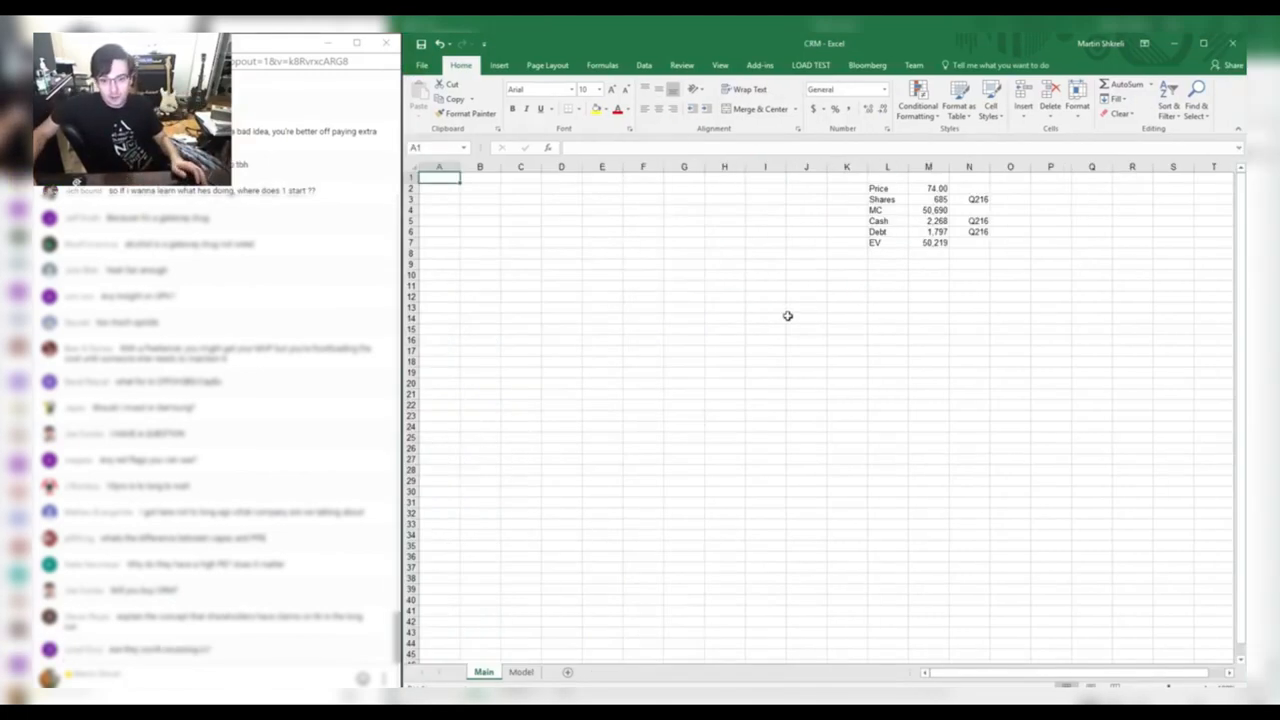
{"action": "left_click", "coordinate": [719, 310]}
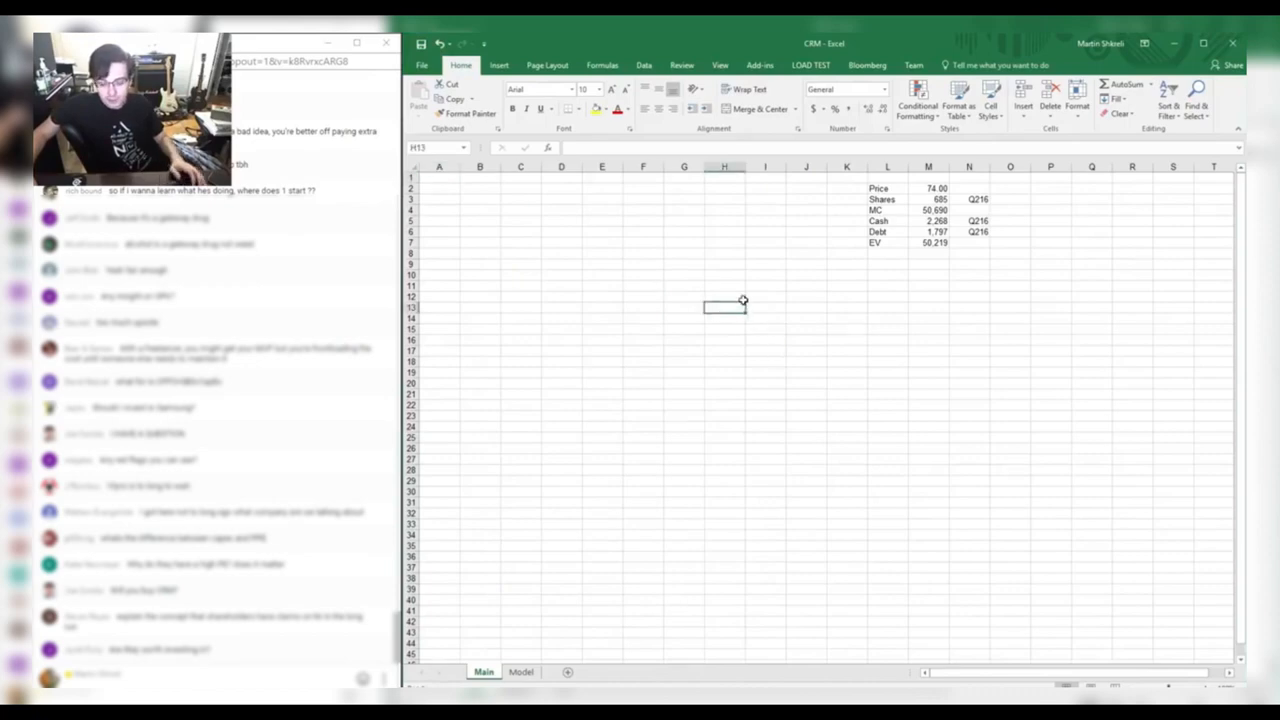
{"action": "key", "text": "alt+Tab"}
{"action": "key", "text": "Tab"}
{"action": "key", "text": "Tab"}
{"action": "key", "text": "alt+f"}
{"action": "key", "text": "c"}
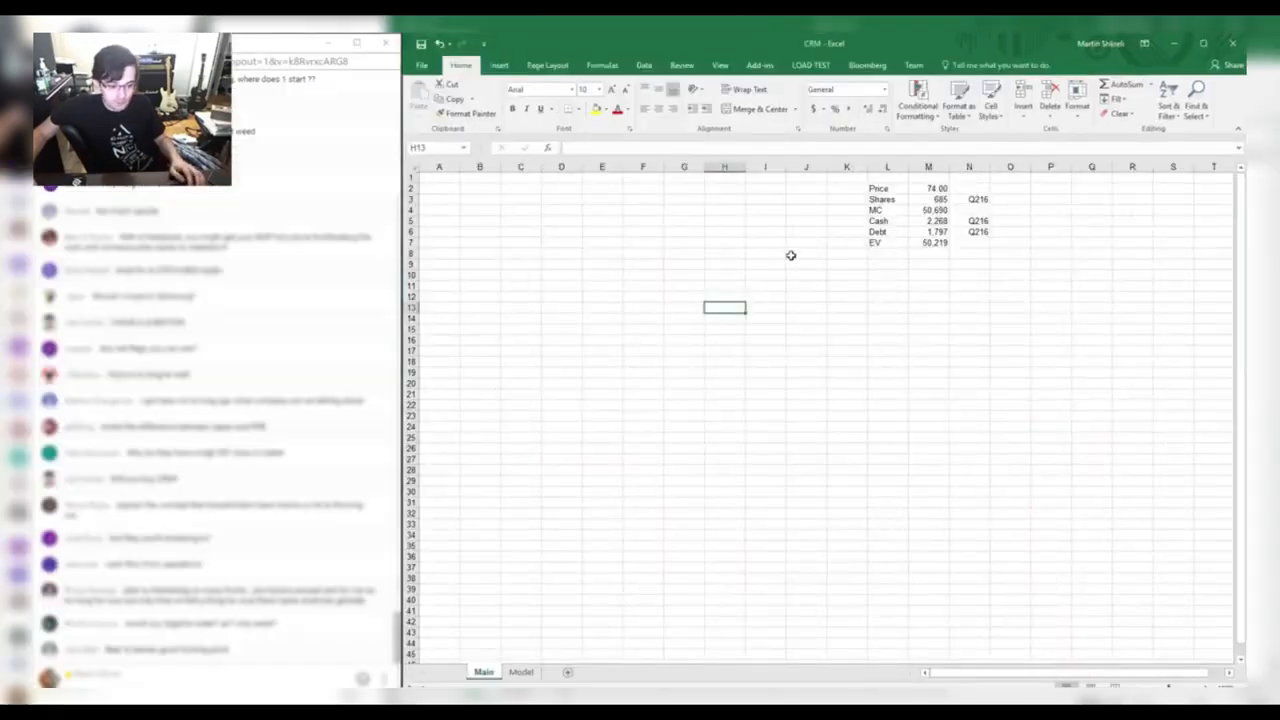
{"action": "key", "text": "alt+Tab"}
{"action": "key", "text": "Tab"}
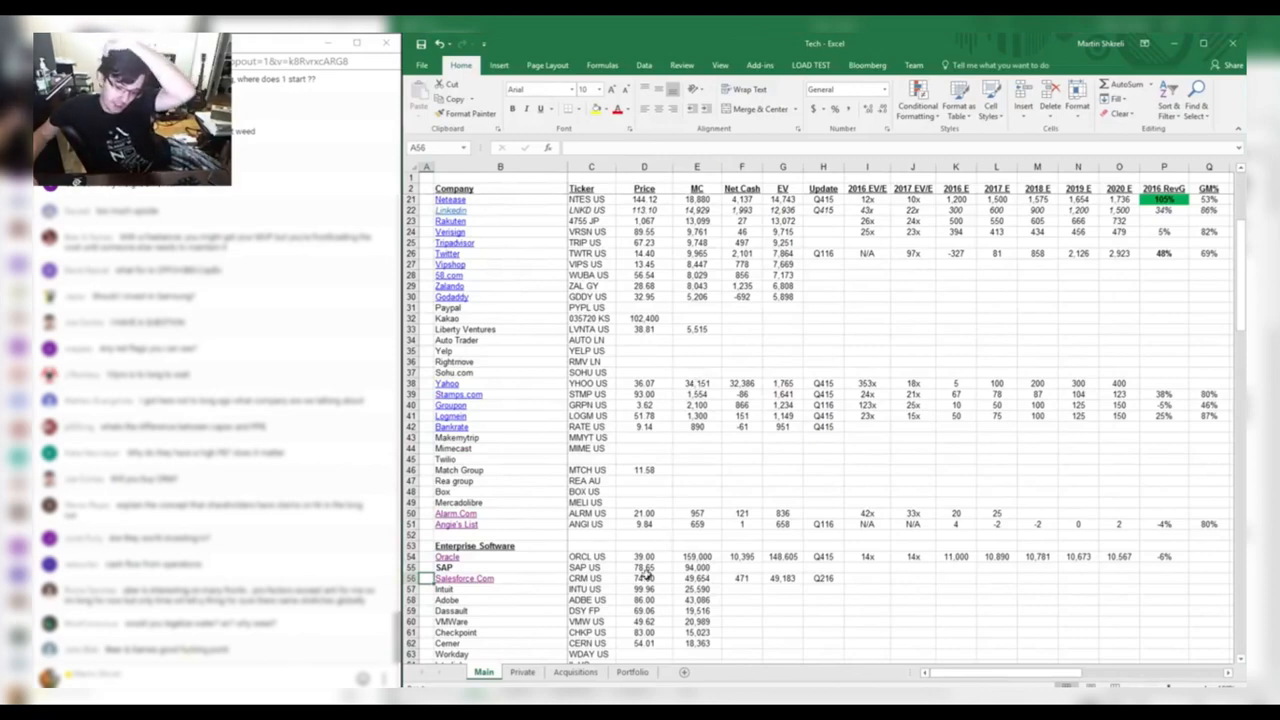
Review the Salesforce.Com row alongside Oracle and the other Enterprise Software entries in the comparison table.
{"action": "left_click_drag", "start_coordinate": [526, 582], "coordinate": [876, 579]}
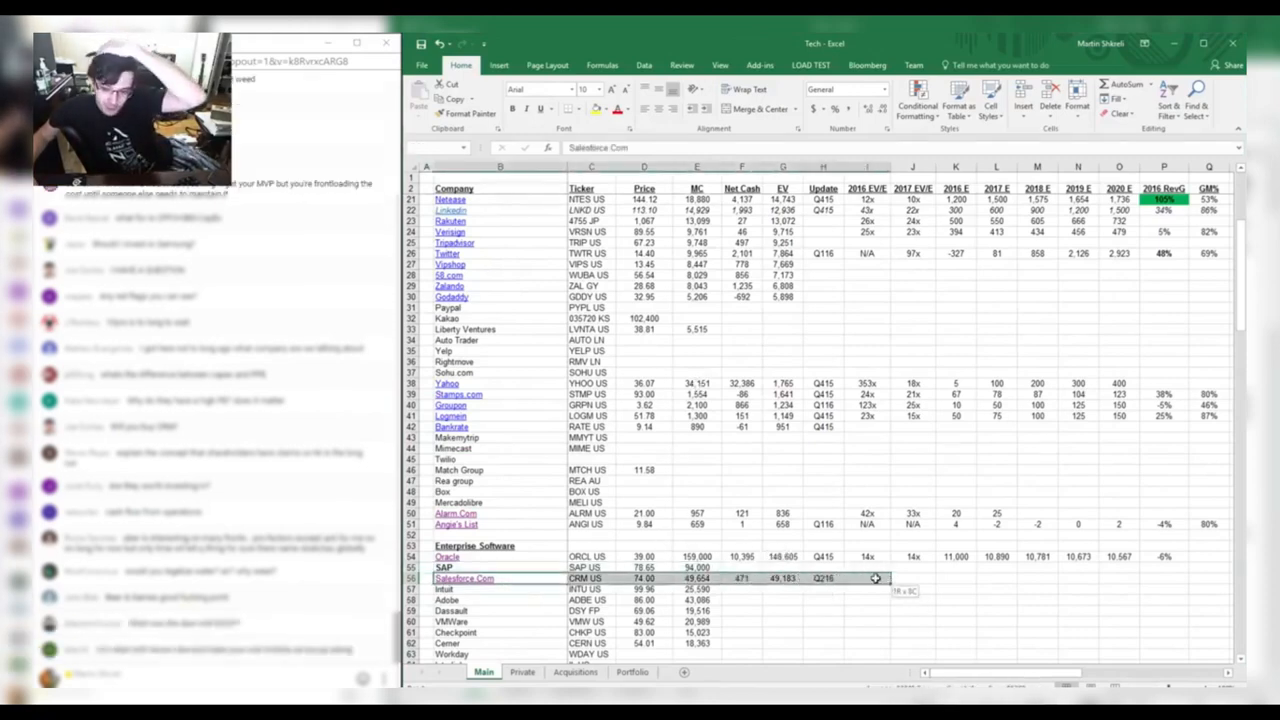
{"action": "left_click", "coordinate": [876, 579]}
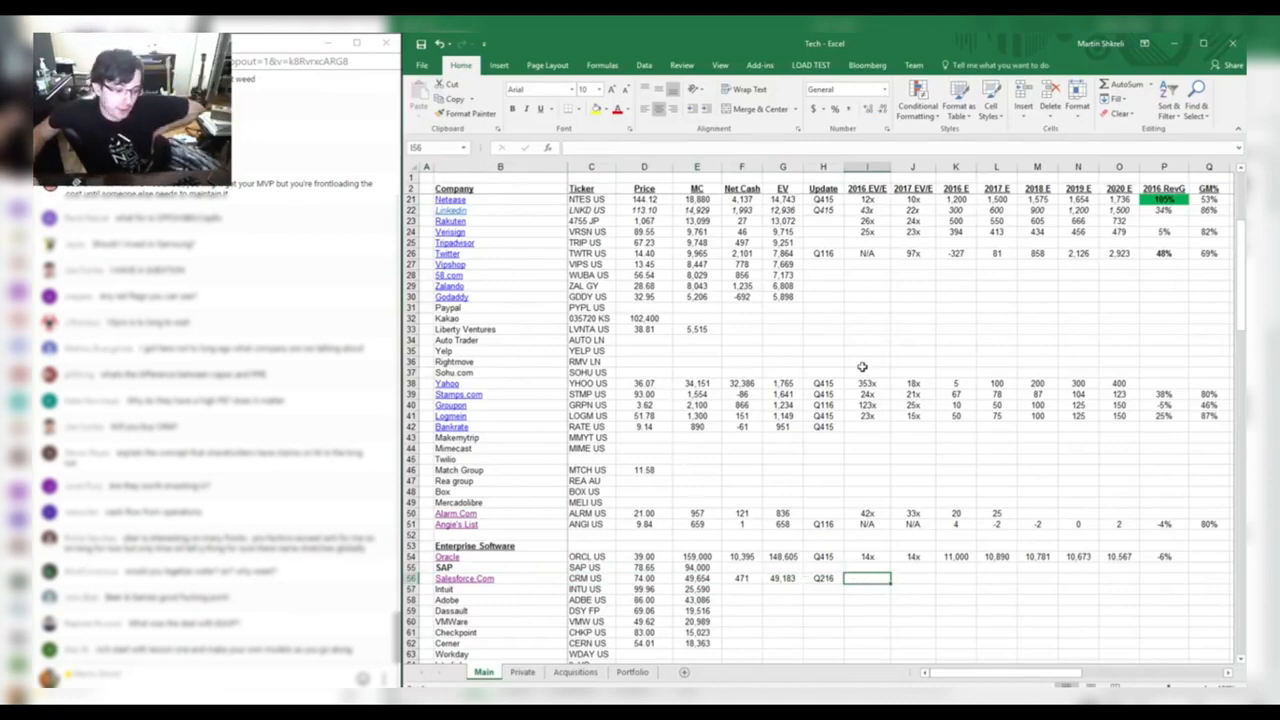
{"action": "left_click_drag", "start_coordinate": [697, 438], "coordinate": [1053, 557]}
{"action": "left_click", "coordinate": [1053, 558]}
{"action": "left_click_drag", "start_coordinate": [765, 448], "coordinate": [1068, 615]}
{"action": "left_click", "coordinate": [710, 525]}
{"action": "mouse_move", "coordinate": [830, 586]}
{"action": "left_mouse_down"}
{"action": "mouse_move", "coordinate": [470, 567]}
{"action": "mouse_move", "coordinate": [455, 546]}
{"action": "mouse_move", "coordinate": [808, 578]}
{"action": "left_mouse_up"}
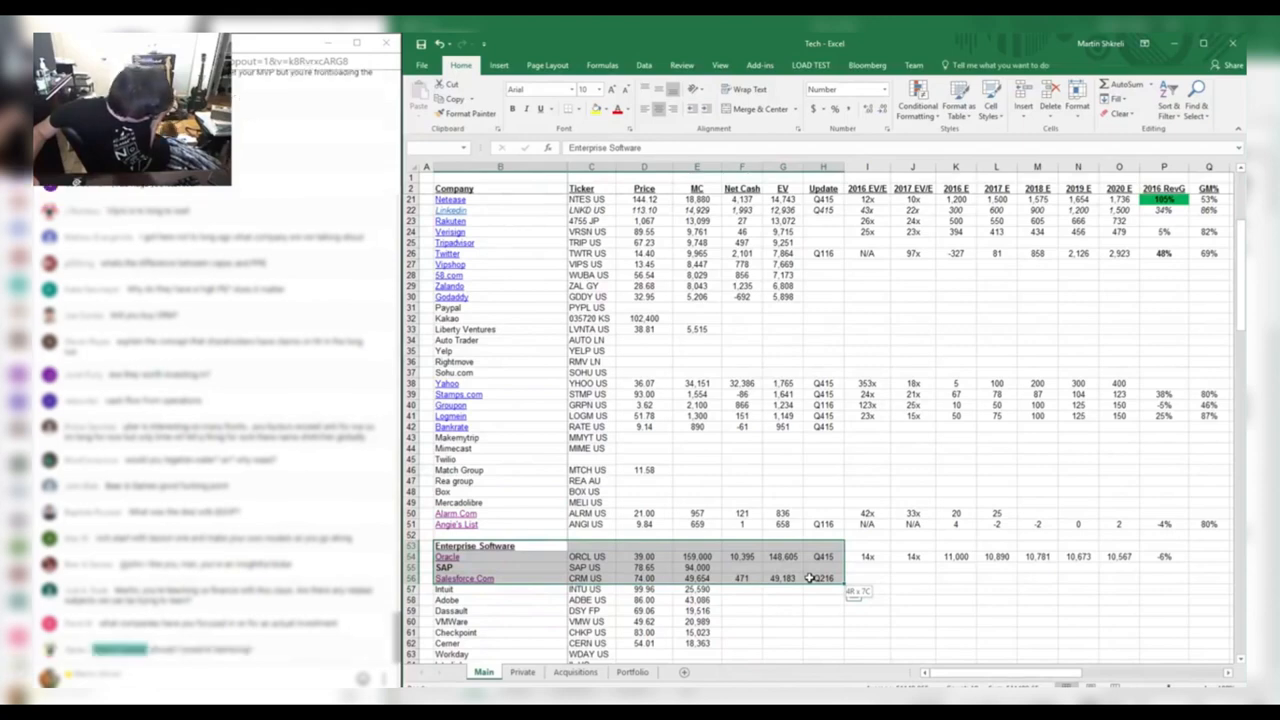
{"action": "left_click_drag", "start_coordinate": [808, 578], "coordinate": [808, 578]}
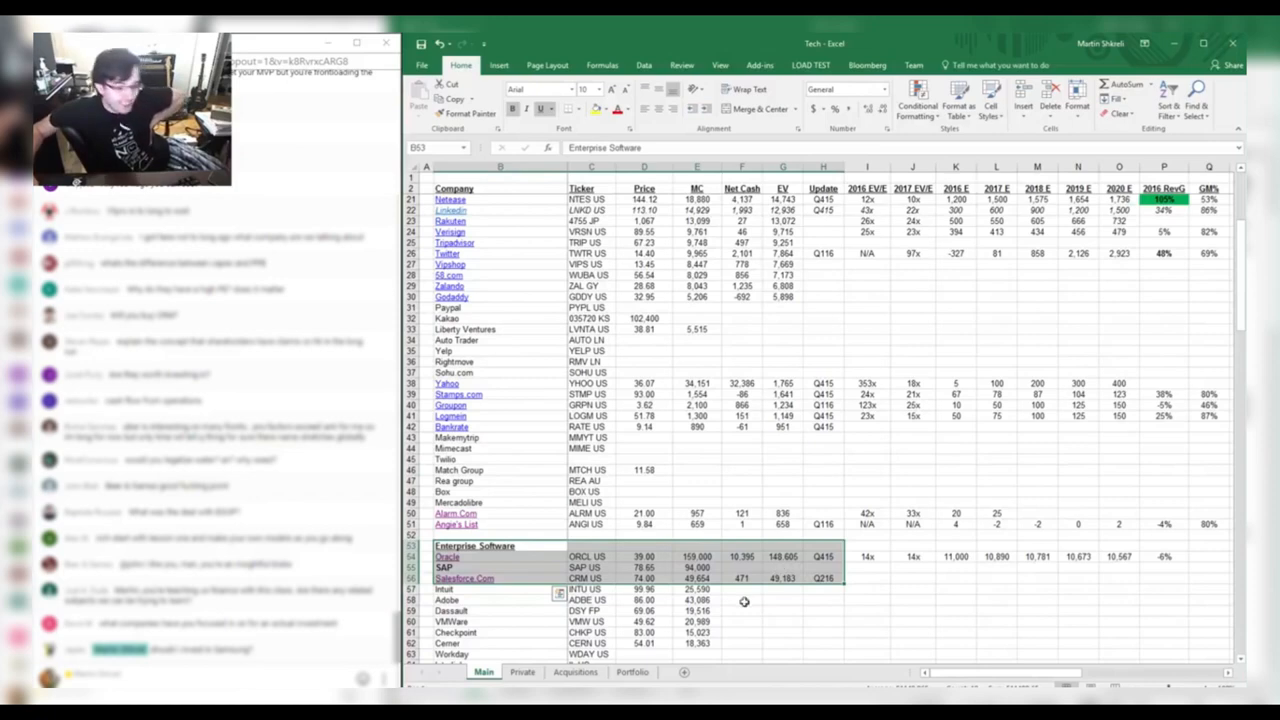
{"action": "left_click_drag", "start_coordinate": [530, 481], "coordinate": [1114, 597]}
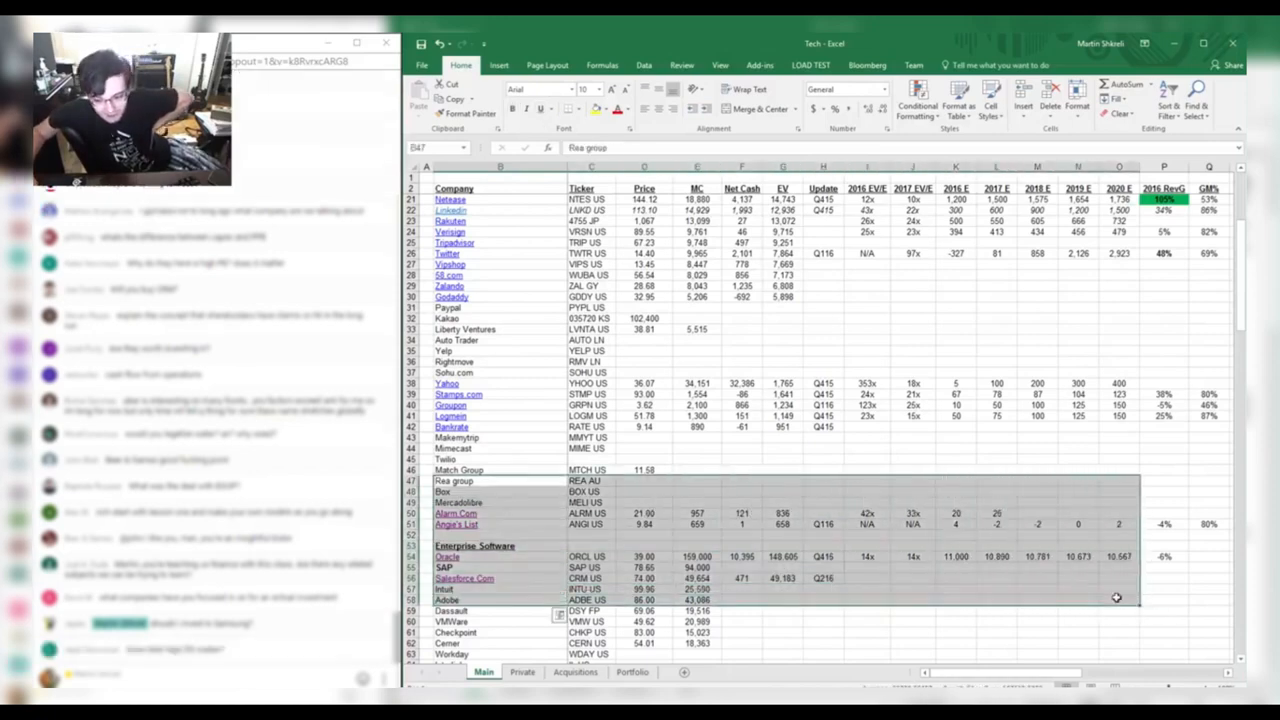
{"action": "left_click", "coordinate": [1117, 599]}
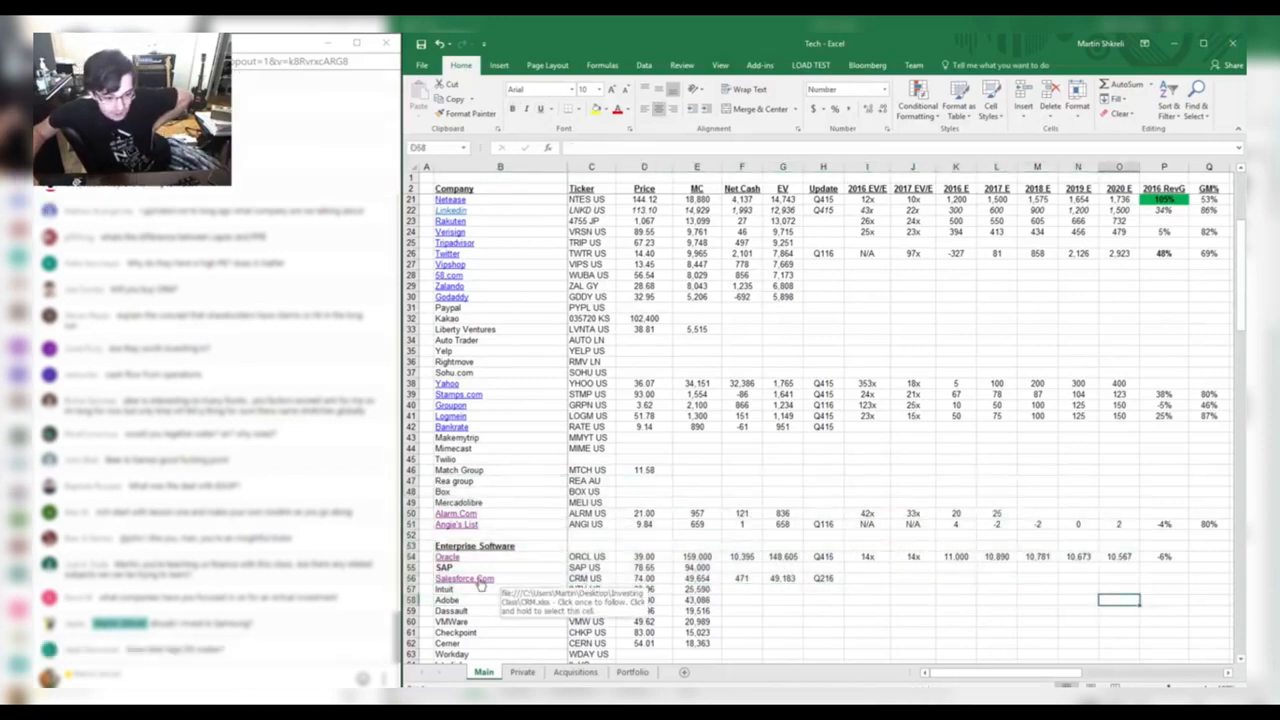
Open the Salesforce model through its hyperlink and examine the Q117 to Q317 income statement columns on the Model sheet.
{"action": "left_click", "coordinate": [480, 585]}
{"action": "left_click", "coordinate": [521, 672]}
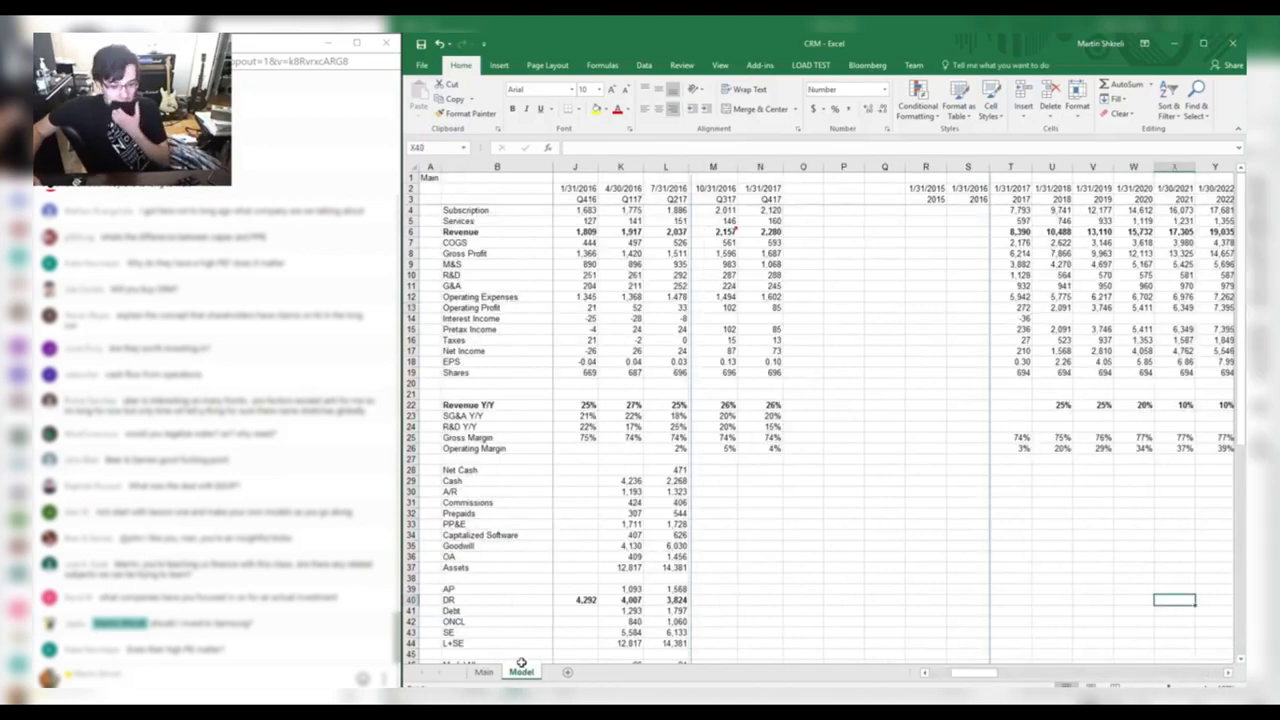
{"action": "scroll", "coordinate": [625, 420], "scroll_direction": "down", "scroll_amount": 5}
{"action": "scroll", "coordinate": [635, 390], "scroll_direction": "up", "scroll_amount": 5}
{"action": "left_click_drag", "start_coordinate": [630, 361], "coordinate": [670, 188]}
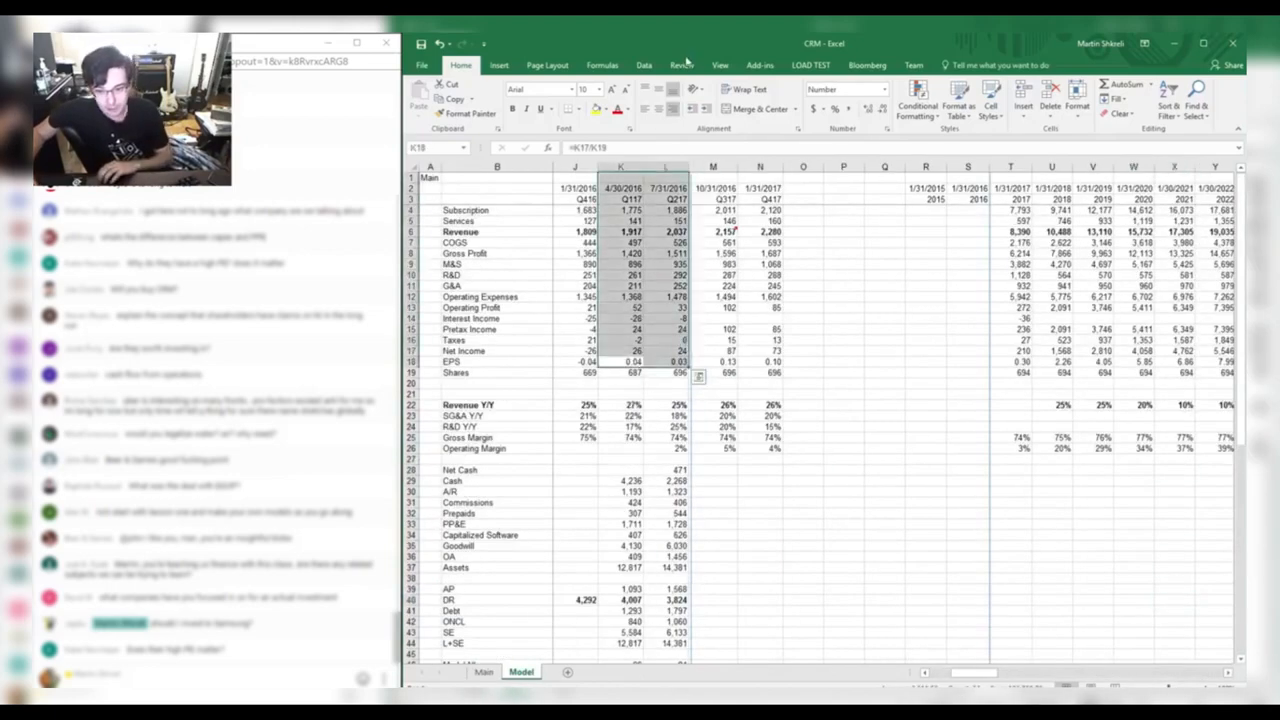
{"action": "left_click", "coordinate": [664, 309]}
{"action": "left_click_drag", "start_coordinate": [681, 362], "coordinate": [713, 180]}
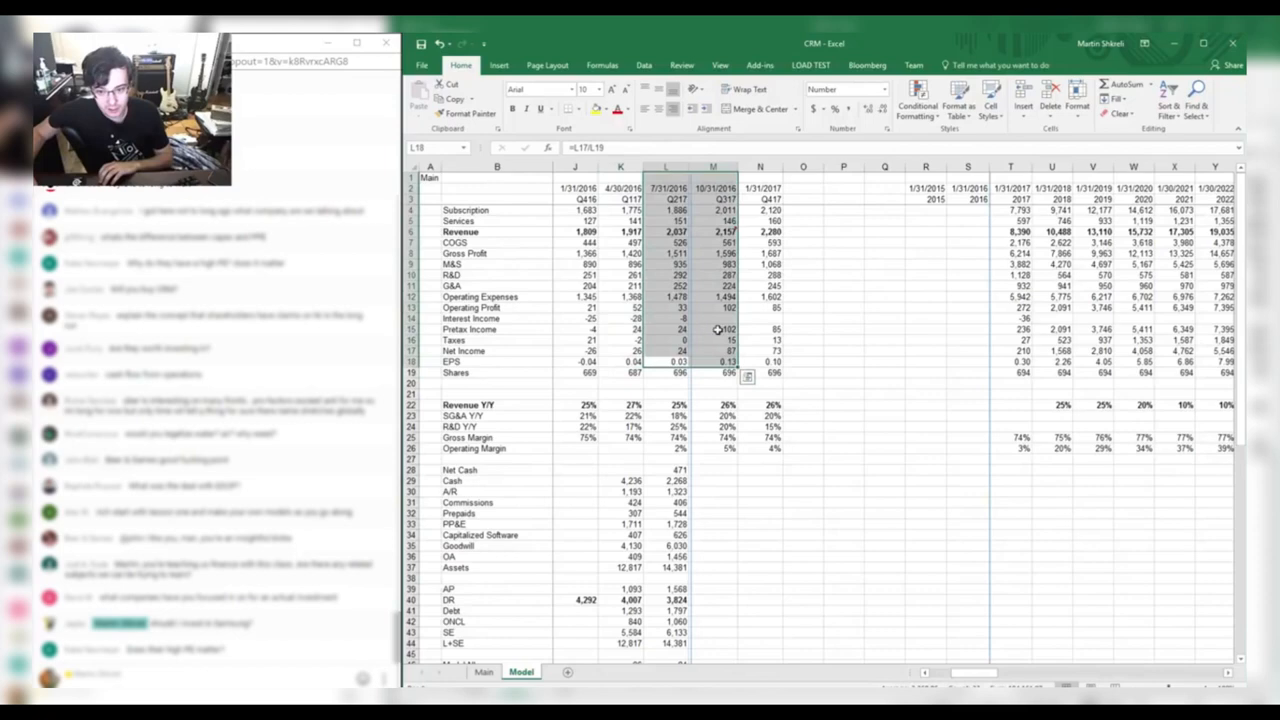
{"action": "left_click", "coordinate": [718, 330]}
{"action": "left_click_drag", "start_coordinate": [684, 362], "coordinate": [665, 242]}
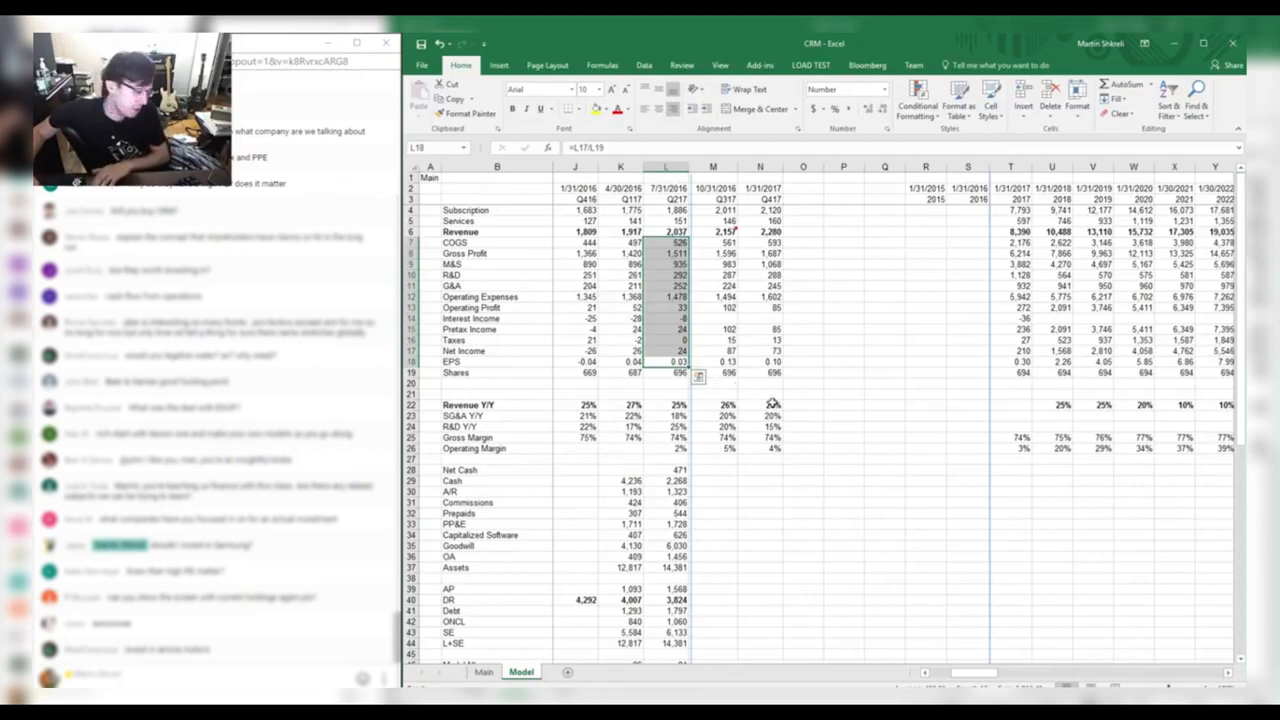
Examine the Model sheet's cash flow section and its CFFO+SBC-CapEx+ESOPC row for Q117 and Q217.
{"action": "scroll", "coordinate": [709, 420], "scroll_direction": "down", "scroll_amount": 10}
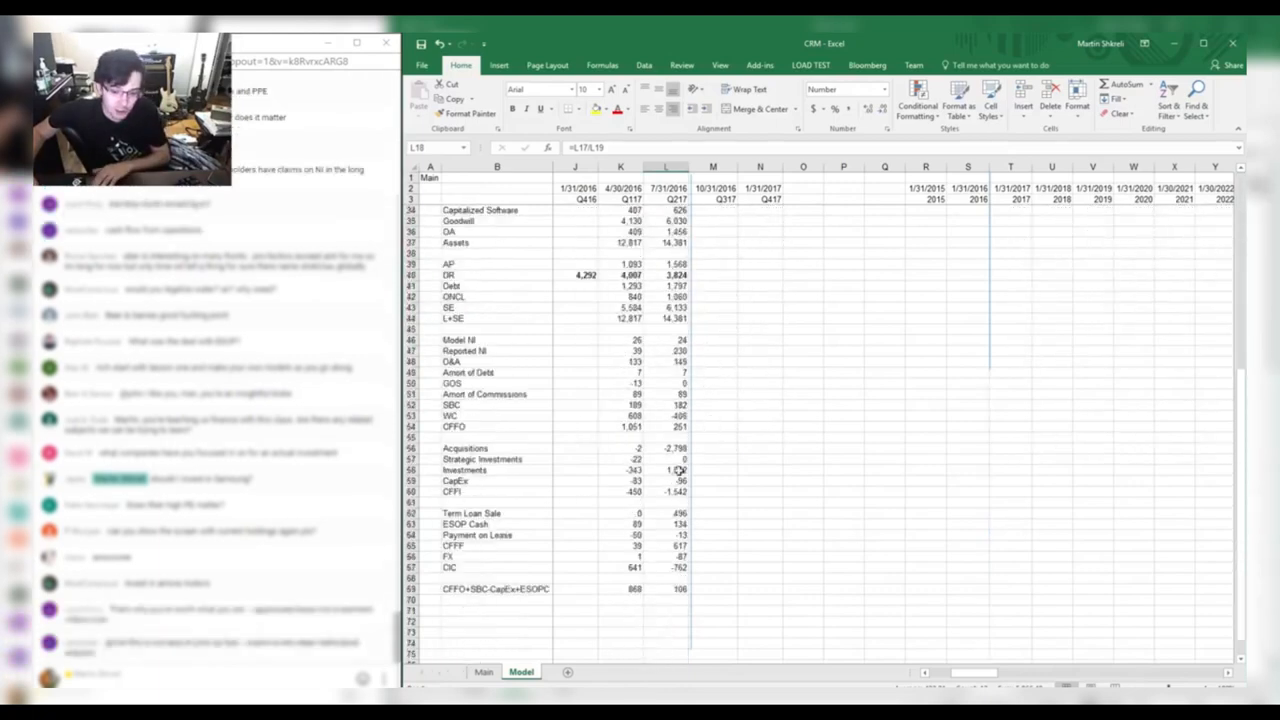
{"action": "left_click_drag", "start_coordinate": [497, 589], "coordinate": [921, 590]}
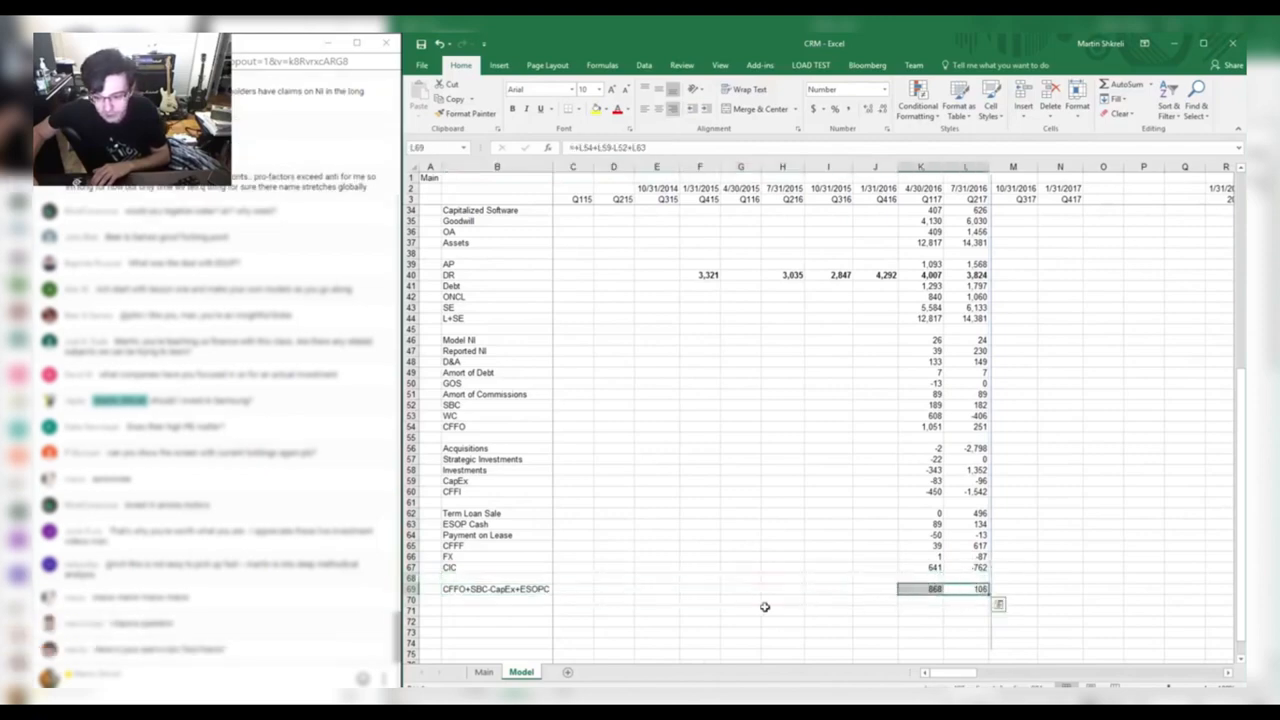
{"action": "left_click_drag", "start_coordinate": [531, 589], "coordinate": [1118, 565]}
{"action": "left_click", "coordinate": [931, 580]}
{"action": "scroll", "coordinate": [874, 583], "scroll_direction": "up", "scroll_amount": 5}
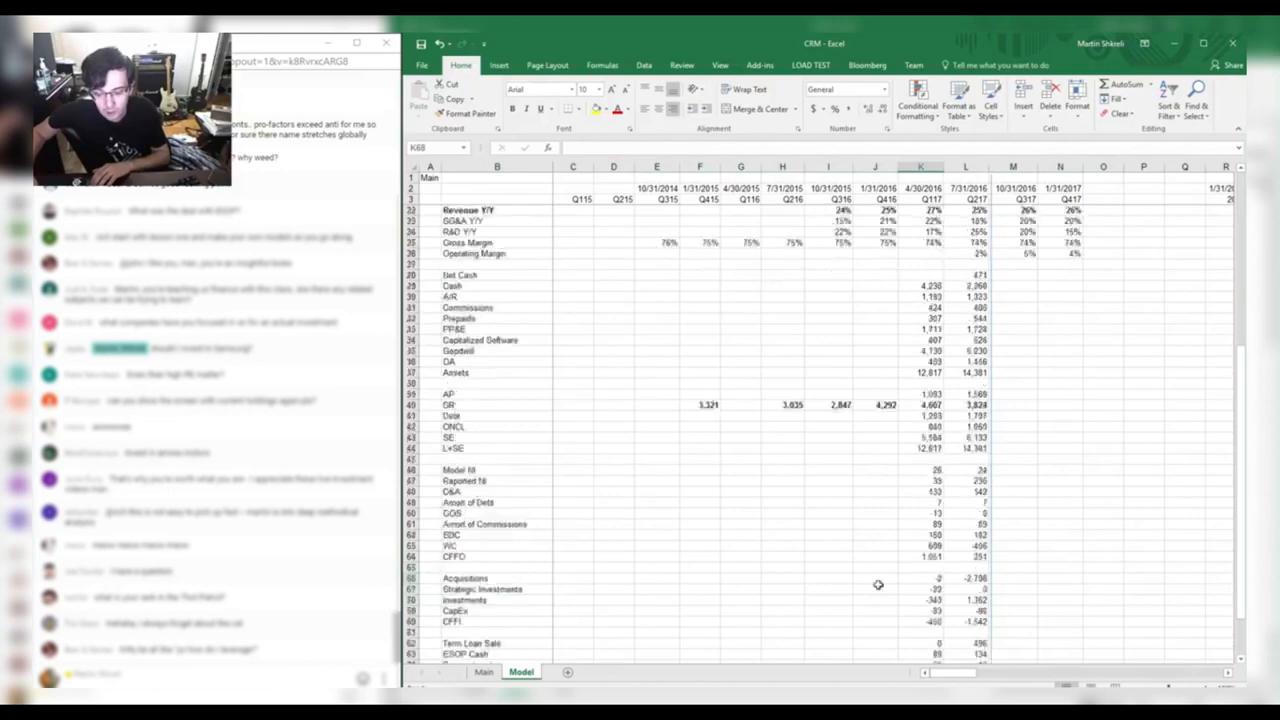
Review the price, shares, market cap, cash, debt and EV block on the CRM workbook's Main sheet.
{"action": "left_click", "coordinate": [483, 672]}
{"action": "left_click_drag", "start_coordinate": [921, 253], "coordinate": [780, 80]}
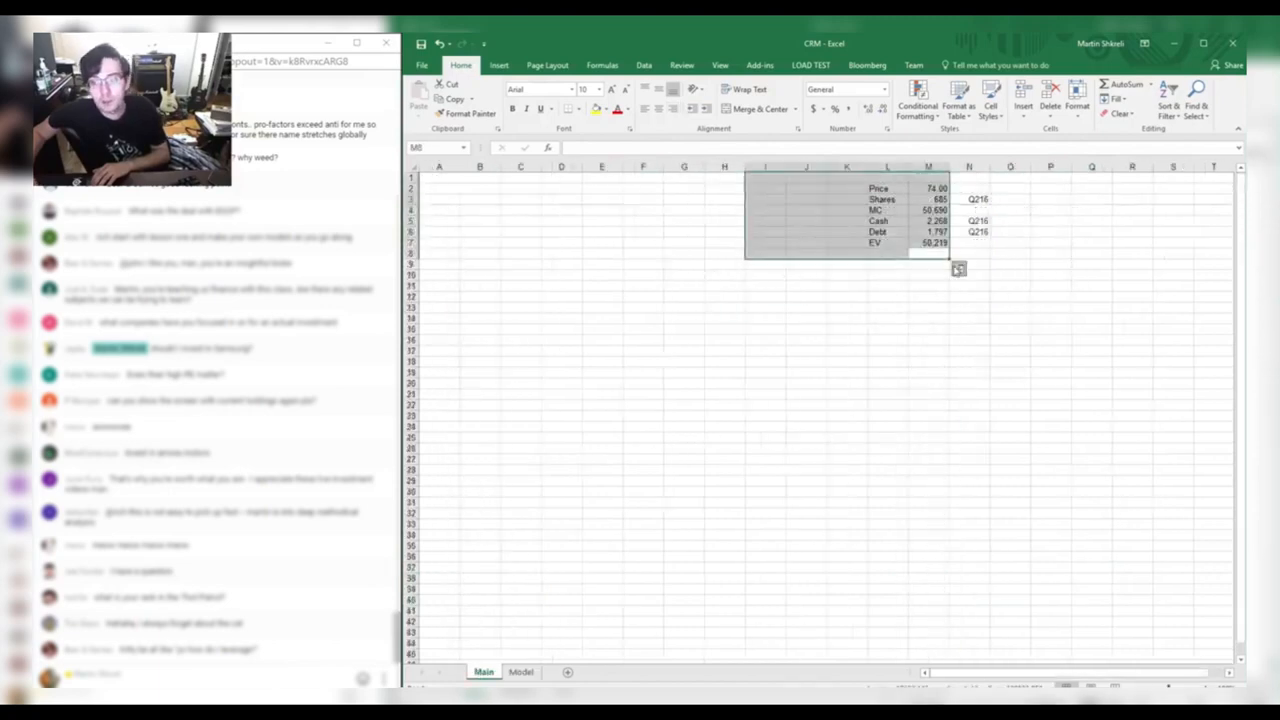
{"action": "left_click", "coordinate": [957, 269]}
{"action": "left_click", "coordinate": [808, 286]}
{"action": "left_click_drag", "start_coordinate": [680, 357], "coordinate": [640, 374]}
{"action": "left_click", "coordinate": [1043, 232]}
{"action": "left_click_drag", "start_coordinate": [976, 331], "coordinate": [684, 178]}
{"action": "left_click", "coordinate": [712, 275]}
Return to the Tech workbook and look over its Consumer Software and Enterprise Software company lists.
{"action": "key", "text": "alt+Tab"}
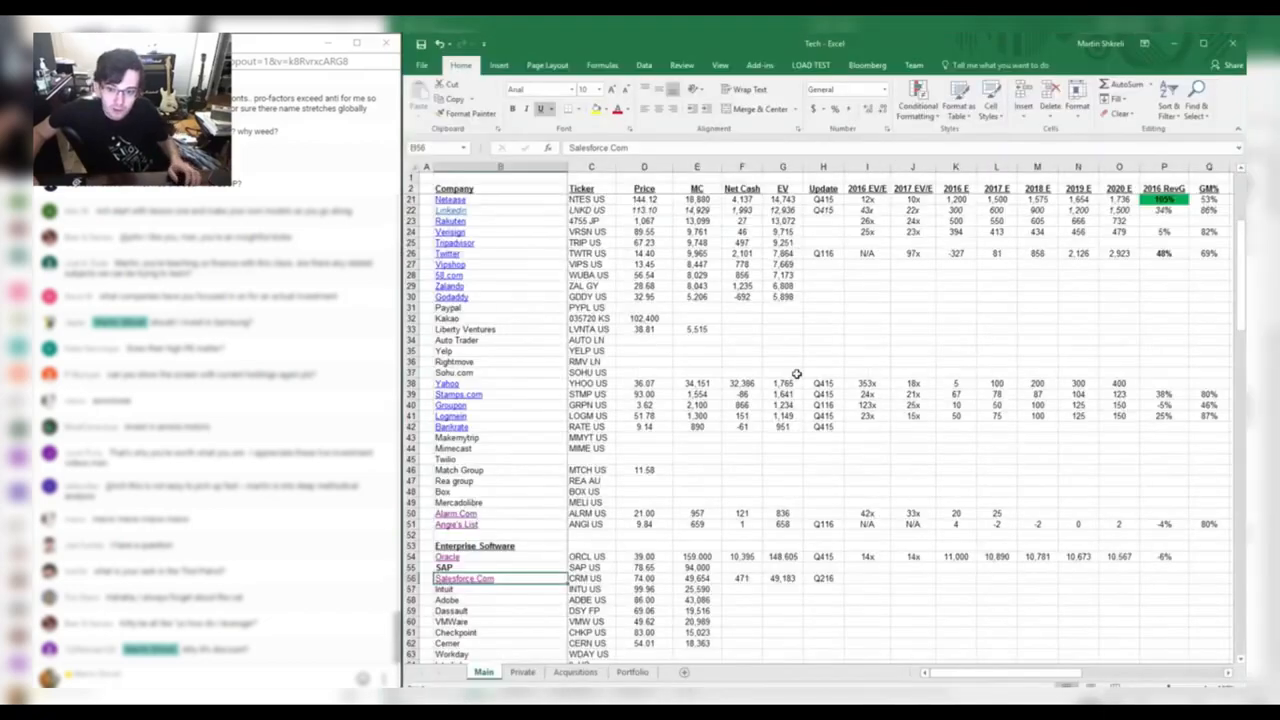
{"action": "key", "text": "alt+Tab"}
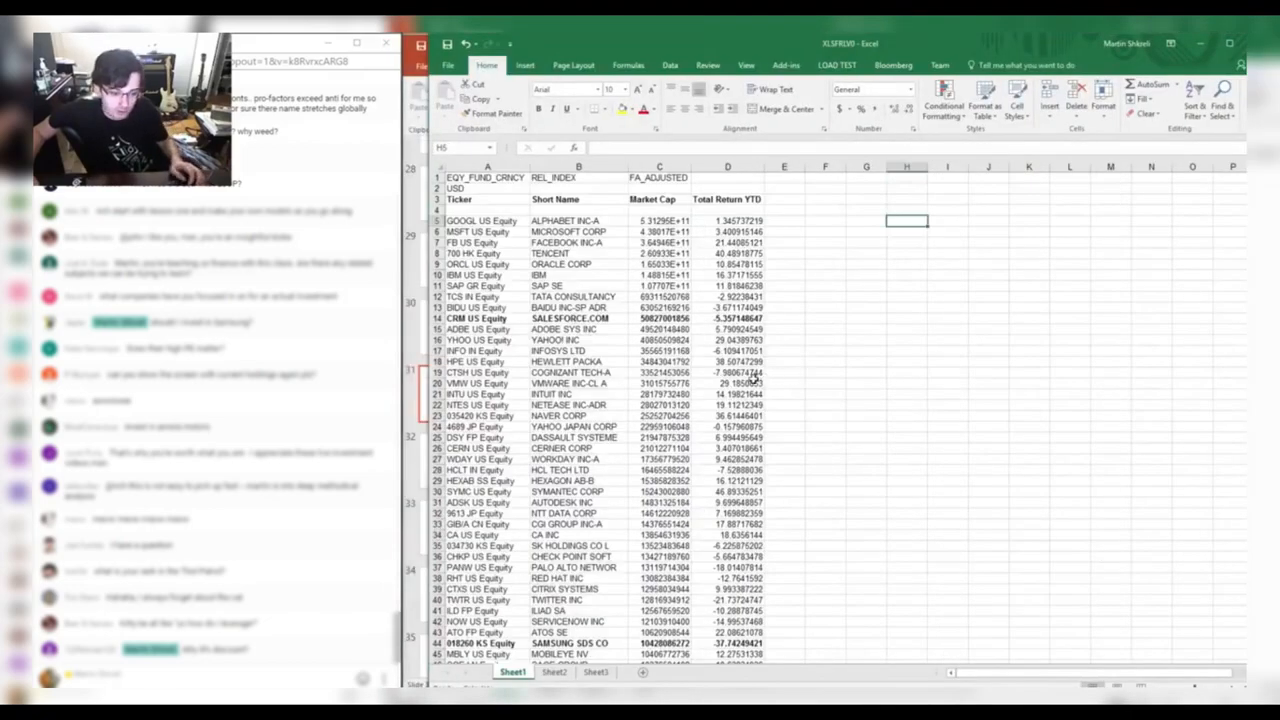
{"action": "key", "text": "alt+Tab"}
{"action": "key", "text": "alt+Tab"}
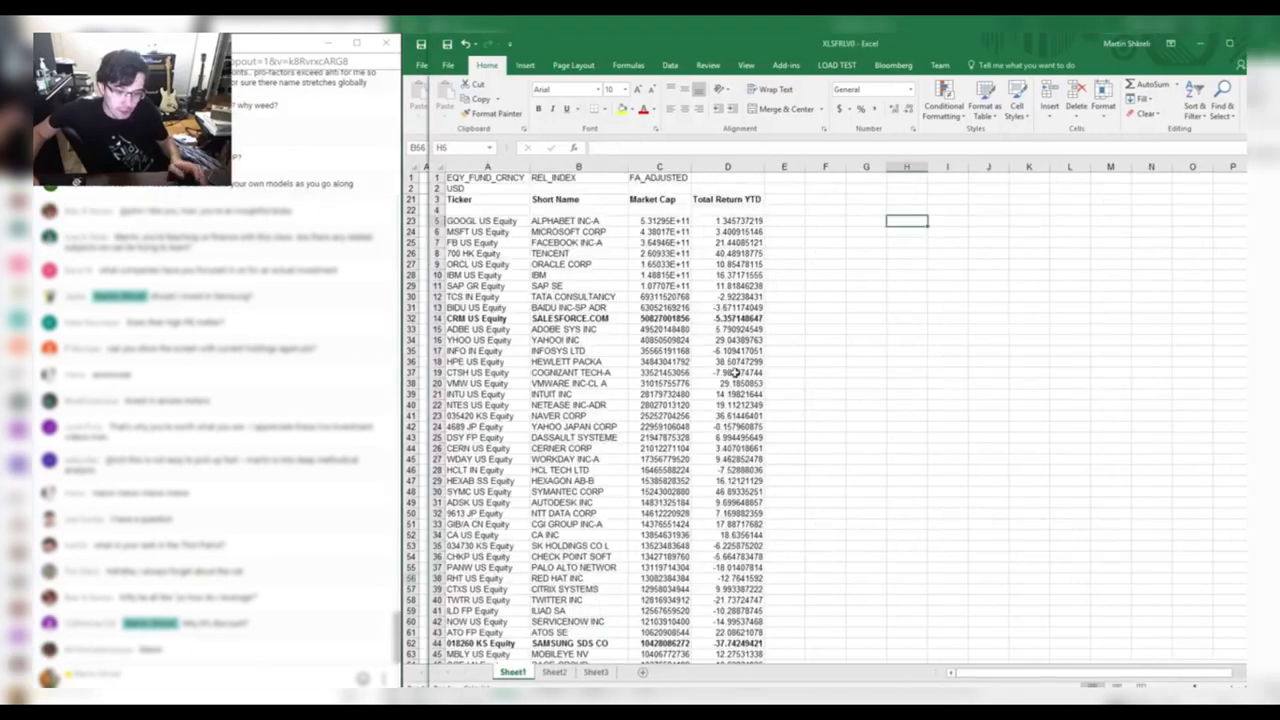
{"action": "key", "text": "alt+Tab"}
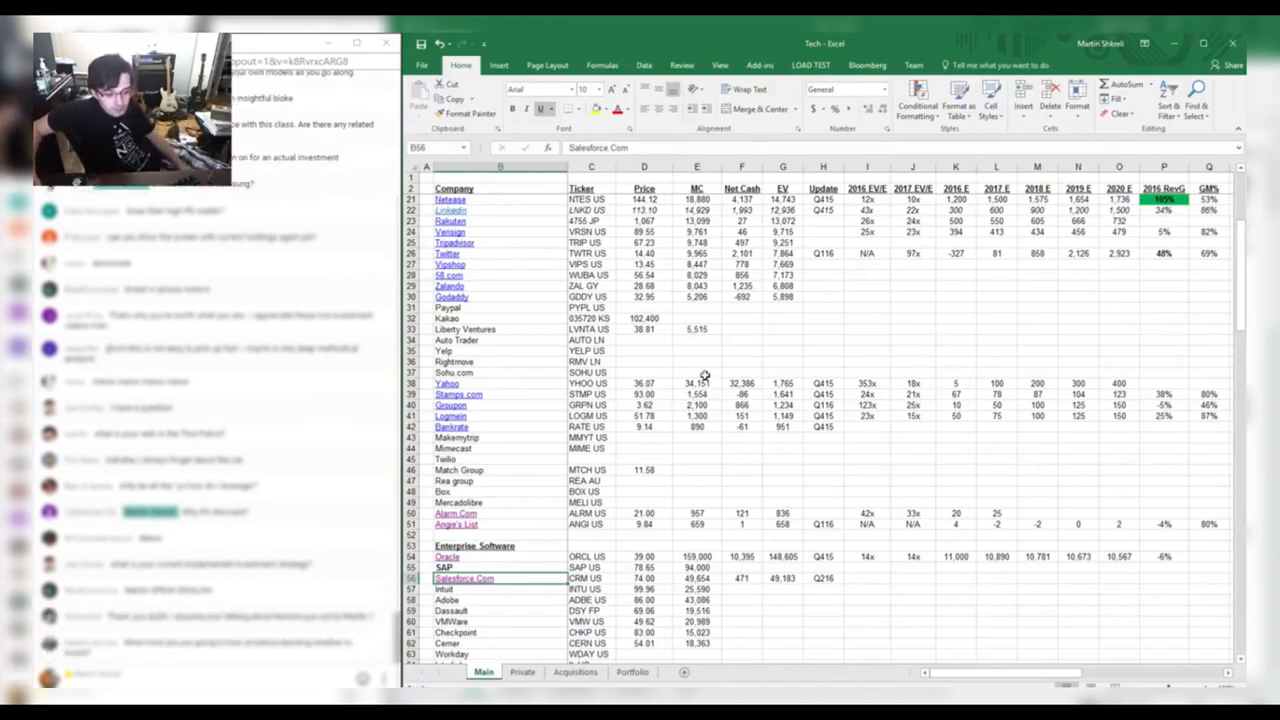
{"action": "left_click_drag", "start_coordinate": [505, 481], "coordinate": [297, 127]}
{"action": "left_click", "coordinate": [710, 292]}
{"action": "scroll", "coordinate": [870, 360], "scroll_direction": "down", "scroll_amount": 7}
{"action": "scroll", "coordinate": [888, 441], "scroll_direction": "up", "scroll_amount": 7}
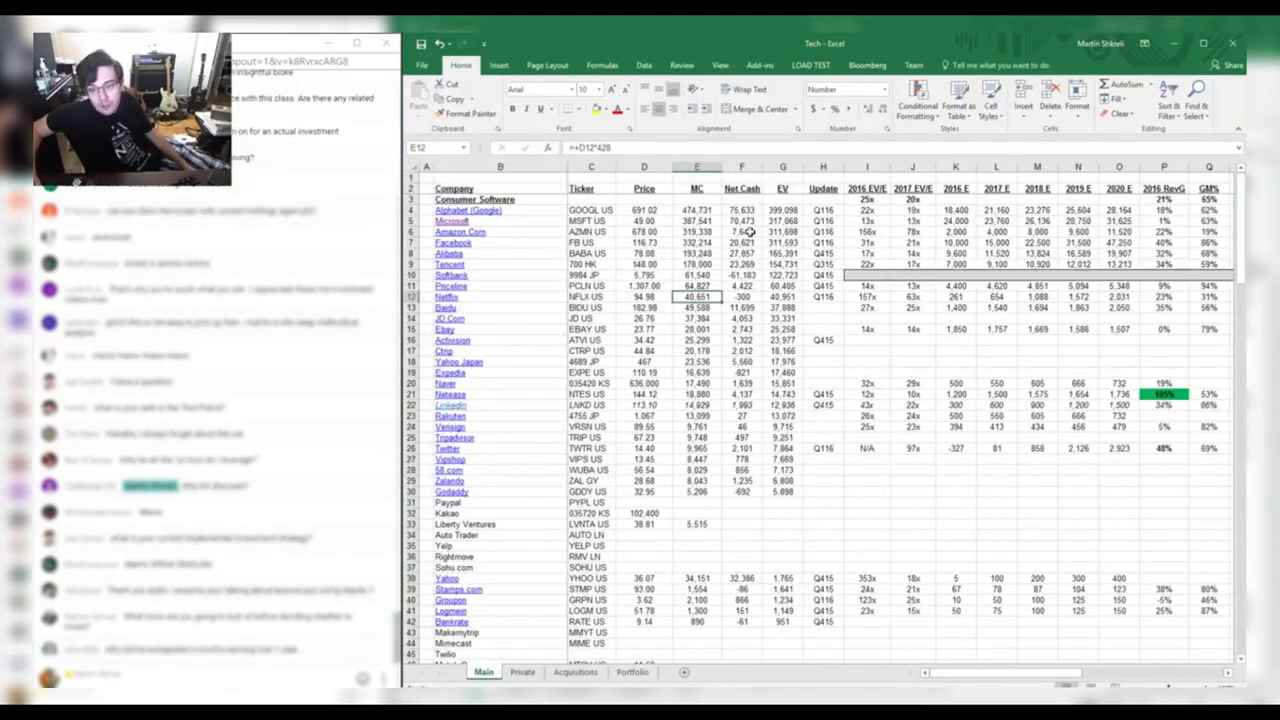
{"action": "left_click", "coordinate": [912, 494]}
{"action": "scroll", "coordinate": [912, 494], "scroll_direction": "down", "scroll_amount": 6}
{"action": "left_click_drag", "start_coordinate": [866, 578], "coordinate": [455, 450]}
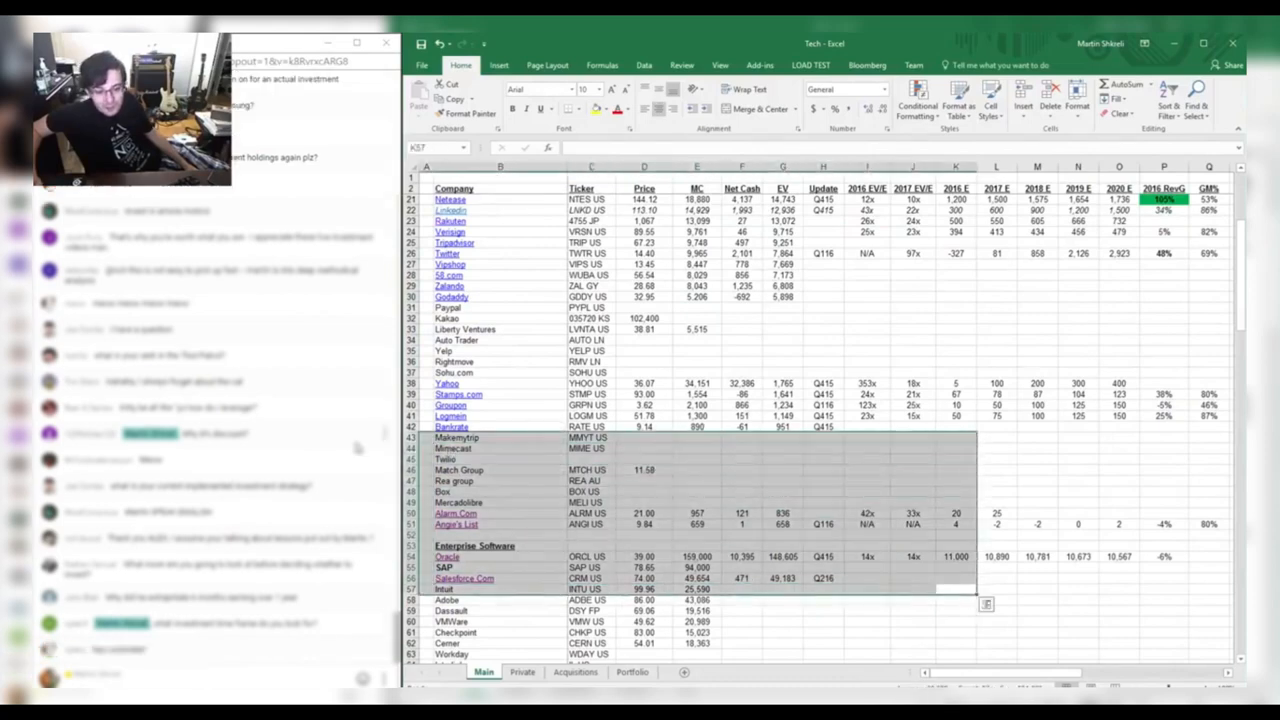
{"action": "left_click", "coordinate": [800, 408]}
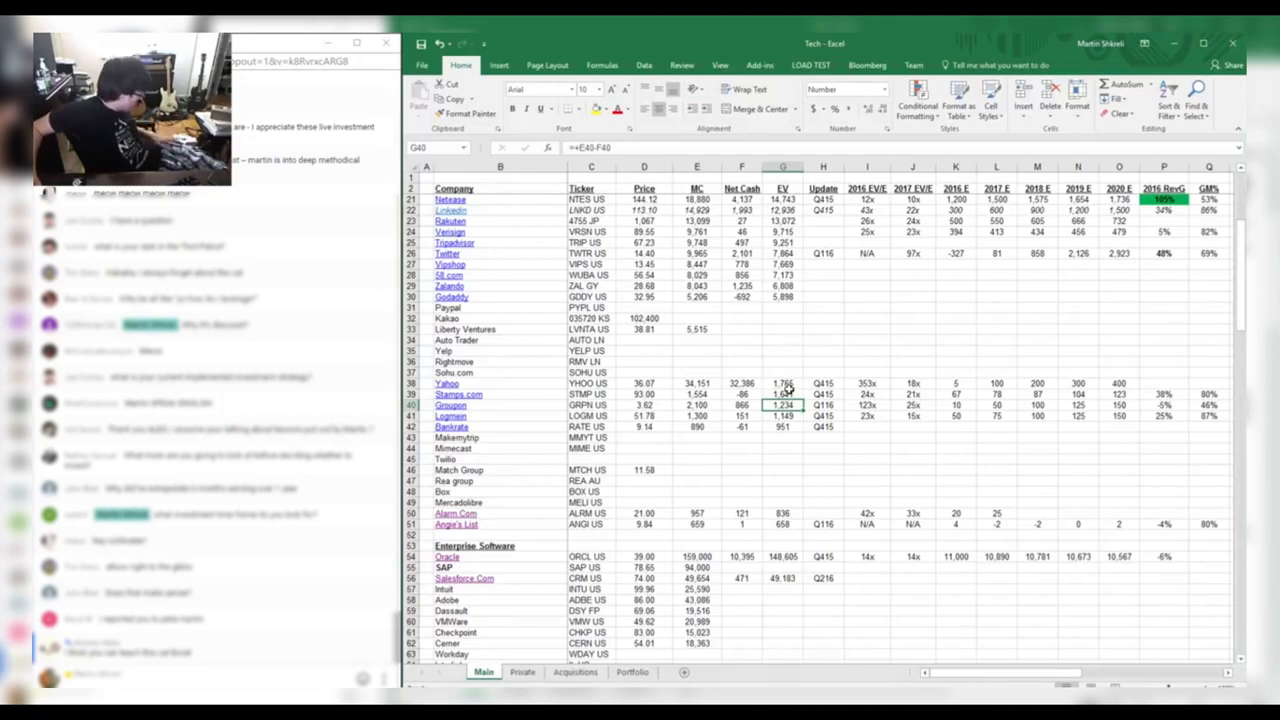
Review the market cap, net cash, EV and update figures for Yahoo through Logmein, then return to the start of the Consumer Software list.
{"action": "left_click", "coordinate": [704, 383]}
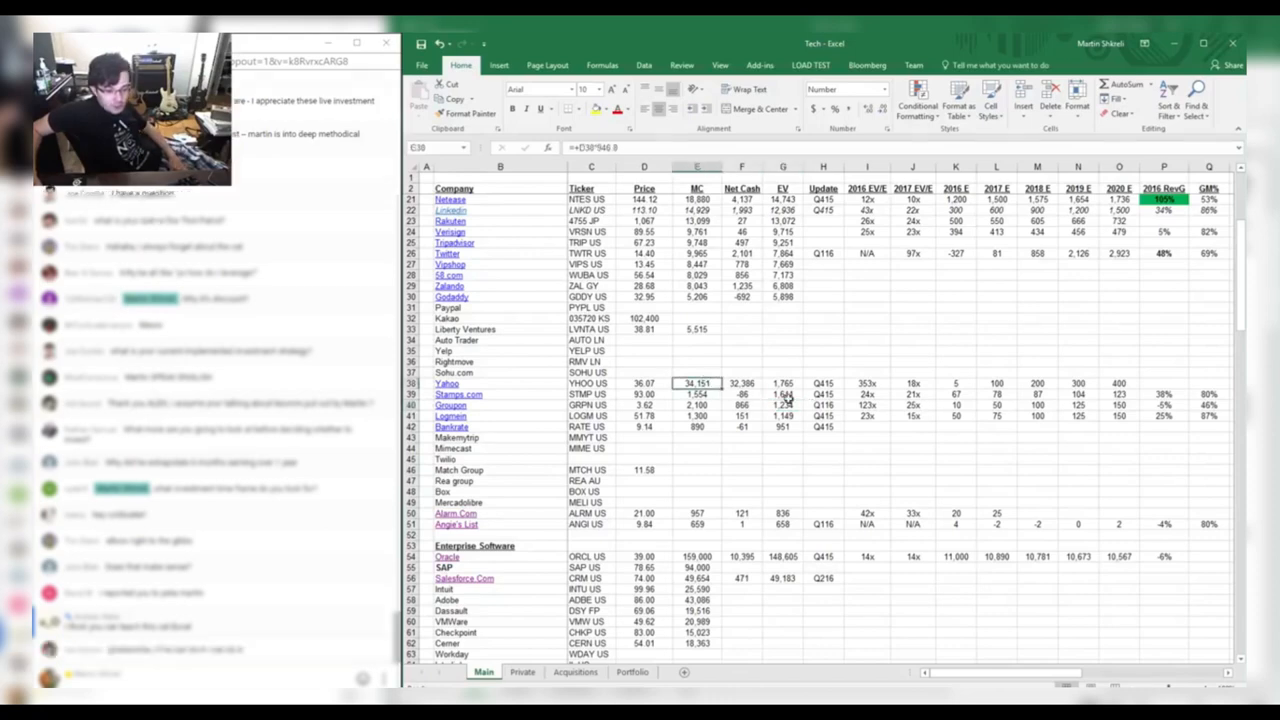
{"action": "left_click_drag", "start_coordinate": [645, 329], "coordinate": [942, 510]}
{"action": "left_click", "coordinate": [823, 415]}
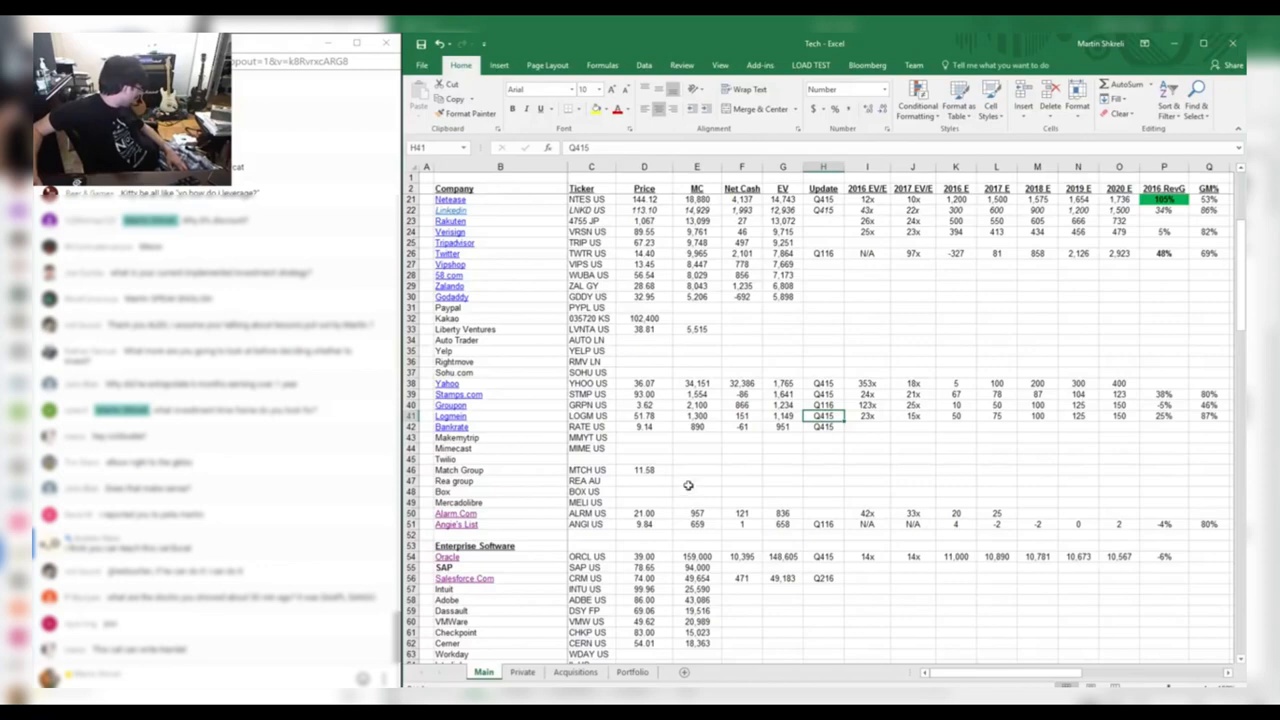
{"action": "left_click", "coordinate": [594, 503]}
{"action": "scroll", "coordinate": [701, 493], "scroll_direction": "up", "scroll_amount": 6}
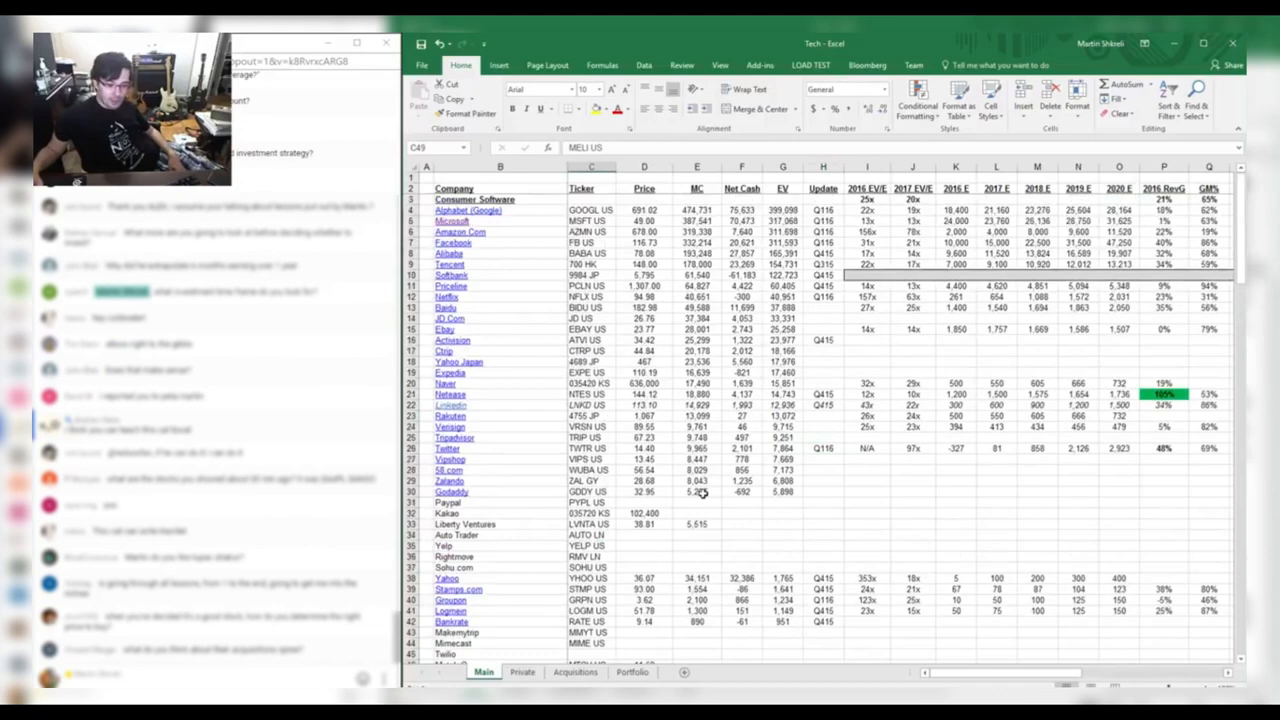
{"action": "left_click_drag", "start_coordinate": [877, 494], "coordinate": [1150, 226]}
{"action": "left_click", "coordinate": [979, 362]}
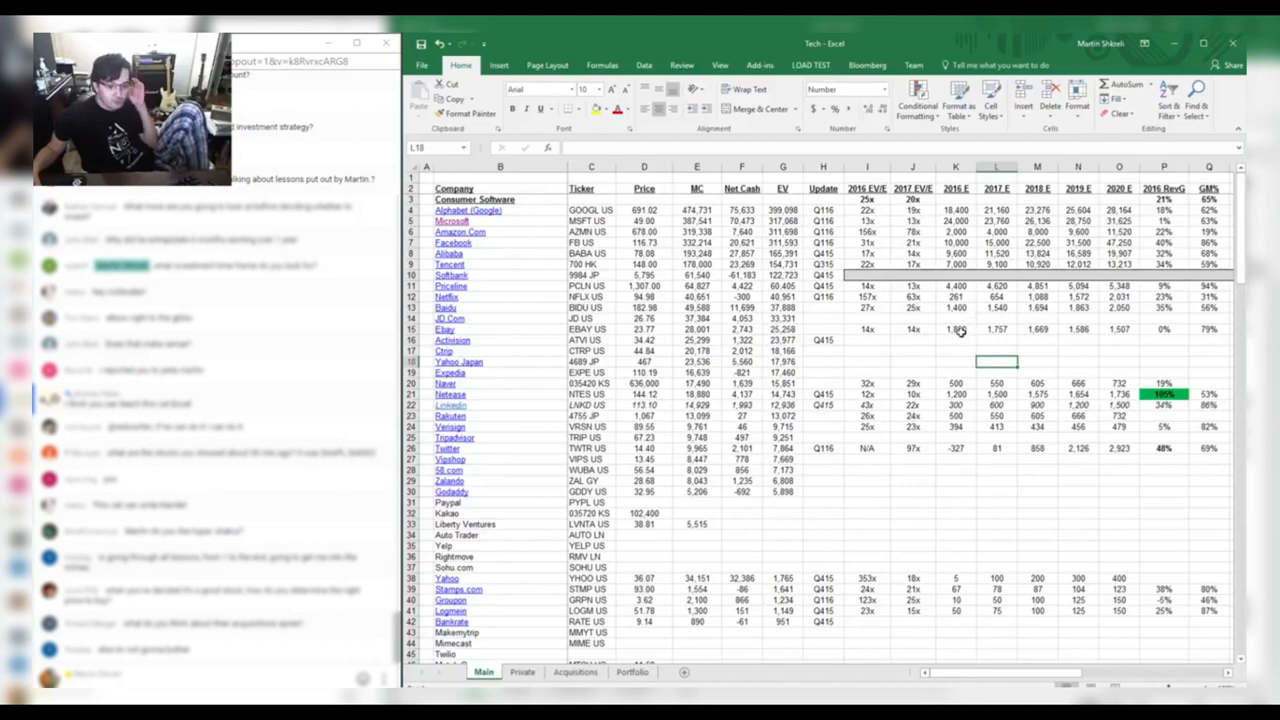
{"action": "left_click", "coordinate": [708, 502]}
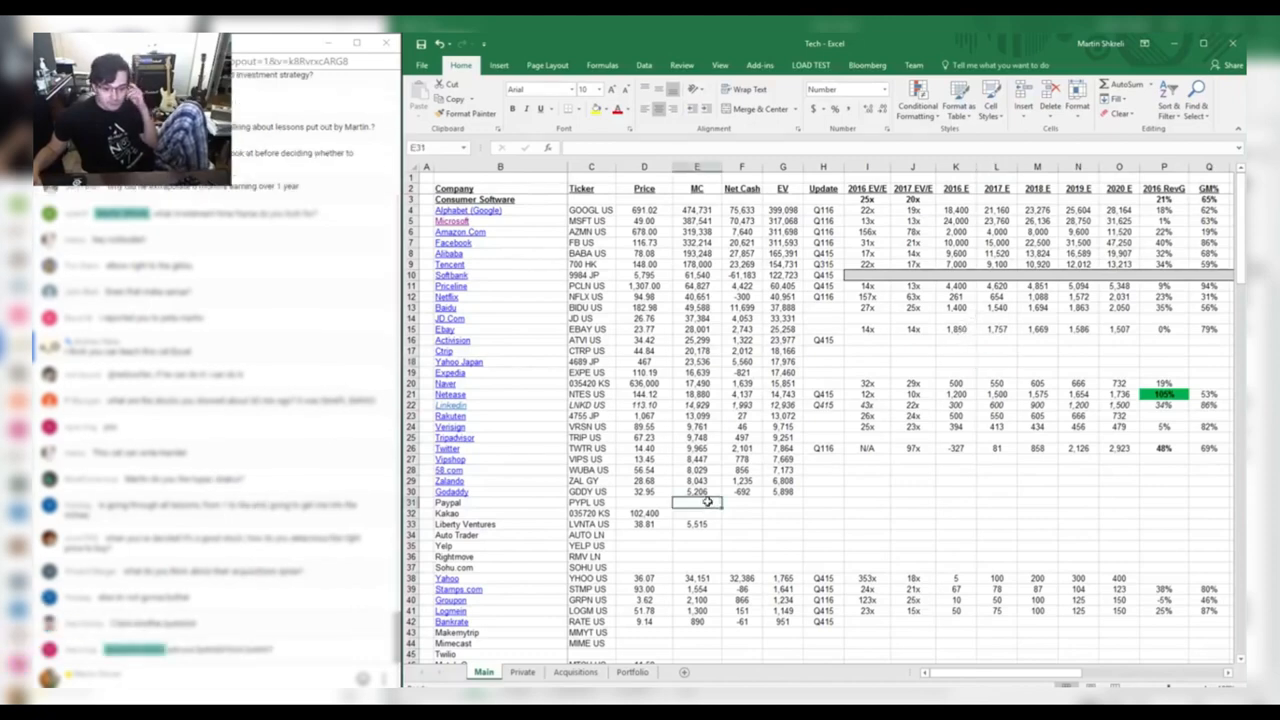
{"action": "left_click_drag", "start_coordinate": [708, 502], "coordinate": [975, 182]}
{"action": "left_click", "coordinate": [970, 371]}
{"action": "left_click_drag", "start_coordinate": [866, 513], "coordinate": [925, 186]}
{"action": "left_click", "coordinate": [823, 338]}
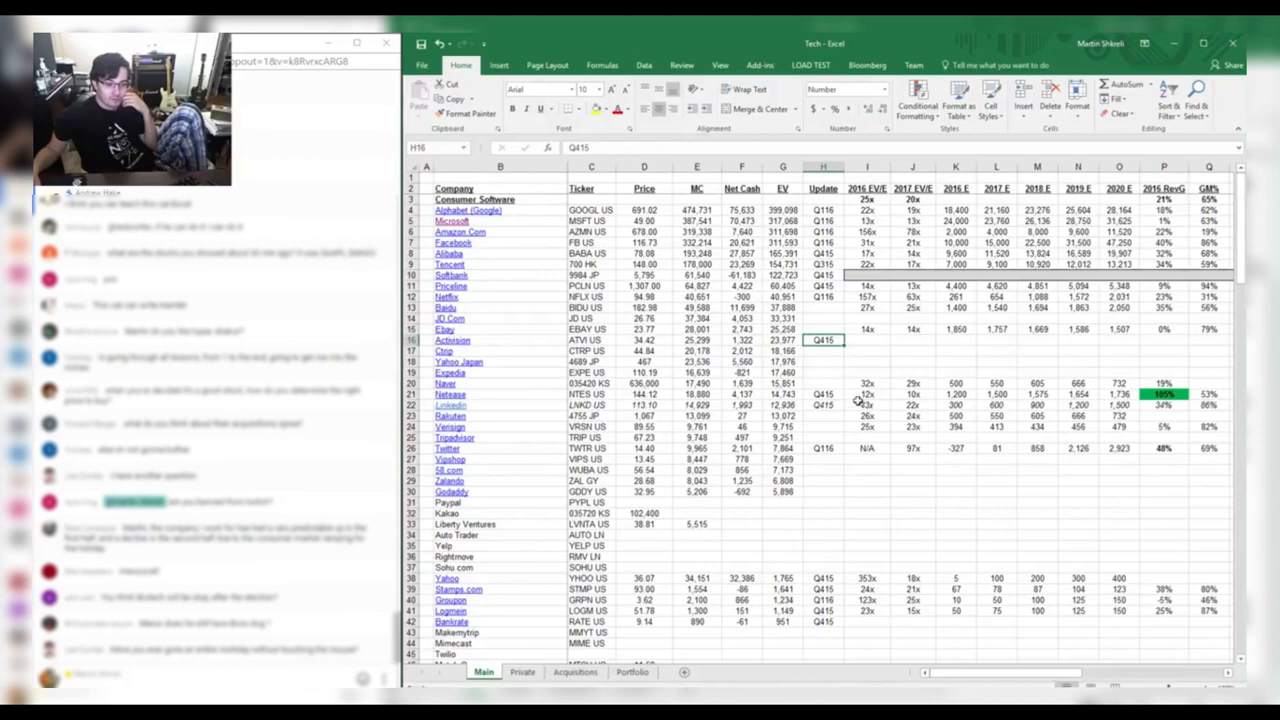
{"action": "left_click_drag", "start_coordinate": [644, 329], "coordinate": [1035, 50]}
{"action": "left_click", "coordinate": [838, 318]}
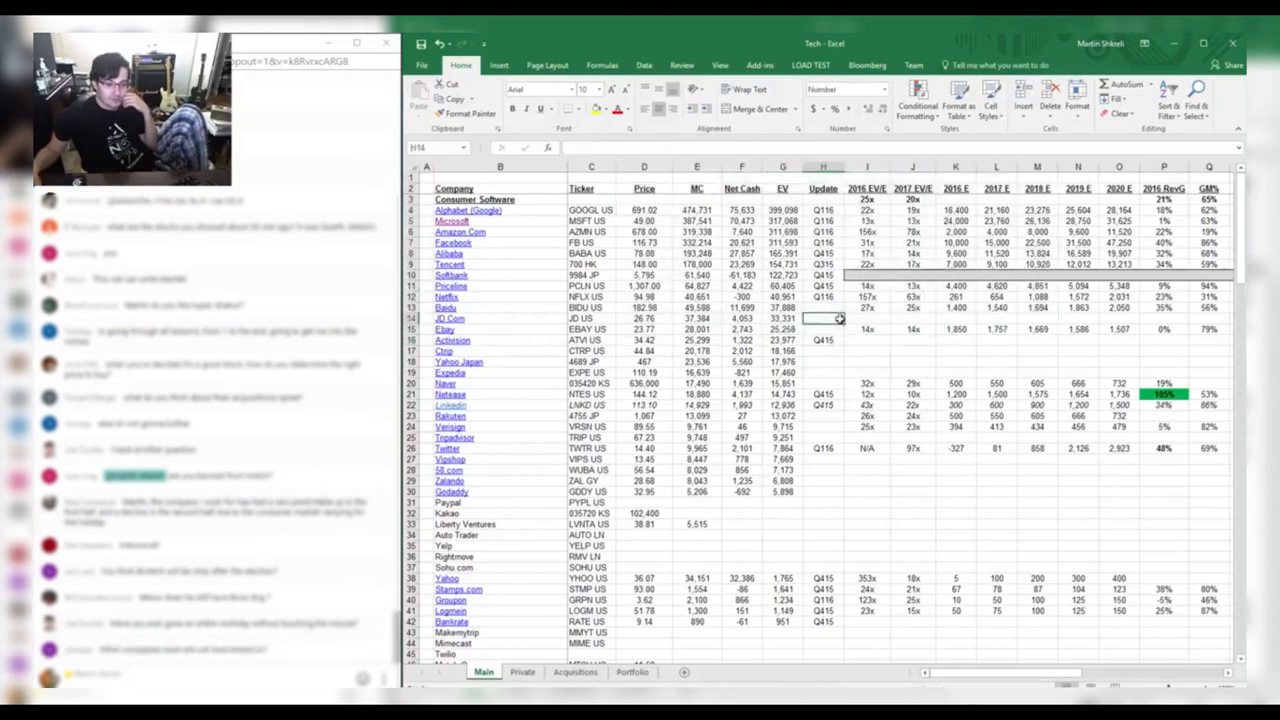
{"action": "left_click_drag", "start_coordinate": [663, 391], "coordinate": [1003, 178]}
{"action": "left_click", "coordinate": [828, 307]}
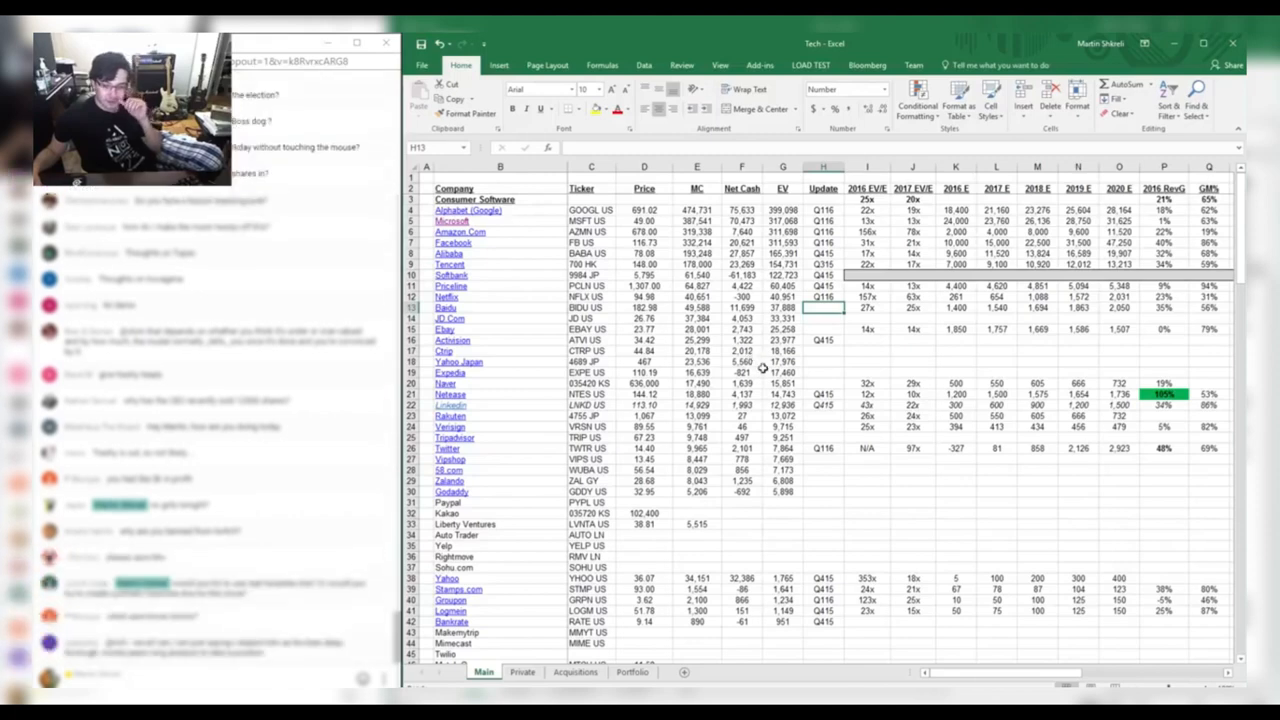
Open the system clock and calendar to check the current date and time.
{"action": "left_click", "coordinate": [1212, 699]}
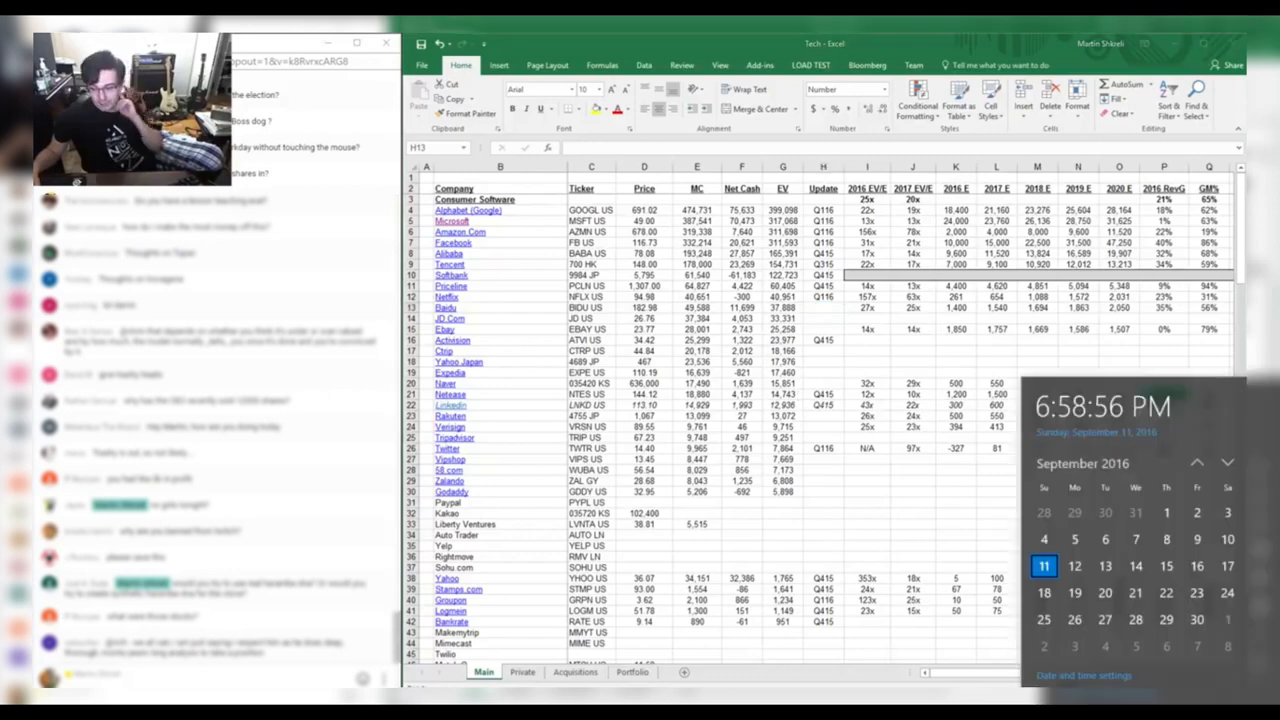